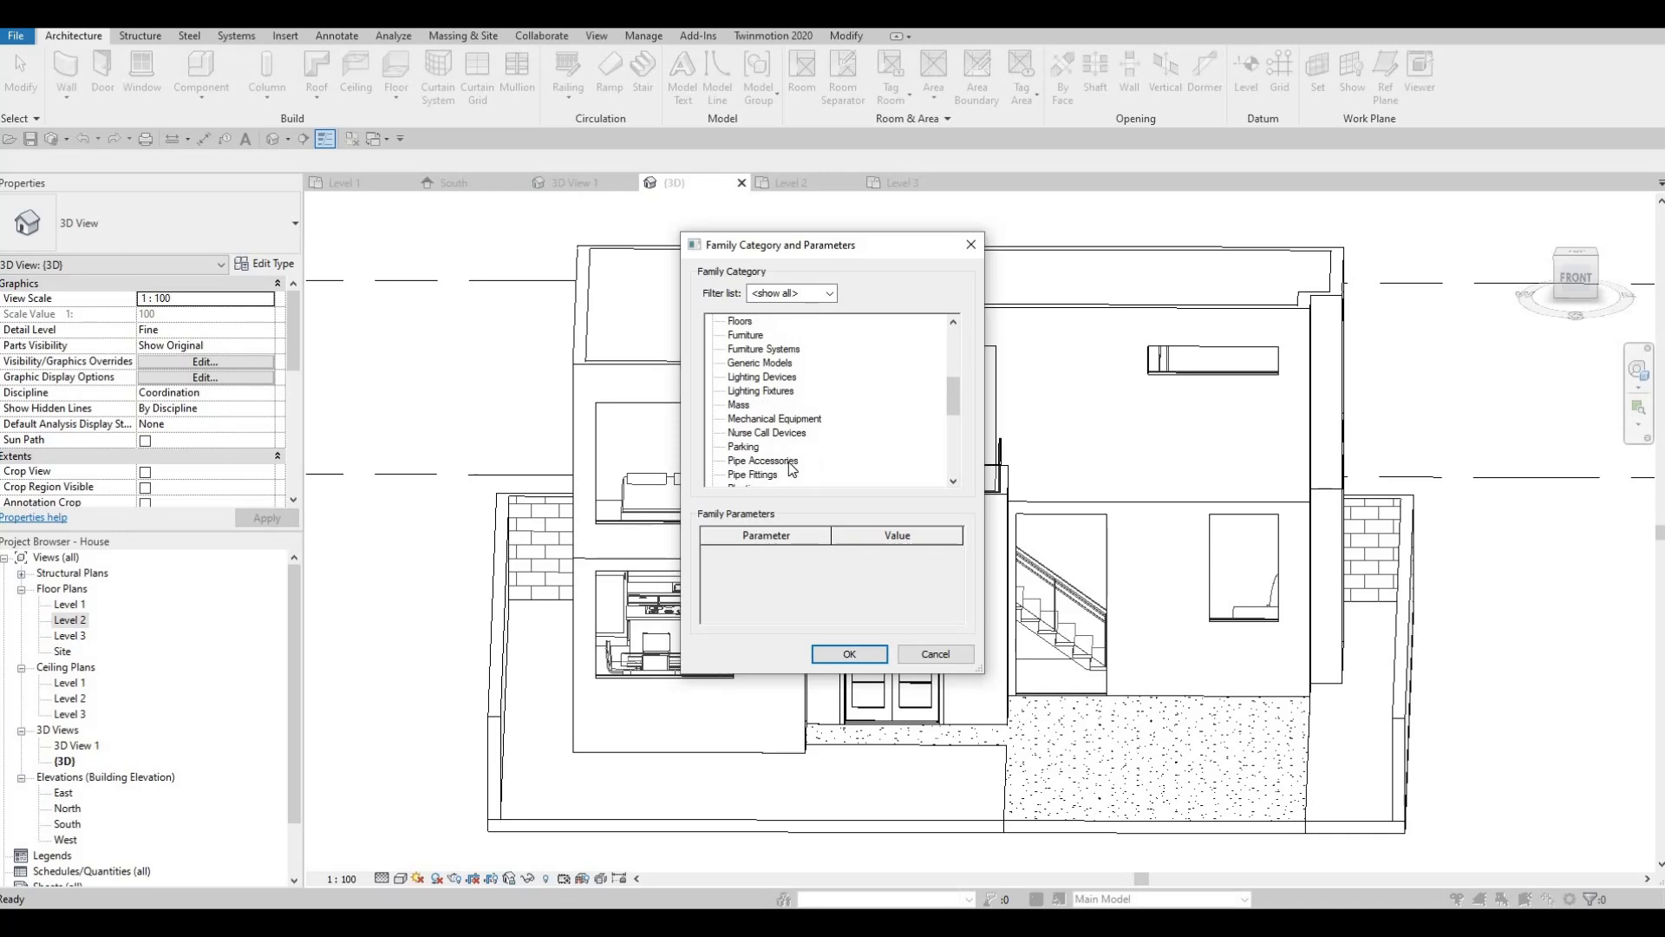
- Create an in-place model in the Generic Models family category, accepting the suggested name
scroll(791, 469, "down", 2)
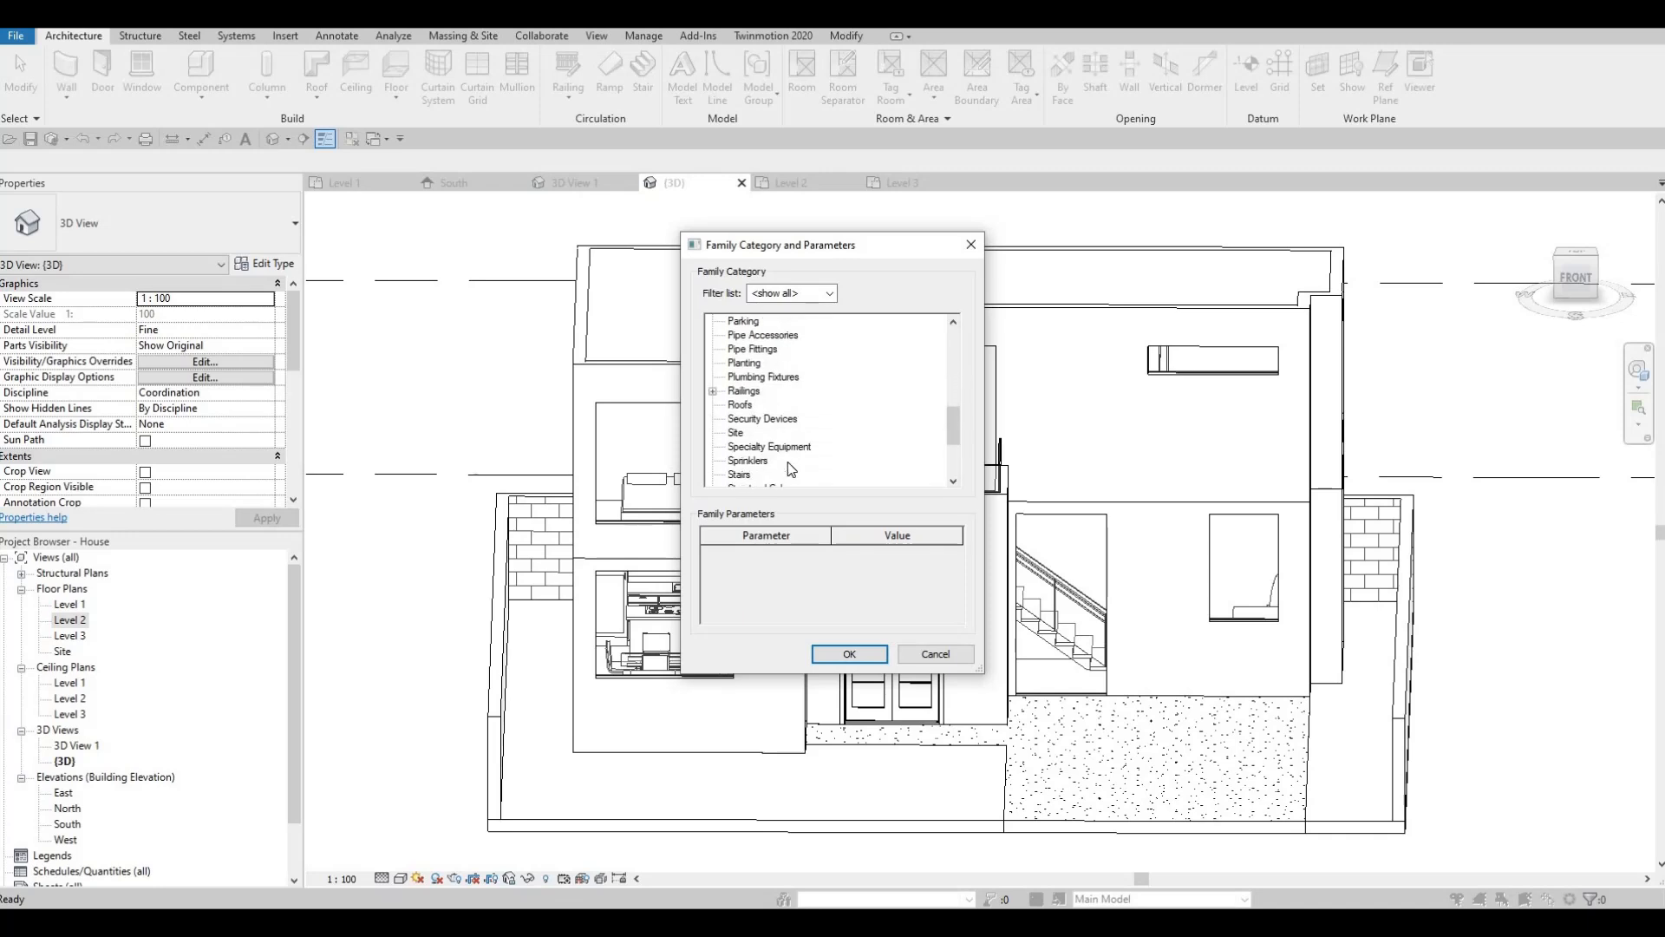
scroll(736, 379, "up", 4)
left_click(760, 376)
left_click(849, 653)
left_click(846, 494)
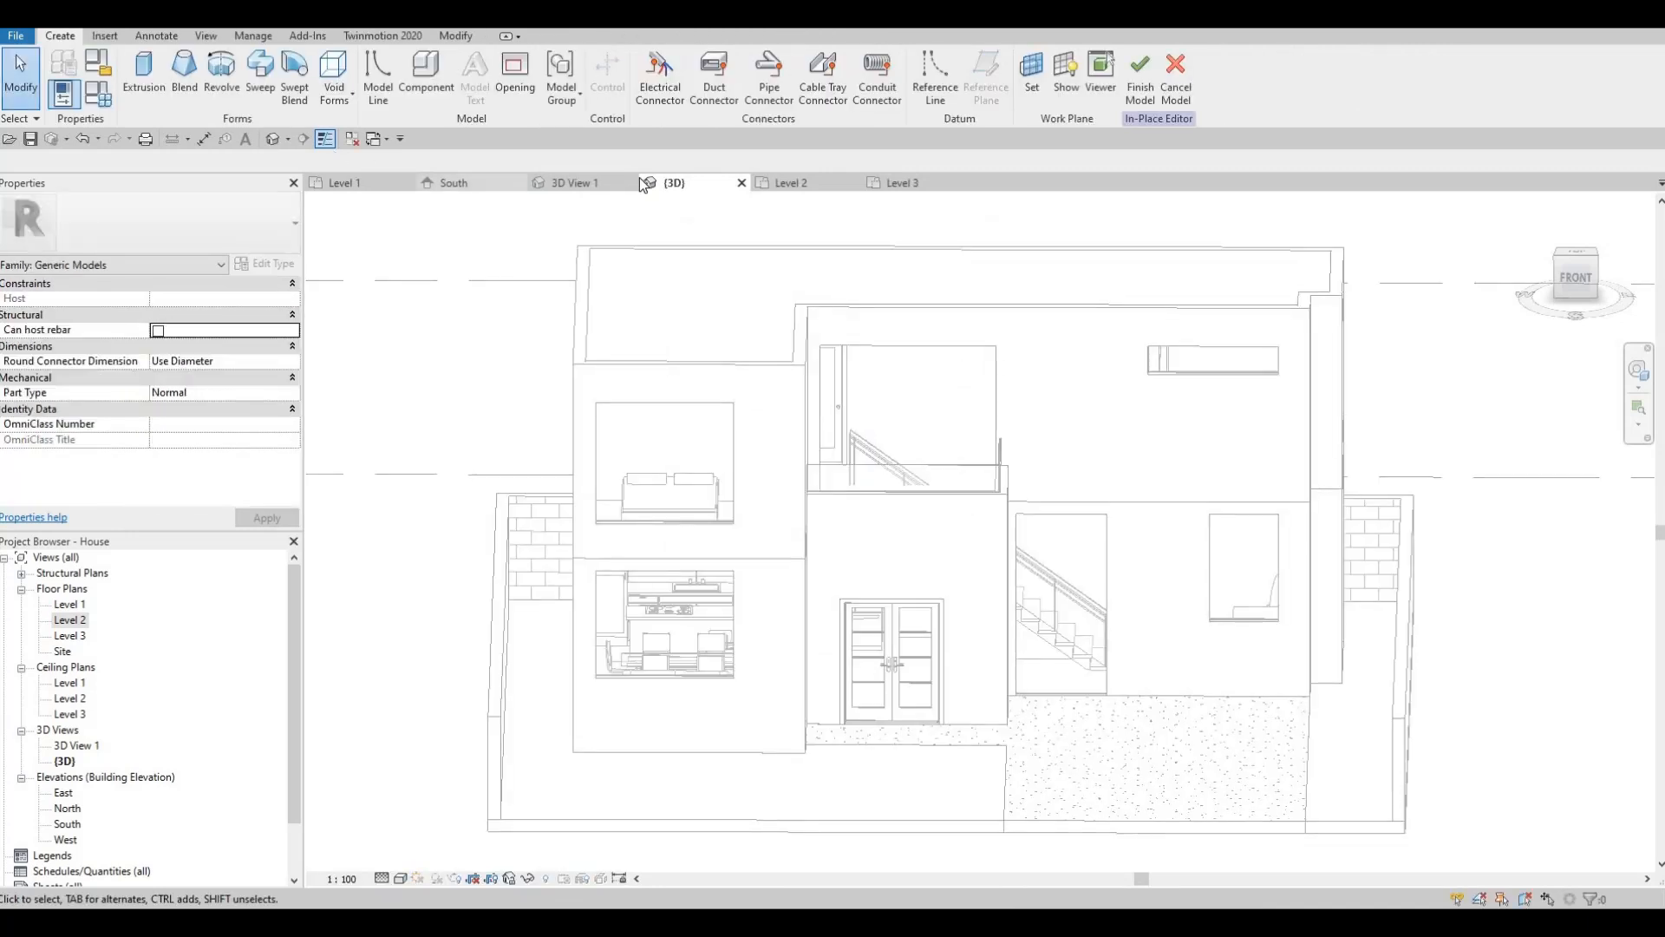
- Set the work plane by picking the front face of the upper-left exterior wall in the 3D view
left_click(1030, 88)
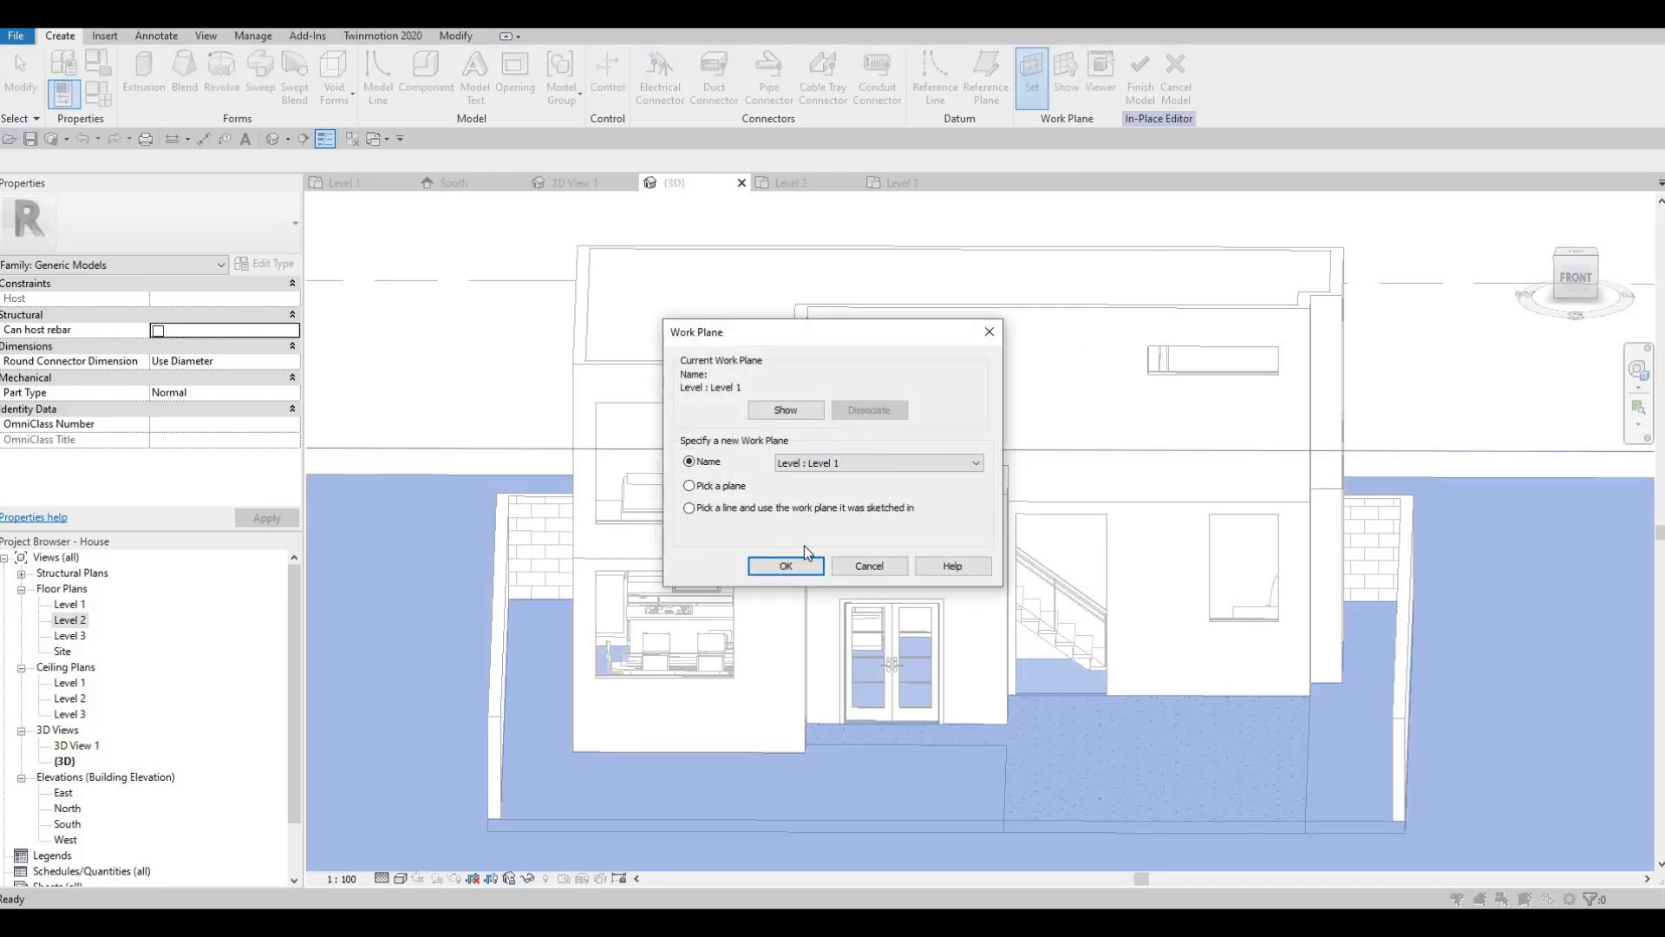
left_click(785, 565)
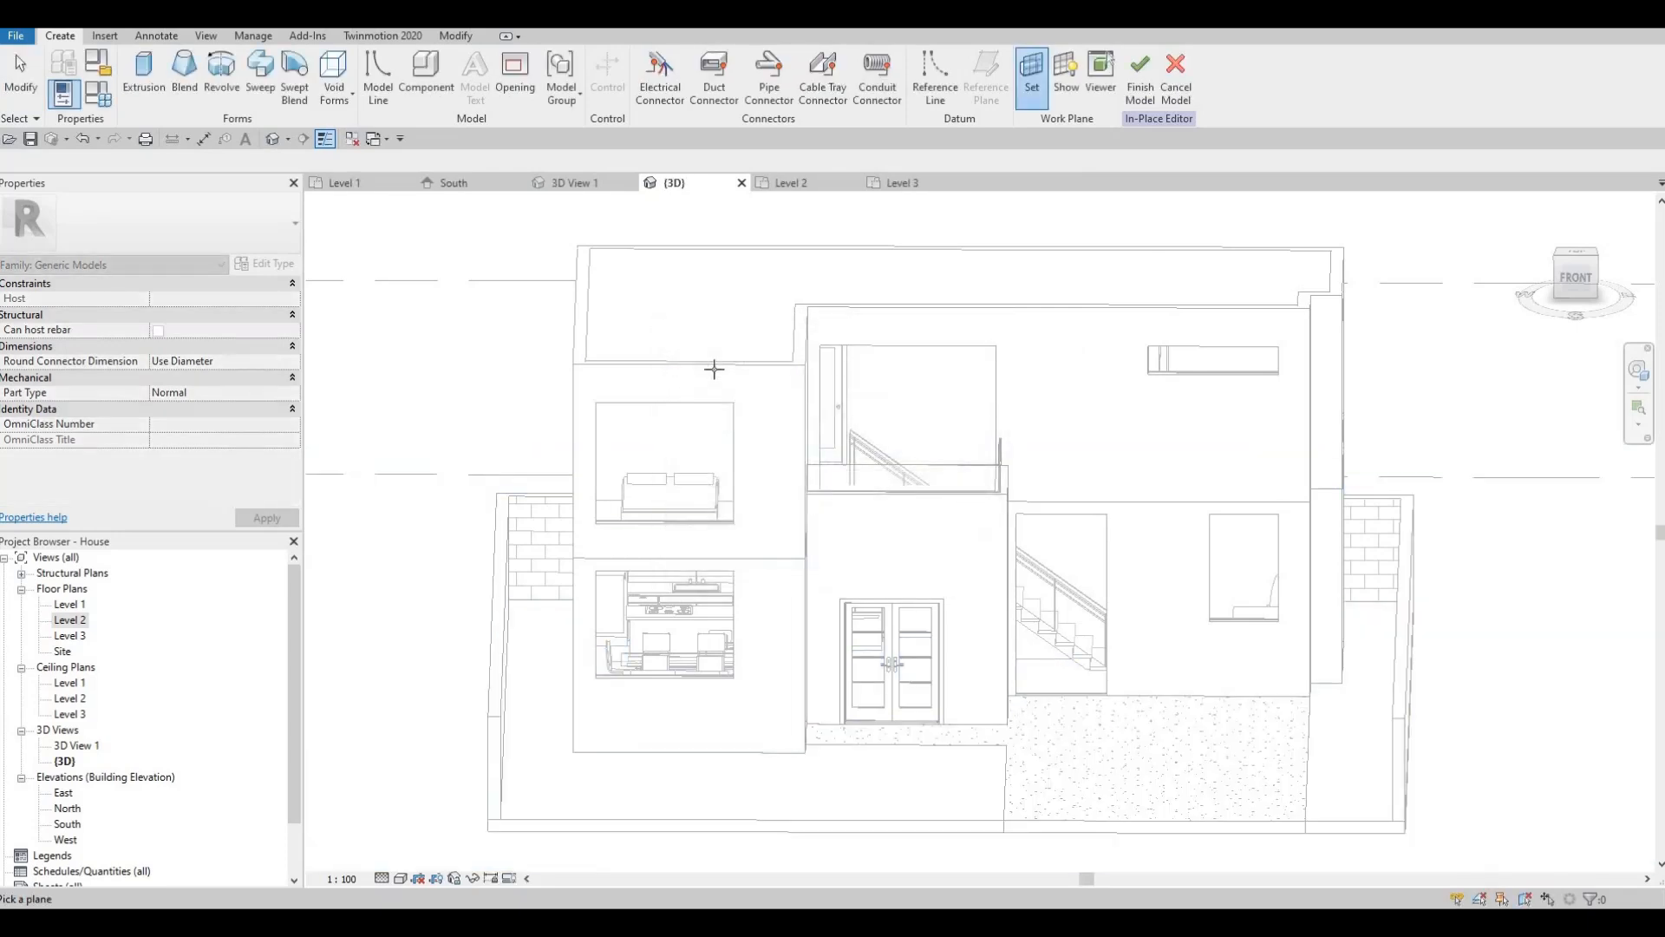
left_click(663, 375)
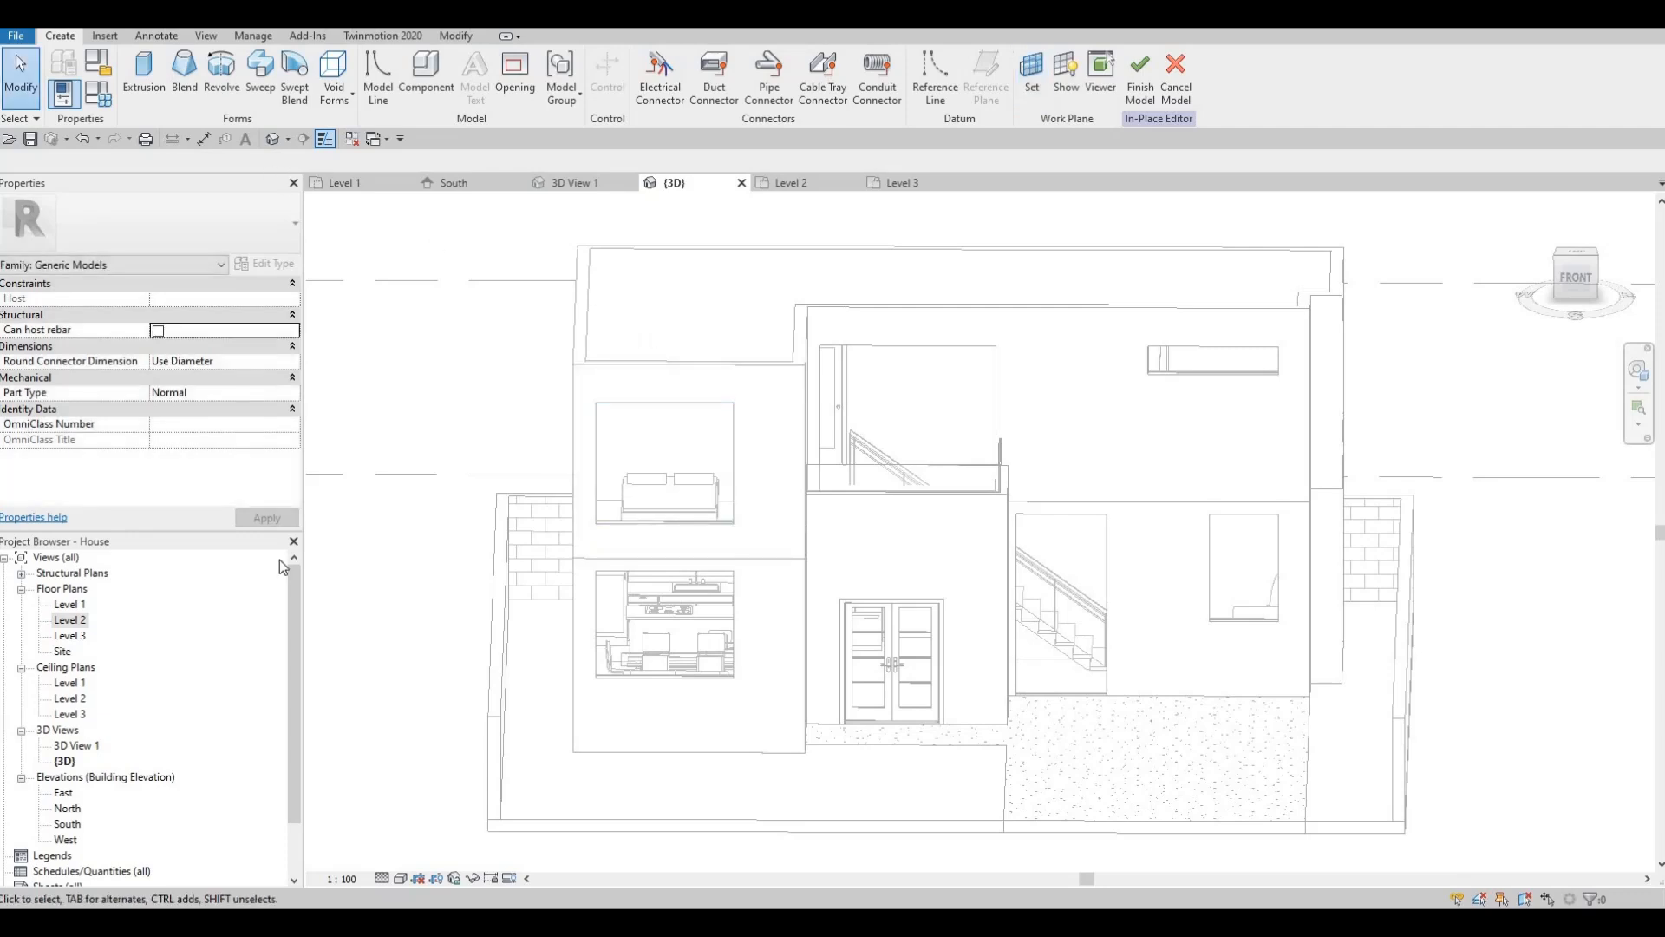
- In the South elevation, start an extrusion with Exterior Wall 1 on the left block picked as its work plane
double_click(66, 824)
scroll(729, 421, "up", 4)
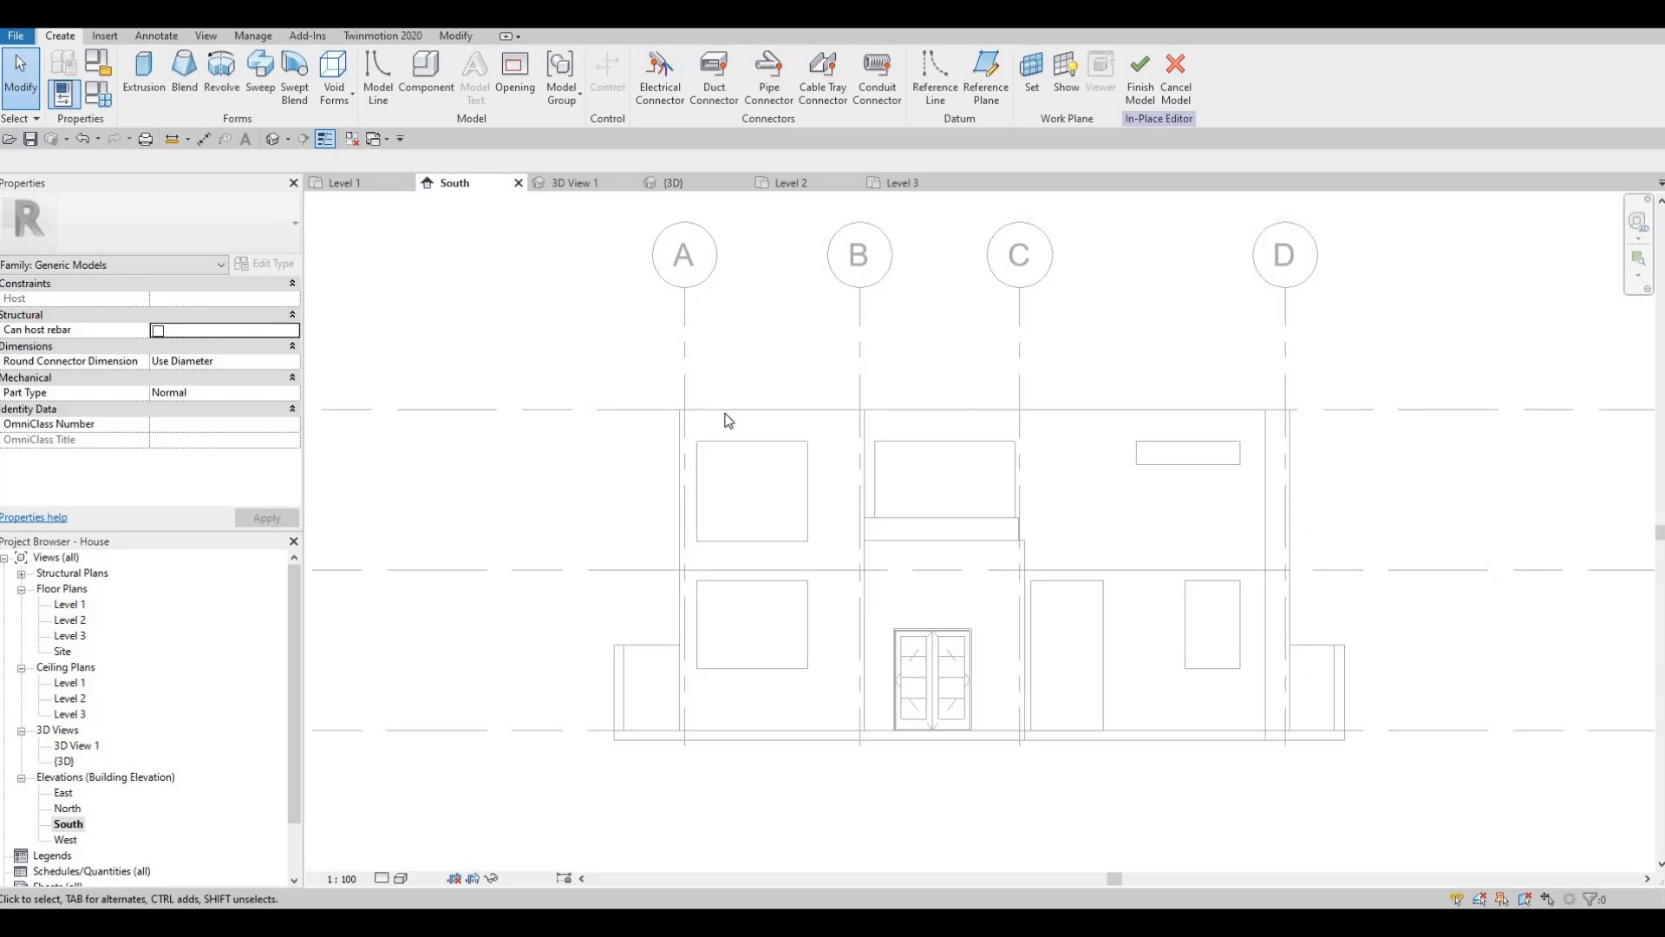
left_click(141, 77)
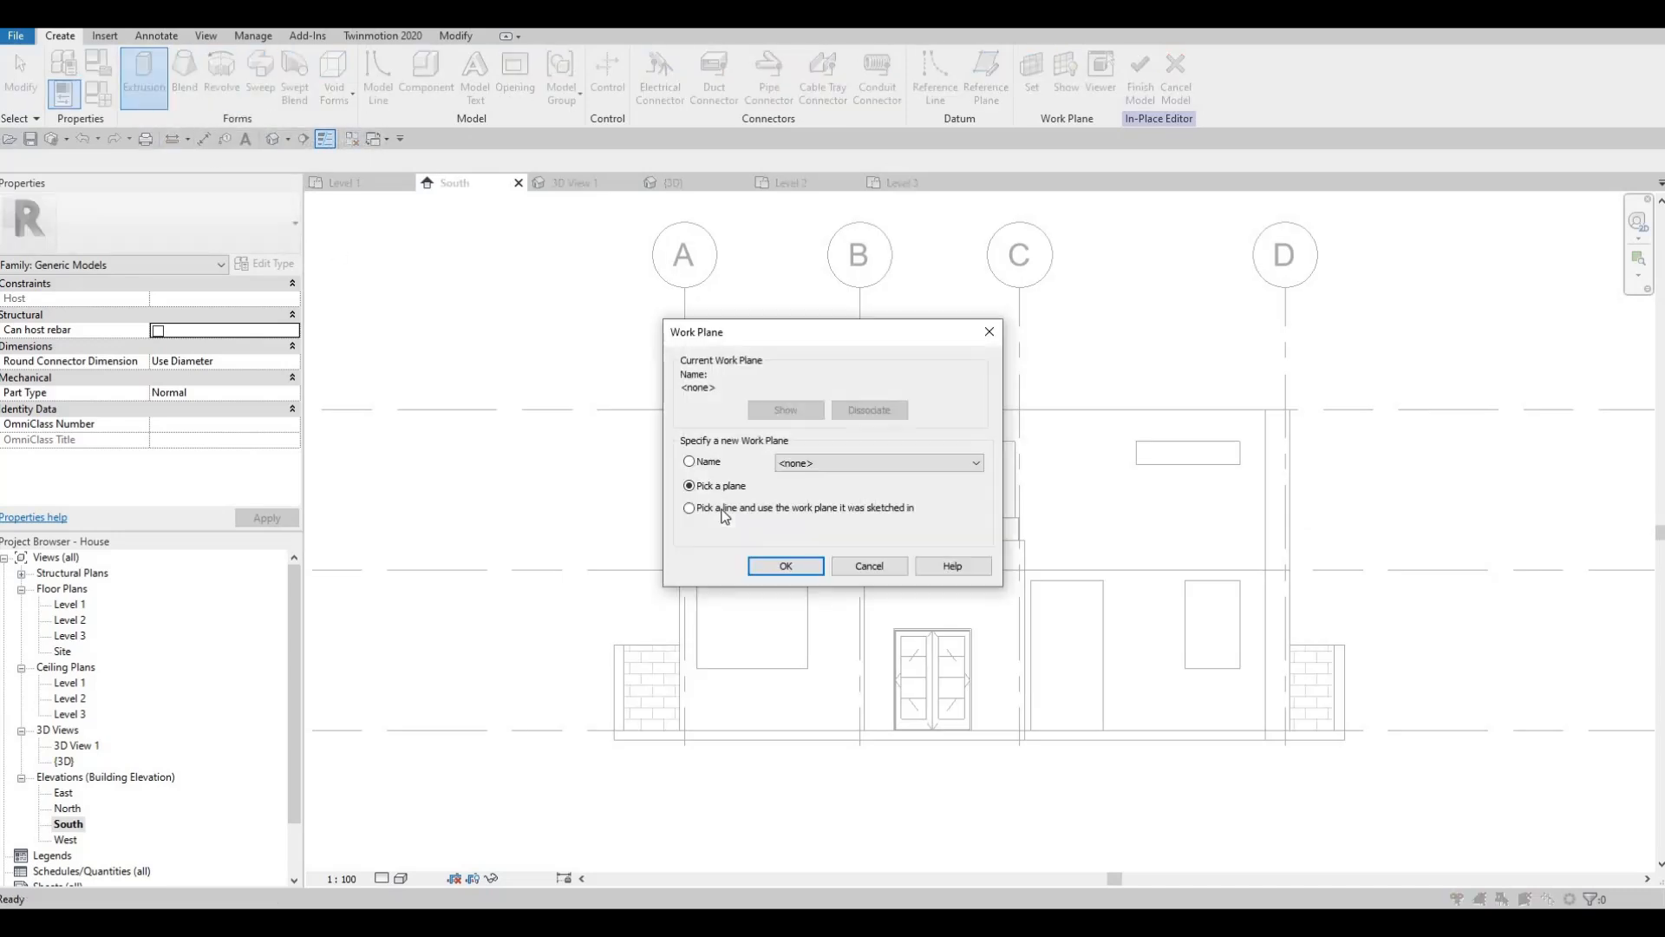
left_click(767, 569)
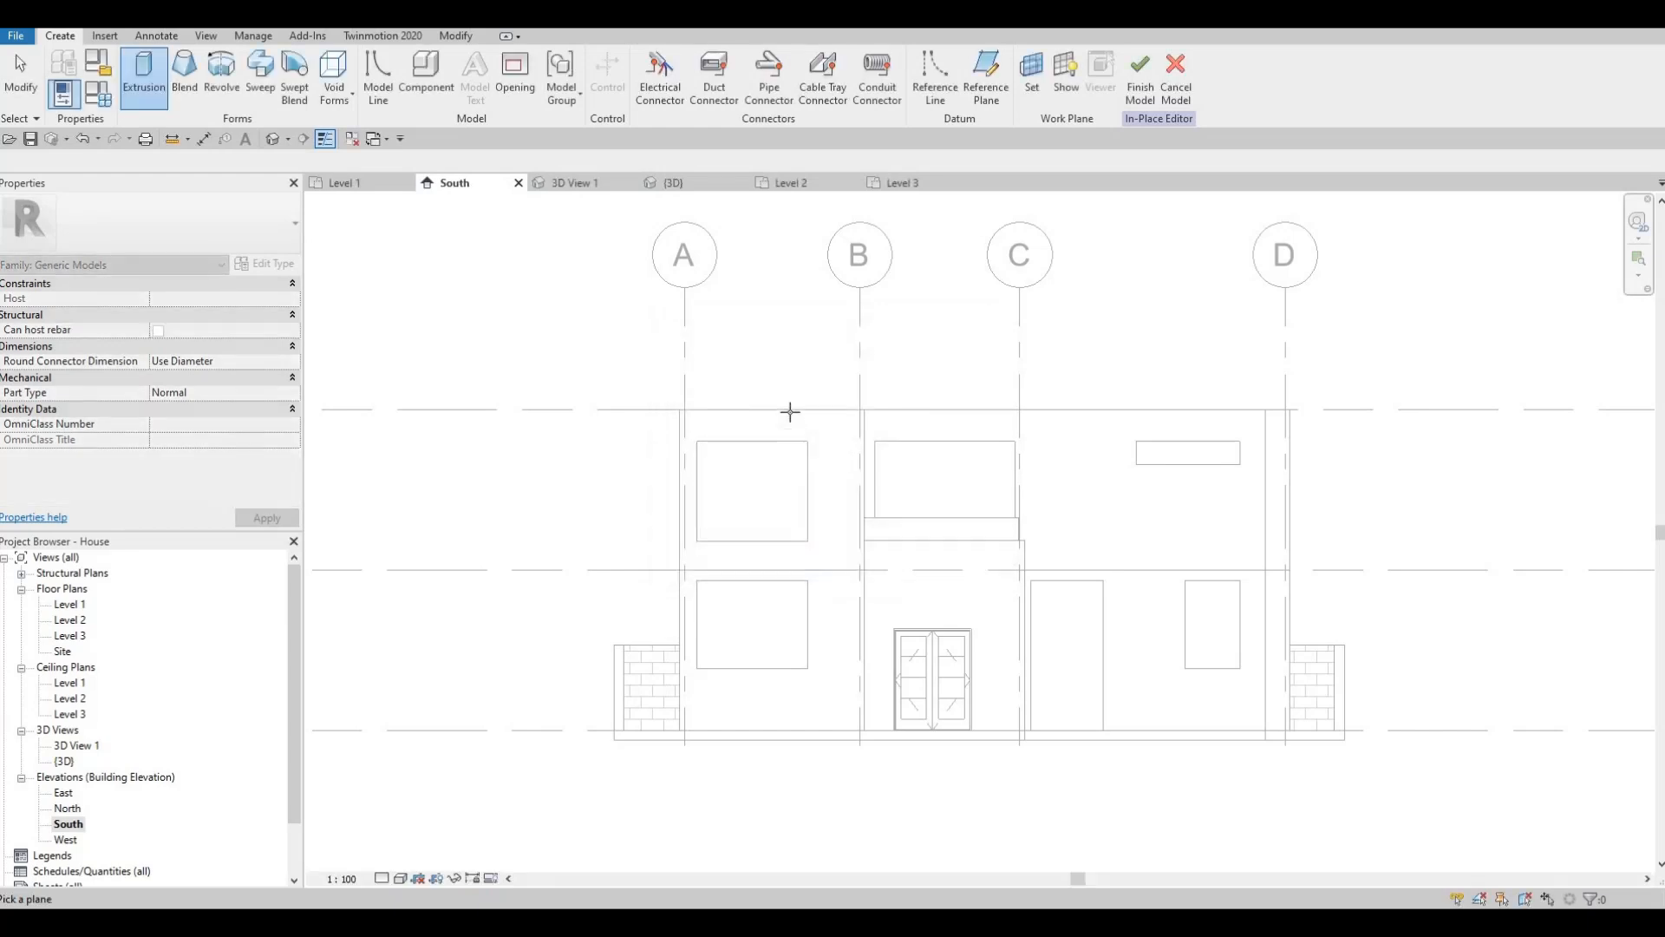
key("Tab")
key("Tab")
key("Tab")
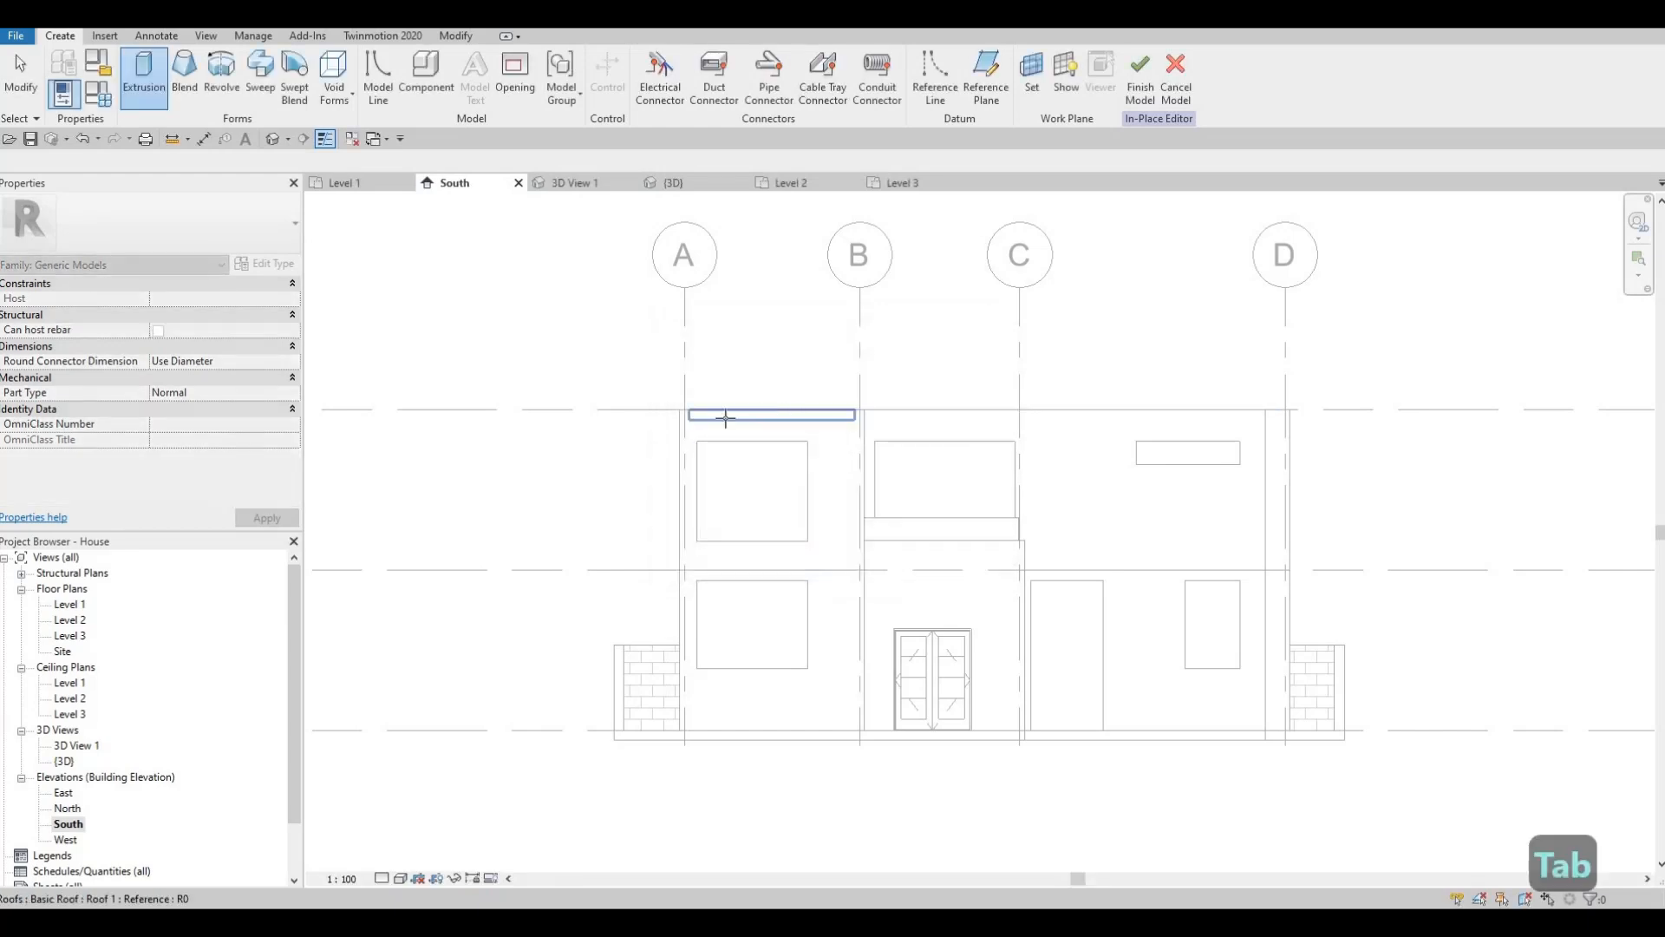
key("Tab")
key("Tab")
key("Tab")
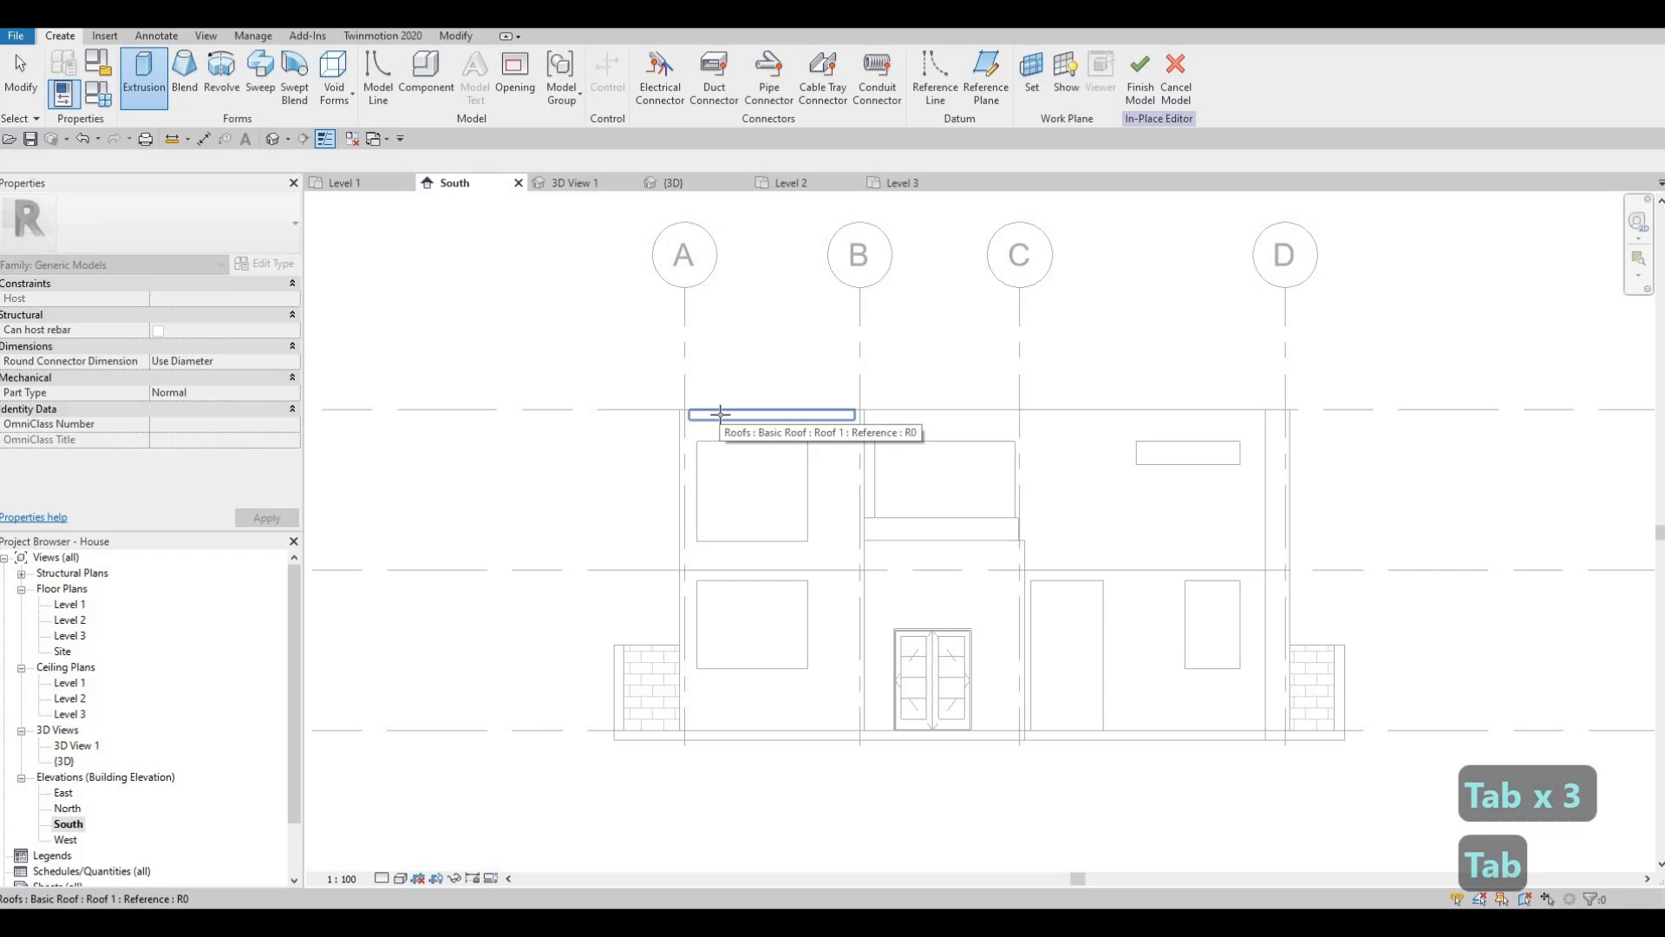
left_click(681, 436)
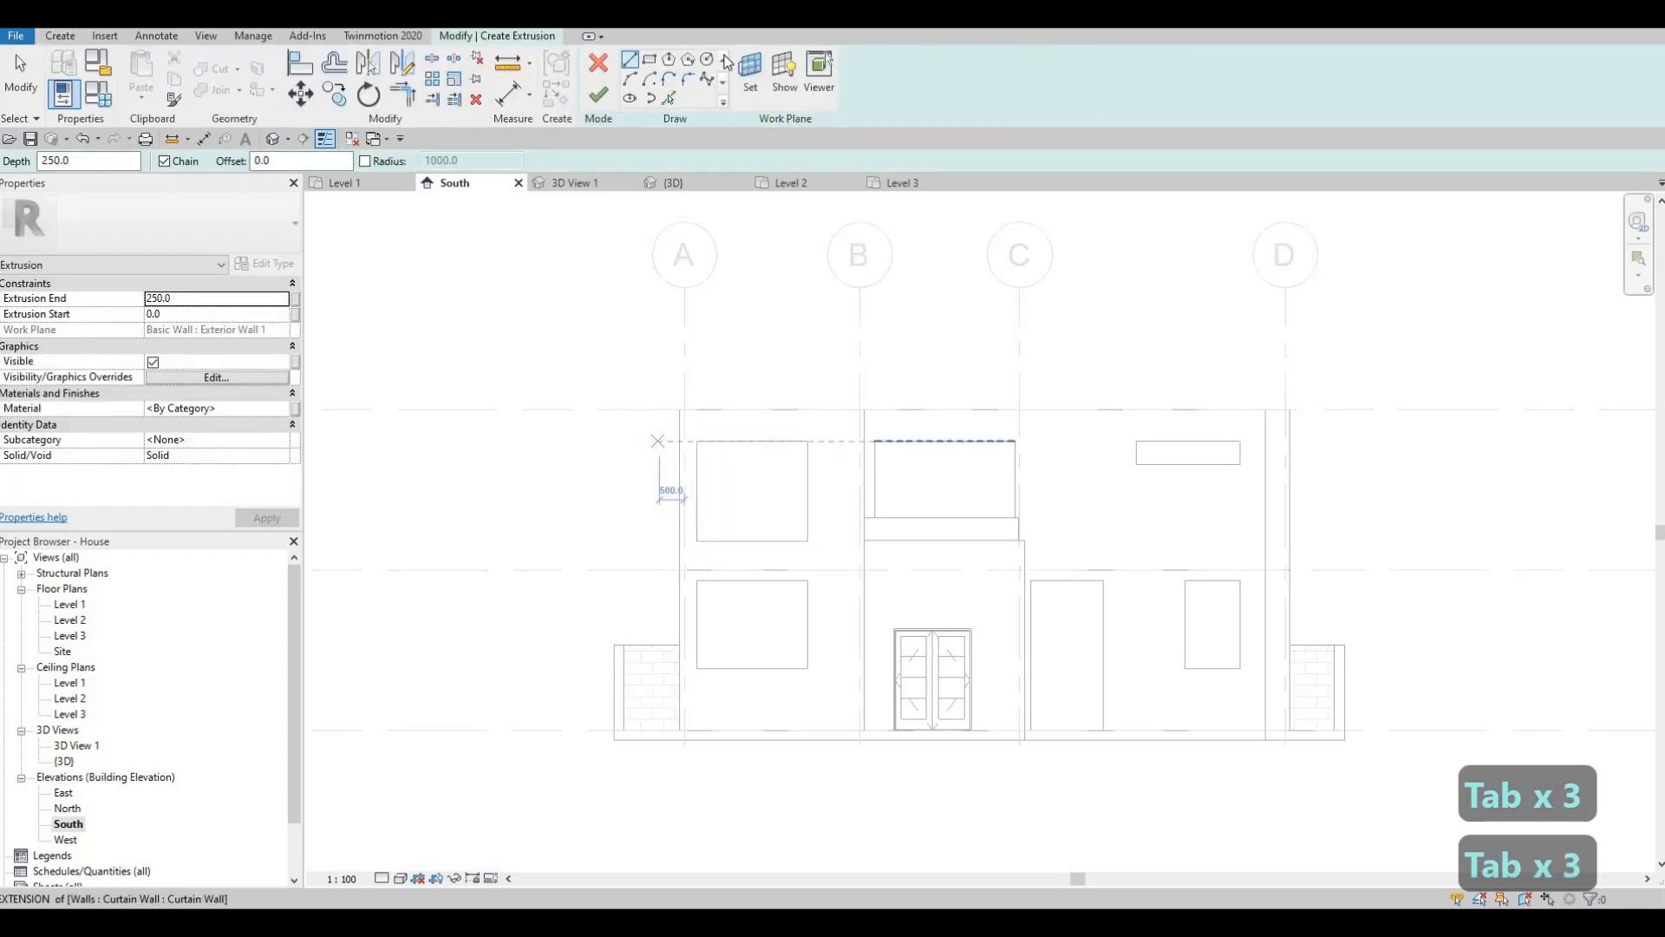
- Sketch a rectangle around both left-block windows, from the wall's upper-left corner at roof level to just above Level 1
scroll(624, 420, "up", 5)
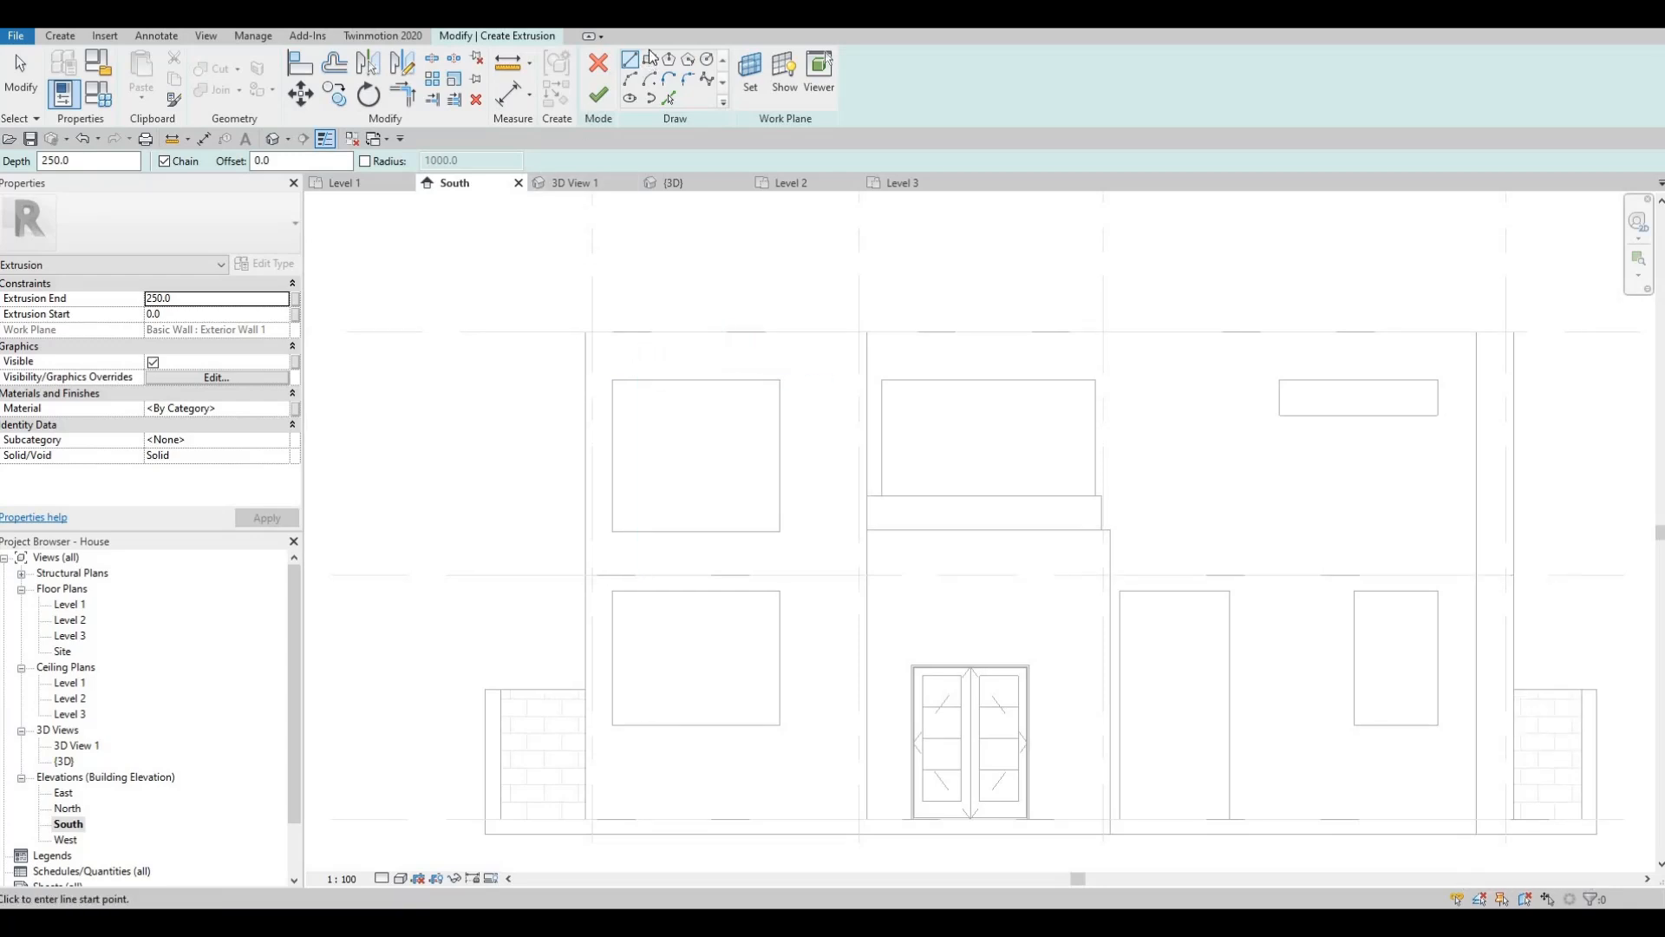
left_click(650, 60)
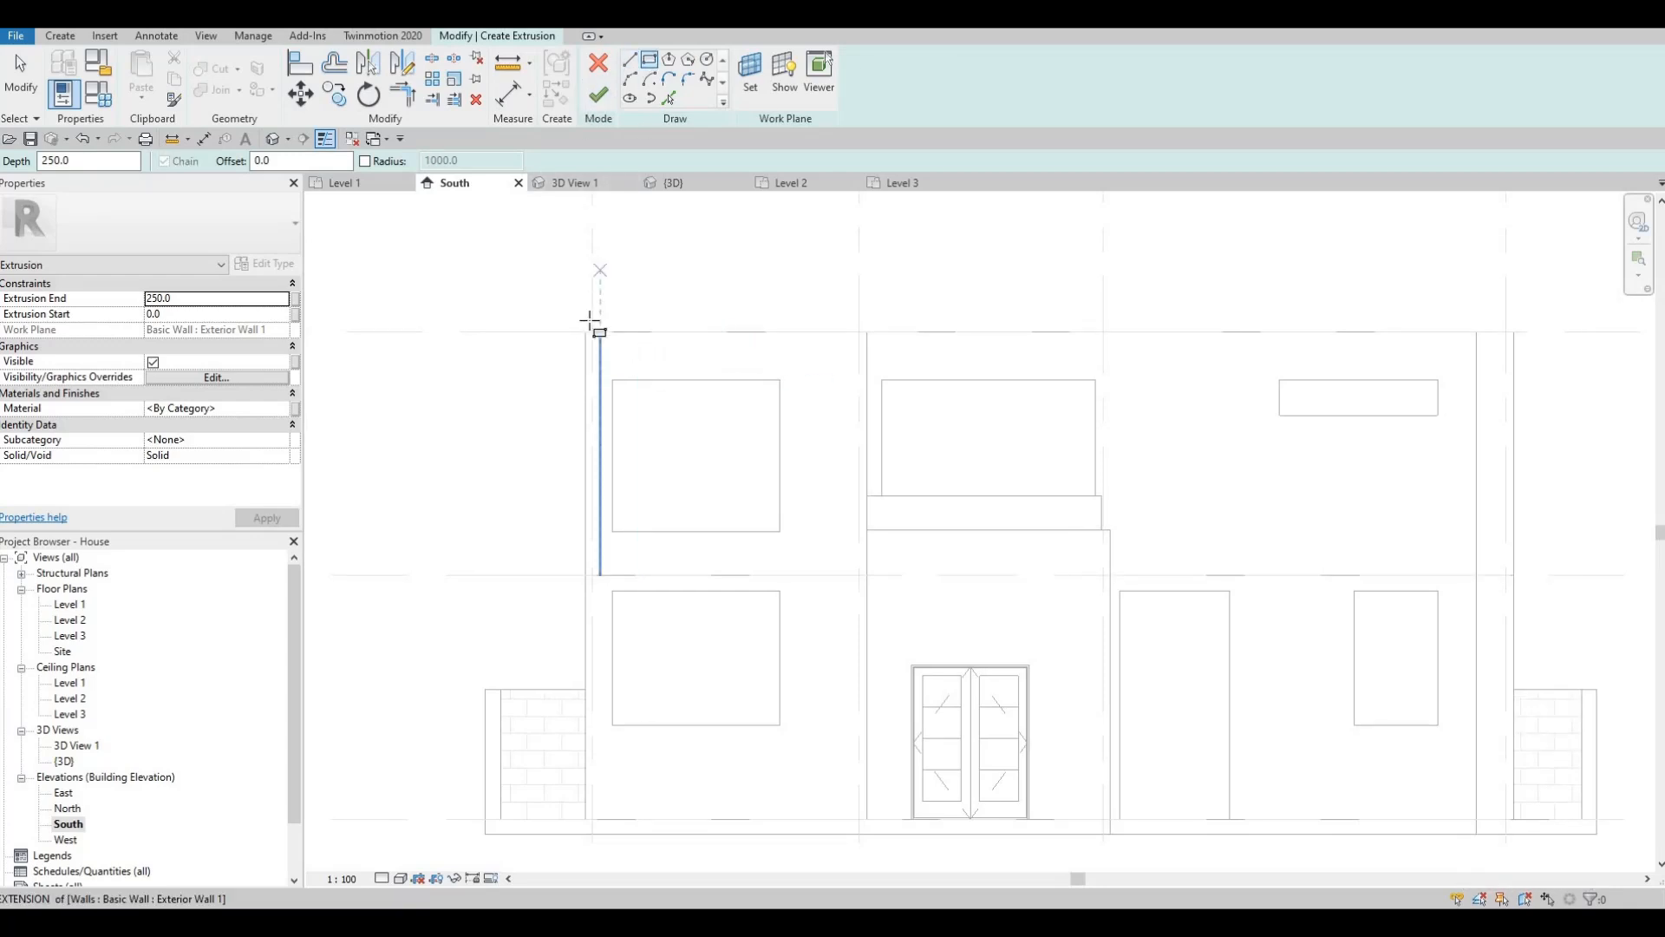
left_click(585, 332)
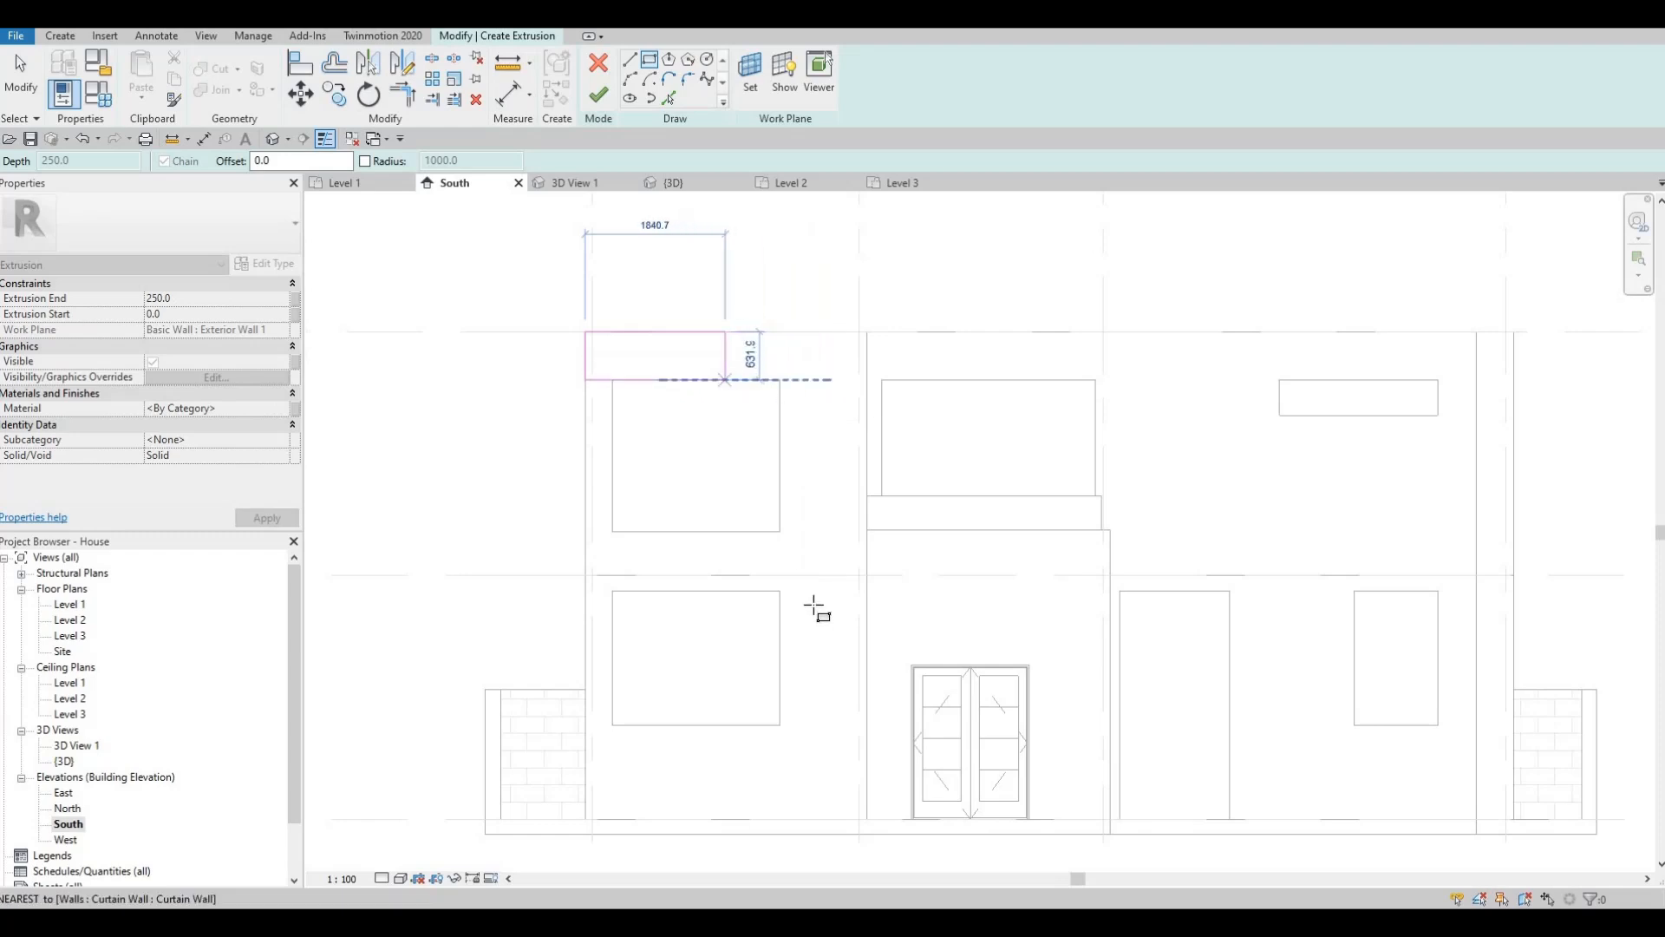
middle_click_drag(865, 818, 873, 676)
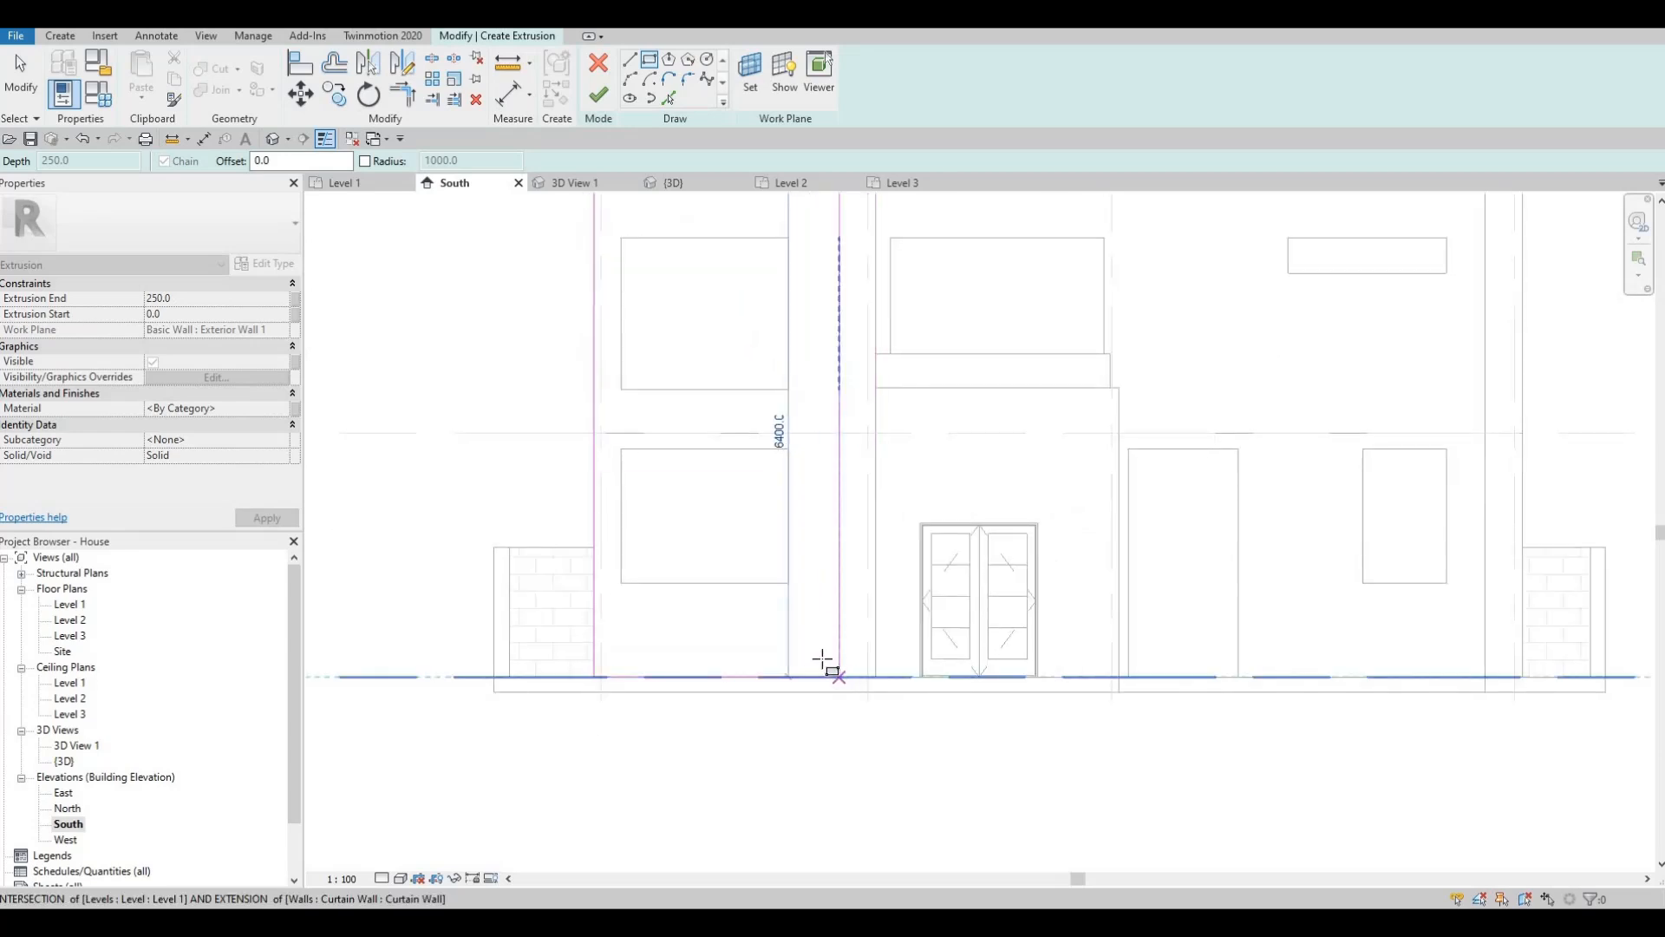
left_click(819, 658)
key("Escape")
key("Escape")
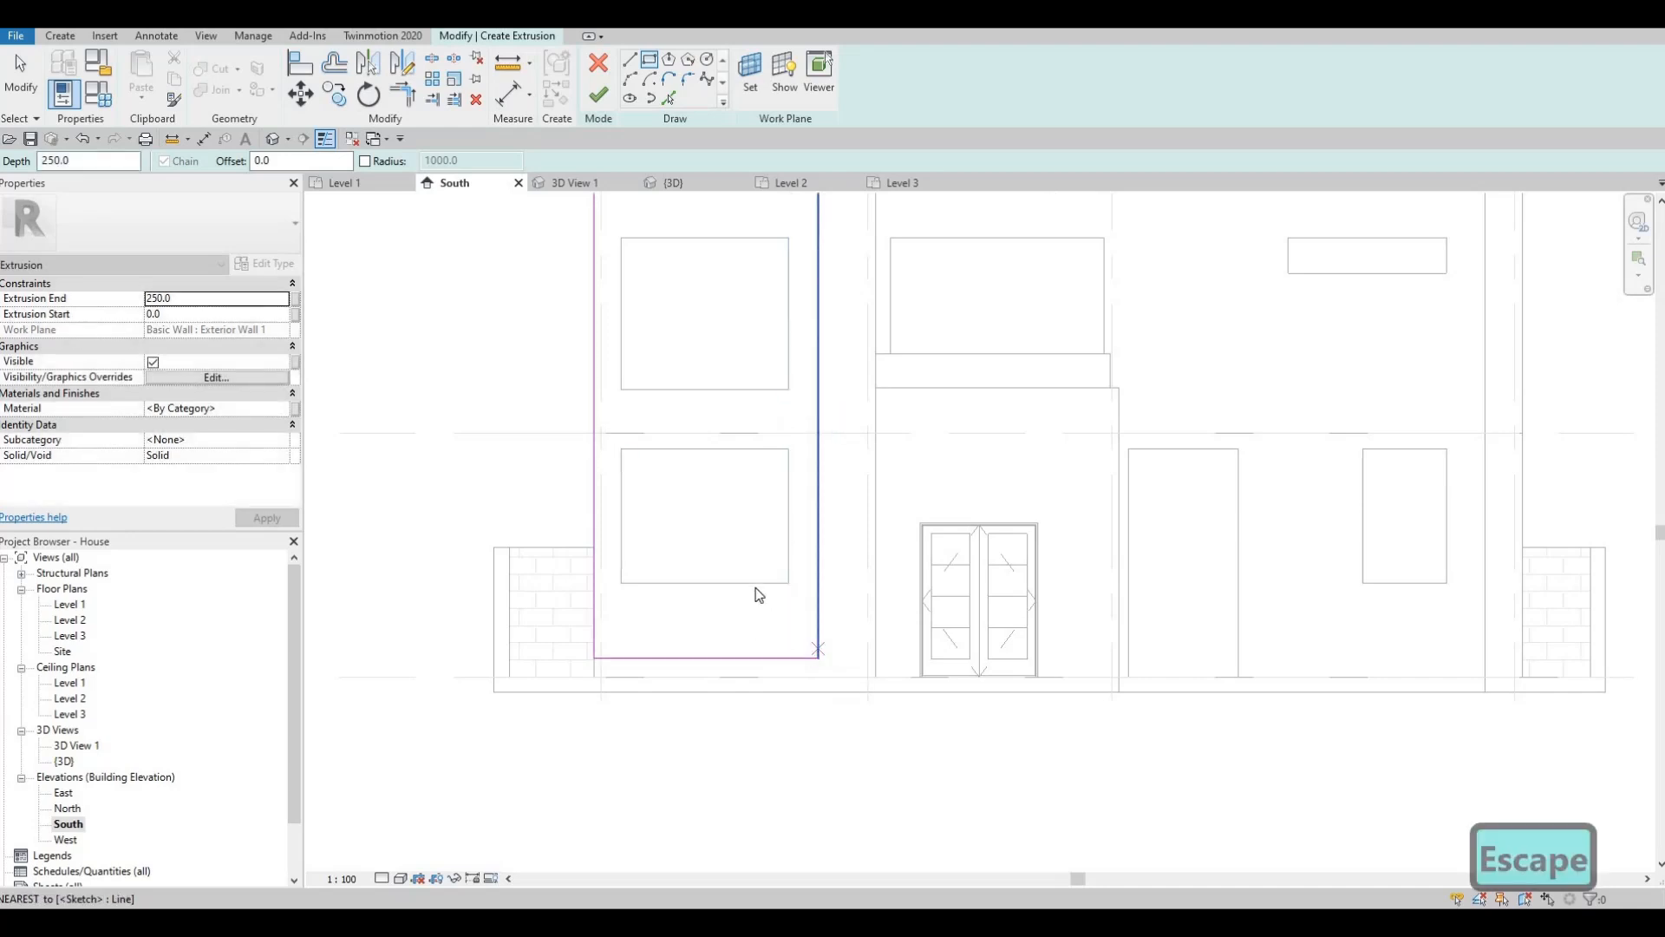
middle_click_drag(805, 365, 784, 500)
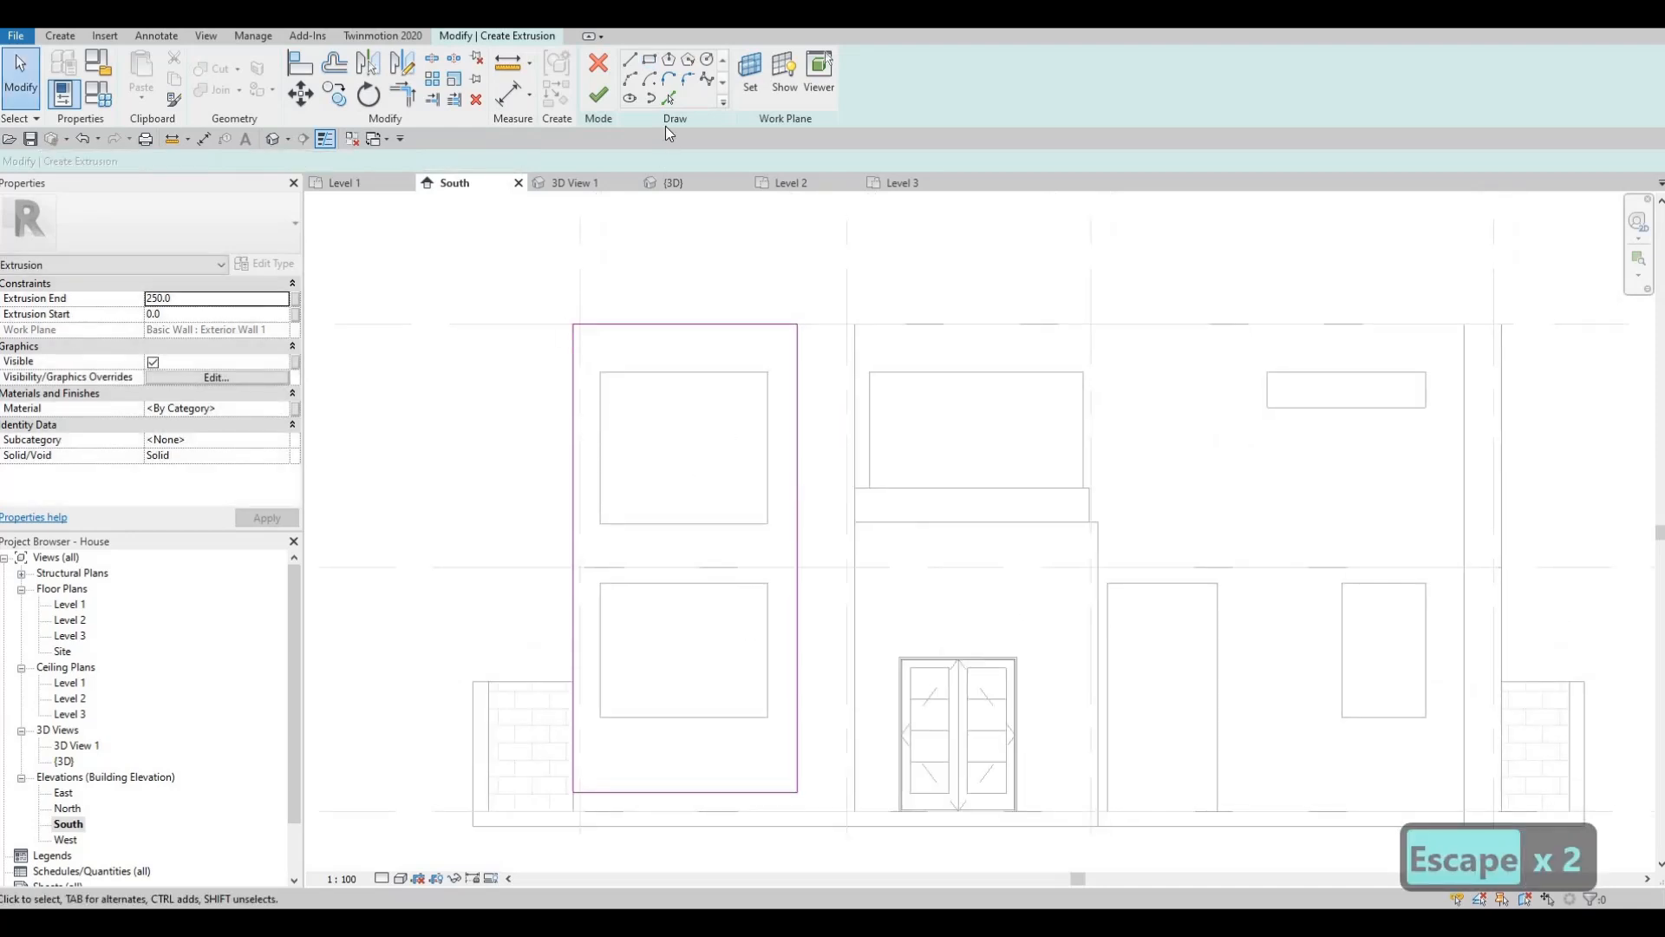
- Trace the left block's upper window with a 2200 by 1994.4 mm rectangle and abandon the one begun on the lower window
left_click(650, 59)
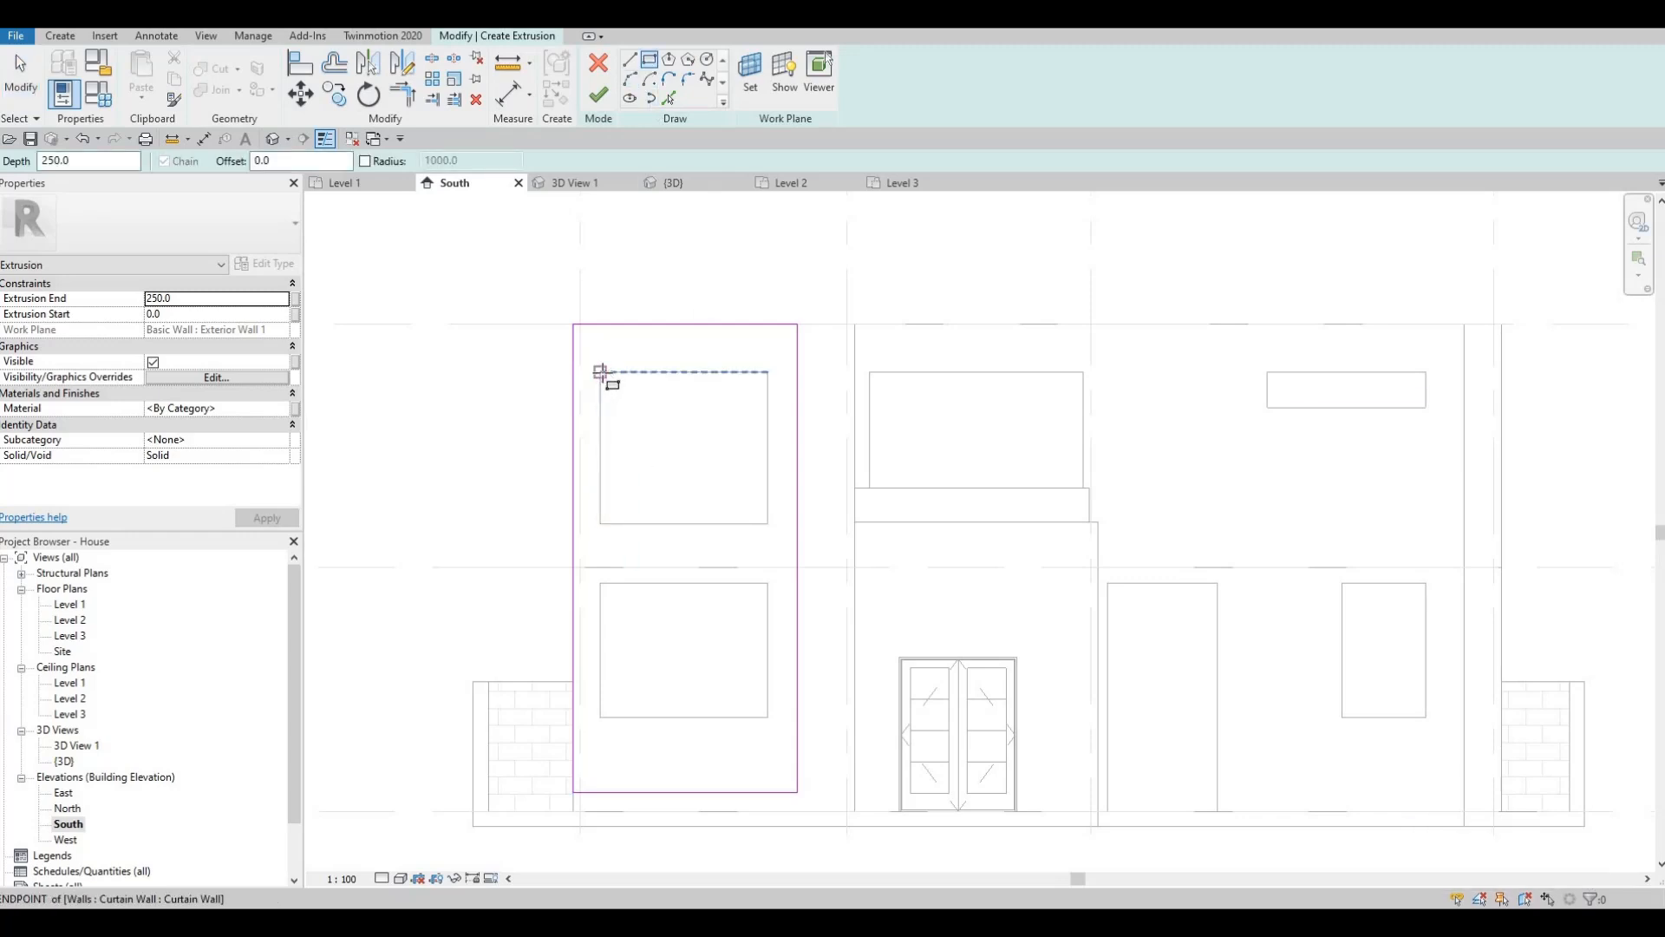
left_click(601, 372)
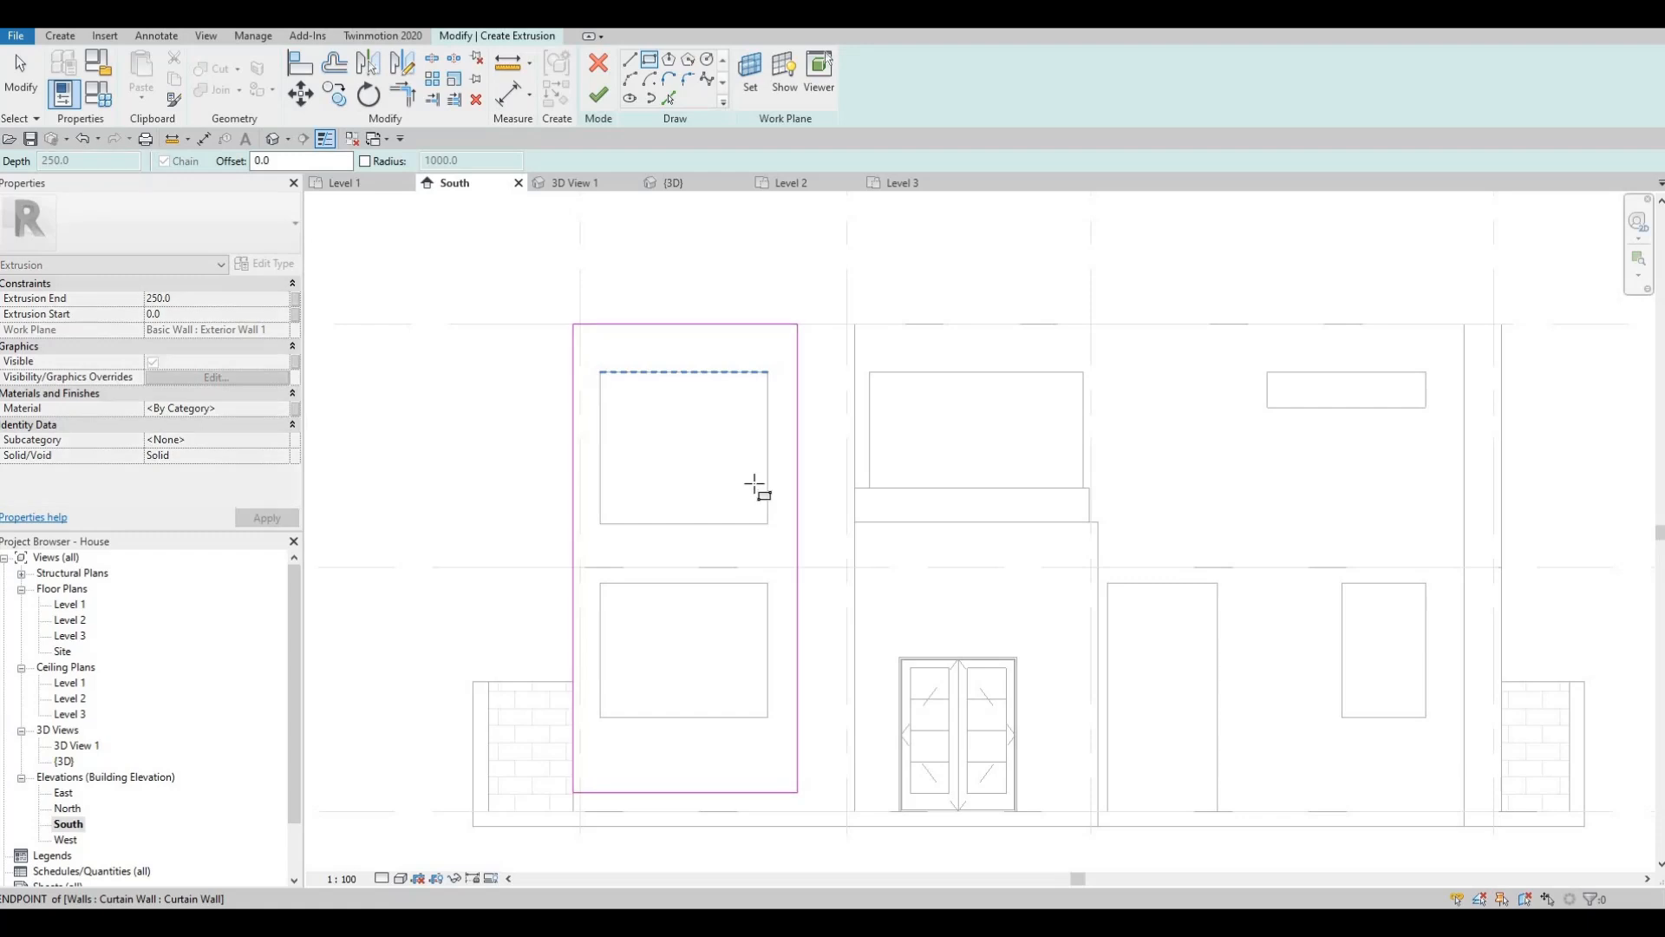
left_click(767, 524)
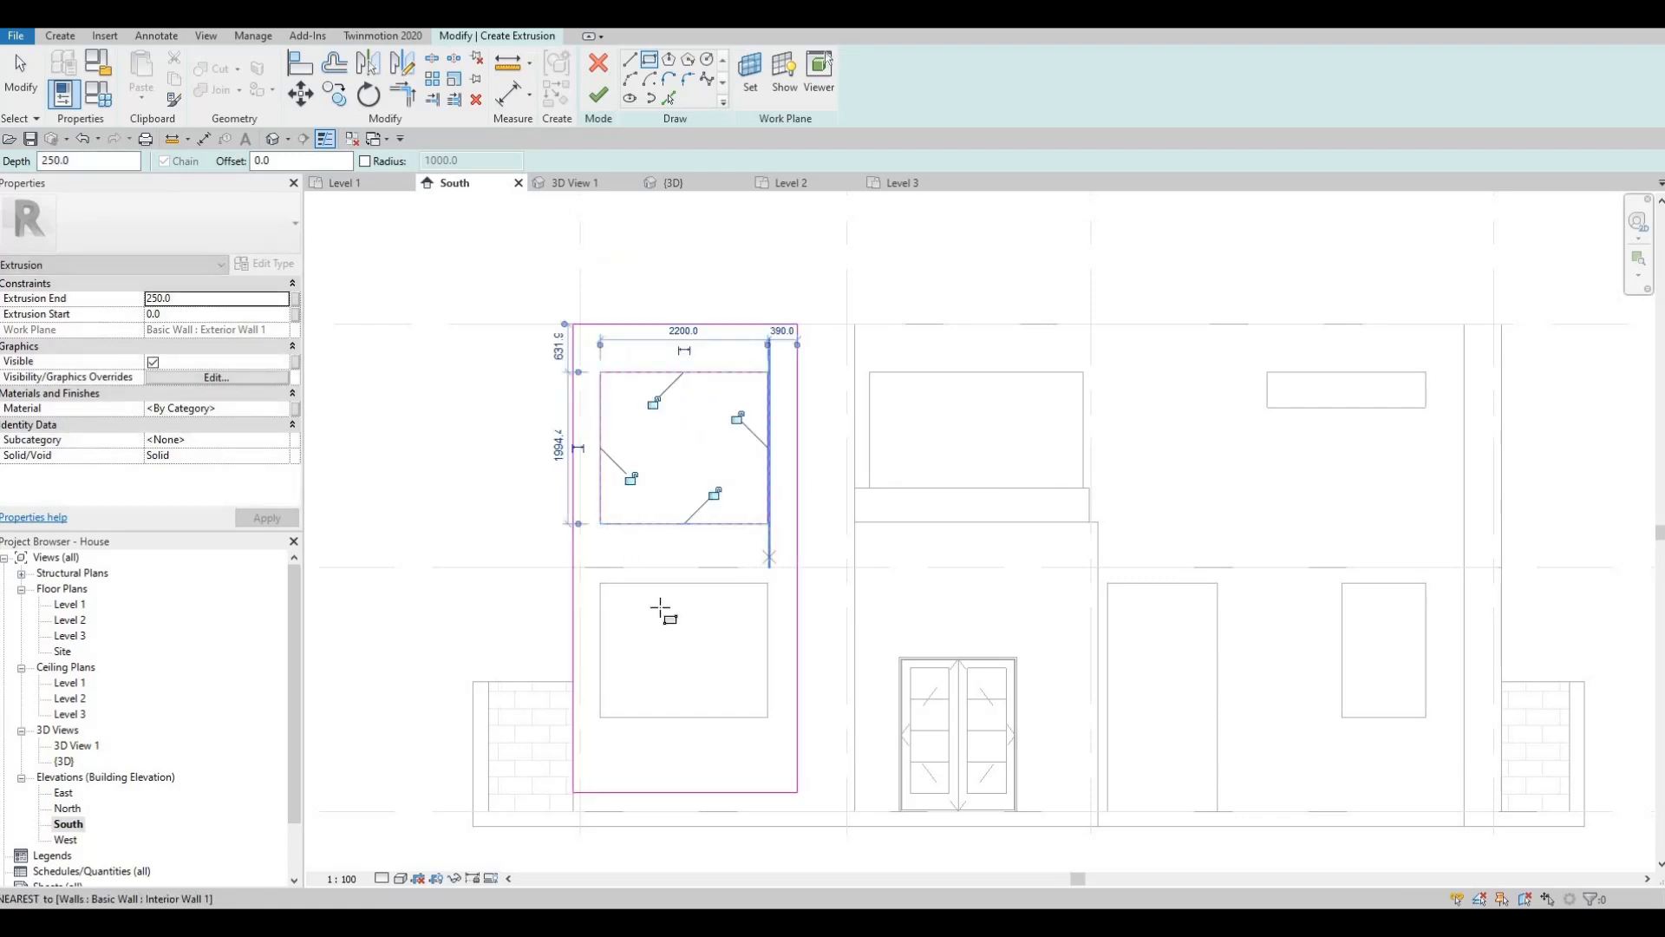
left_click(601, 582)
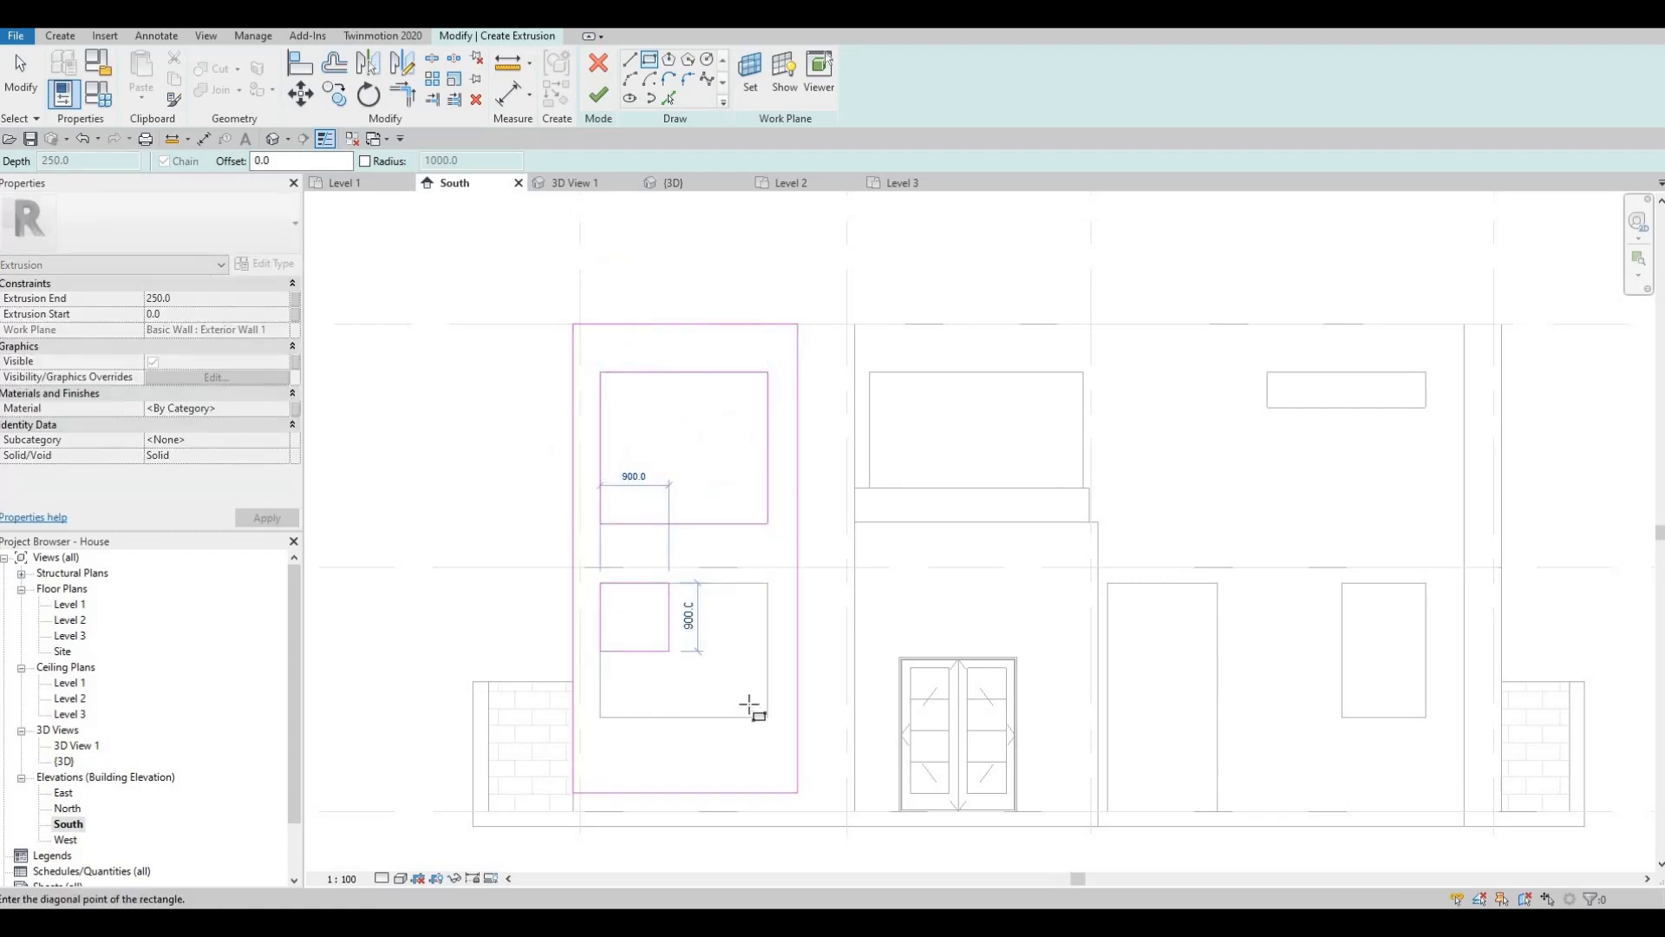
key("Escape")
key("Escape")
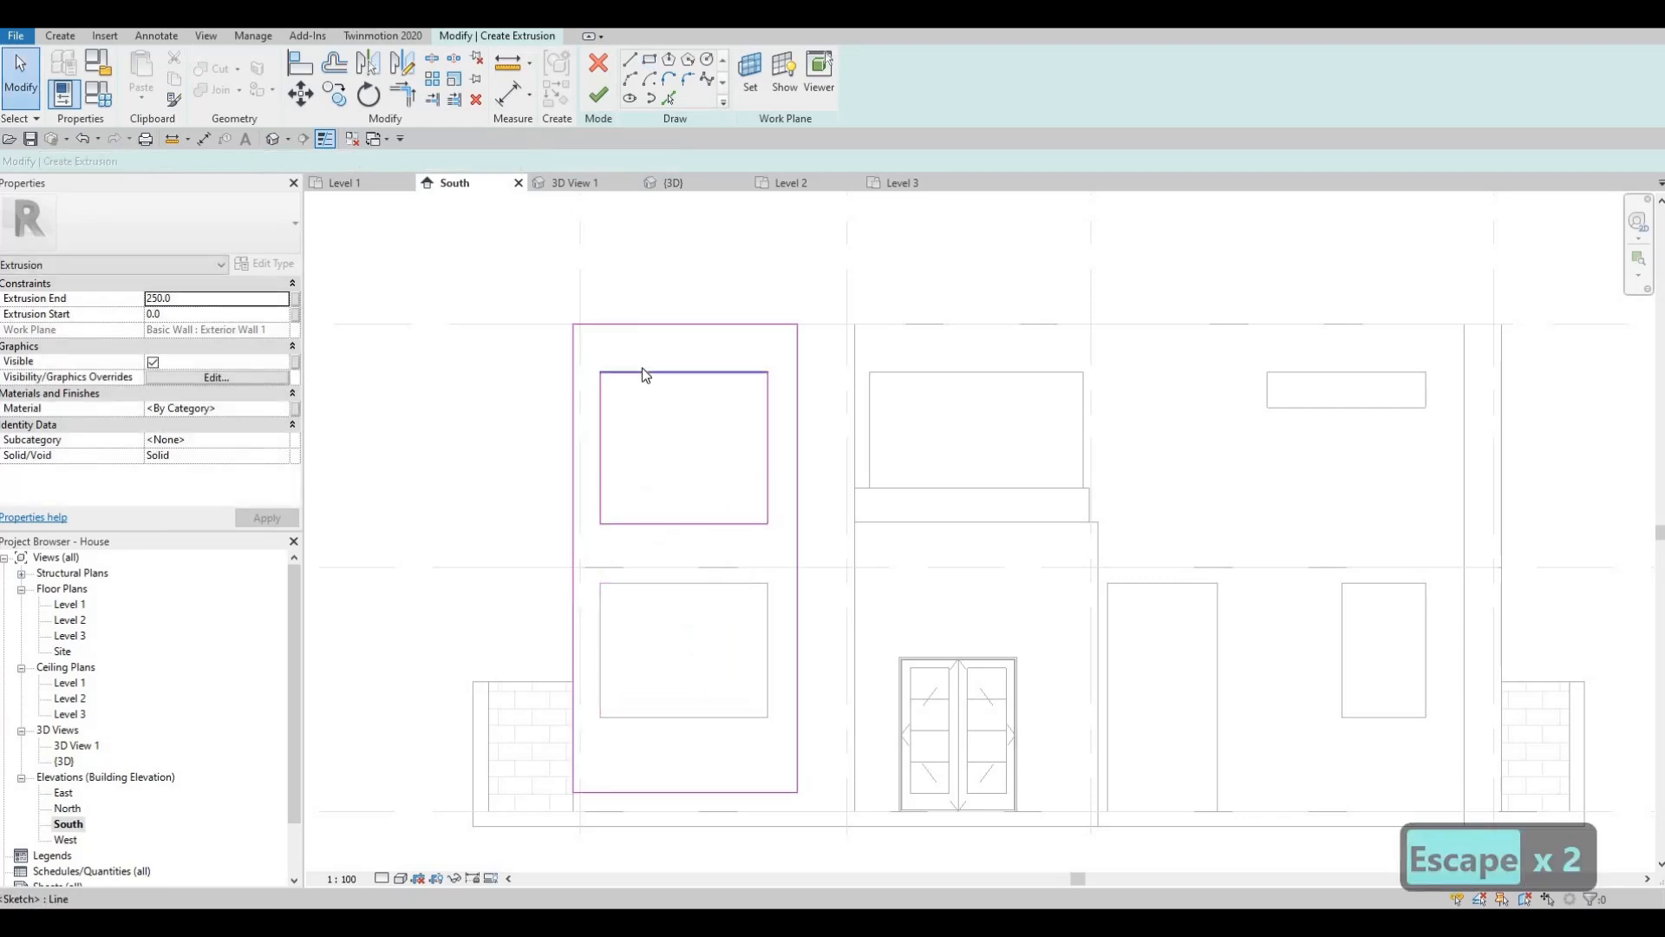
- Delete the whole rectangle traced around the upper window
left_click(642, 371)
key("Tab")
left_click(642, 374)
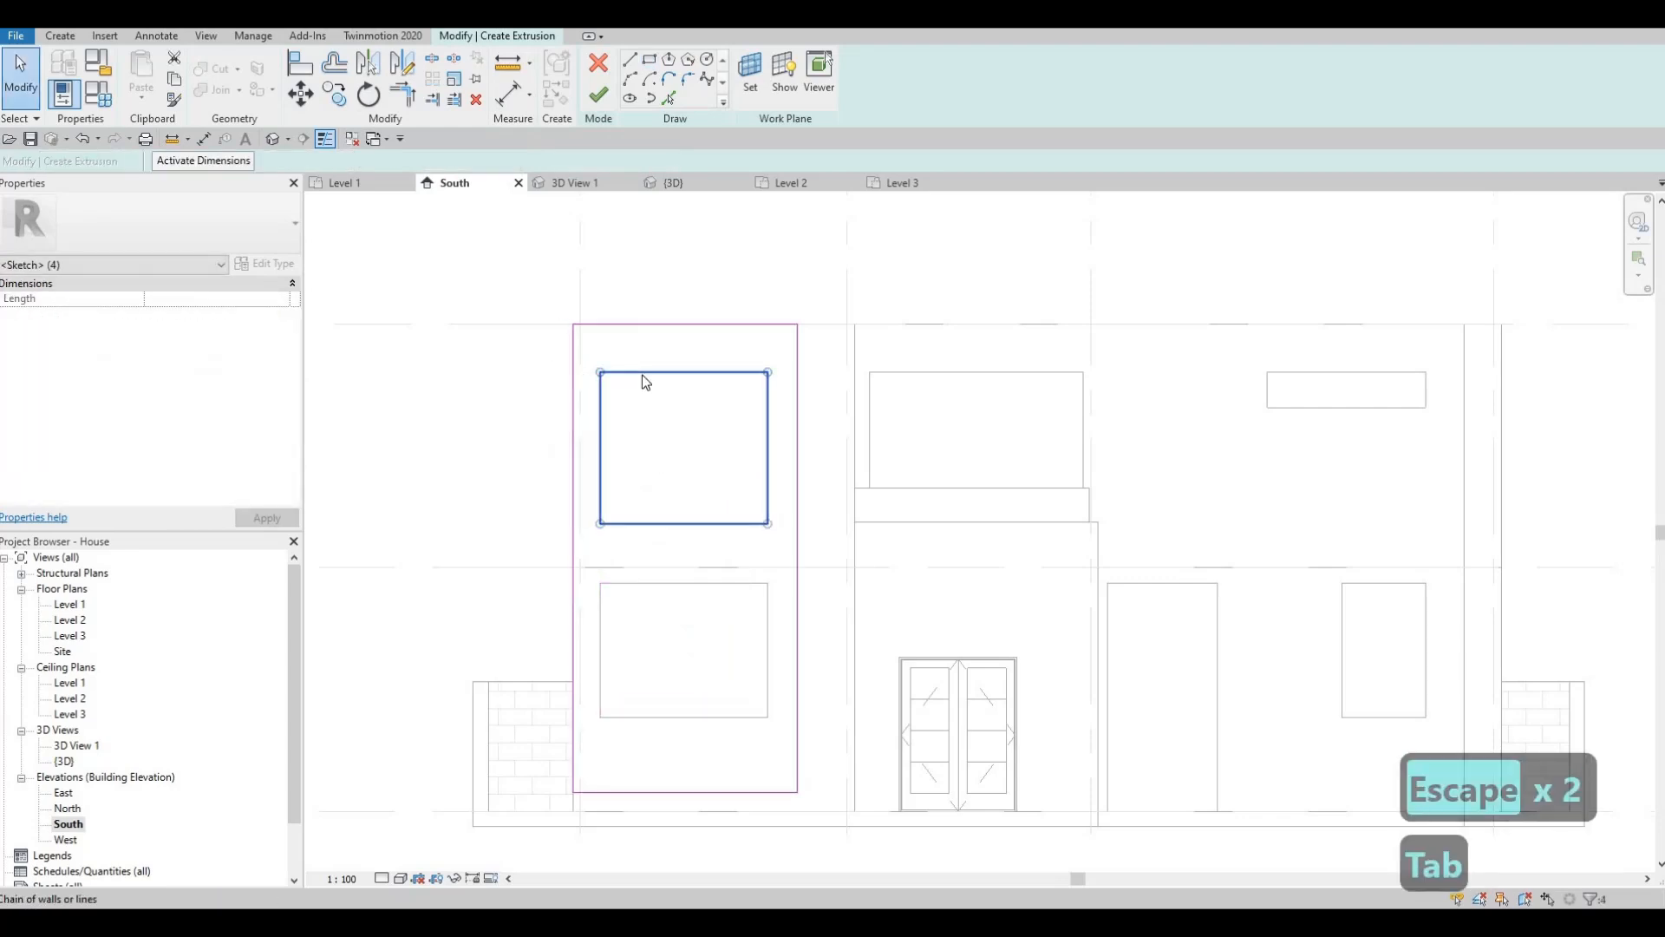
key("Delete")
- Pick the upper window's two side edges as sketch lines and extend both down to the bottom line of the outer rectangle
middle_click_drag(586, 457, 586, 469)
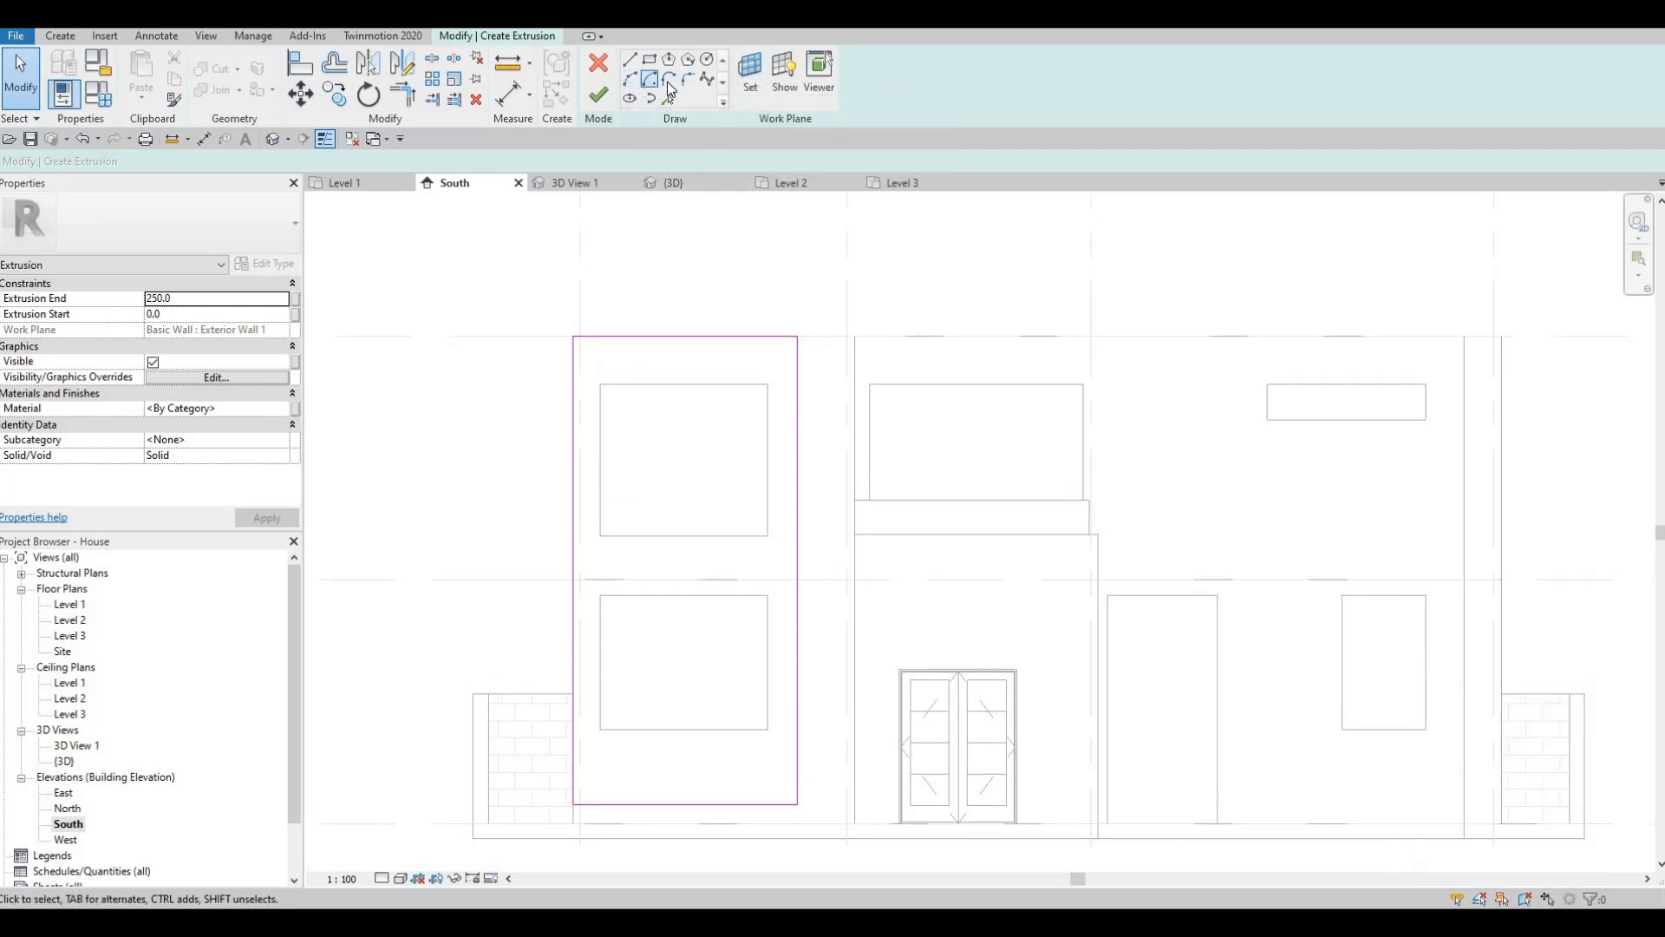
left_click(650, 98)
left_click(601, 525)
left_click_drag(597, 648, 602, 807)
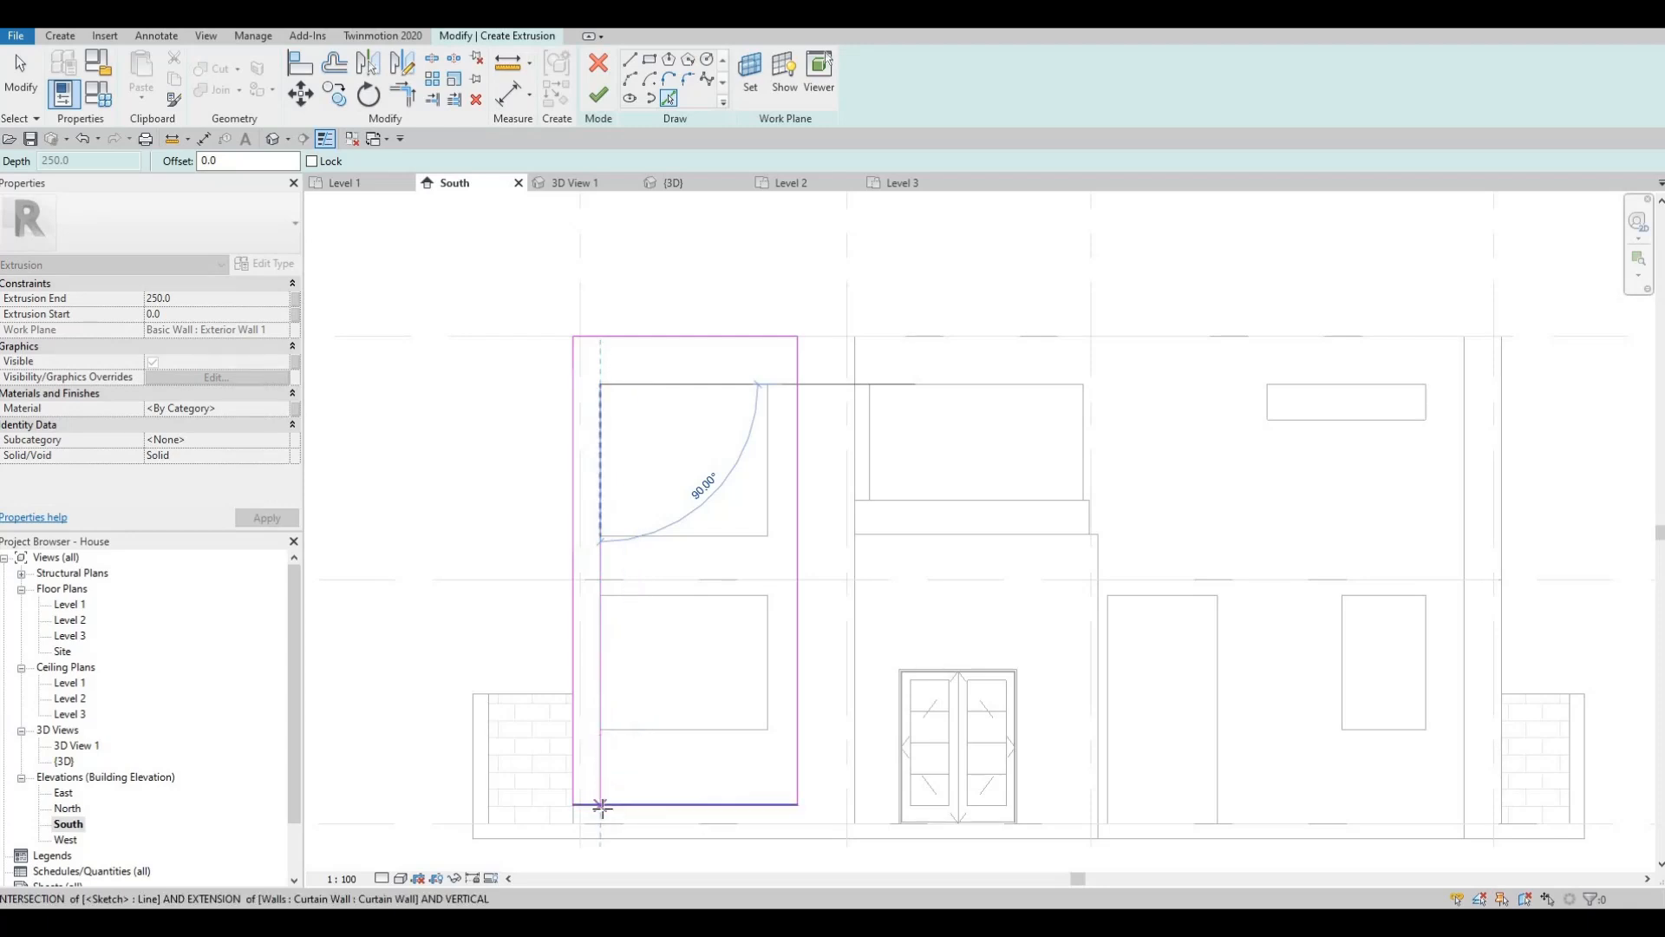
key("Escape")
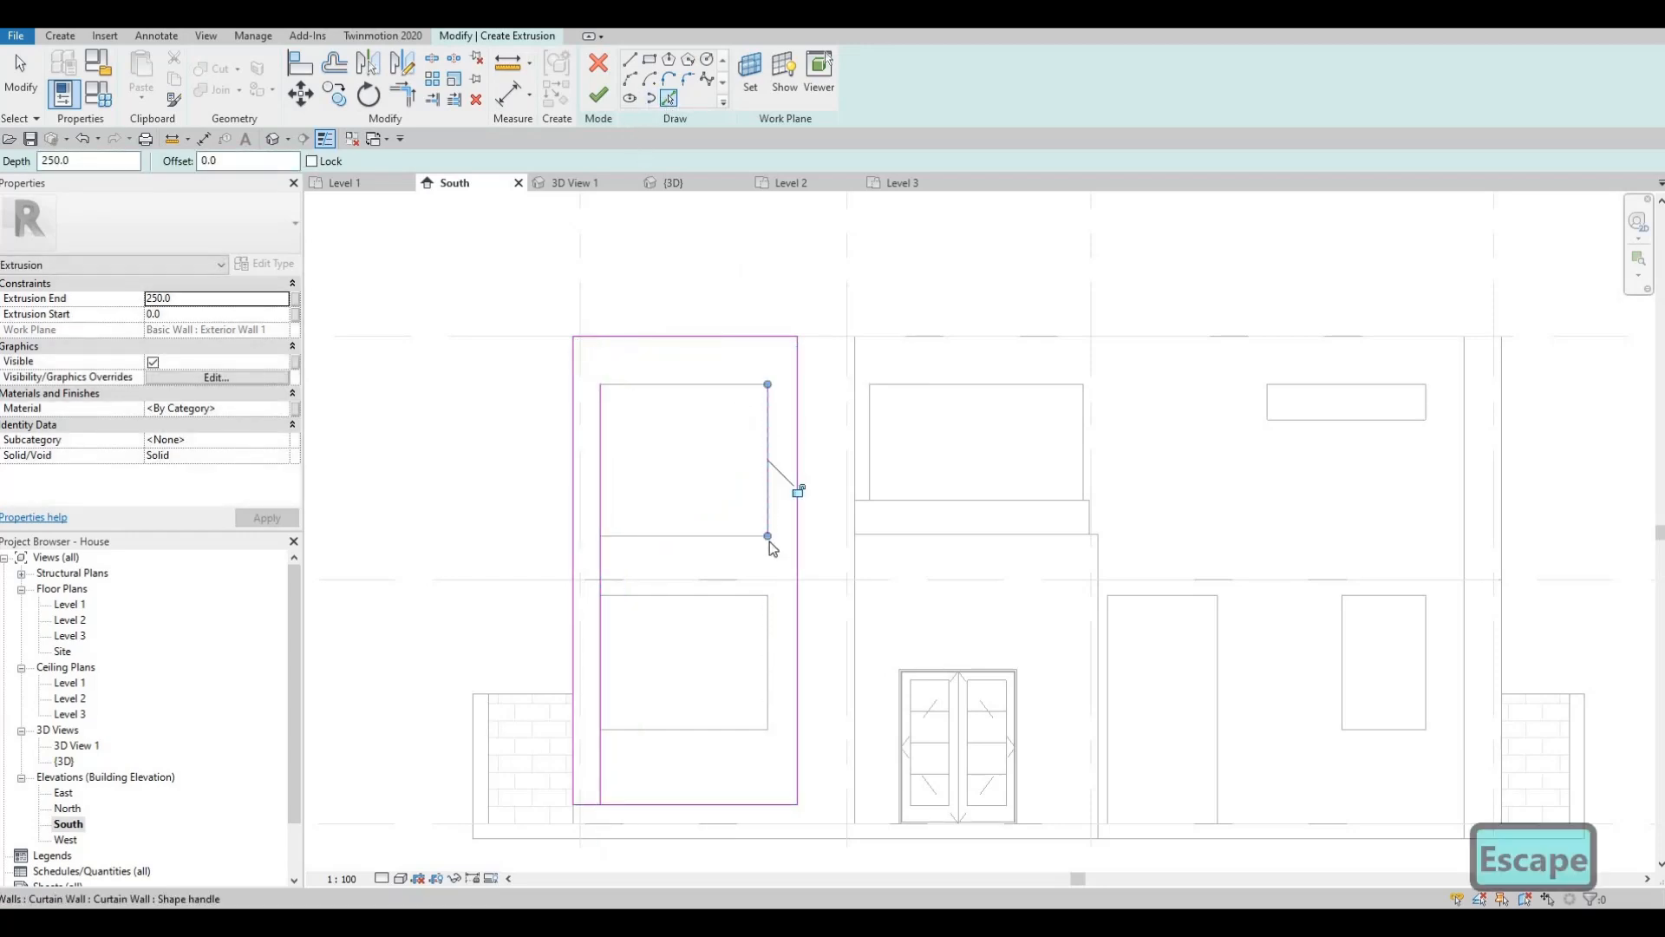
key("Escape")
key("Escape")
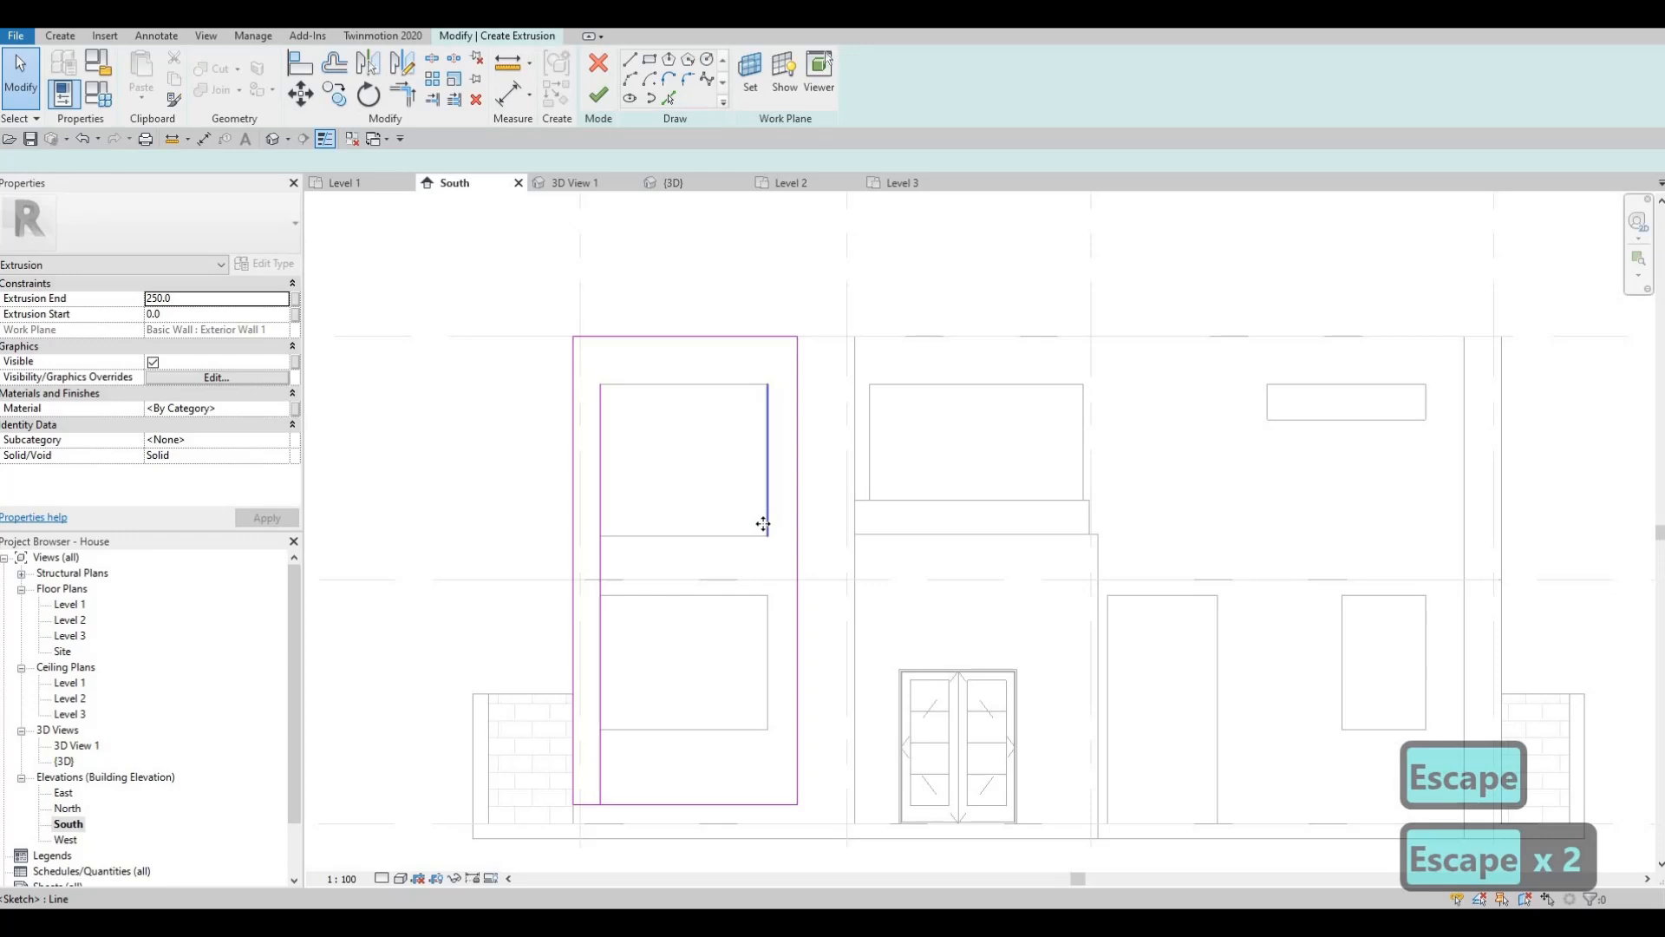
left_click(767, 536)
left_click_drag(756, 766, 763, 798)
key("Escape")
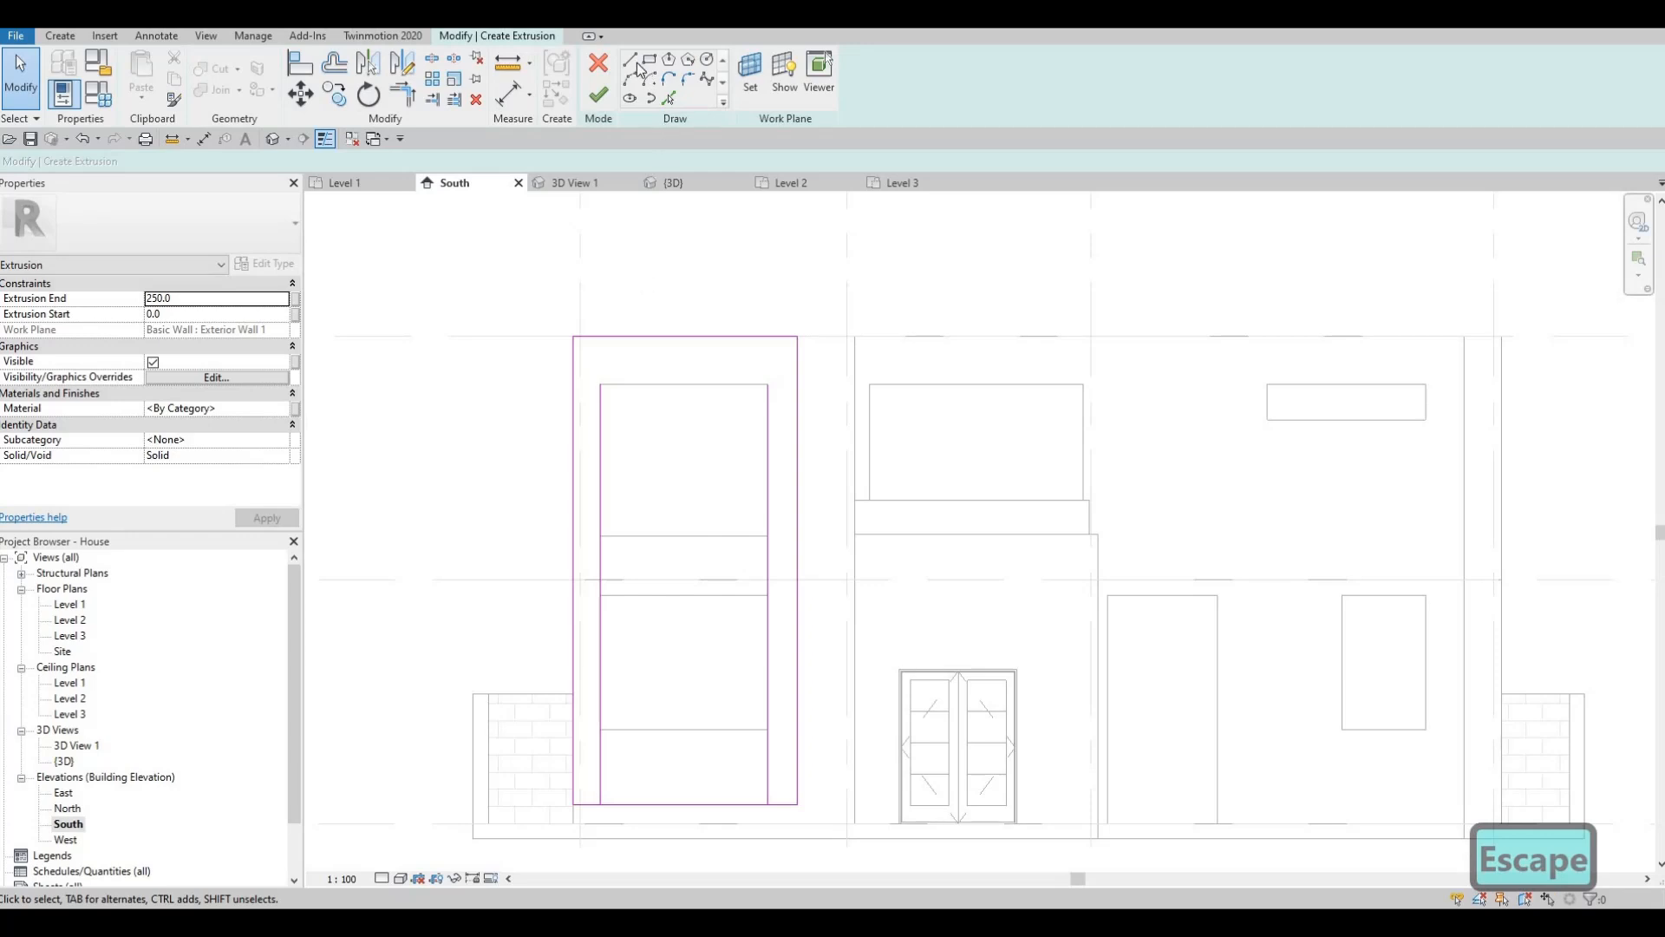
- Add horizontal sketch lines by picking the top edges of the upper and lower windows
key("l")
key("i")
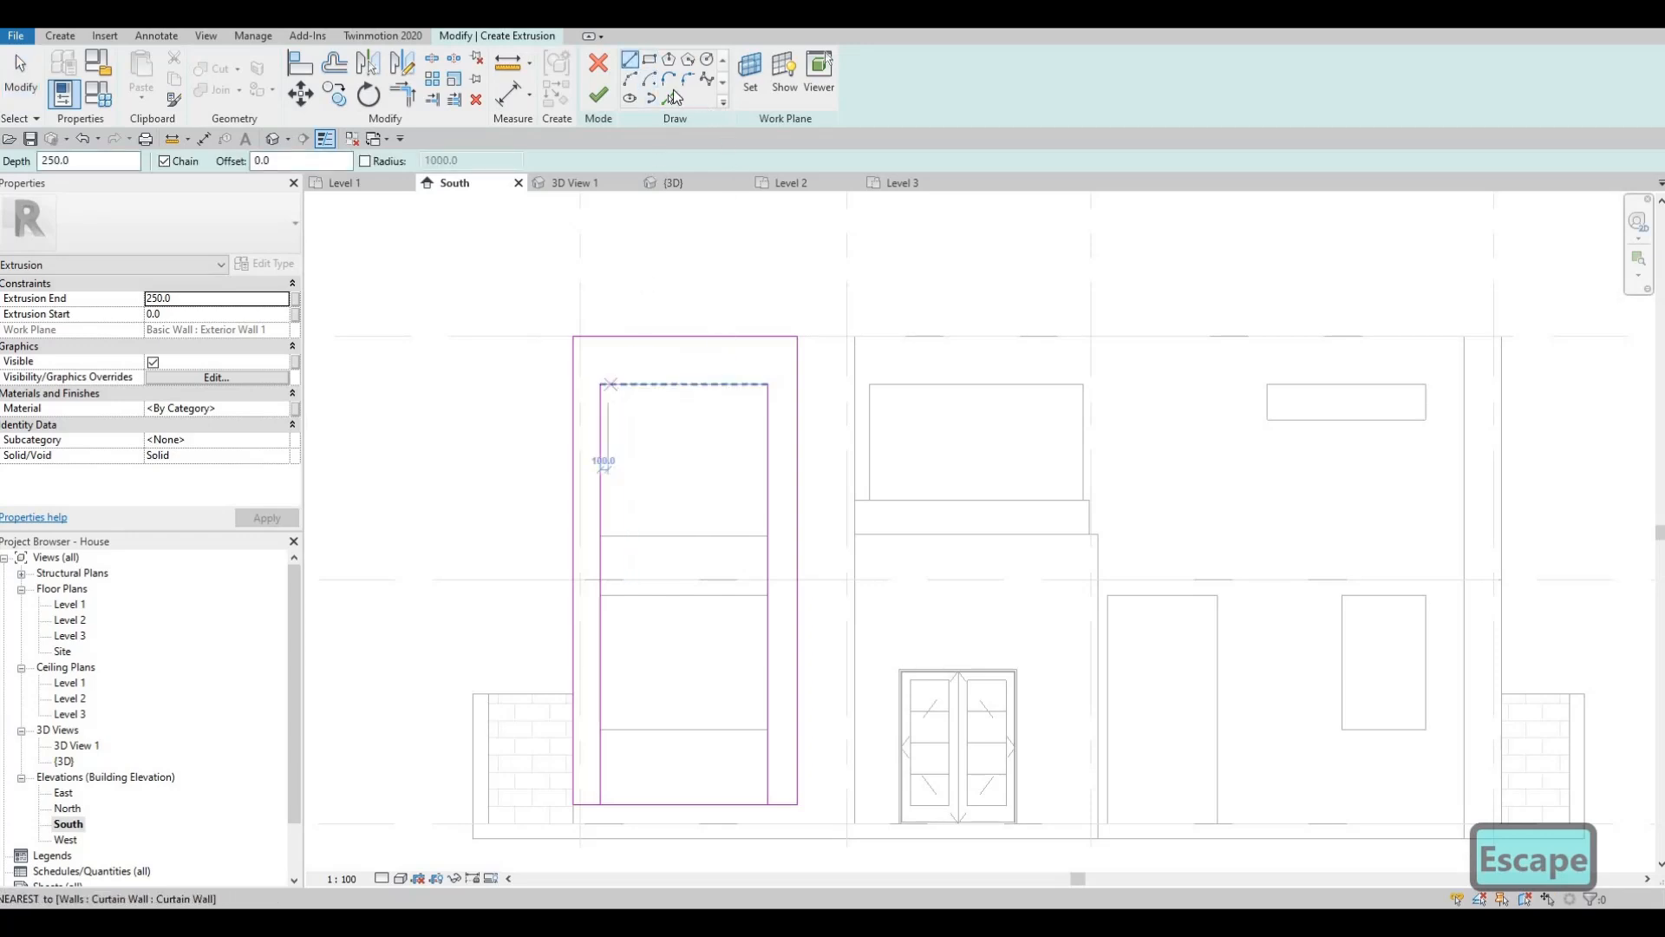
key("p")
key("k")
left_click(668, 385)
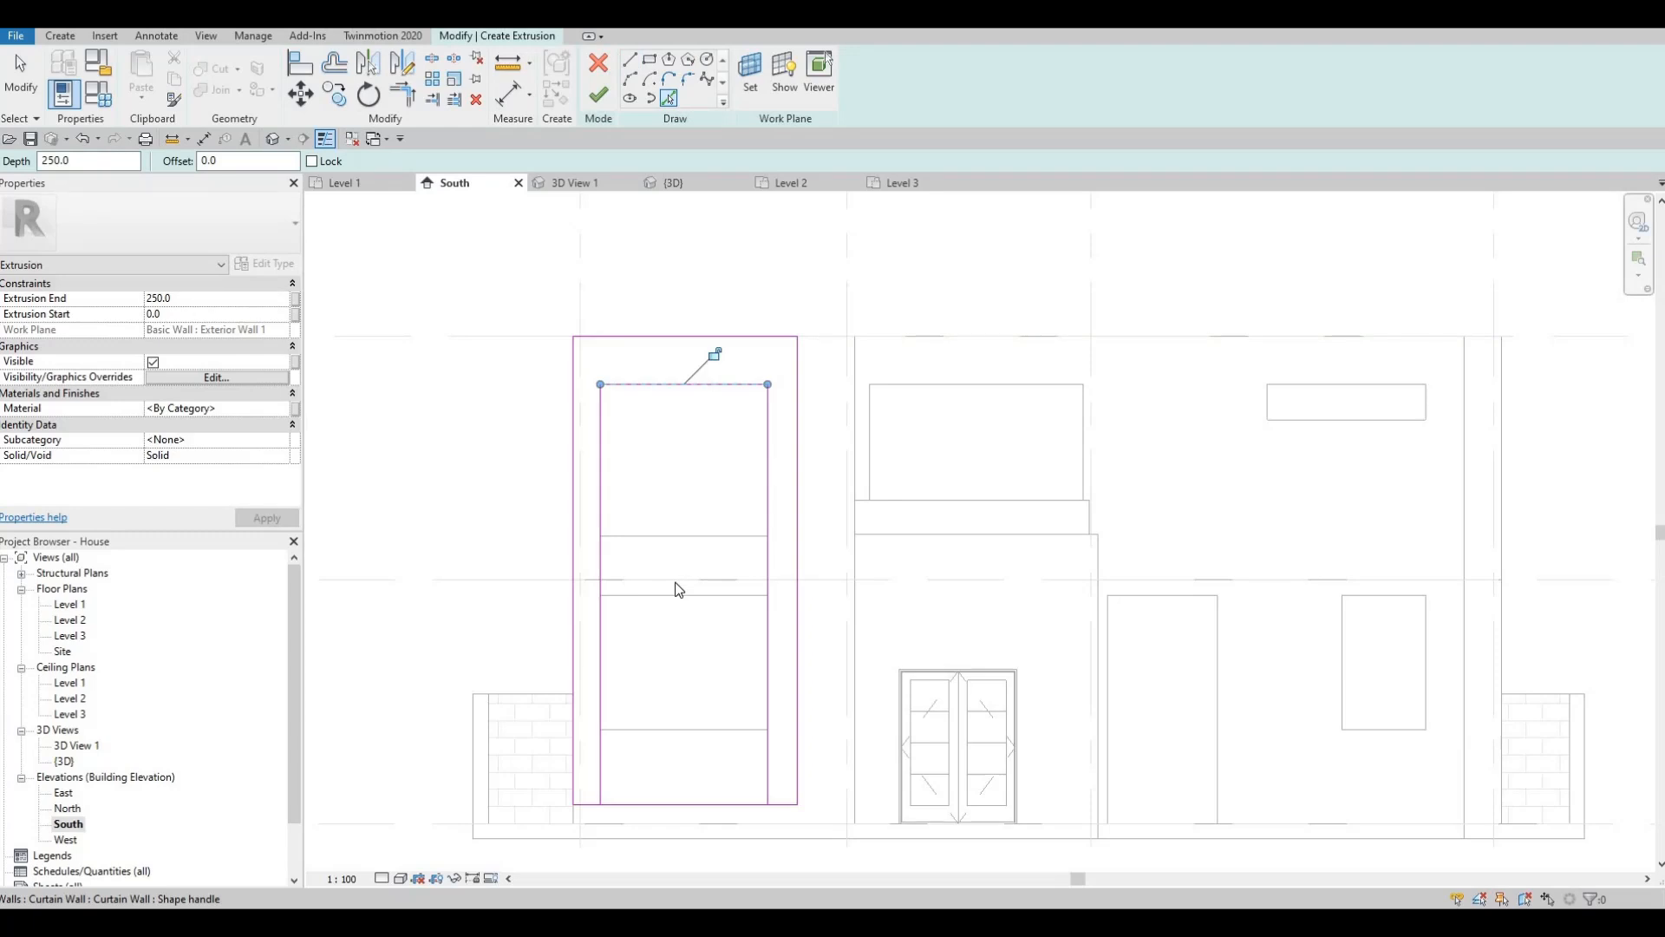
key("Escape")
key("Escape")
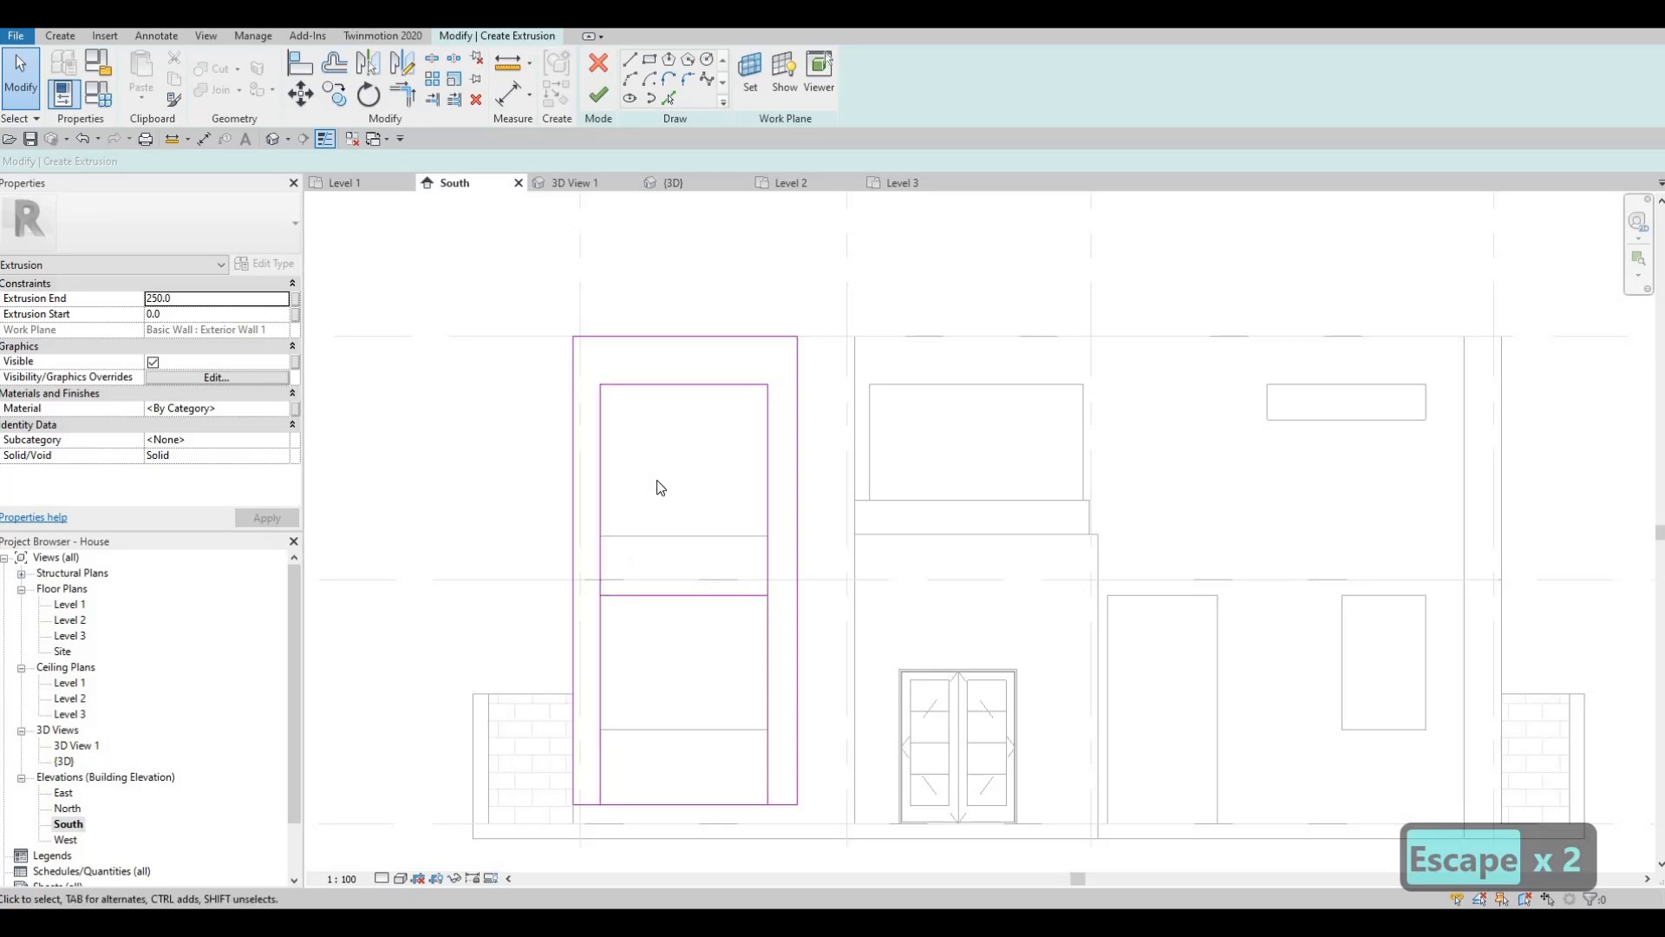
- Draw a horizontal line between the two inner side lines, about midway between the upper and lower windows
left_click(630, 59)
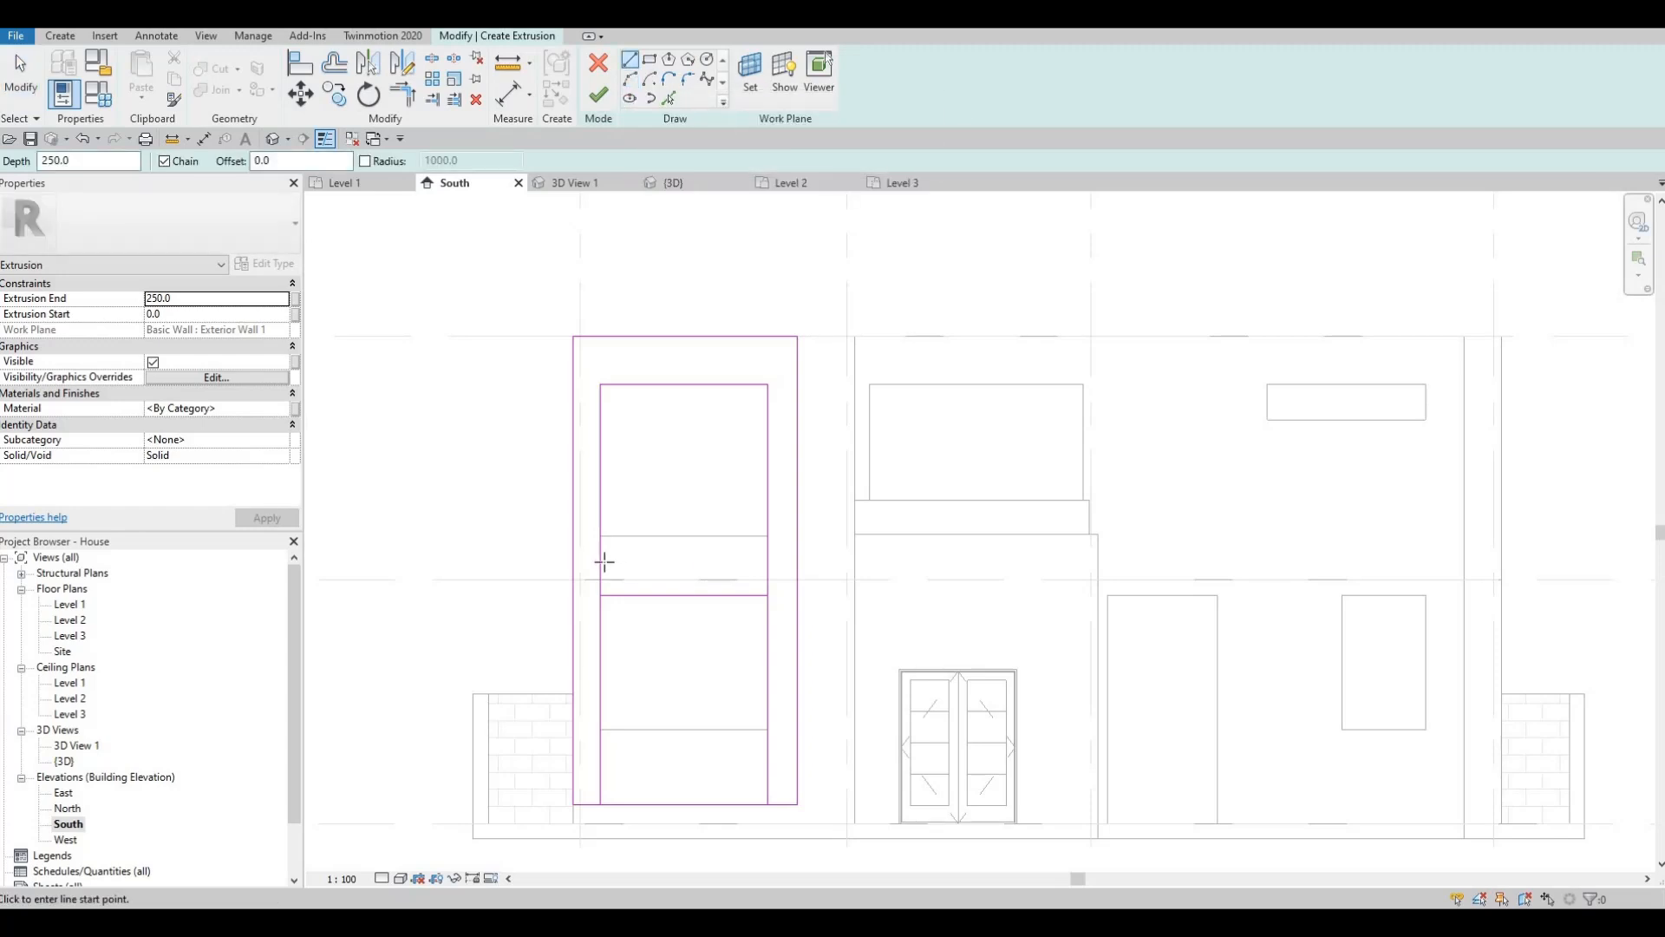
left_click(767, 564)
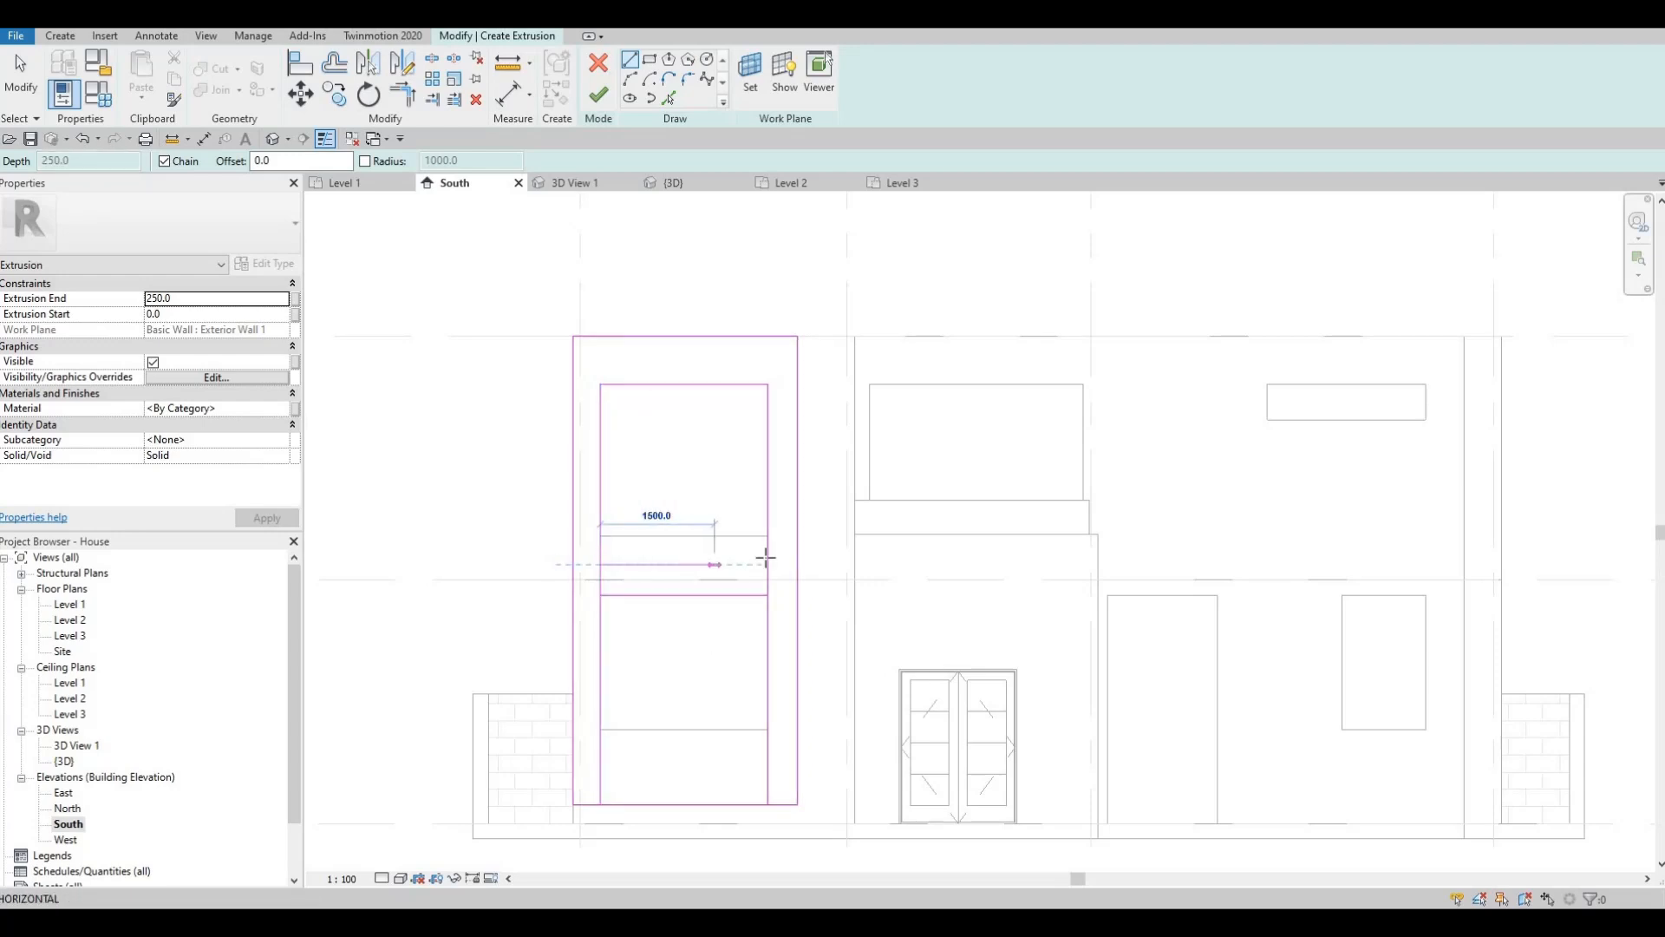
left_click(601, 564)
key("Escape")
key("Escape")
key("Escape")
key("Escape")
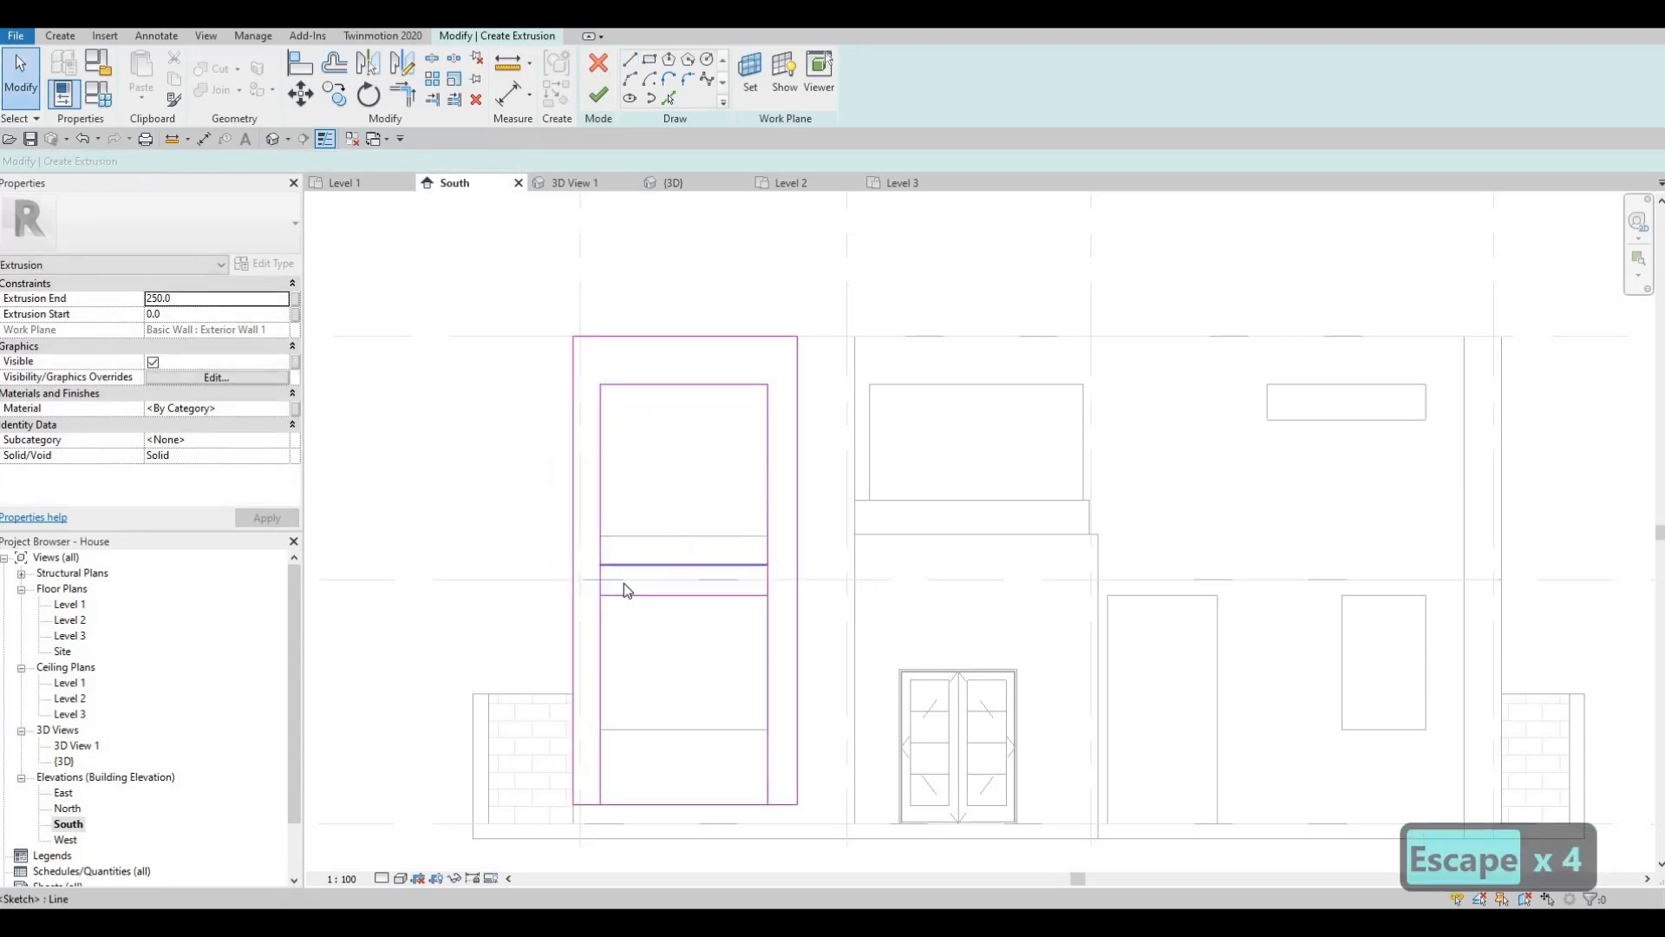
- Split both inner vertical side lines of the sketch between the upper and lower windows
key("s")
key("l")
key("k")
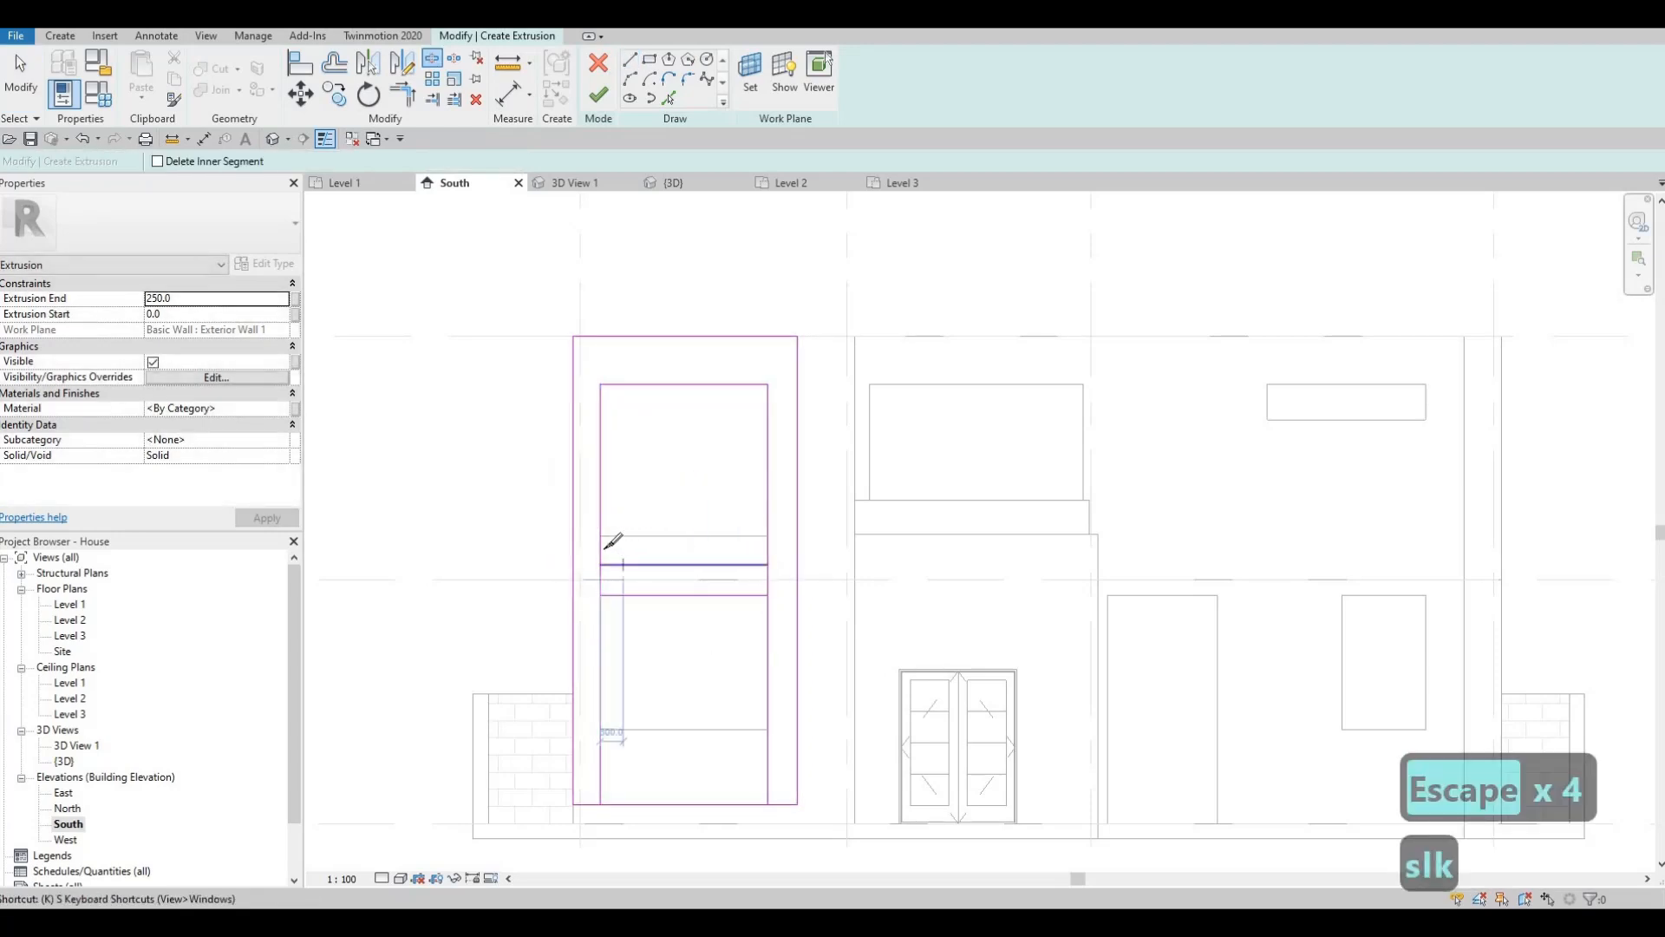
left_click(601, 544)
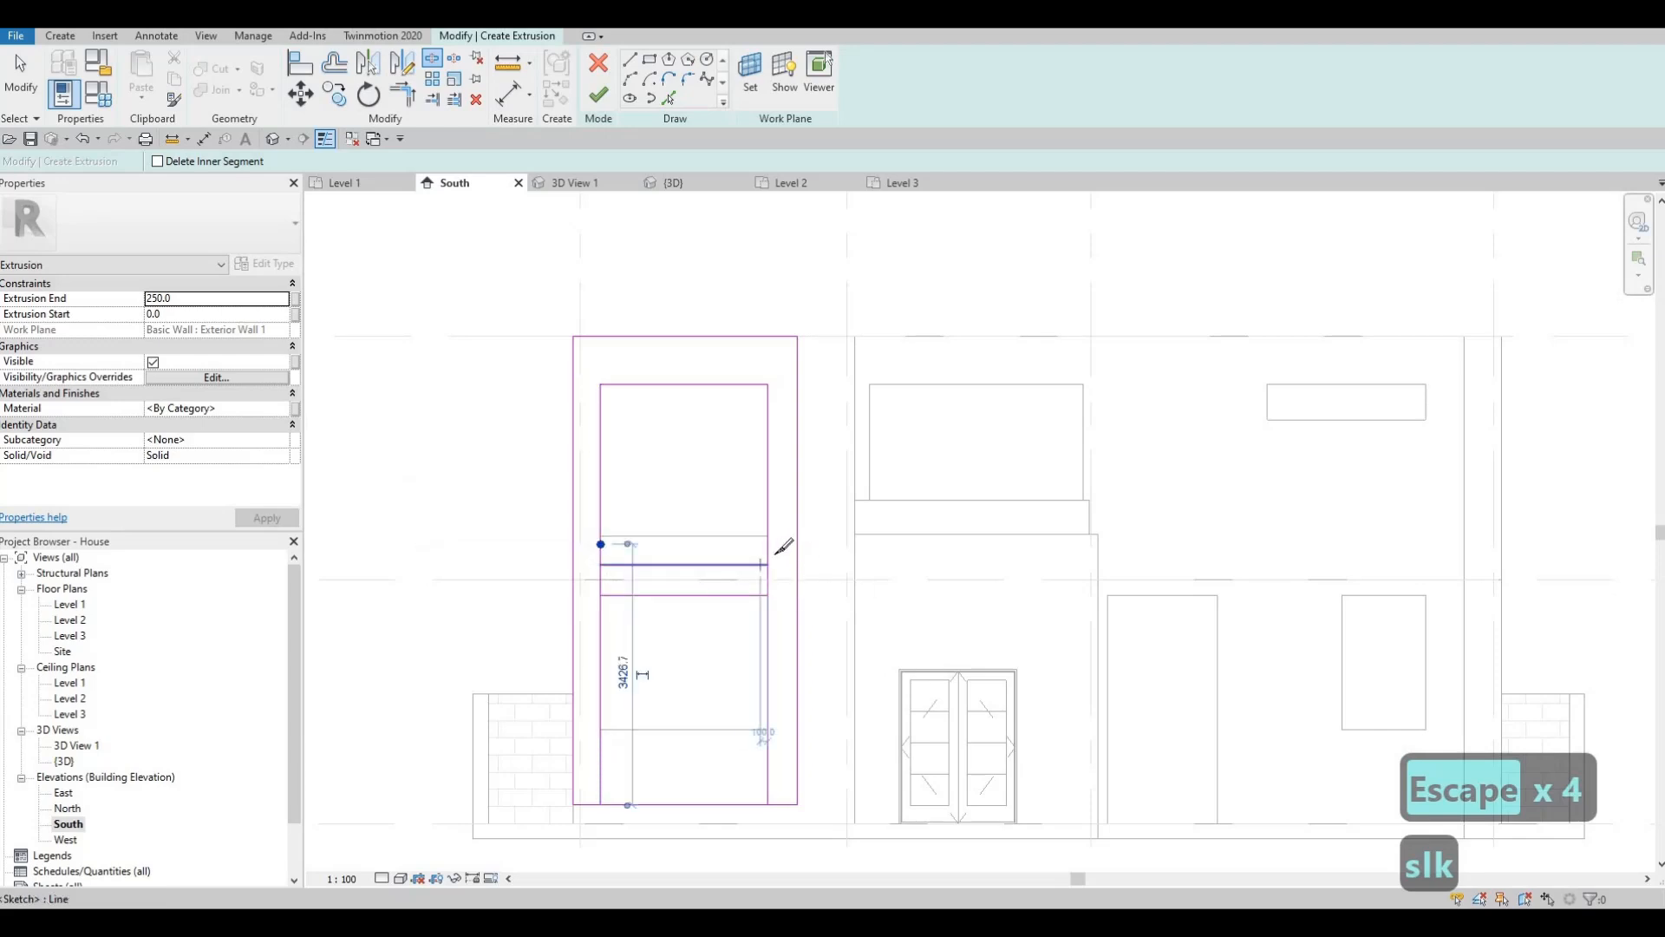
left_click(768, 559)
key("Escape")
key("Escape")
key("Escape")
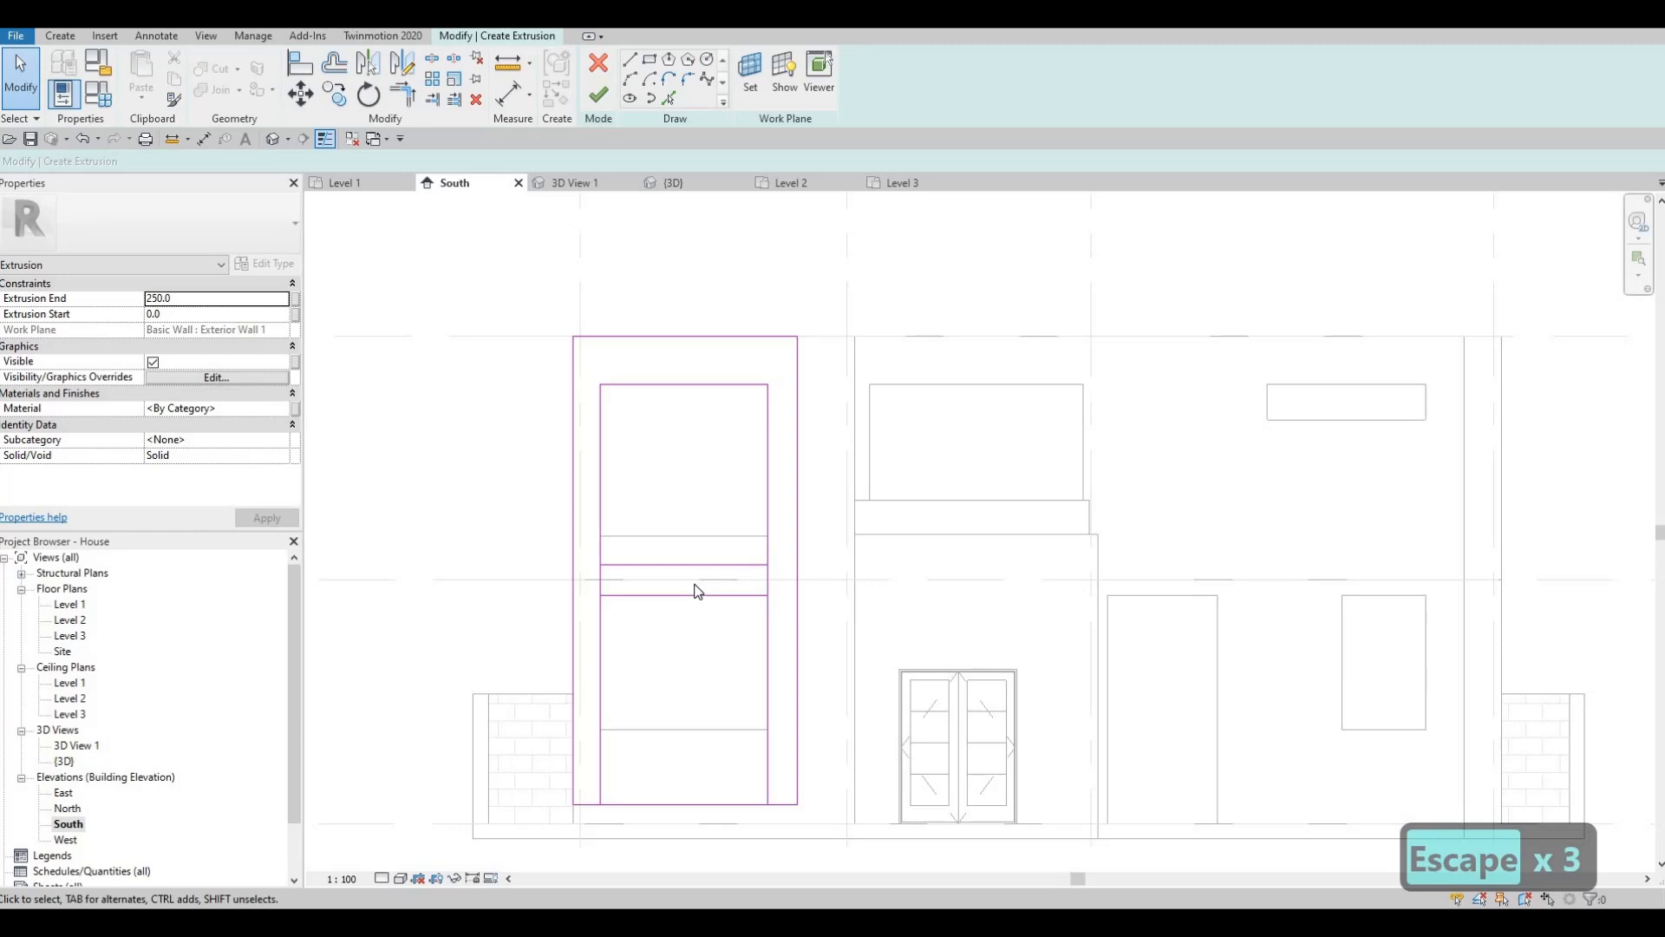
- Trim the upper segment of the inner right side line to the horizontal line midway between the windows
key("t")
key("r")
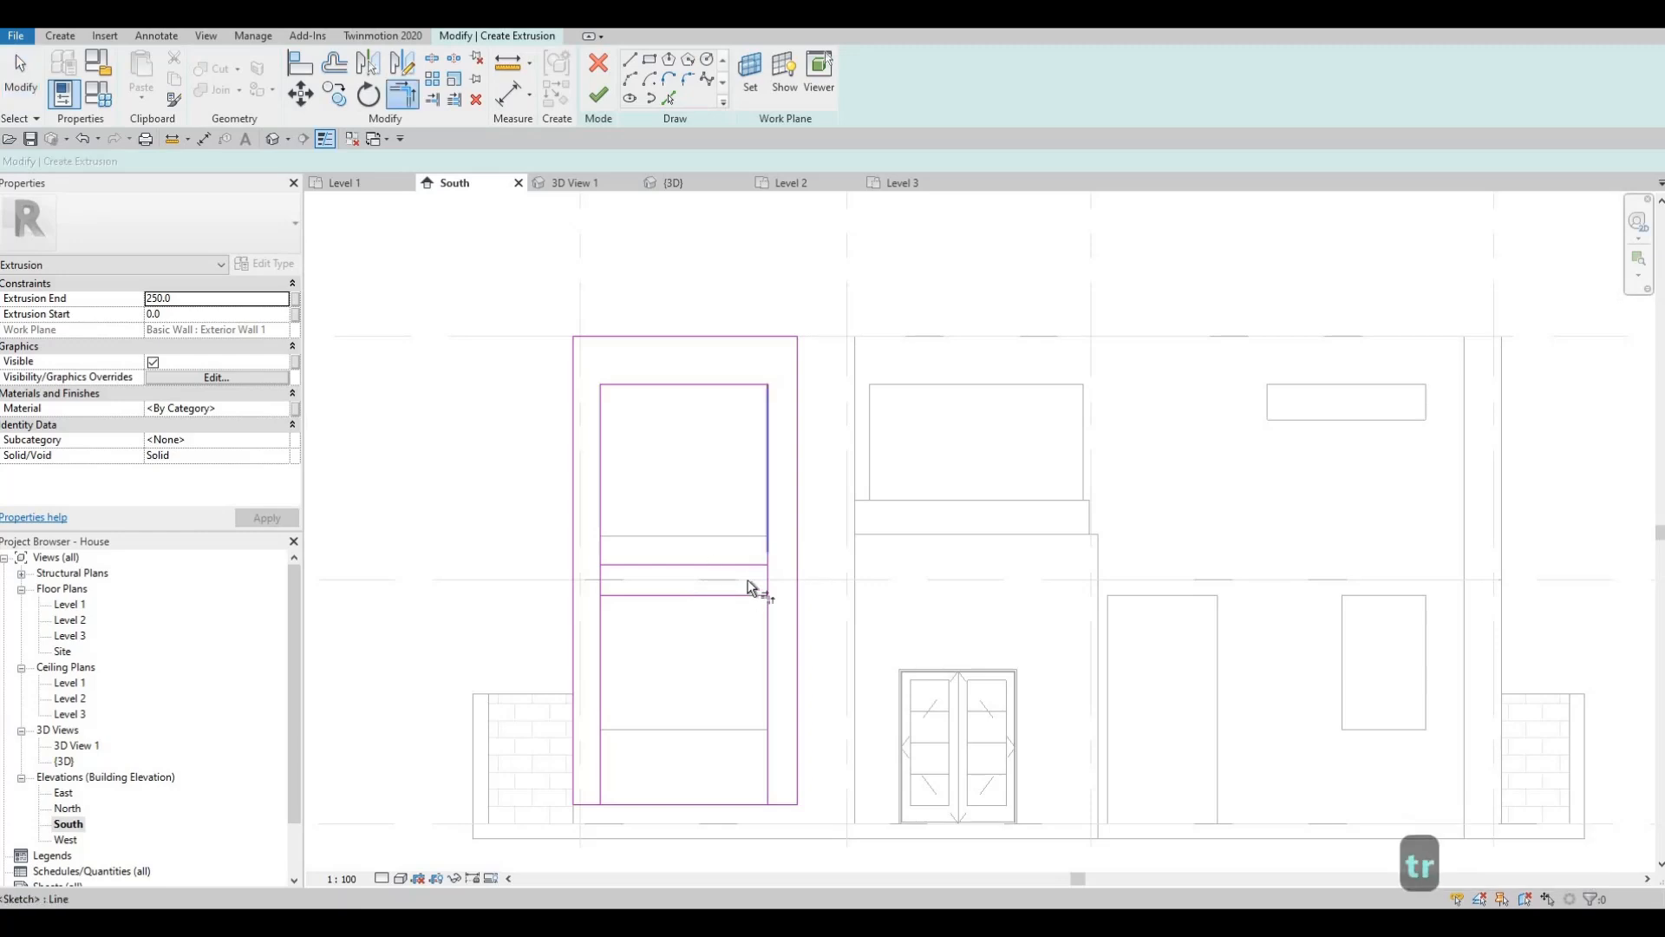
left_click(770, 525)
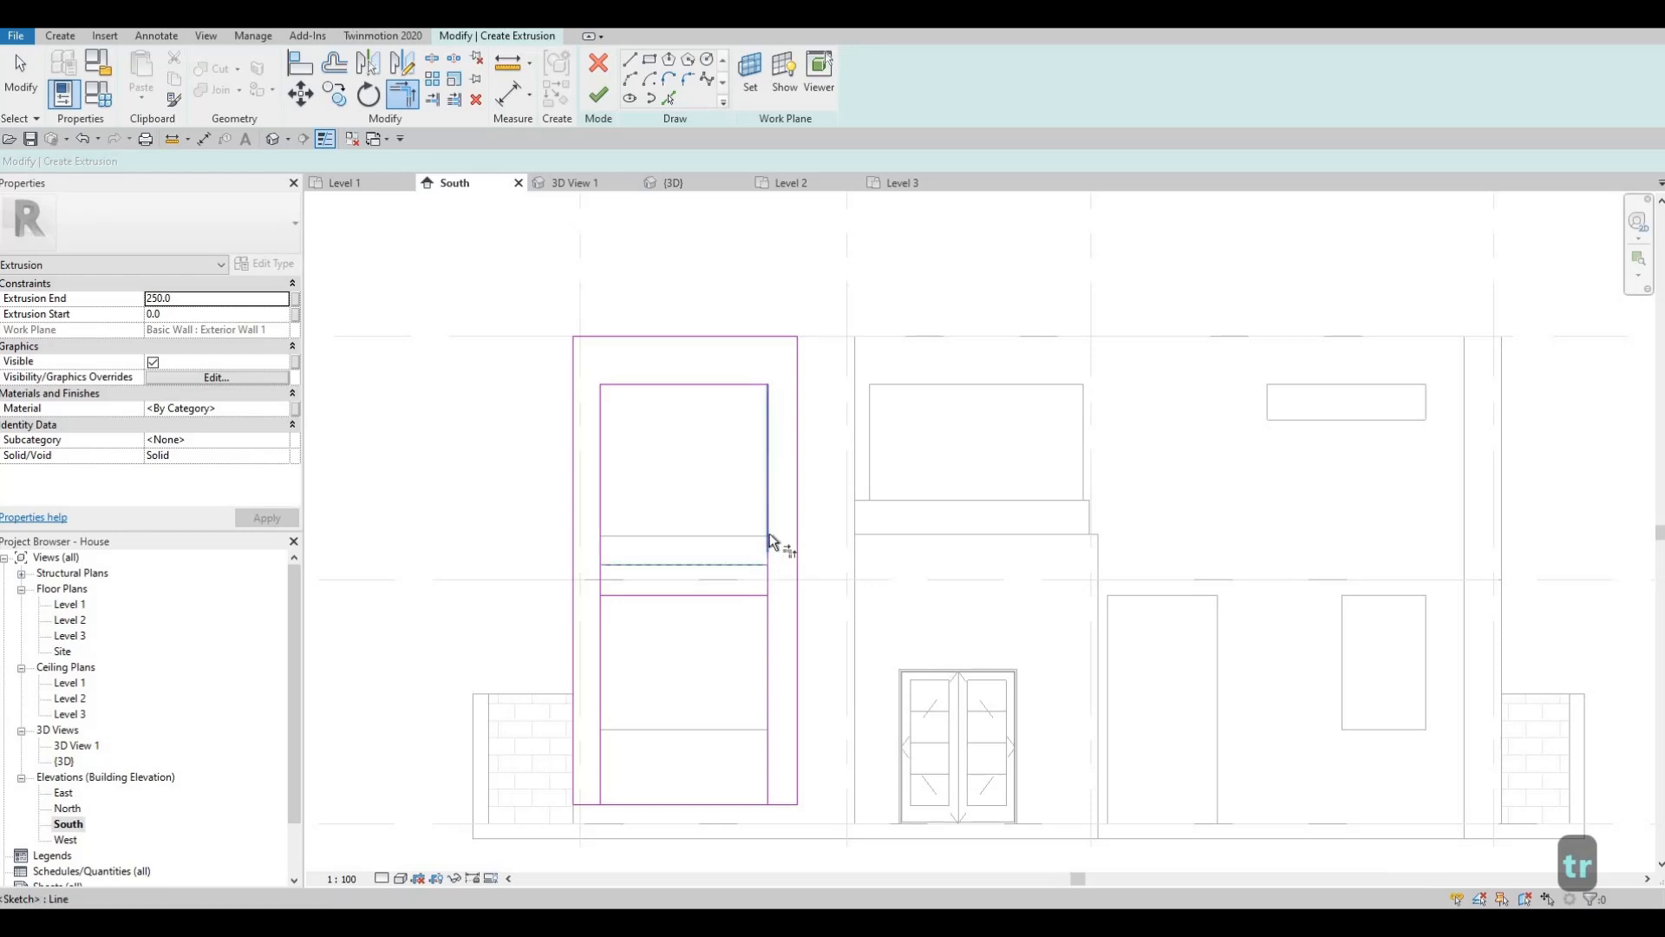
left_click(767, 568)
key("Escape")
key("Escape")
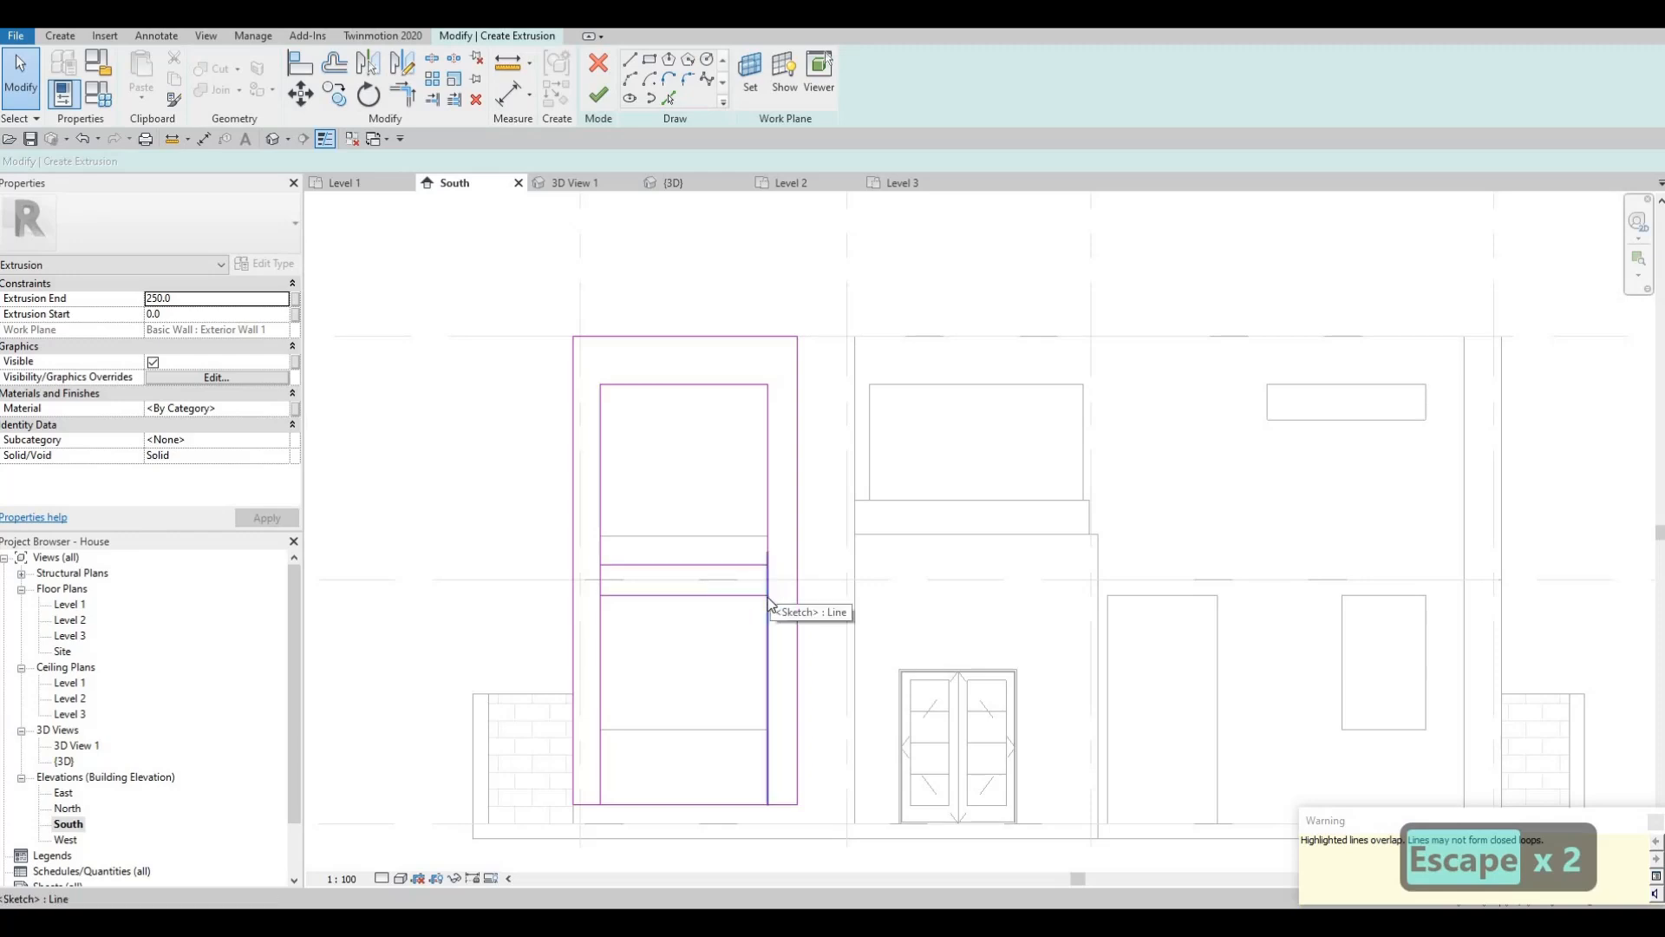
- Delete the two horizontal sketch lines at the lower window's top edge and midway between the windows
left_click(741, 595)
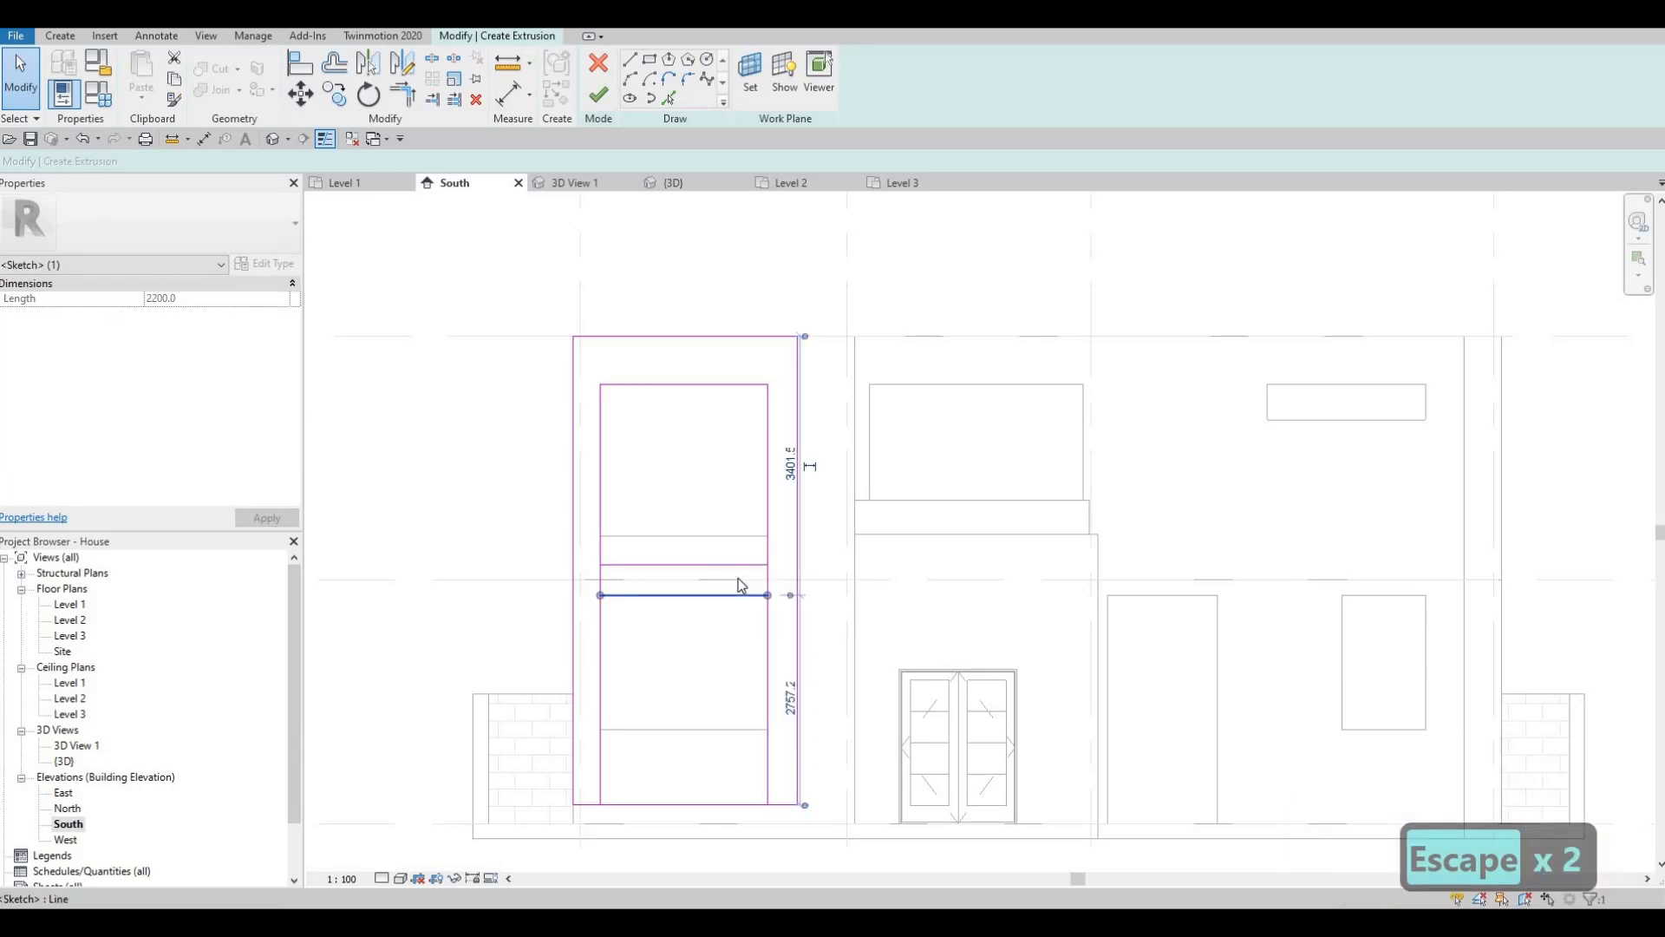
key("Delete")
left_click(737, 565)
key("Delete")
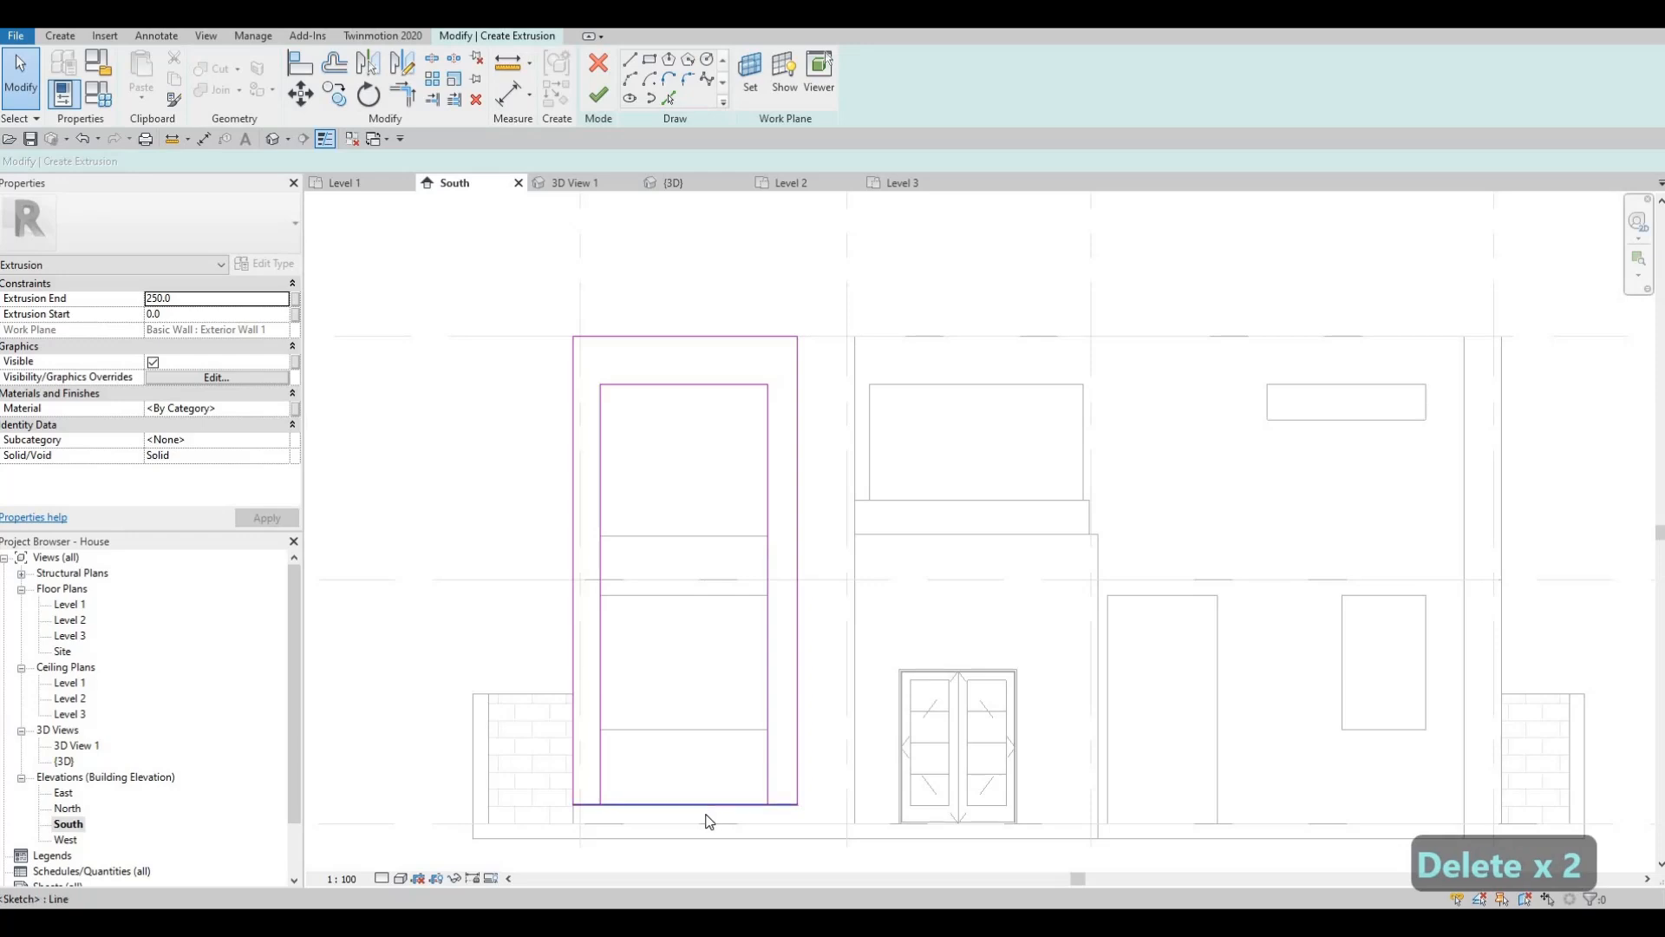
- Split the outer rectangle's bottom line between the inner sides and trim both halves to the inner side lines, leaving two legs
key("s")
key("l")
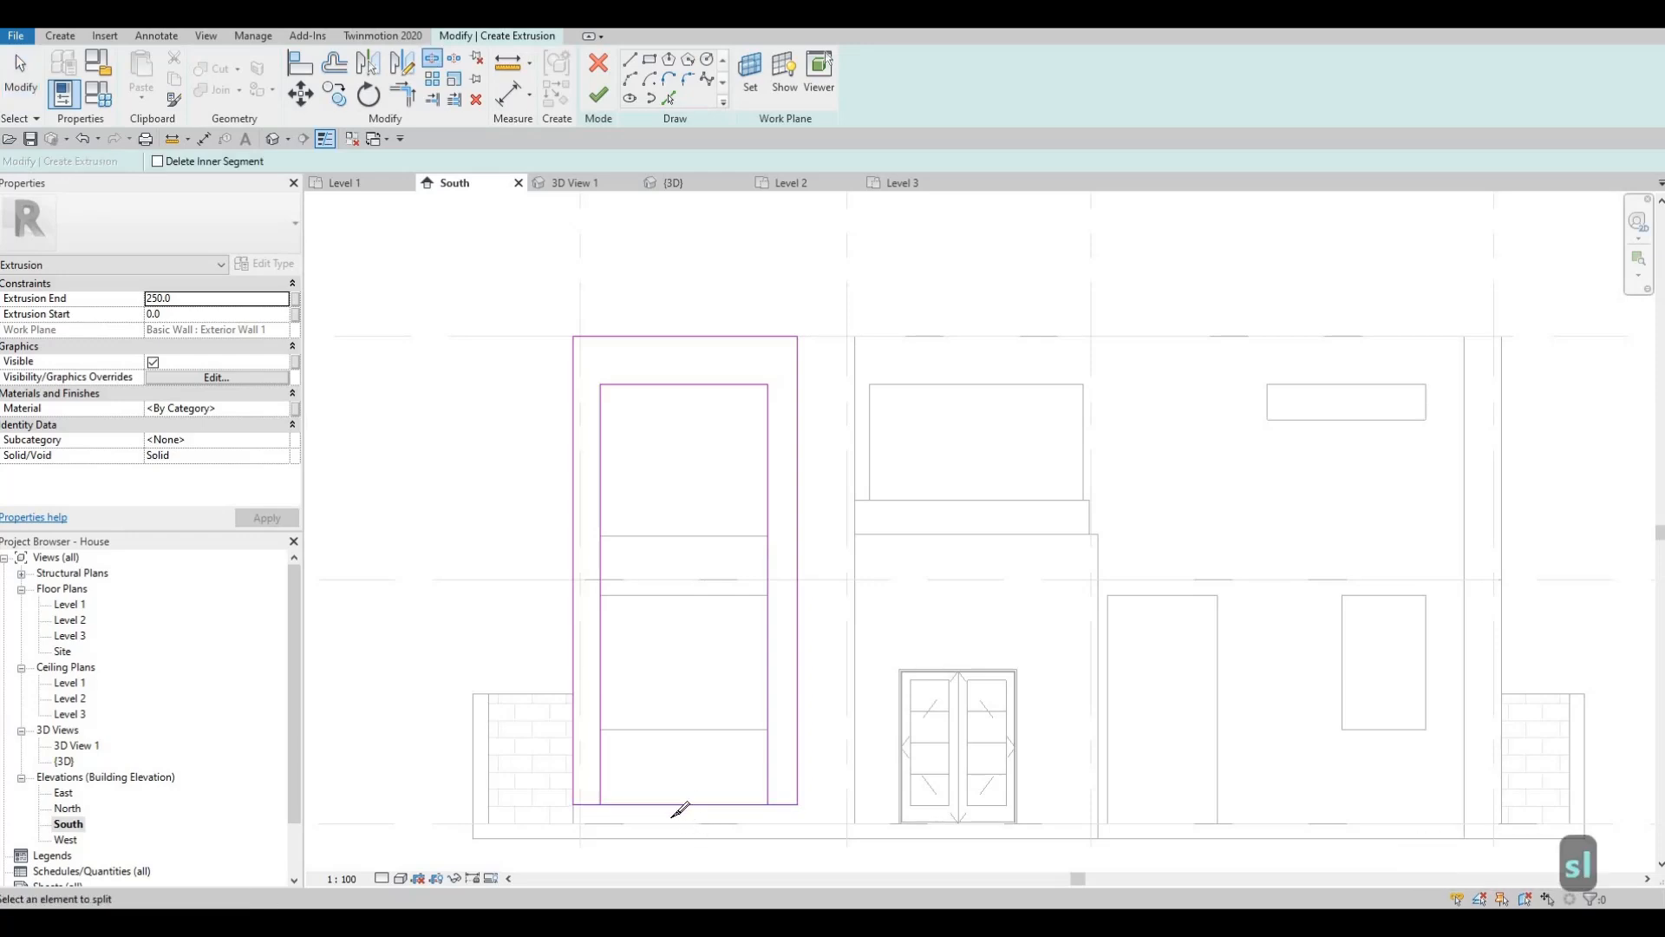
key("Escape")
key("Escape")
key("t")
key("r")
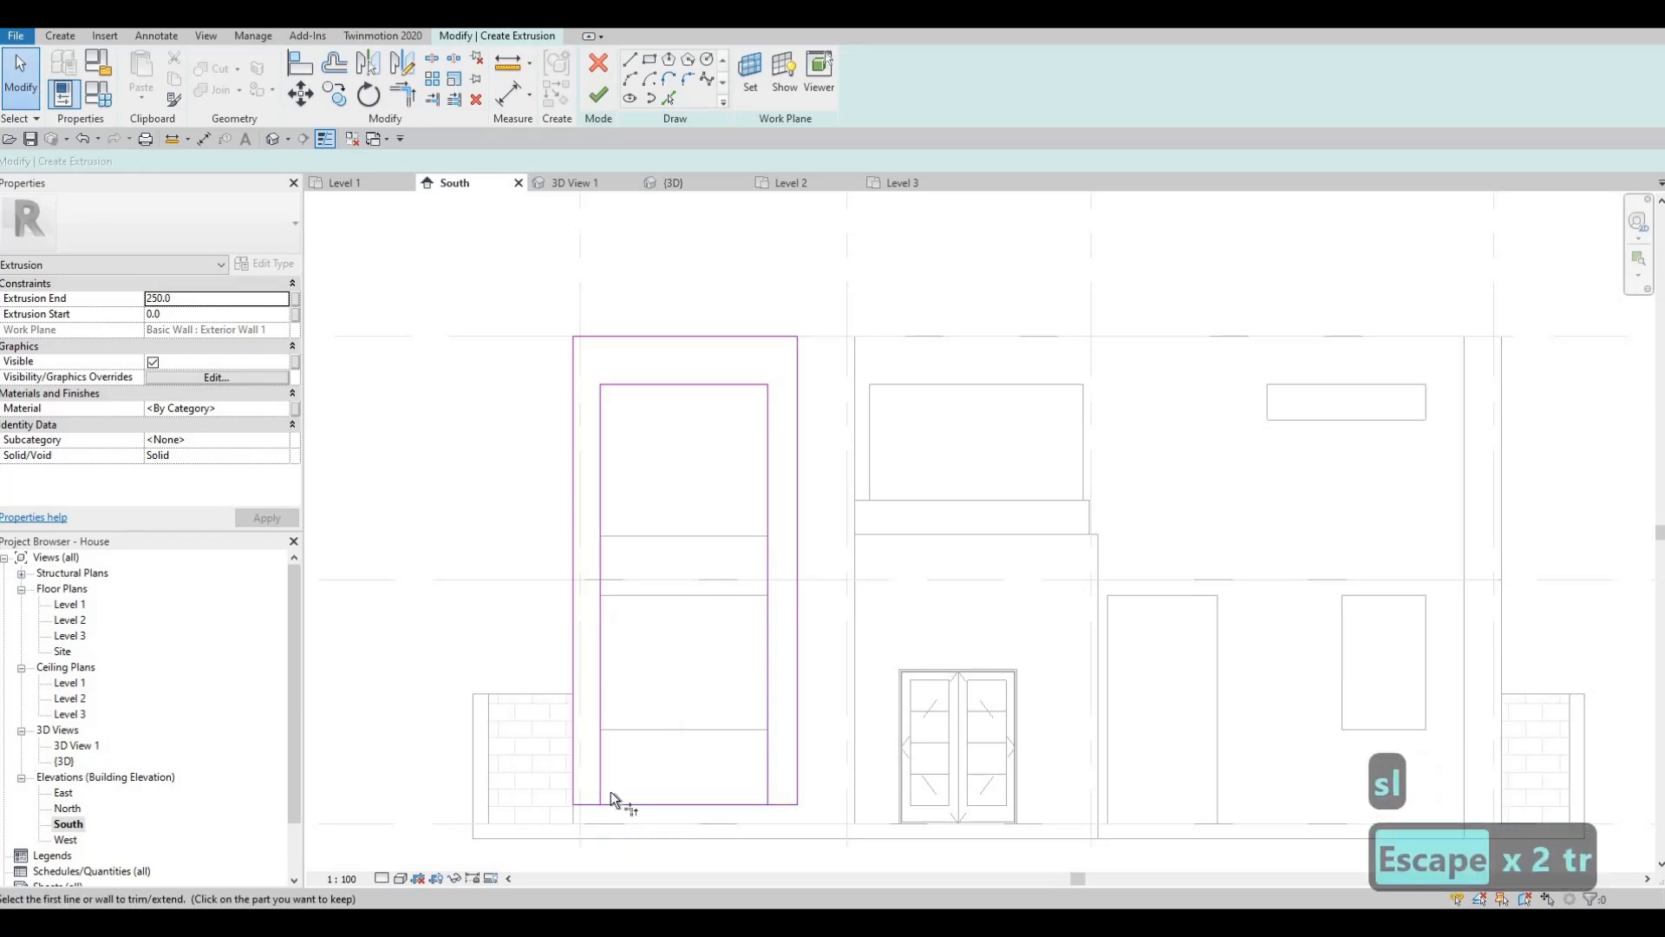
left_click(598, 789)
left_click(725, 804)
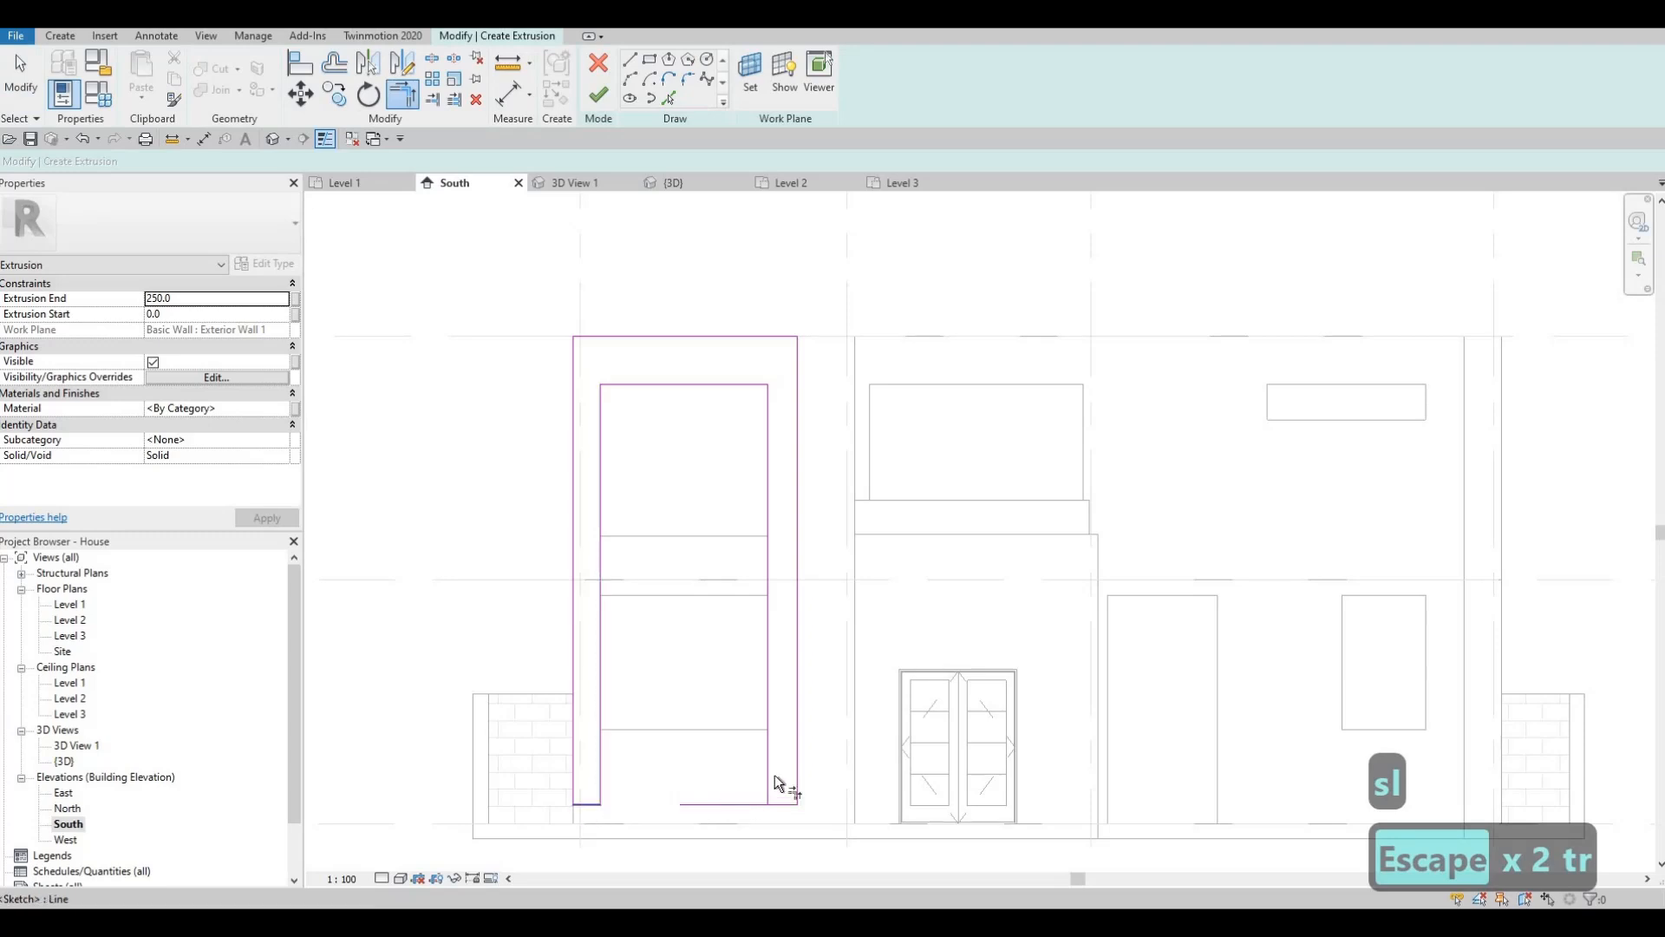
left_click(770, 786)
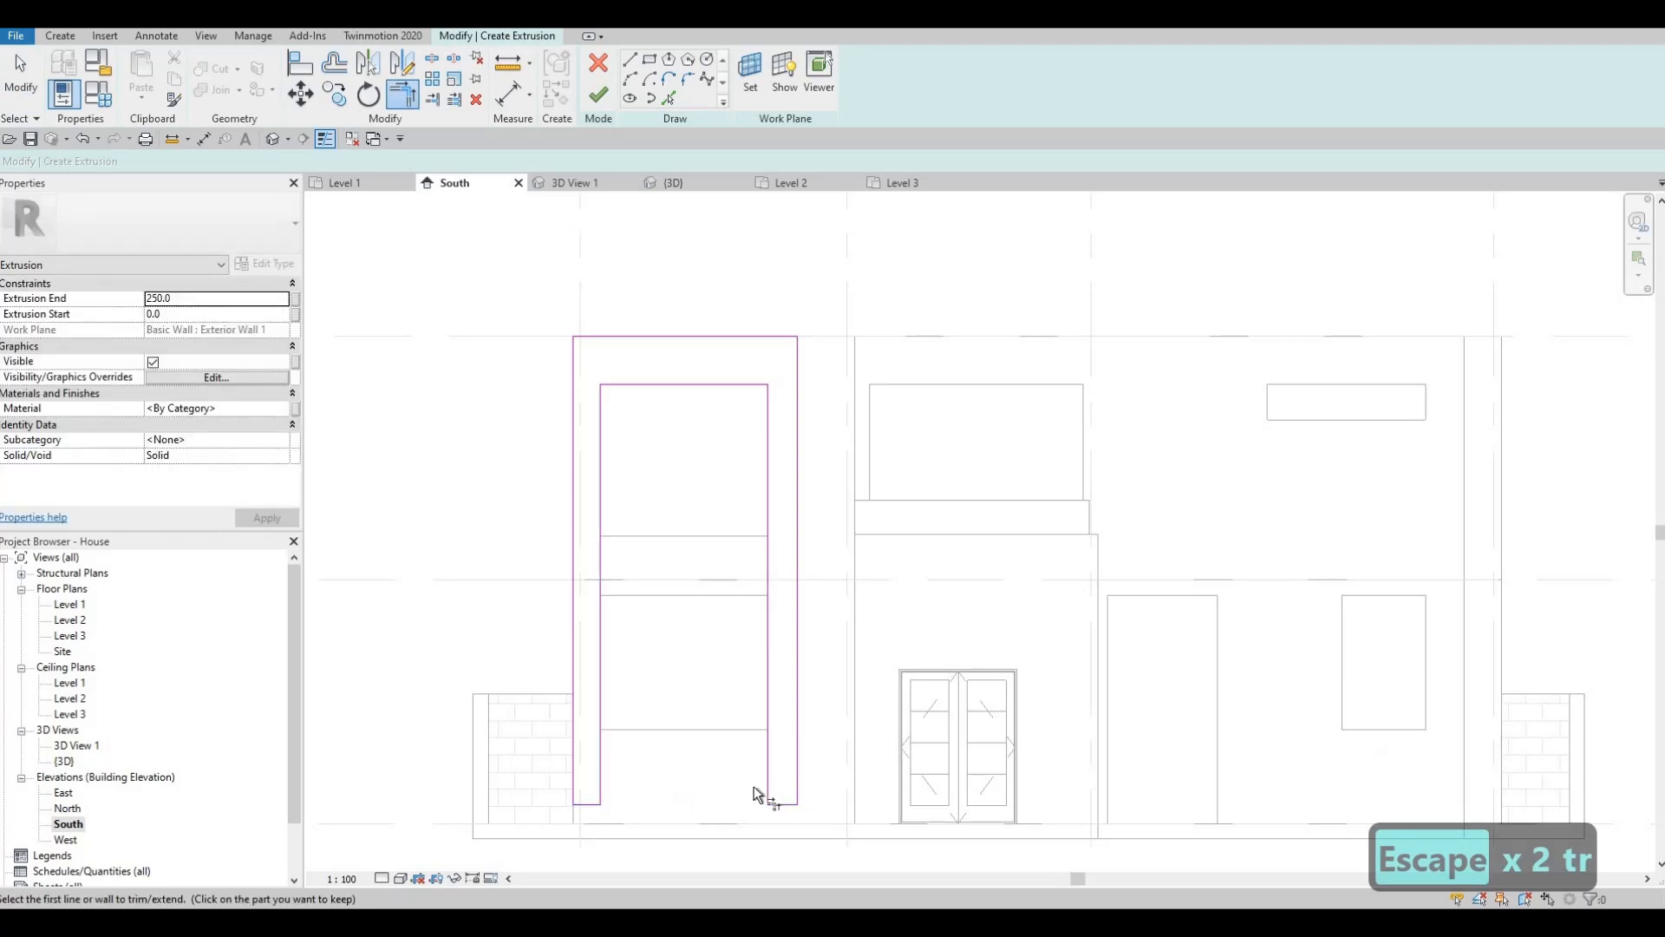
- Pick the lower window's top edge as a horizontal sketch line
middle_click_drag(751, 507, 743, 564)
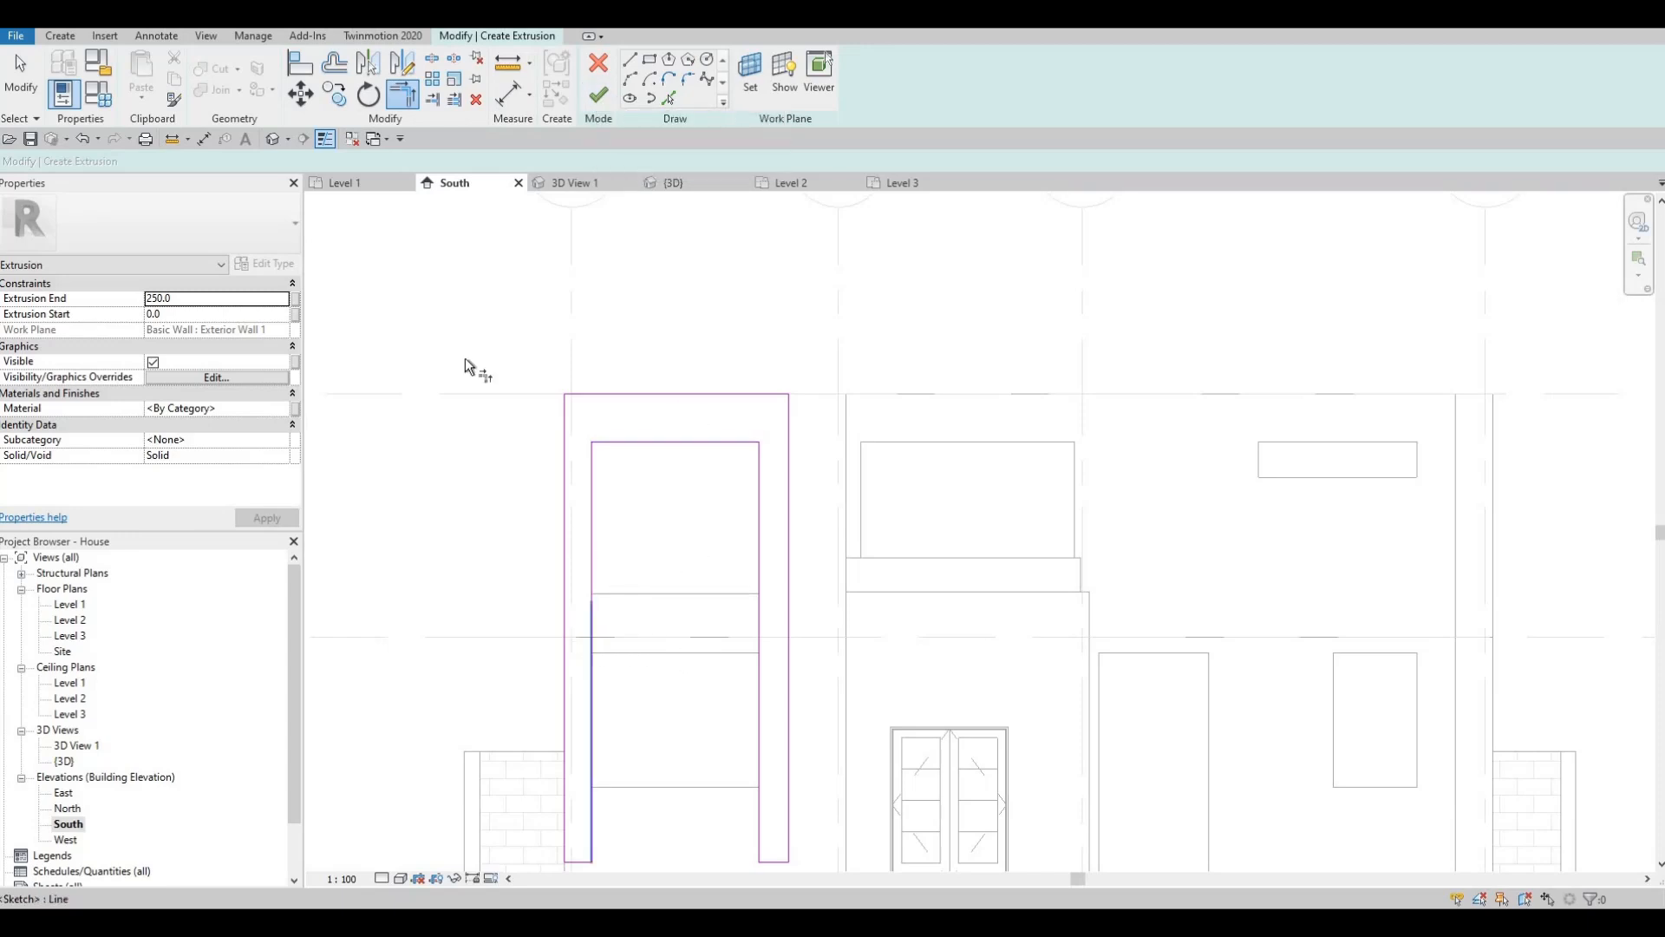
left_click(668, 97)
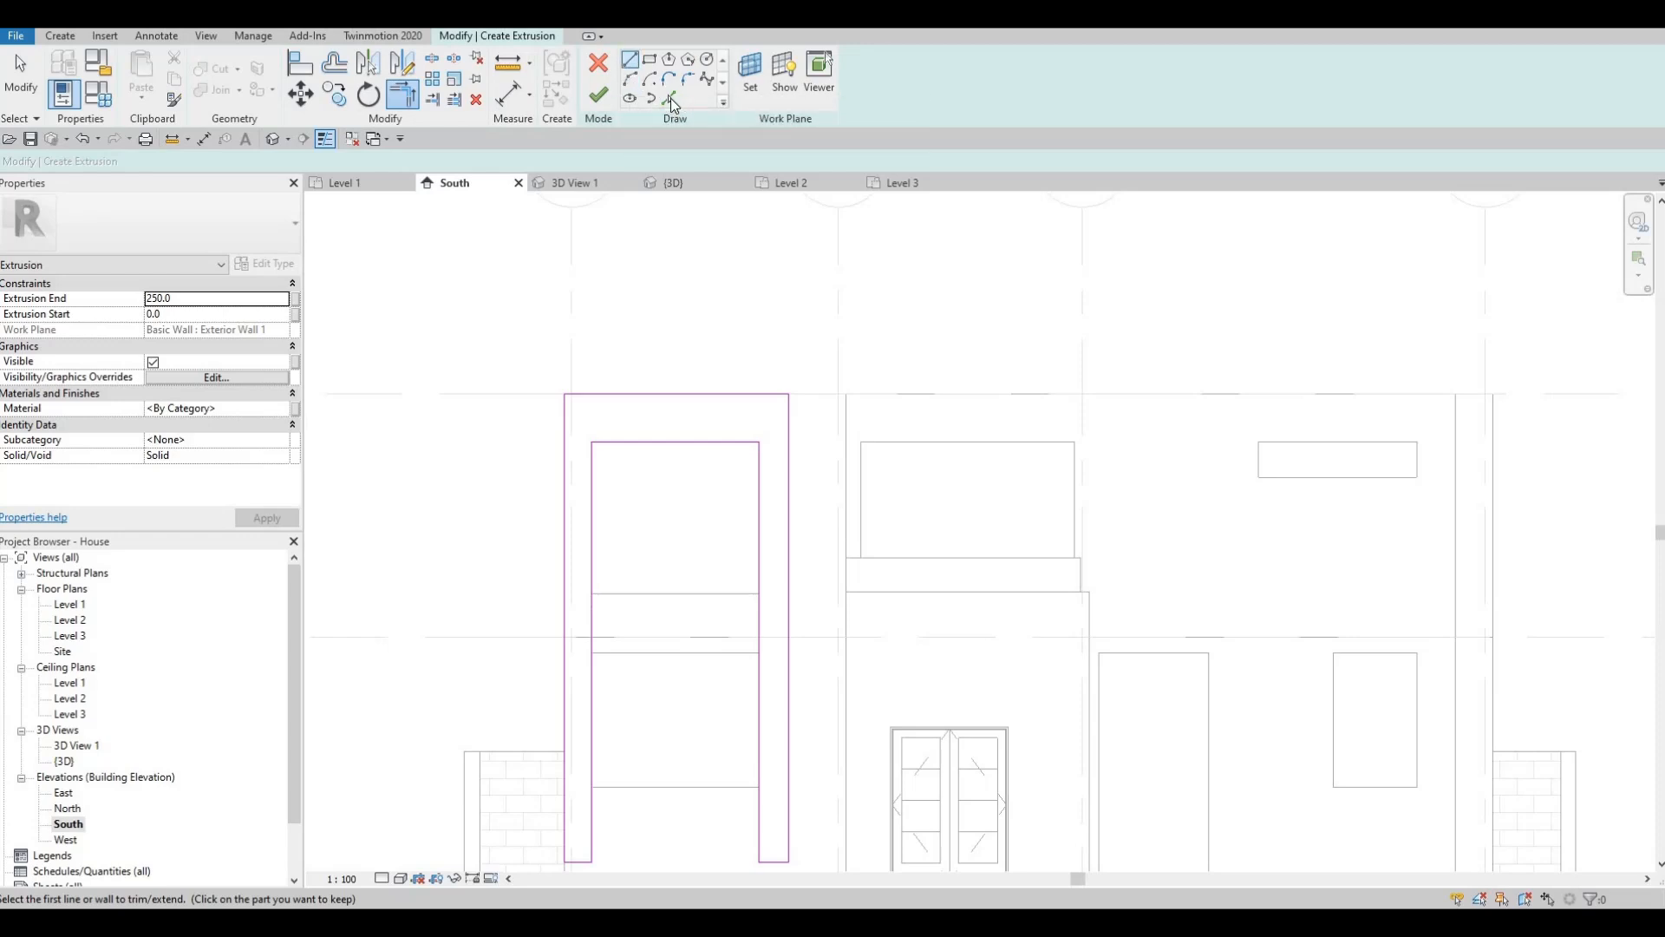
left_click(656, 652)
key("Escape")
key("Escape")
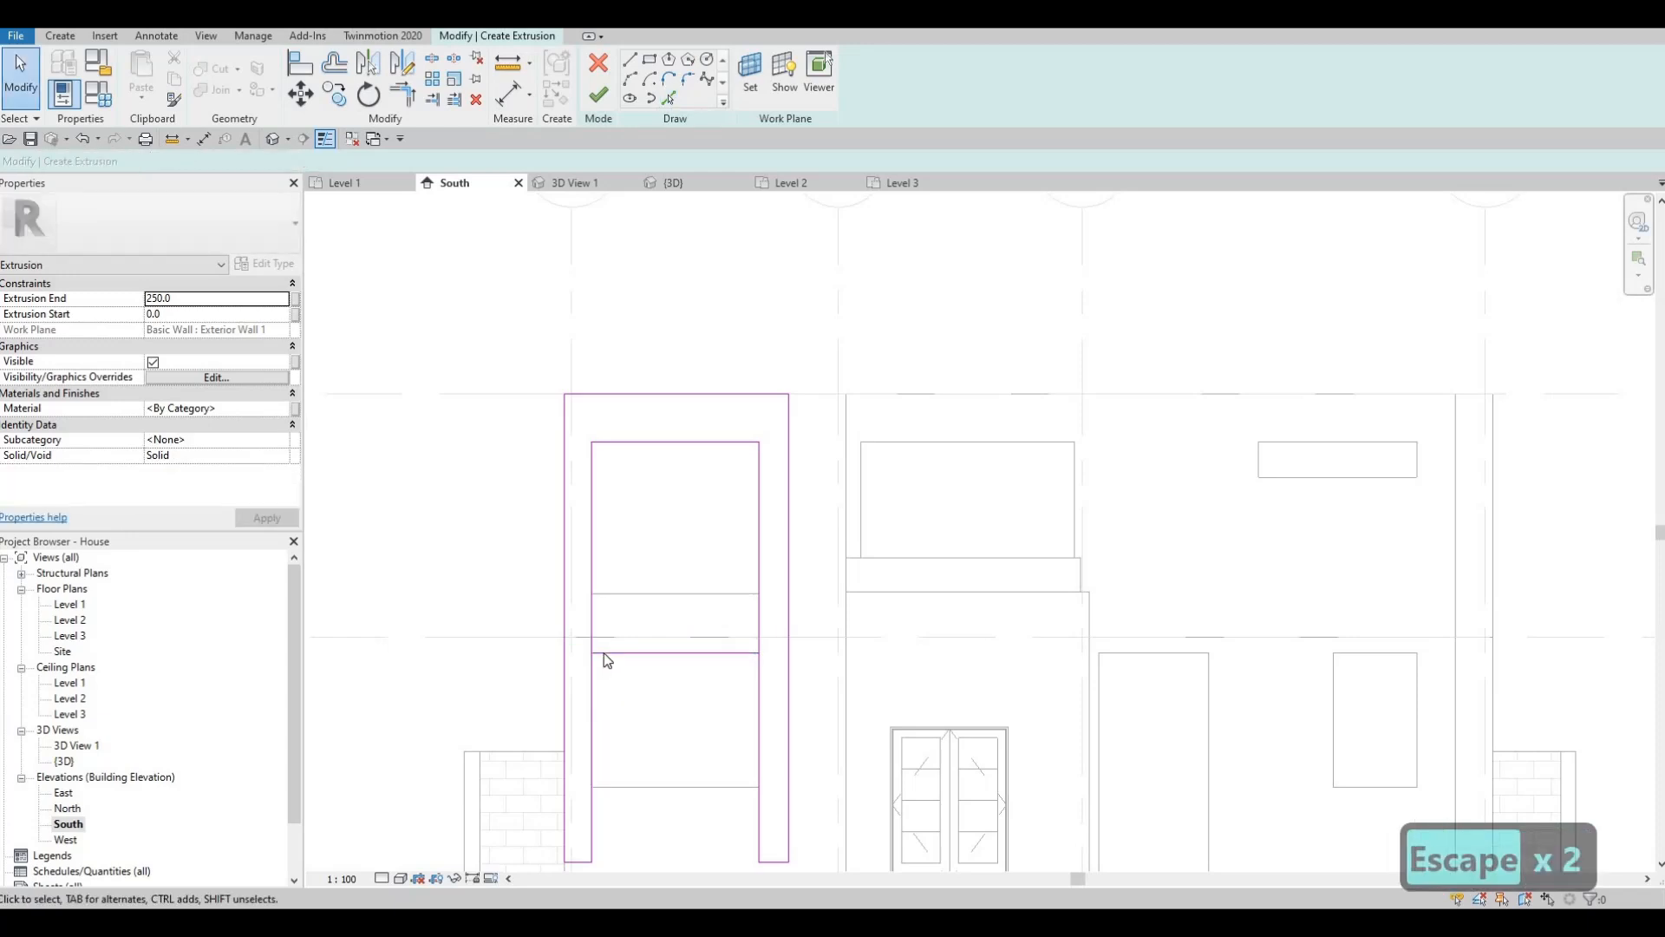
- Trim the lower segments of both inner side lines to the horizontal line above the lower window
key("t")
key("r")
left_click(591, 685)
left_click(731, 652)
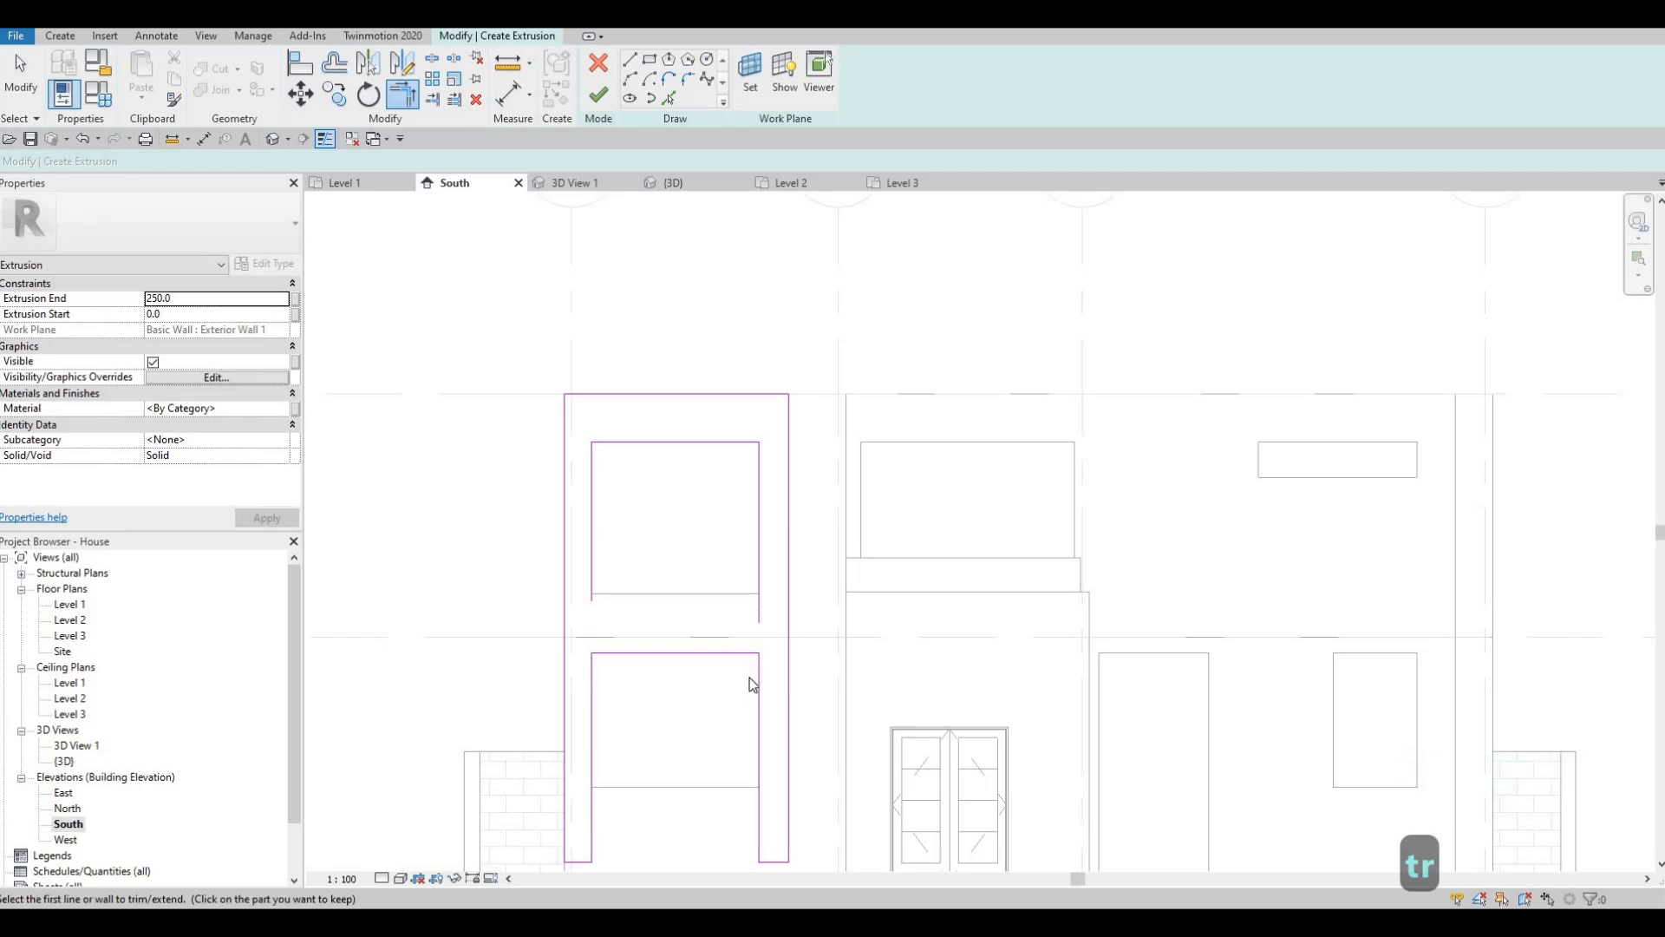
key("Escape")
key("Escape")
key("Escape")
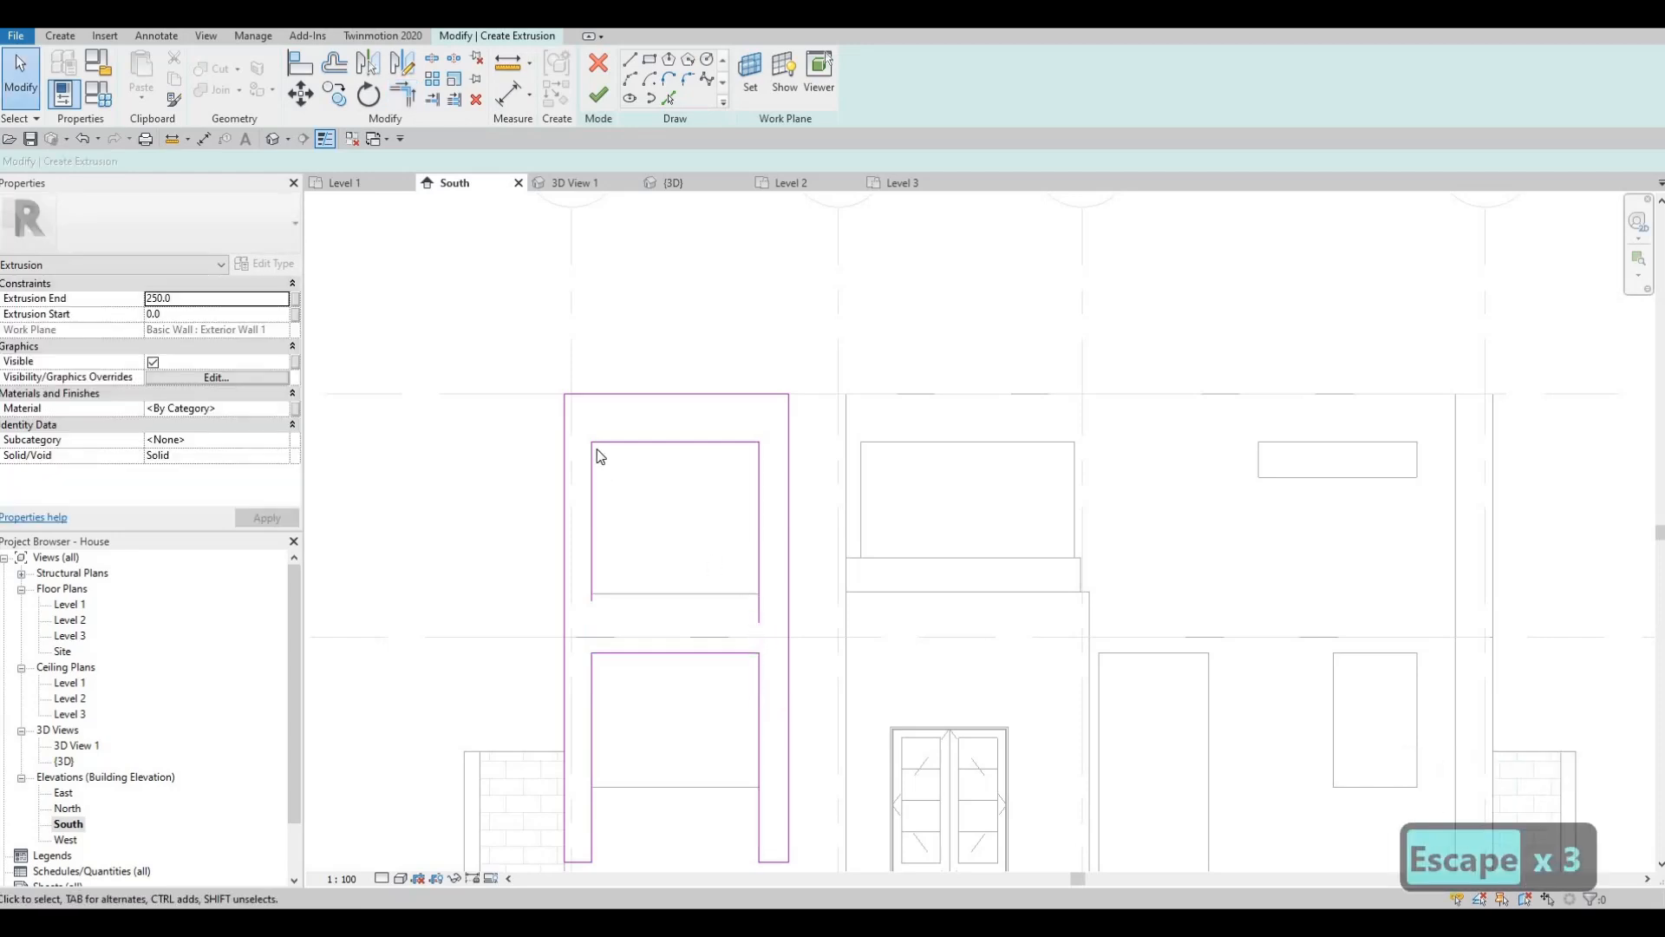
- Draw a 2200 mm horizontal line below the upper window, ending at the lower end of the upper opening's right side line
middle_click_drag(637, 573, 604, 600)
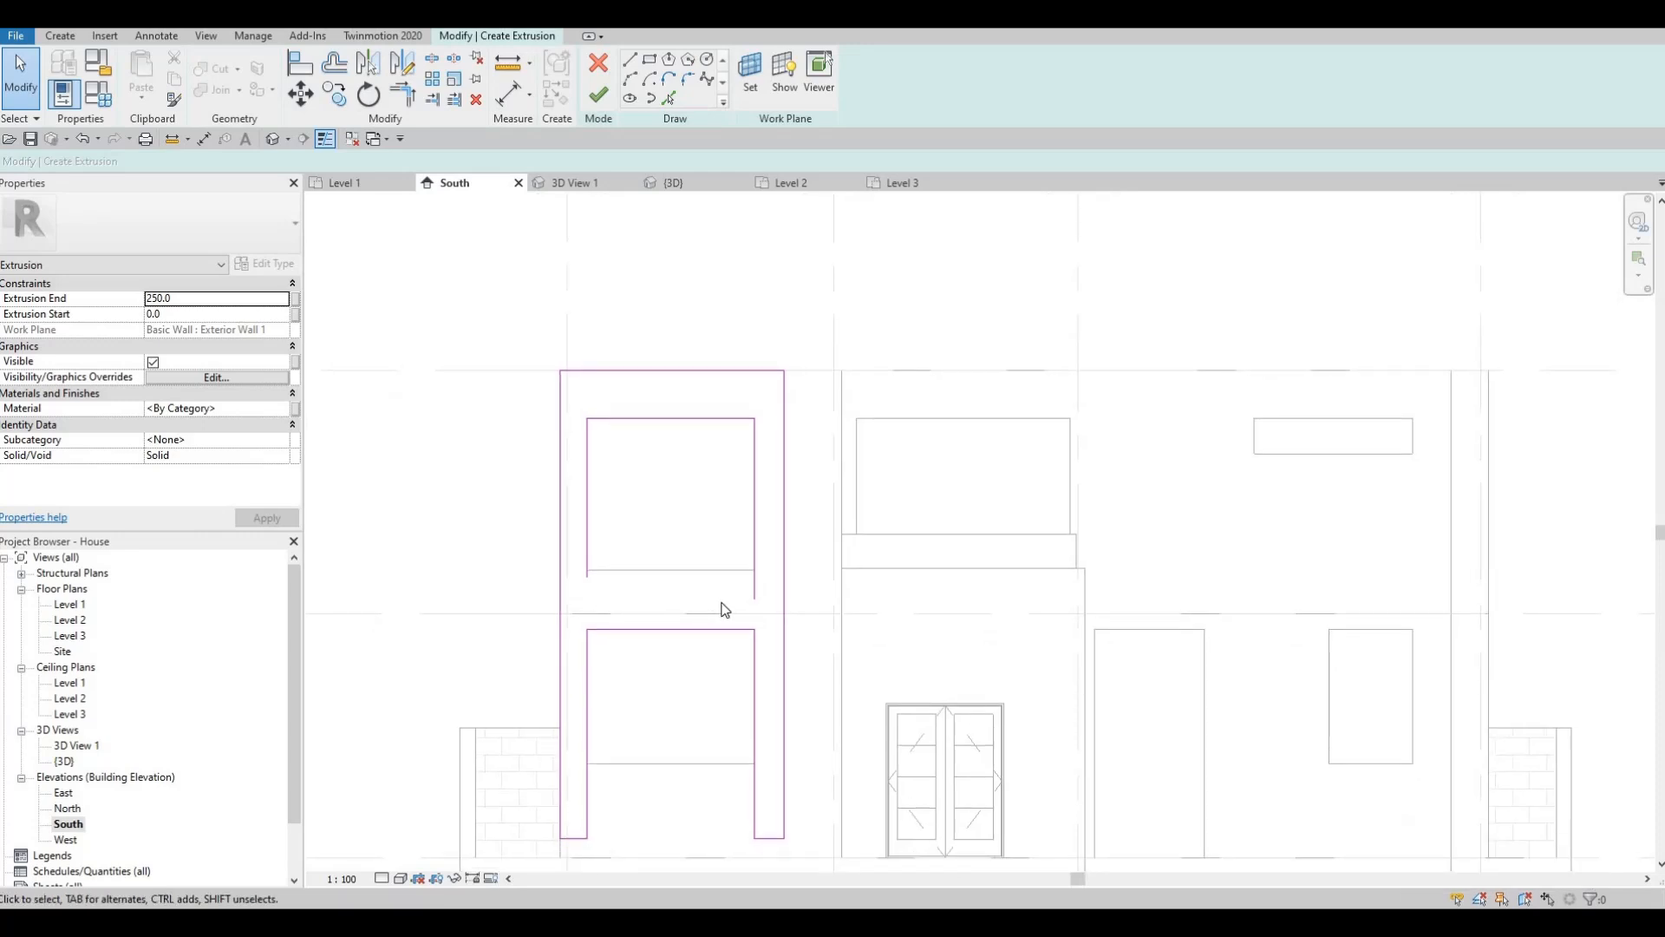
left_click(633, 58)
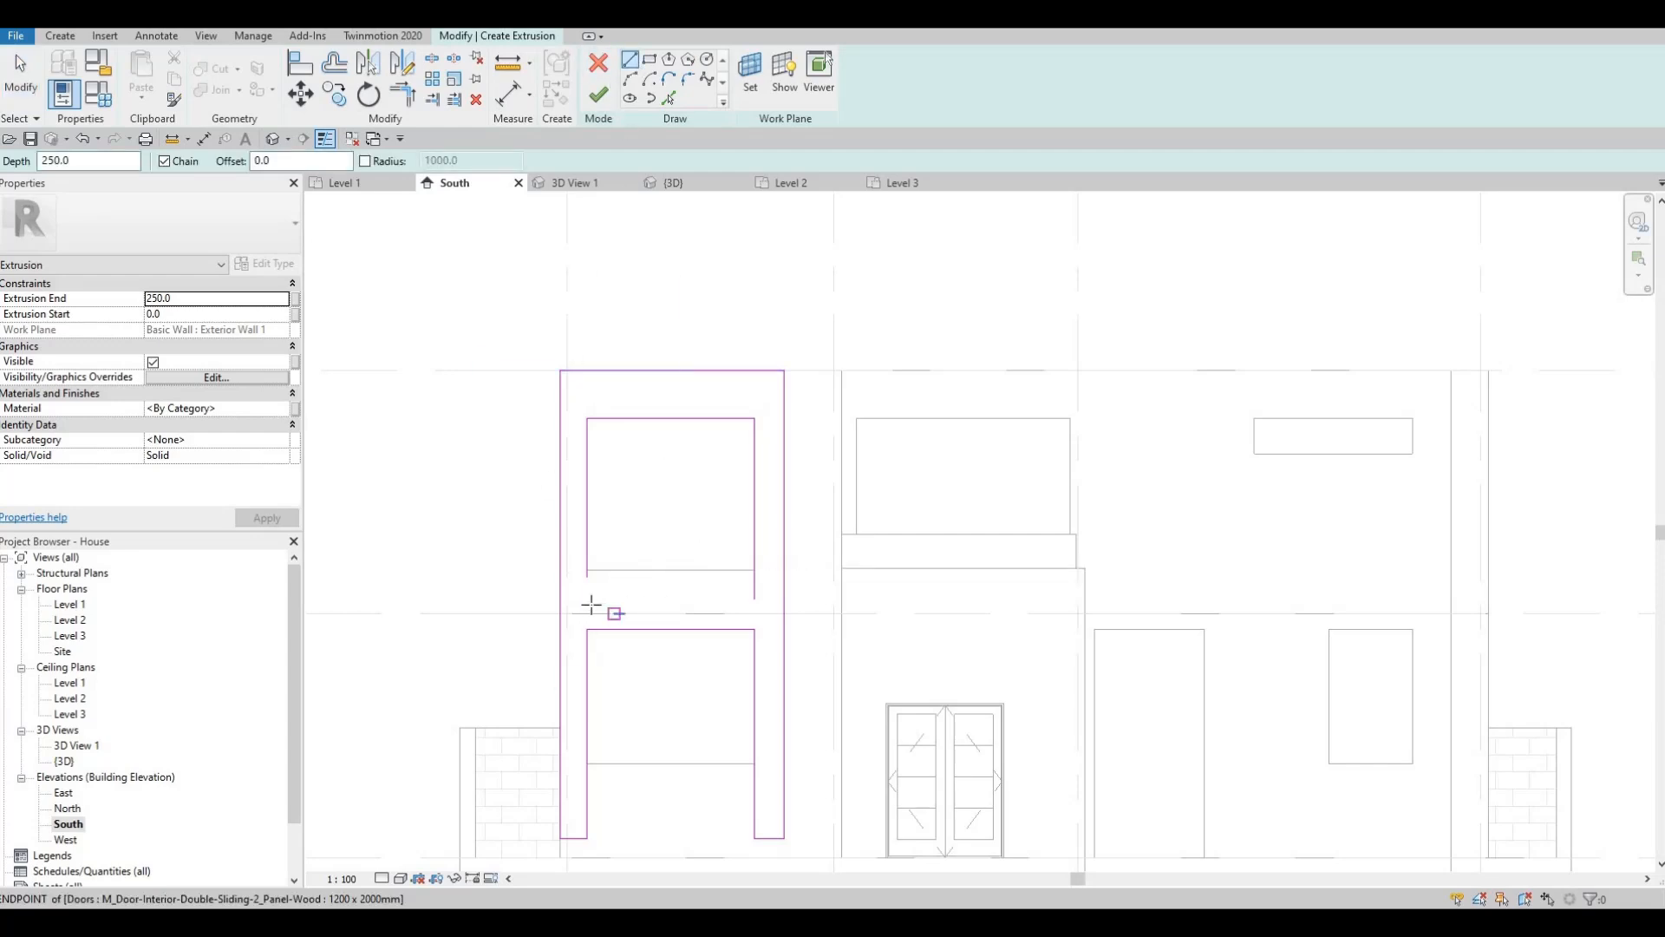
left_click(588, 598)
left_click(754, 599)
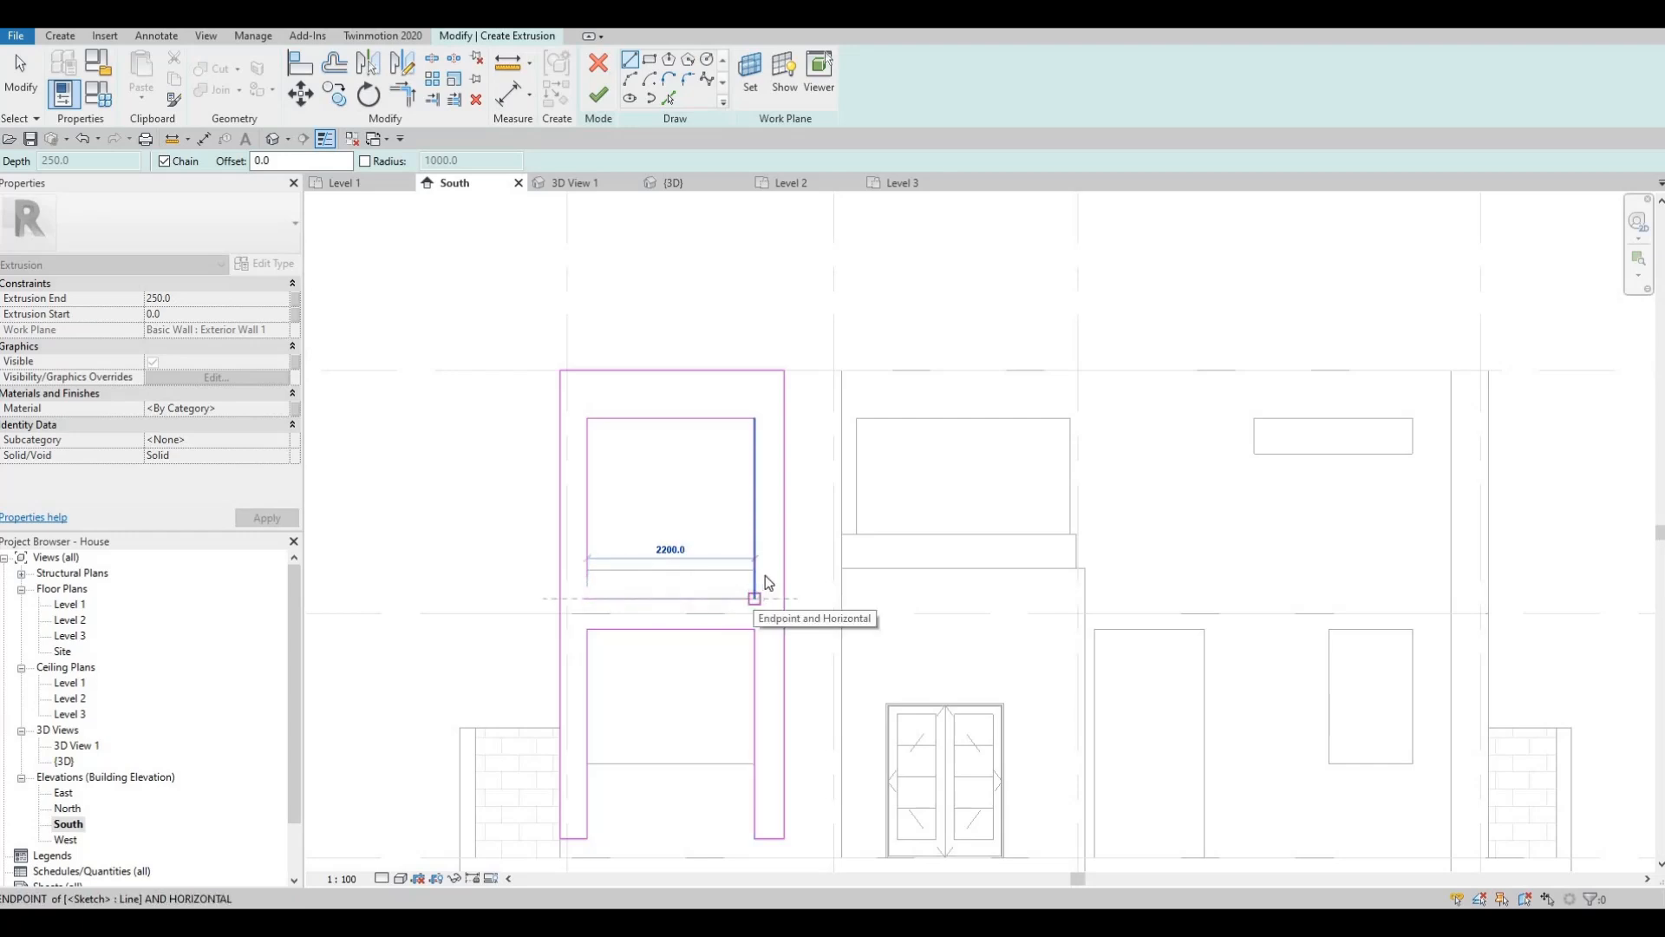
key("Escape")
key("Escape")
key("Escape")
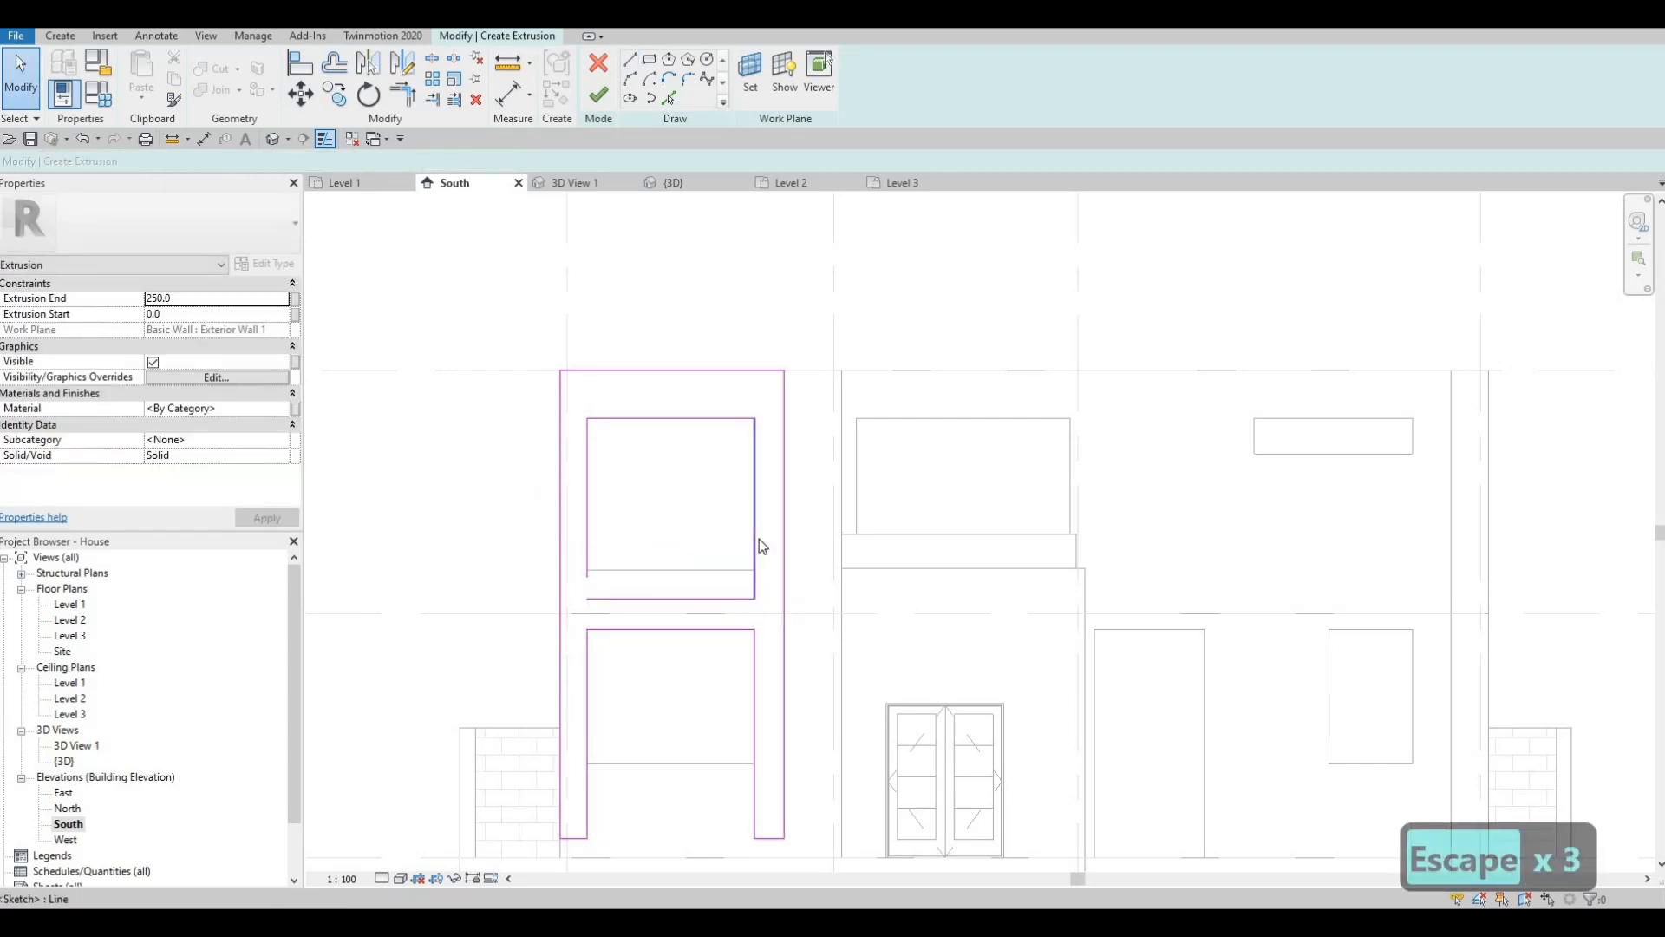
- Join the upper opening's left side line to the new horizontal line with Trim and finish the extrusion sketch
left_click(752, 528)
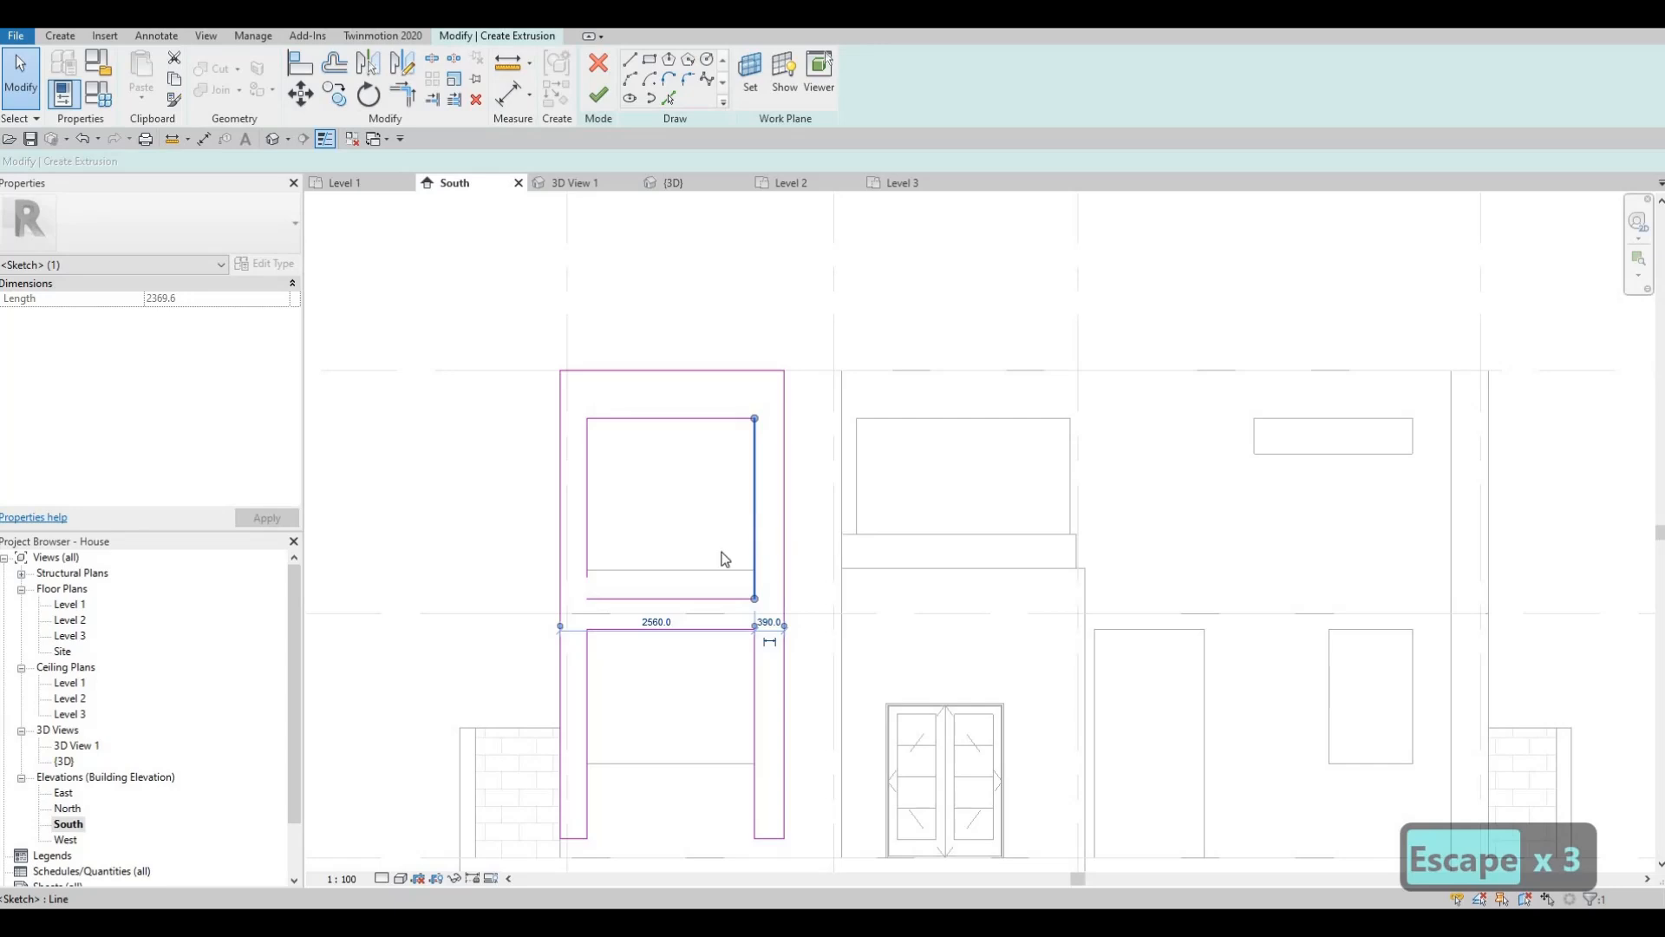
key("F1")
key("t")
key("r")
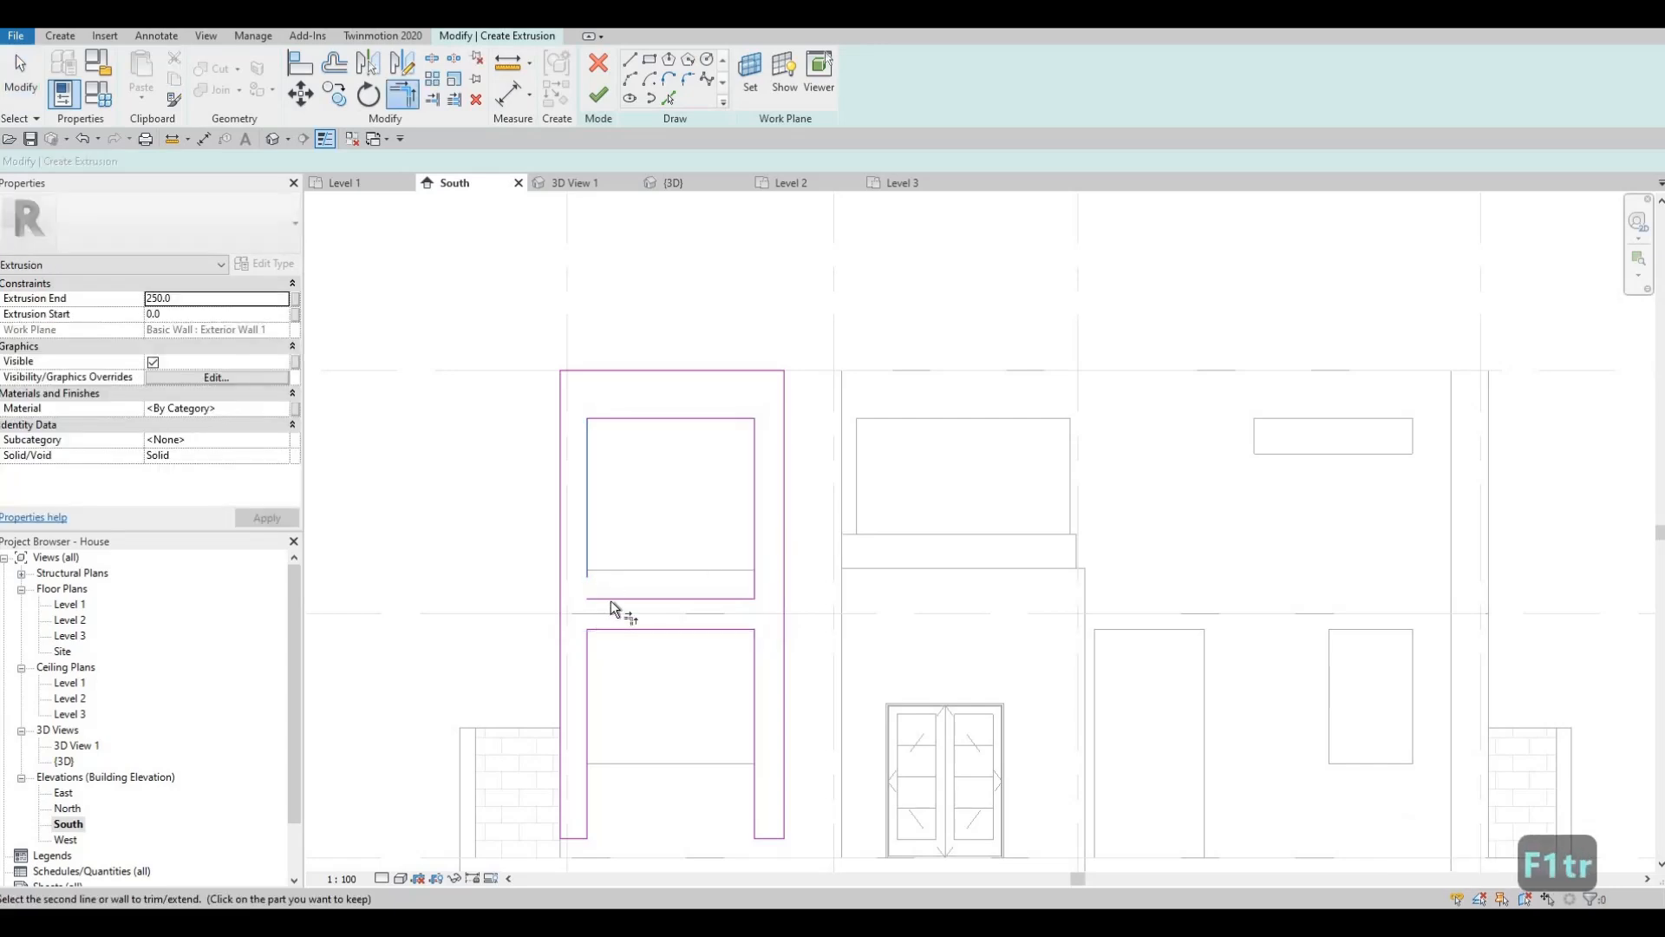
left_click(783, 611)
key("Escape")
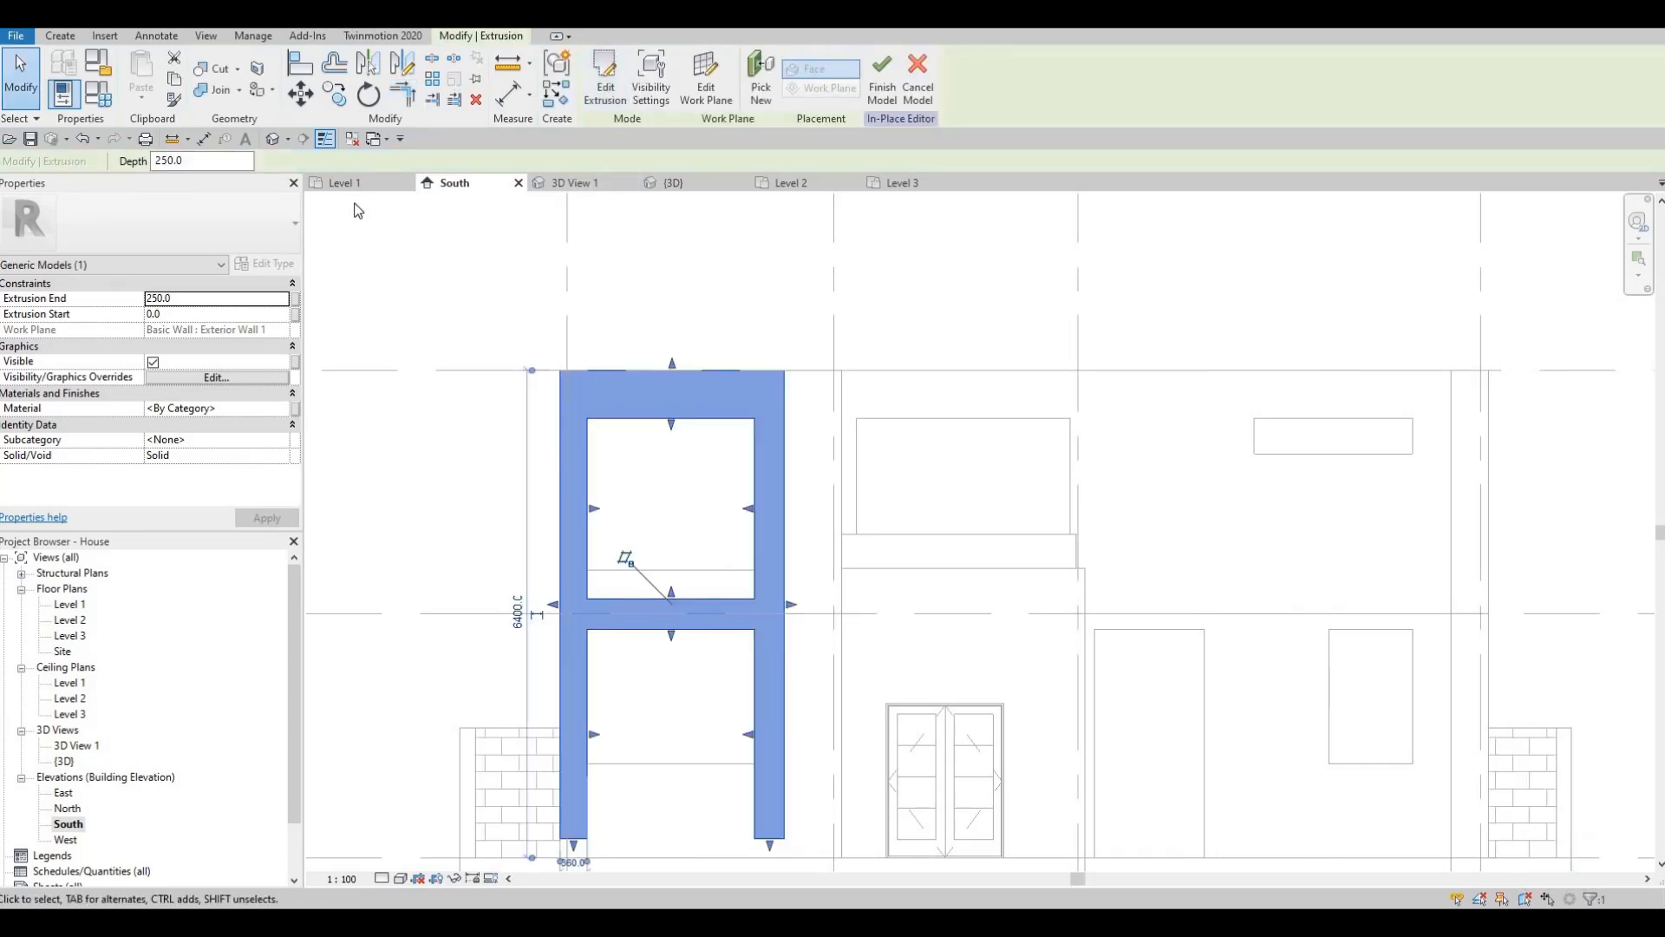
- In the default 3D view, raise the top inner edge of the extrusion's upper opening slightly
left_click(275, 139)
middle_click_drag(622, 433, 603, 536, "shift")
scroll(598, 333, "up", 1)
scroll(566, 521, "up", 2)
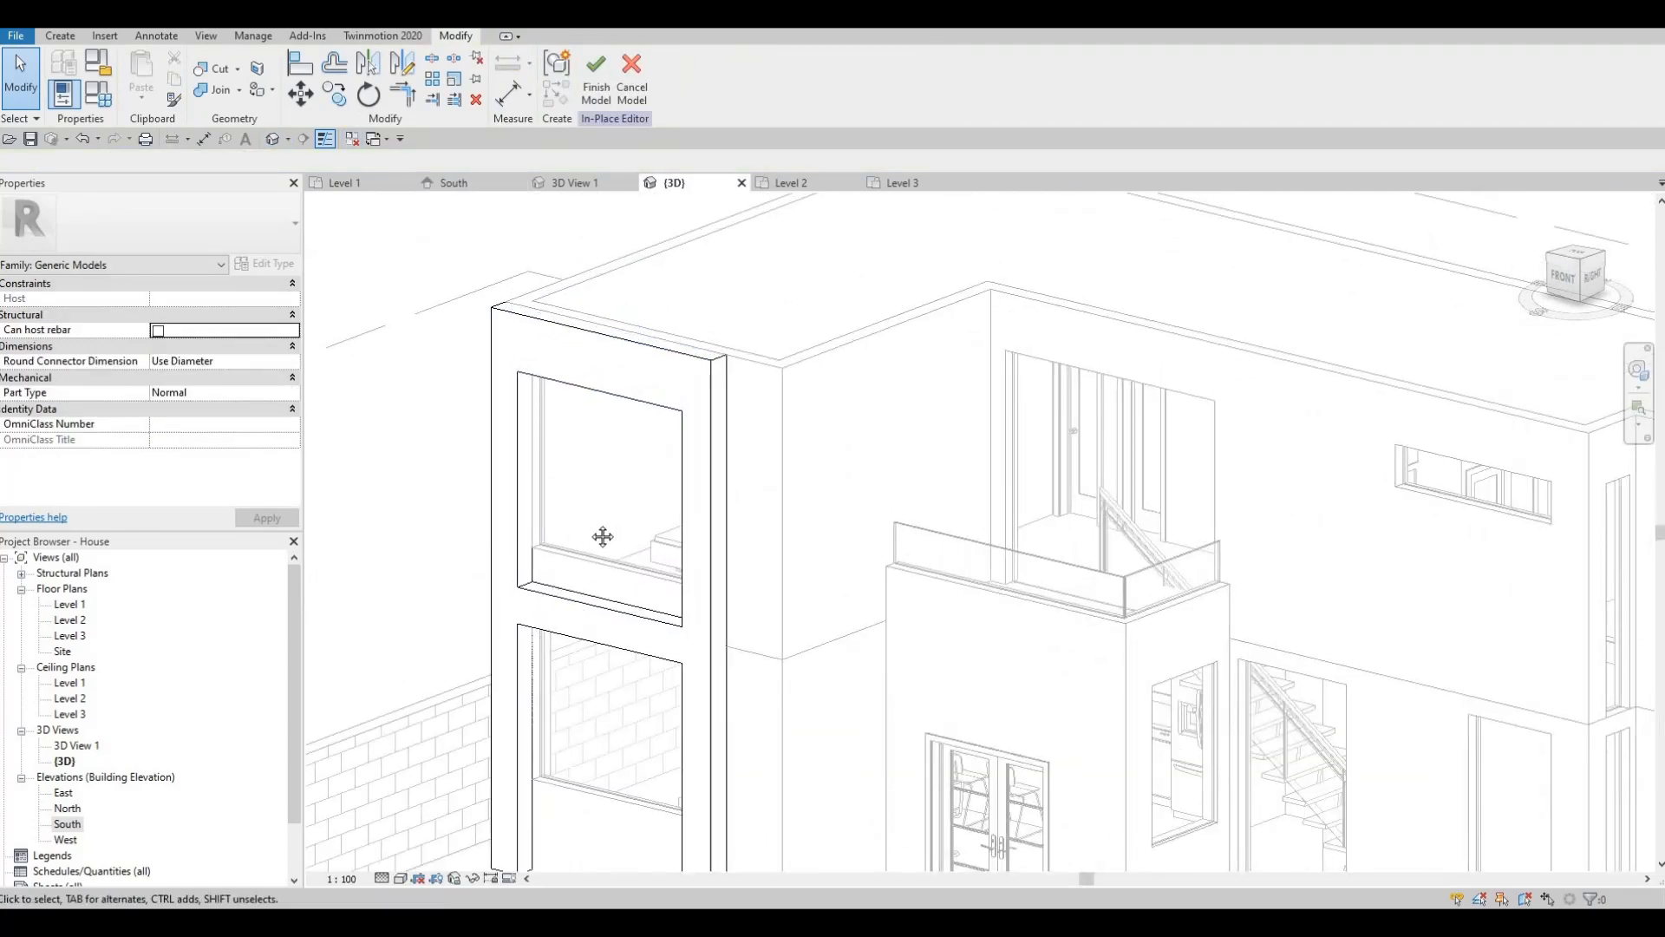
middle_click_drag(574, 614, 645, 499)
scroll(602, 588, "up", 1)
scroll(642, 503, "down", 1)
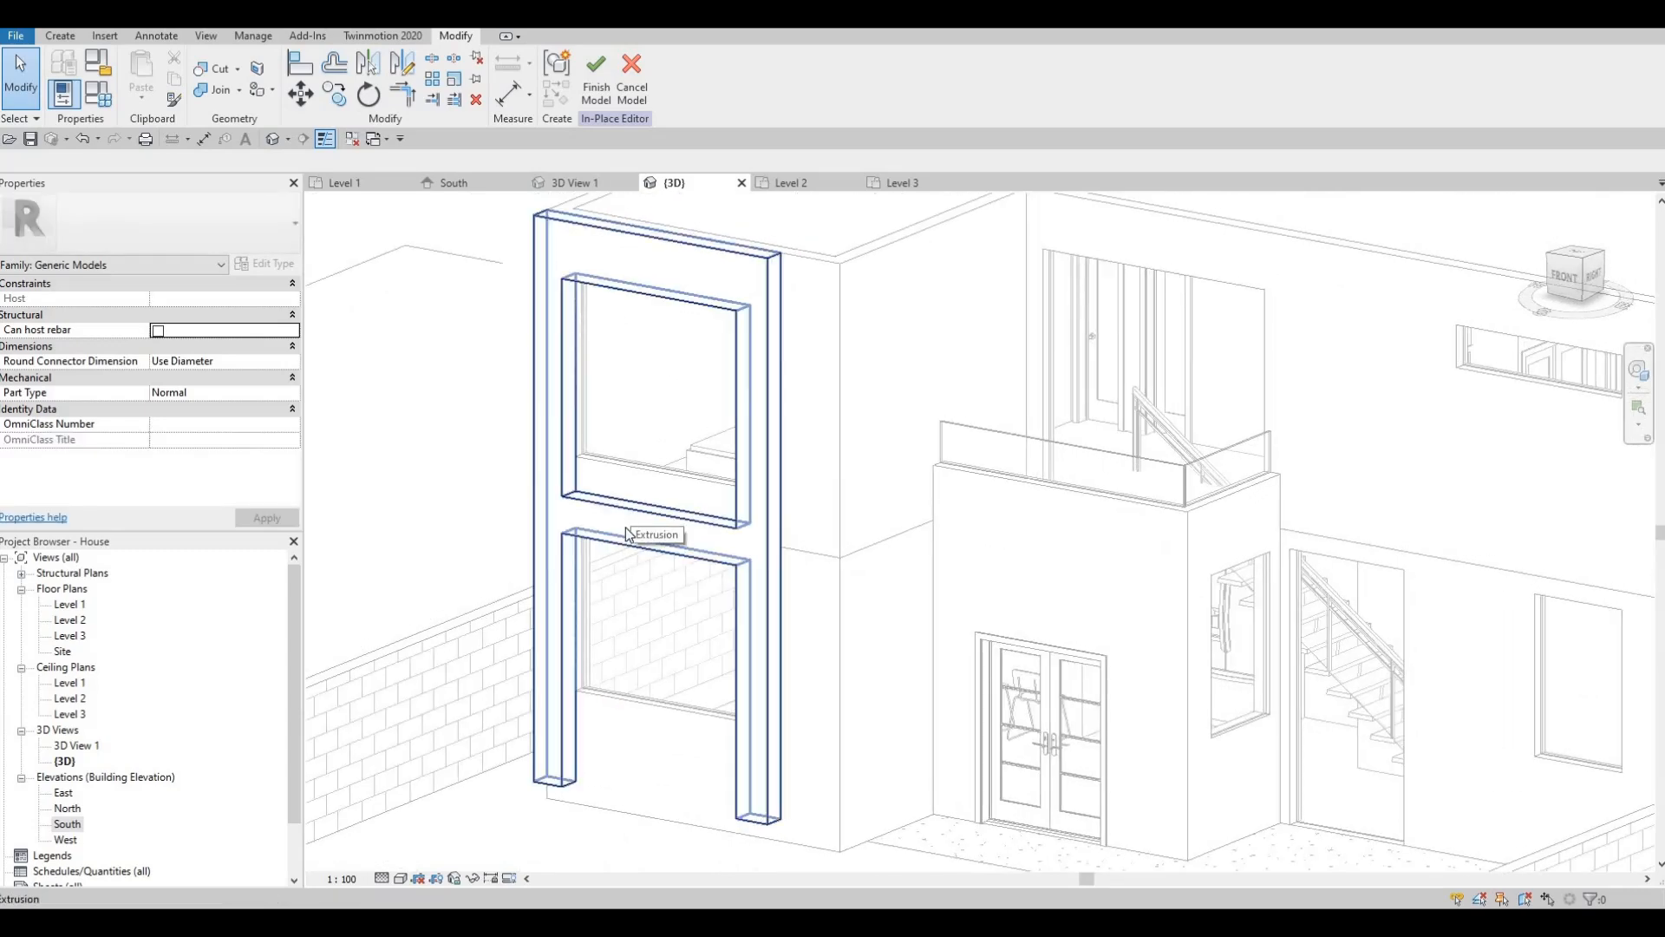
left_click(619, 515)
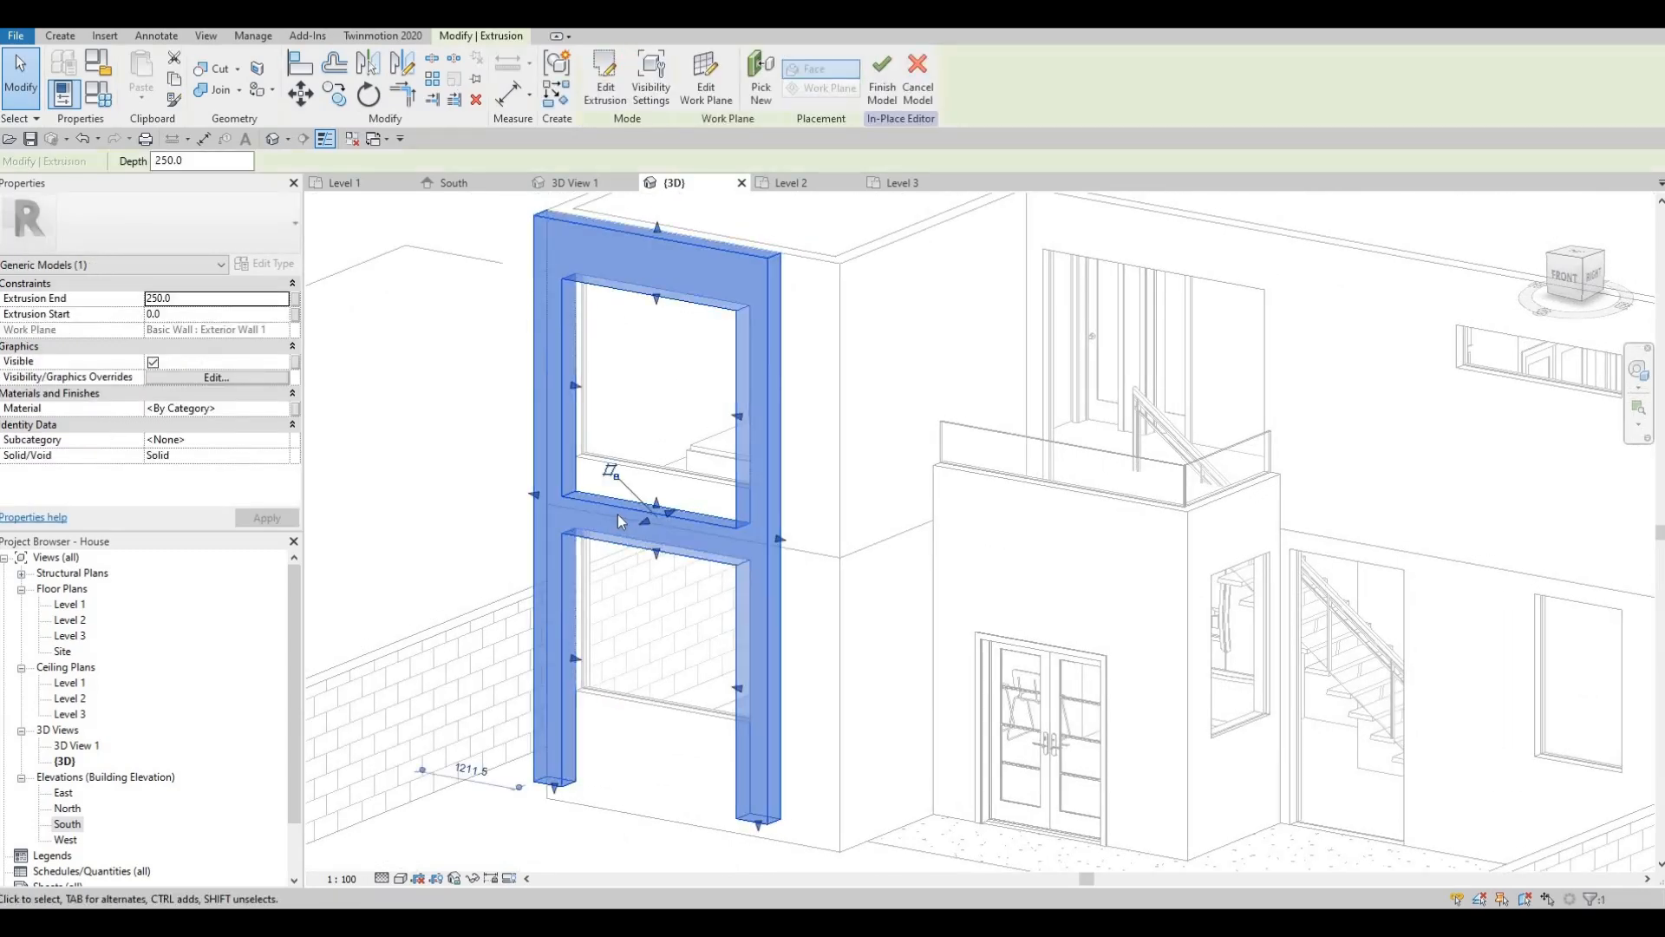
middle_click_drag(618, 514, 587, 666, "shift")
middle_click_drag(503, 721, 378, 717, "shift")
middle_click_drag(660, 575, 566, 593)
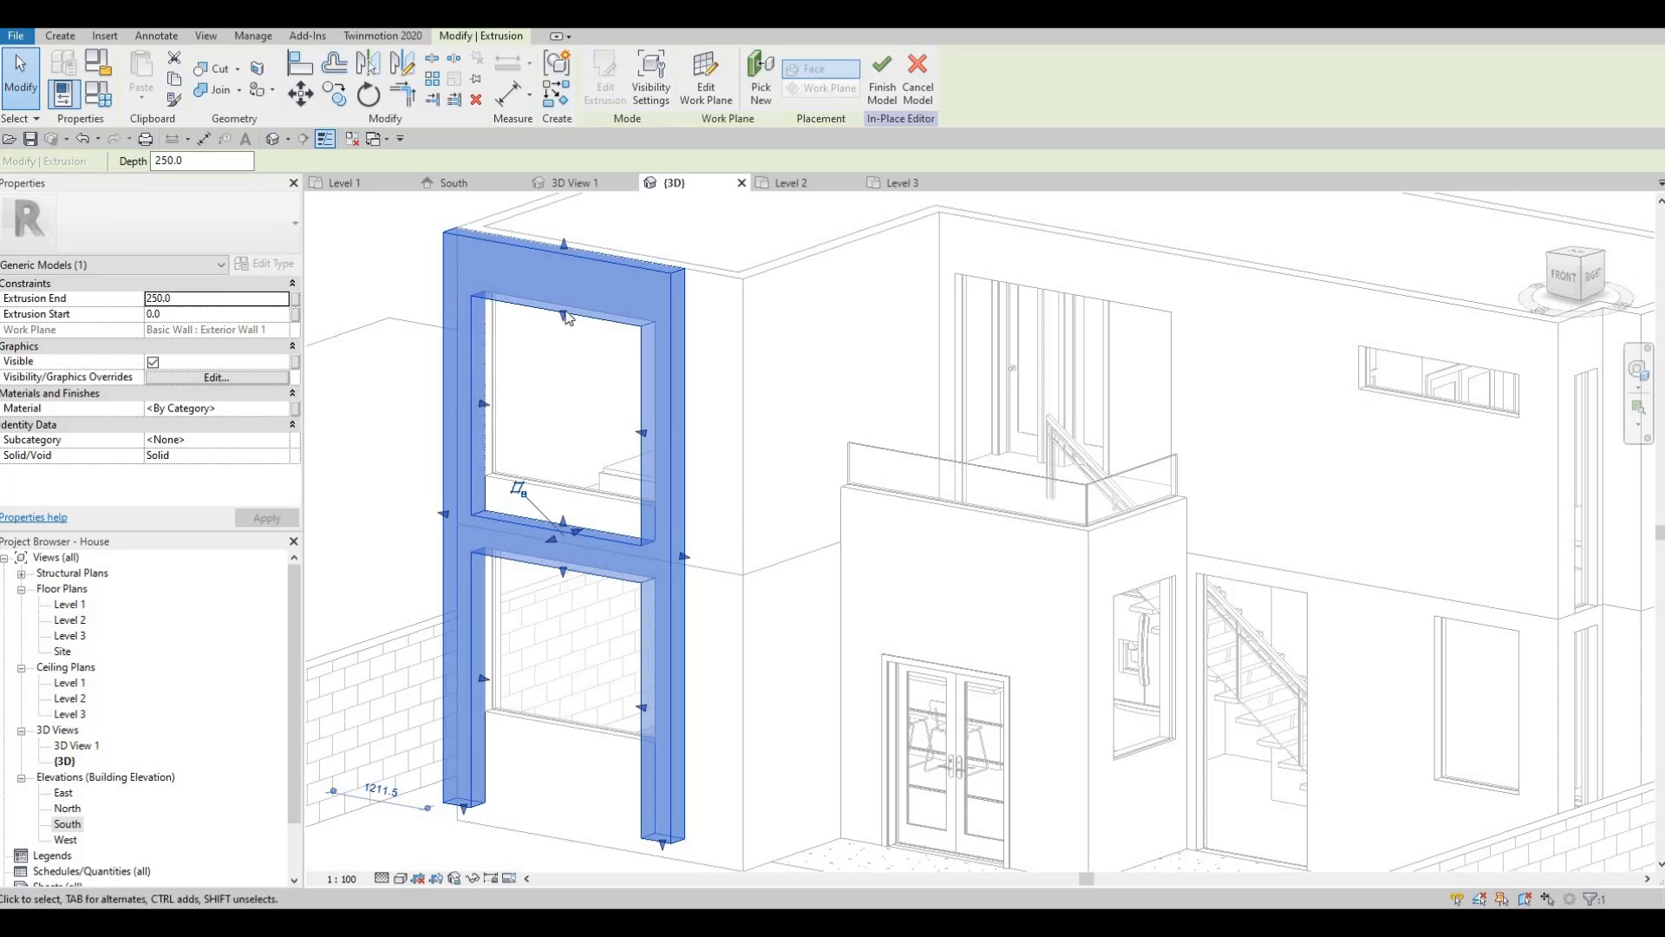
left_click_drag(569, 298, 571, 286)
key("Escape")
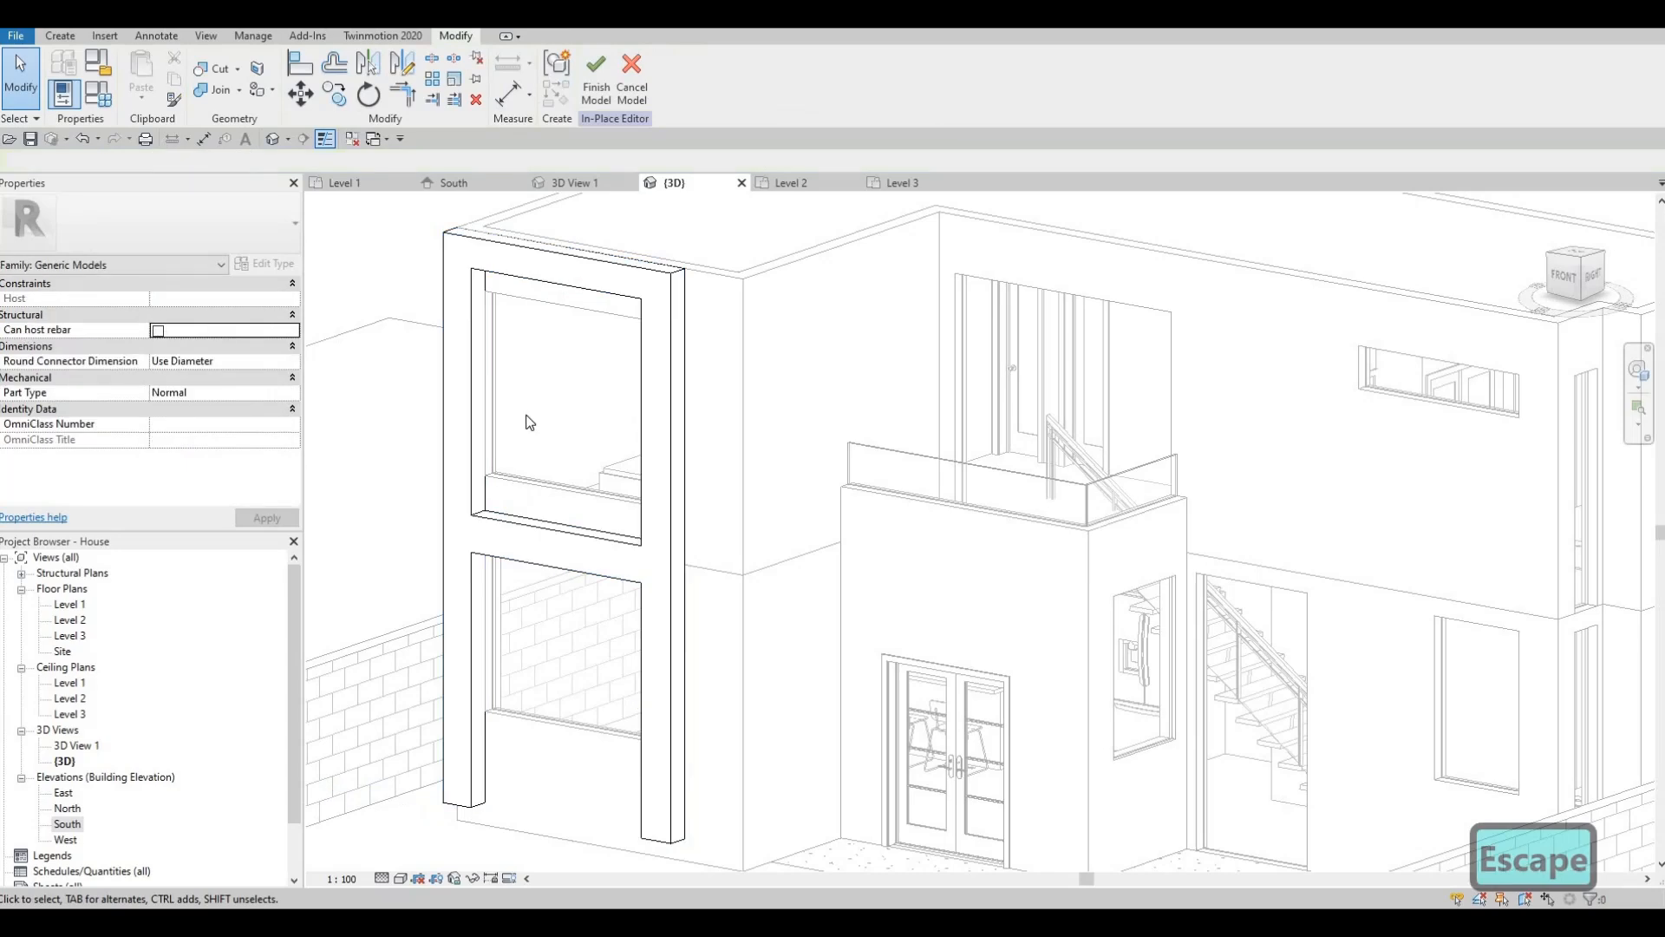
- Raise the upper and lower edges of the extrusion's middle crossbar slightly
middle_click_drag(529, 420, 500, 526)
middle_click_drag(397, 484, 528, 513, "shift")
key("Escape")
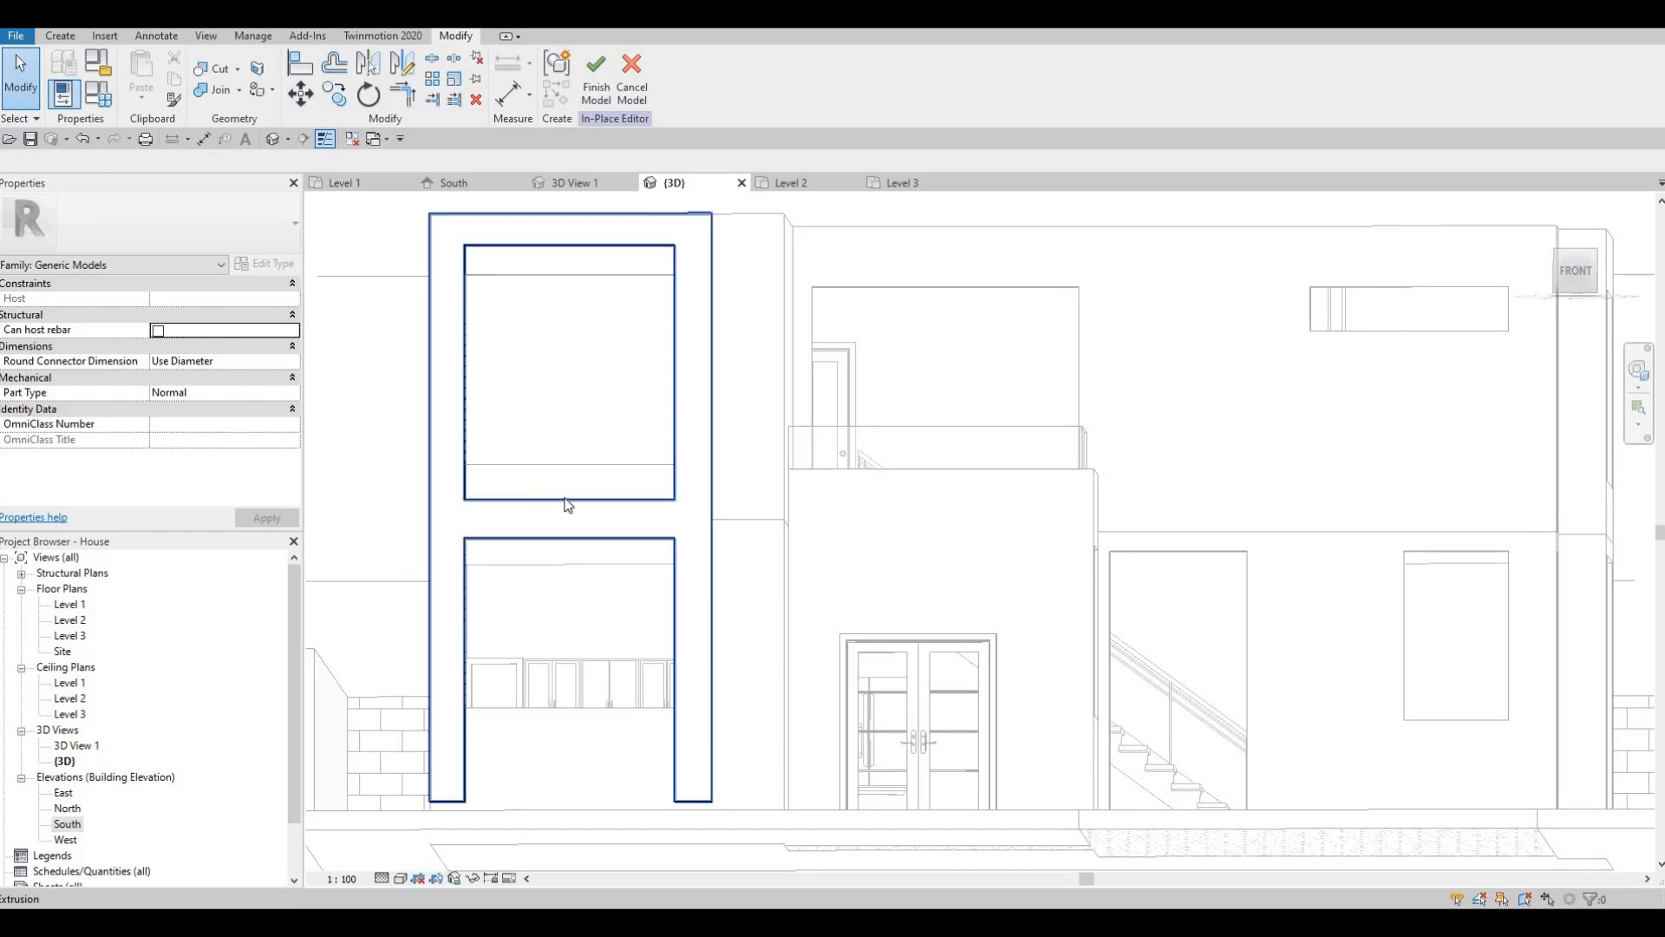
left_click(570, 500)
left_click_drag(570, 500, 653, 613)
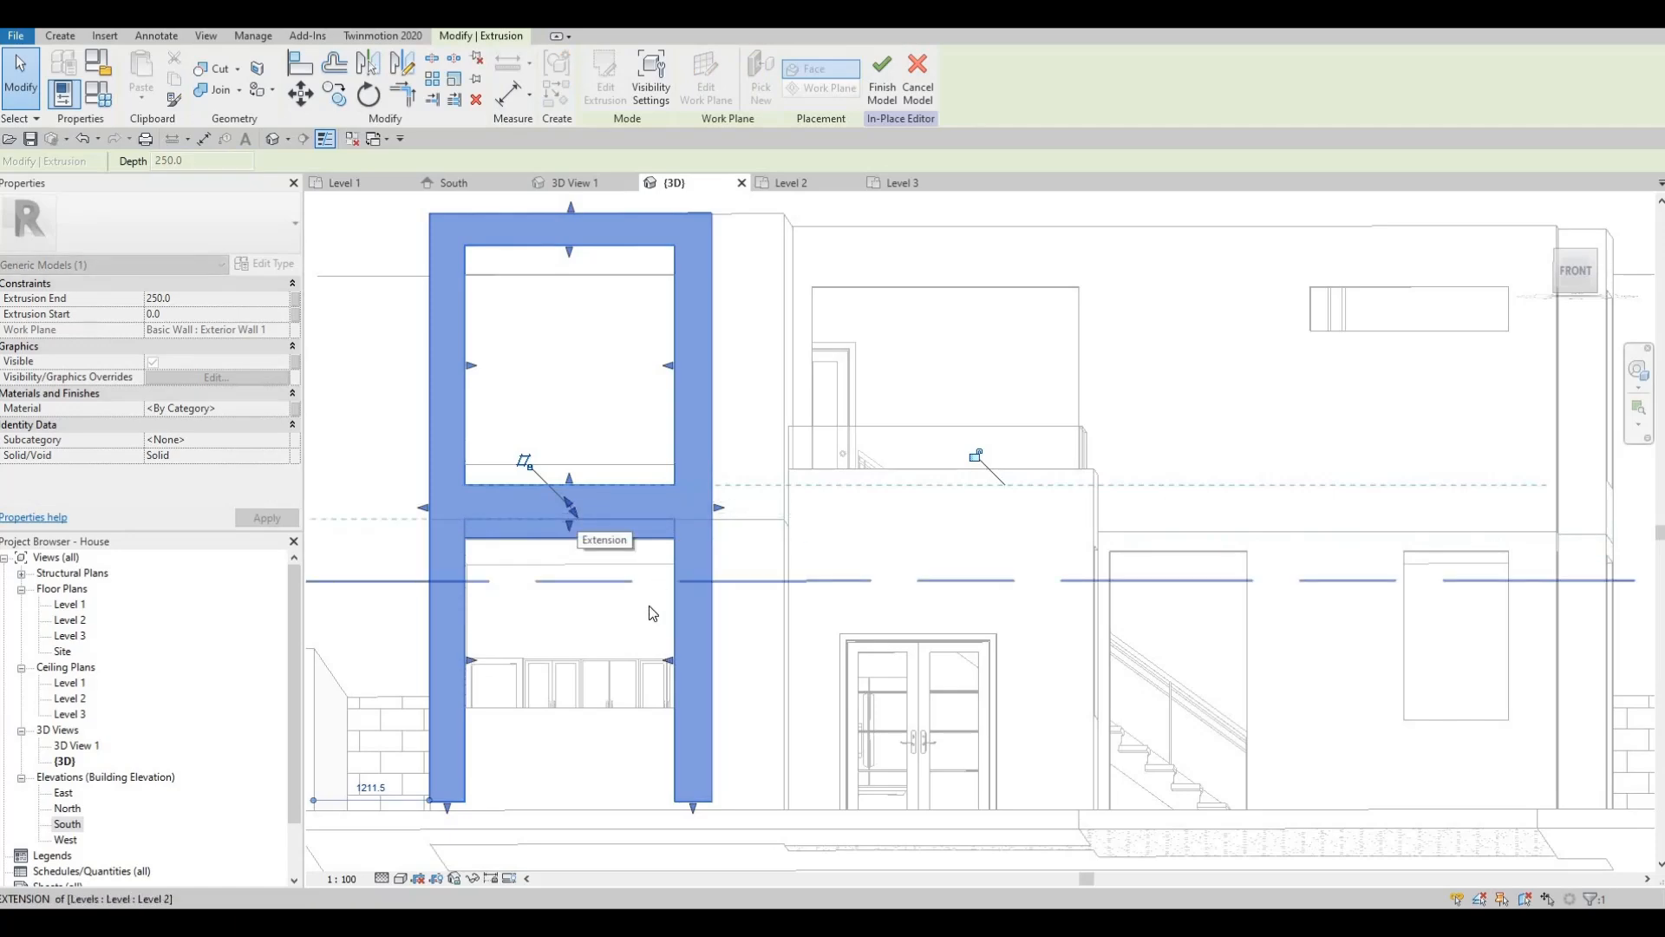
key("Escape")
key("Escape")
middle_click_drag(473, 746, 693, 342, "shift")
left_click(592, 587)
left_click_drag(592, 588, 569, 677)
key("Escape")
- Pull the outer face of the two-window frame extrusion outward and set its extrusion end to 300 mm
middle_click_drag(685, 665, 740, 665, "shift")
scroll(694, 665, "down", 2)
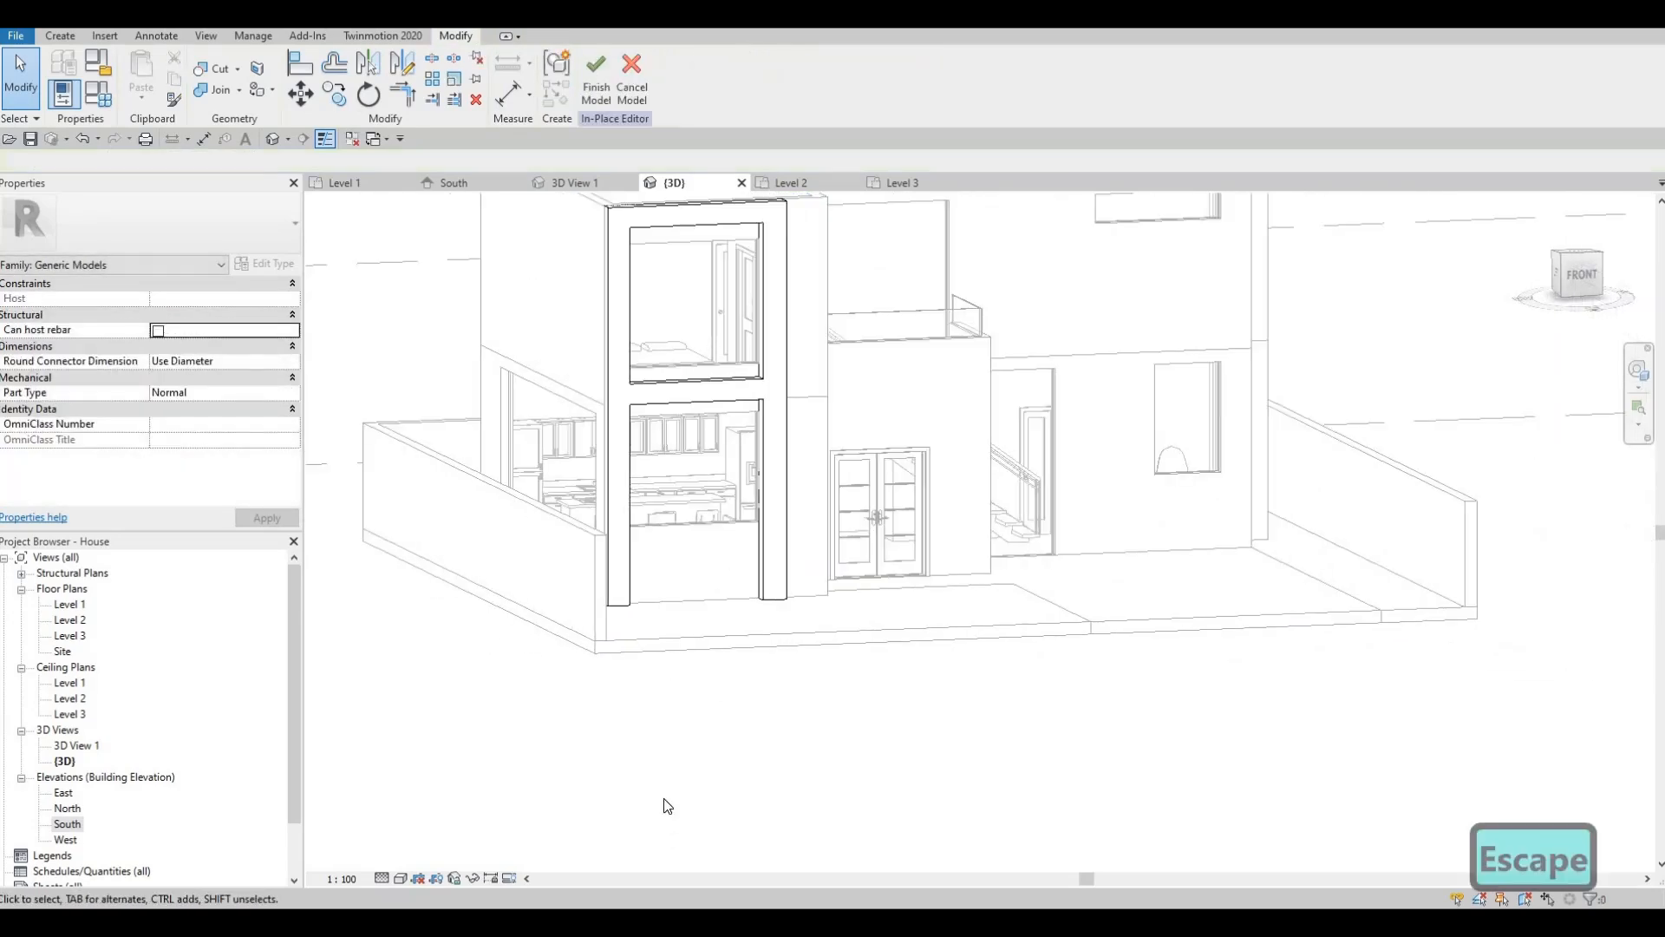
scroll(798, 773, "down", 2)
middle_click_drag(798, 773, 505, 621, "shift")
middle_click_drag(423, 587, 595, 364, "shift")
scroll(595, 368, "up", 4)
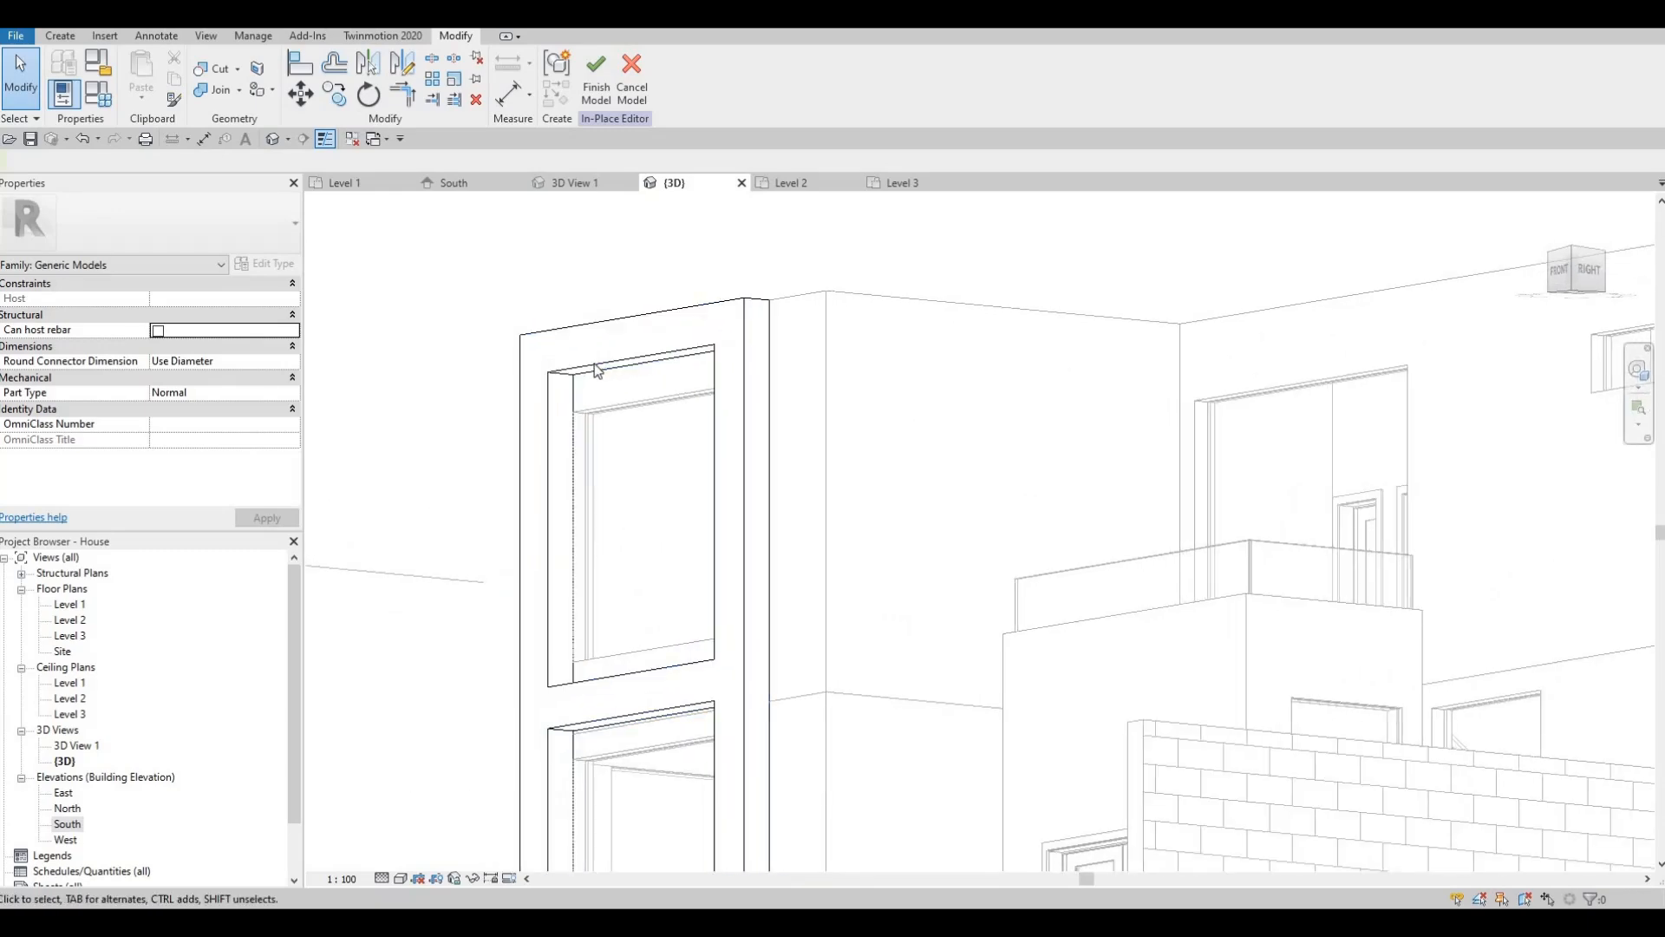
left_click(572, 564)
middle_click_drag(624, 716, 624, 625)
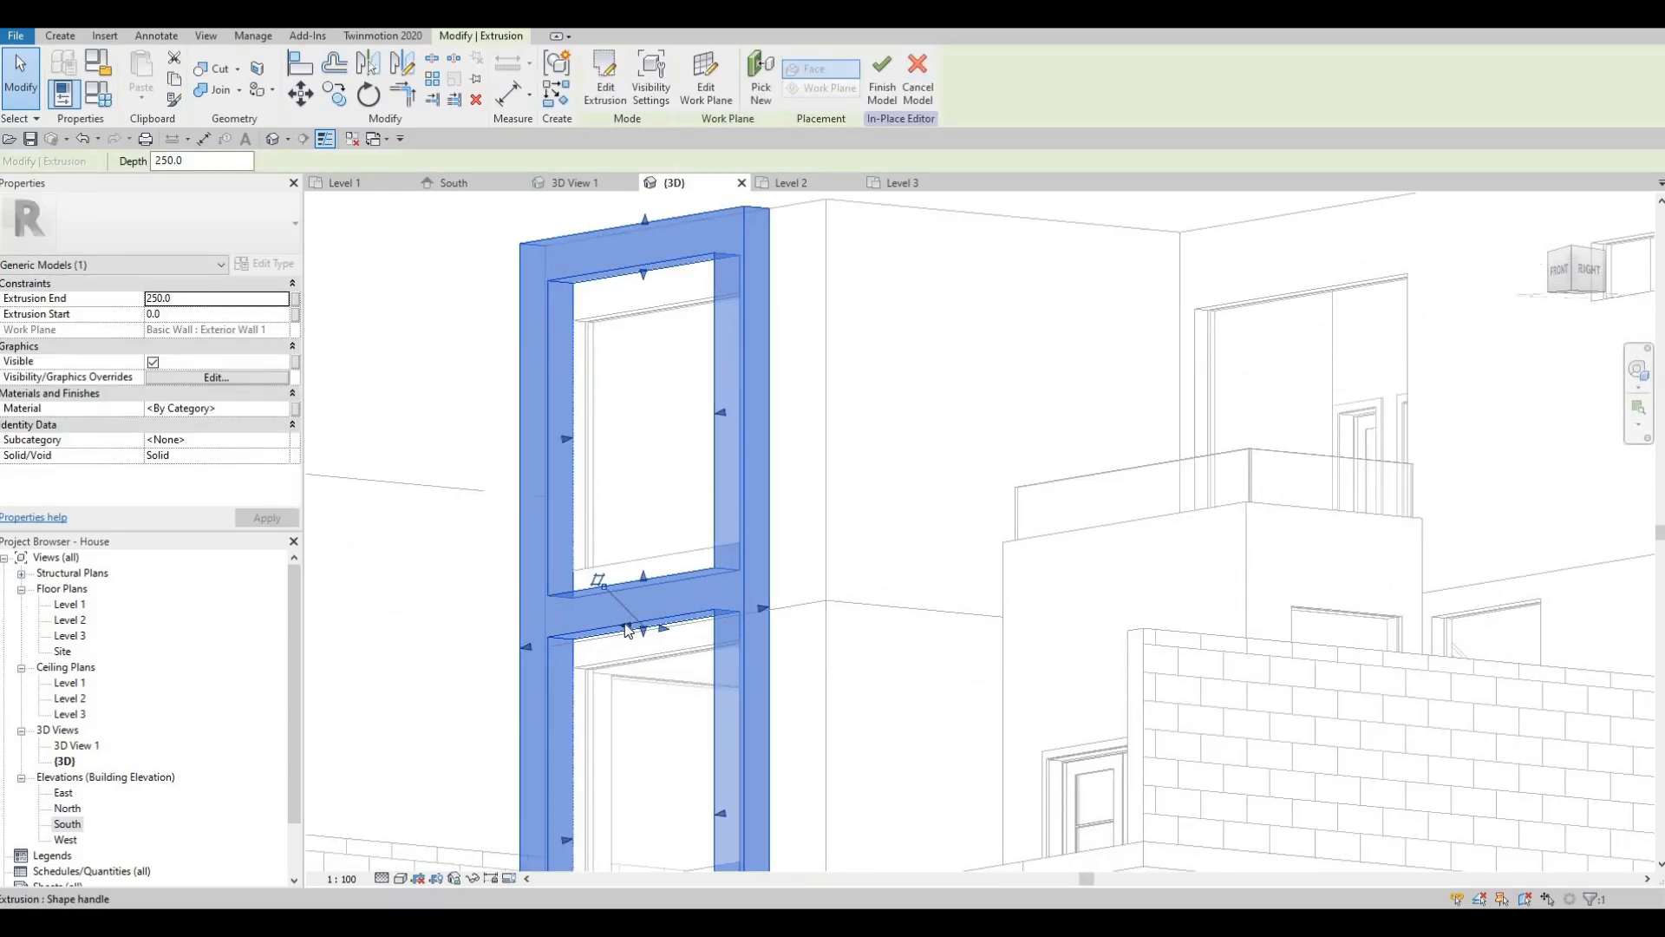
left_click_drag(624, 623, 621, 623)
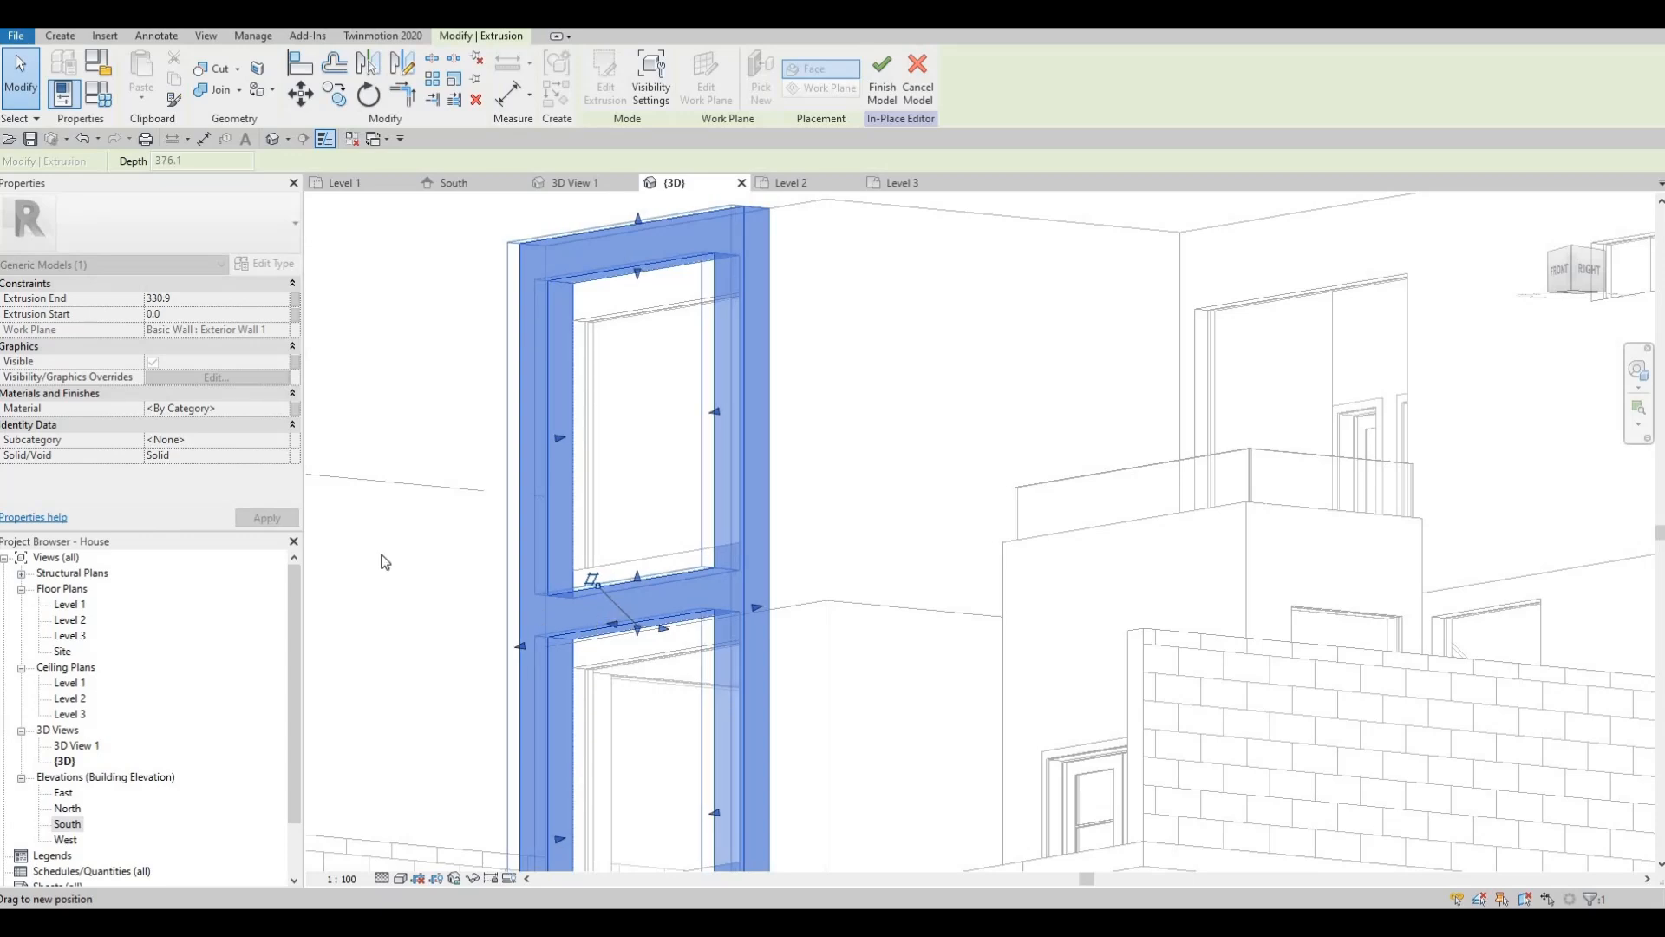
left_click_drag(385, 562, 388, 482)
left_click(191, 299)
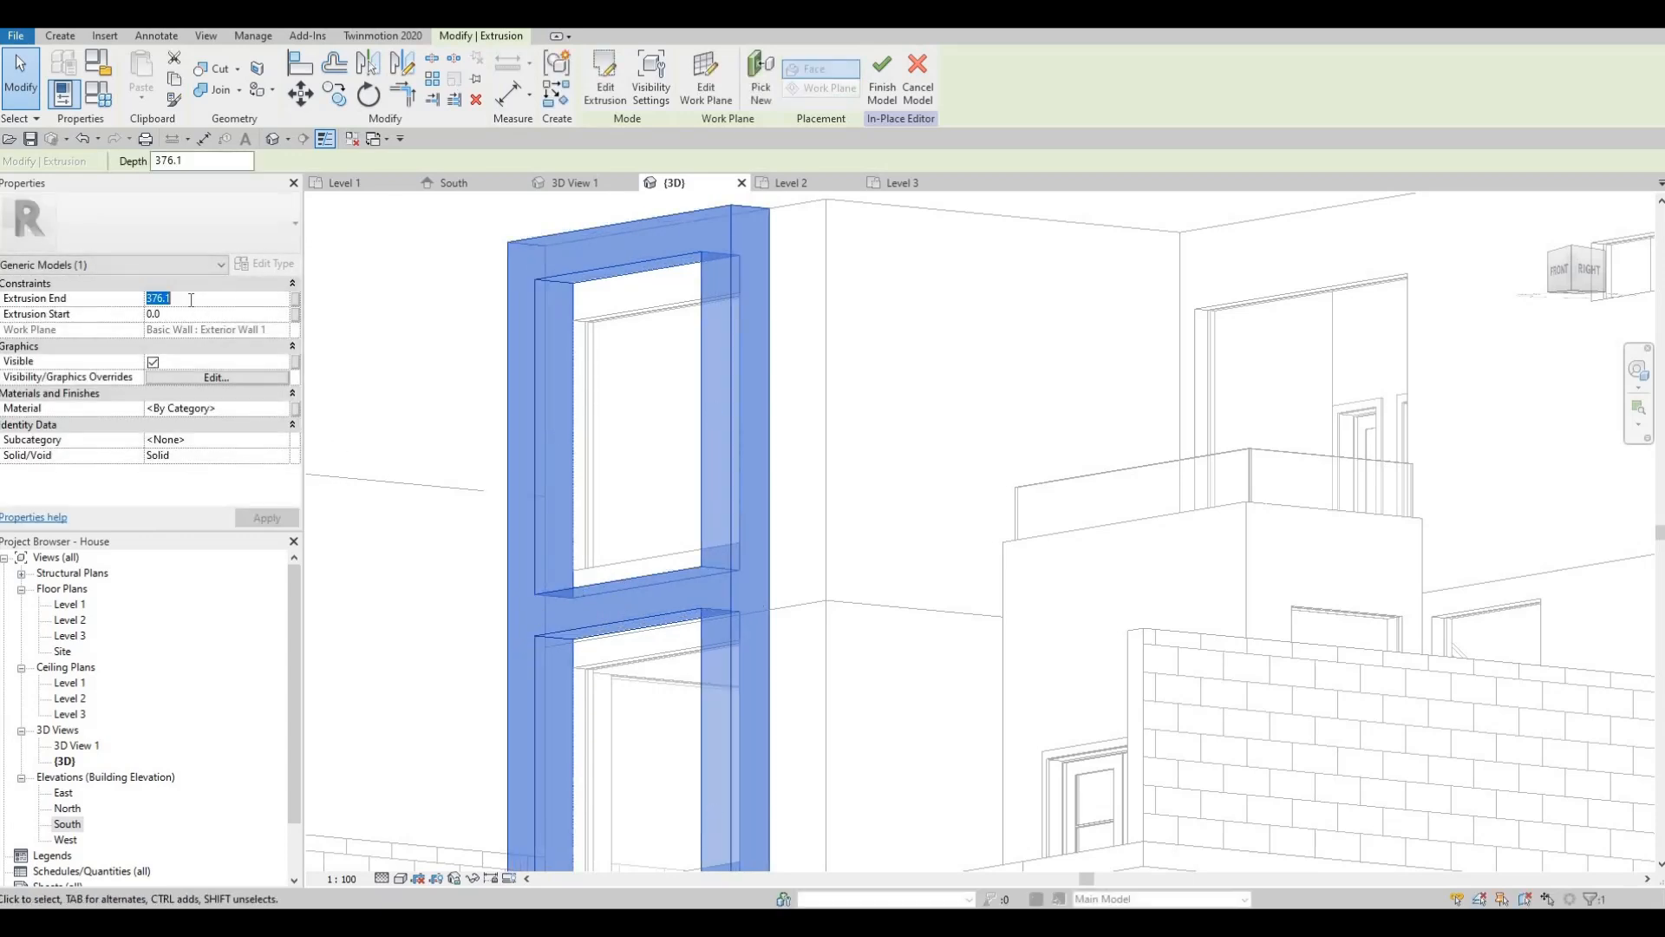
type("300")
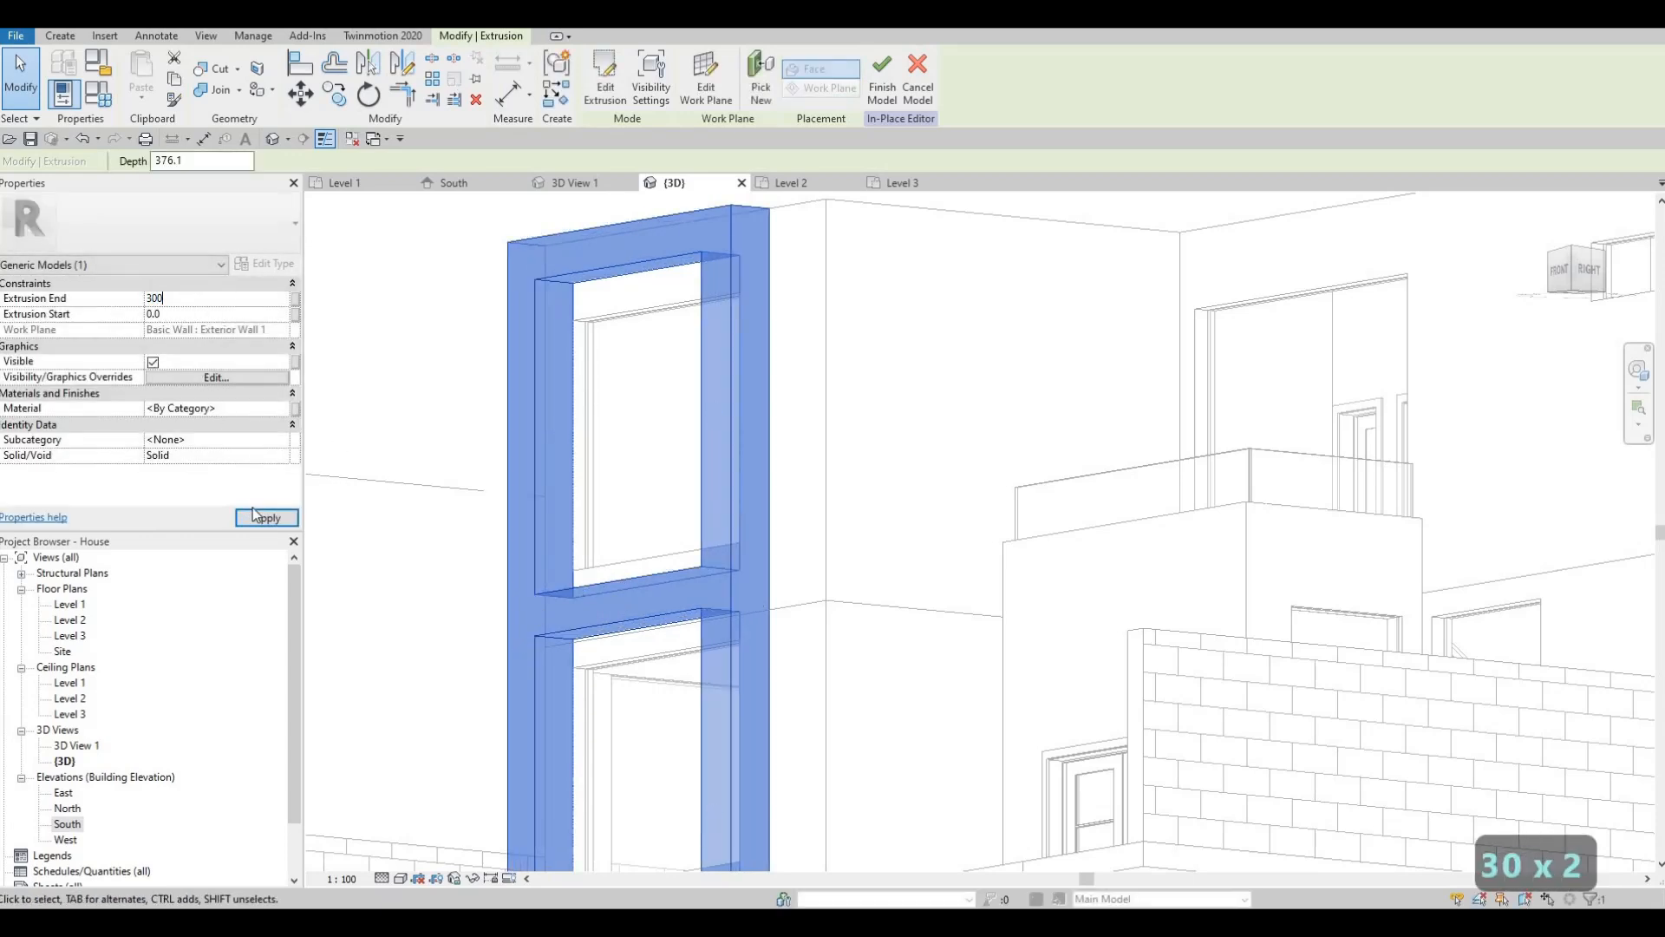
scroll(506, 635, "down", 3)
- Finish the in-place model of the window frame
key("Escape")
middle_click_drag(762, 770, 868, 815, "shift")
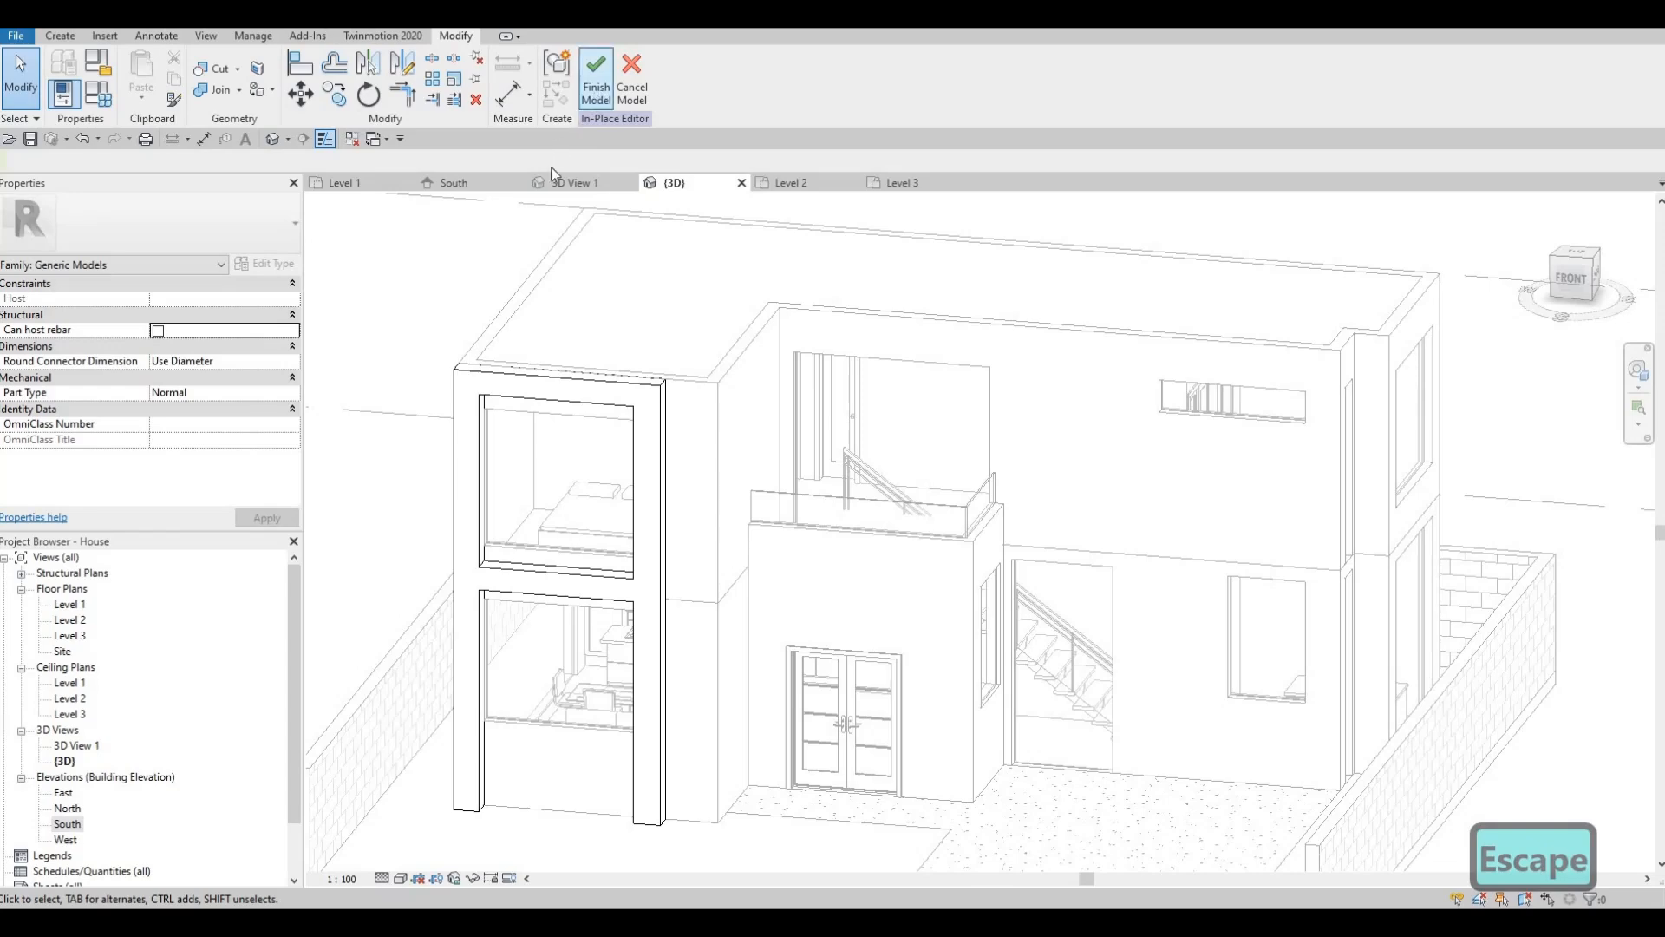
left_click(596, 78)
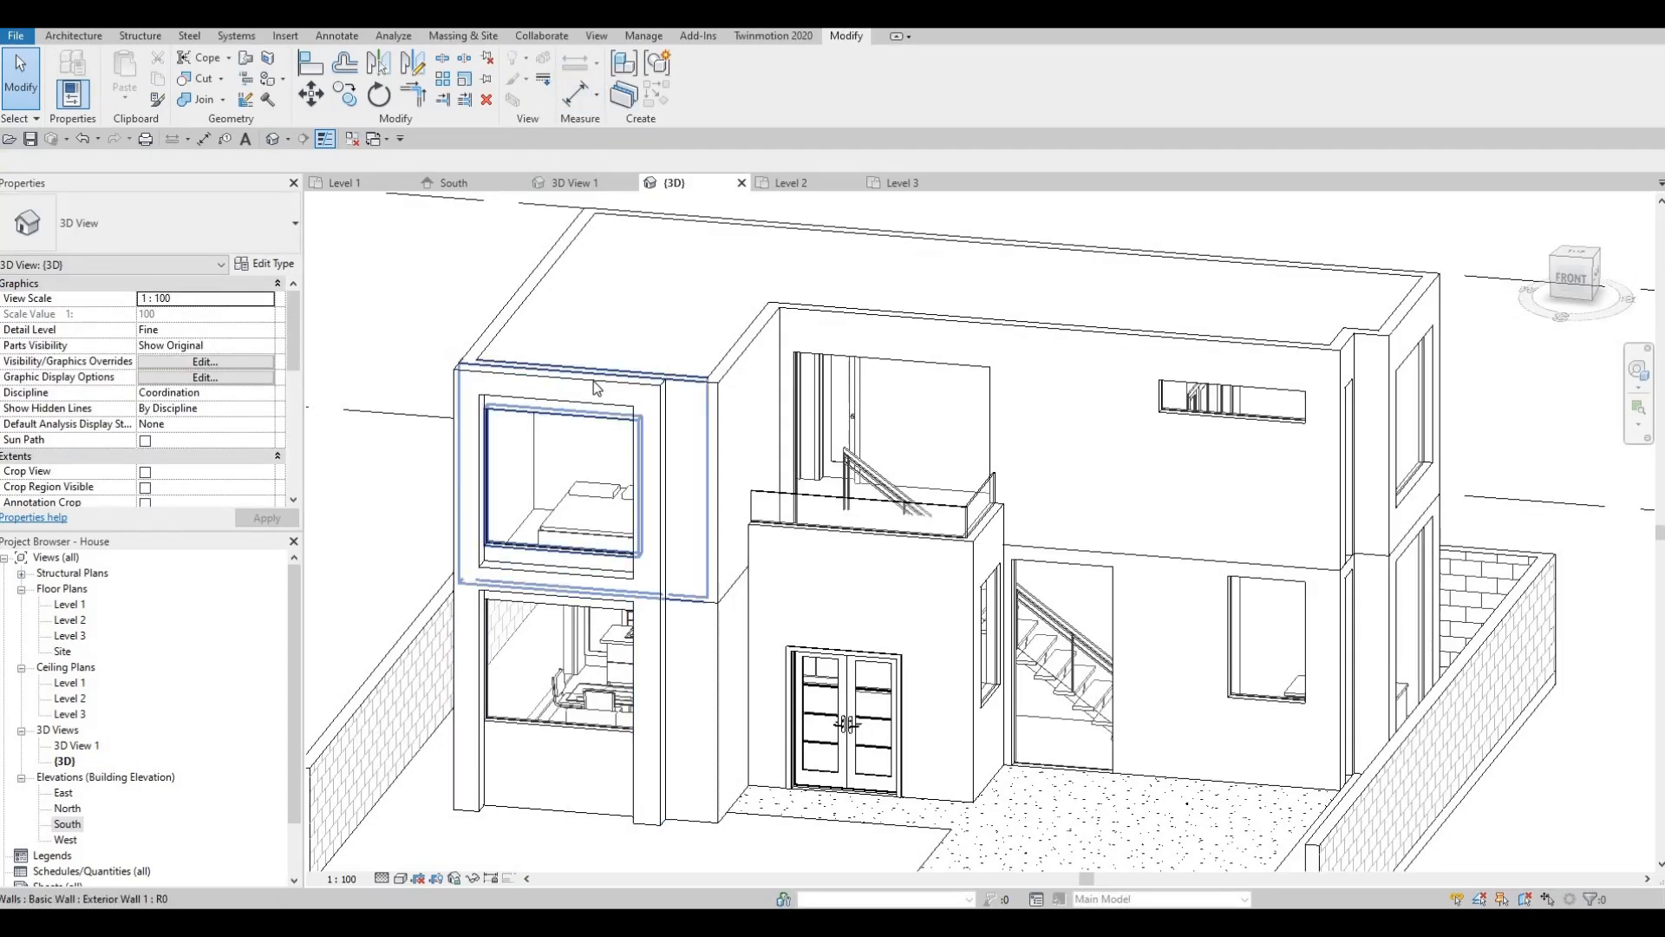
- Edit the window frame in place, assign the Leather - Black material to its extrusion, and finish the model
left_click(596, 381)
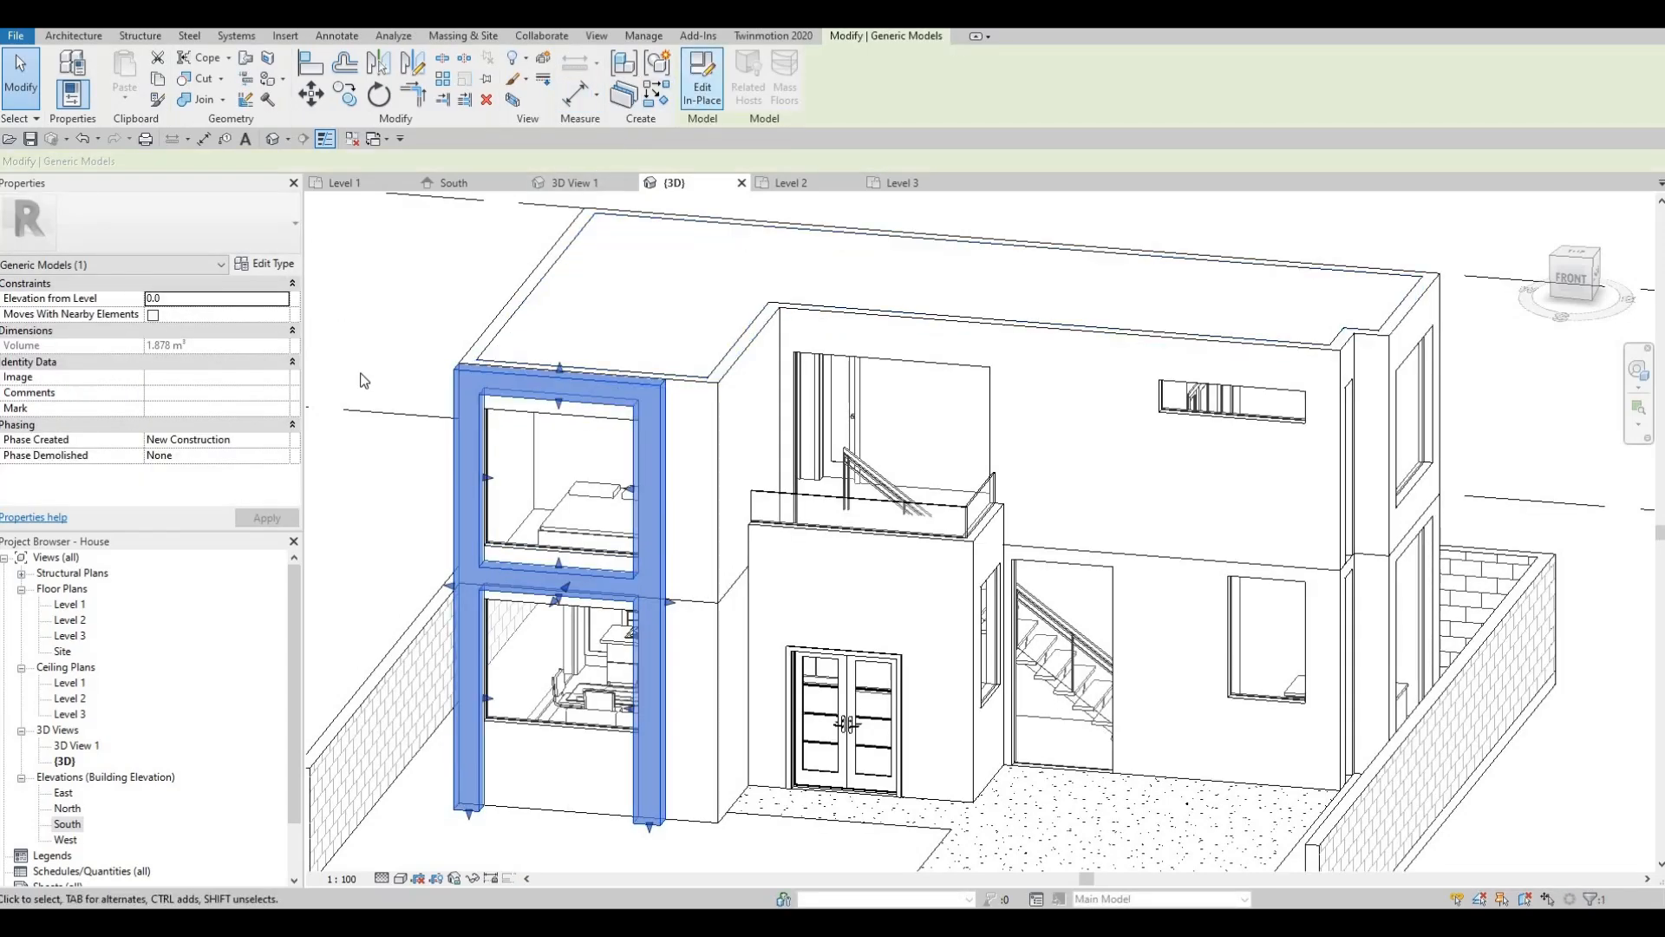
left_click(702, 90)
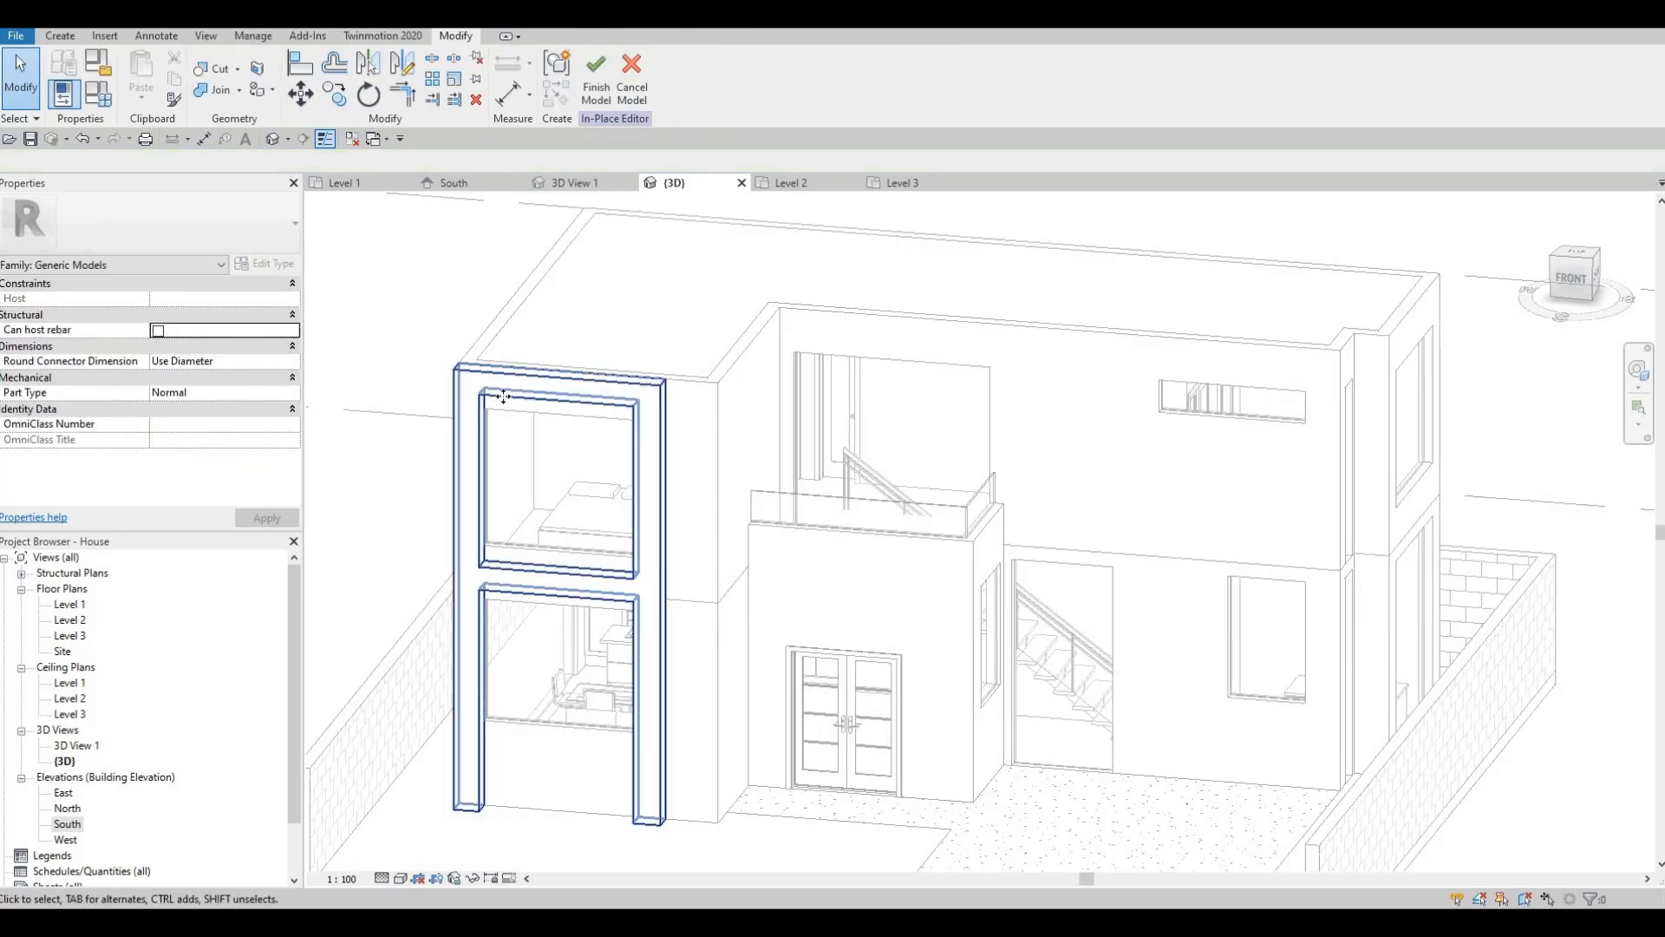
left_click(507, 406)
left_click(284, 409)
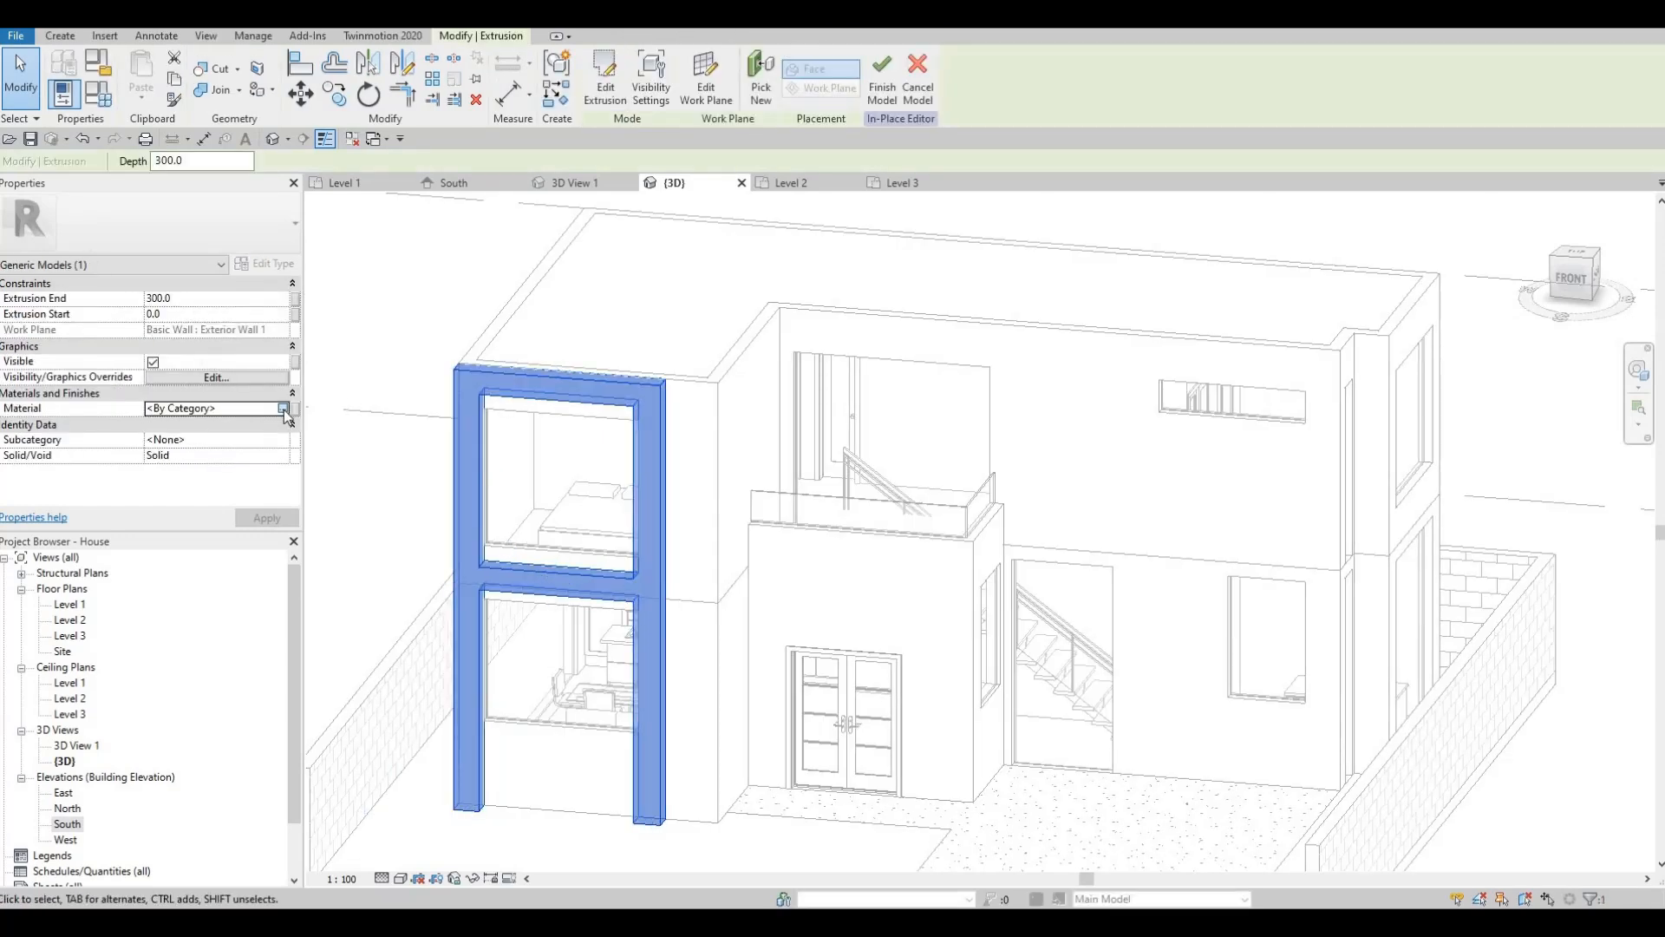
left_click(284, 409)
scroll(616, 299, "down", 3)
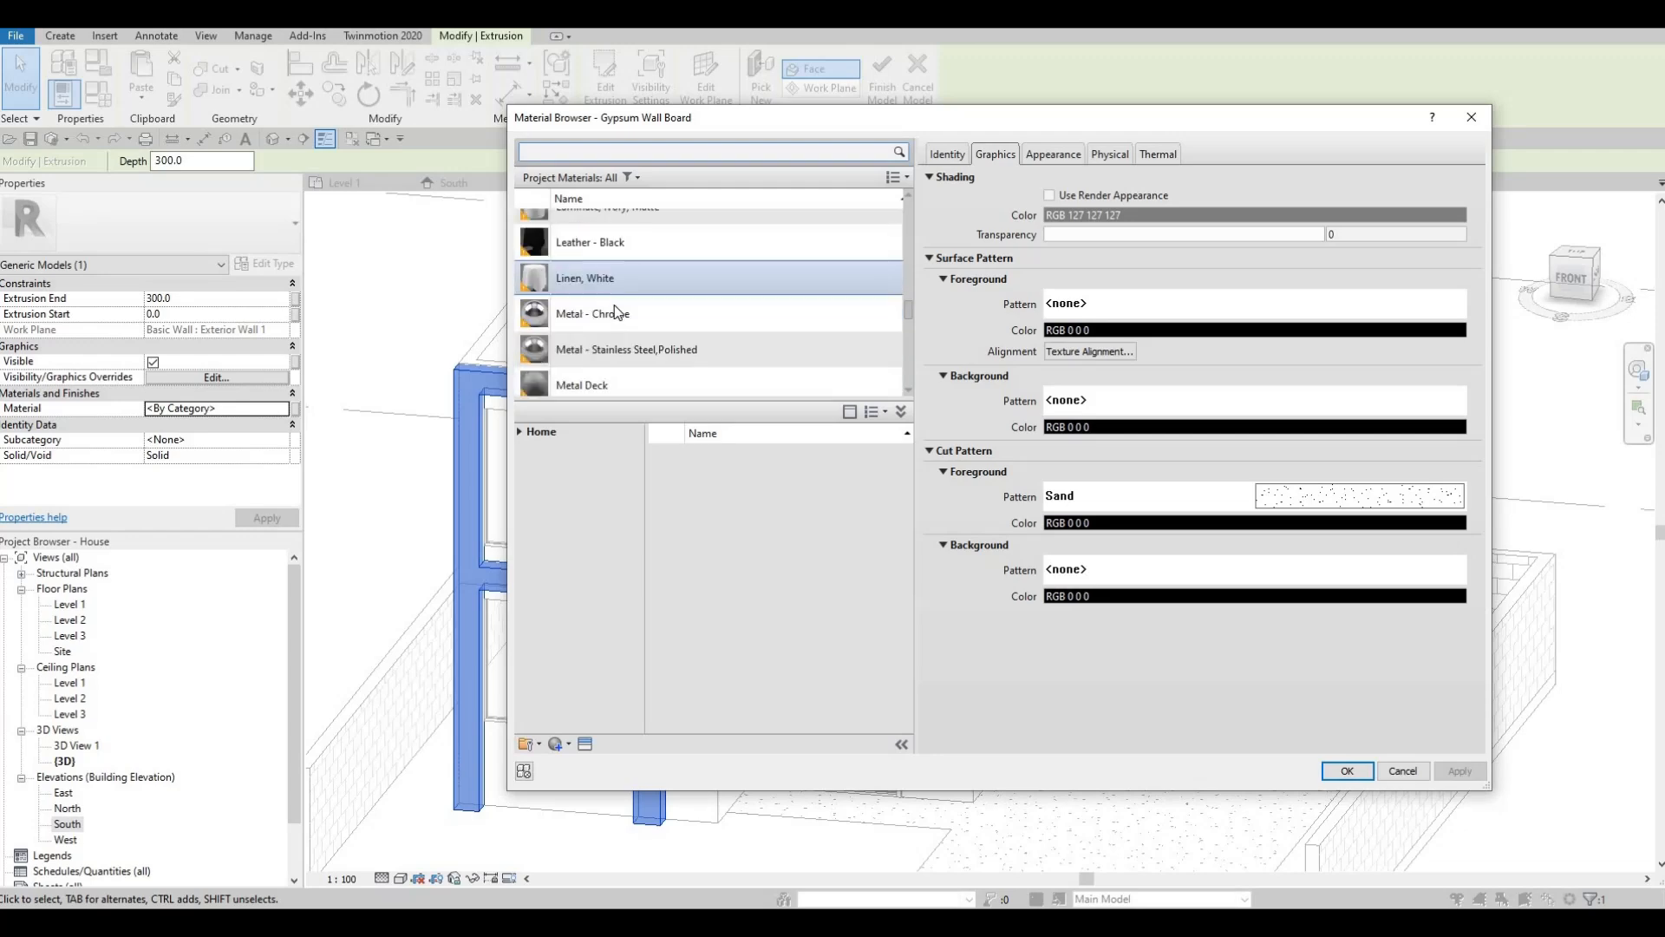
scroll(622, 299, "down", 1)
scroll(607, 312, "up", 1)
scroll(597, 334, "up", 2)
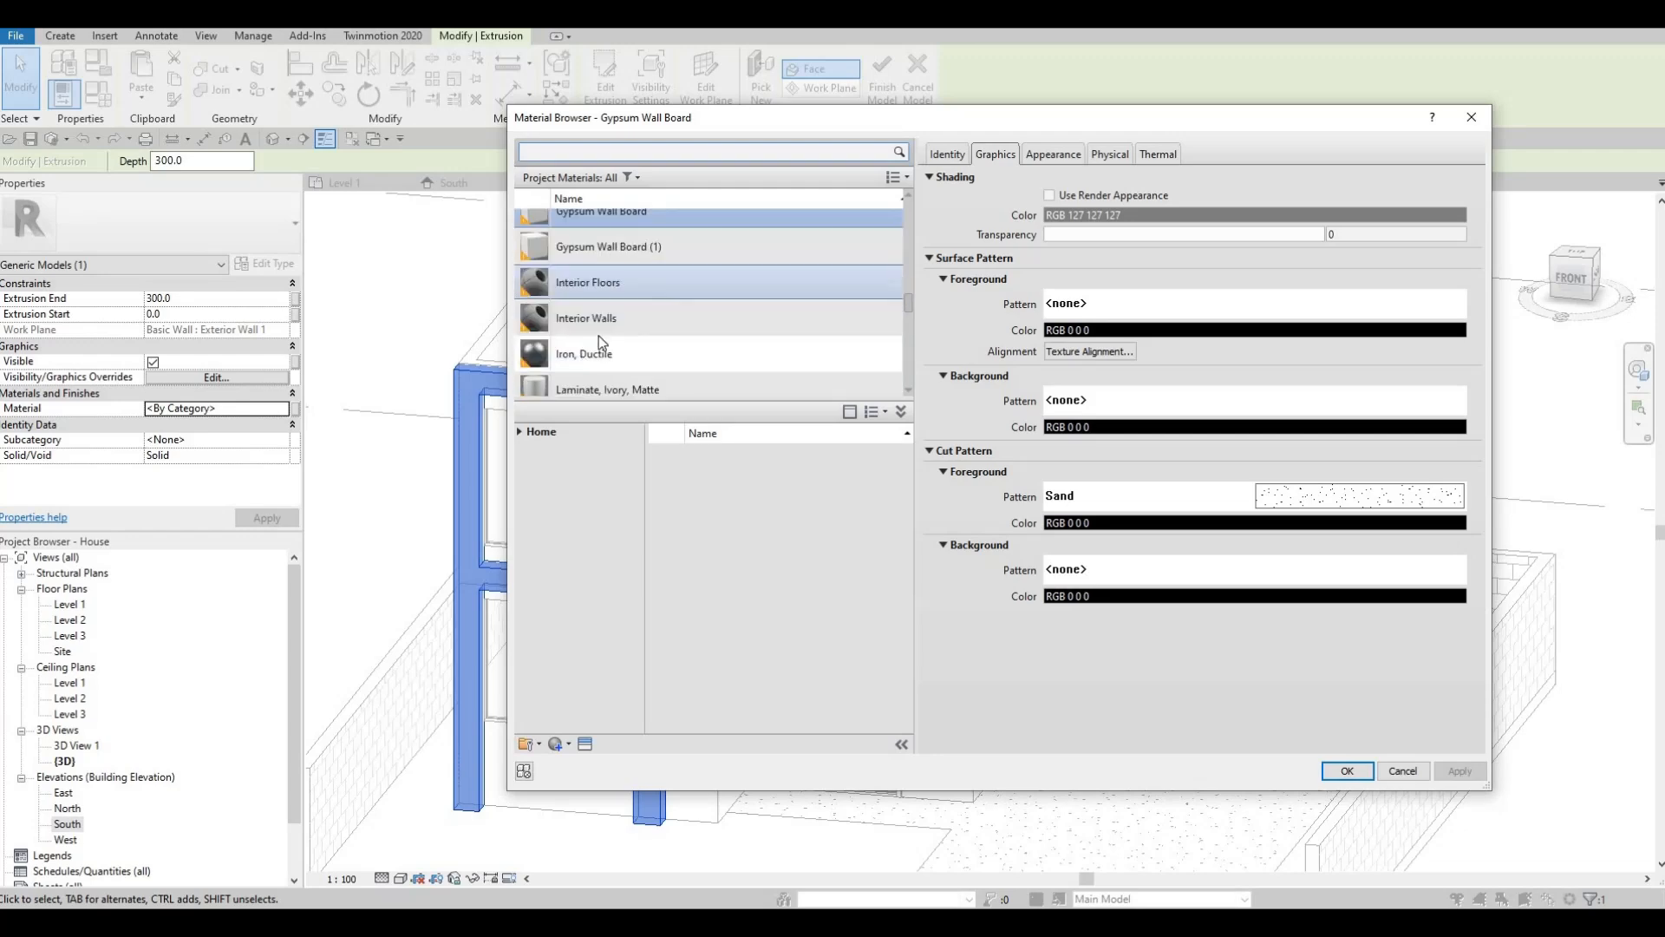
scroll(600, 335, "down", 1)
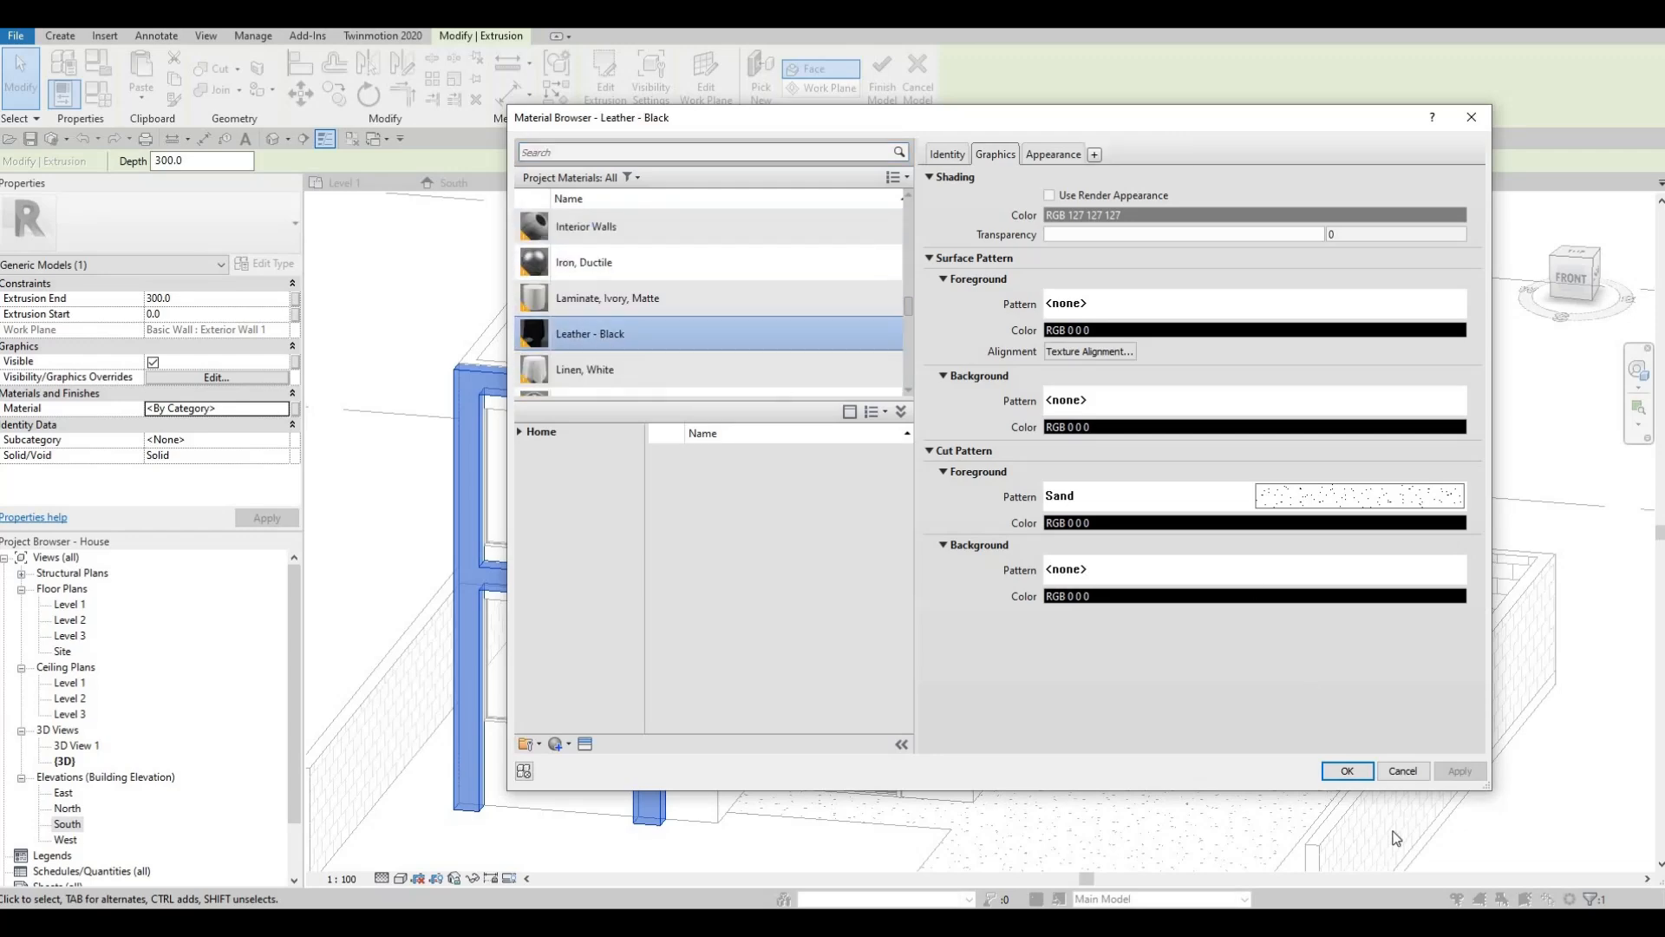
left_click(1347, 771)
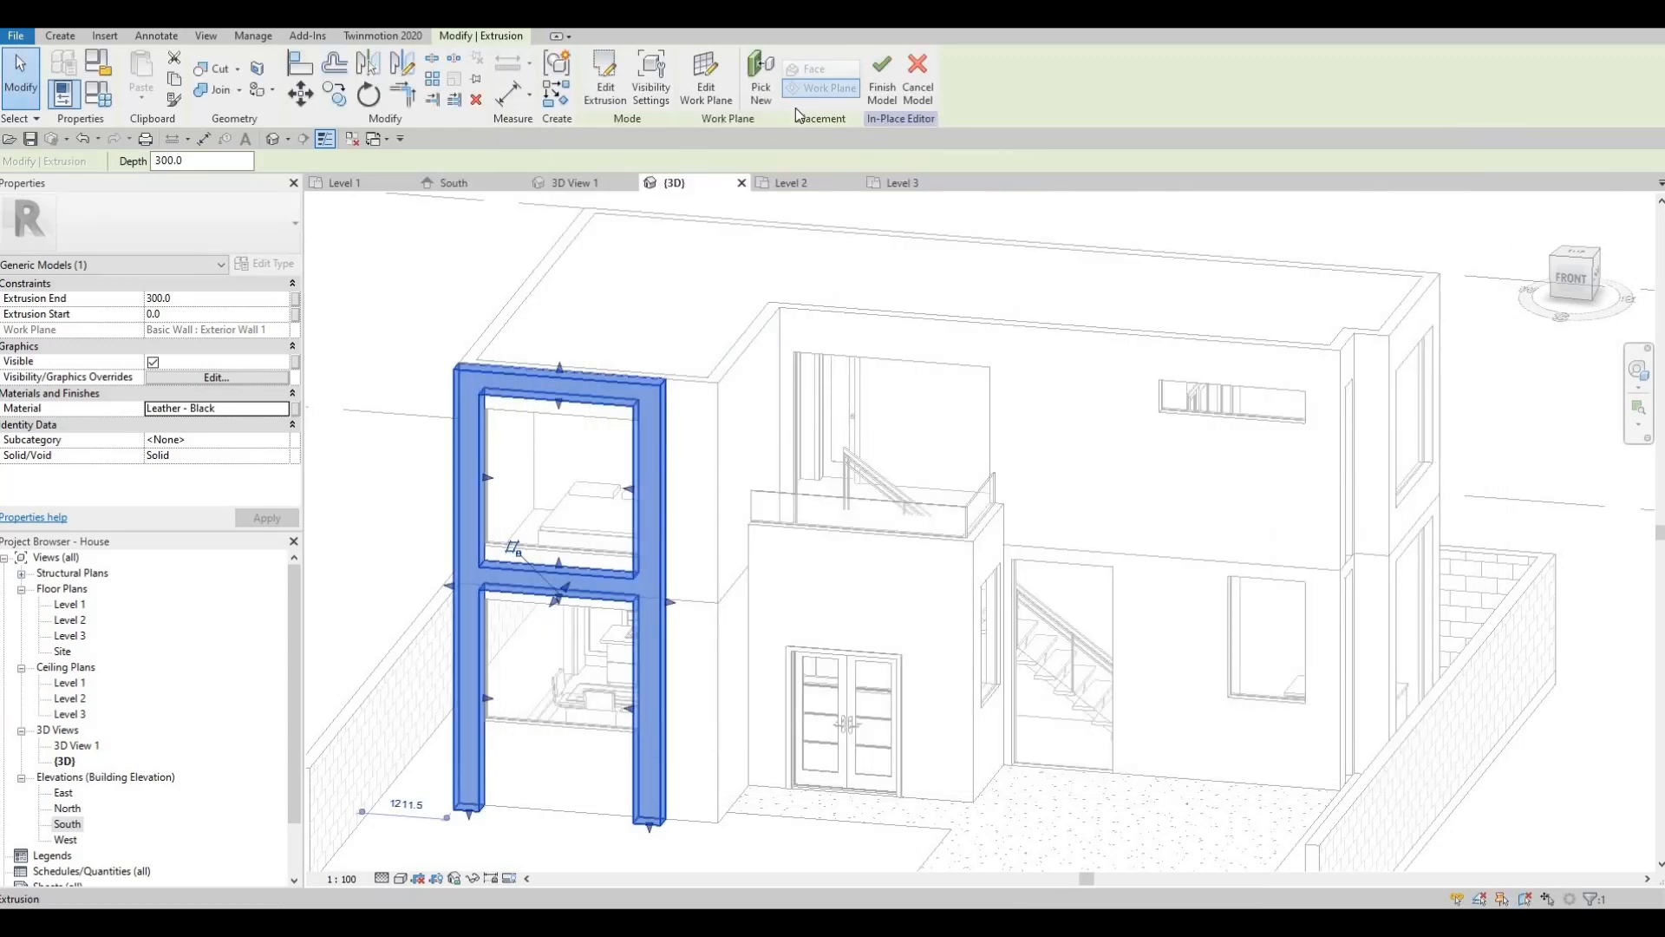
left_click(882, 83)
- From the South elevation, start a new in-place component in the Generic Models category with the proposed name
scroll(374, 508, "down", 4)
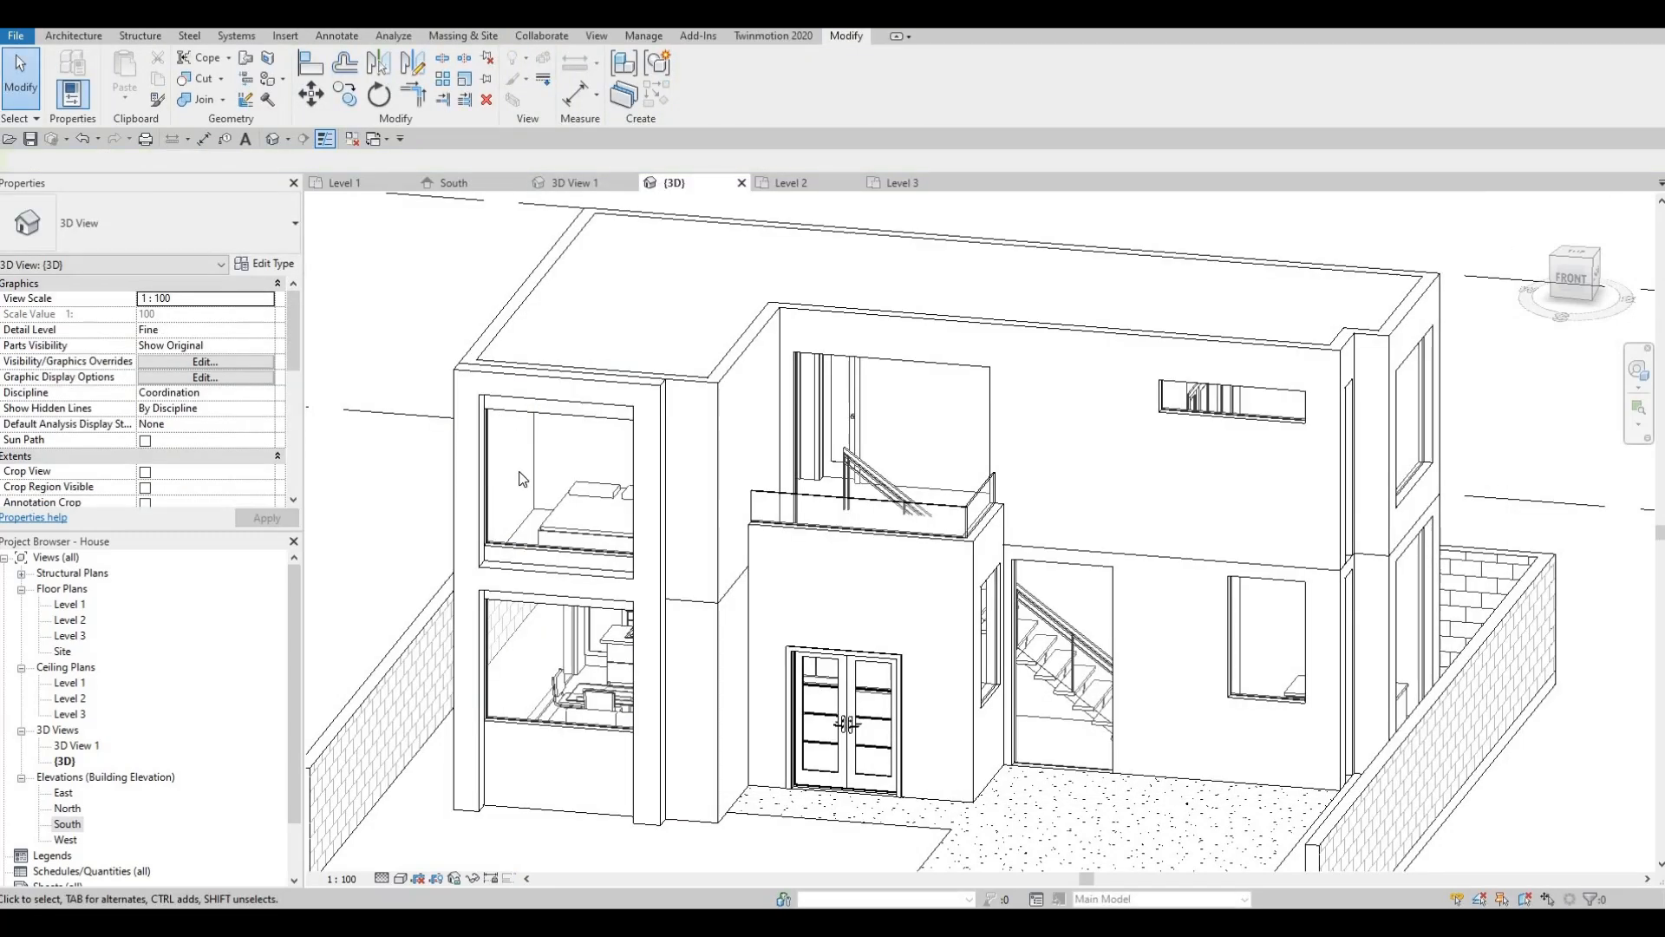
key("Escape")
middle_click_drag(375, 507, 450, 306, "shift")
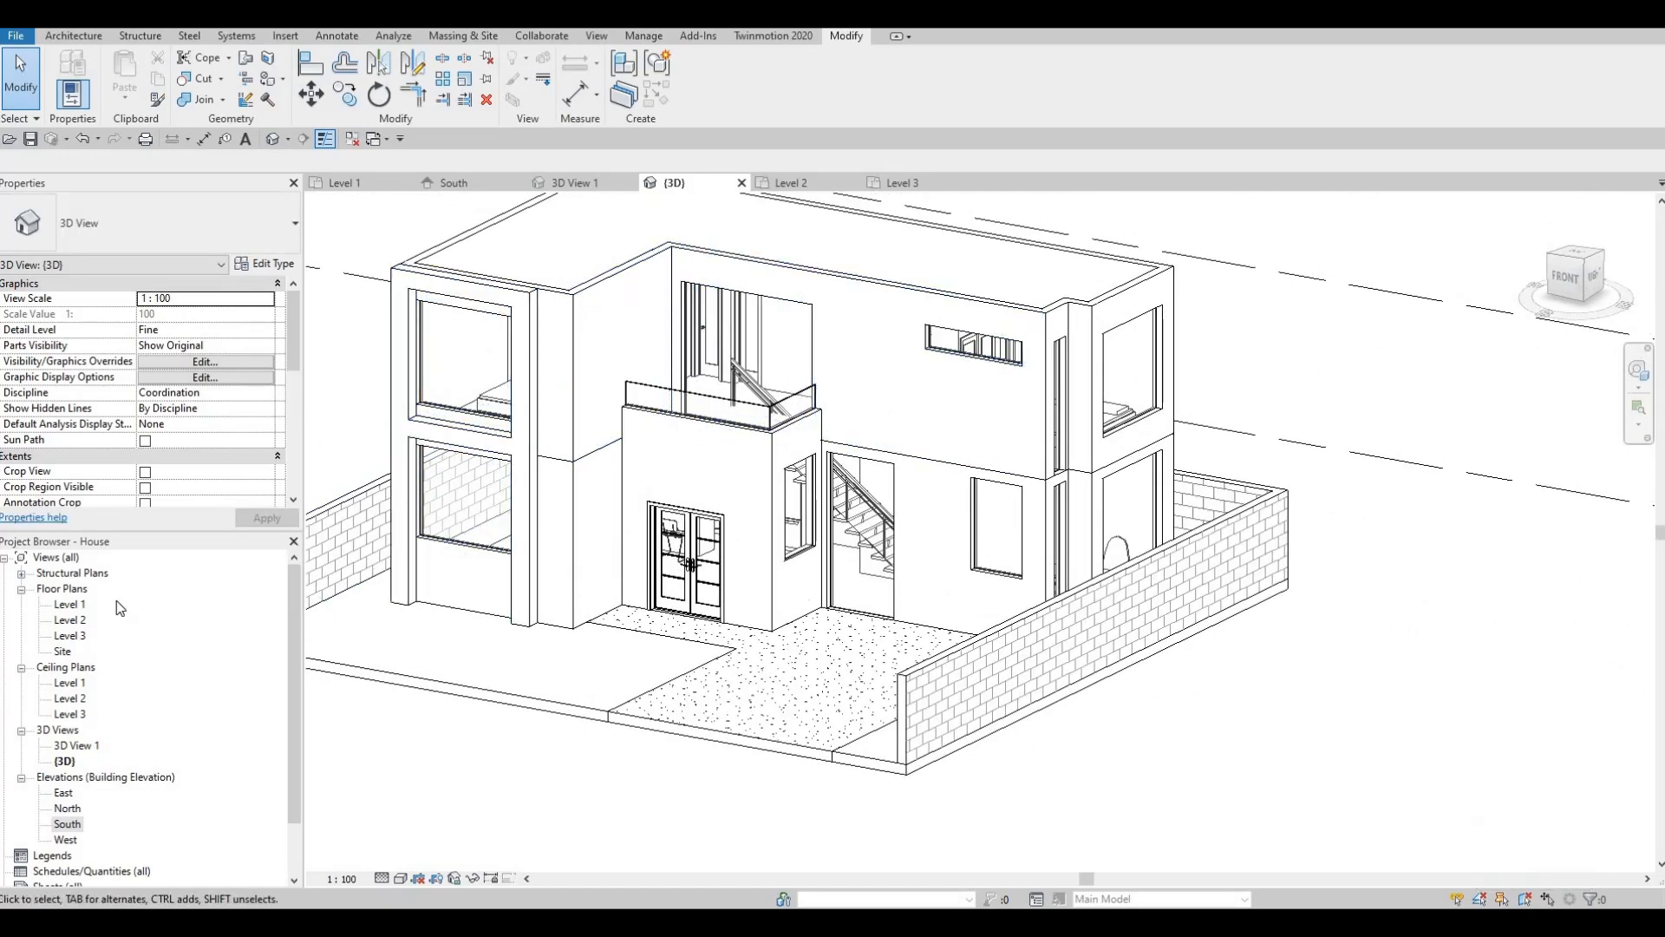
middle_click_drag(377, 555, 451, 520, "shift")
double_click(66, 823)
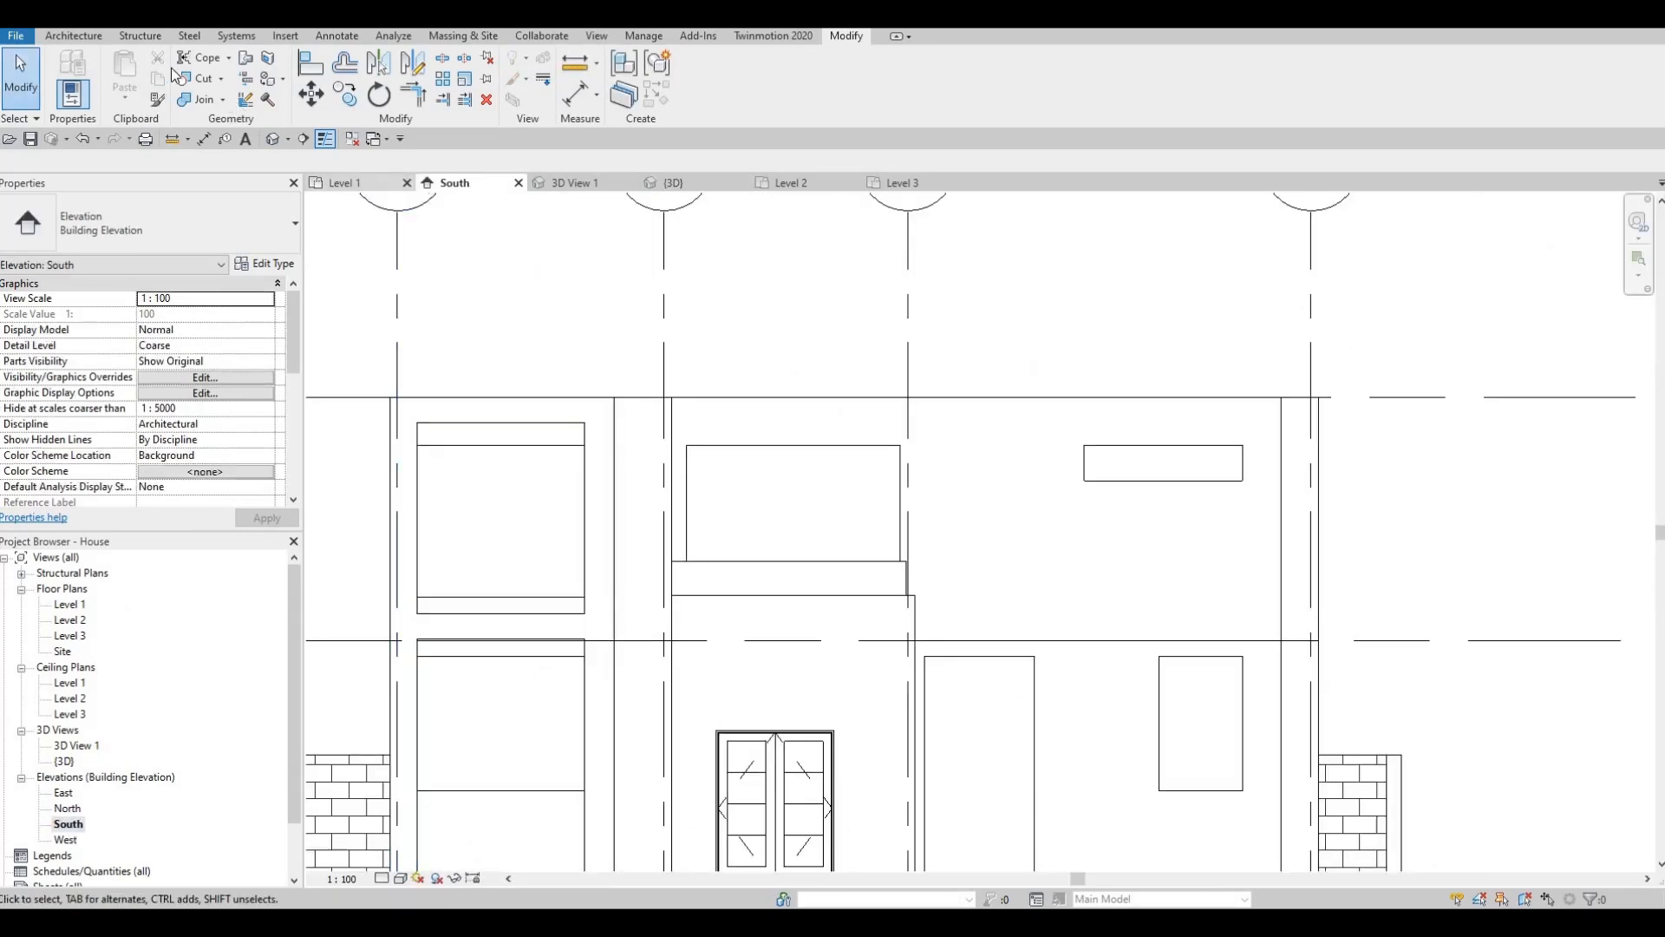
left_click(100, 35)
left_click(201, 88)
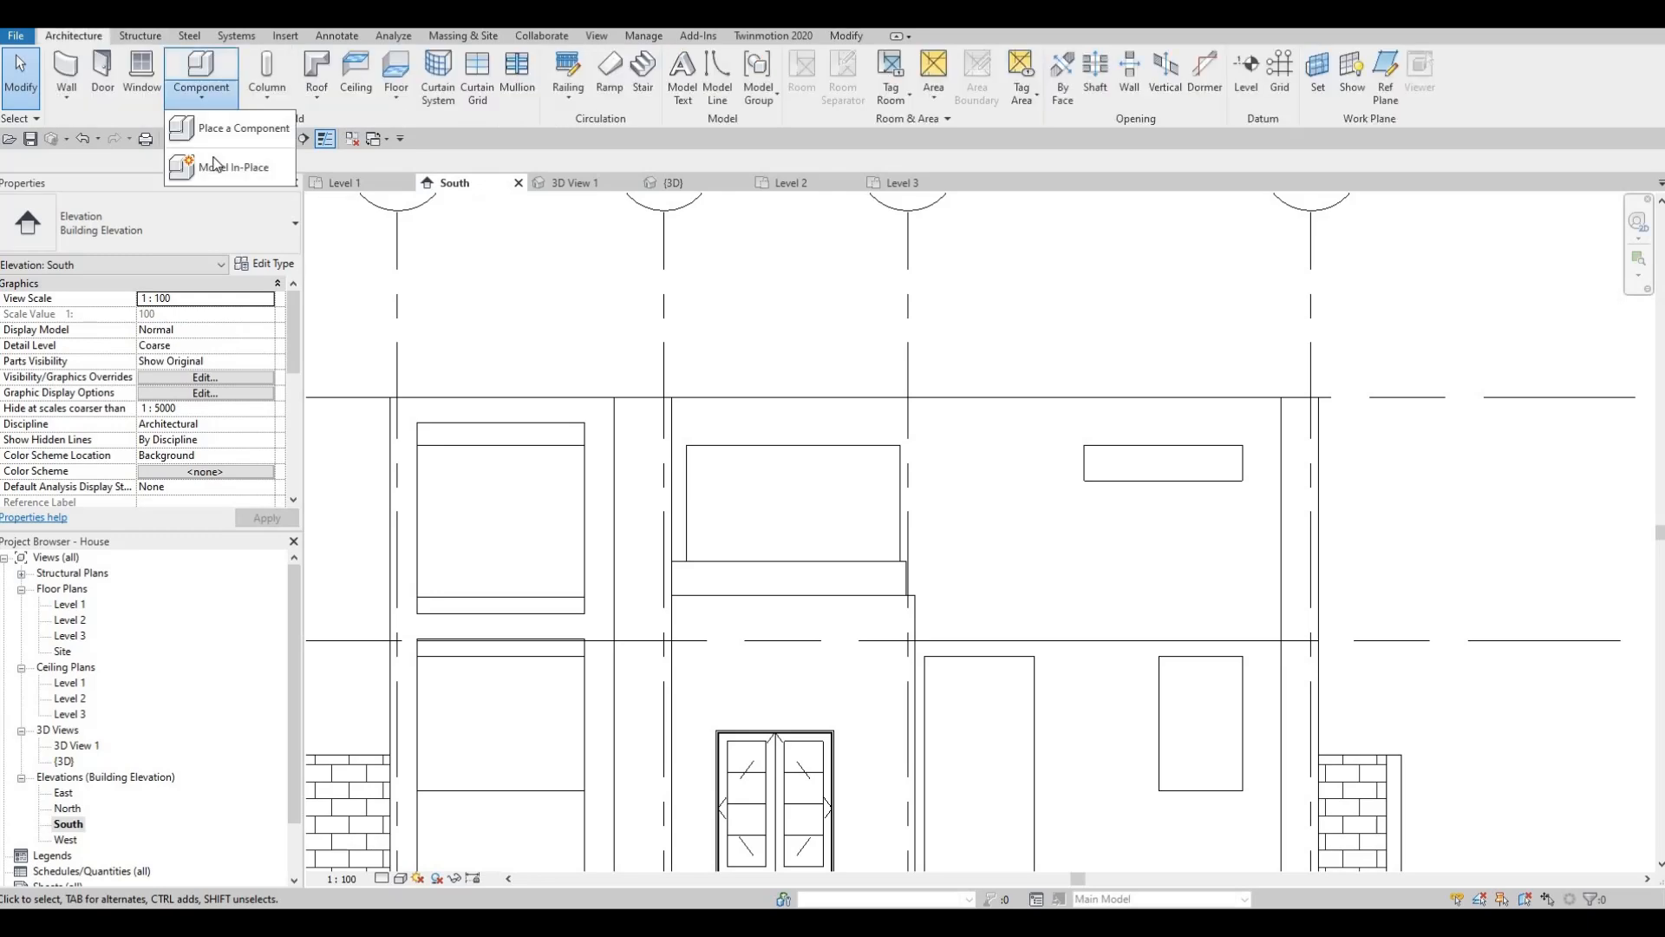
left_click(218, 166)
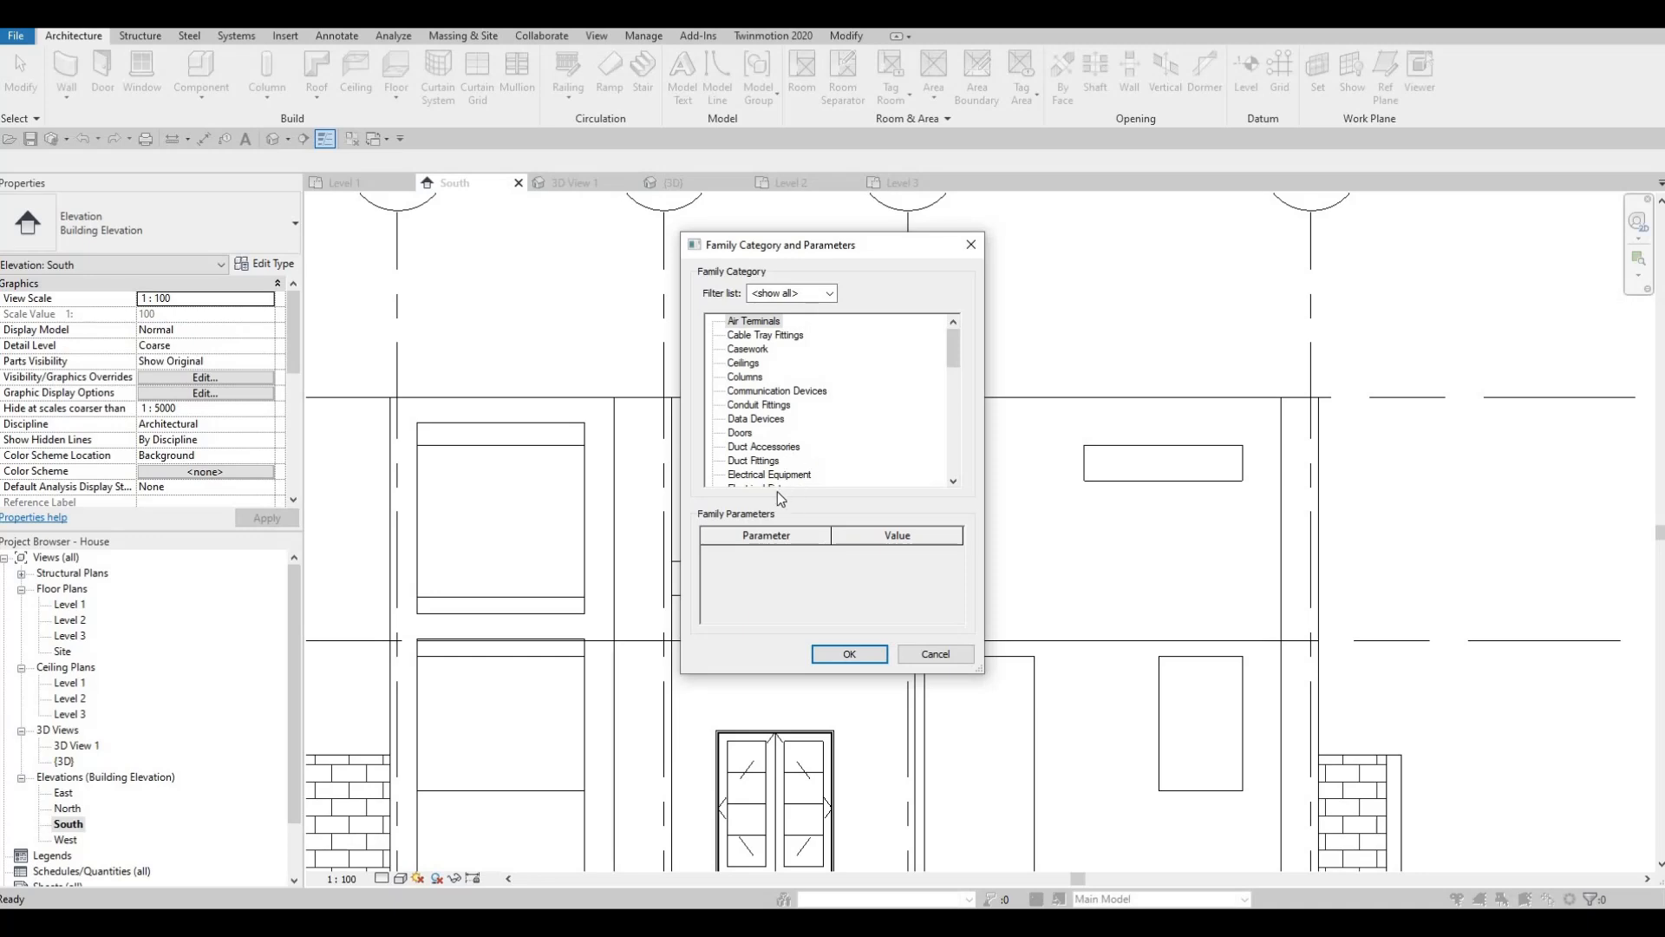
scroll(757, 438, "down", 3)
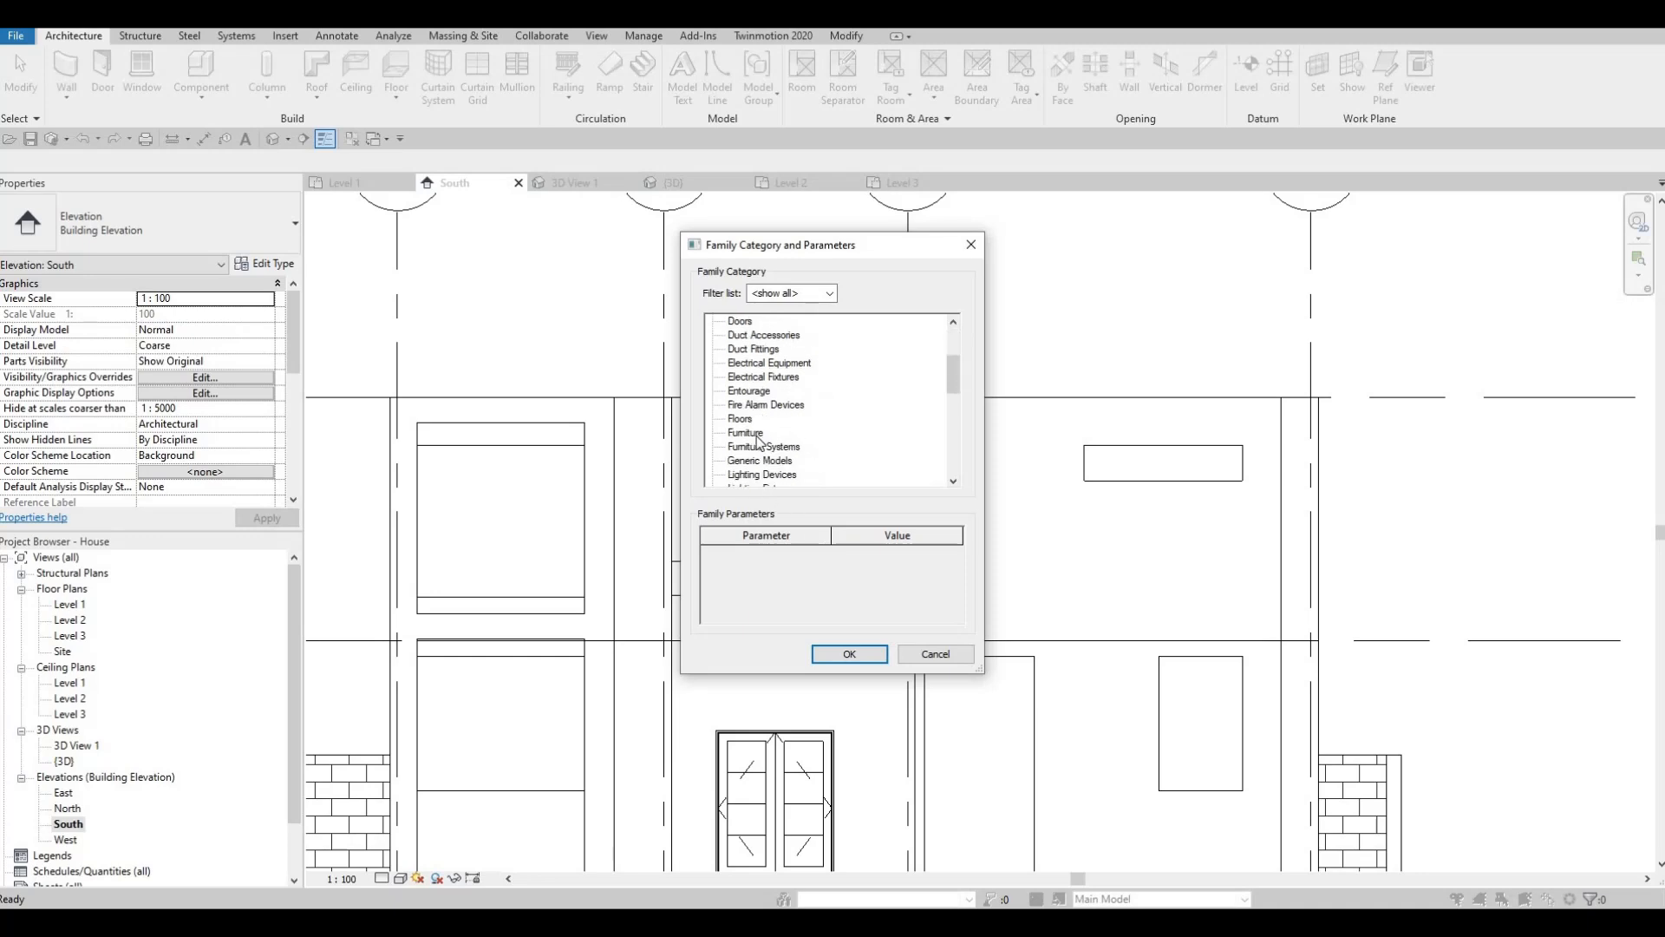
left_click(825, 652)
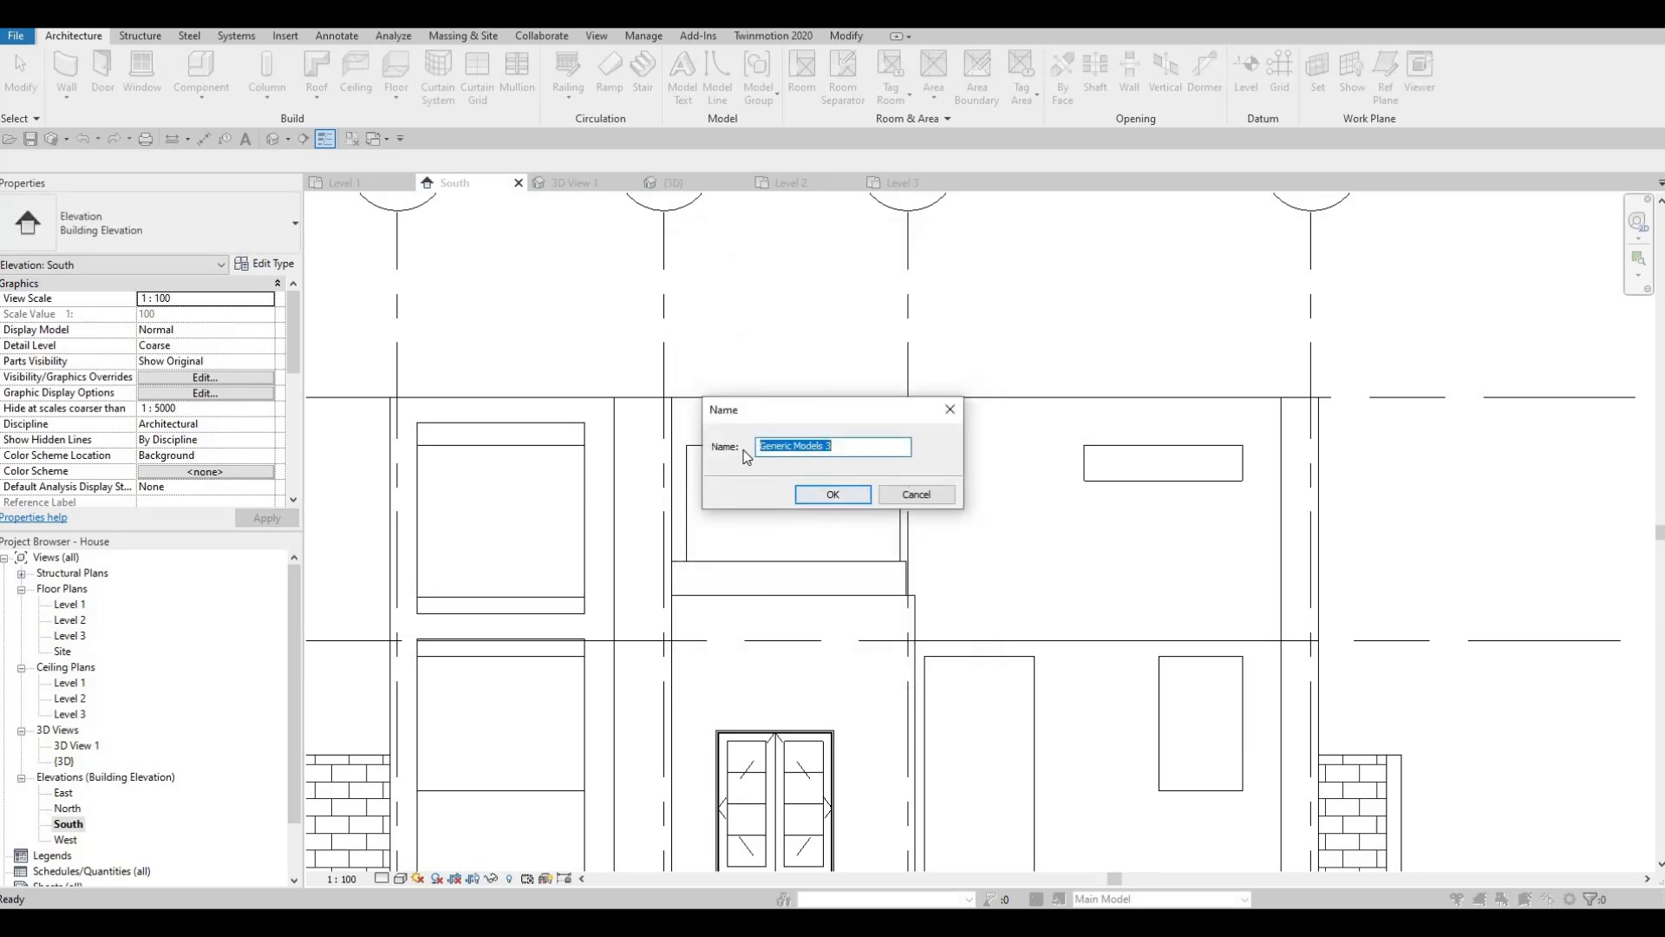
key("Return")
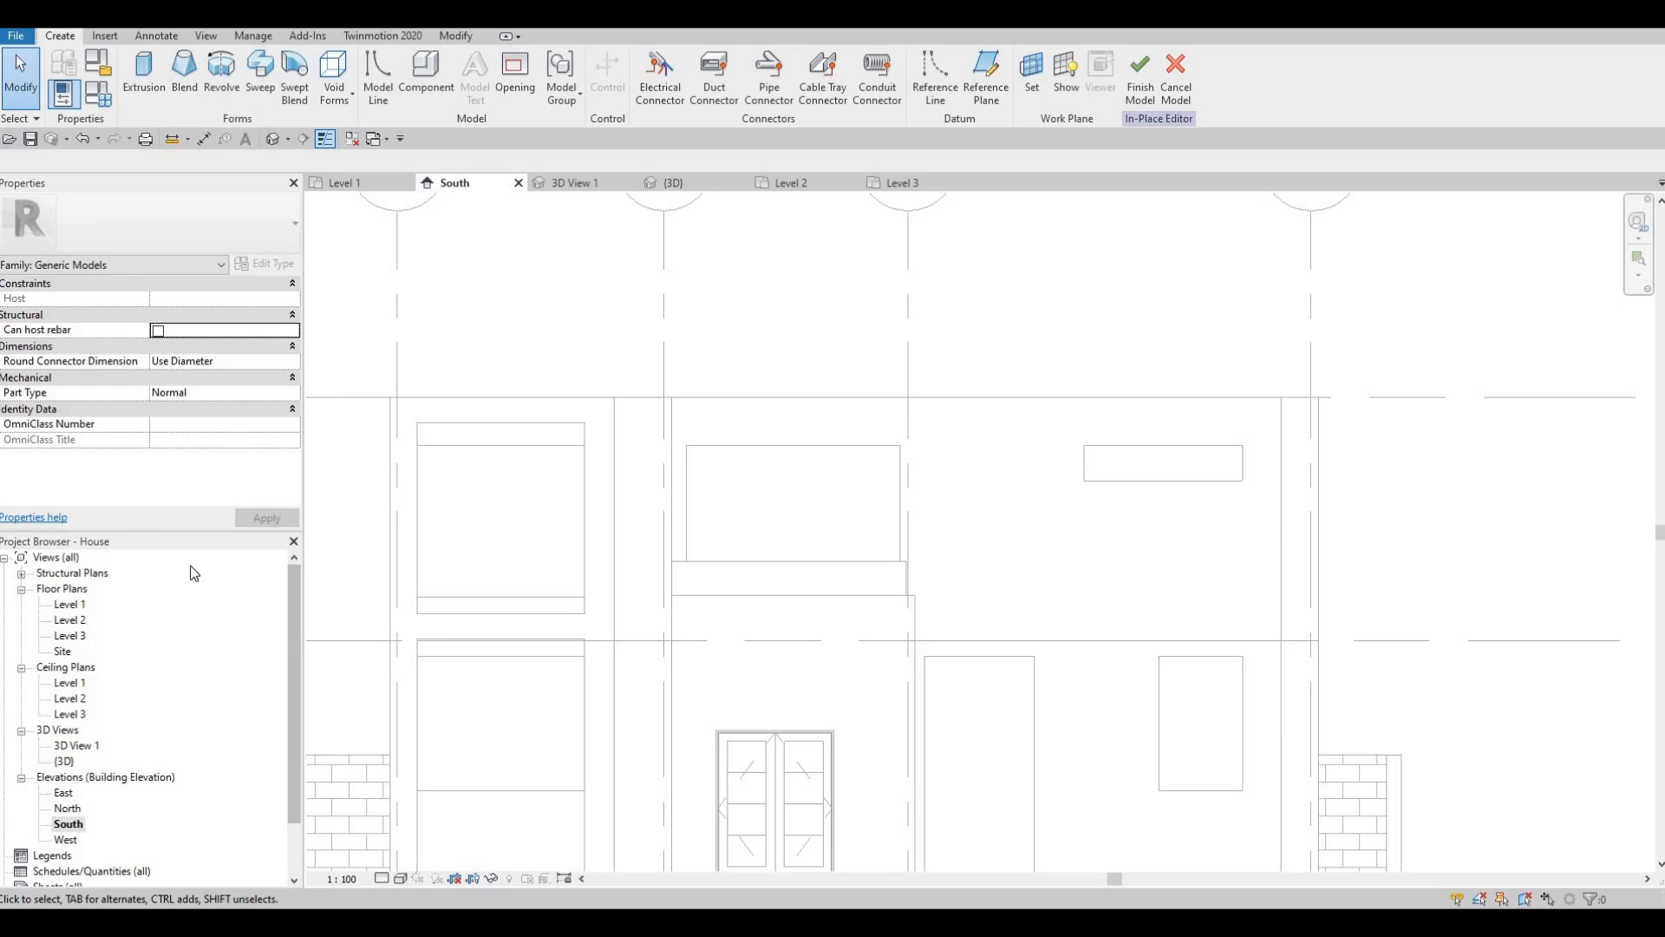
- Open the Level 2 floor plan at the balcony above the entrance
key("Escape")
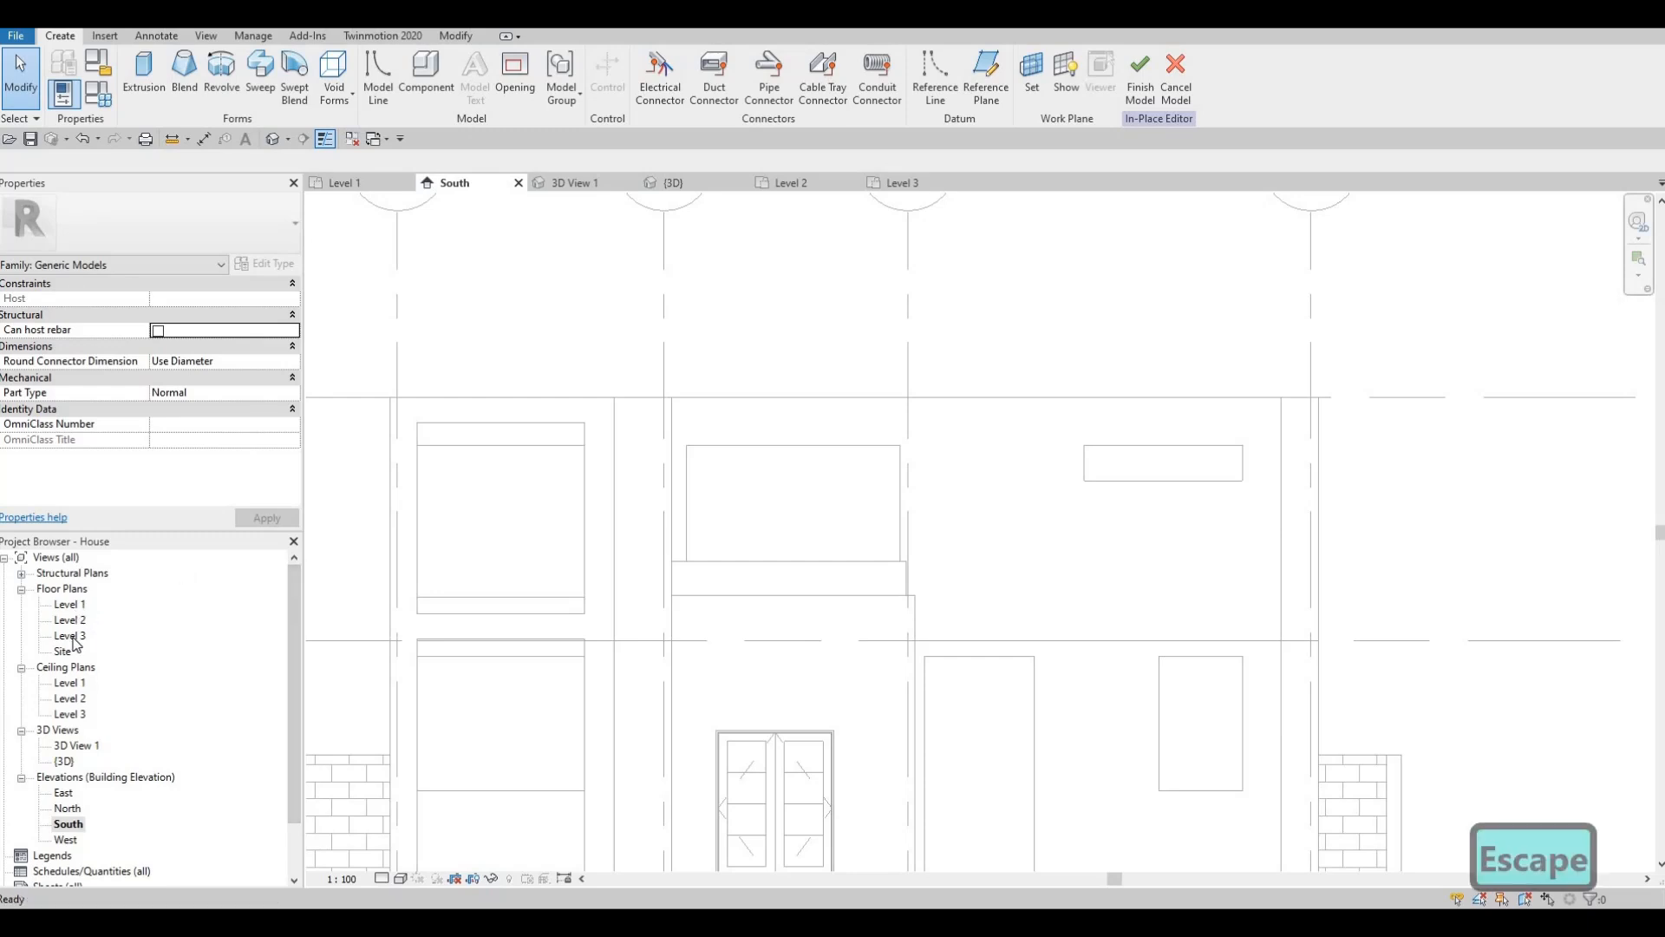
left_click(72, 638)
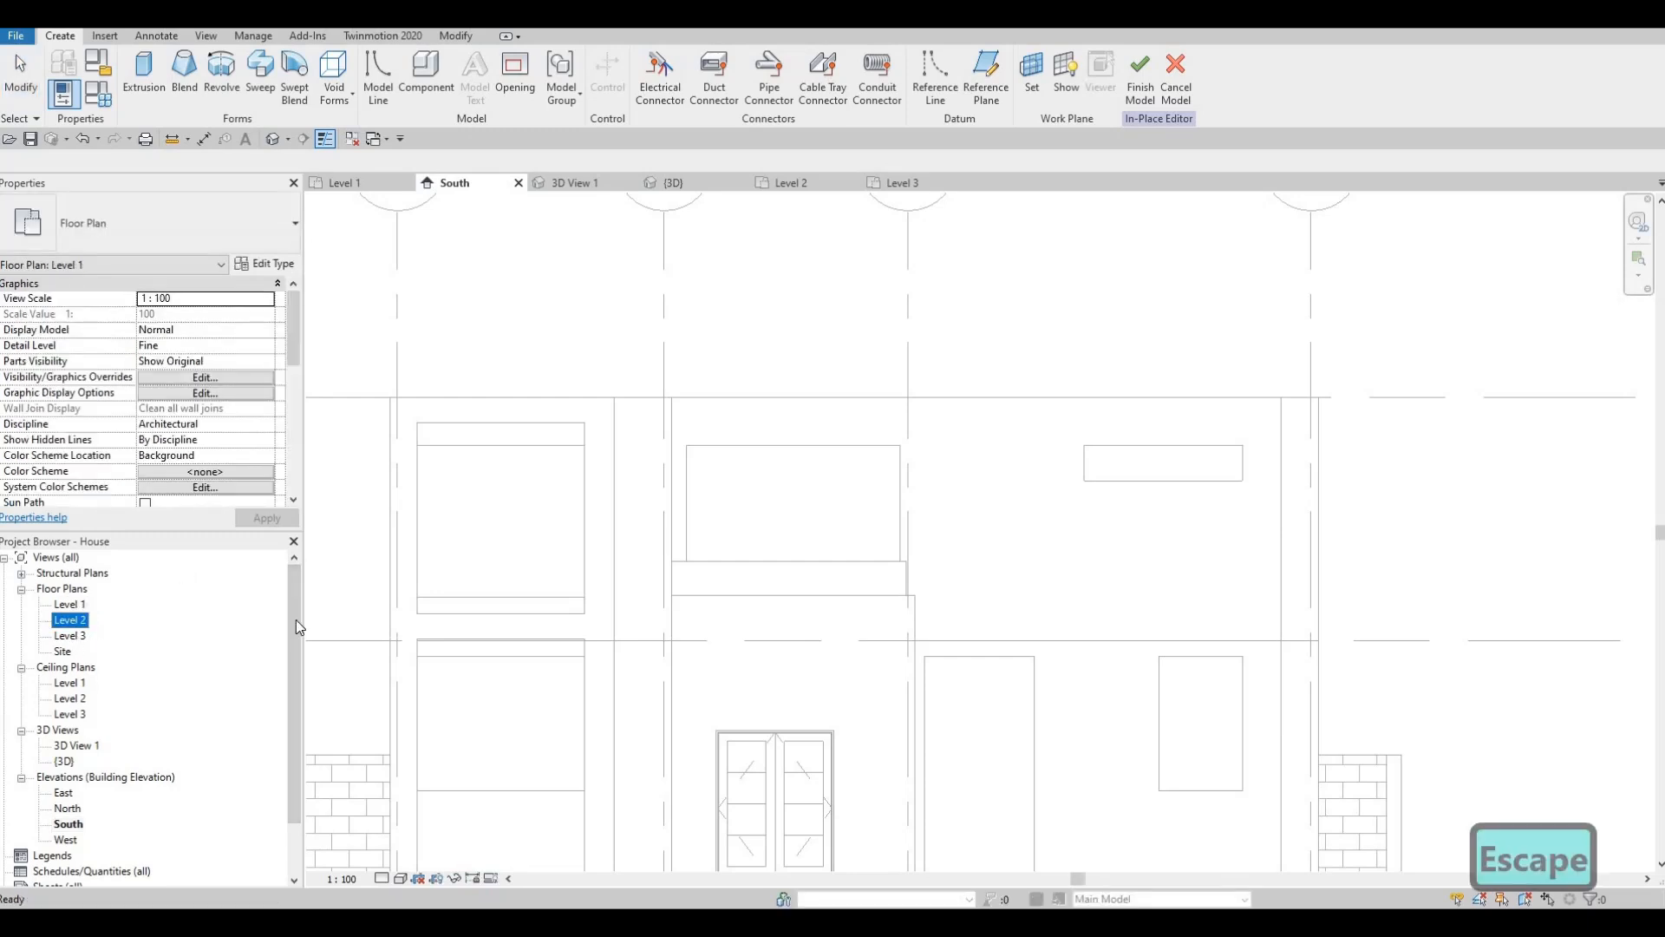
scroll(496, 562, "up", 5)
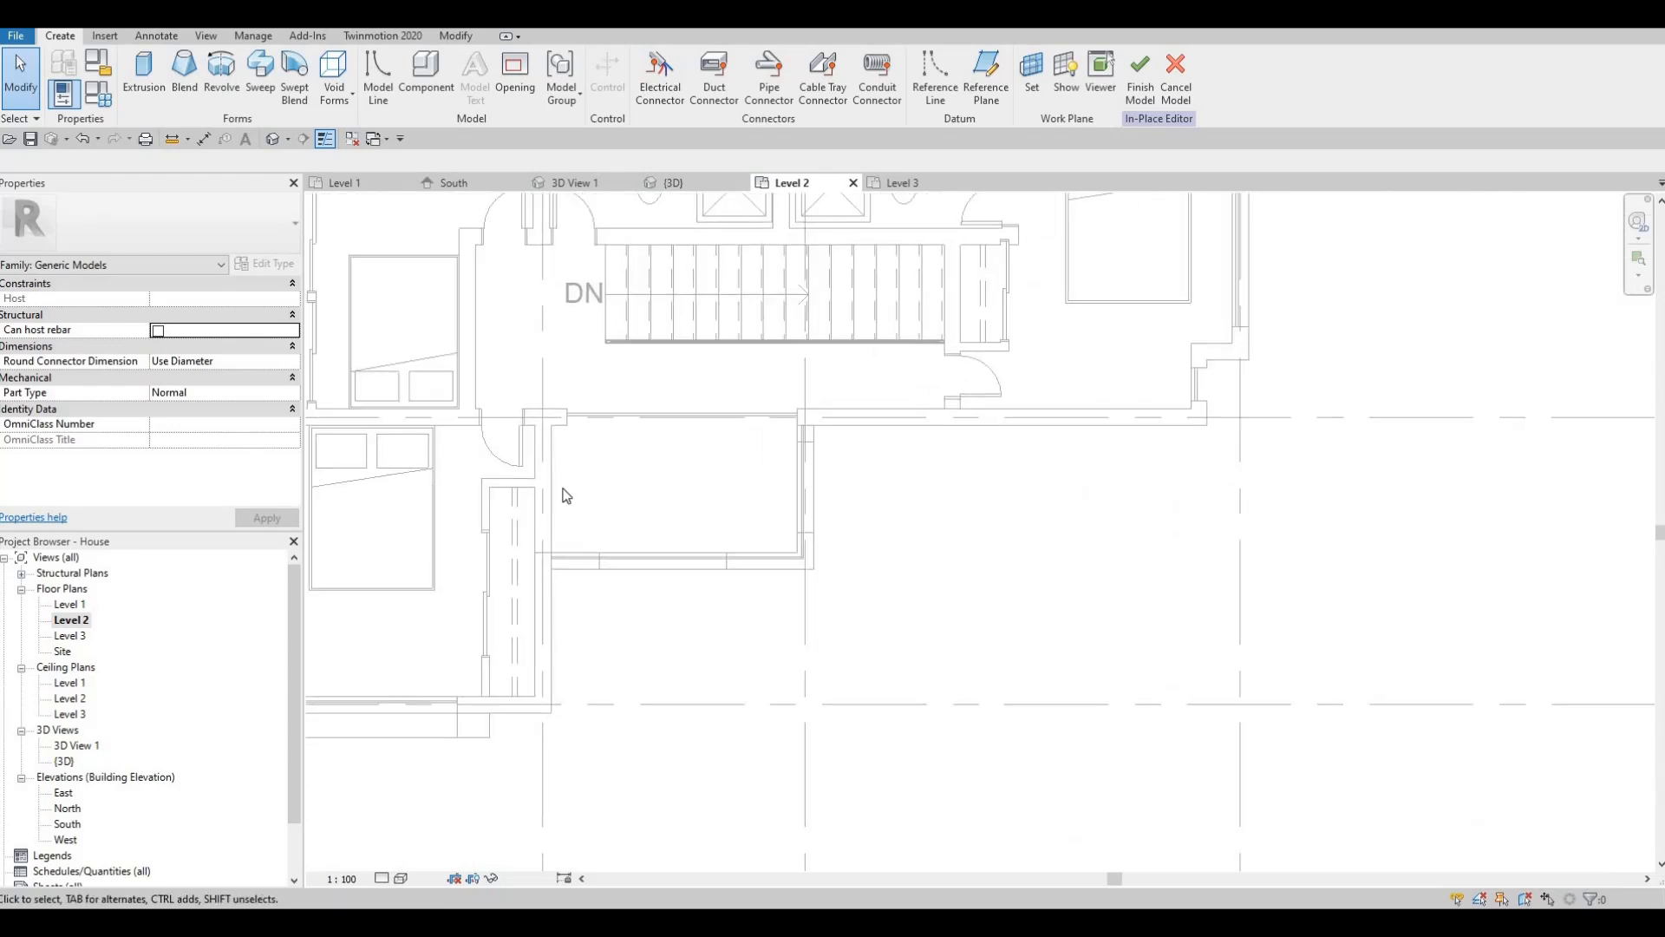
scroll(566, 494, "up", 2)
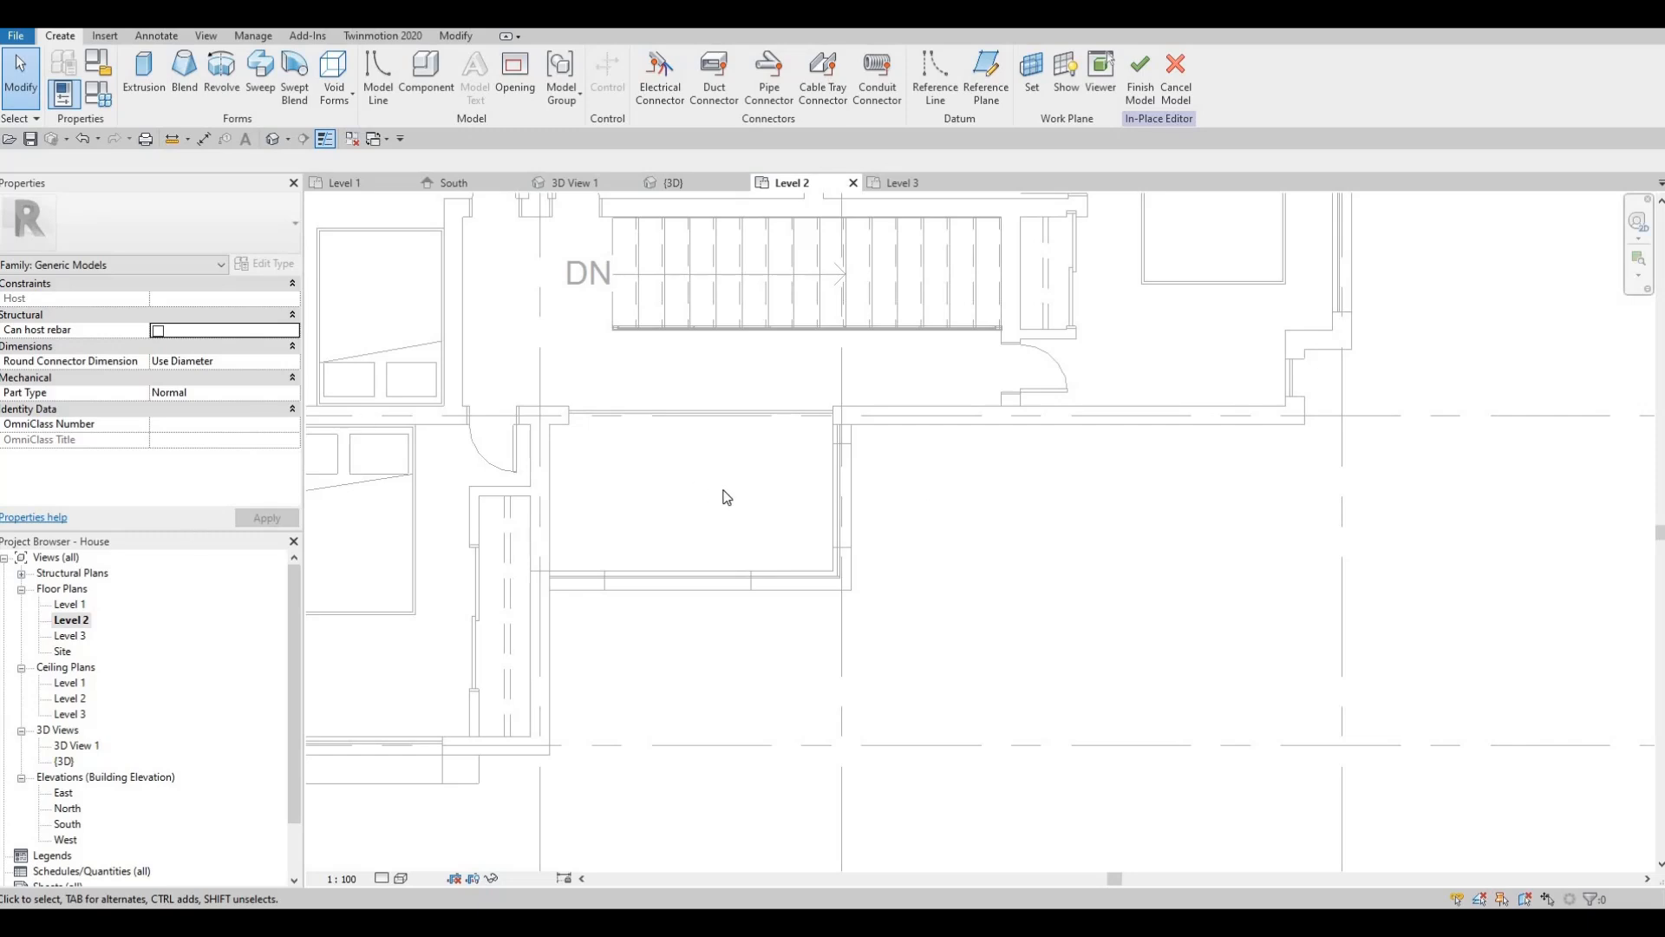
- Start an extrusion and pick the balcony's floor in the plan as its work plane
left_click(144, 73)
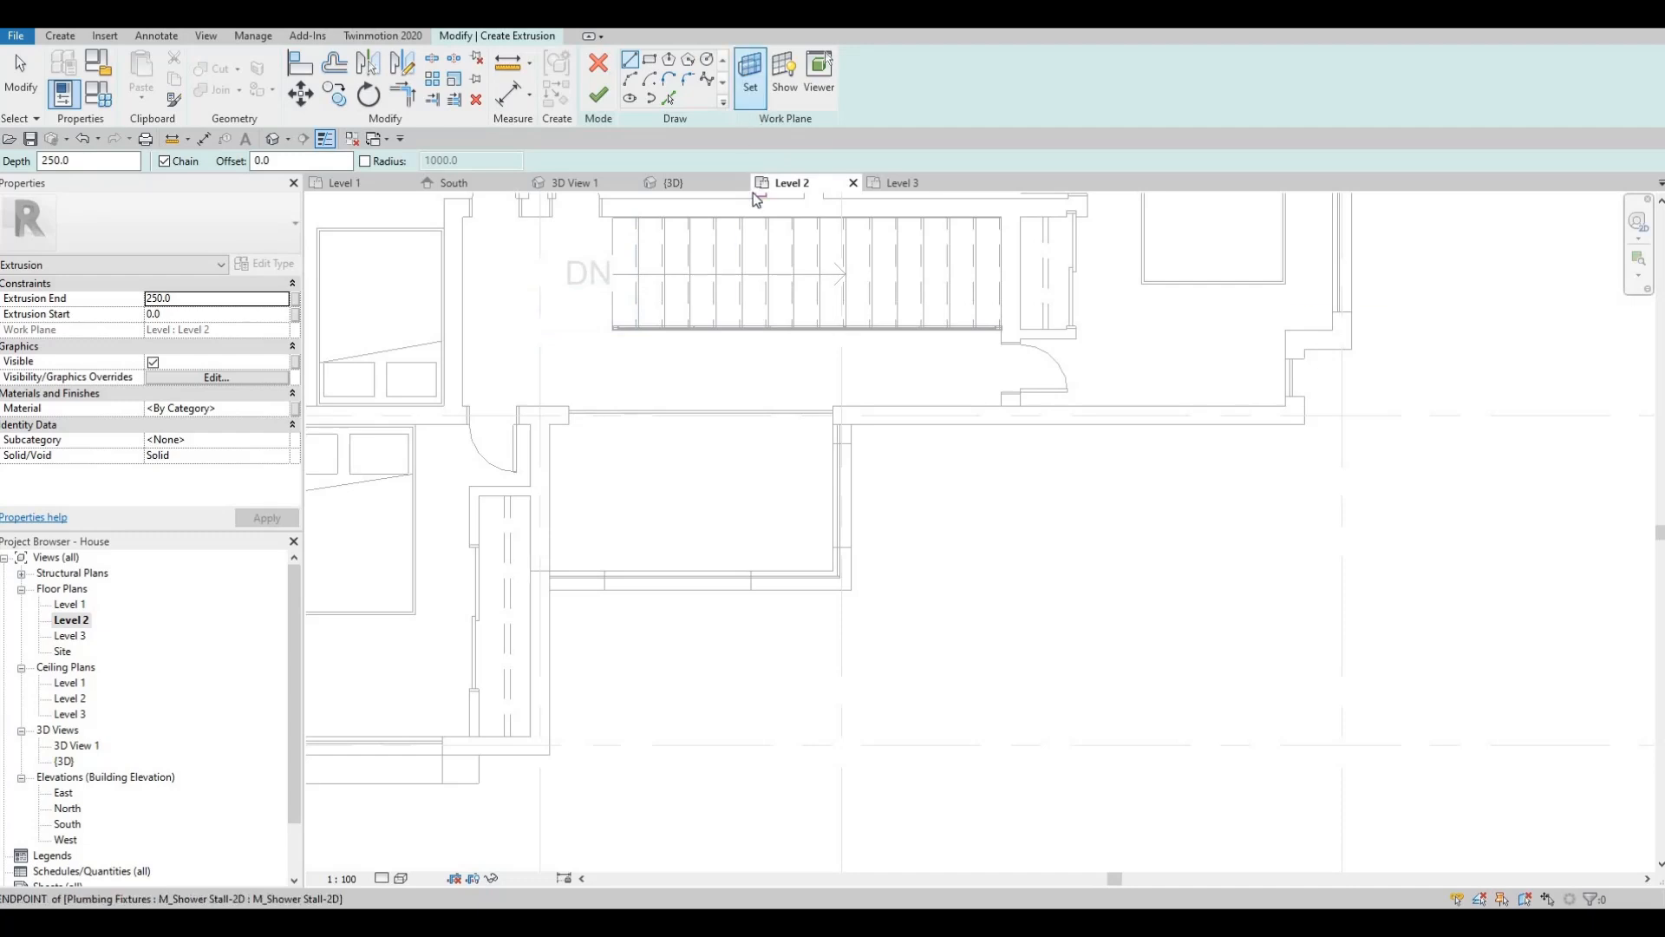
left_click(750, 67)
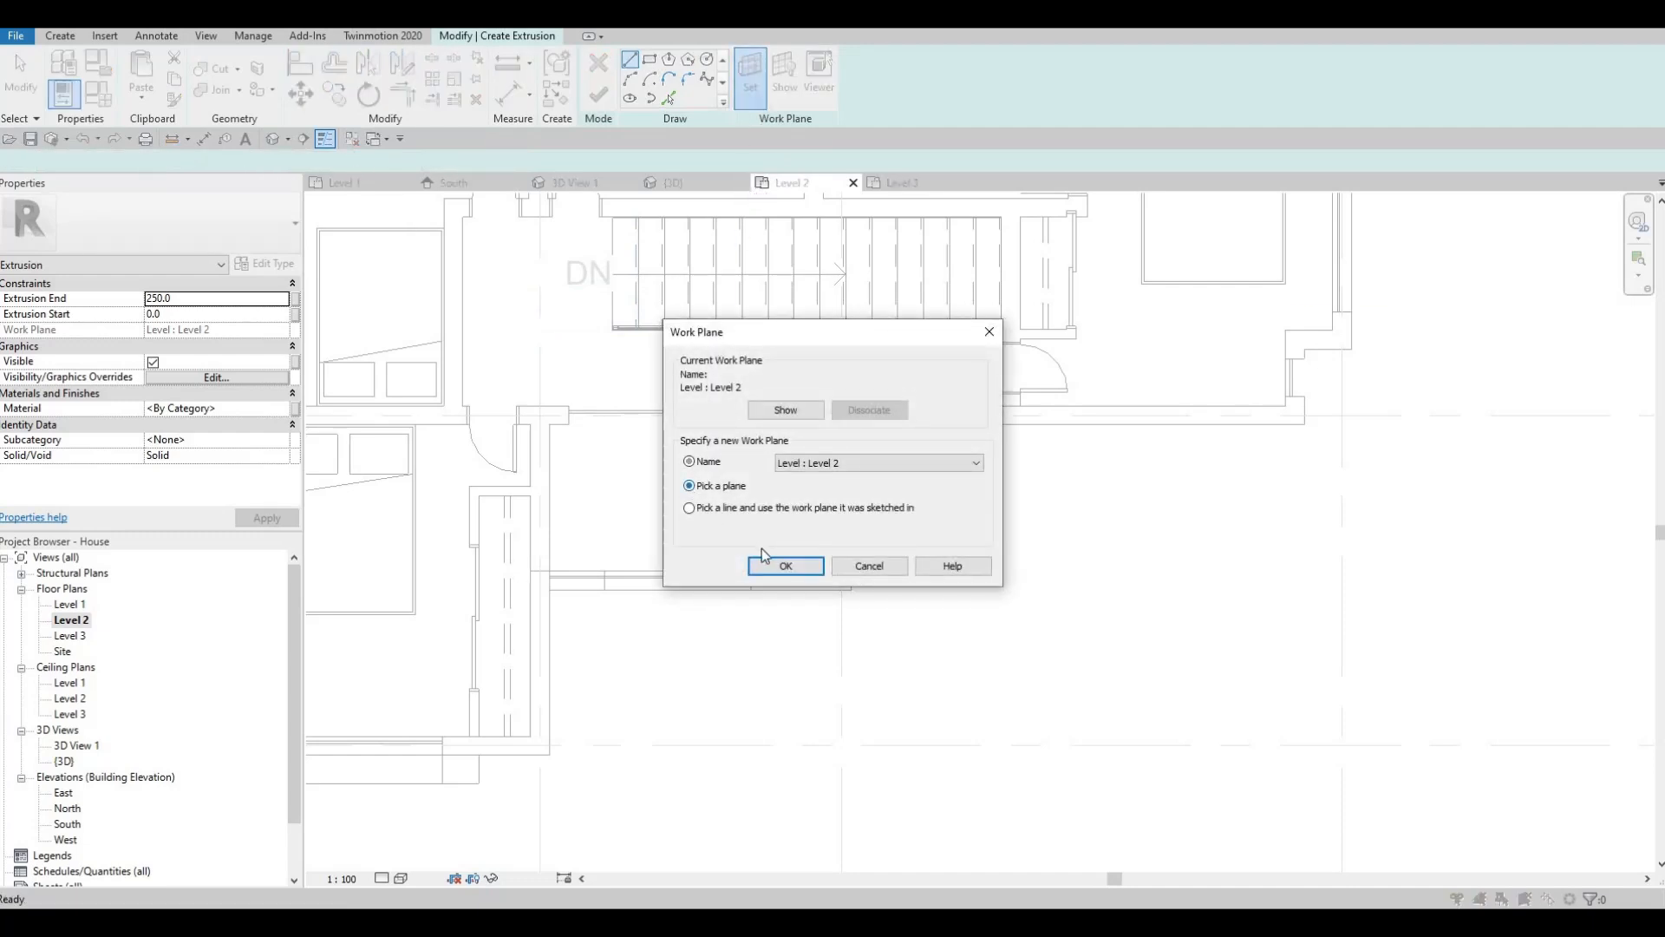
left_click(720, 486)
key("Return")
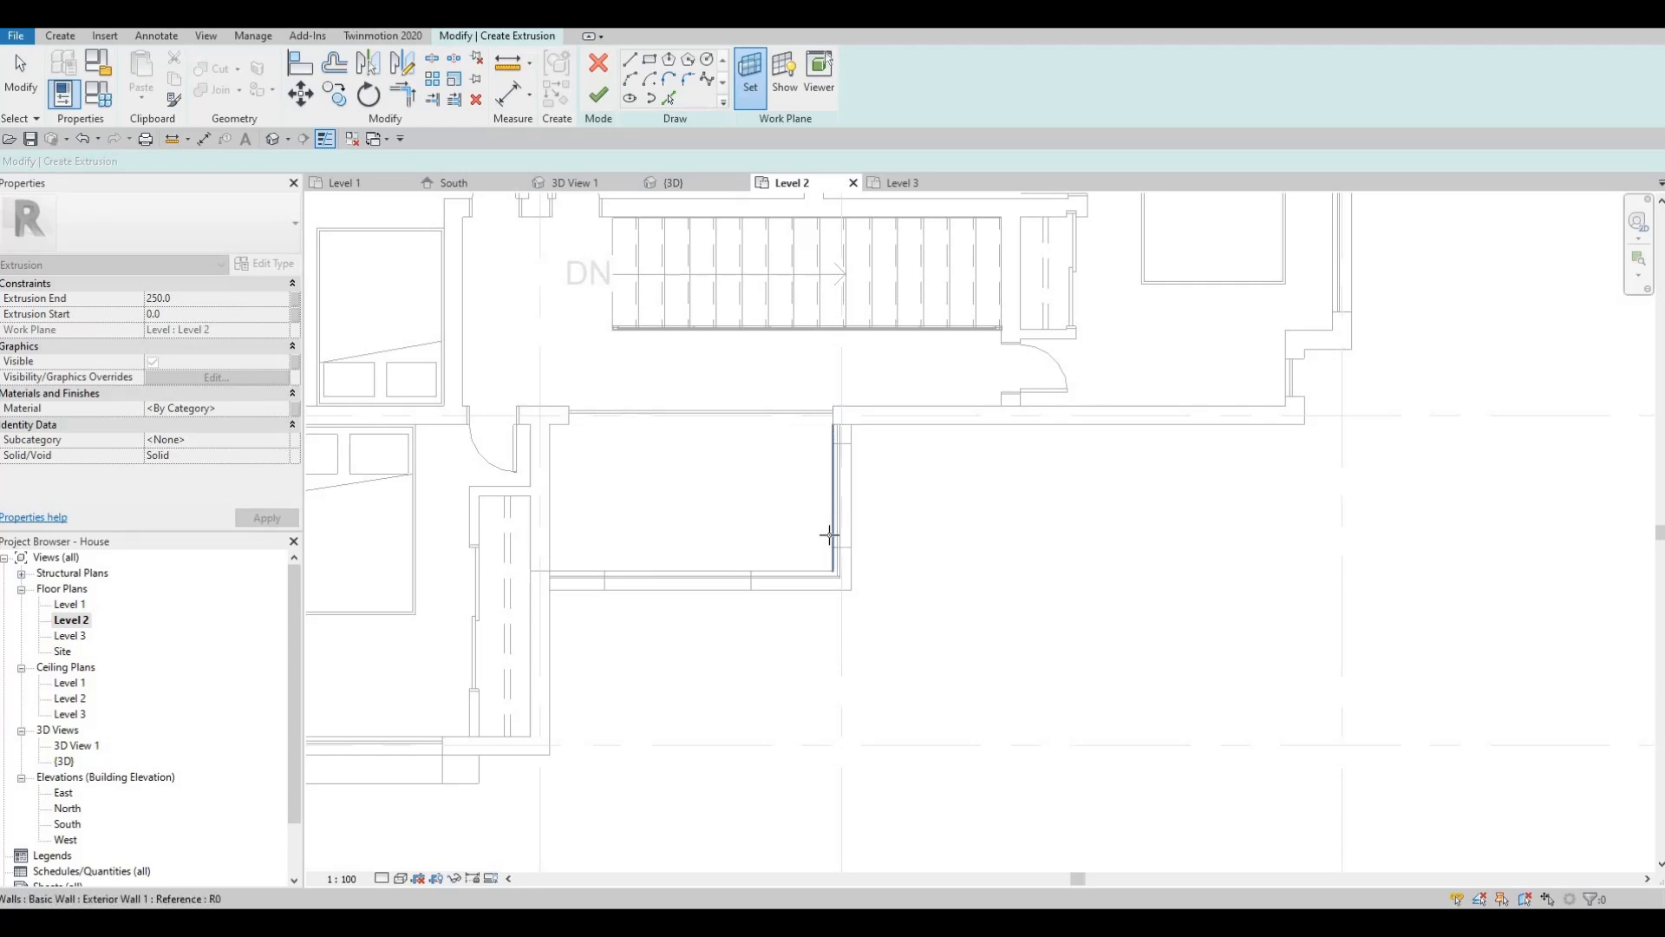
key("Tab")
key("Tab")
key("Tab")
key("Tab")
key("Tab")
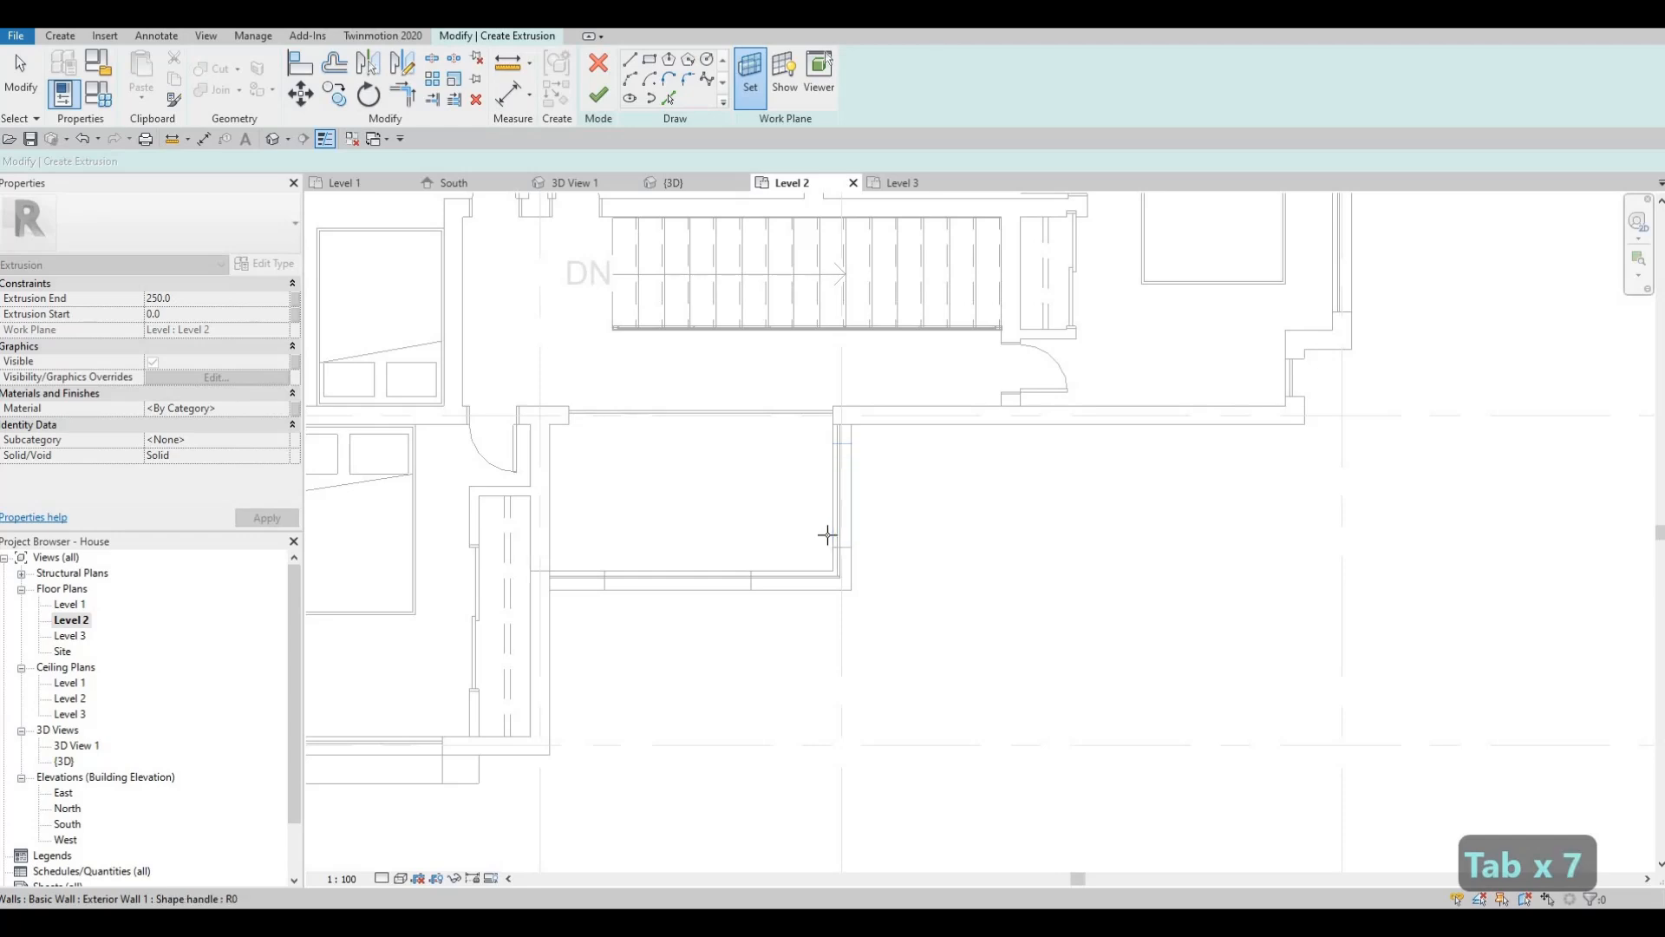
key("Tab")
left_click(601, 487)
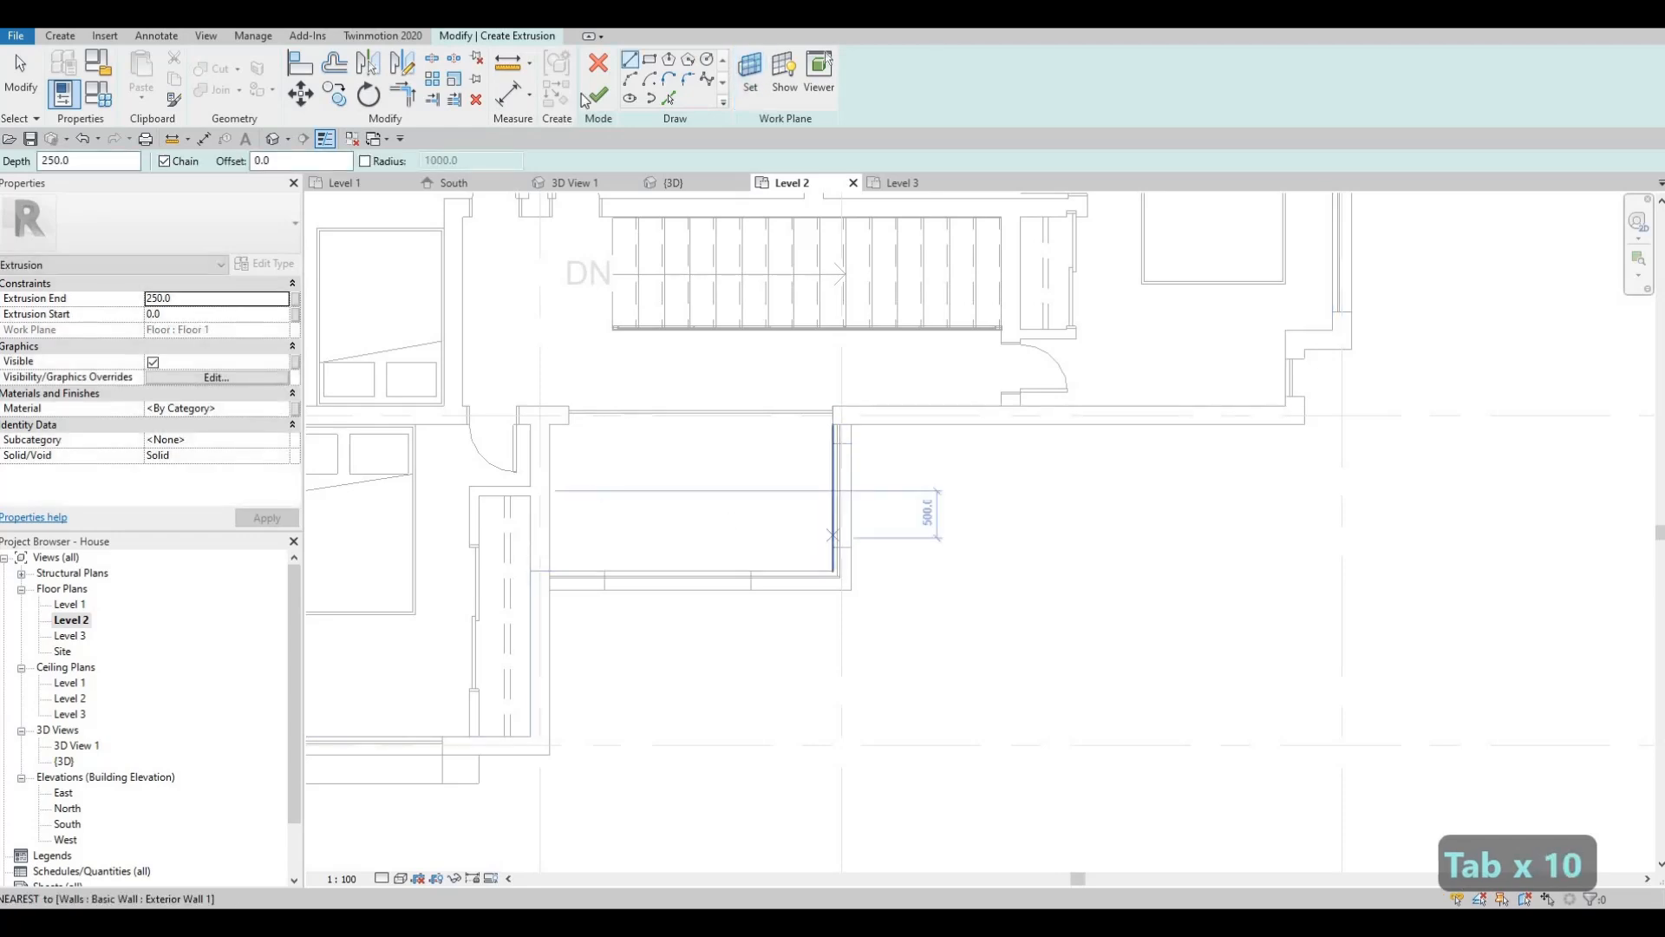
- Sketch a rectangle across the balcony's full inner width, from the house wall to about two thirds of its depth
left_click(552, 424)
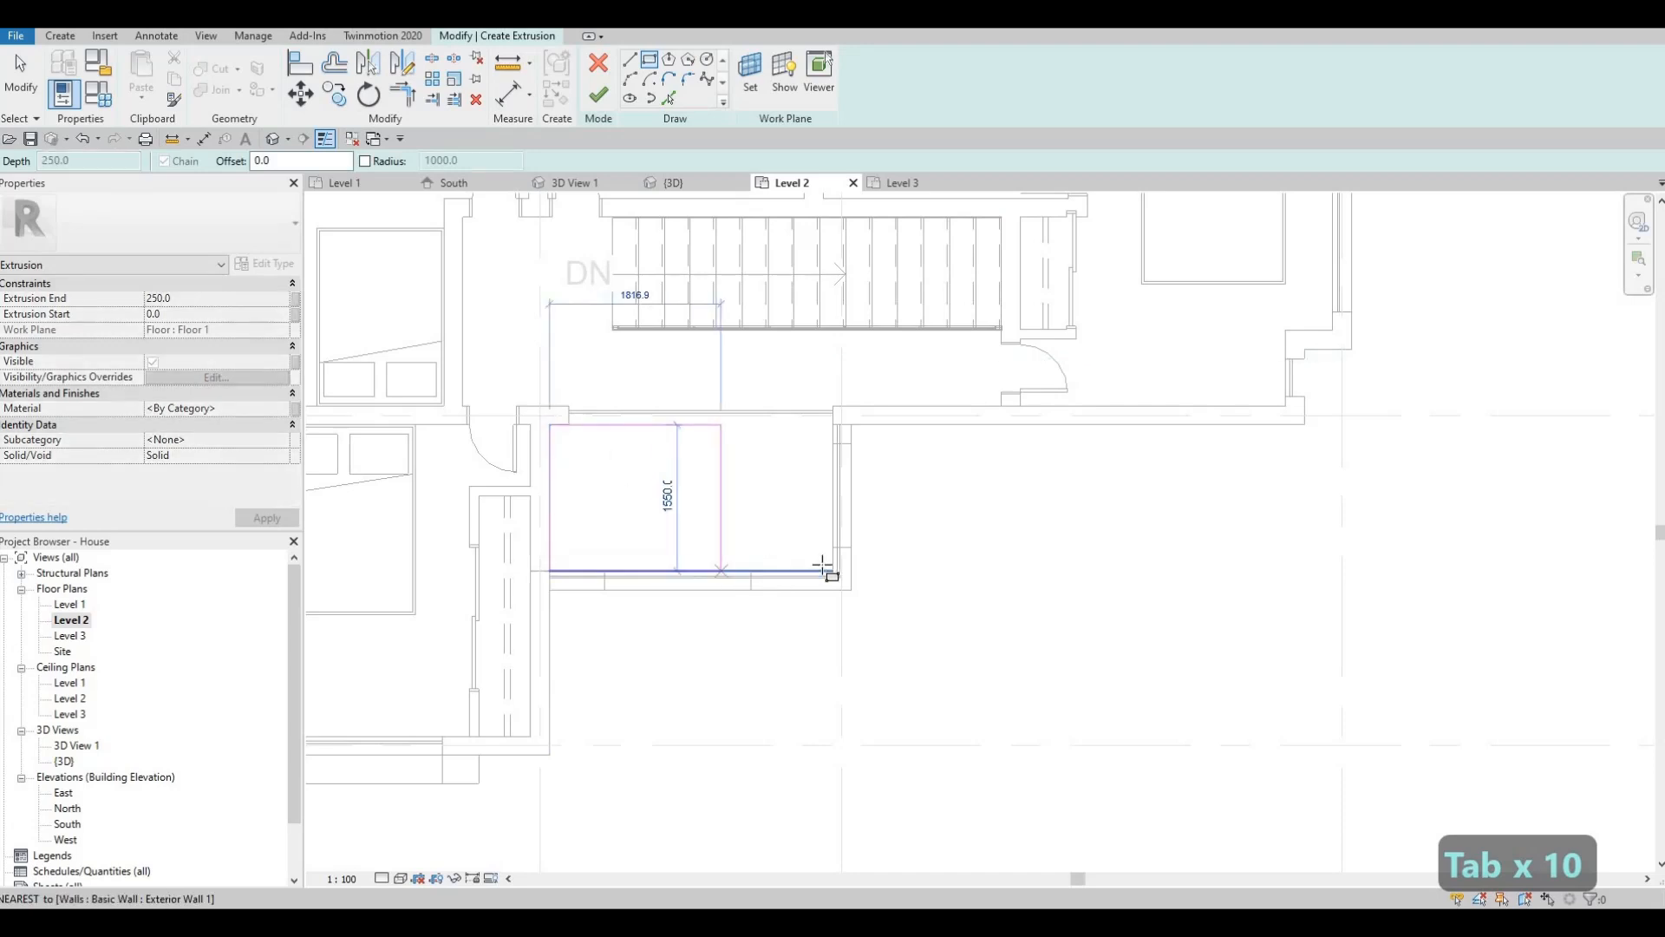
left_click(833, 521)
key("Escape")
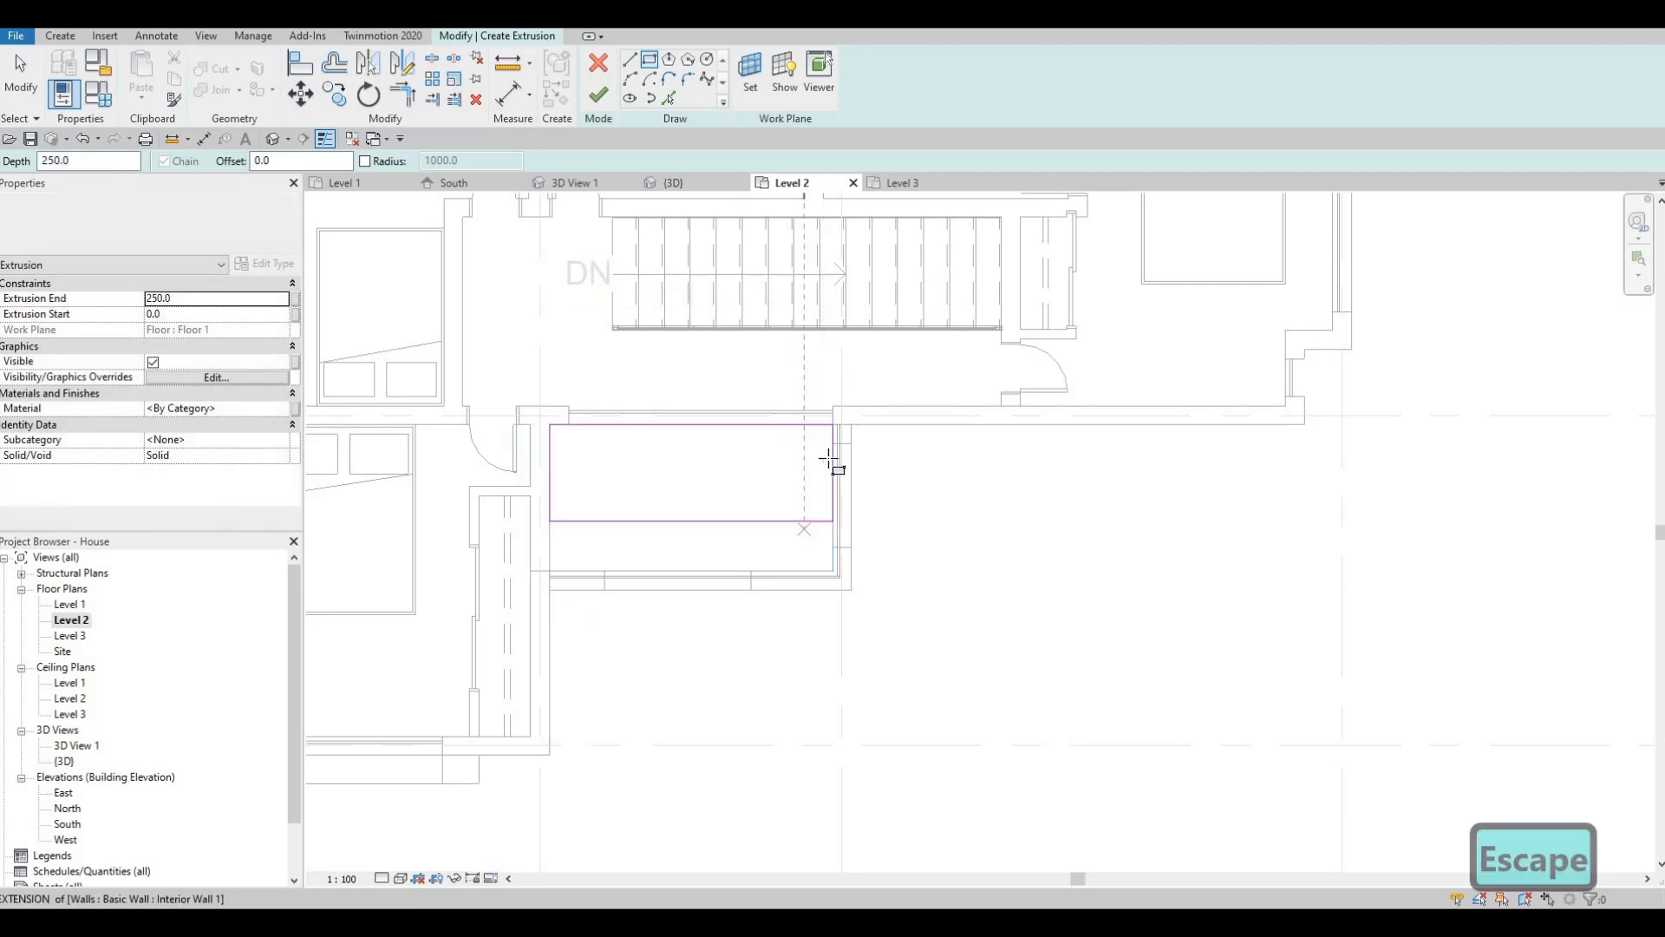
scroll(835, 453, "up", 2)
key("Escape")
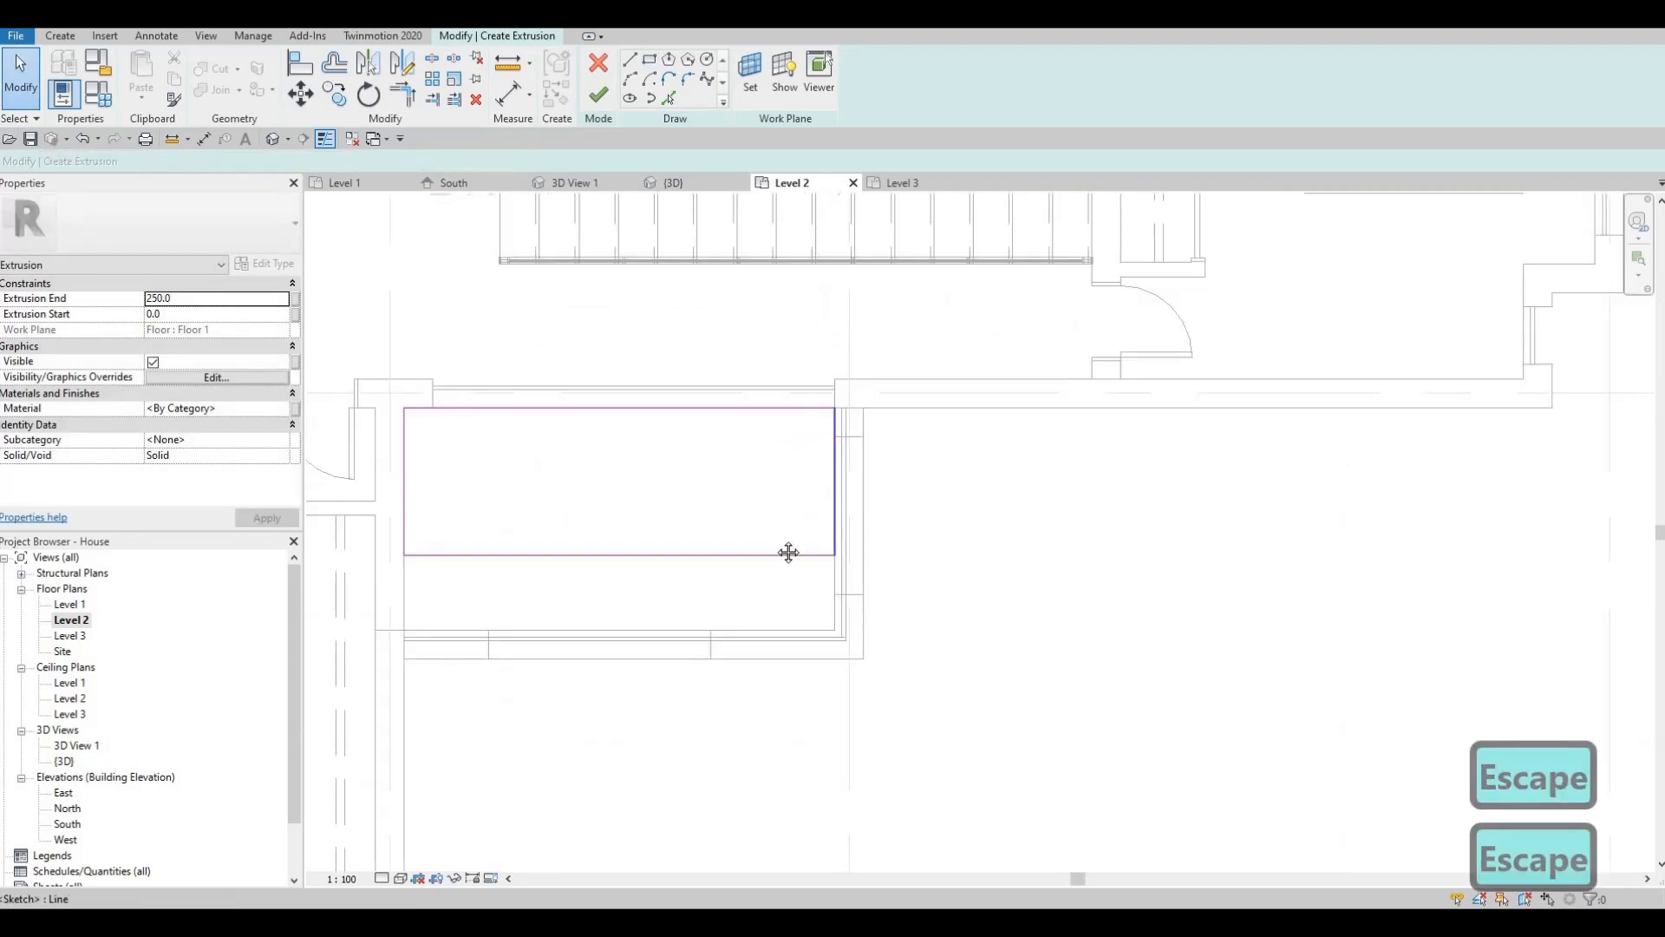
- Sketch a second rectangle inside the balcony rectangle with an inward offset of 50 mm
middle_click_drag(778, 517, 781, 538)
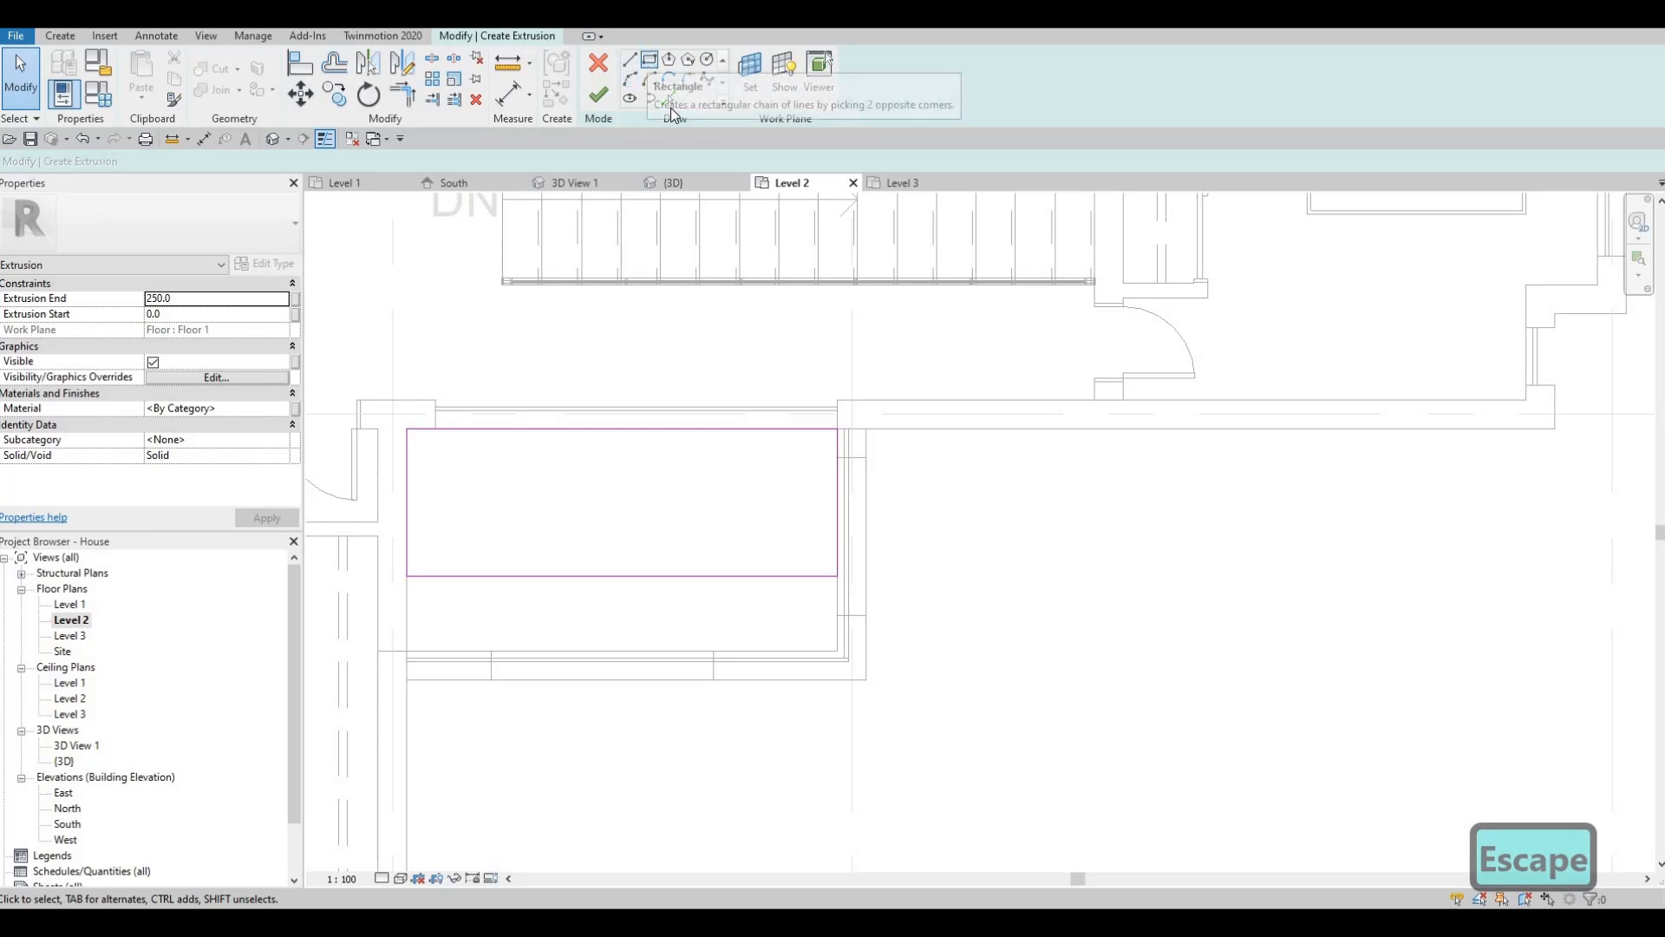
left_click(650, 61)
left_click(651, 99)
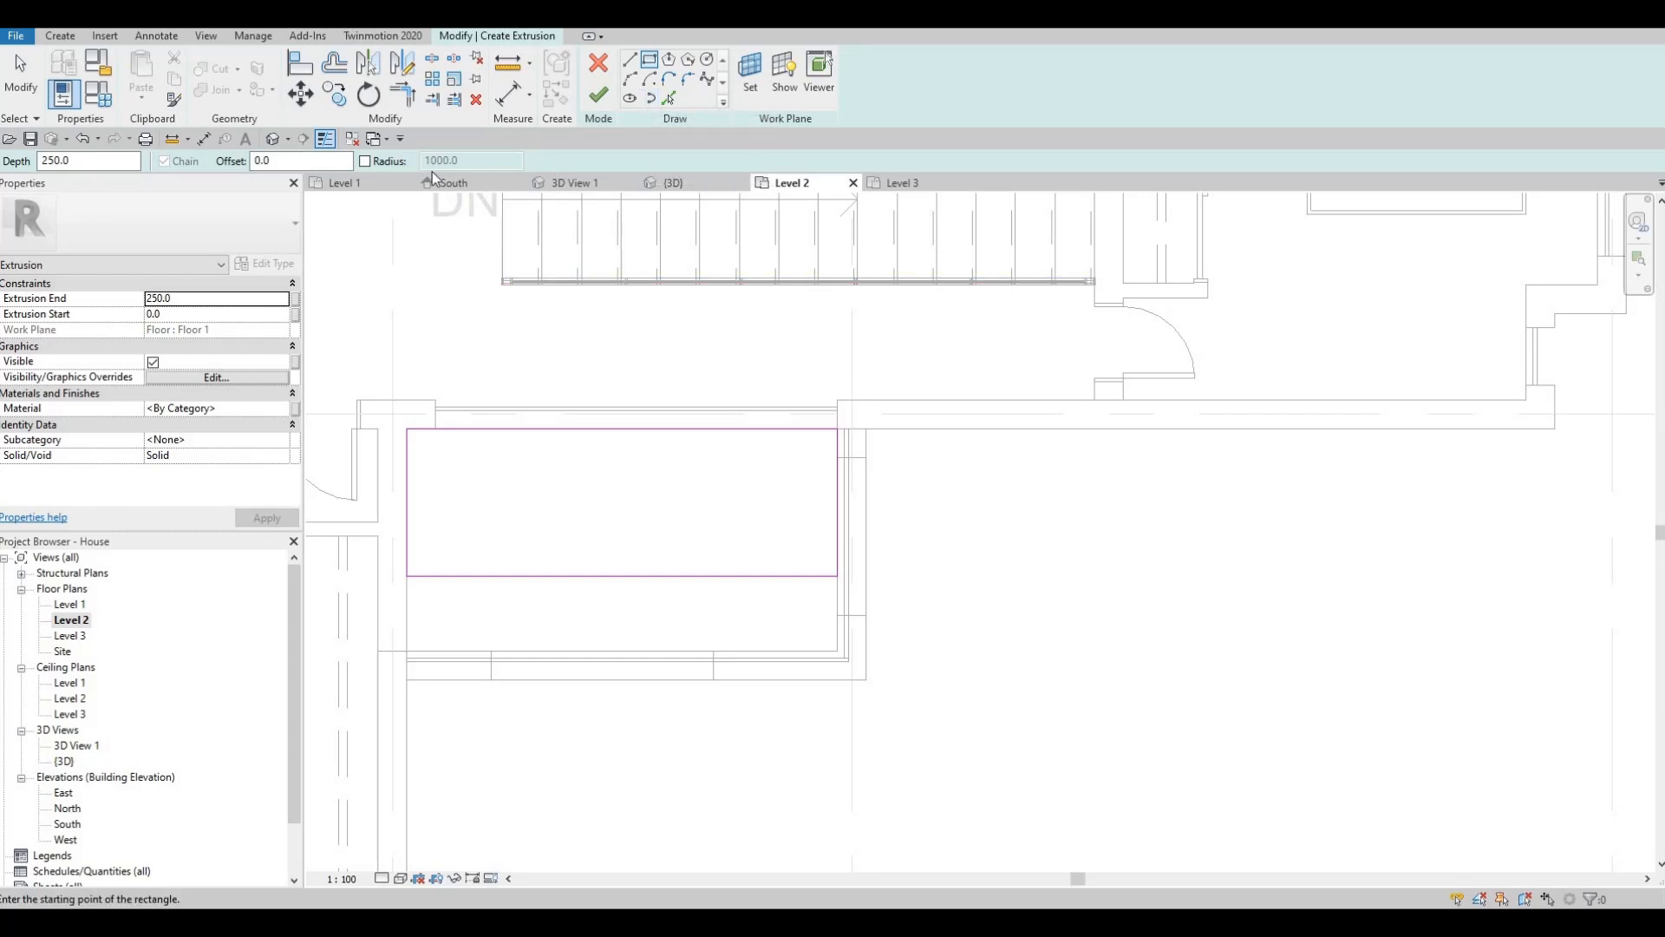
key("Tab")
type("1")
key("BackSpace")
key("BackSpace")
type("50")
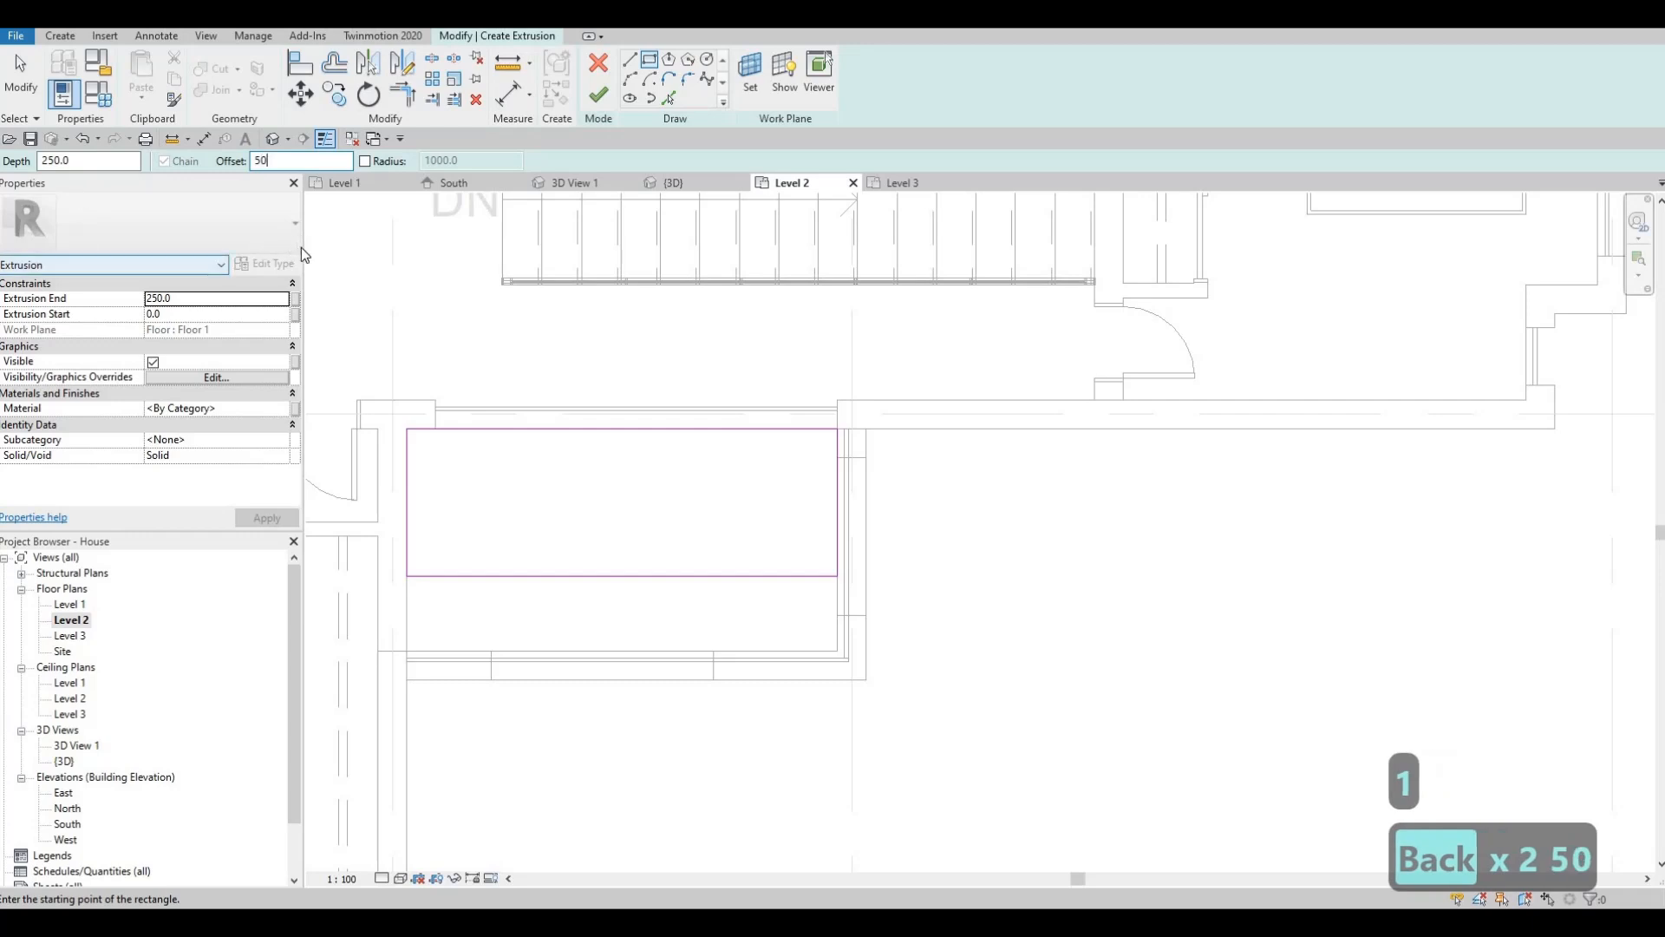
left_click(414, 431)
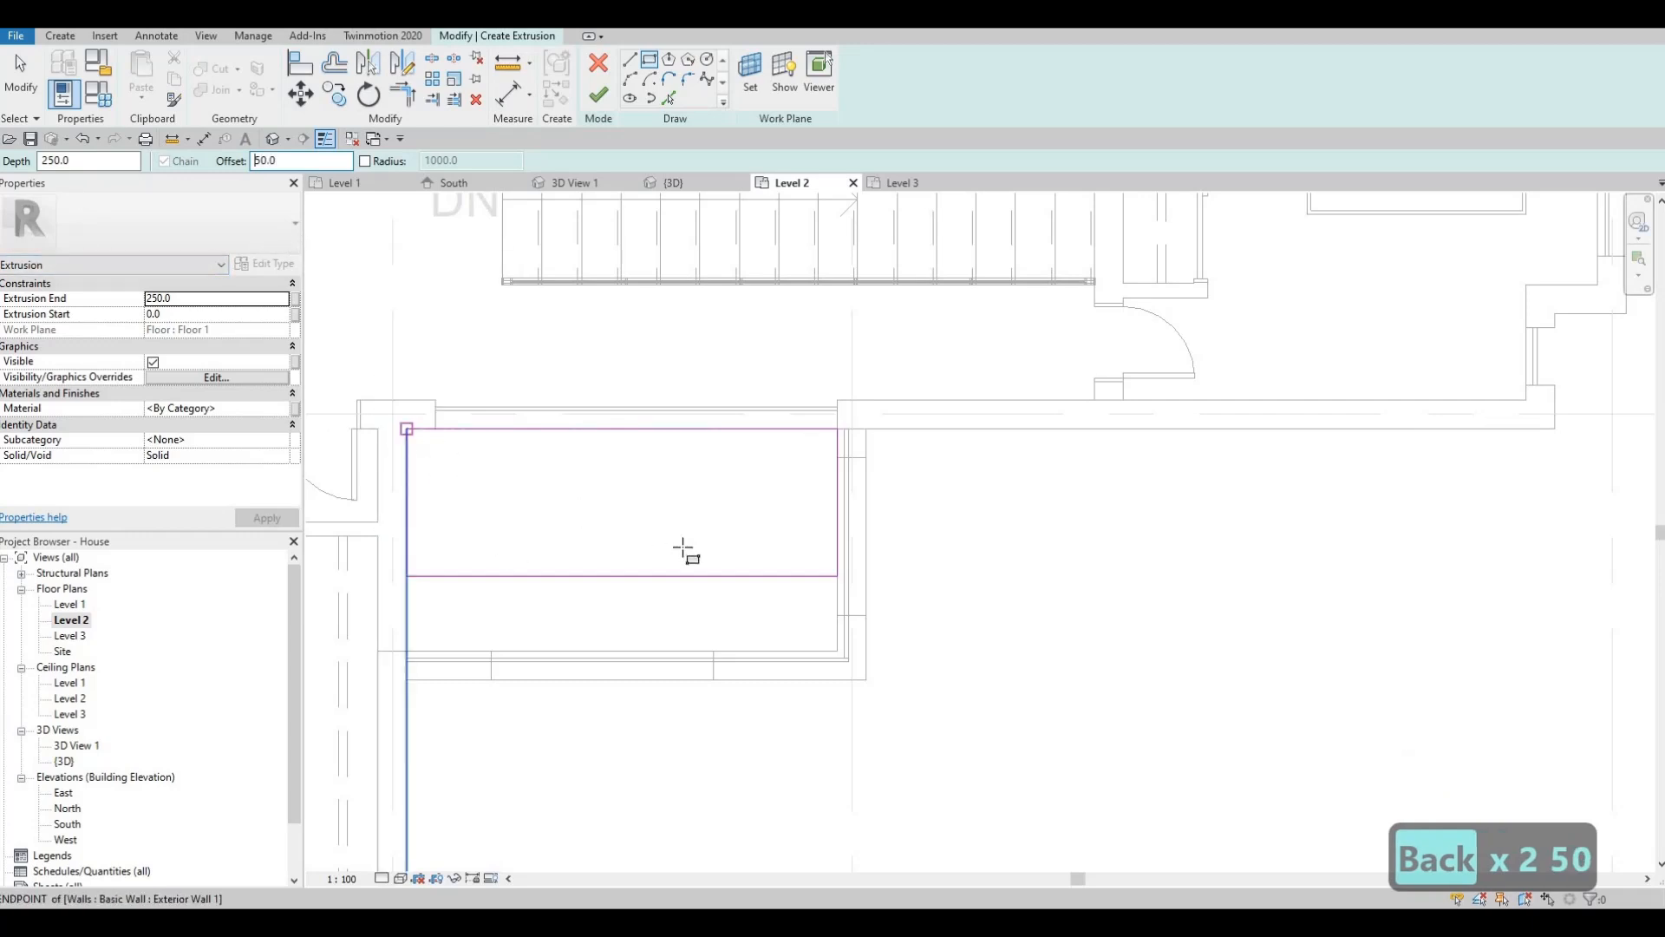
left_click(820, 582)
key("Escape")
key("Escape")
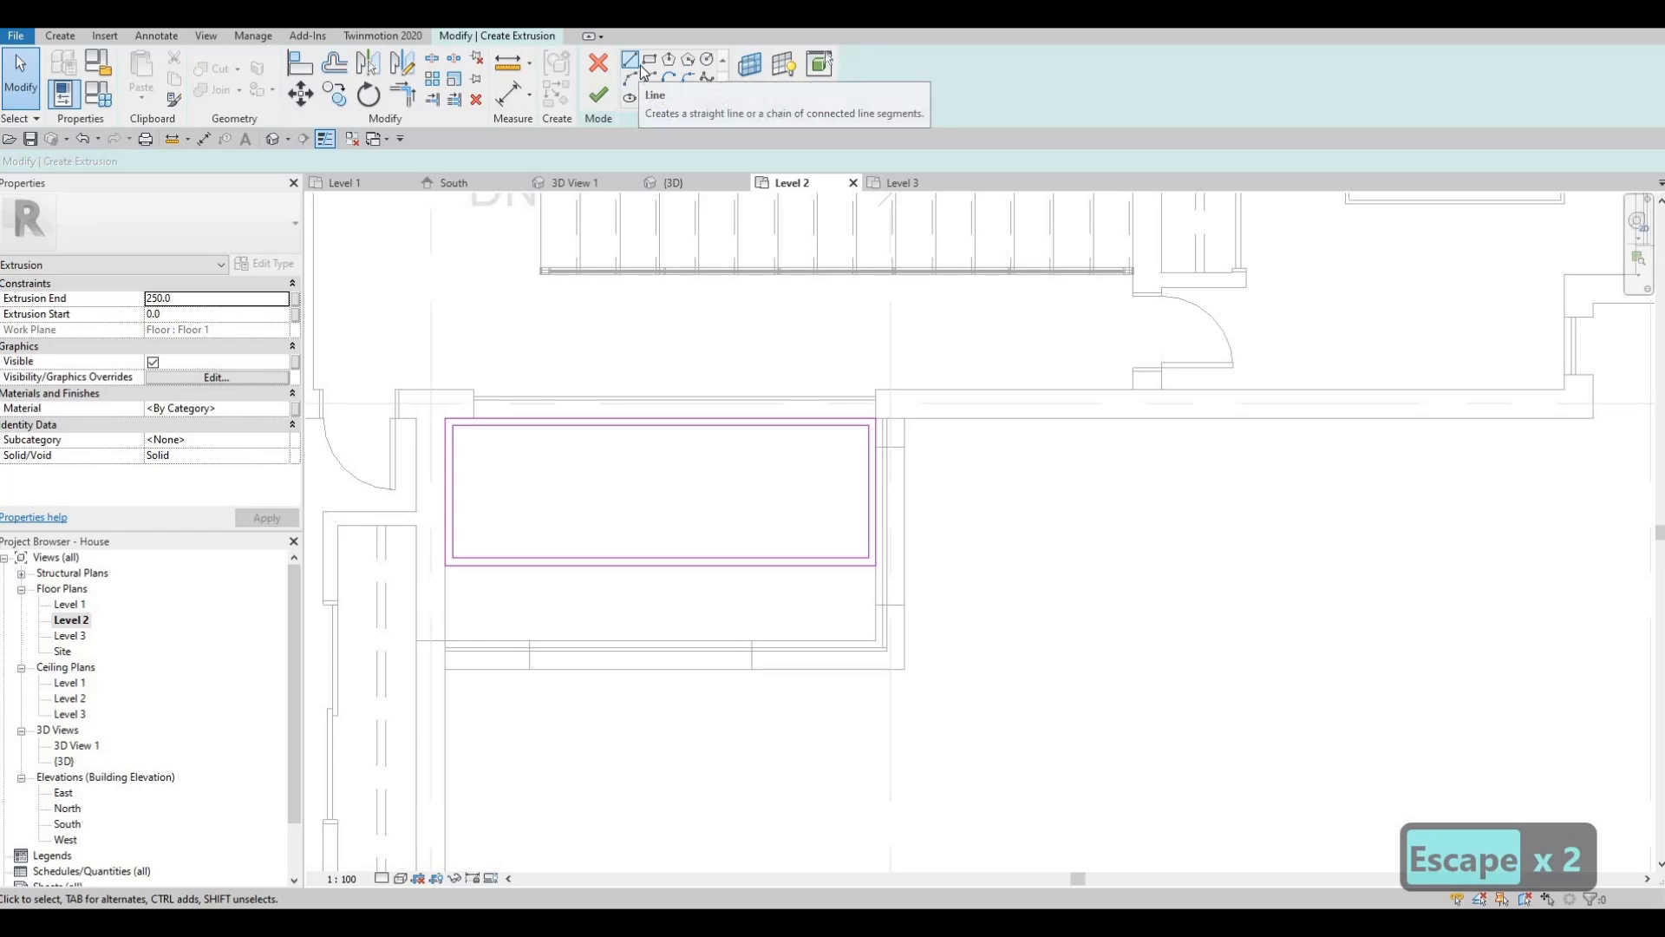
- Delete the whole inner rectangle offset 50 mm from the outline
key("Tab")
left_click(456, 457)
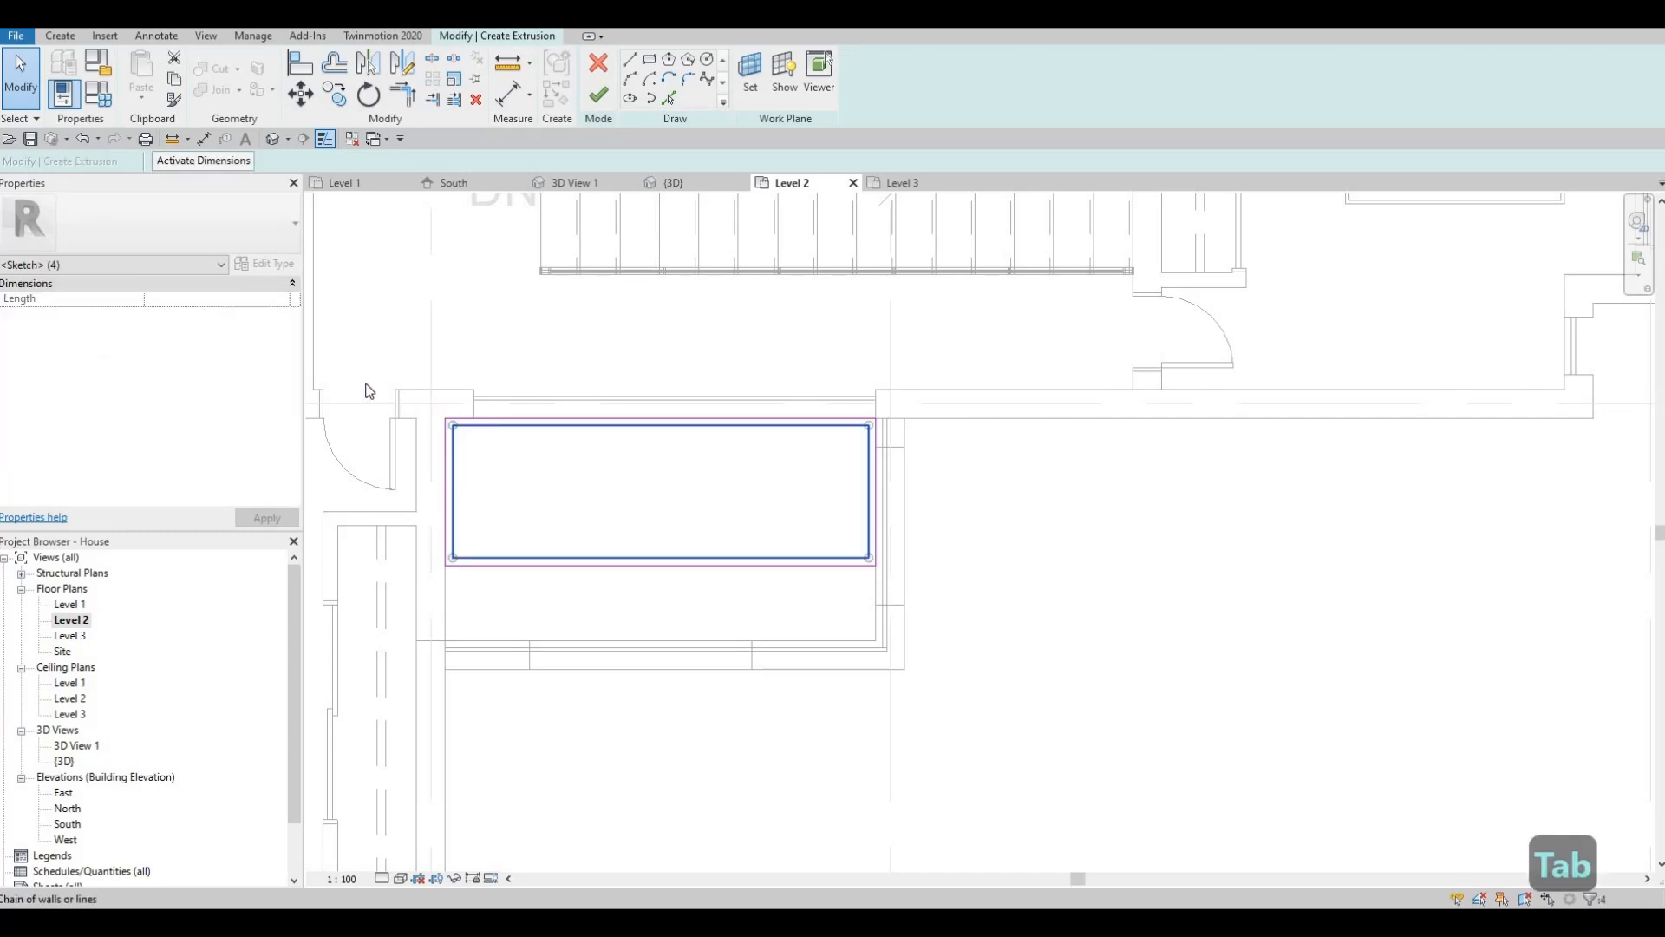
key("Delete")
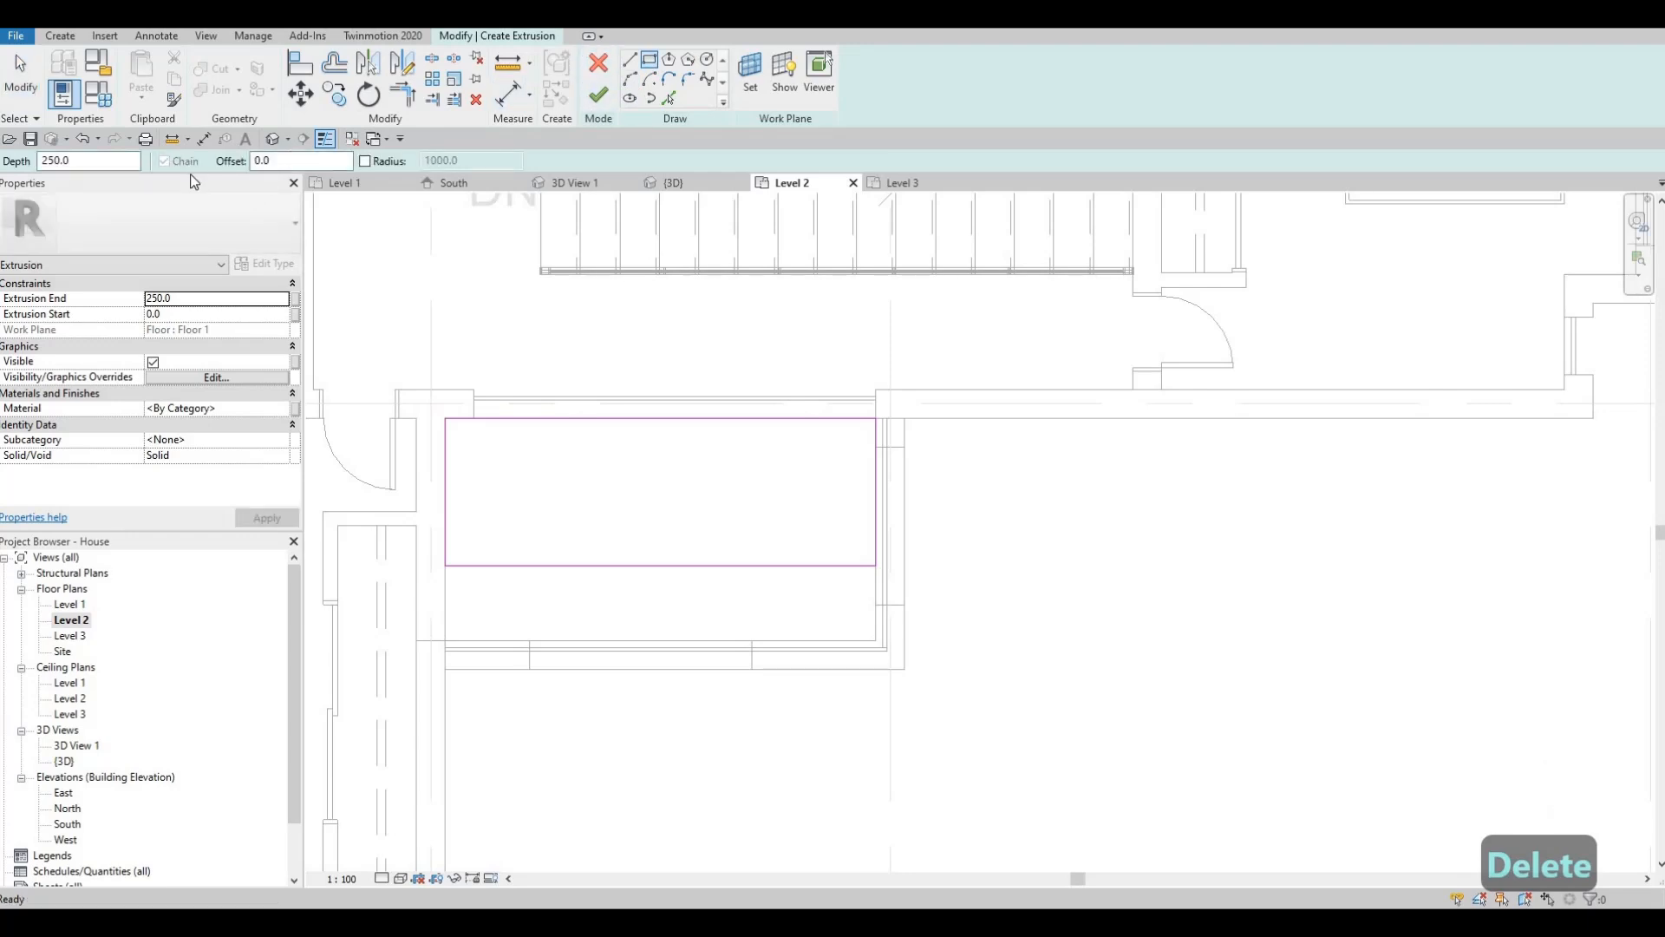
- Sketch an inner rectangle offset 100 mm inward from the balcony rectangle's corners
type("100")
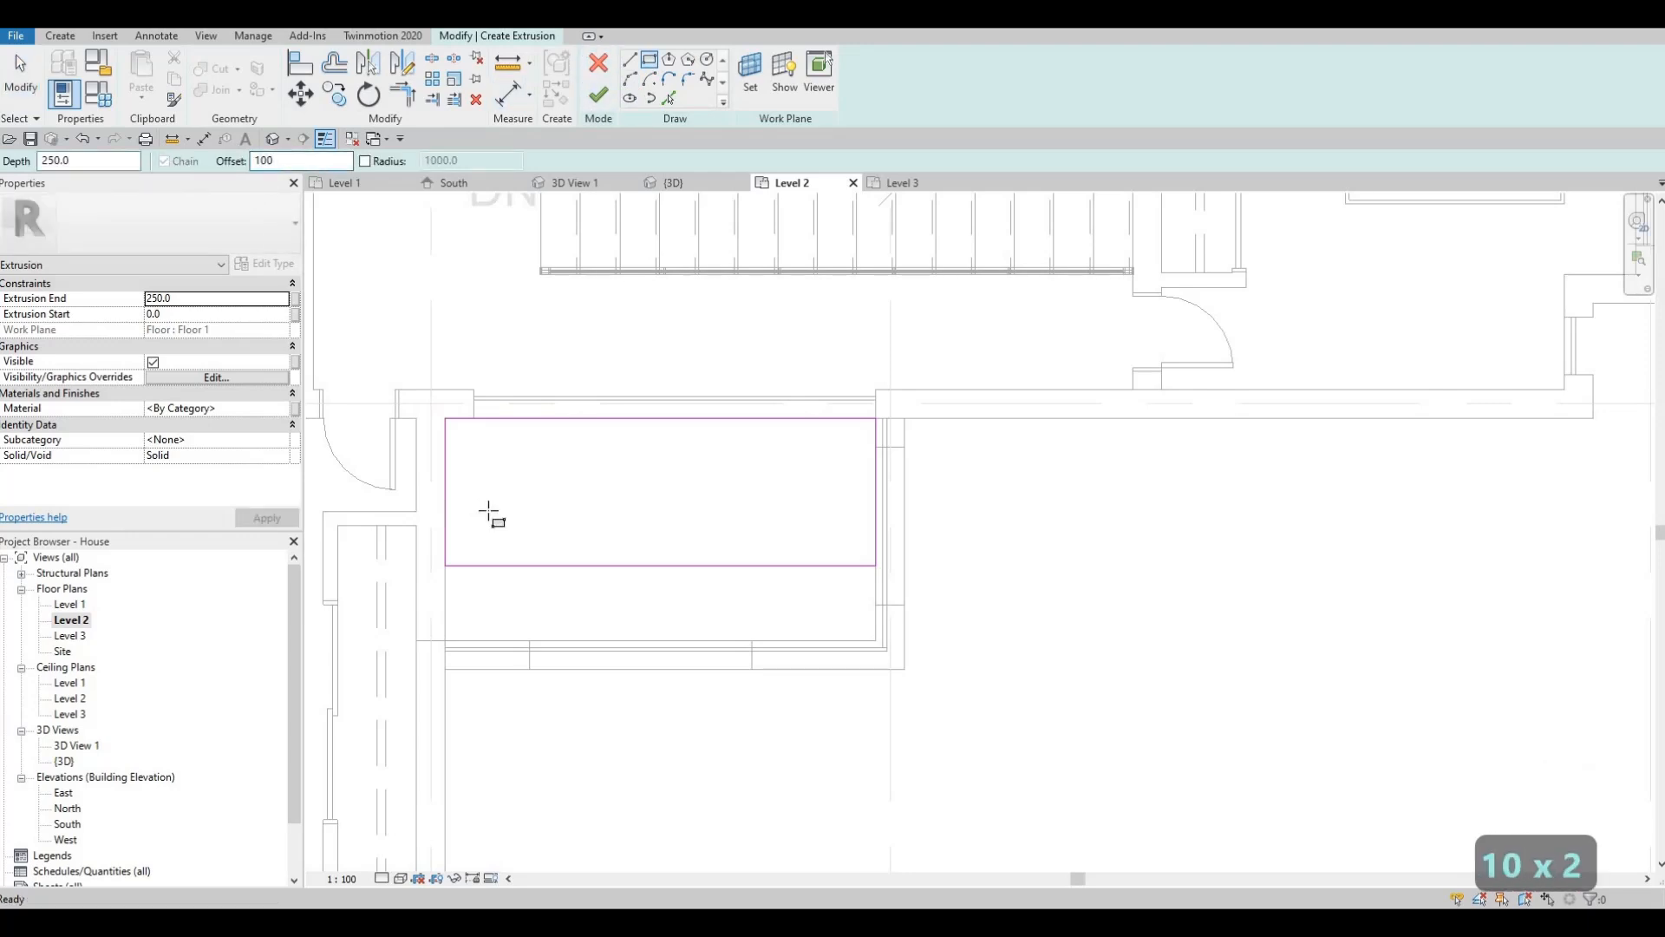
left_click(449, 421)
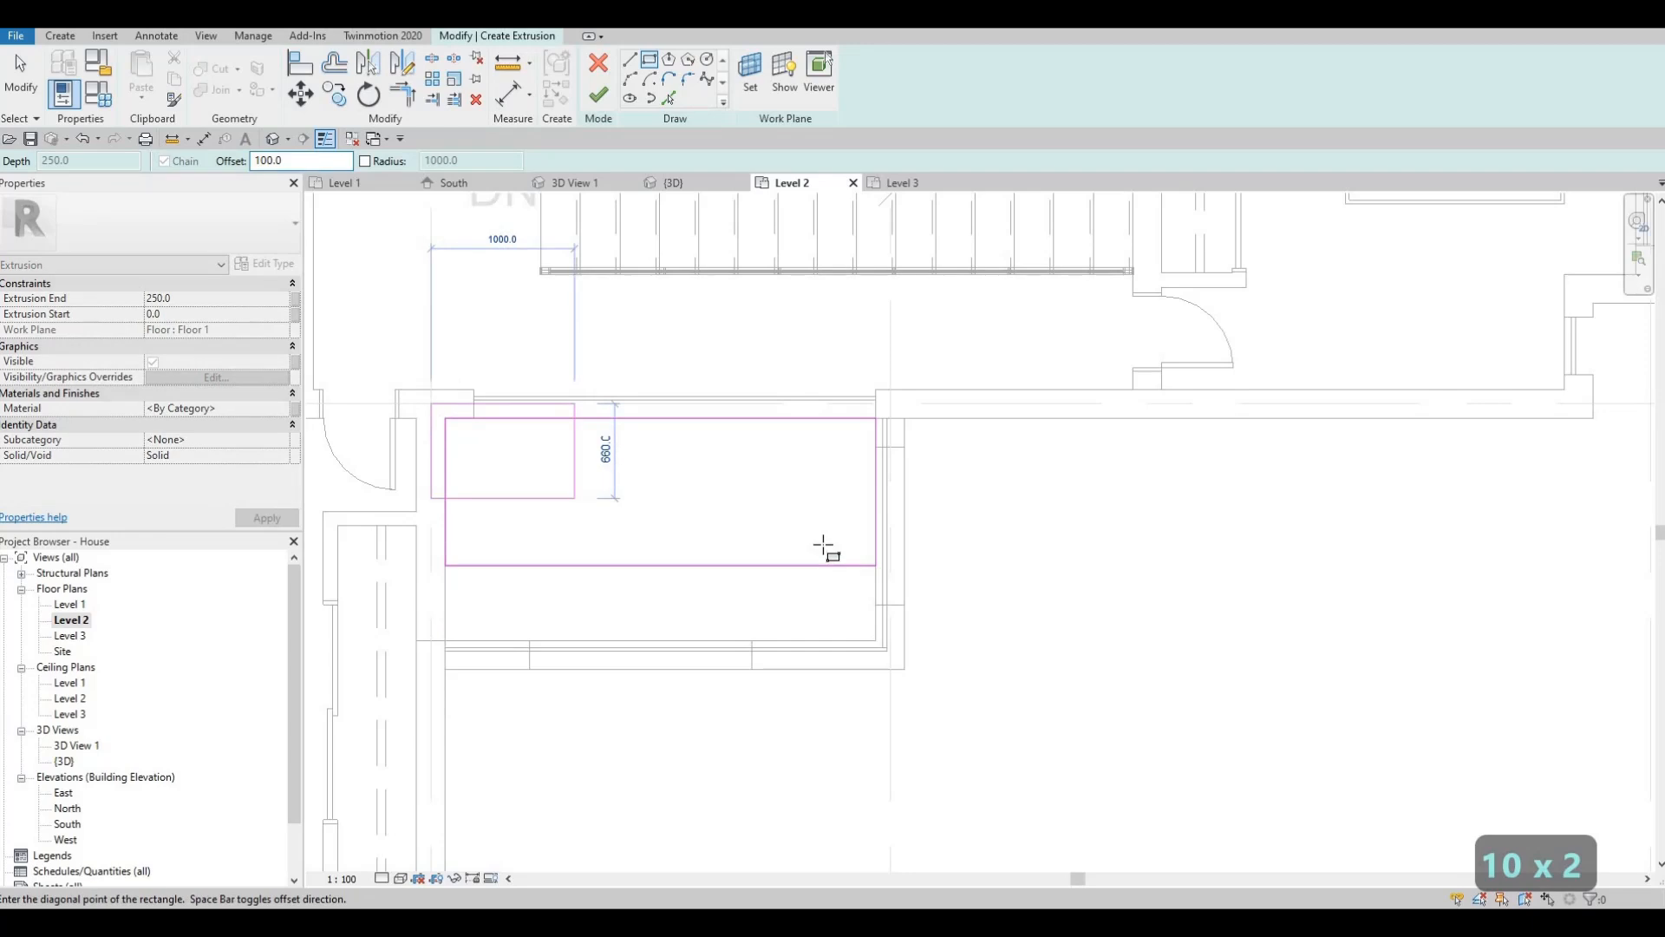
left_click(874, 564)
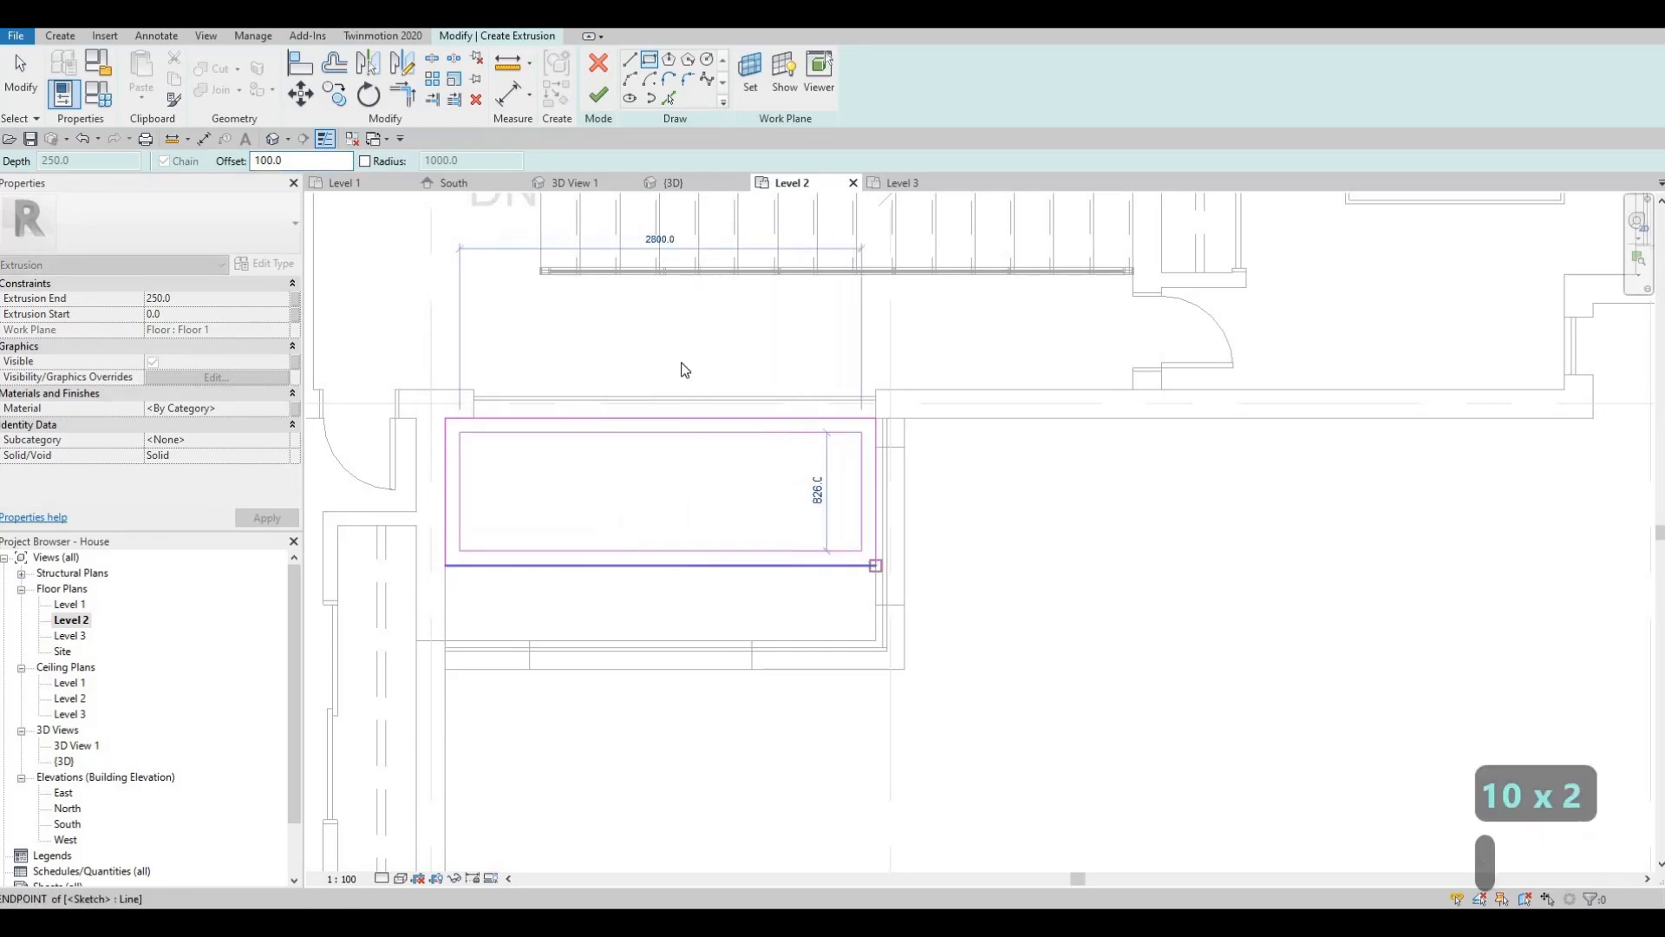
key("Escape")
key("Escape")
- Draw a line across the inner rectangle's depth, joining the midpoints of its two long sides
key("l")
key("i")
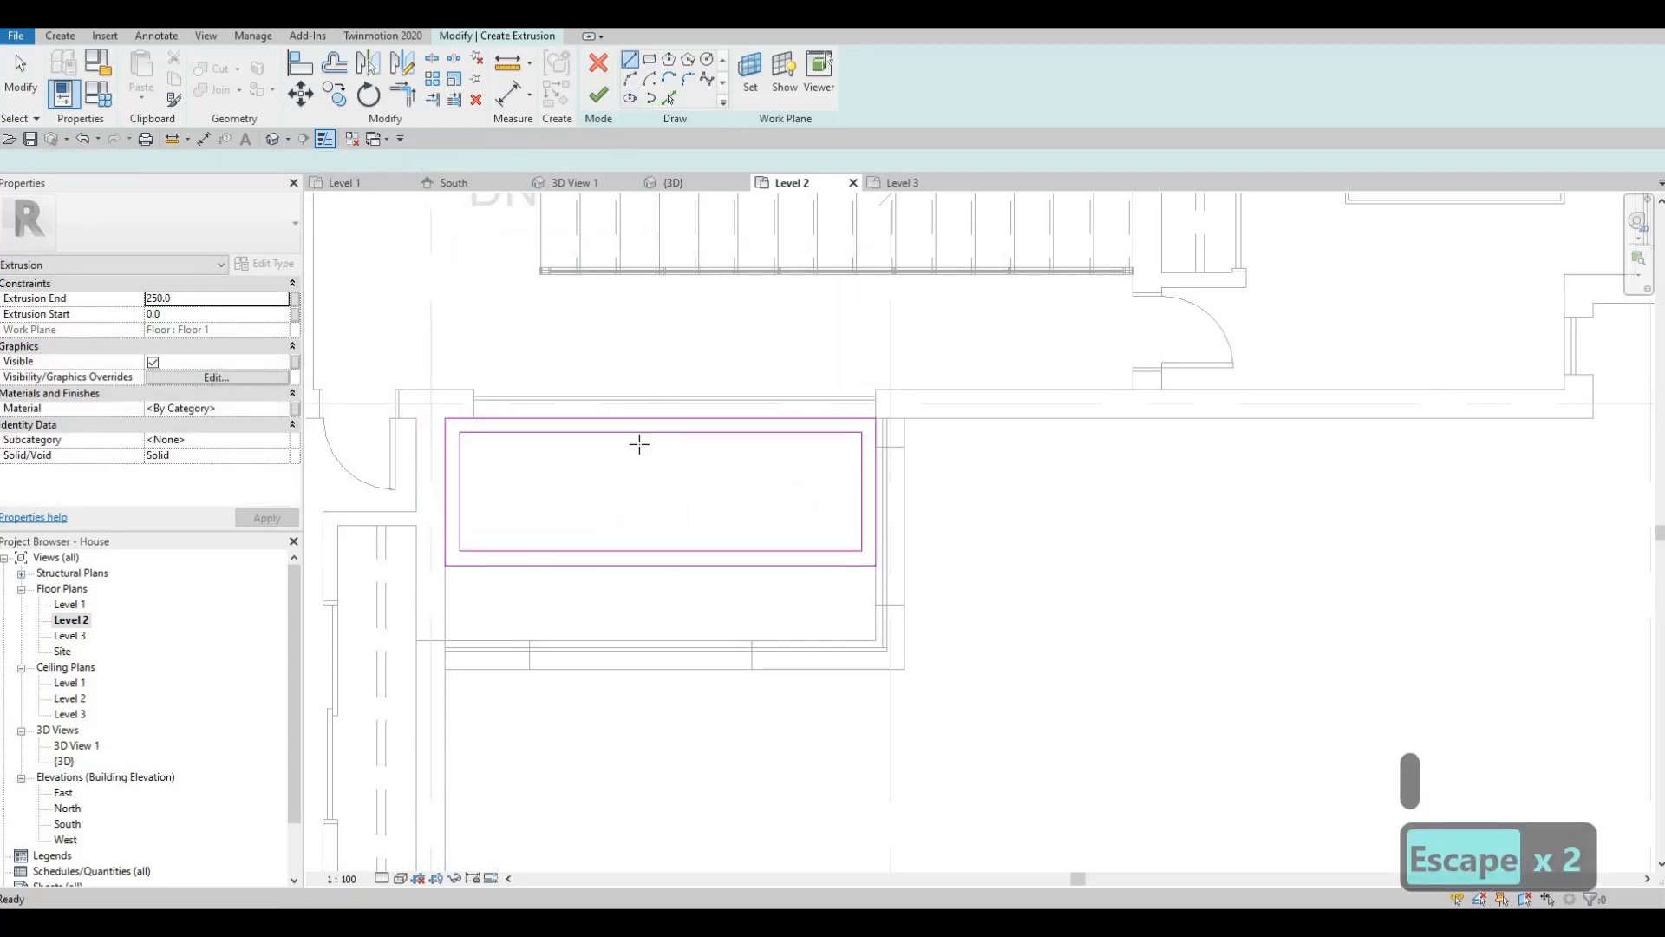
left_click(661, 431)
left_click(673, 526)
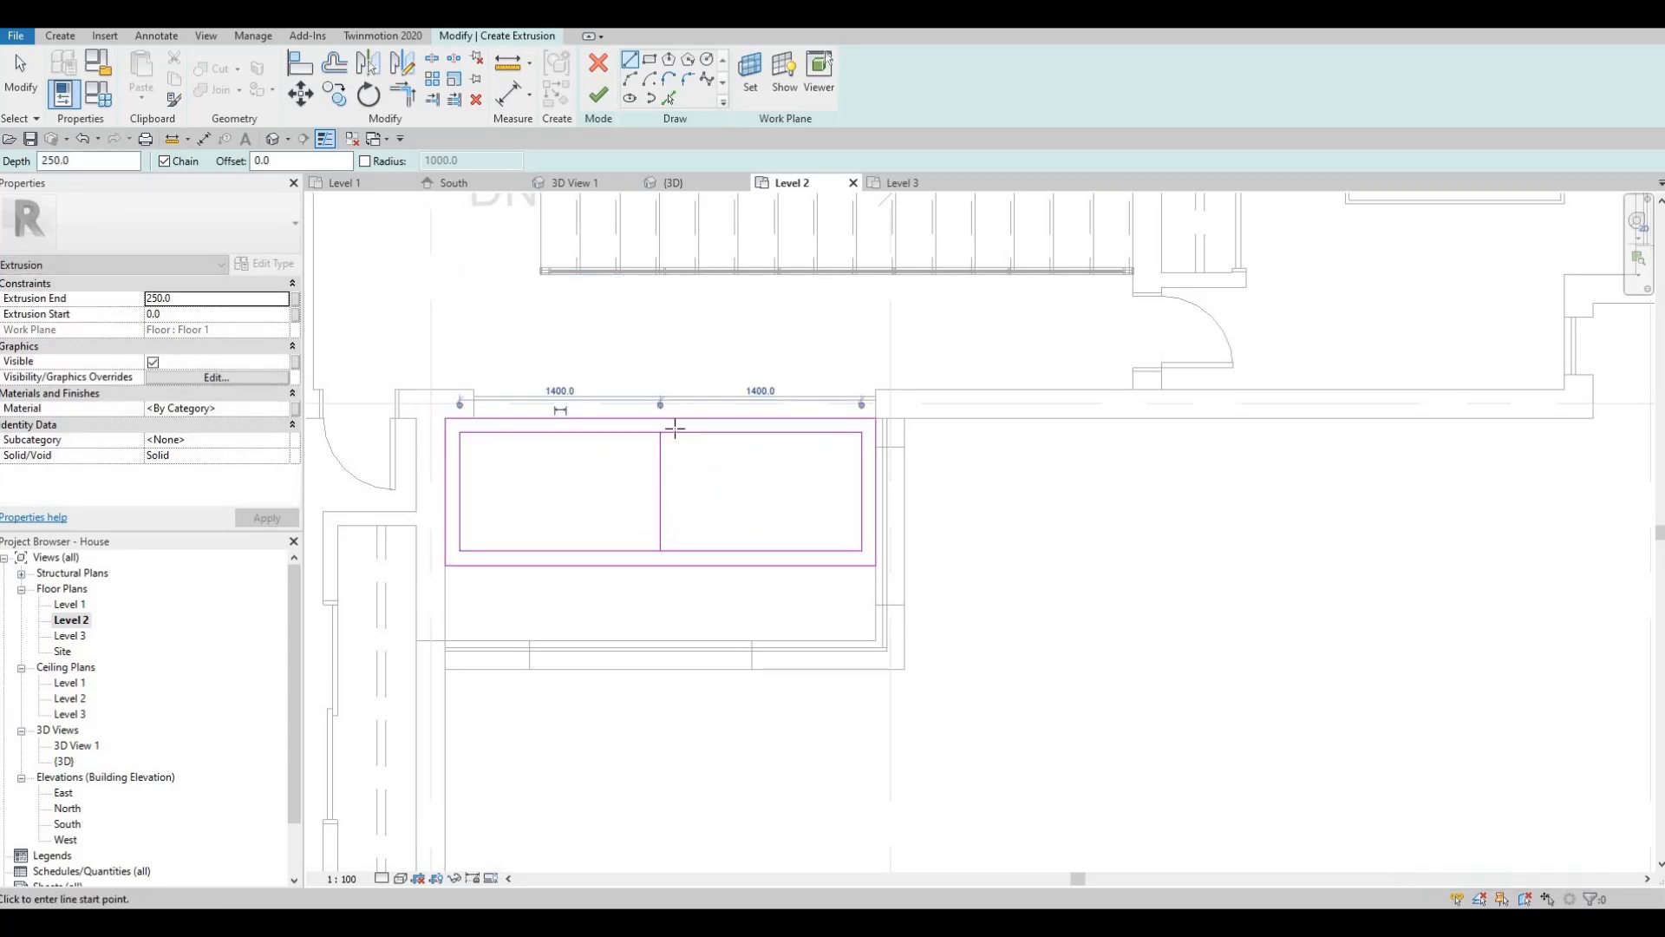
key("Escape")
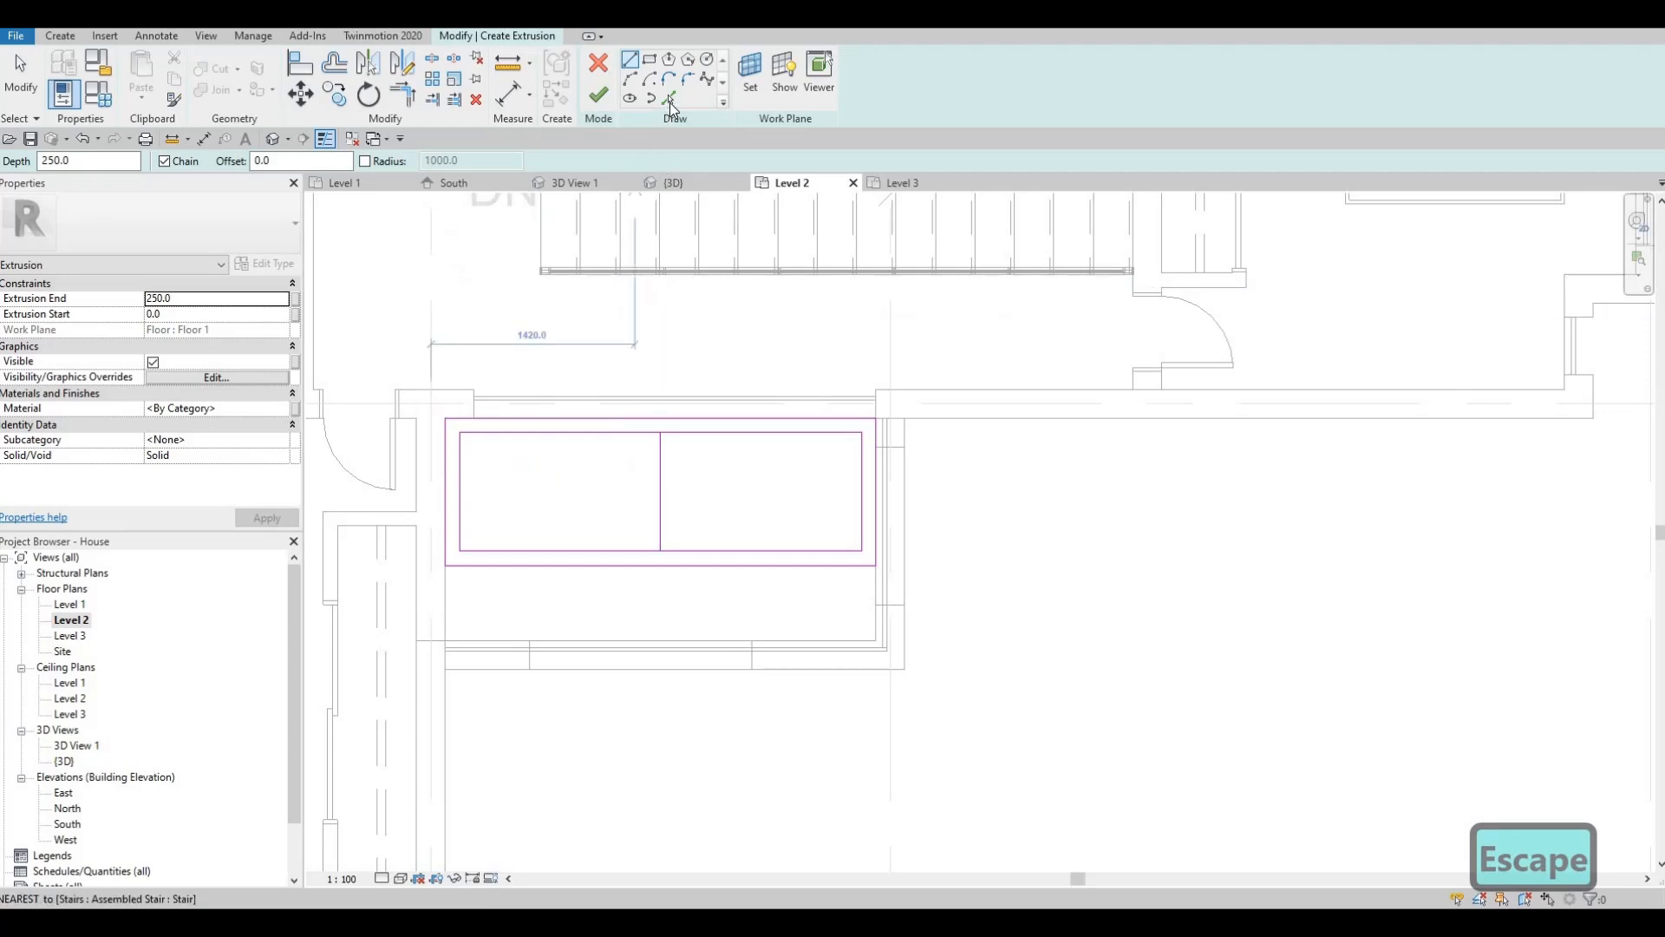
- Offset the middle line 50 mm to both sides to form a central bar, and delete the original line
double_click(209, 162)
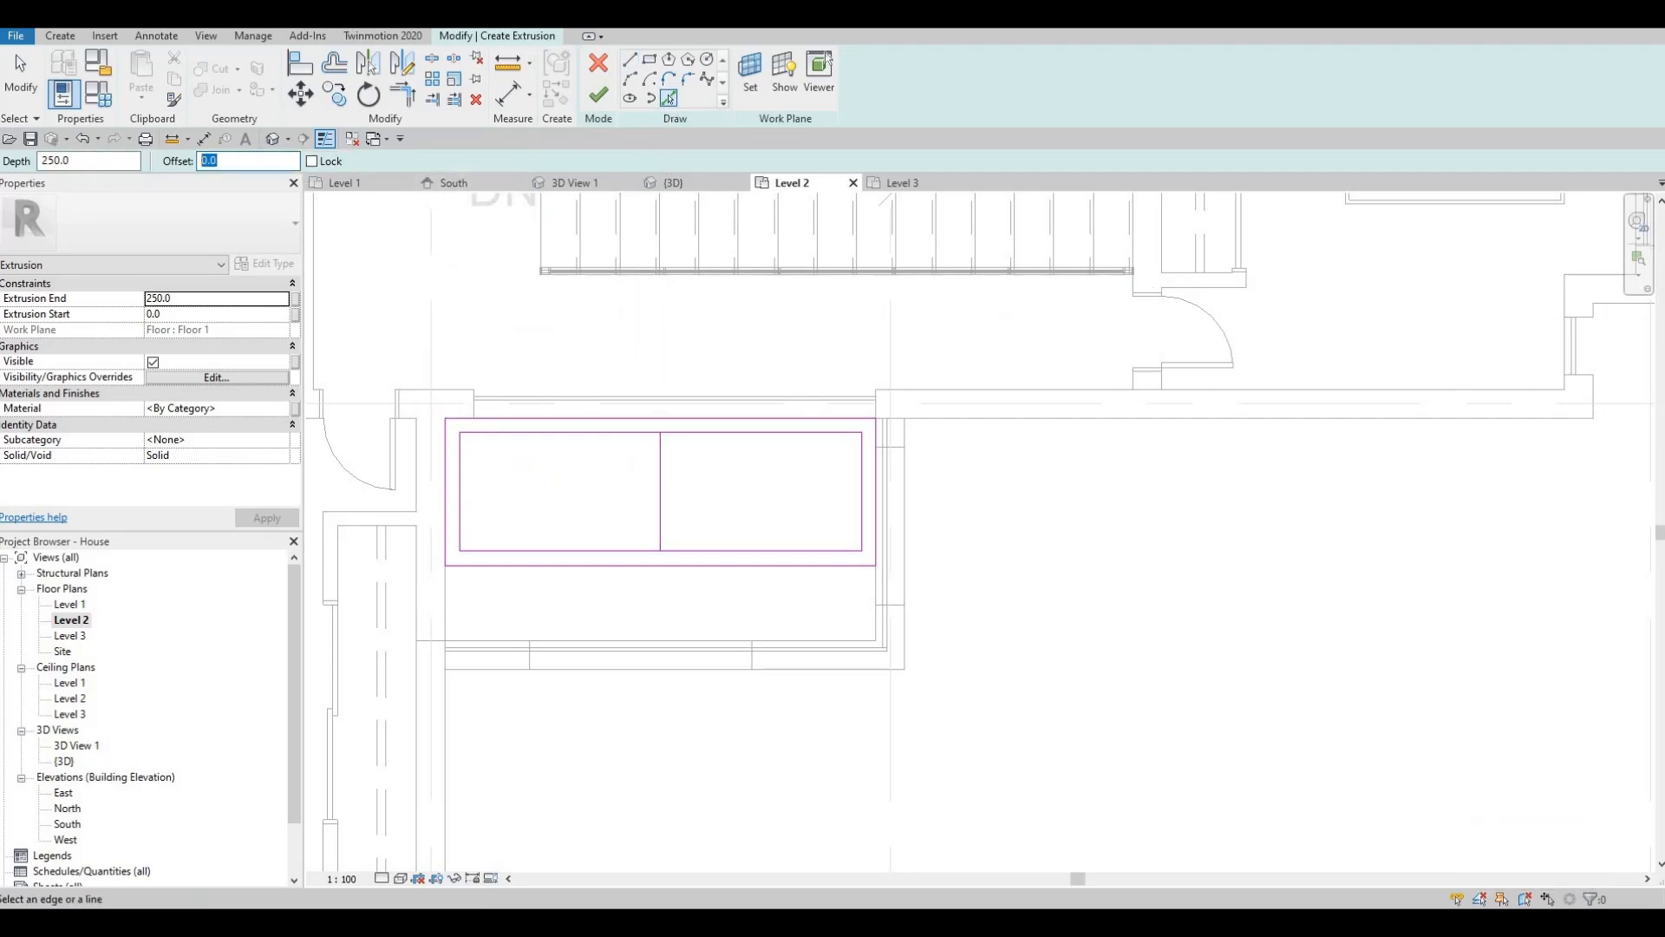
type("50")
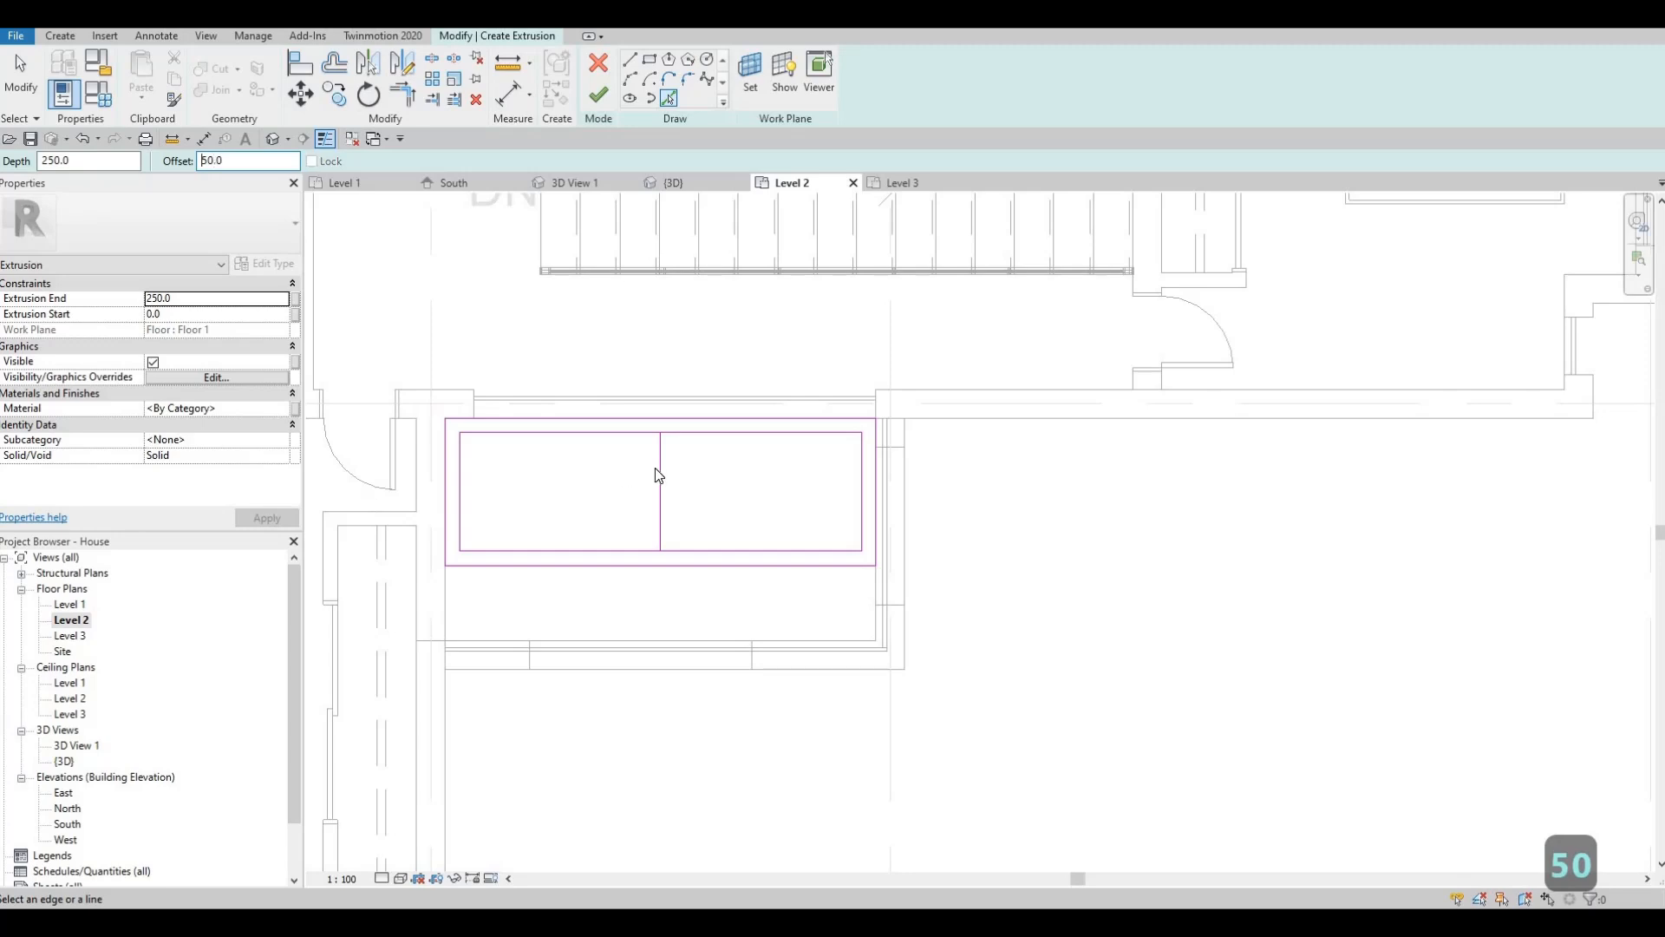
left_click(663, 467)
key("Escape")
key("Escape")
left_click(660, 461)
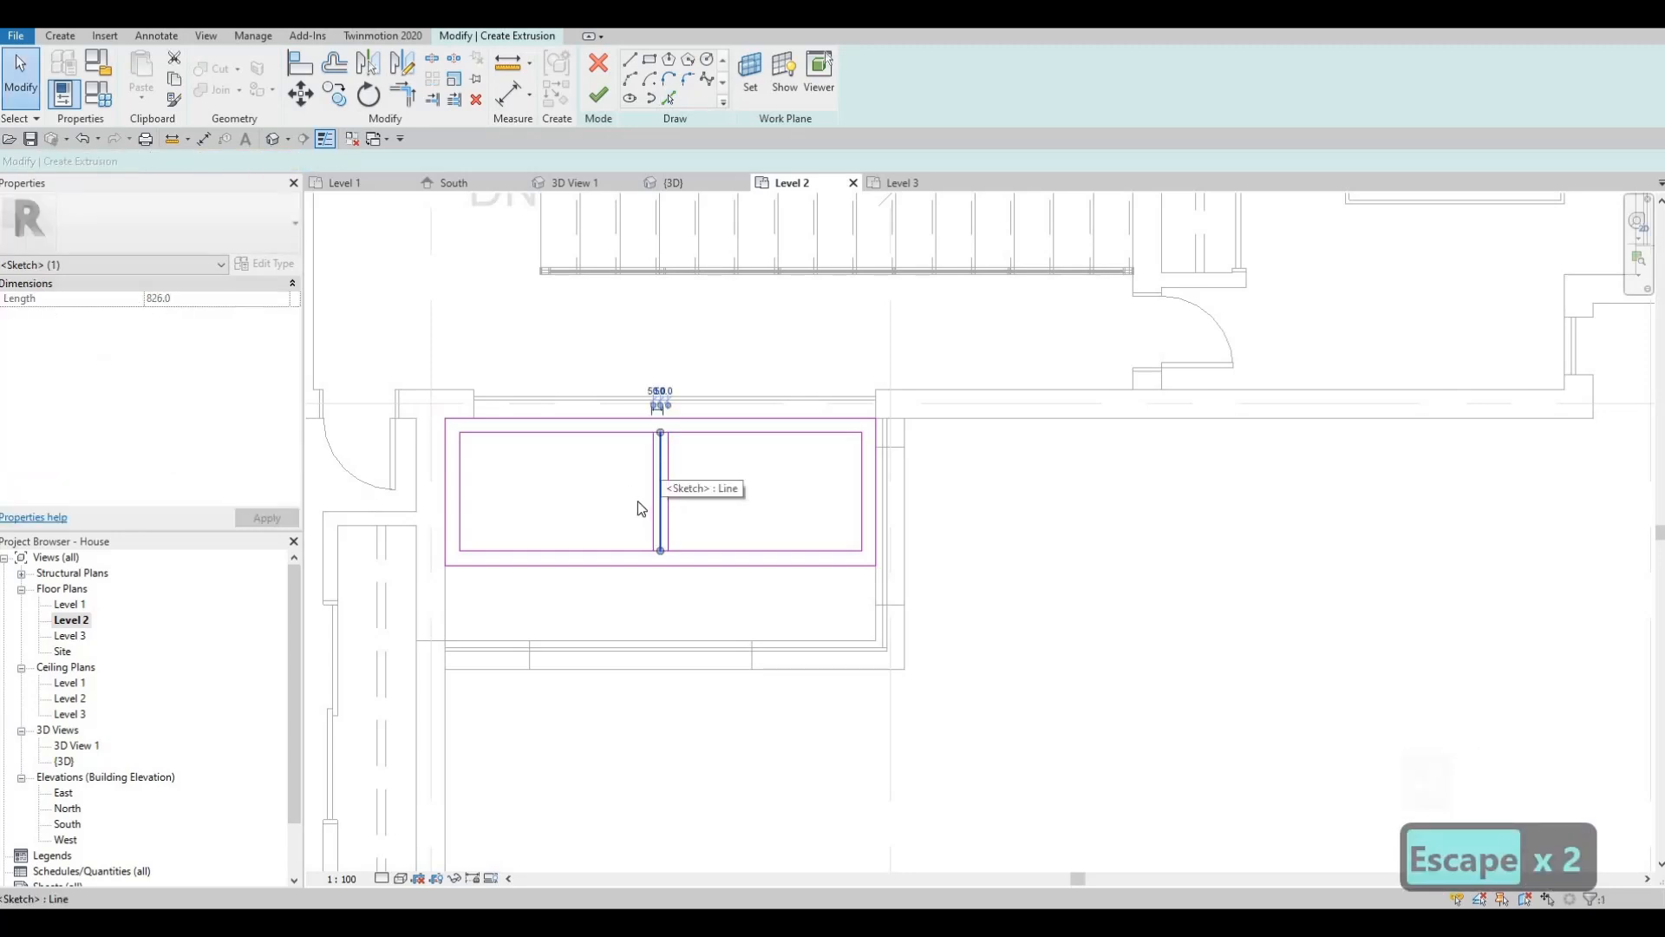
key("Delete")
middle_click_drag(658, 472, 694, 446)
key("Escape")
- Measure the gap between the inner rectangle's left edge and the central bar
left_click_drag(630, 339, 725, 539)
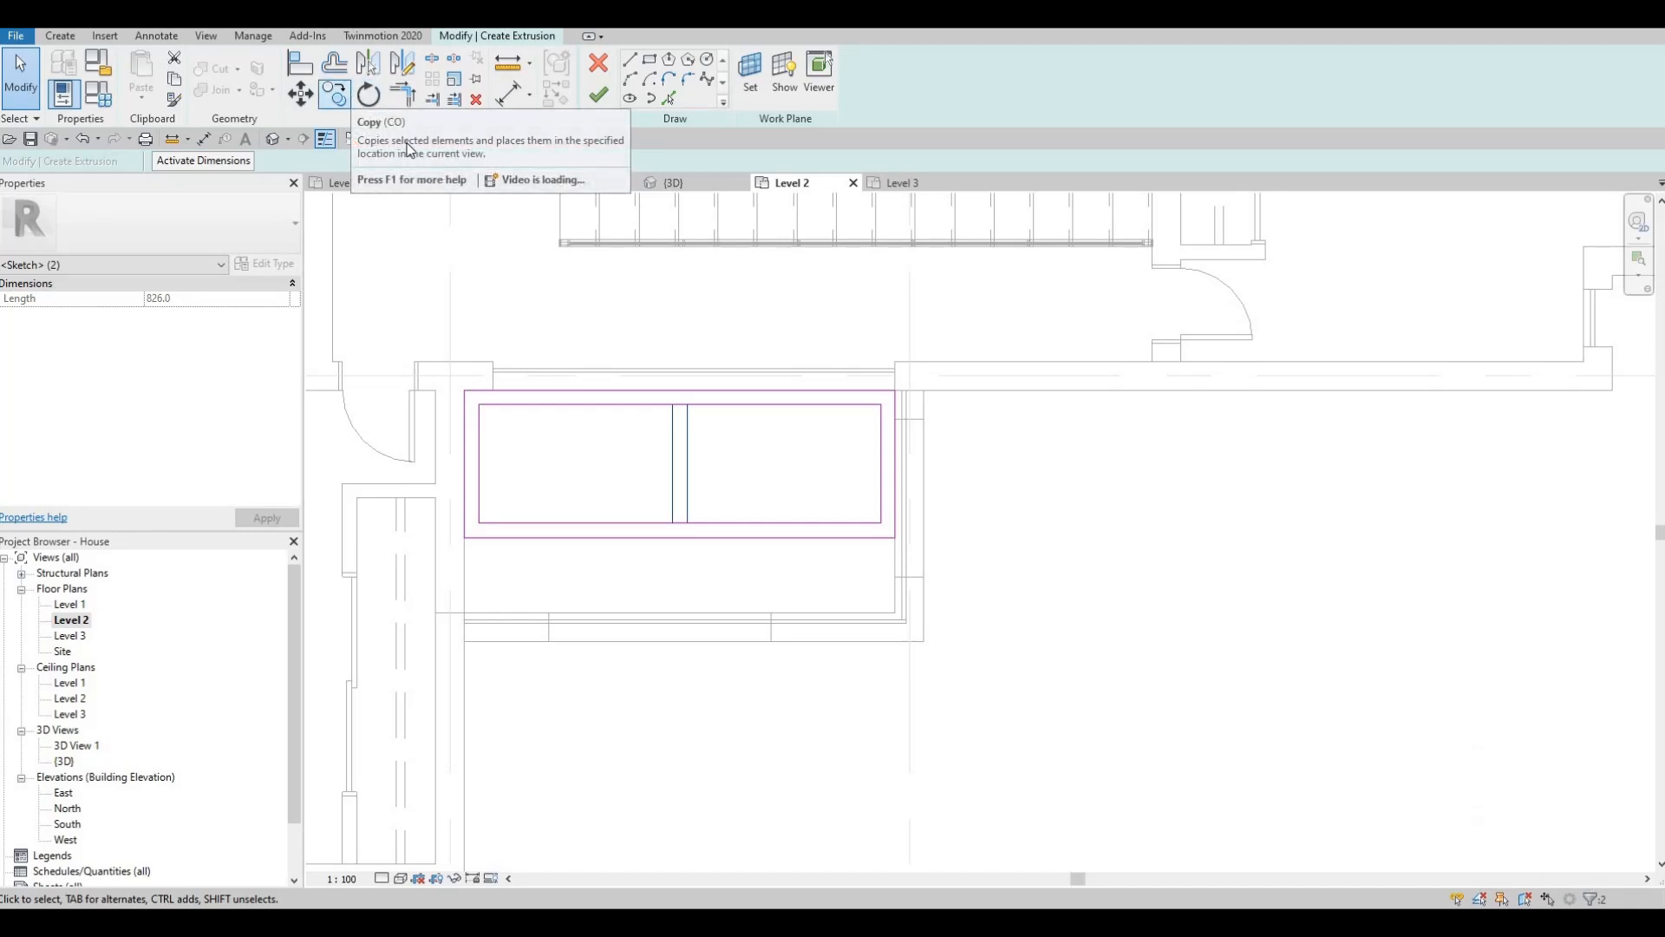
key("Escape")
left_click(203, 139)
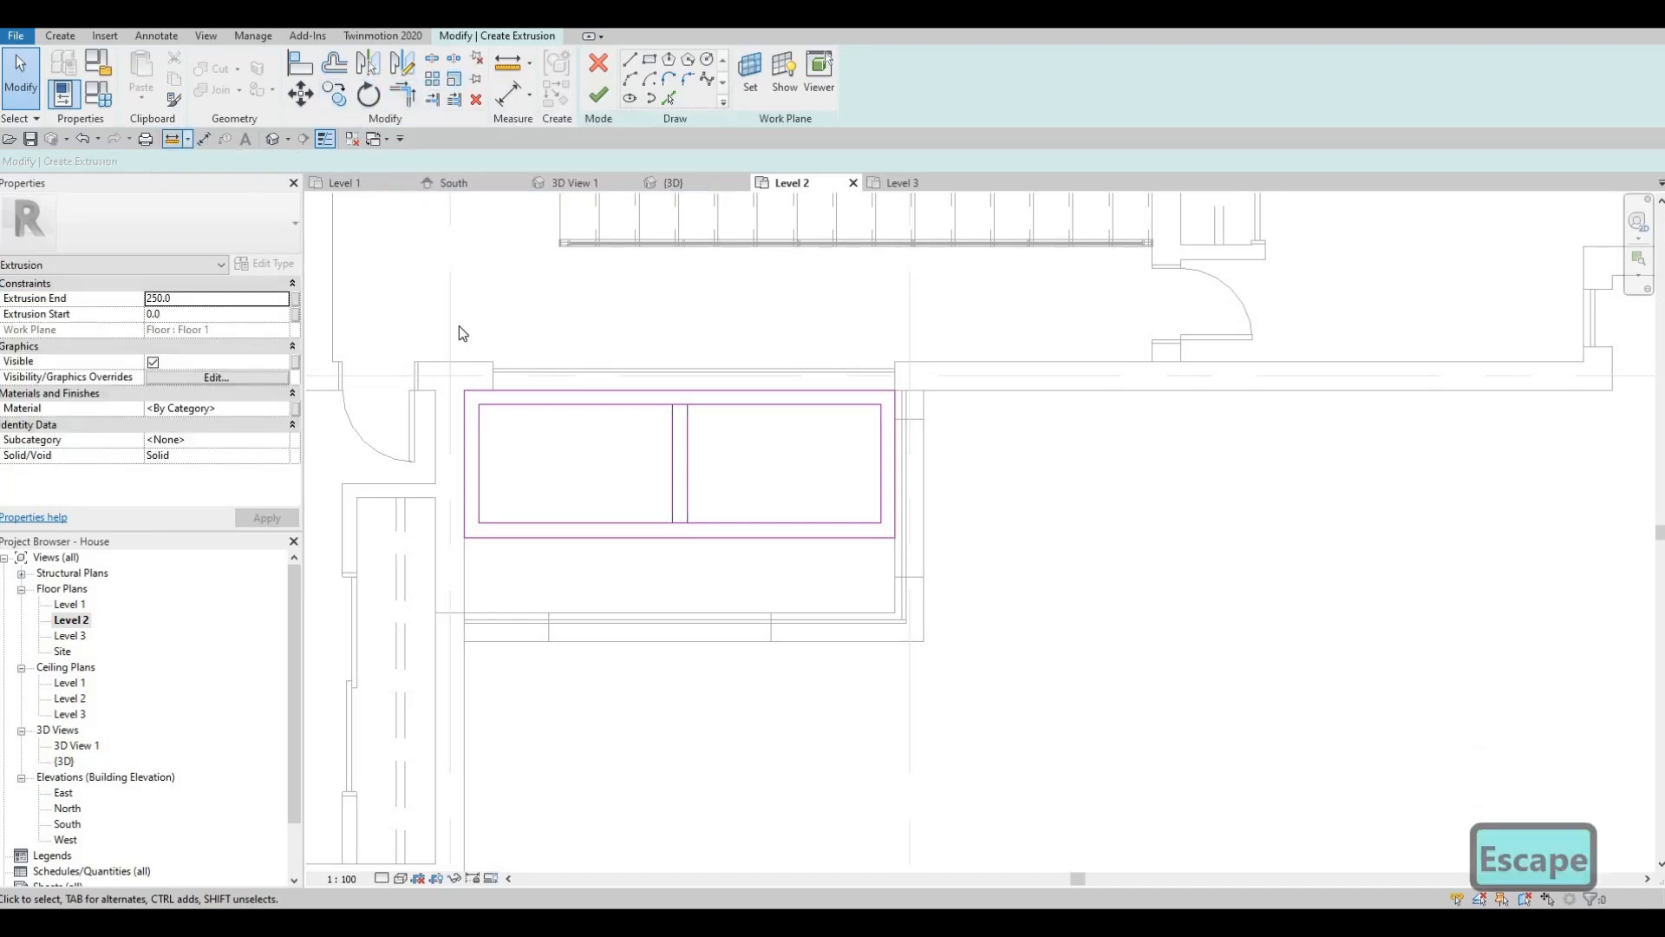
scroll(679, 404, "up", 1)
left_click(669, 407)
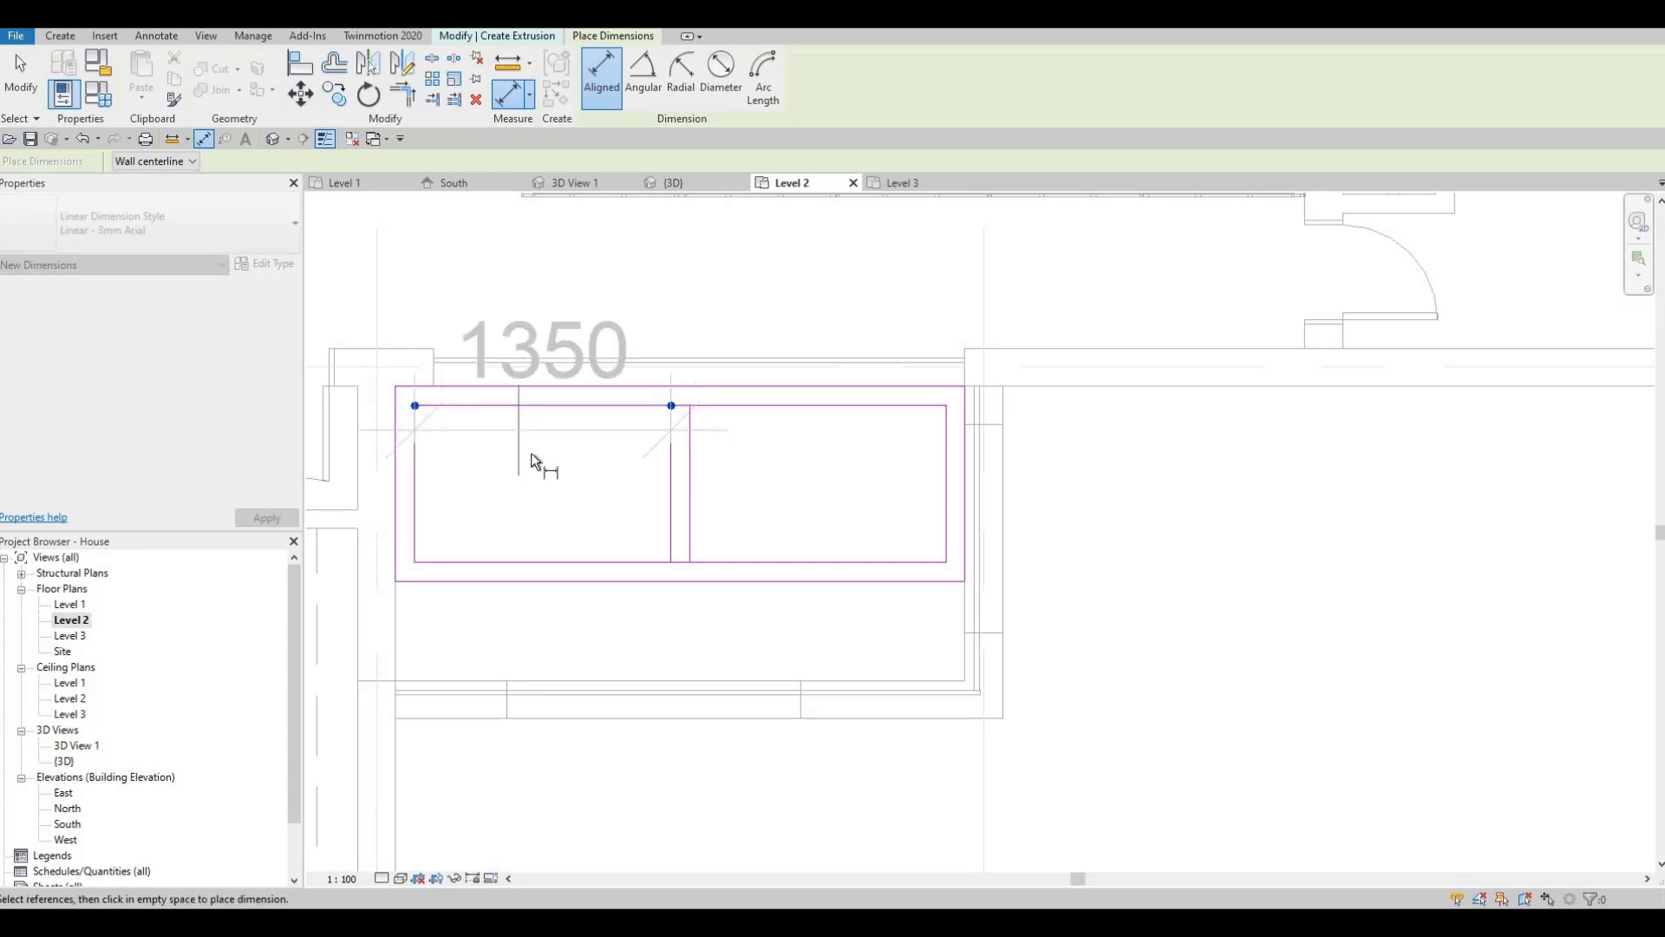
key("Escape")
key("Escape")
key("Escape")
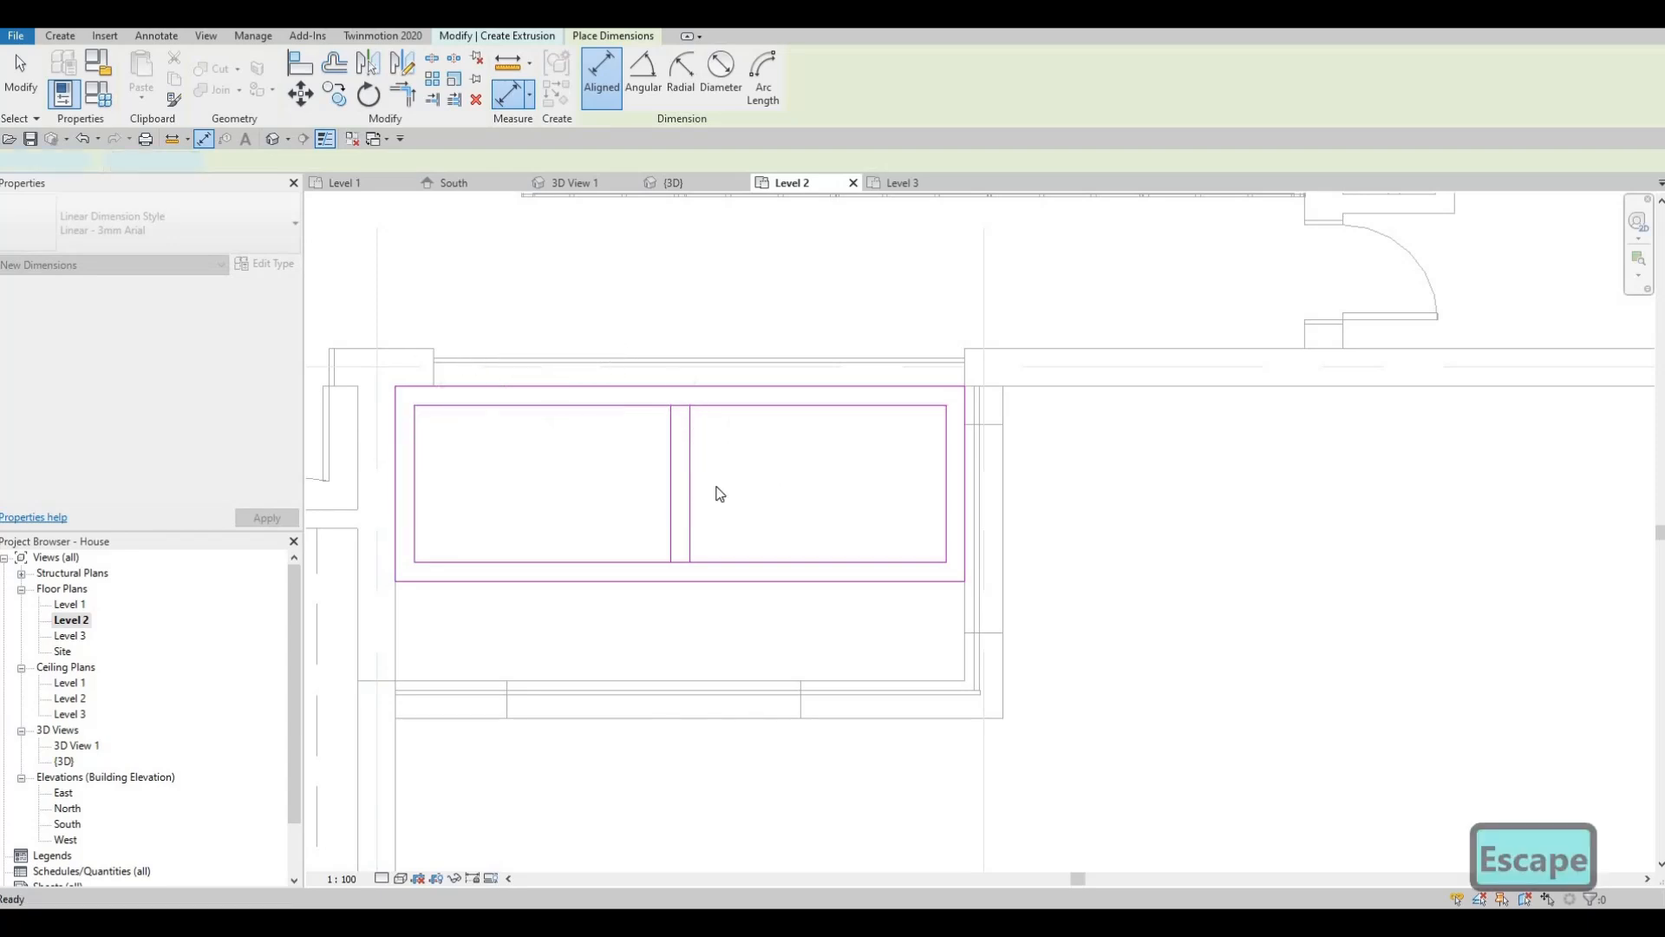
- Copy the central bar's two lines twice towards the left end of the frame, spaced about 400 mm apart
left_click_drag(724, 462, 641, 486)
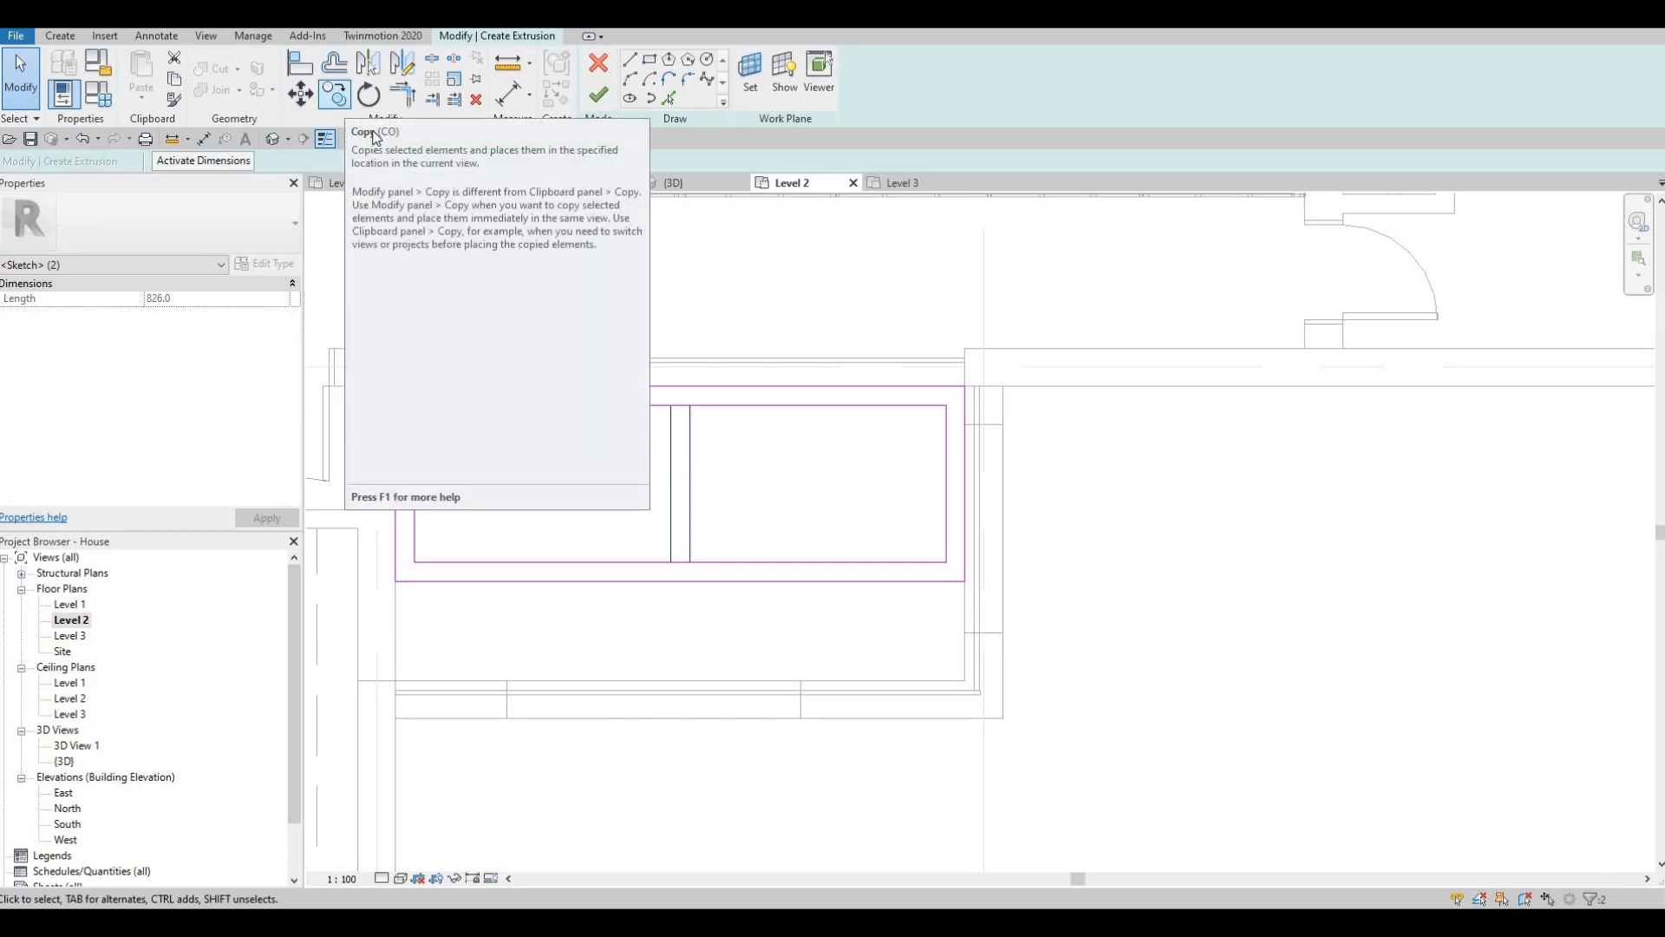
left_click(345, 102)
left_click(610, 406)
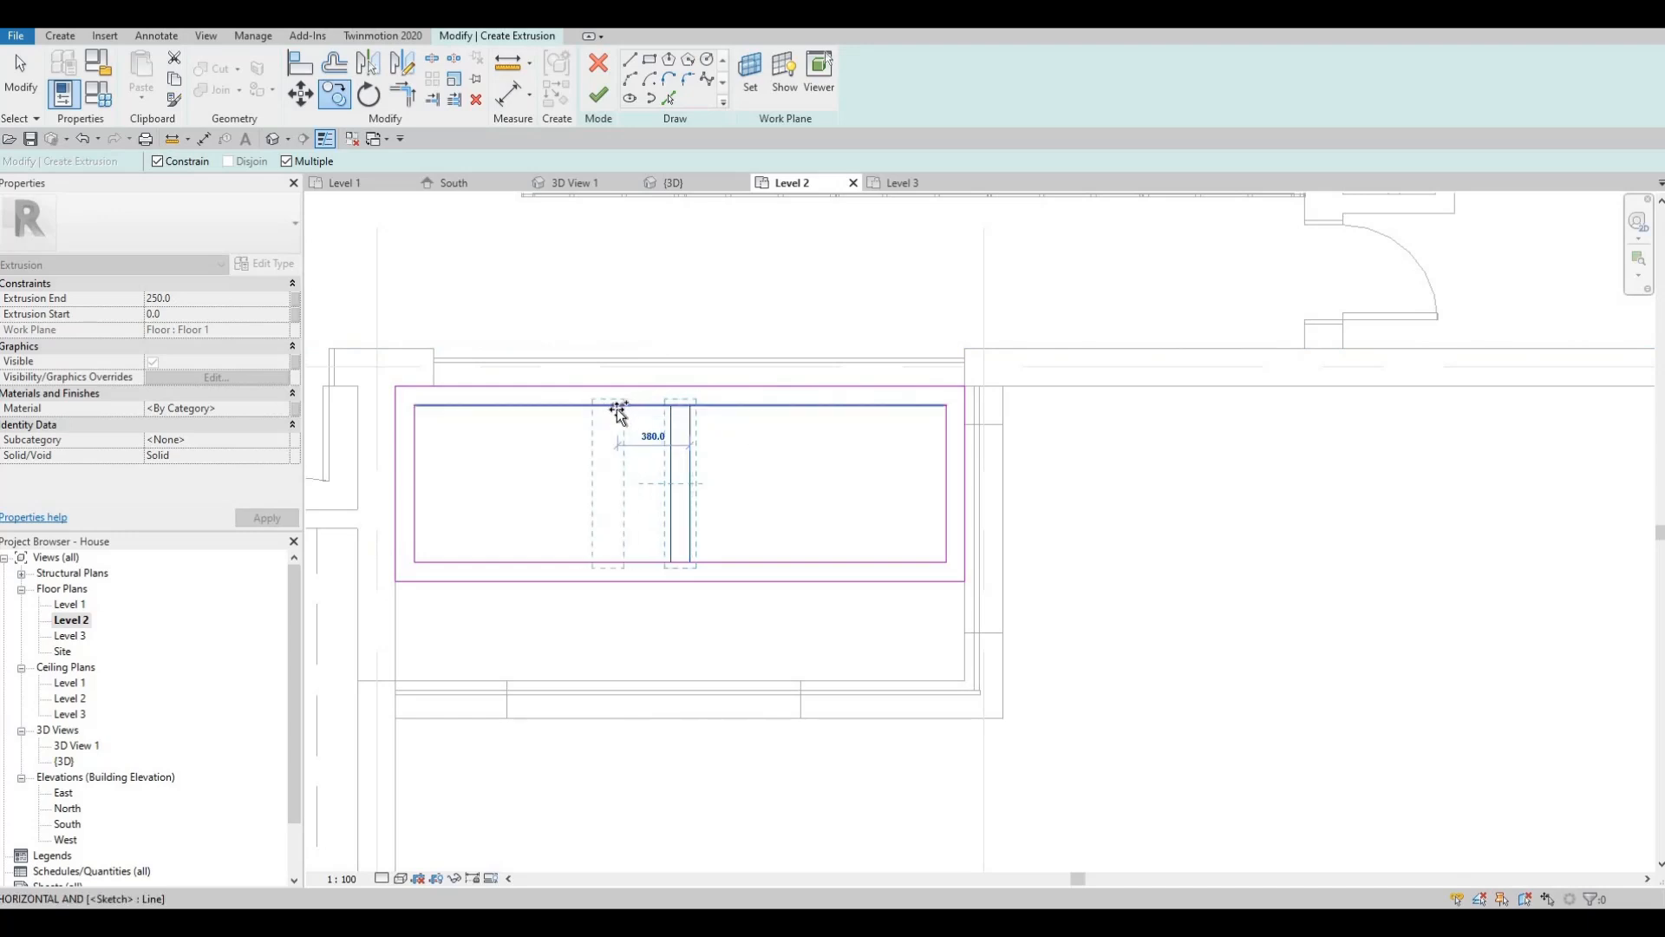
key("F1")
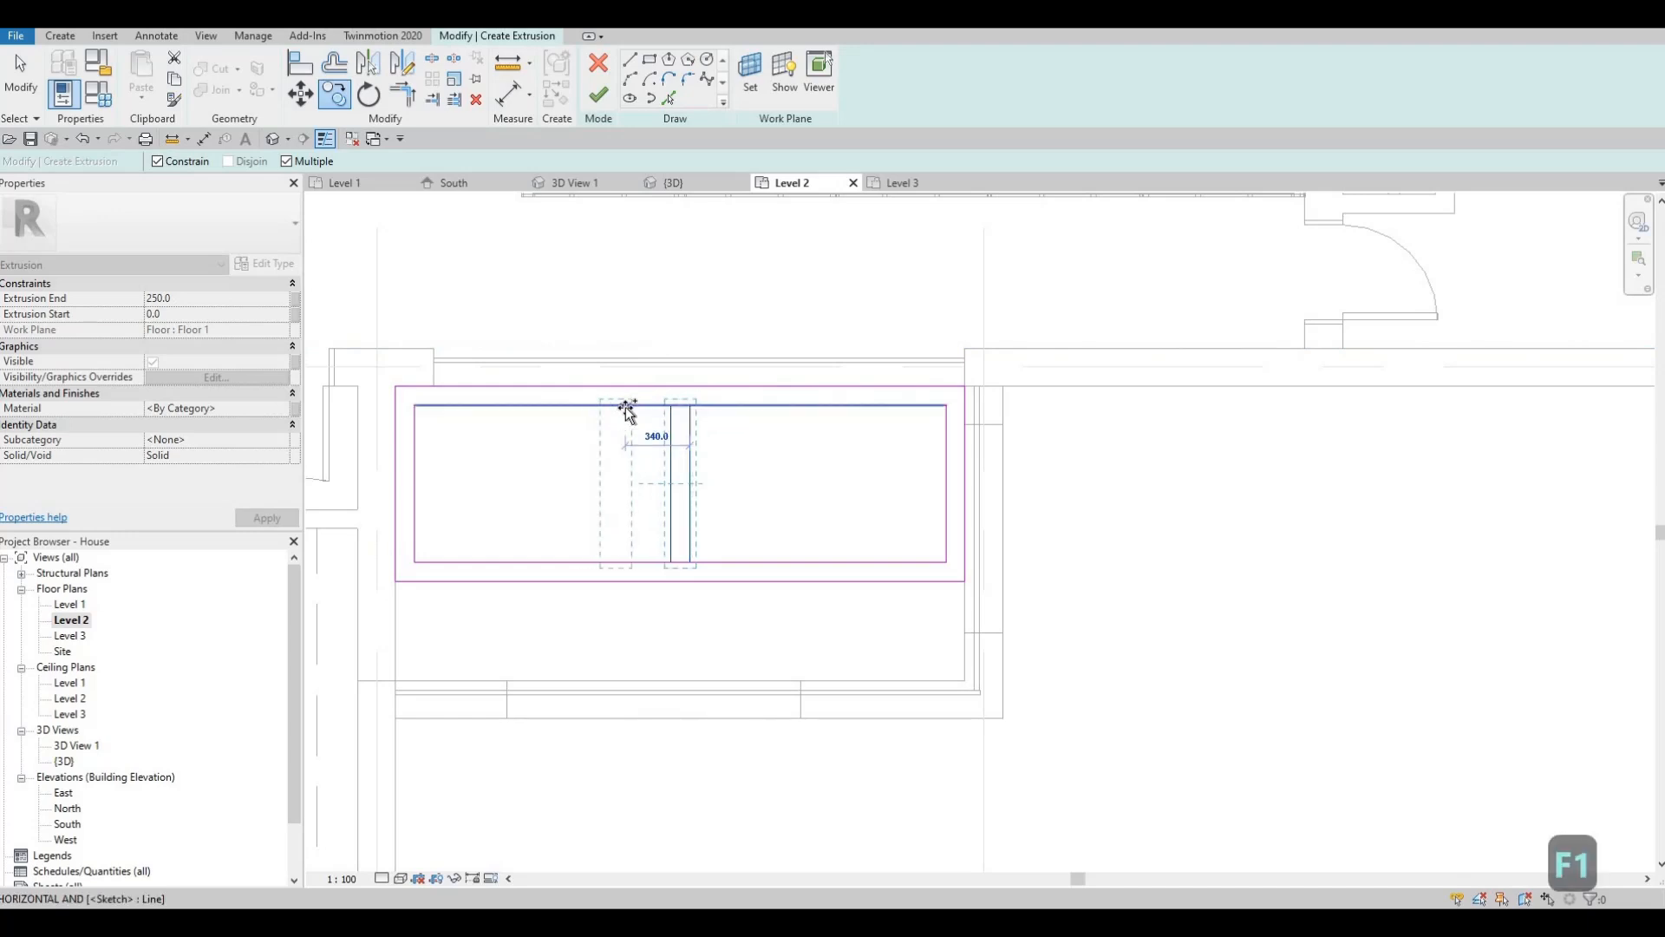
left_click(587, 409)
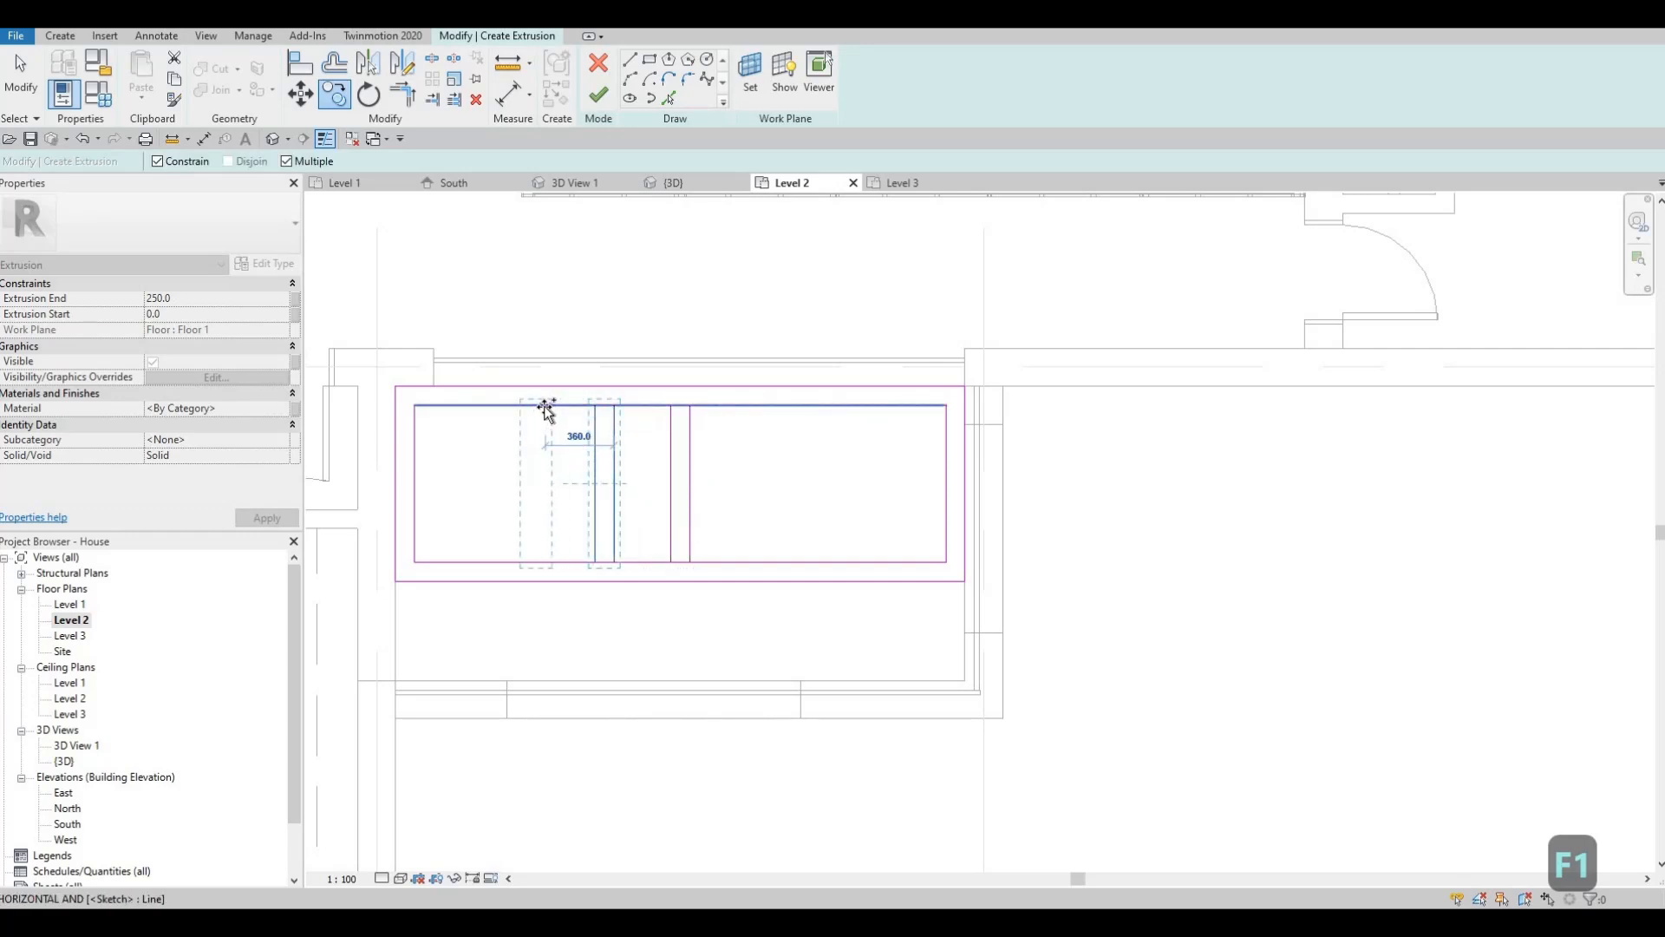
left_click(538, 406)
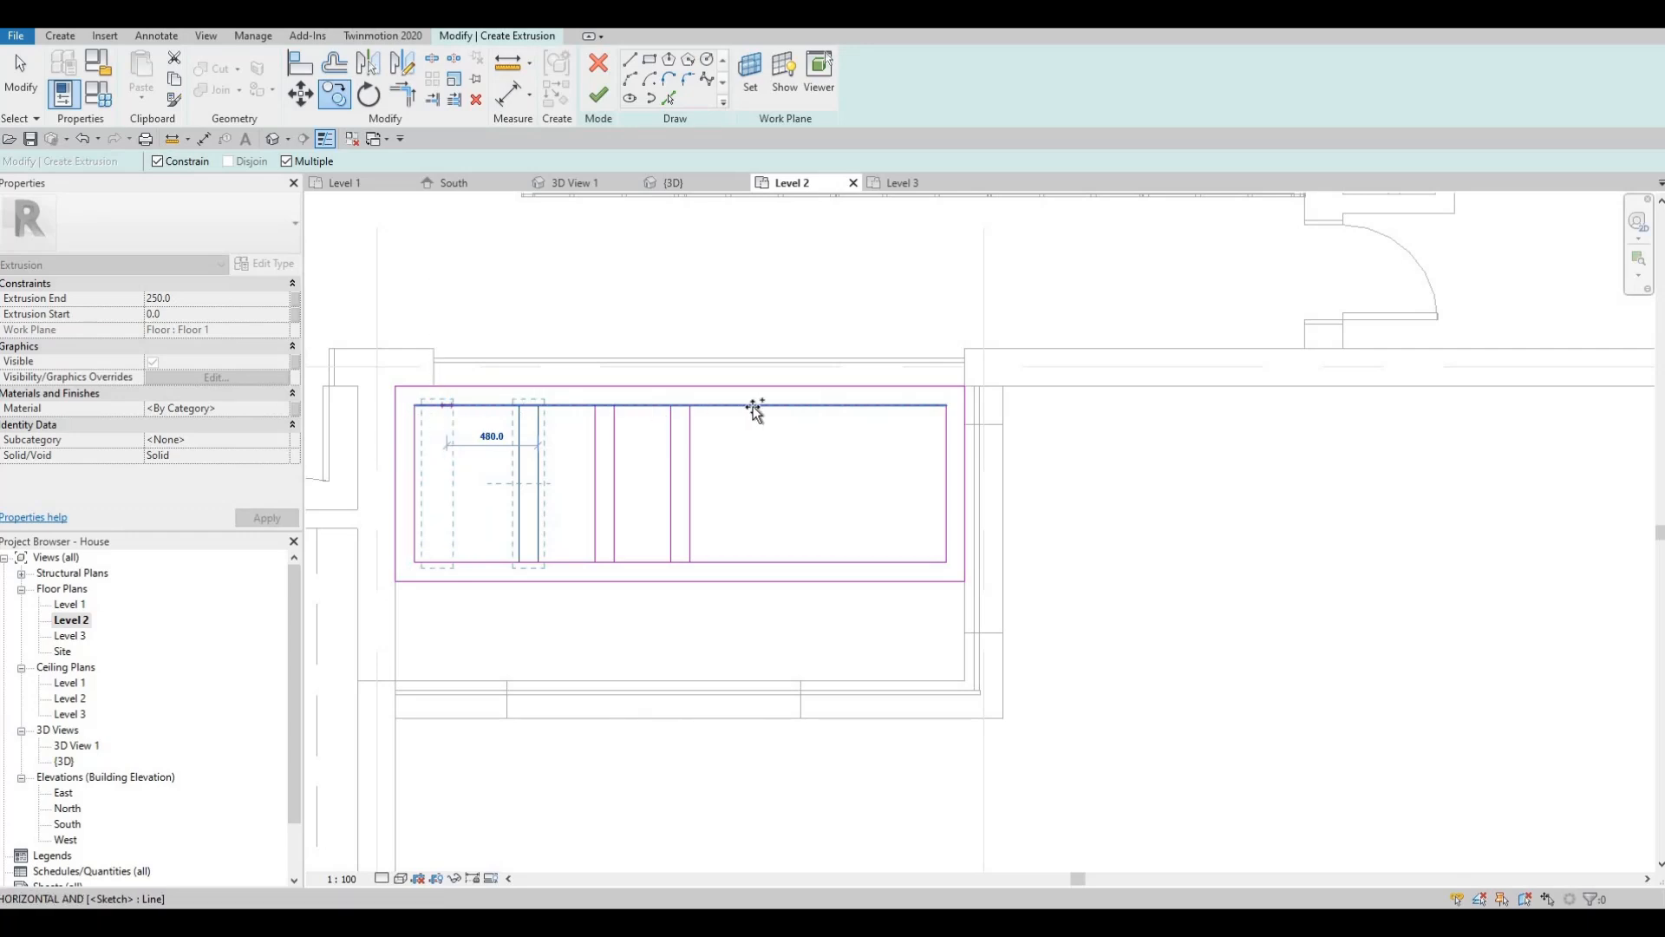
key("Escape")
- Copy the central bar three times towards the right end, two about 400 mm apart and the last about 340 mm further
left_click_drag(729, 490, 664, 456)
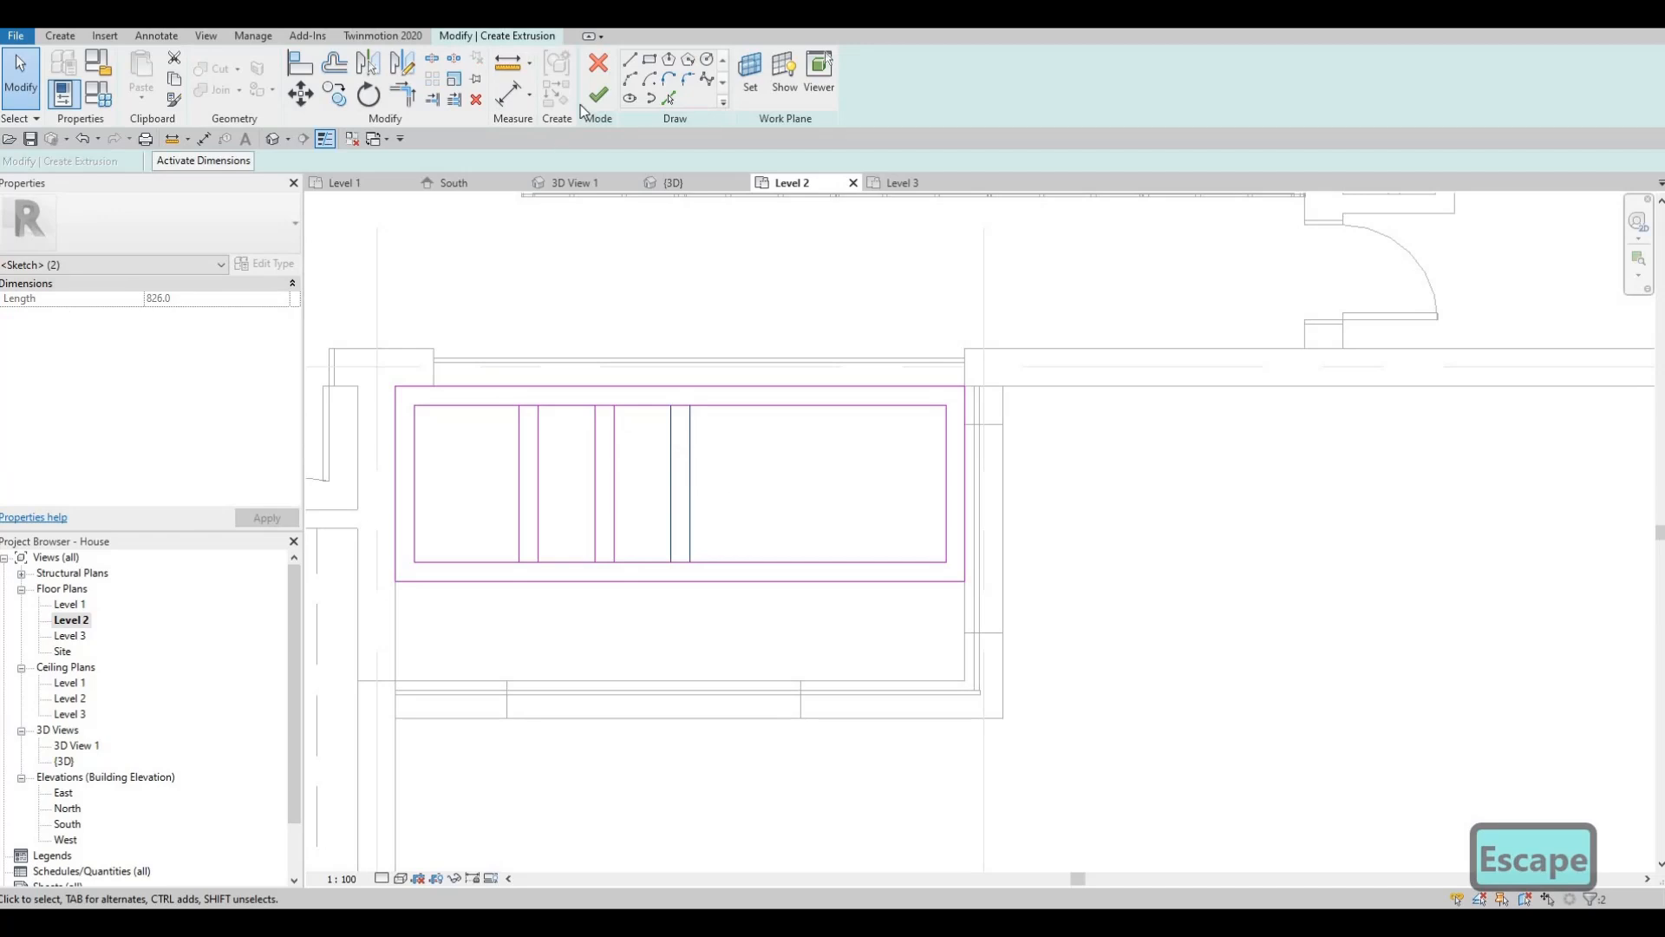
key("c")
key("o")
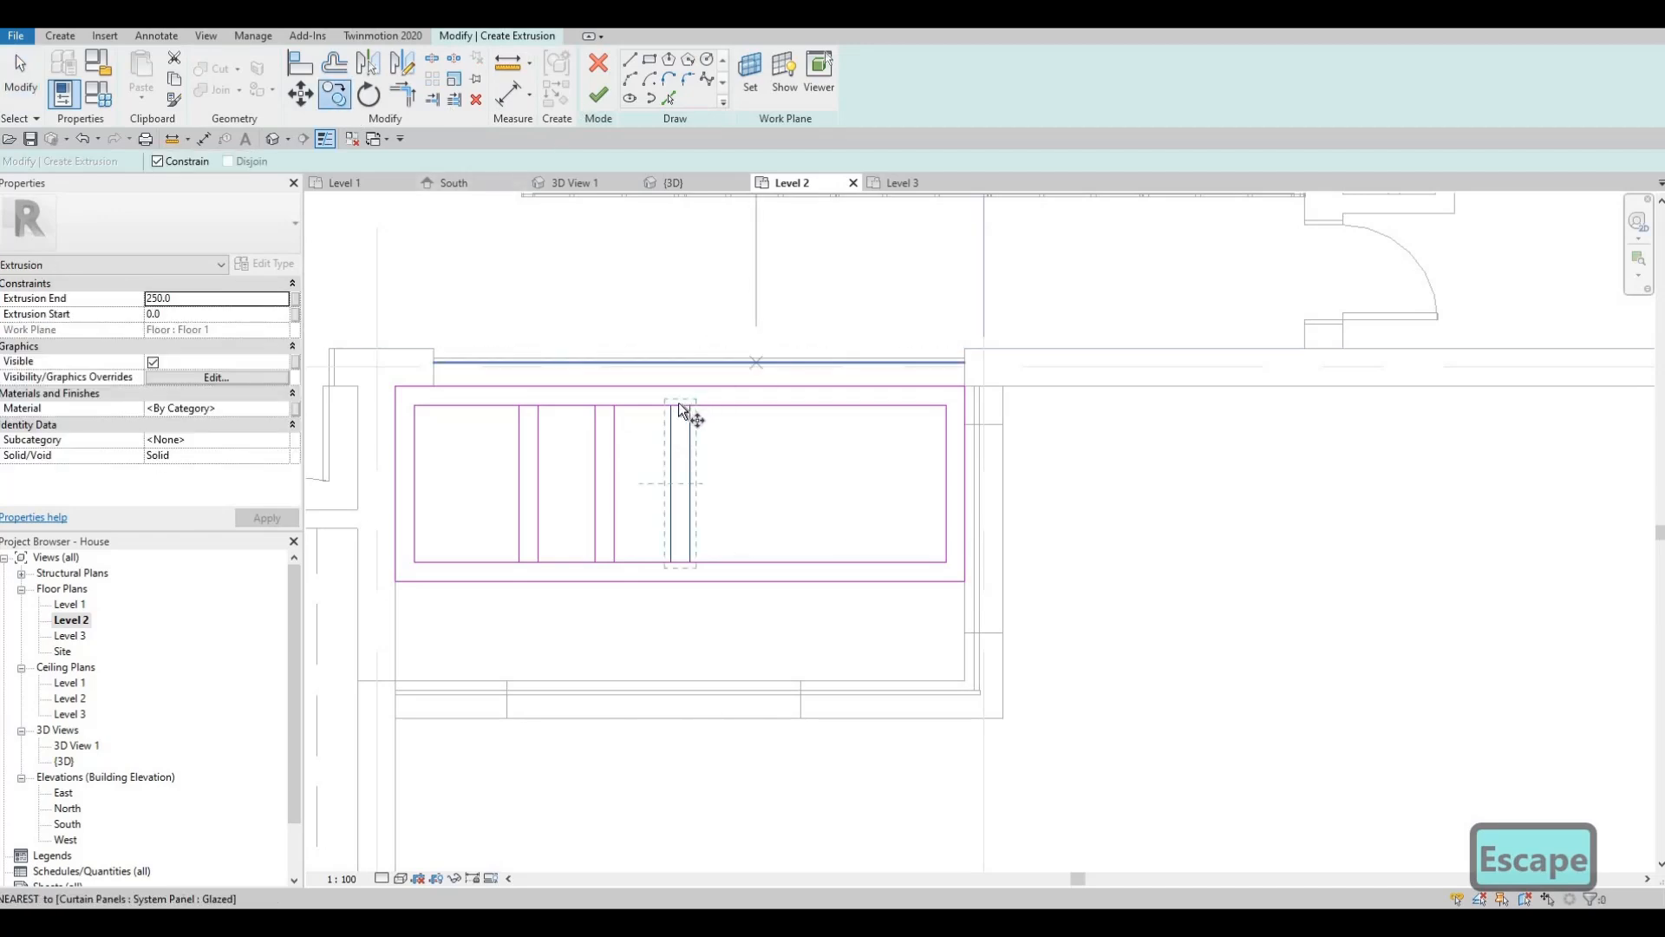
left_click(677, 404)
left_click(747, 404)
left_click(881, 408)
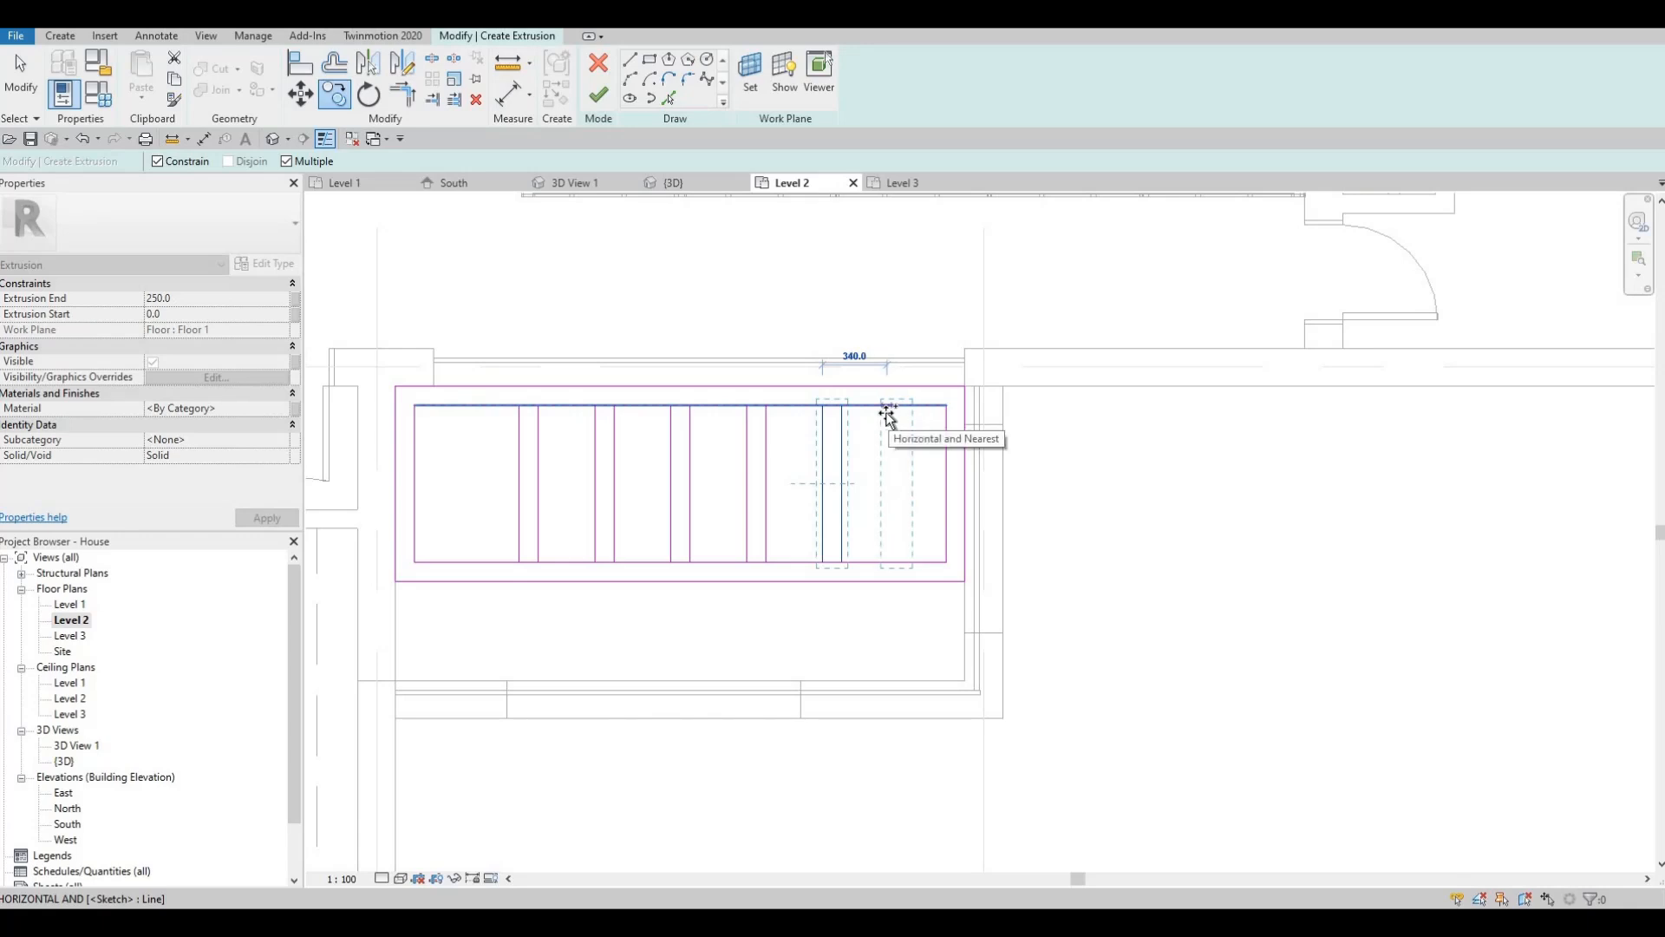
left_click(644, 436)
key("Escape")
key("Escape")
- Copy the leftmost bar once more into the gap before the frame's left edge
left_click_drag(565, 435, 503, 464)
left_click(345, 96)
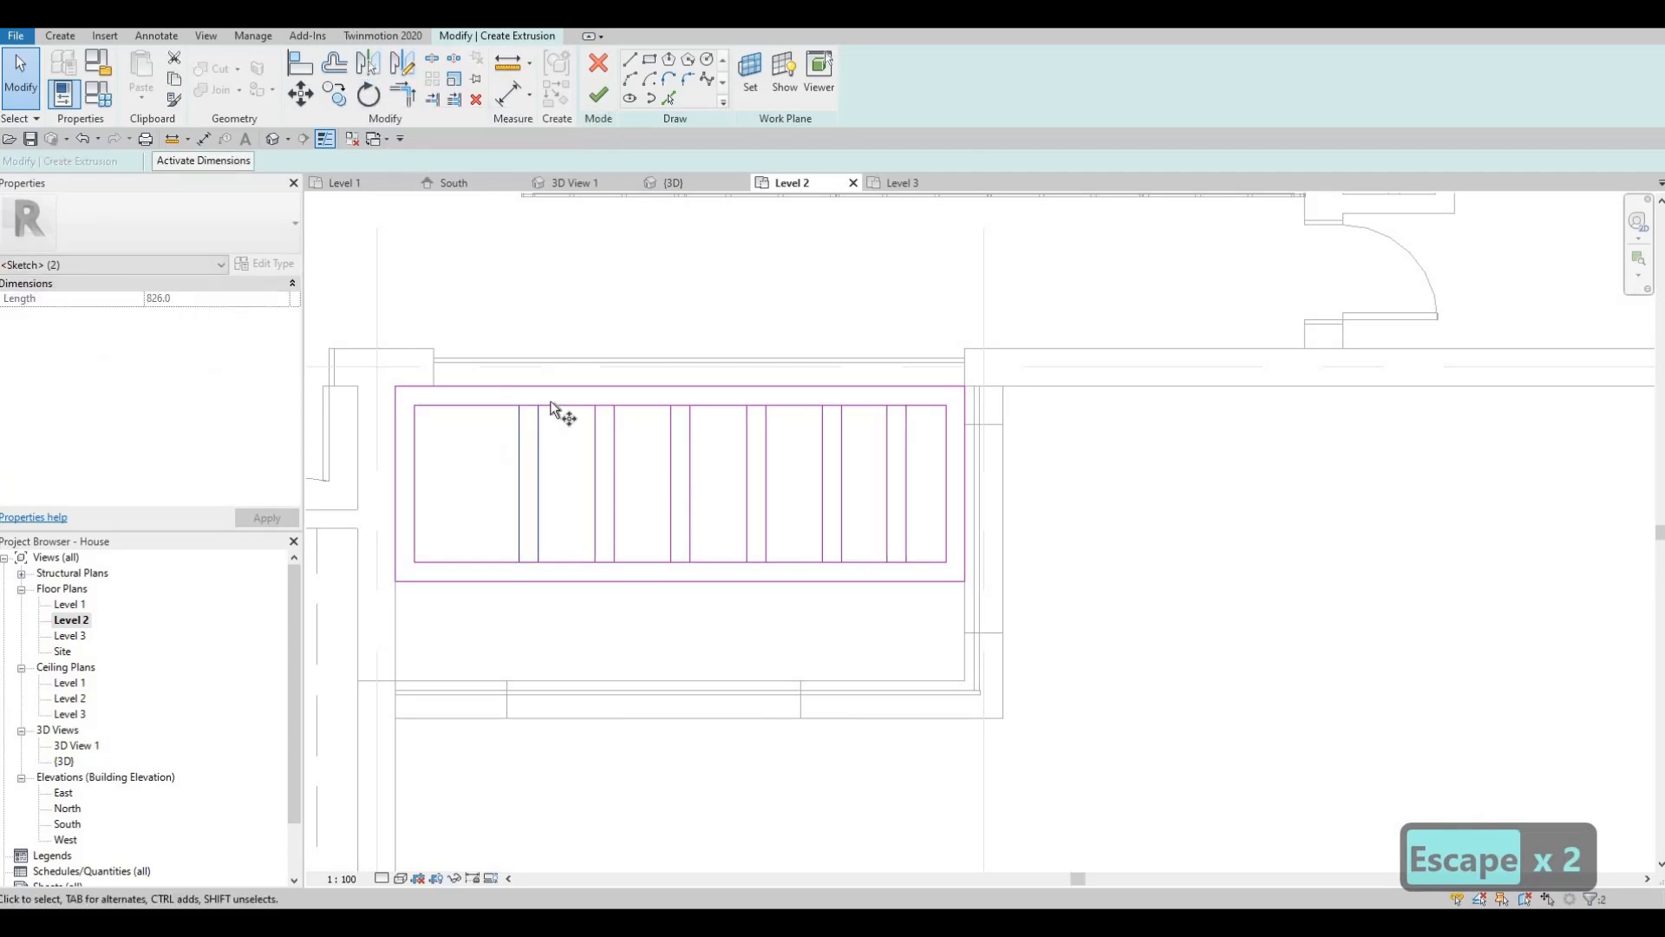
left_click(500, 406)
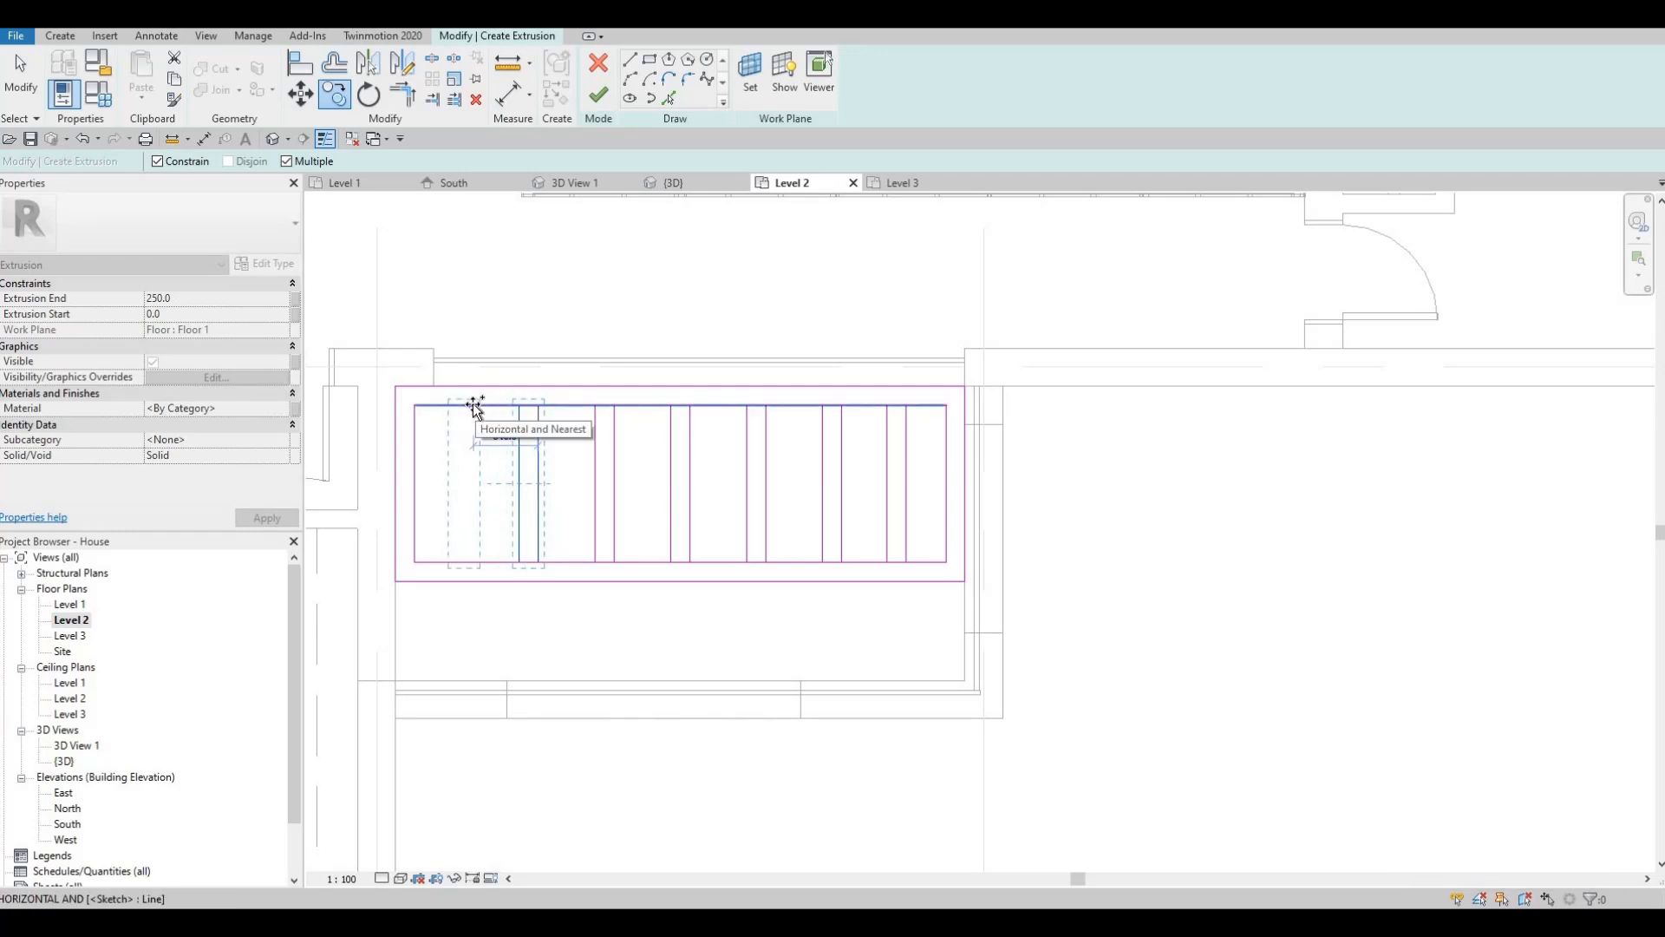
left_click(476, 408)
key("Escape")
key("Escape")
- Split the inner rectangle's upper edge at each of the seven bars
middle_click_drag(400, 256, 515, 222)
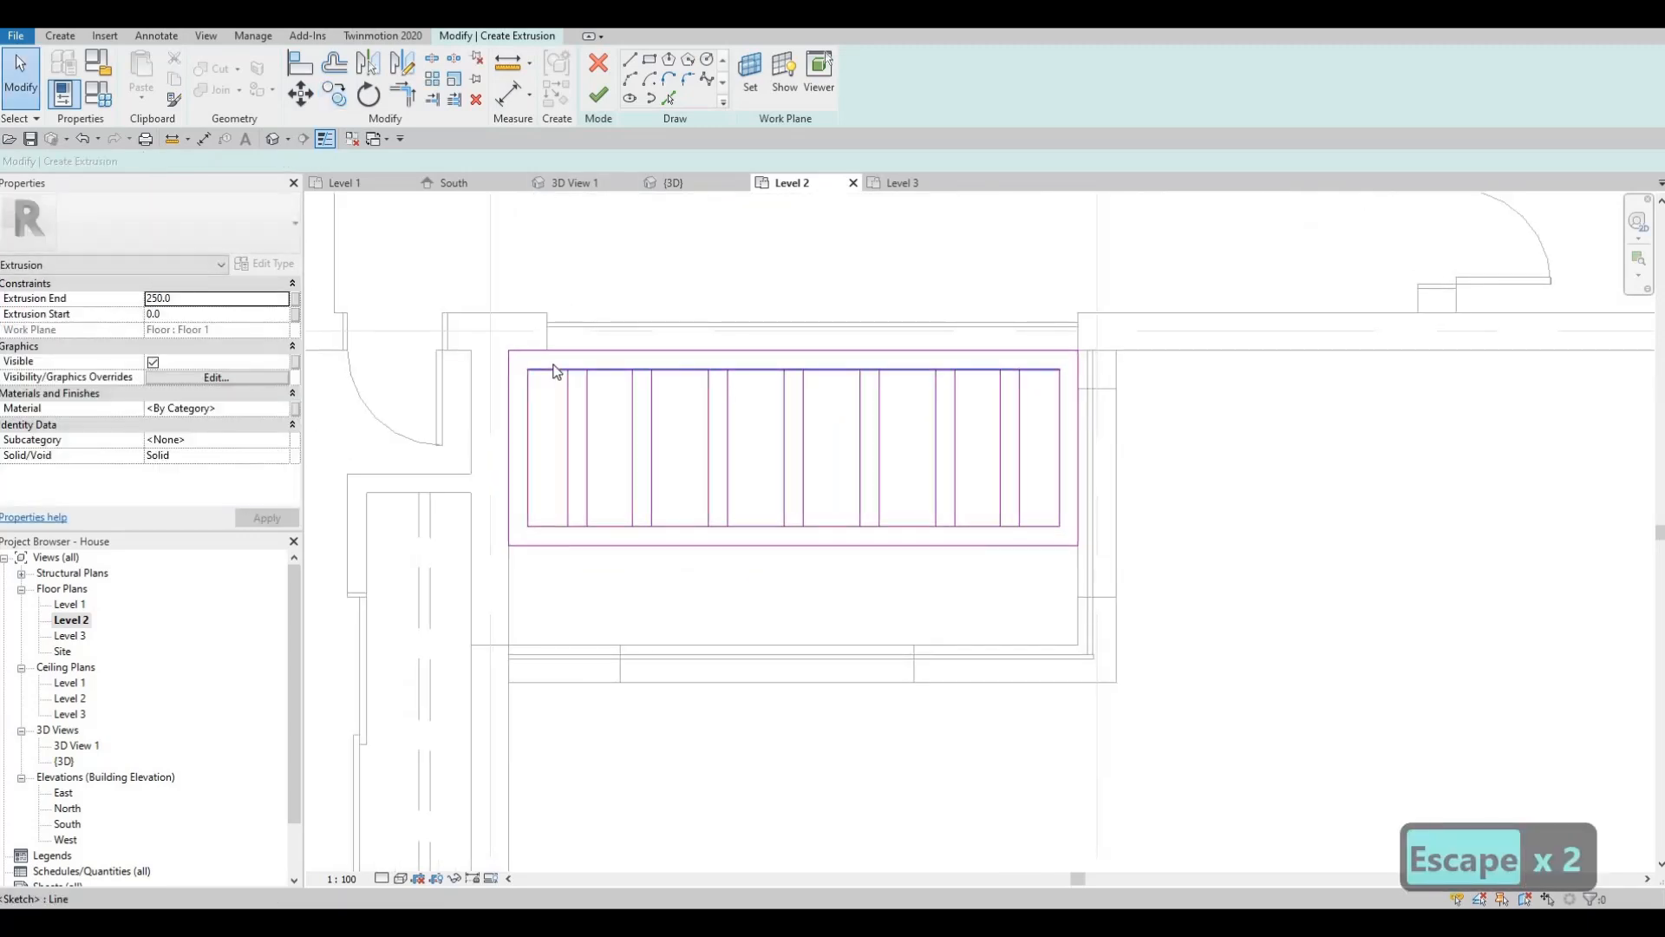
key("s")
key("l")
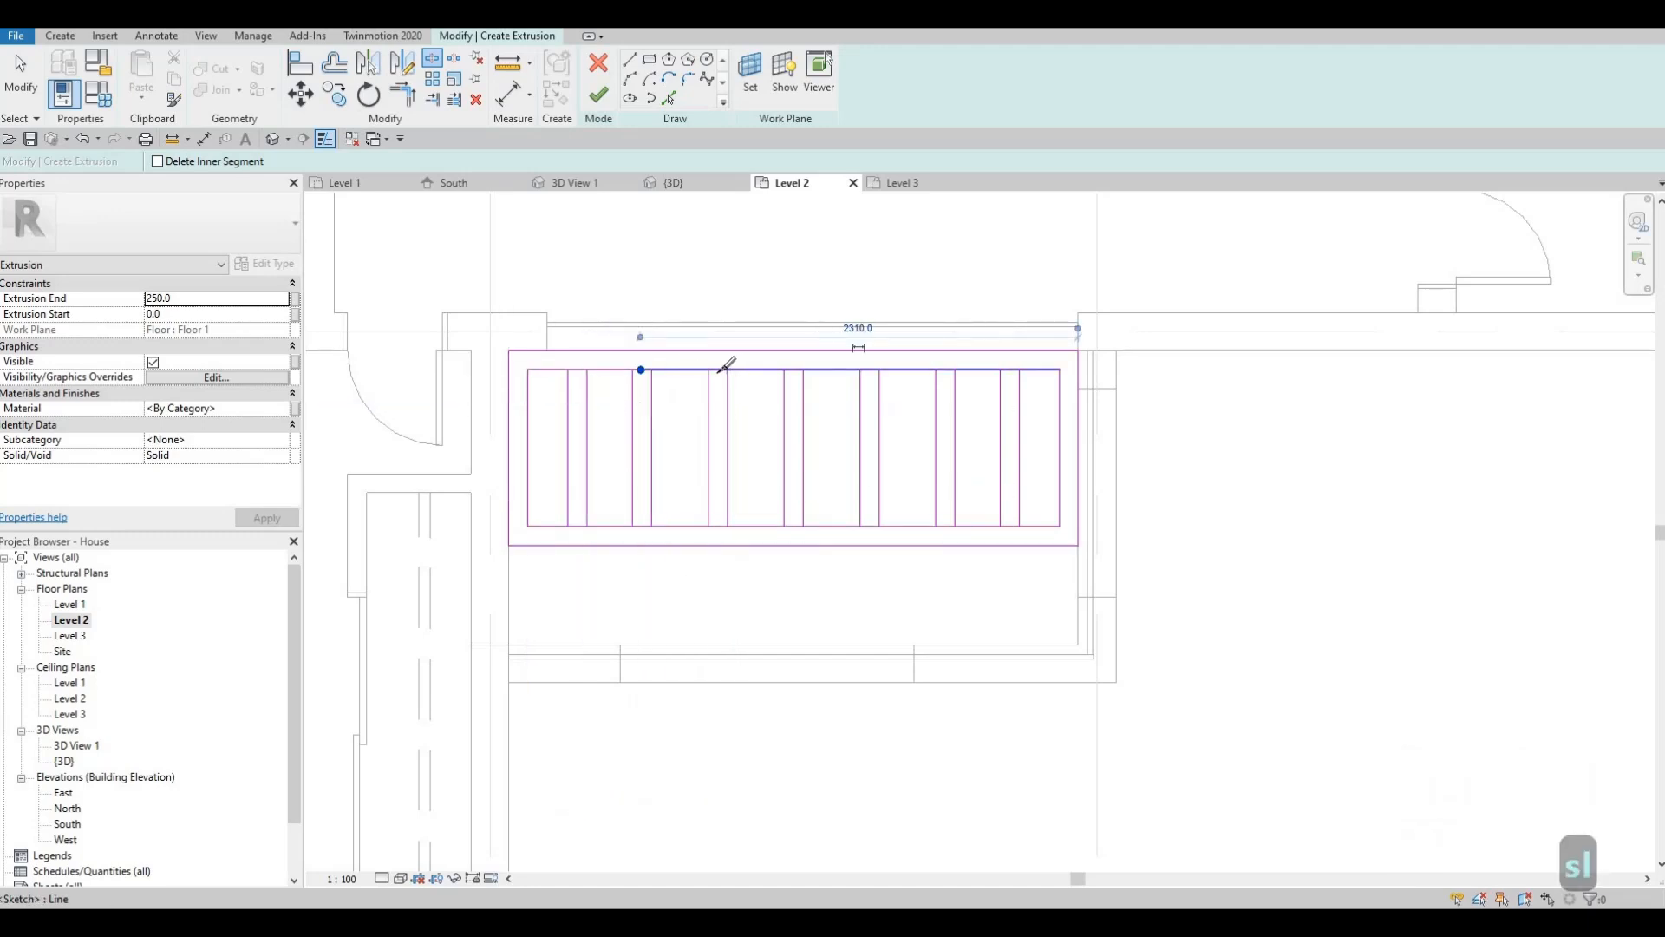
left_click(871, 372)
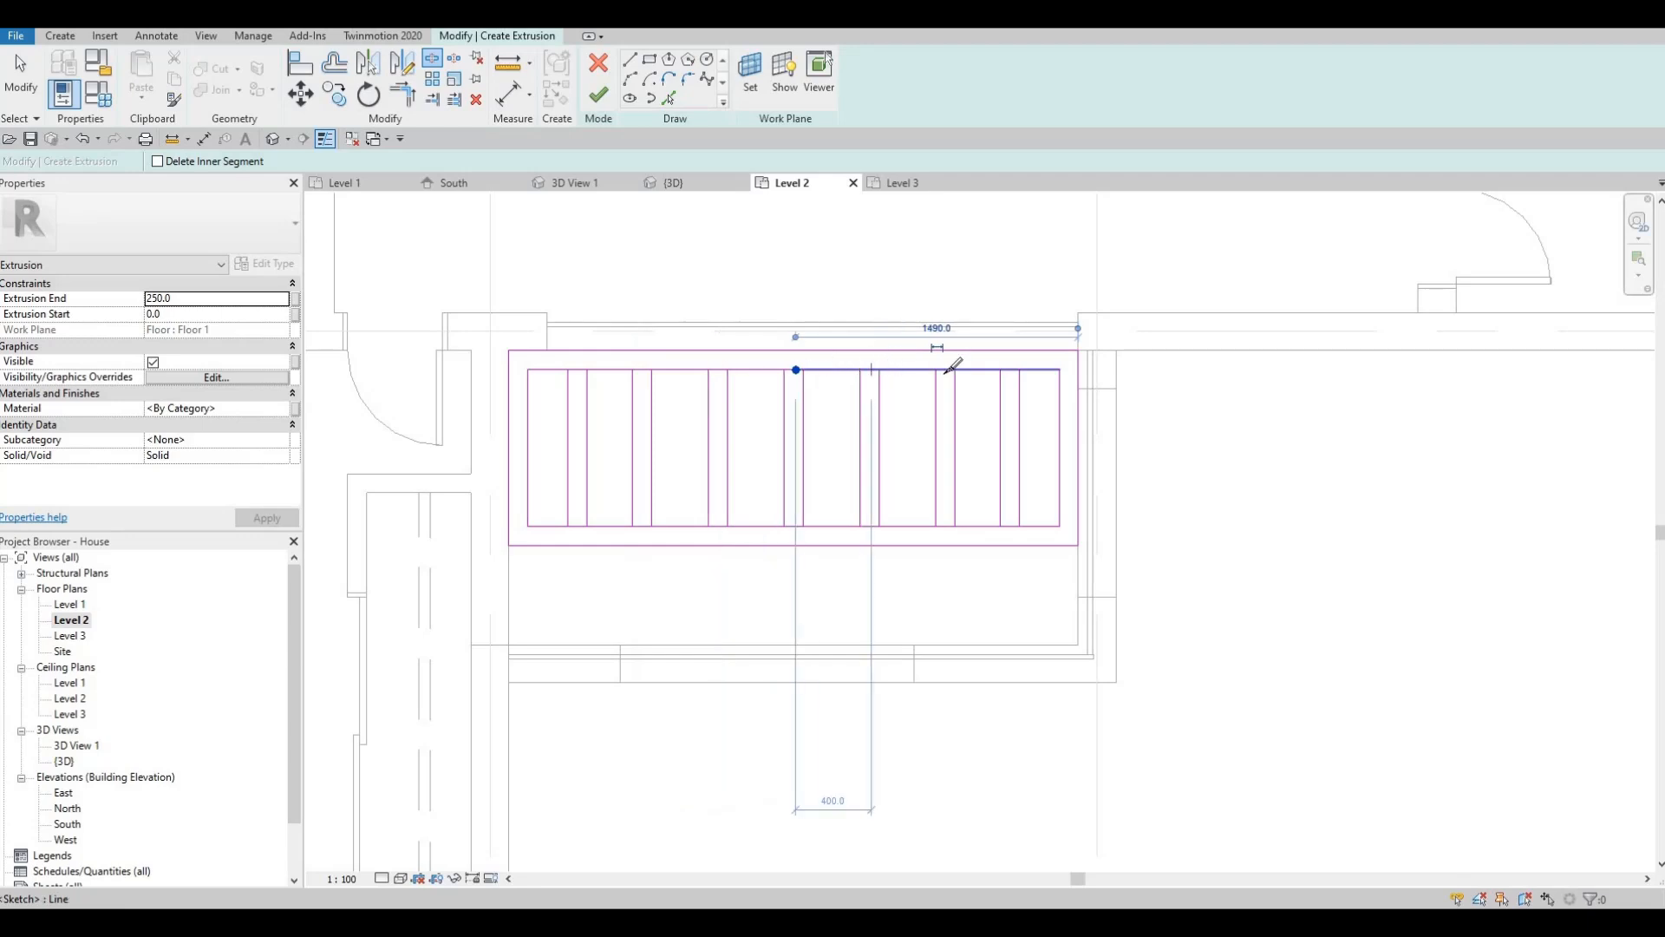
left_click(1020, 370)
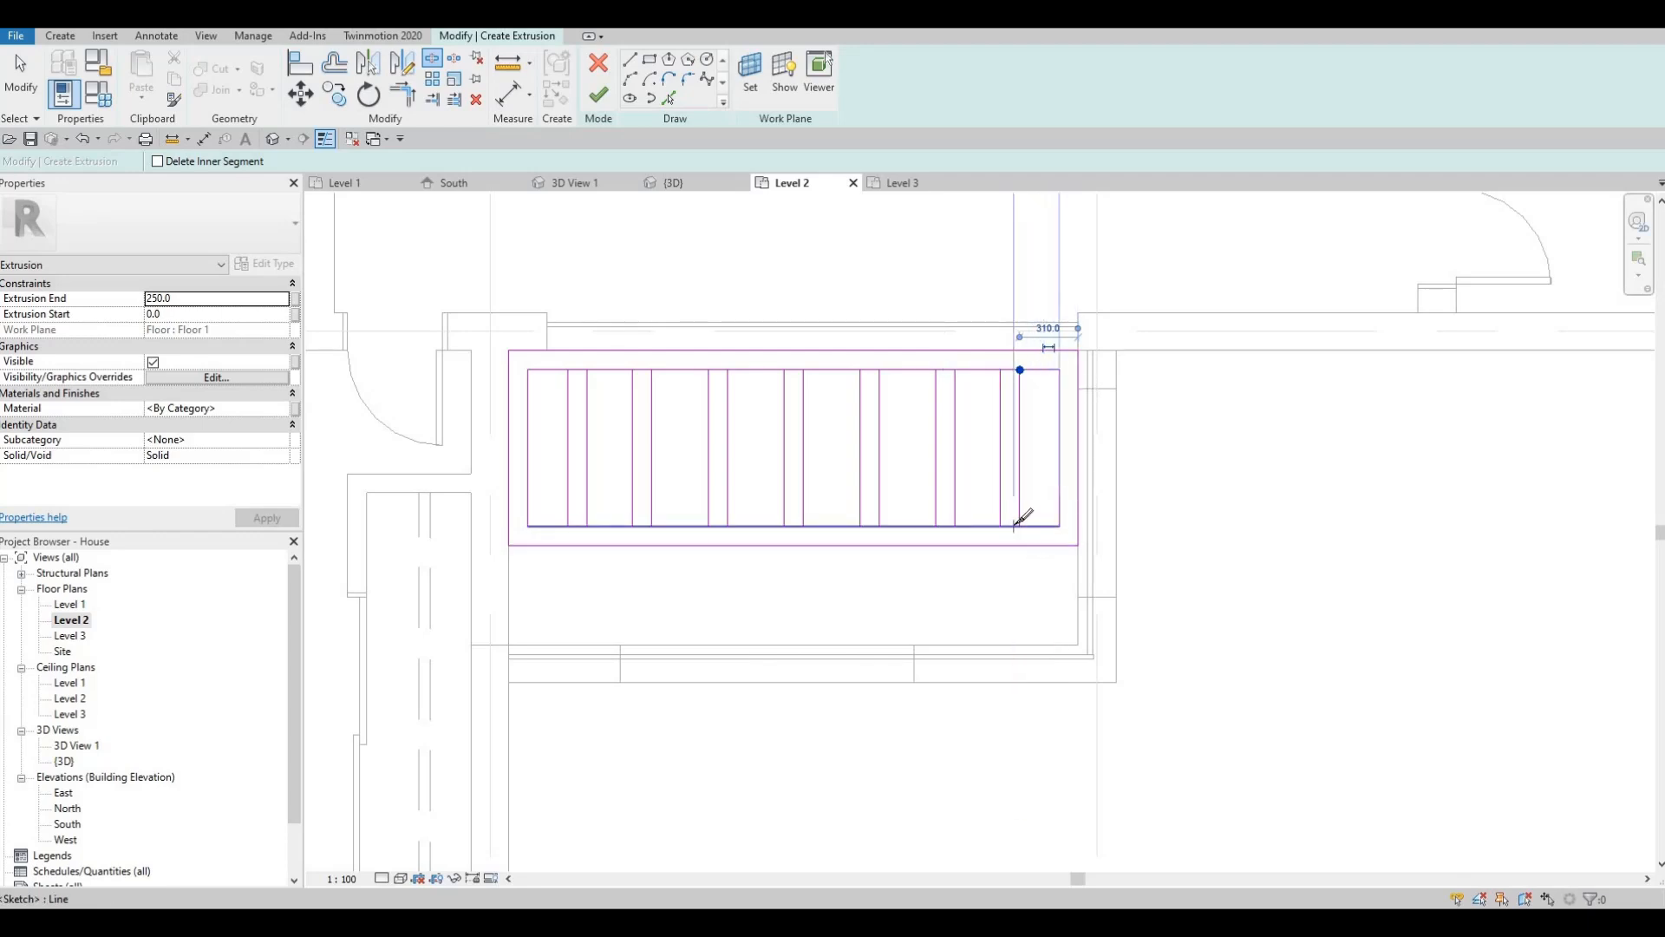
- Split the inner rectangle's lower edge at each of the seven bars
left_click(961, 520)
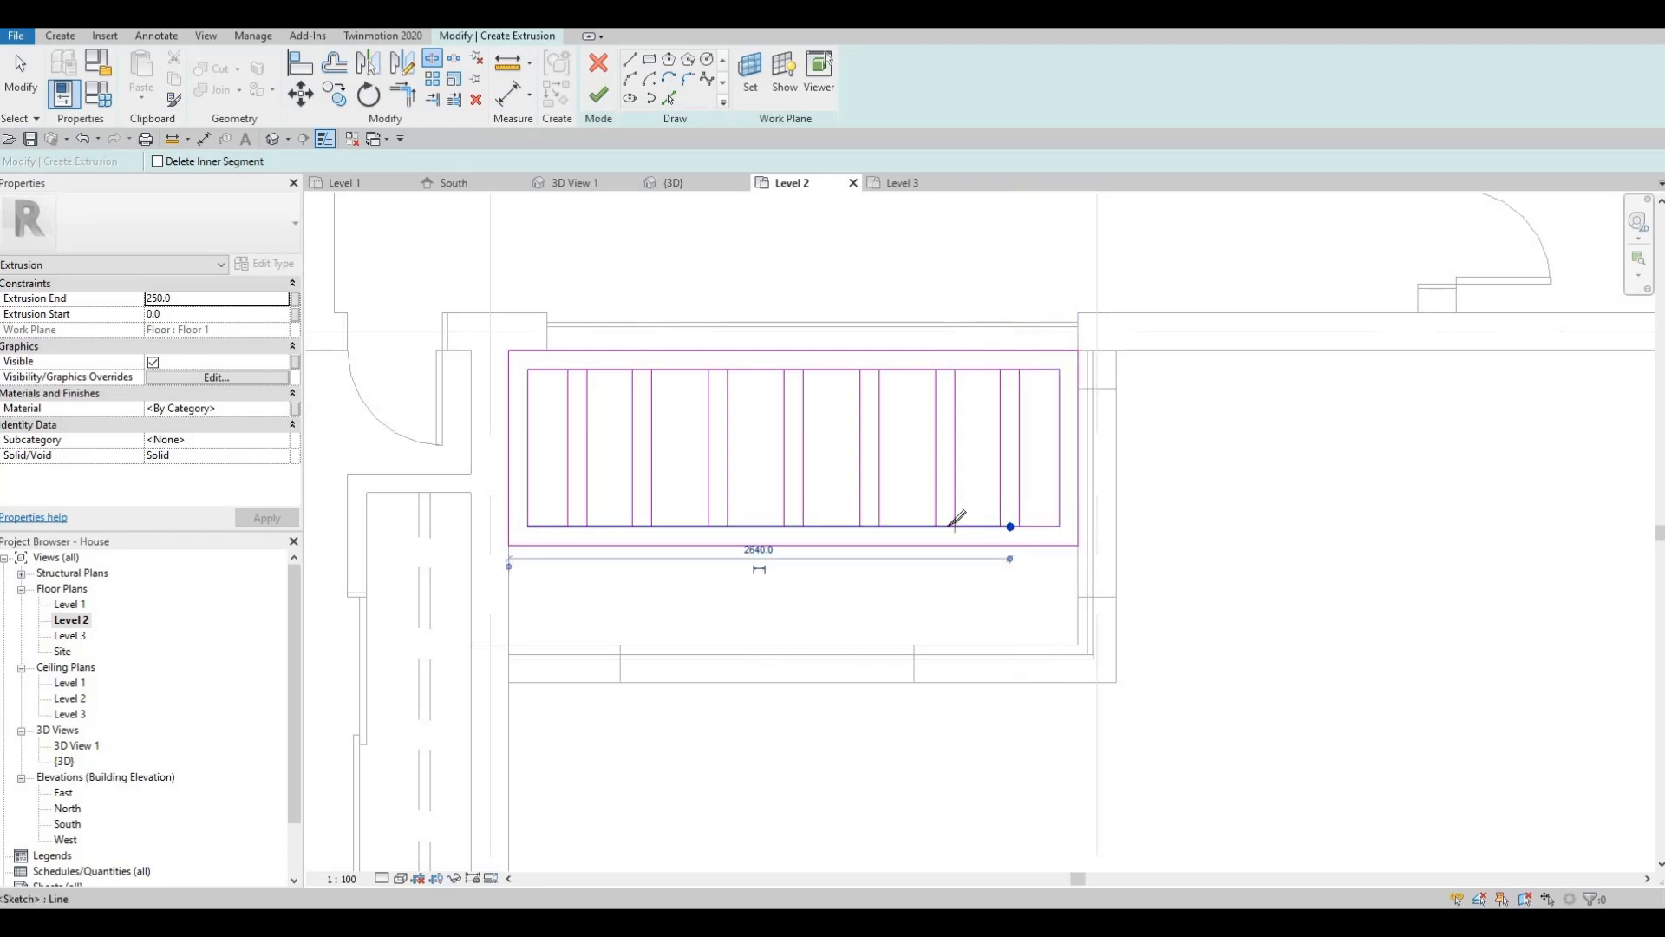
left_click(880, 521)
left_click(797, 525)
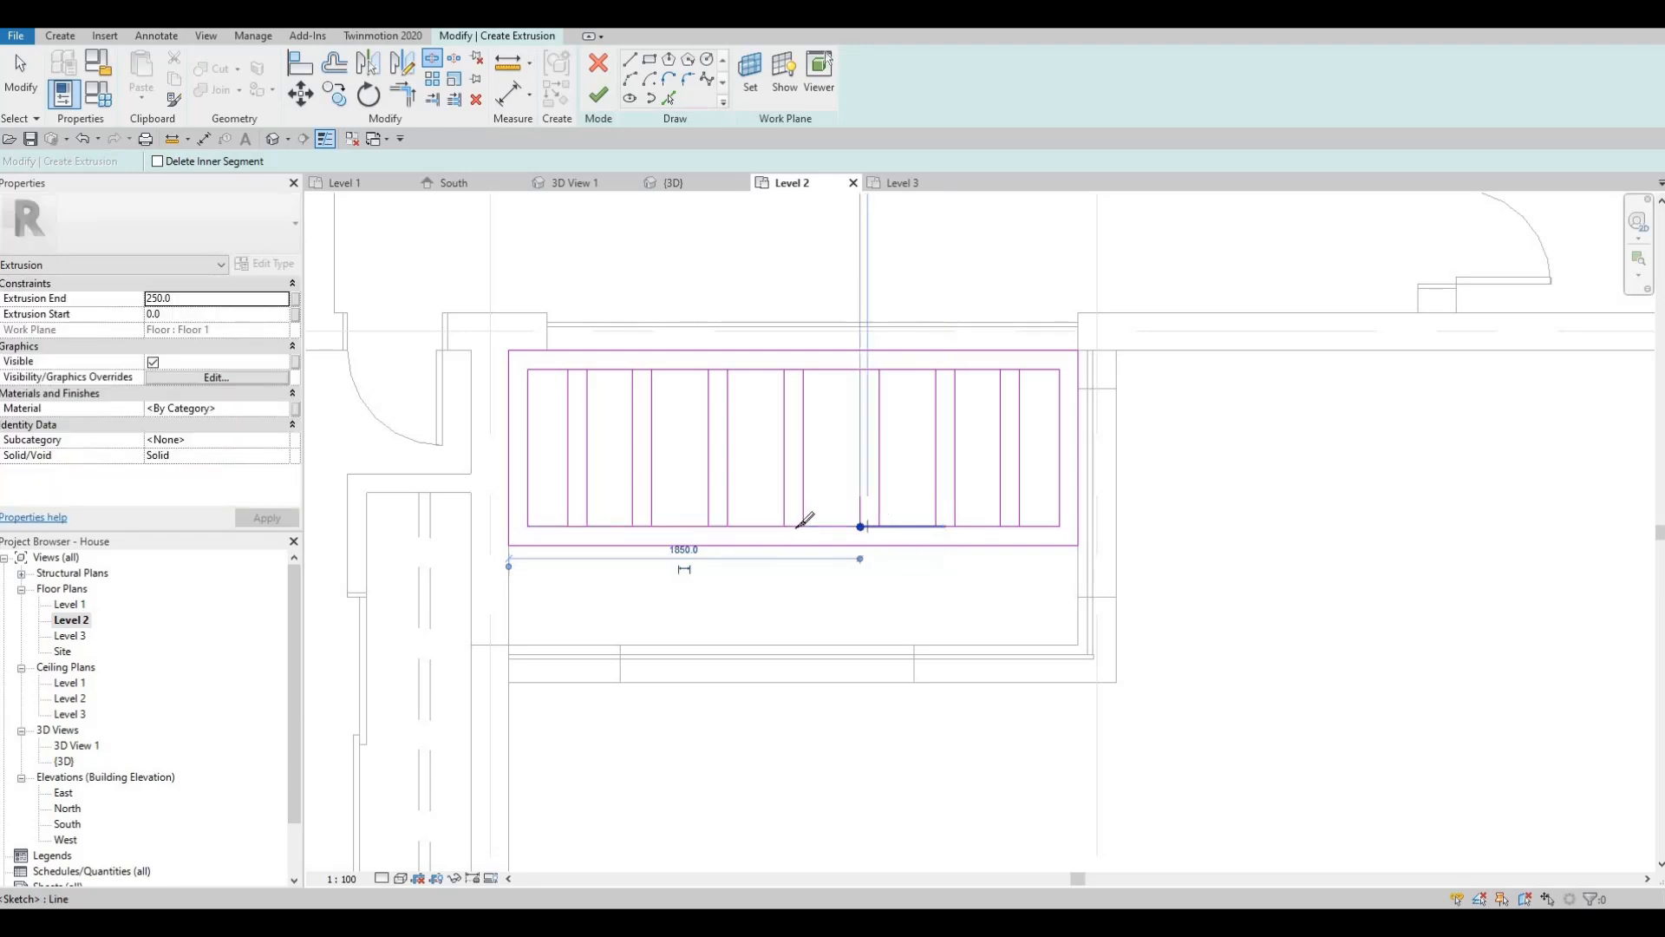
left_click(719, 525)
left_click(643, 525)
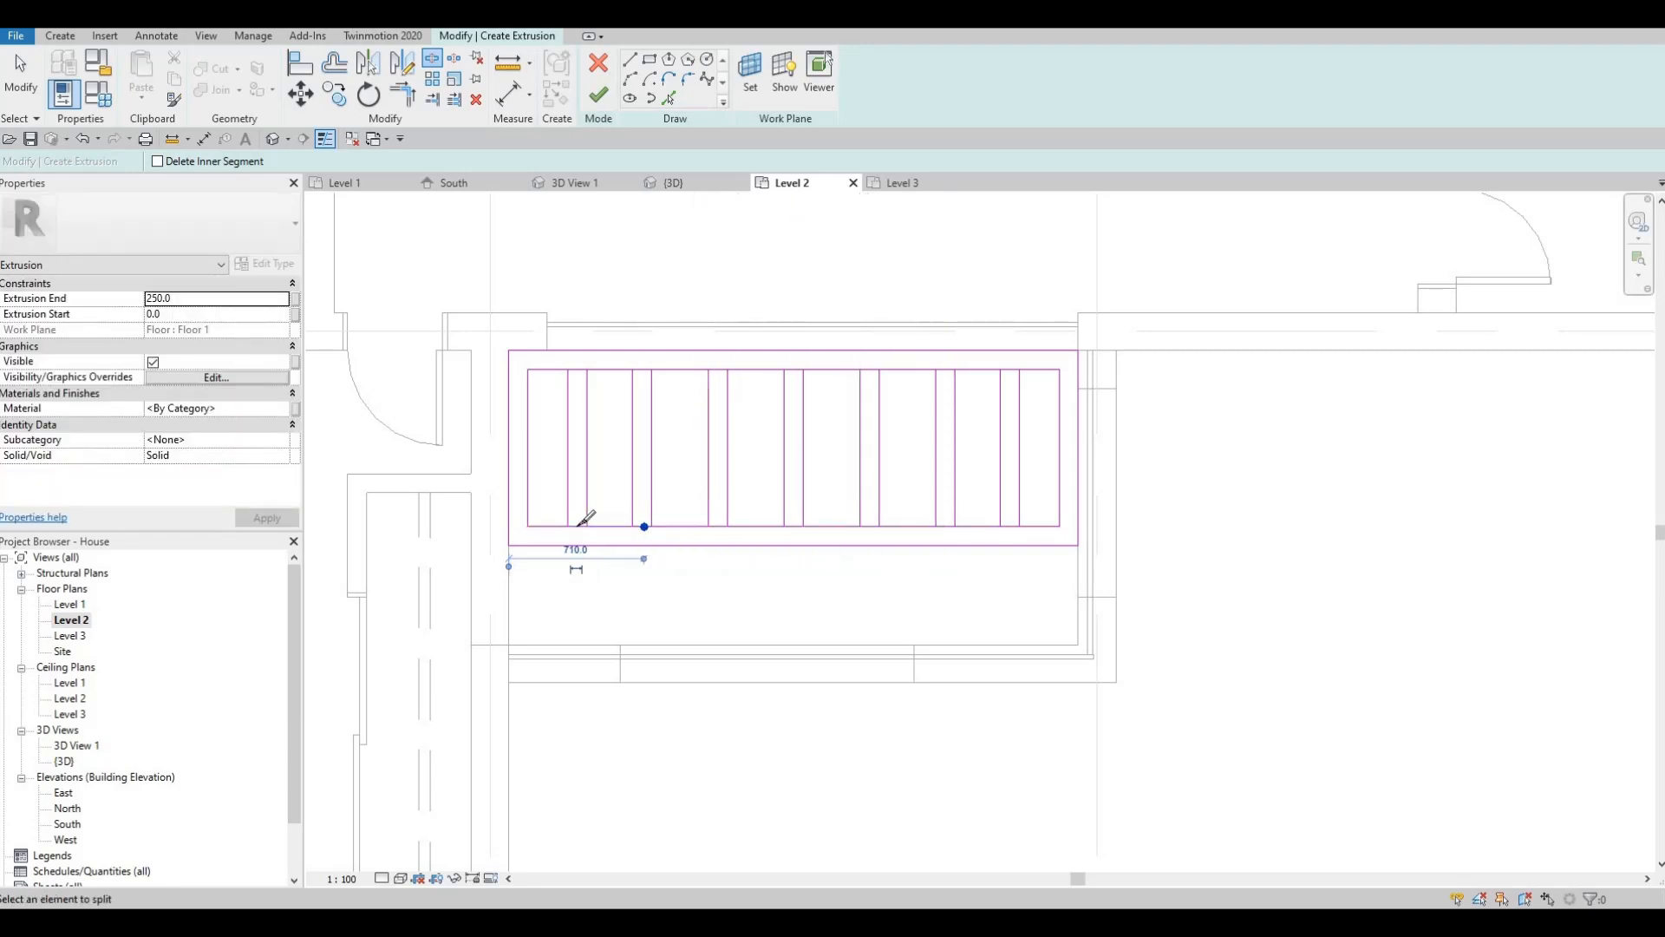
key("Escape")
key("Escape")
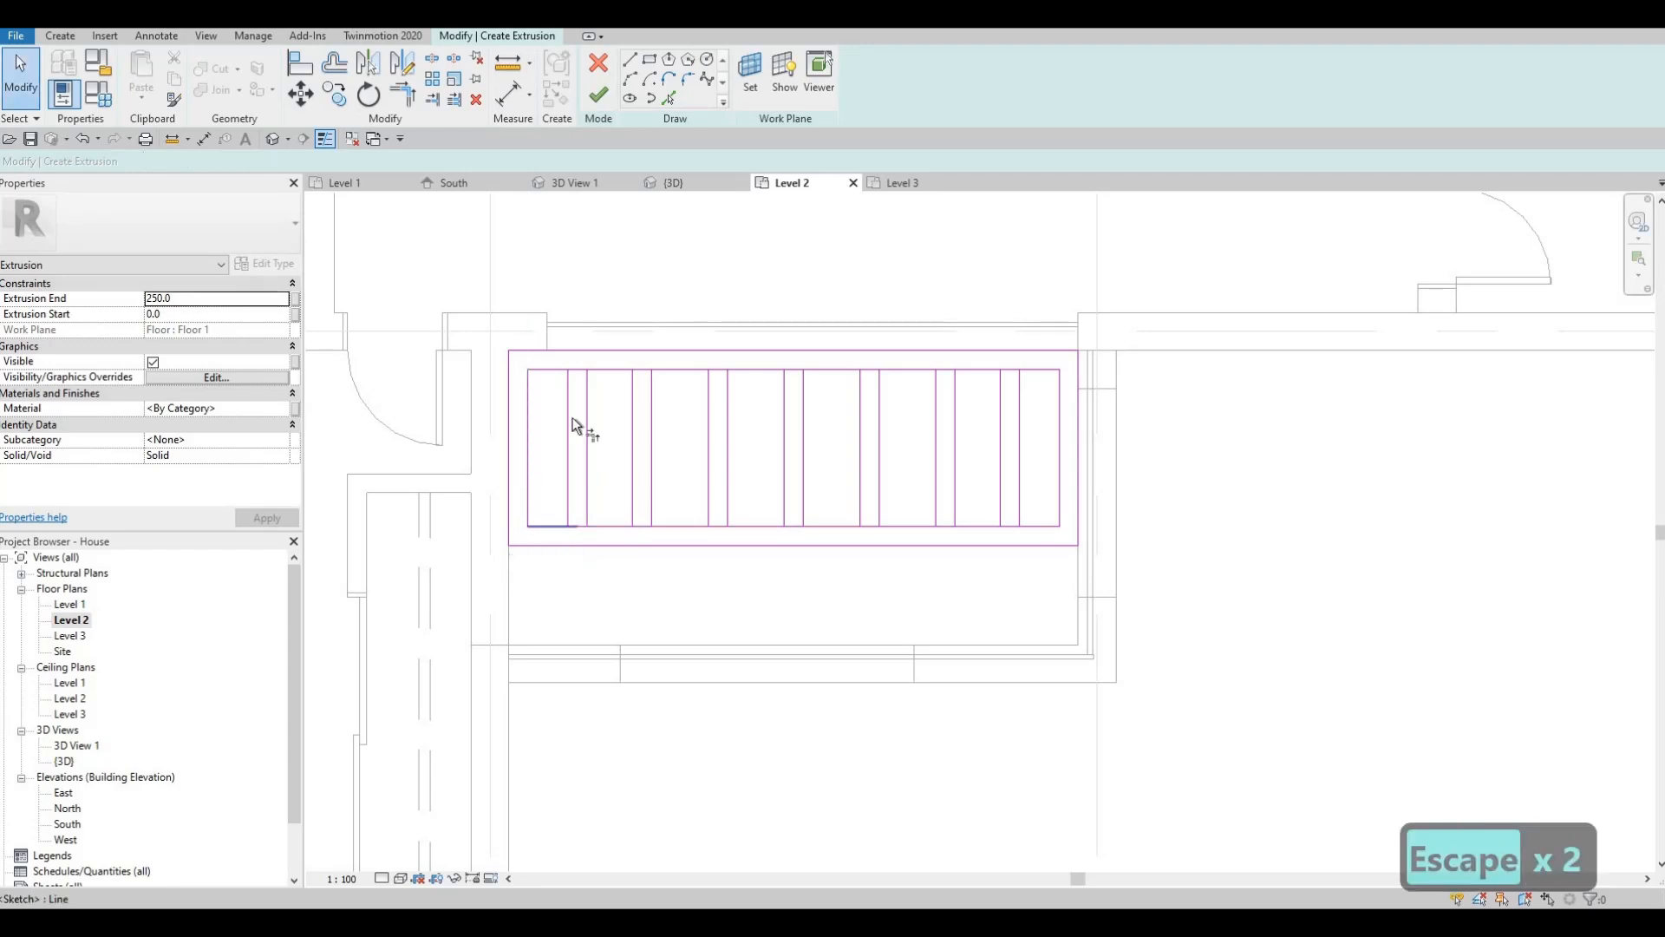
- Trim the bar lines to the upper edge segments as corners, removing the edge pieces across each bar's width
key("t")
key("r")
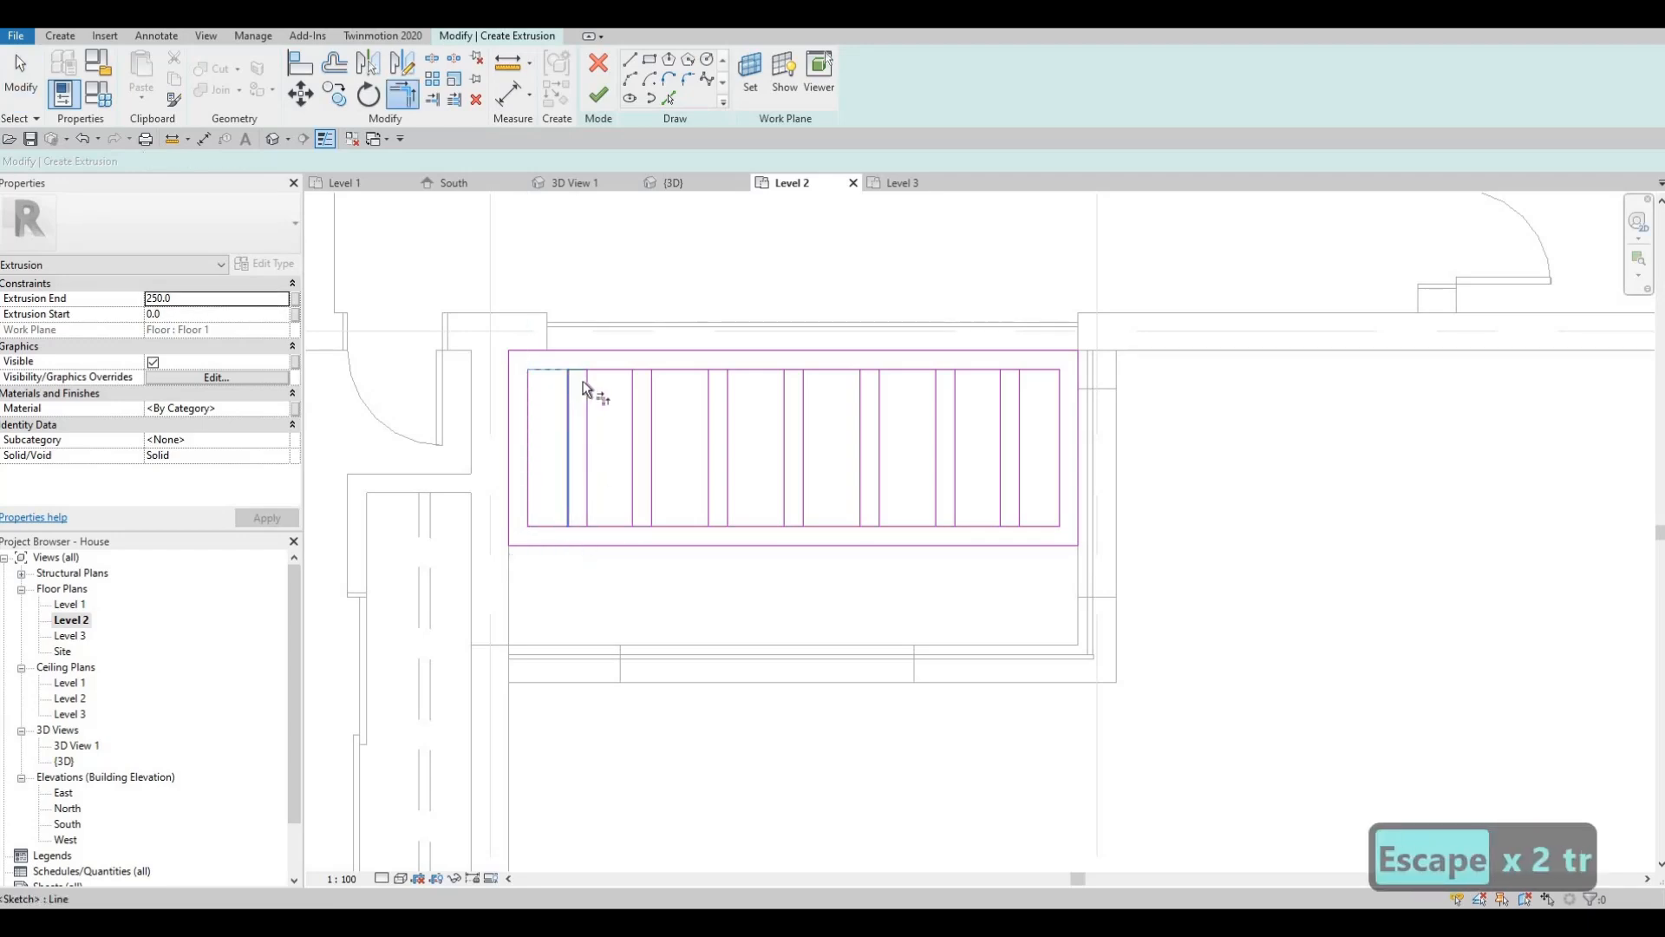
left_click(595, 371)
left_click(635, 387)
left_click(653, 382)
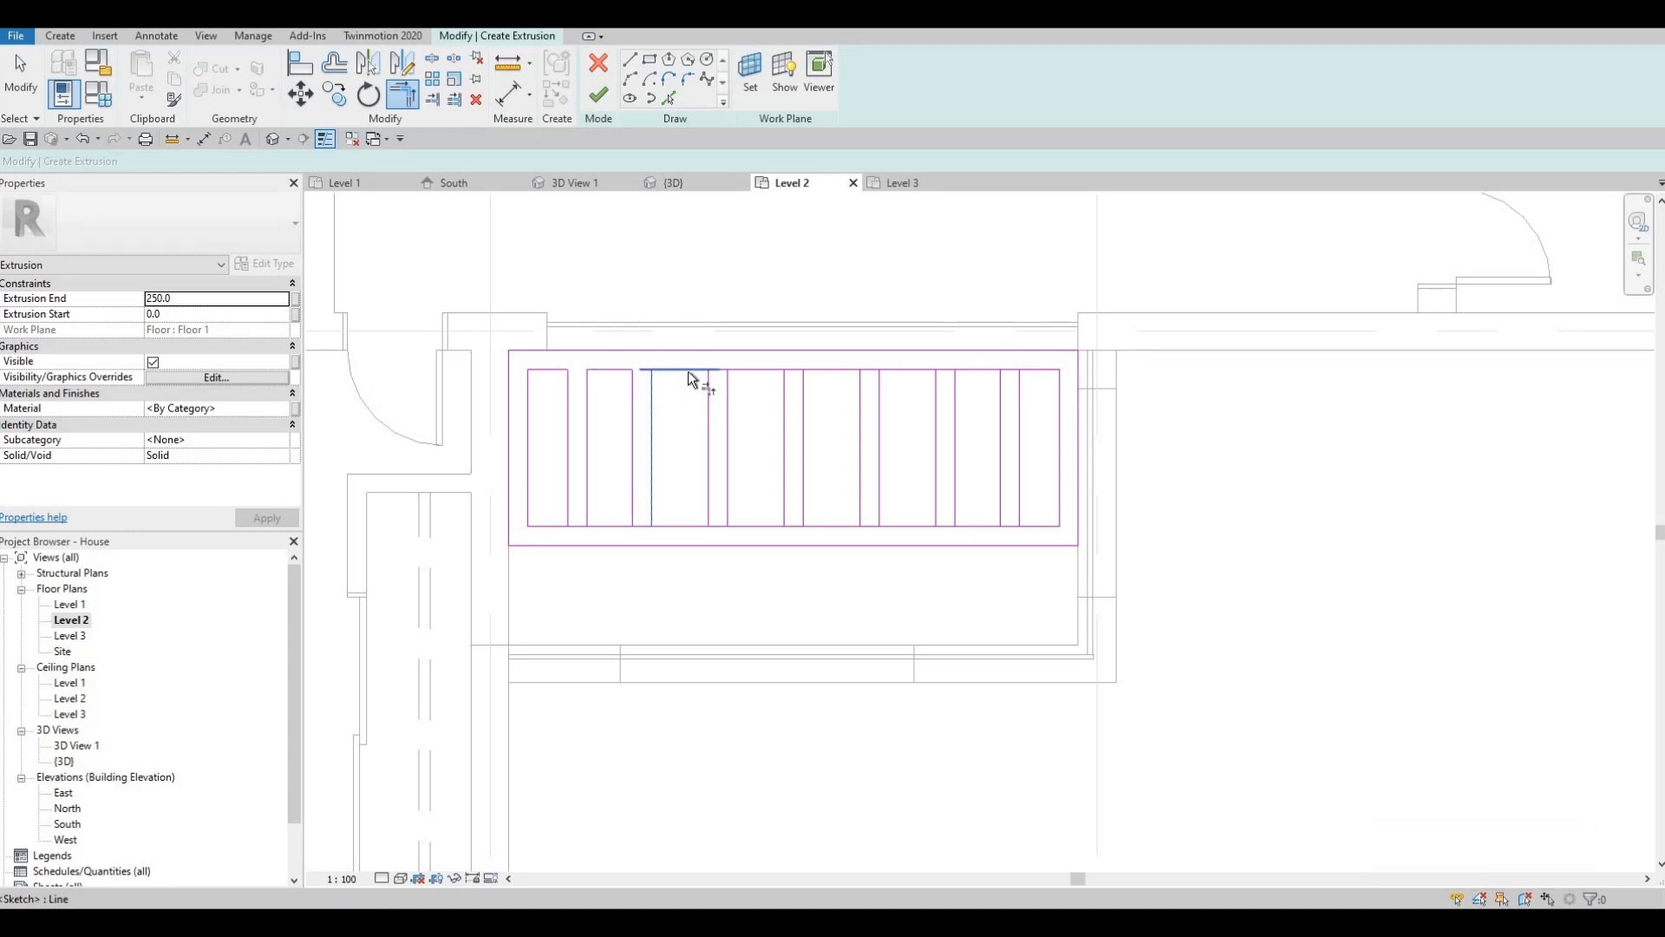
left_click(705, 392)
left_click(733, 392)
left_click(783, 386)
left_click(803, 391)
left_click(818, 370)
left_click(861, 399)
left_click(880, 387)
left_click(890, 371)
left_click(925, 371)
left_click(934, 392)
left_click(956, 398)
left_click(1002, 416)
- Trim the bar lines to the lower edge segments to close eight separate rectangular openings, and finish the extrusion sketch
left_click(1022, 491)
left_click(1004, 514)
left_click(957, 513)
left_click(953, 509)
left_click(929, 521)
left_click(900, 526)
left_click(853, 501)
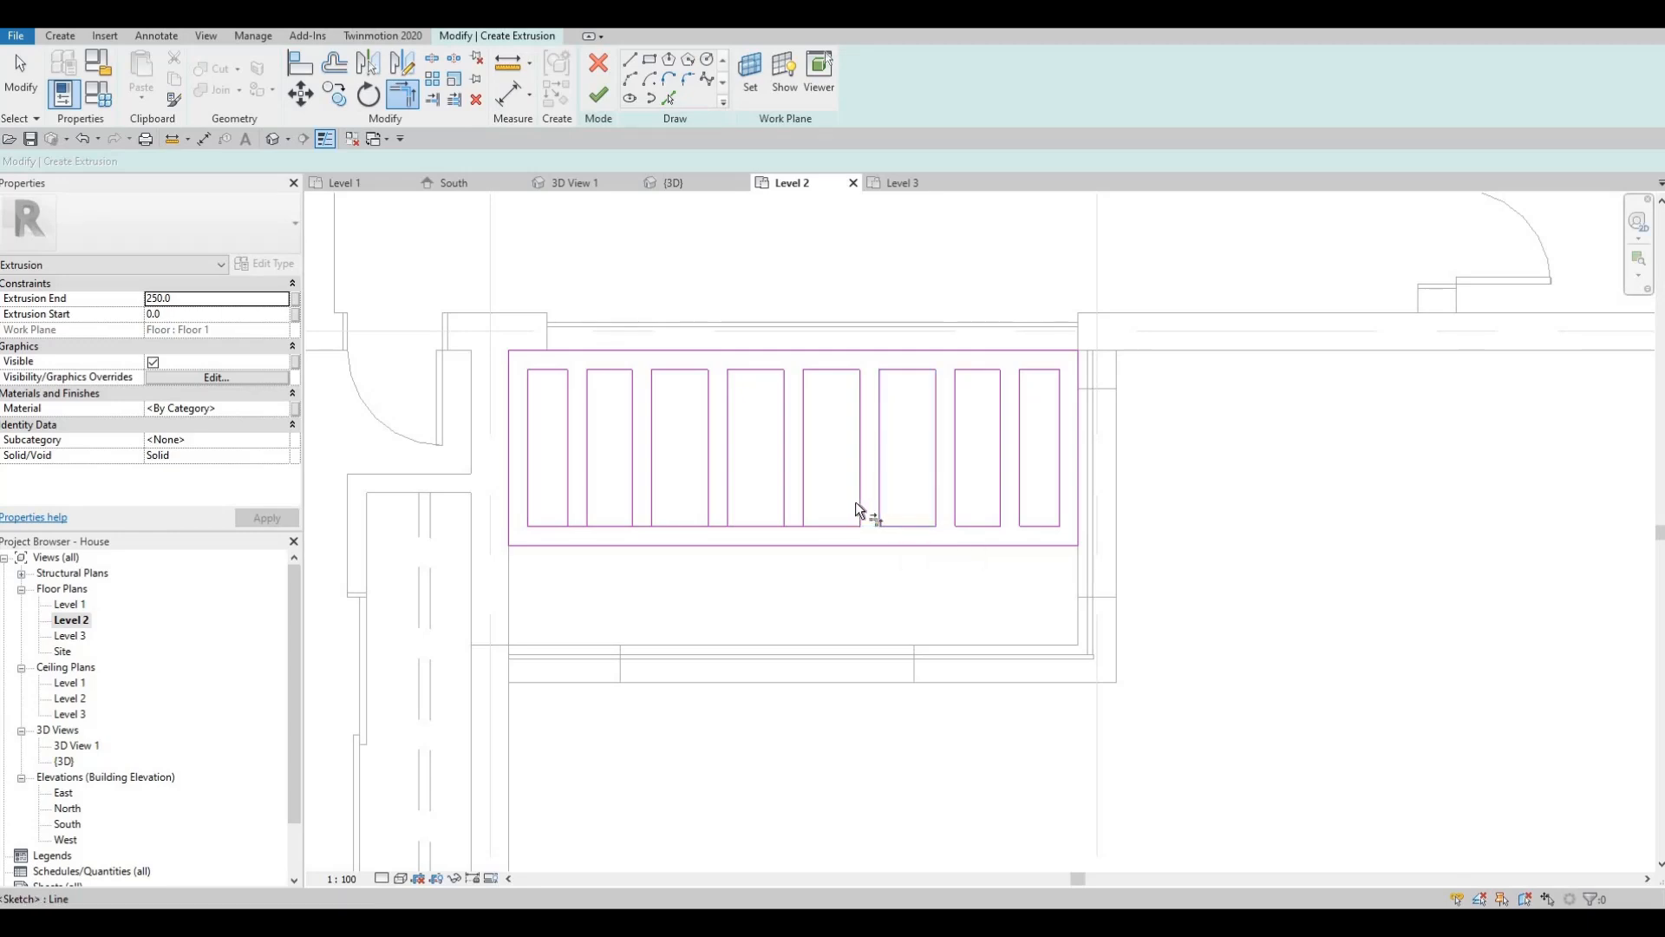
left_click(807, 506)
left_click(789, 505)
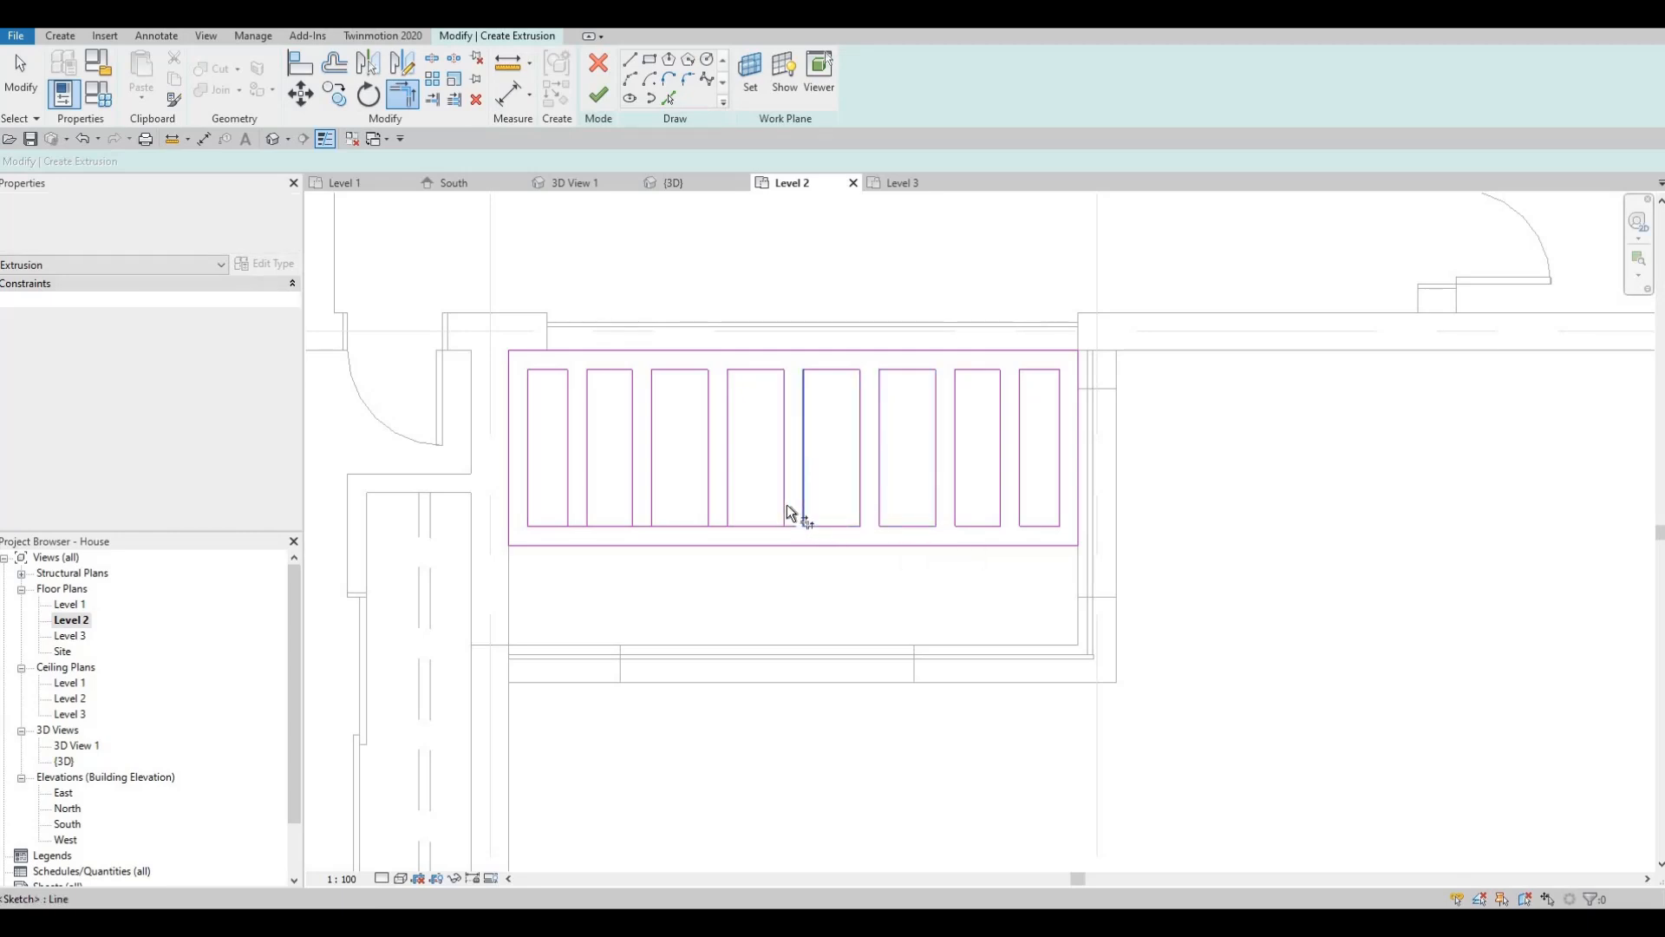
left_click(775, 524)
left_click(739, 513)
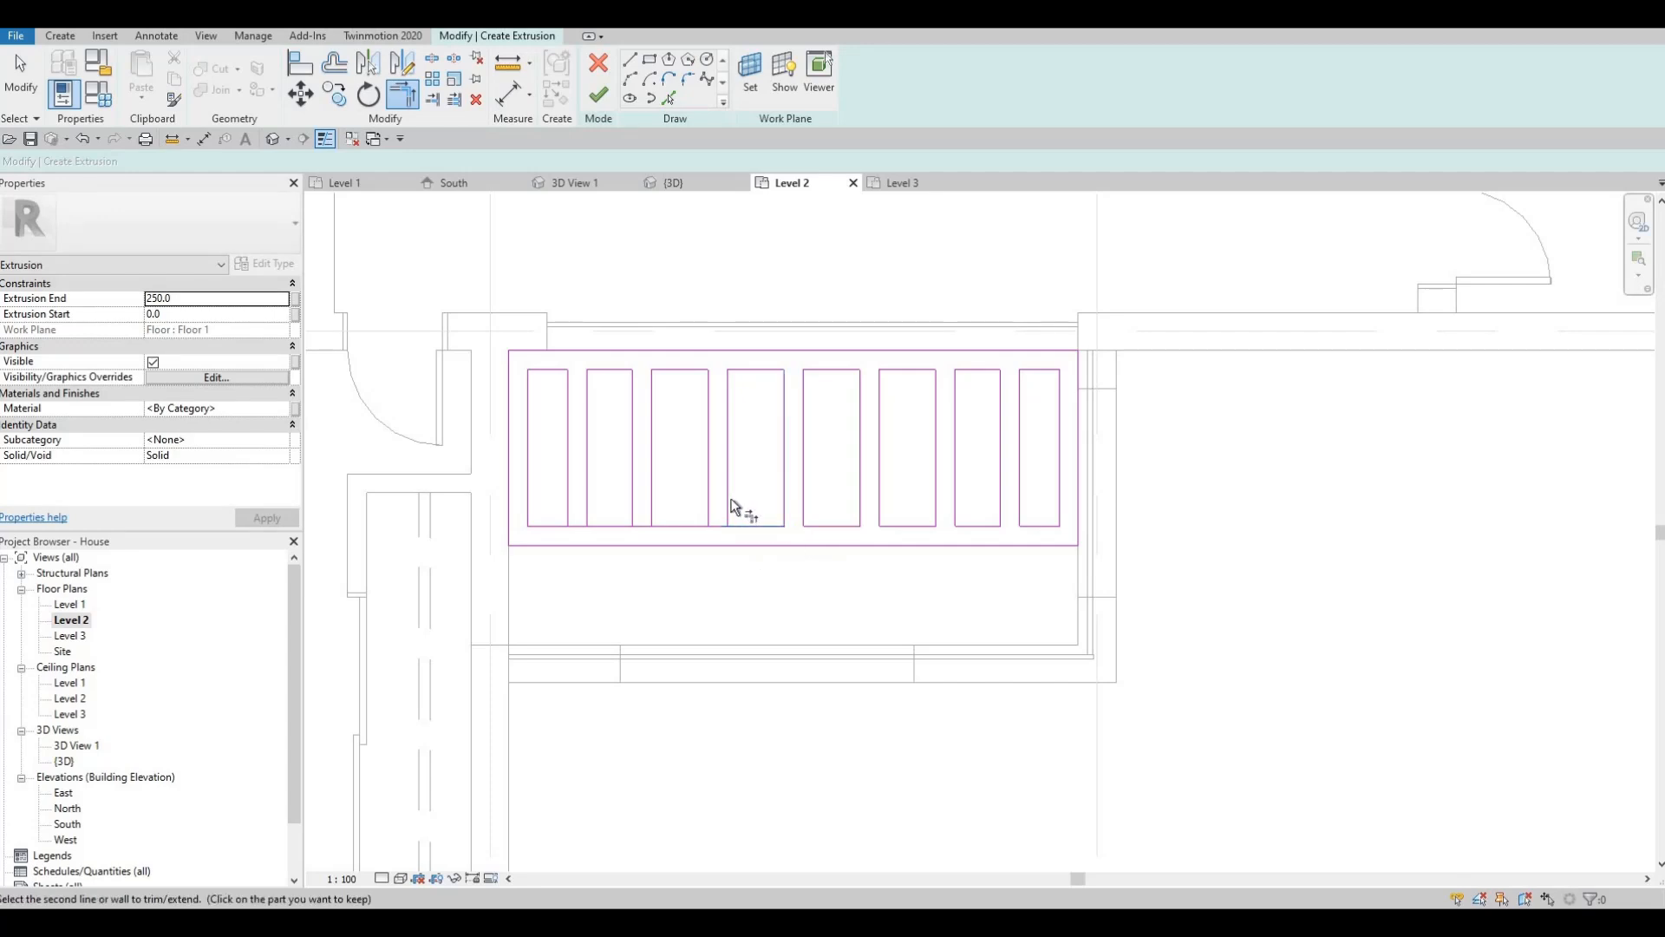
left_click(687, 518)
left_click(652, 505)
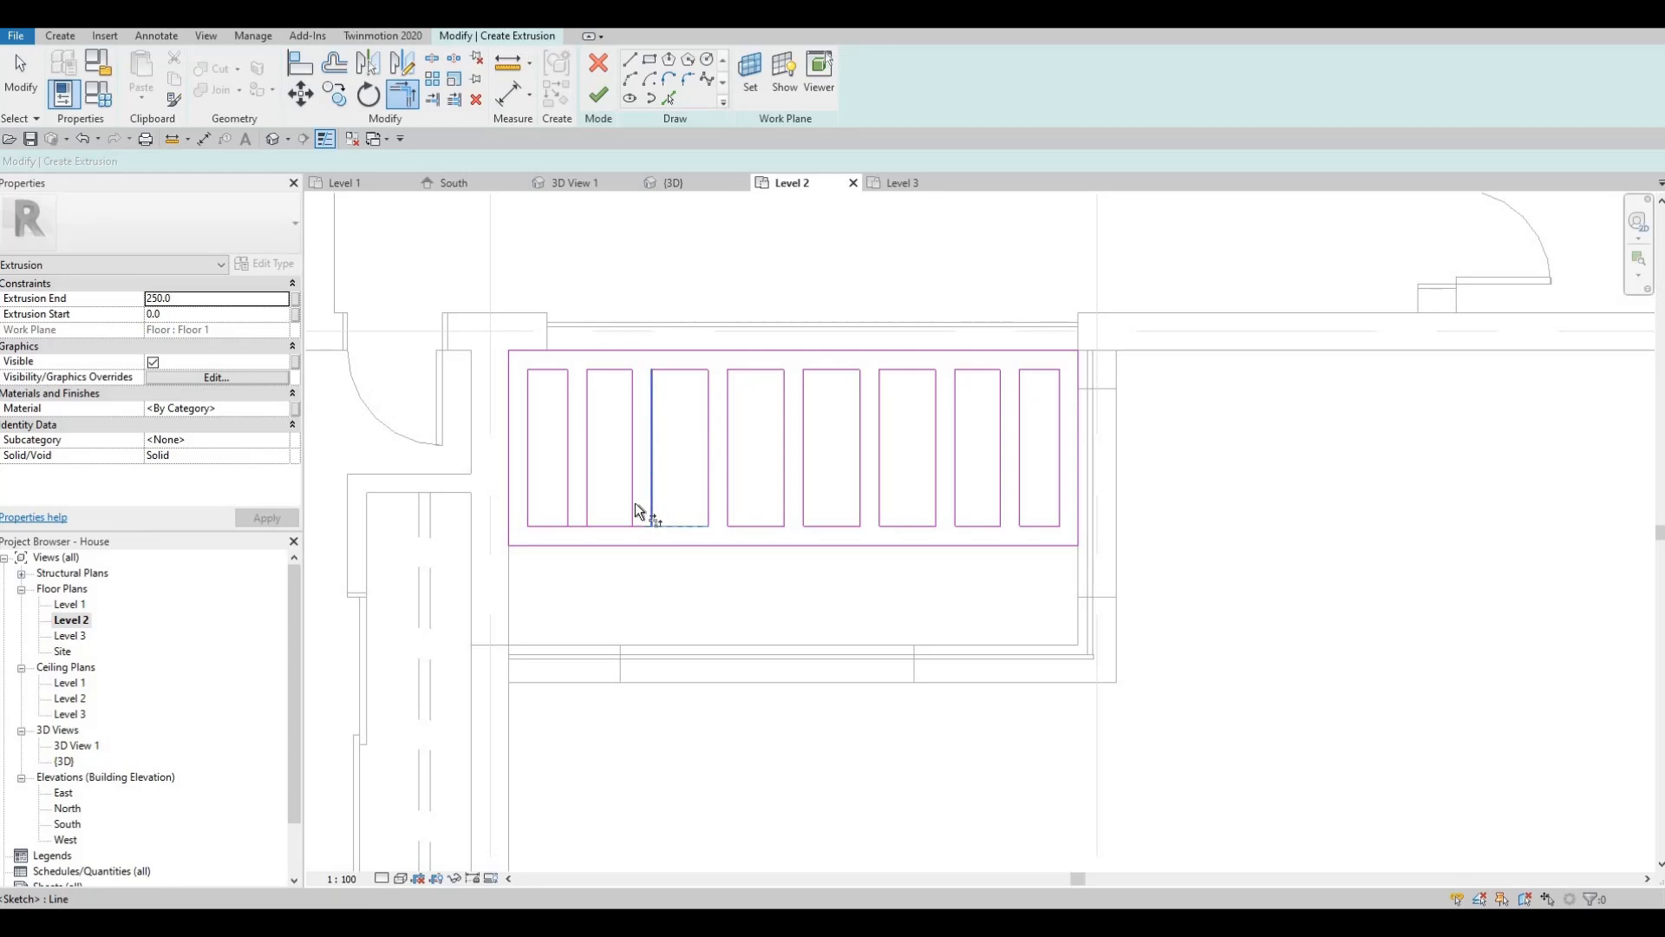
left_click(597, 519)
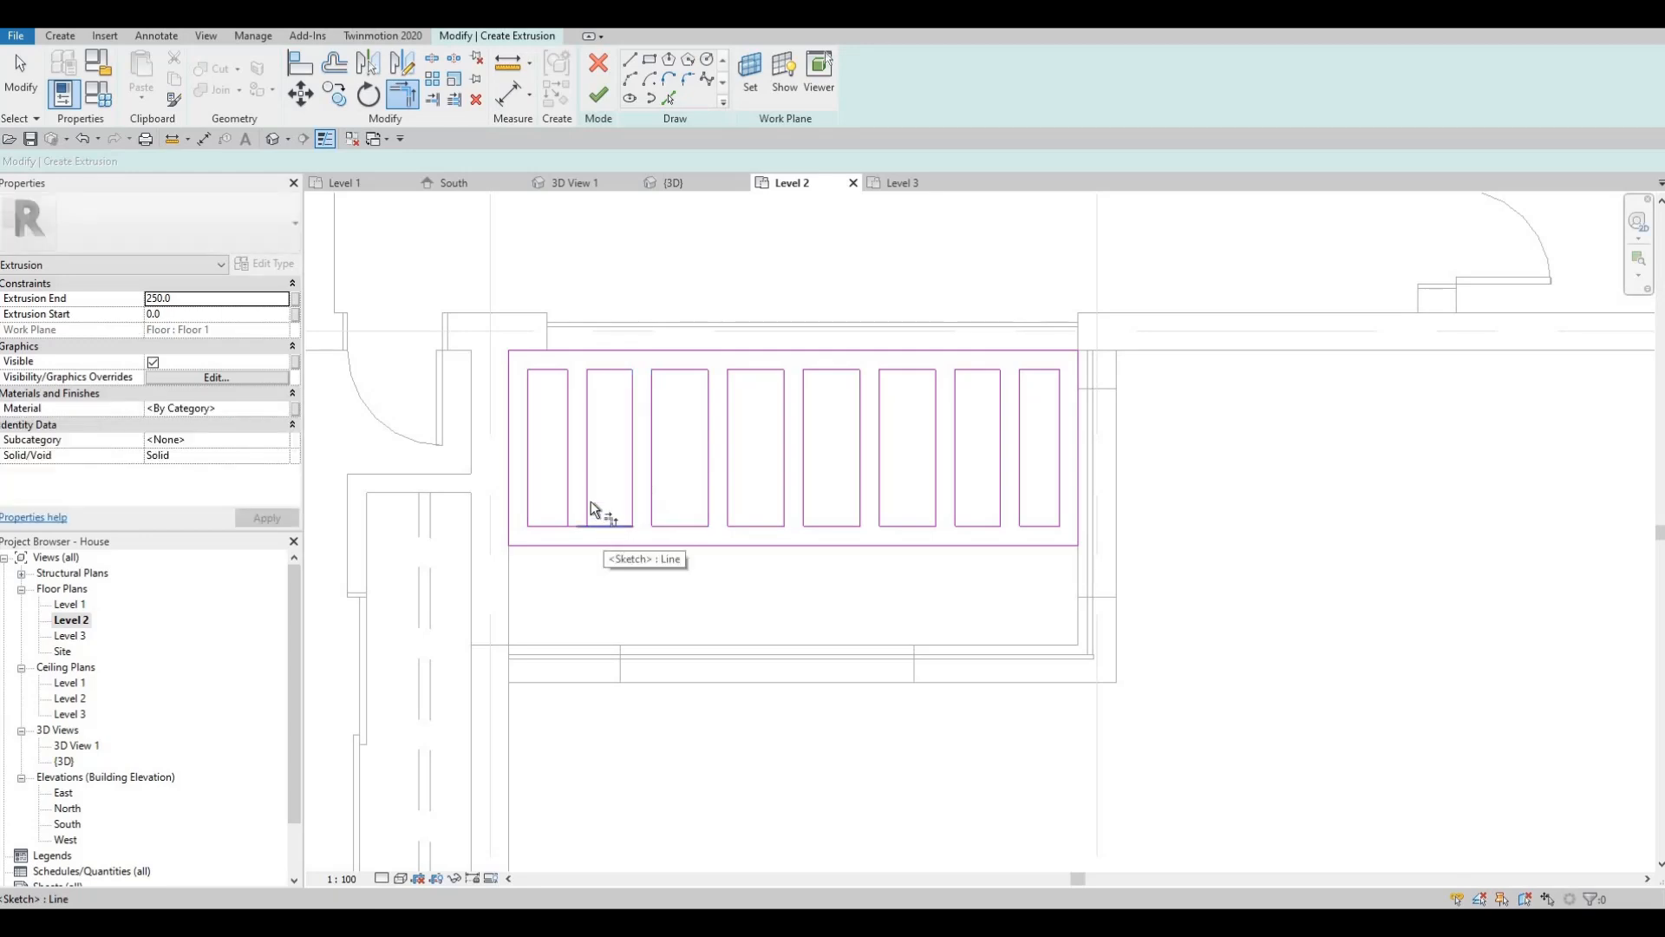
left_click(544, 524)
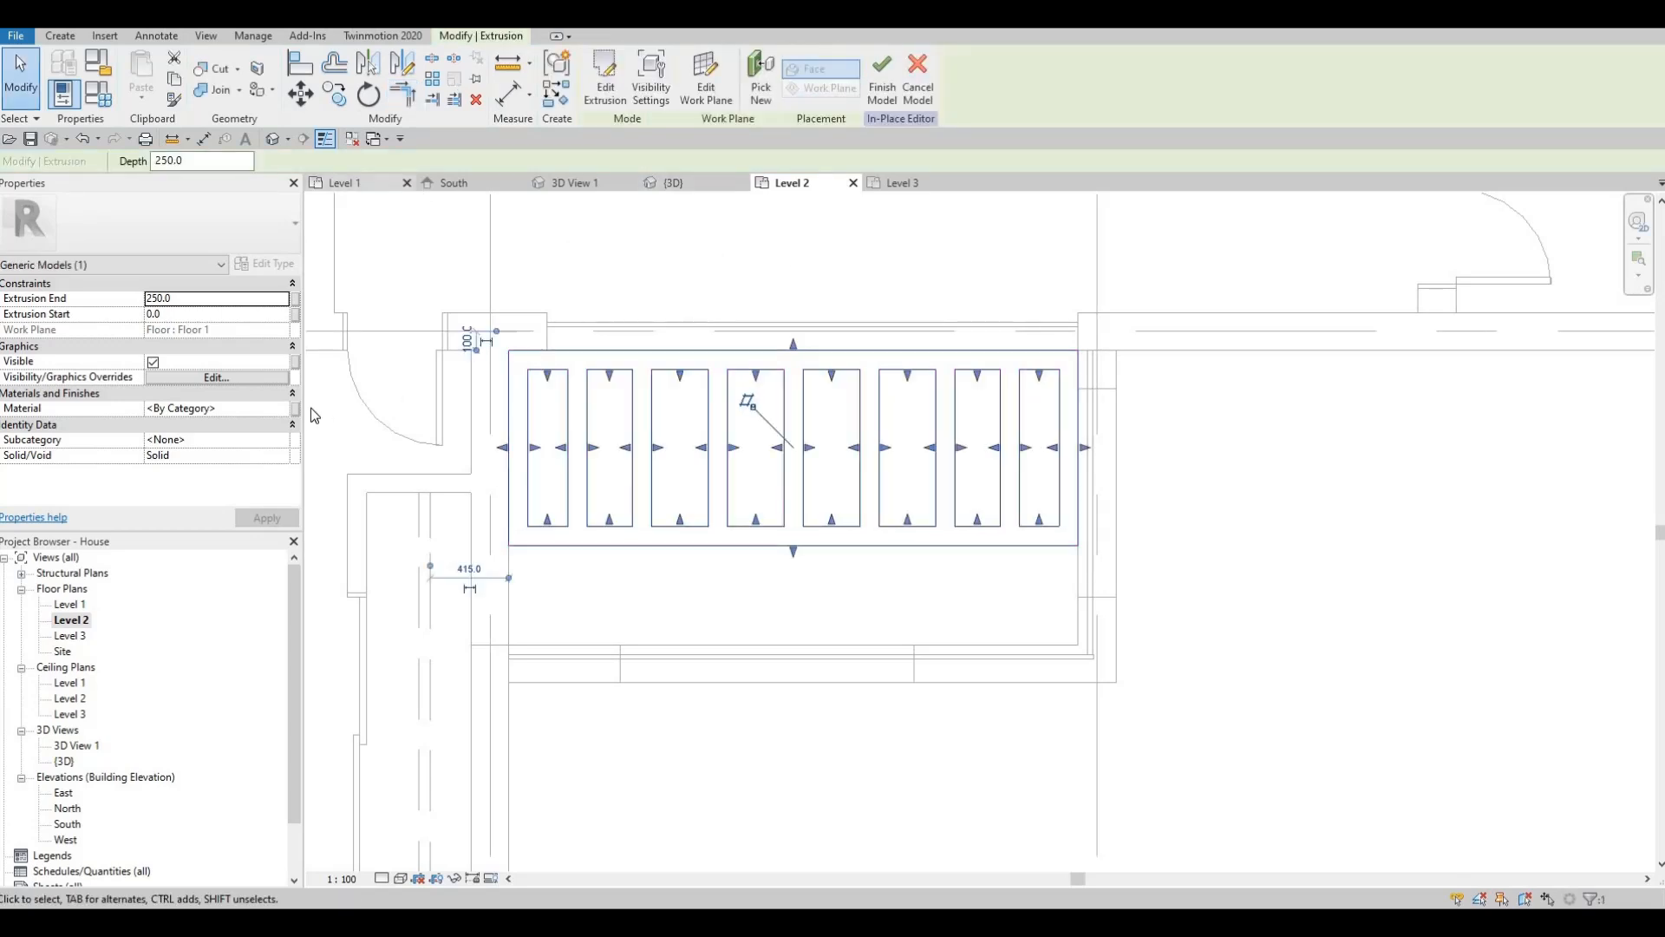
- Assign the Iron, Ductile material to the slatted extrusion
left_click(278, 412)
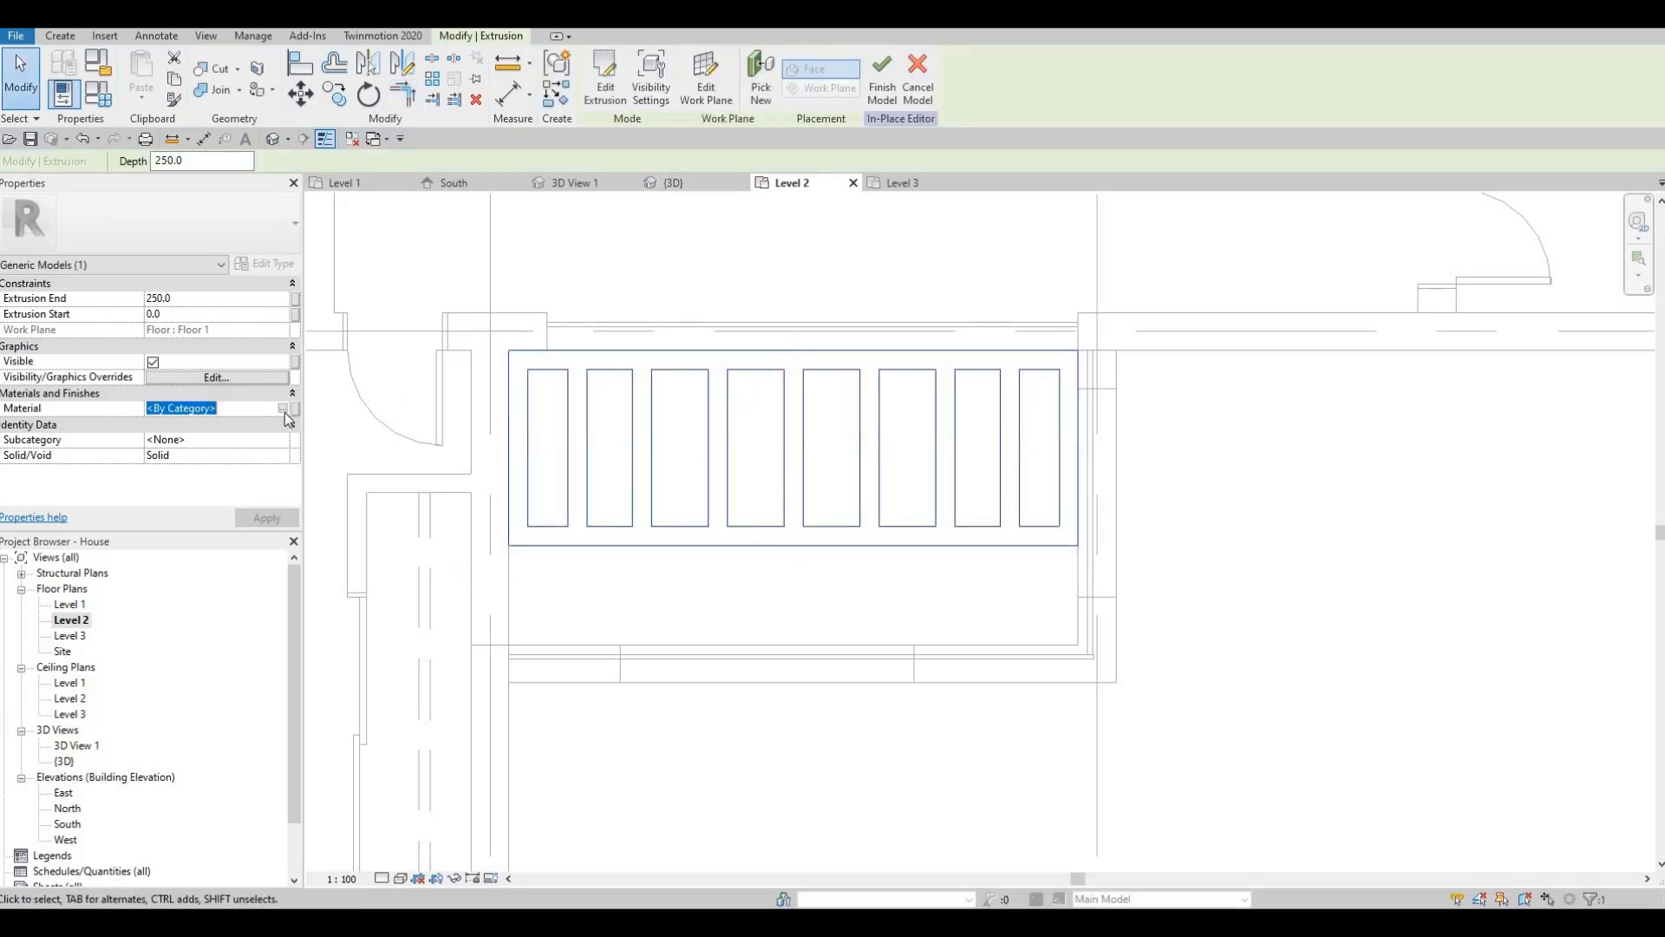
left_click(283, 411)
left_click(606, 240)
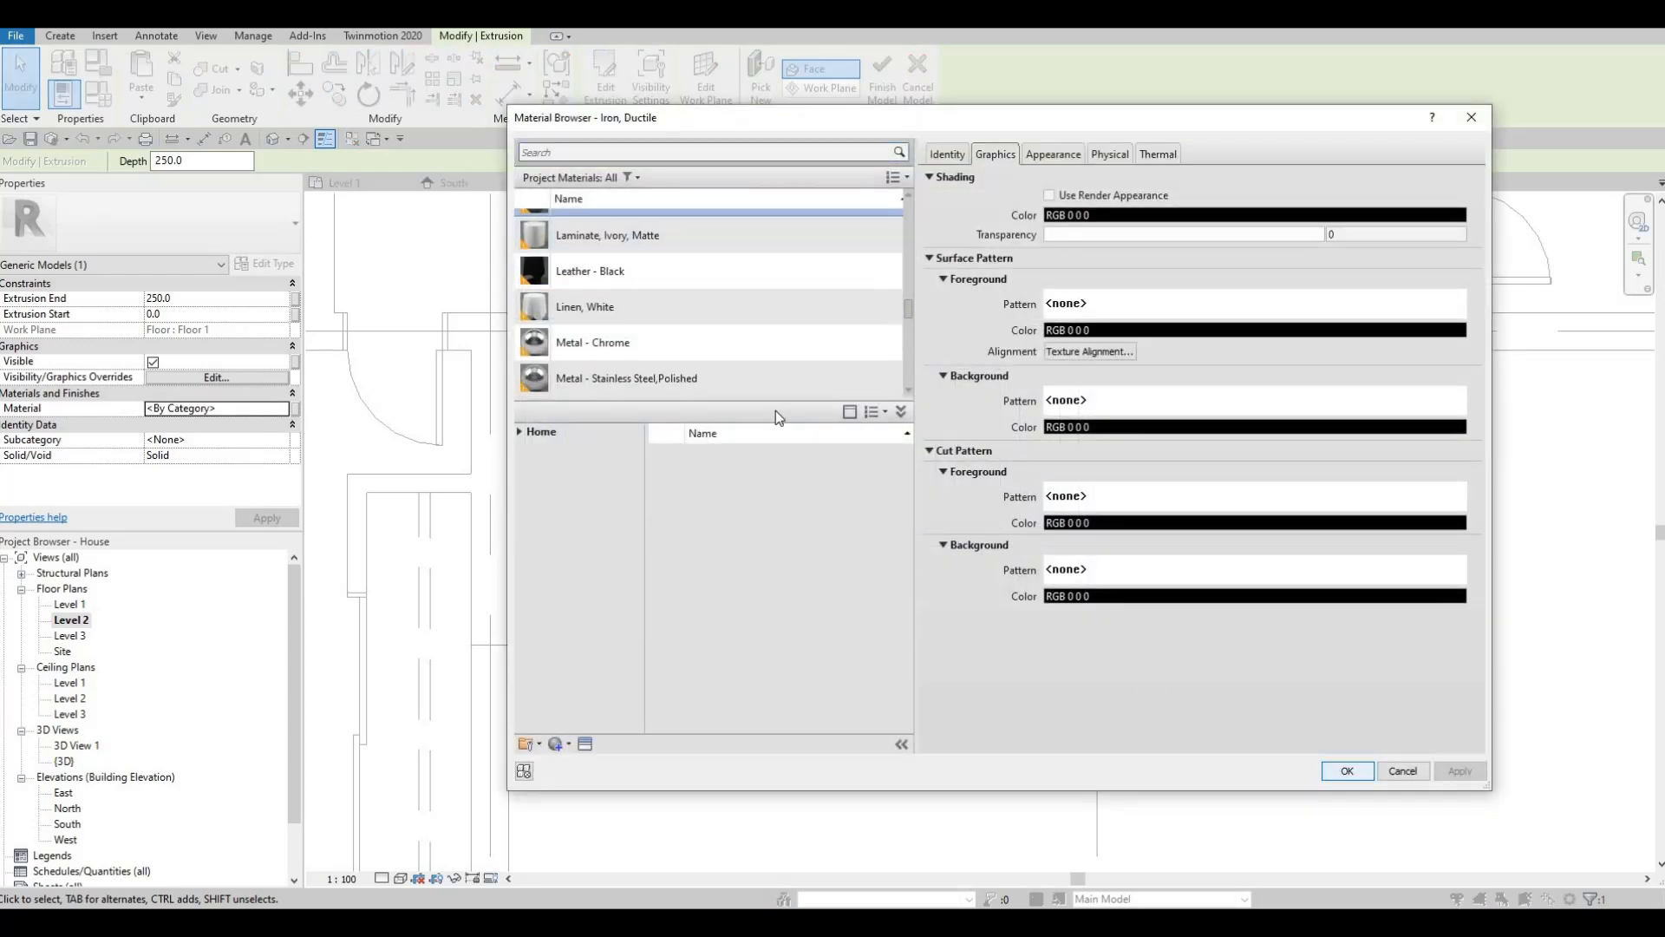
key("Return")
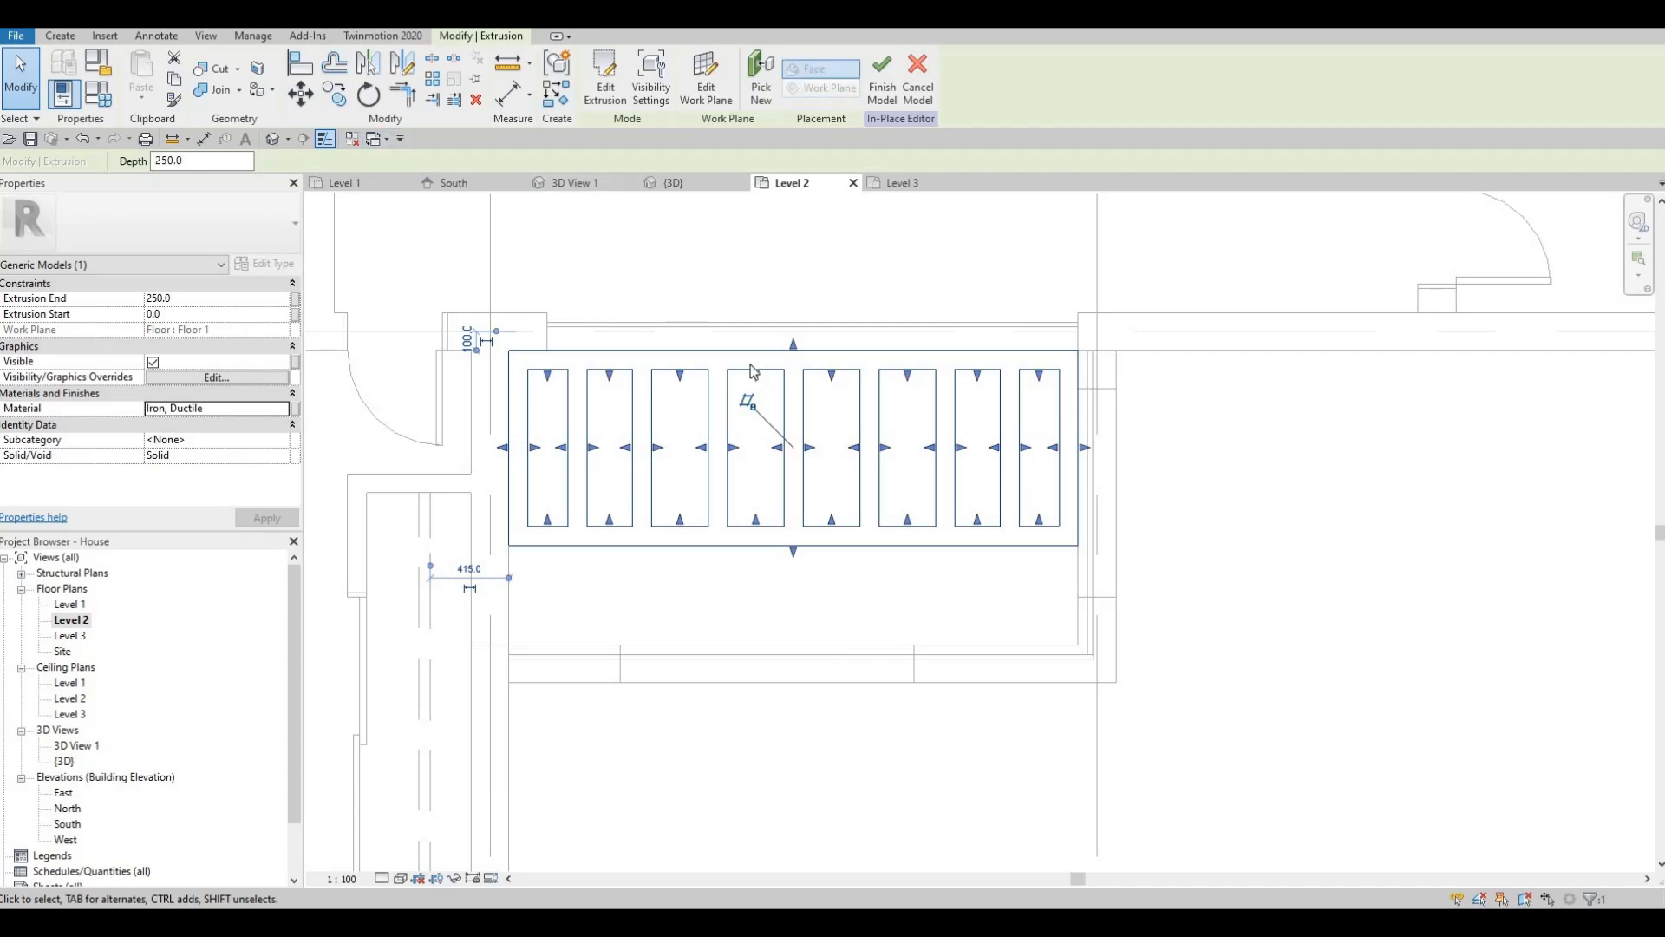
- In the default 3D view, stretch the slatted extrusion's top face upward to an extrusion end of about 3092 mm
left_click(271, 139)
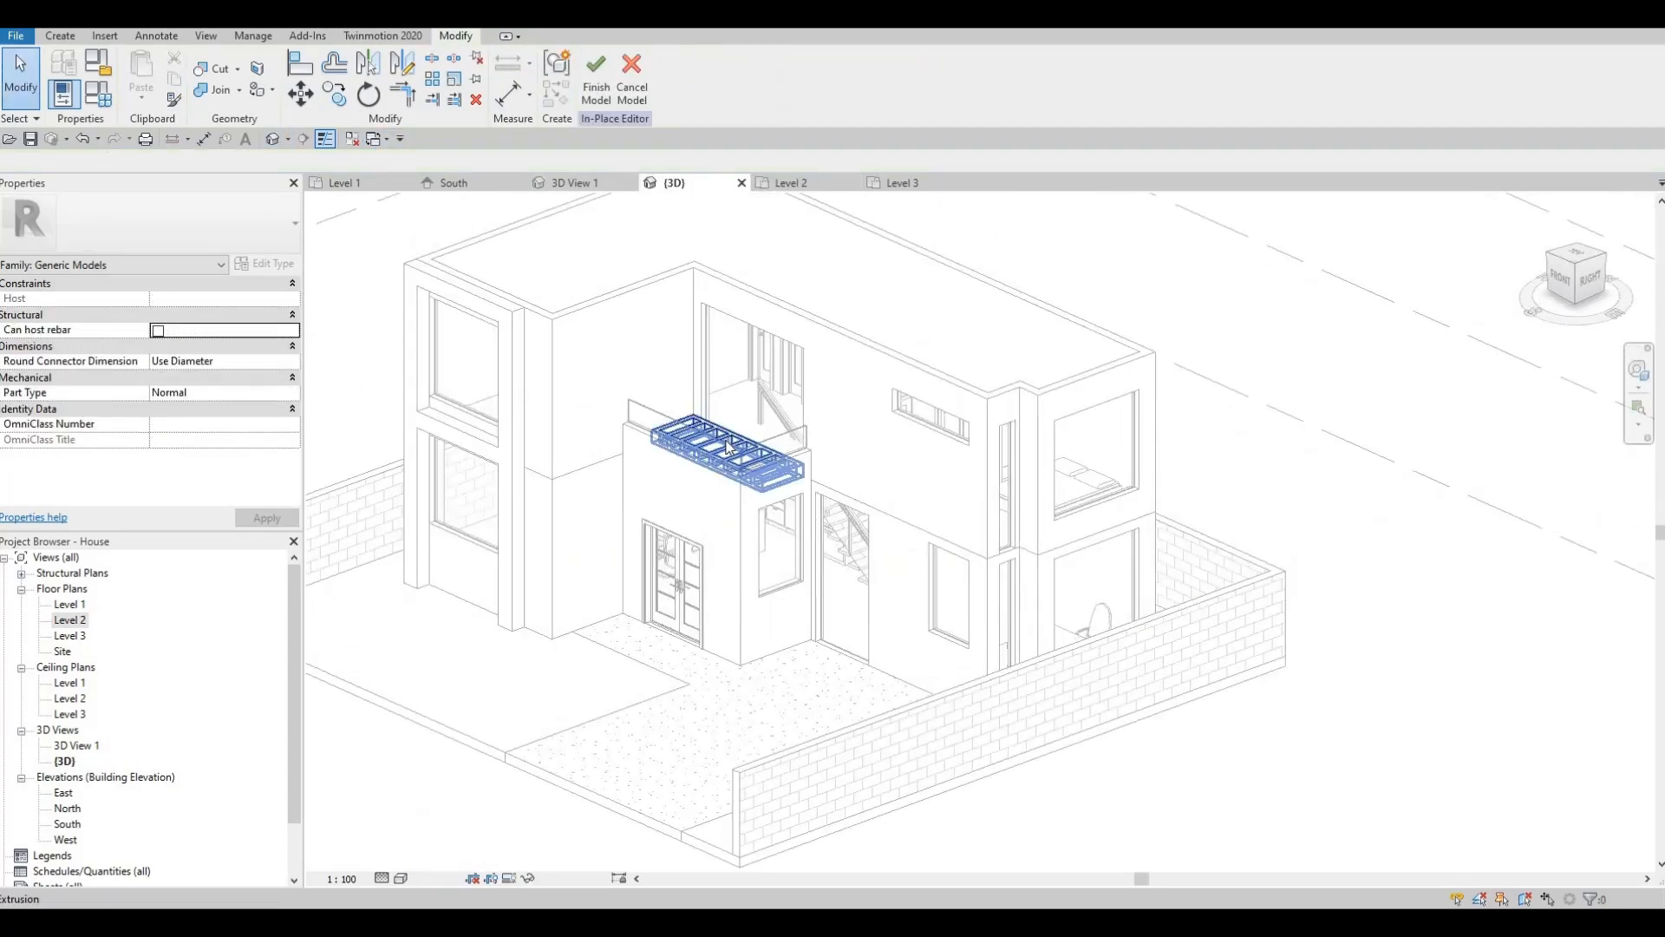
scroll(719, 454, "up", 2)
left_click(781, 443)
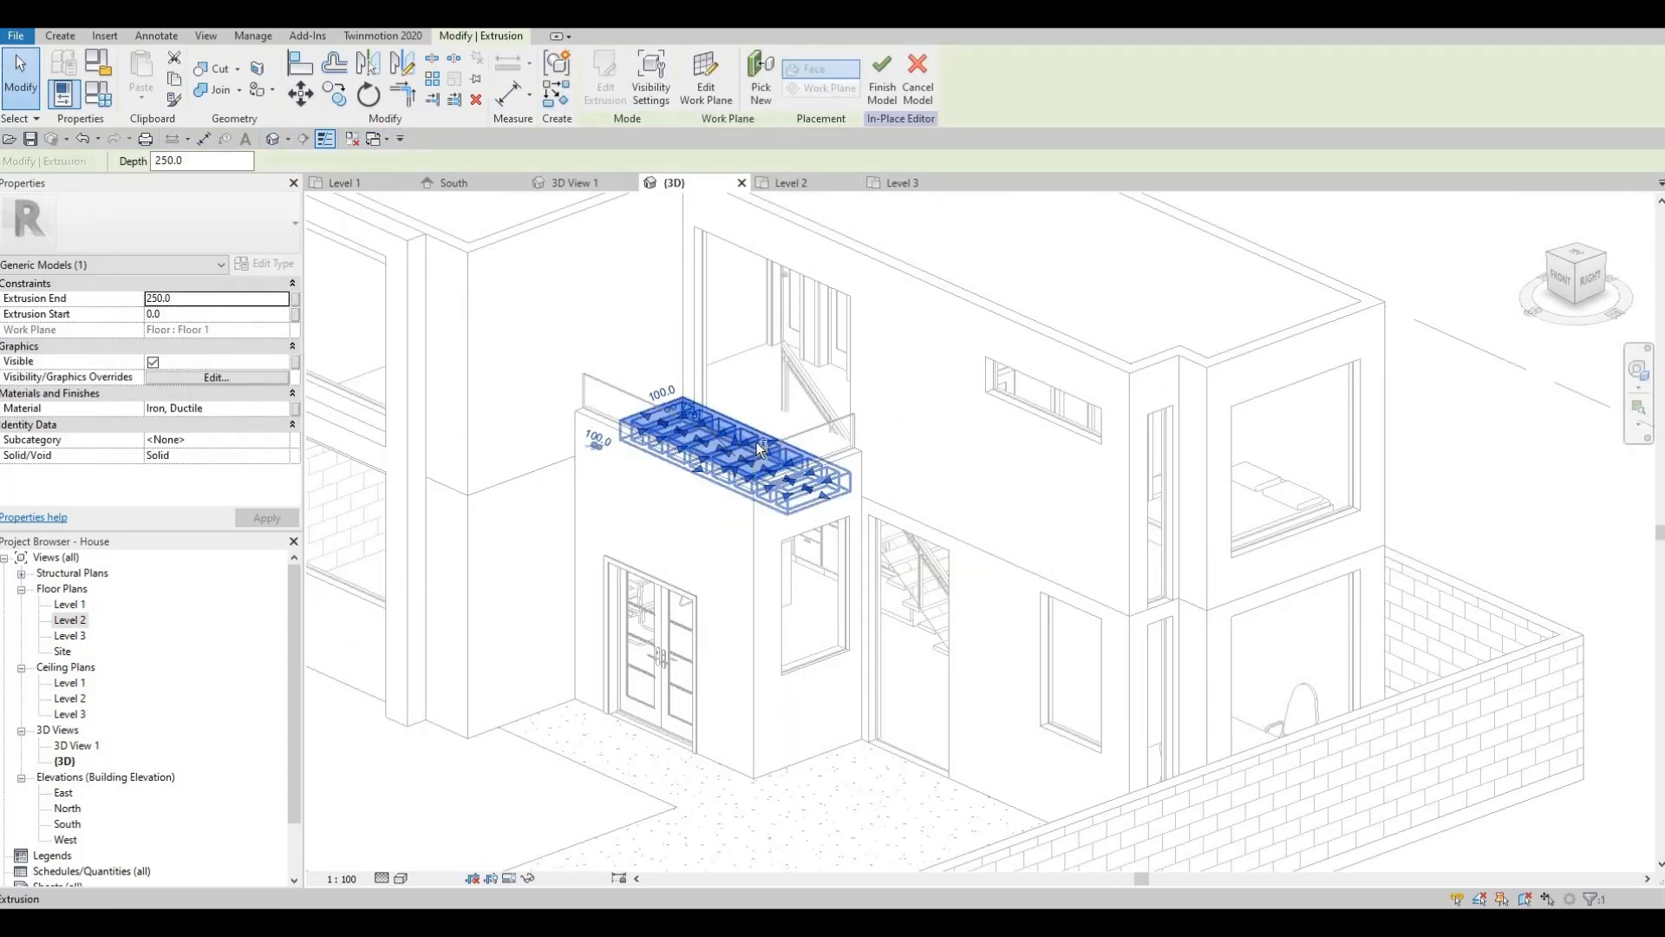
scroll(742, 438, "up", 4)
middle_click_drag(727, 459, 725, 446, "shift")
left_click_drag(724, 469, 781, 215)
middle_click_drag(736, 408, 736, 579)
left_click_drag(723, 381, 777, 198)
middle_click_drag(777, 491, 772, 722)
left_click_drag(719, 429, 739, 328)
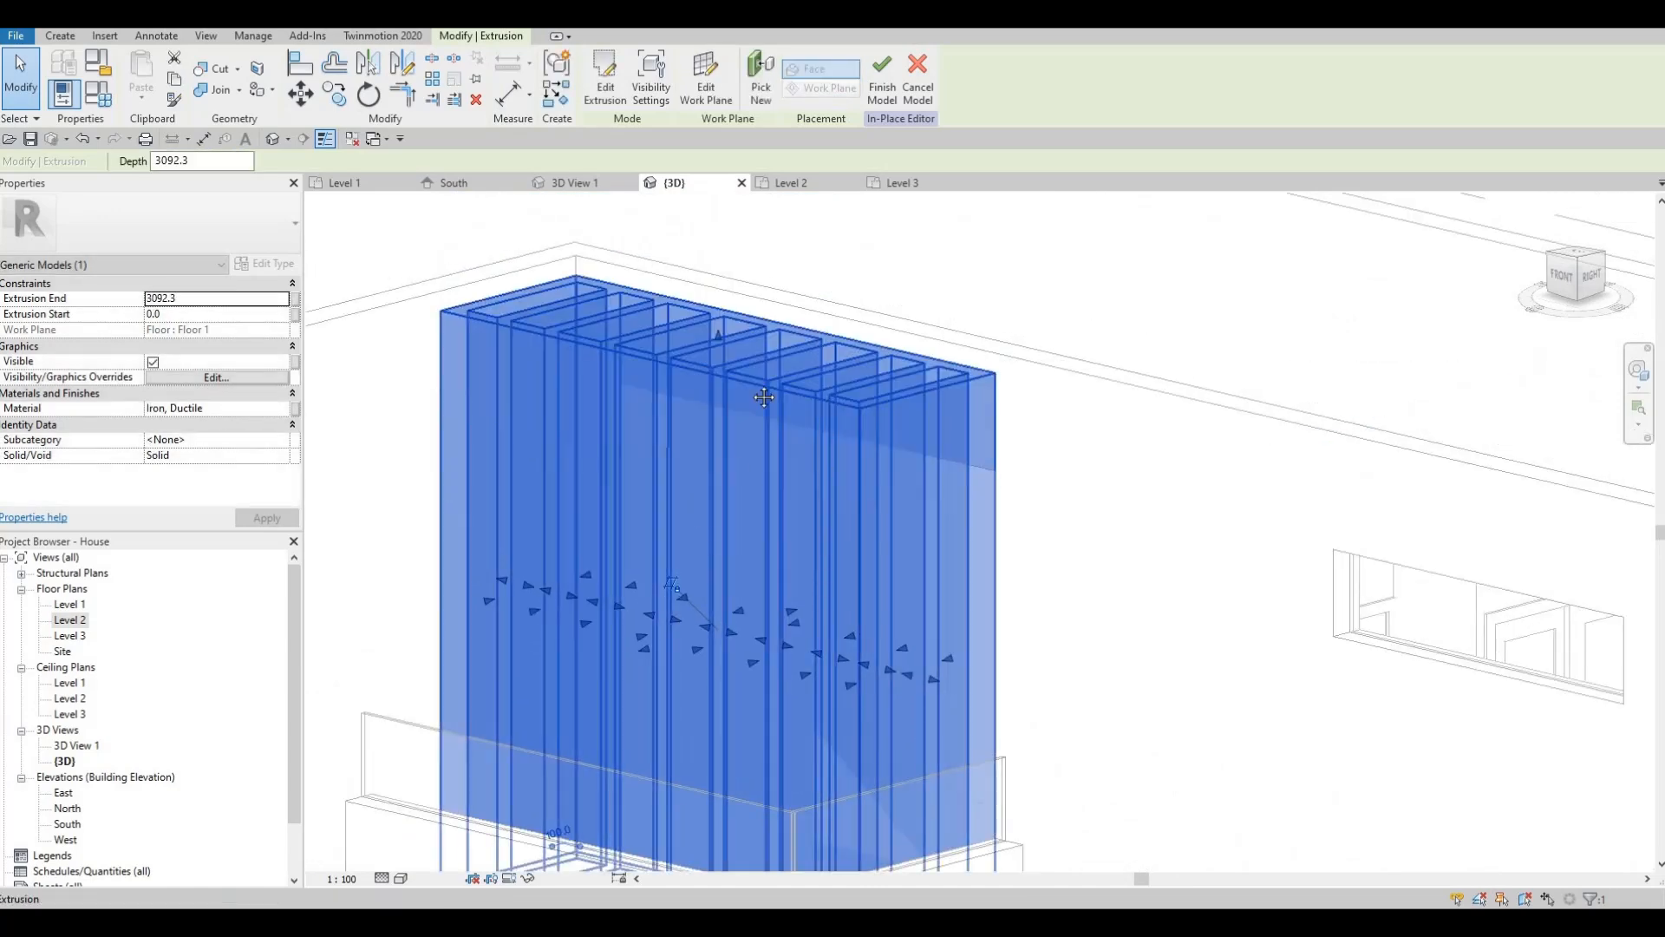
- Raise the slatted extrusion's bottom face to an extrusion start of about 2755 mm
middle_click_drag(654, 651, 736, 464)
scroll(736, 464, "down", 1)
left_click_drag(784, 678, 853, 278)
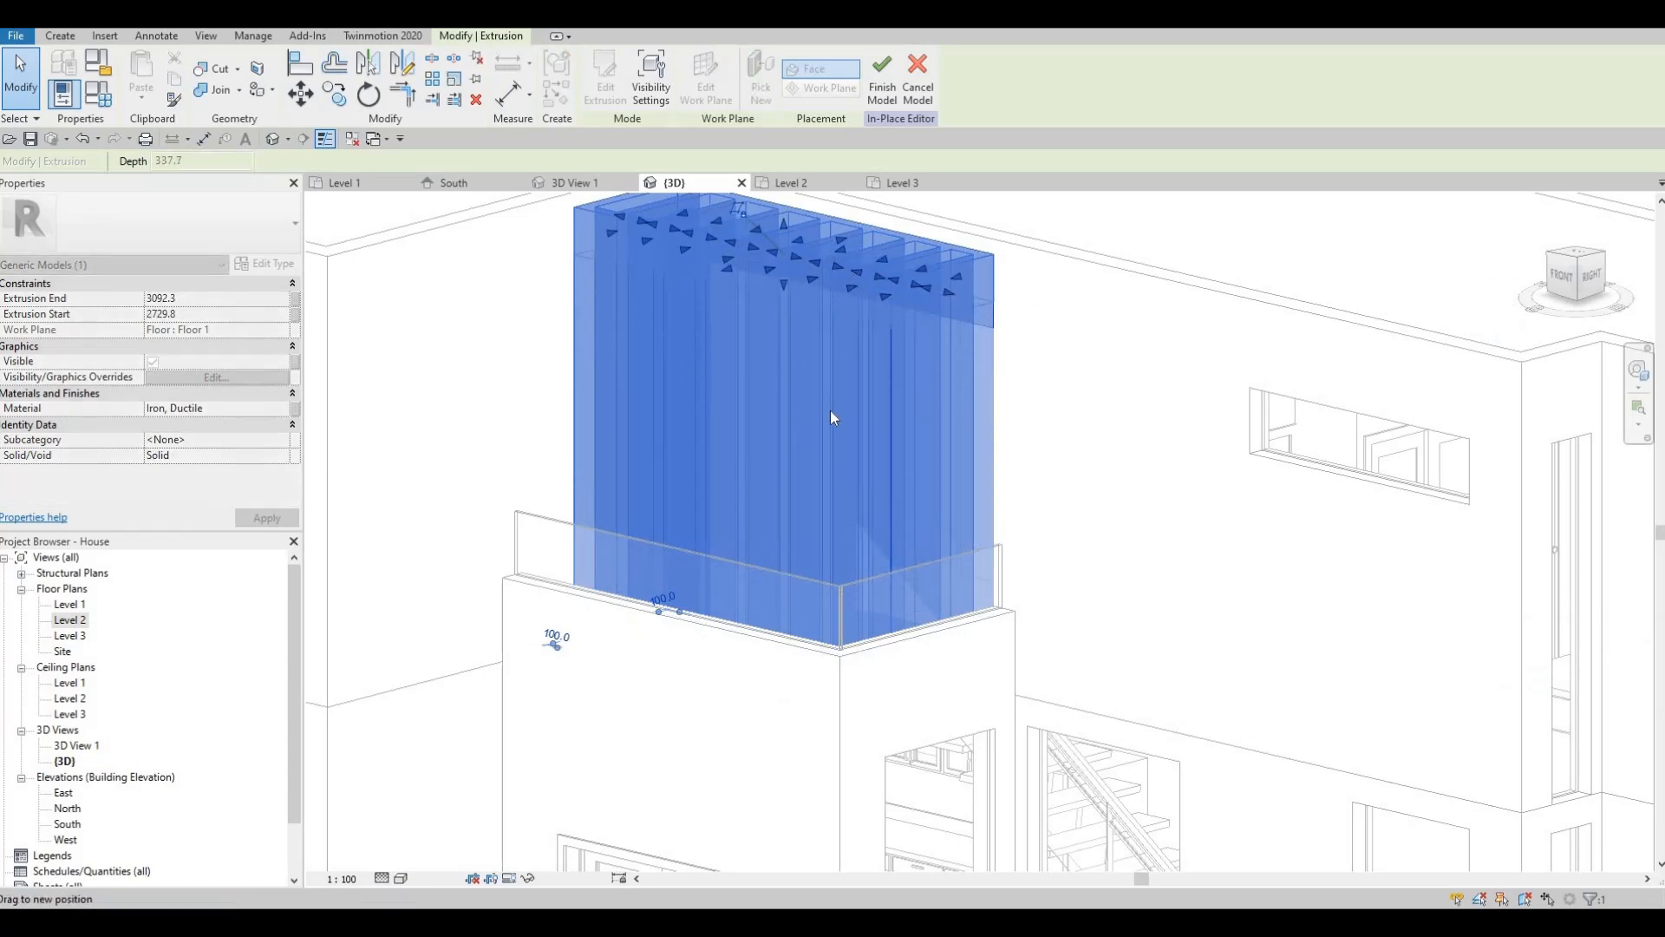
key("Escape")
- Try to stretch the slatted frame's outer long face farther out over the balcony
middle_click_drag(948, 347, 807, 484, "shift")
middle_click_drag(524, 561, 754, 361, "shift")
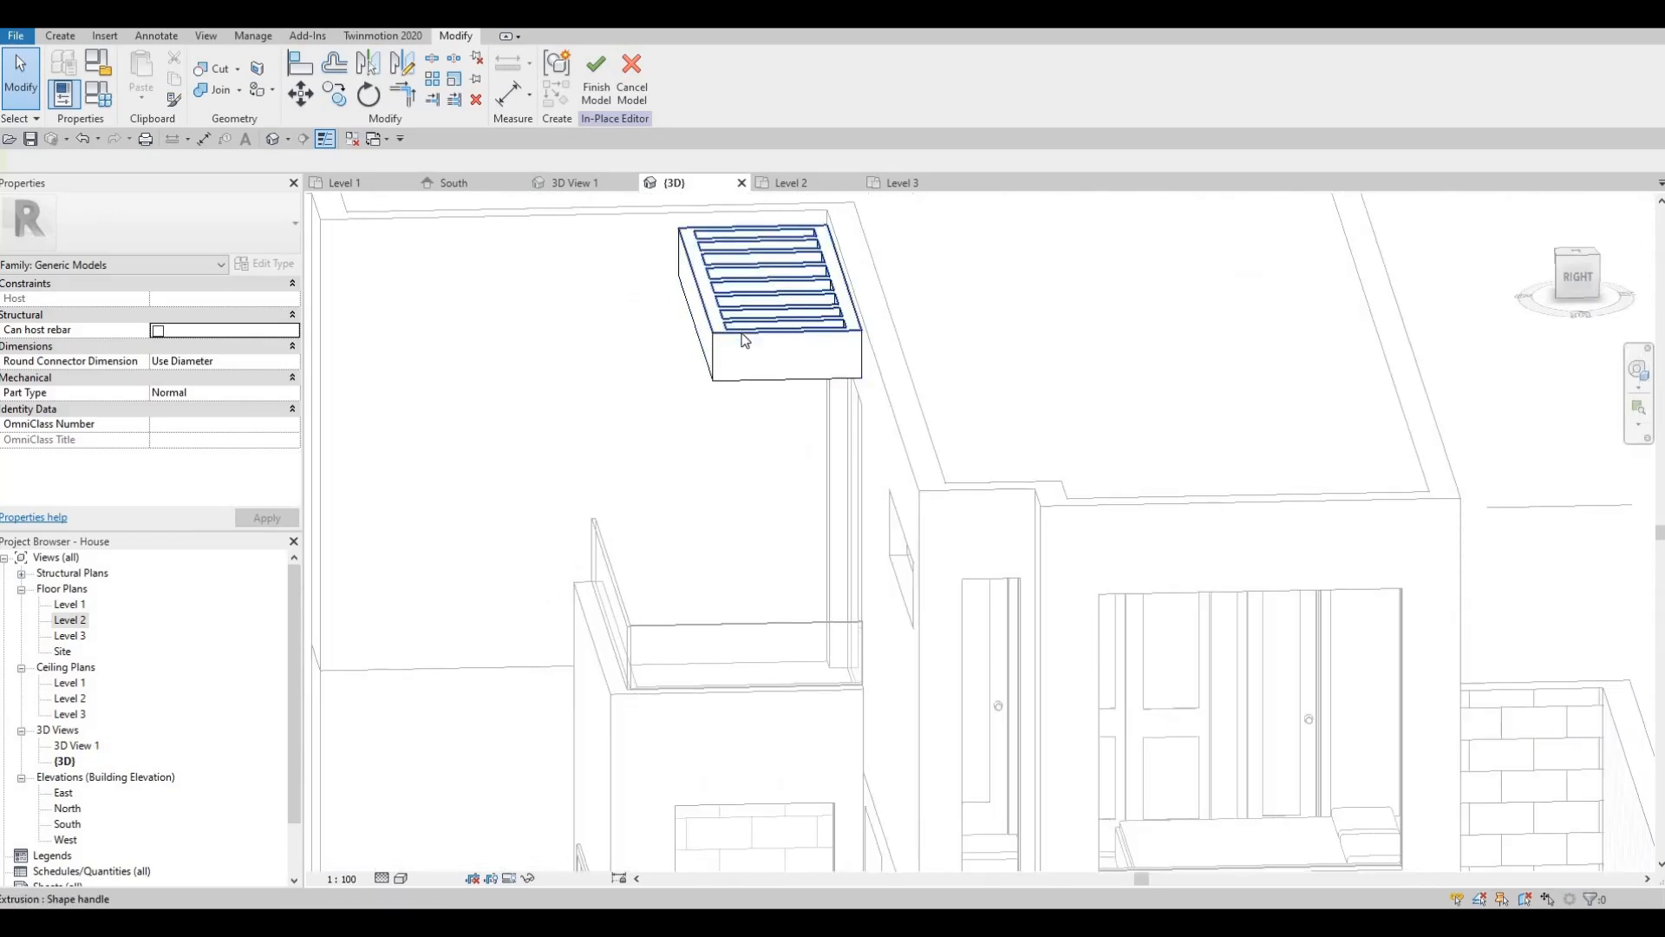
left_click(746, 332)
scroll(778, 243, "up", 2)
scroll(653, 314, "up", 1)
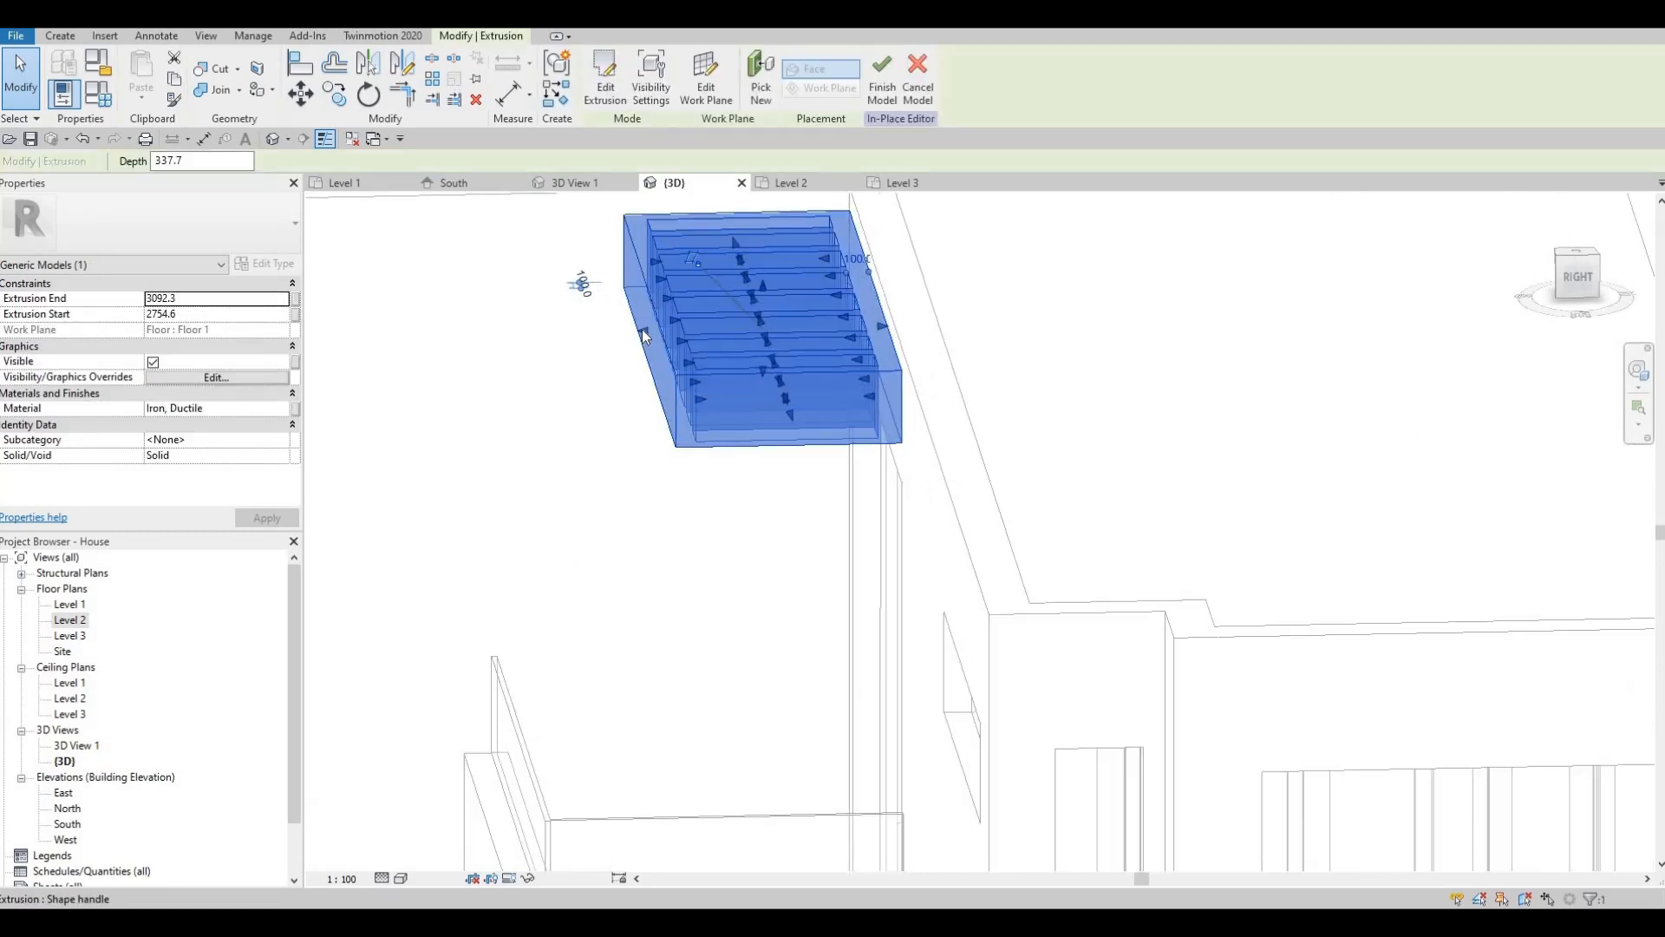
left_click_drag(613, 335, 569, 333)
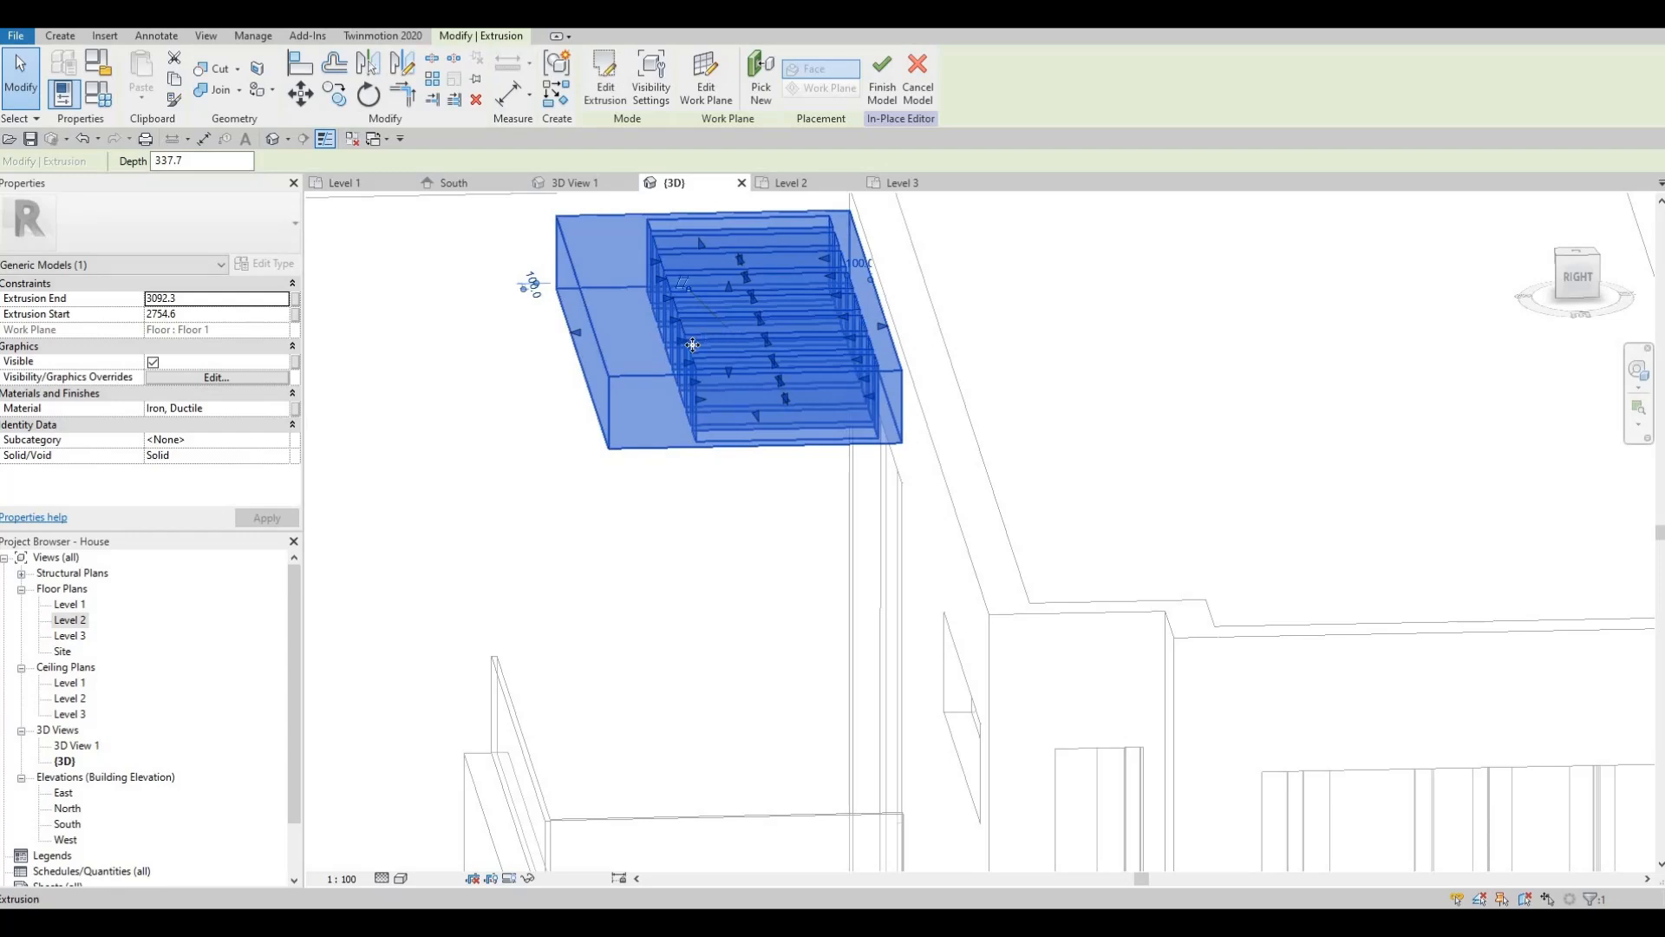
scroll(736, 331, "up", 2)
left_click(819, 417)
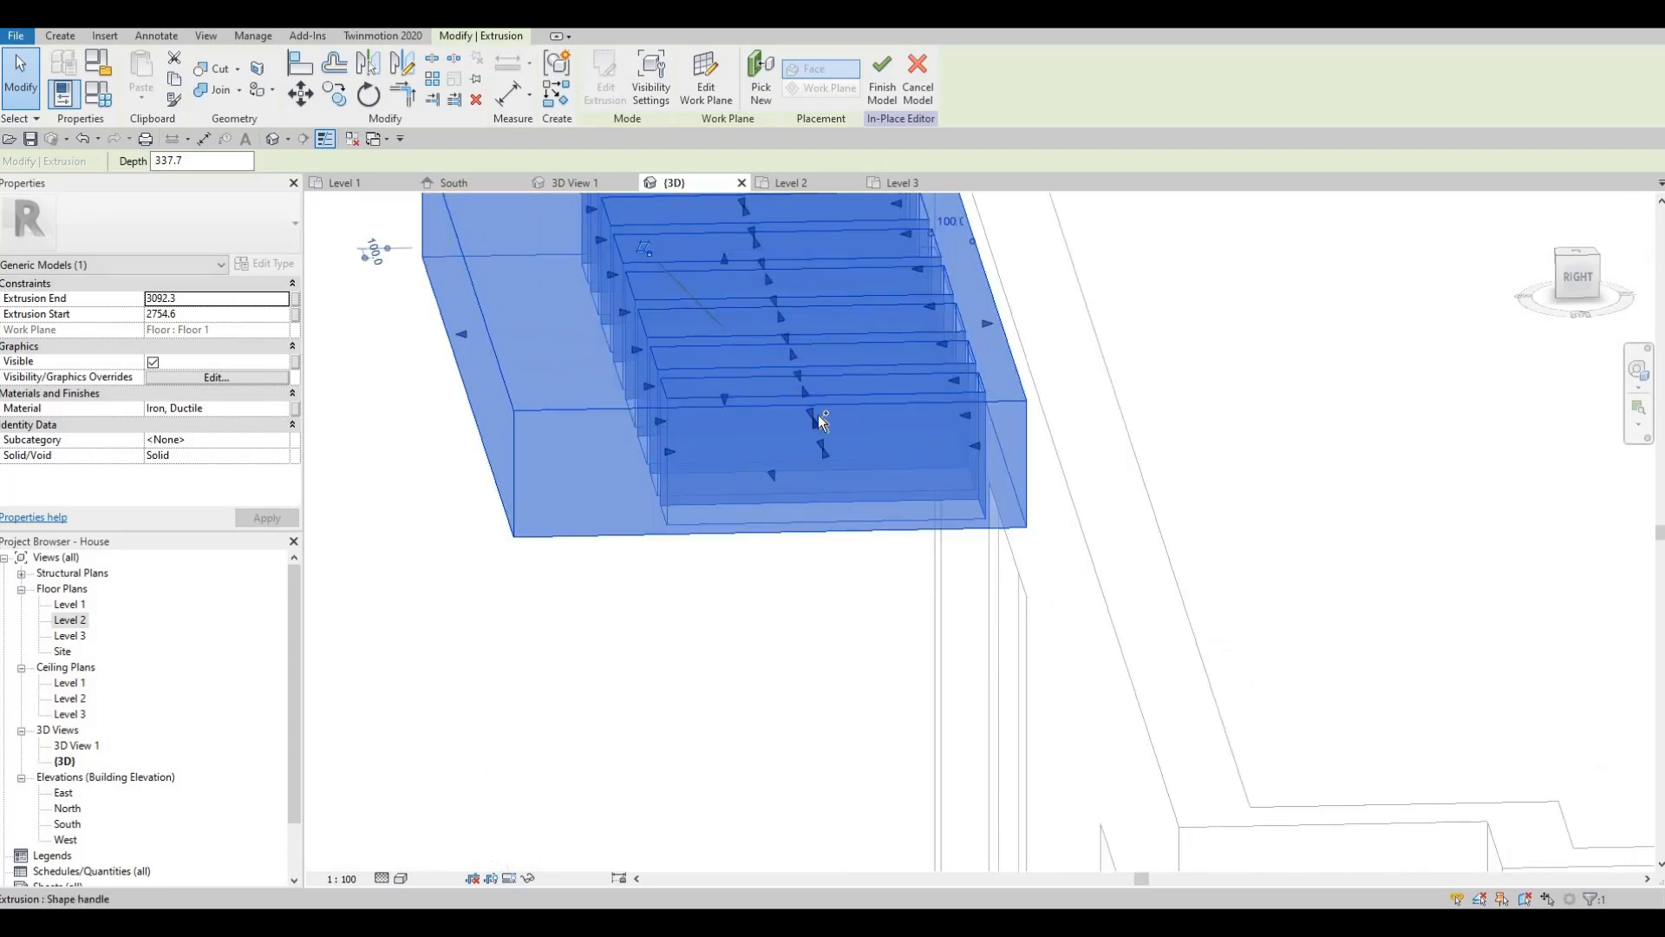
- Undo the outward stretching of the slatted frame's outer face
key("ctrl+z")
key("Escape")
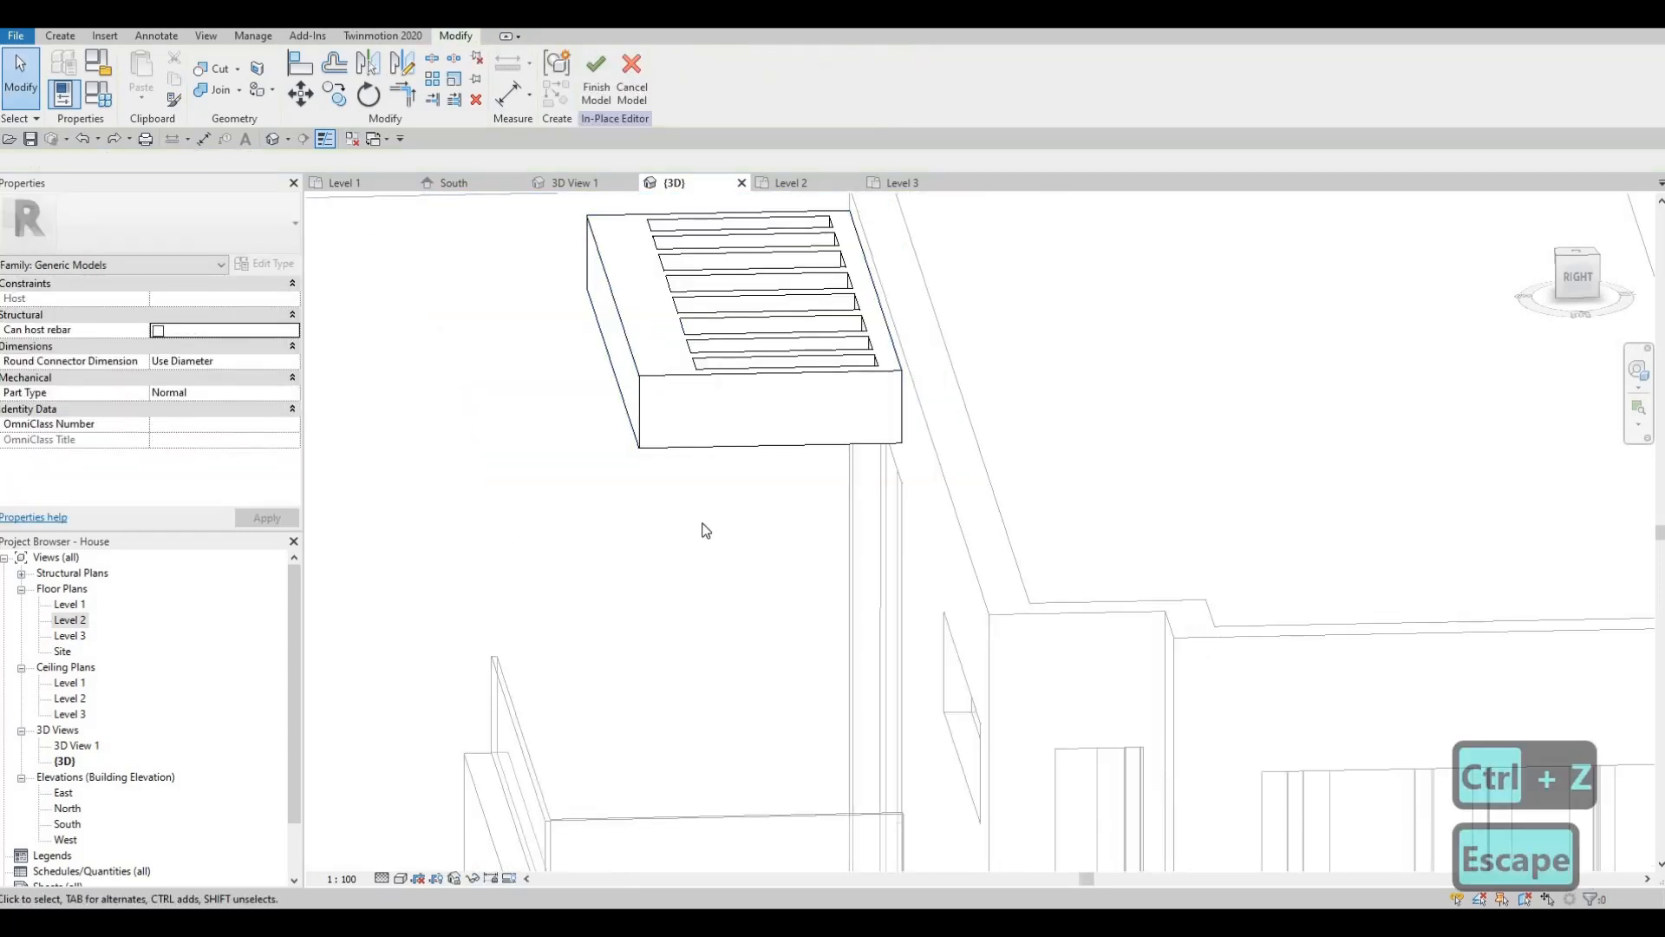
key("ctrl+z")
- Finish the in-place model of the slatted frame
middle_click_drag(828, 492, 893, 413, "shift")
scroll(744, 475, "down", 4)
left_click(598, 90)
key("Escape")
- Start another in-place component in the Generic Models category
middle_click_drag(1081, 348, 763, 417, "shift")
scroll(763, 409, "up", 3)
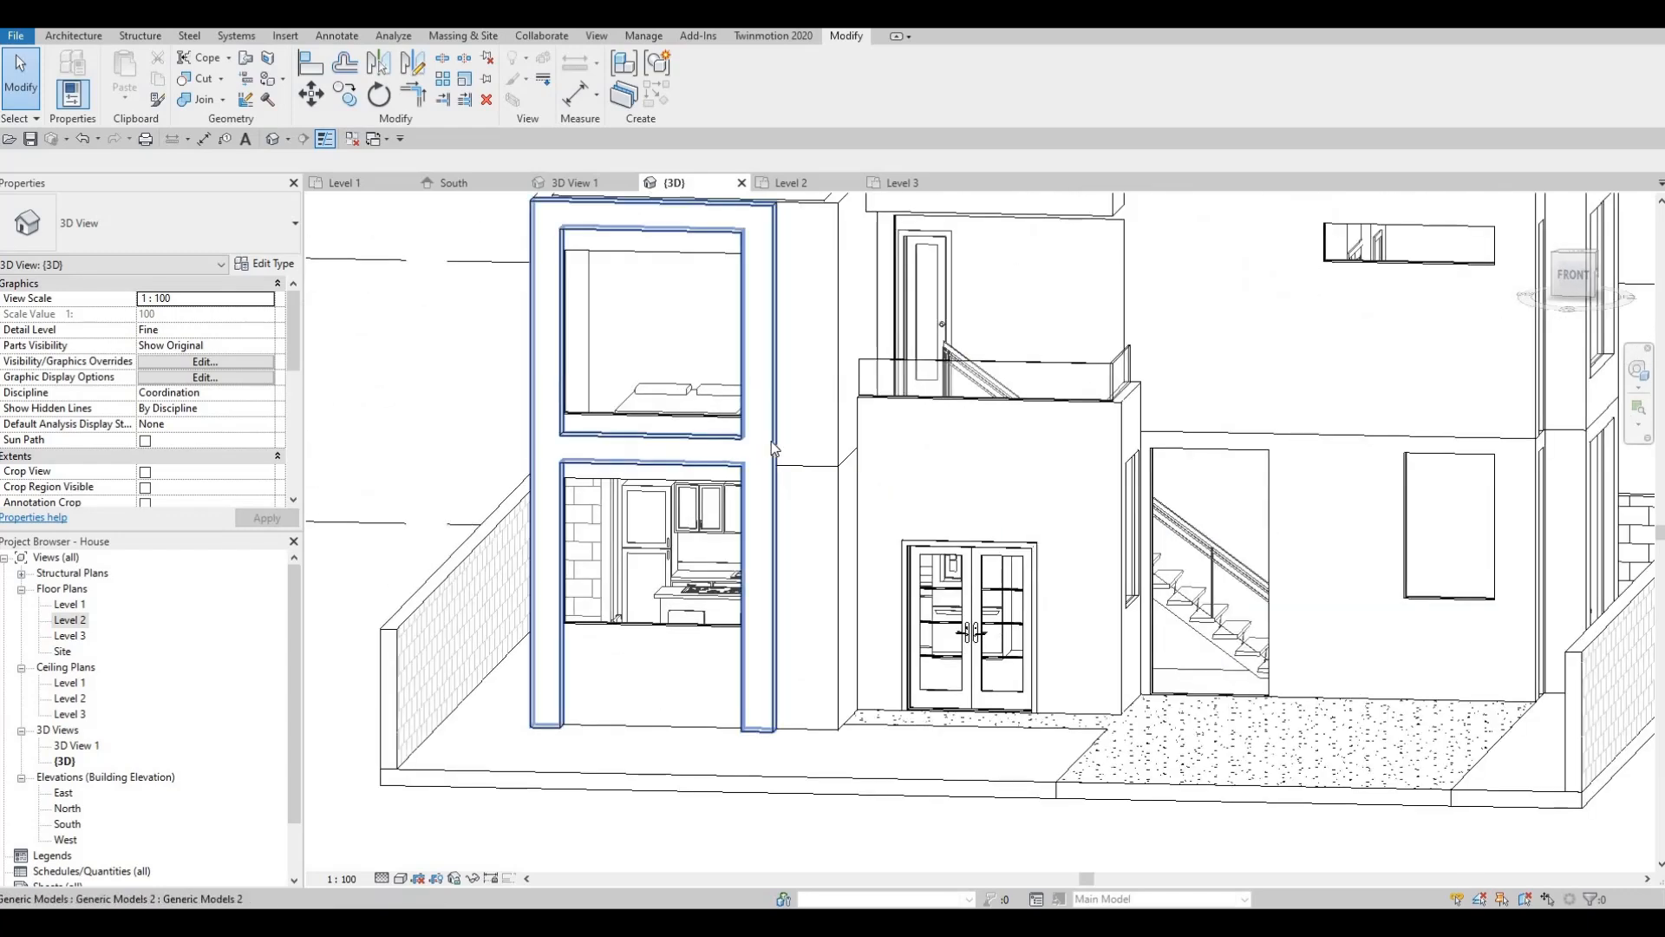
middle_click_drag(1179, 538, 655, 330, "shift")
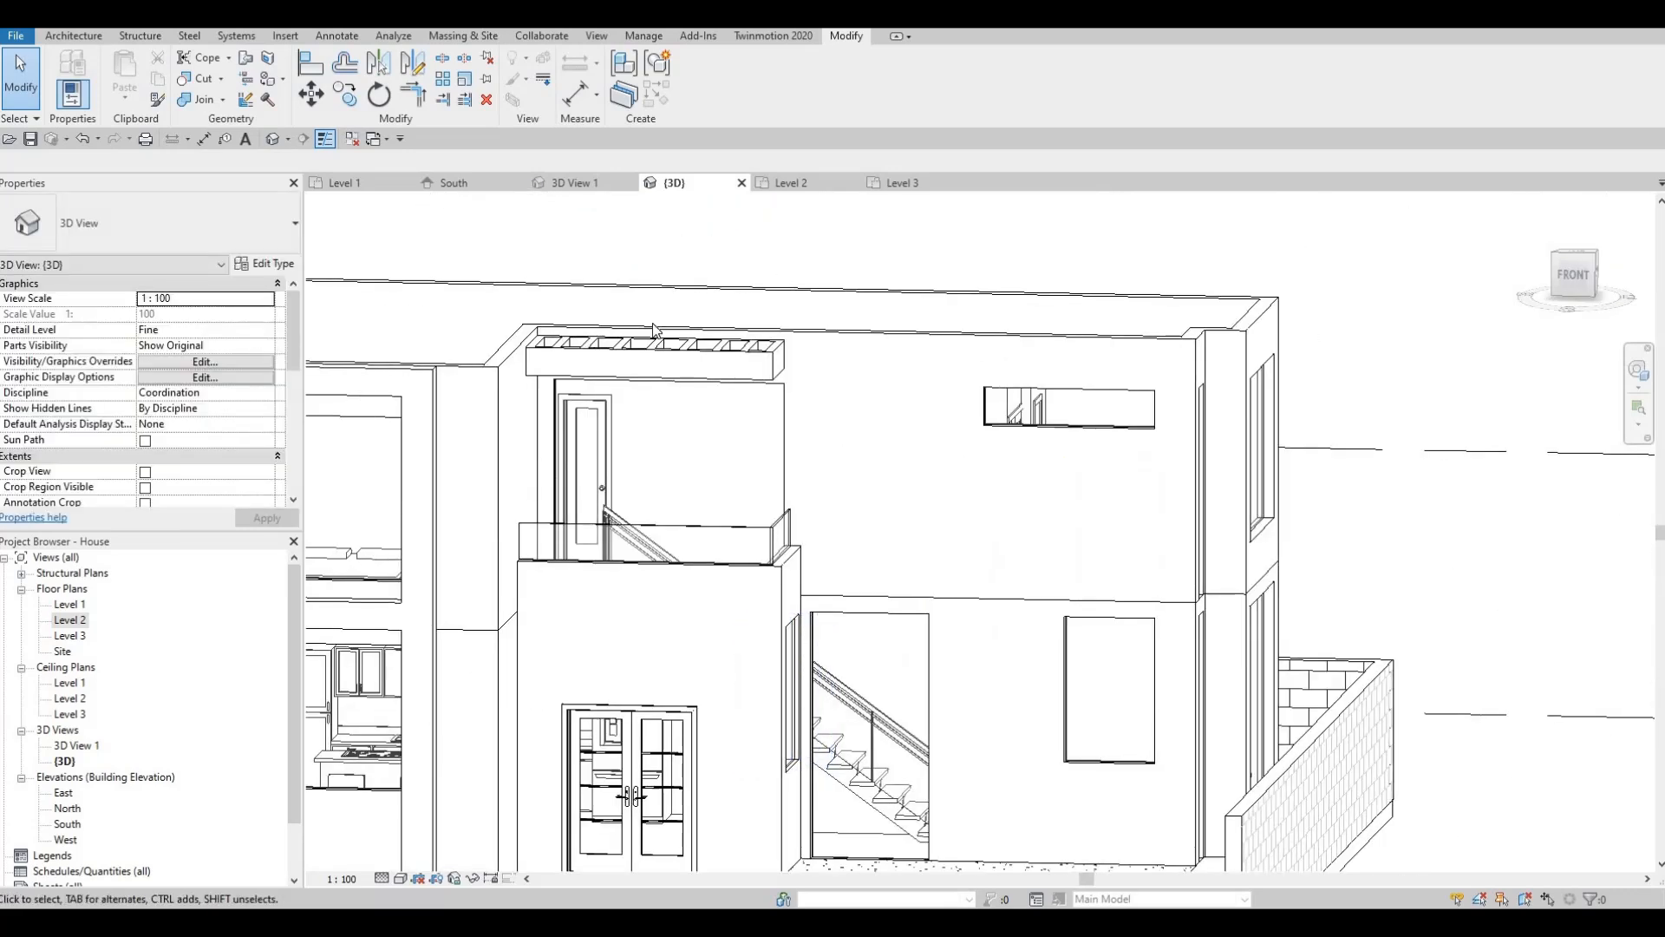
left_click(80, 36)
left_click(201, 97)
left_click(229, 165)
scroll(779, 454, "down", 3)
left_click(845, 655)
left_click(832, 496)
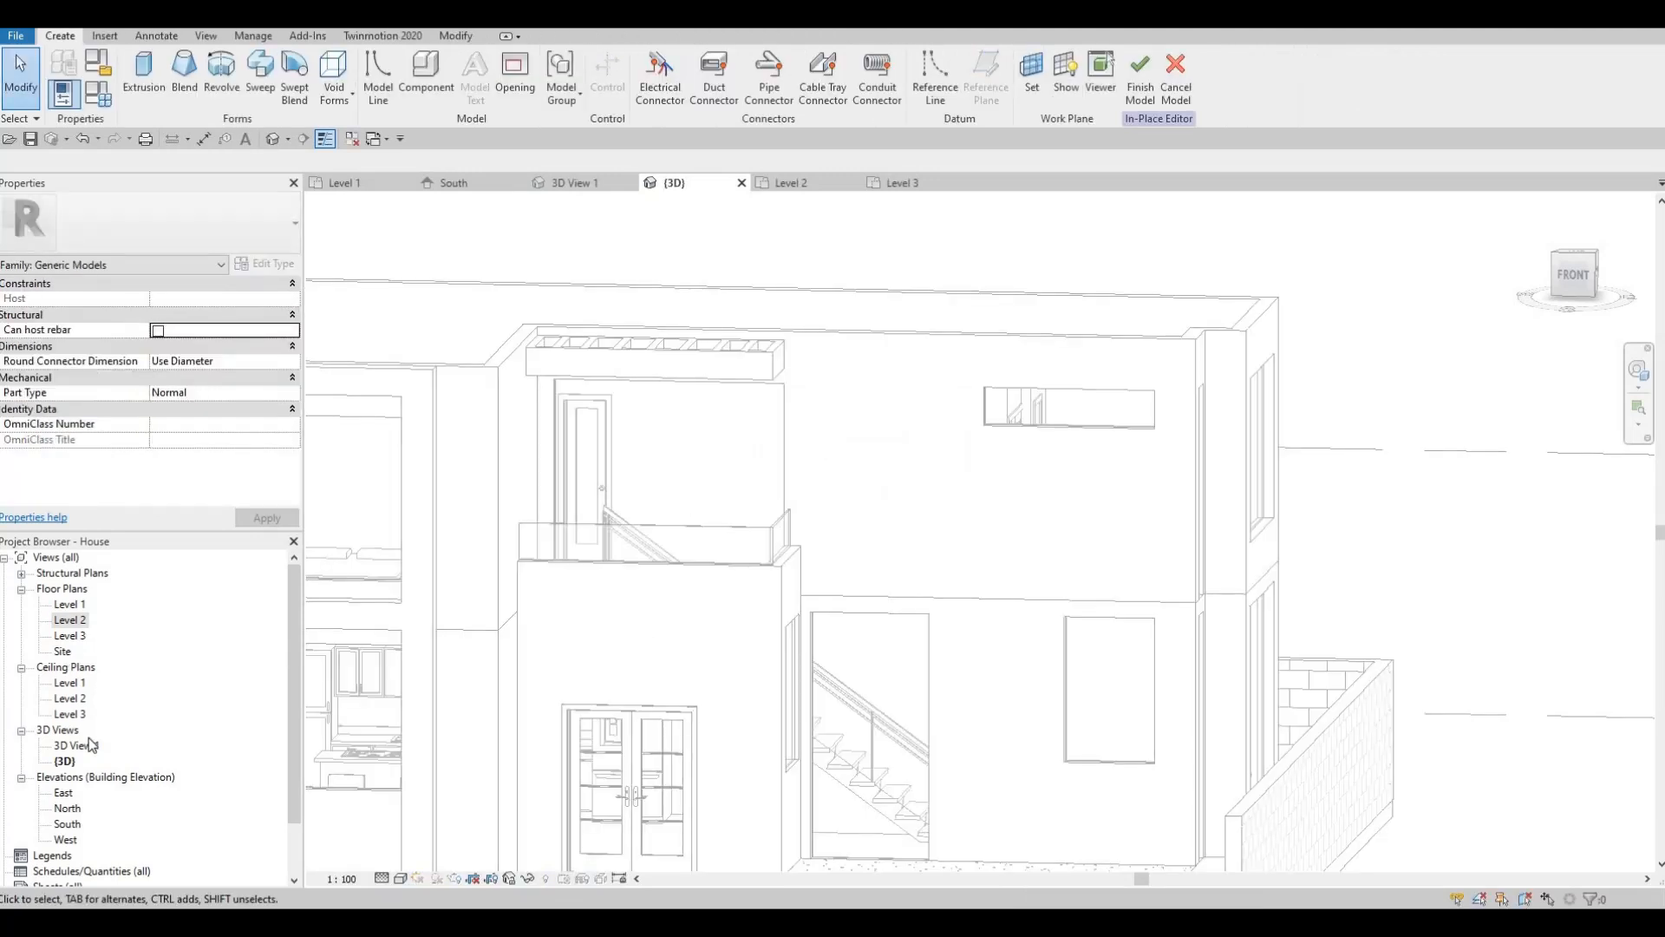
- Open the Level 2 floor plan and bring the house's right wing into view
double_click(69, 636)
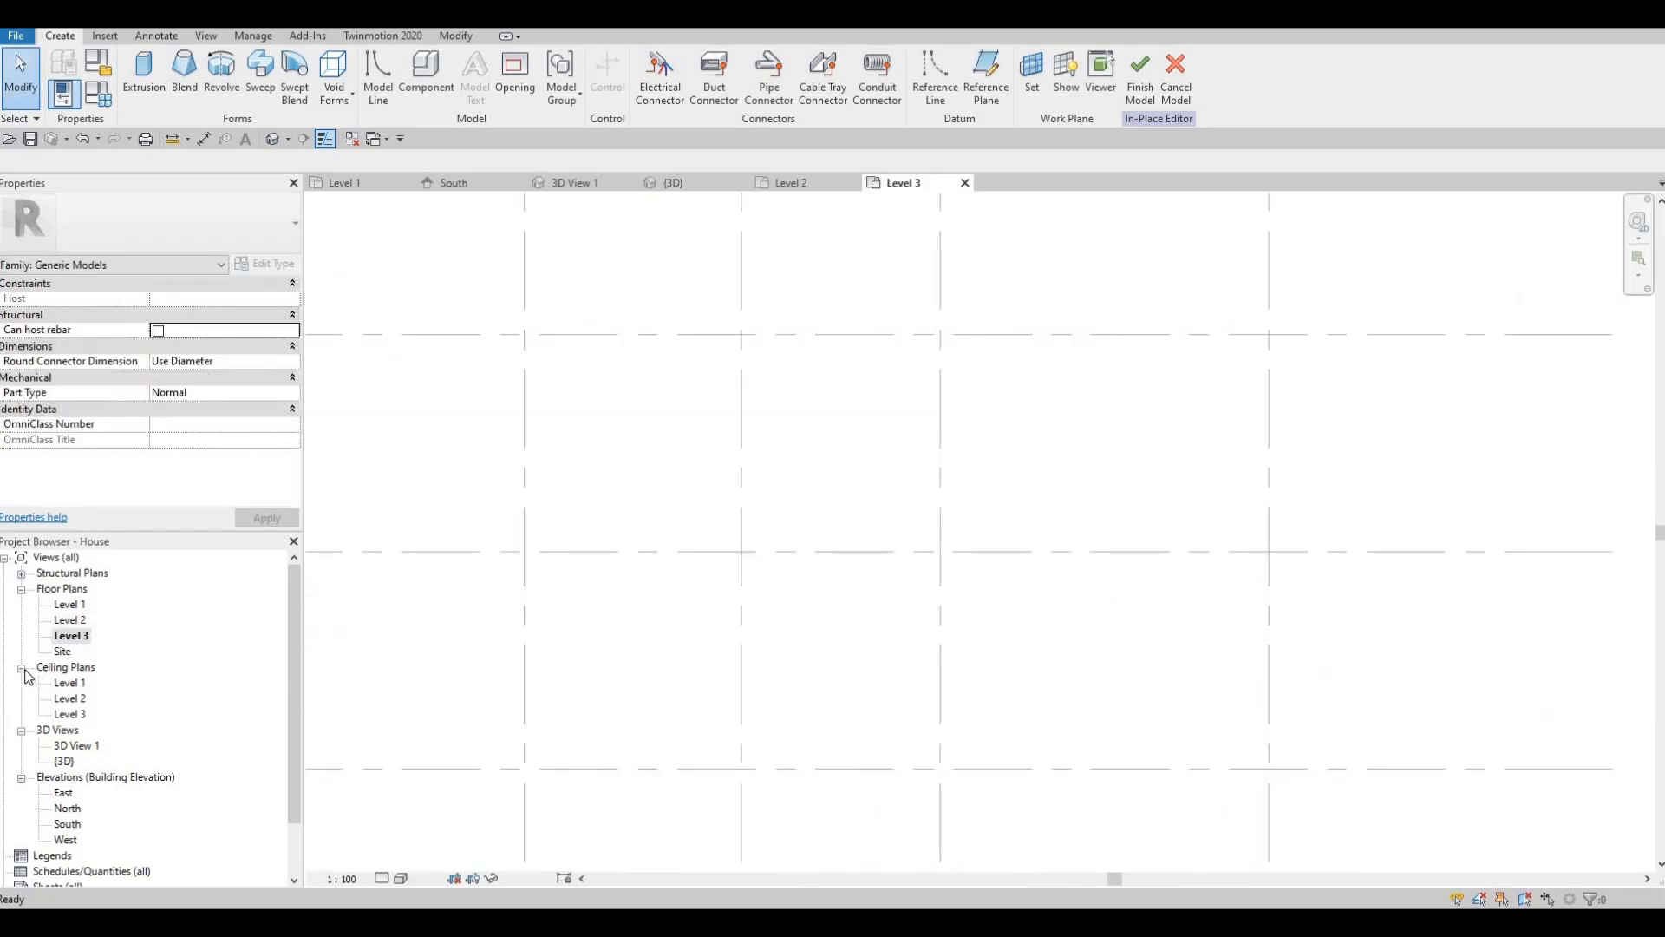
scroll(75, 633, "down", 2)
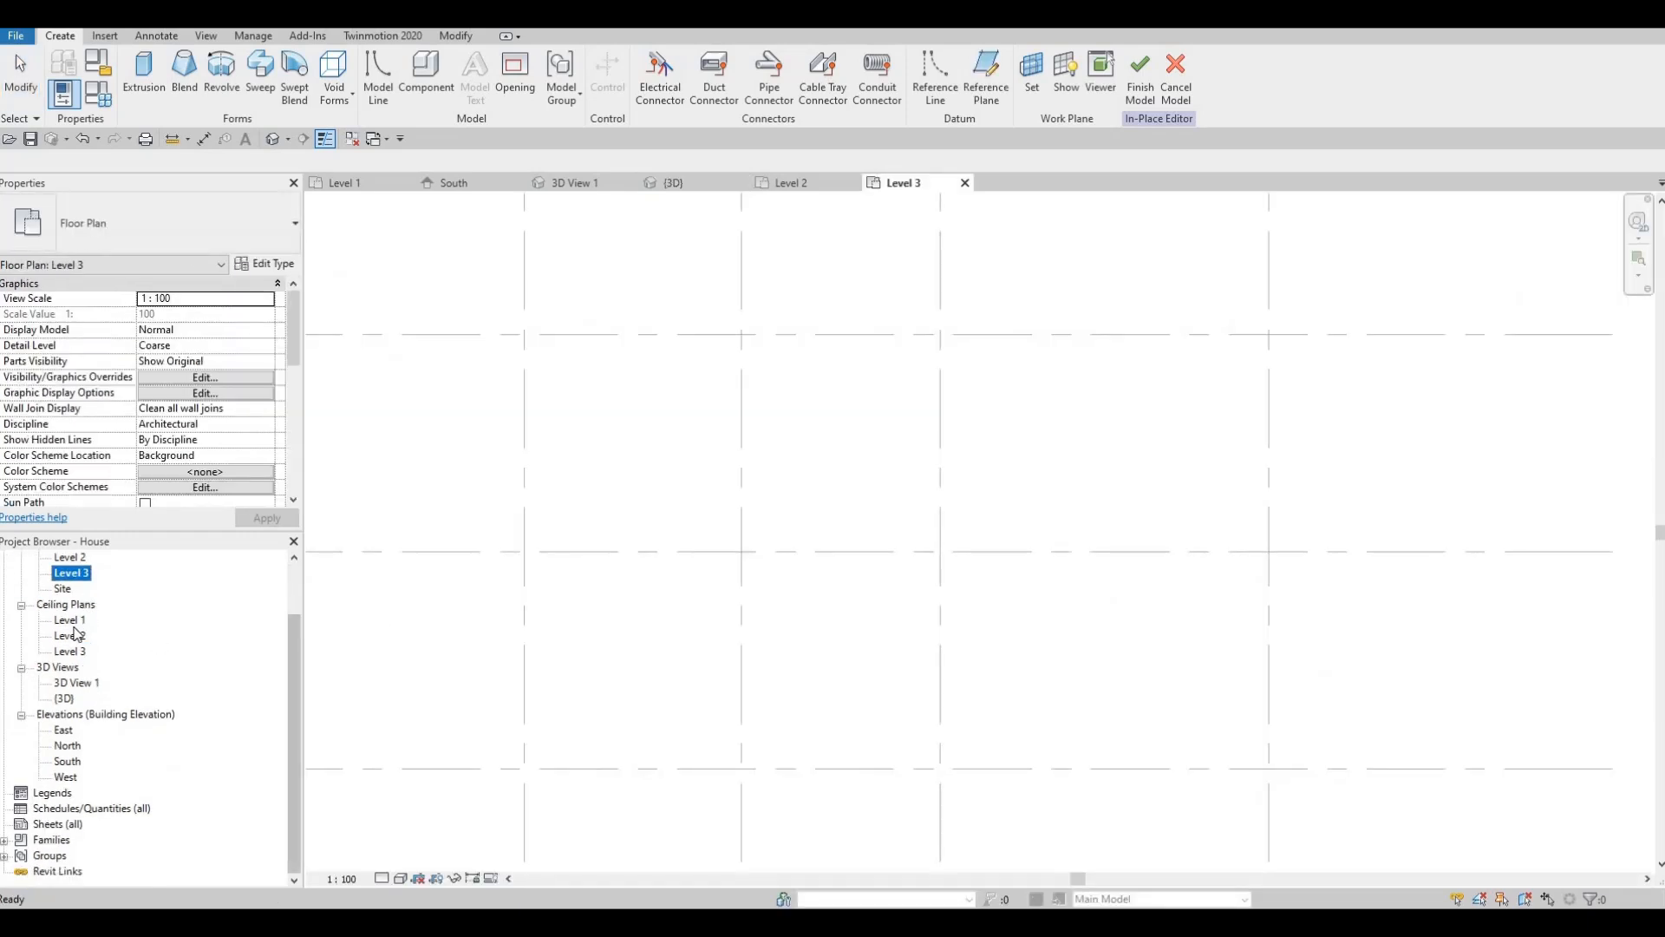
scroll(79, 642, "up", 2)
double_click(72, 621)
scroll(867, 616, "down", 4)
middle_click_drag(903, 623, 724, 642)
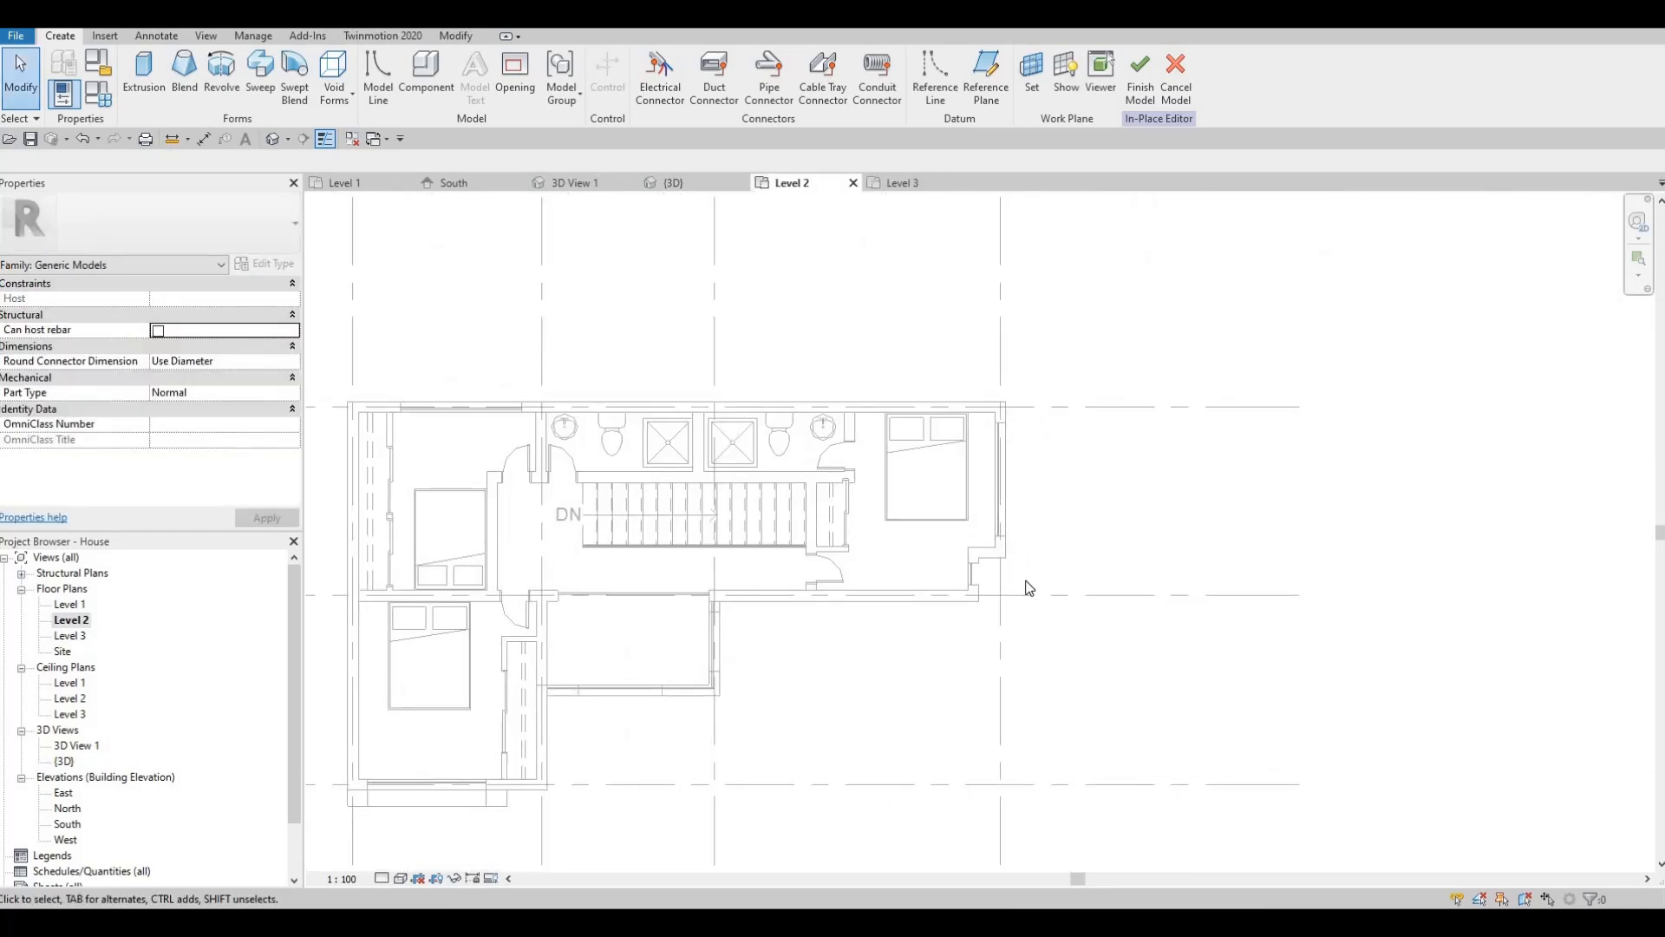
middle_click_drag(1036, 510, 1053, 554)
scroll(1015, 589, "up", 1)
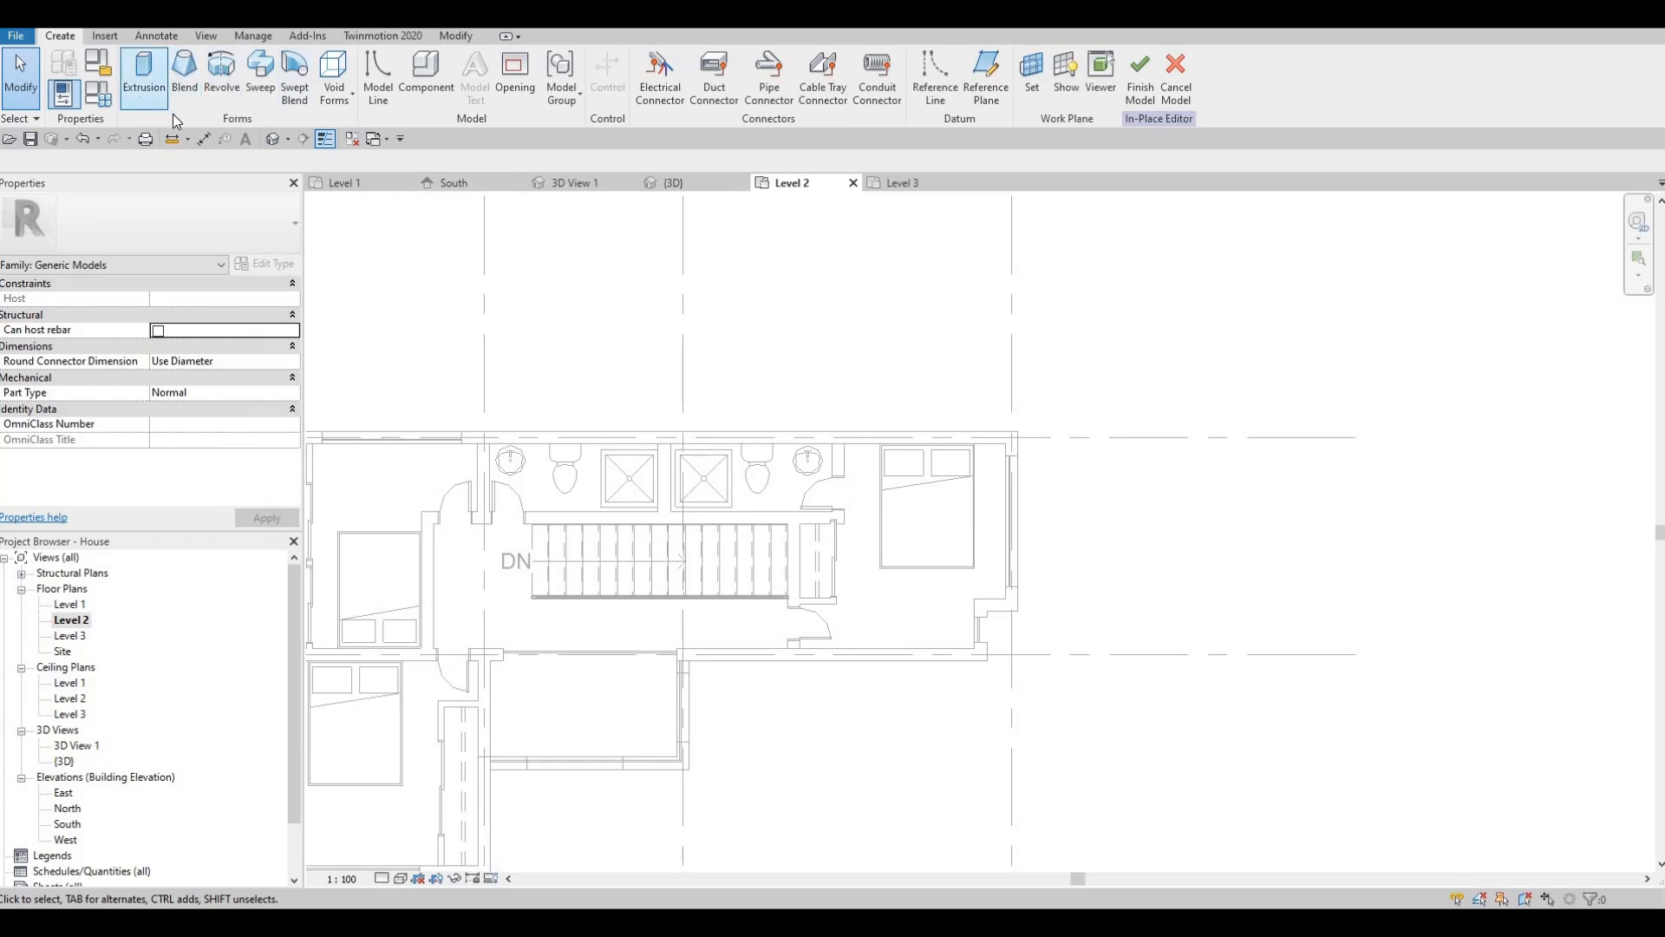
- Start a solid extrusion and set its work plane to be specified by picking a plane
left_click(152, 87)
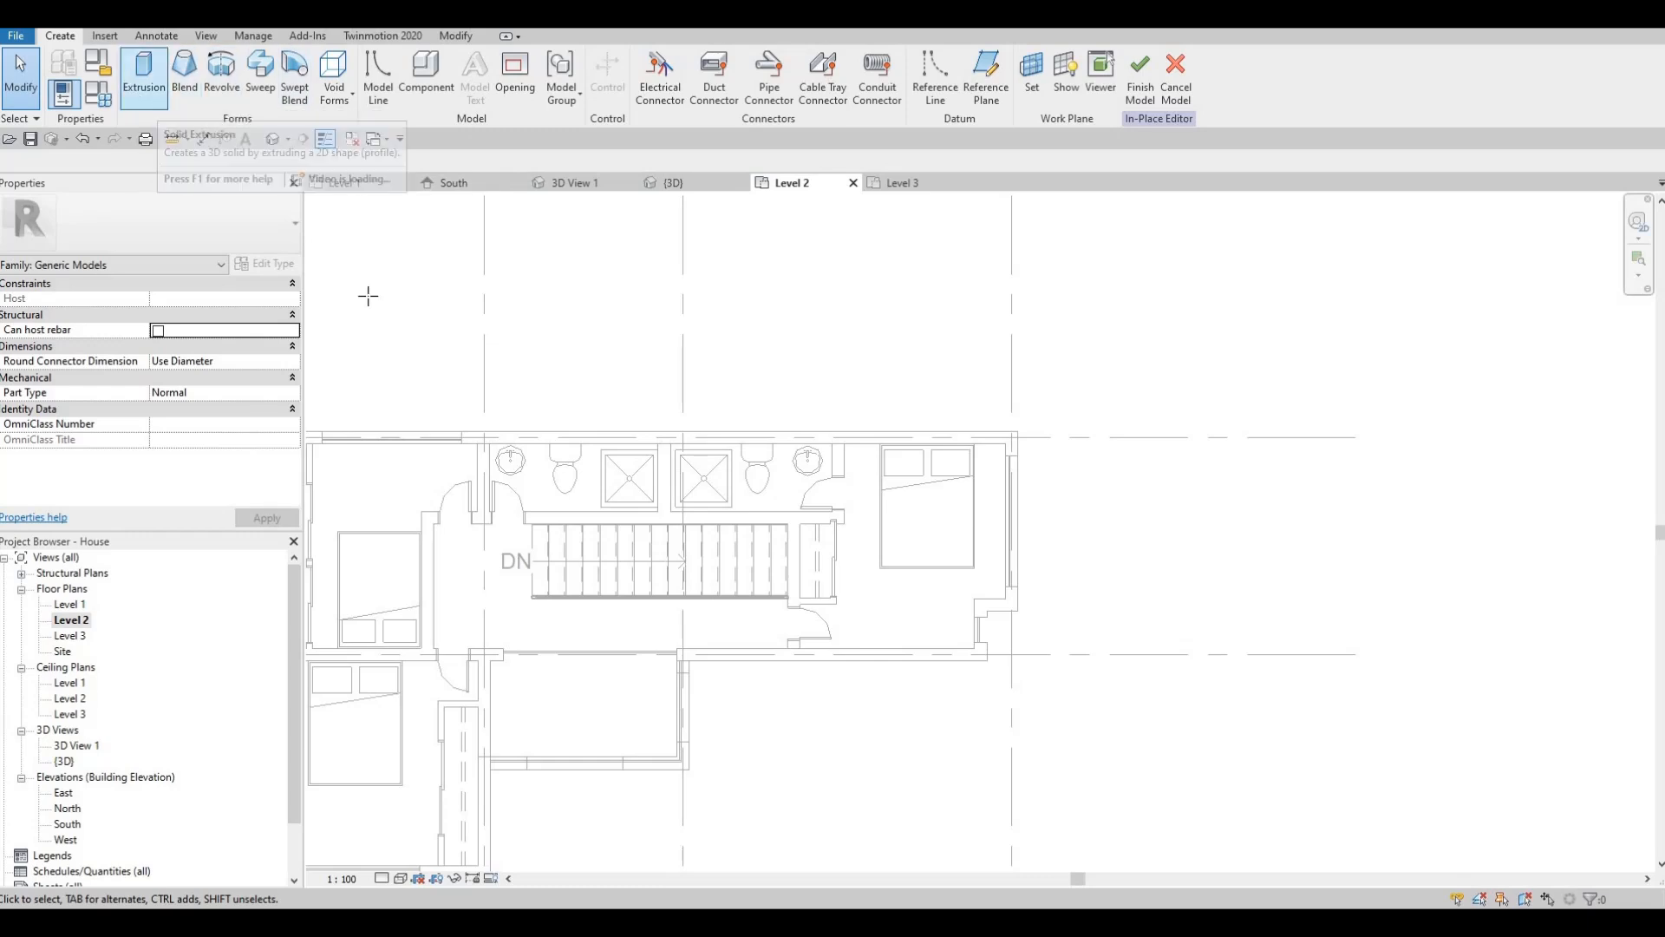
left_click(750, 76)
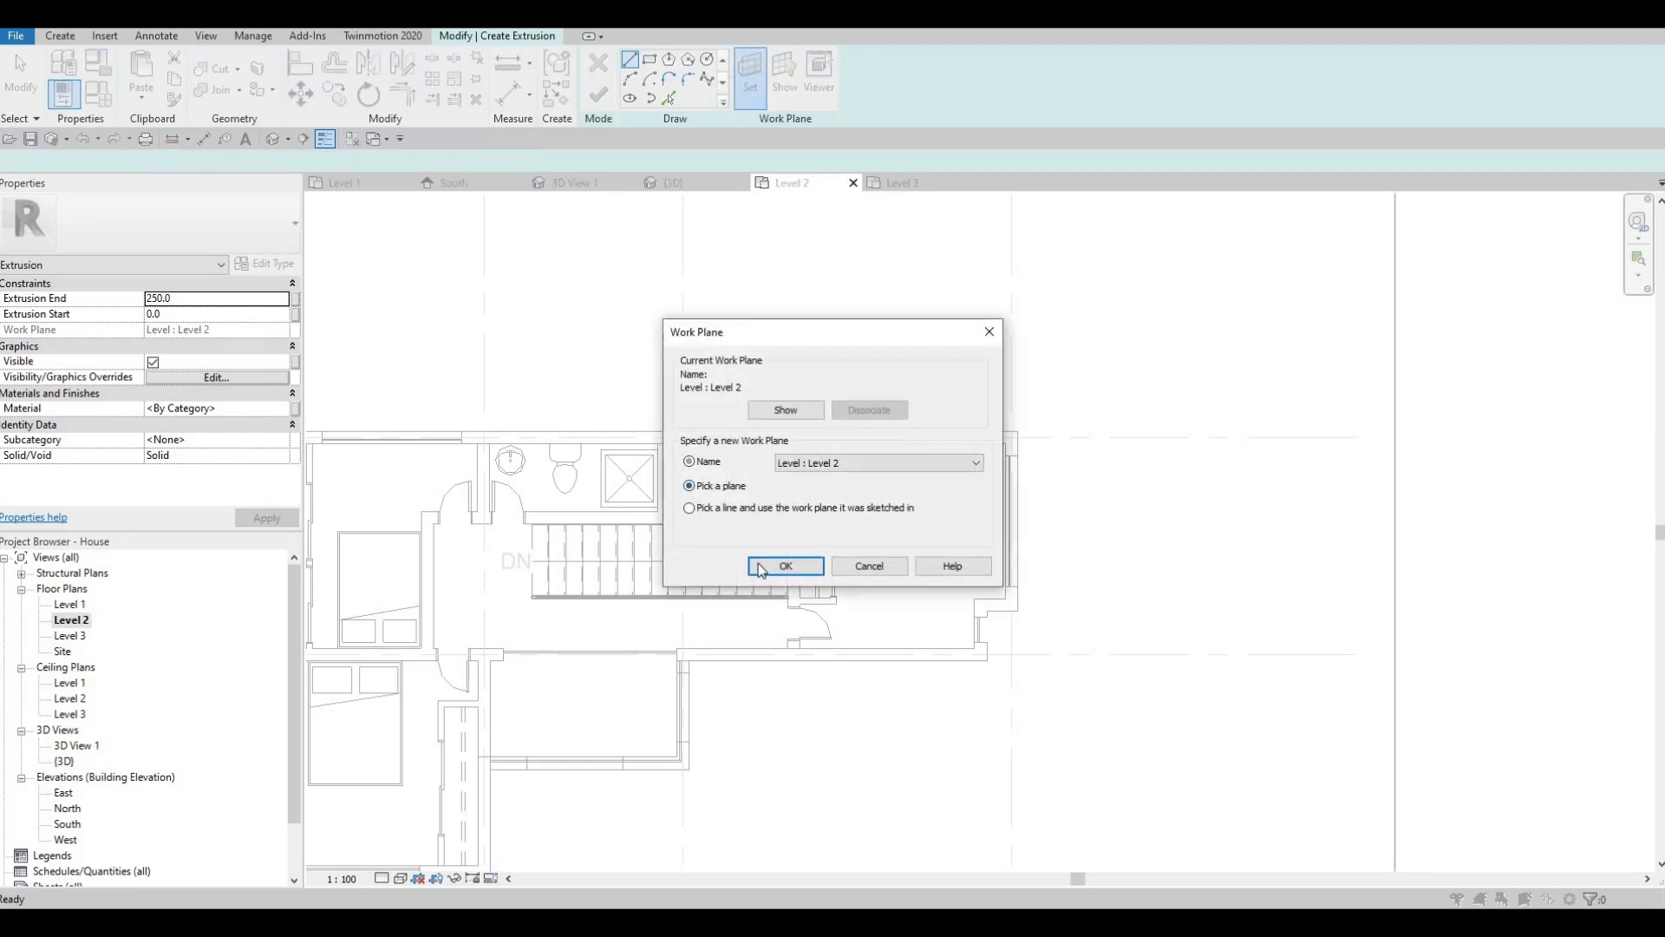
key("Return")
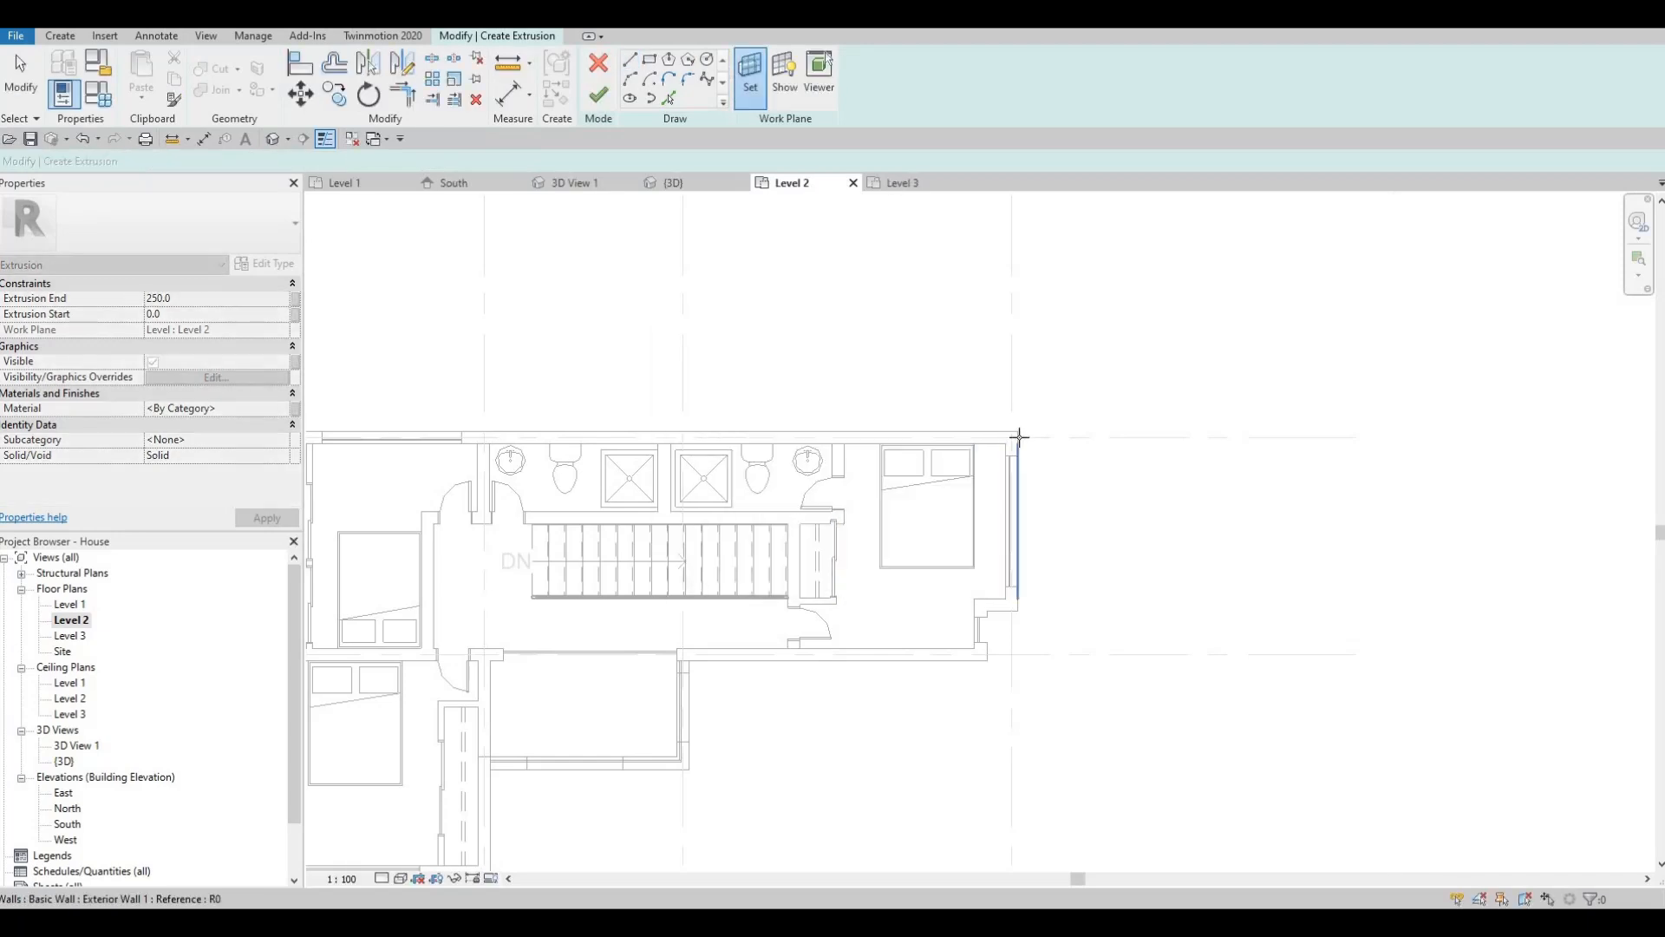
- Try to pick a work plane among the exterior walls at the right wing's end in the Level 2 plan
key("Tab")
key("Tab")
key("Tab")
key("Tab")
key("Tab")
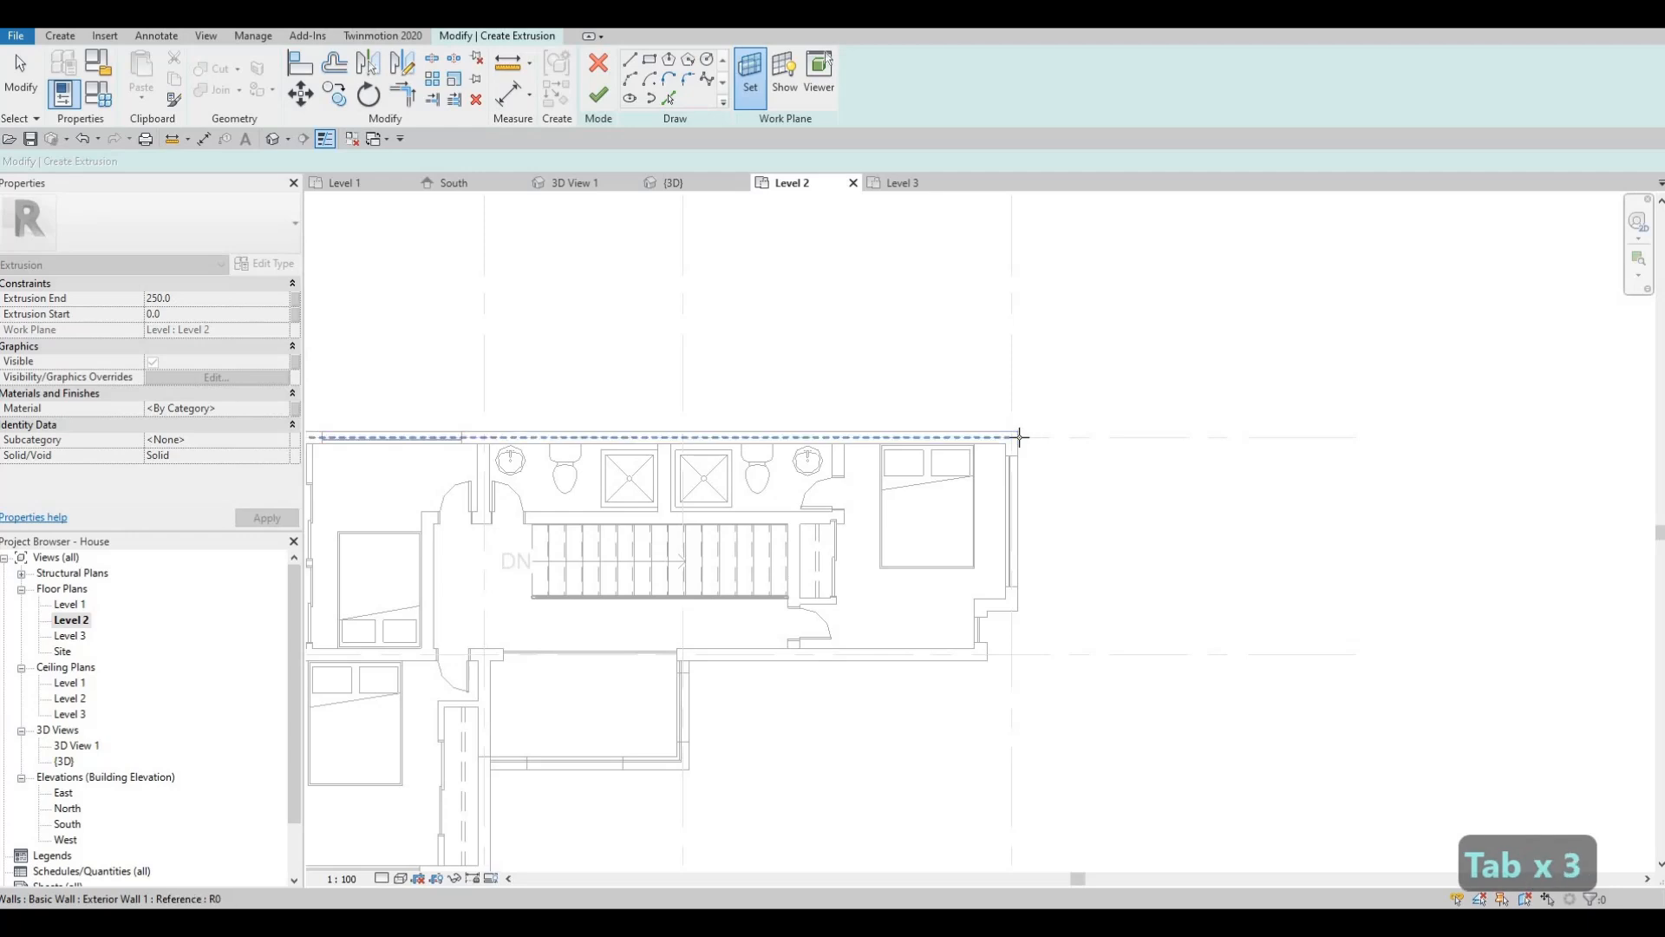
key("Tab")
key("Tab")
key("Tab")
key("Tab")
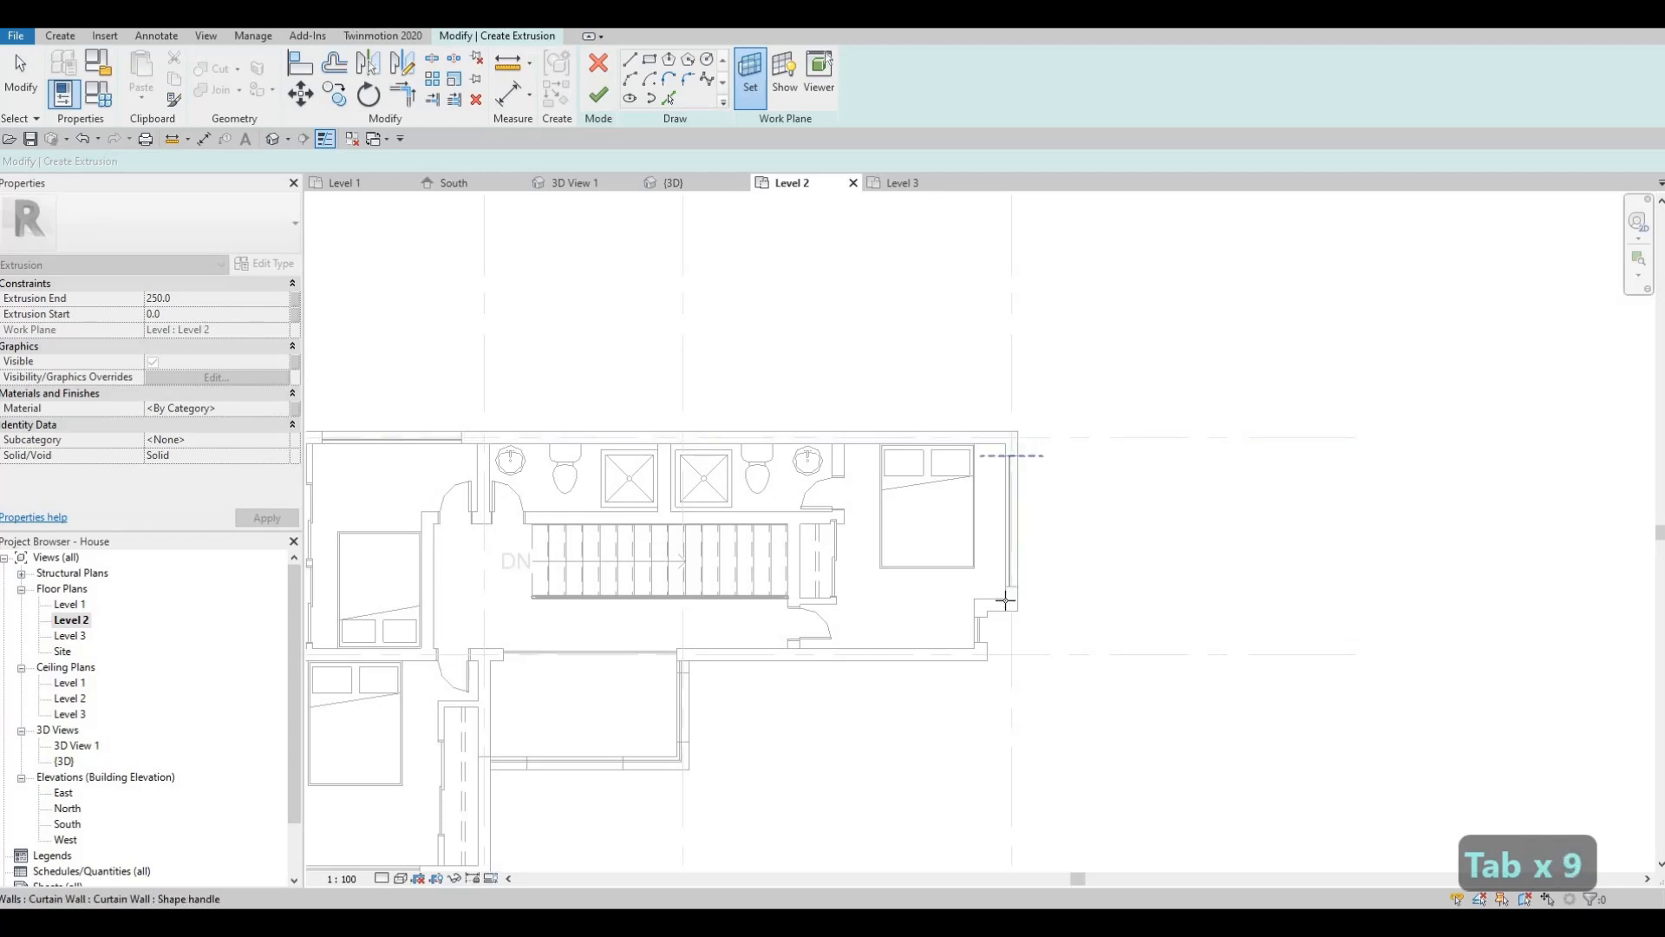
key("Tab")
key("Tab")
key("Tab")
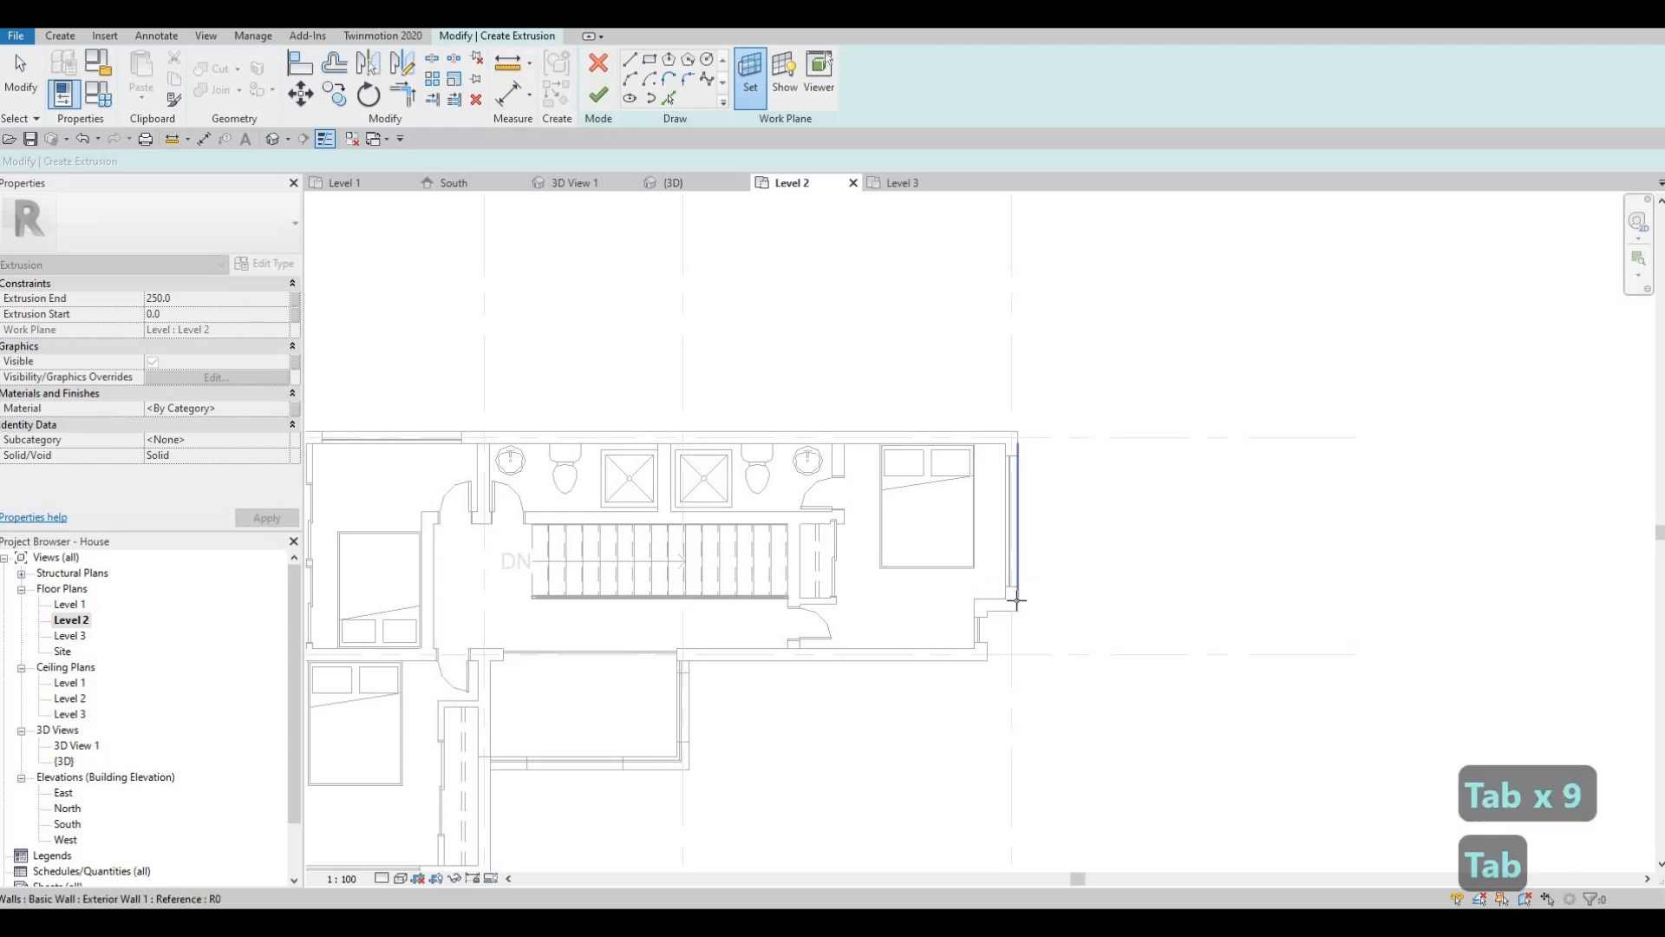
key("Tab")
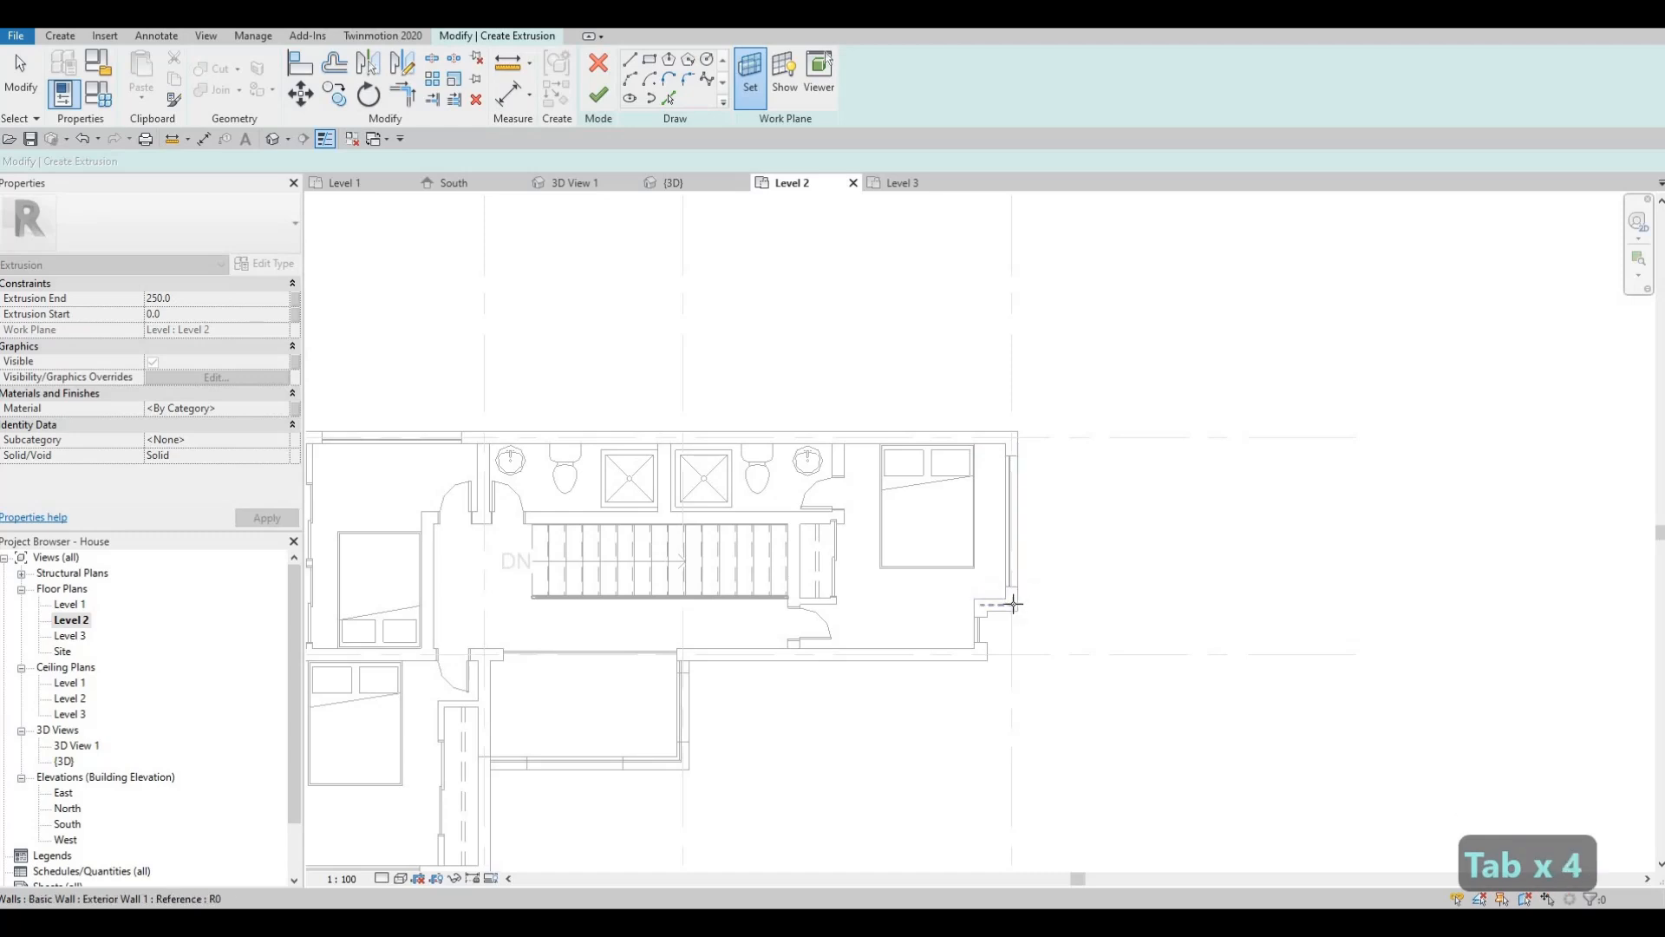
key("Tab")
key("Tab")
key("Tab")
key("Tab")
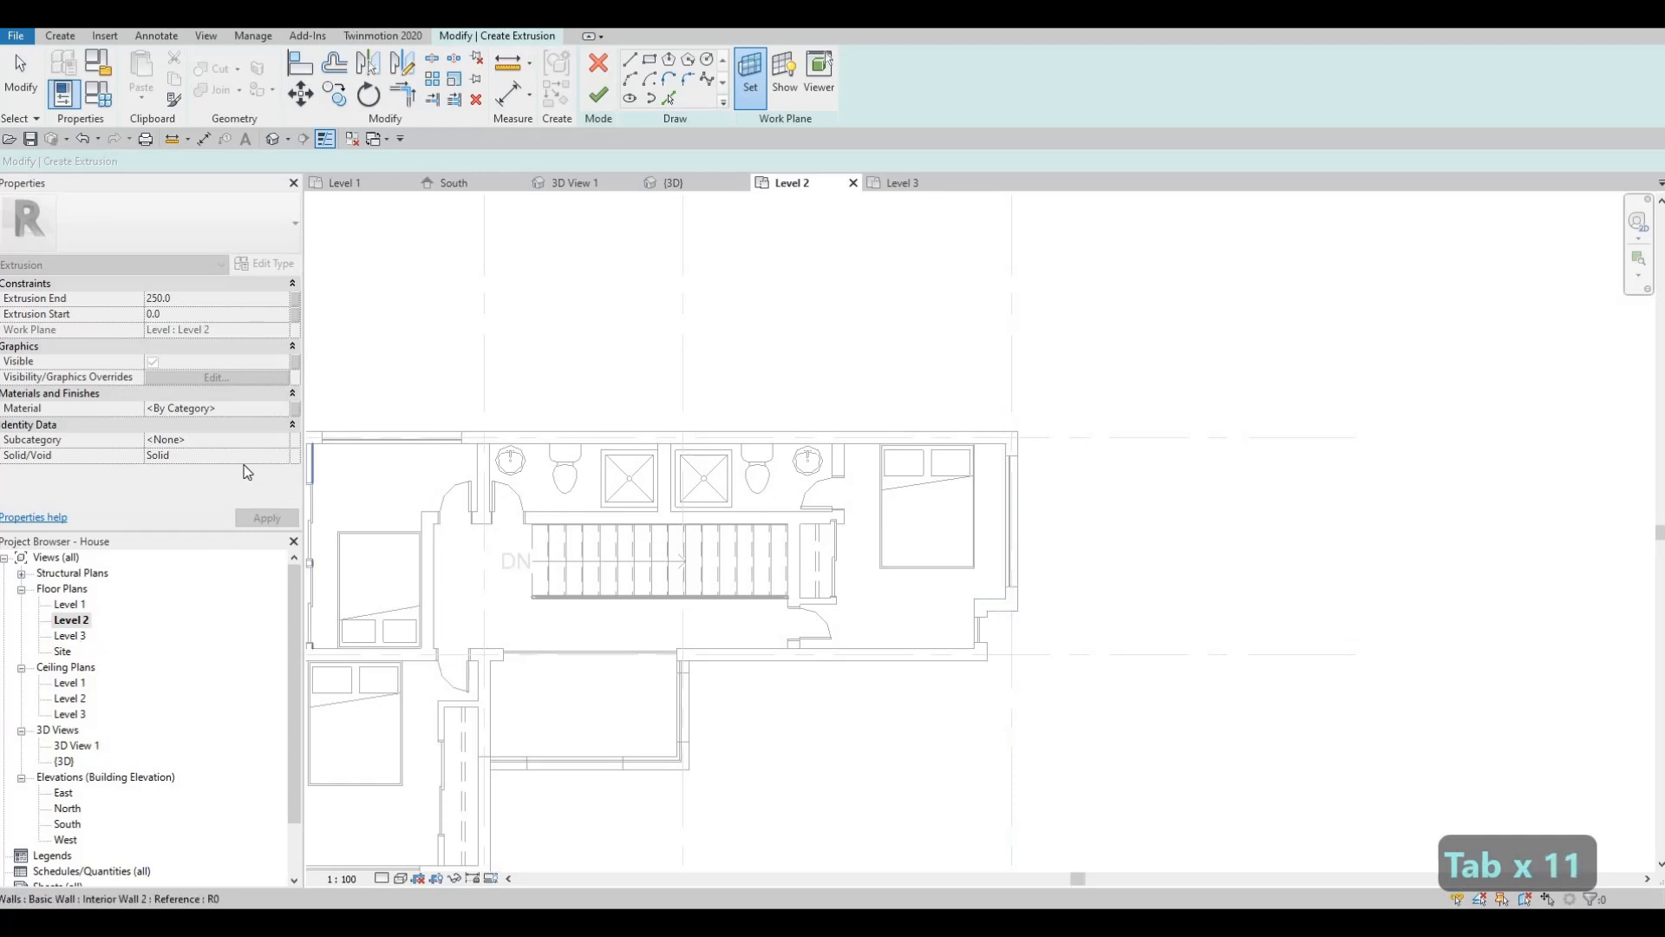
- Pick the right wing's roof as the work plane in the 3D view and open the Level 2 floor plan for sketching
left_click(674, 183)
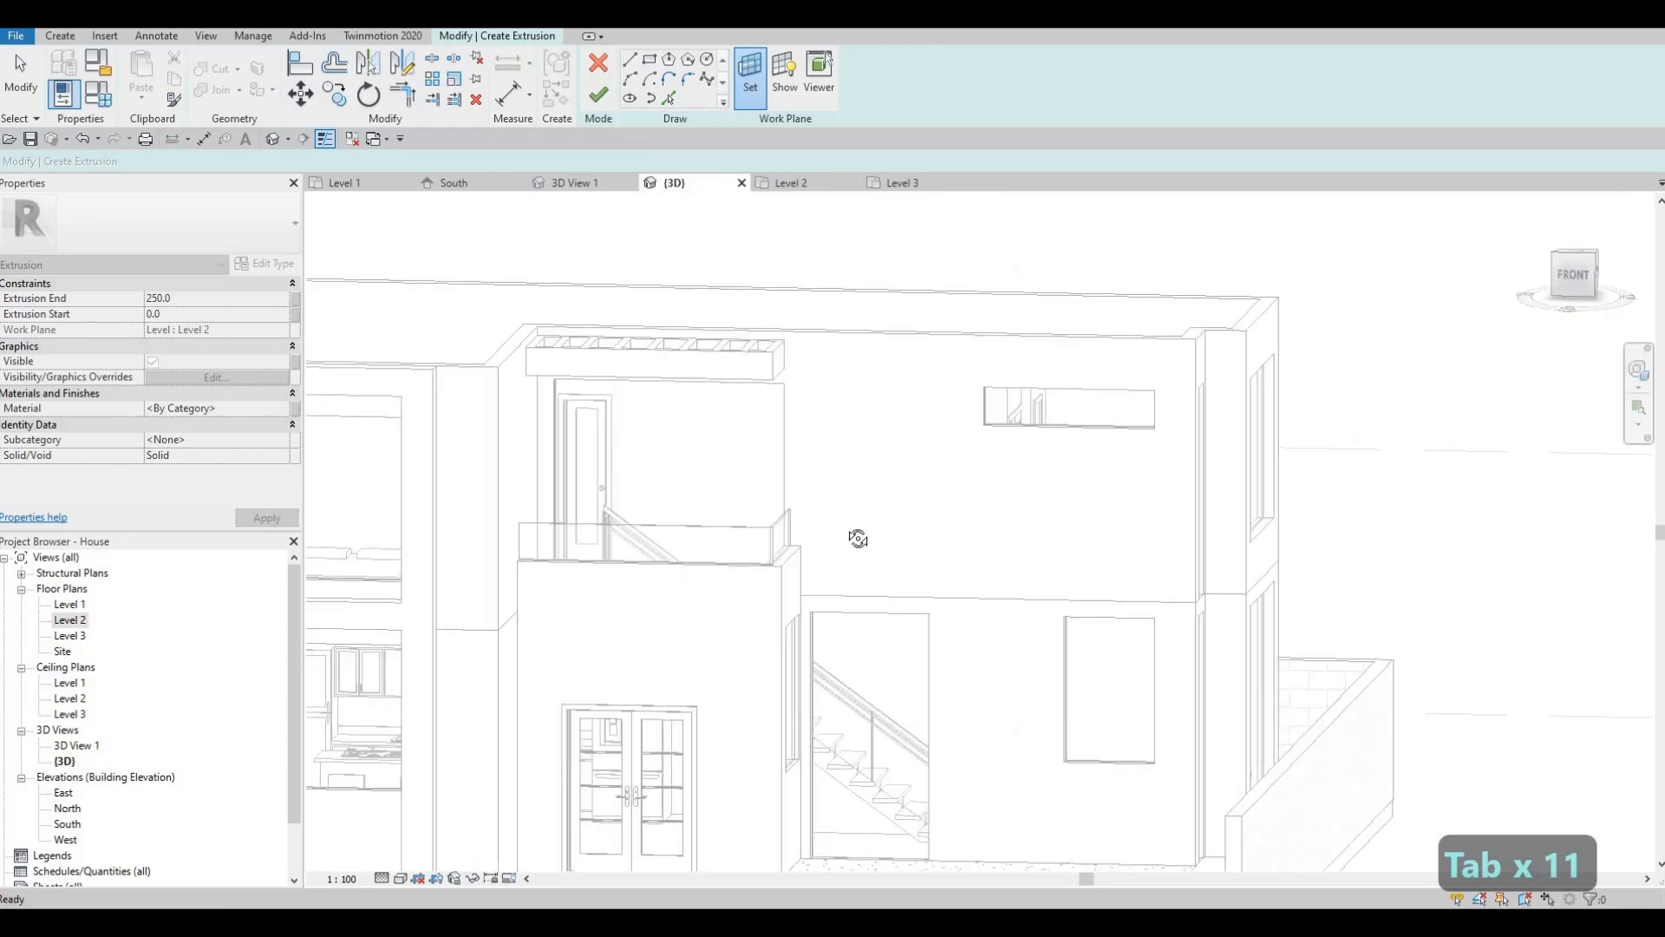
middle_click_drag(1174, 400, 1167, 520, "shift")
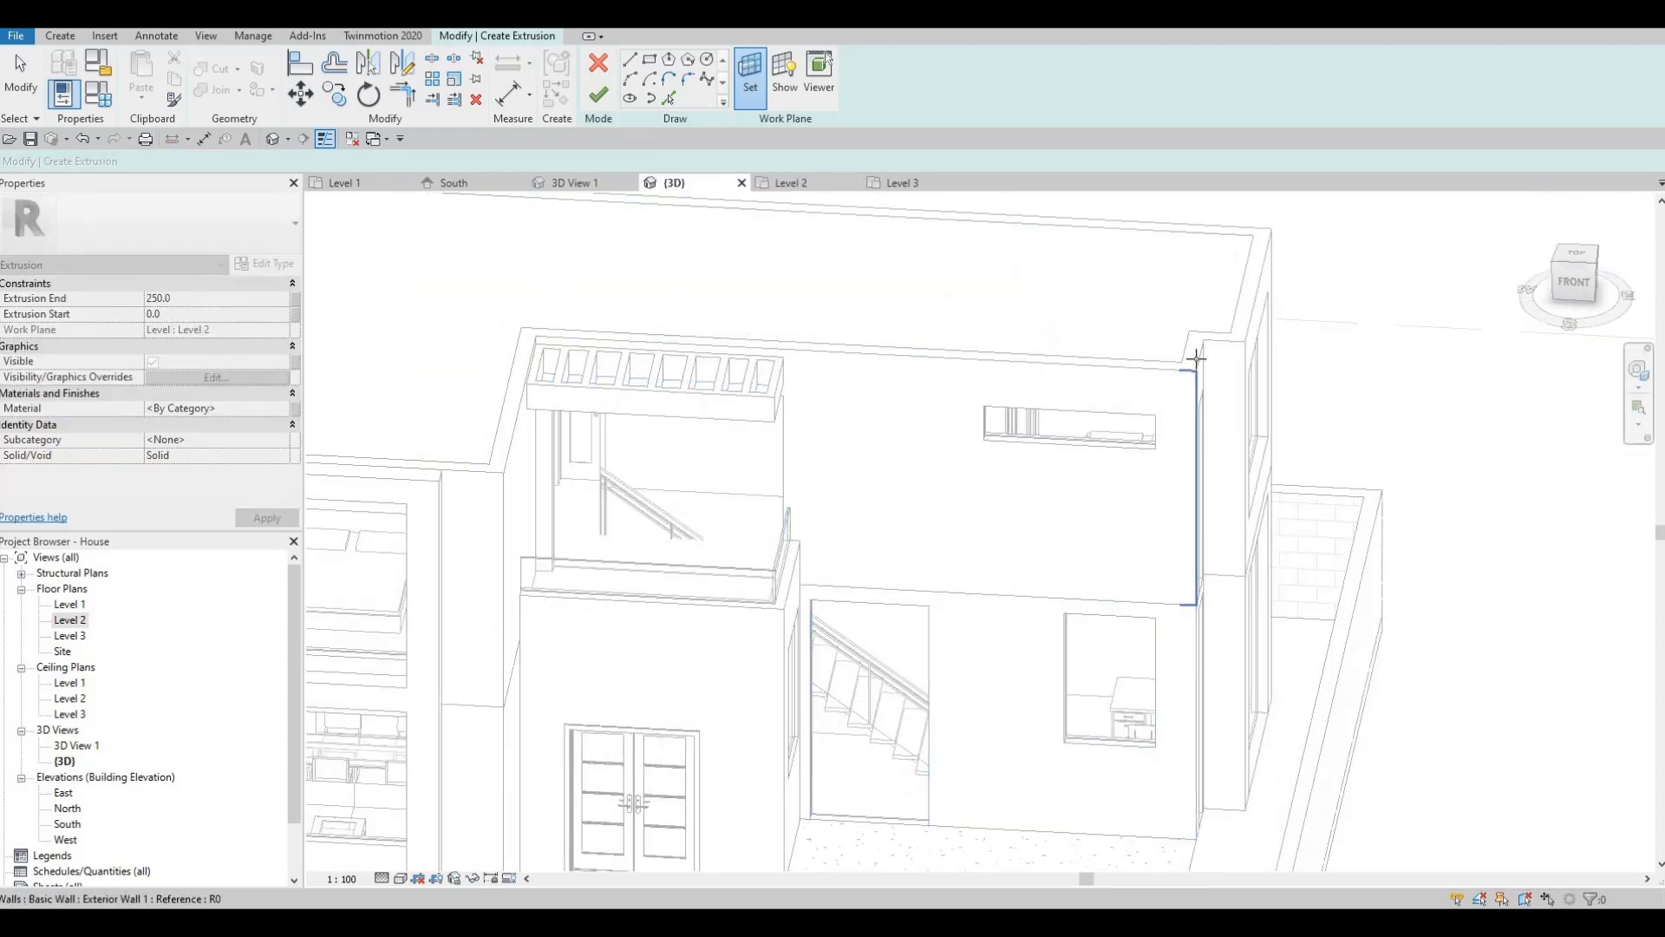
left_click(1232, 262)
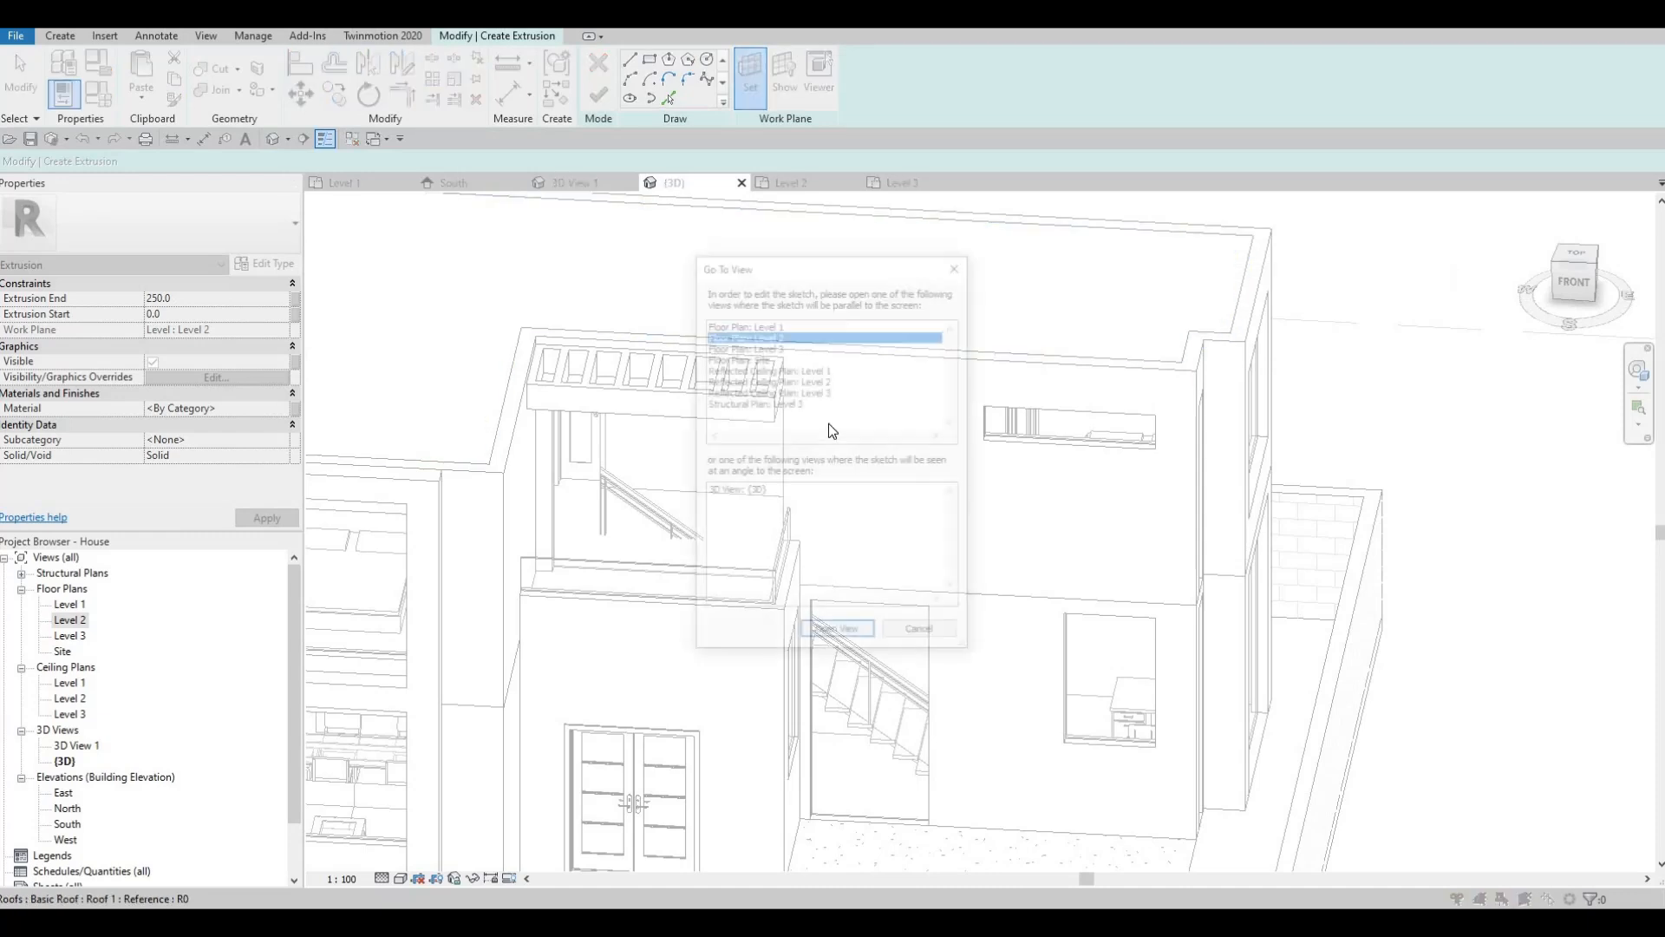
left_click(837, 634)
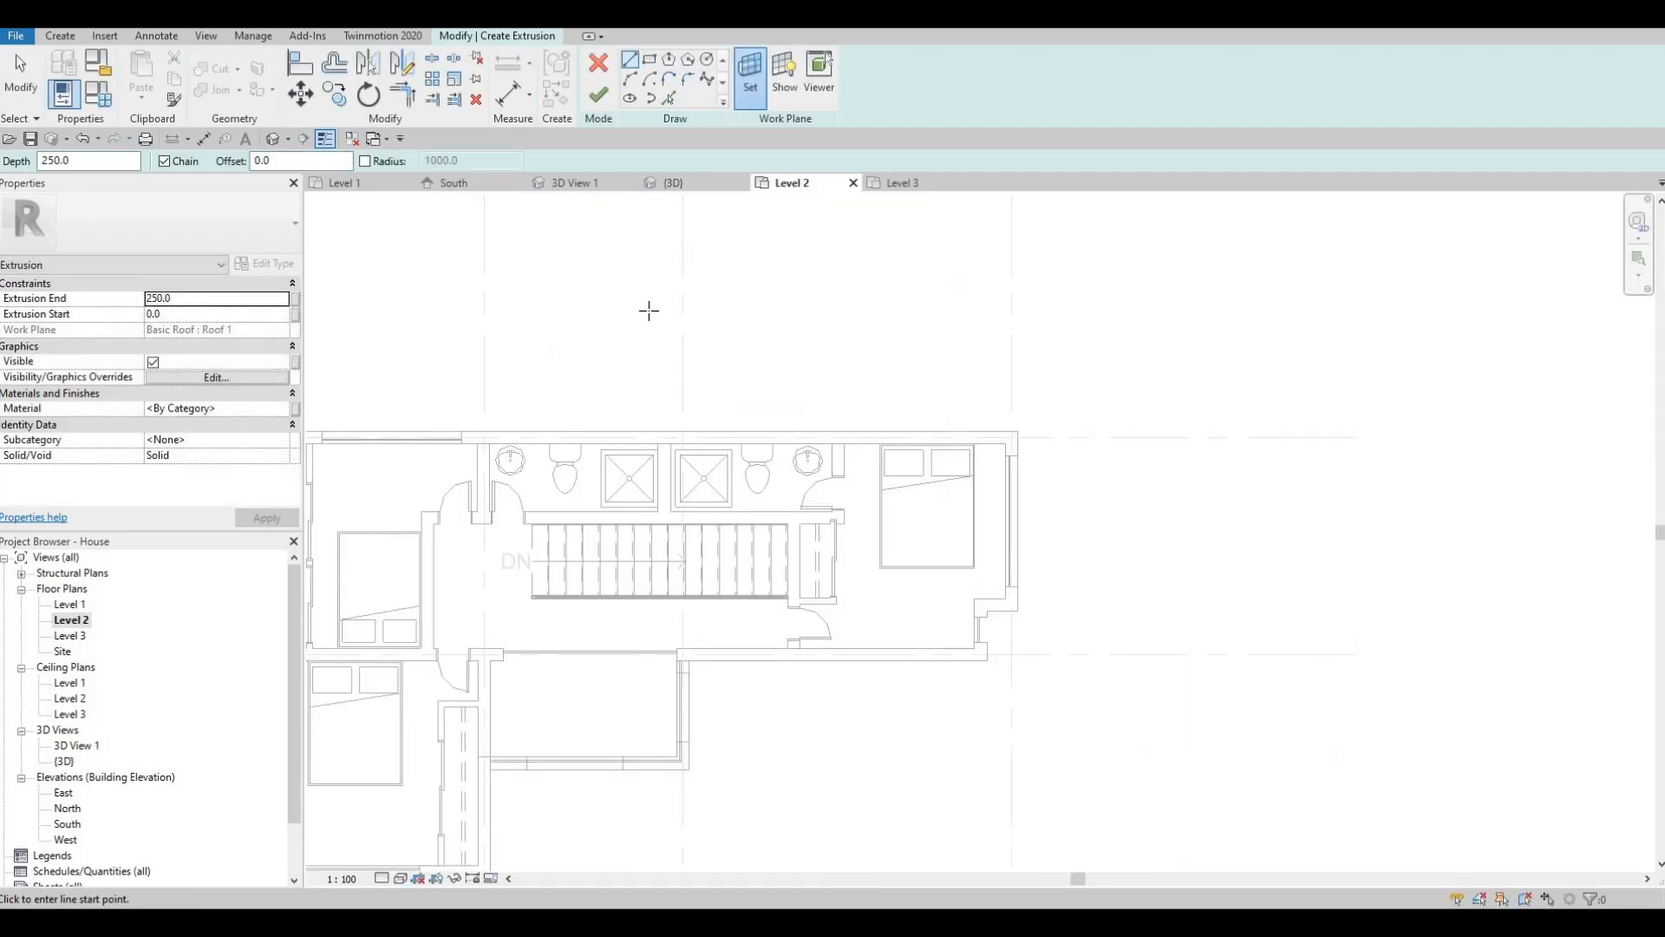
- Extrude a rectangle about 3269 by 2911 mm over the end bedroom, using the Parking Stripe material
left_click(1019, 433)
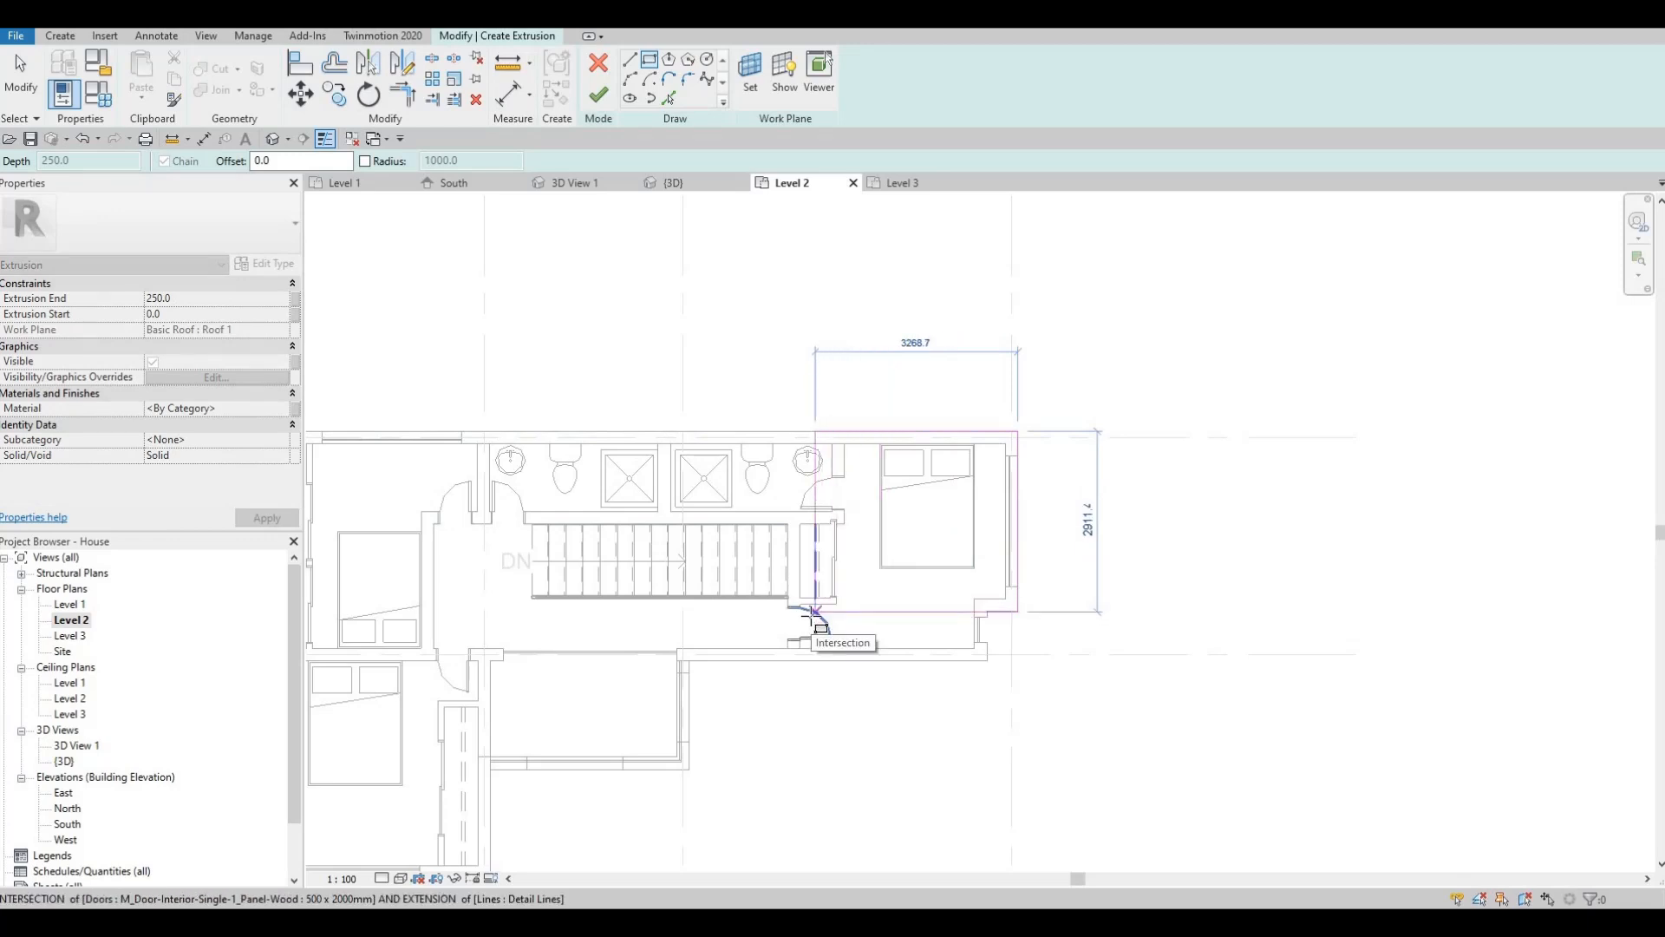
left_click(818, 591)
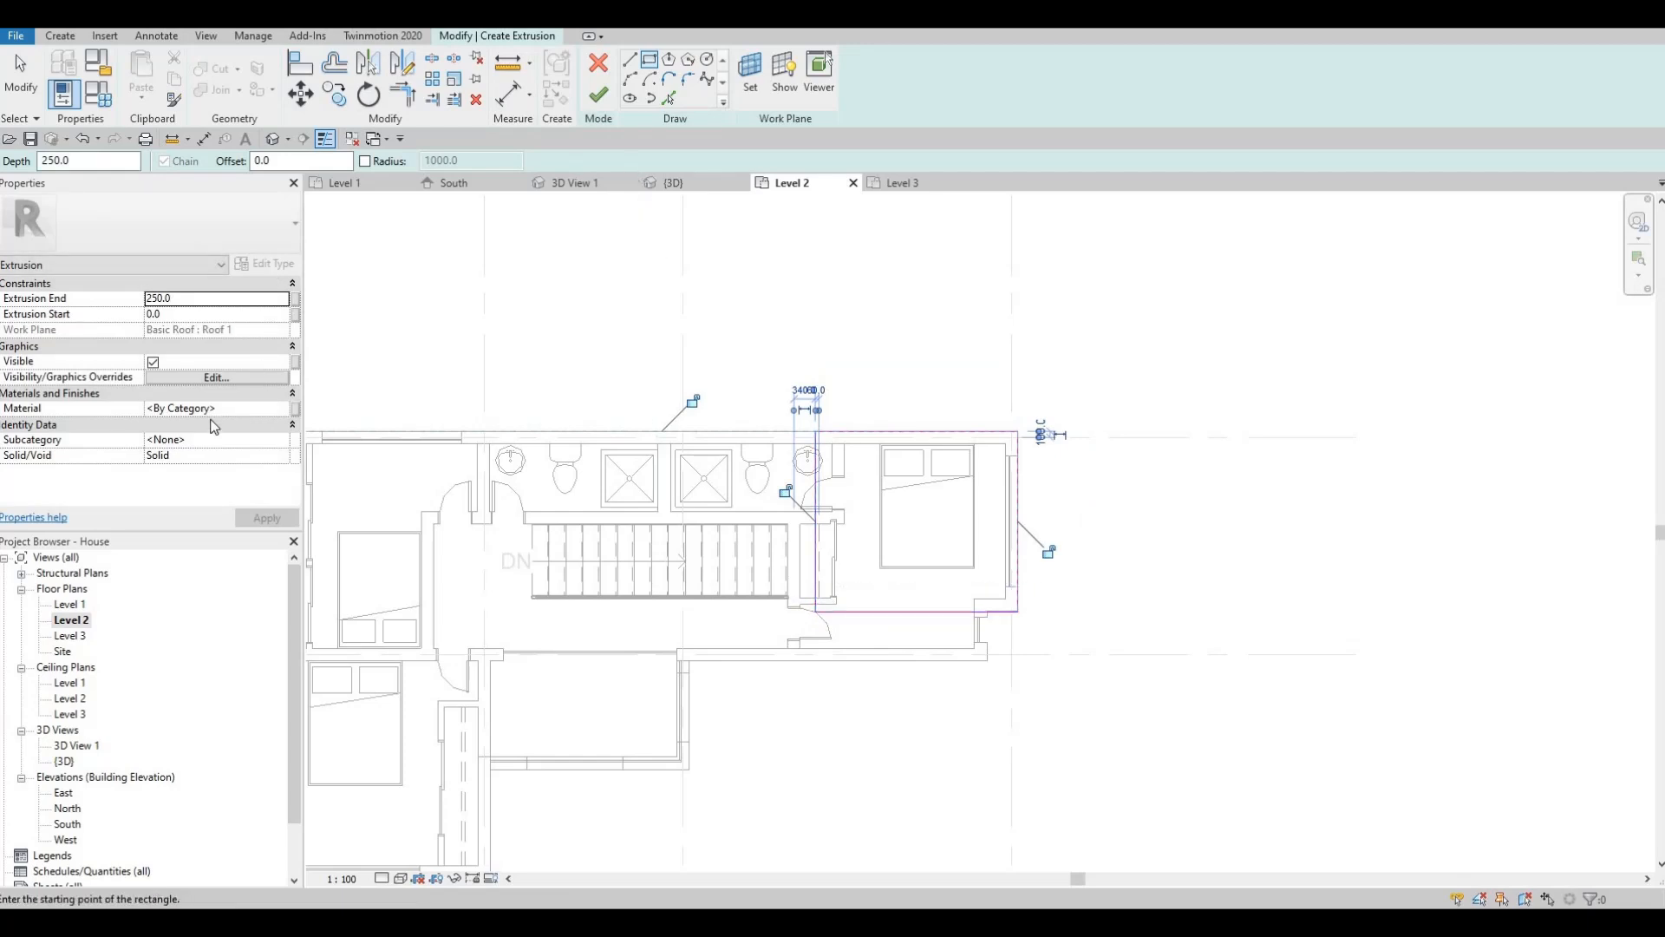
left_click(278, 413)
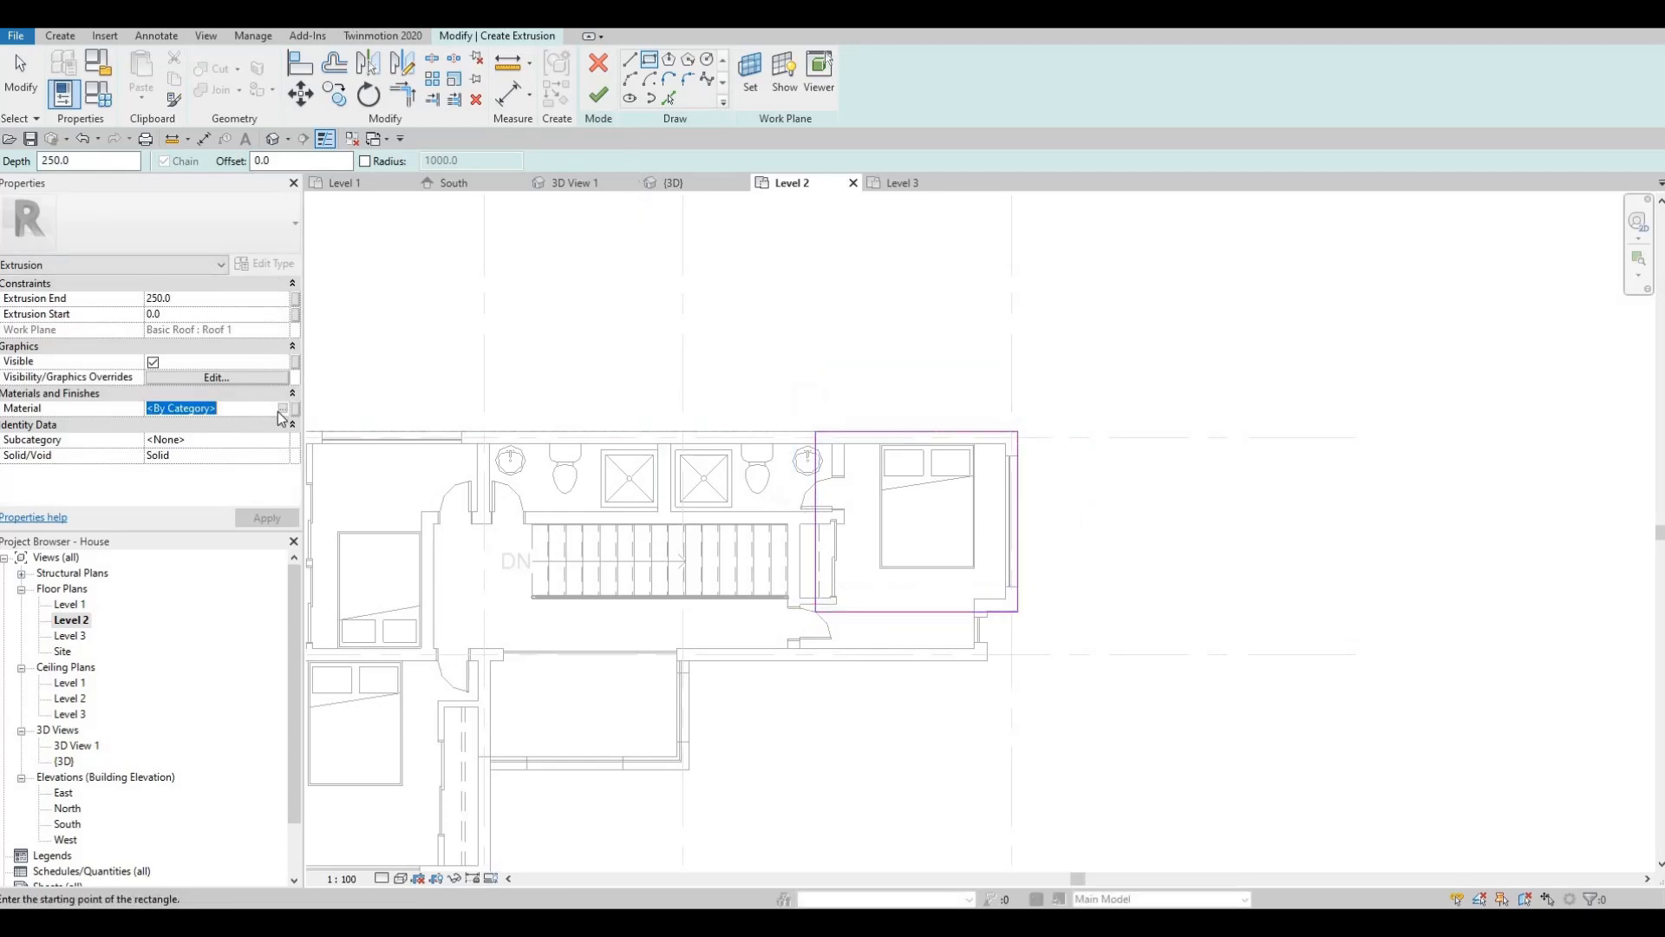
left_click(282, 409)
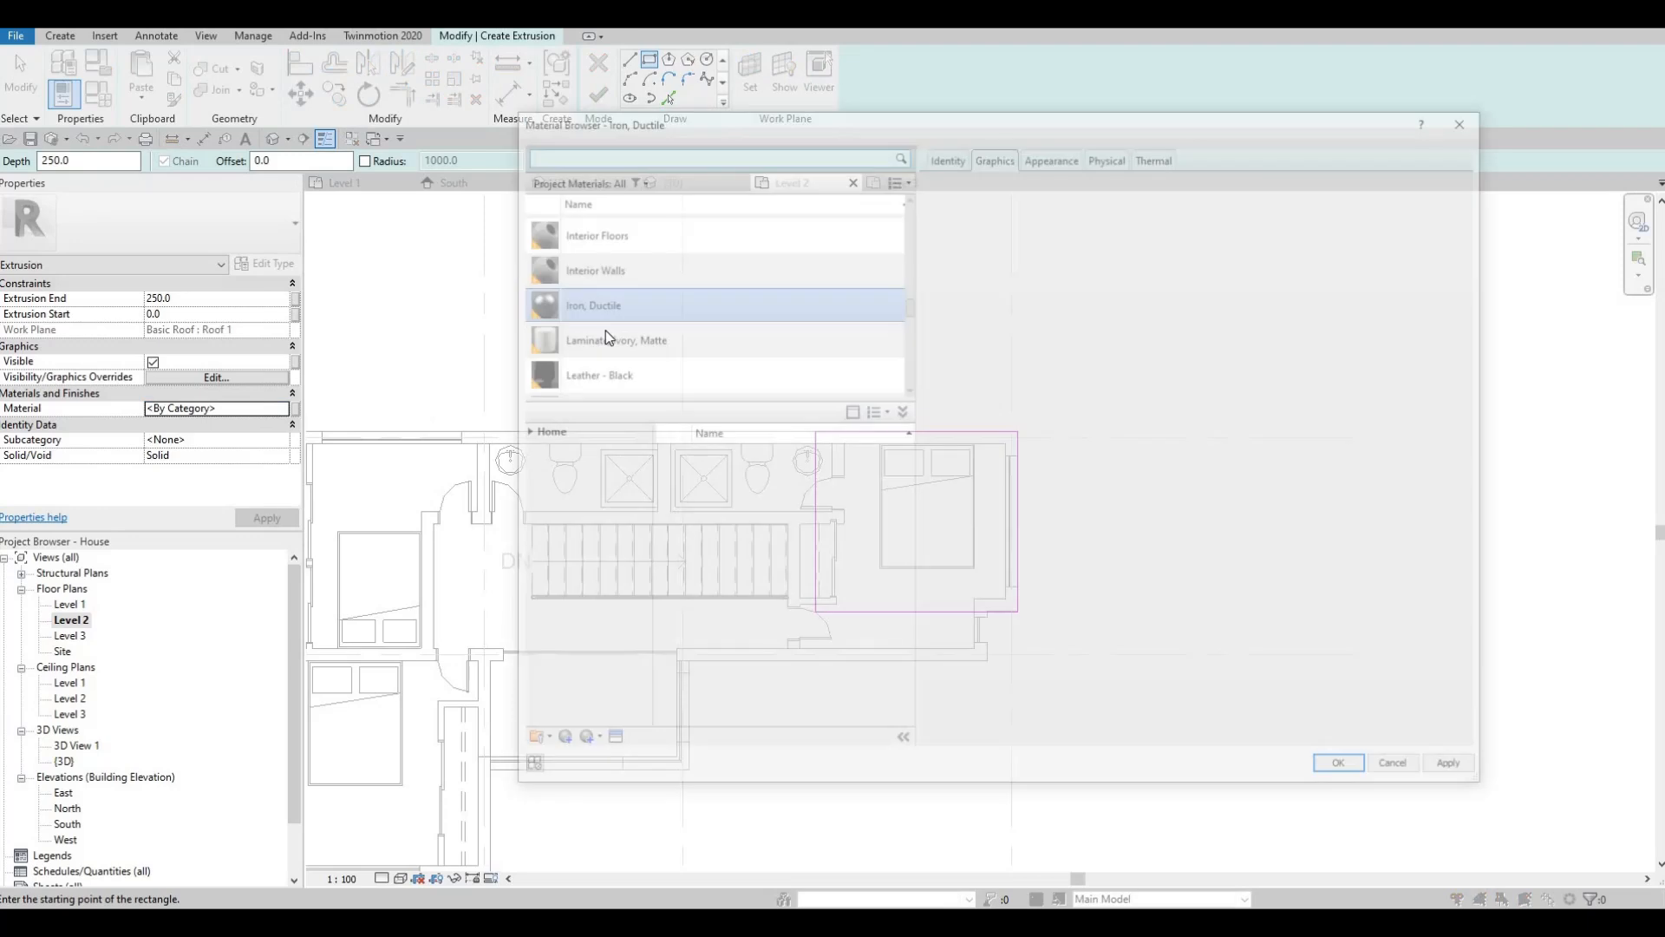
scroll(605, 327, "down", 5)
scroll(612, 352, "down", 1)
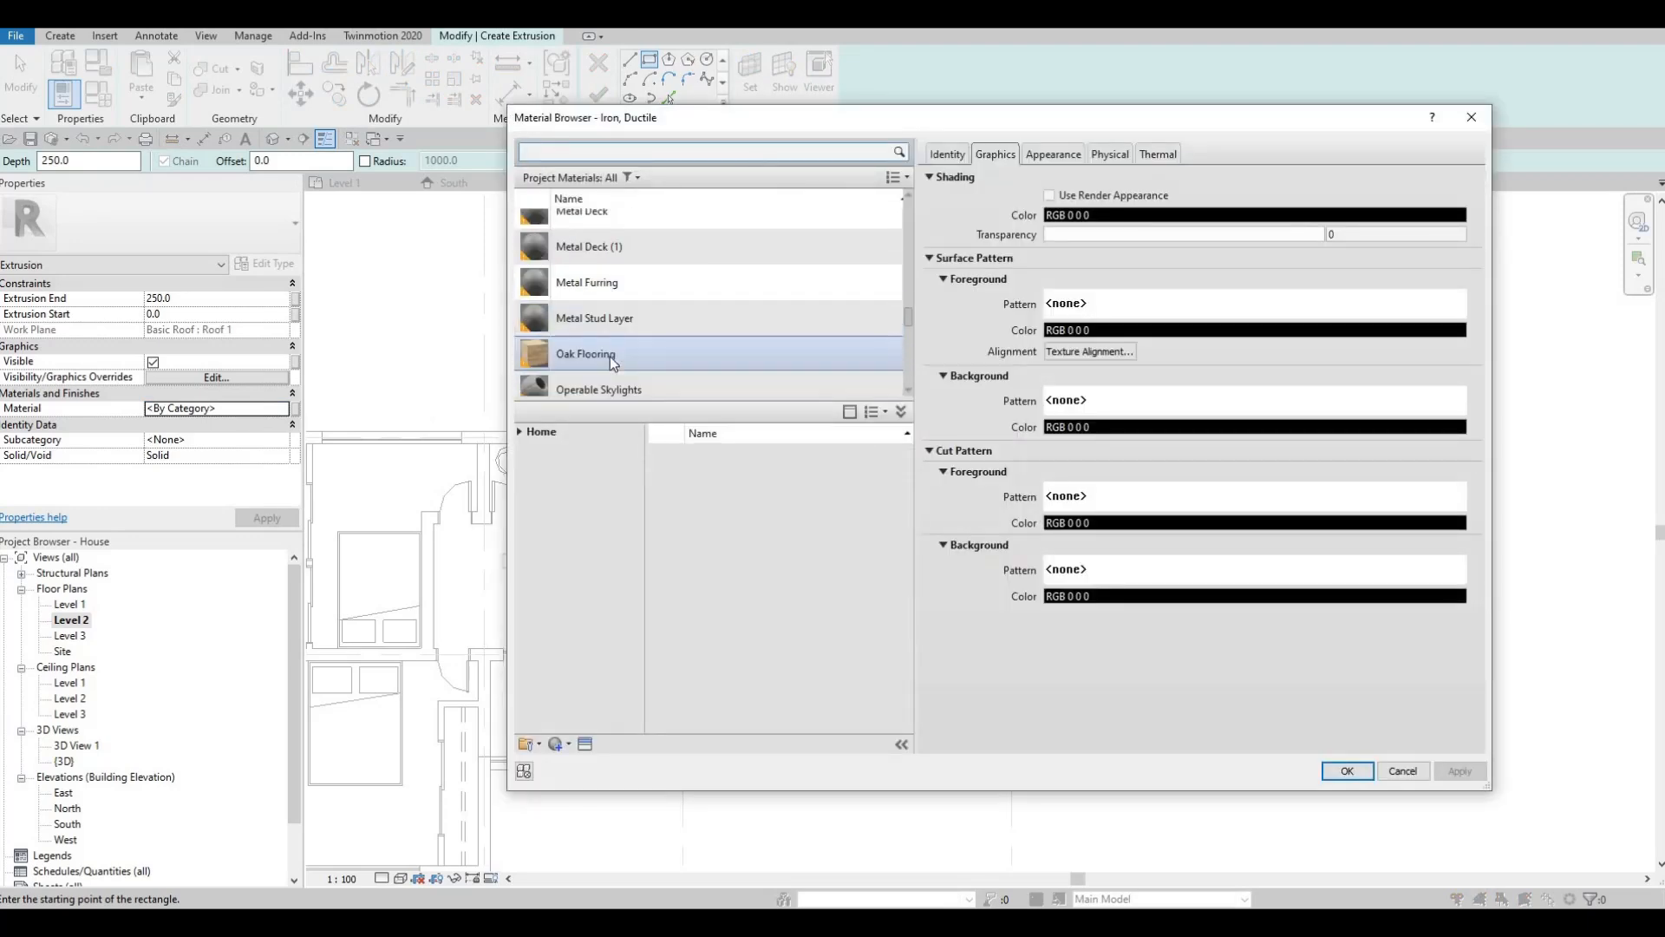
scroll(611, 349, "down", 2)
left_click(638, 279)
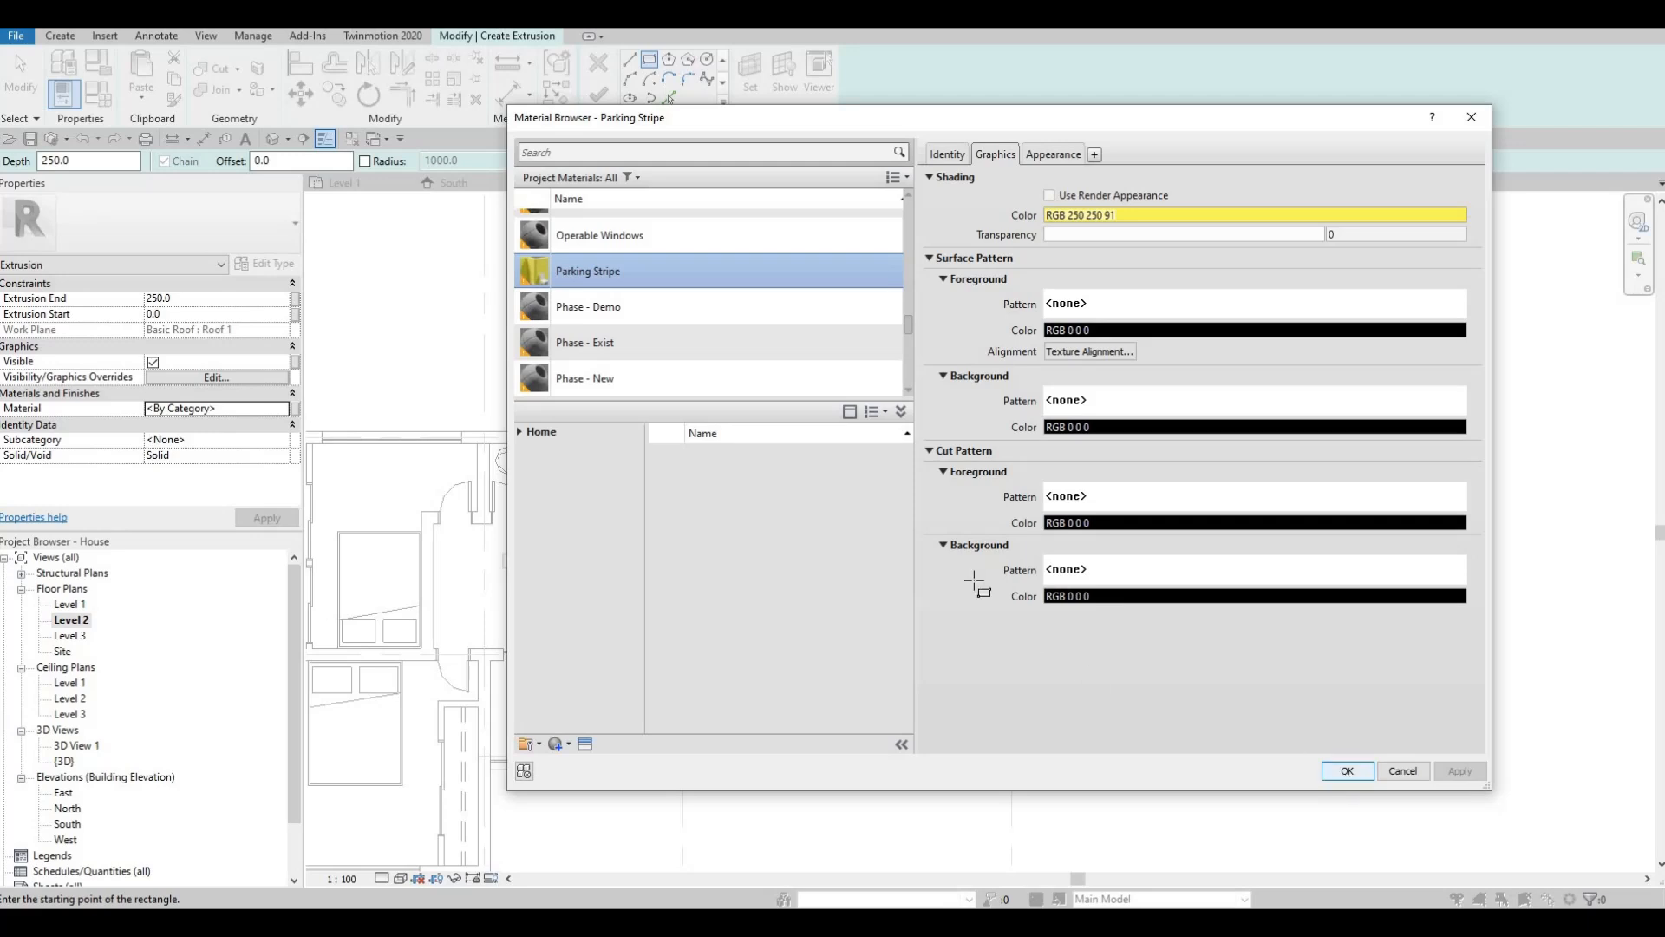
key("Return")
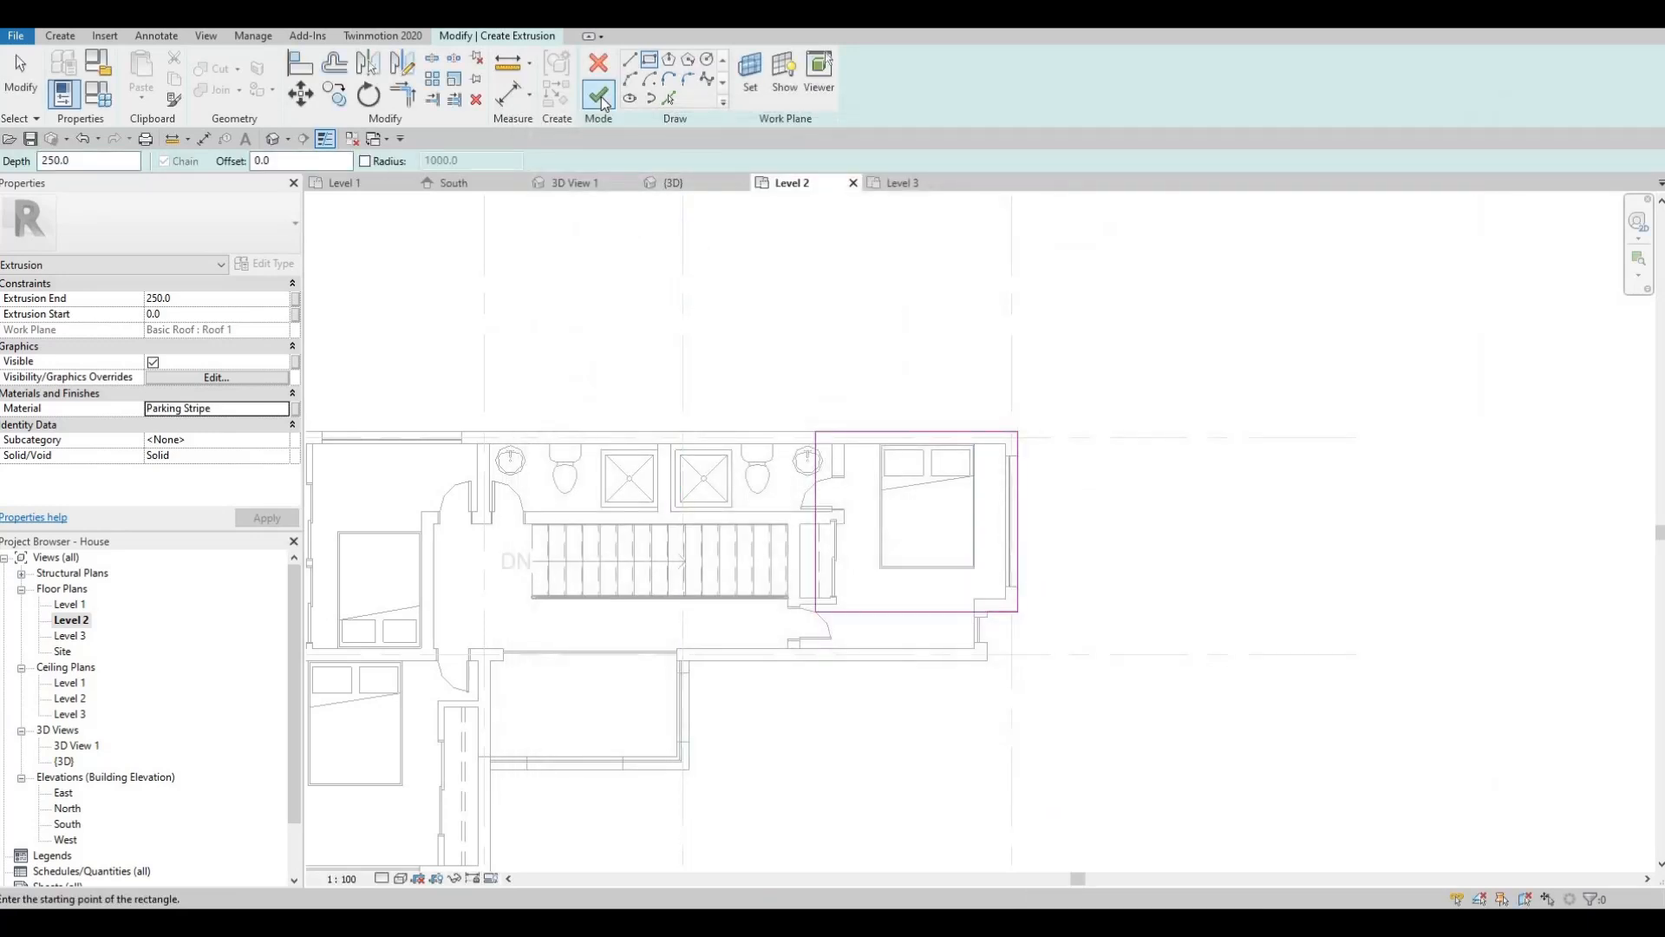
left_click(600, 96)
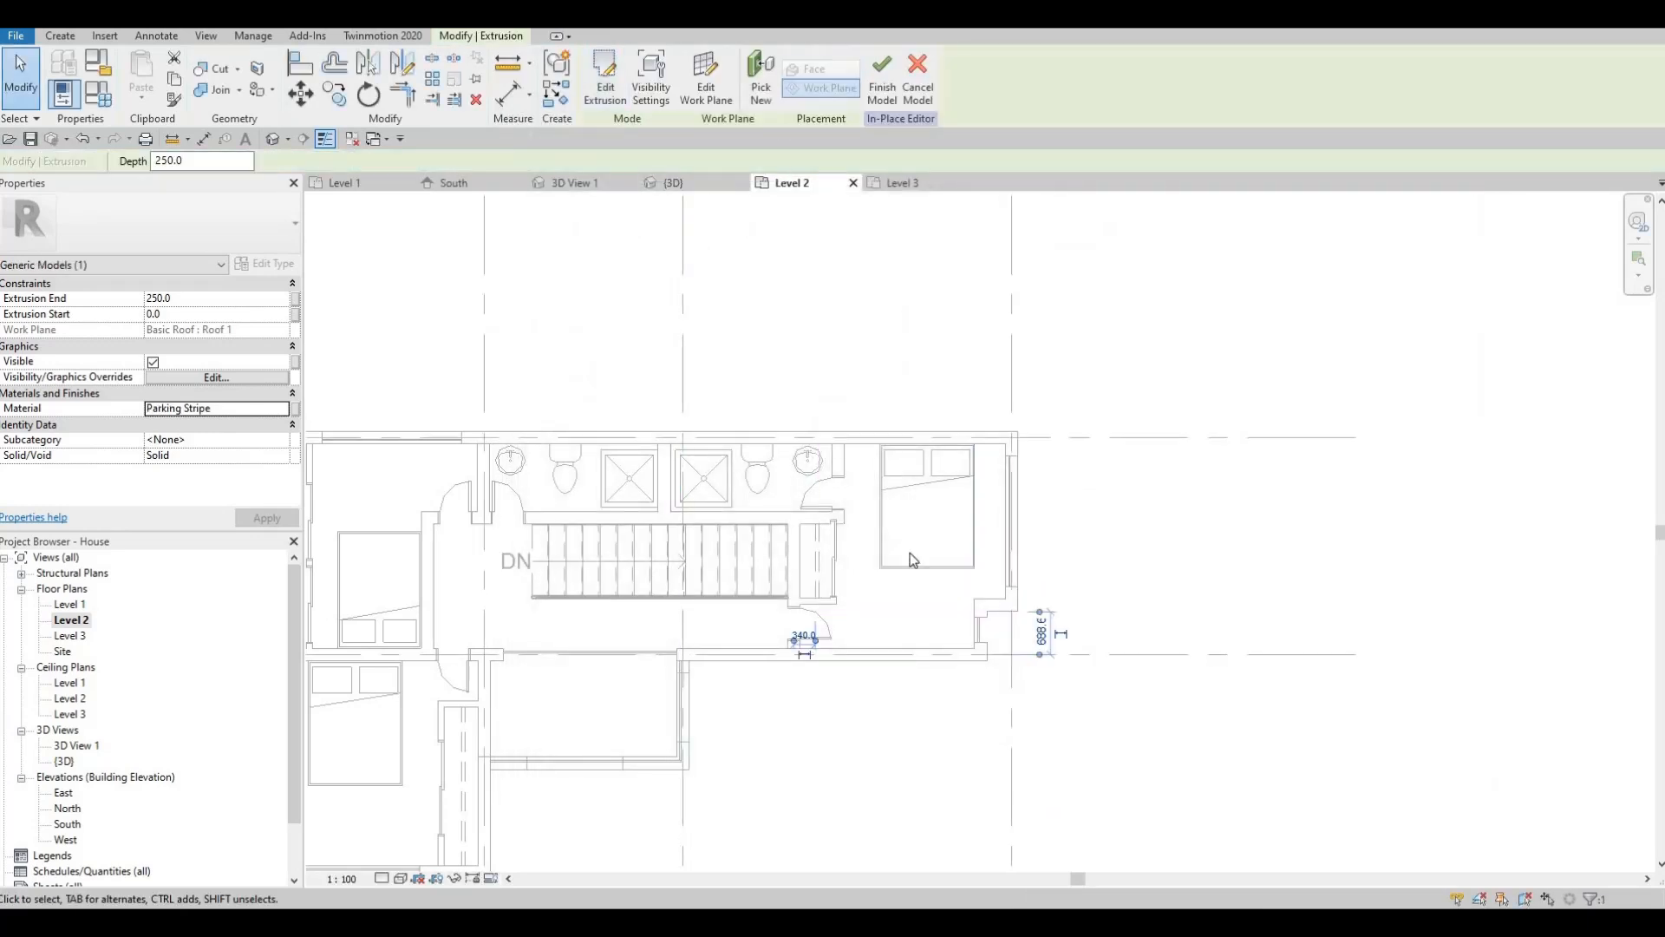
- In the 3D view, stretch the roof extrusion's inner end toward the slatted frame and reduce its thickness to about 106 mm
middle_click_drag(759, 446, 684, 396)
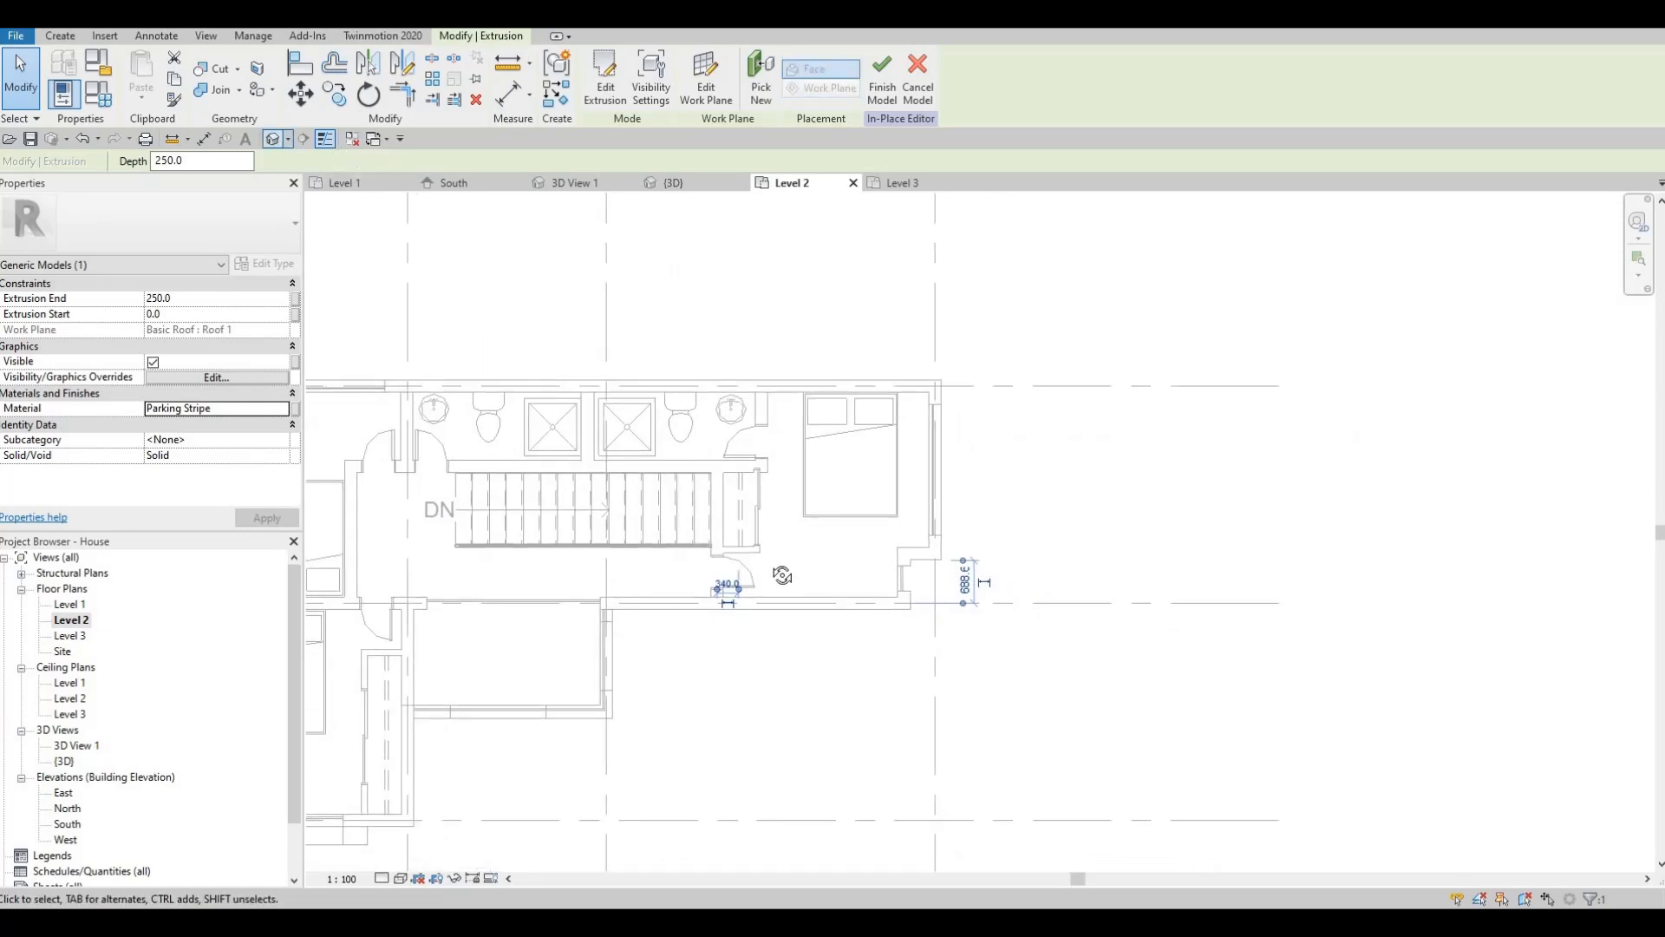
middle_click_drag(980, 569, 1074, 588, "shift")
middle_click_drag(1207, 429, 1197, 476)
middle_click_drag(976, 605, 1093, 552, "shift")
middle_click_drag(990, 381, 964, 449)
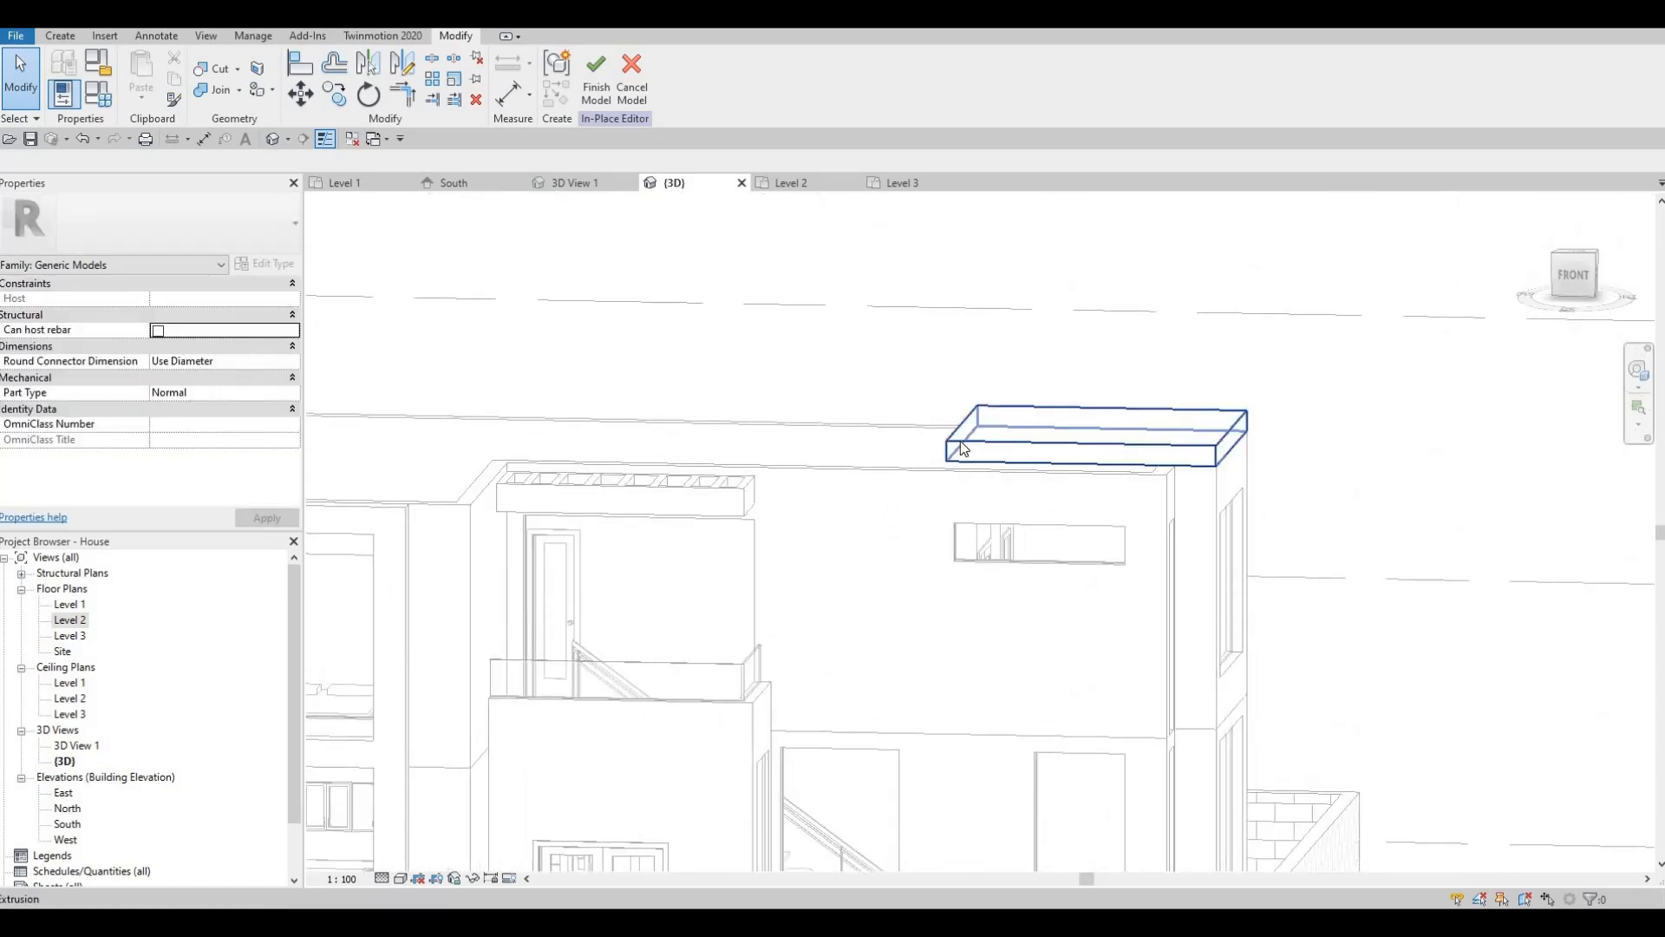
left_click(963, 449)
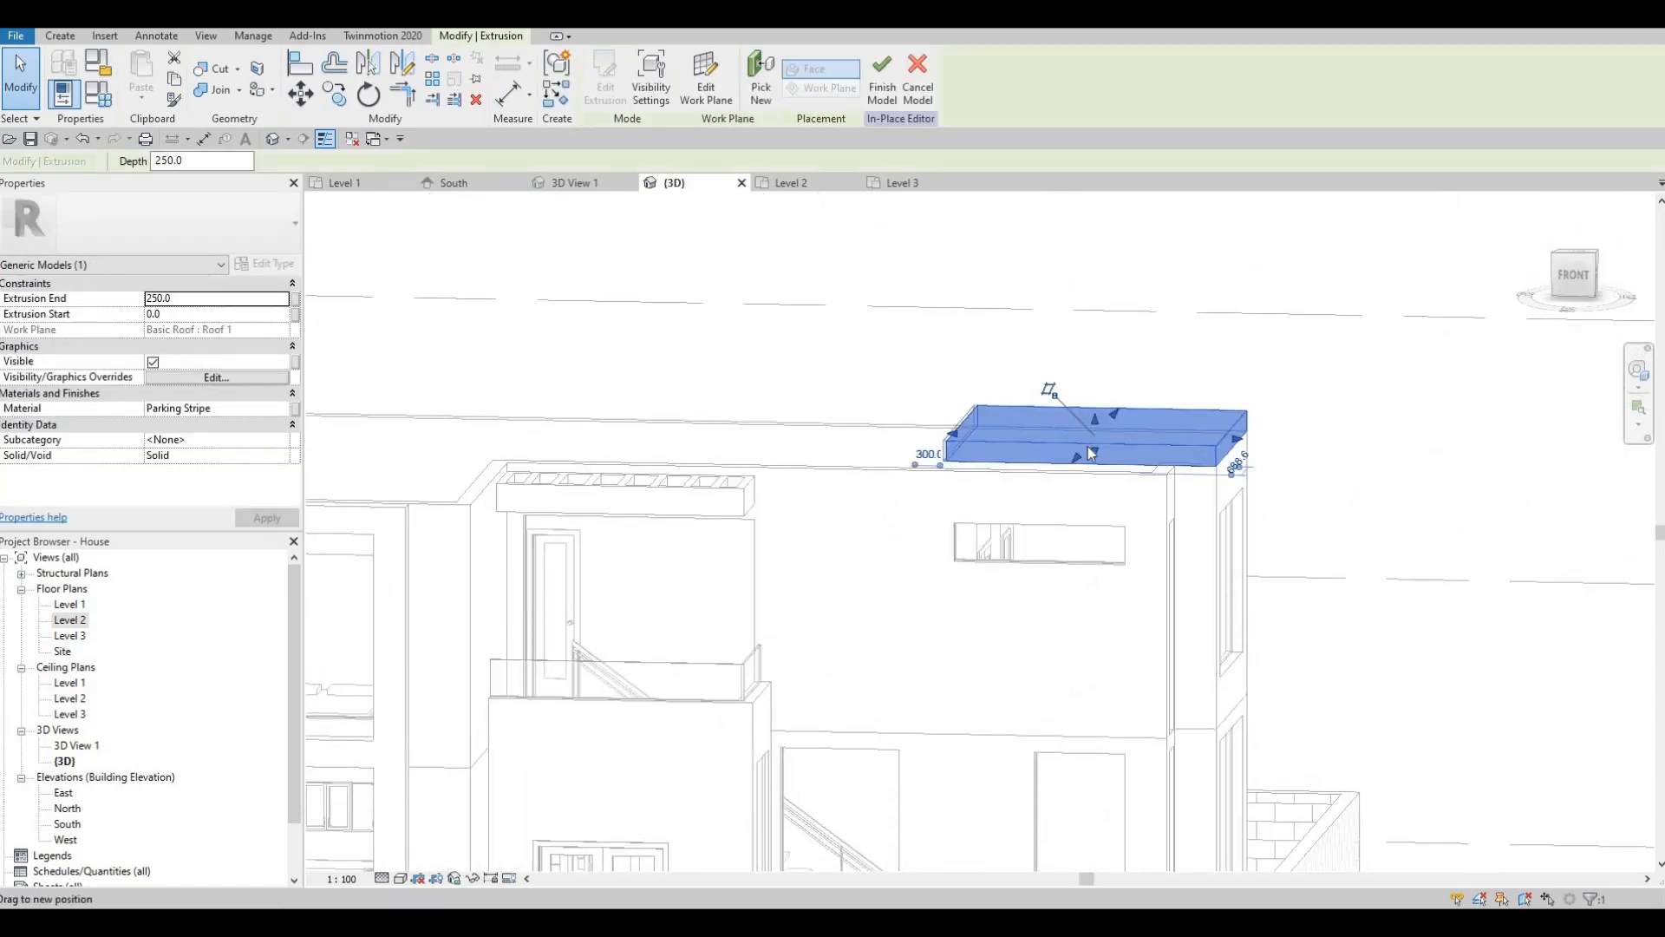
left_click_drag(1079, 423, 1080, 436)
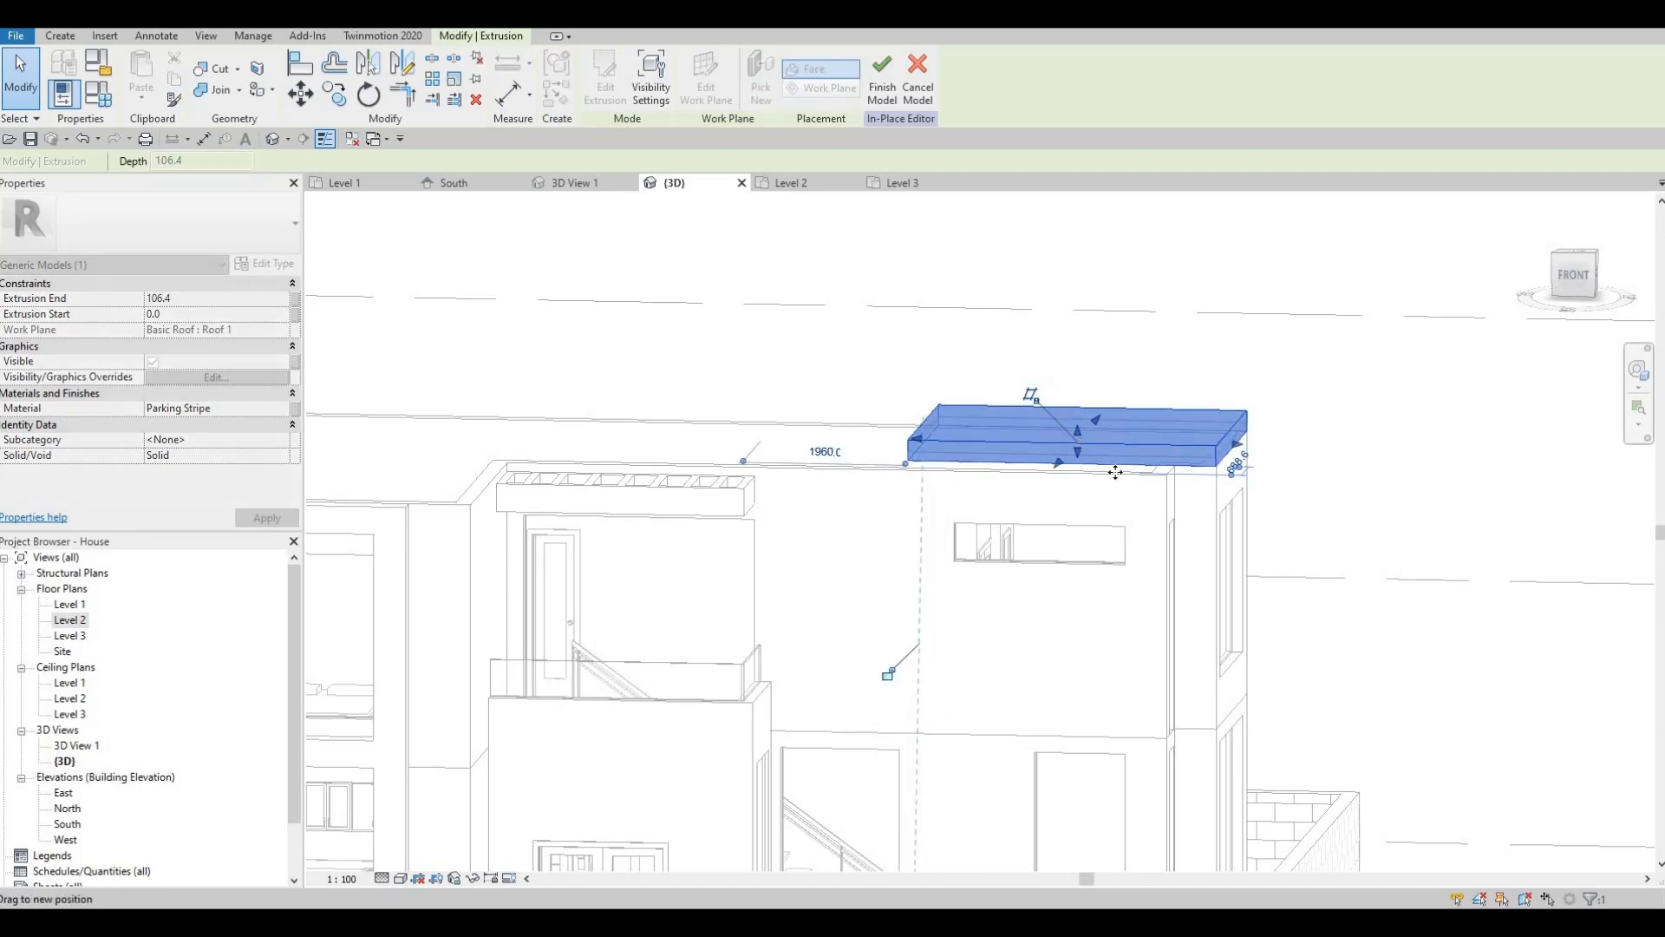
- Set the roof extrusion's end to 100 mm
left_click(214, 296)
type("100")
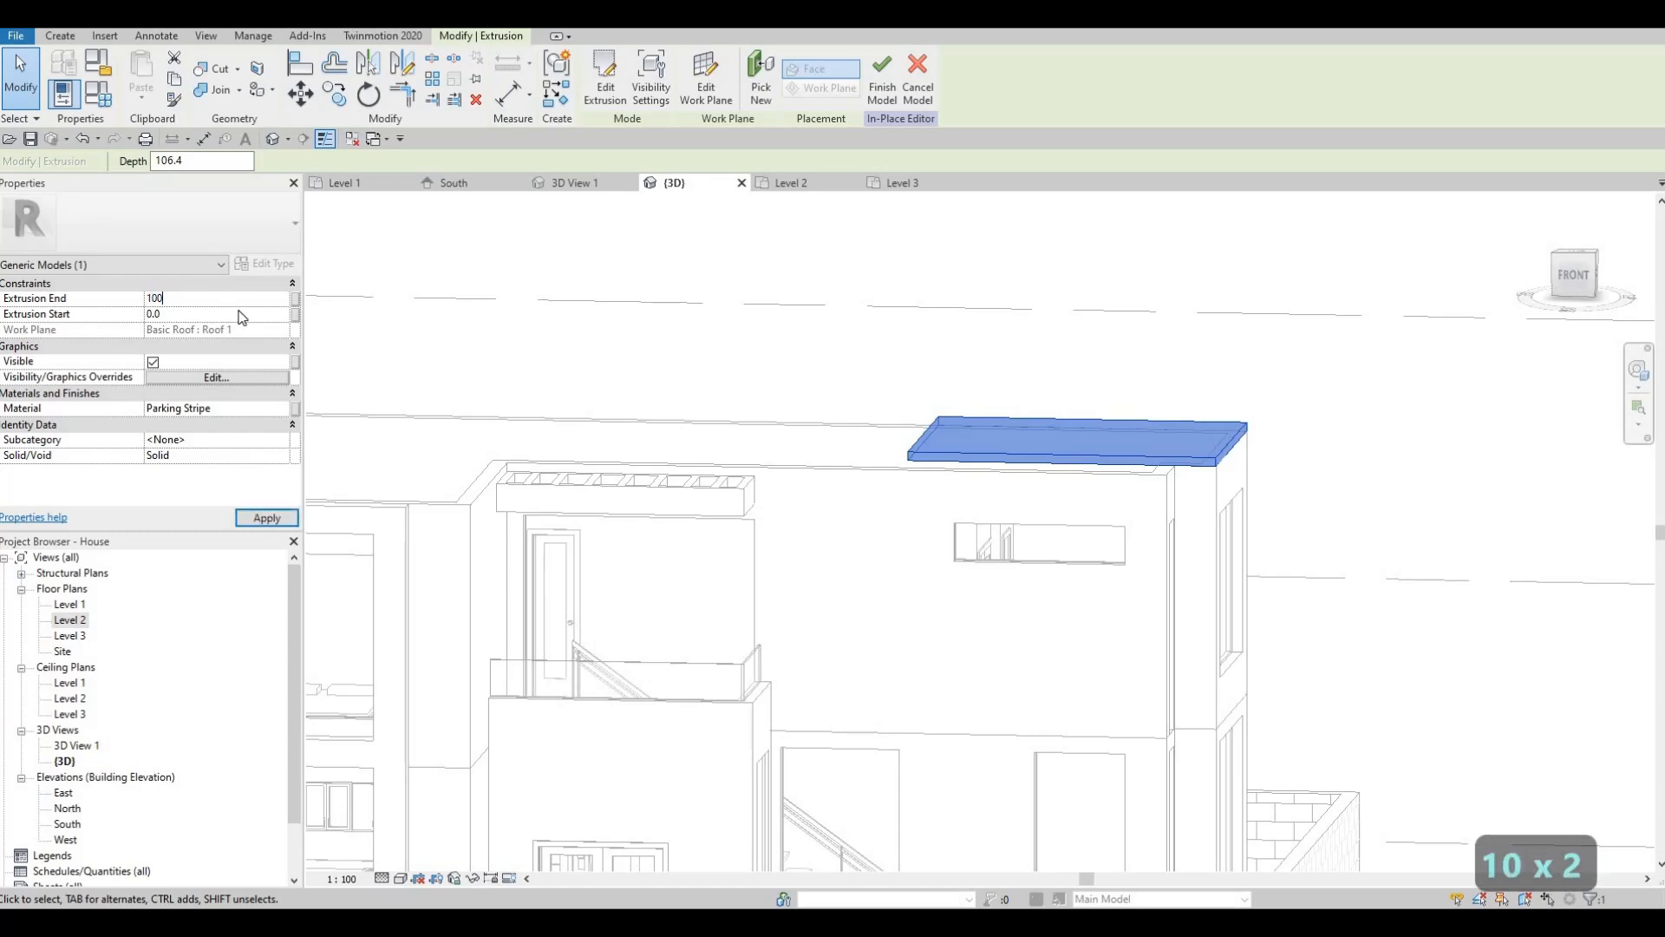
- Set the roof extrusion's end to 250 mm and finish the in-place model
middle_click_drag(583, 509, 930, 466, "shift")
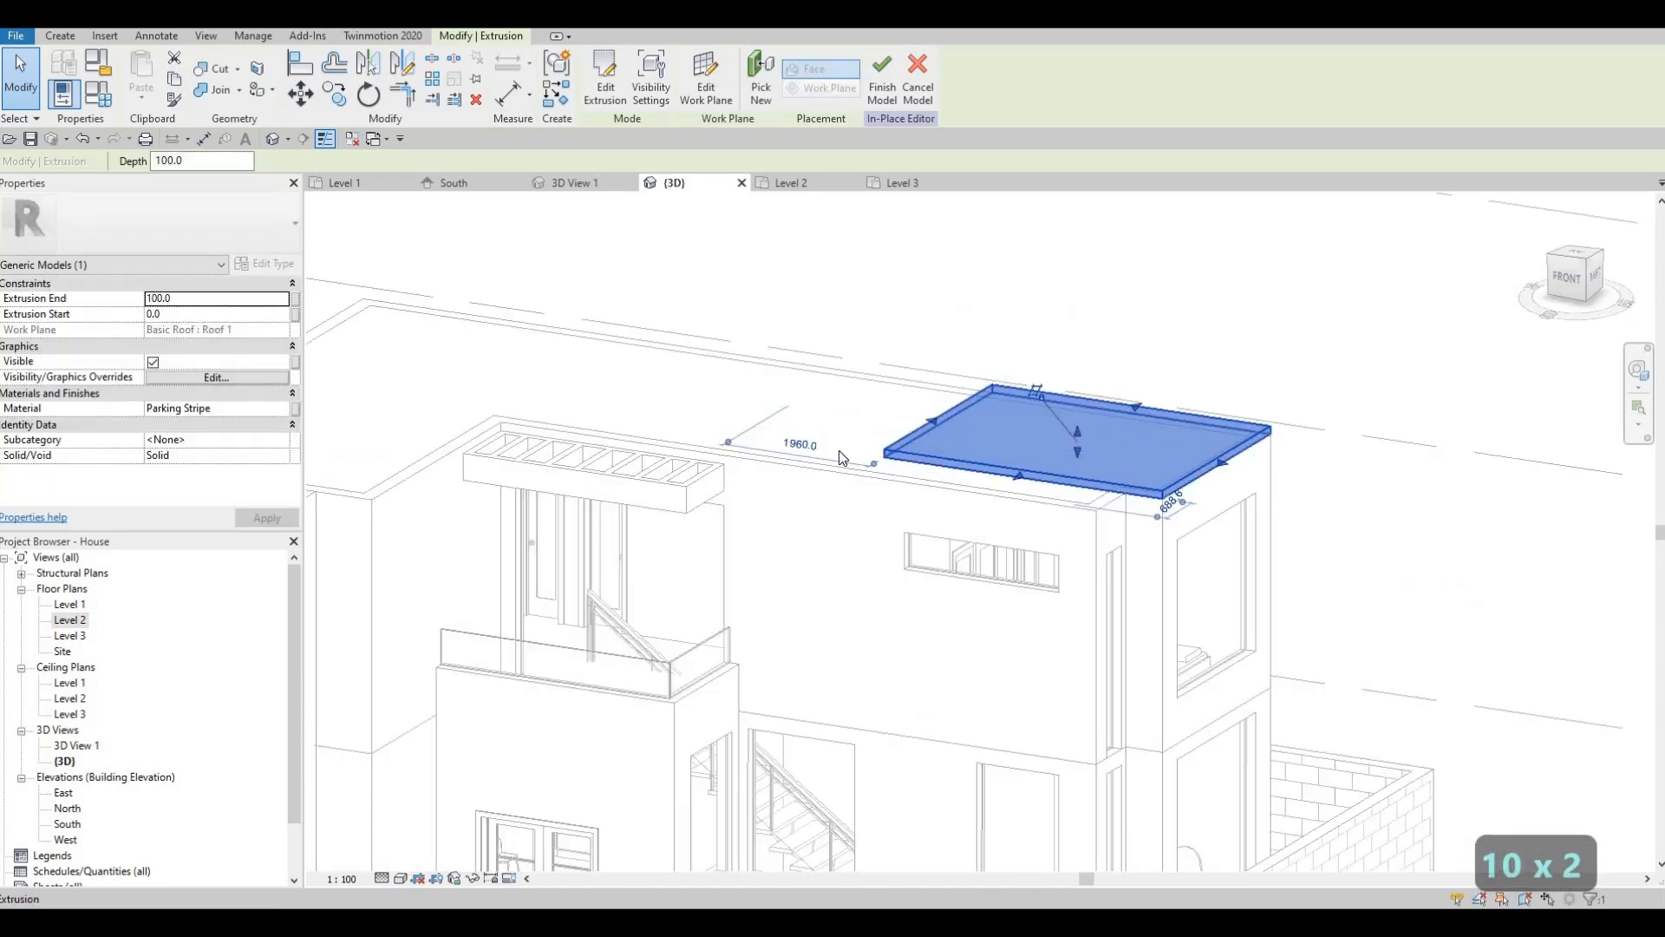
left_click(191, 296)
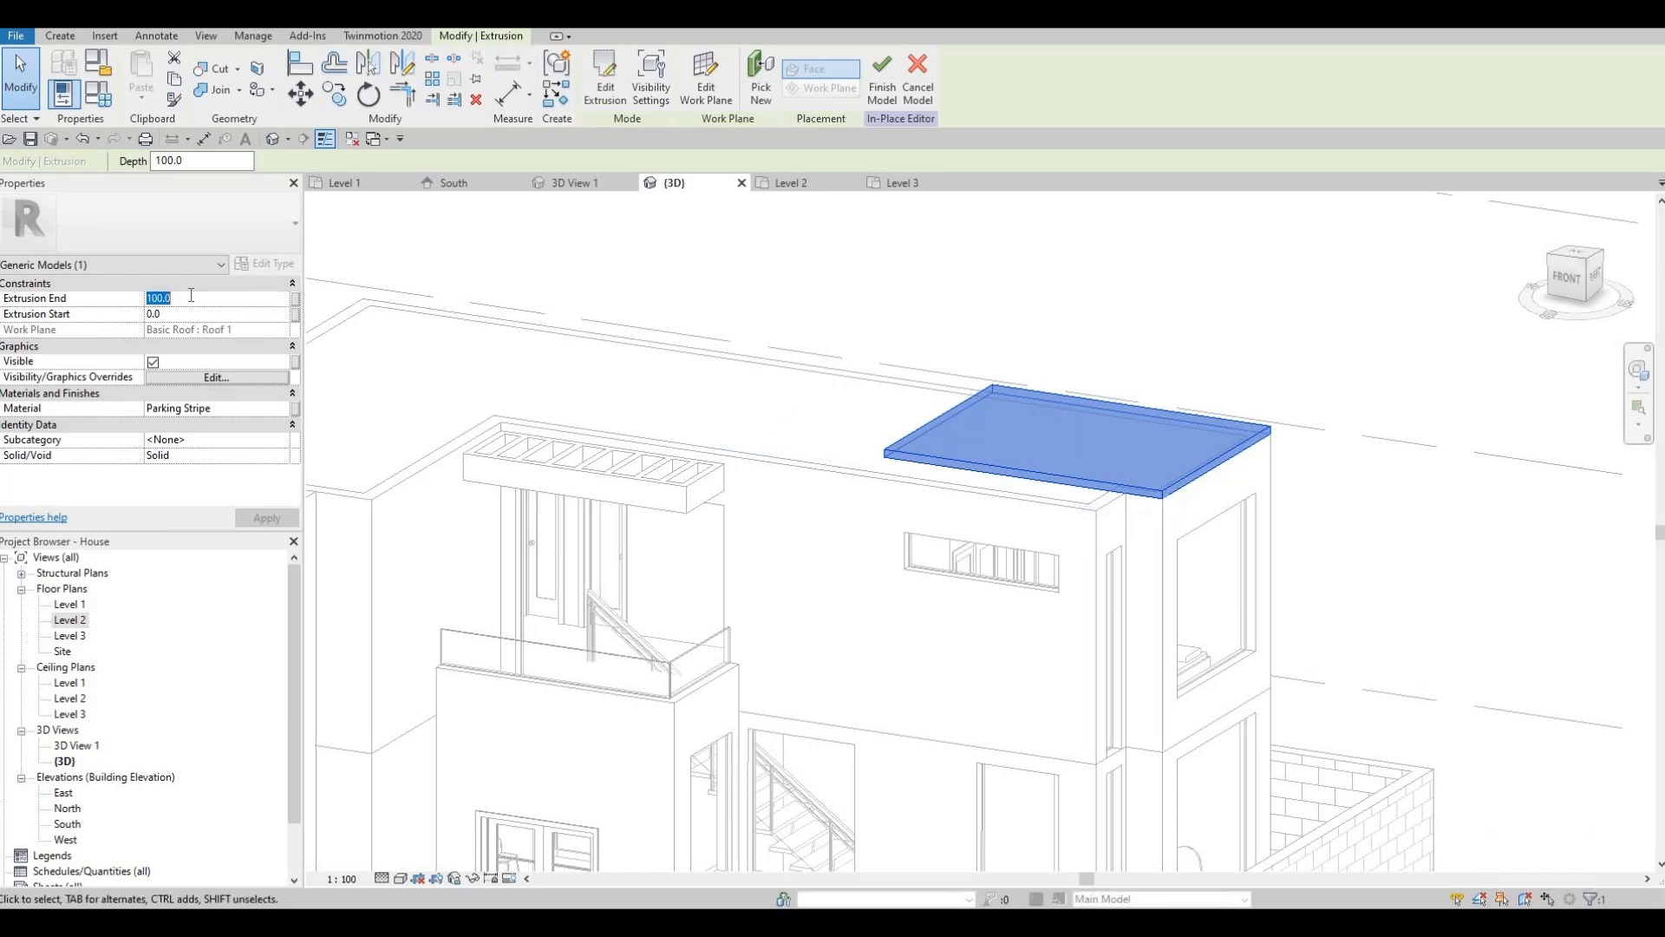
type("250")
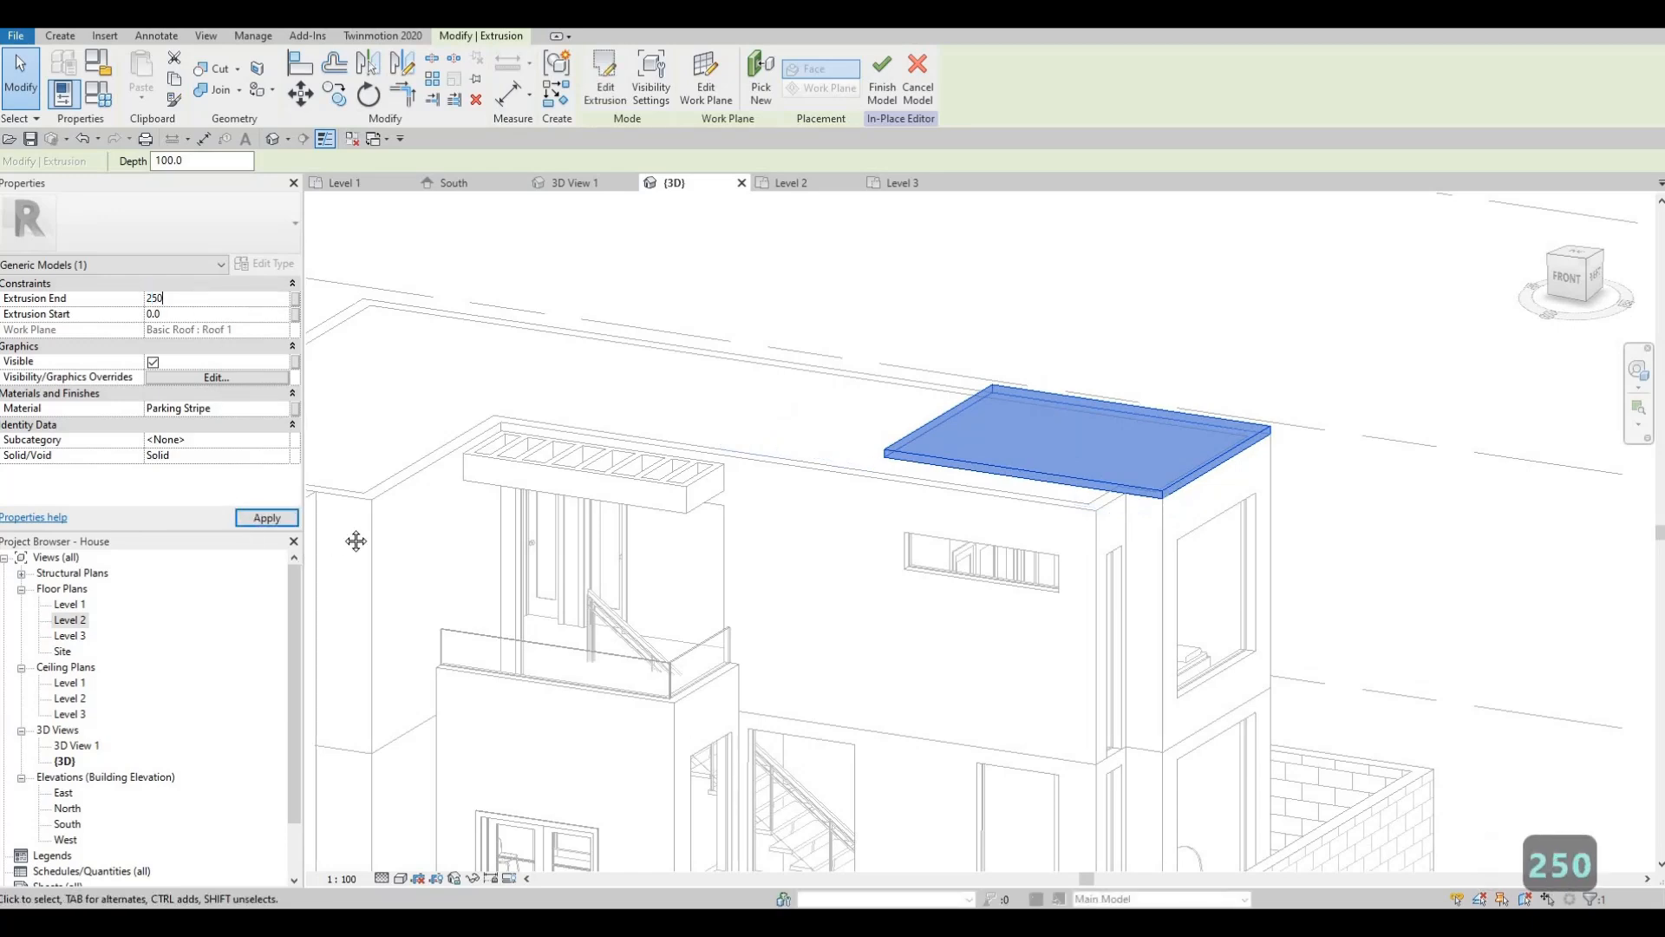
middle_click_drag(694, 434, 607, 434, "shift")
key("Escape")
left_click(597, 89)
- Duplicate the type of the narrow upper-floor wall beside the large end window as Exterior Wall 3
middle_click_drag(974, 550, 950, 344, "shift")
left_click(1039, 347)
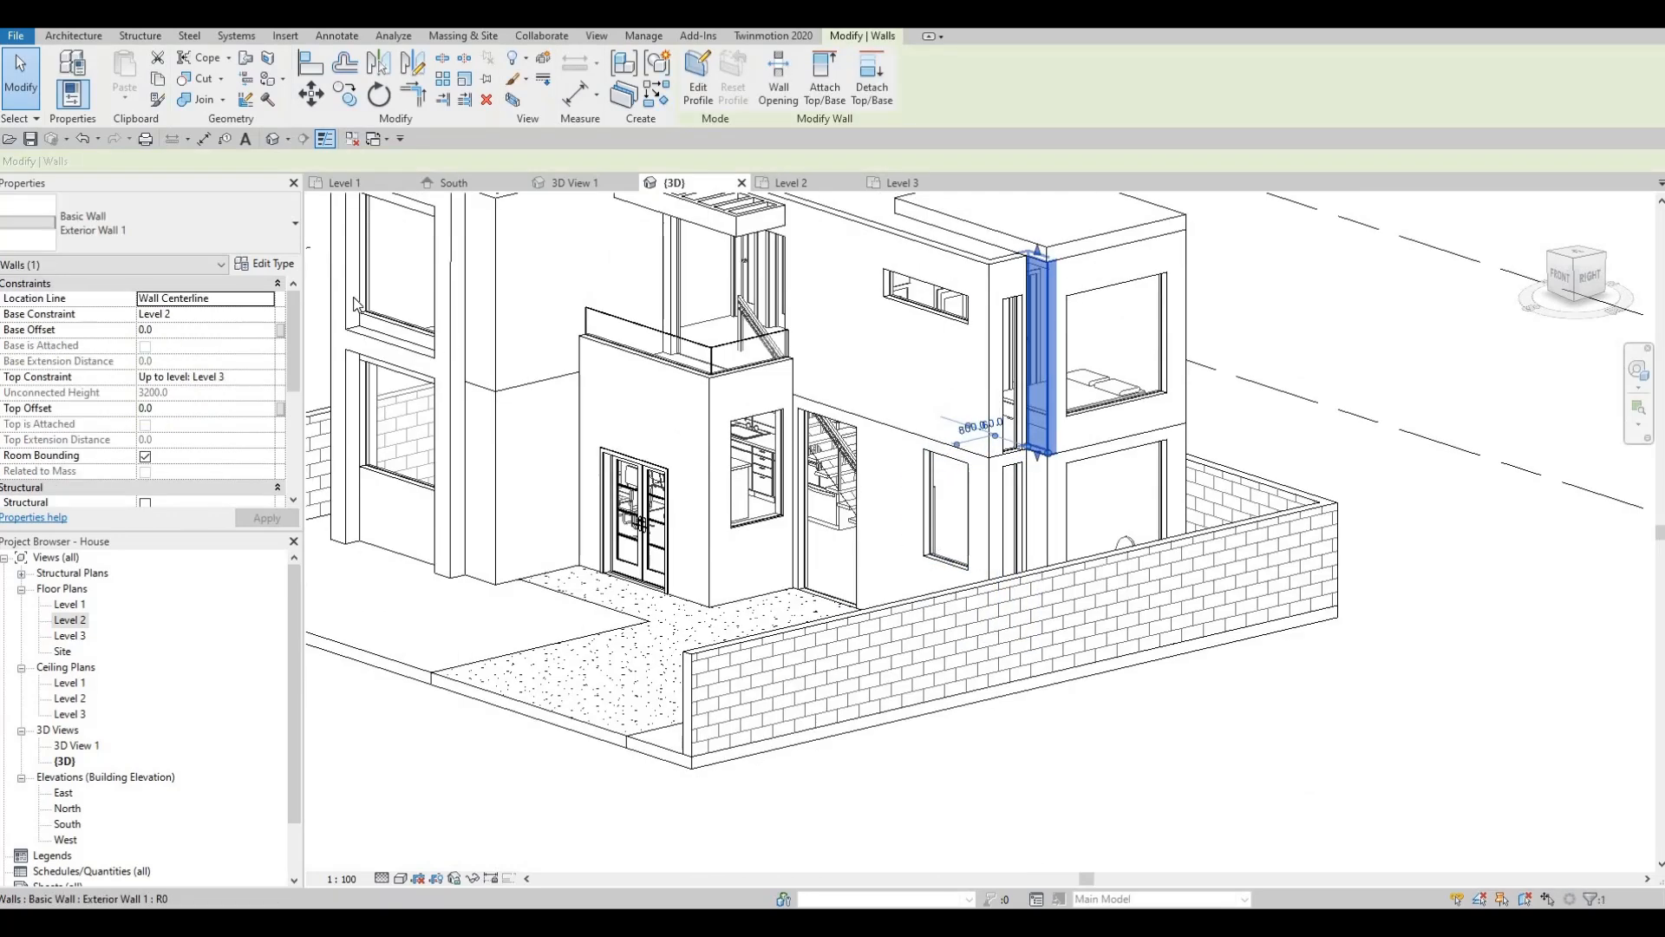
left_click(271, 264)
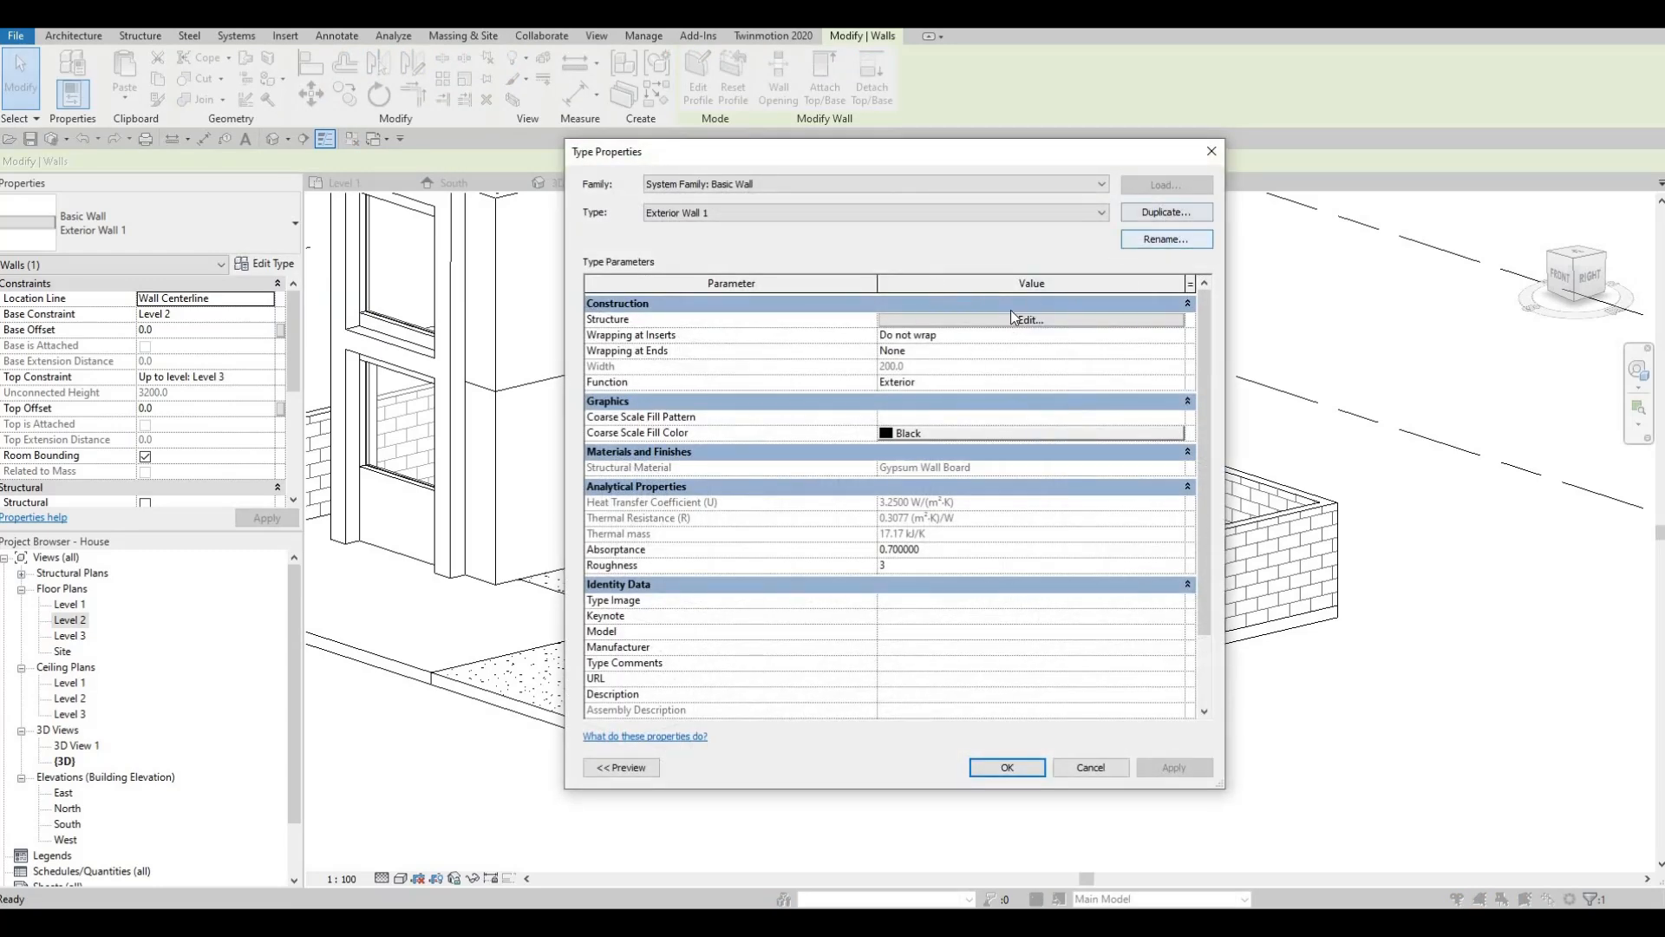
left_click(1167, 212)
key("Return")
- Set the structure layer material of Exterior Wall 3 to Parking Stripe and apply the type to the narrow wall
left_click(997, 320)
left_click(882, 319)
left_click(882, 318)
scroll(768, 309, "down", 5)
scroll(767, 311, "down", 5)
scroll(677, 336, "down", 2)
scroll(677, 338, "up", 4)
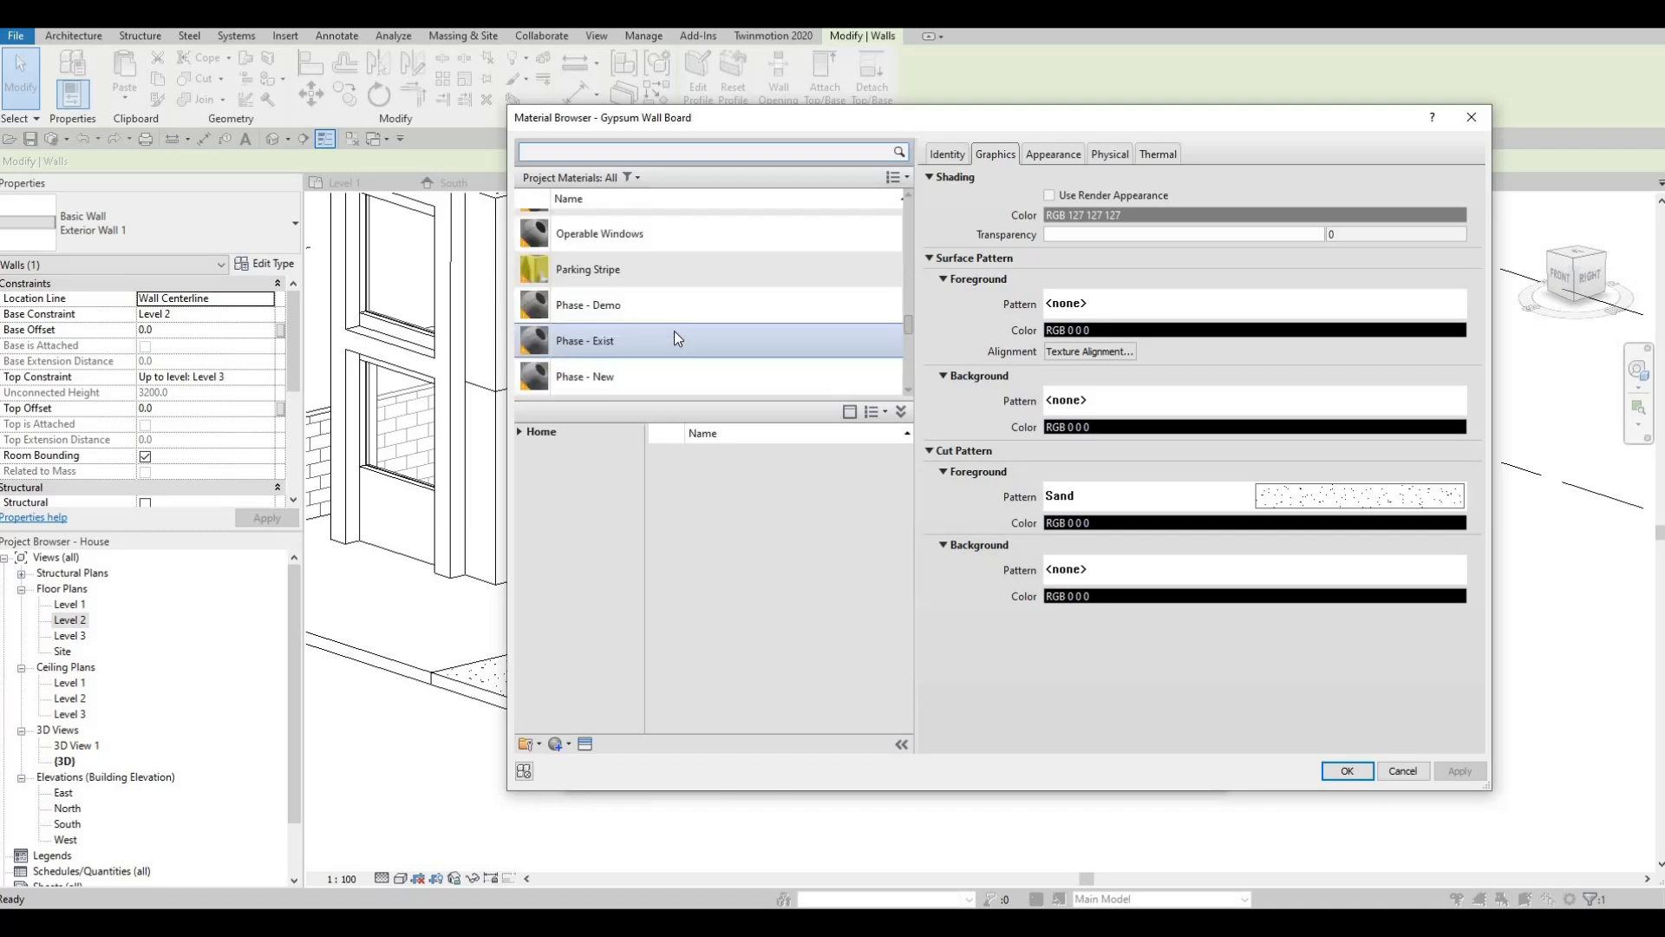
scroll(675, 331, "down", 3)
scroll(674, 321, "up", 2)
scroll(674, 318, "up", 2)
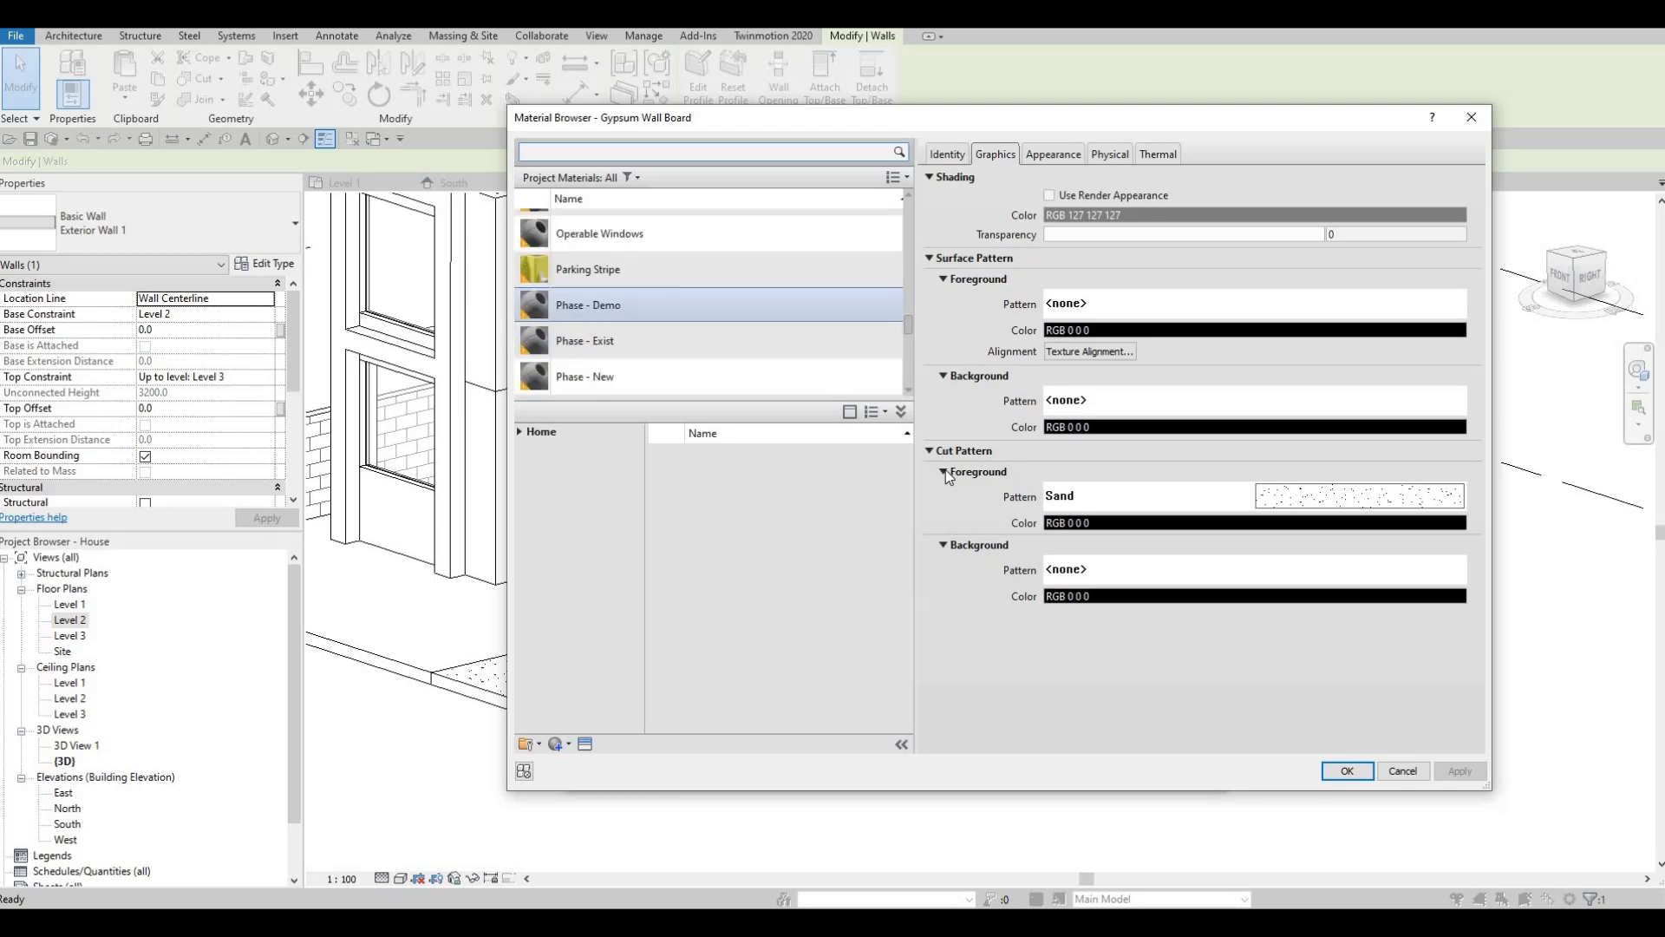
key("Return")
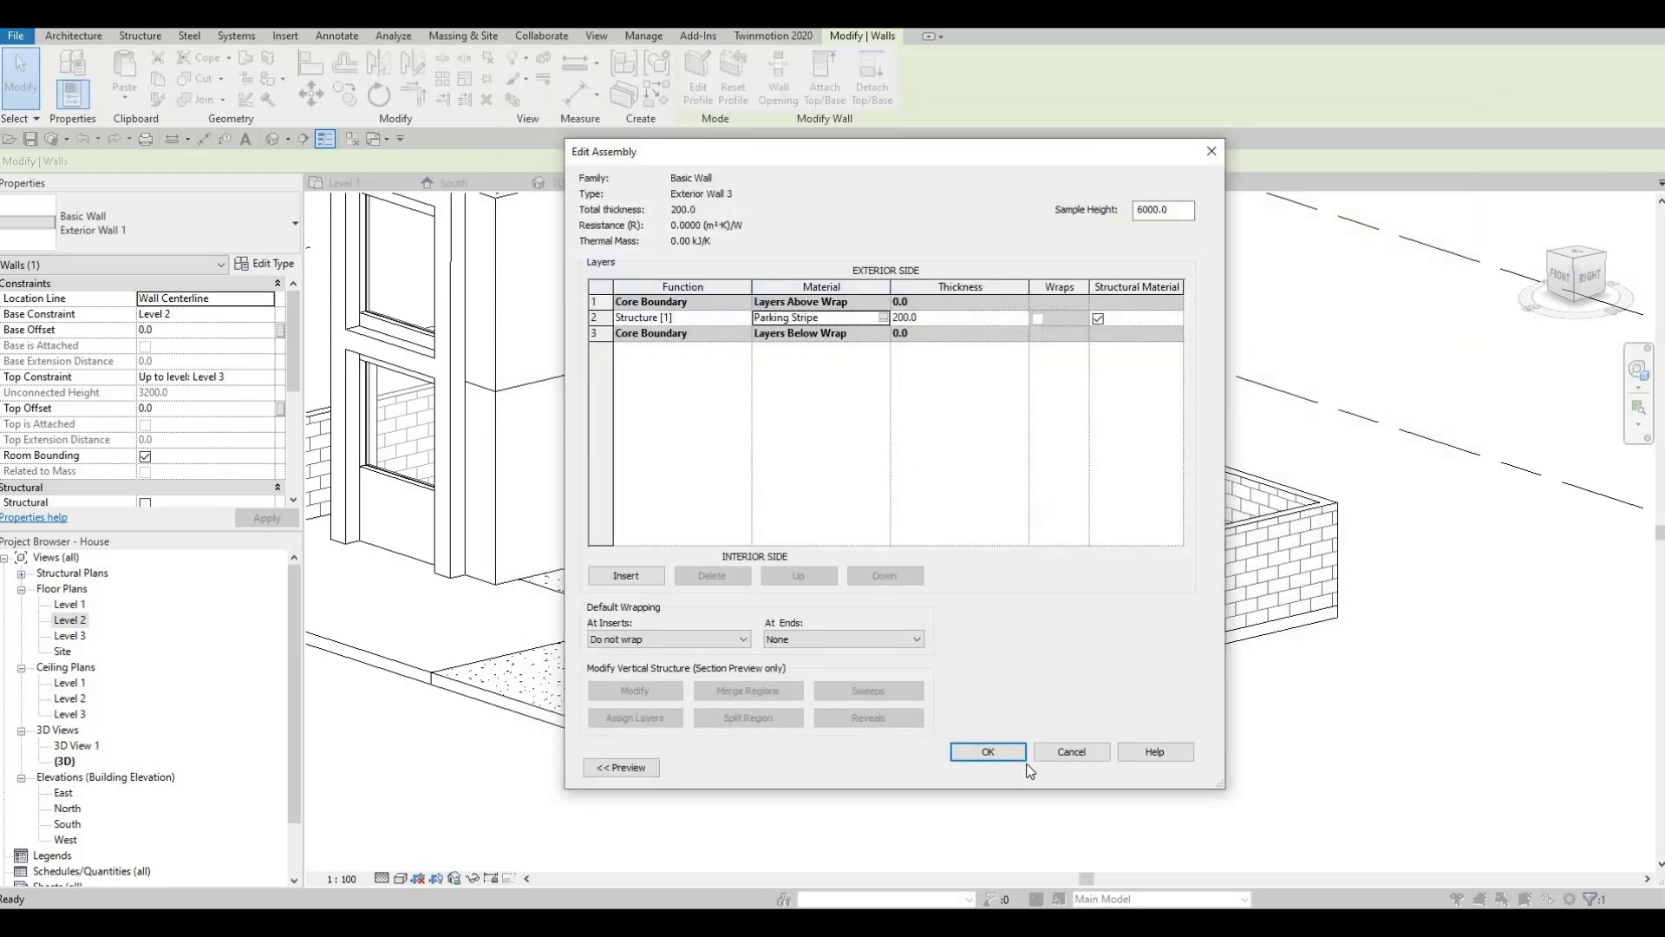
left_click(1019, 755)
left_click(1024, 769)
key("Escape")
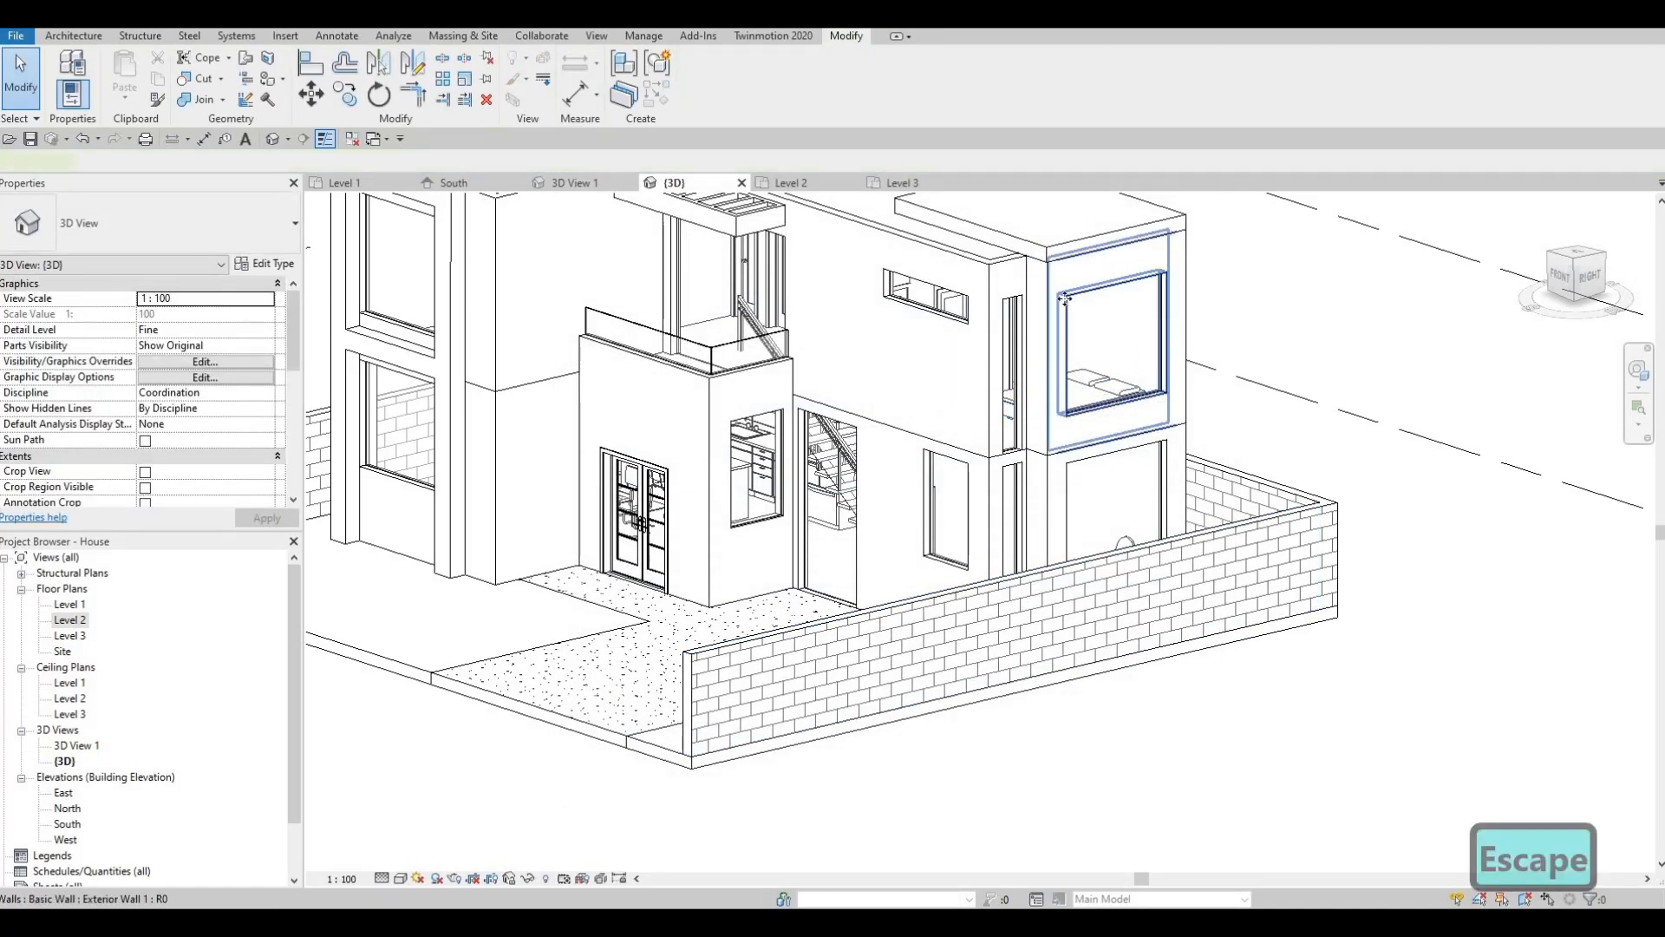
- Change the upper and lower end walls around the large windows of the right wing to the Exterior Wall 3 type
left_click(1067, 301)
left_click(147, 224)
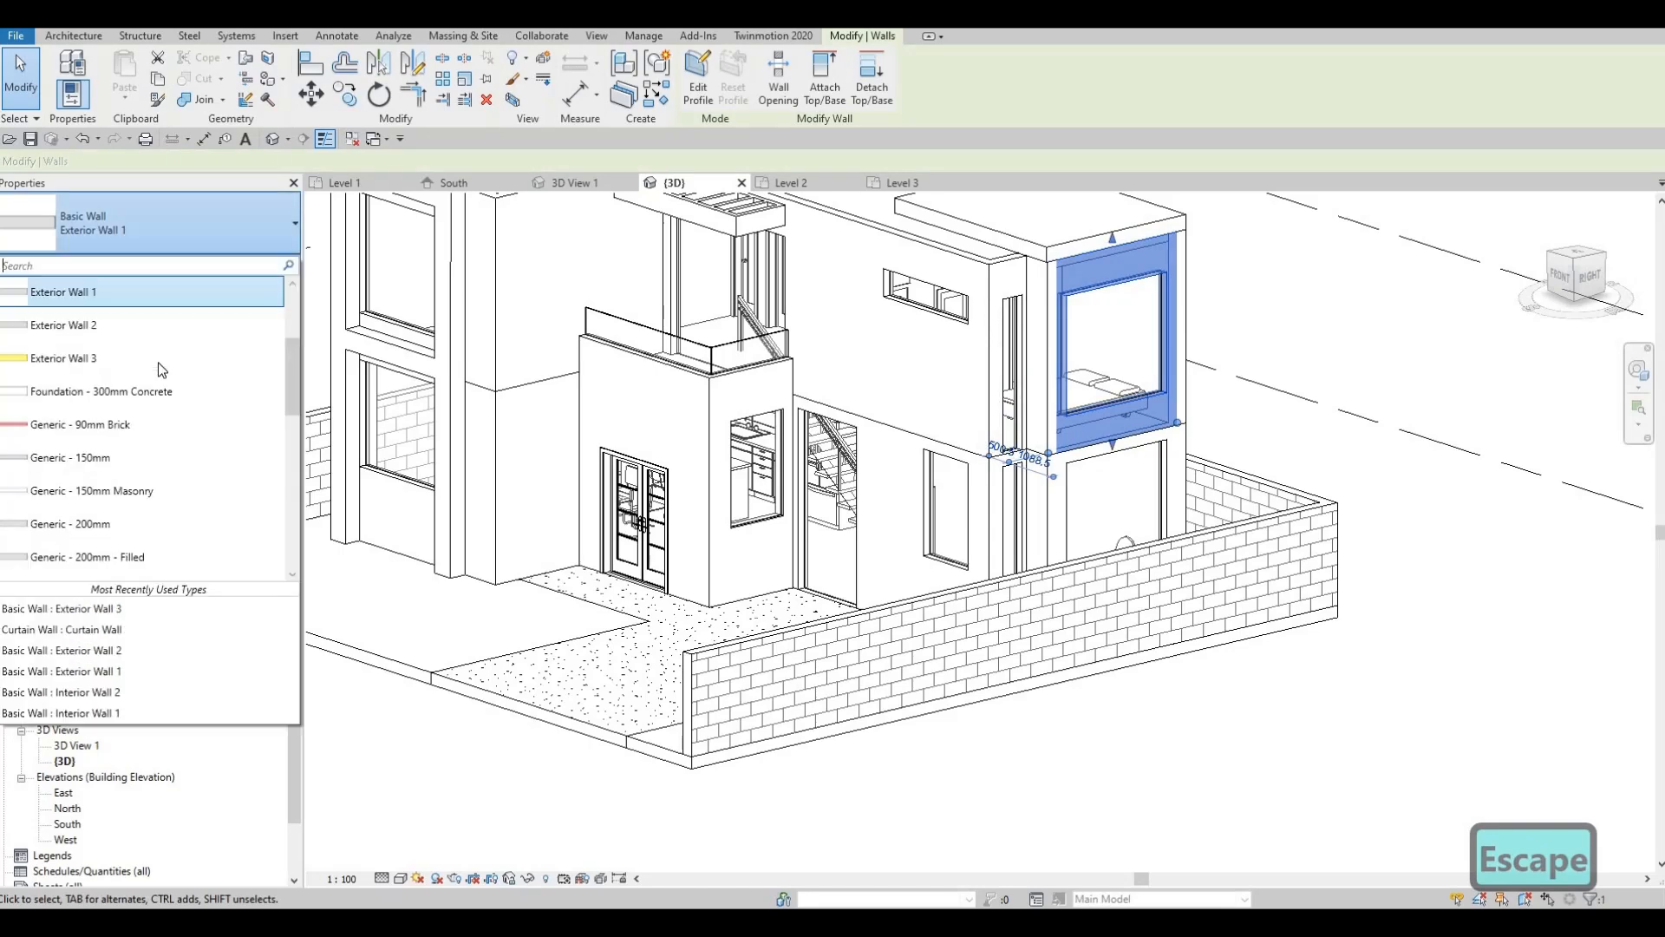
left_click(78, 351)
middle_click_drag(1003, 473, 974, 420, "shift")
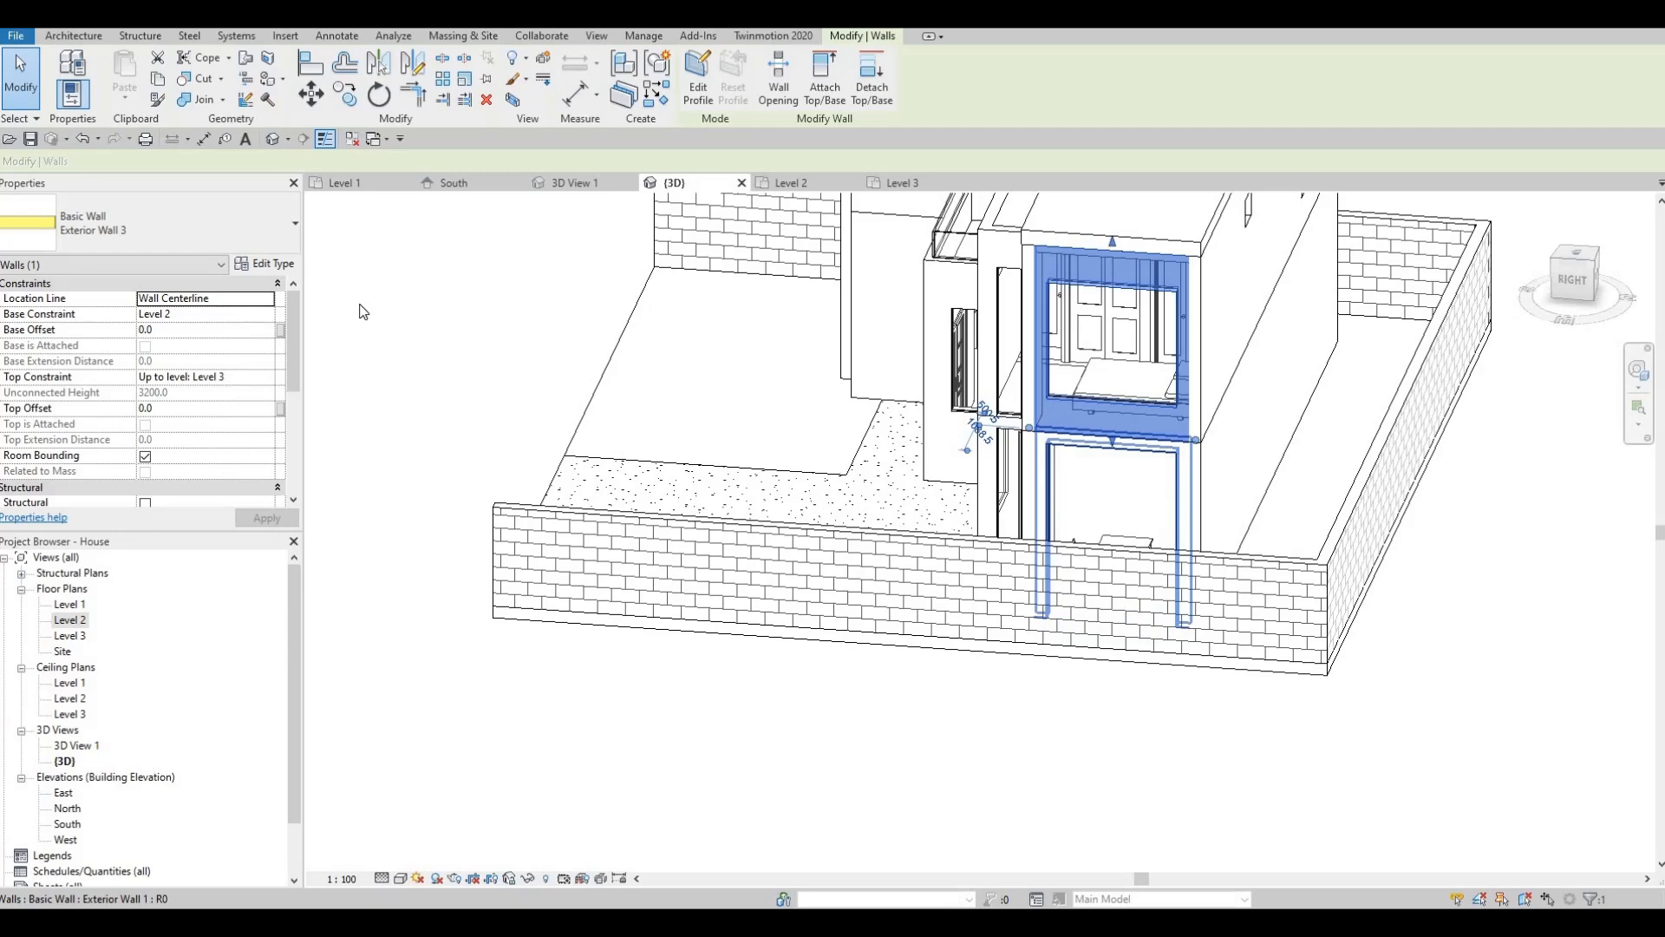
left_click(254, 232)
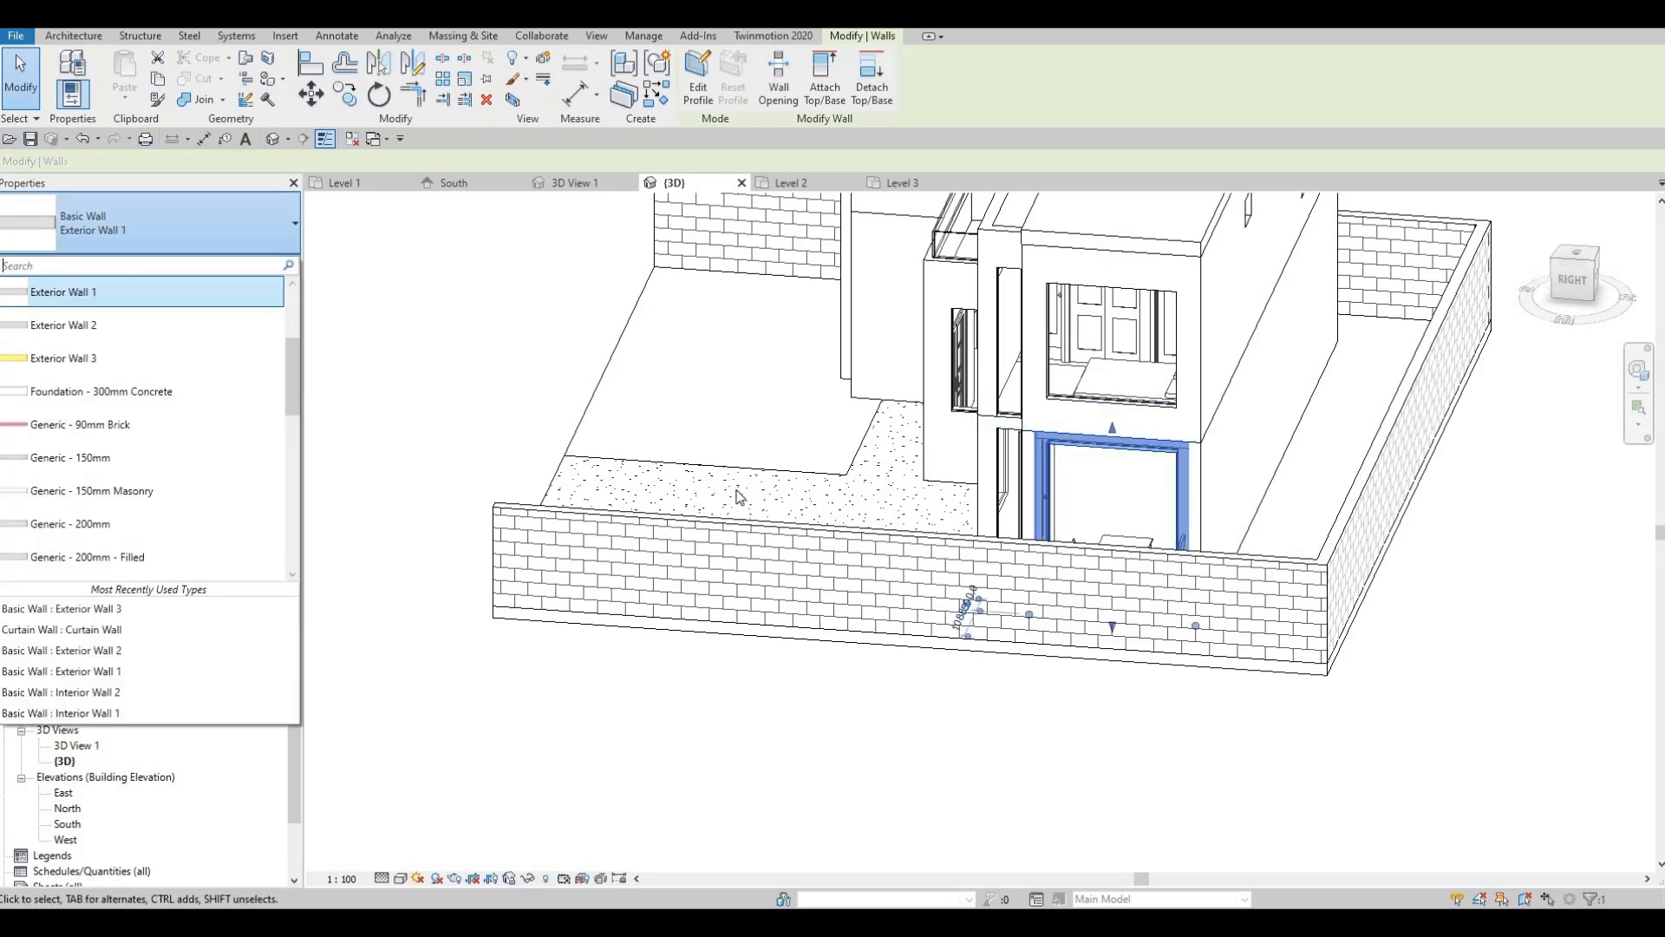
left_click(78, 351)
middle_click_drag(1212, 501, 1256, 483, "shift")
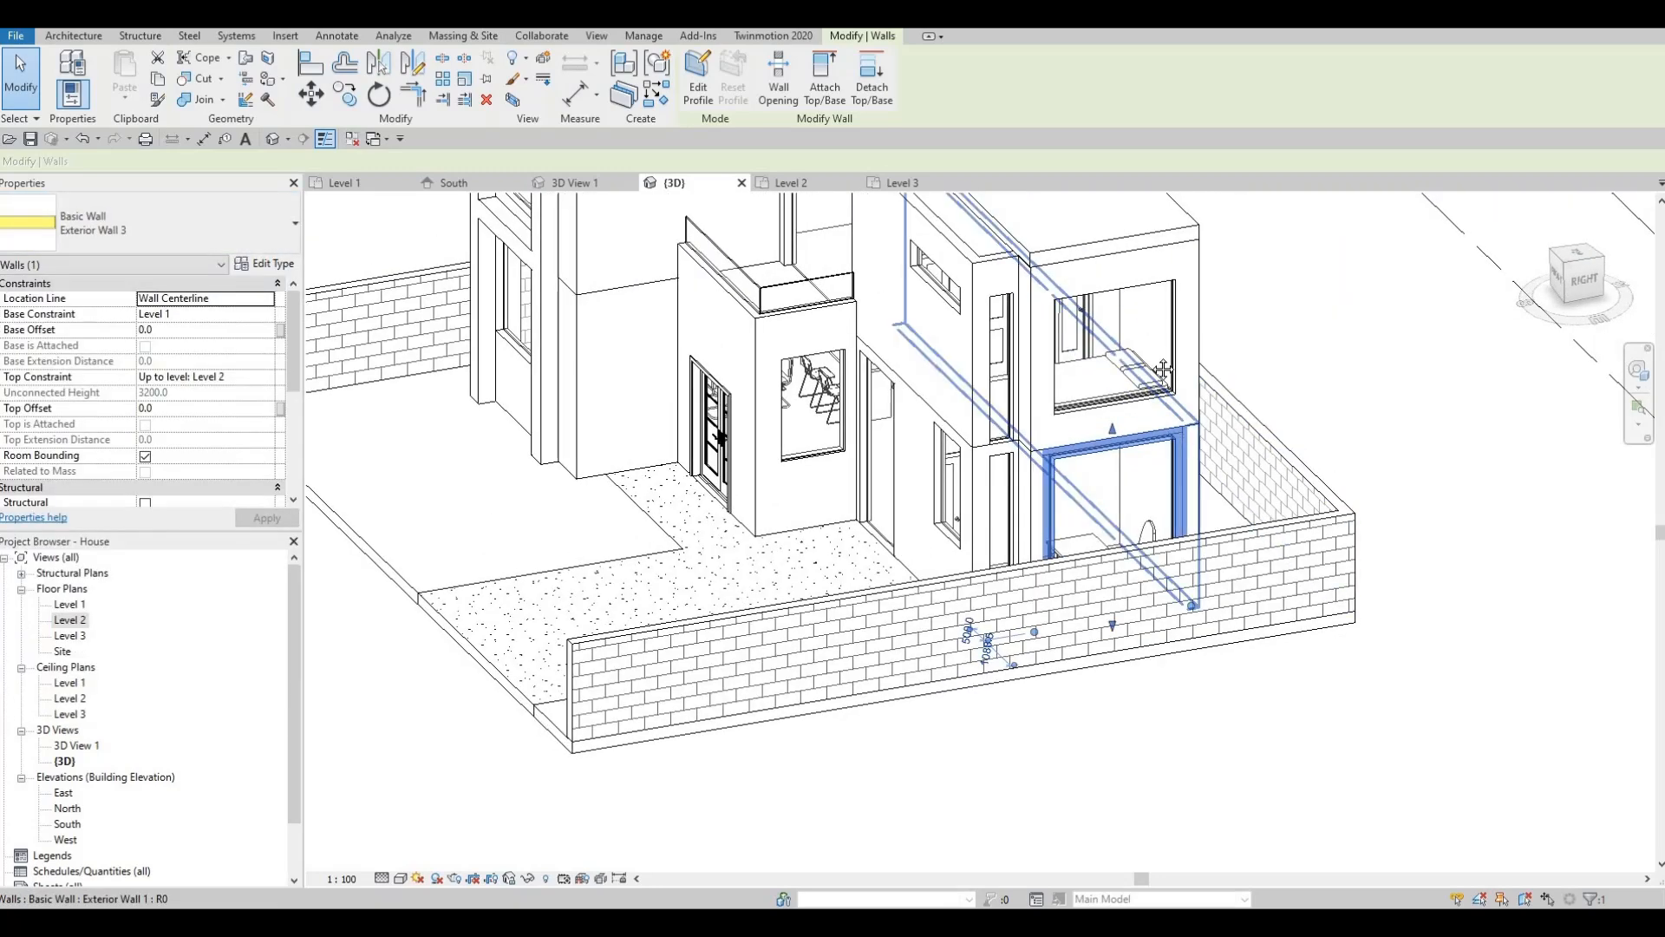
- Change the narrow ground-floor wall beside the large end window to the Exterior Wall 3 type
middle_click_drag(1147, 545, 1119, 422)
left_click(1006, 395)
left_click(211, 224)
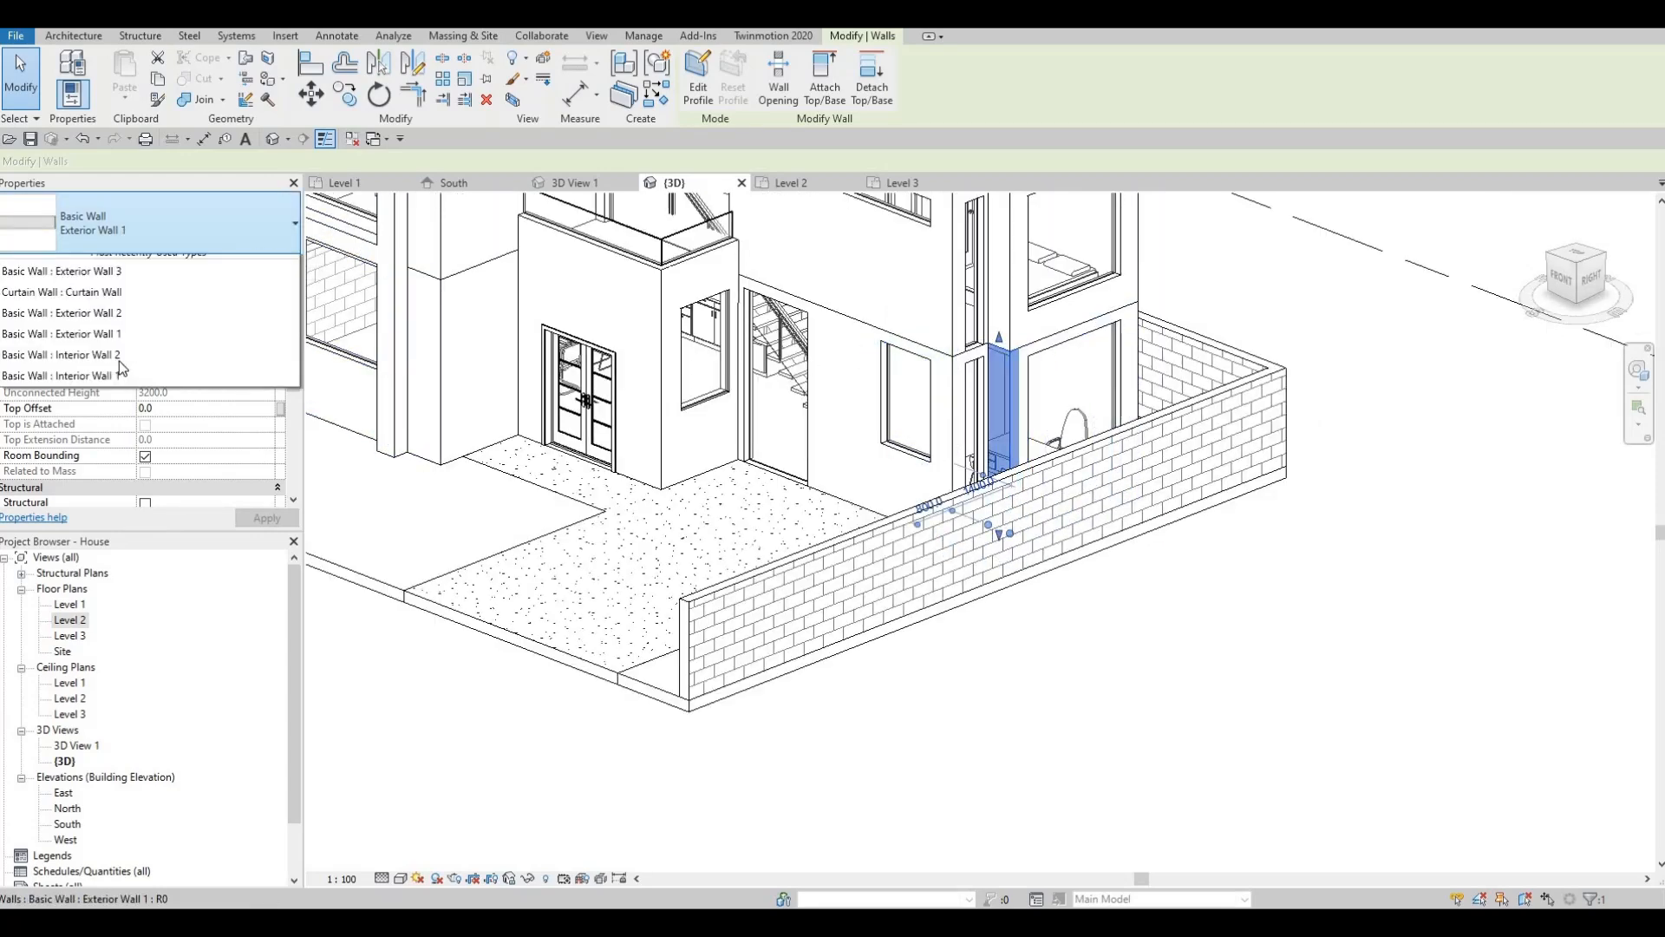
middle_click_drag(834, 475, 790, 475, "shift")
key("Escape")
middle_click_drag(888, 528, 880, 702, "shift")
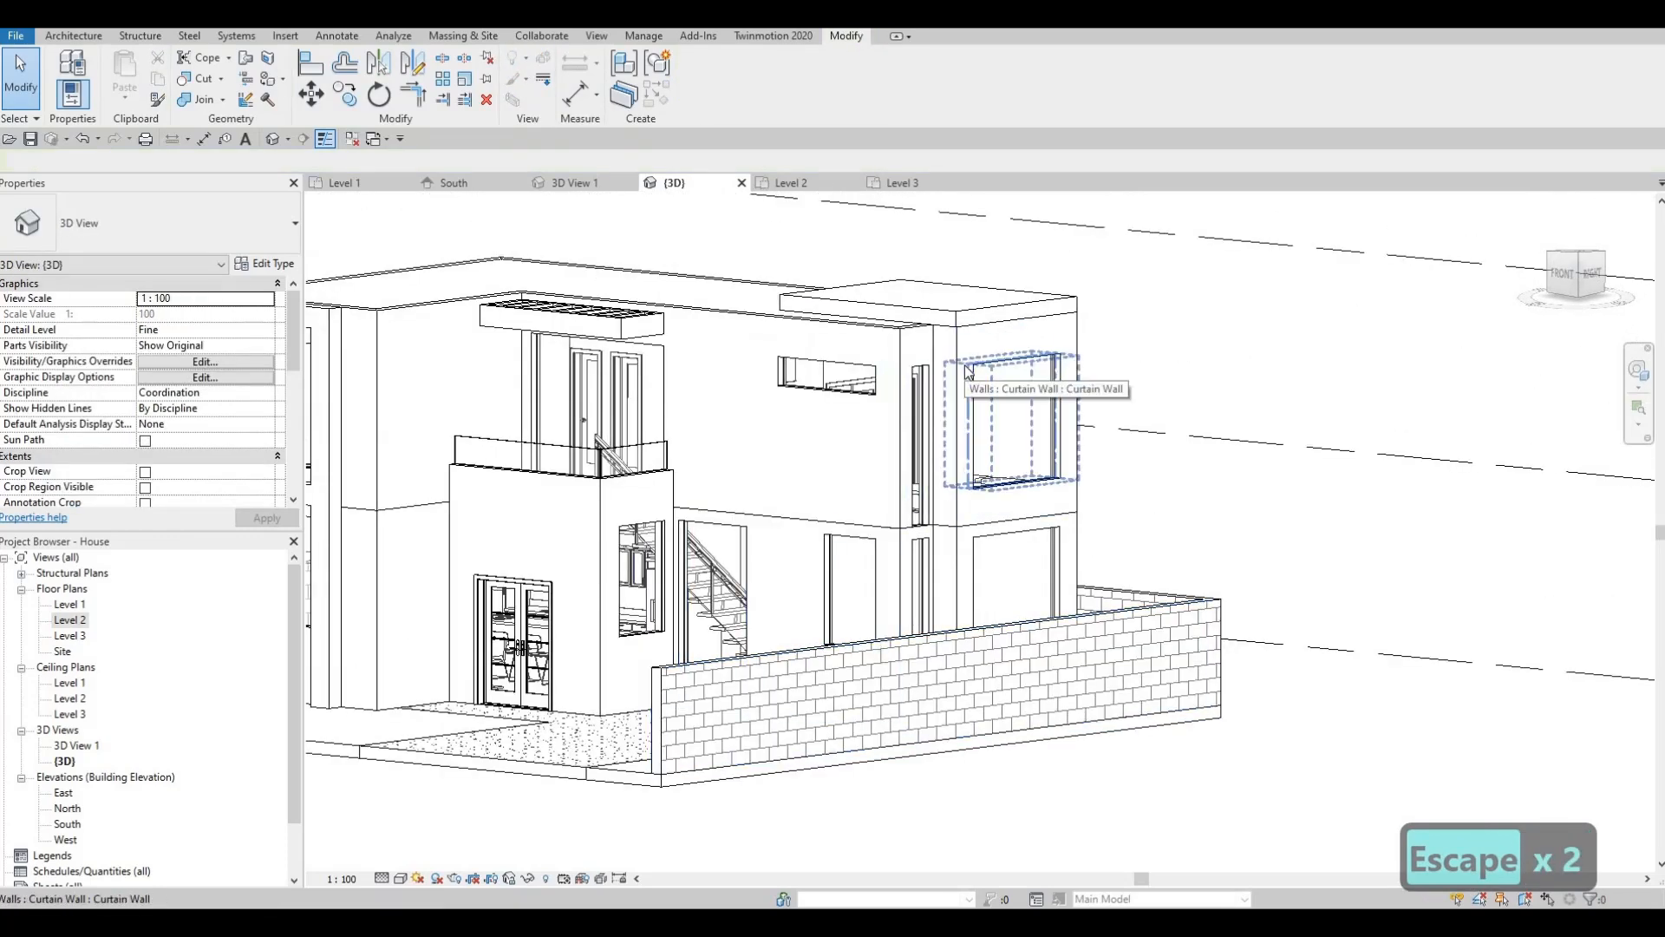
- In the Level 2 floor plan, pull the back wall's end away from its corner with the Exterior Wall 3 end wall
middle_click_drag(945, 421, 1114, 368, "shift")
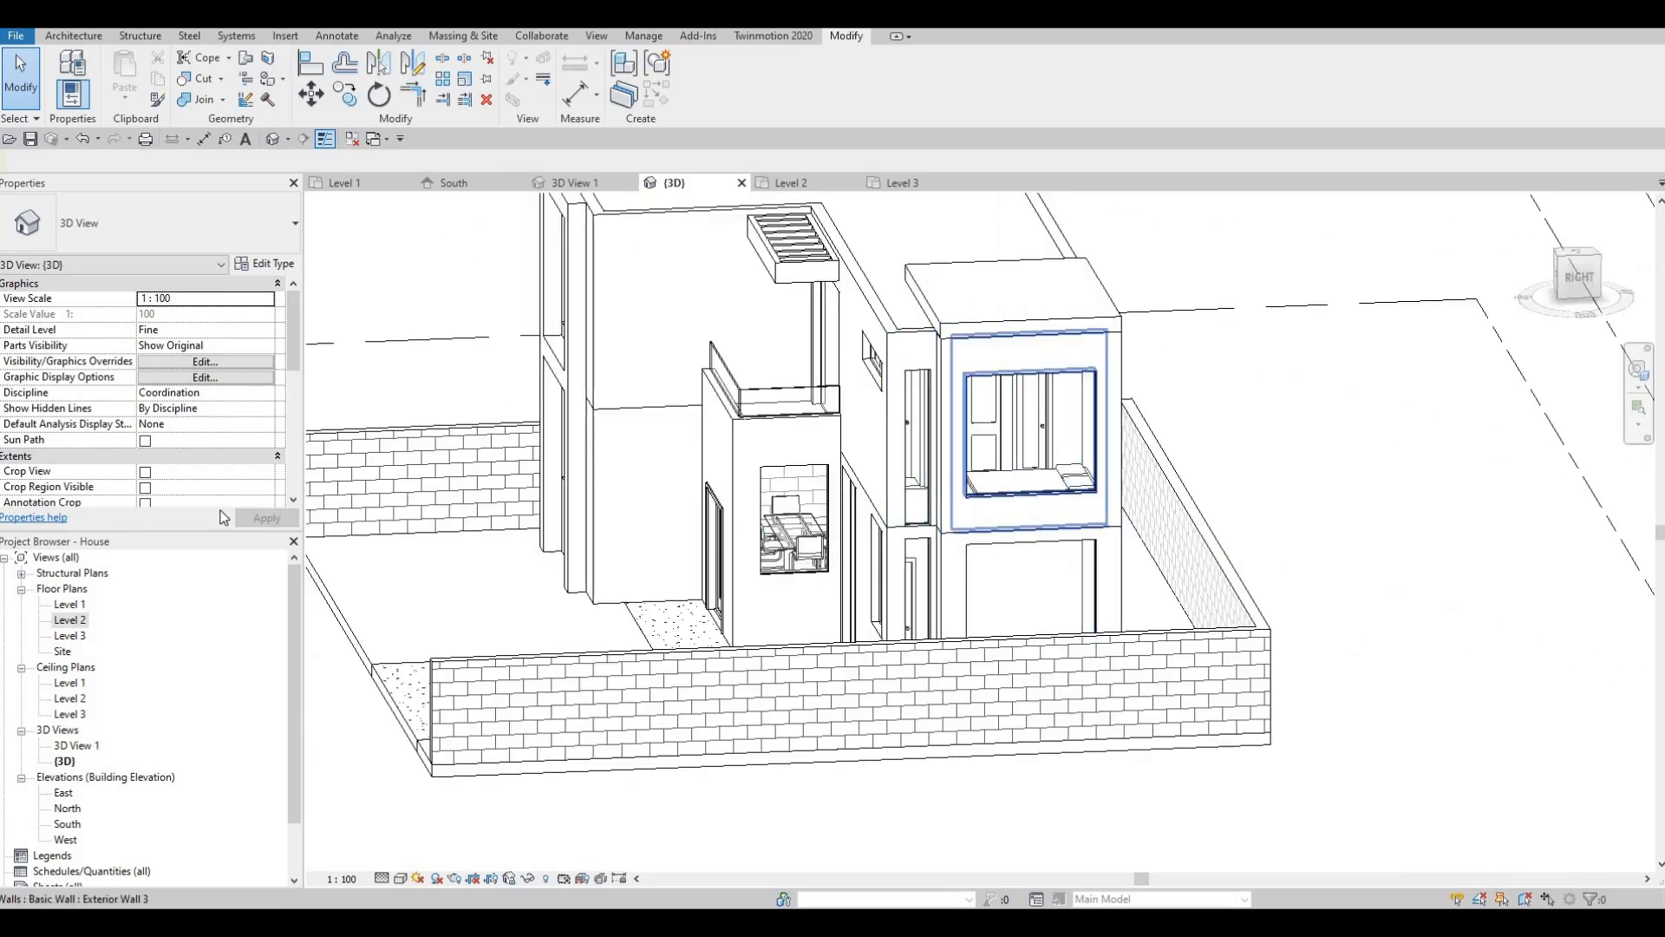
double_click(74, 619)
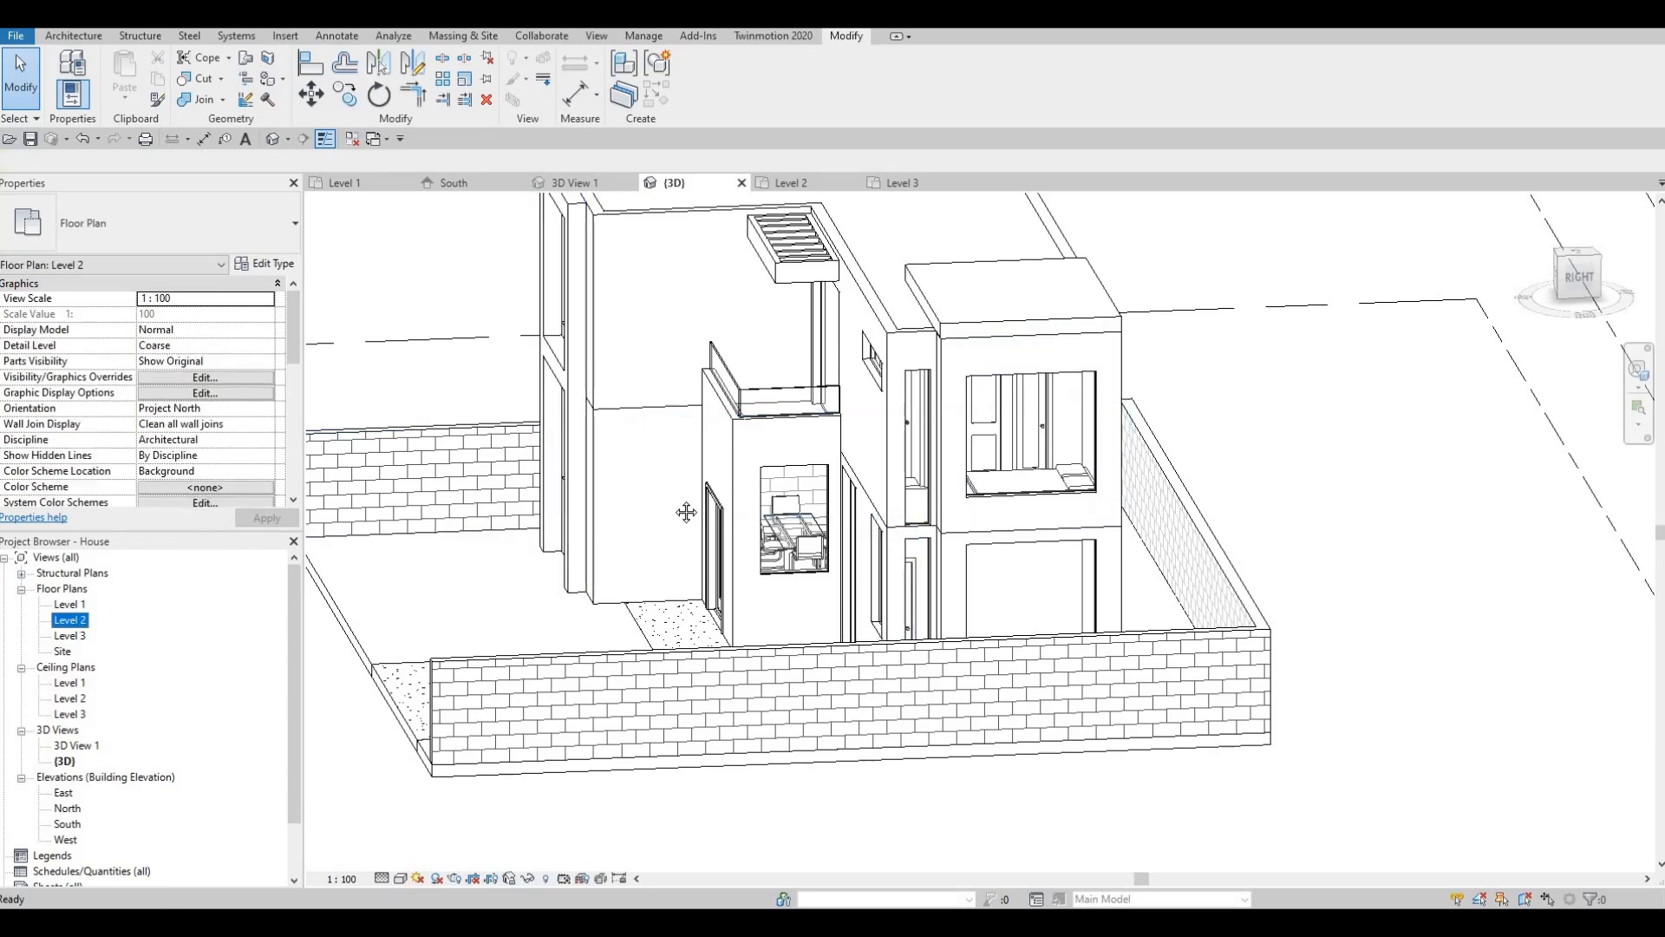
left_click(922, 431)
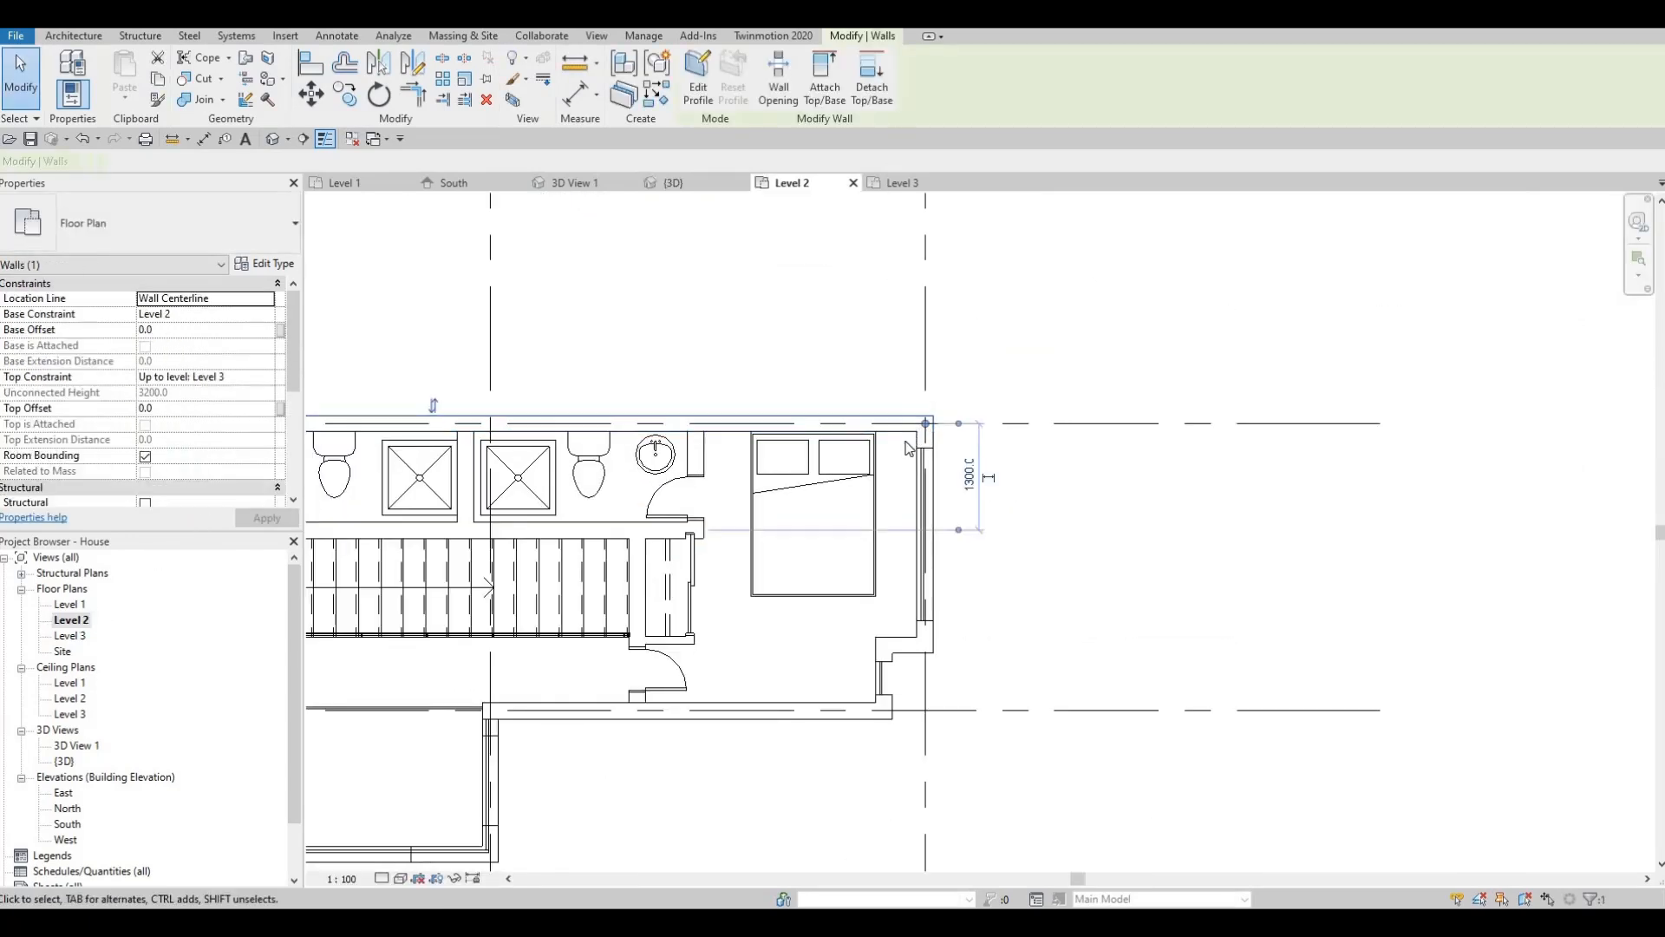
scroll(922, 431, "up", 3)
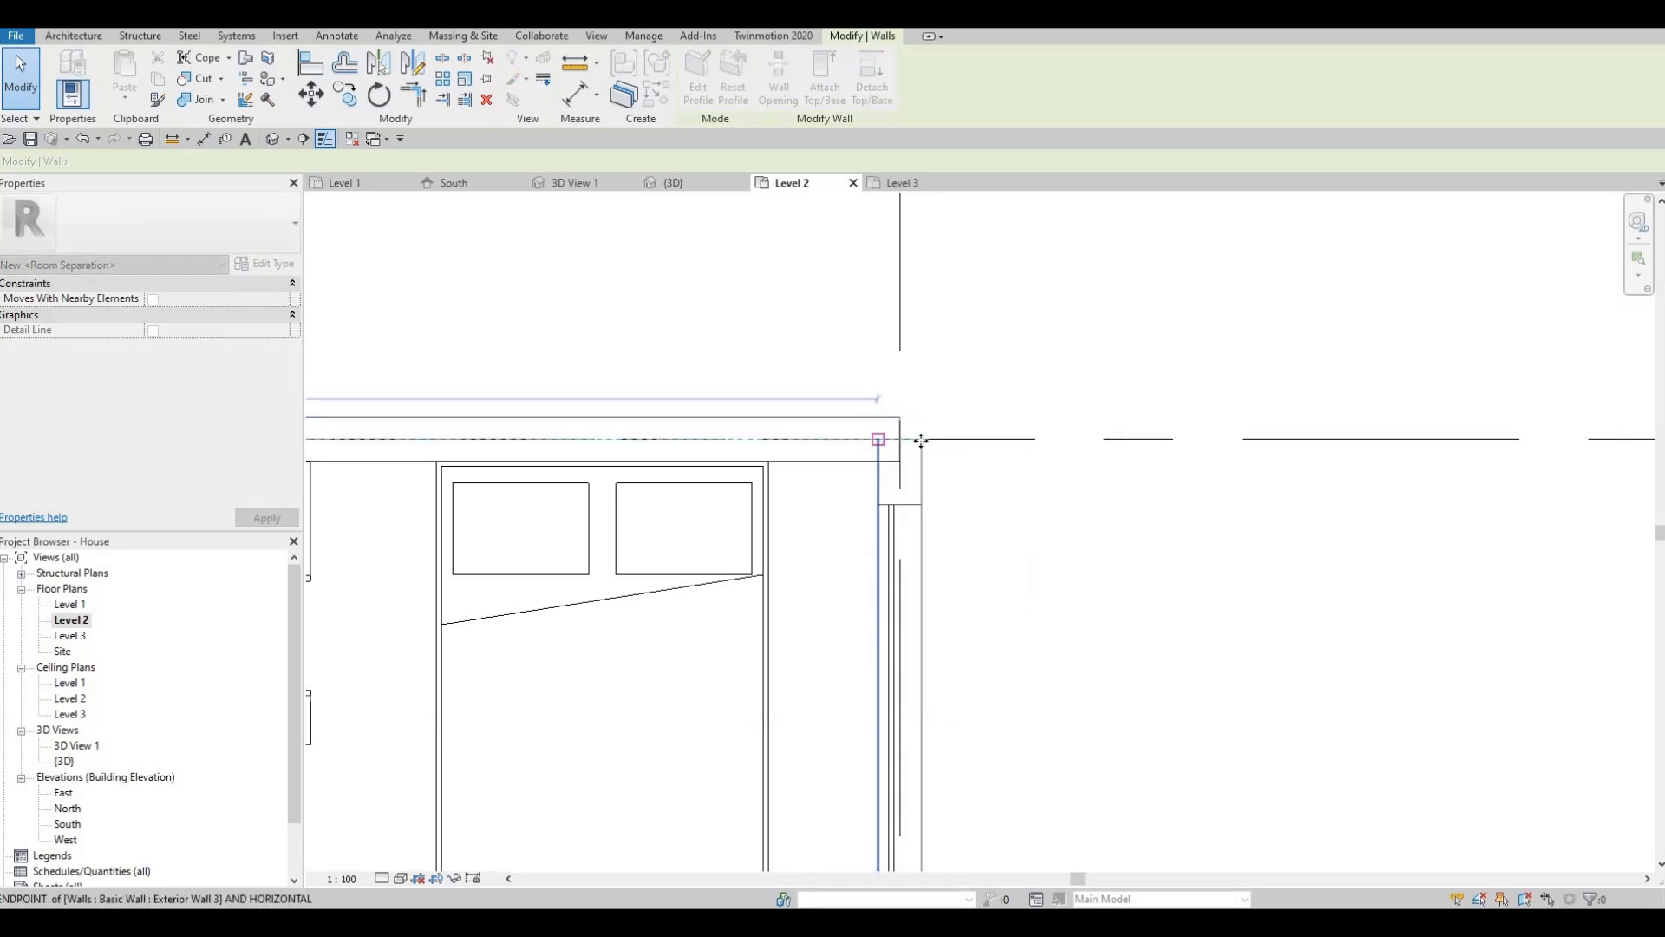
left_click(902, 460)
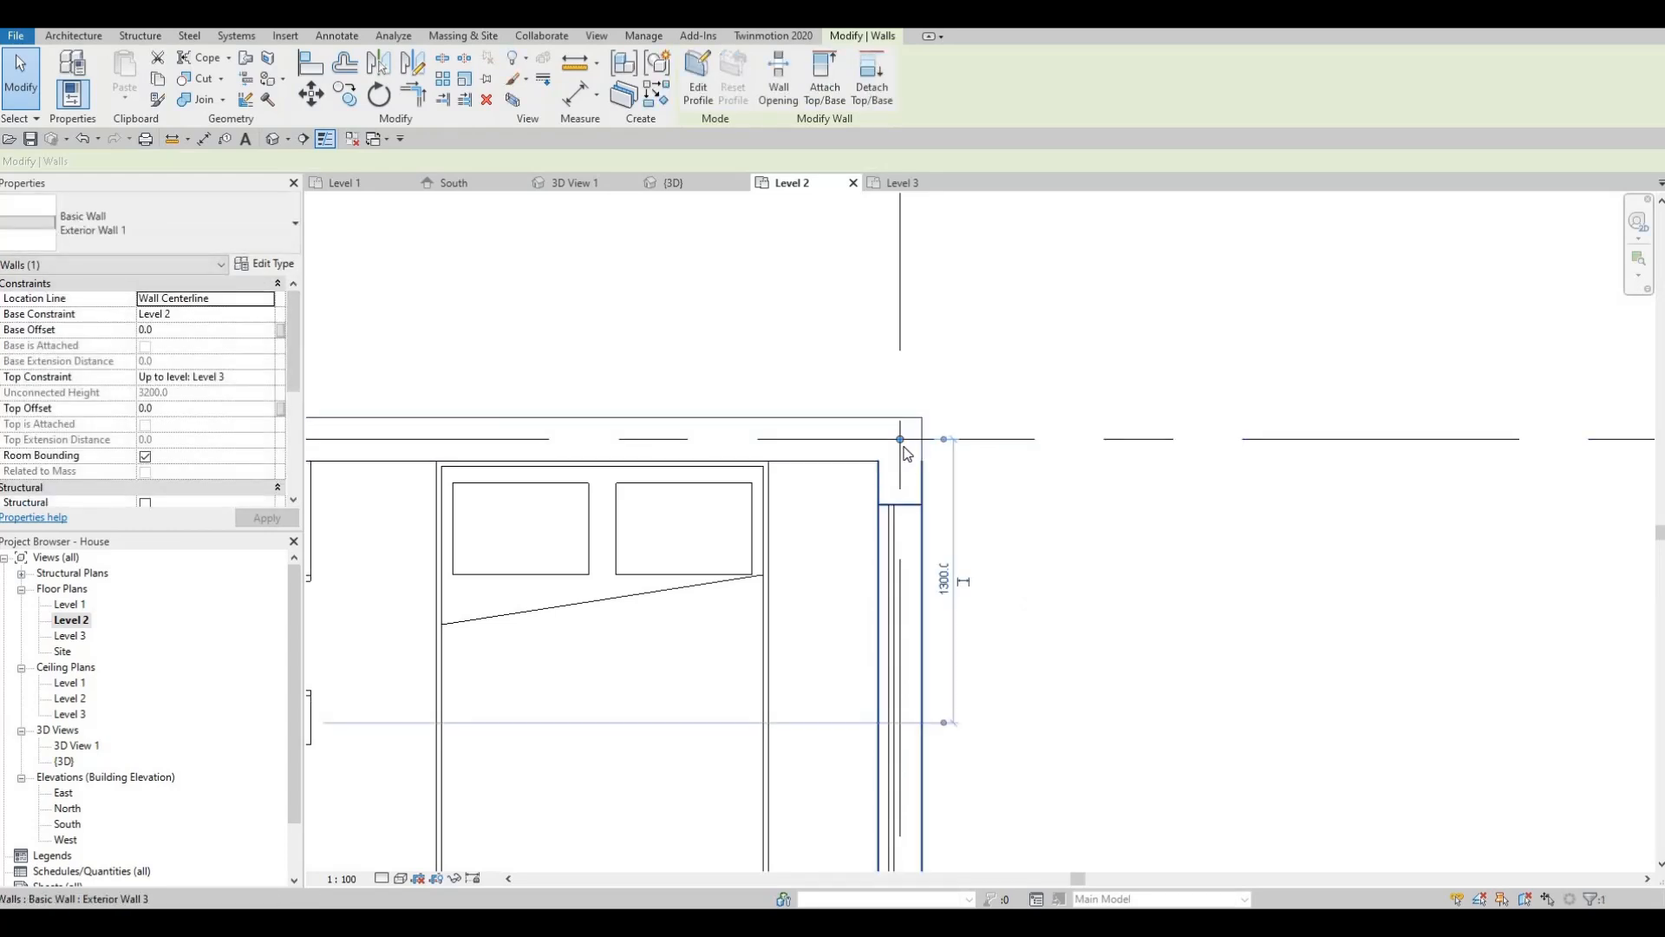
mouse_move(900, 439)
left_mouse_down()
mouse_move(812, 439)
mouse_move(899, 416)
mouse_move(898, 451)
left_mouse_up()
key("Escape")
left_click(900, 438)
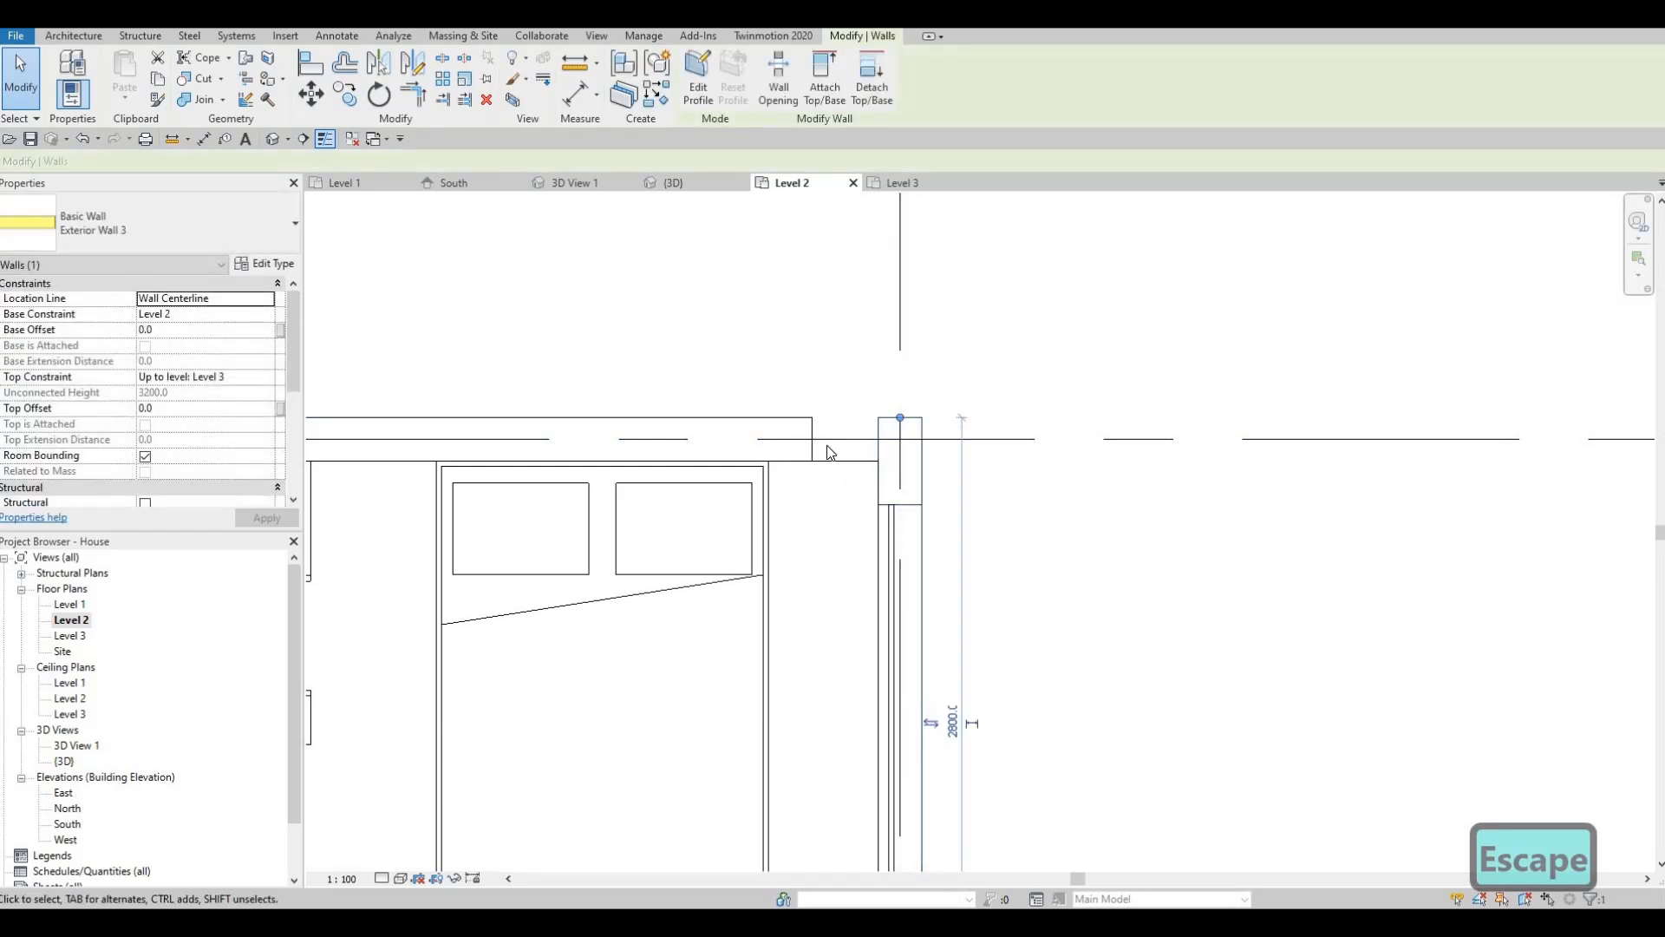
- Try to trim the back wall and the end wall into a corner, and undo the change
key("Escape")
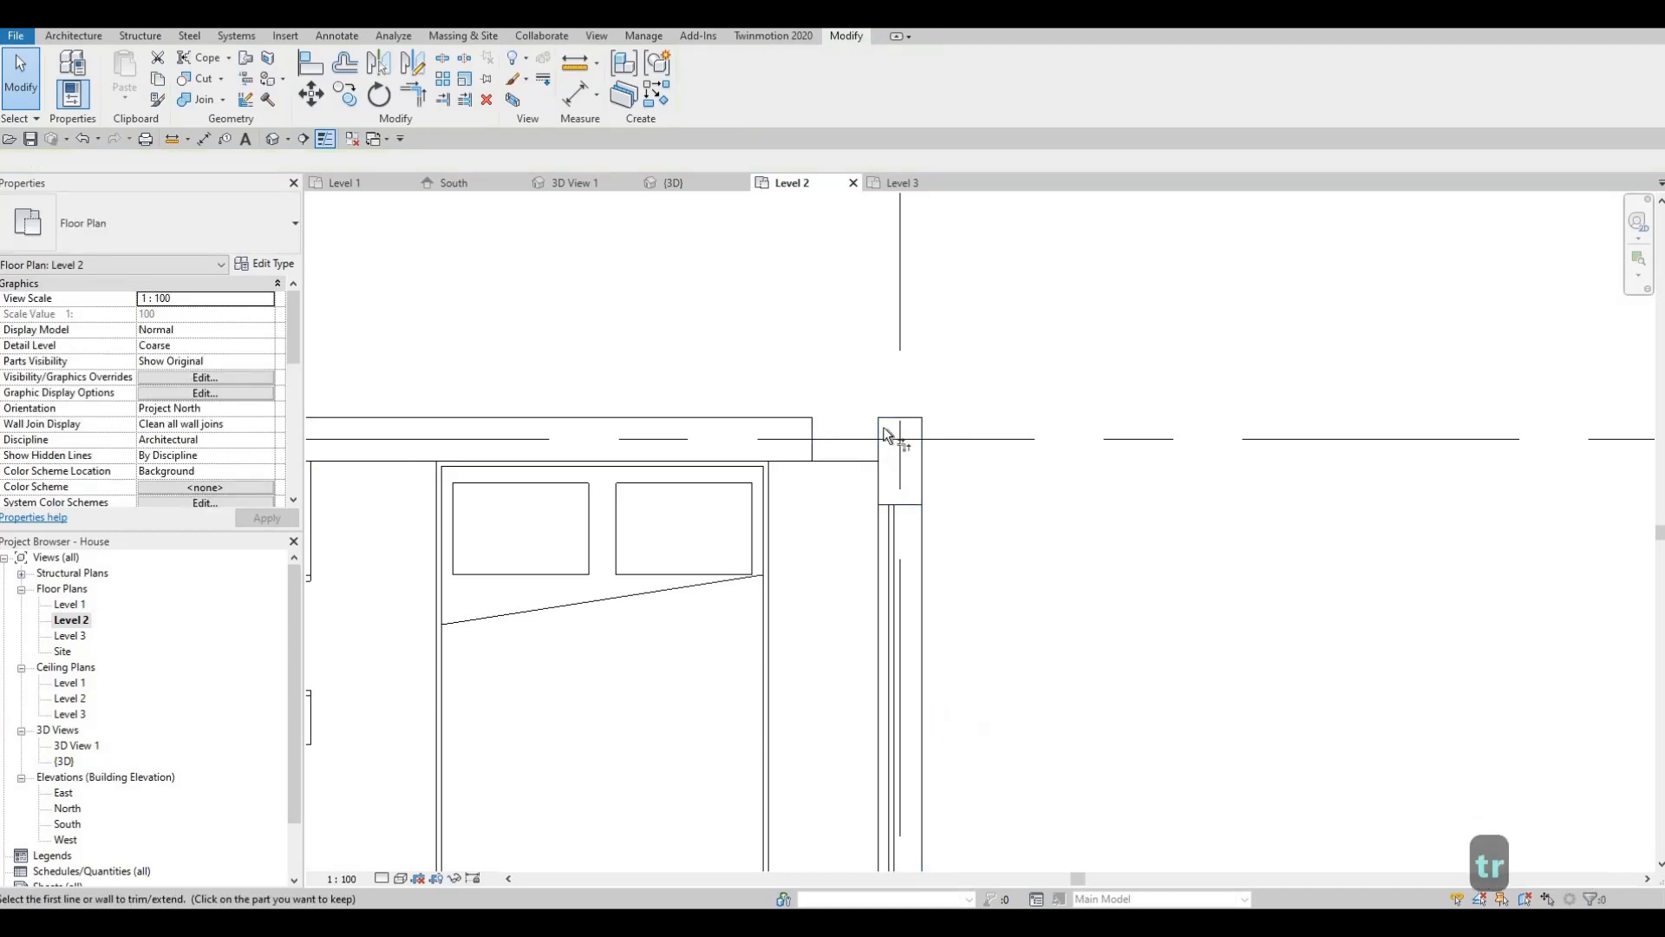
left_click(819, 434)
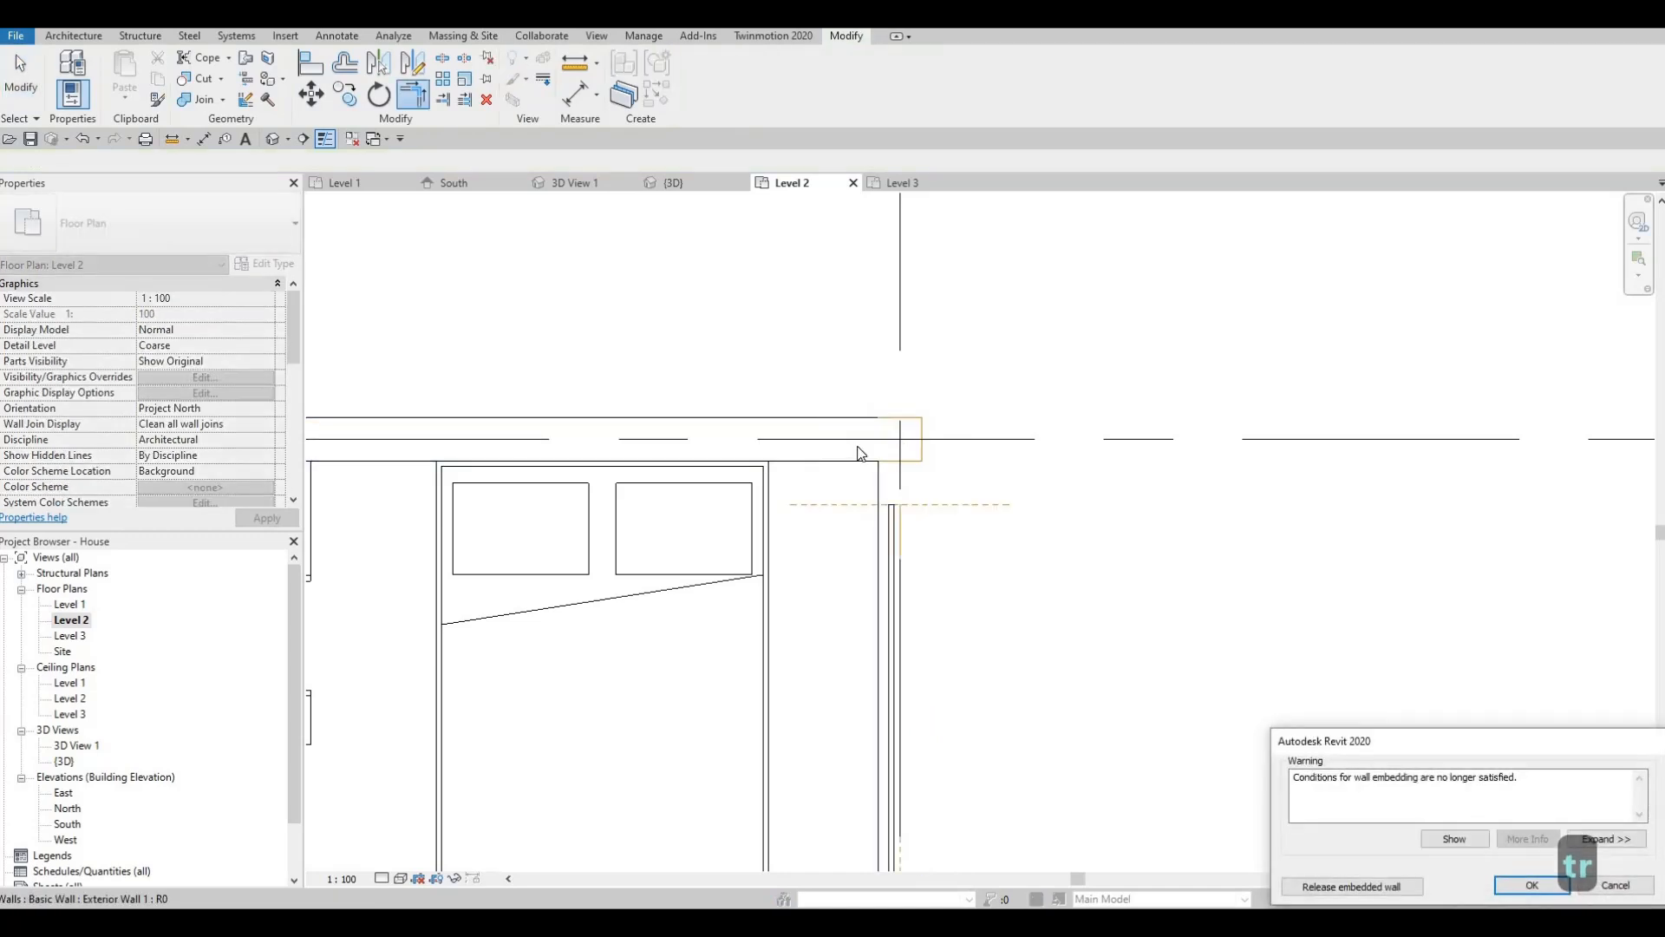
key("Escape")
key("ctrl+z")
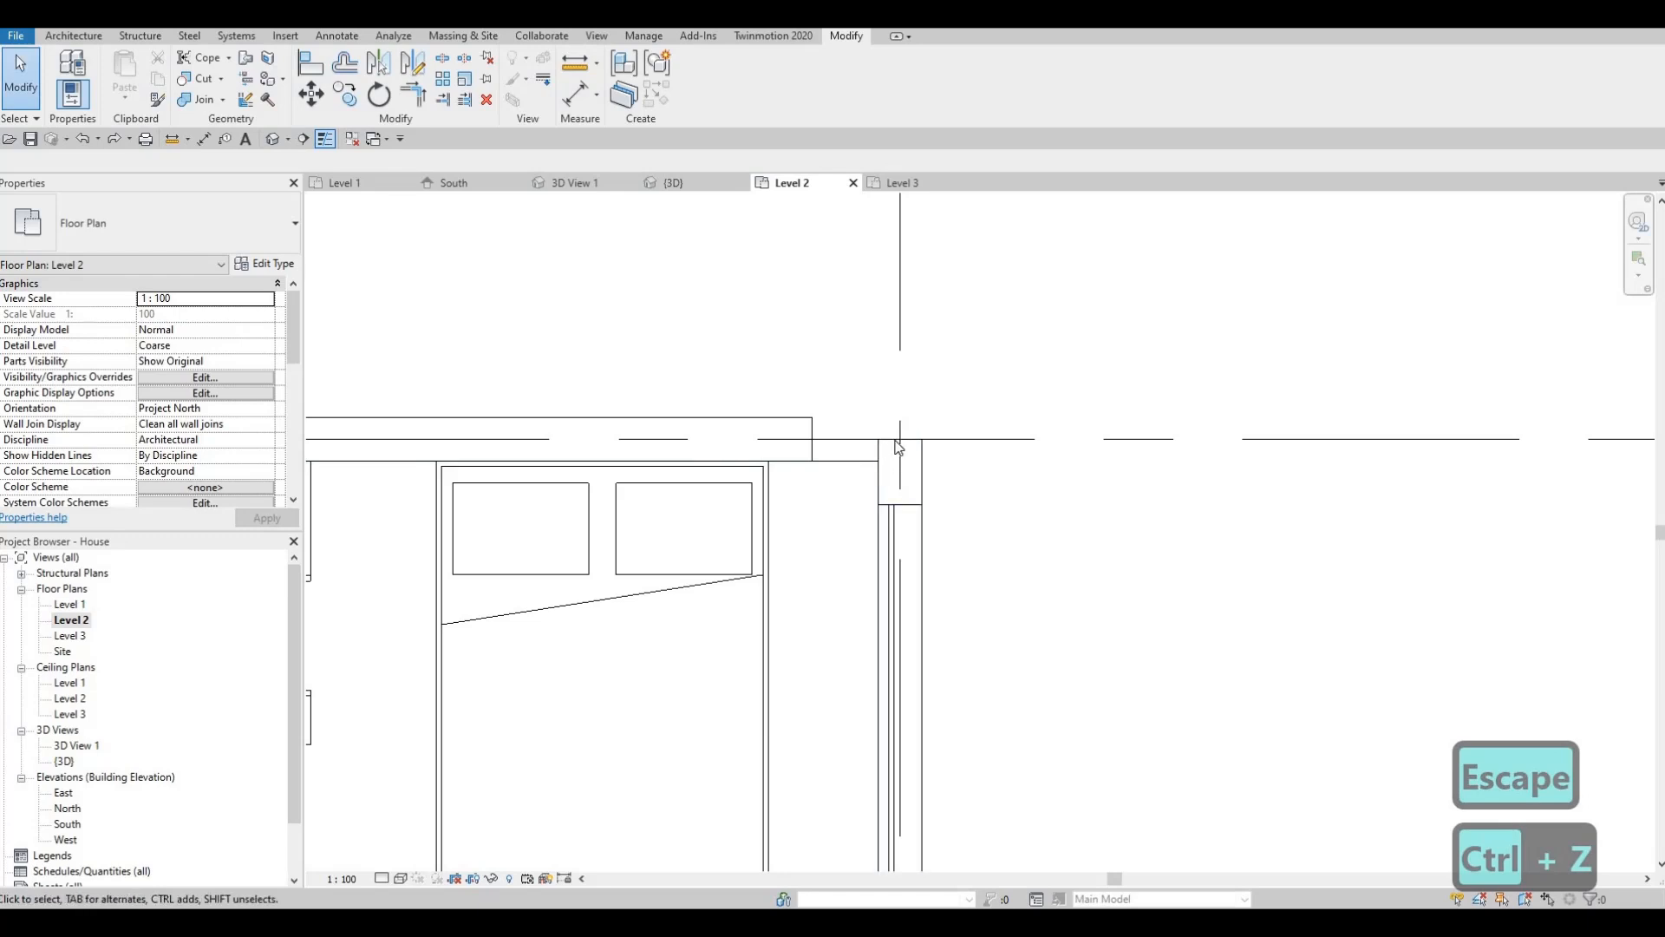
- Rejoin the back wall's end to the Level 2 end wall so that the end wall runs through the corner
left_click(895, 451)
mouse_move(900, 439)
left_mouse_down()
mouse_move(900, 425)
mouse_move(846, 439)
mouse_move(803, 470)
mouse_move(902, 440)
left_mouse_up()
left_click(811, 449)
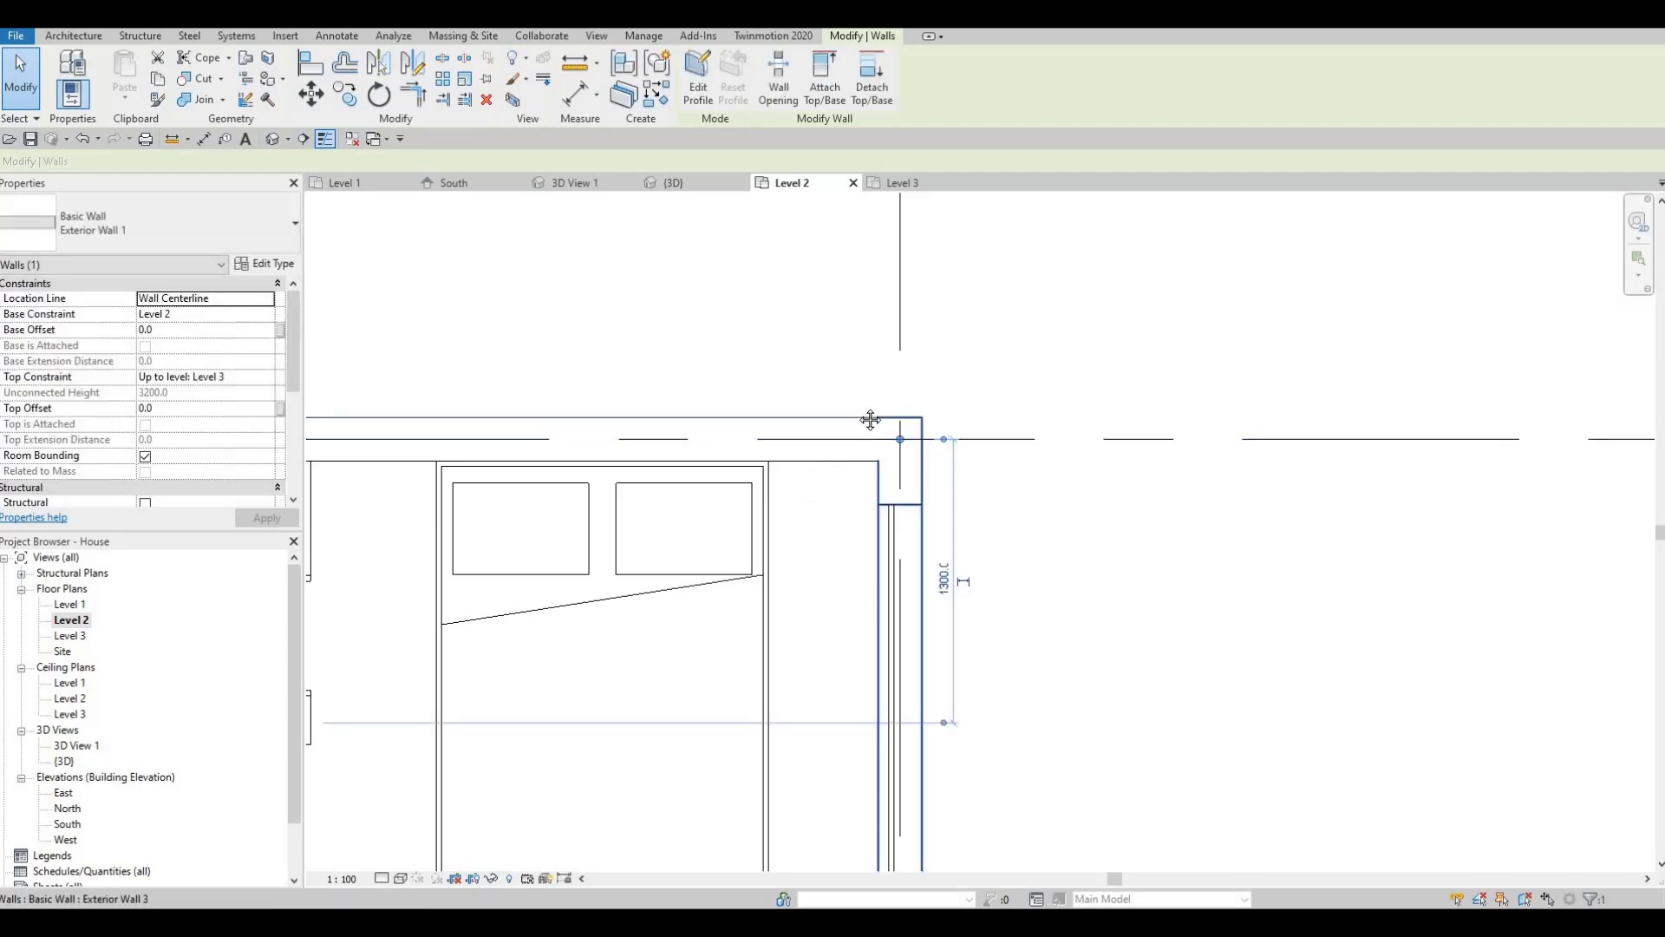
scroll(834, 392, "down", 3)
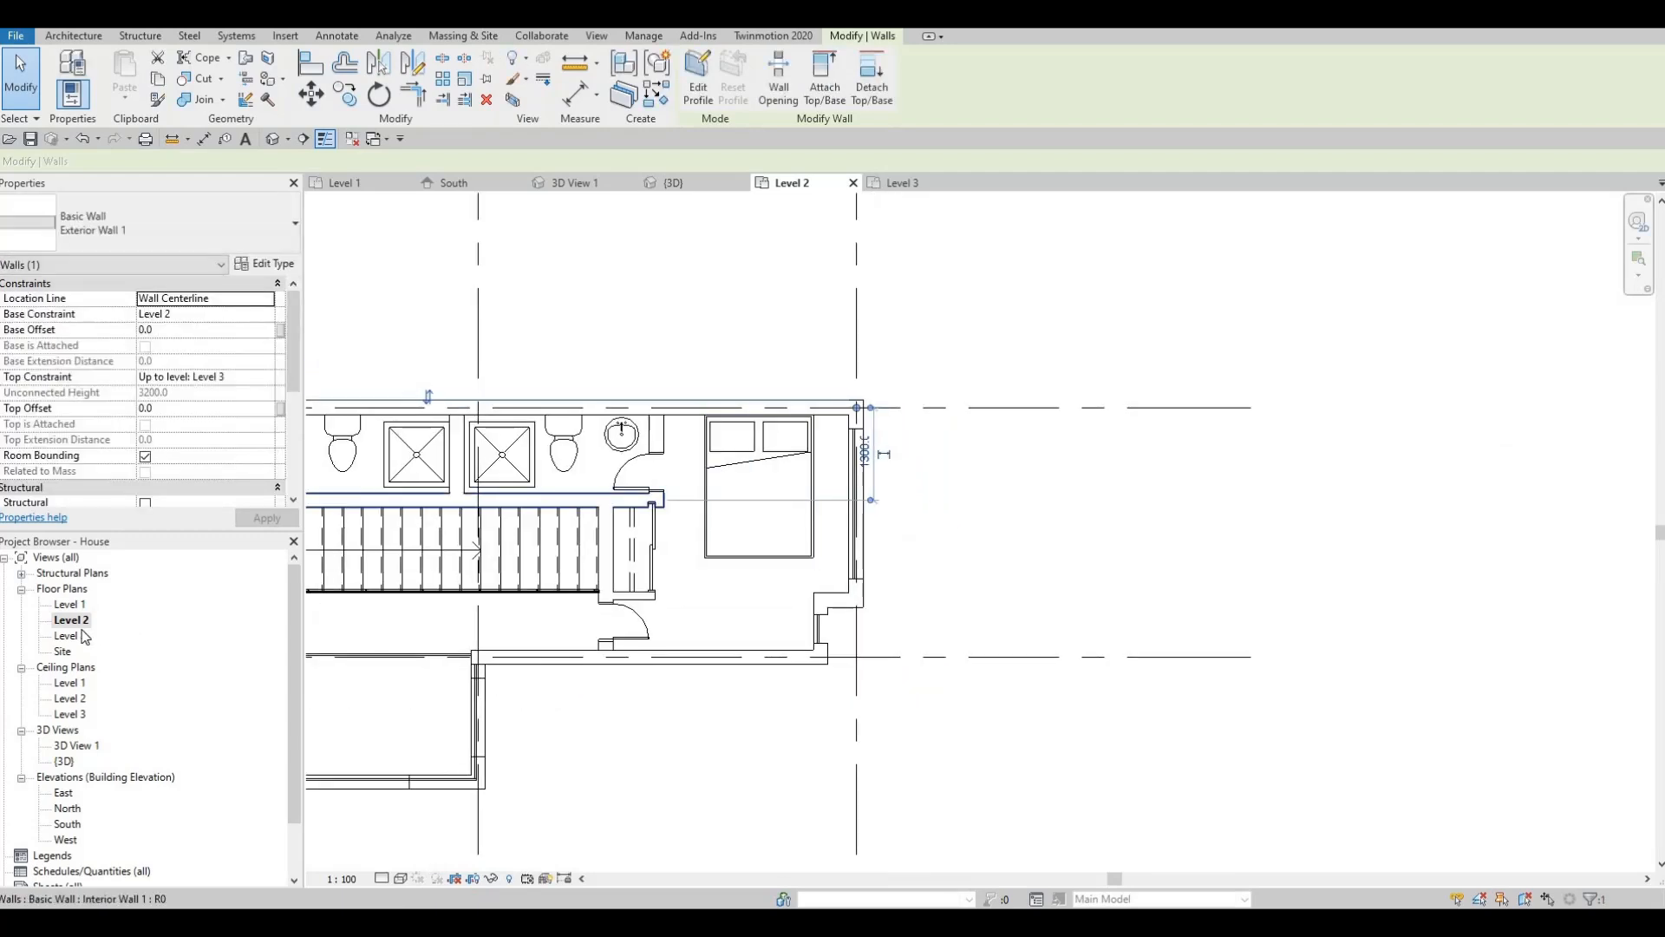
- In the Level 1 floor plan, detach and rejoin the back wall's end so that the yellow end wall runs through the corner
double_click(69, 603)
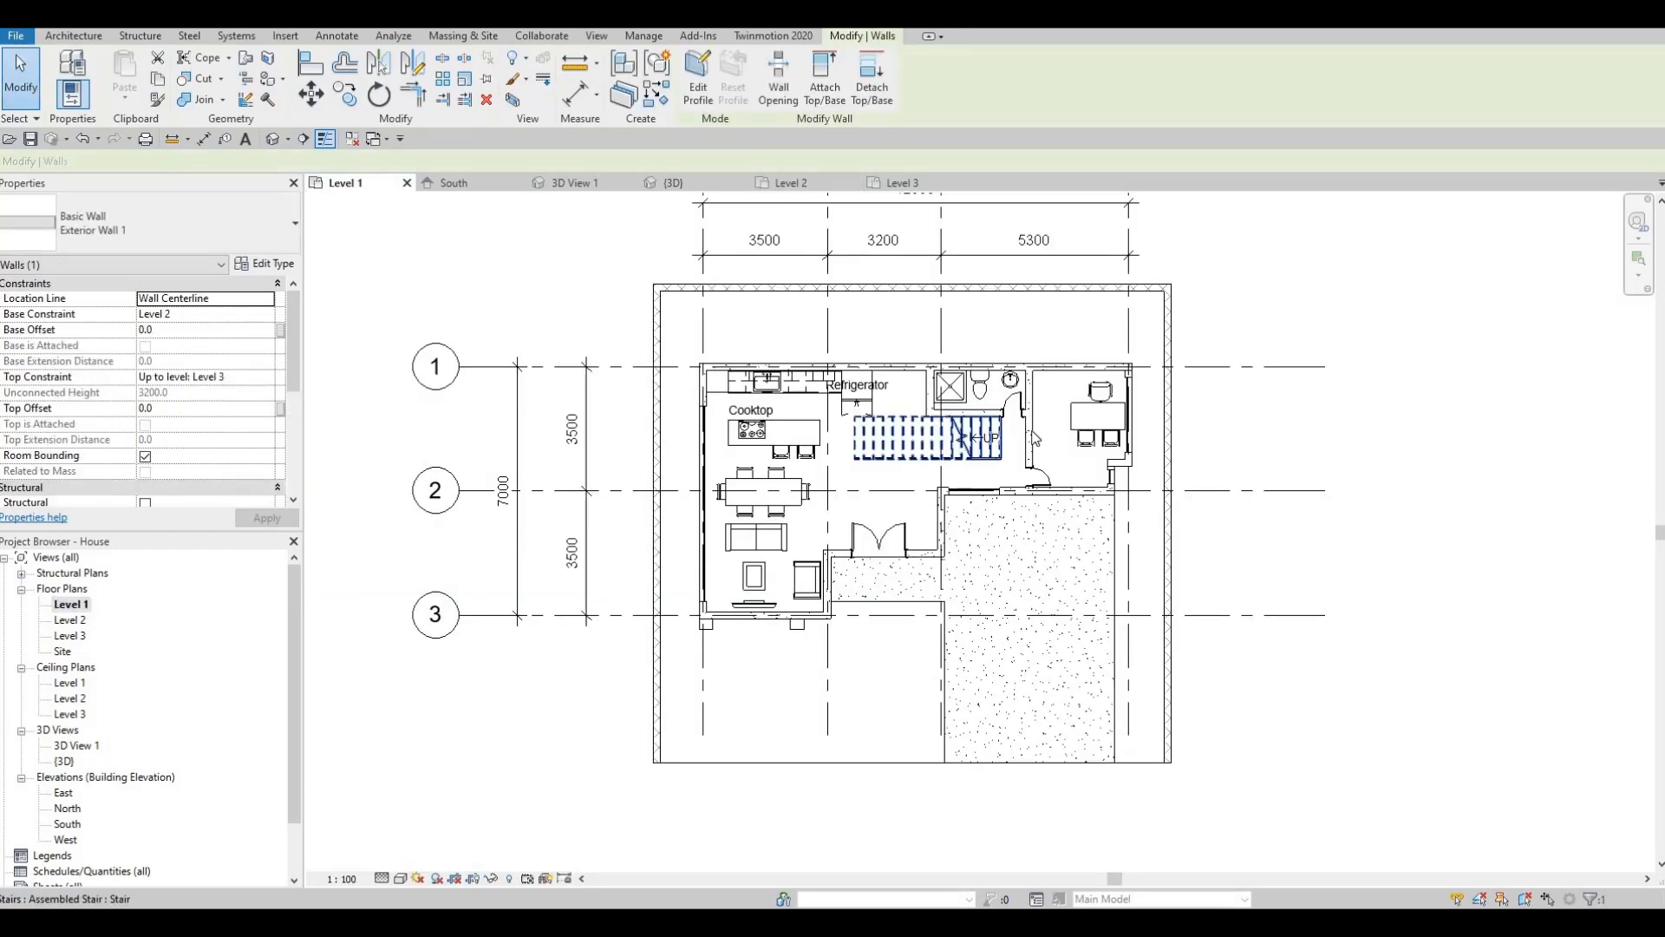
scroll(1075, 462, "up", 4)
scroll(1075, 462, "up", 2)
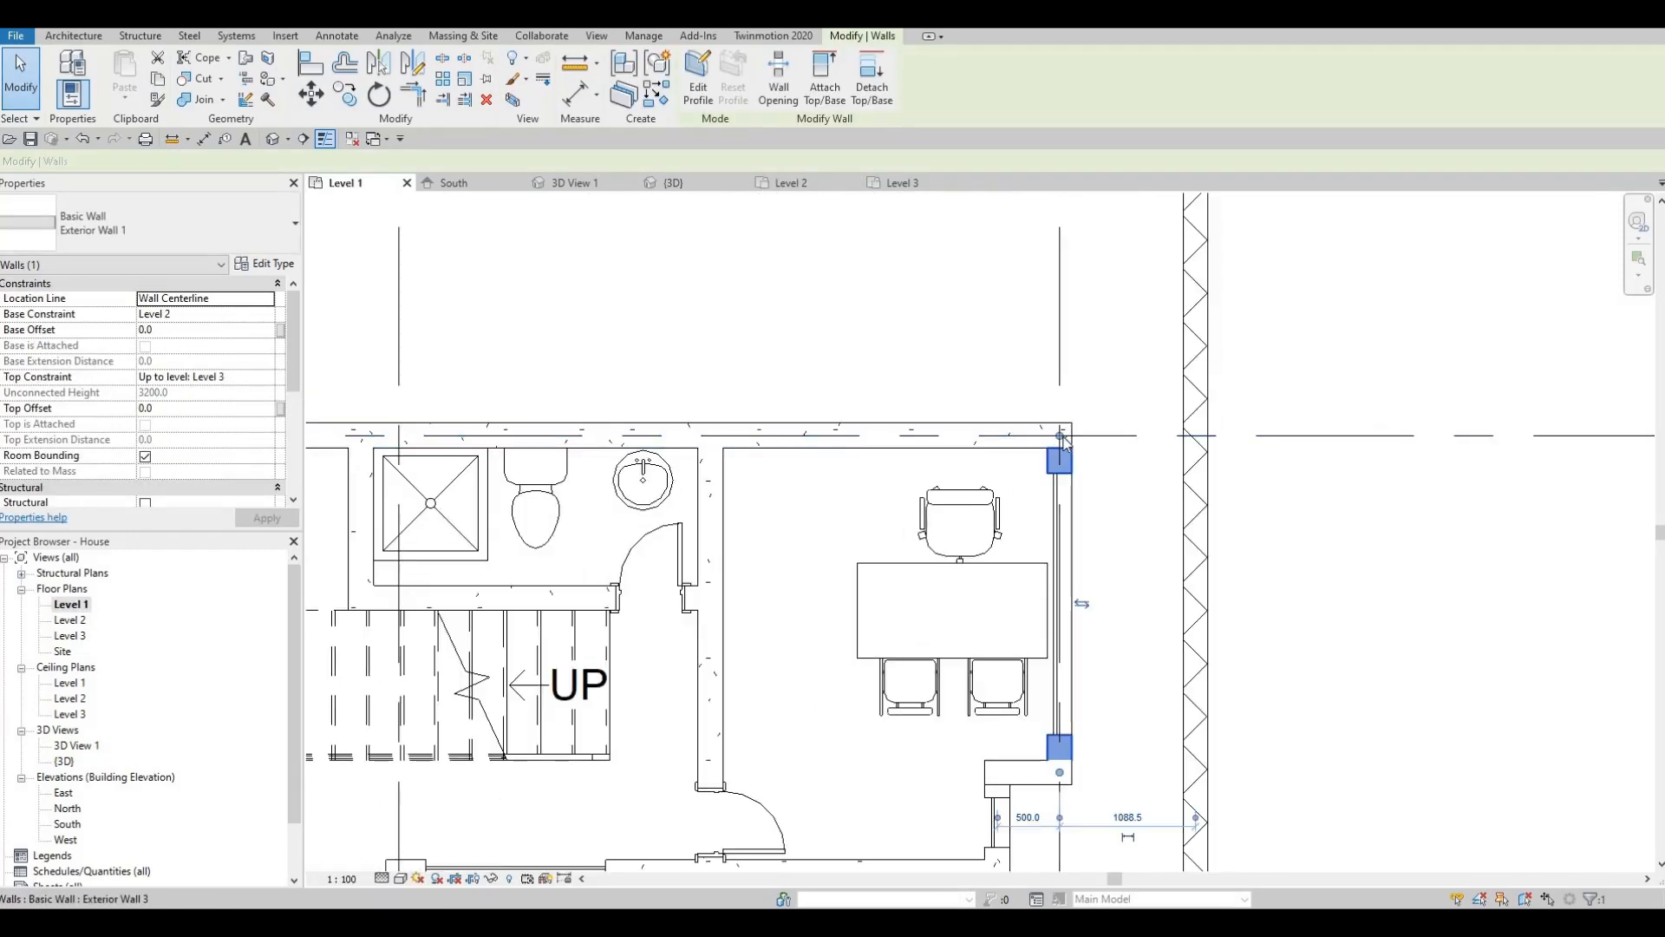
scroll(1049, 438, "up", 2)
key("Escape")
left_click(1066, 434)
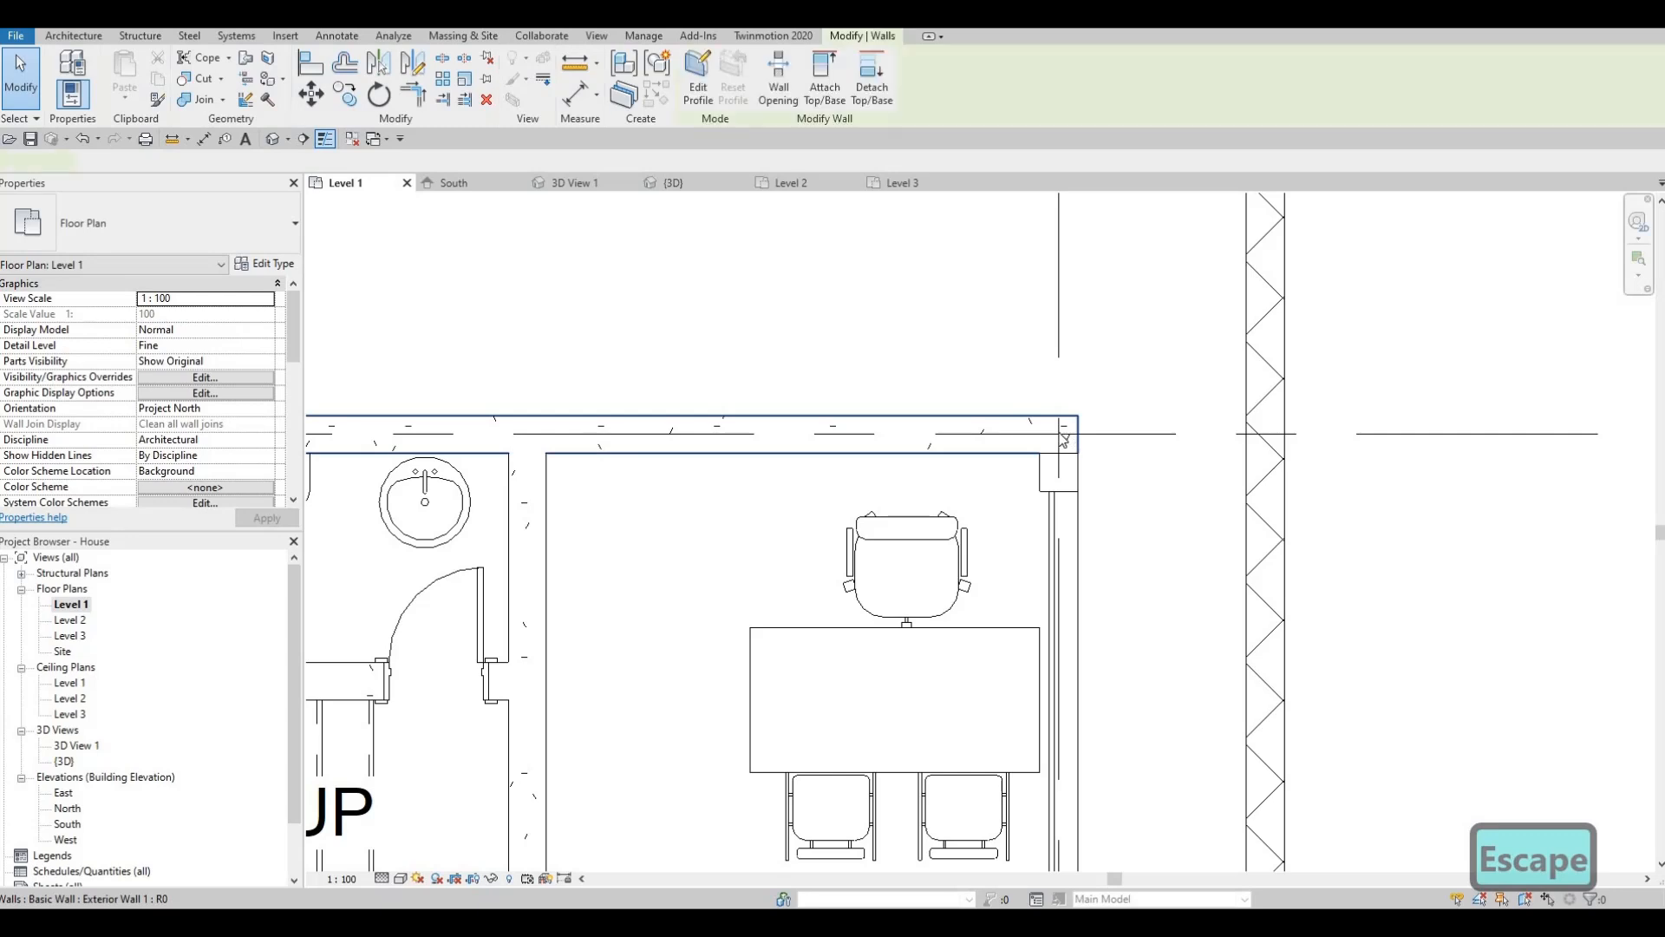
left_click_drag(1059, 435, 1045, 474)
left_click(1062, 438)
left_click(1003, 436)
key("Escape")
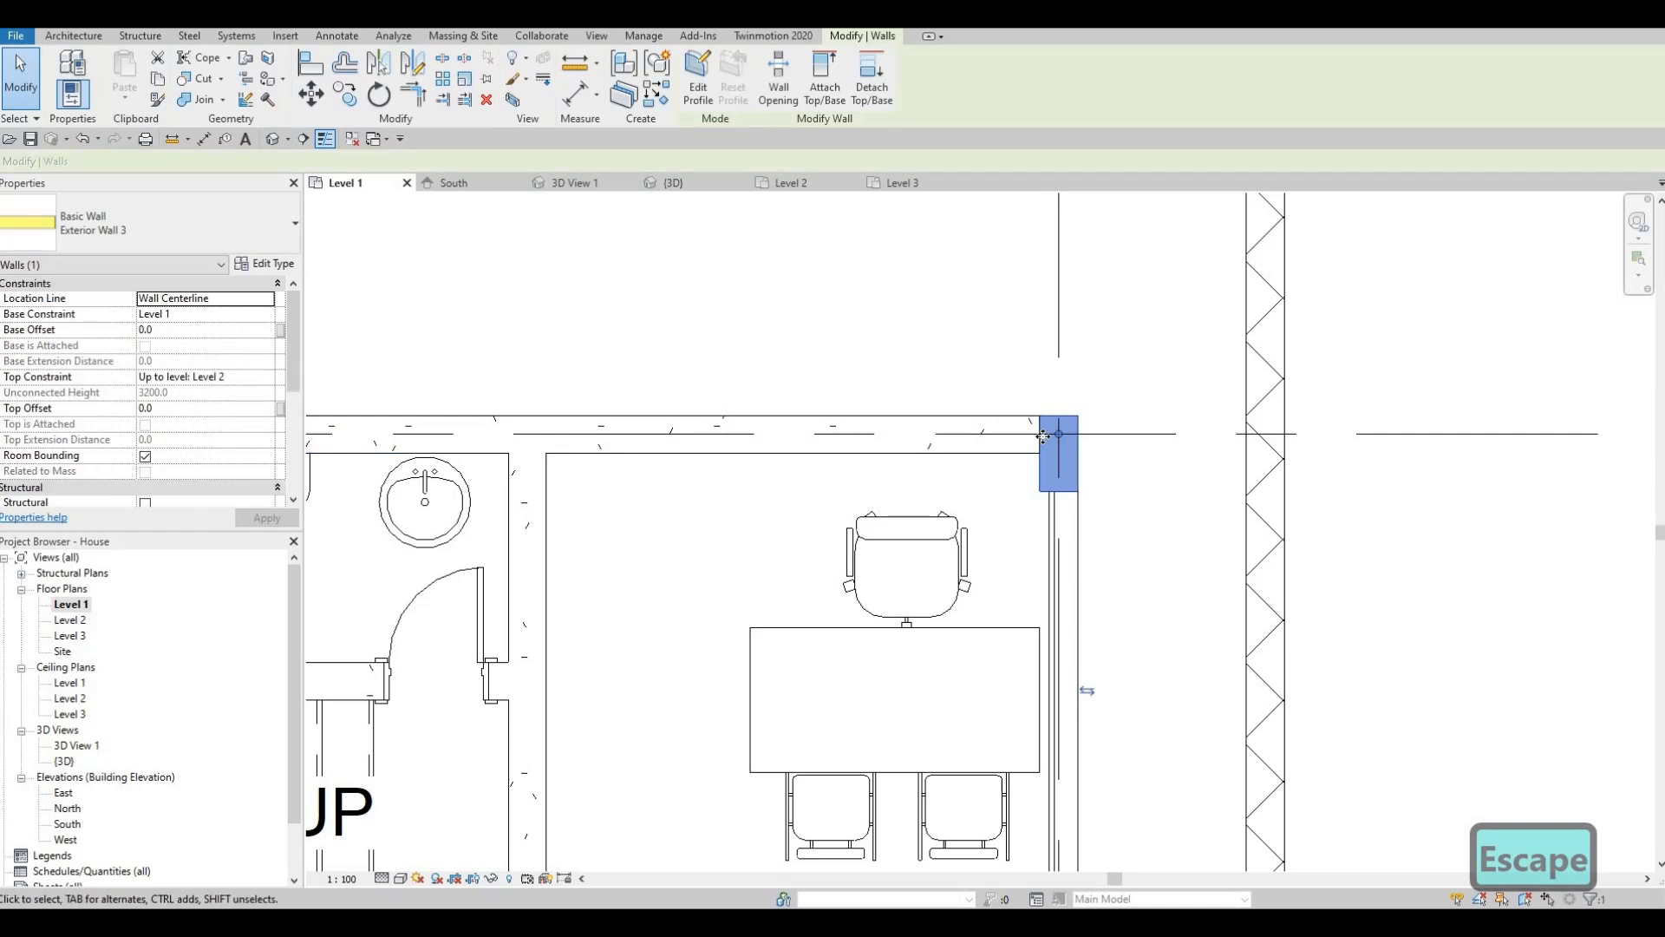
left_click(1056, 434)
left_click_drag(1011, 461, 1029, 457)
key("Escape")
key("Escape")
- Inspect the right wing's end walls and reworked corner in the 3D view from the back, side and front
left_click(274, 138)
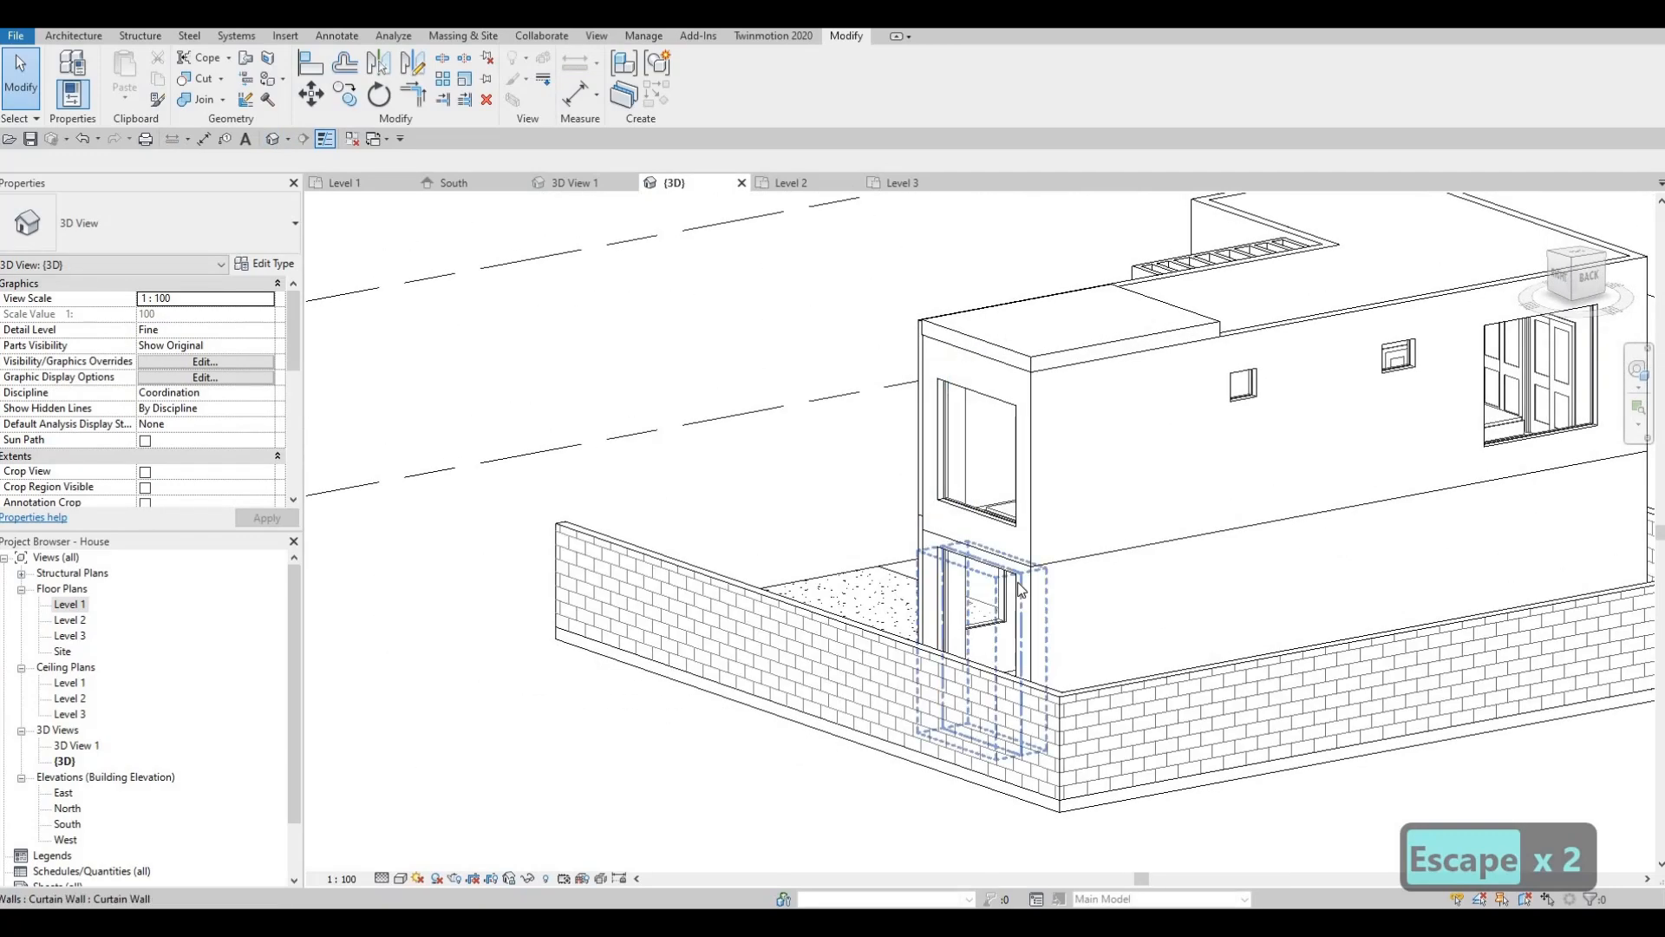
middle_click_drag(1022, 589, 1054, 421, "shift")
middle_click_drag(885, 509, 1044, 421, "shift")
middle_click_drag(961, 528, 831, 529, "shift")
mouse_move(1038, 602)
middle_mouse_down("shift")
mouse_move(969, 550)
mouse_move(917, 559)
middle_mouse_up("shift")
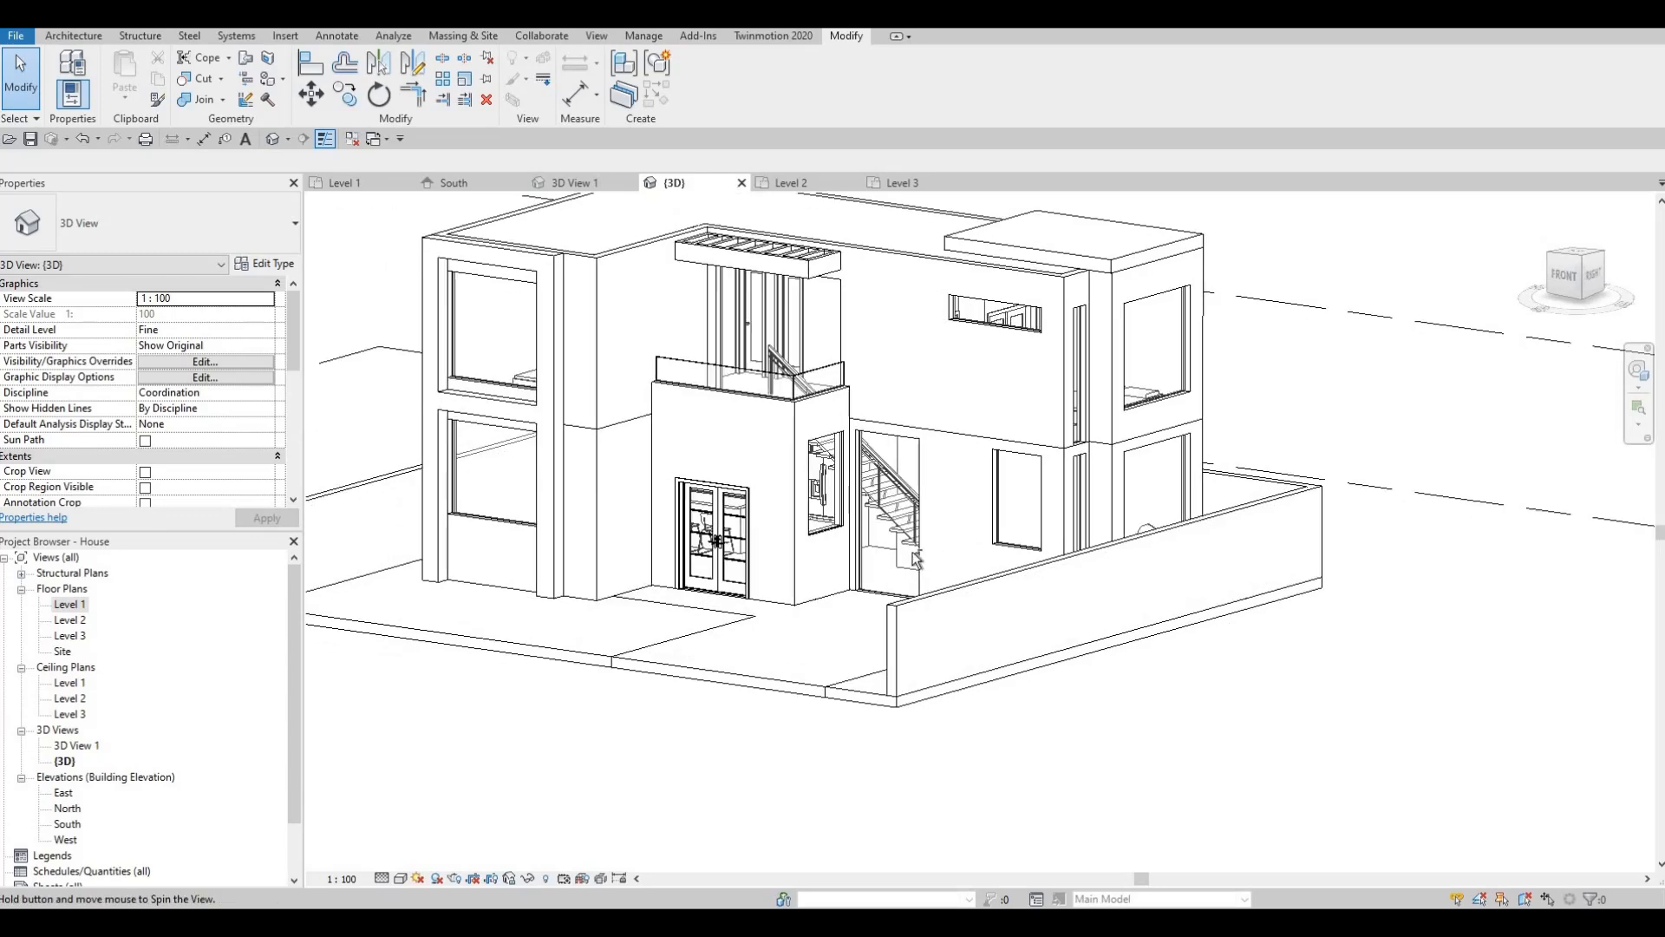
middle_click_drag(911, 406, 913, 403, "shift")
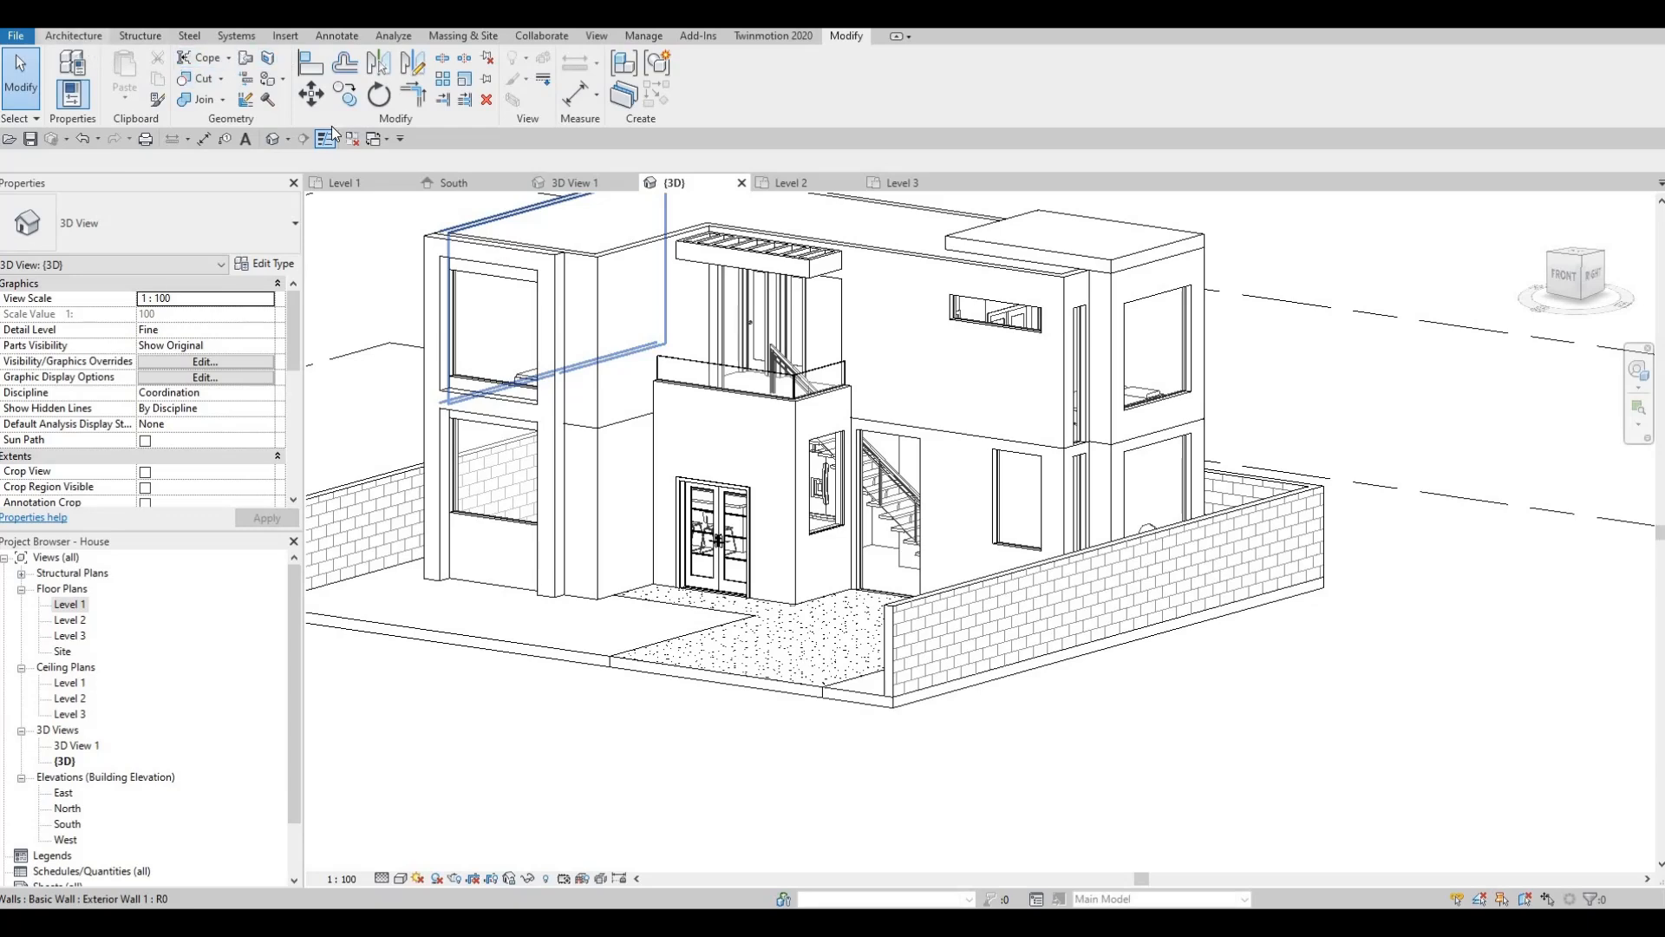
- Start a new in-place model in the Generic Models category, keeping the suggested name
left_click(73, 37)
left_click(202, 93)
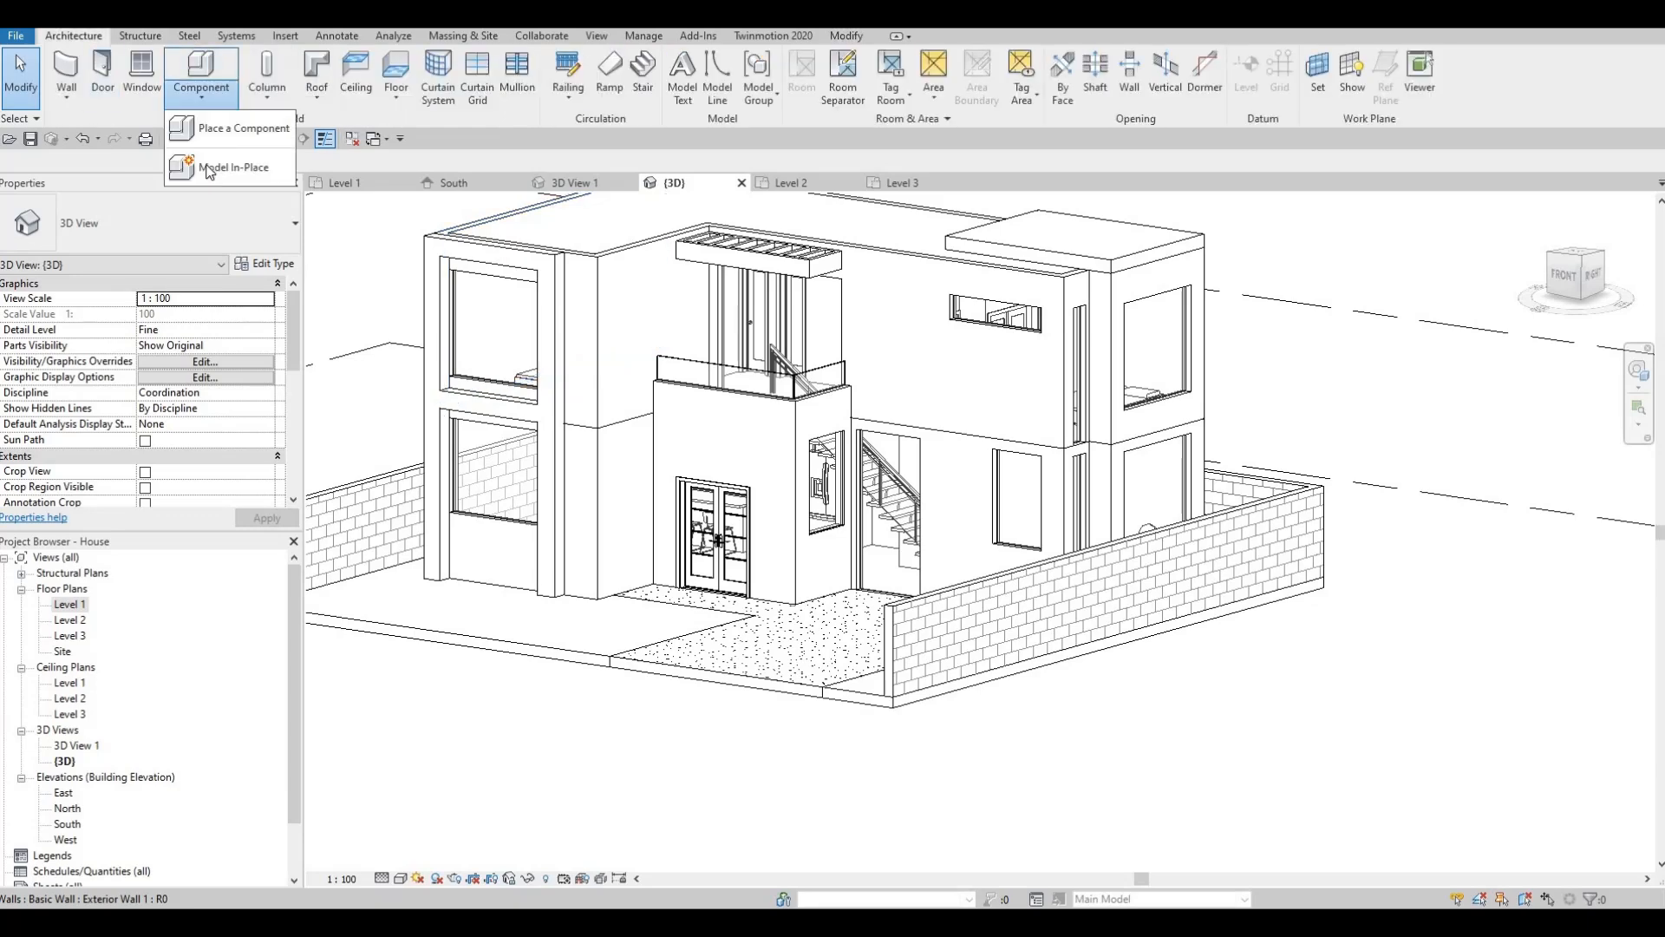
left_click(248, 167)
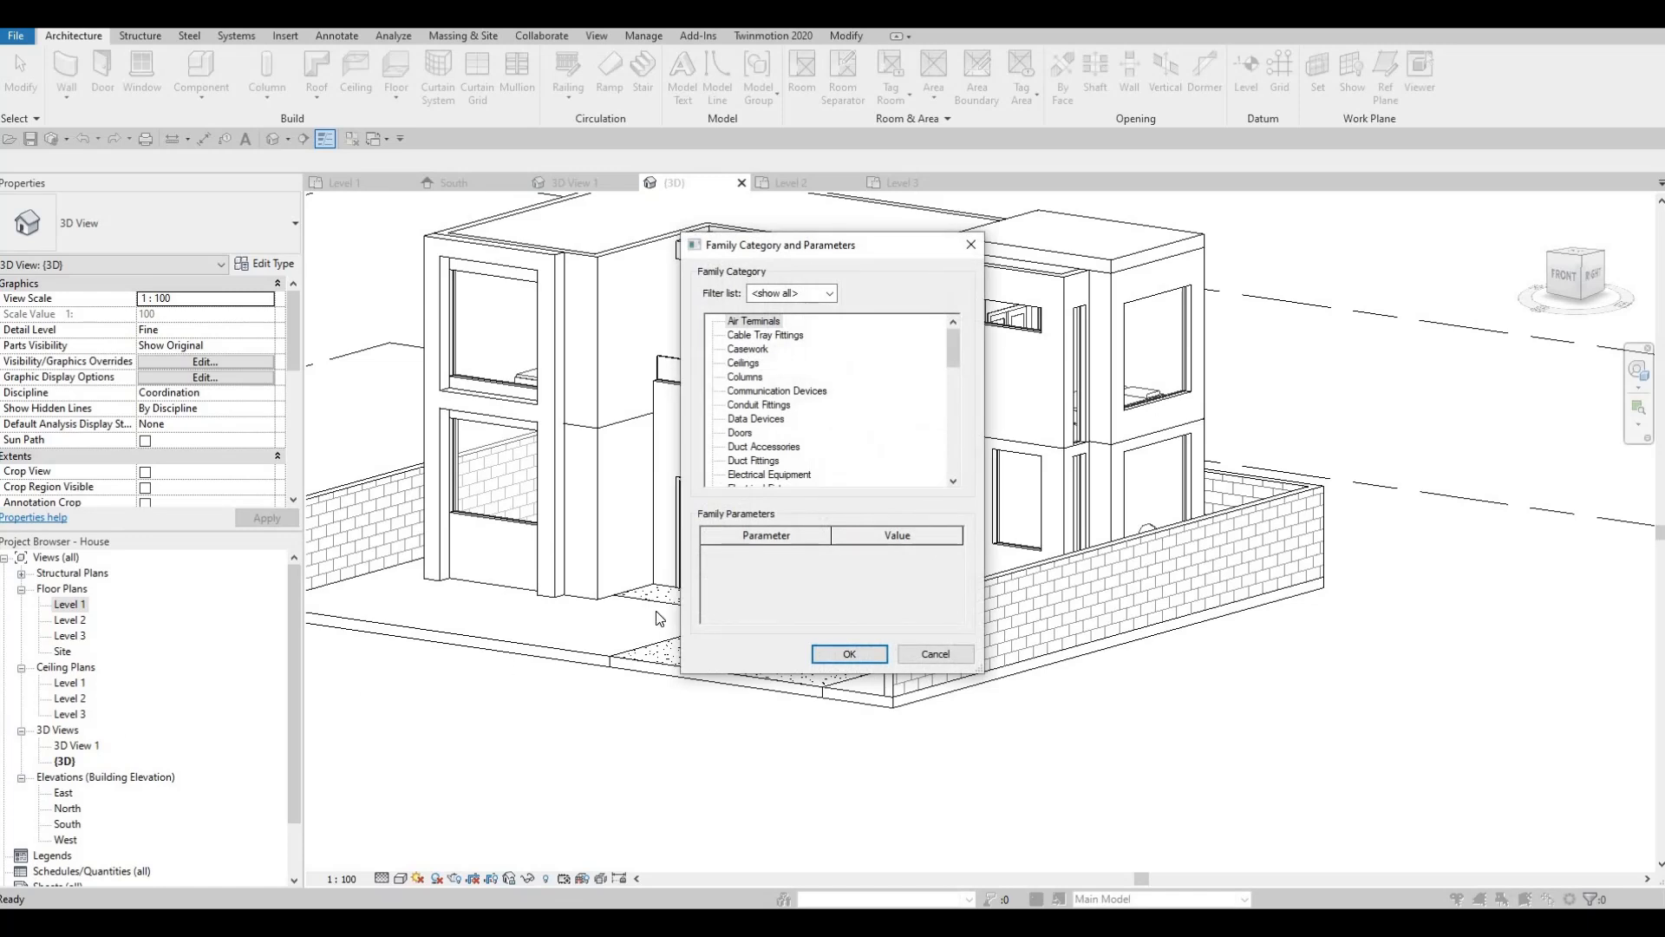
scroll(788, 428, "down", 4)
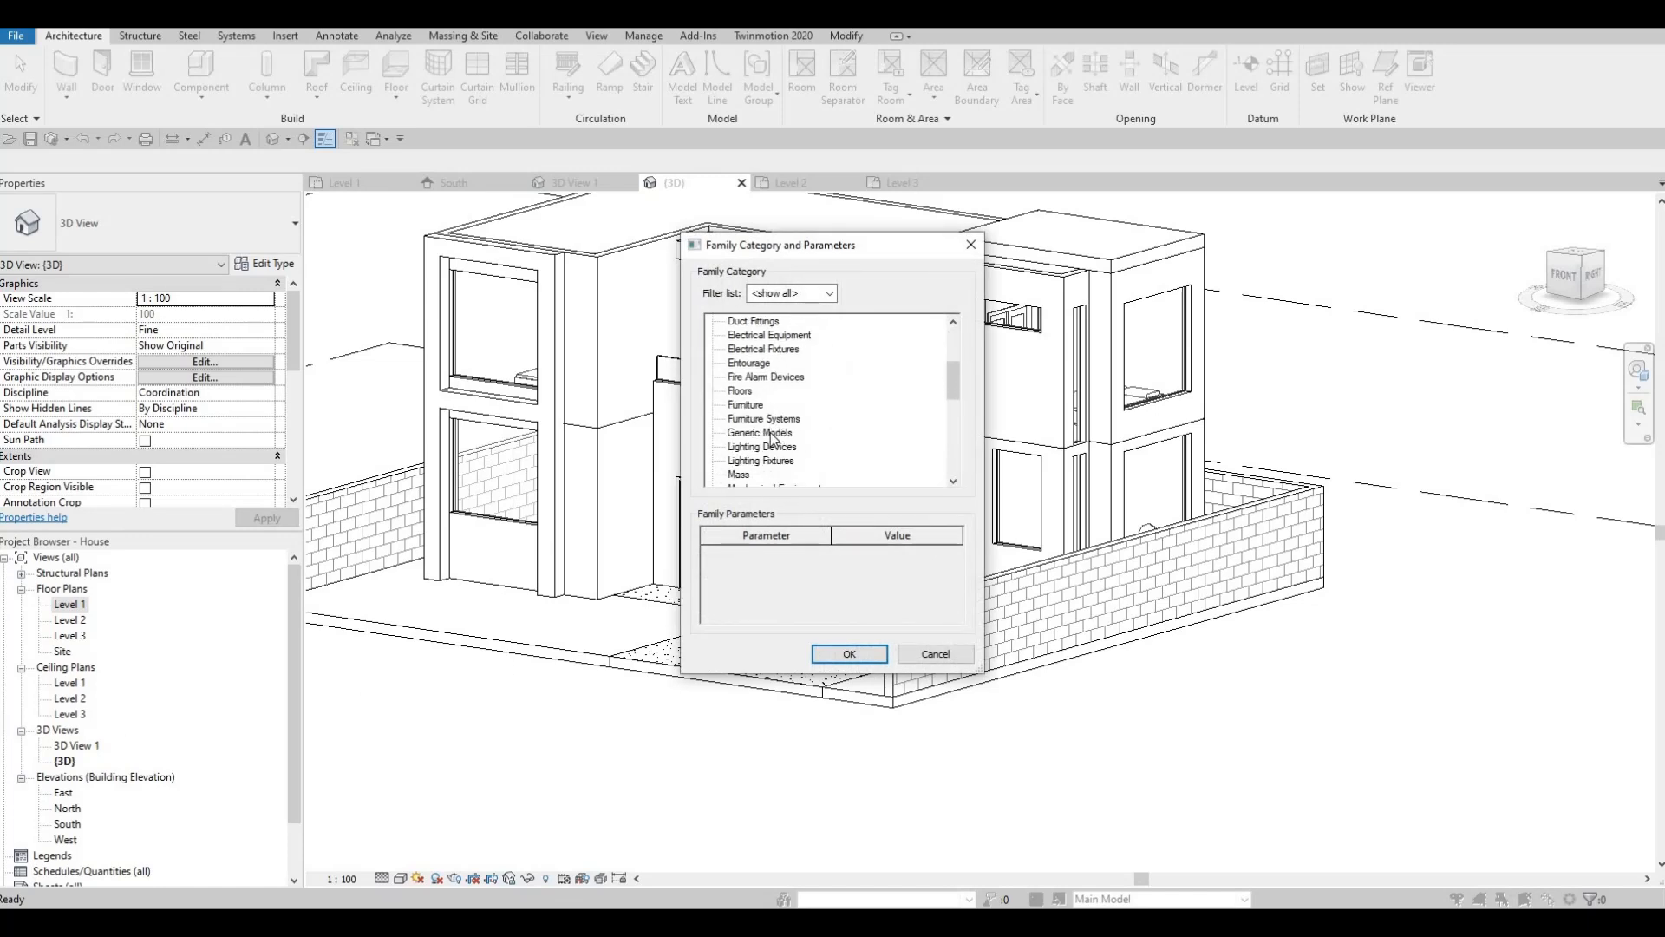
key("Return")
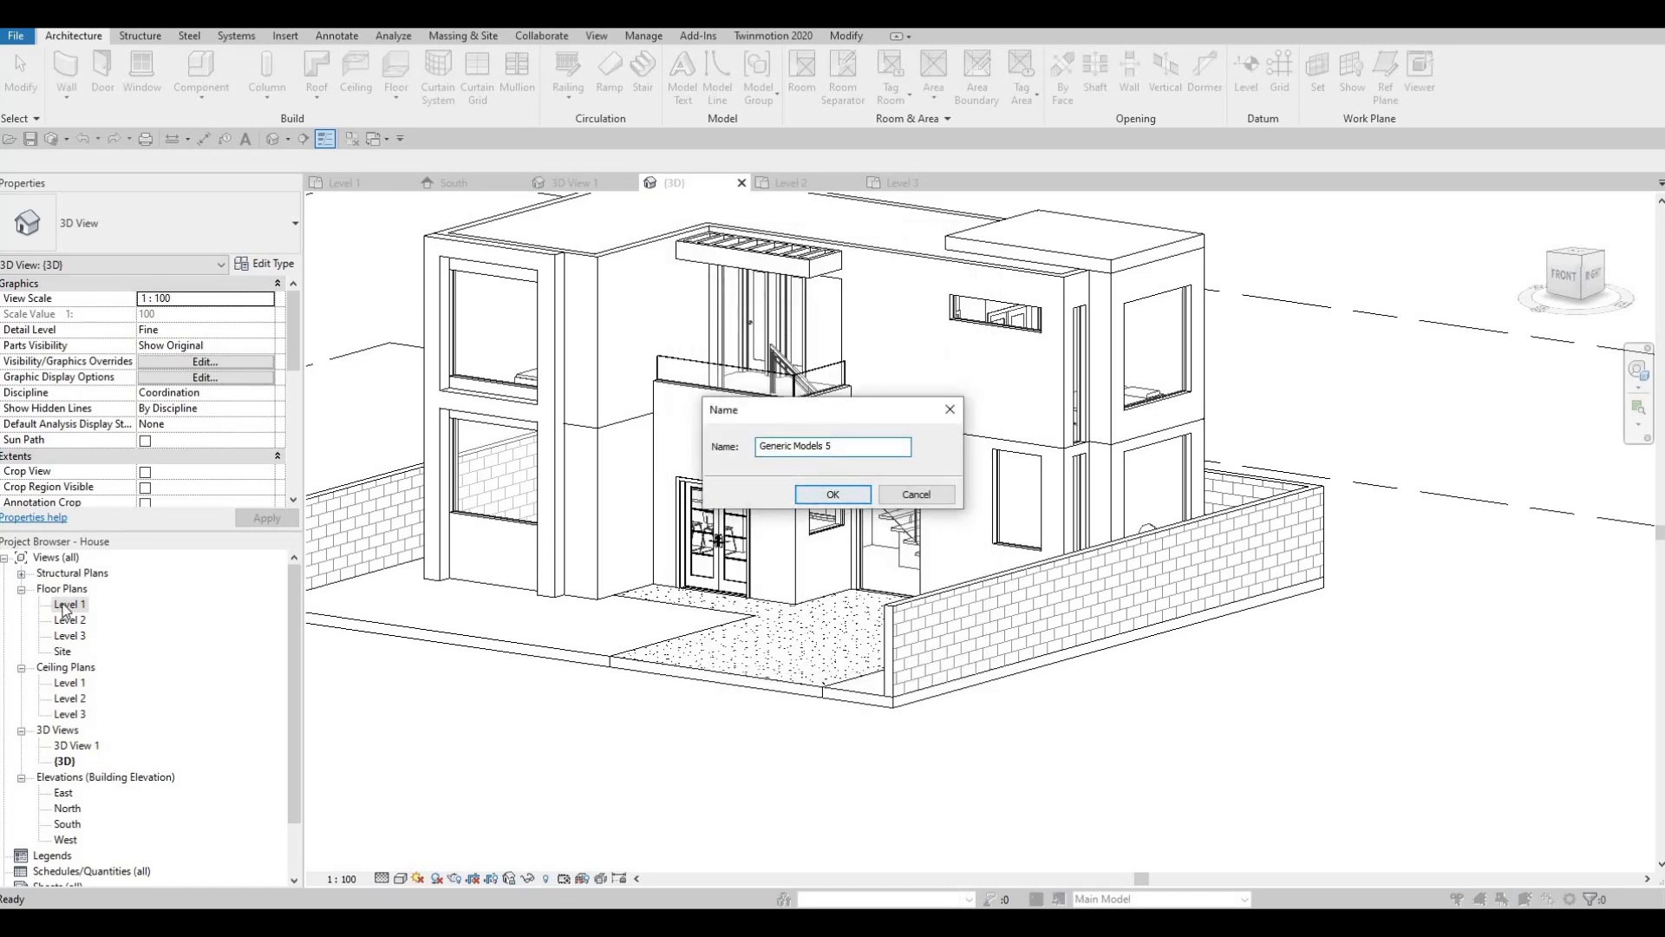
left_click(824, 494)
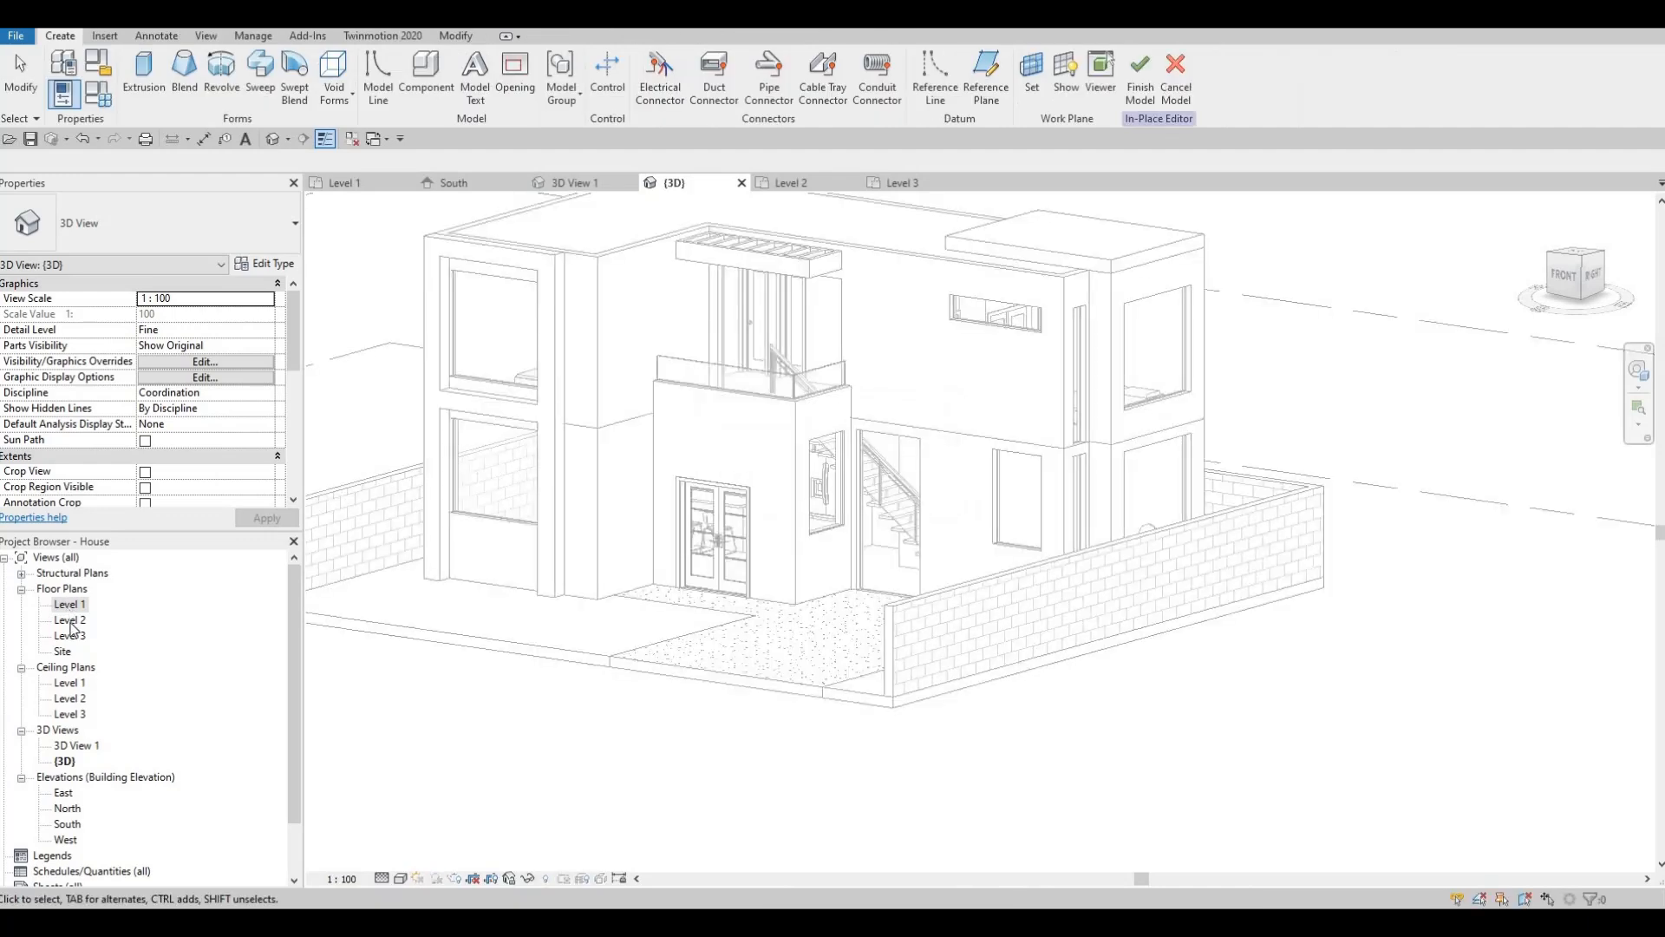
- In the South elevation, start an extrusion using the upper-floor front wall (Exterior Wall 1) as the work plane
double_click(68, 824)
scroll(763, 479, "up", 3)
scroll(753, 482, "down", 1)
middle_click_drag(753, 482, 660, 428)
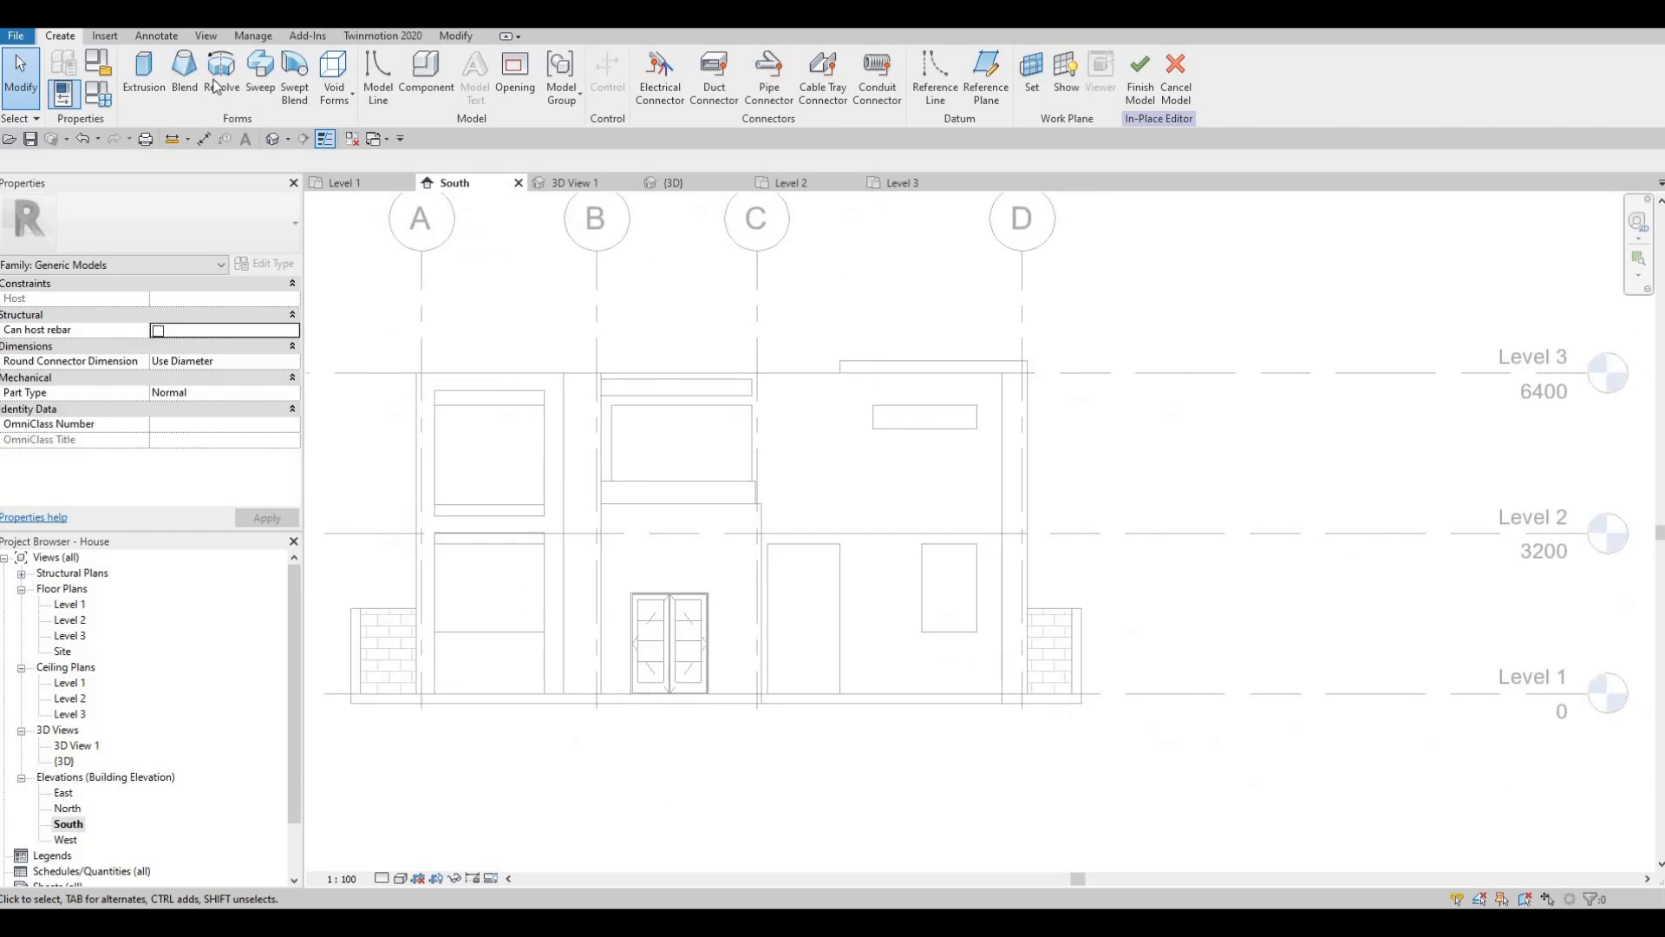
left_click(146, 76)
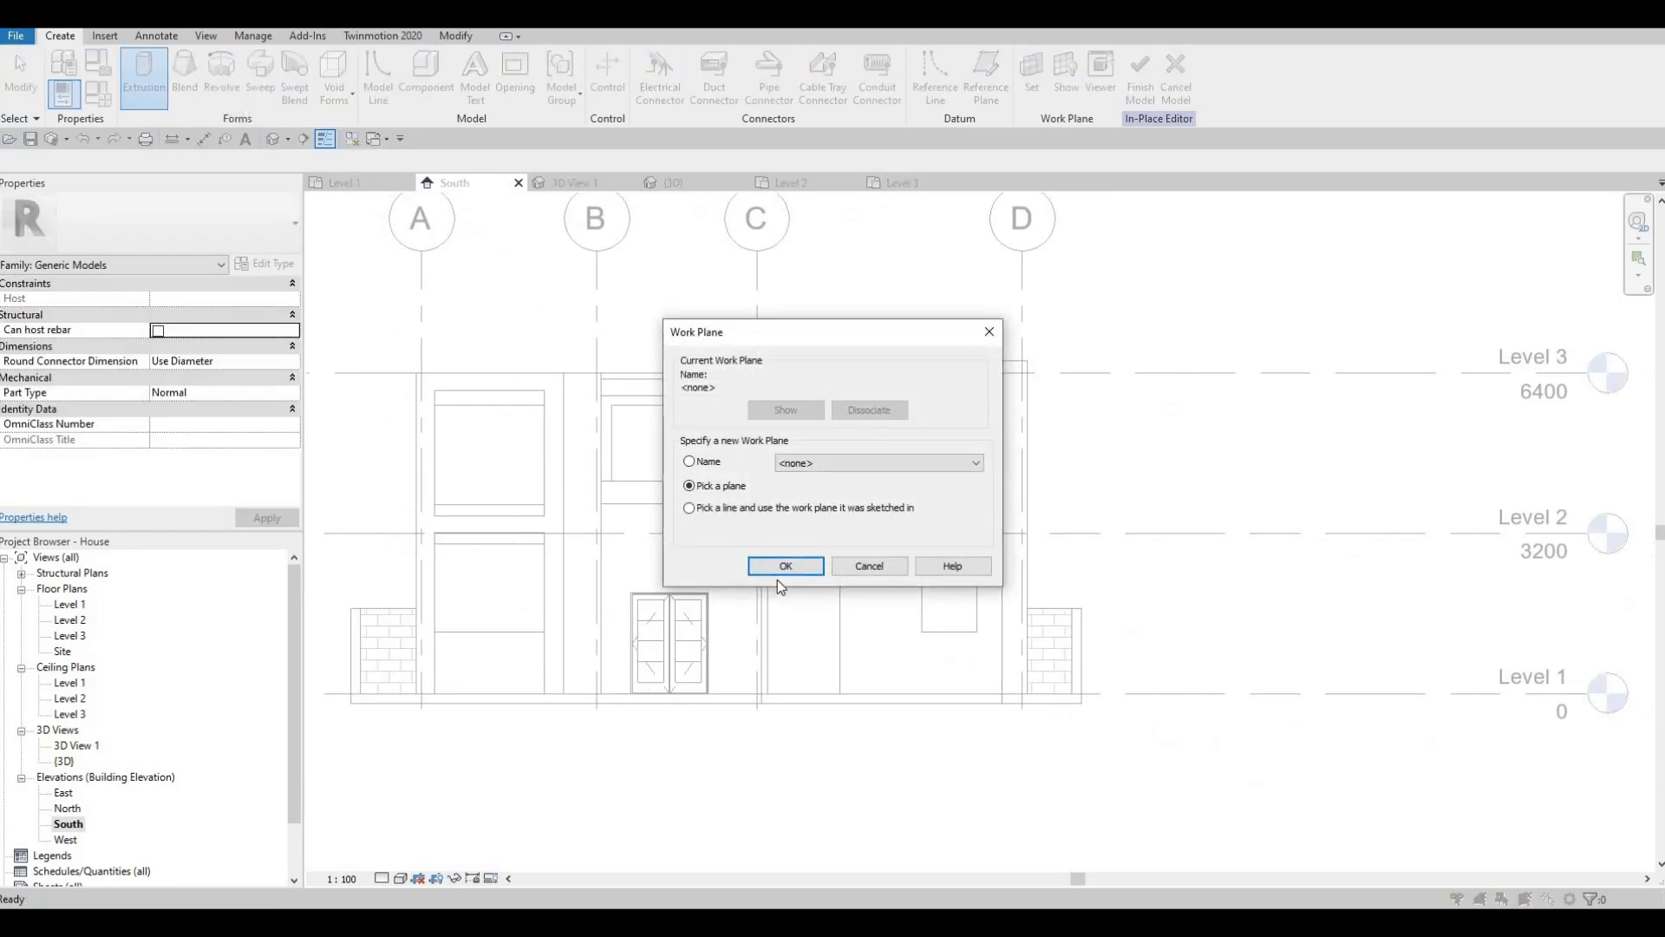
key("Return")
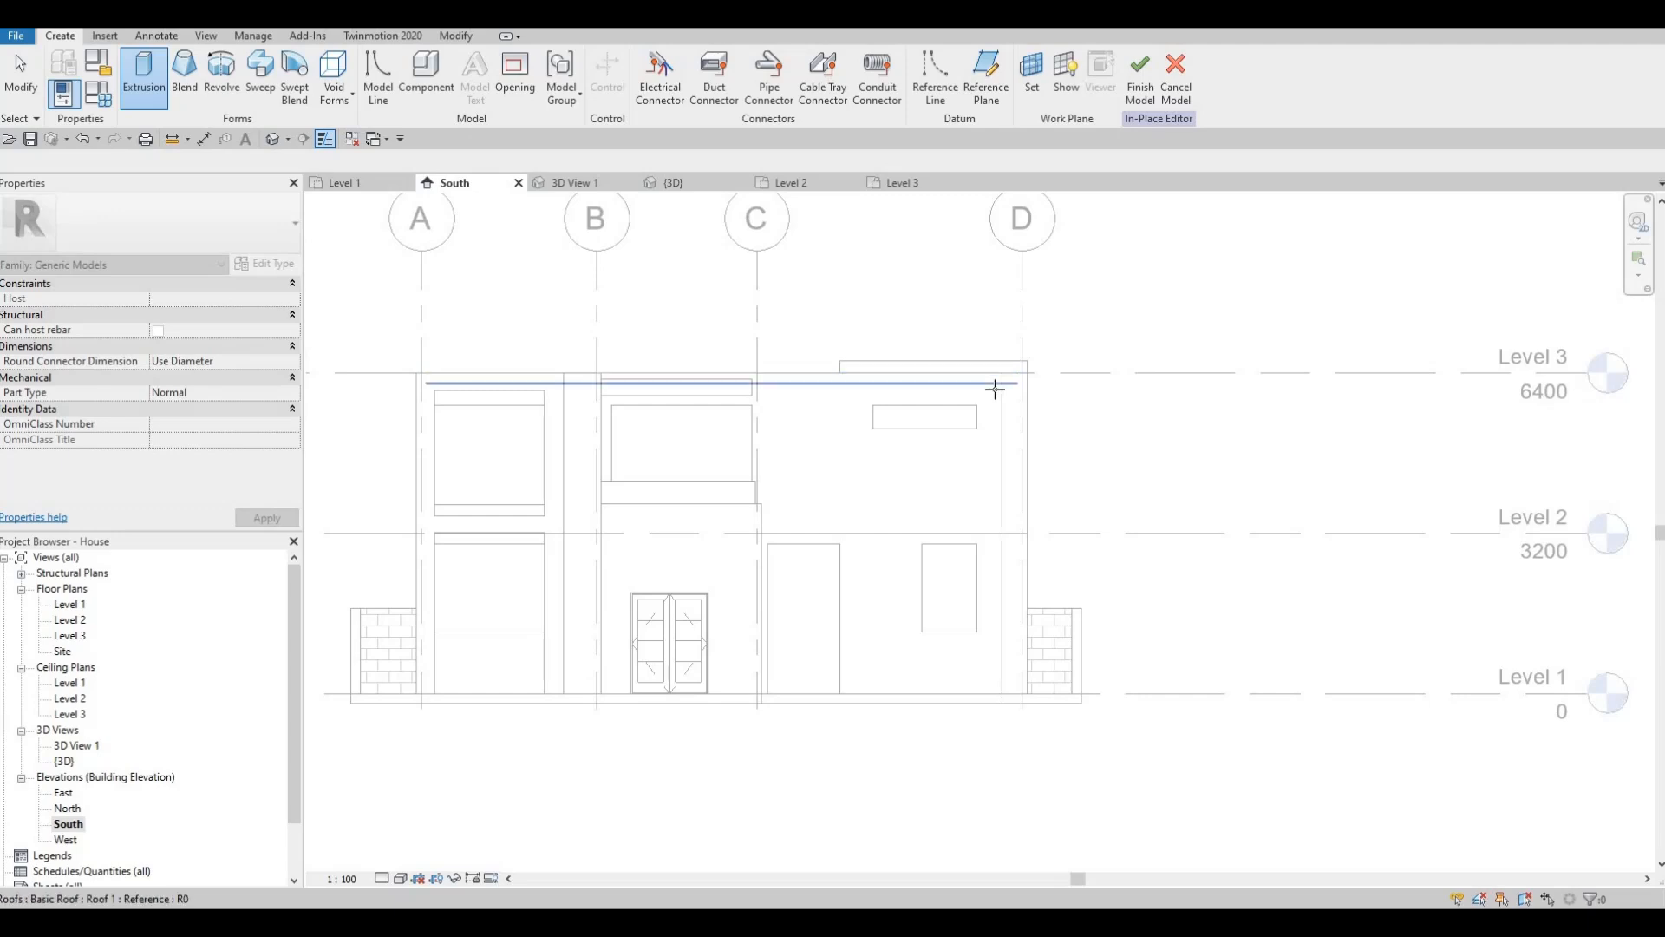
key("Tab")
key("Tab")
key("Tab")
key("Tab")
key("Tab")
key("Tab")
key("Tab")
key("Tab")
key("Tab")
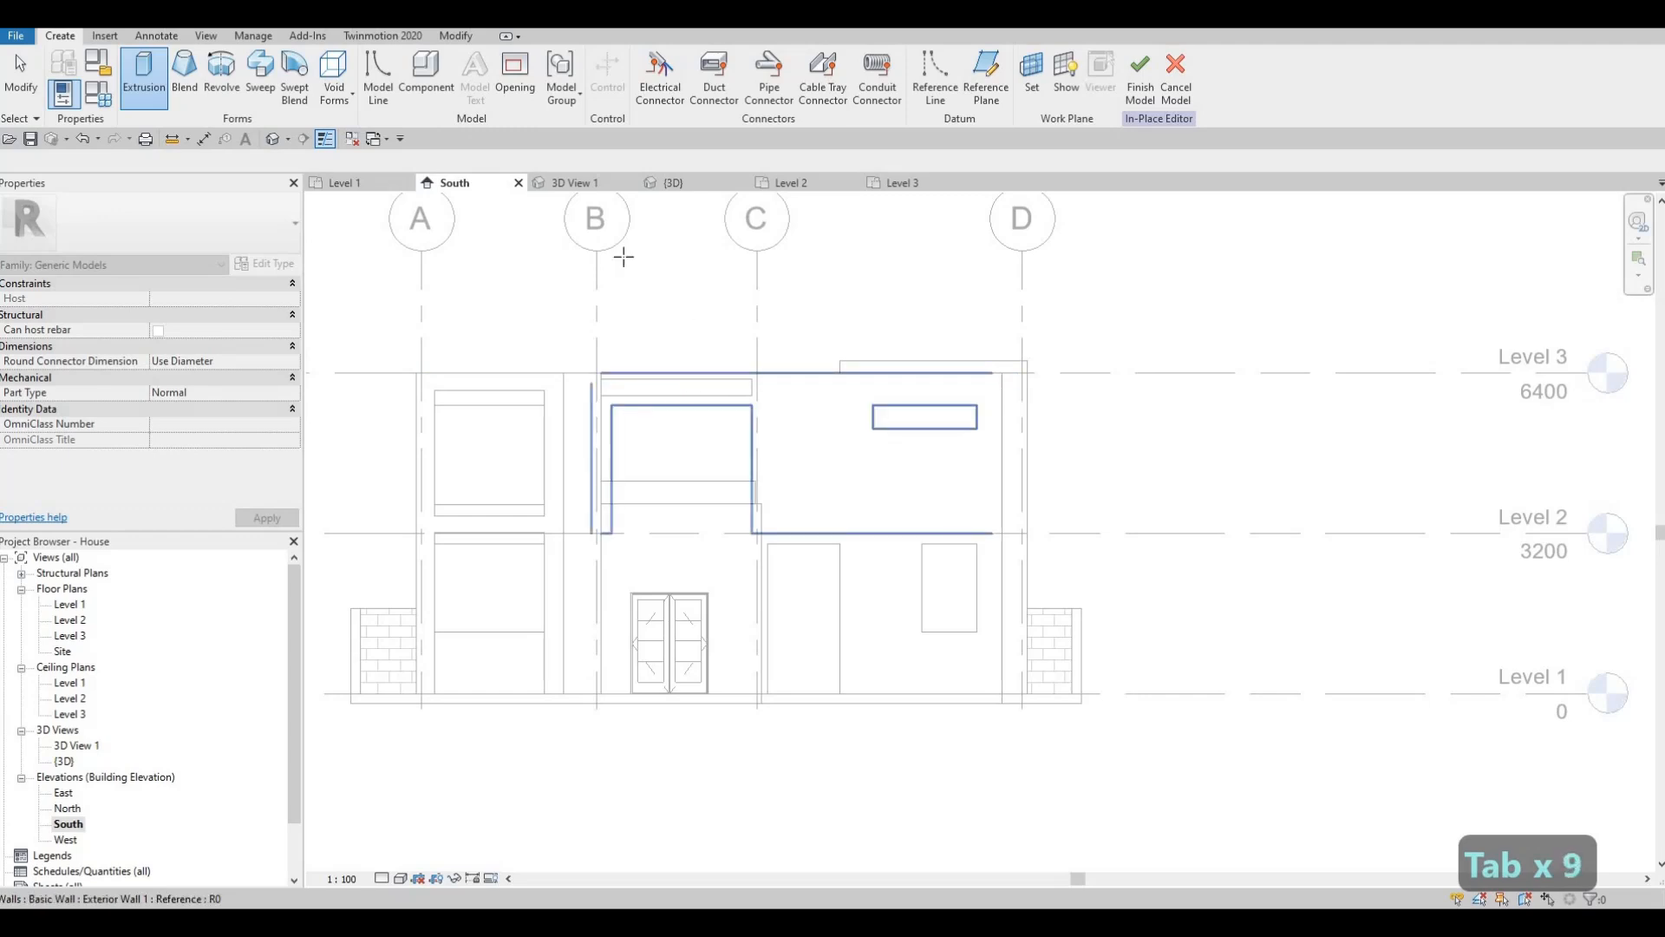
left_click(623, 257)
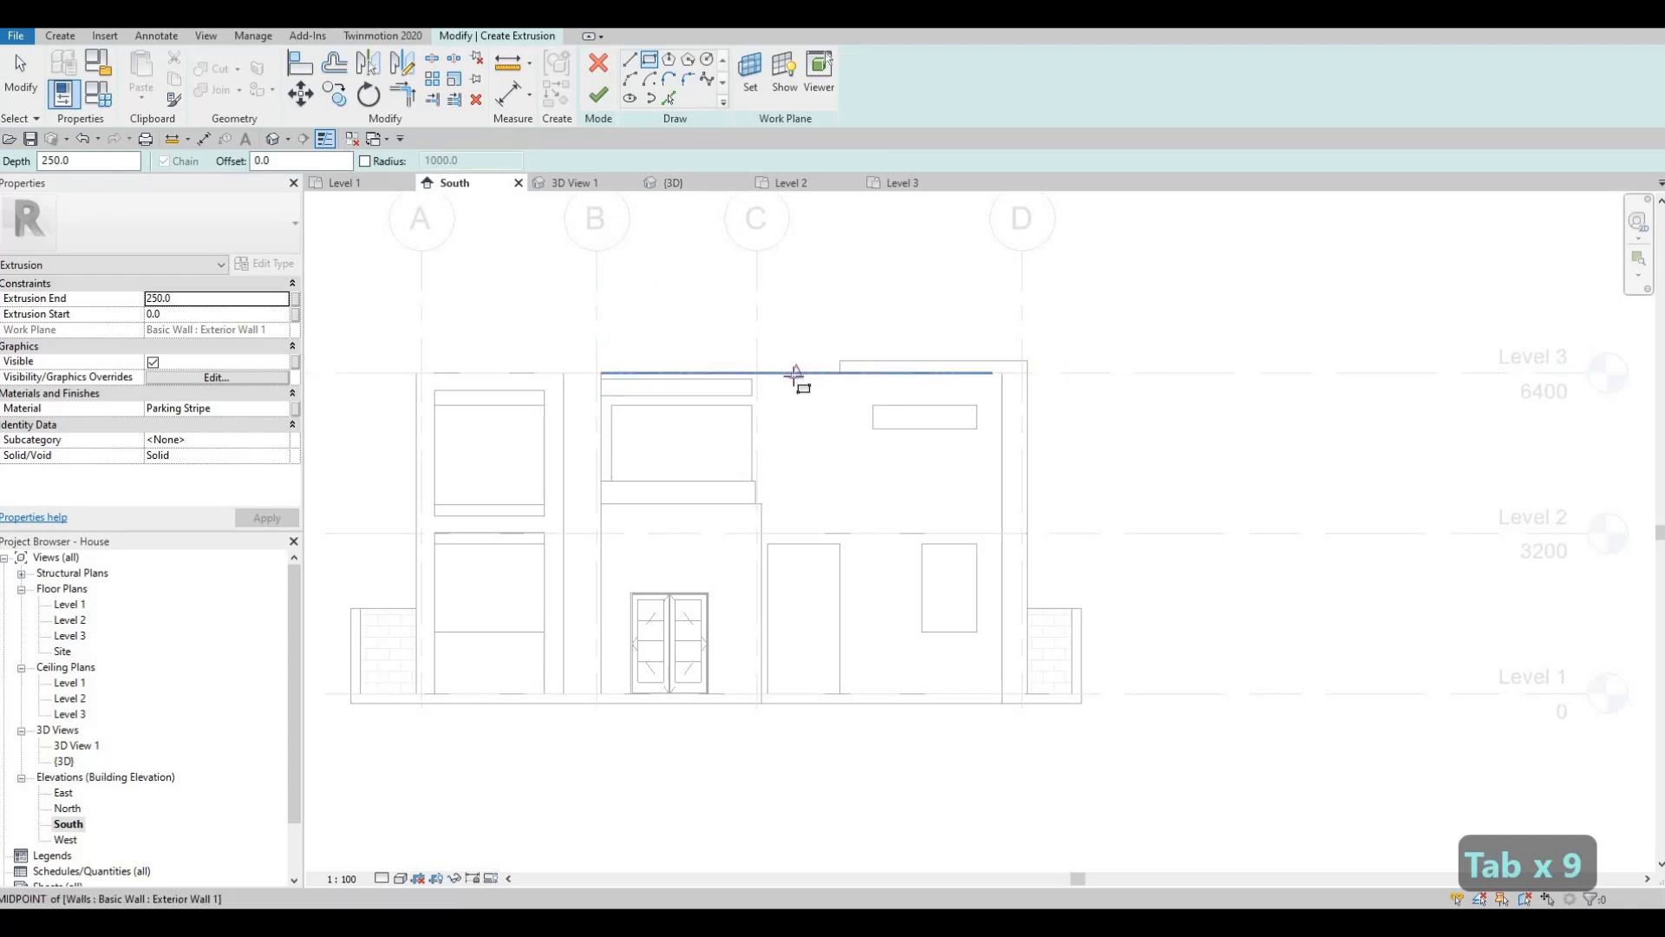
- Sketch a 4200 by 3200 mm rectangle on the front wall, from its top edge's midpoint to its lower corner at Level 2
left_click(792, 372)
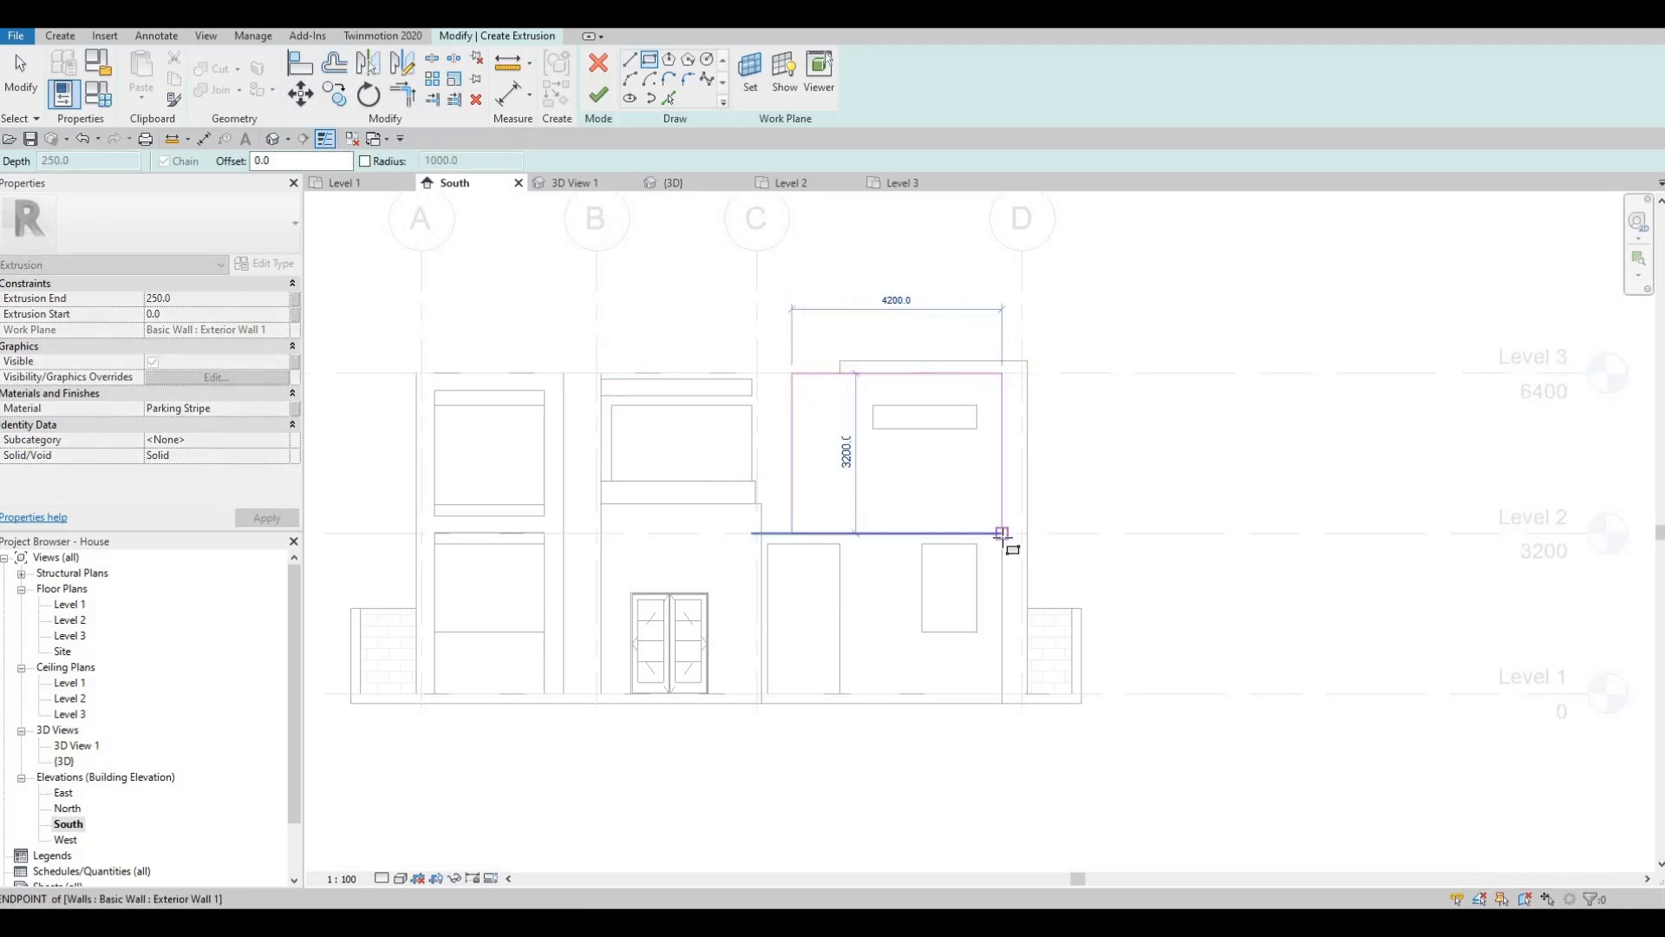
left_click(1002, 533)
key("Escape")
key("Escape")
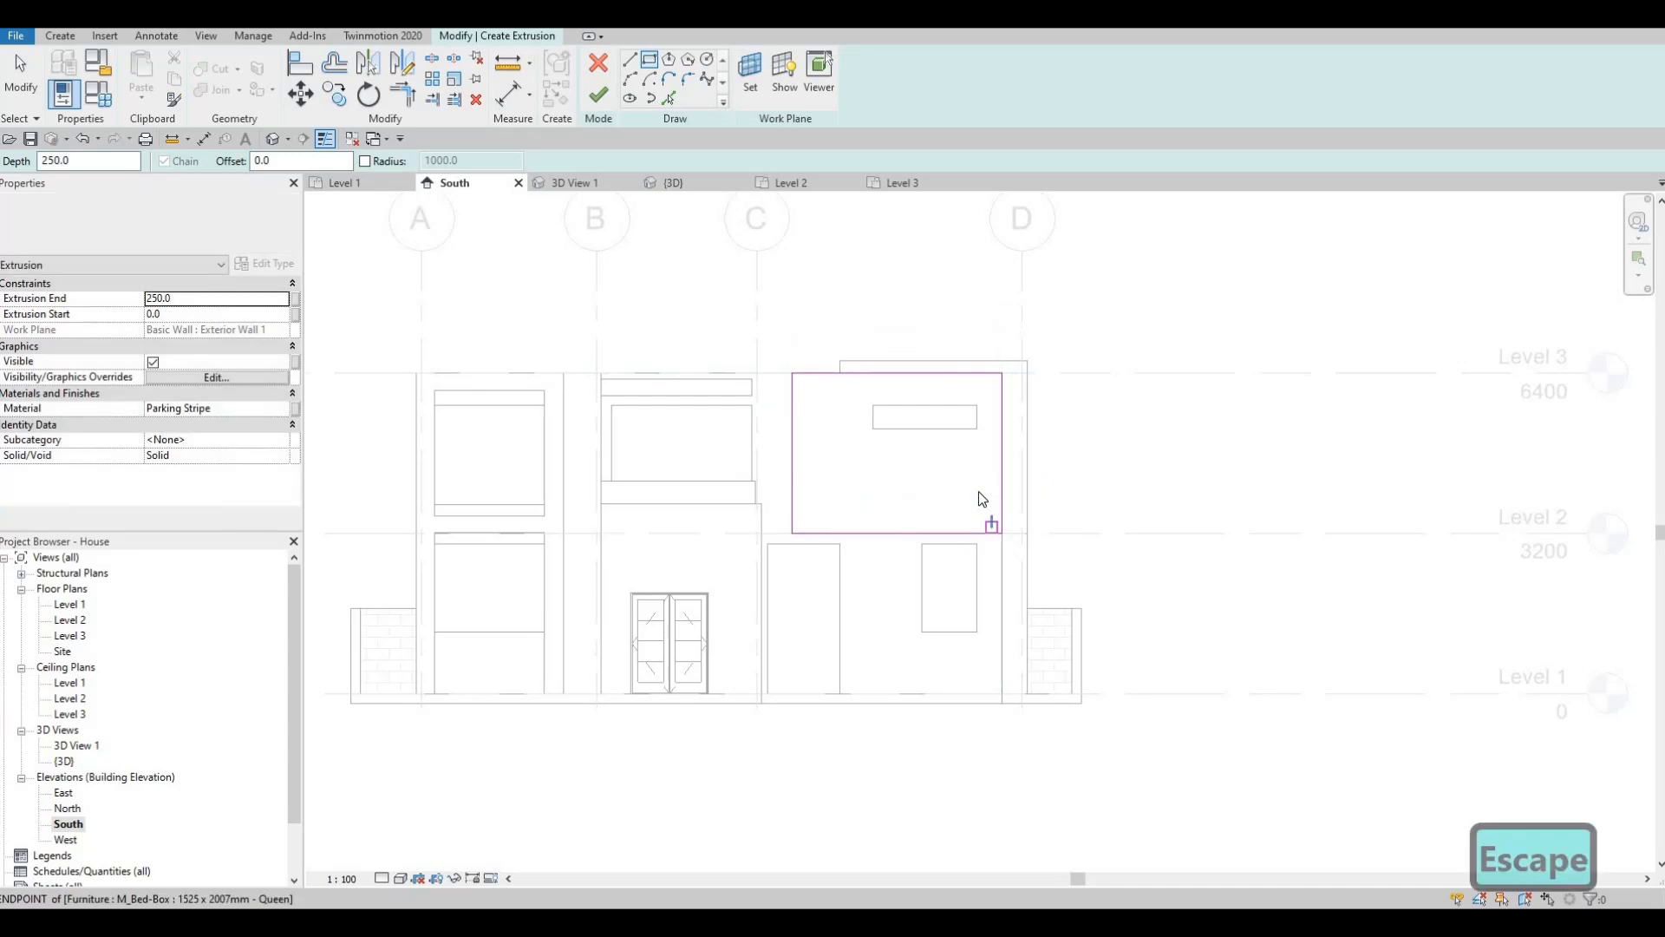
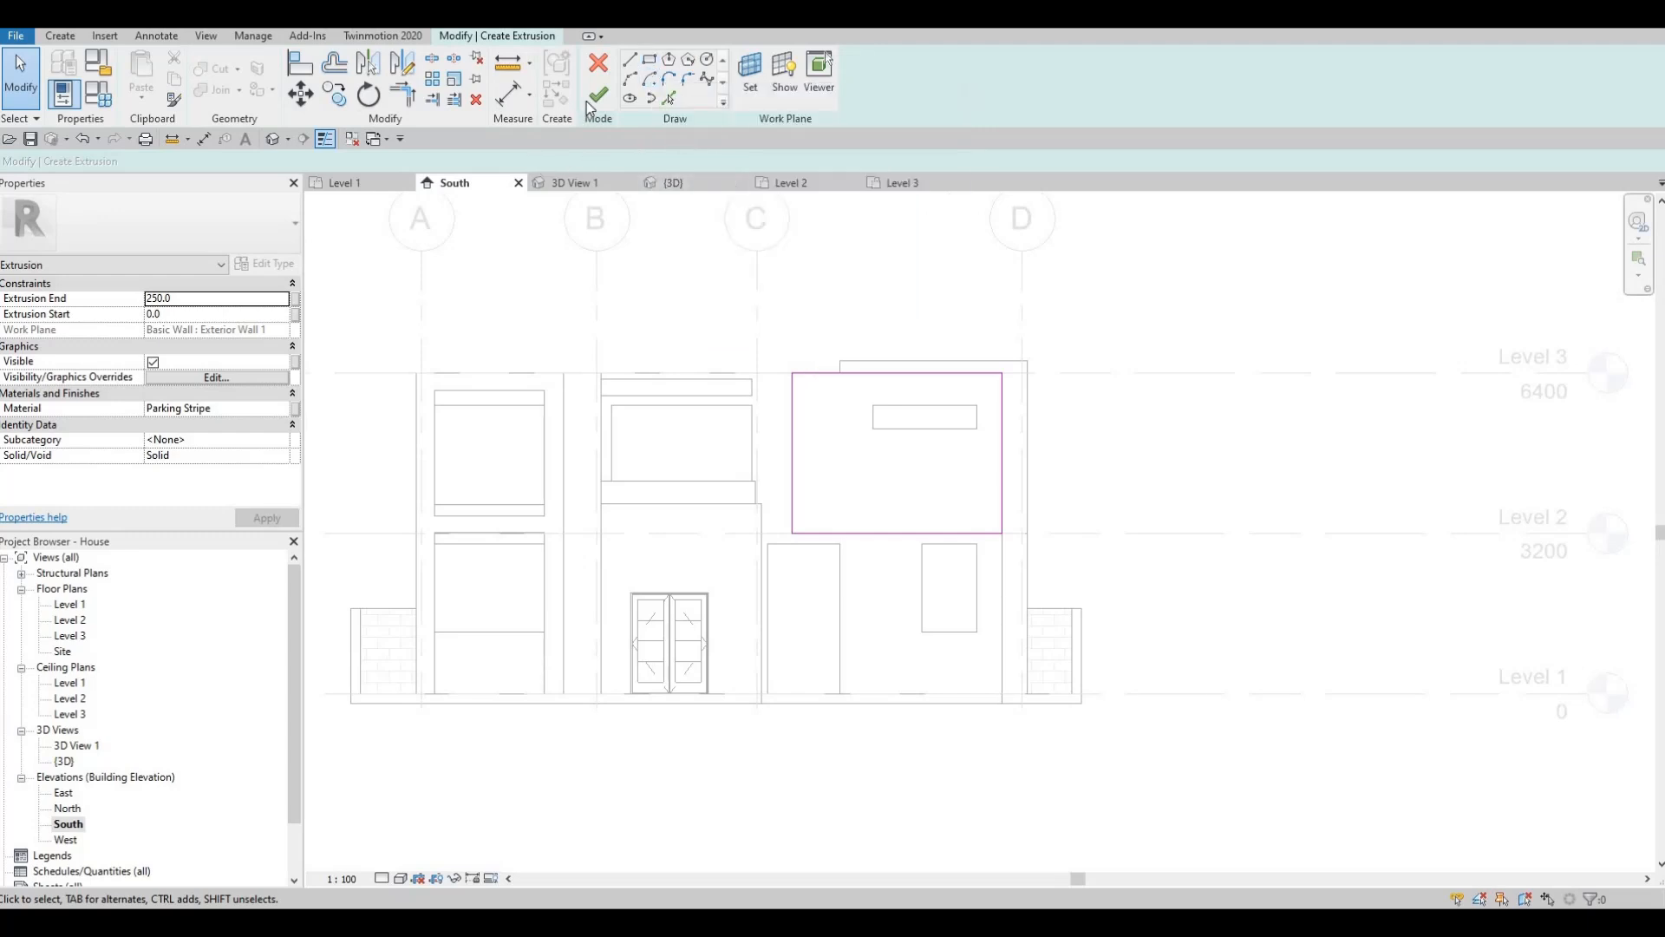
- Set the extrusion's material to Textile - Bamboo Weave
left_click(278, 413)
left_click(278, 413)
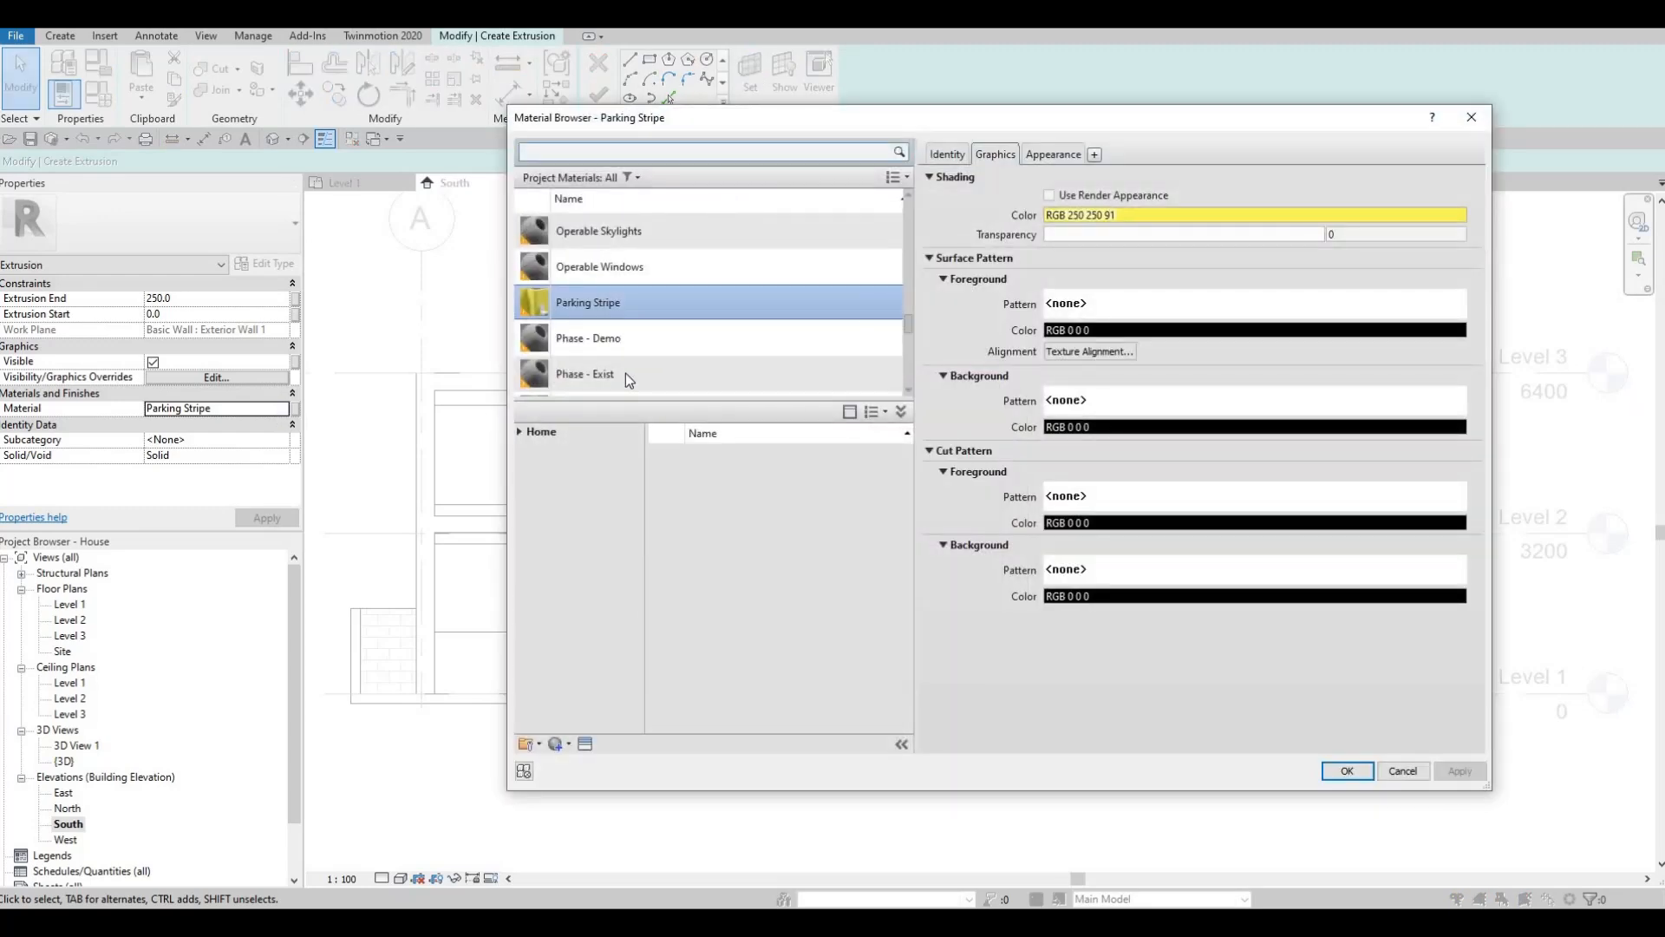
scroll(627, 373, "down", 1)
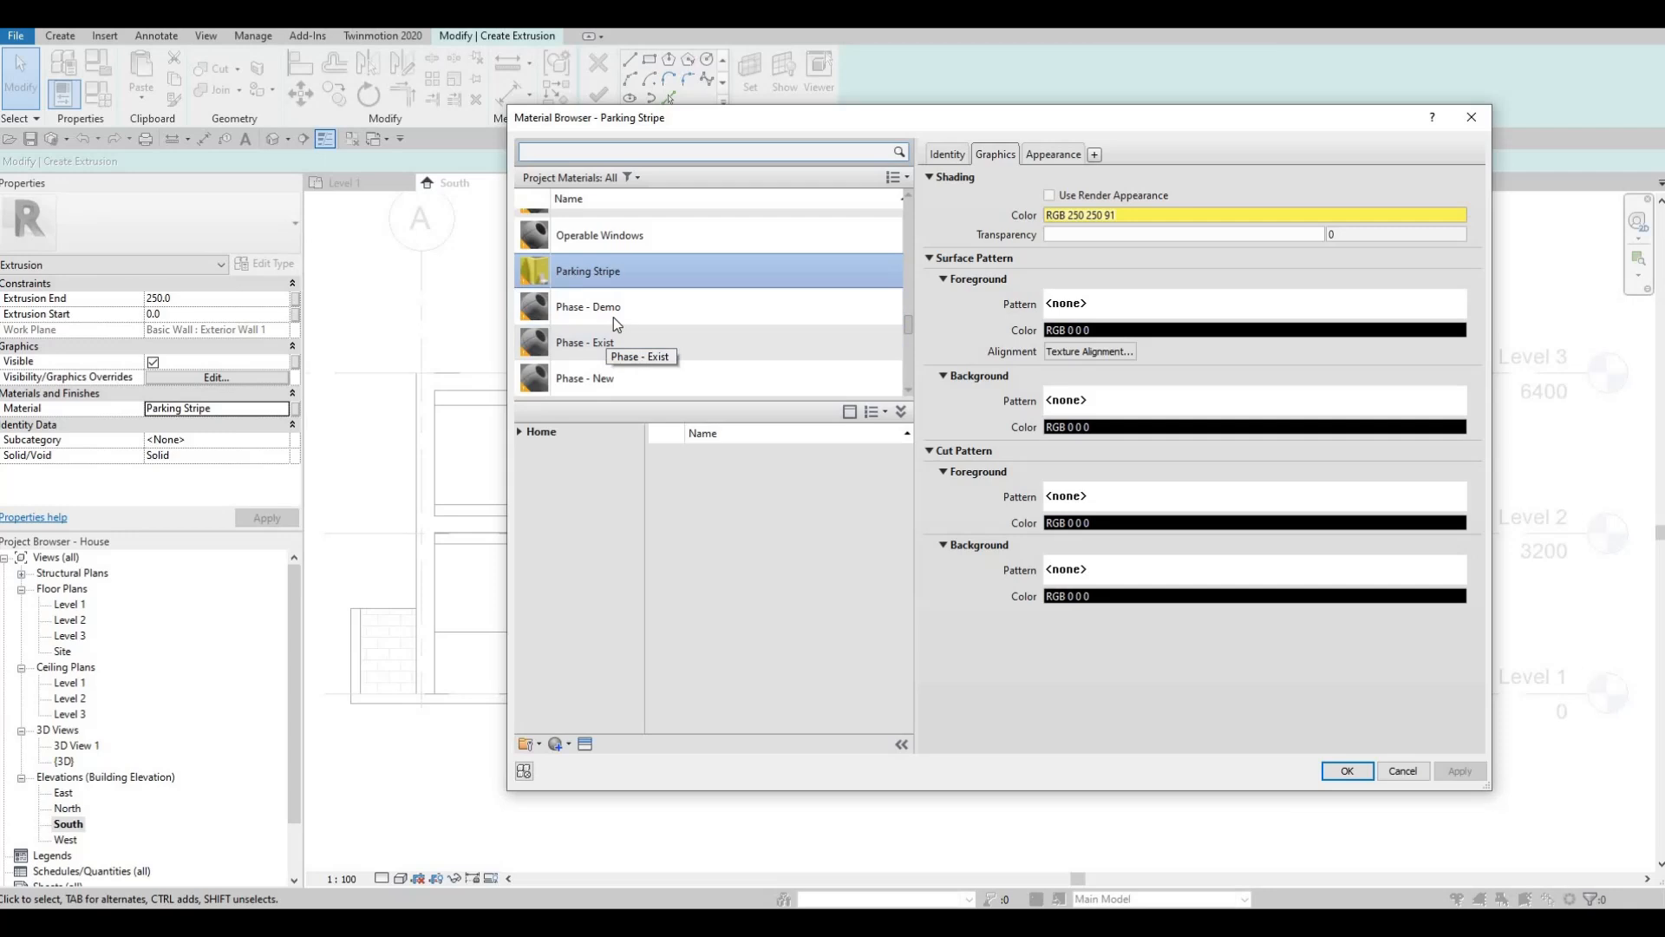
scroll(627, 333, "down", 5)
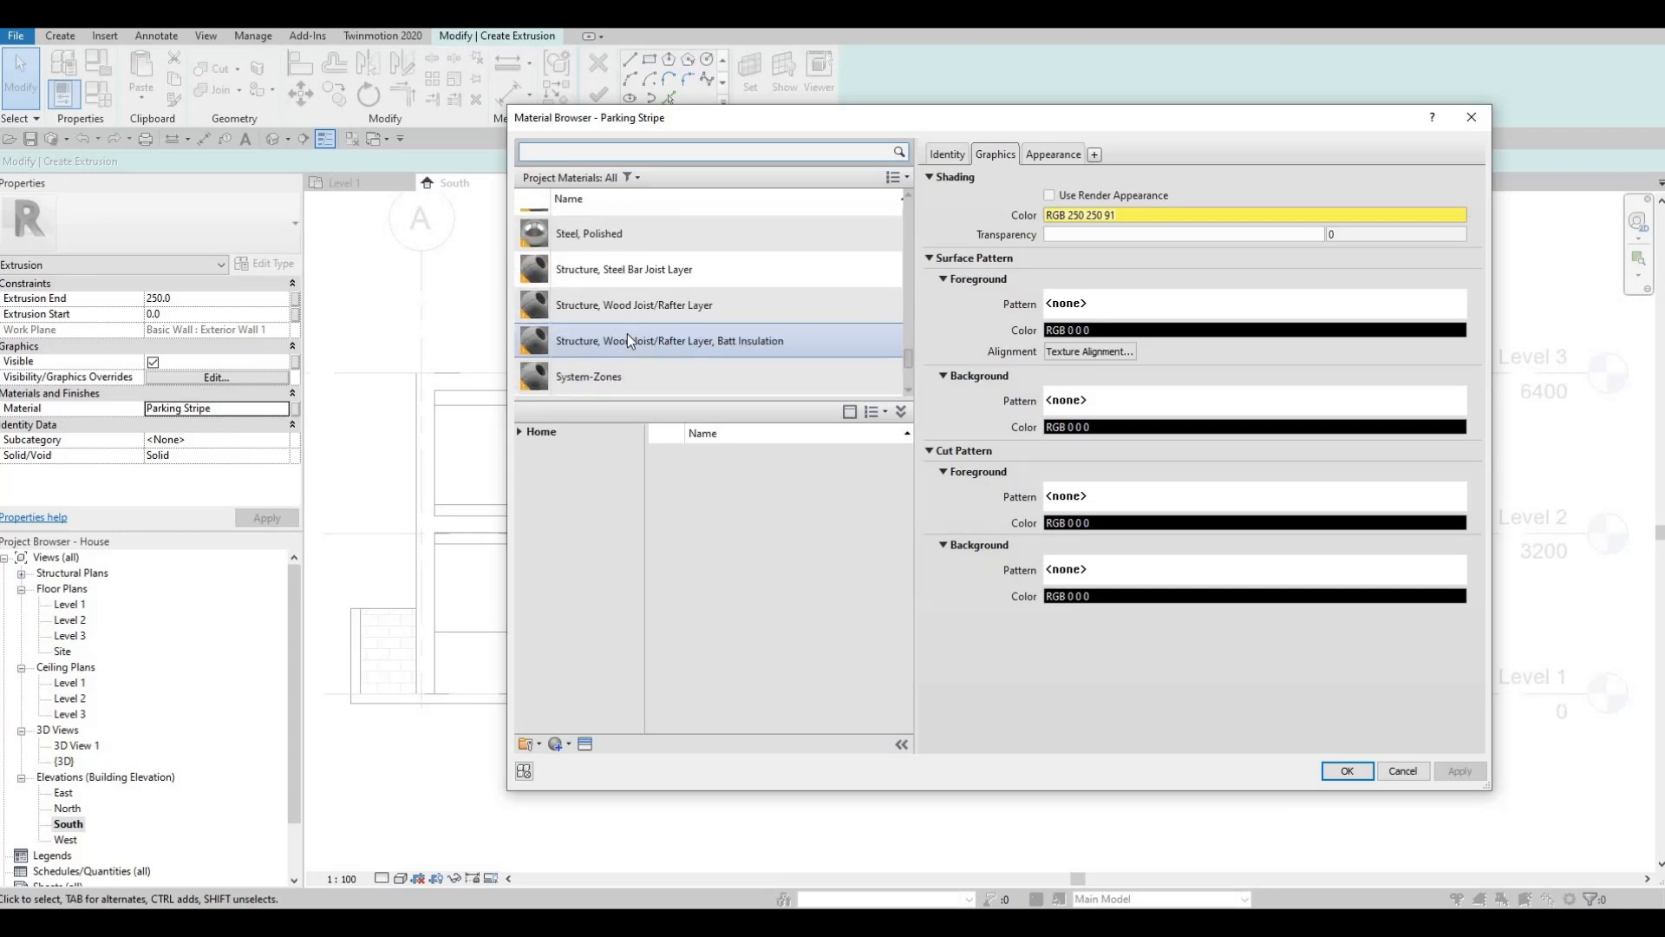
scroll(627, 333, "down", 2)
left_click(611, 352)
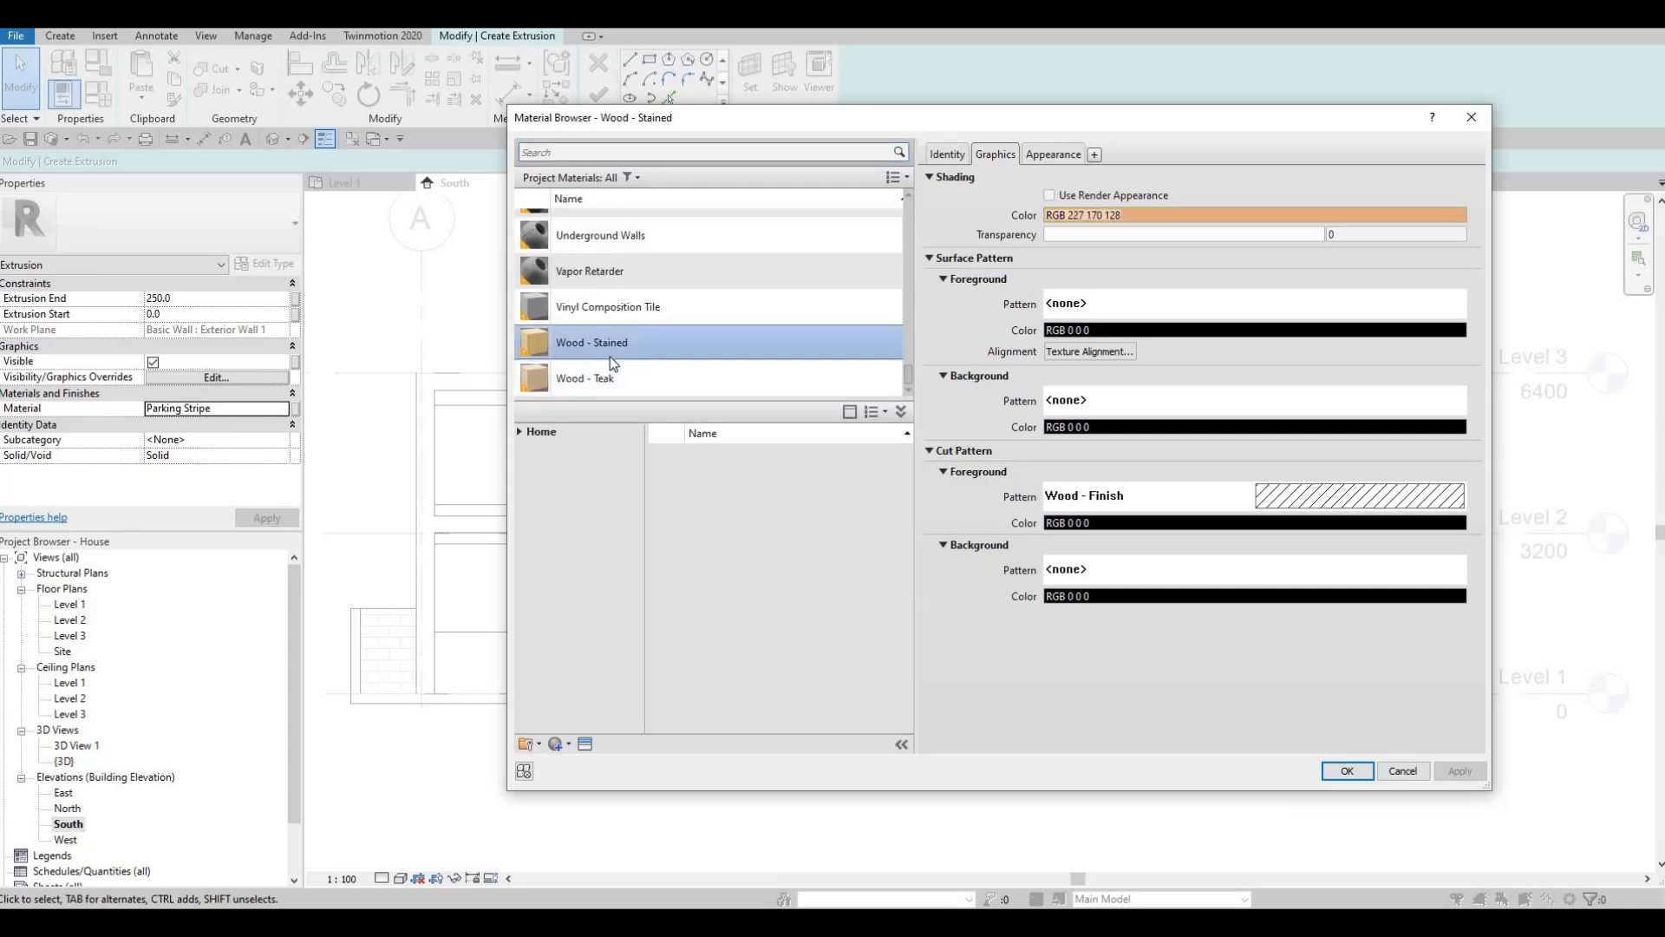
left_click(596, 378)
scroll(606, 364, "up", 3)
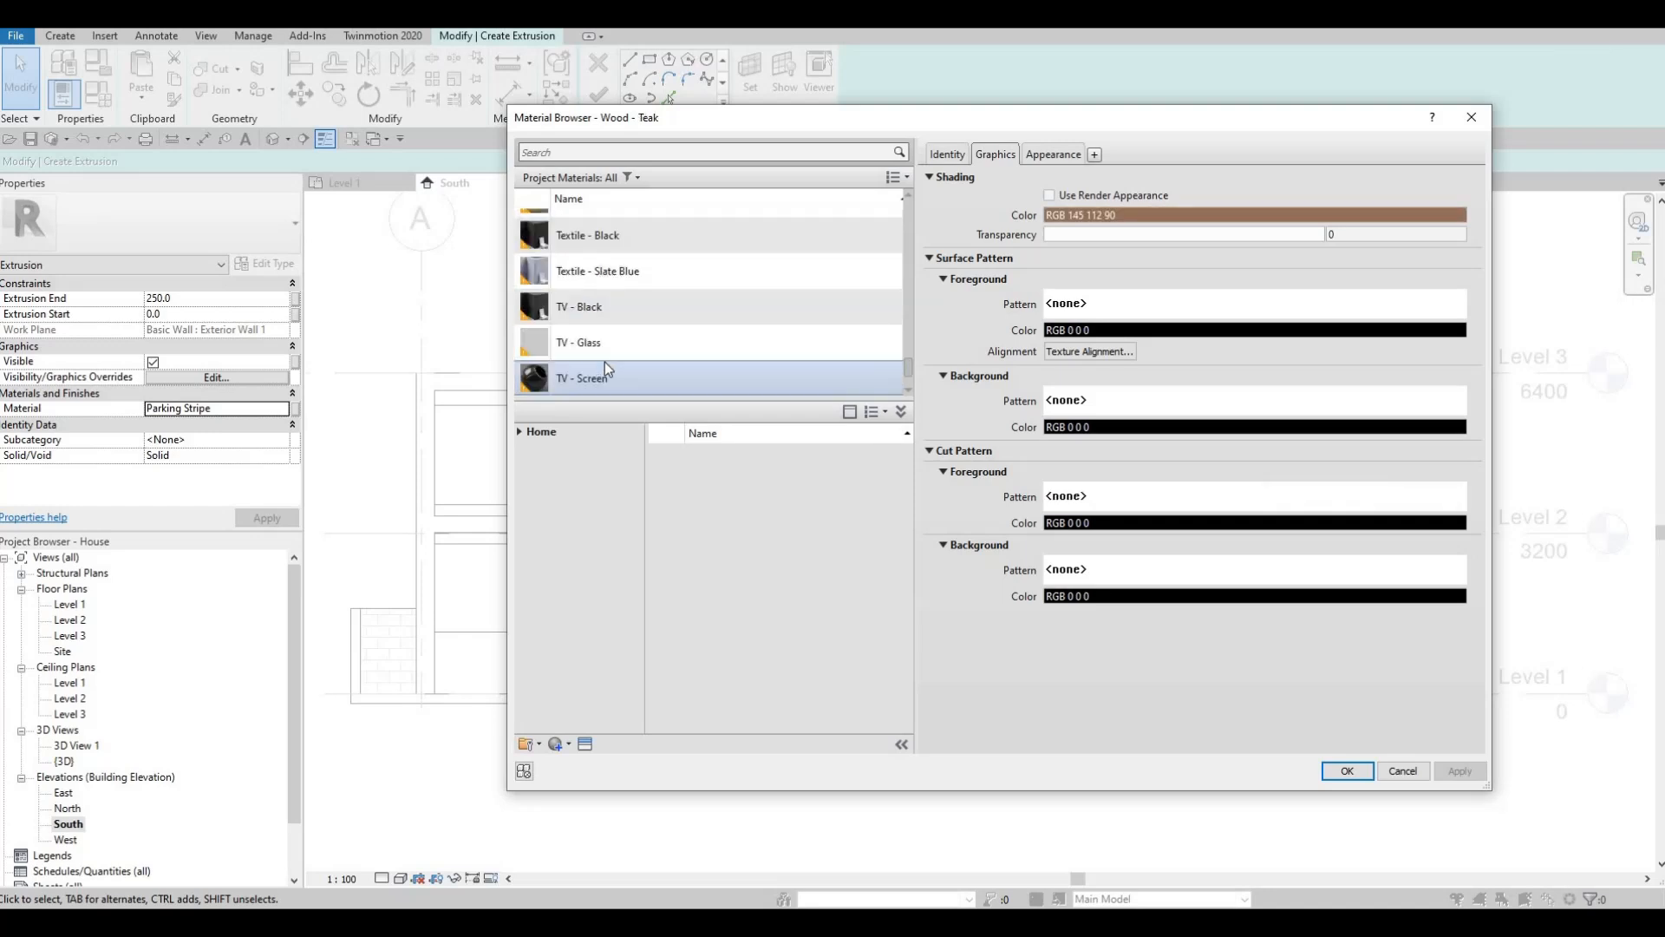
left_click(623, 293)
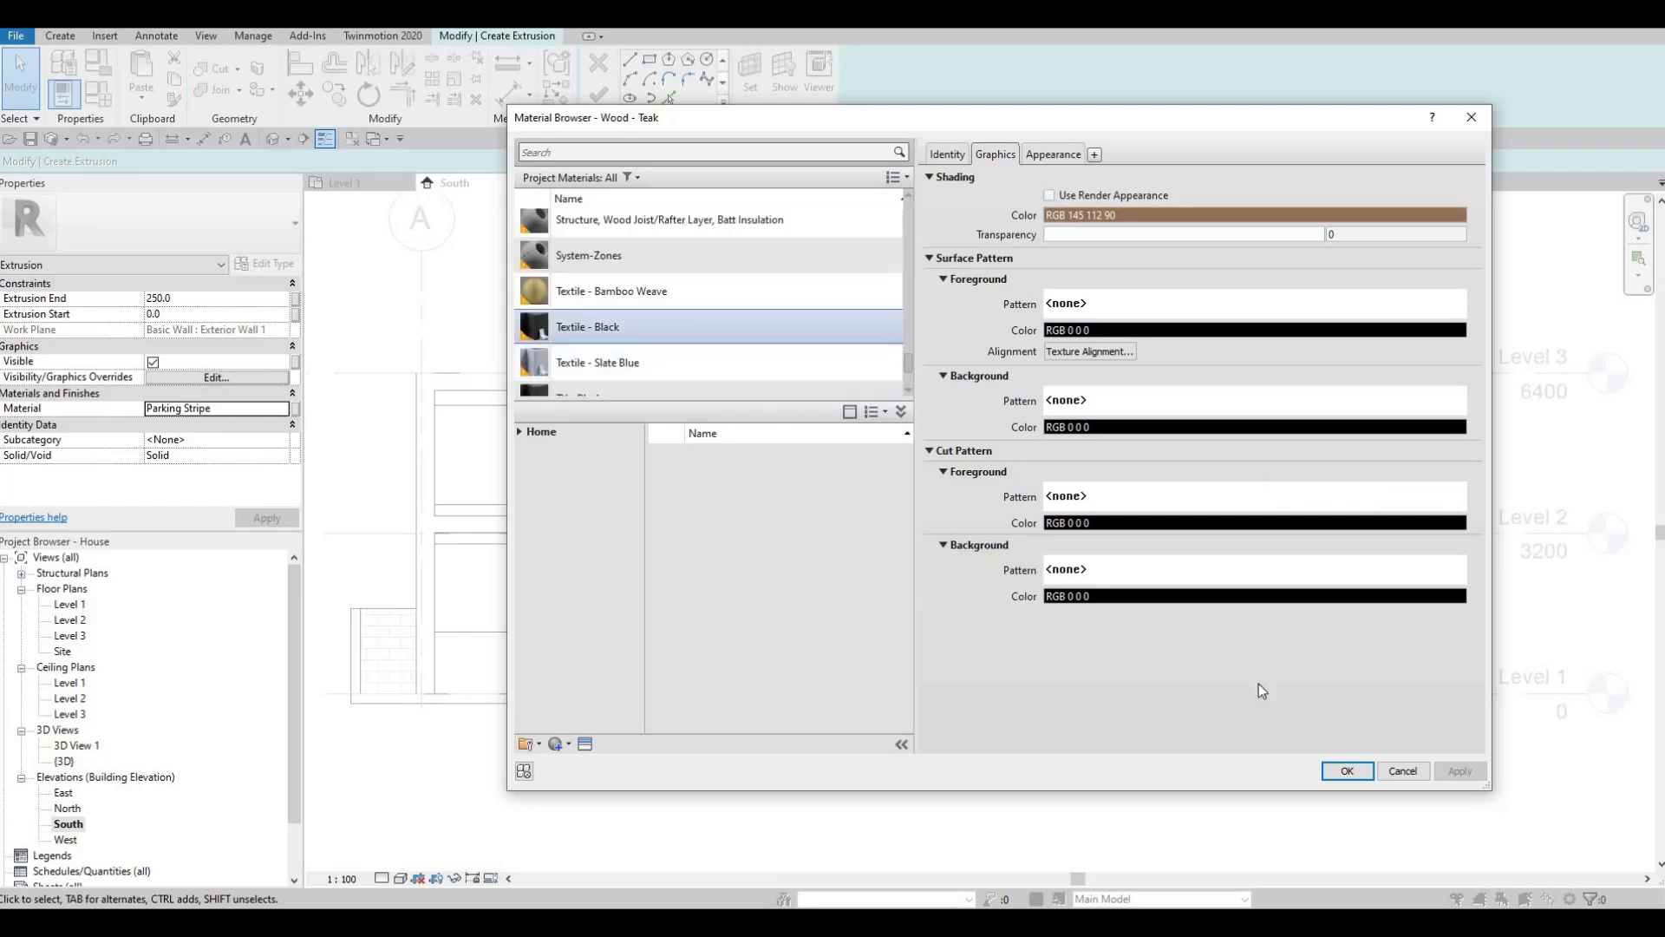
left_click(1347, 771)
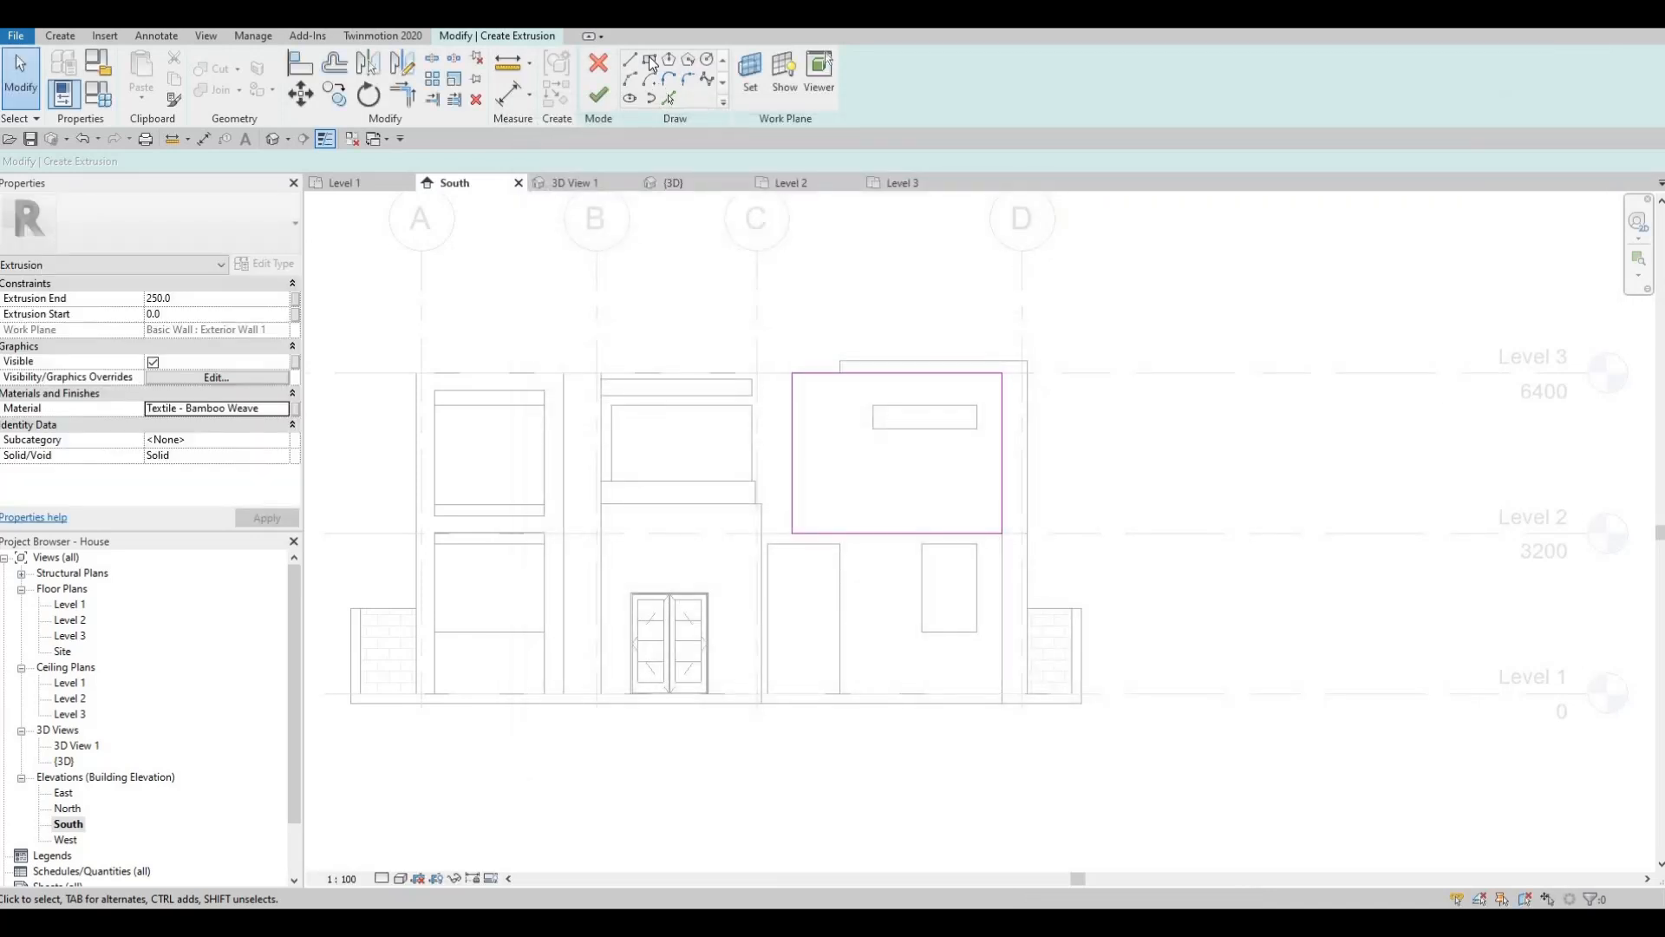
- Outline the upper window's 2080 mm wide opening within the rectangle, and finish both the extrusion and the in-place model
left_click(977, 405)
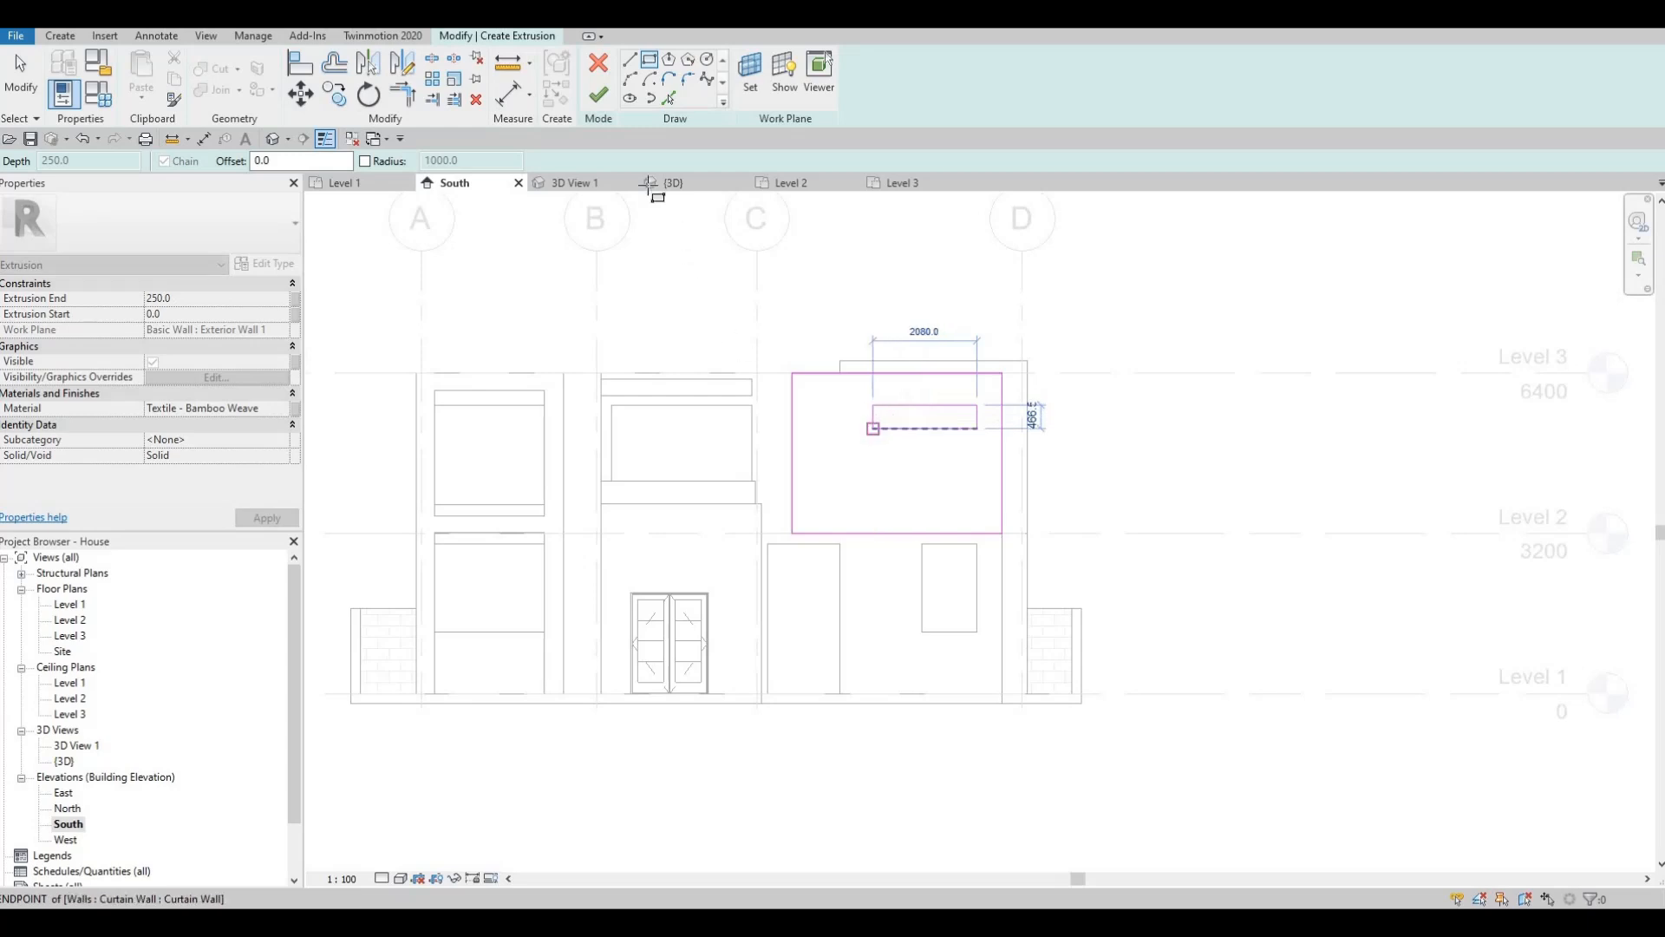
key("Escape")
left_click(598, 95)
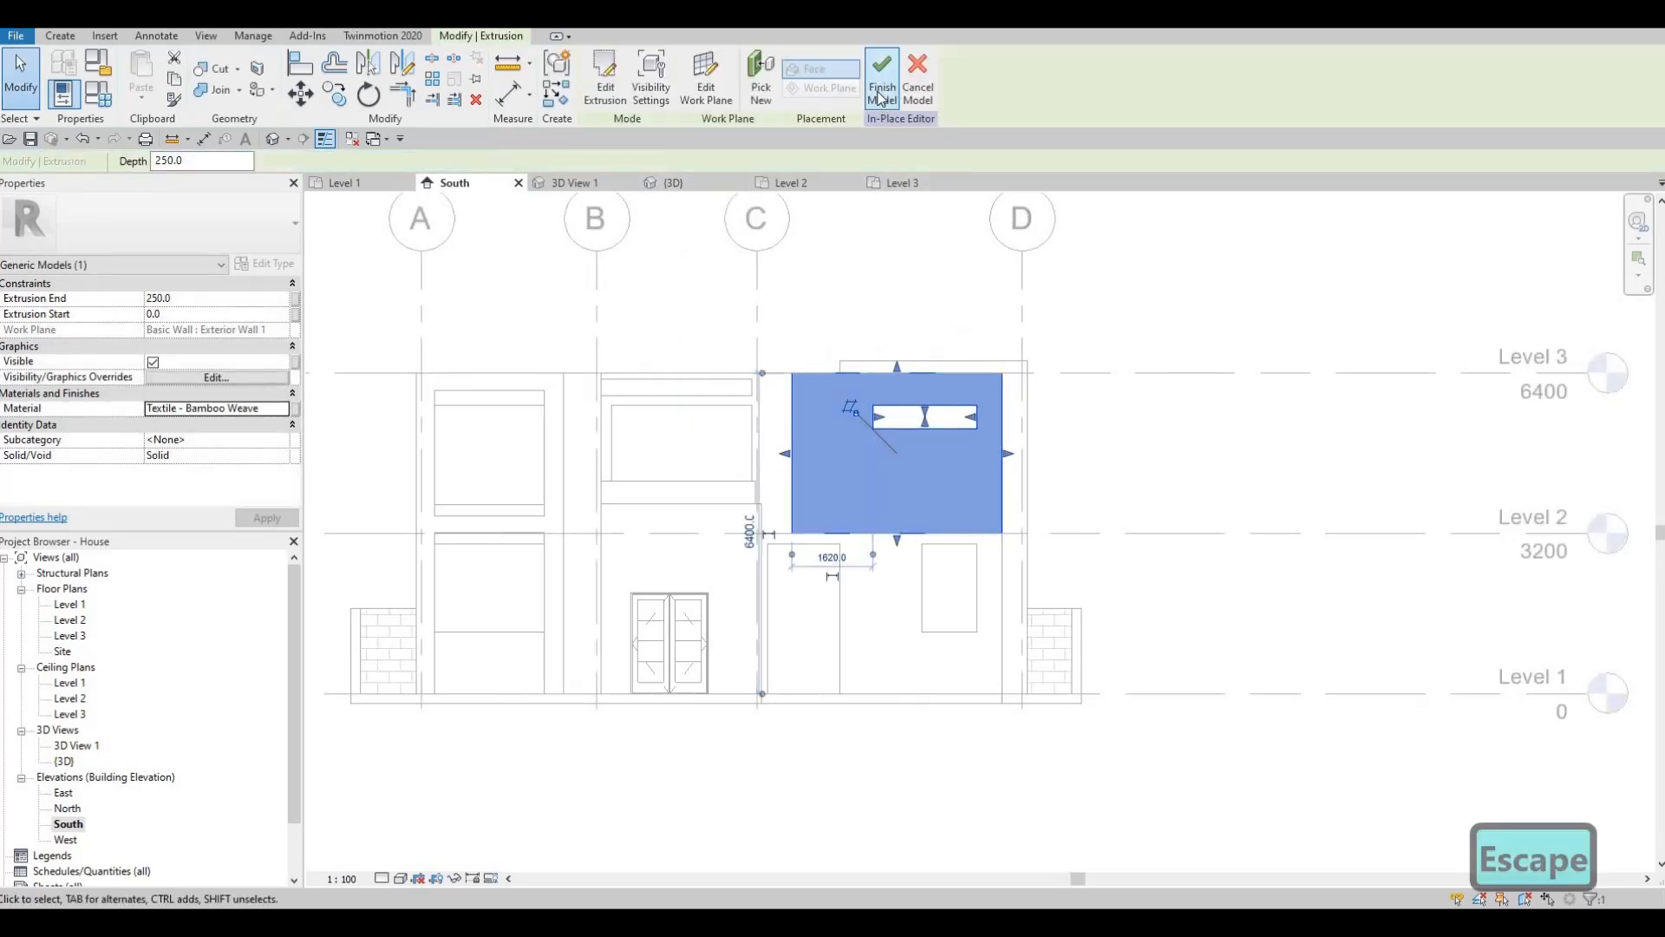
key("Escape")
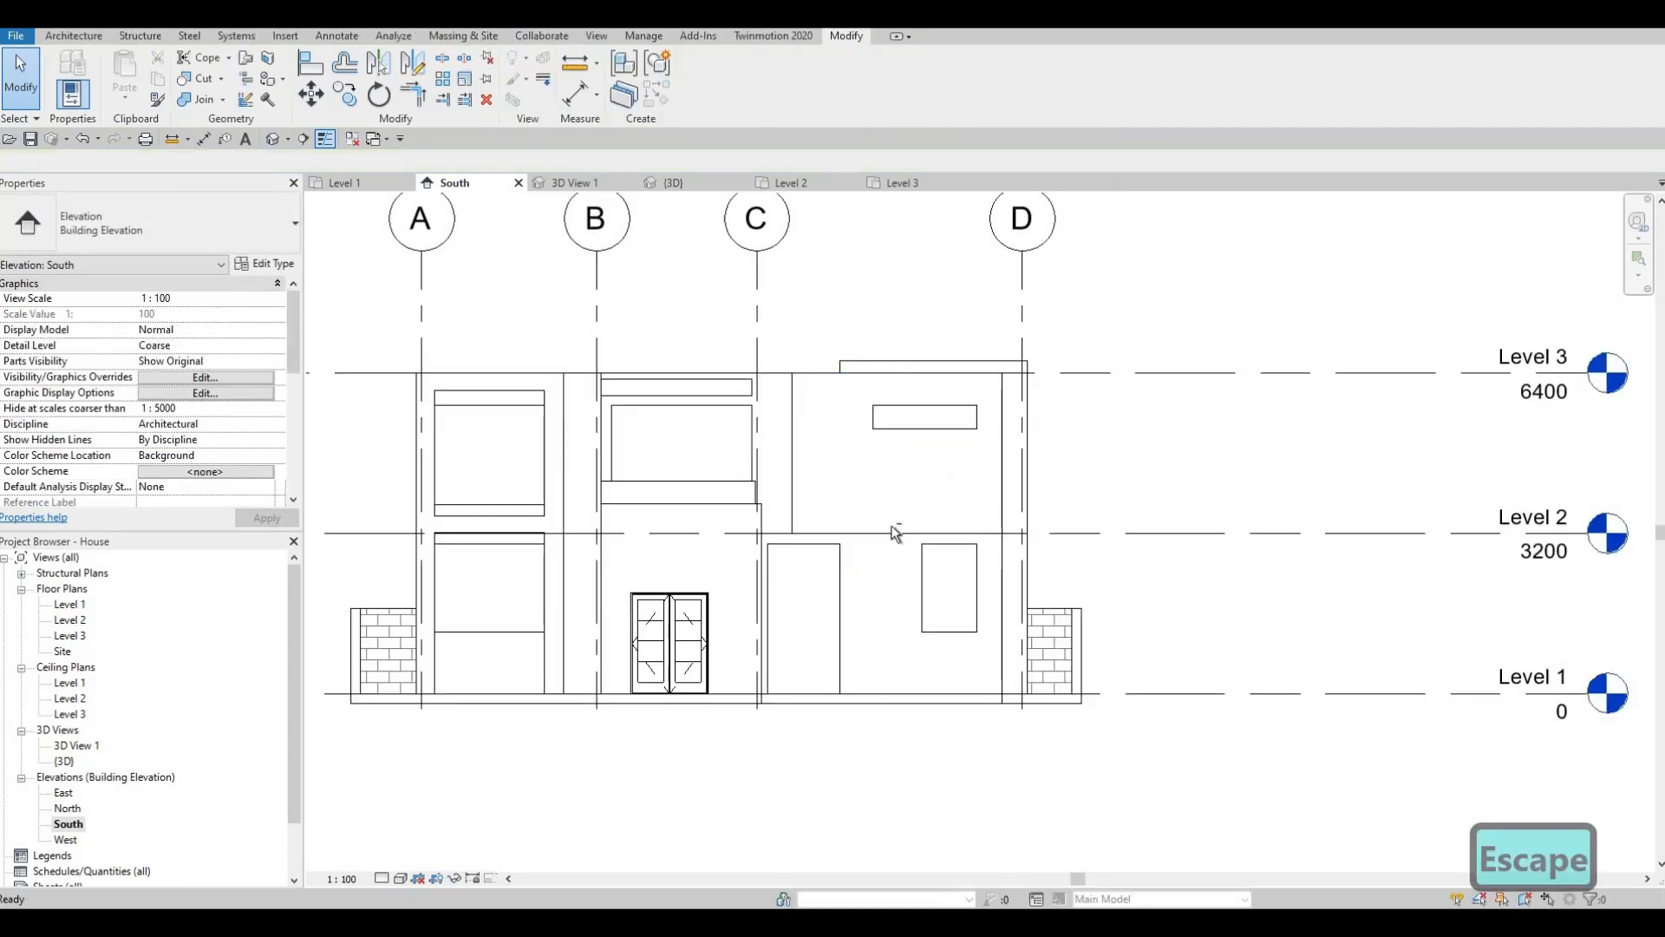
- In the Level 2 floor plan, reduce the bamboo panel's thickness by moving its outer face closer to the front wall
middle_click_drag(892, 532, 869, 570)
left_click(282, 139)
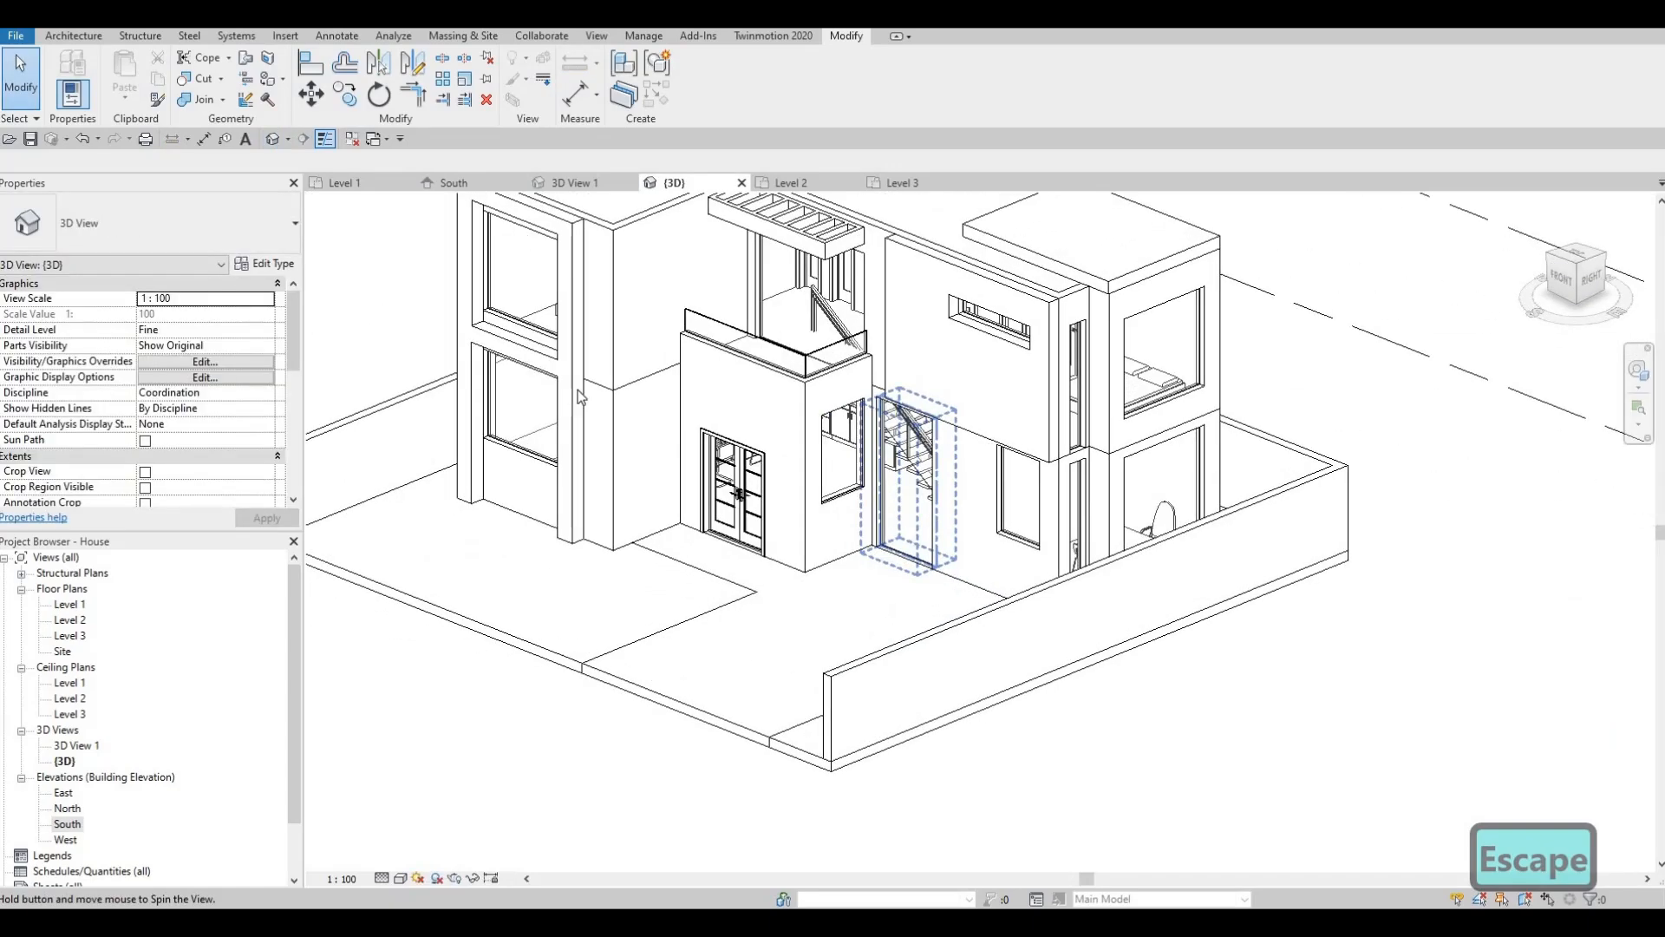
double_click(71, 621)
scroll(711, 569, "up", 5)
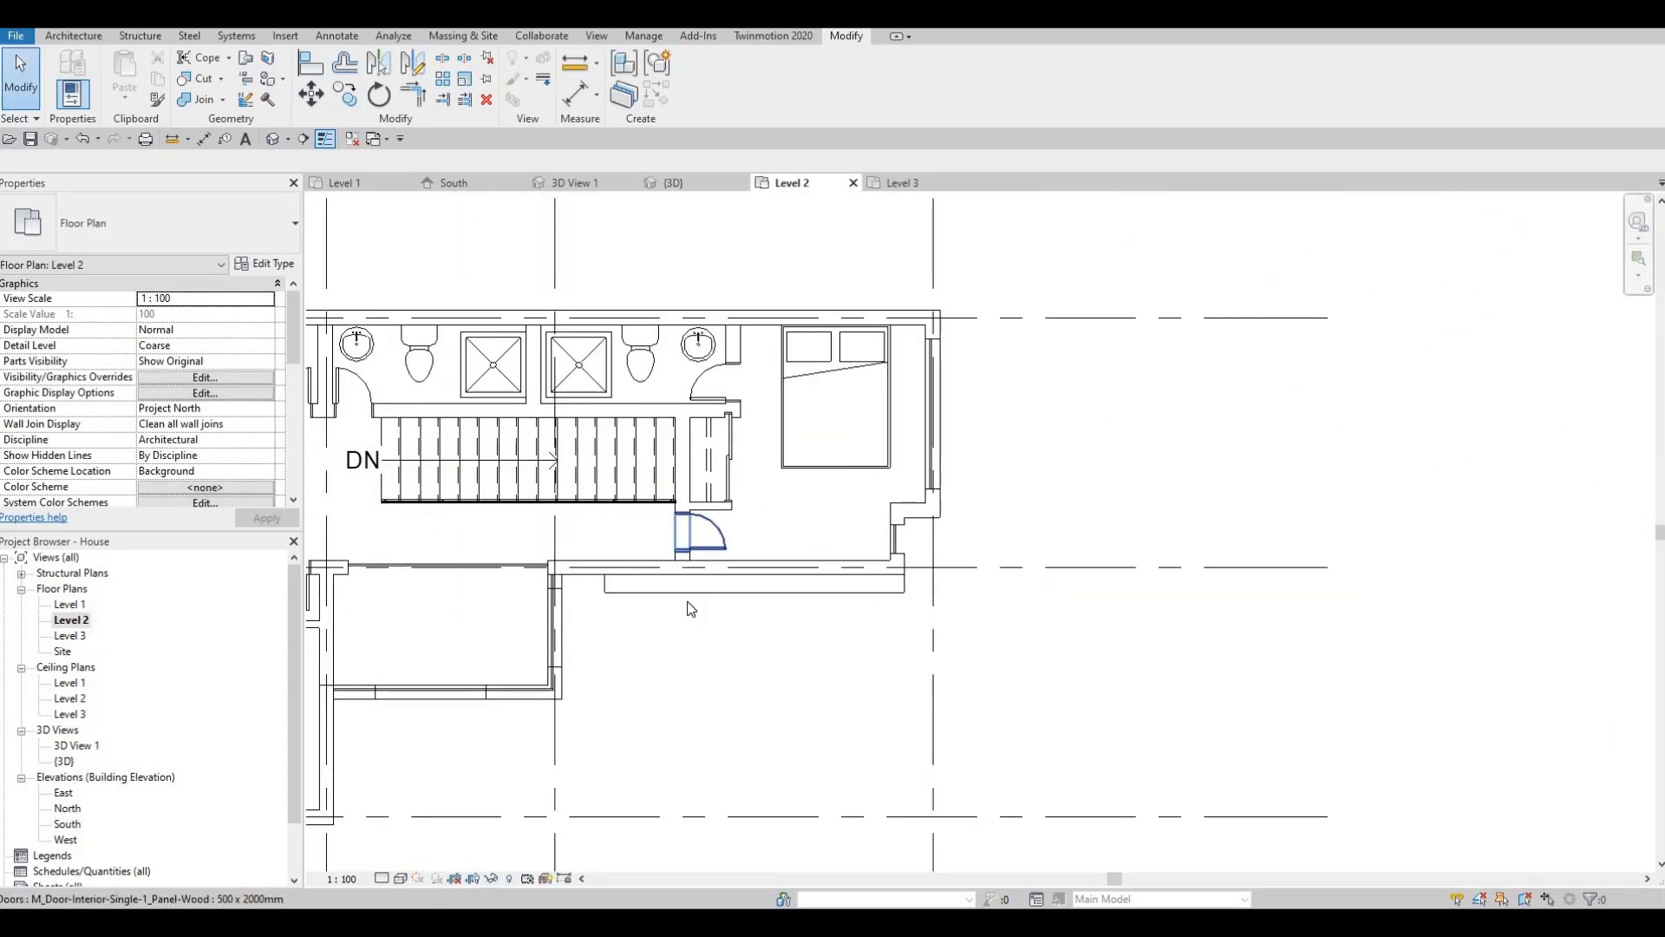
scroll(711, 568, "up", 3)
scroll(728, 561, "down", 2)
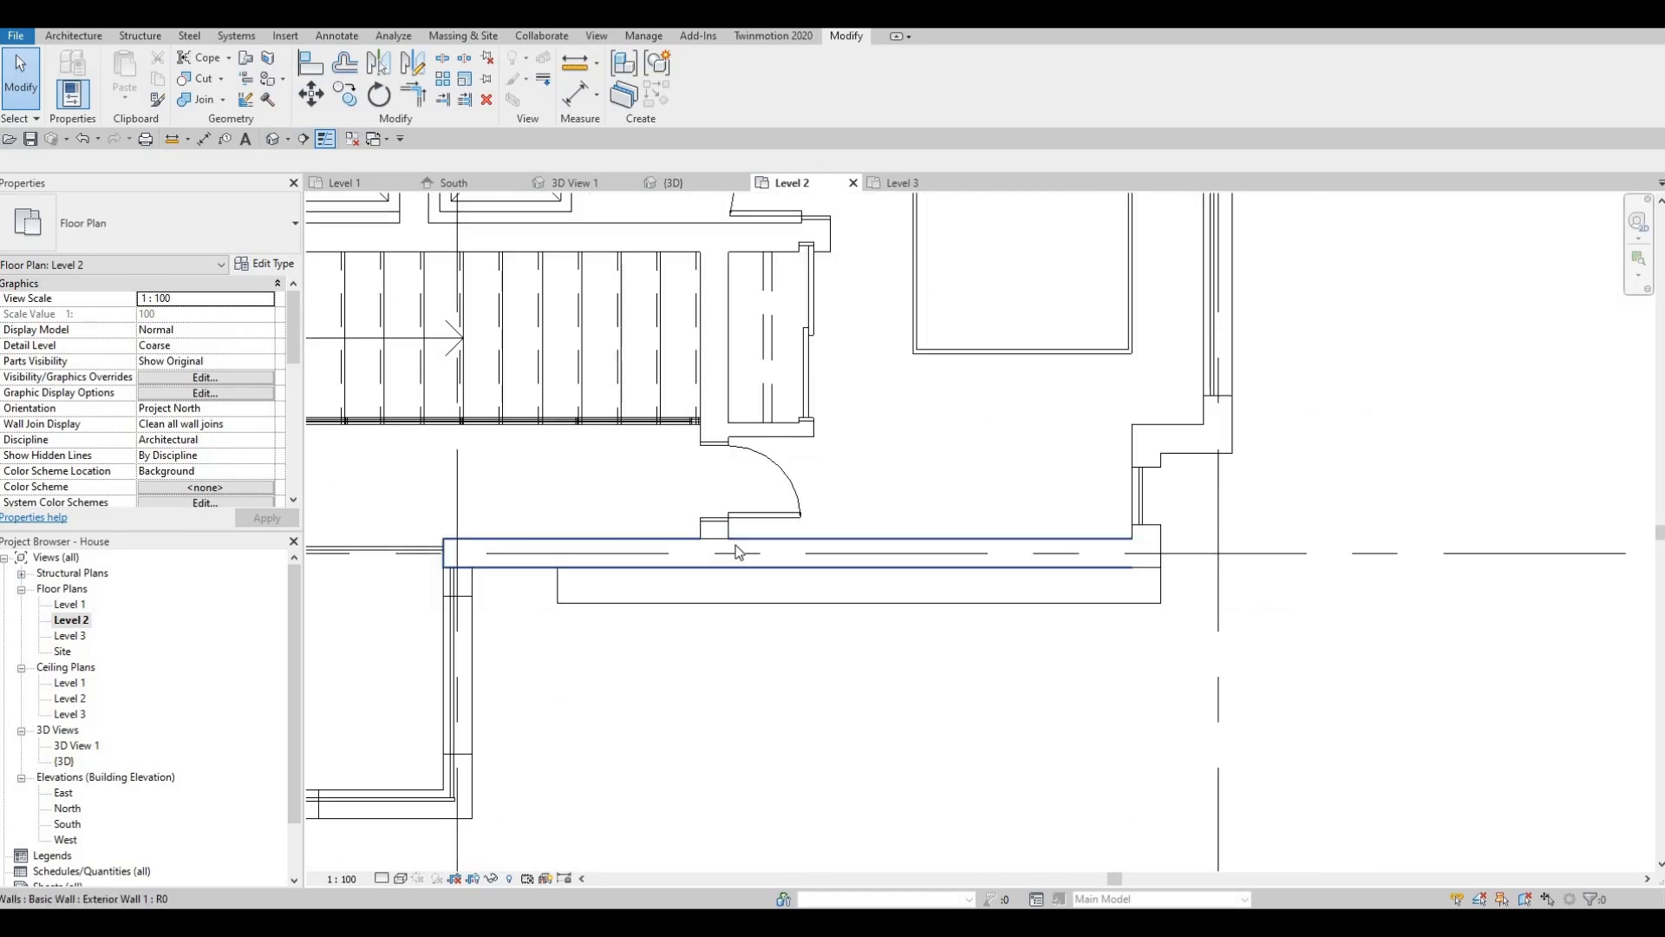
middle_click_drag(674, 578, 731, 565)
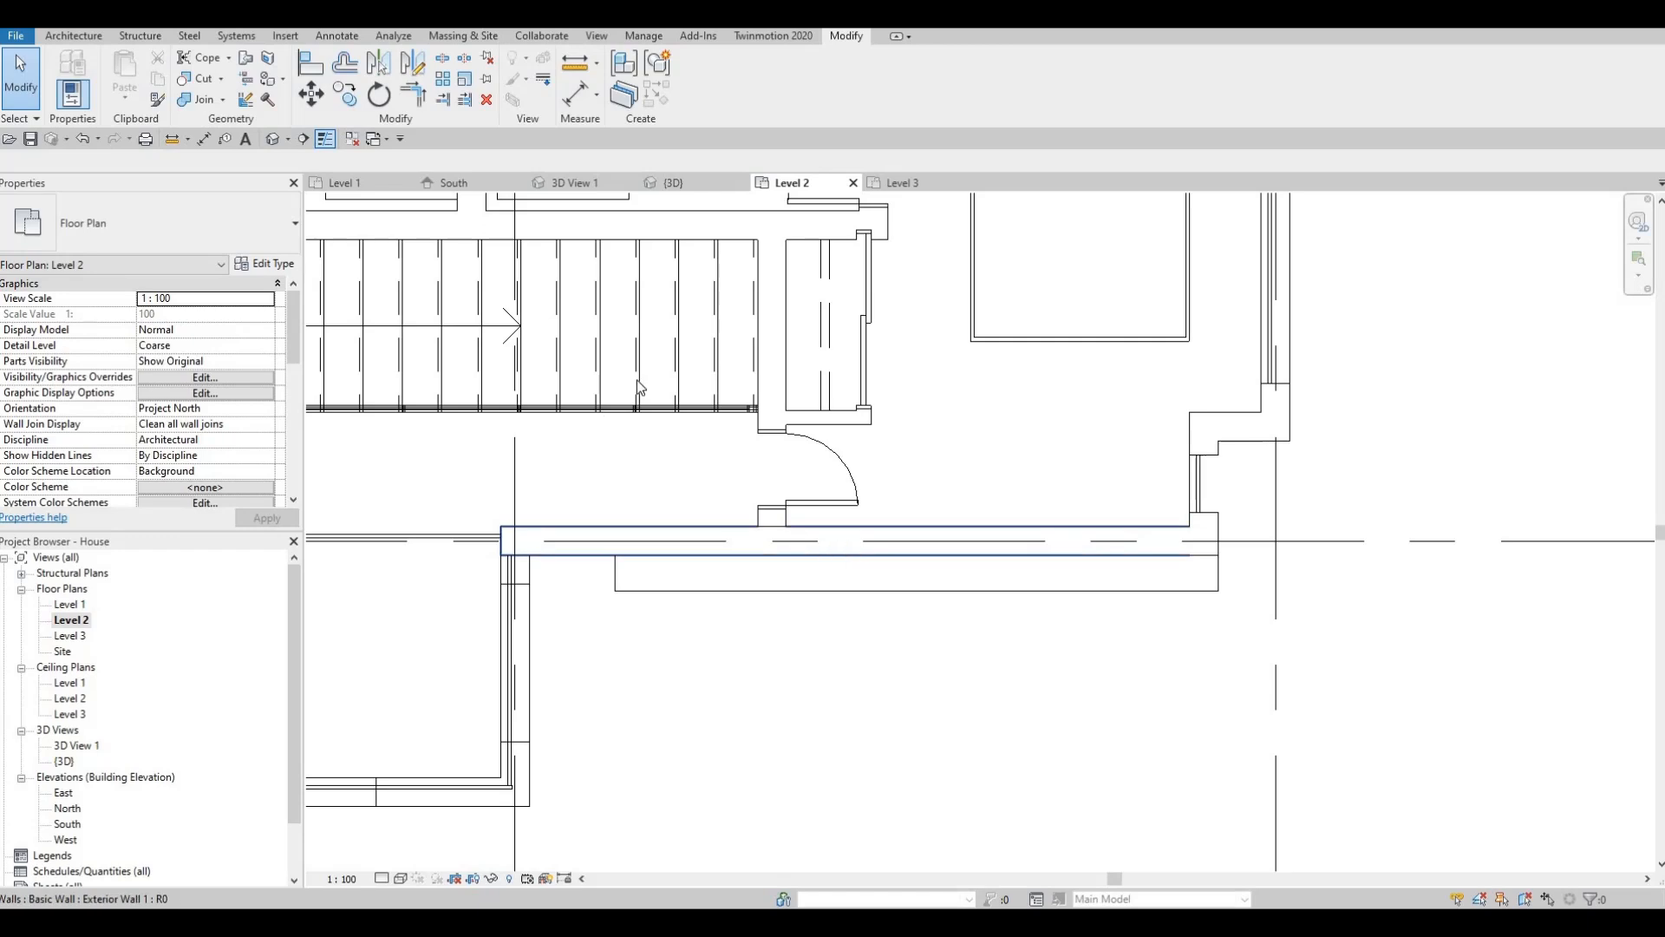
left_click(906, 597)
left_click_drag(909, 570, 910, 572)
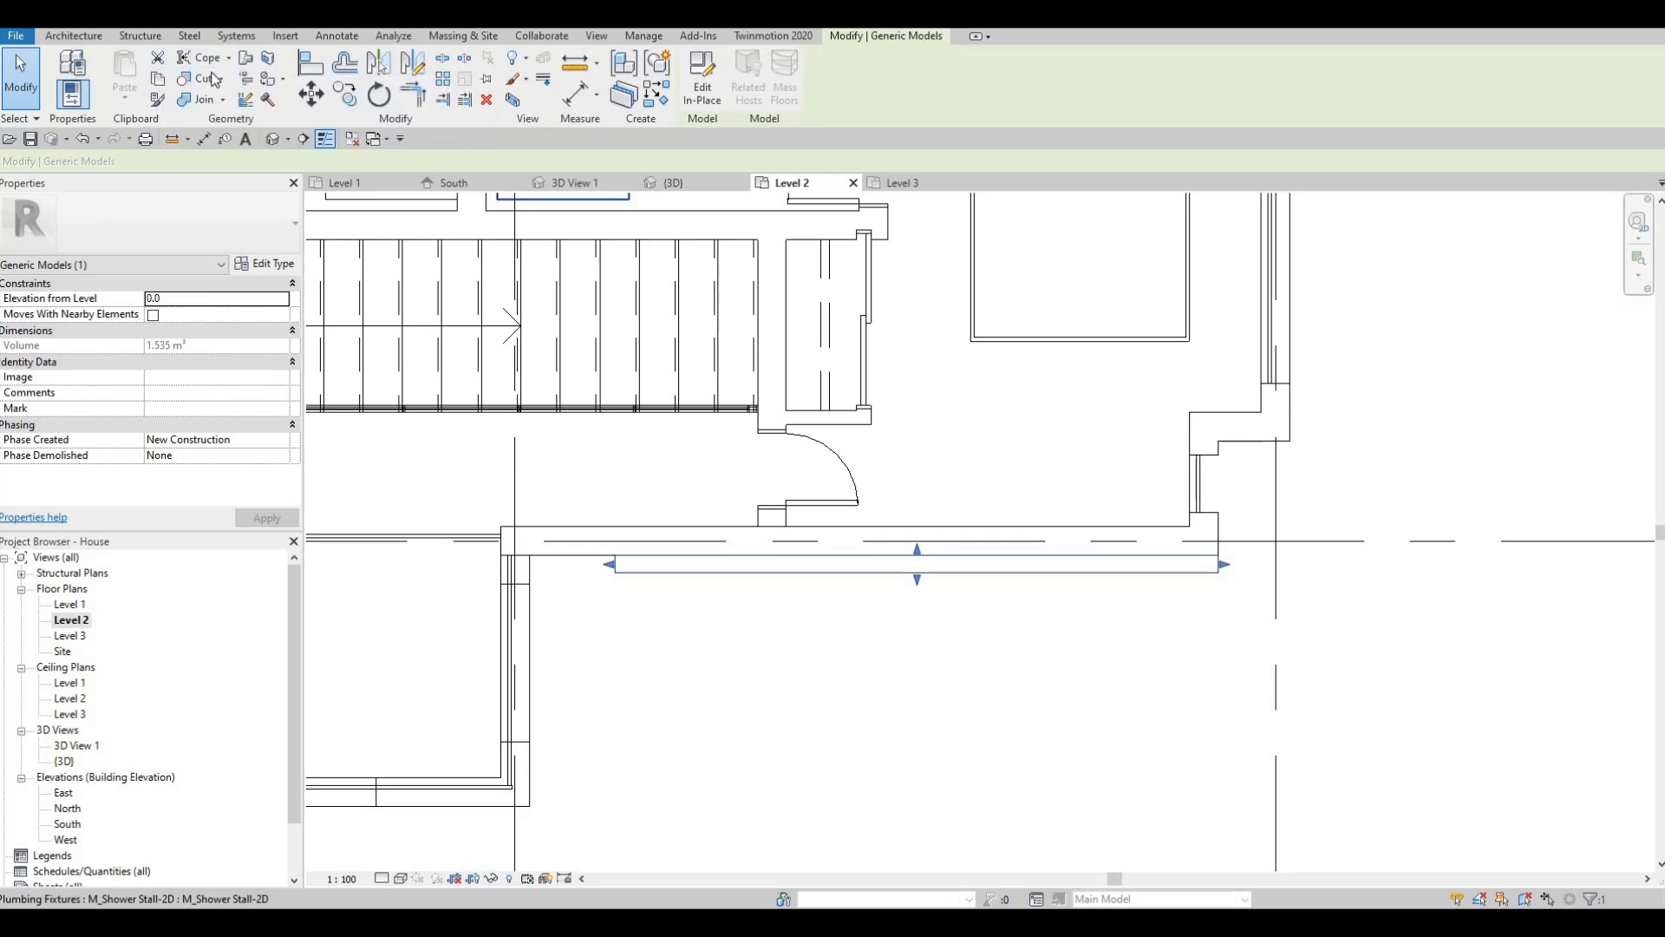
key("Escape")
- Try a curtain wall about 440 mm long in the upper front wall beside the door, and delete it
left_click(76, 93)
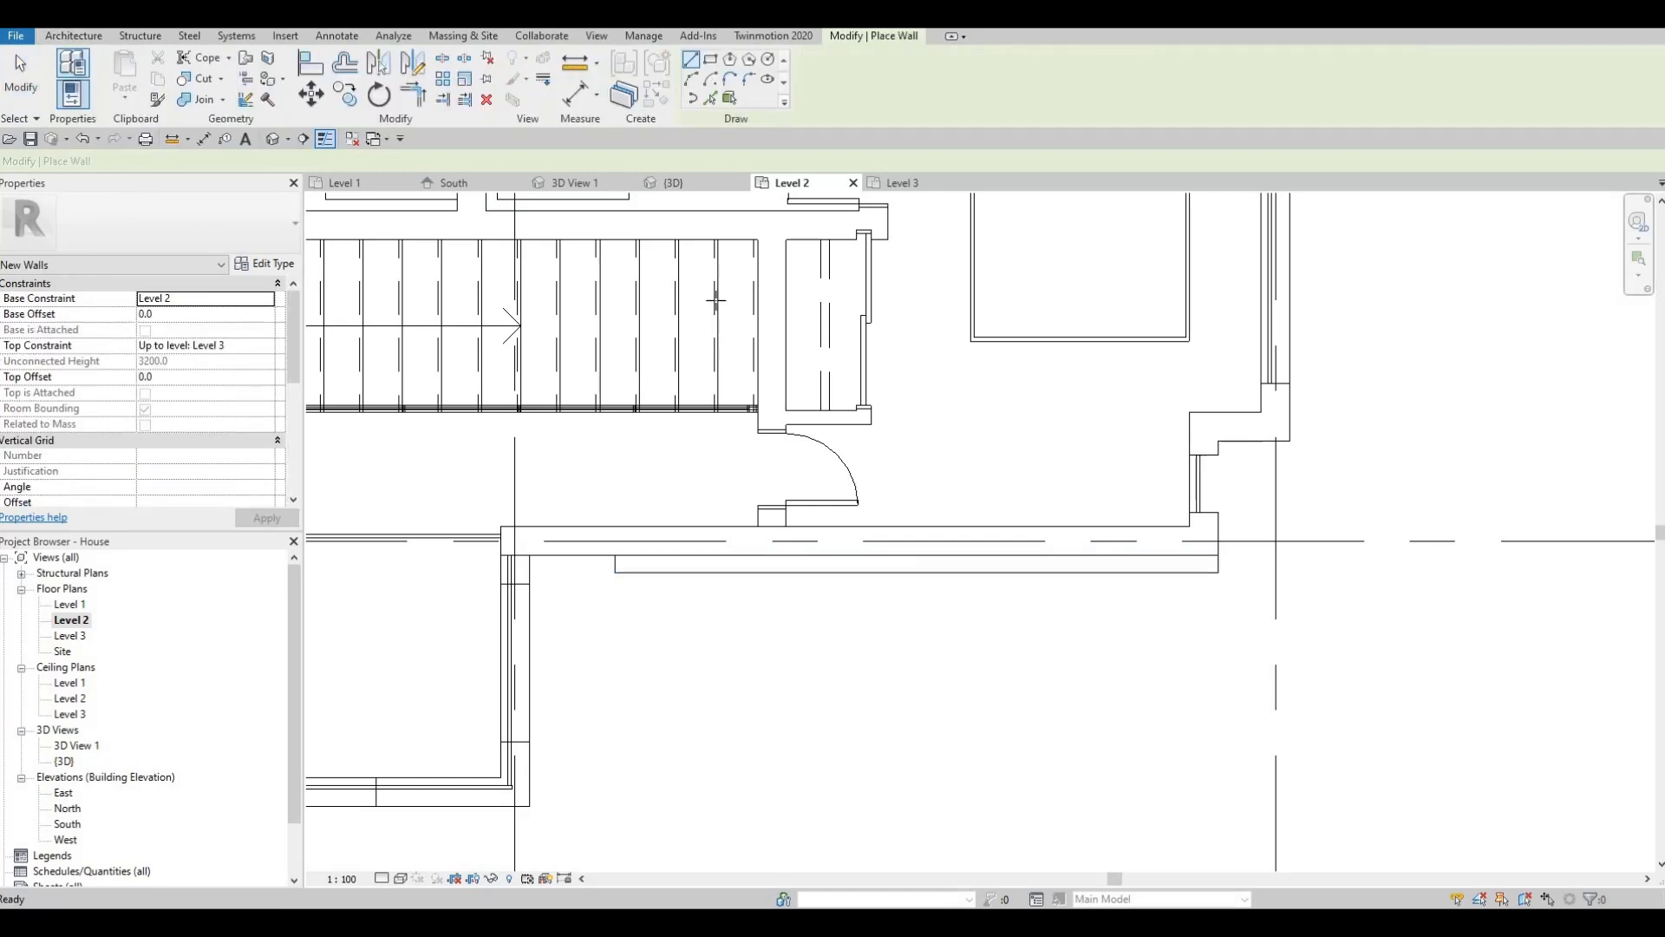
left_click(846, 541)
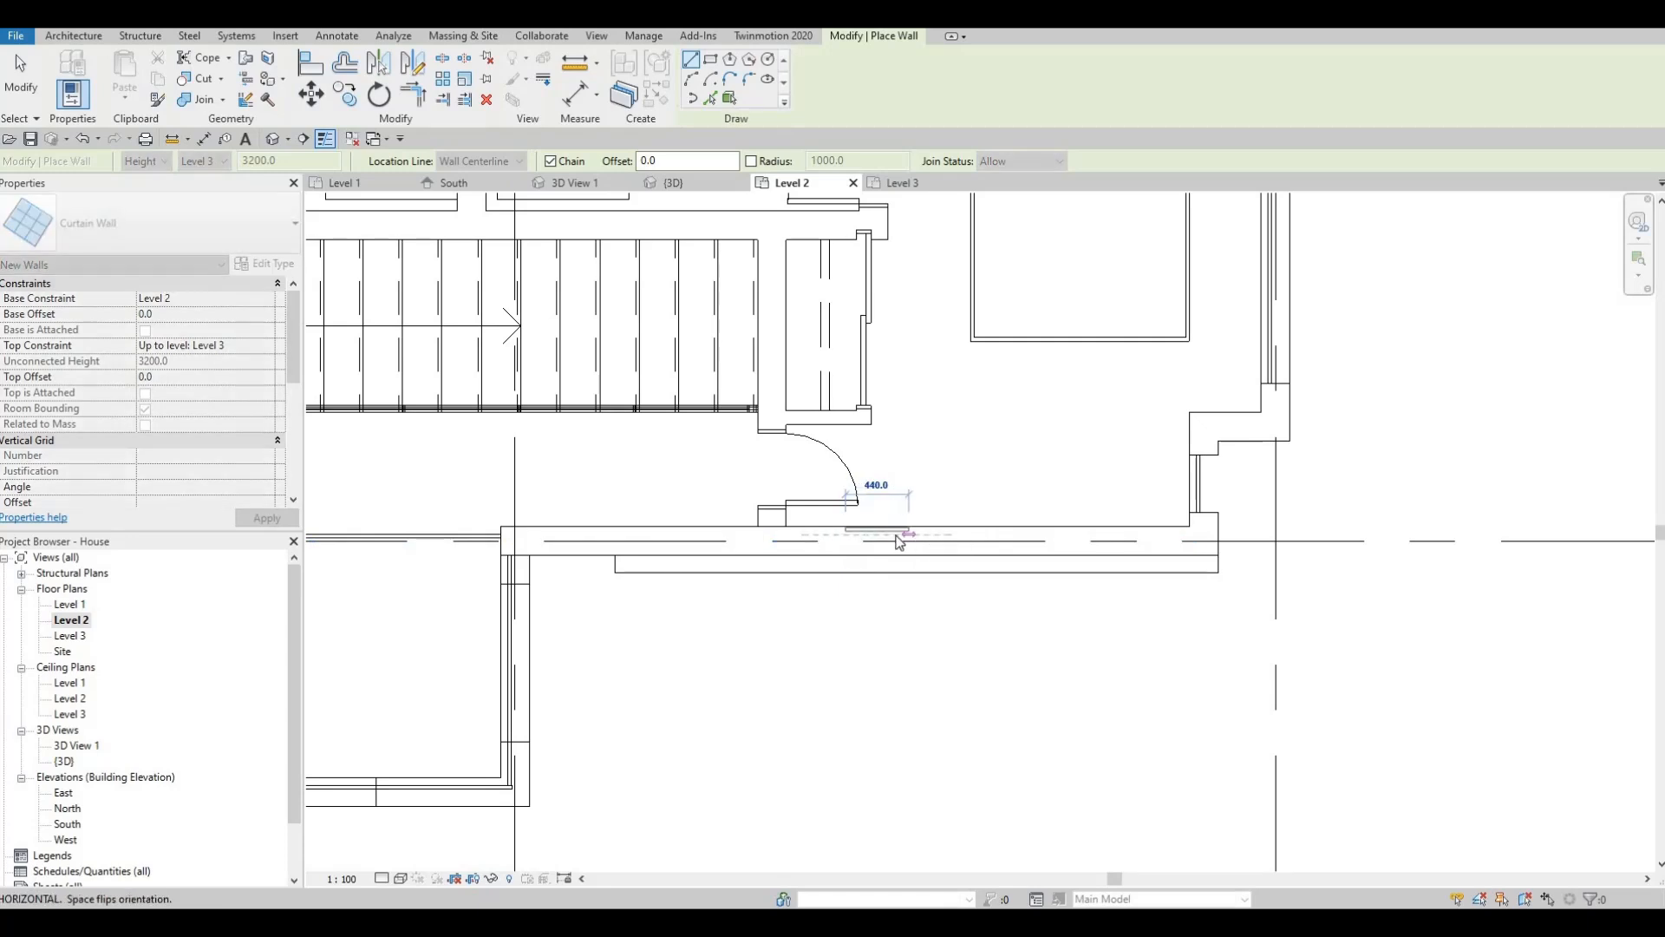
left_click(899, 539)
key("Escape")
key("Escape")
scroll(897, 539, "up", 2)
left_click(880, 542)
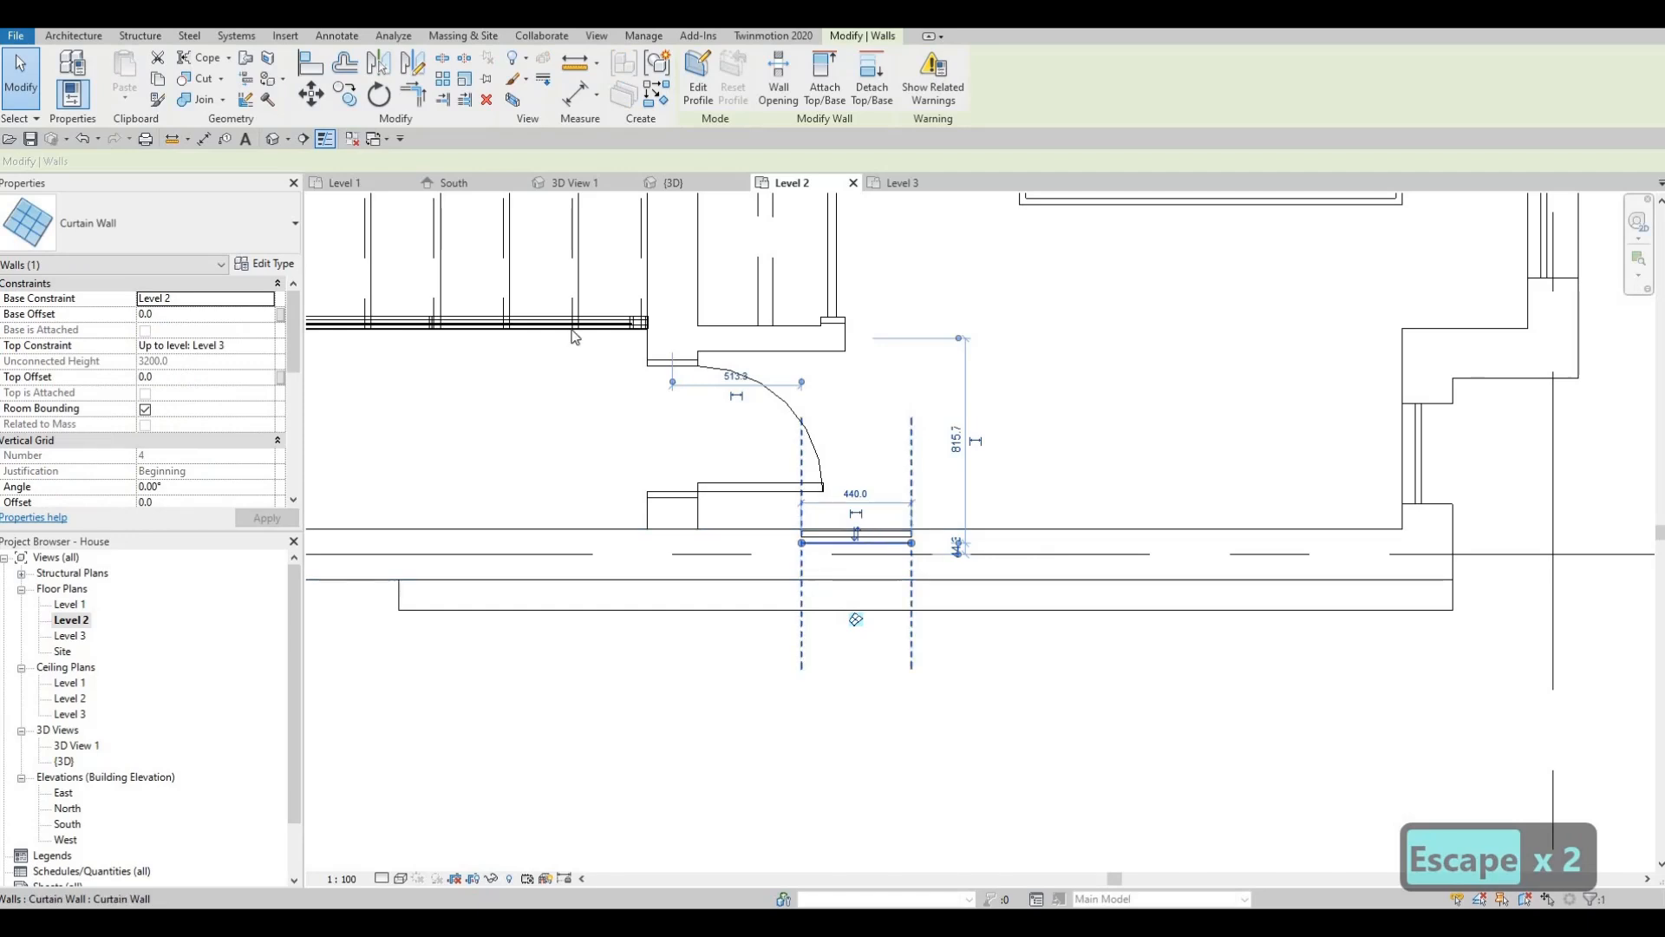
key("Delete")
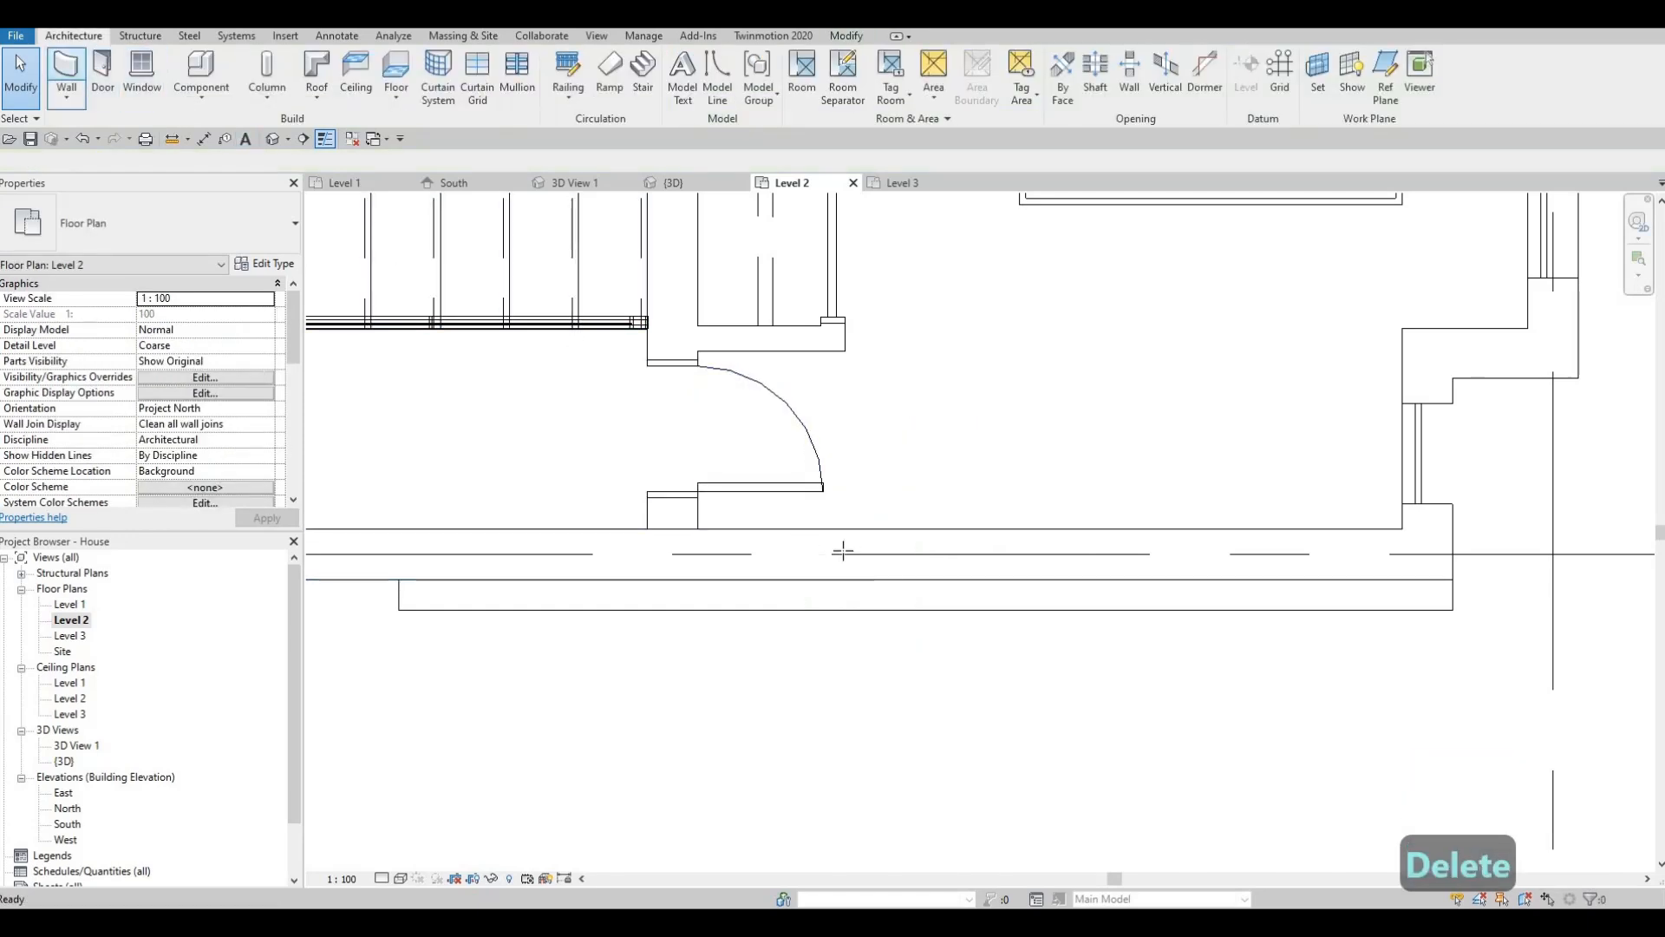
- Draw a curtain wall about 420 mm long on the front wall's centreline beside the door, from Level 2 to Level 3
key("w")
key("a")
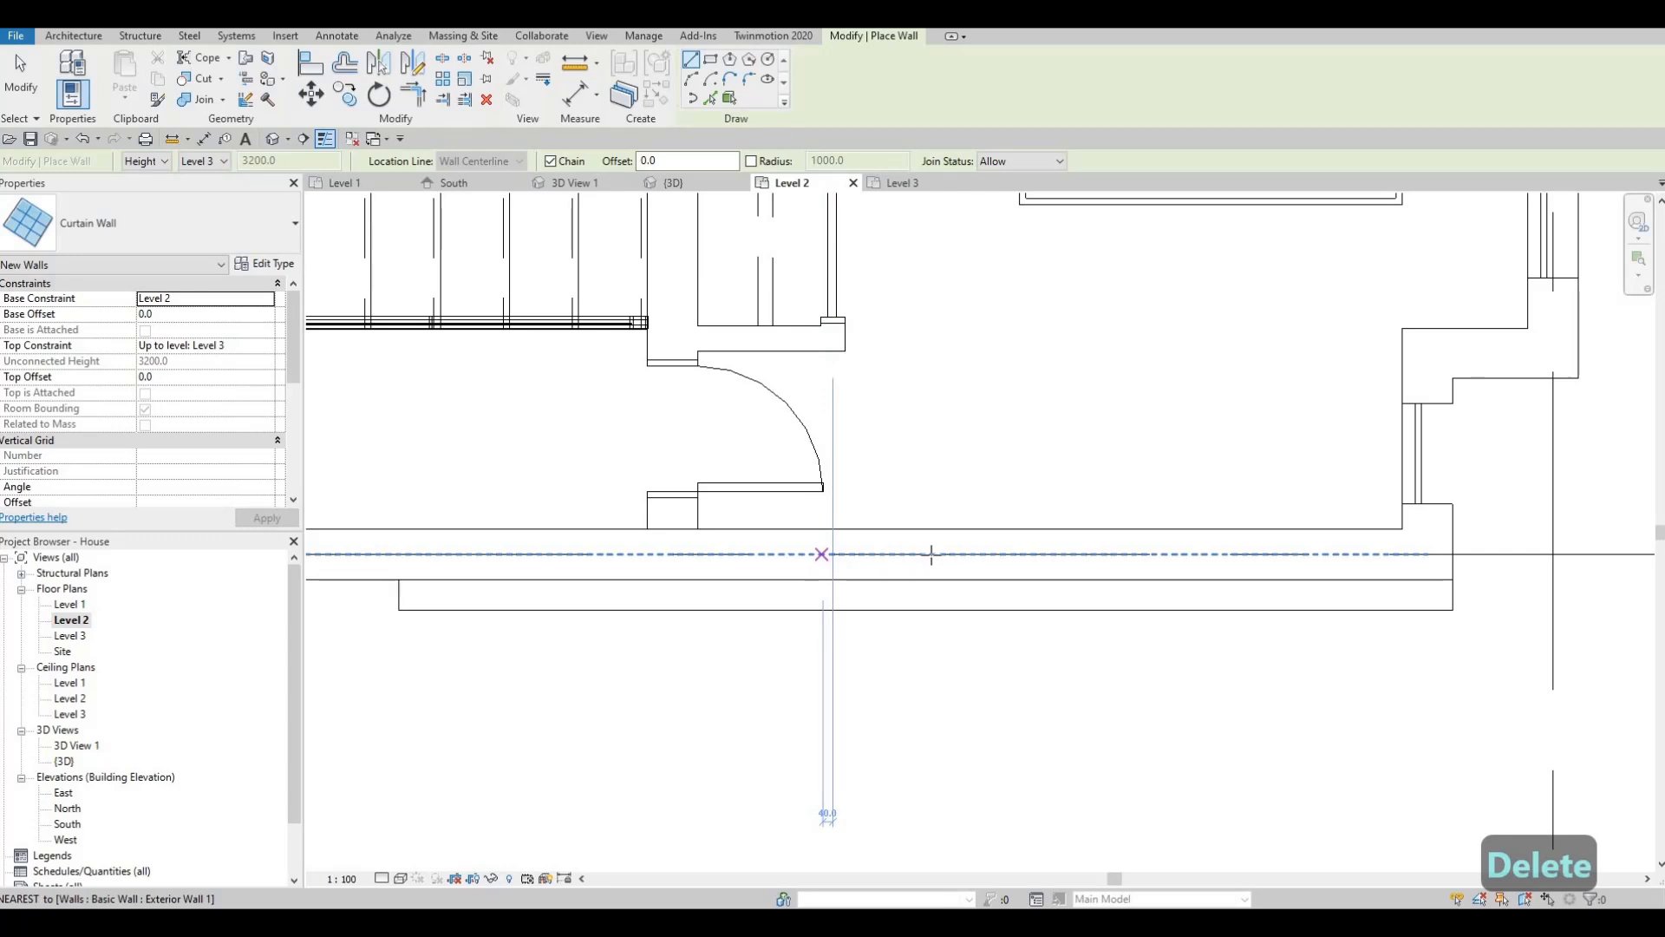
left_click(821, 553)
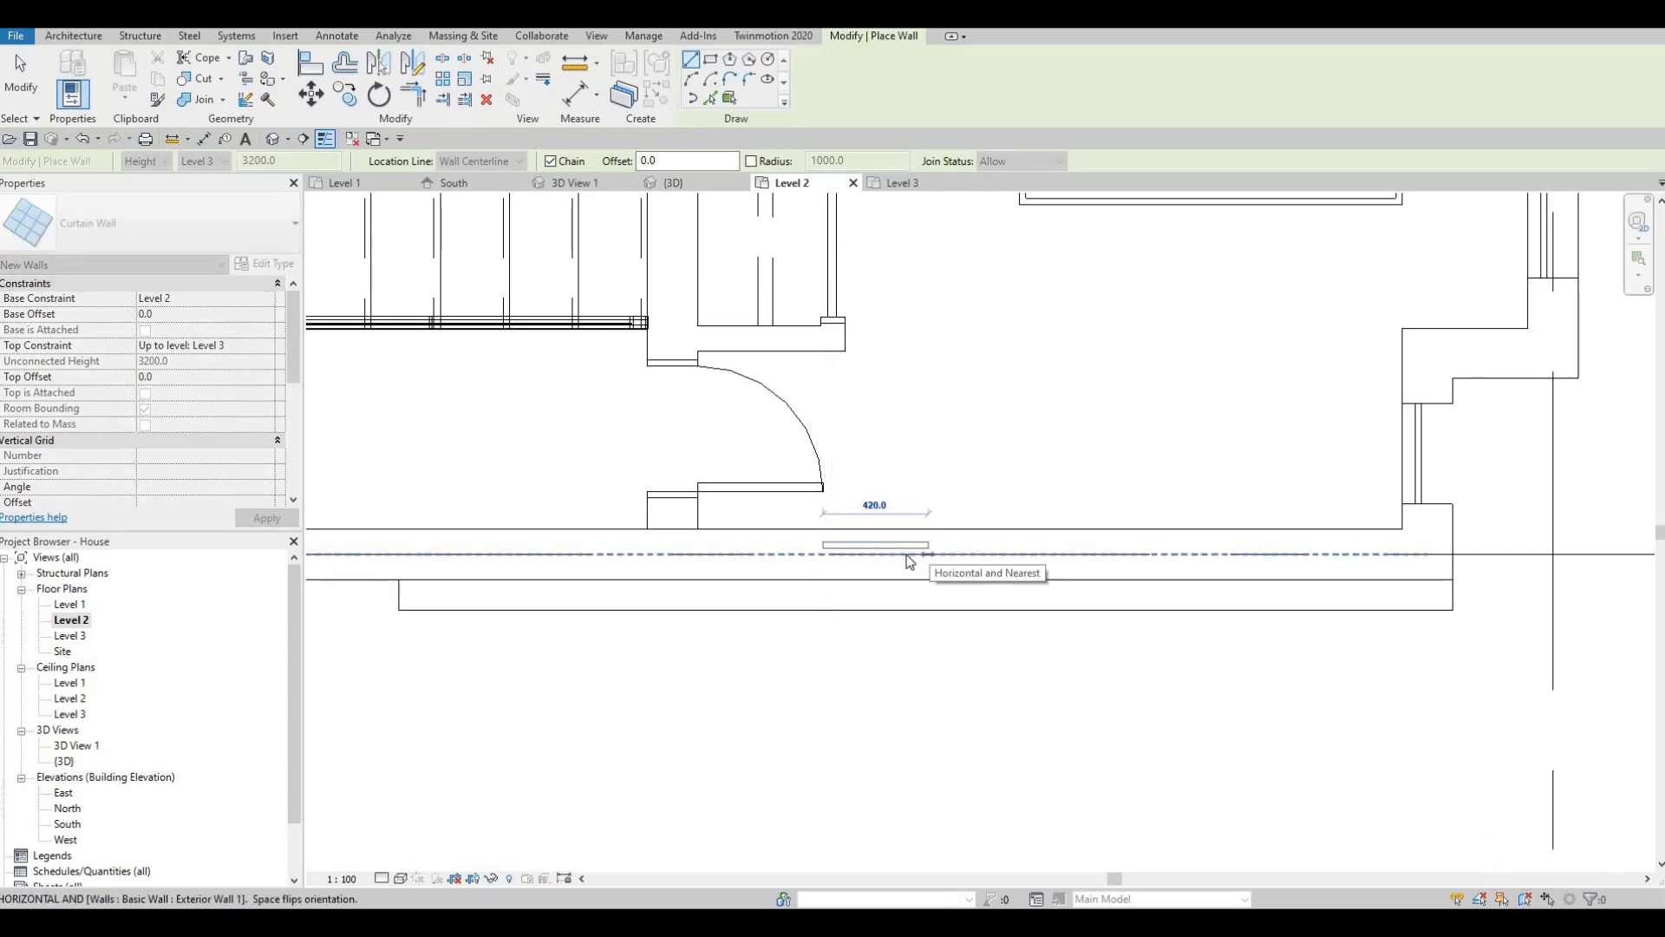
left_click(909, 562)
key("Escape")
key("Escape")
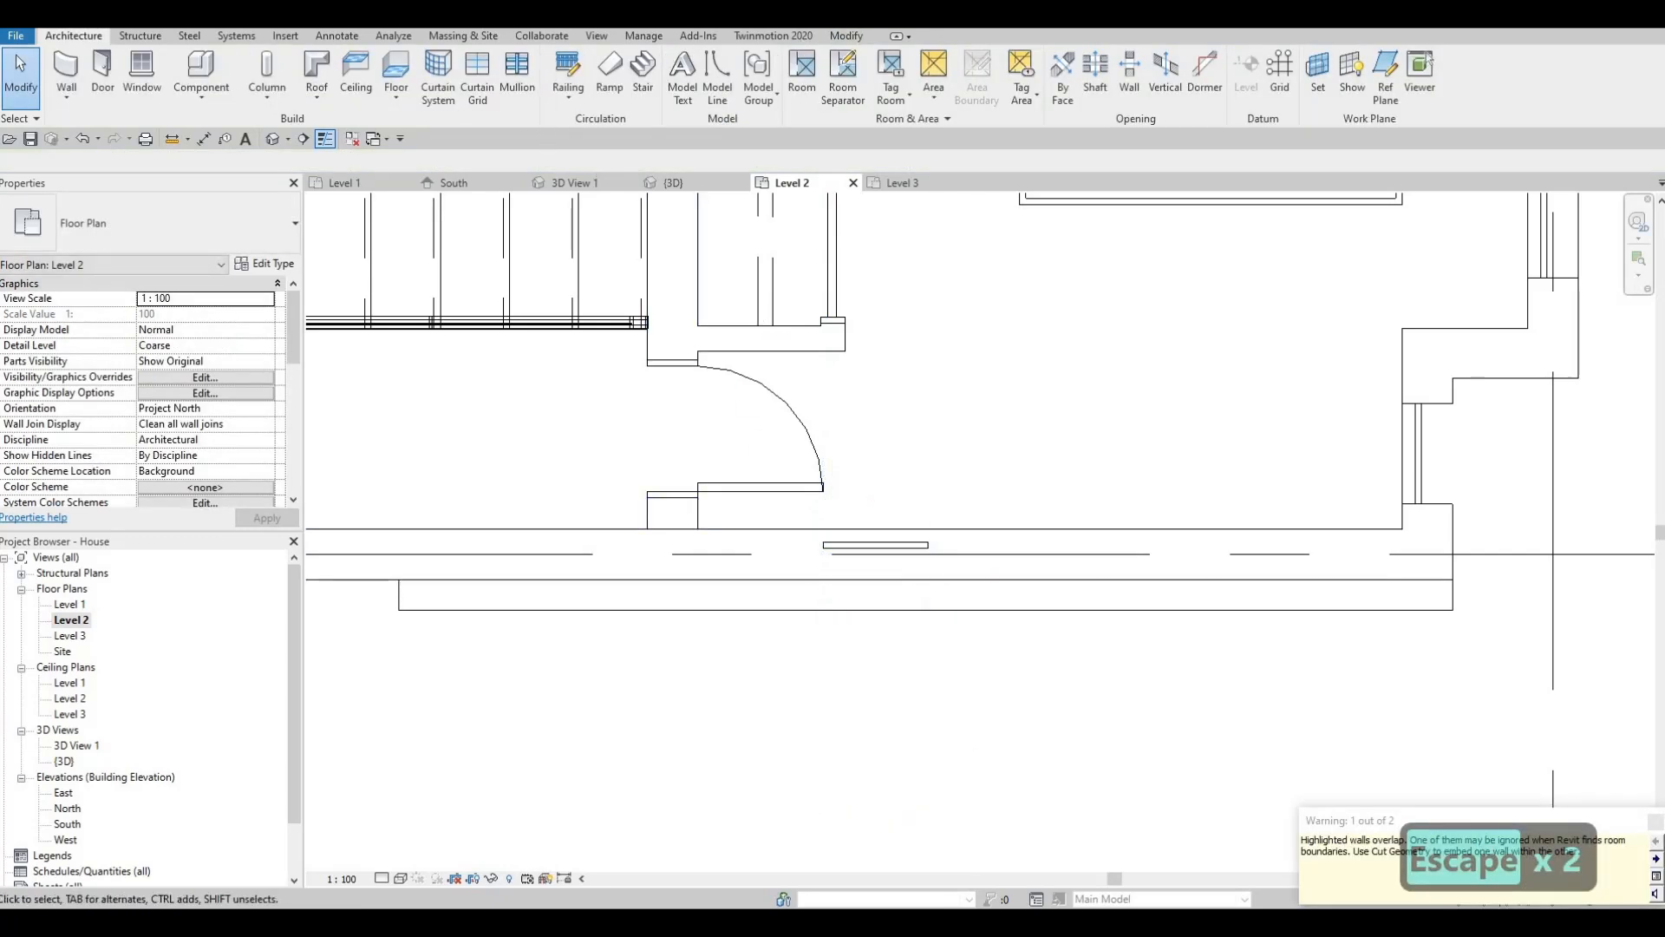
- Cut the front wall with the short curtain wall so that the curtain wall is embedded in it
left_click(847, 36)
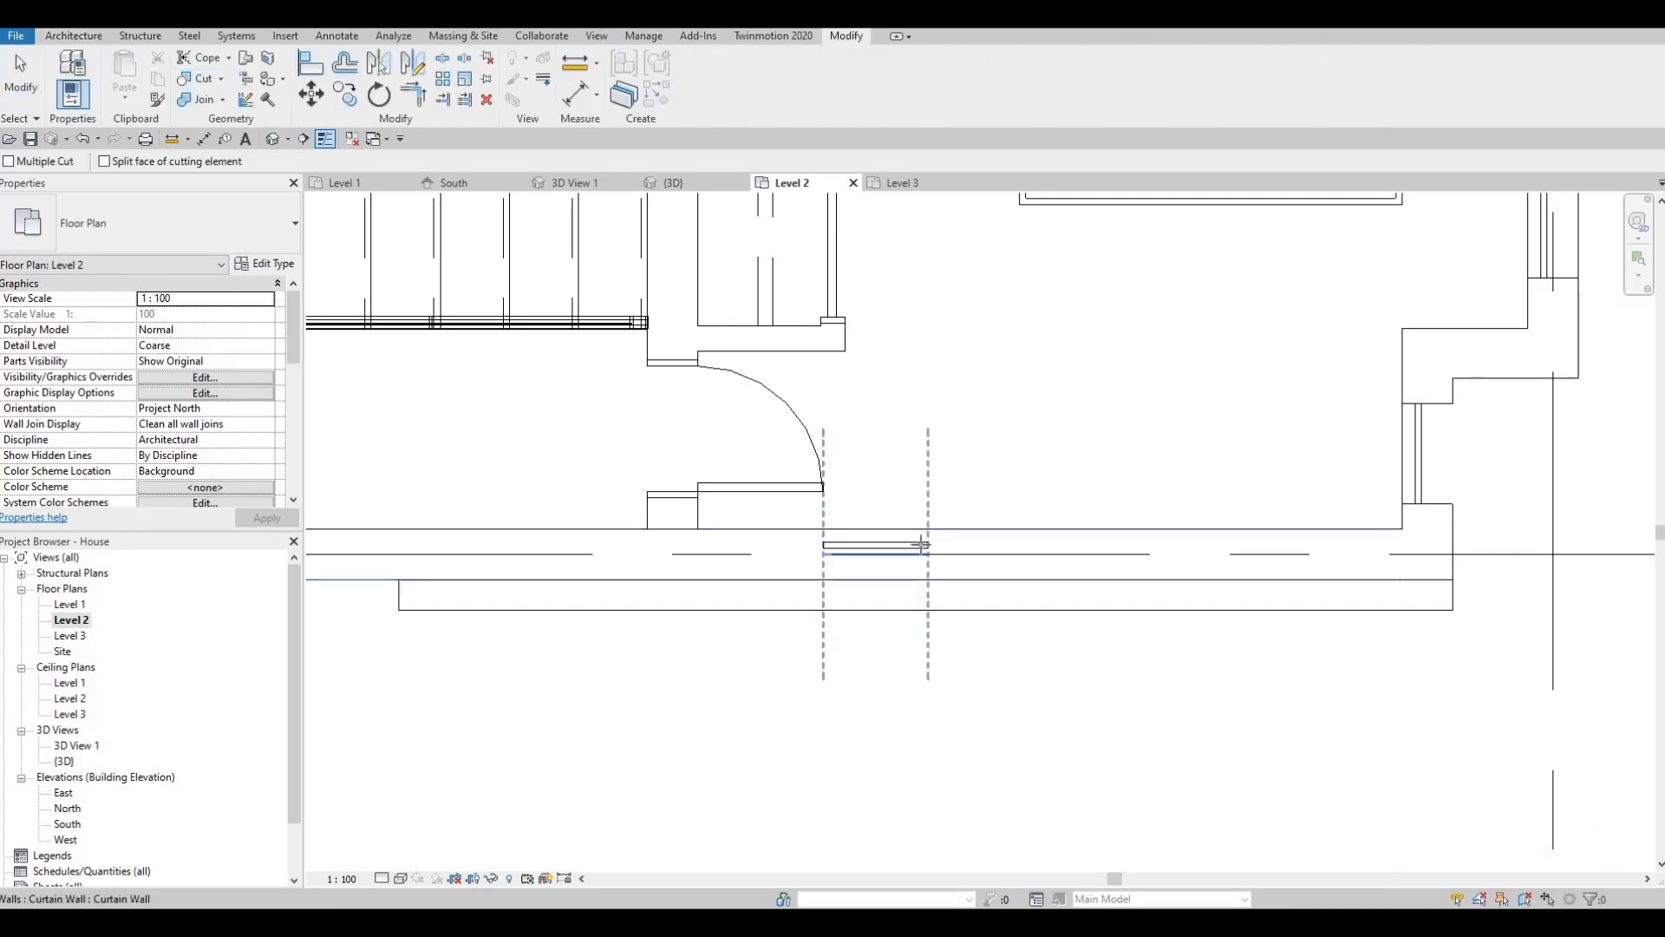
left_click(971, 531)
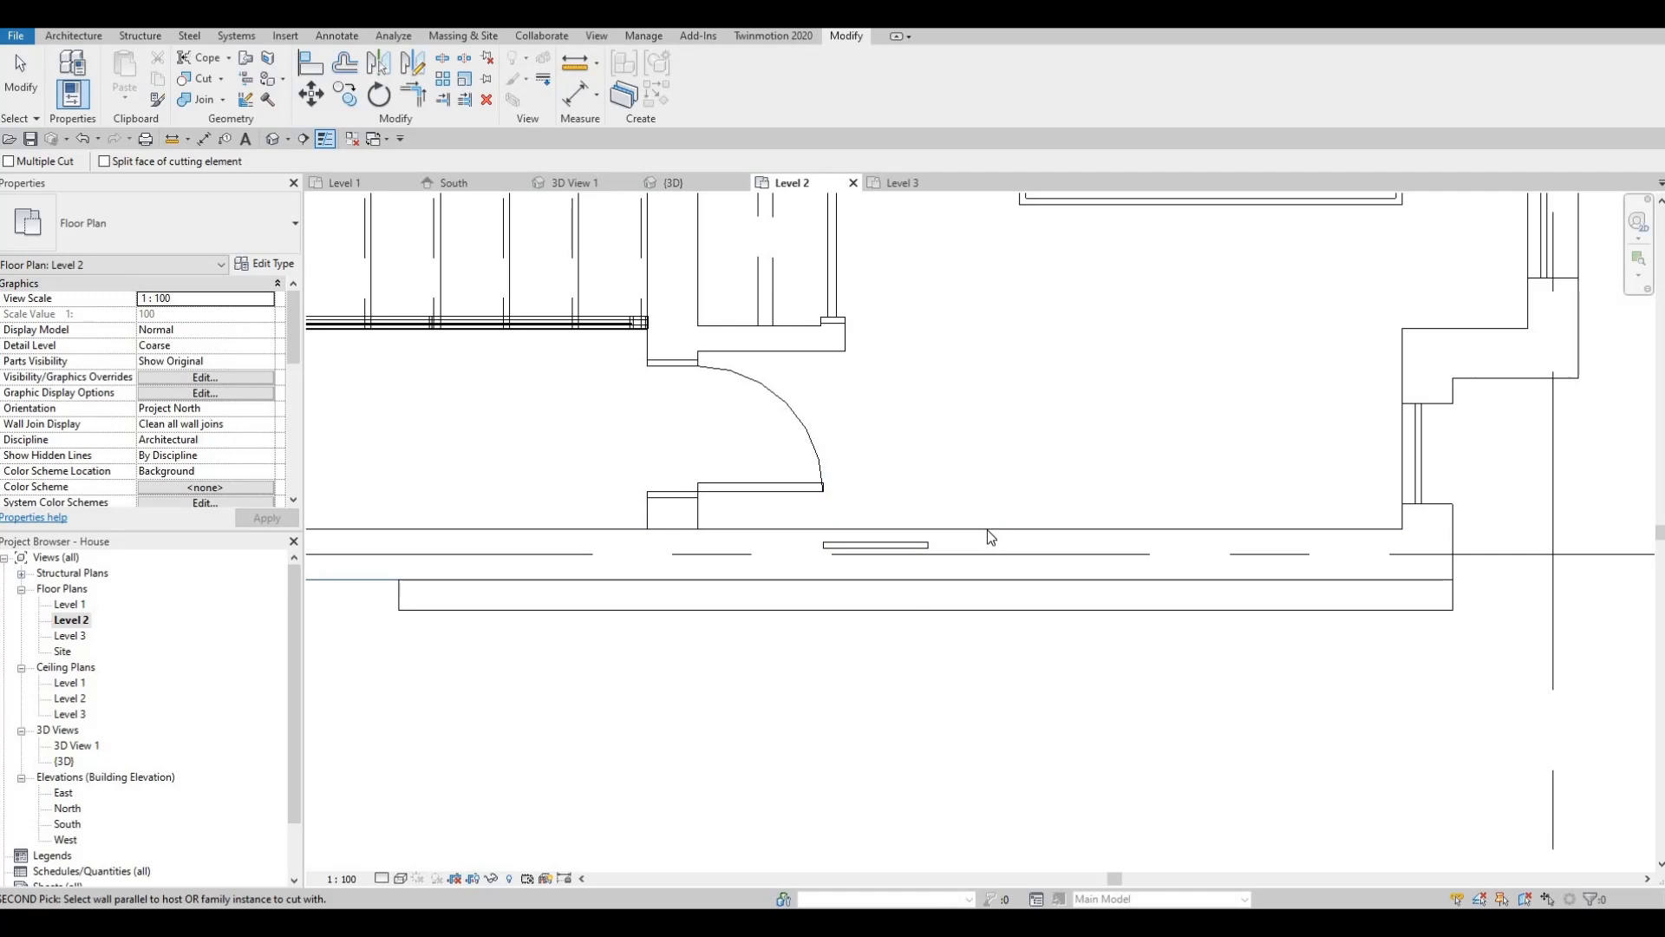
key("Escape")
left_click(200, 80)
left_click(926, 545)
key("Escape")
key("Escape")
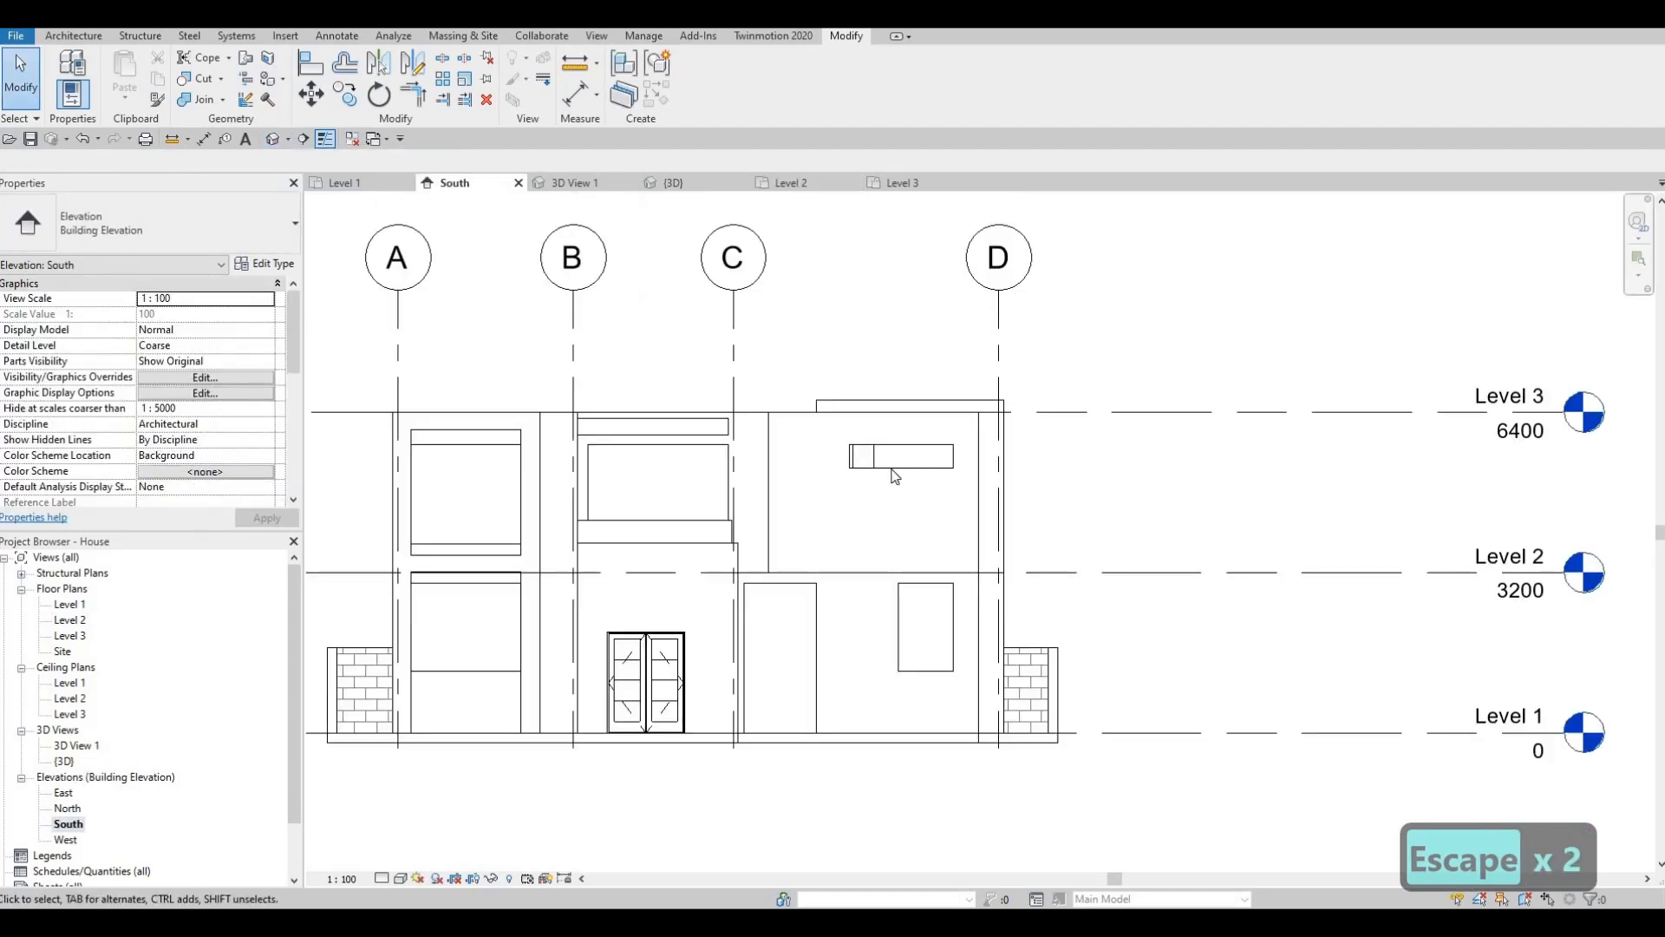
- In the South elevation, move the left edge of the bamboo panel's window opening to the curtain wall's right edge
left_click(924, 481)
key("Escape")
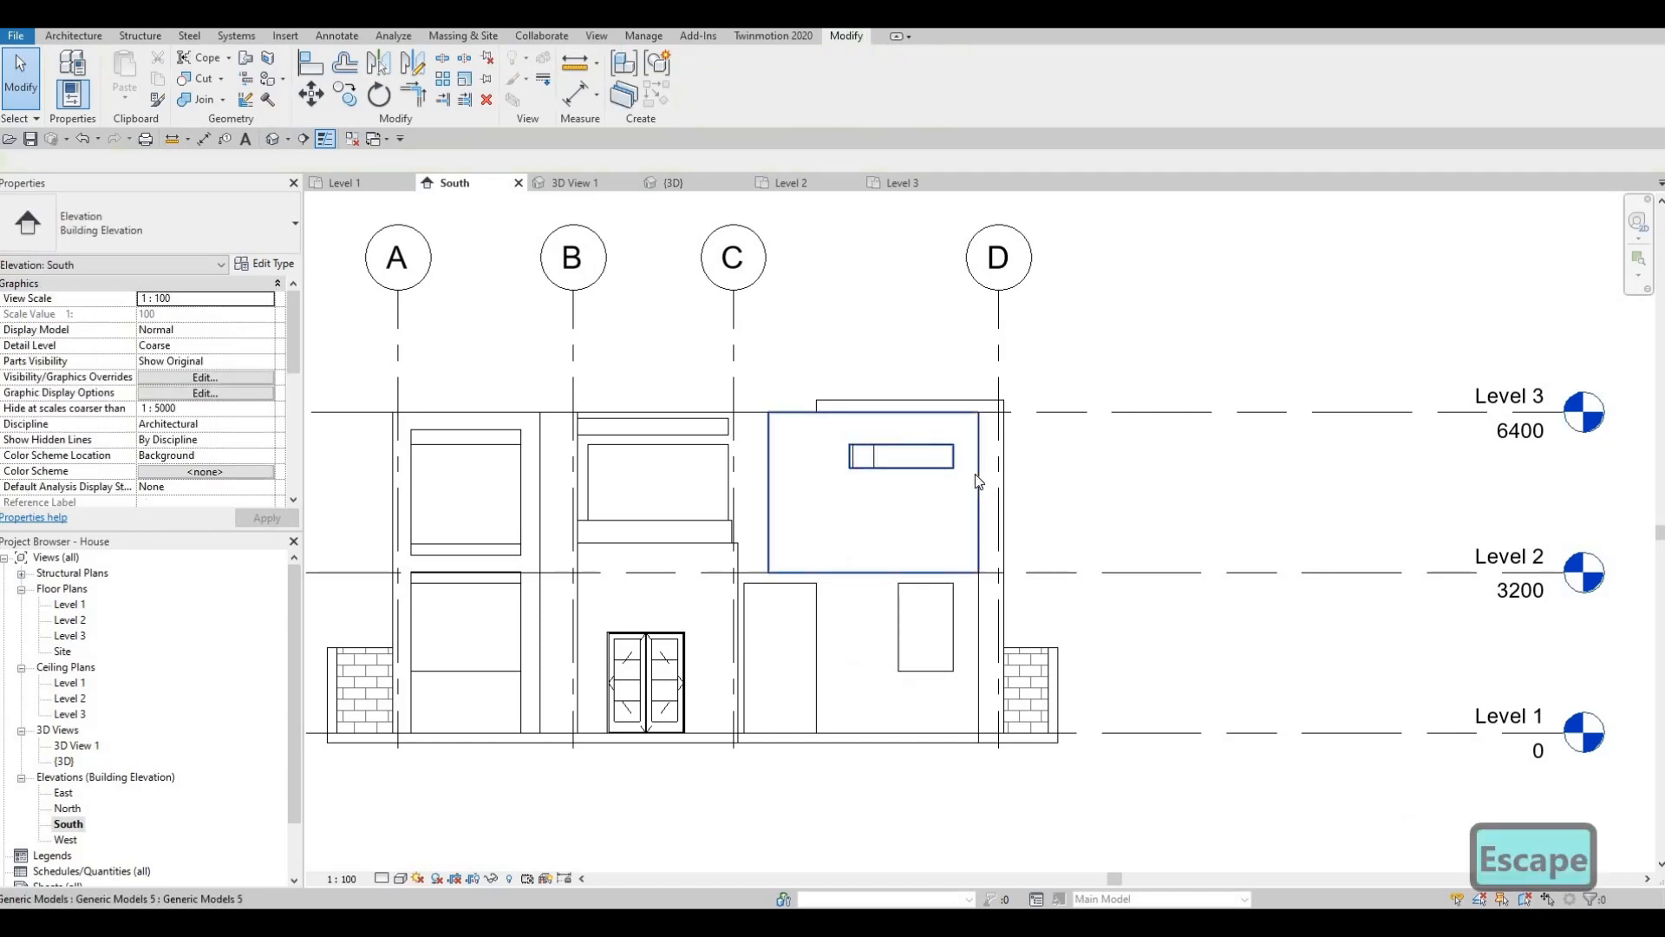
left_click(975, 477)
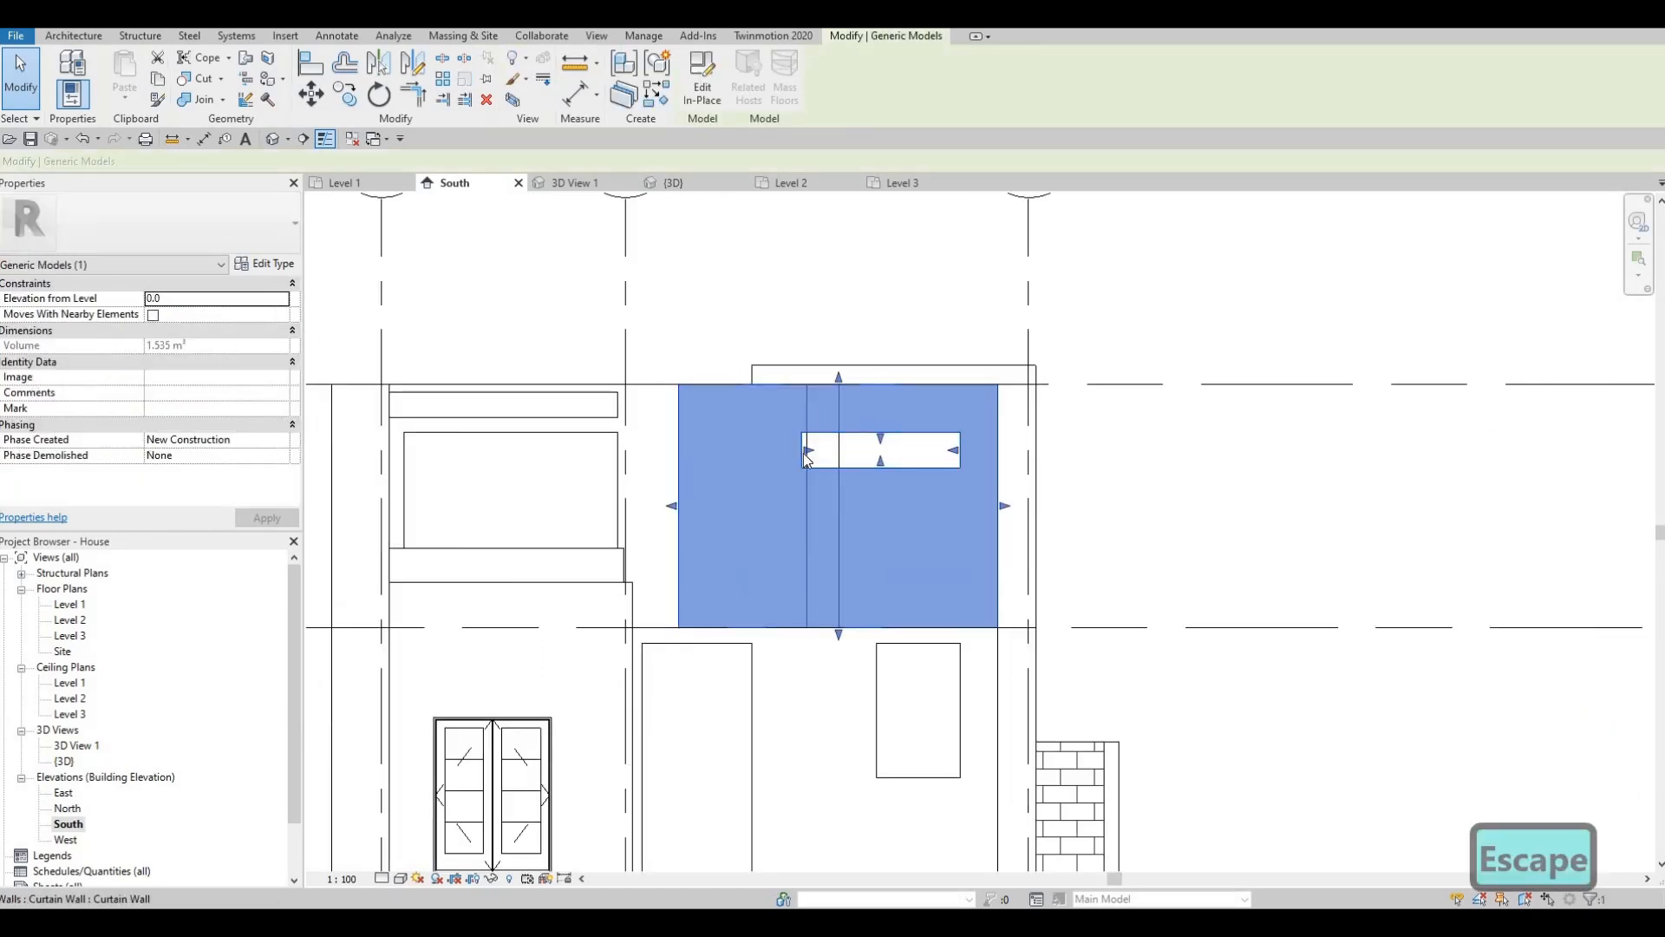
scroll(806, 451, "up", 3)
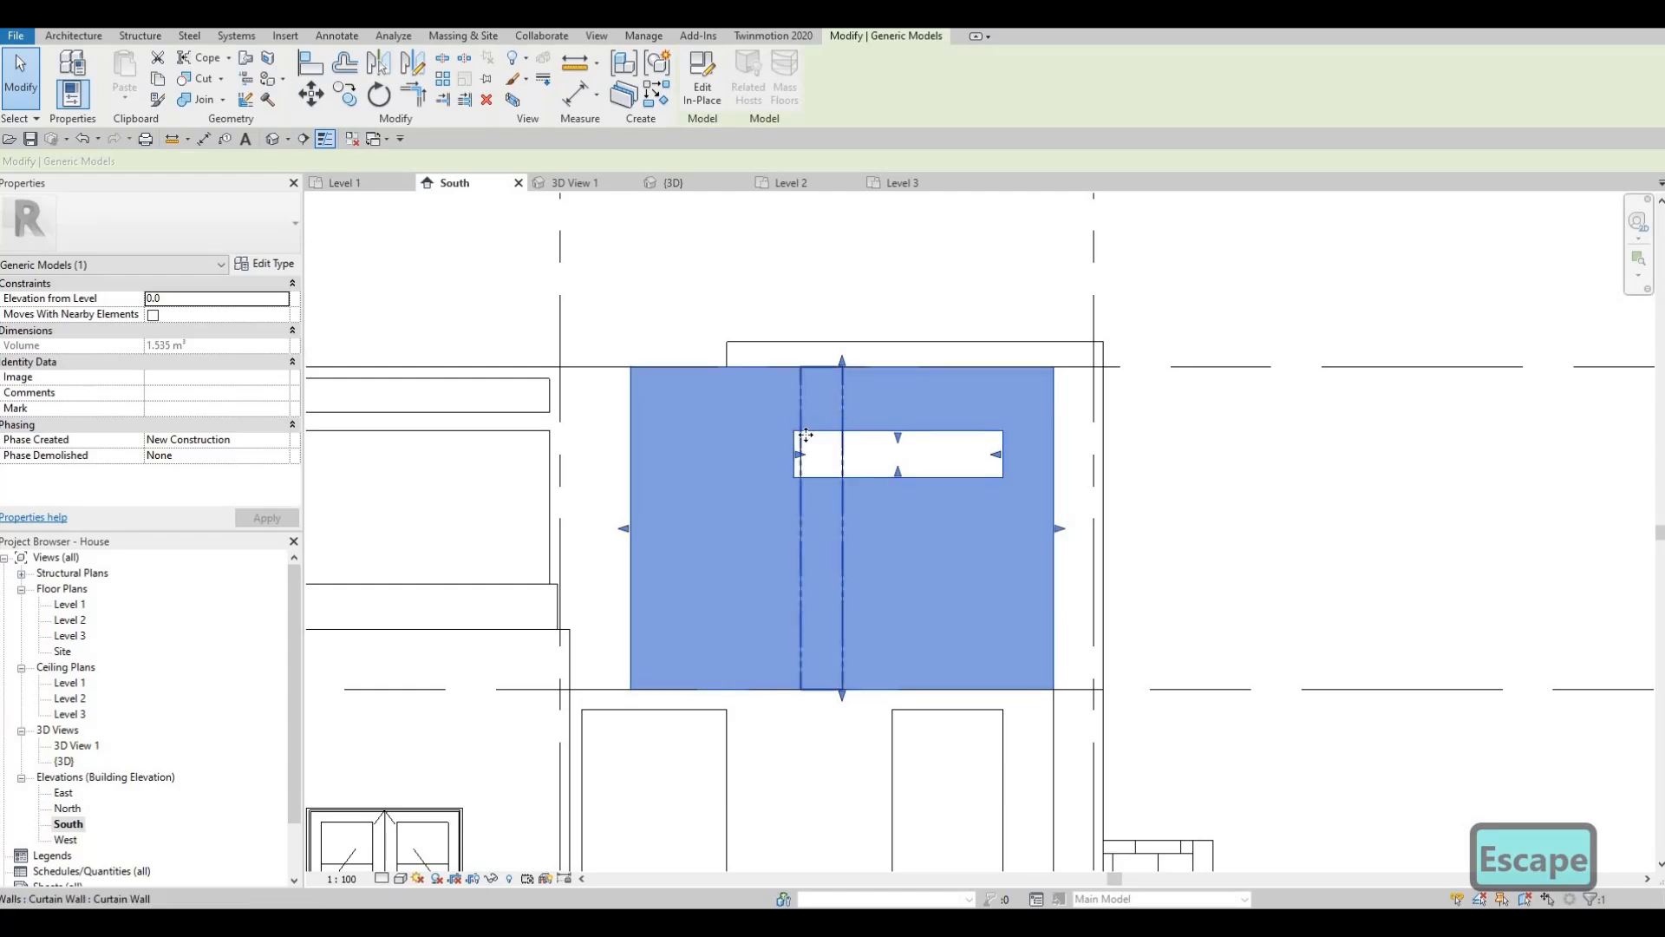
left_click_drag(799, 453, 846, 454)
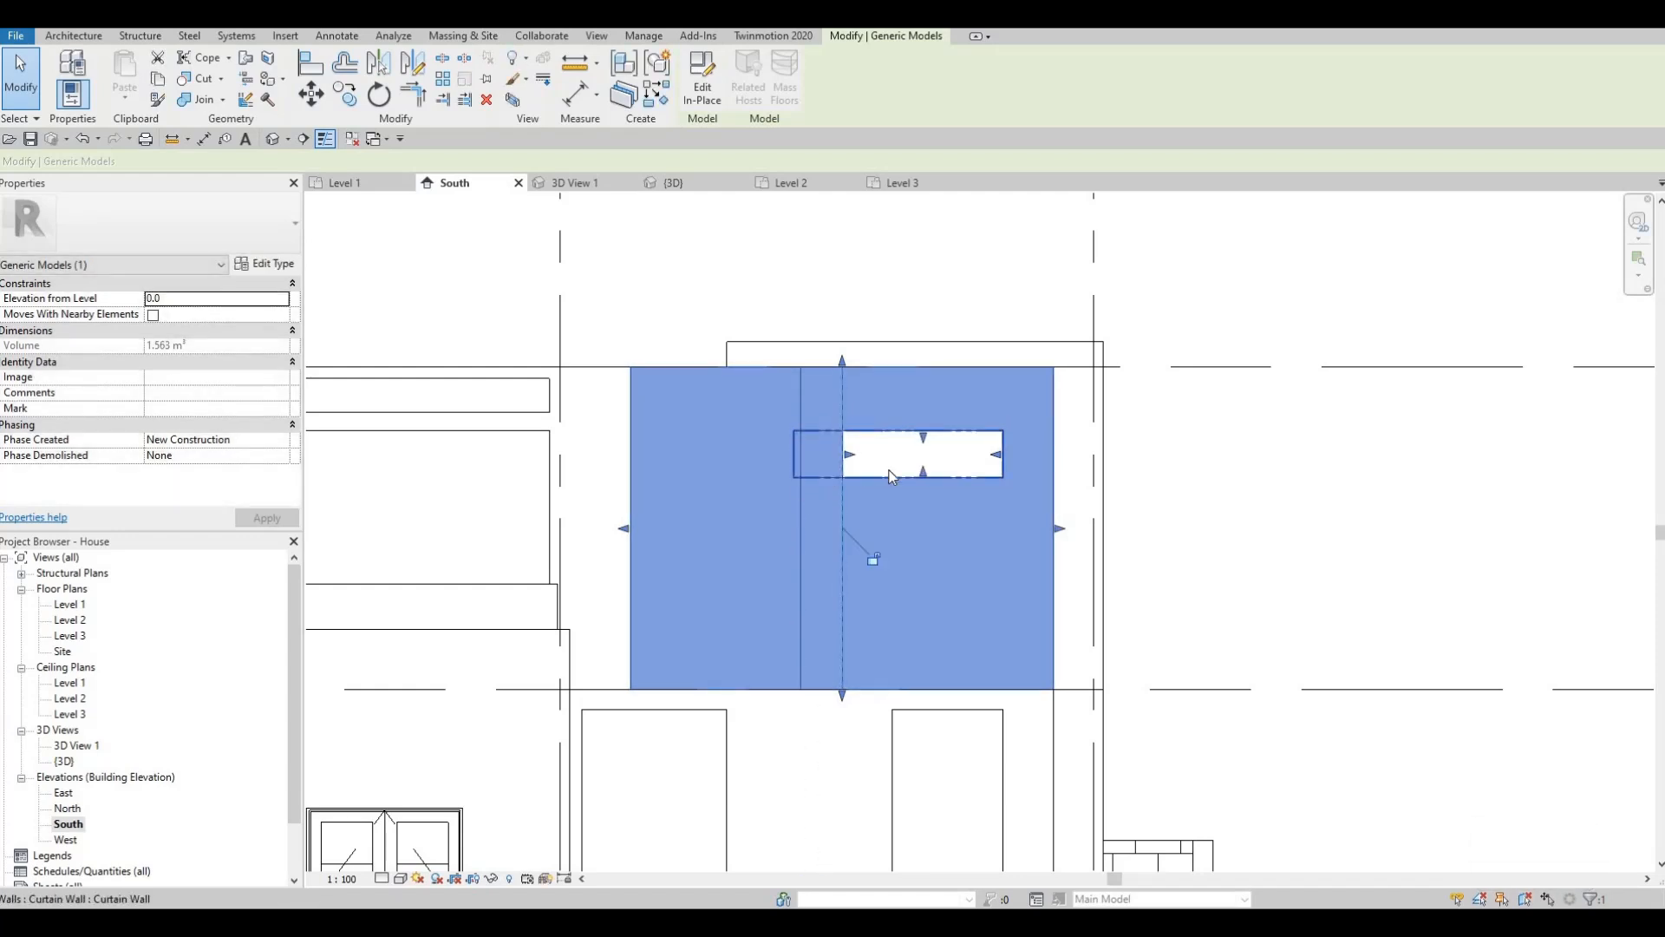
key("Escape")
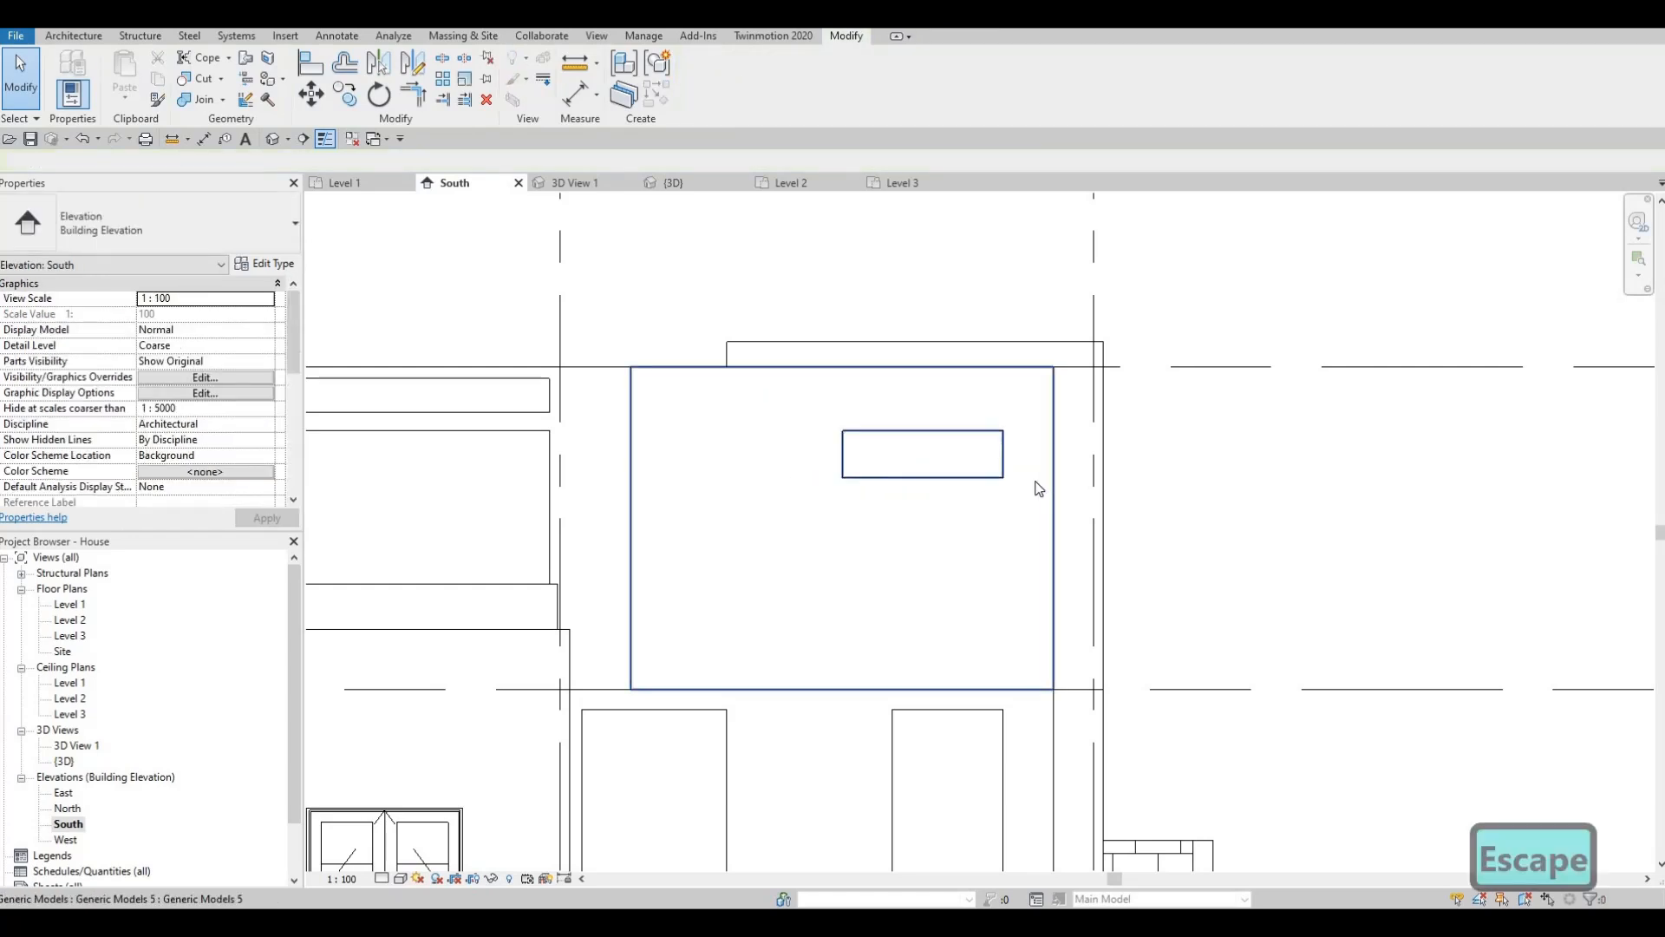
- Shorten the embedded curtain wall so its top meets the window opening's top and its base ends above Level 2
left_click(826, 371)
key("Escape")
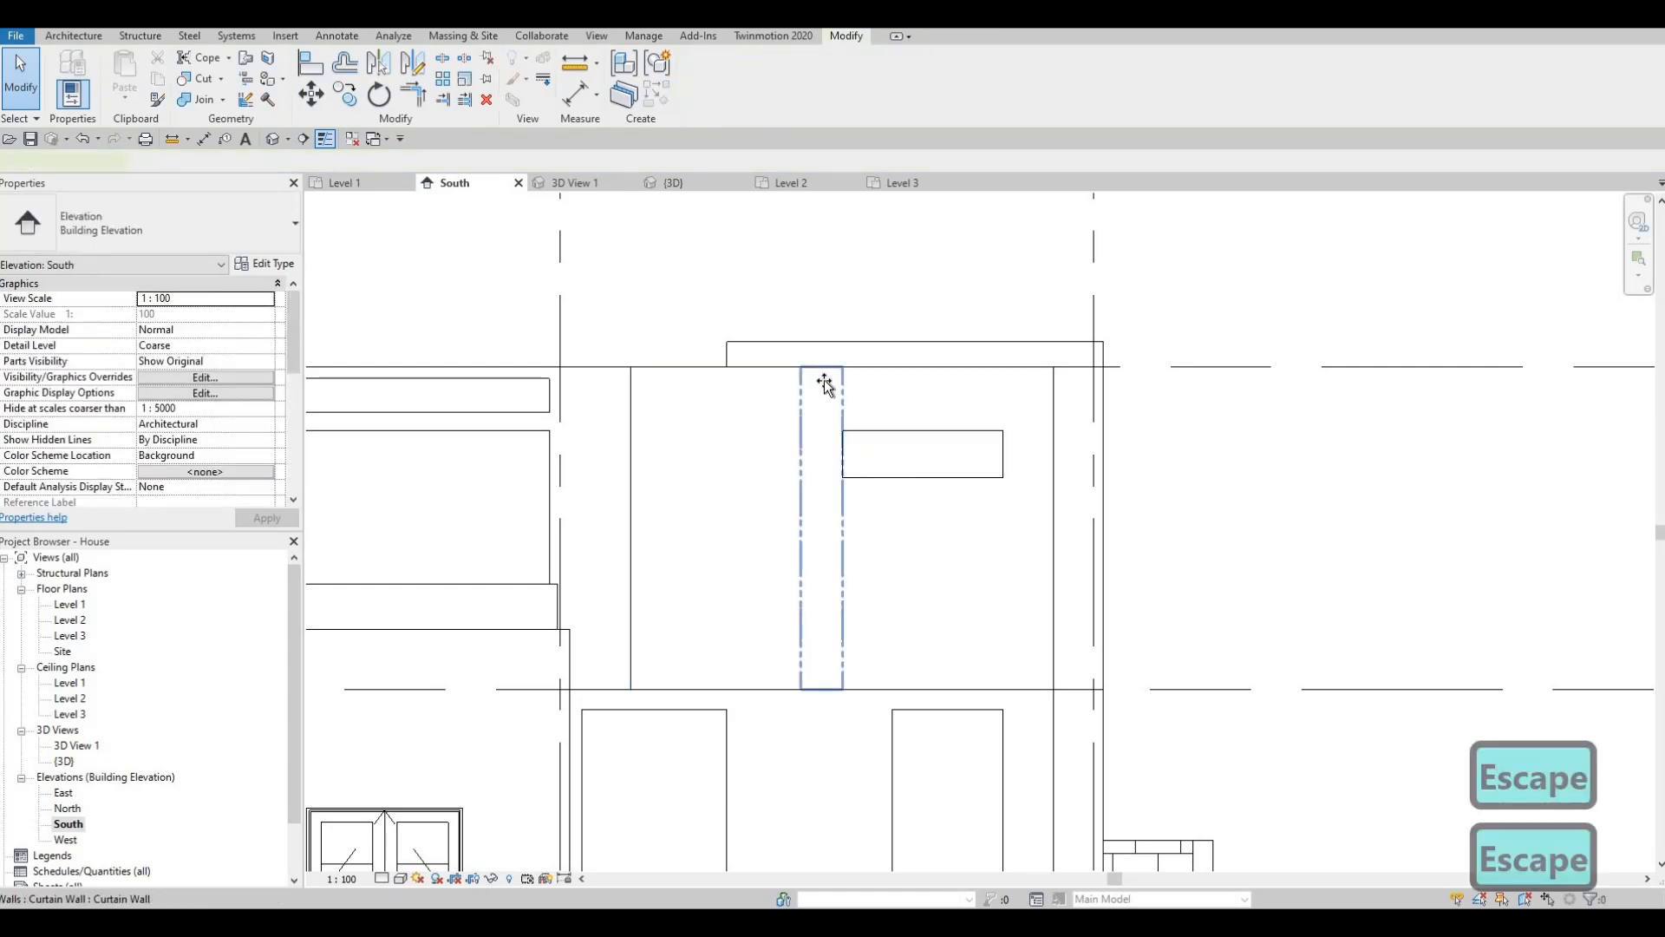
left_click(824, 378)
left_click_drag(822, 434, 858, 639)
key("Escape")
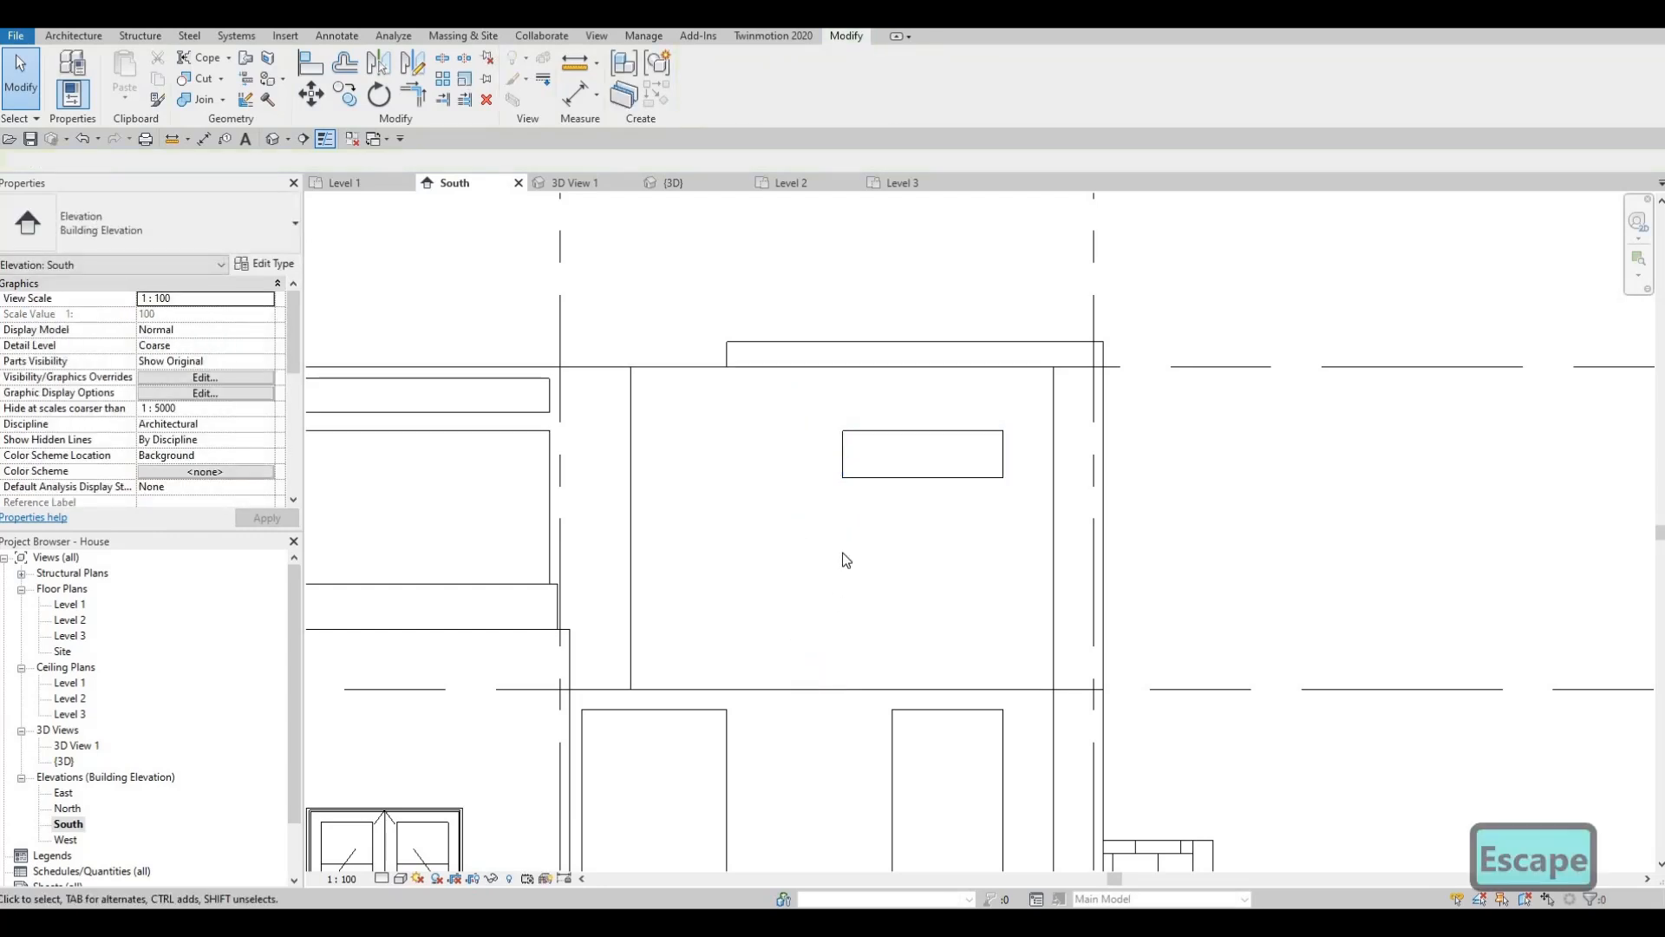
- Open the bamboo panel model for in-place editing and select its extrusion
left_click(1027, 411)
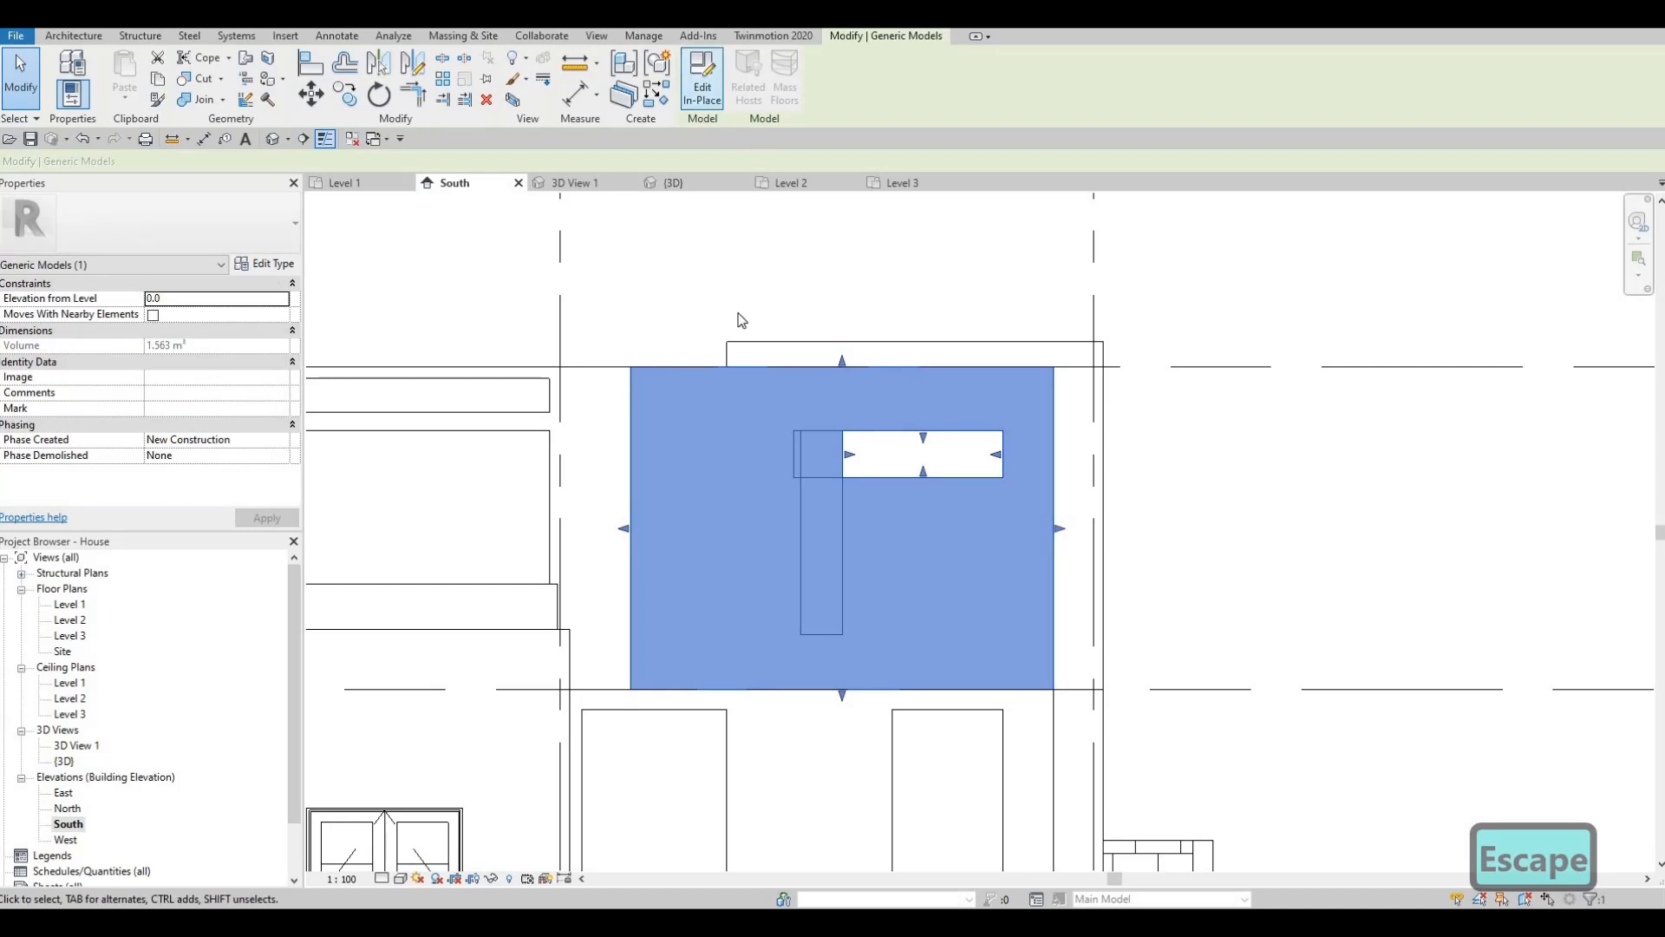
left_click(702, 79)
left_click(1054, 495)
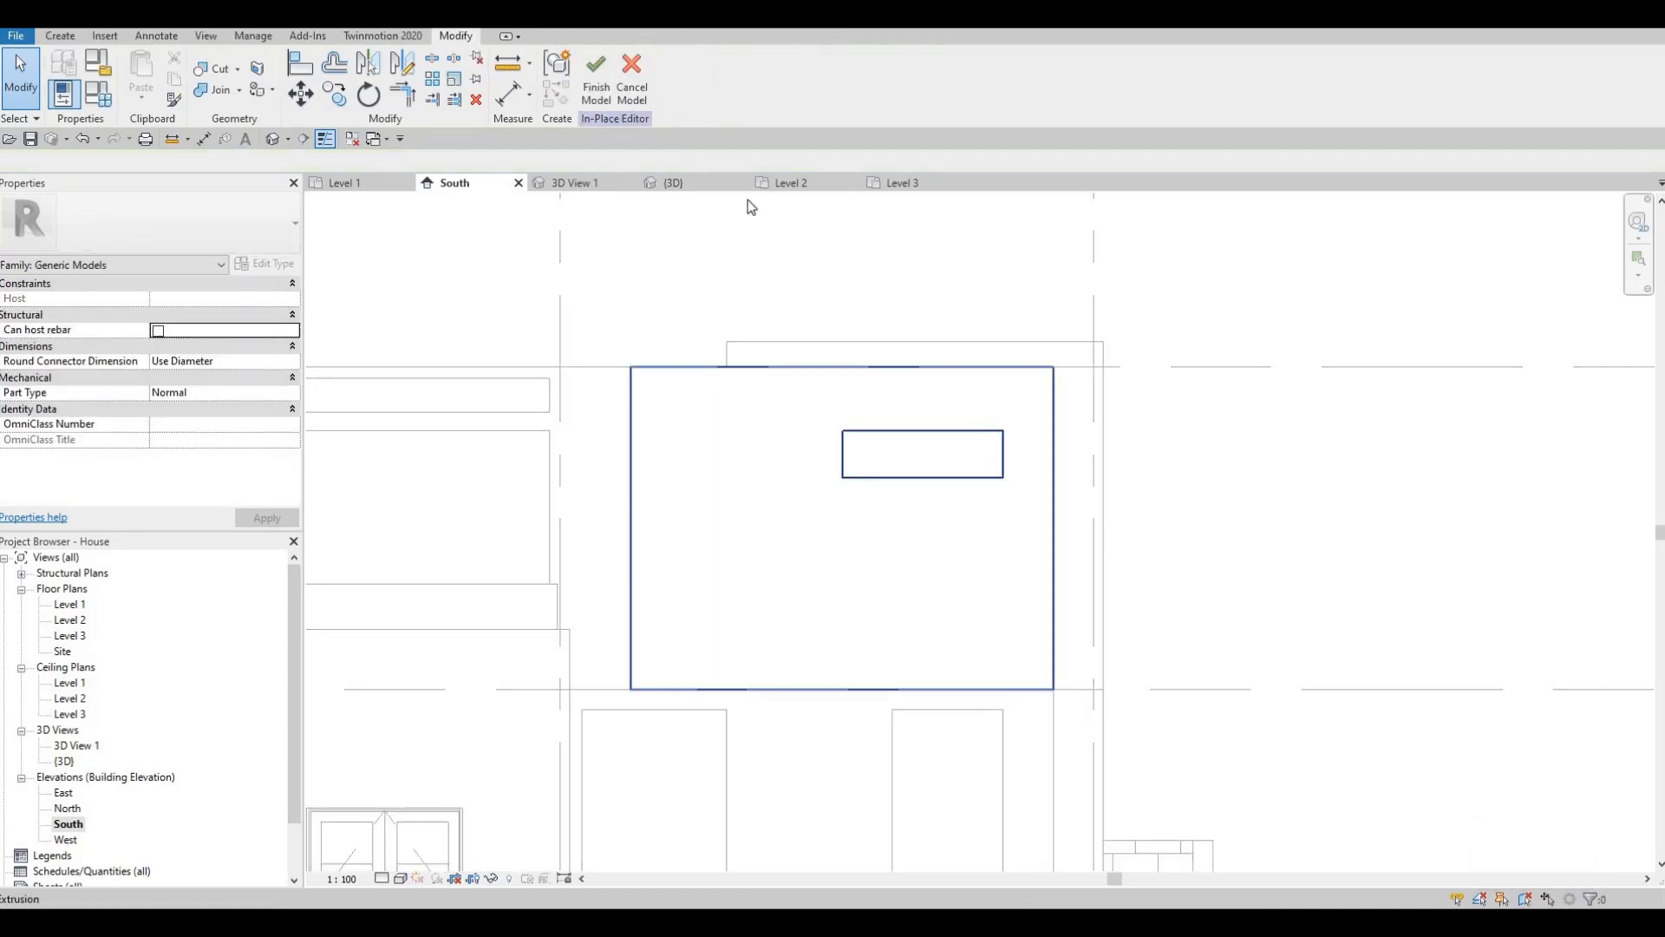
- Edit the facade extrusion's profile and sketch a rectangle about 420 by 1396 mm over the lower part of the vertical curtain wall
left_click(606, 78)
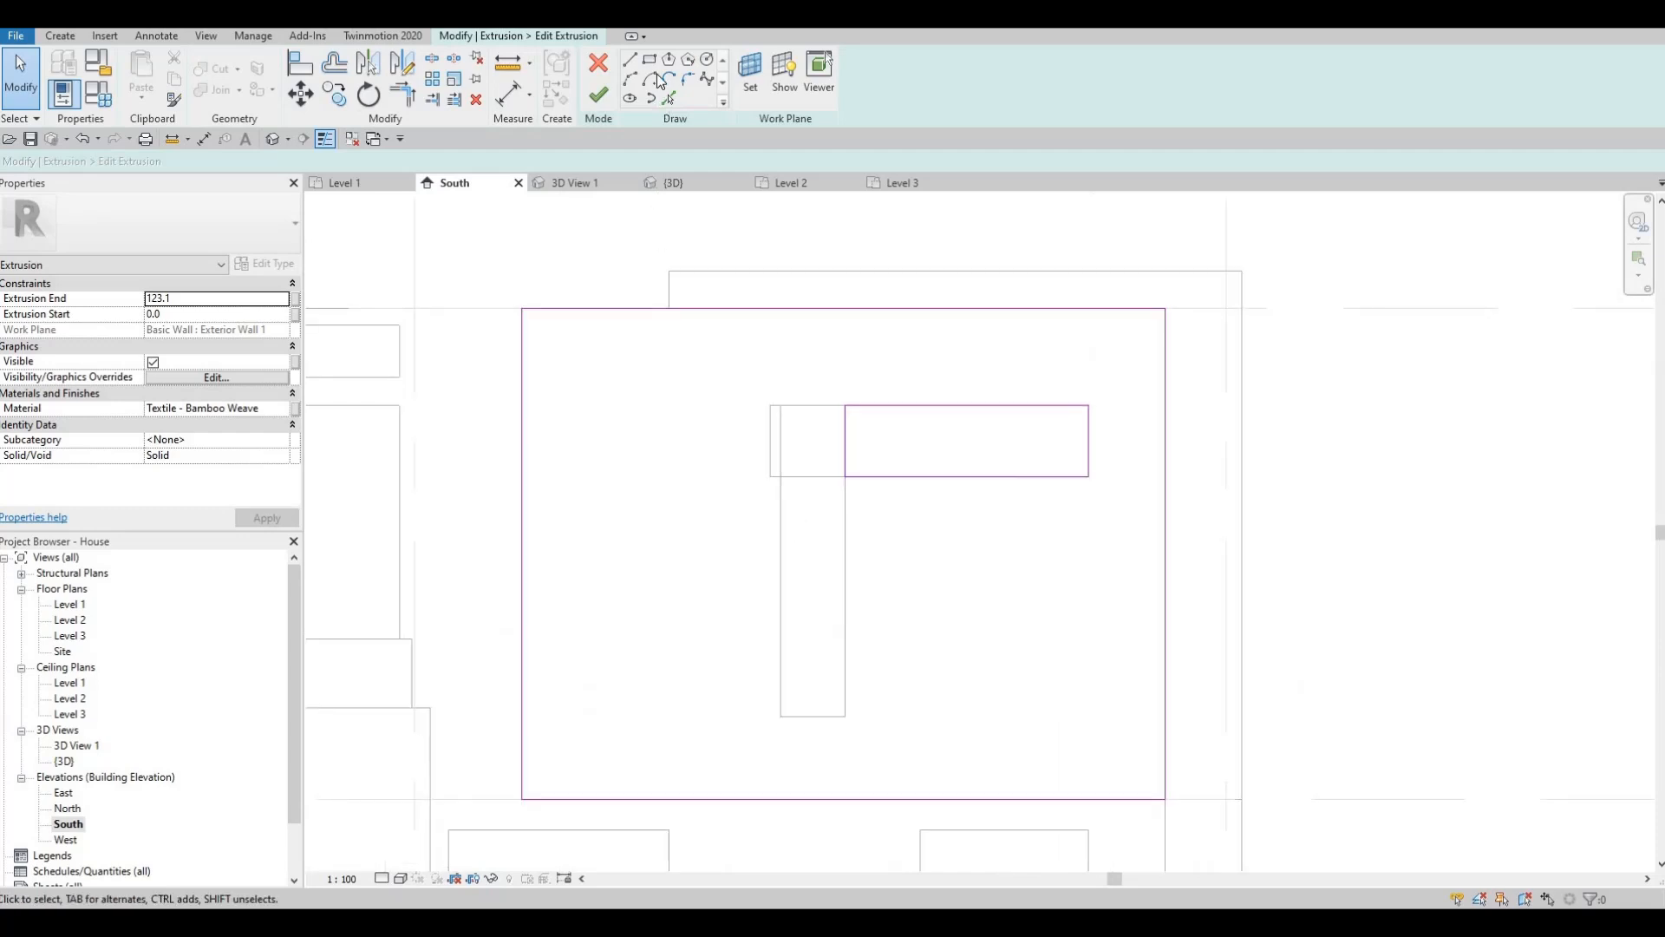
left_click(781, 716)
left_click(846, 503)
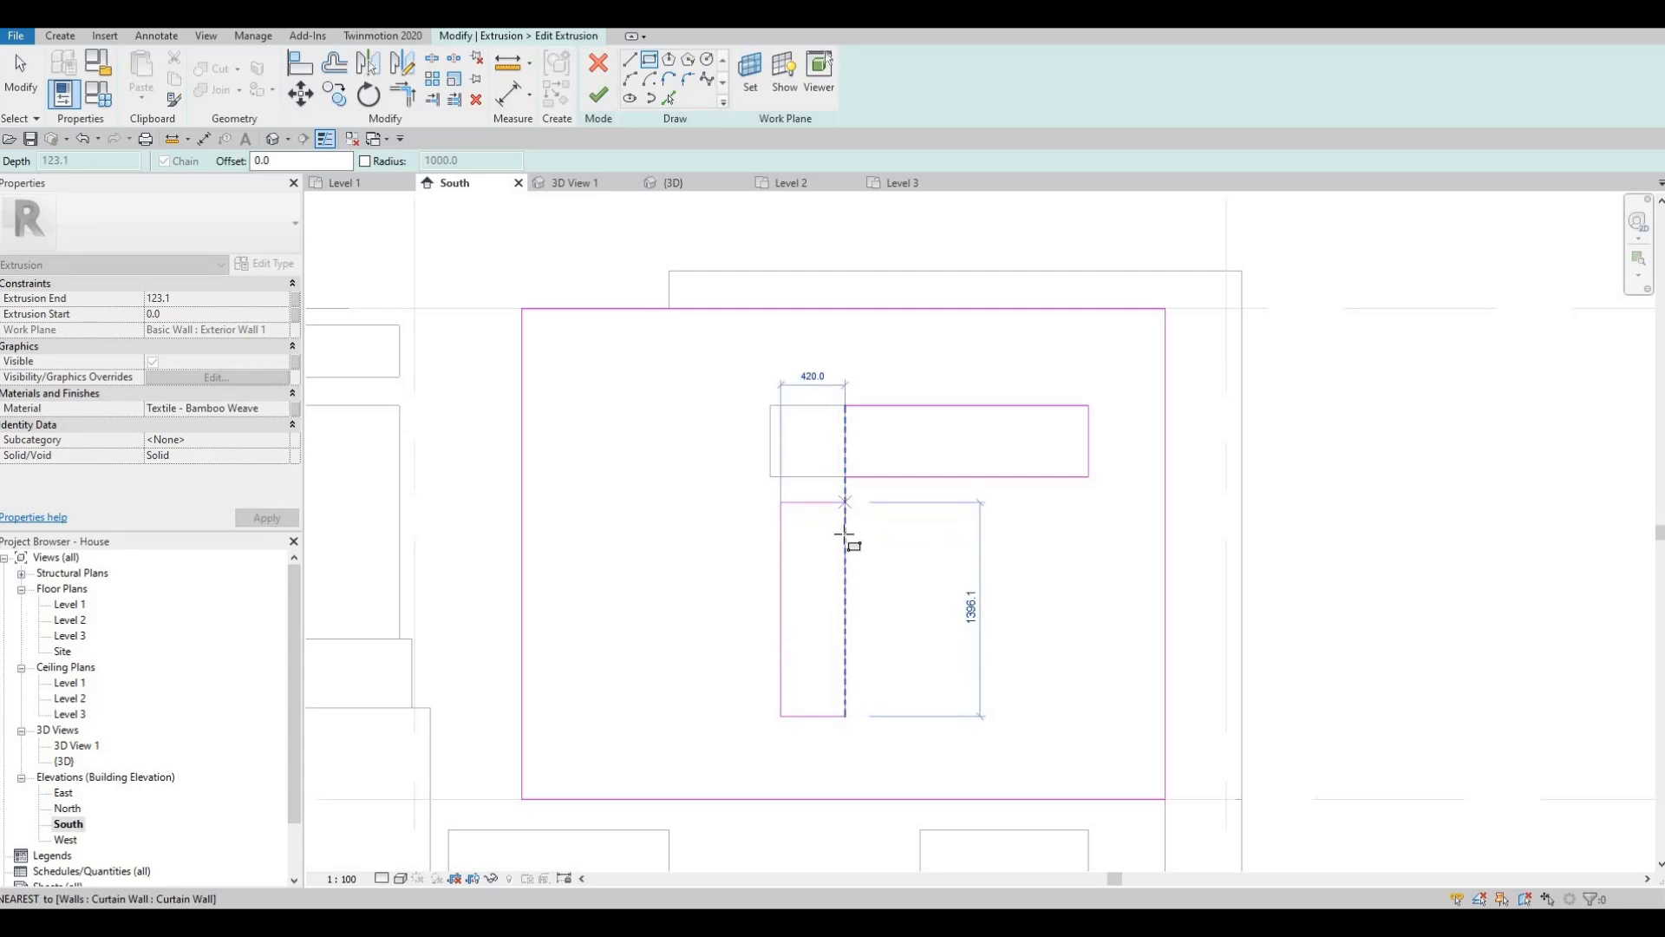
key("Escape")
key("Escape")
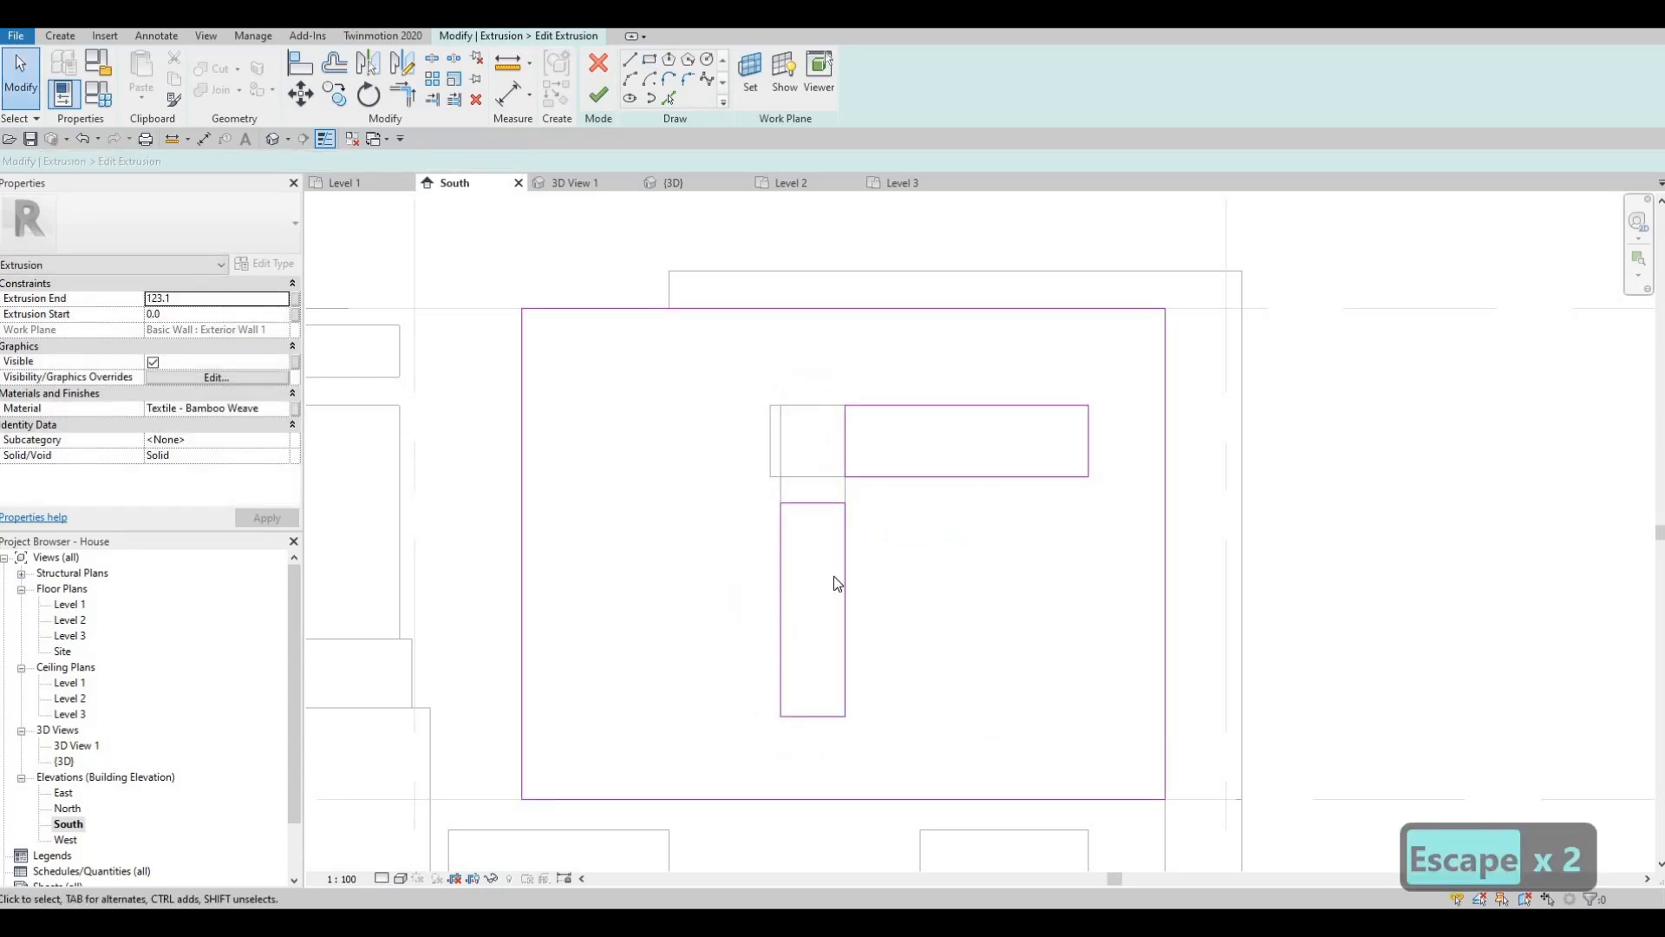
- Trim and extend the narrow rectangle's two long sides to meet the bottom and top edges of the horizontal opening
key("t")
key("r")
left_click(845, 559)
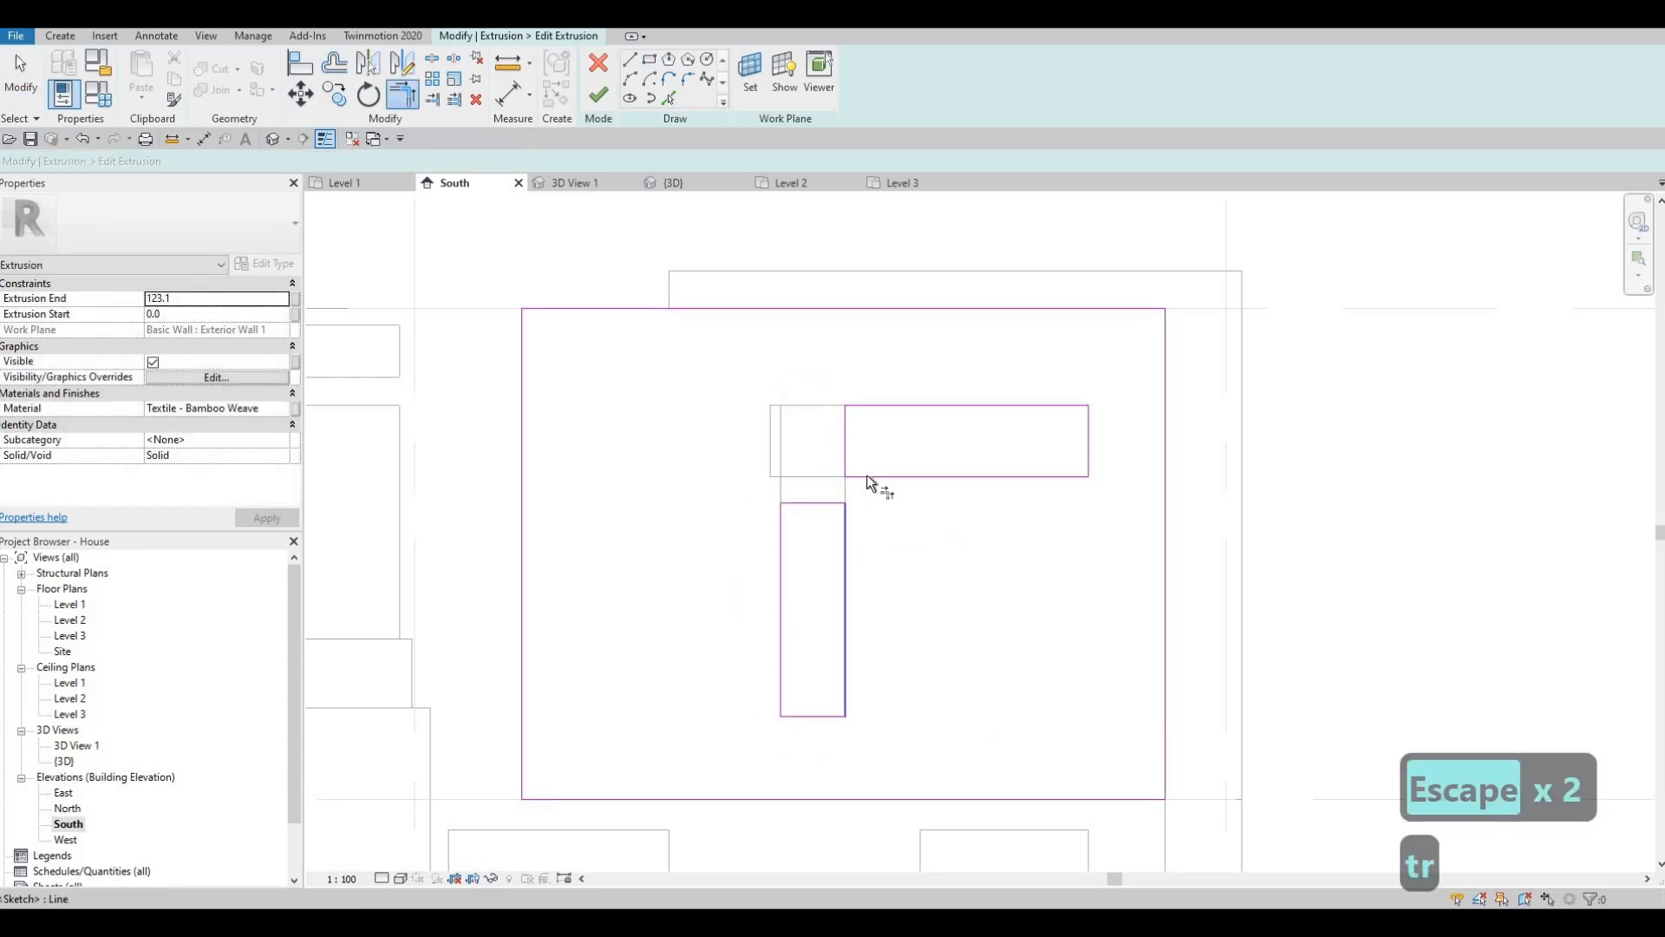
left_click(868, 475)
left_click(781, 562)
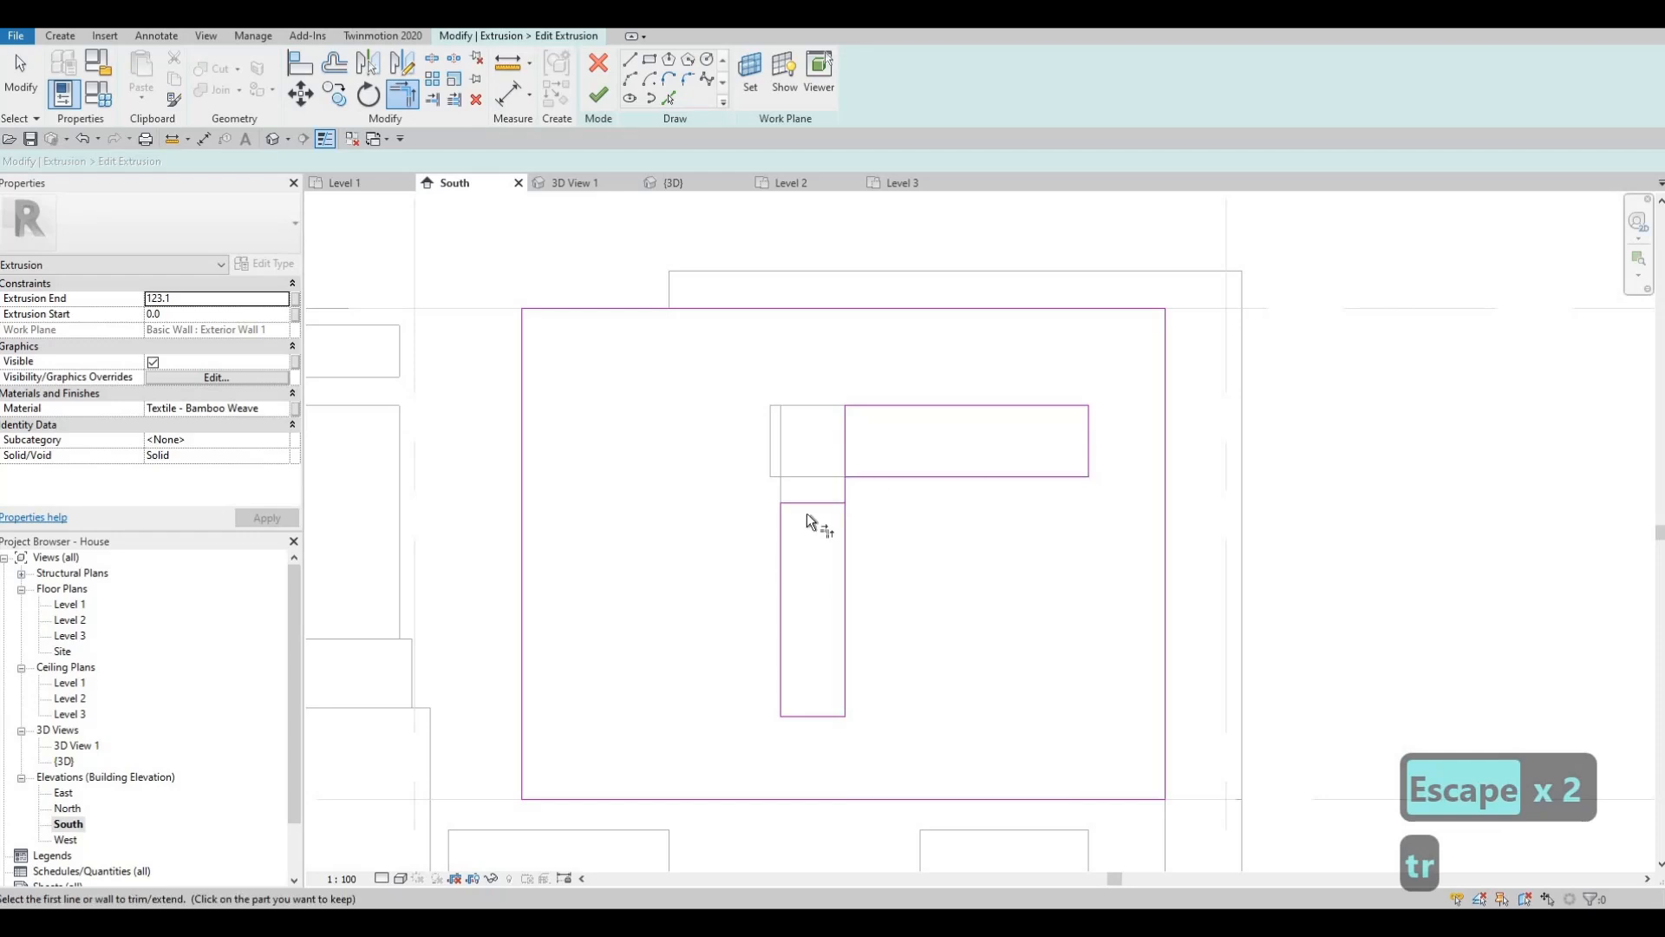
left_click(894, 412)
key("Escape")
key("Escape")
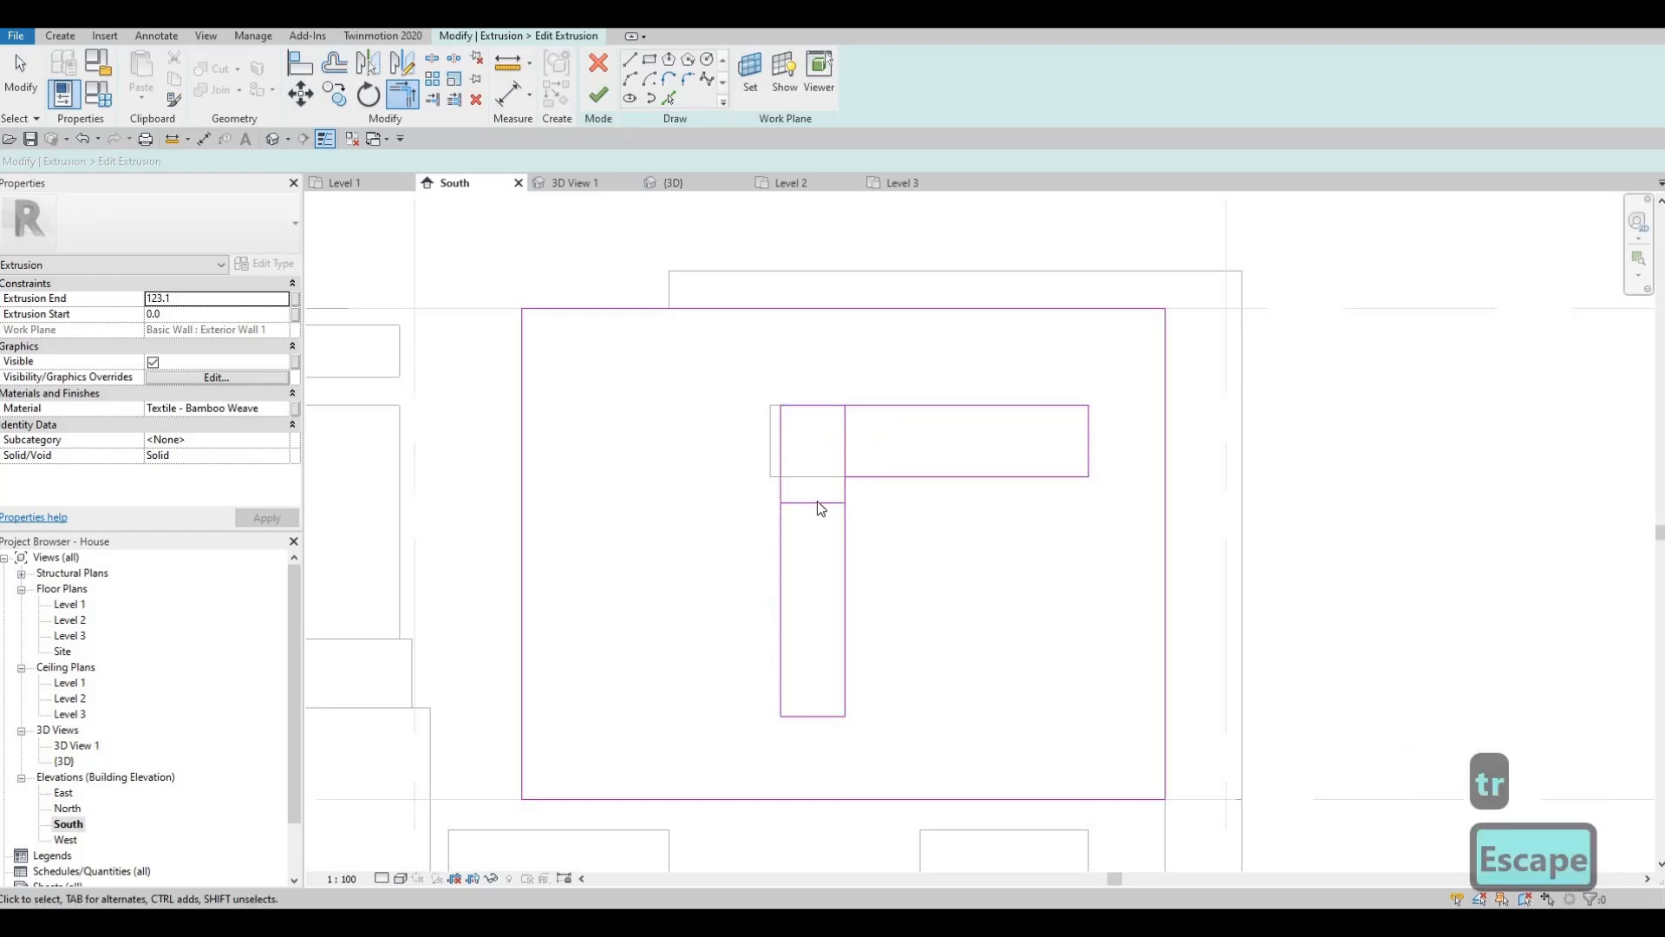
- Delete the two leftover lines between the rectangles to form one L-shaped opening, and finish the extrusion and the in-place model
left_click(817, 502)
key("Delete")
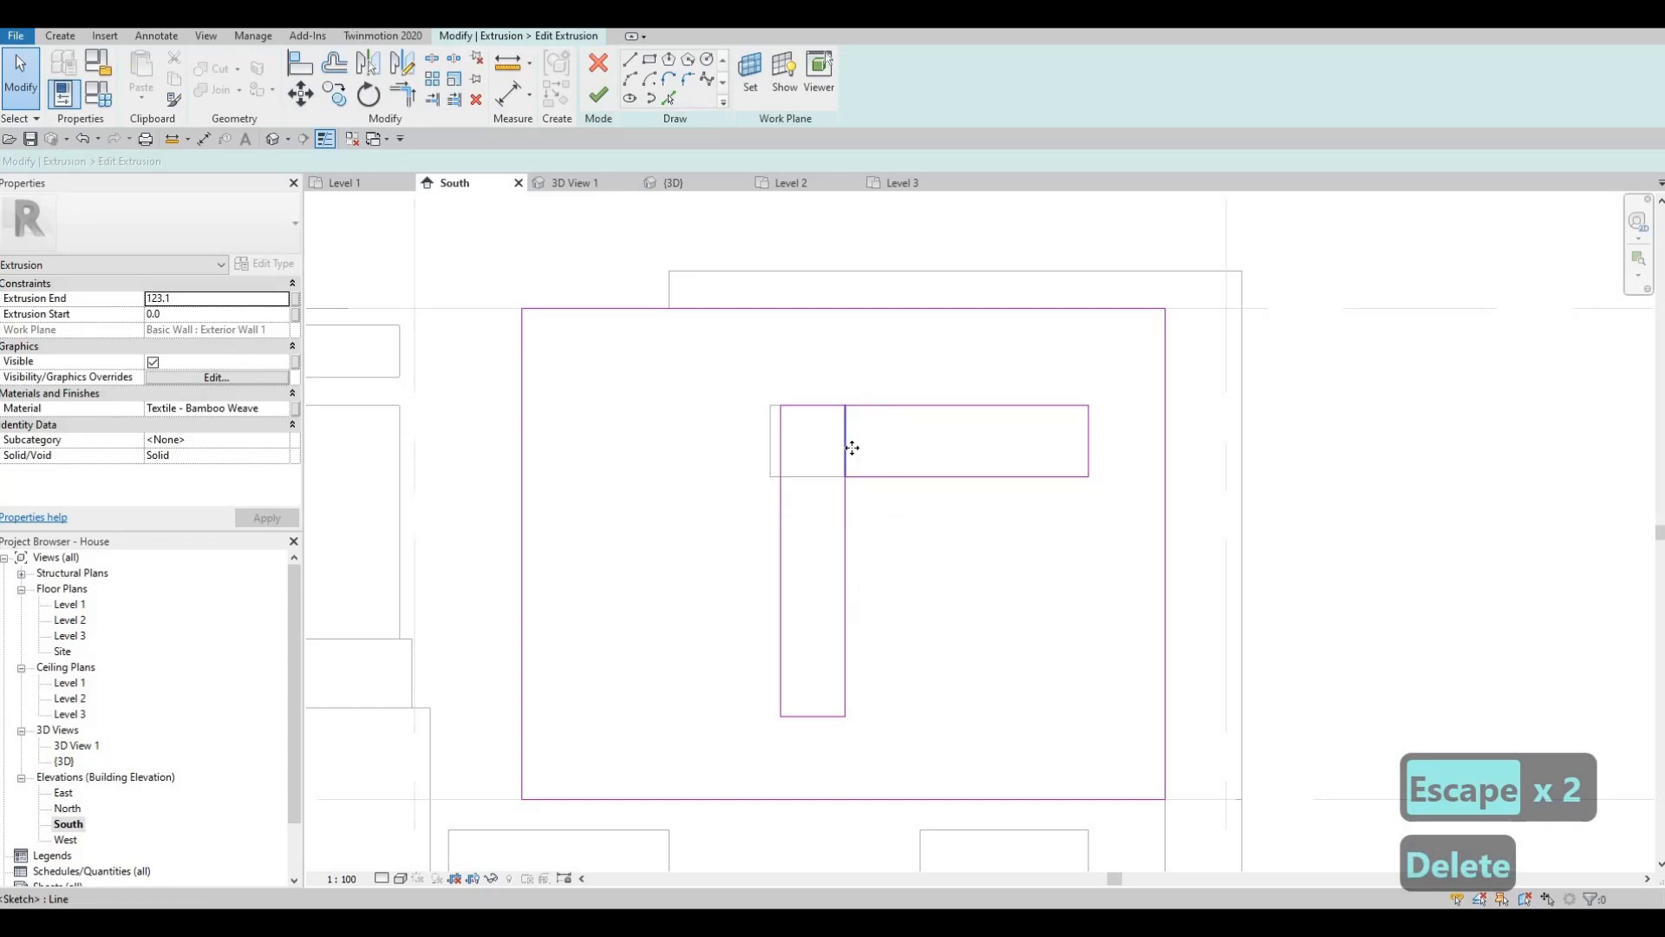
left_click(833, 505)
key("Delete")
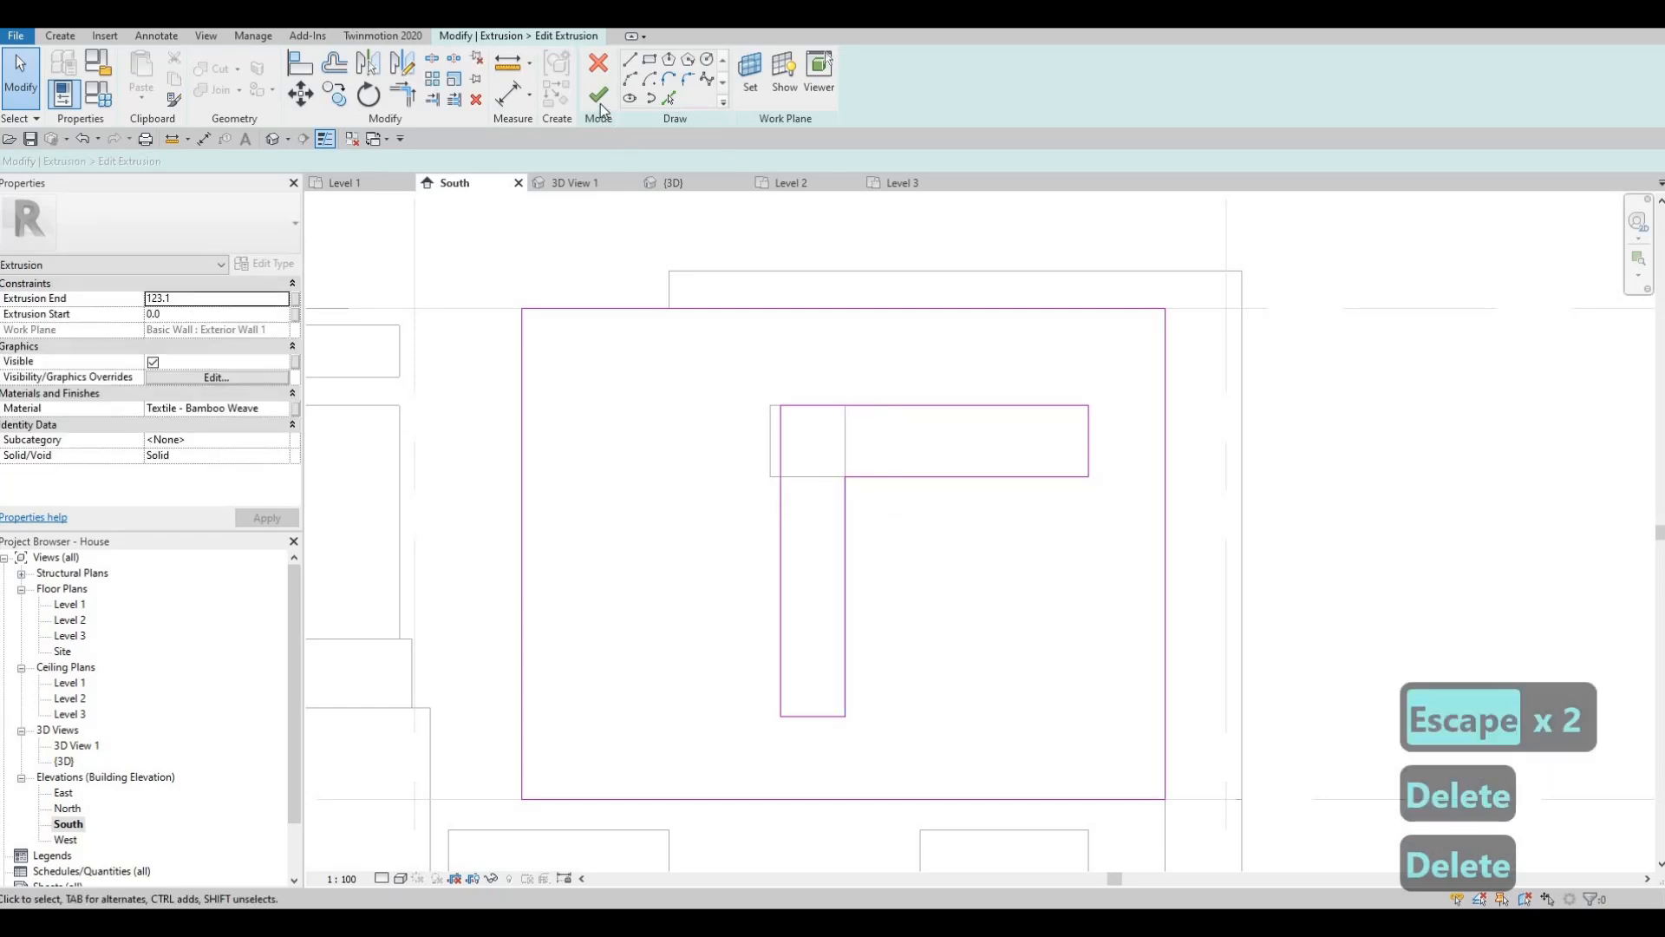
left_click(599, 96)
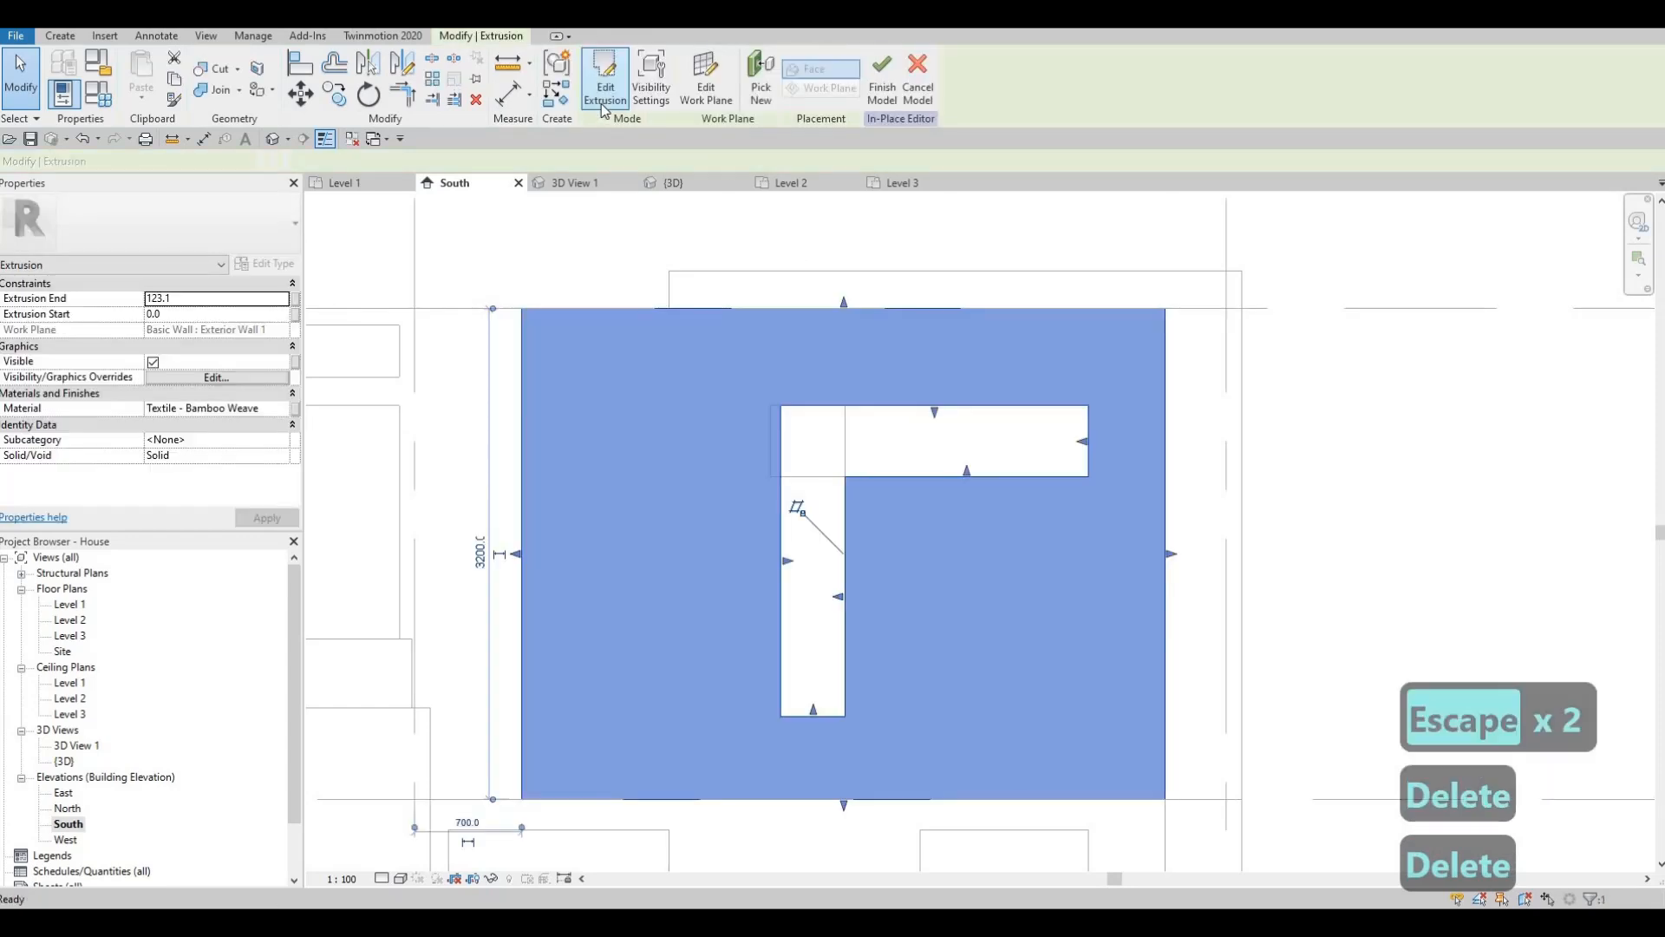
left_click(896, 103)
key("Escape")
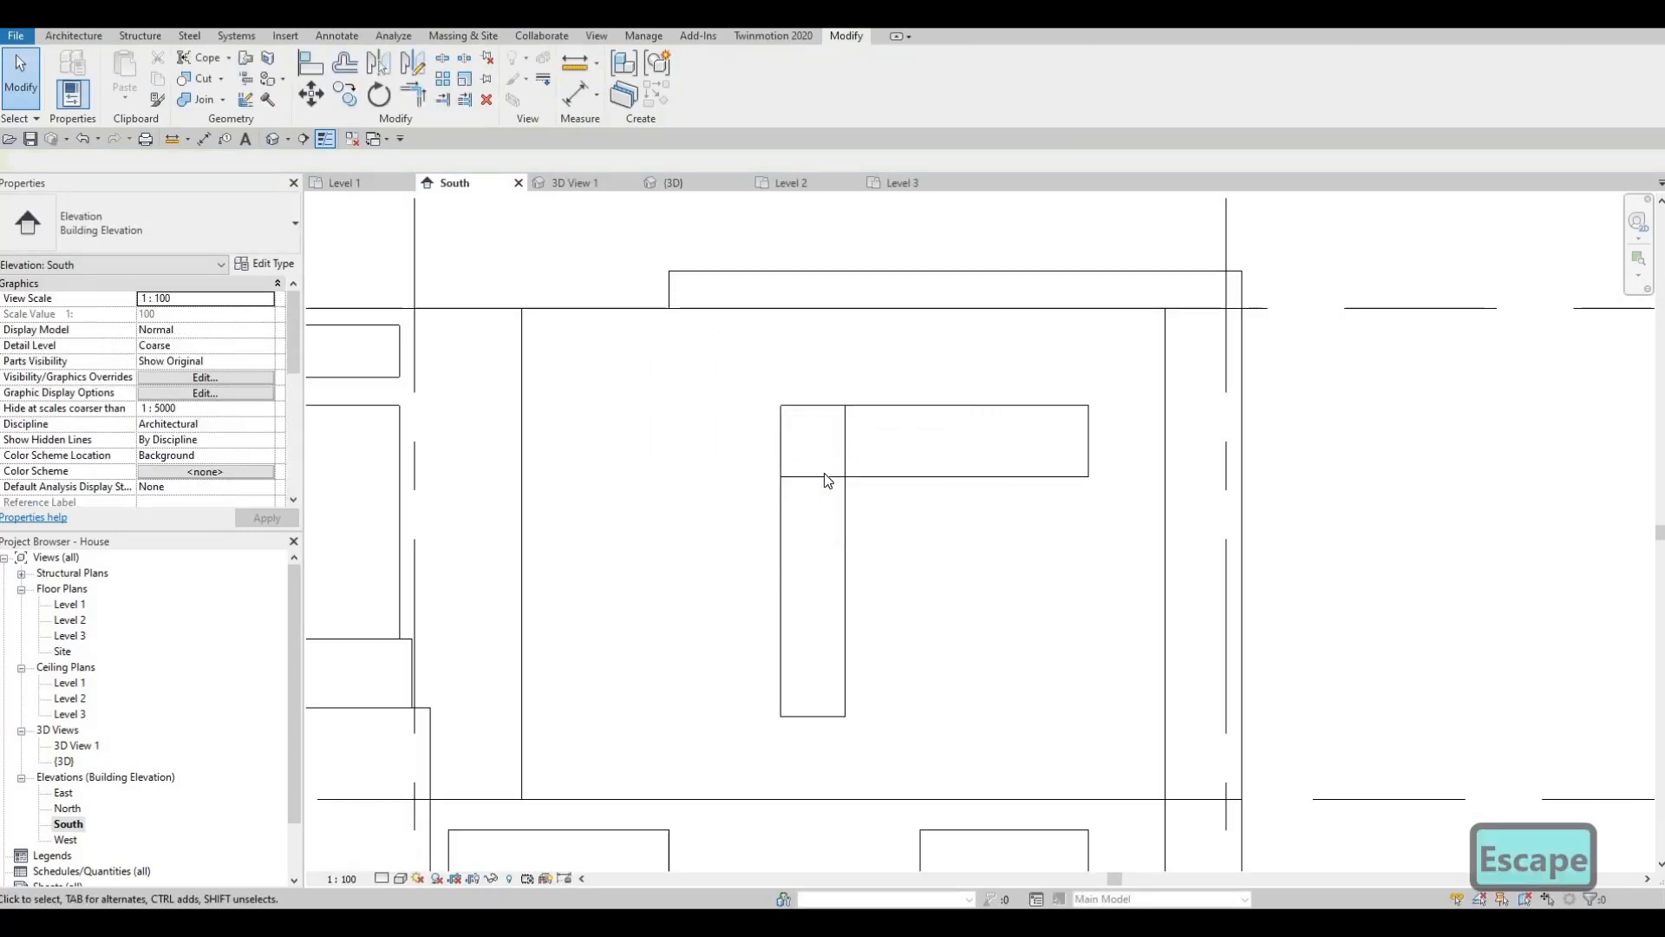
- Shorten the horizontal curtain wall so its end meets the inner edge of the vertical curtain wall
left_click(789, 460)
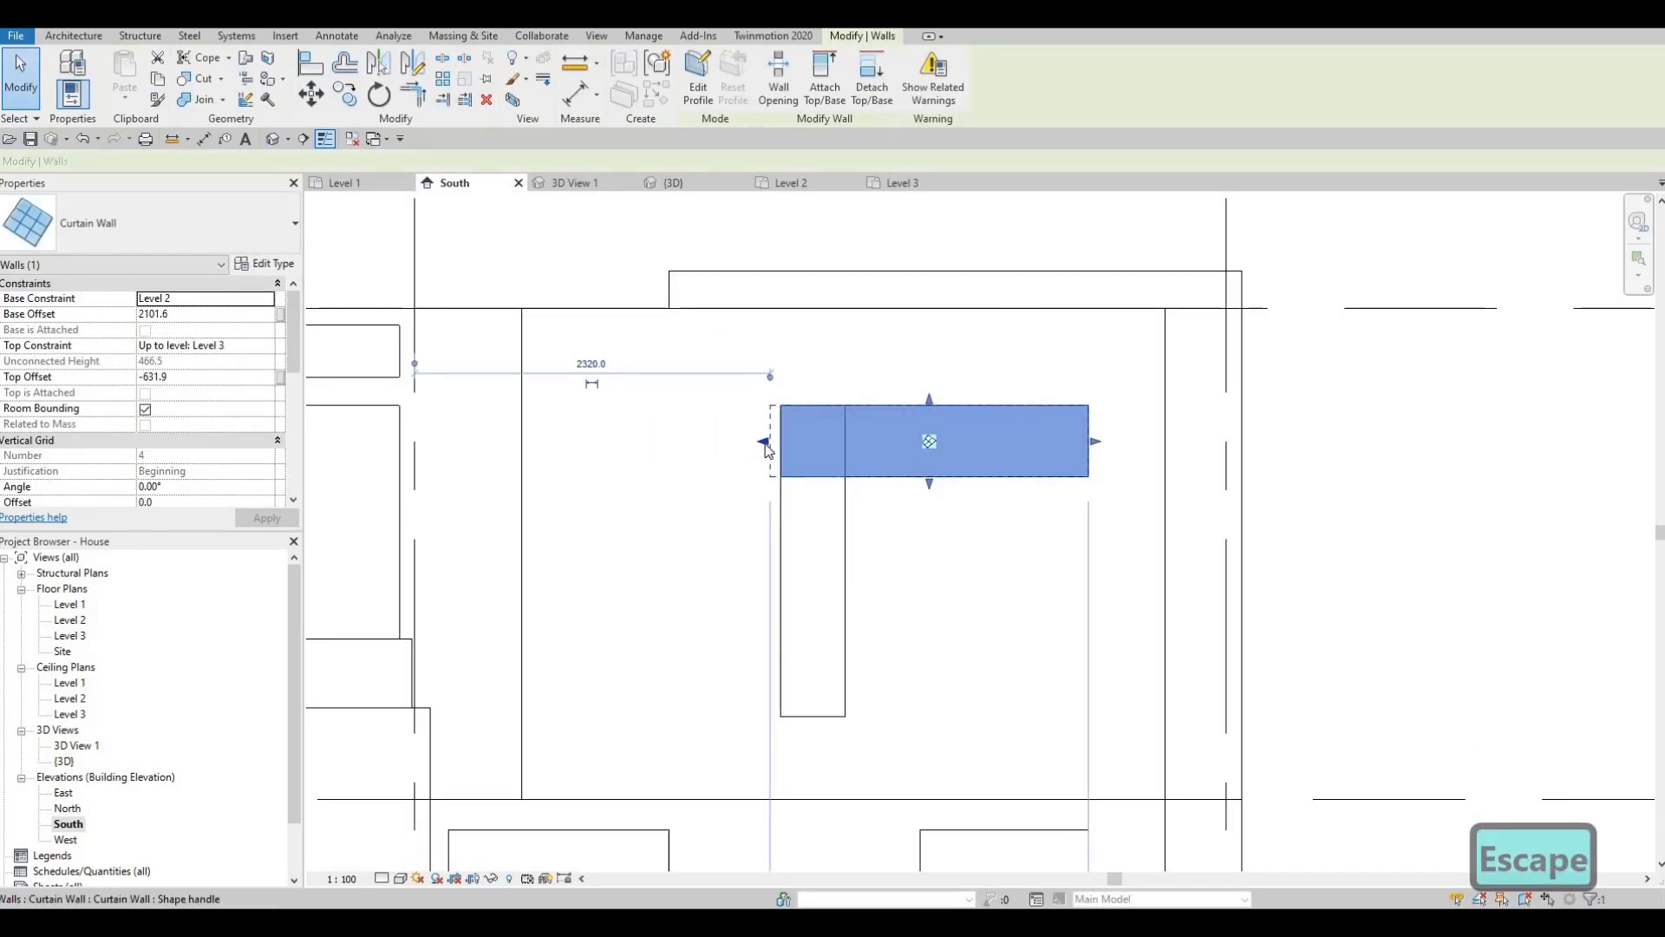
left_click_drag(858, 453, 843, 548)
key("Escape")
key("Escape")
key("Escape")
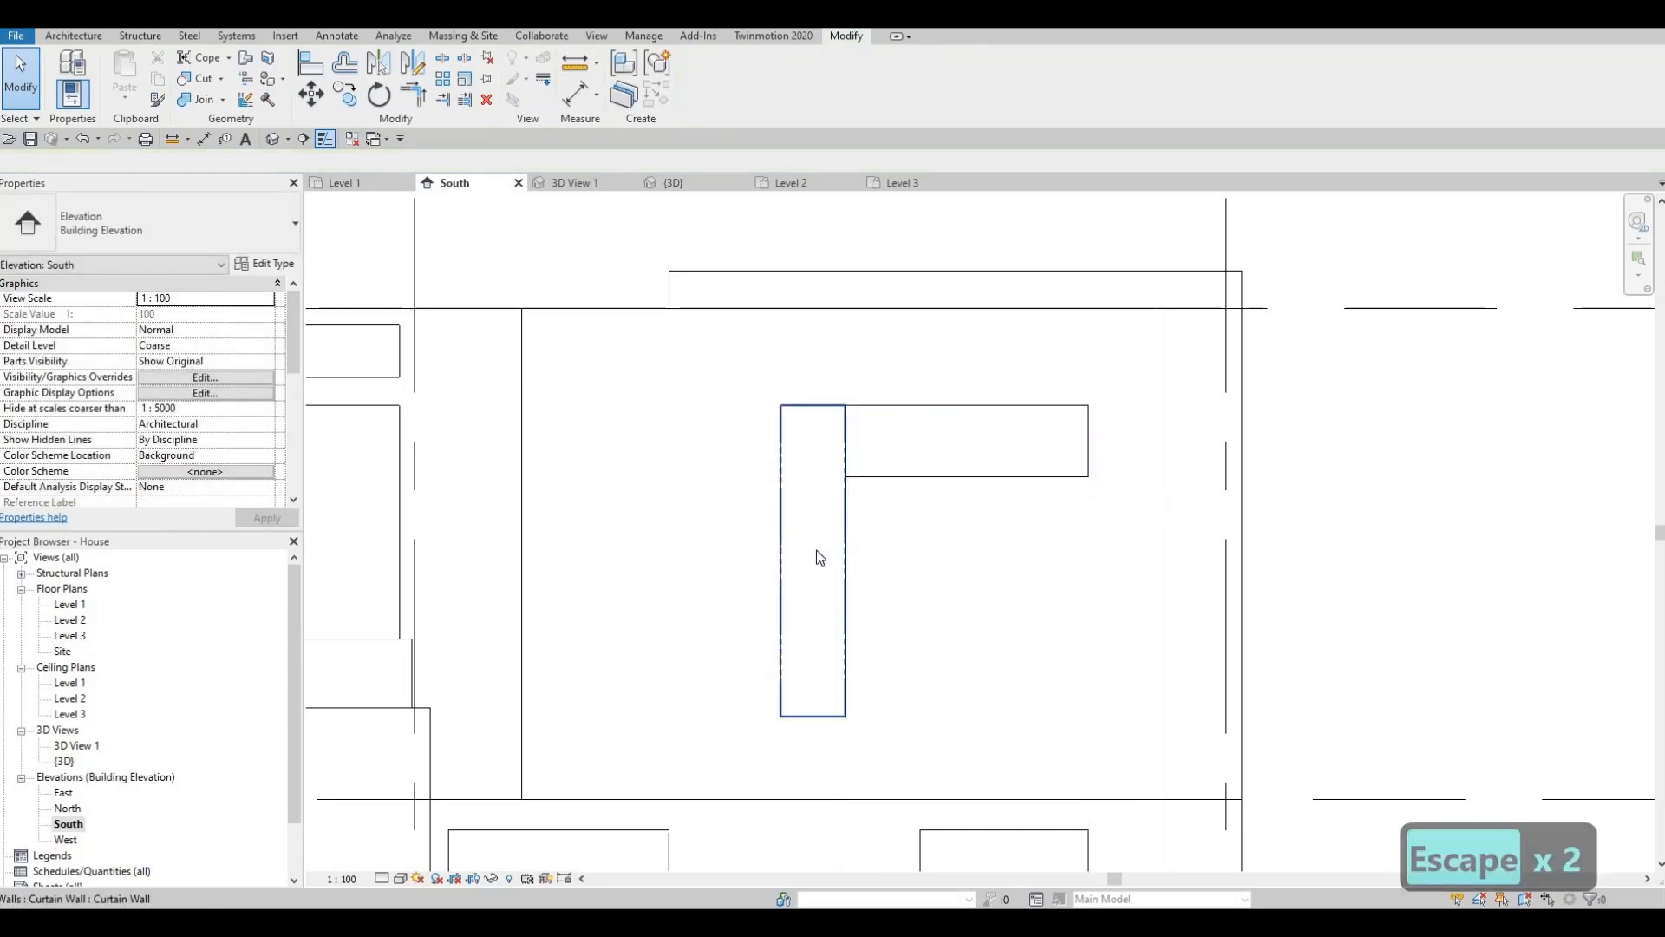
- Inspect the L-shaped opening in the facade panel in the {3D} view and return to the South elevation
left_click(287, 140)
key("Escape")
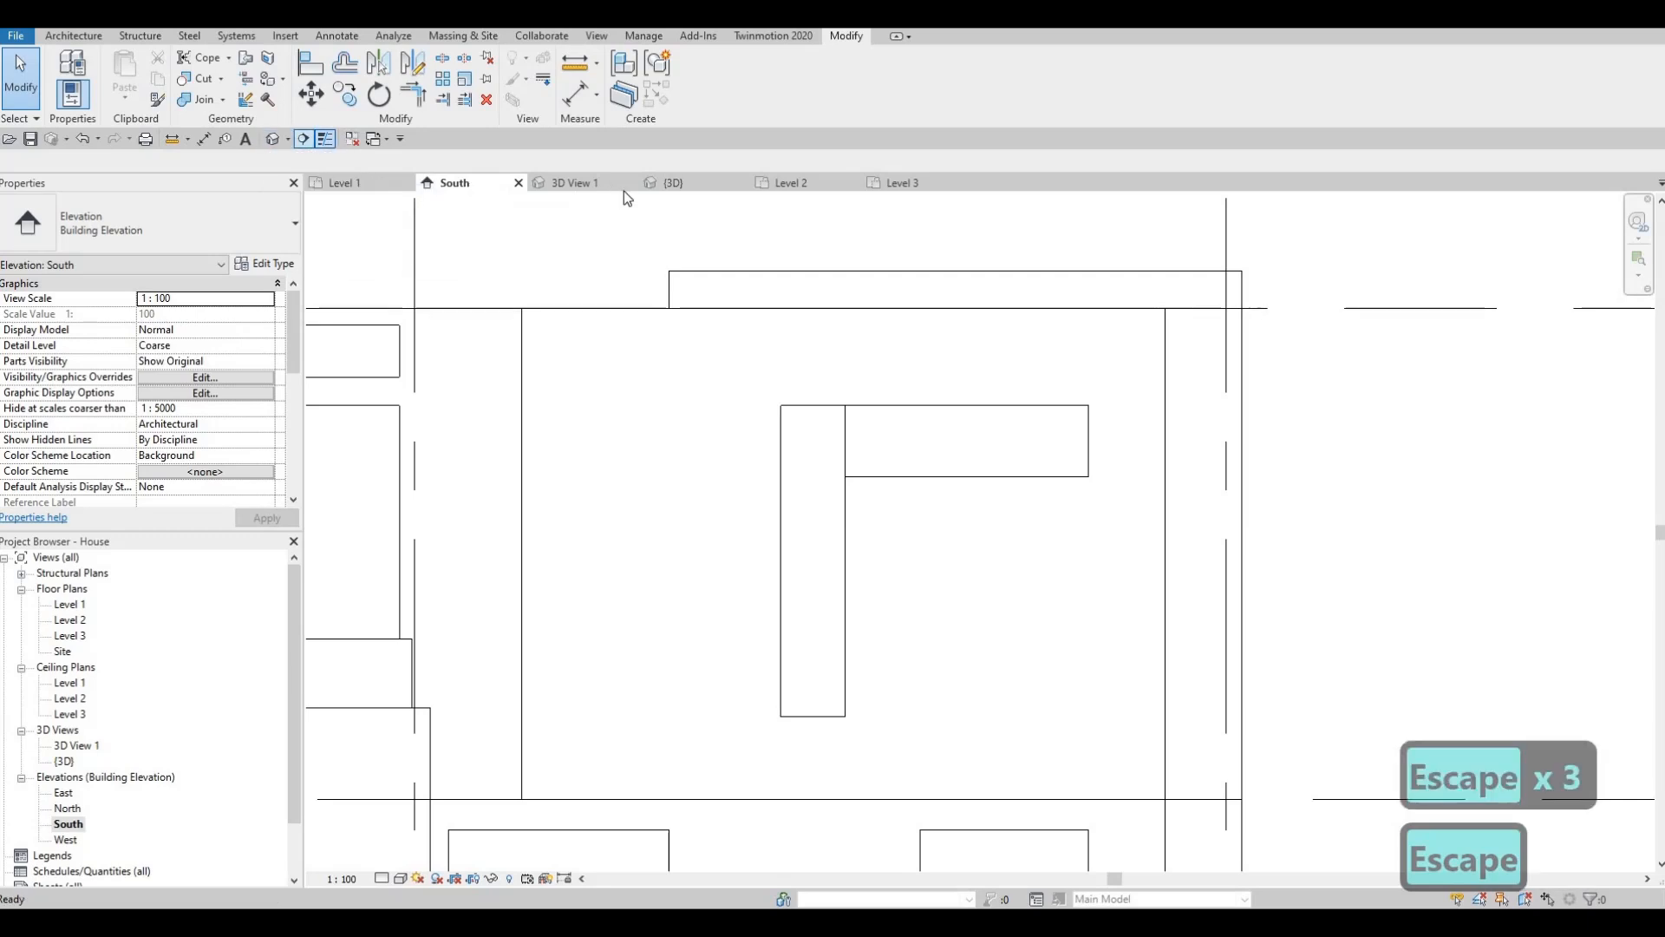
left_click(572, 182)
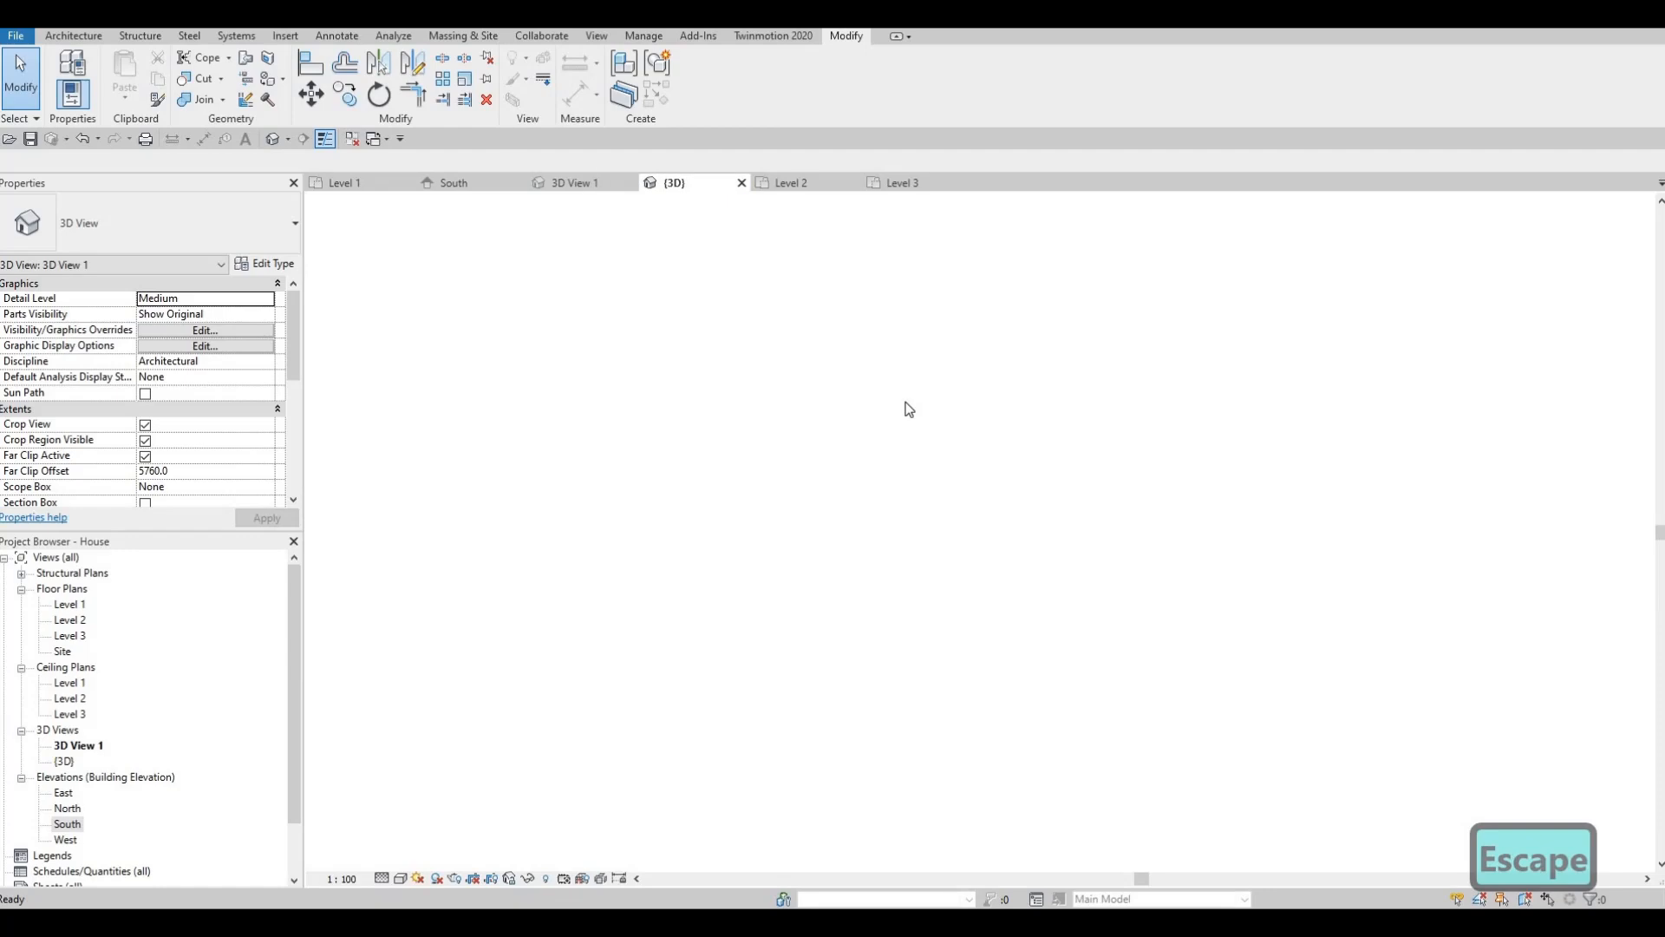
middle_click_drag(1033, 300, 947, 512, "shift")
scroll(1106, 373, "up", 3)
middle_click_drag(993, 245, 996, 352)
scroll(996, 354, "up", 2)
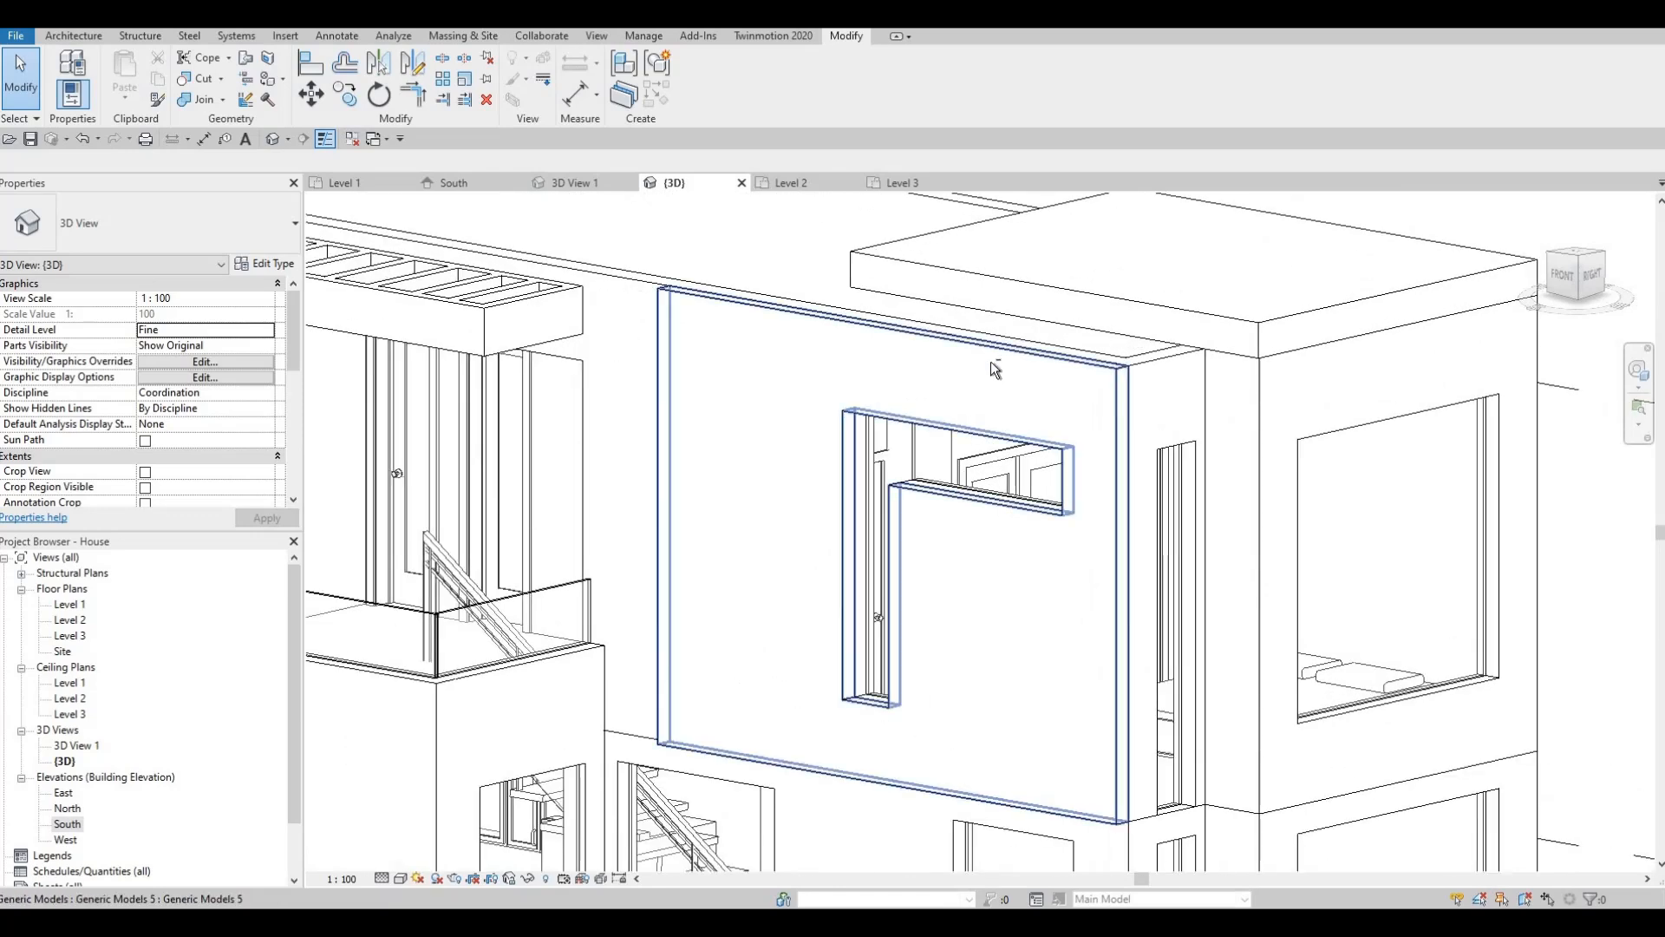
middle_click_drag(1162, 269, 1159, 330, "shift")
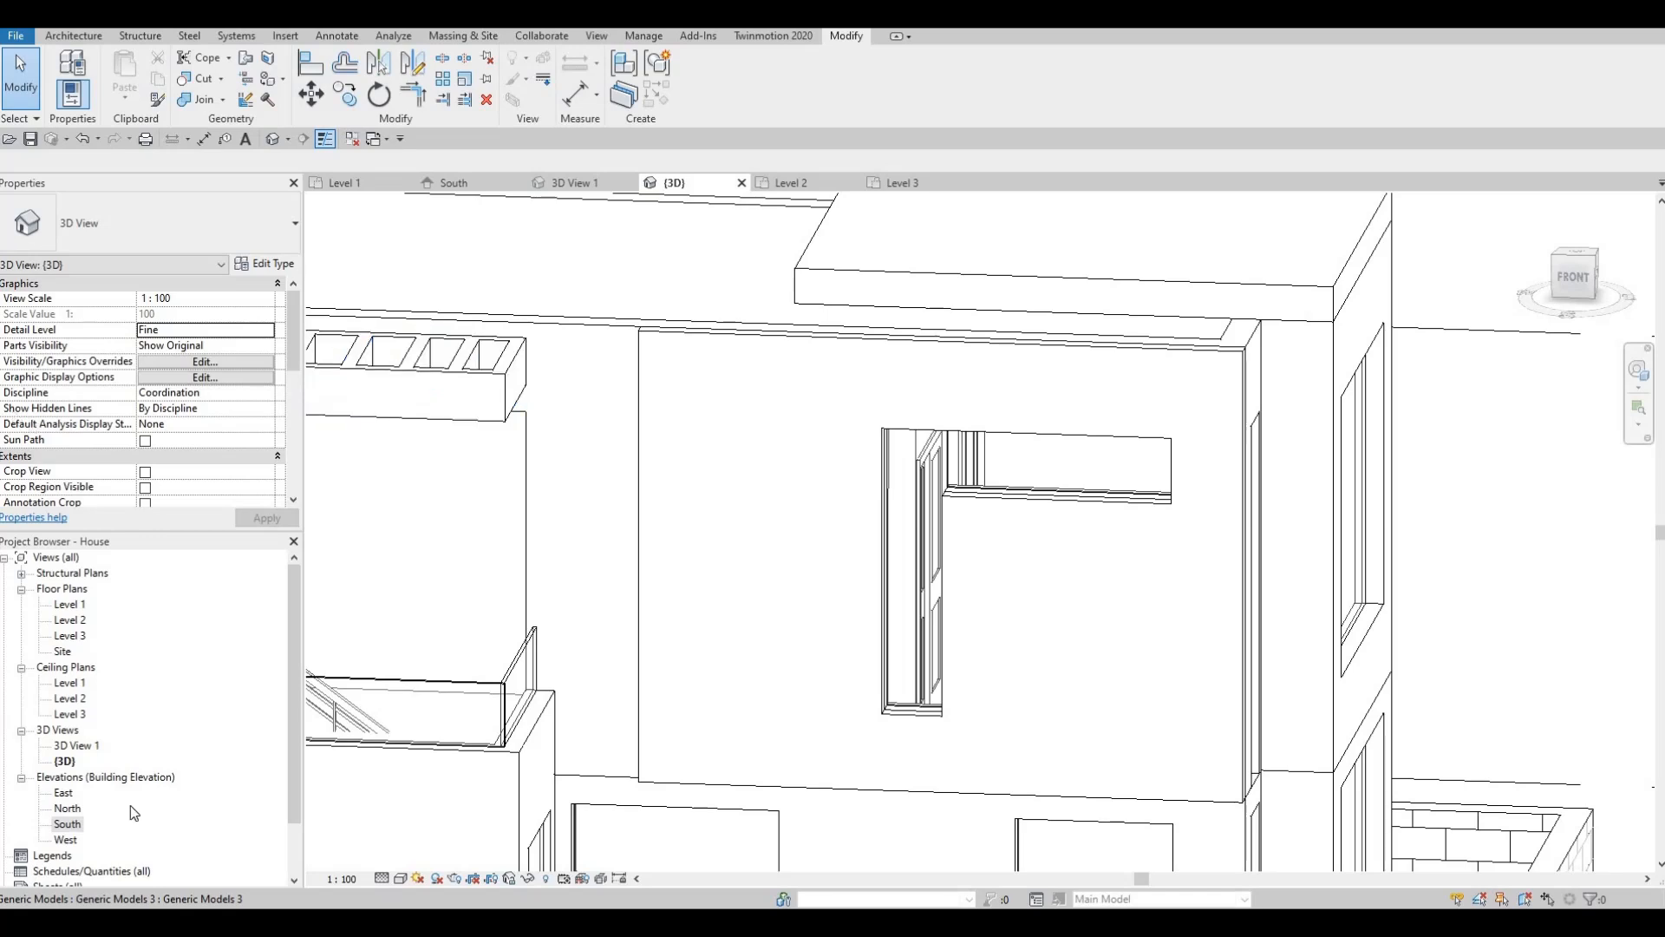
key("F1")
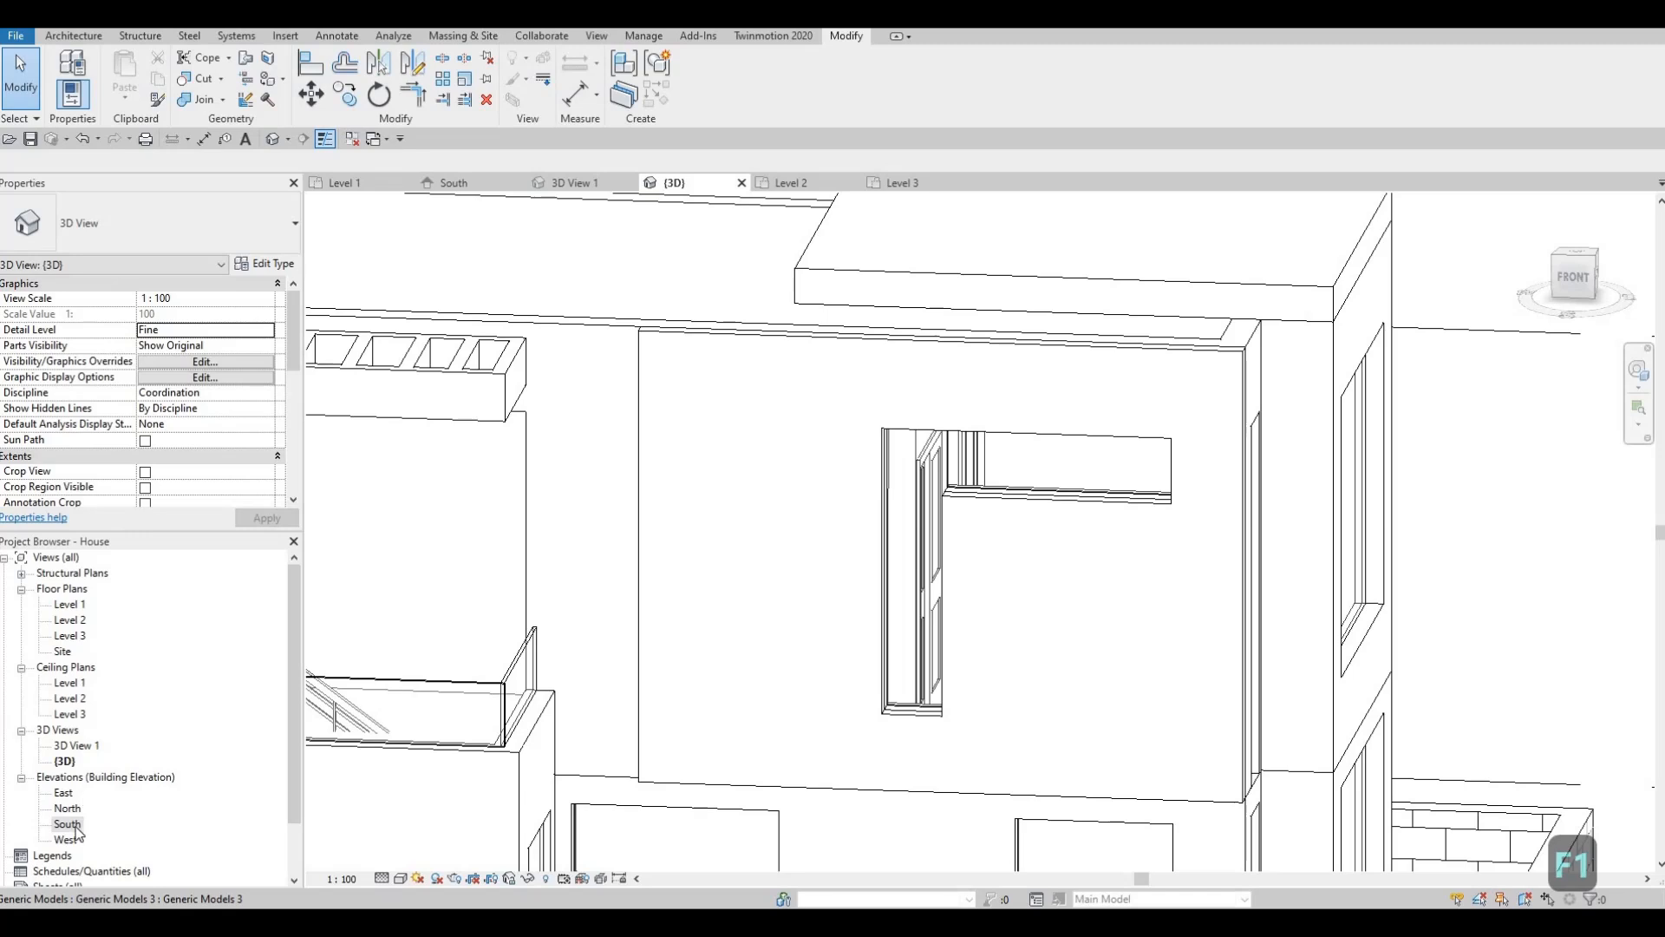
middle_click_drag(668, 440, 788, 426)
scroll(788, 426, "down", 2)
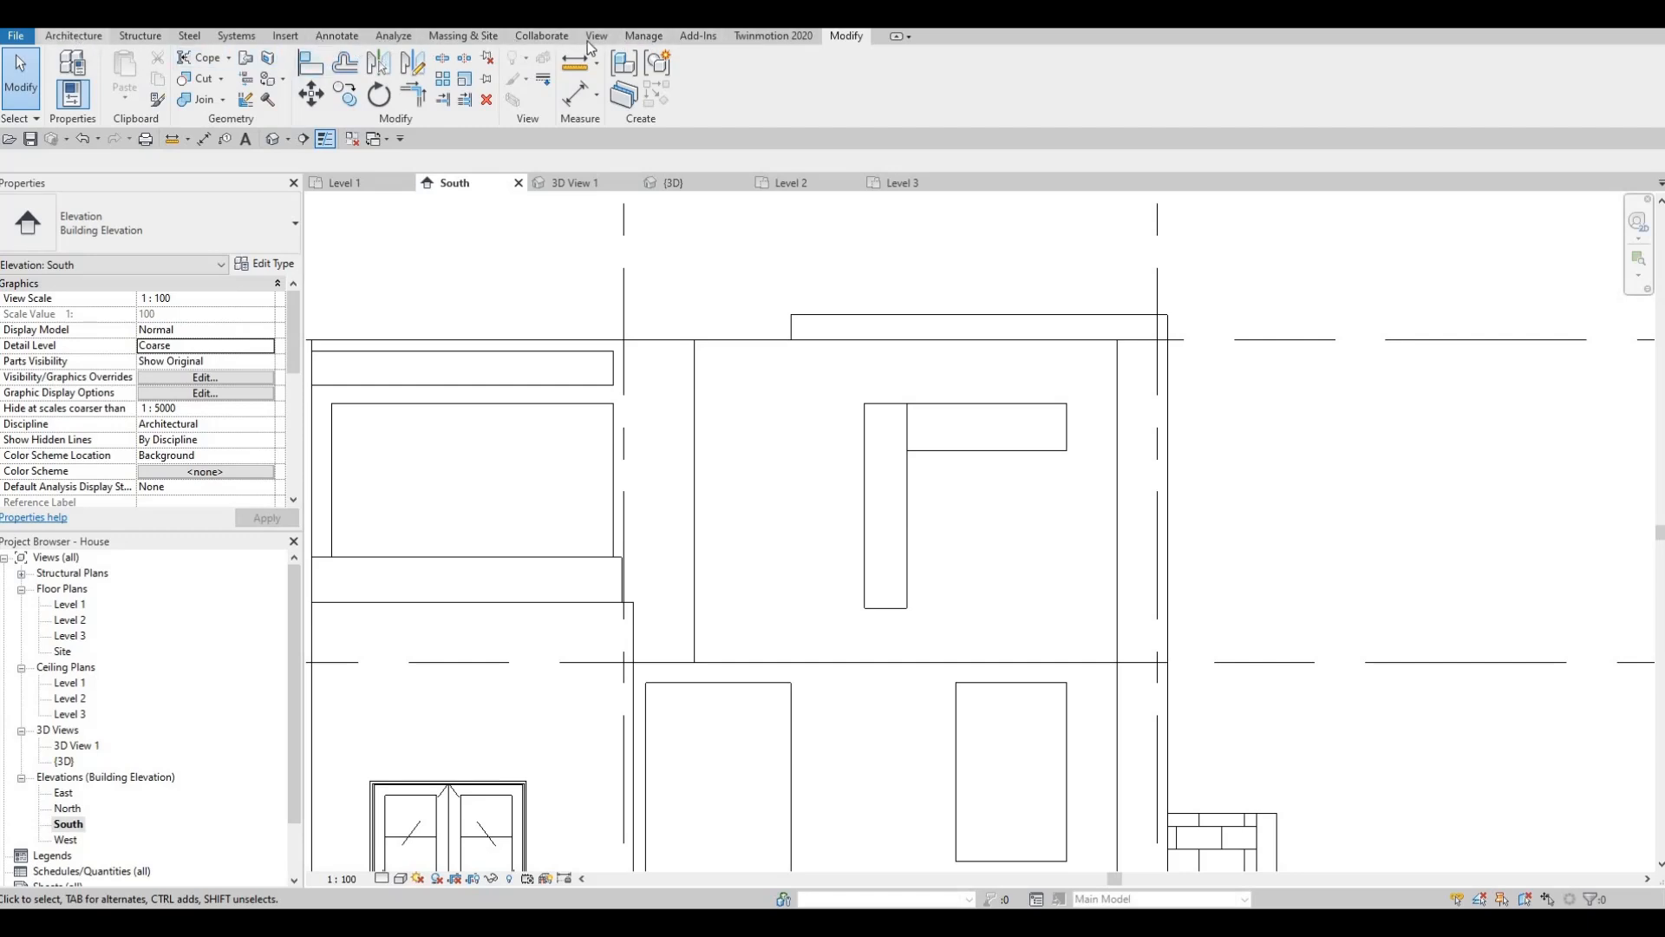
left_click(80, 36)
left_click(834, 38)
left_click(276, 65)
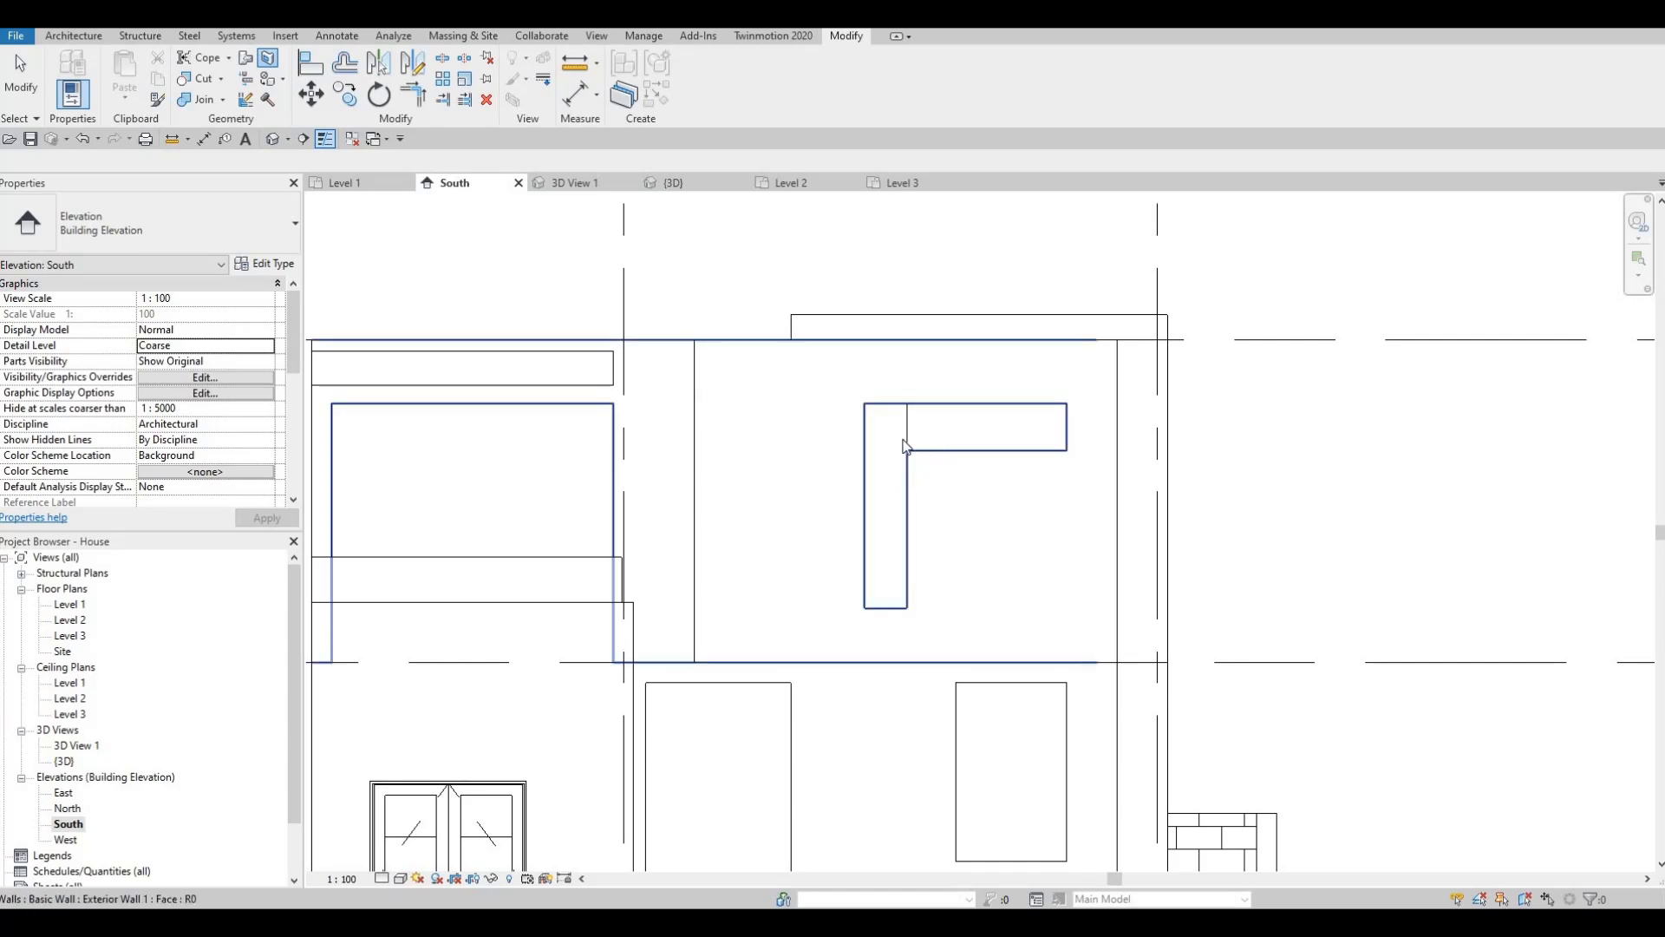
middle_click_drag(794, 367, 803, 349)
key("Escape")
key("Escape")
key("Escape")
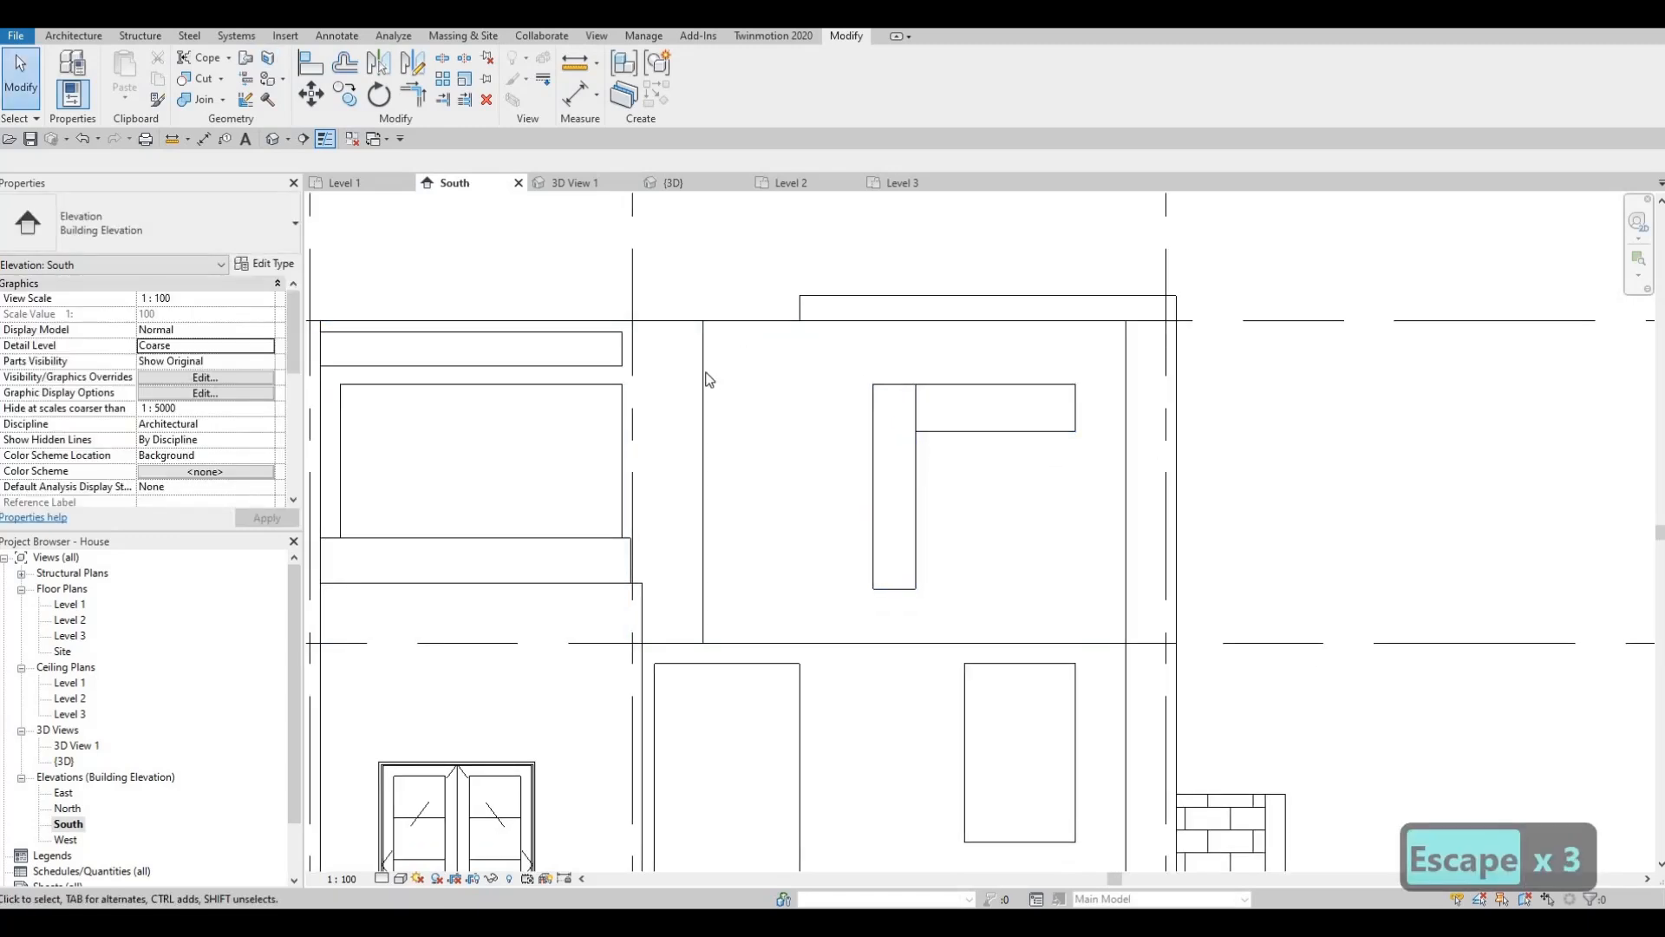
- Edit the facade panel in place and split its front face with a rectangle about 1589 by 1562 mm inside the L-shaped opening's corner
left_click(817, 392)
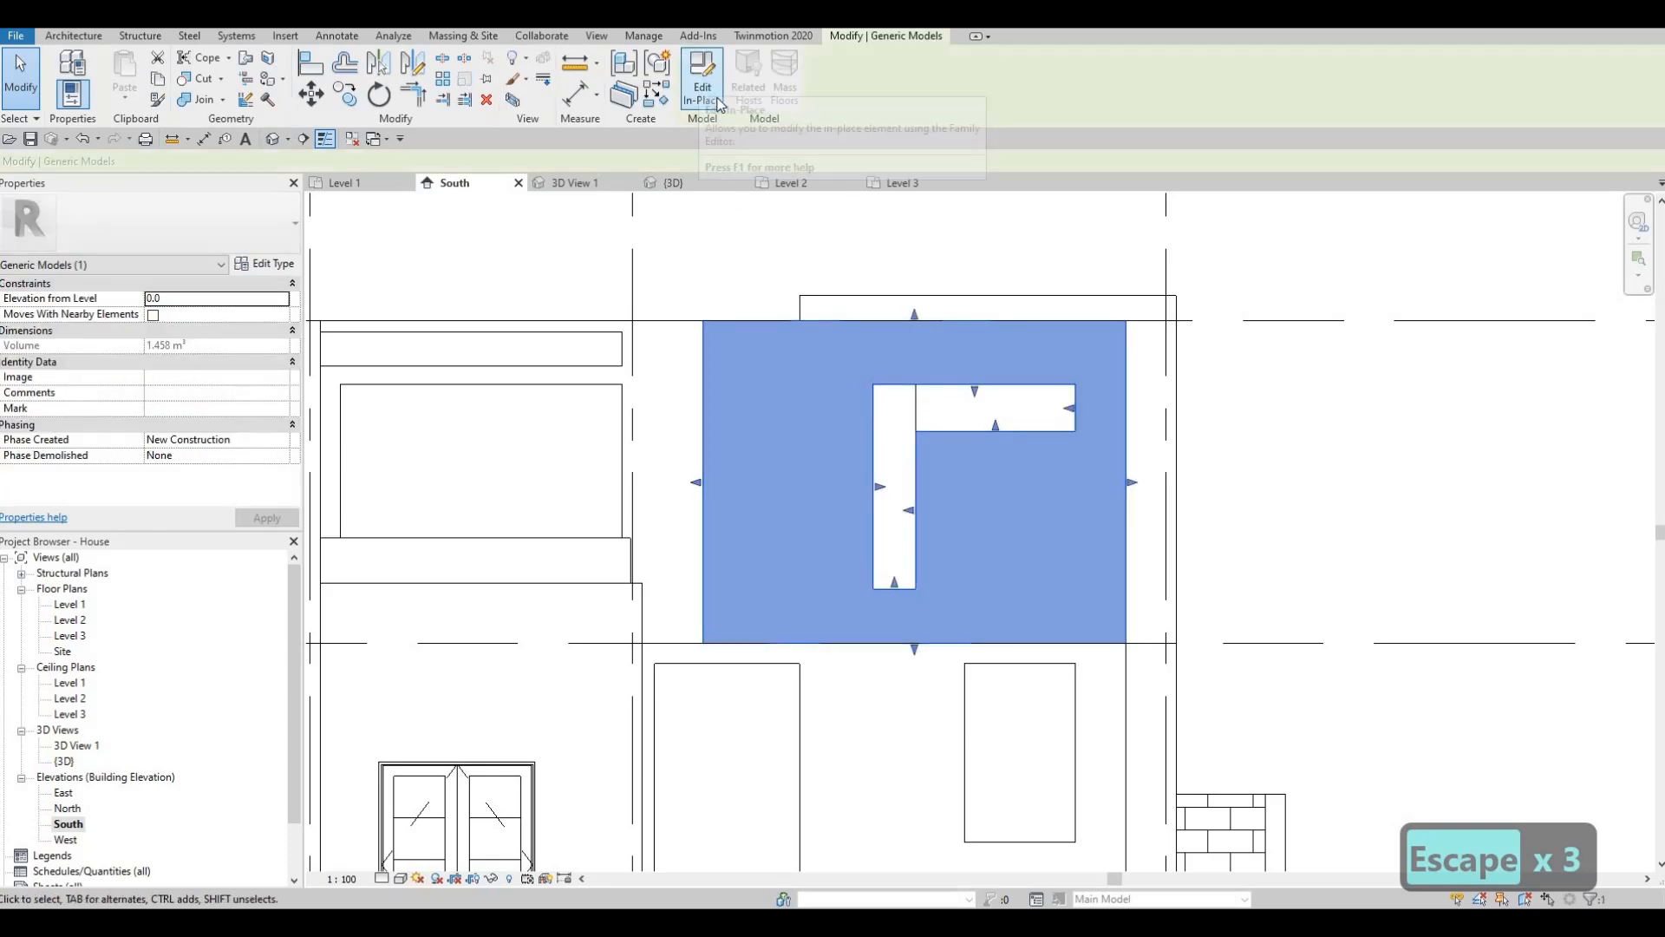
double_click(818, 394)
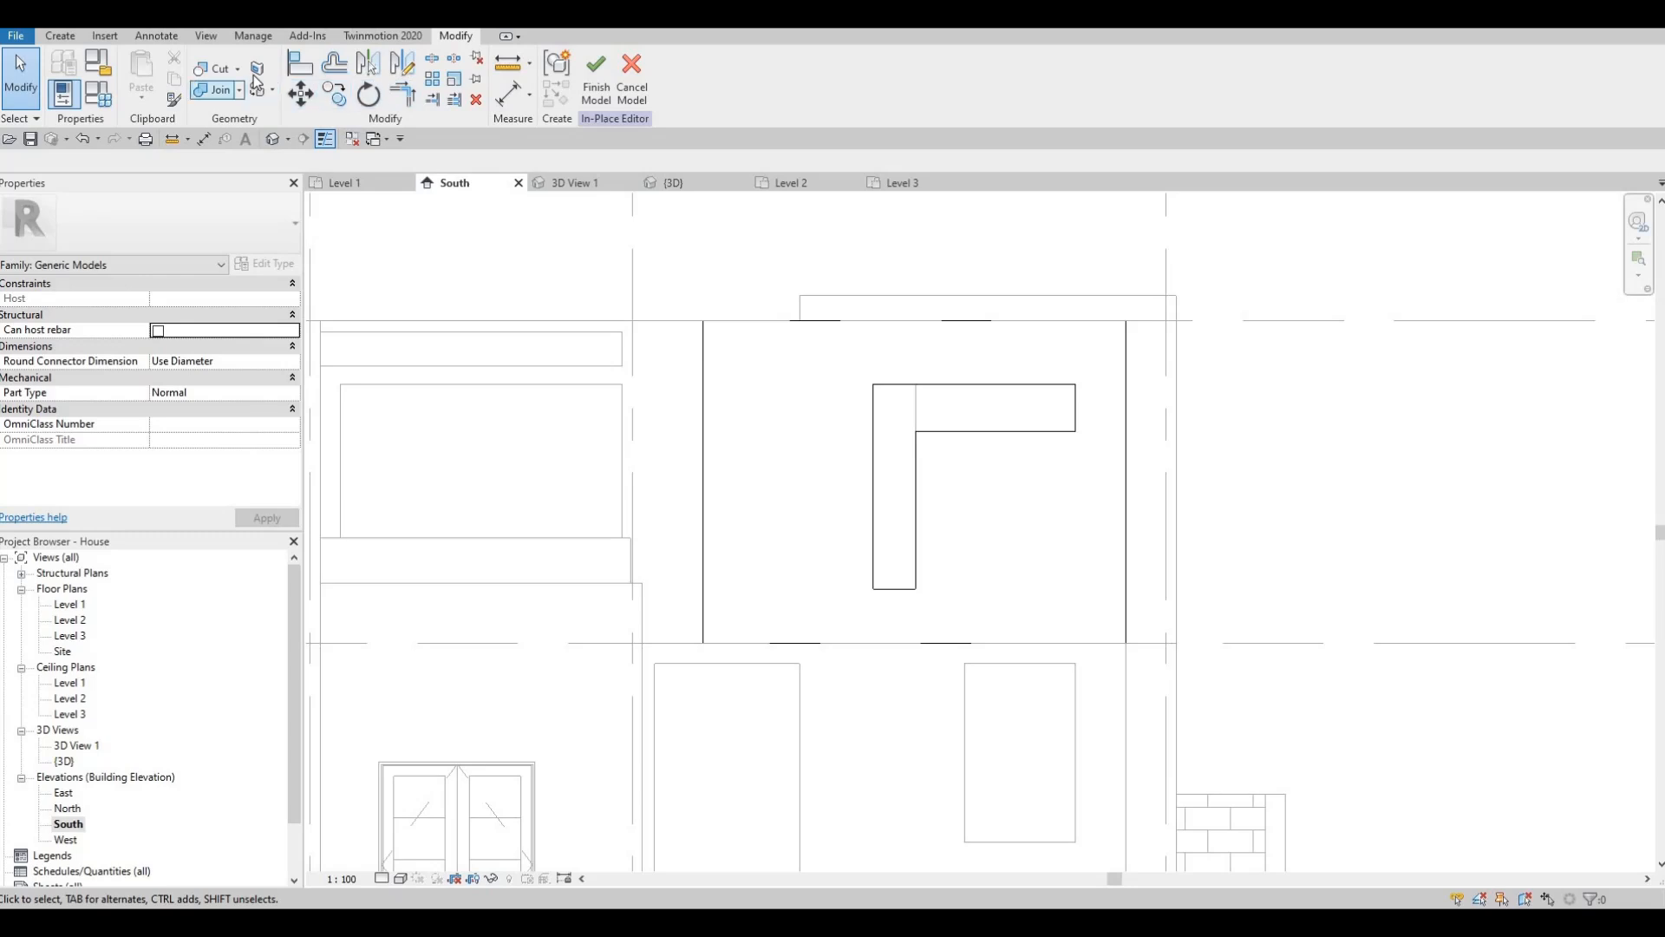
left_click(918, 442)
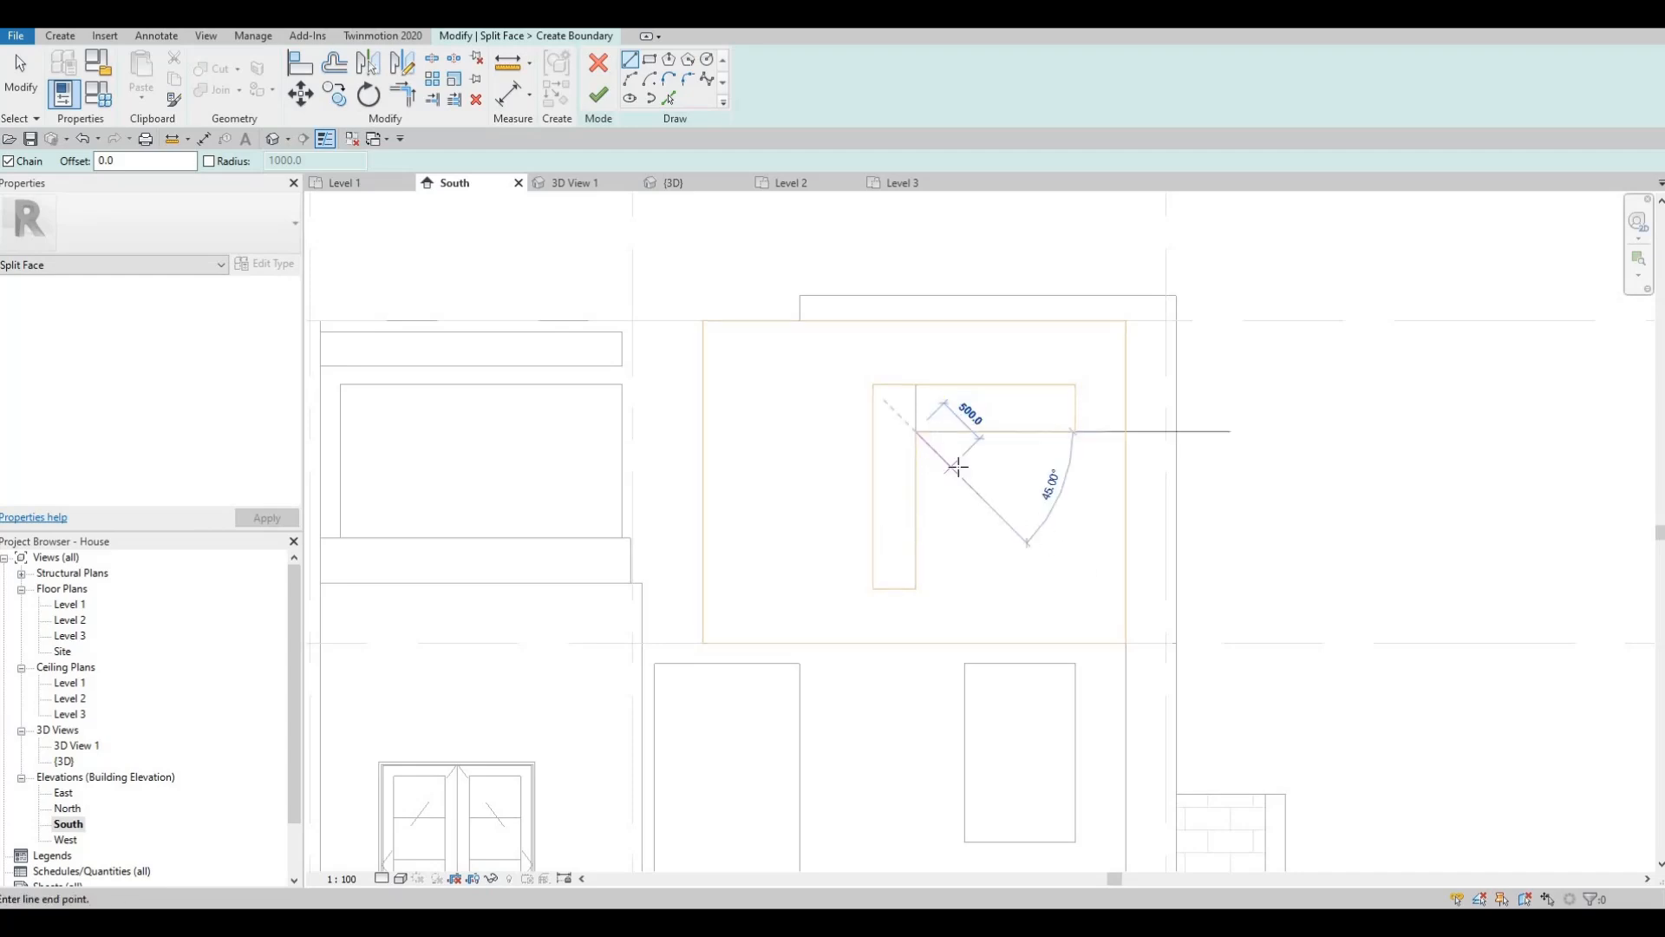
key("Escape")
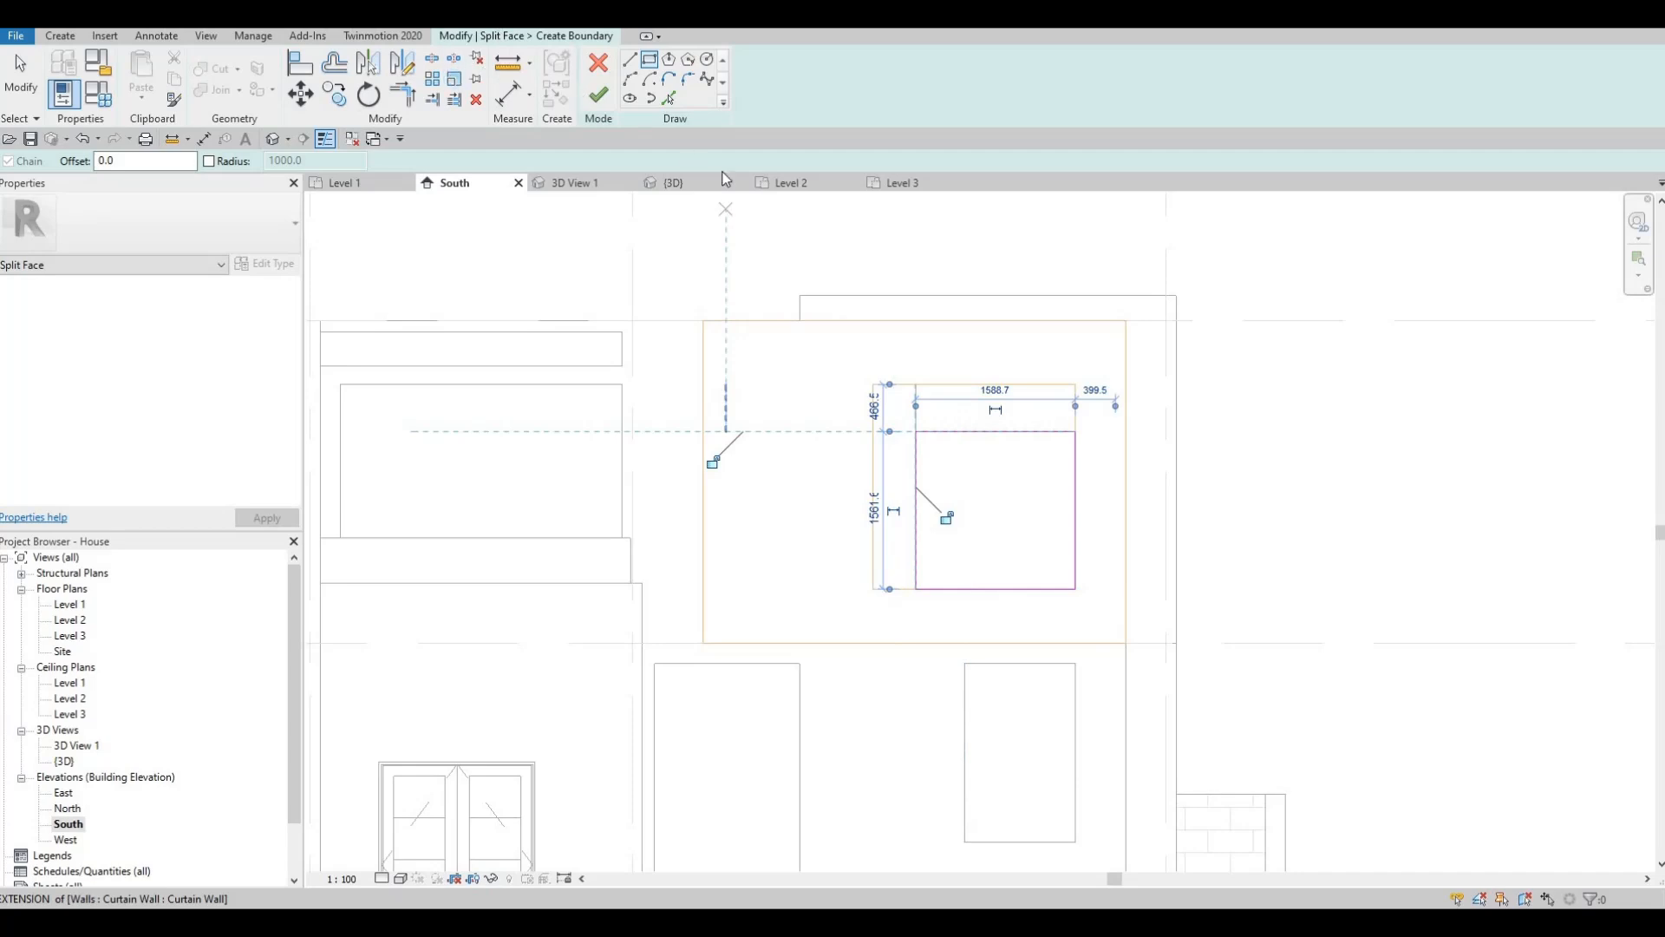
left_click(598, 93)
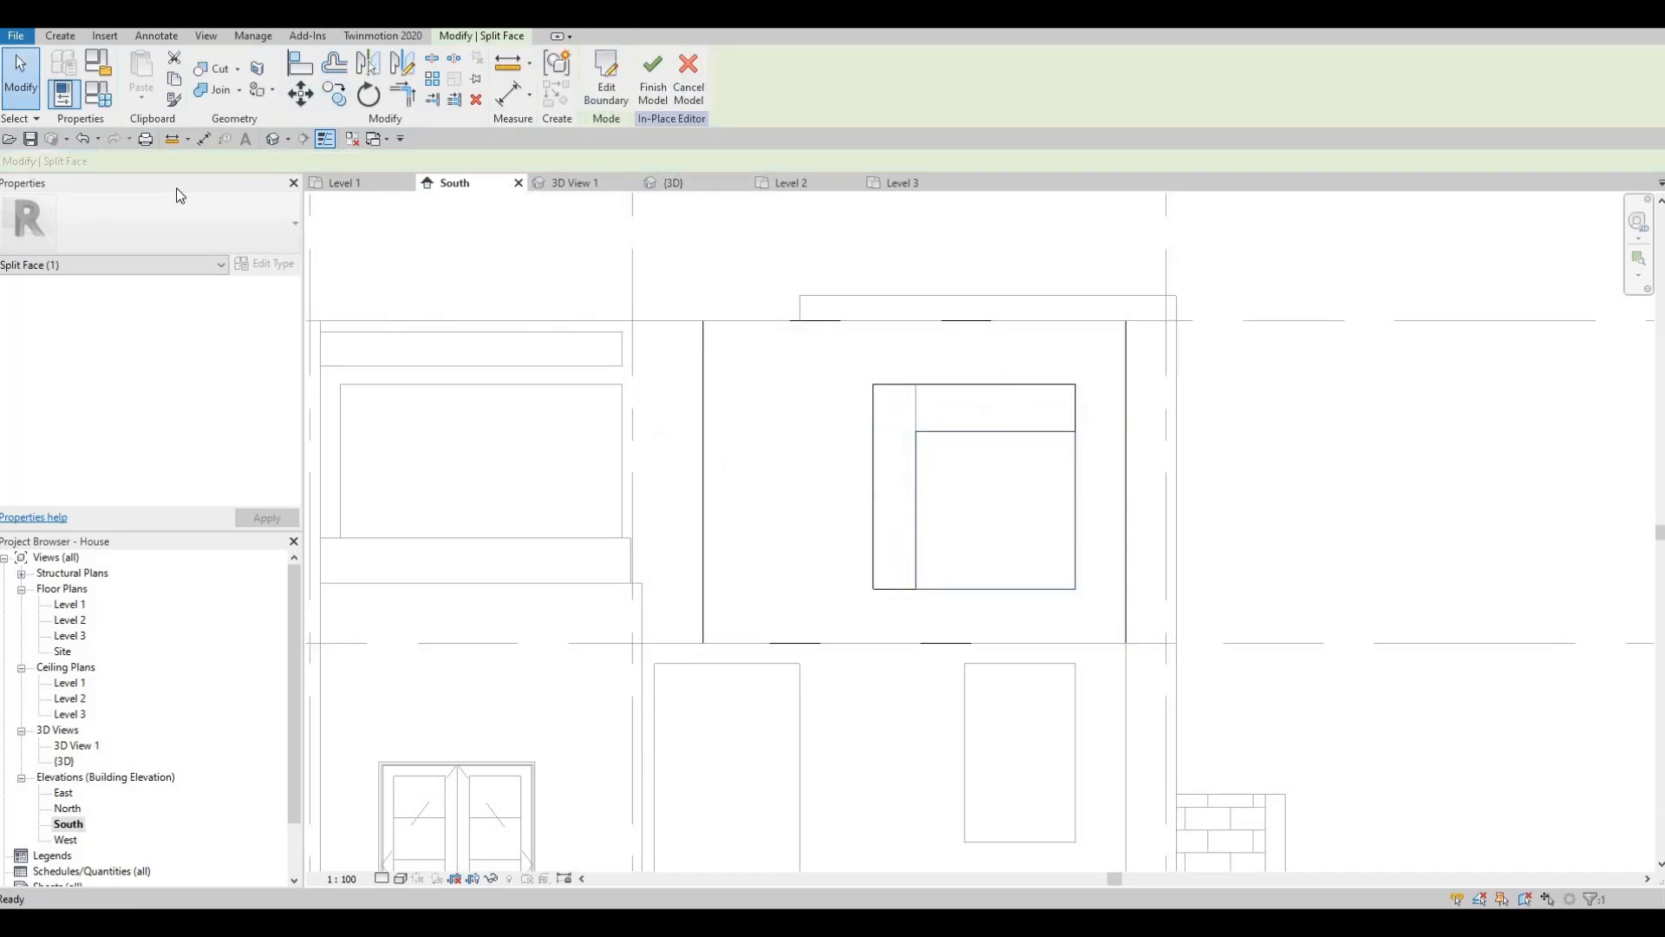
left_click(176, 101)
key("Escape")
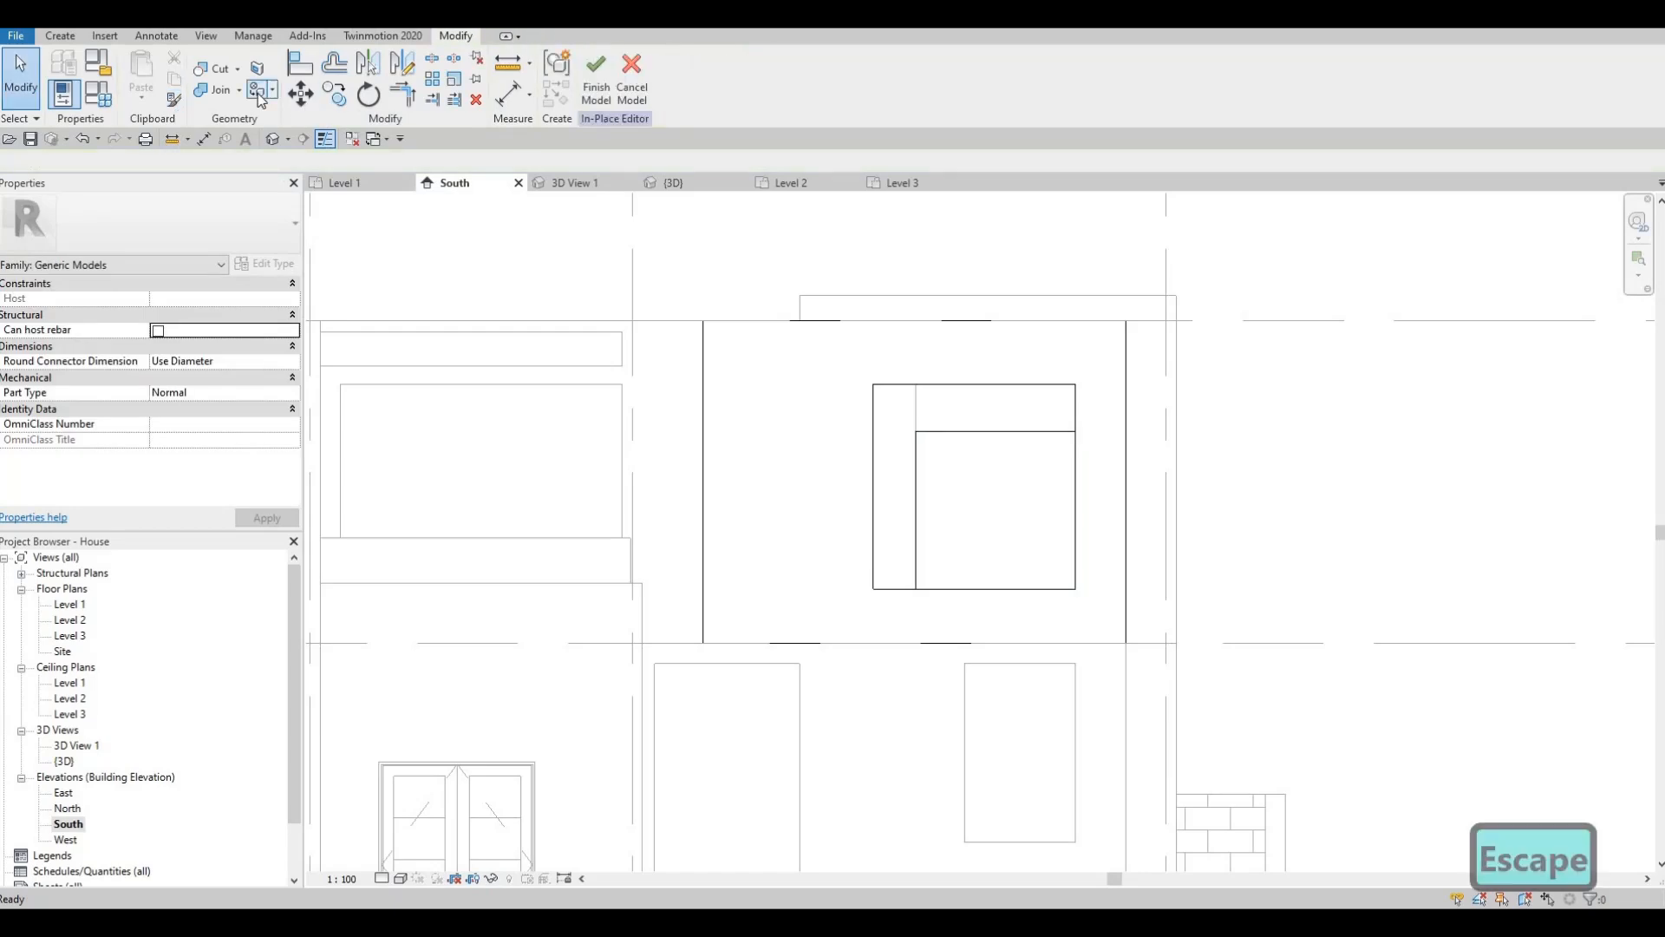
- Paint the facade panel's split region with Asphalt Shingle, finish the in-place model and show it in the {3D} view
left_click(258, 92)
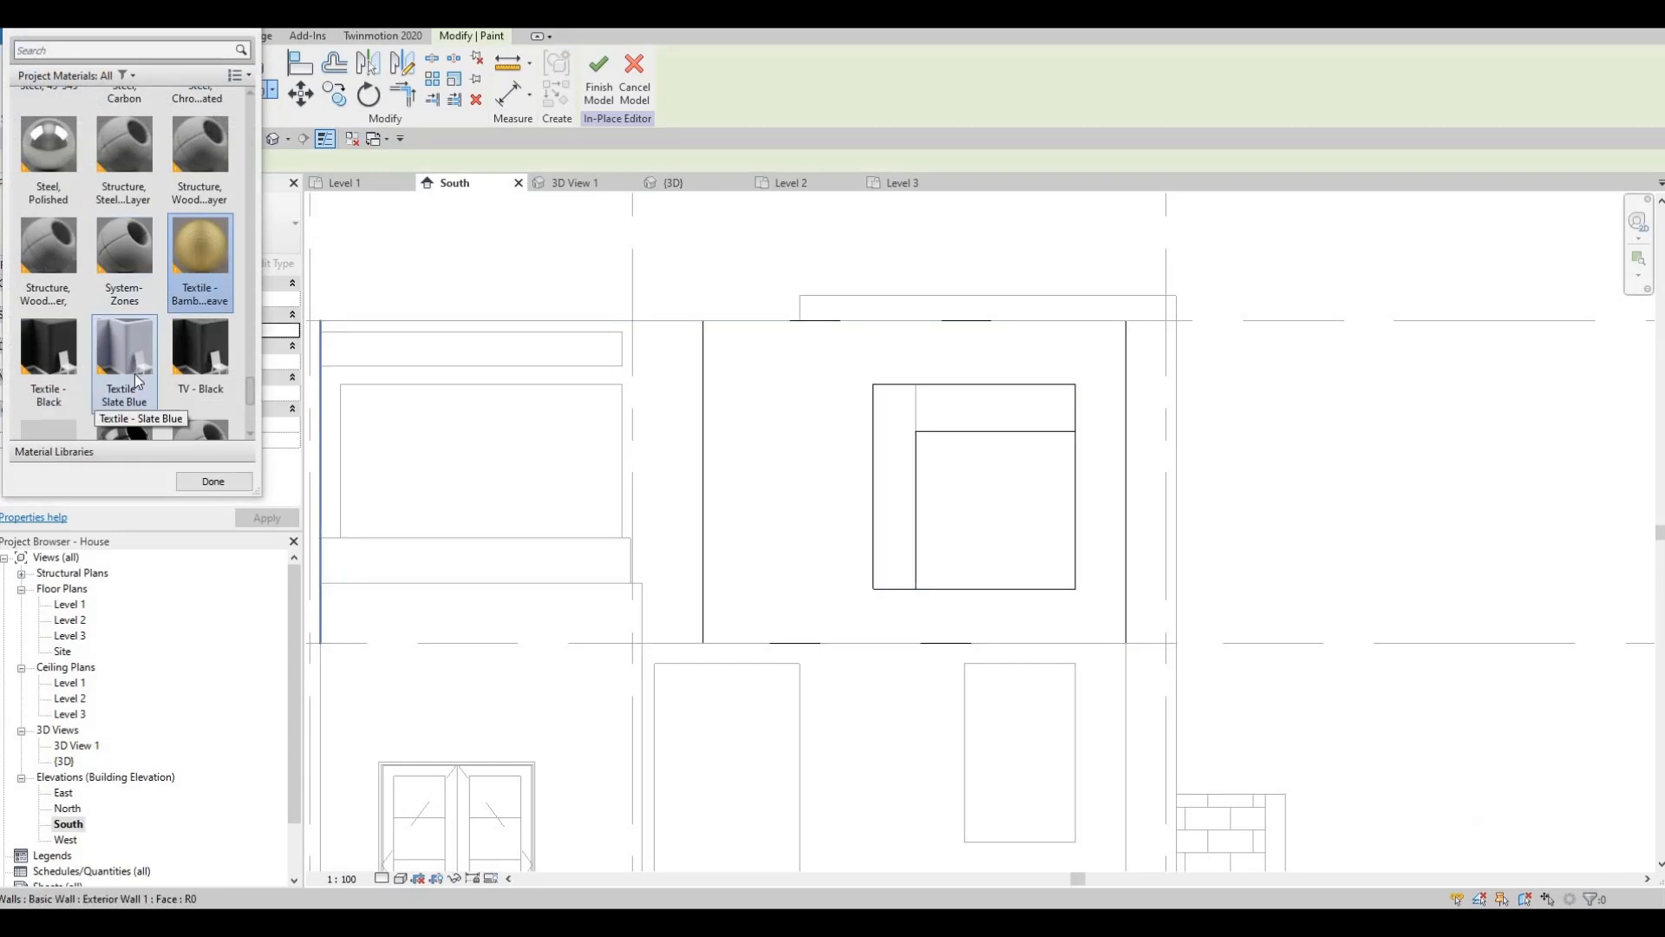
scroll(134, 372, "up", 5)
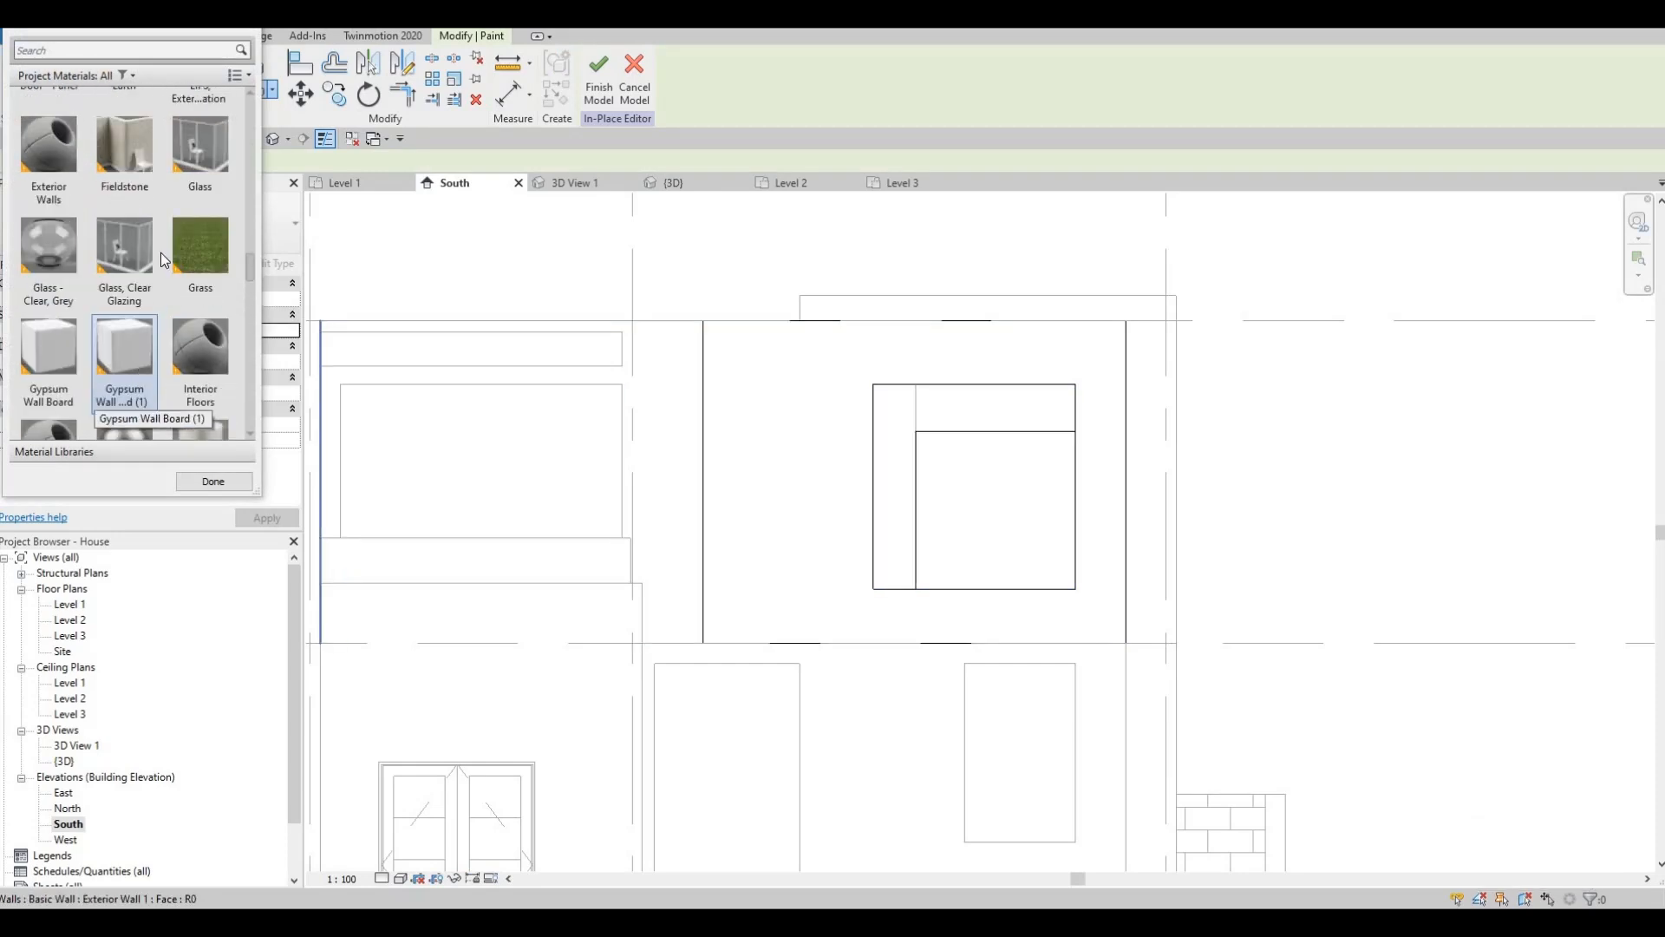
scroll(158, 276, "up", 3)
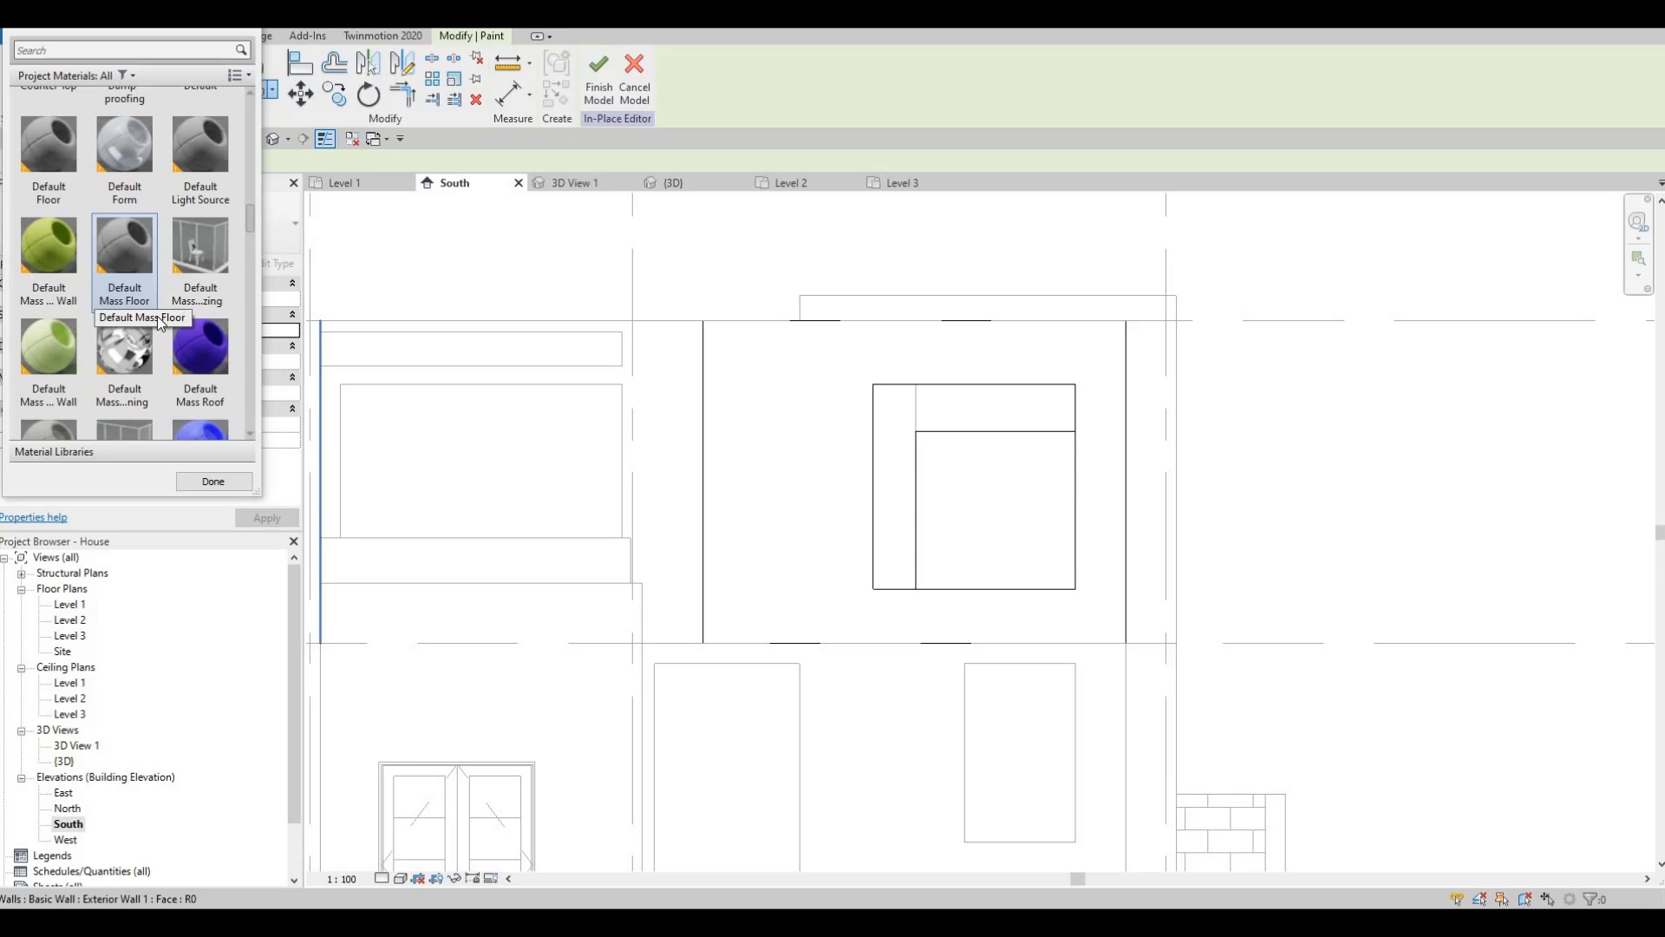
scroll(118, 297, "up", 5)
scroll(116, 288, "up", 2)
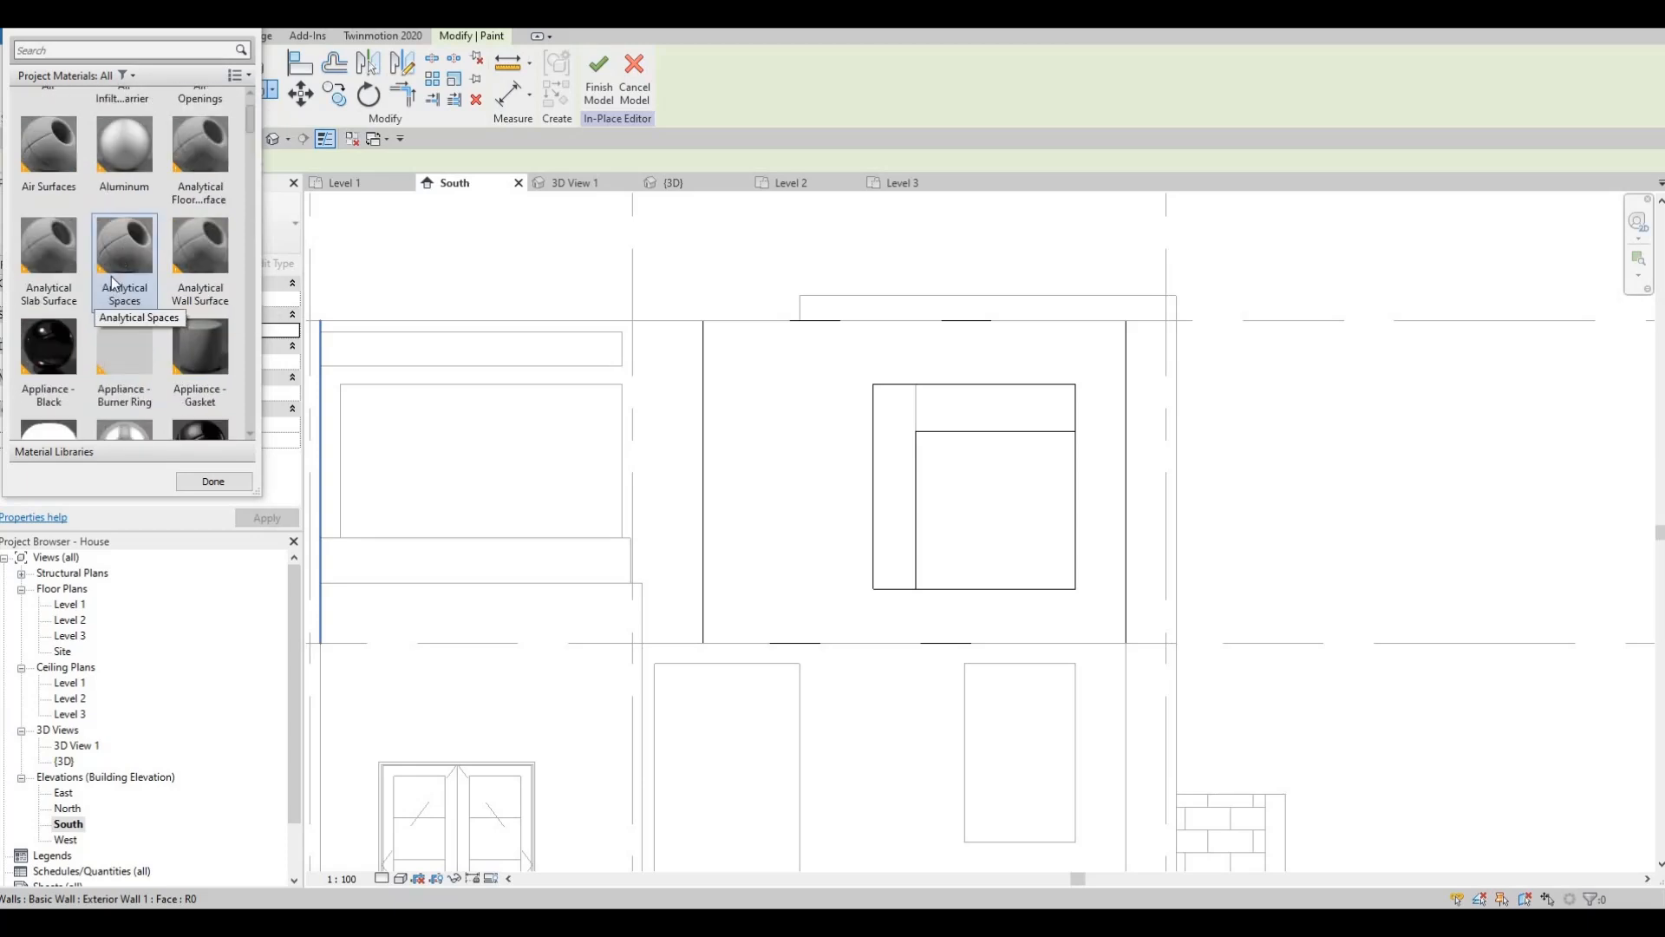
key("F1")
scroll(149, 233, "down", 3)
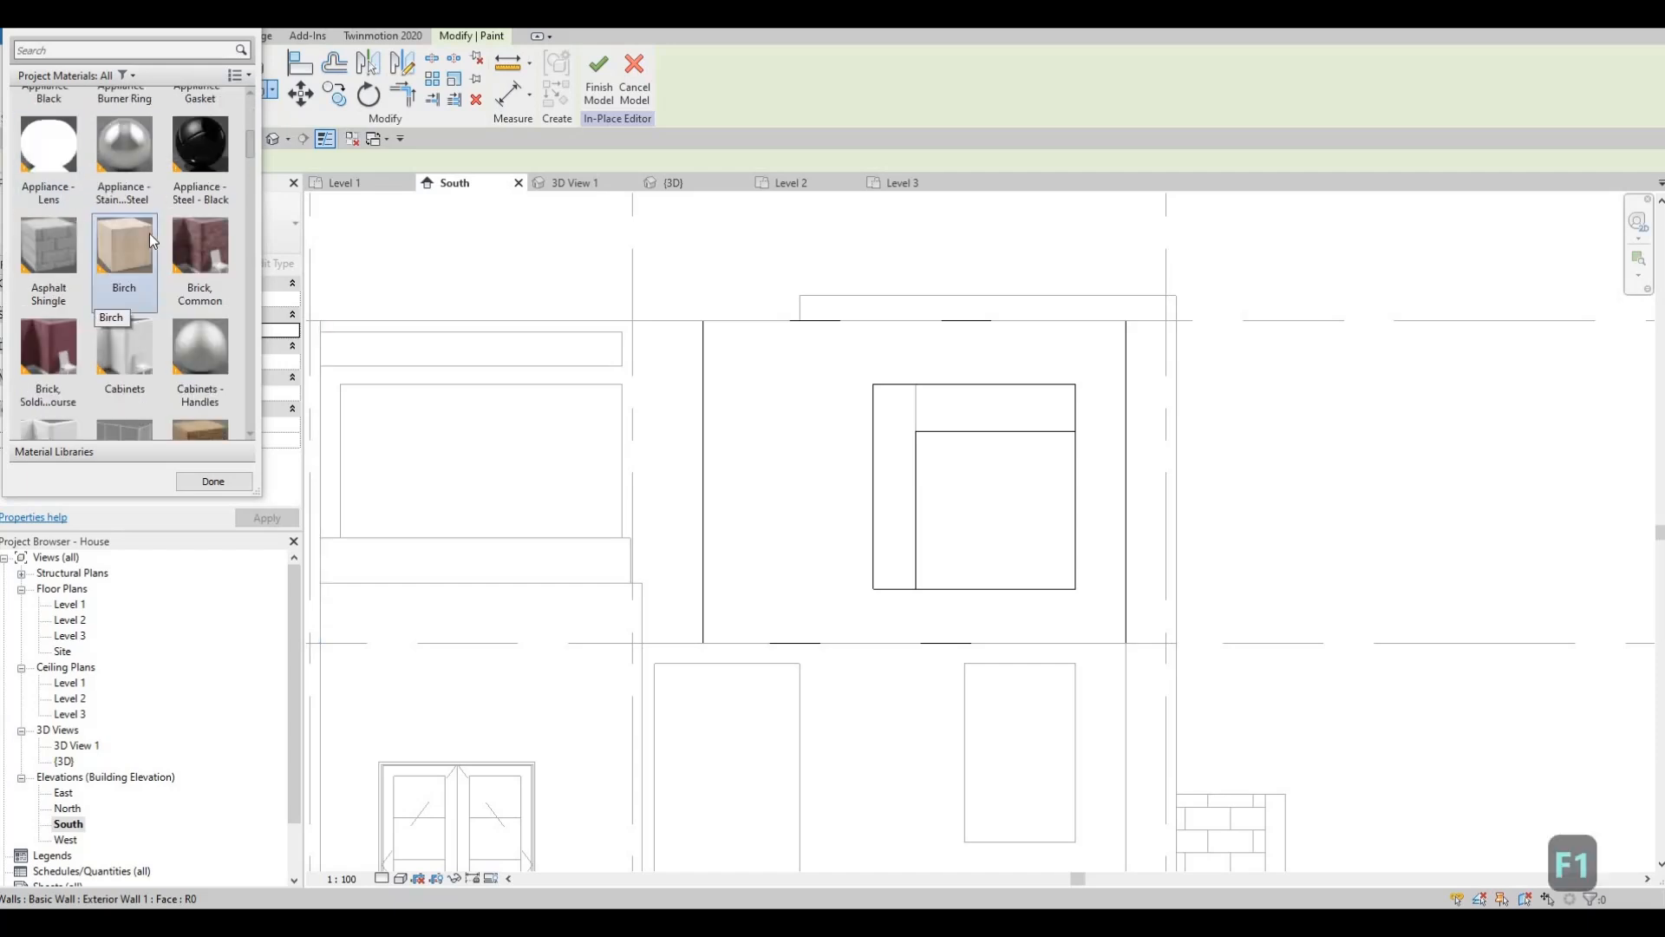
scroll(149, 232, "up", 1)
scroll(149, 233, "down", 1)
scroll(148, 234, "up", 1)
left_click(39, 267)
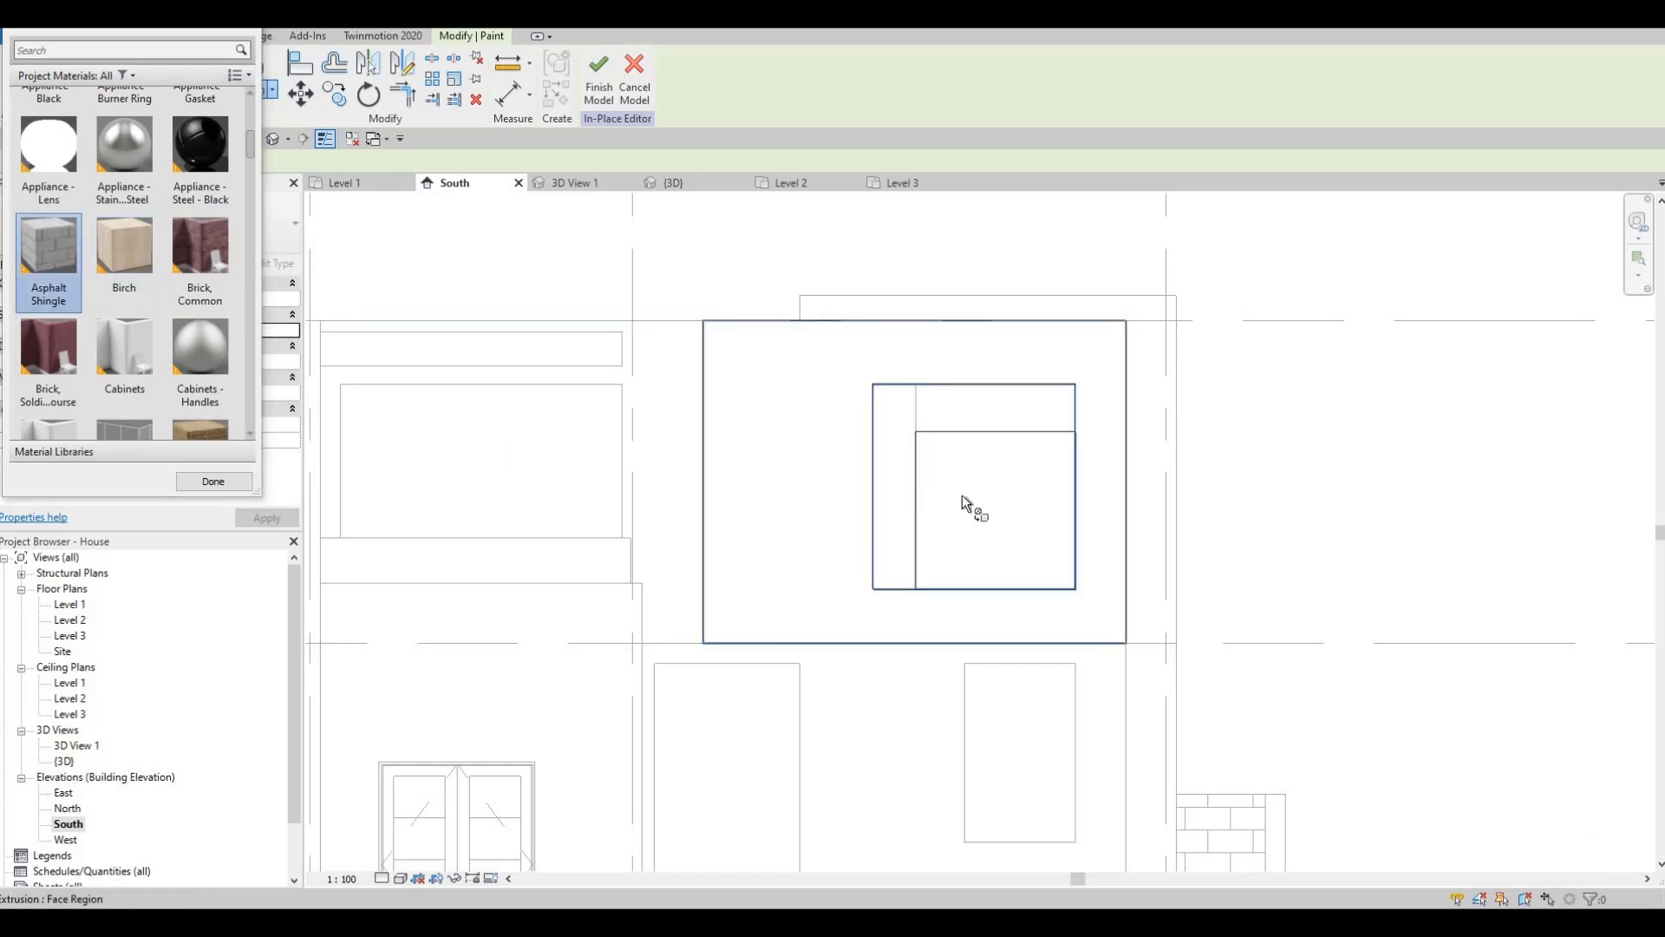
left_click(930, 549)
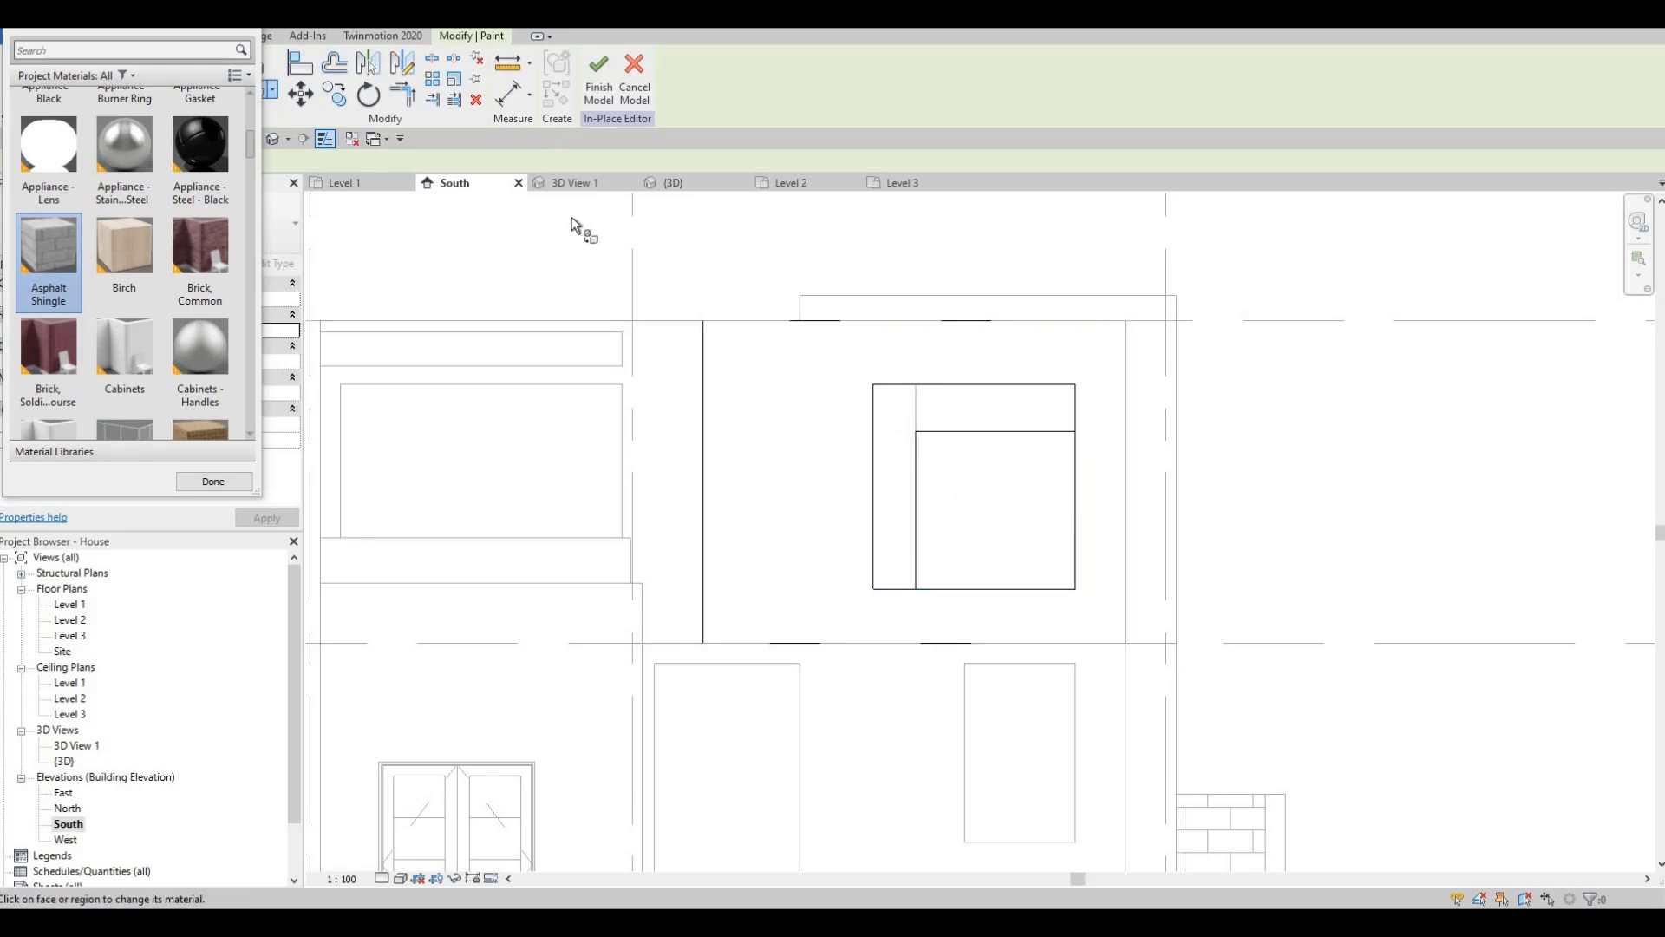
left_click(228, 489)
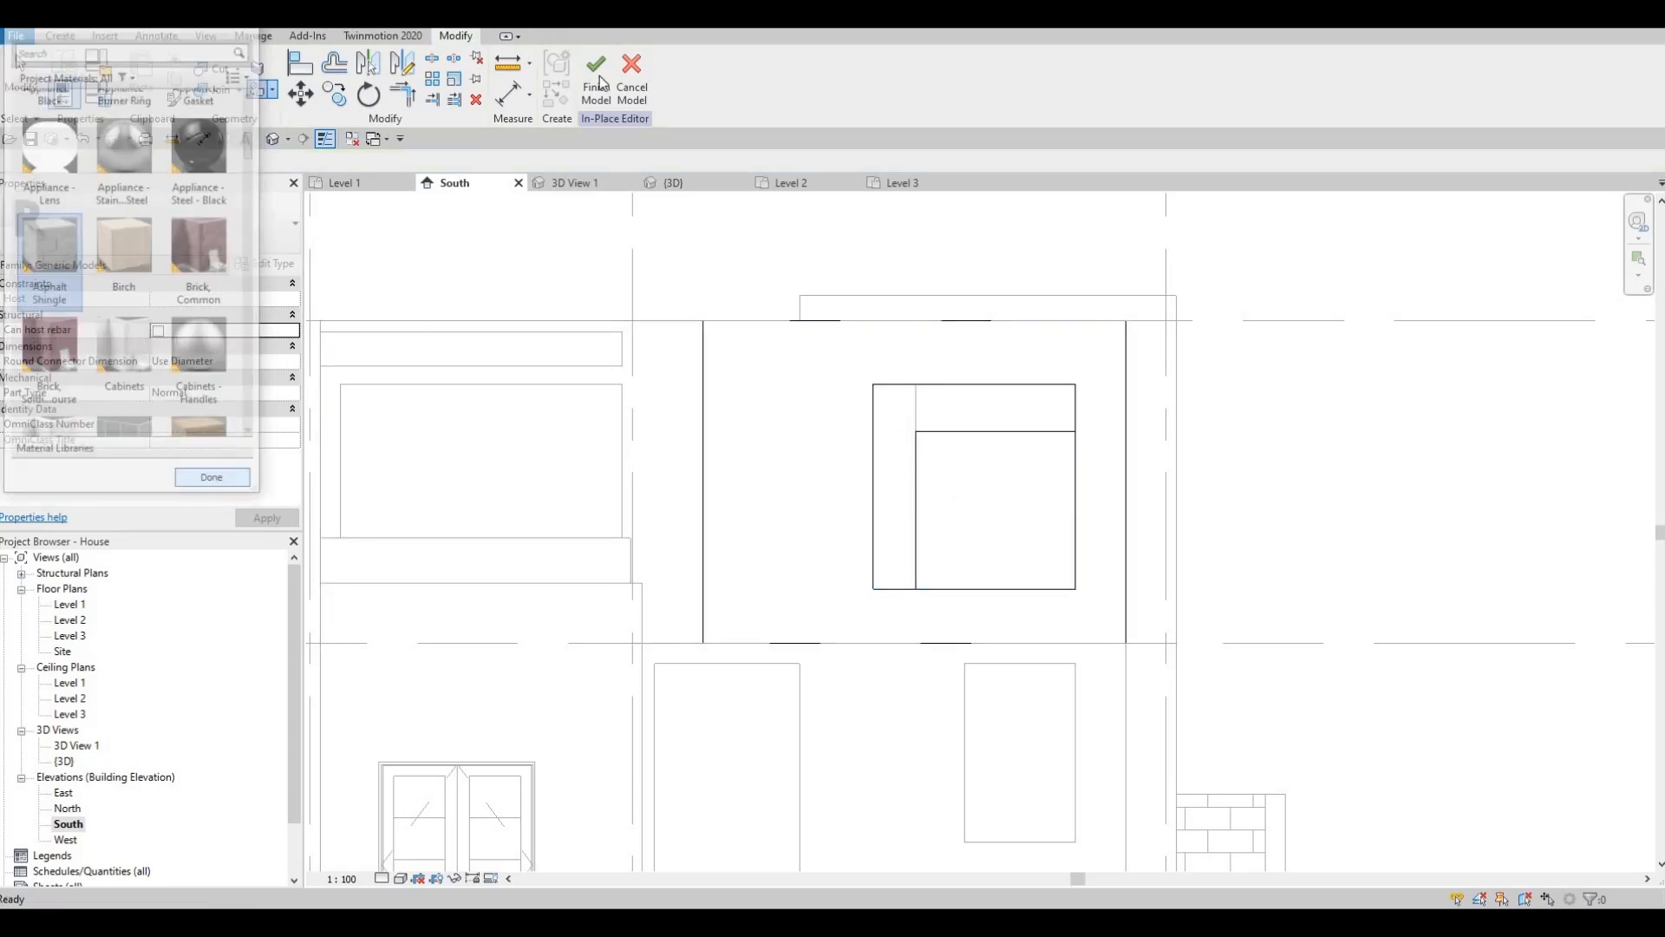
scroll(668, 404, "down", 4)
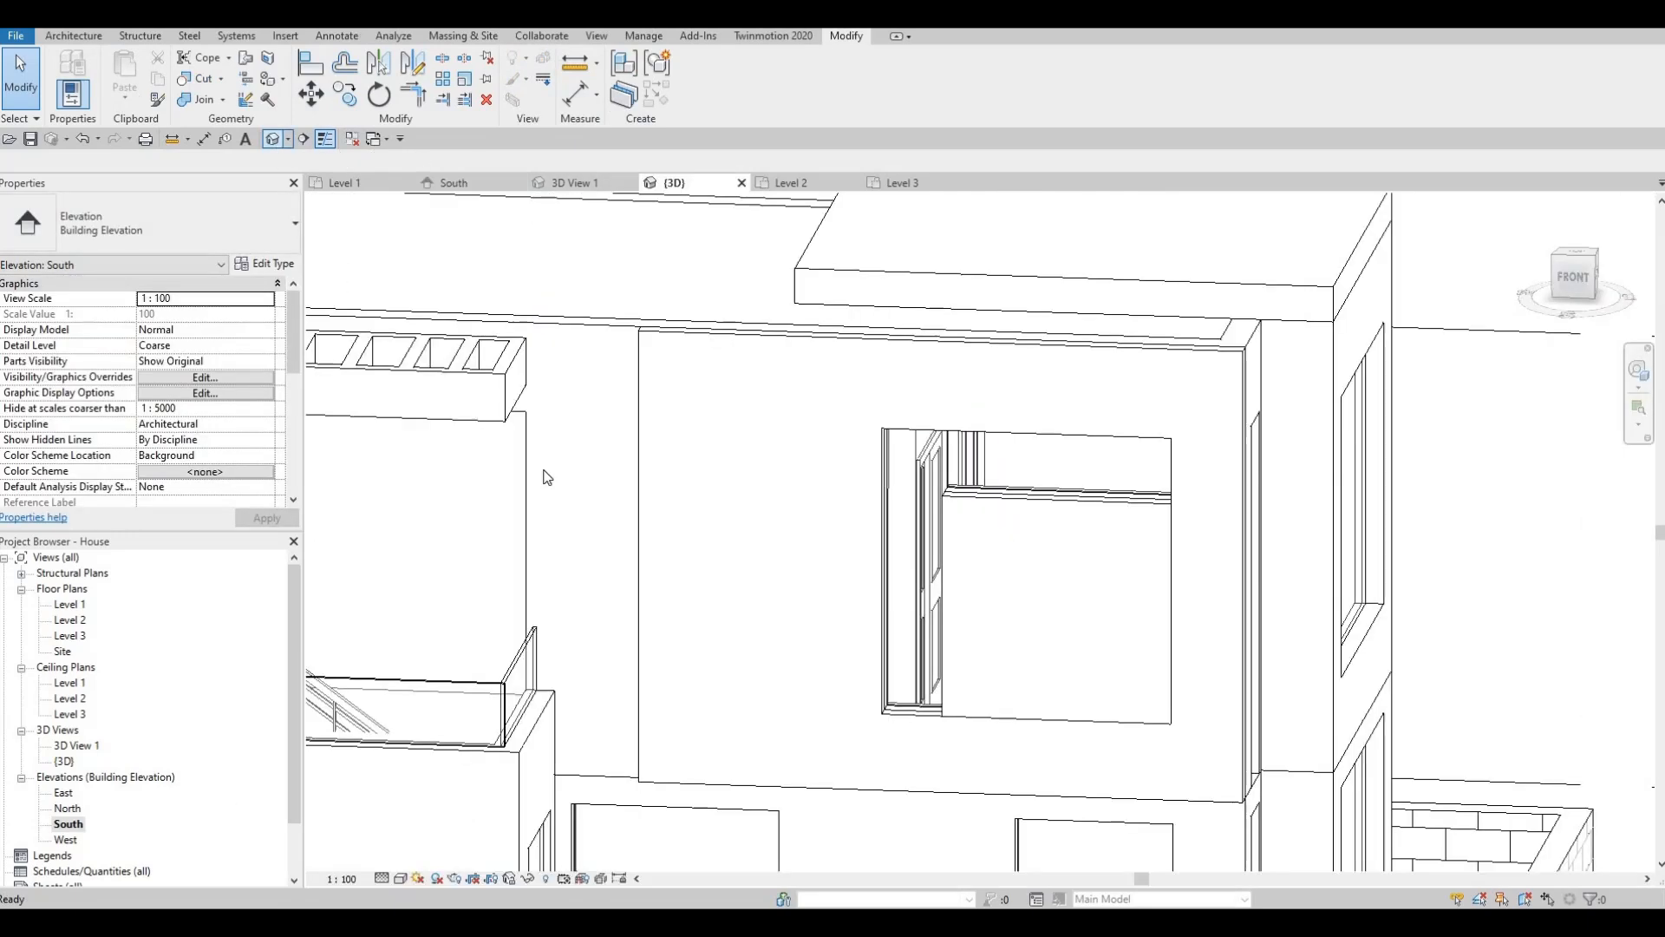
- Set the {3D} view to Fine detail level and the Consistent Colors visual style
scroll(546, 476, "down", 3)
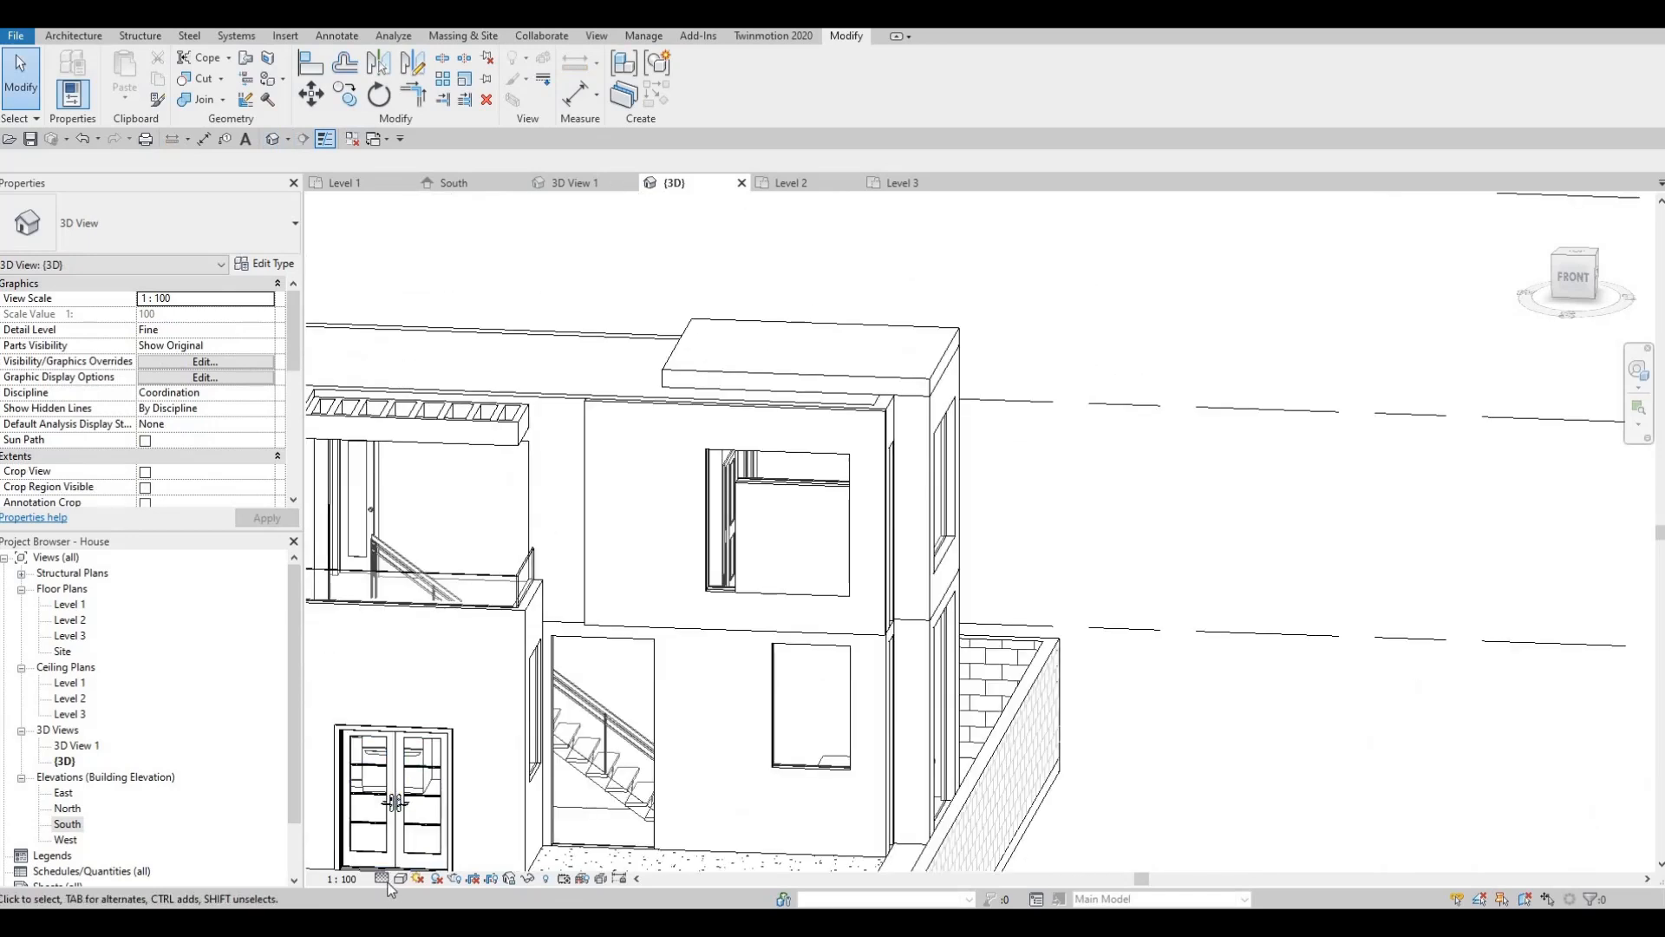
left_click(382, 878)
left_click(403, 859)
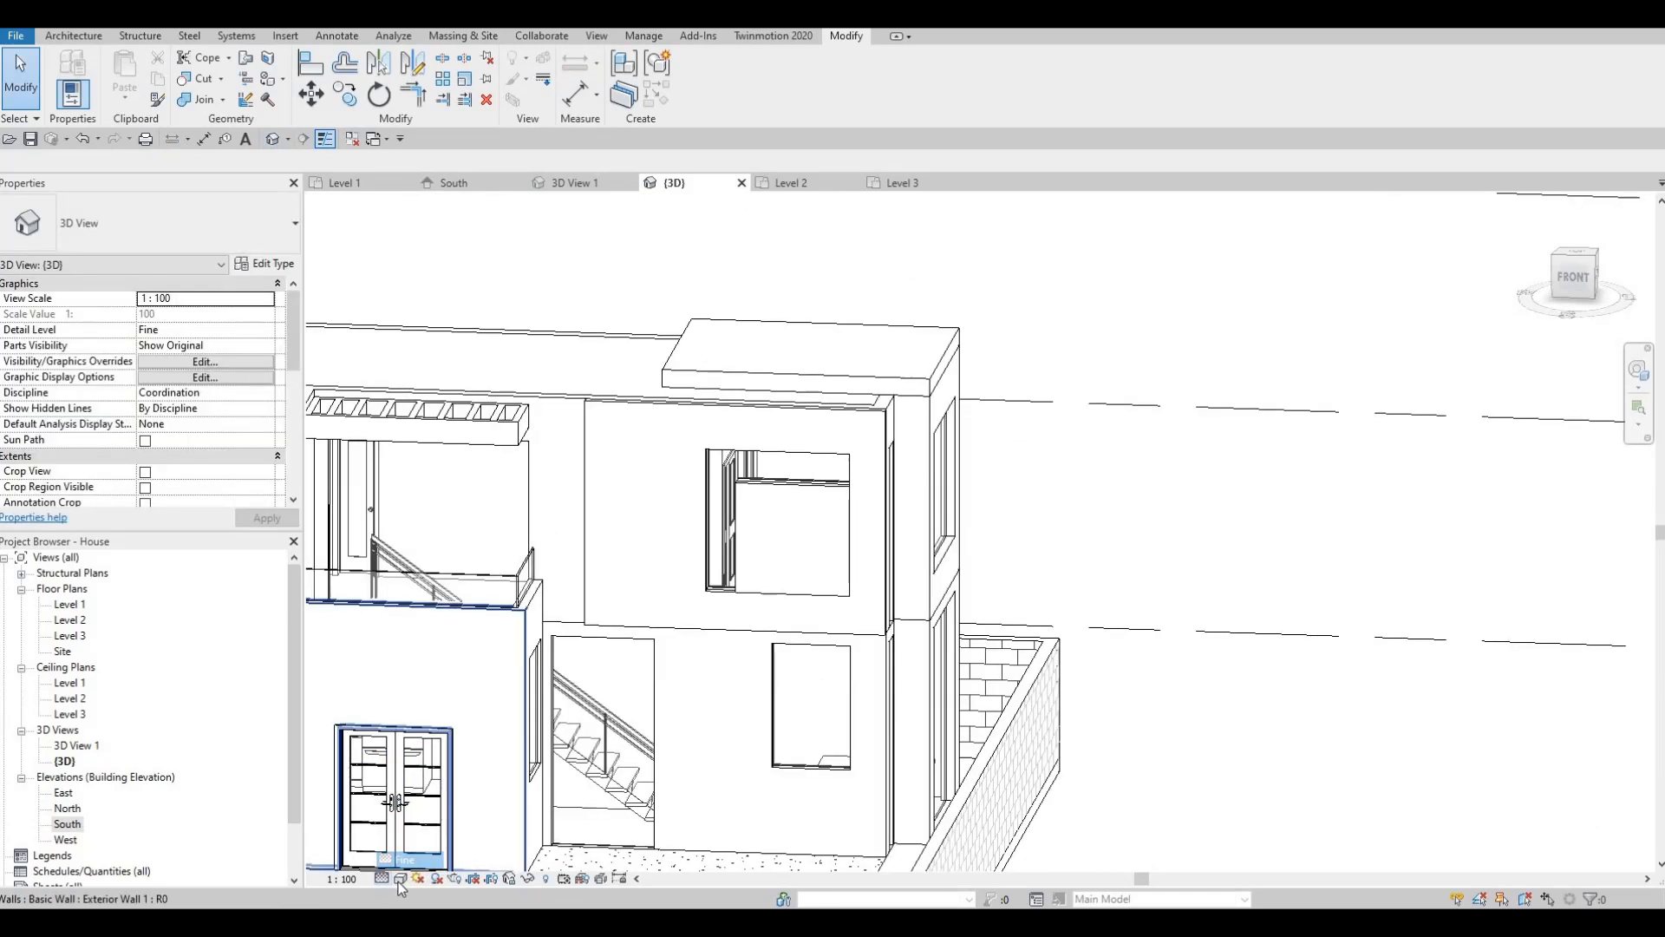
left_click(401, 878)
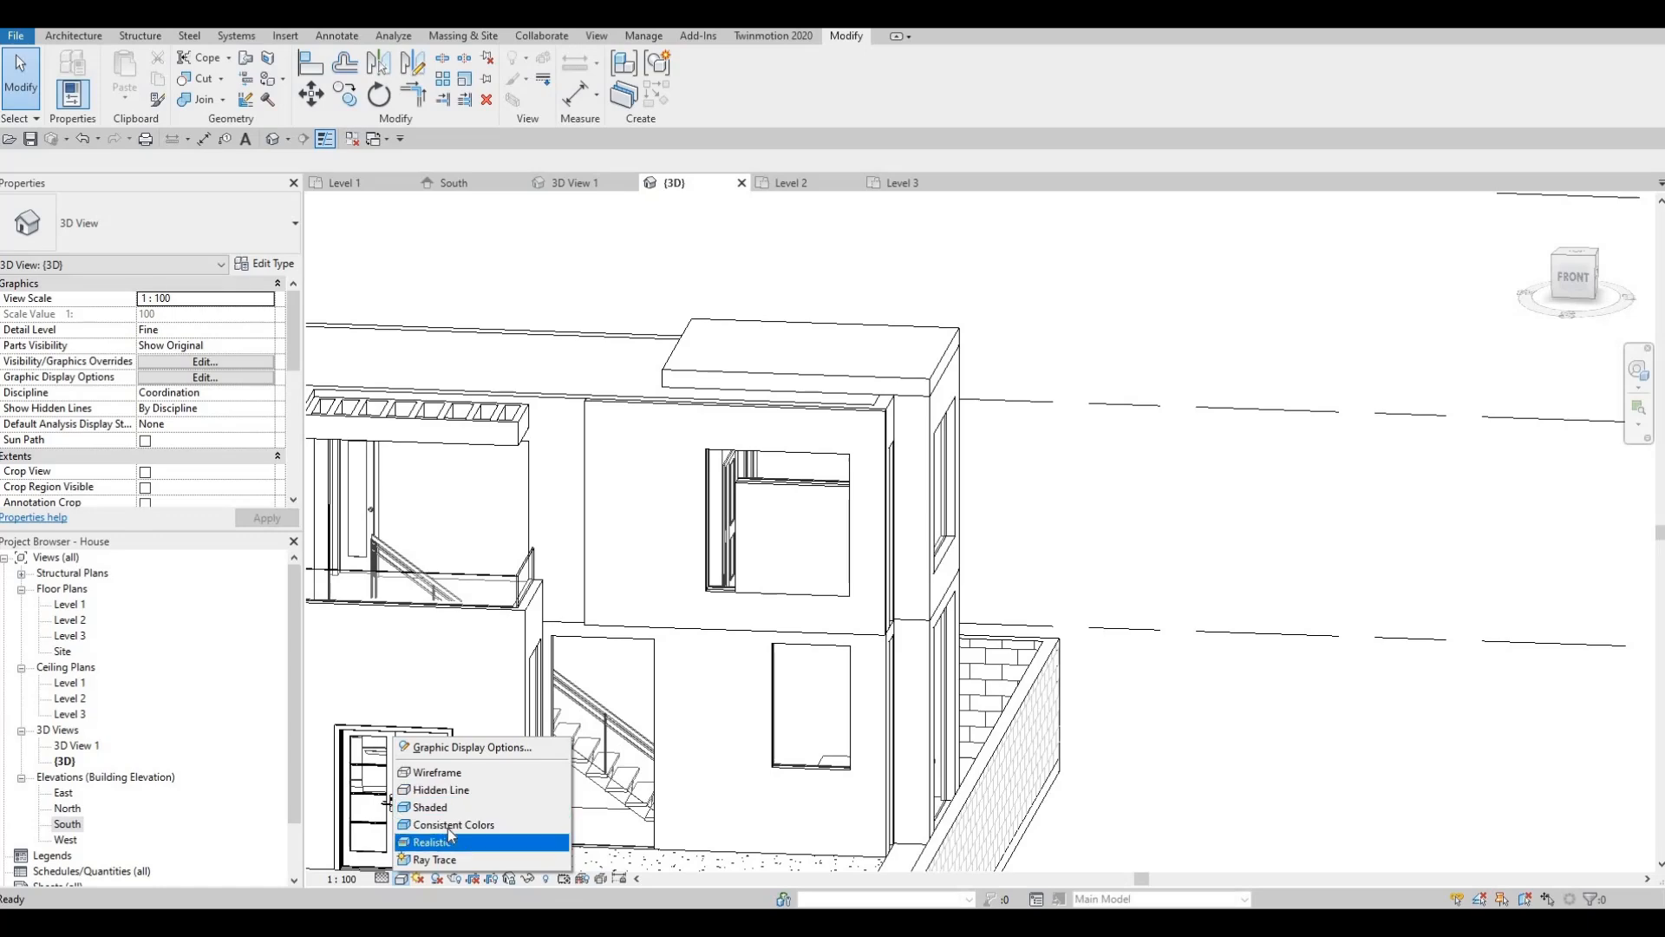
left_click(451, 823)
middle_click_drag(807, 607, 850, 572, "shift")
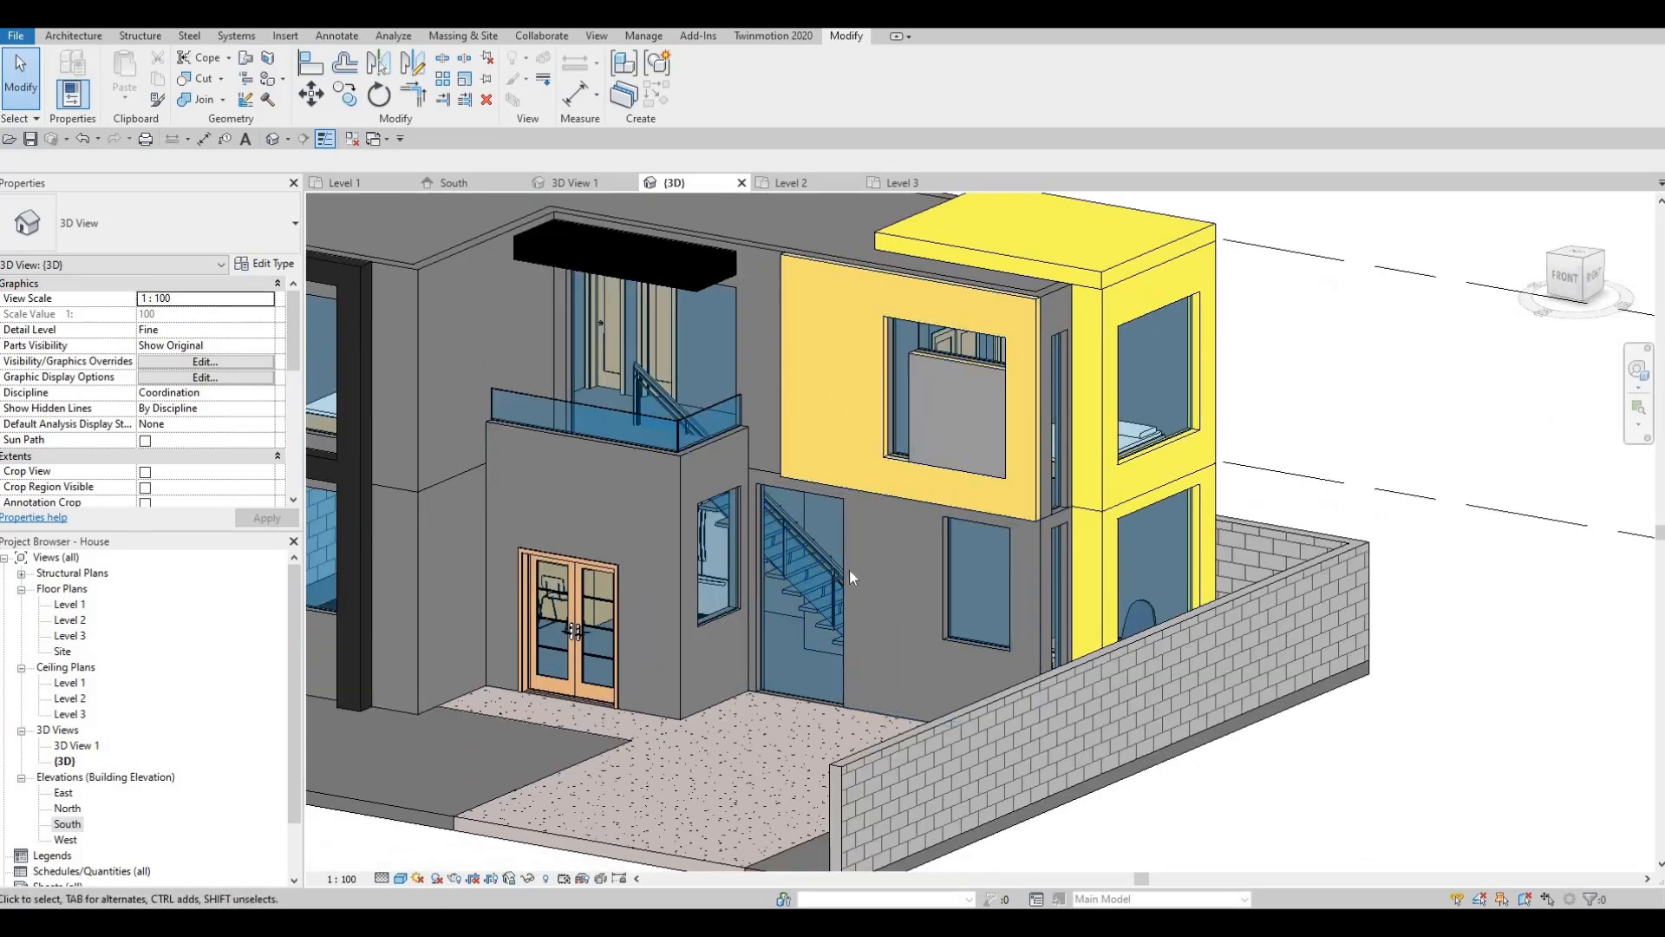
middle_click_drag(990, 555, 954, 390, "shift")
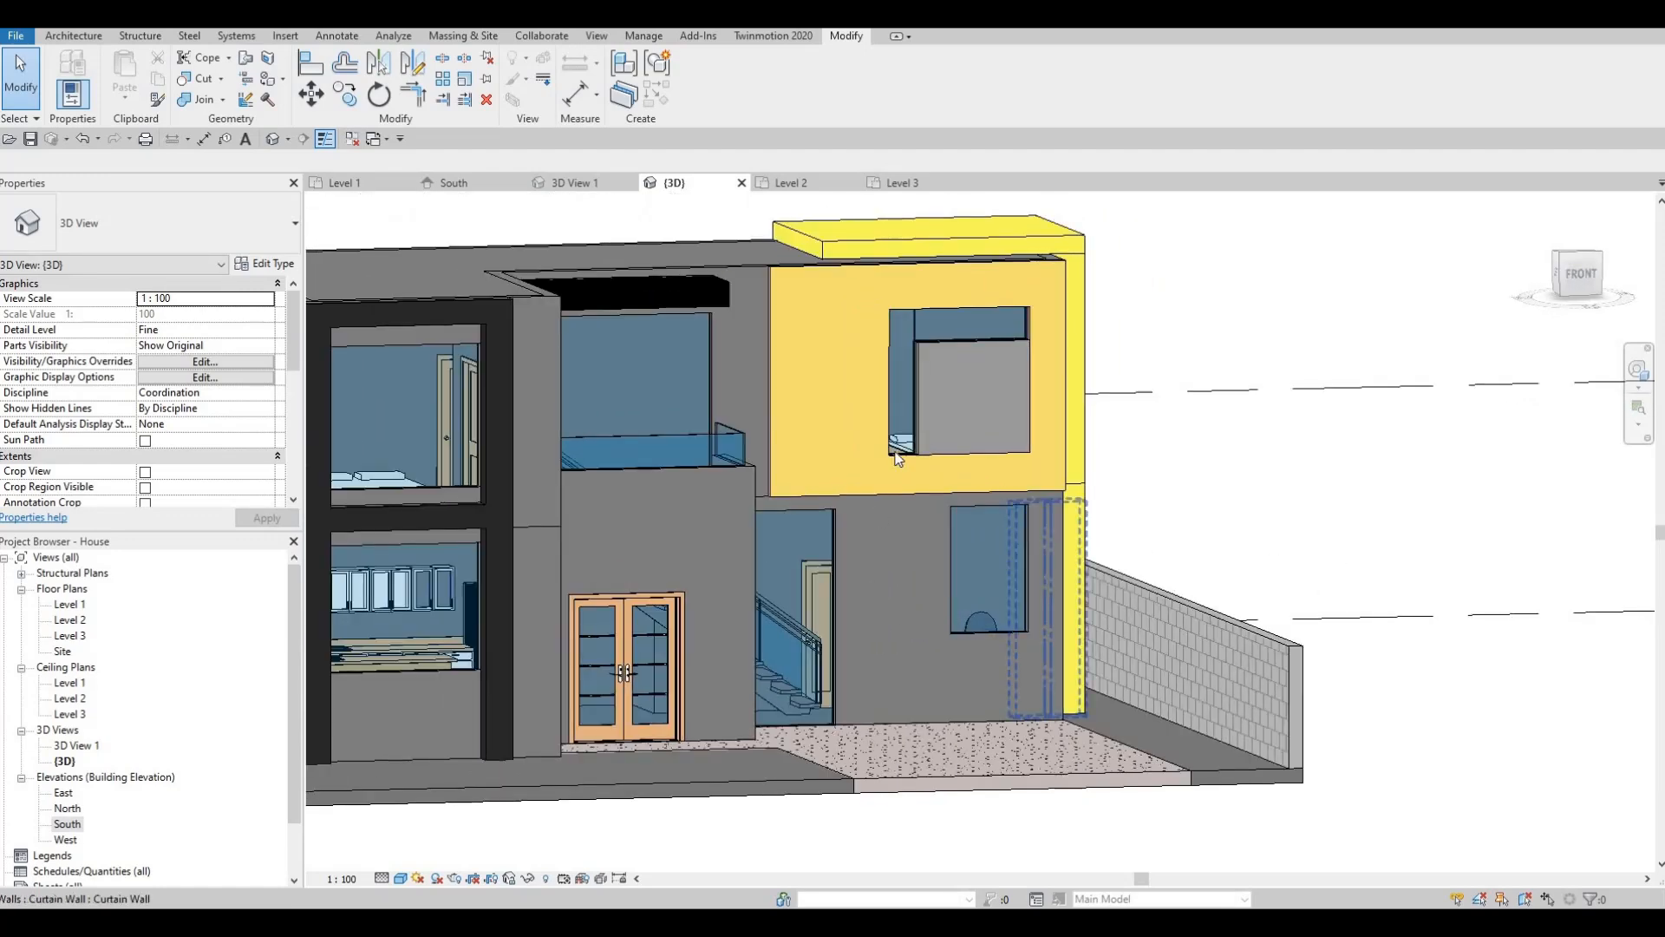
- Thicken the facade panel around the L-shaped opening by stretching its front face outward from the house
scroll(947, 368, "up", 3)
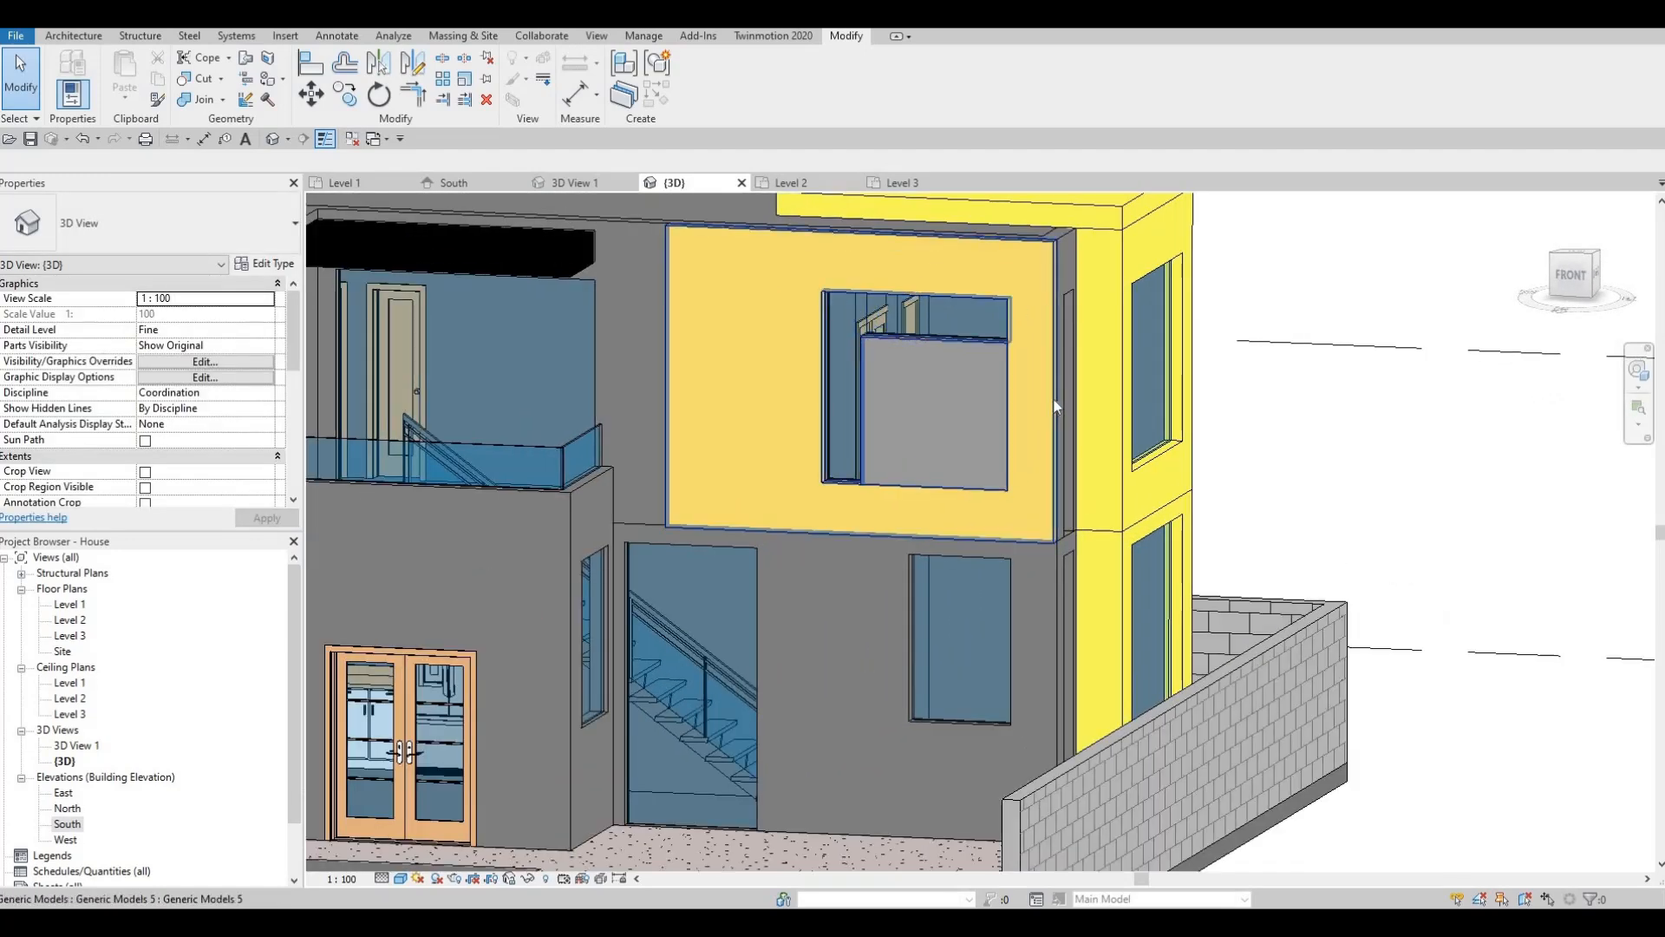
mouse_move(677, 295)
middle_mouse_down("shift")
mouse_move(691, 322)
mouse_move(663, 322)
middle_mouse_up("shift")
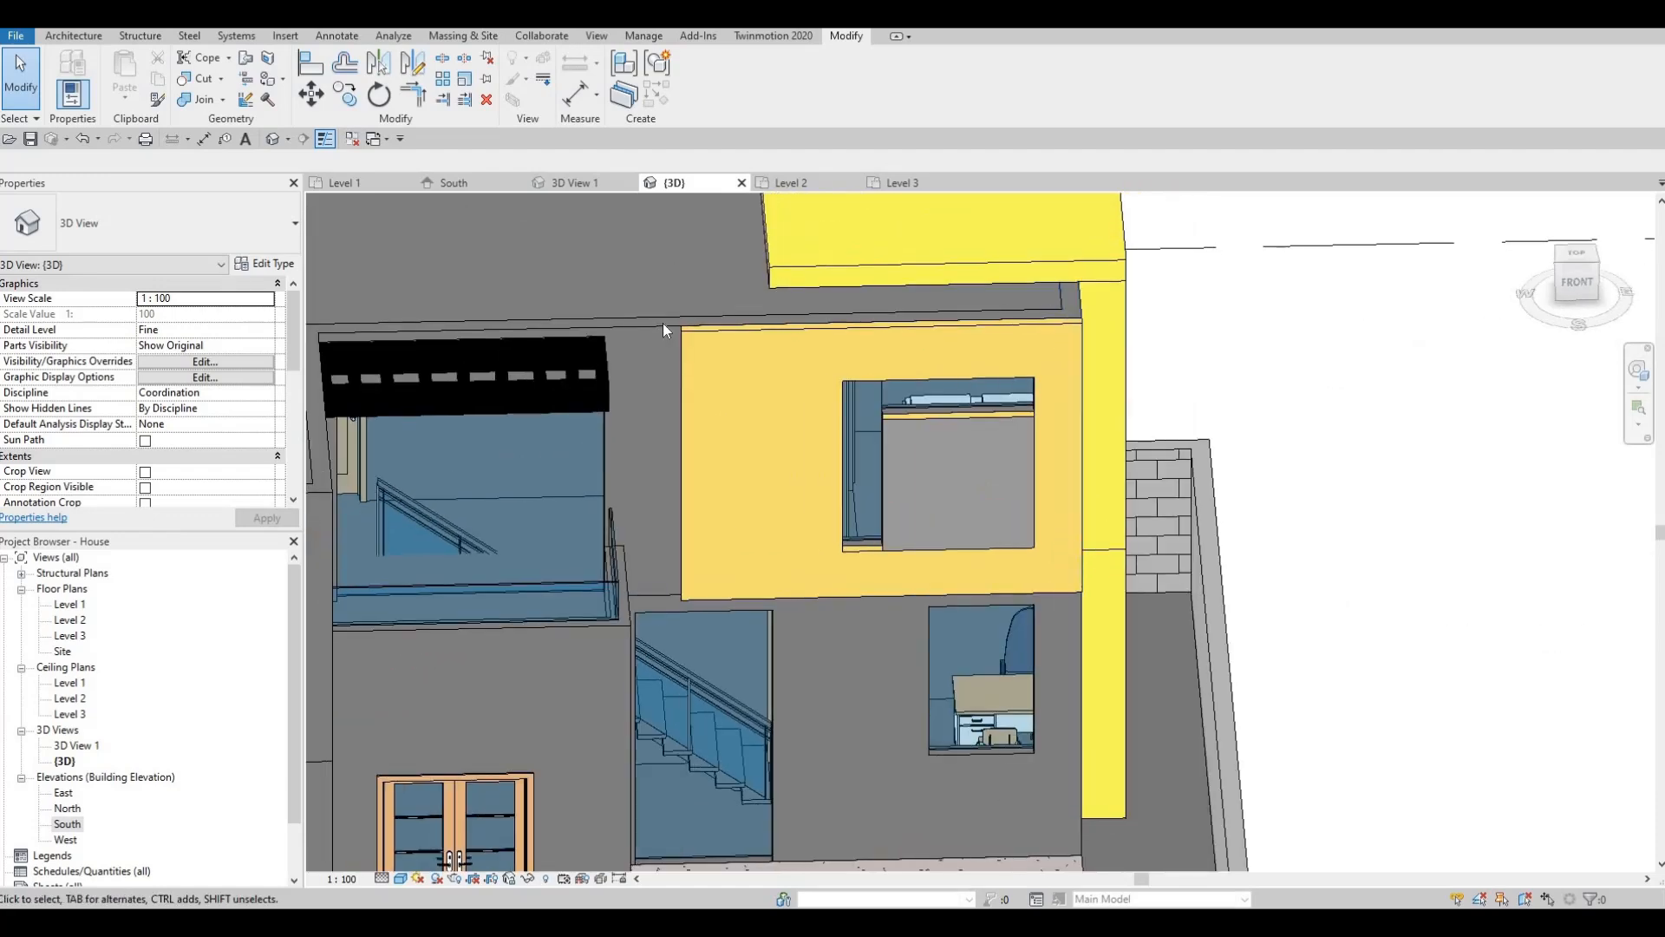
scroll(1000, 403, "down", 5)
middle_click_drag(954, 255, 981, 288, "shift")
scroll(960, 278, "up", 2)
left_click(1085, 293)
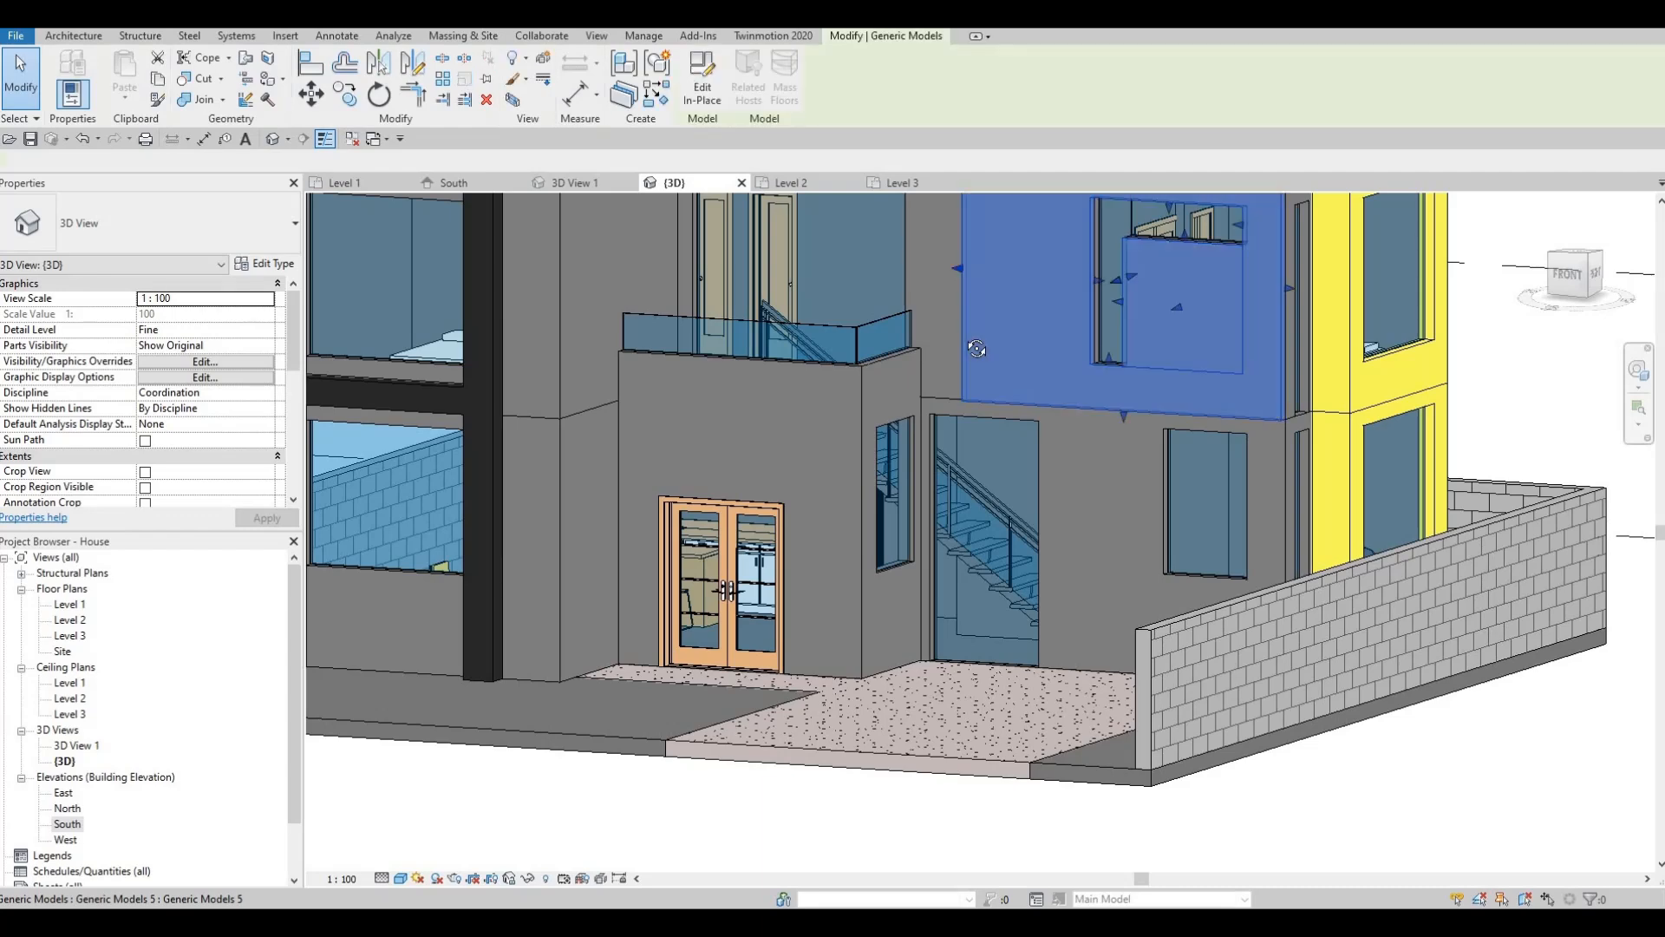
middle_click_drag(1086, 294, 1117, 287, "shift")
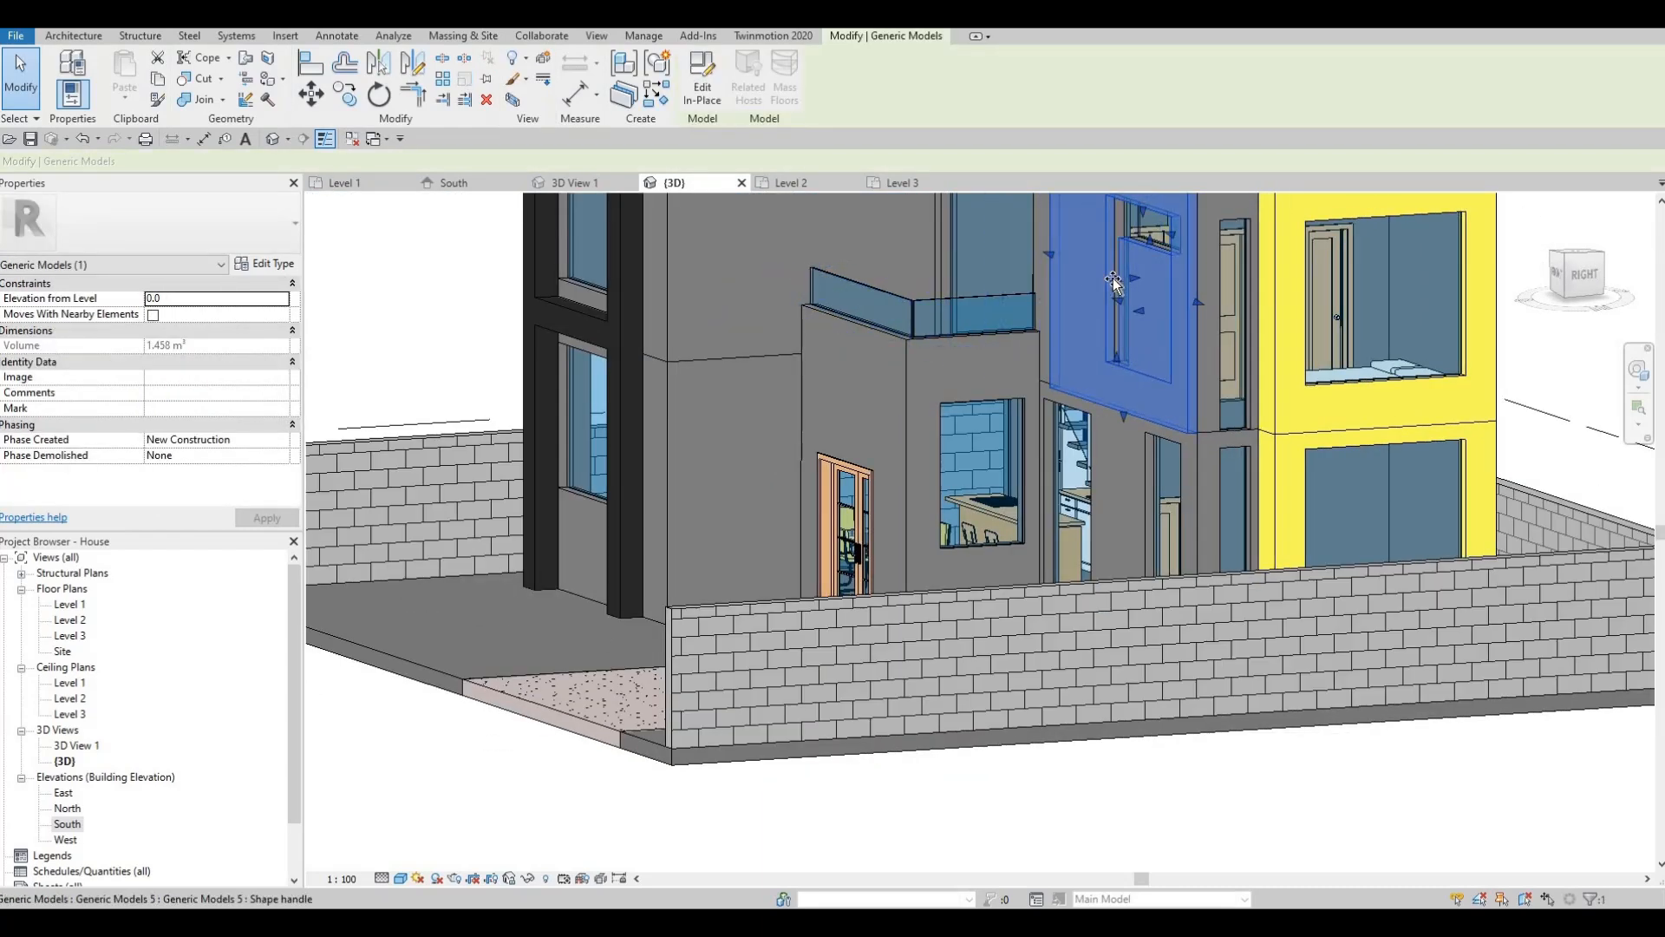
left_click_drag(1107, 281, 1083, 326)
key("Escape")
middle_click_drag(1110, 381, 823, 414, "shift")
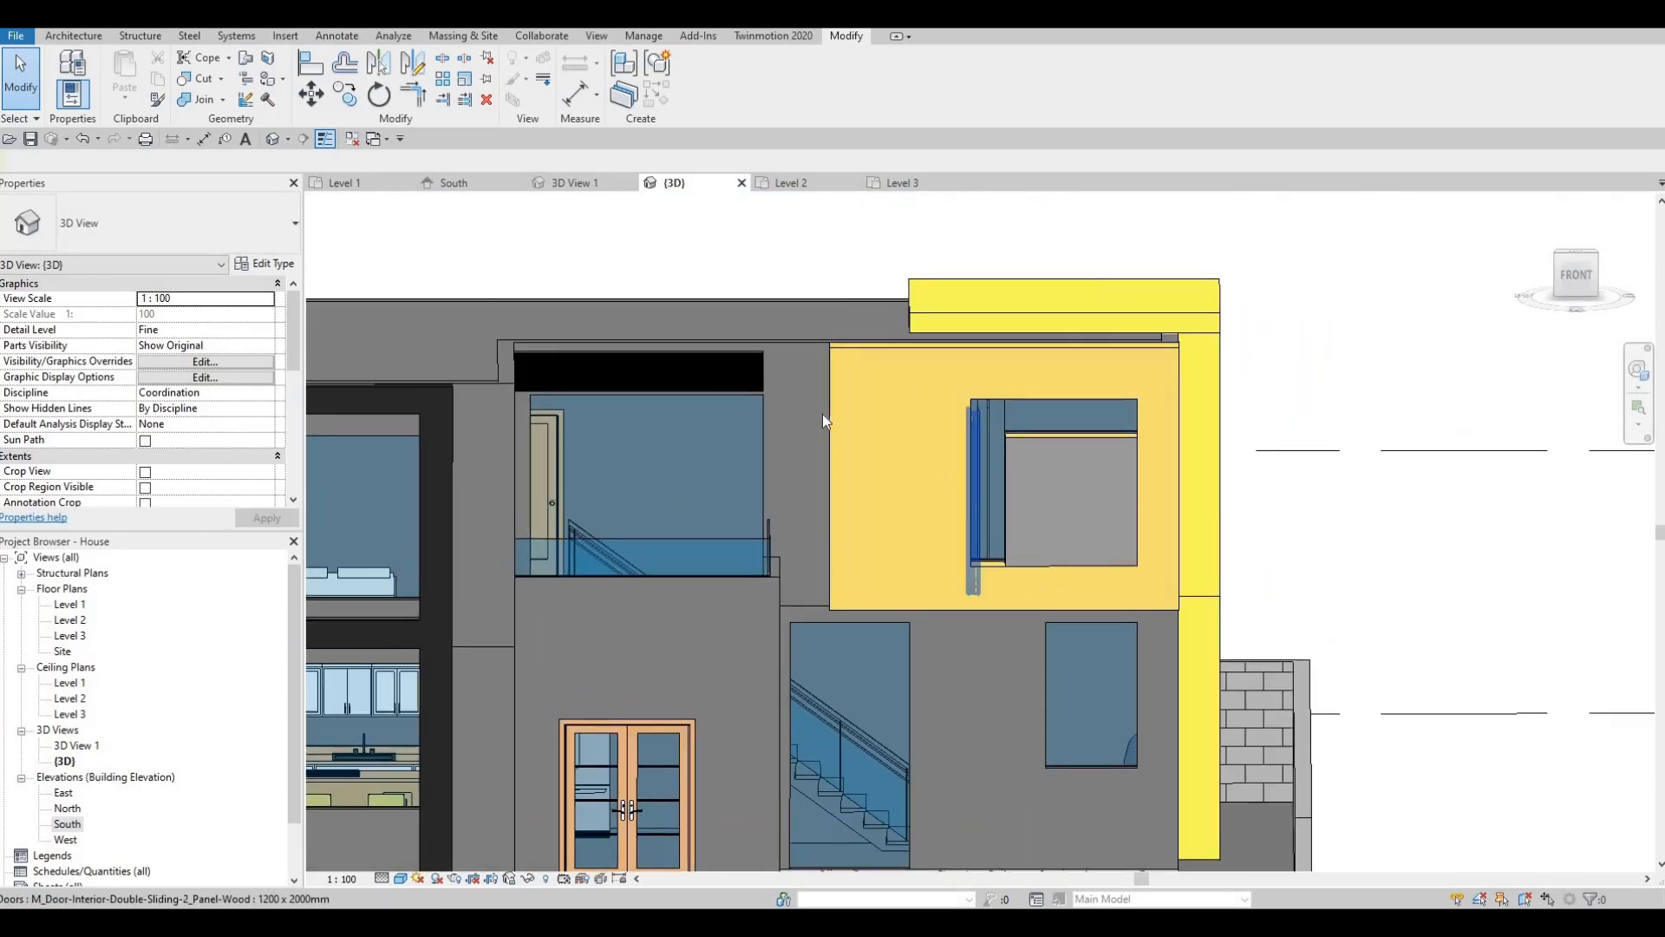
- Narrow the facade panel by moving its vertical edge nearest the balcony toward the L-shaped opening, leaving a slim strip beside it
left_click(824, 476)
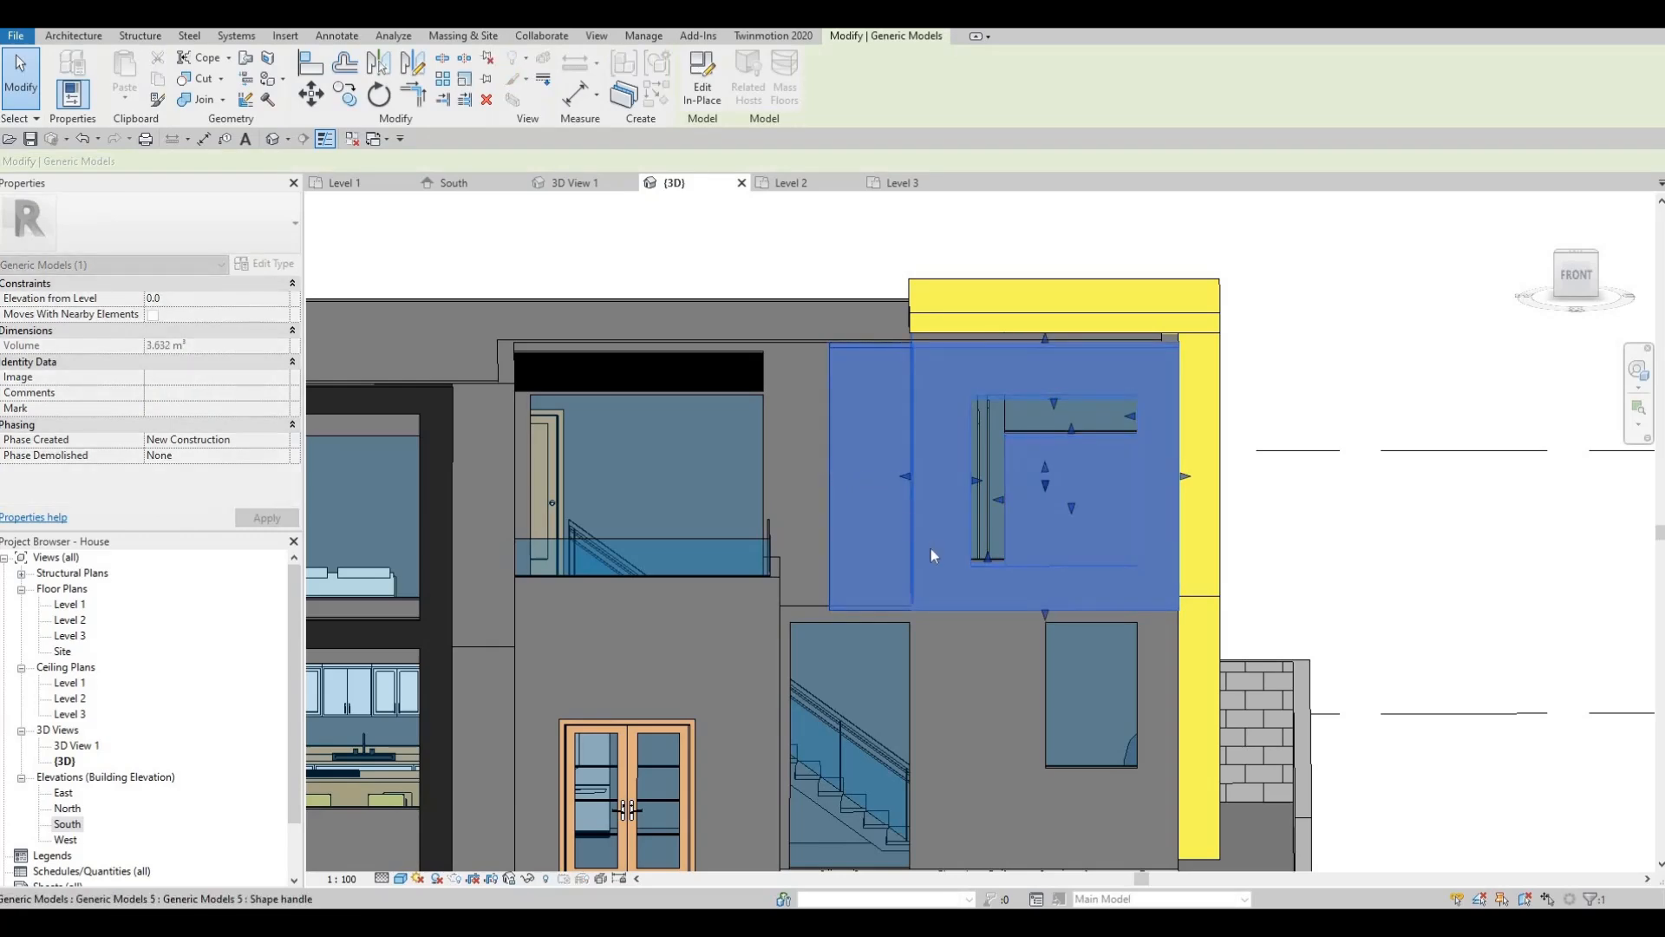
key("Escape")
middle_click_drag(801, 611, 788, 529, "shift")
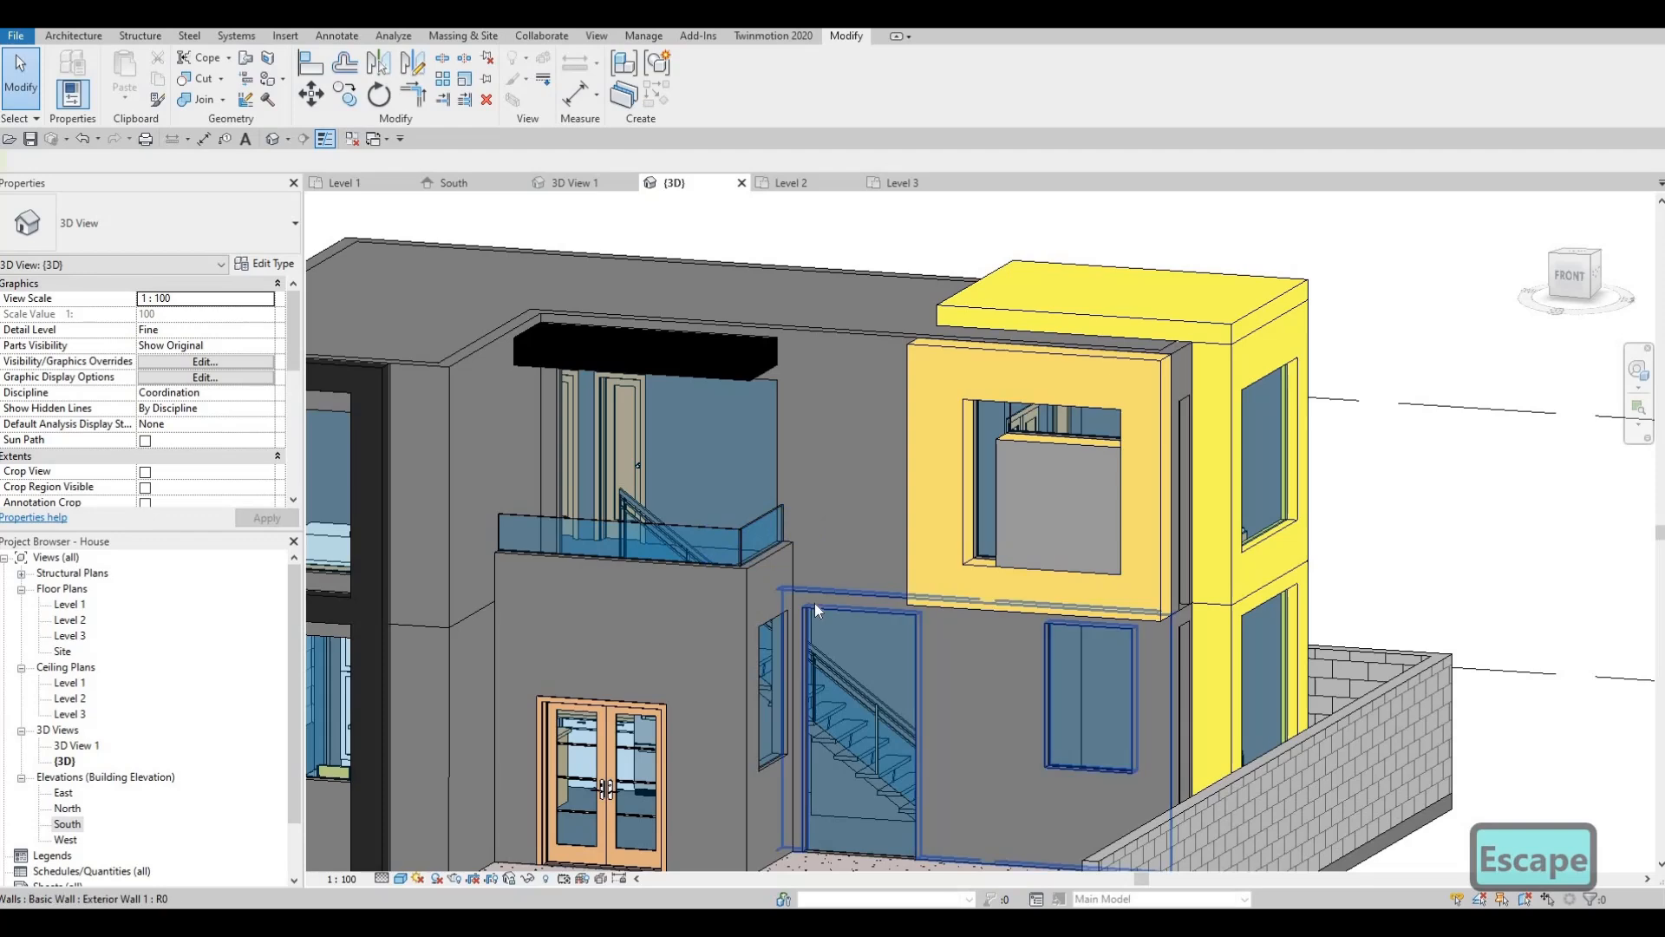
middle_click_drag(925, 506, 937, 462, "shift")
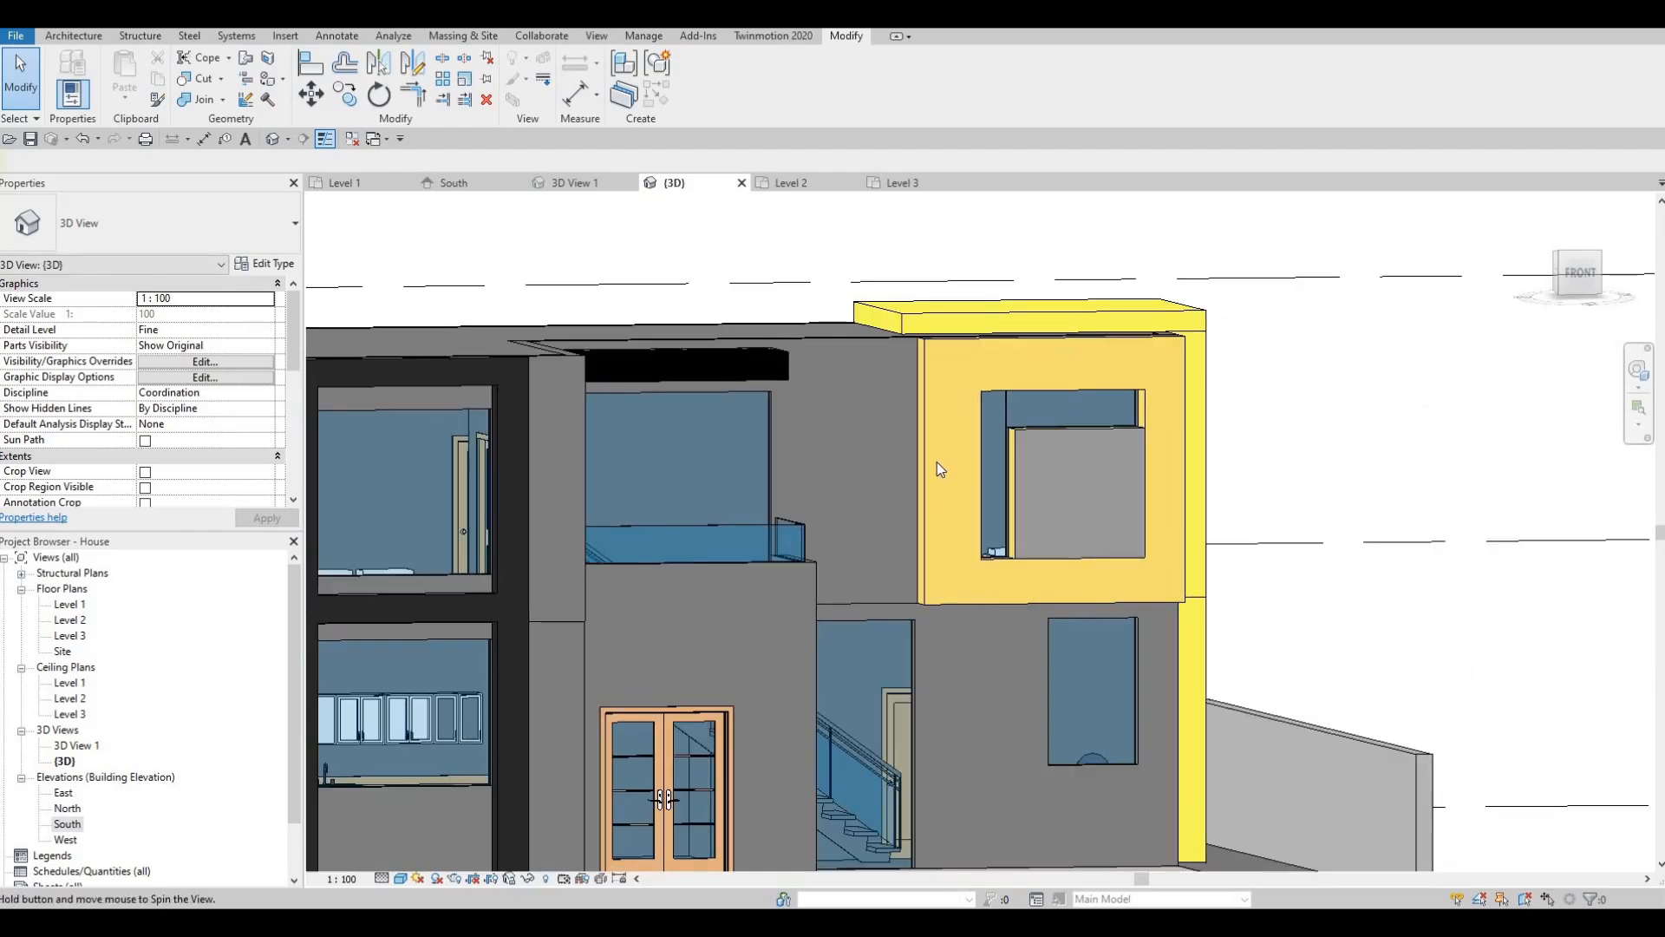
left_click(921, 460)
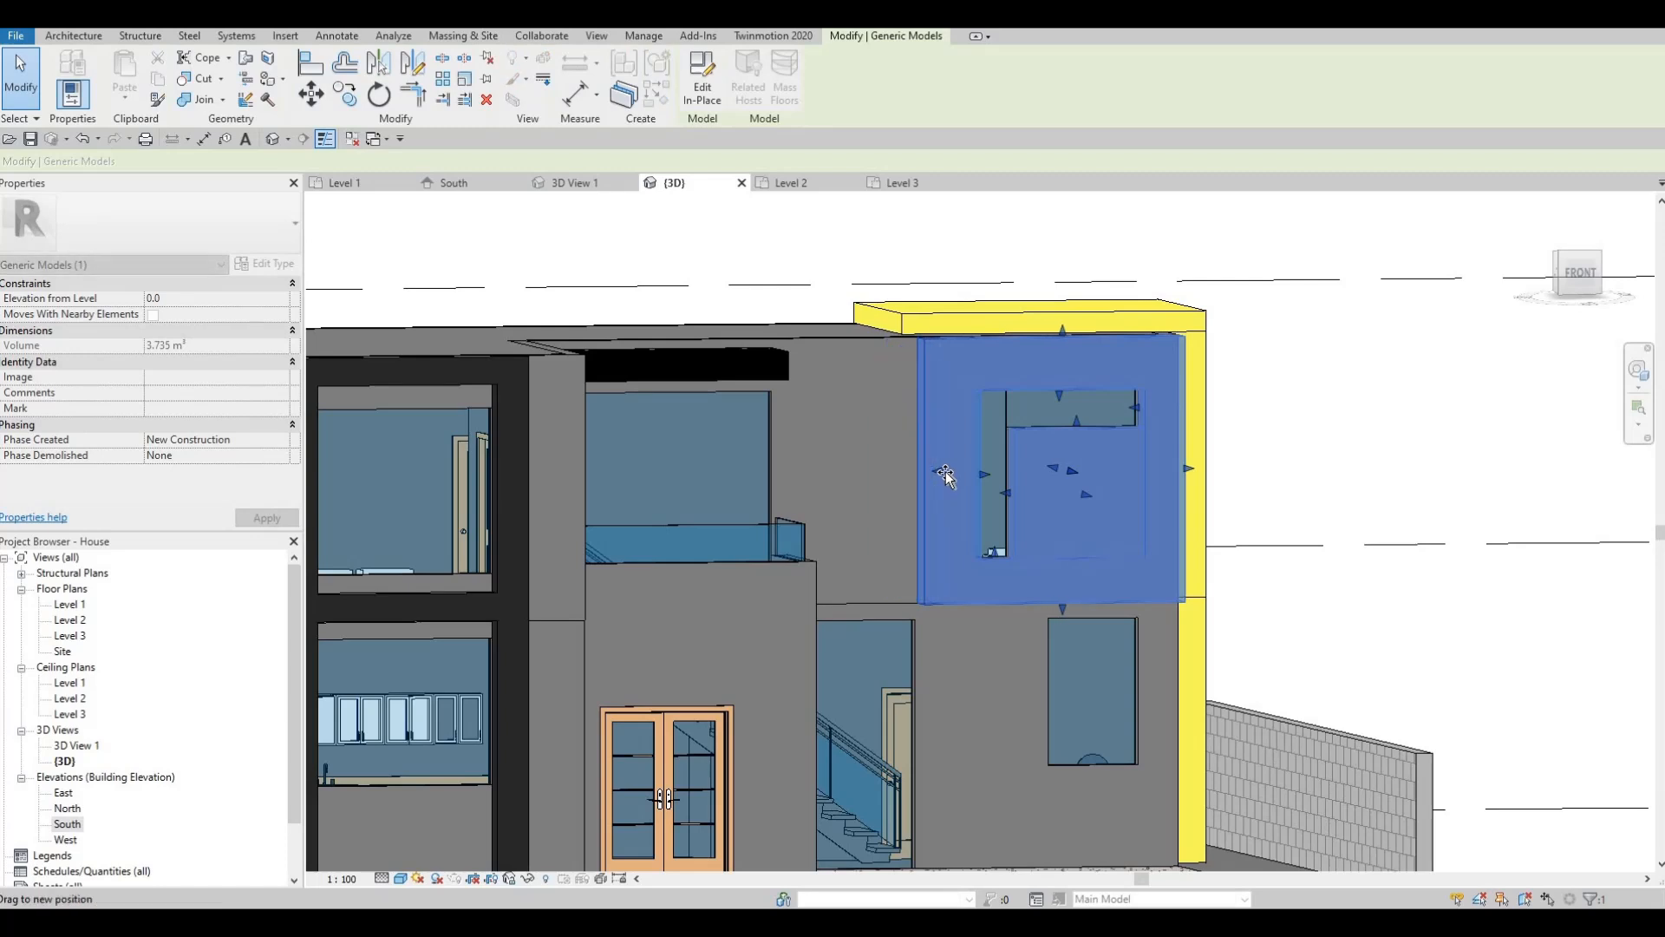
left_click_drag(964, 486, 966, 488)
mouse_move(977, 441)
middle_mouse_down("shift")
mouse_move(944, 454)
mouse_move(999, 342)
middle_mouse_up("shift")
middle_click_drag(927, 463, 952, 400)
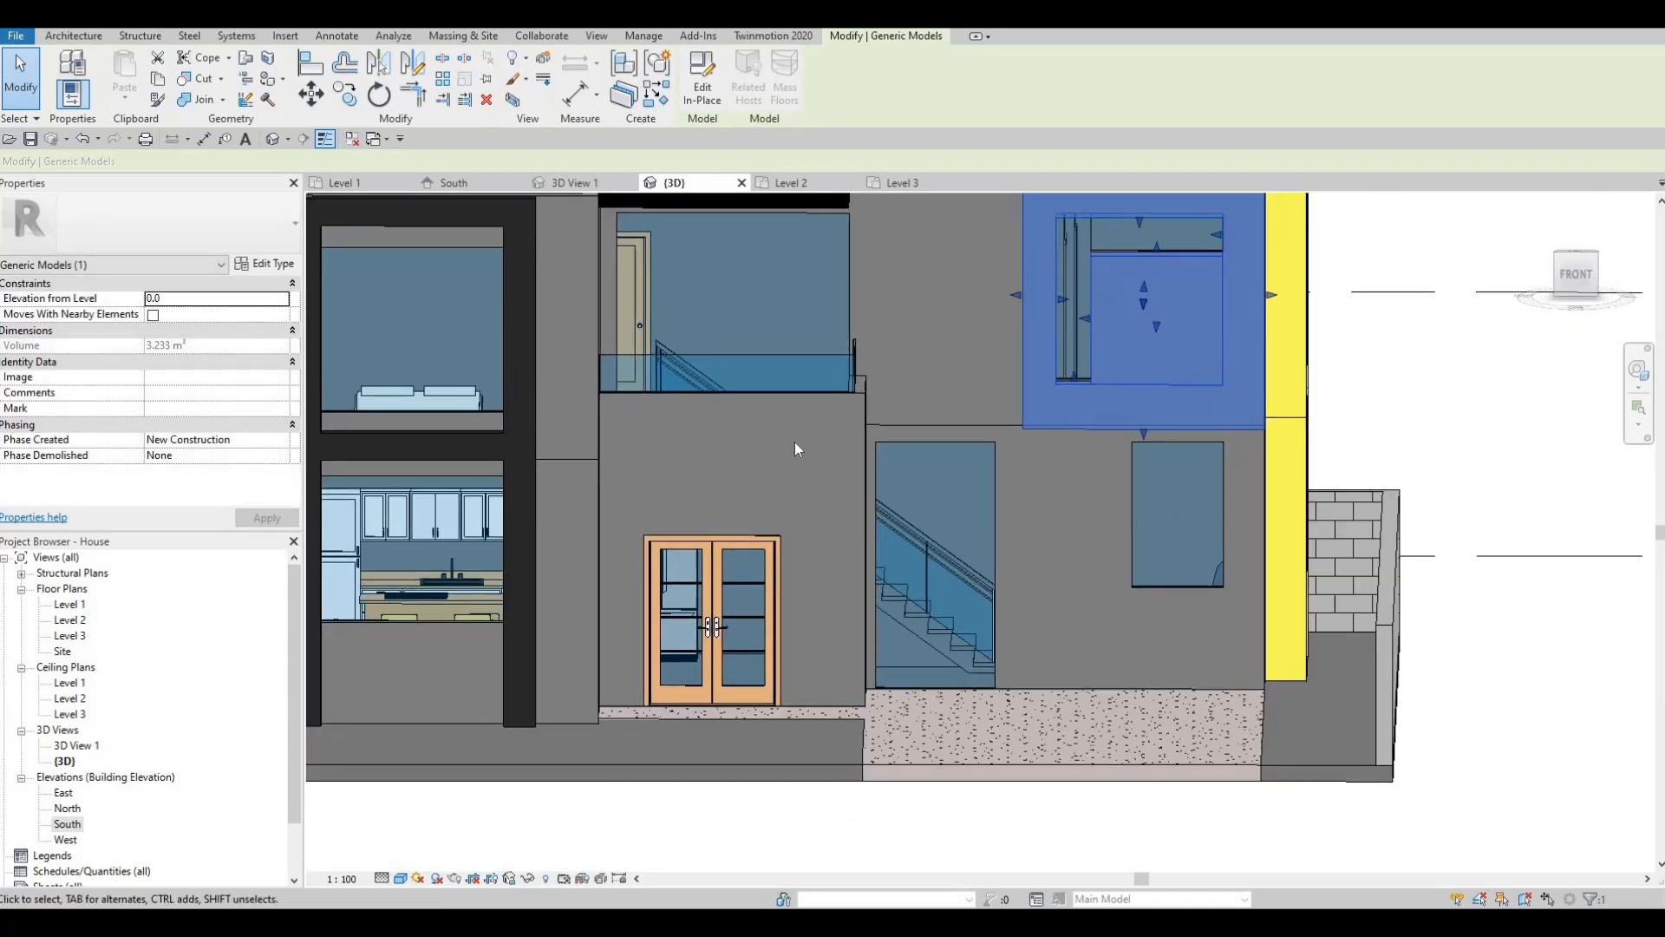
middle_click_drag(795, 450, 803, 374)
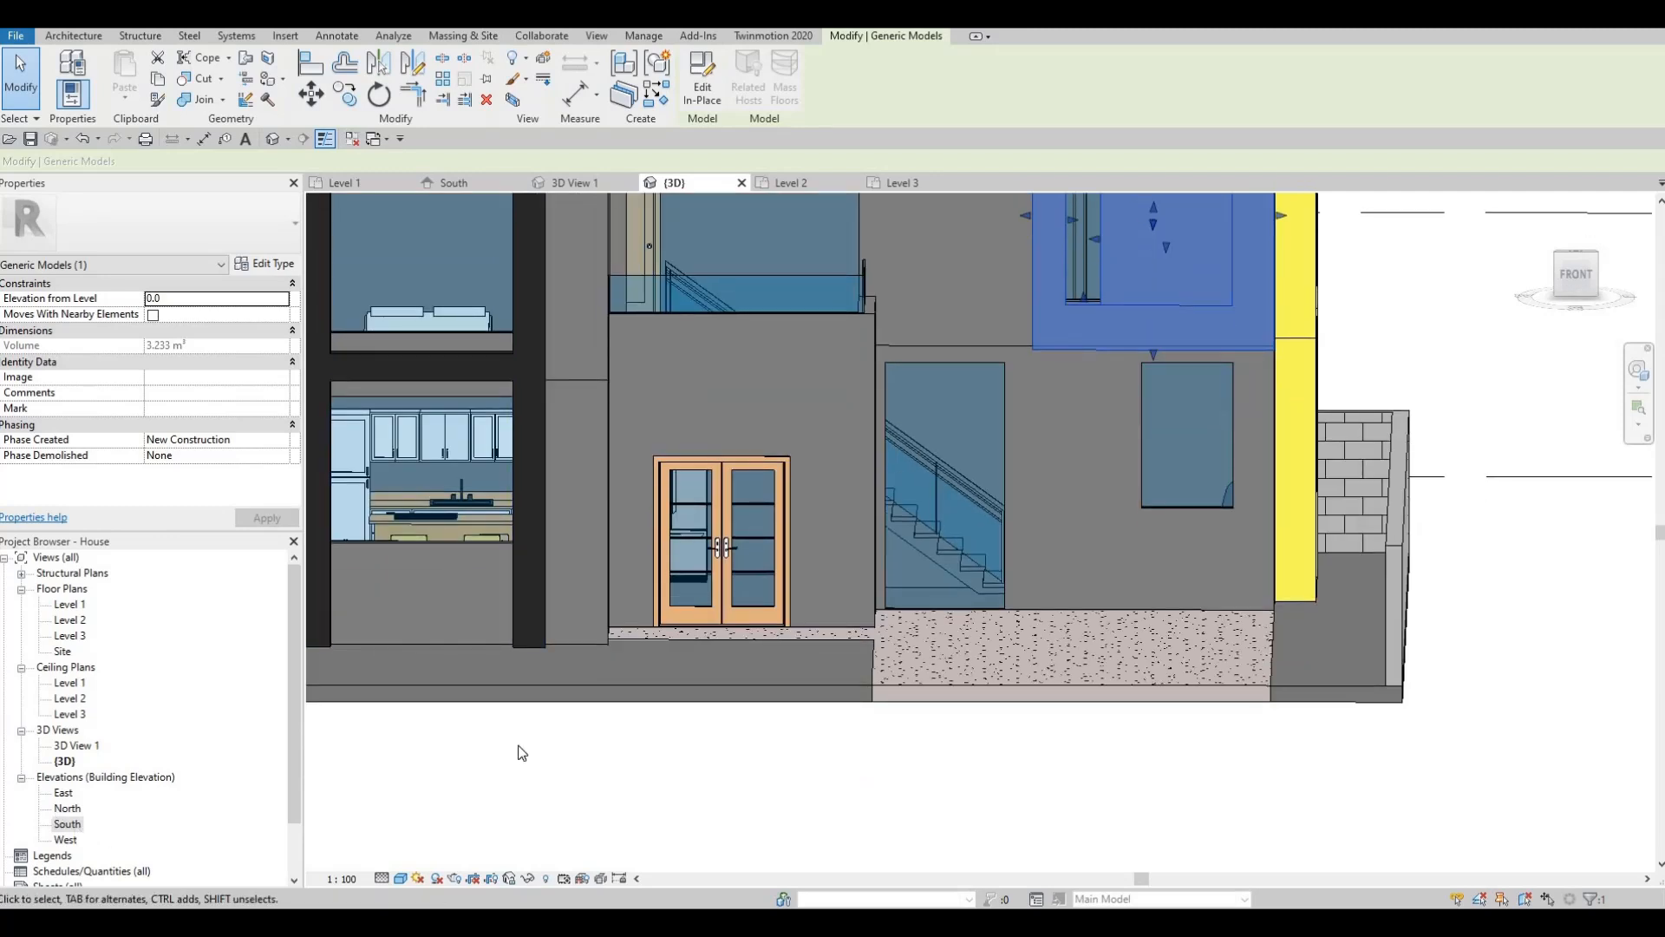
key("Escape")
key("Escape")
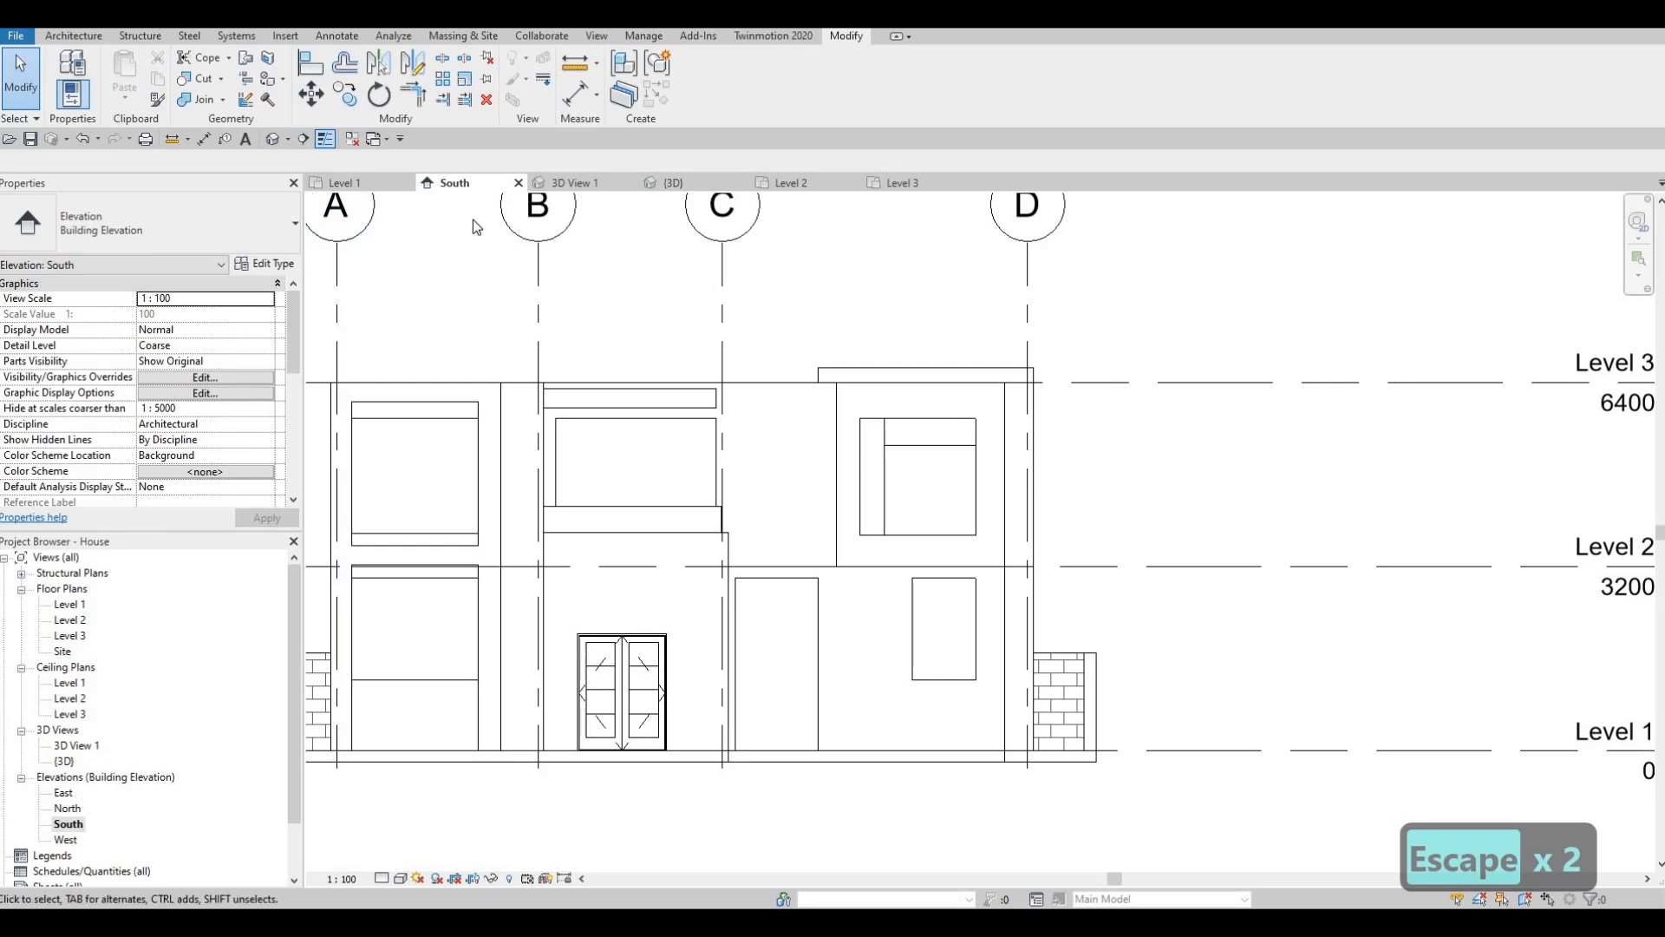
- Start a new in-place model of the Generic Models category in the South elevation
left_click(77, 37)
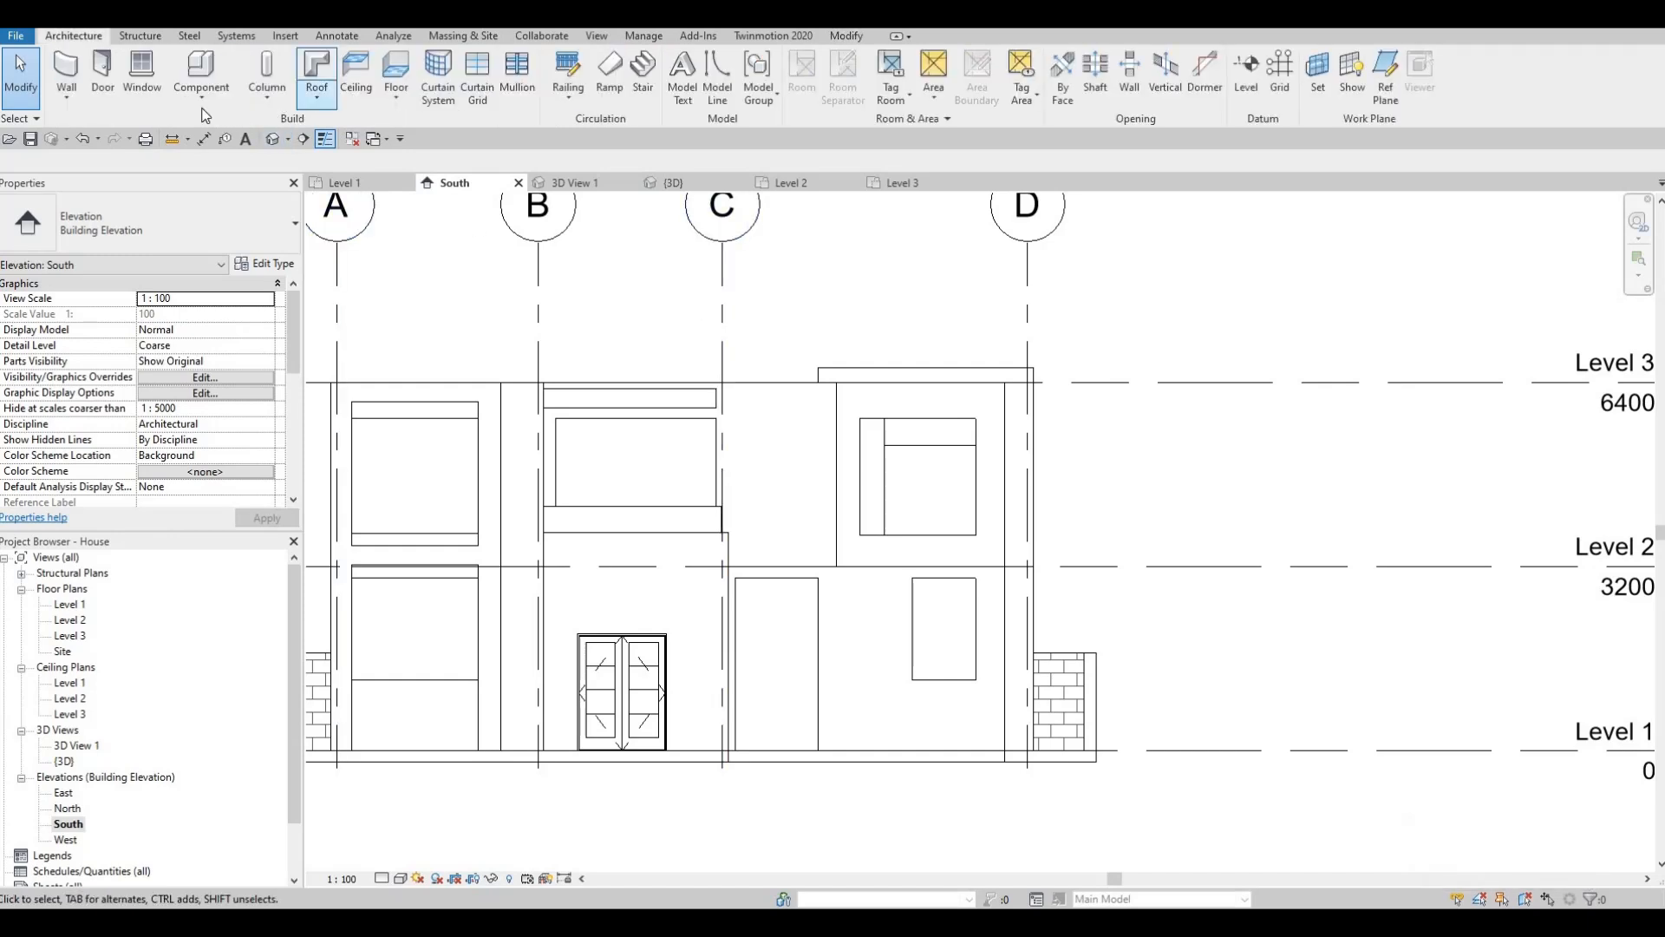
left_click(202, 106)
left_click(232, 164)
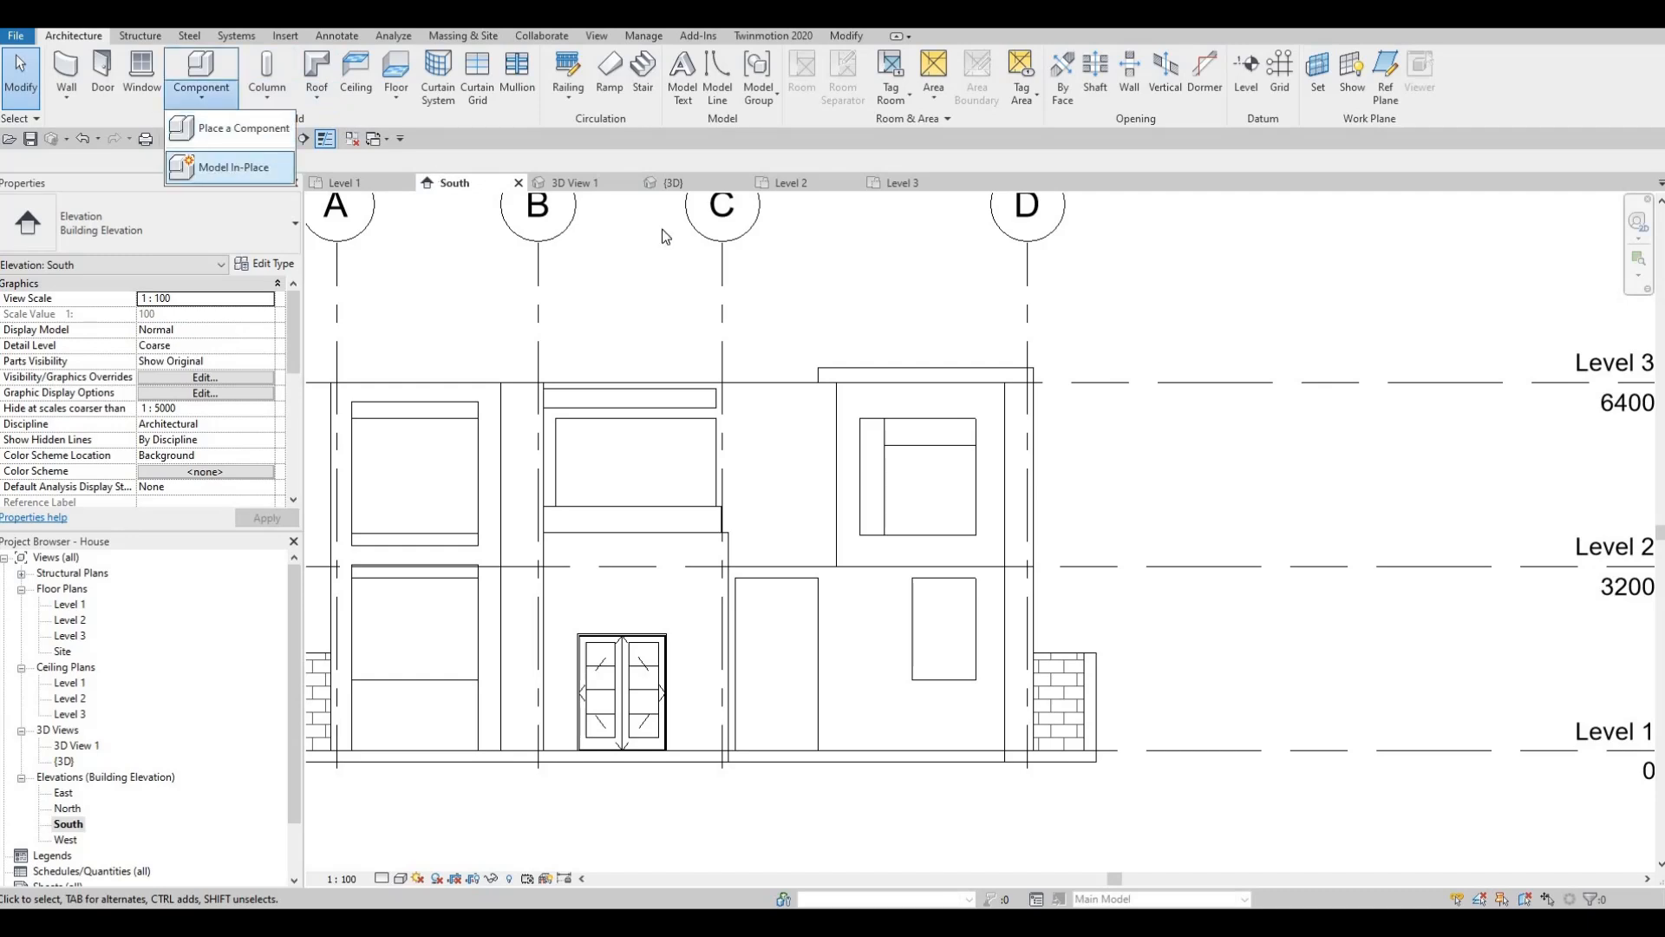
scroll(766, 449, "down", 3)
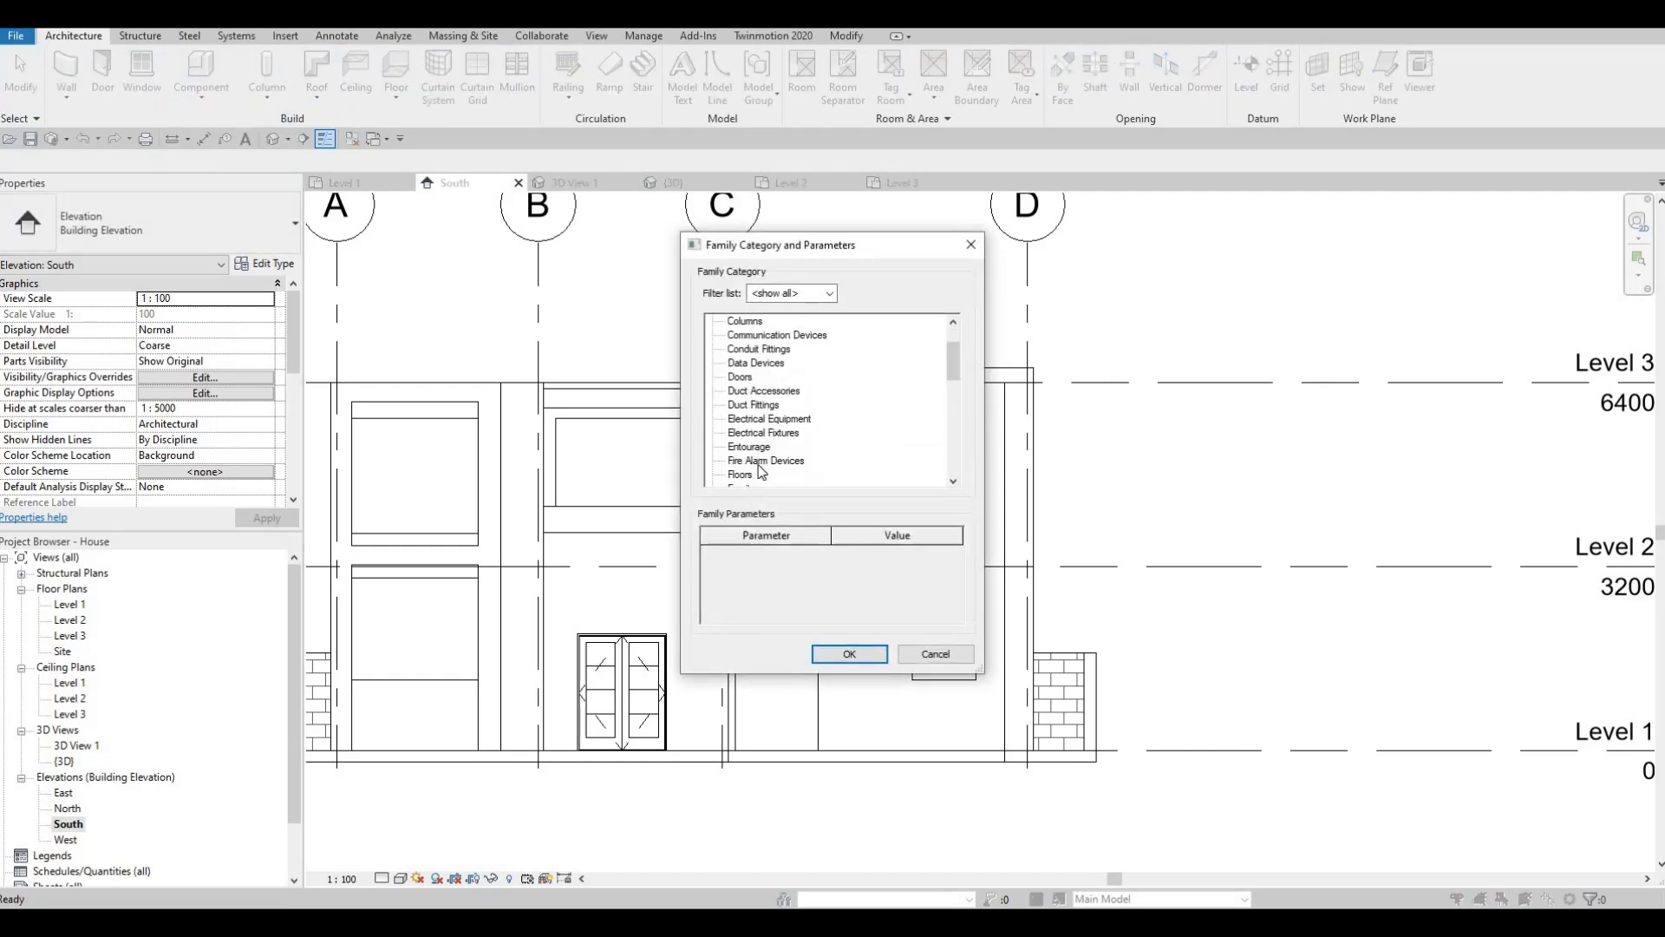
left_click(822, 655)
key("Return")
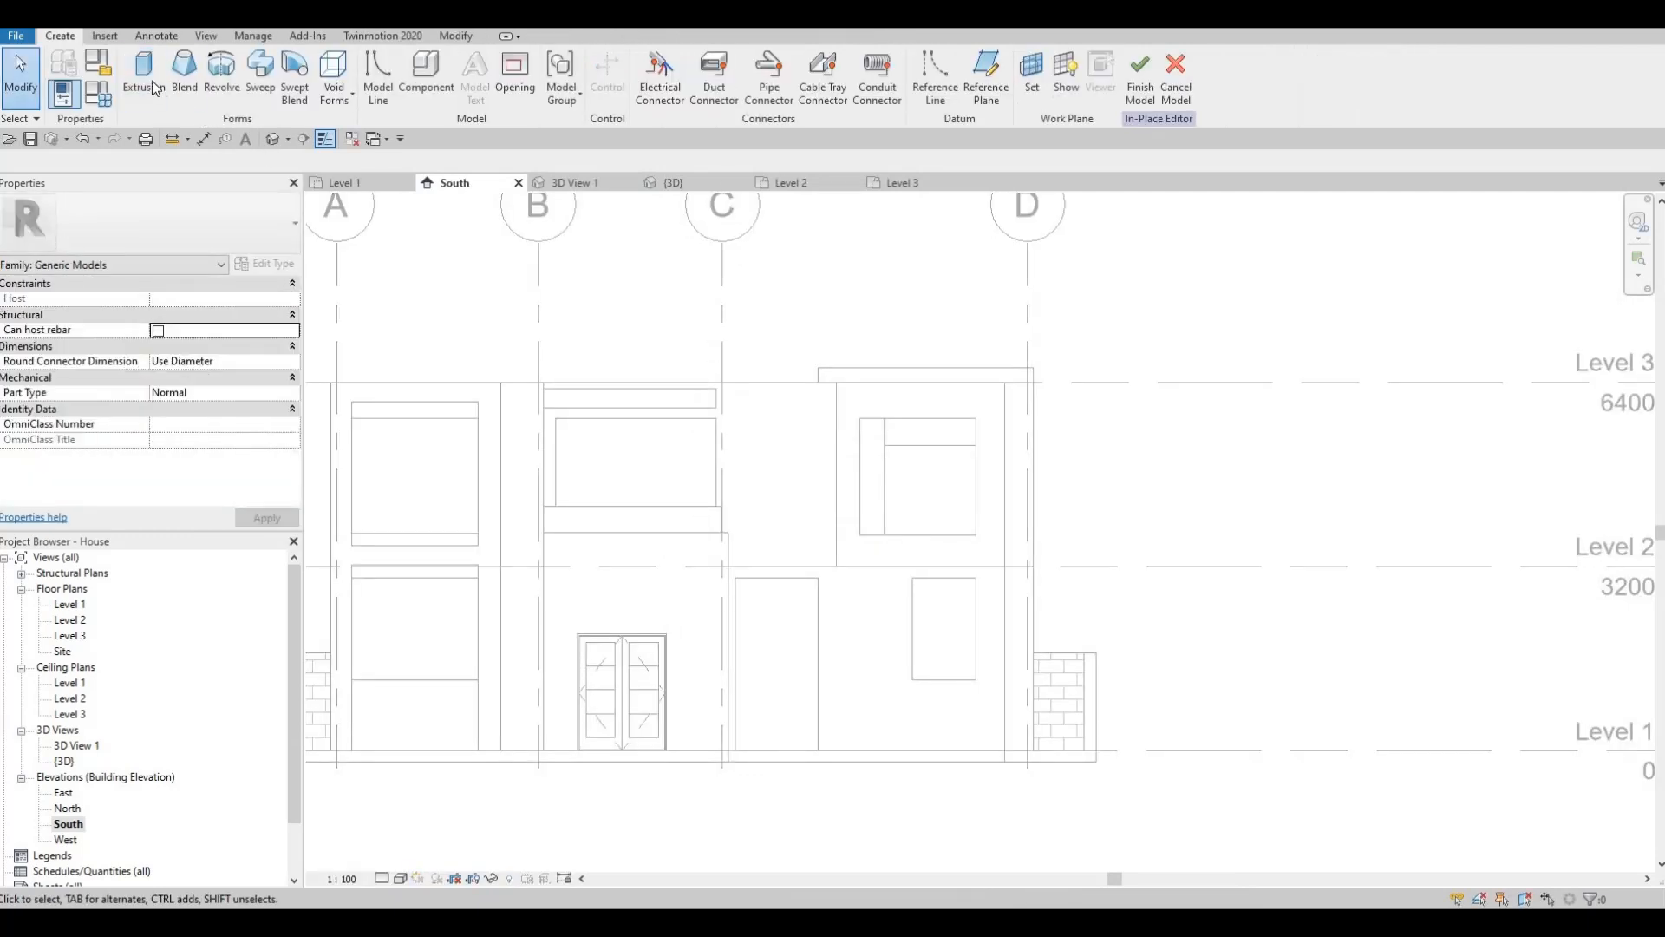
- Start an extrusion and pick the face of the Exterior Wall 1 facade as its work plane
left_click(155, 89)
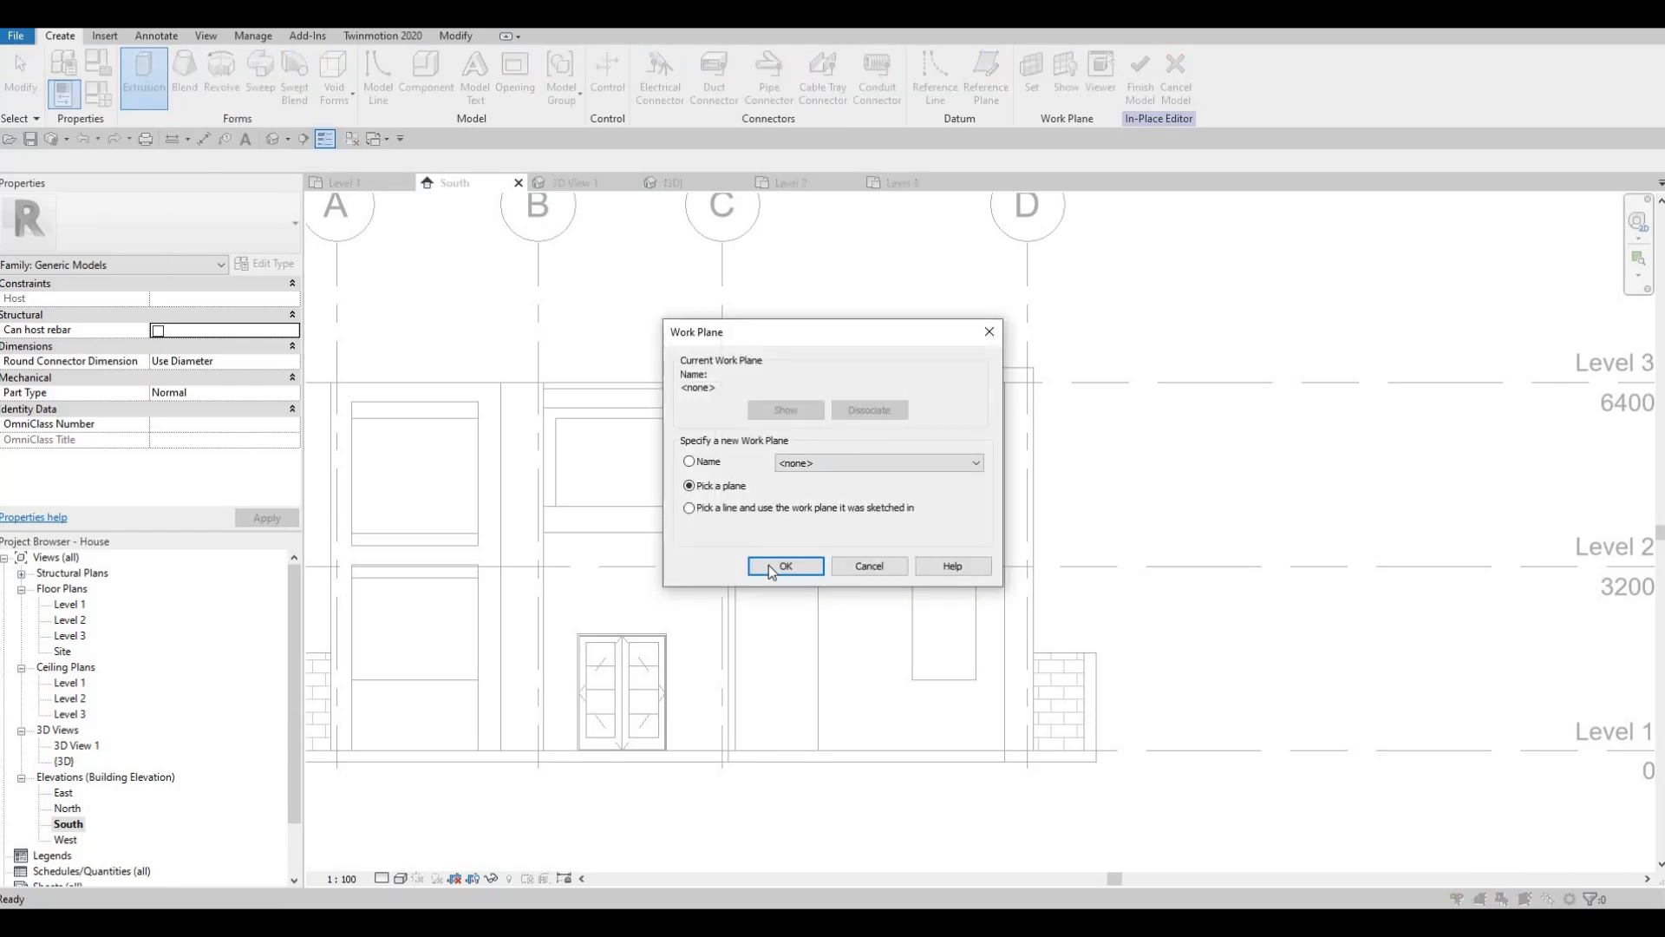
key("Return")
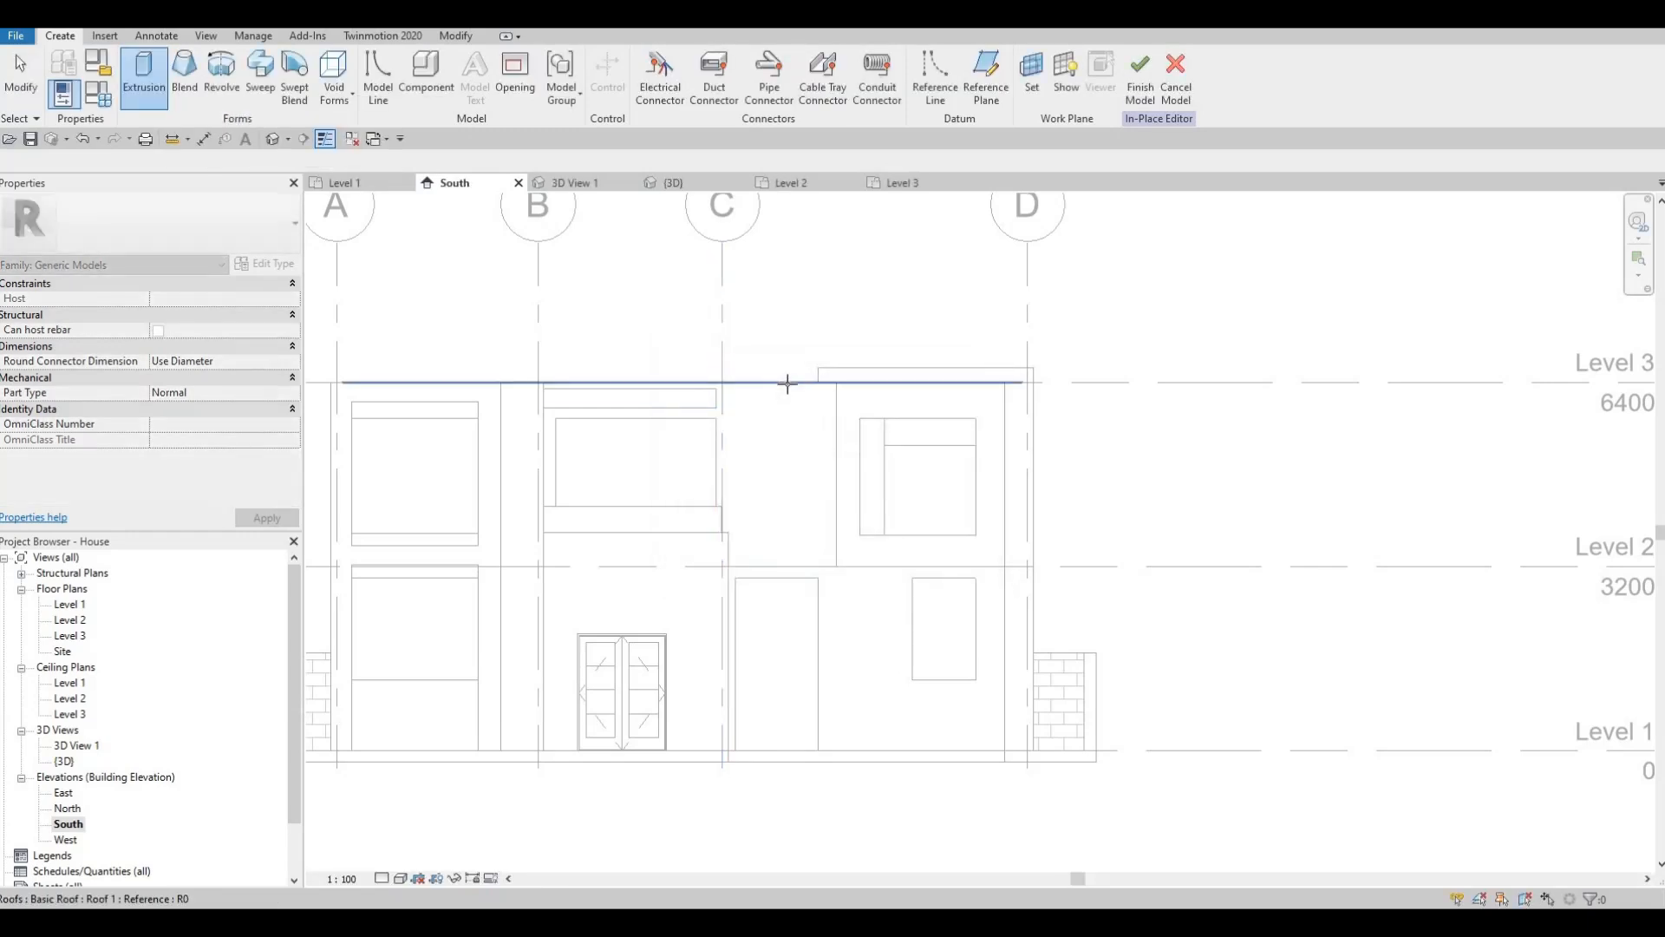
key("Tab")
key("Tab")
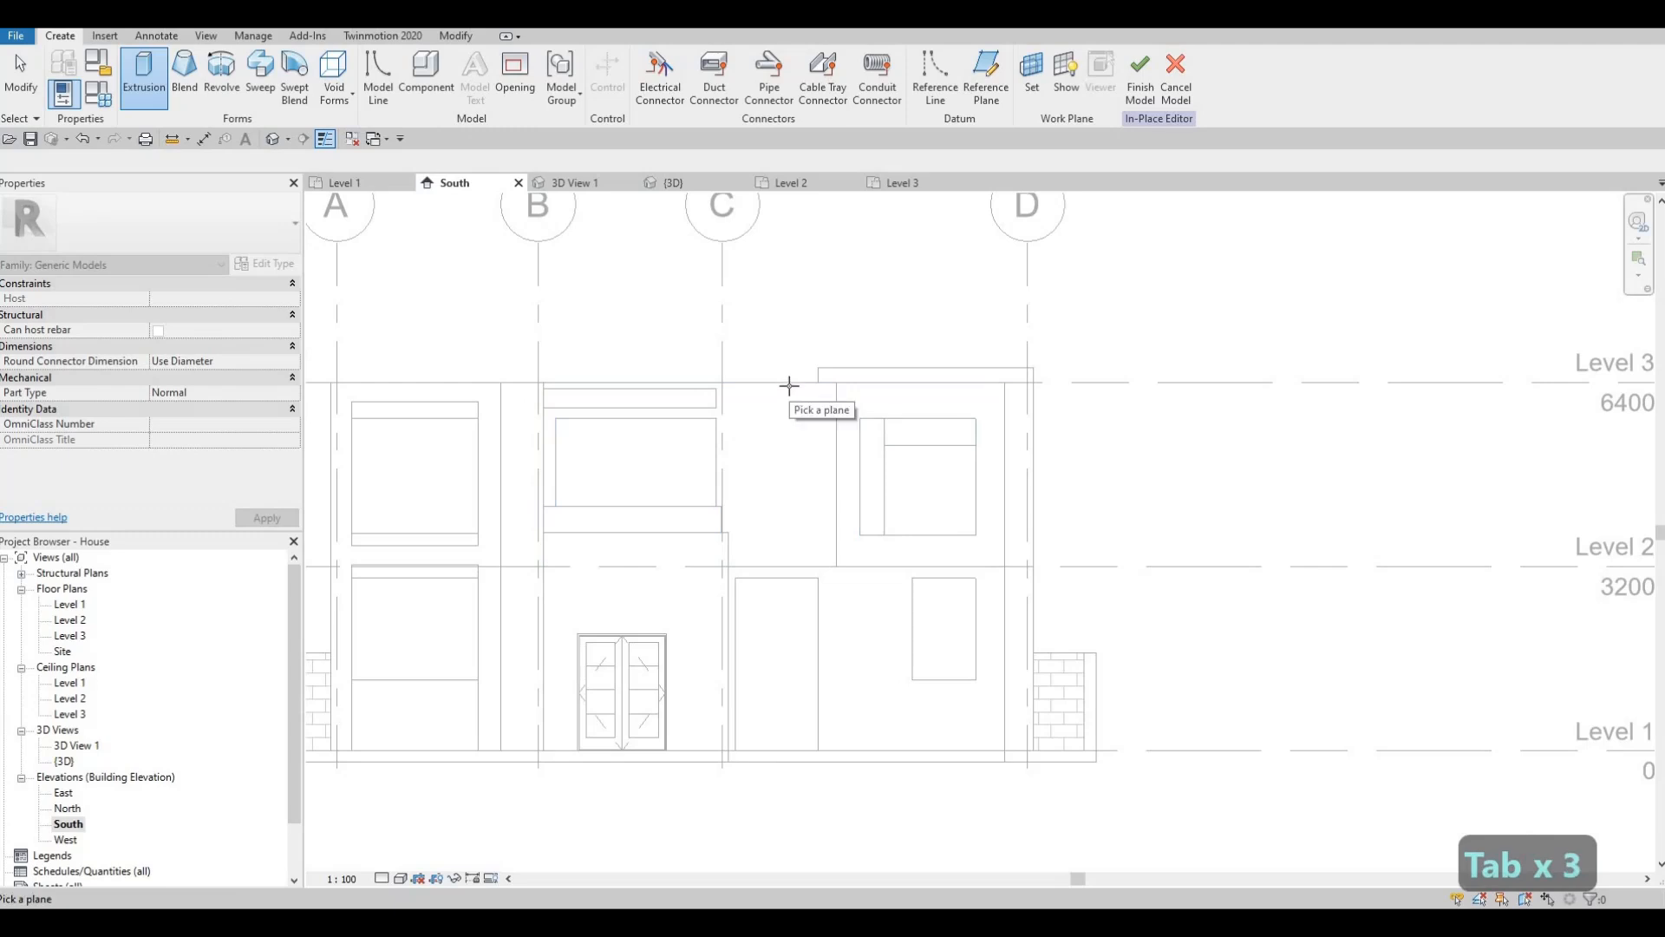
key("Tab")
key("Tab")
key("Tab")
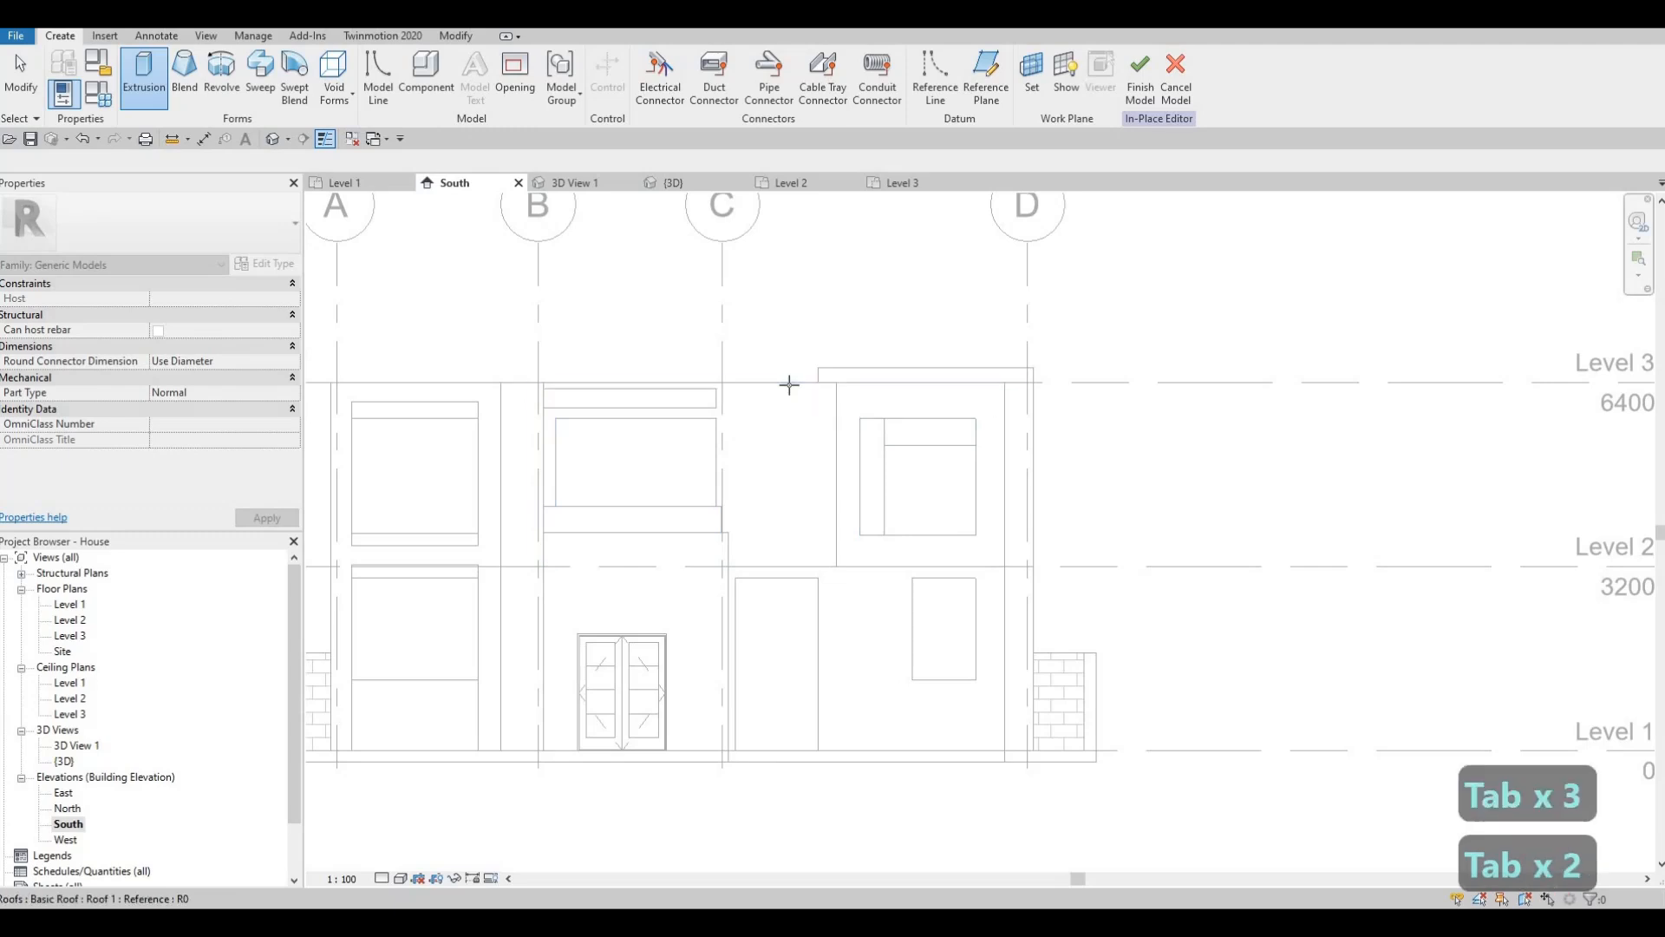
left_click(686, 327)
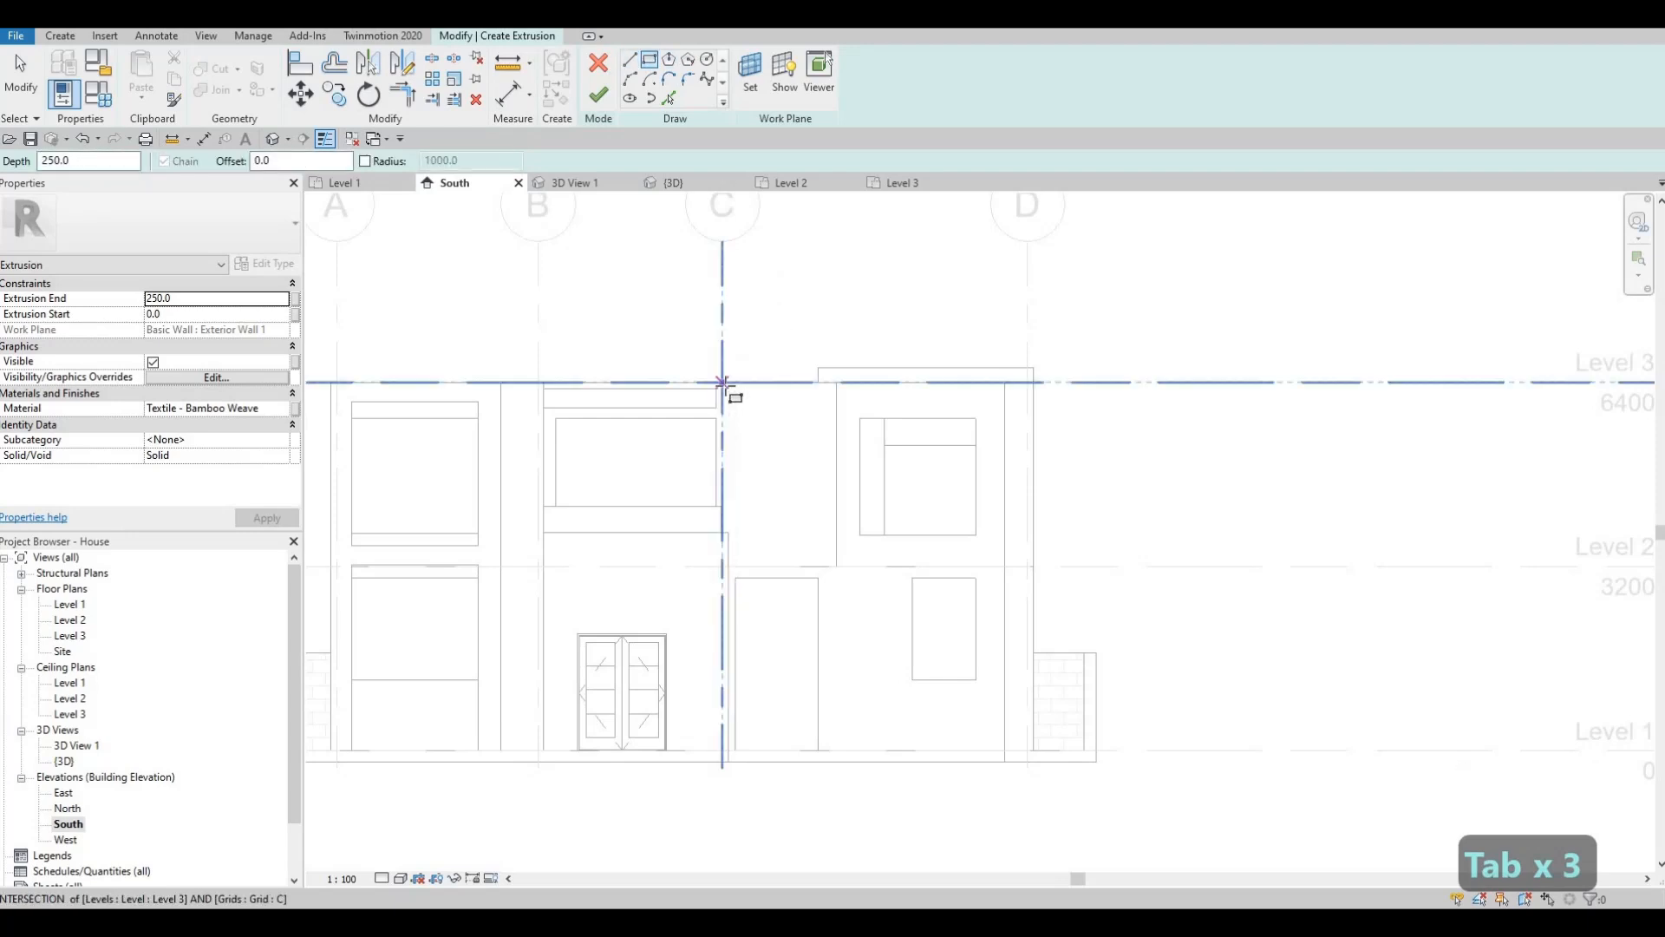
- Sketch a rectangle about 1891 by 6400 mm from the Level 3 and grid C intersection down to Level 1
left_click(733, 517)
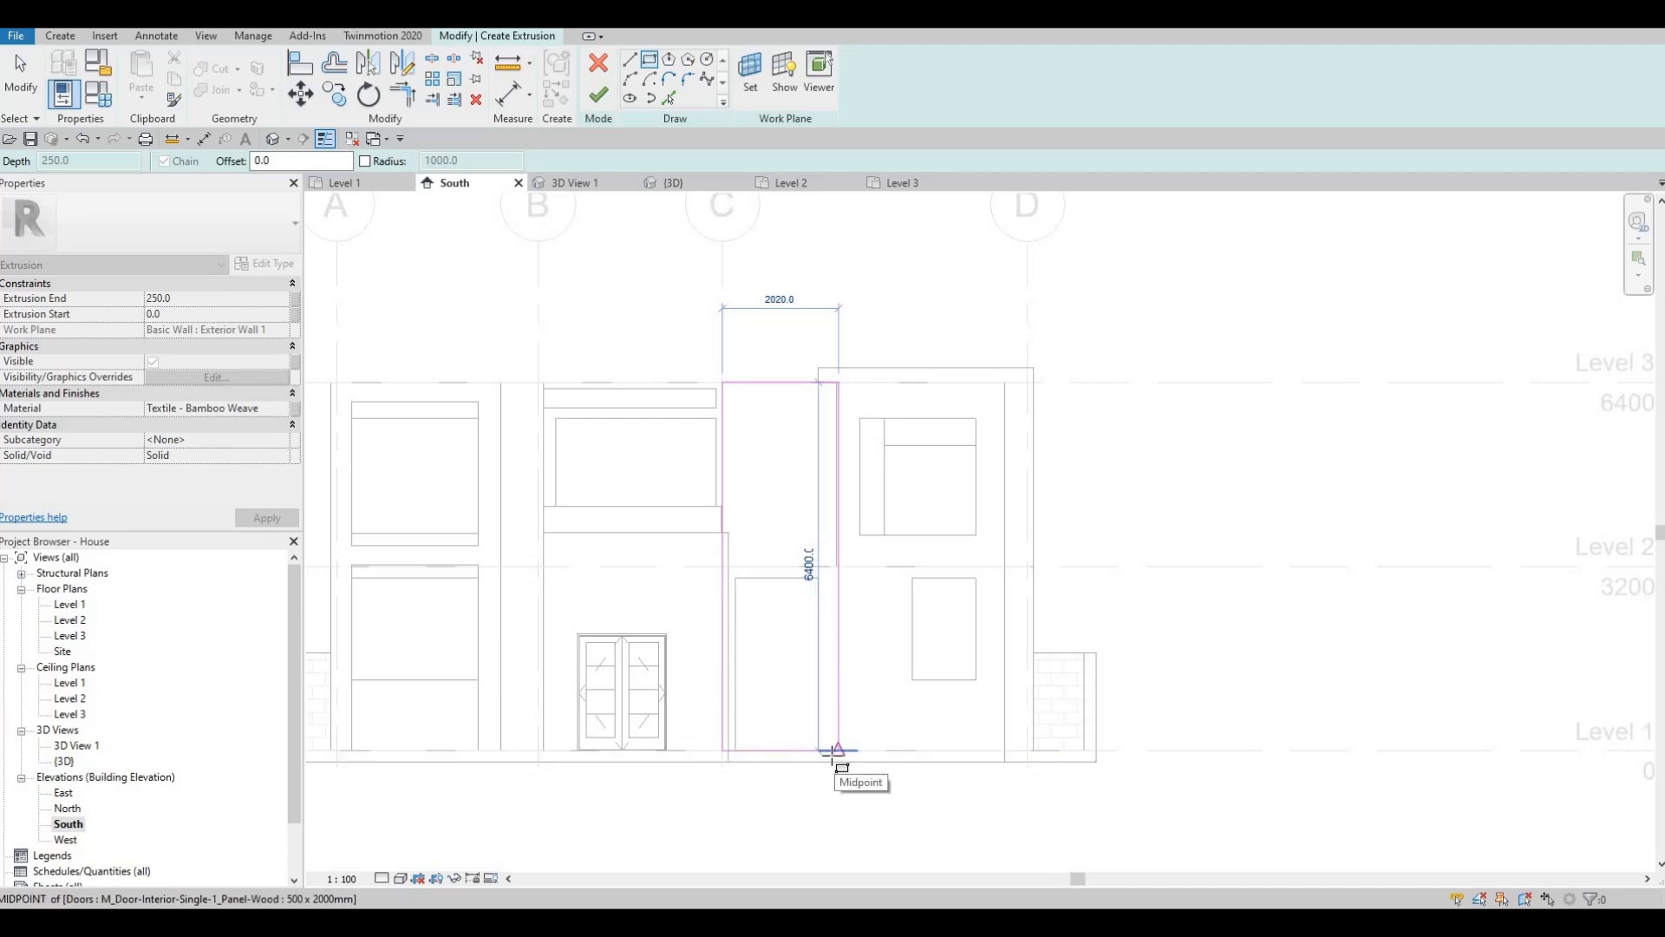
left_click(837, 750)
key("Escape")
scroll(893, 688, "up", 2)
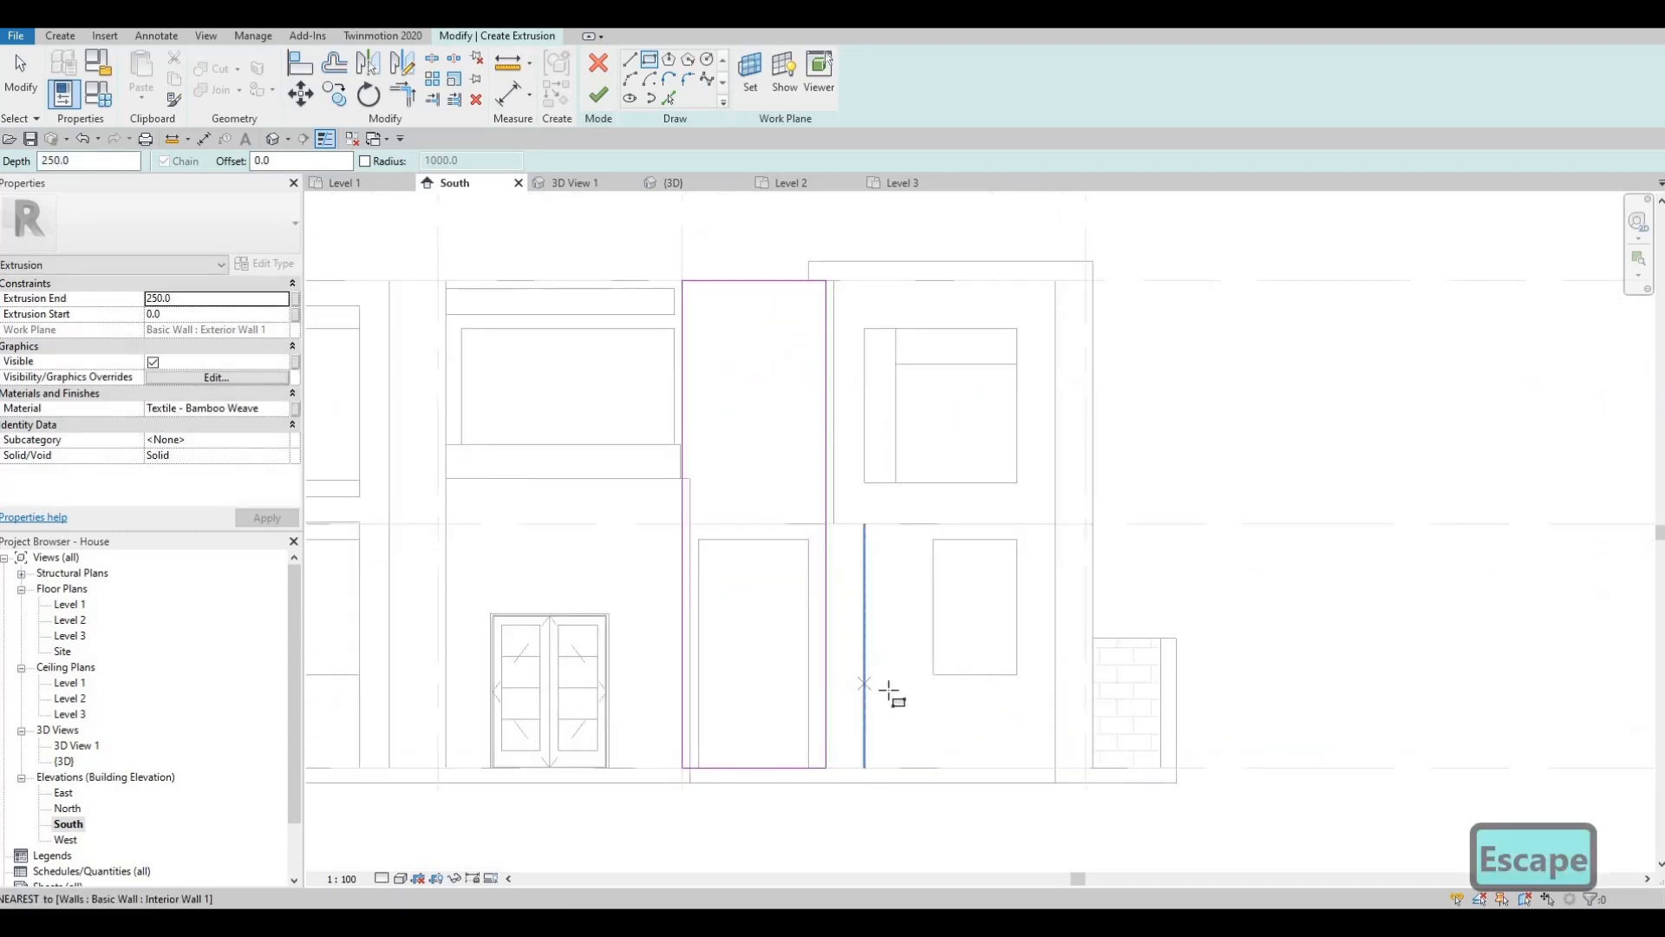
scroll(824, 701, "up", 2)
key("Escape")
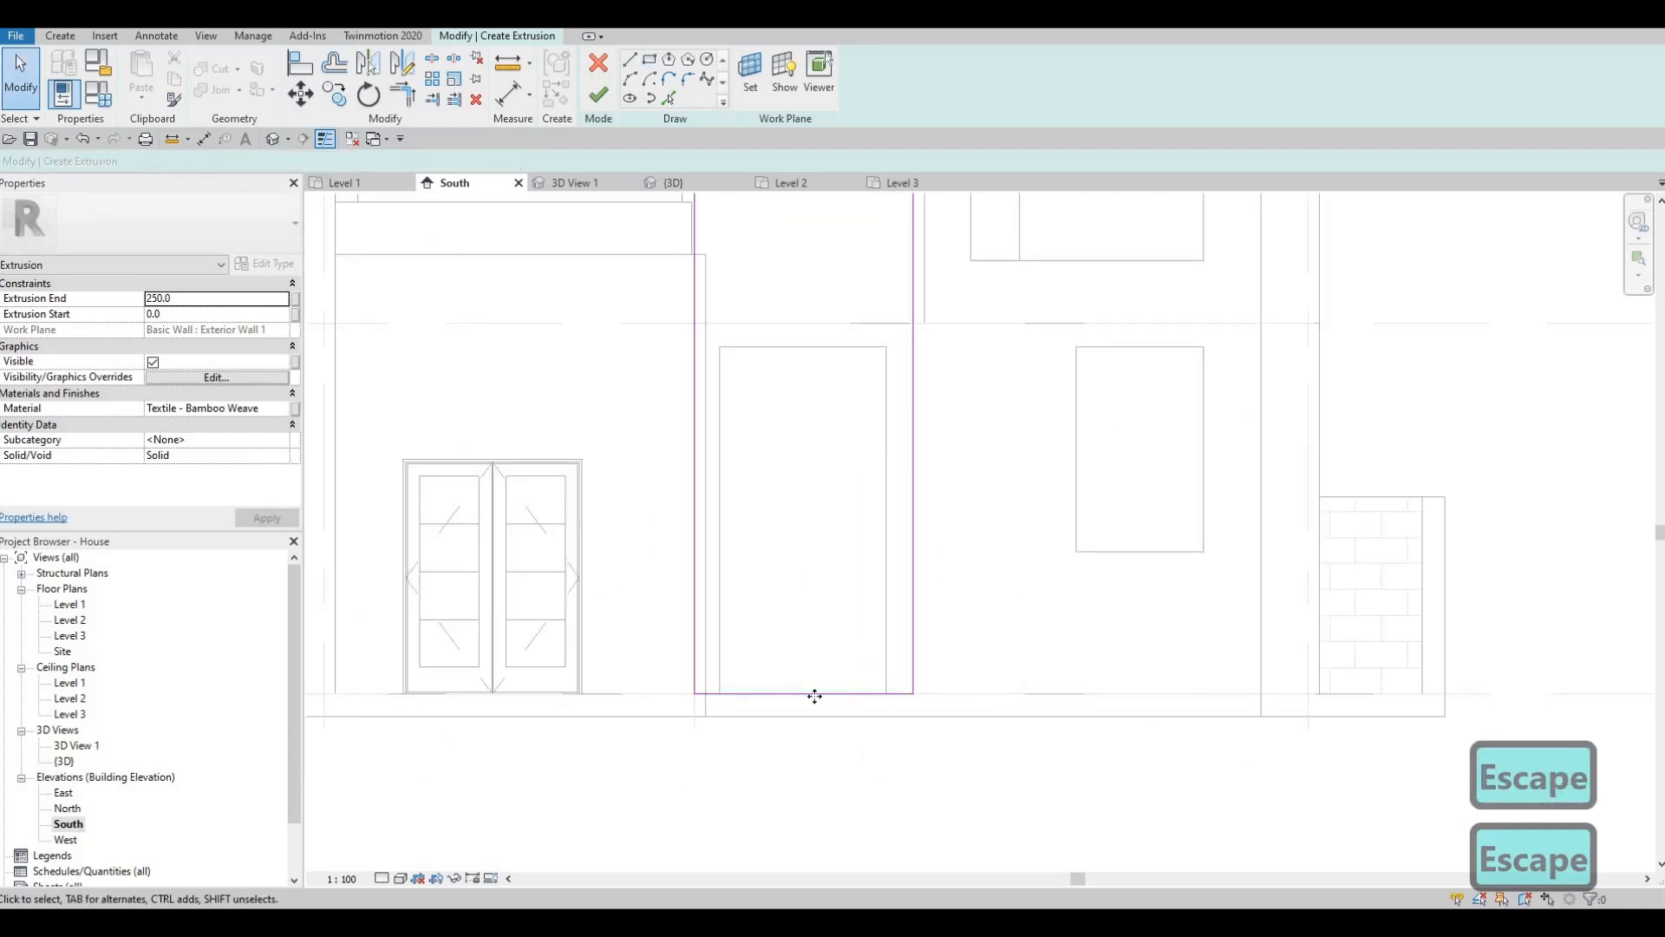
- Extend the sketch rectangle's bottom edge down to the underside of the ground floor slab
left_click(806, 701)
left_click_drag(806, 701, 805, 716)
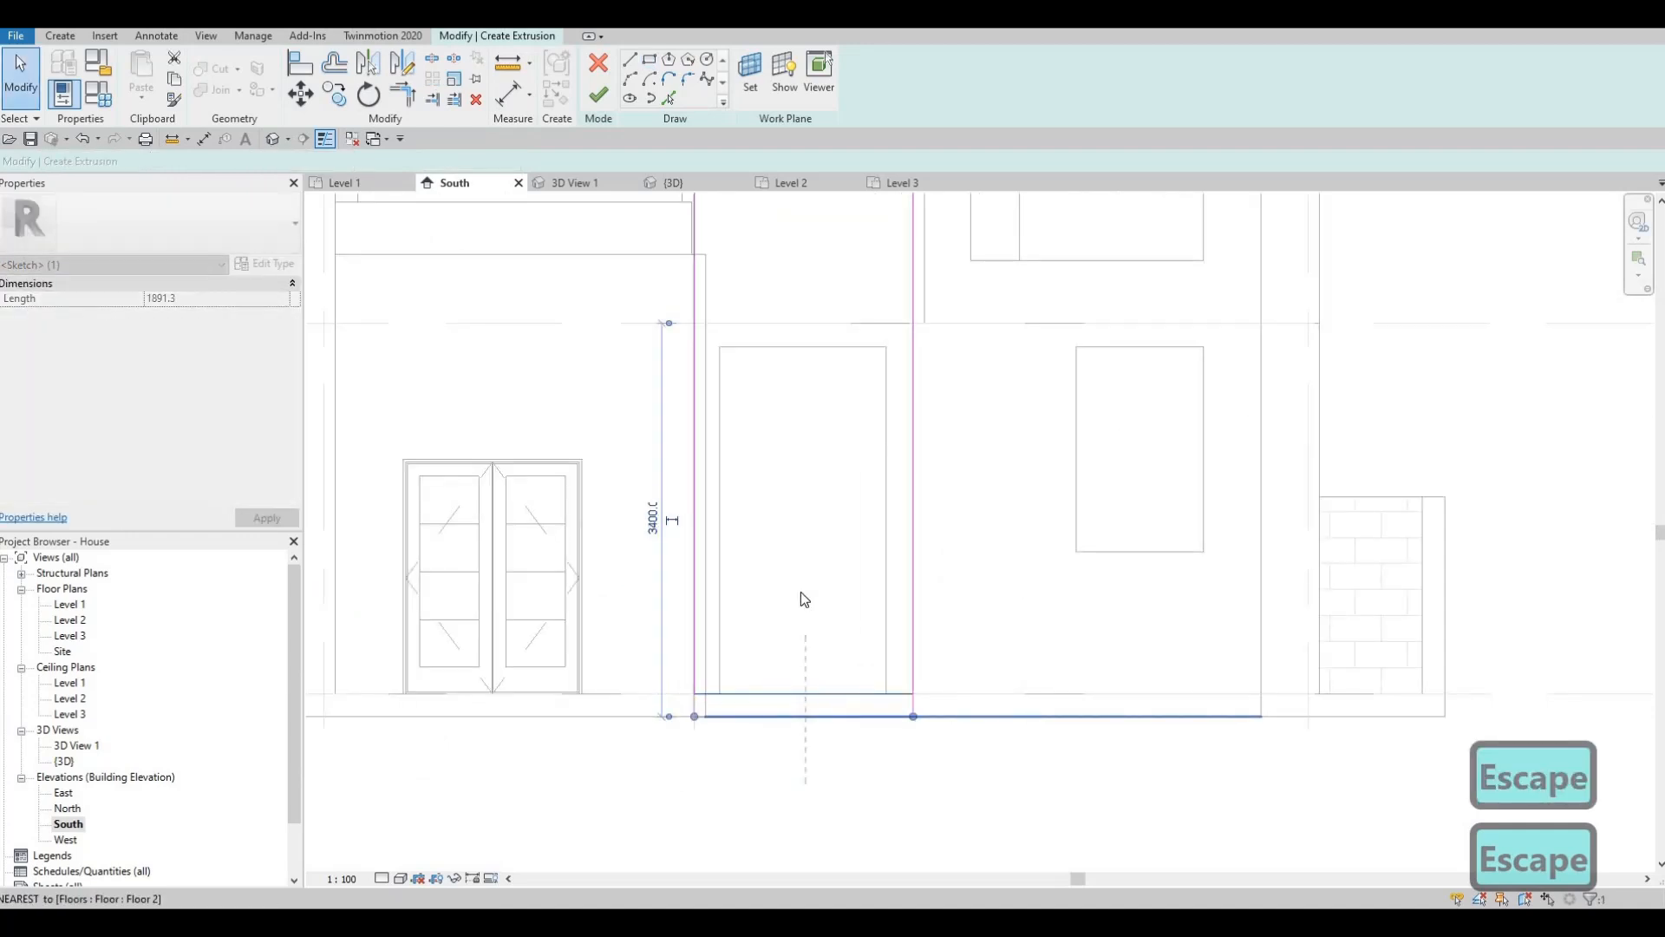
left_click(784, 570)
scroll(781, 555, "down", 1)
middle_click_drag(741, 300, 750, 427)
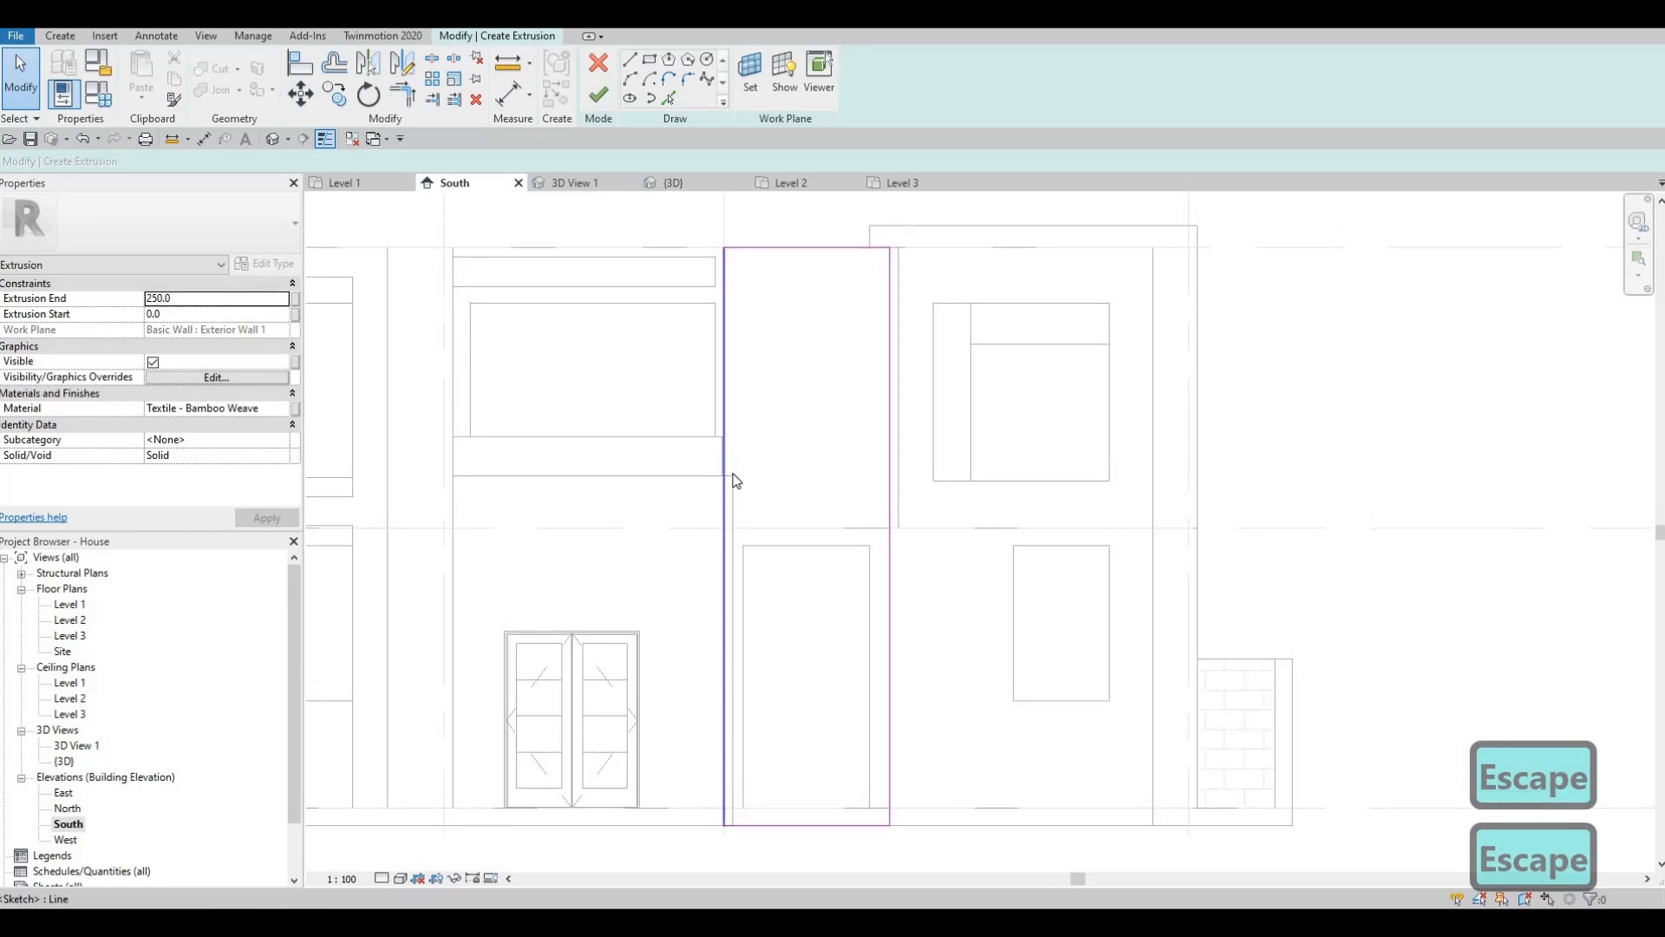
- Align the sketch rectangle's two vertical edges with the entrance block's side edge and the upper facade panel's near edge
key("a")
key("l")
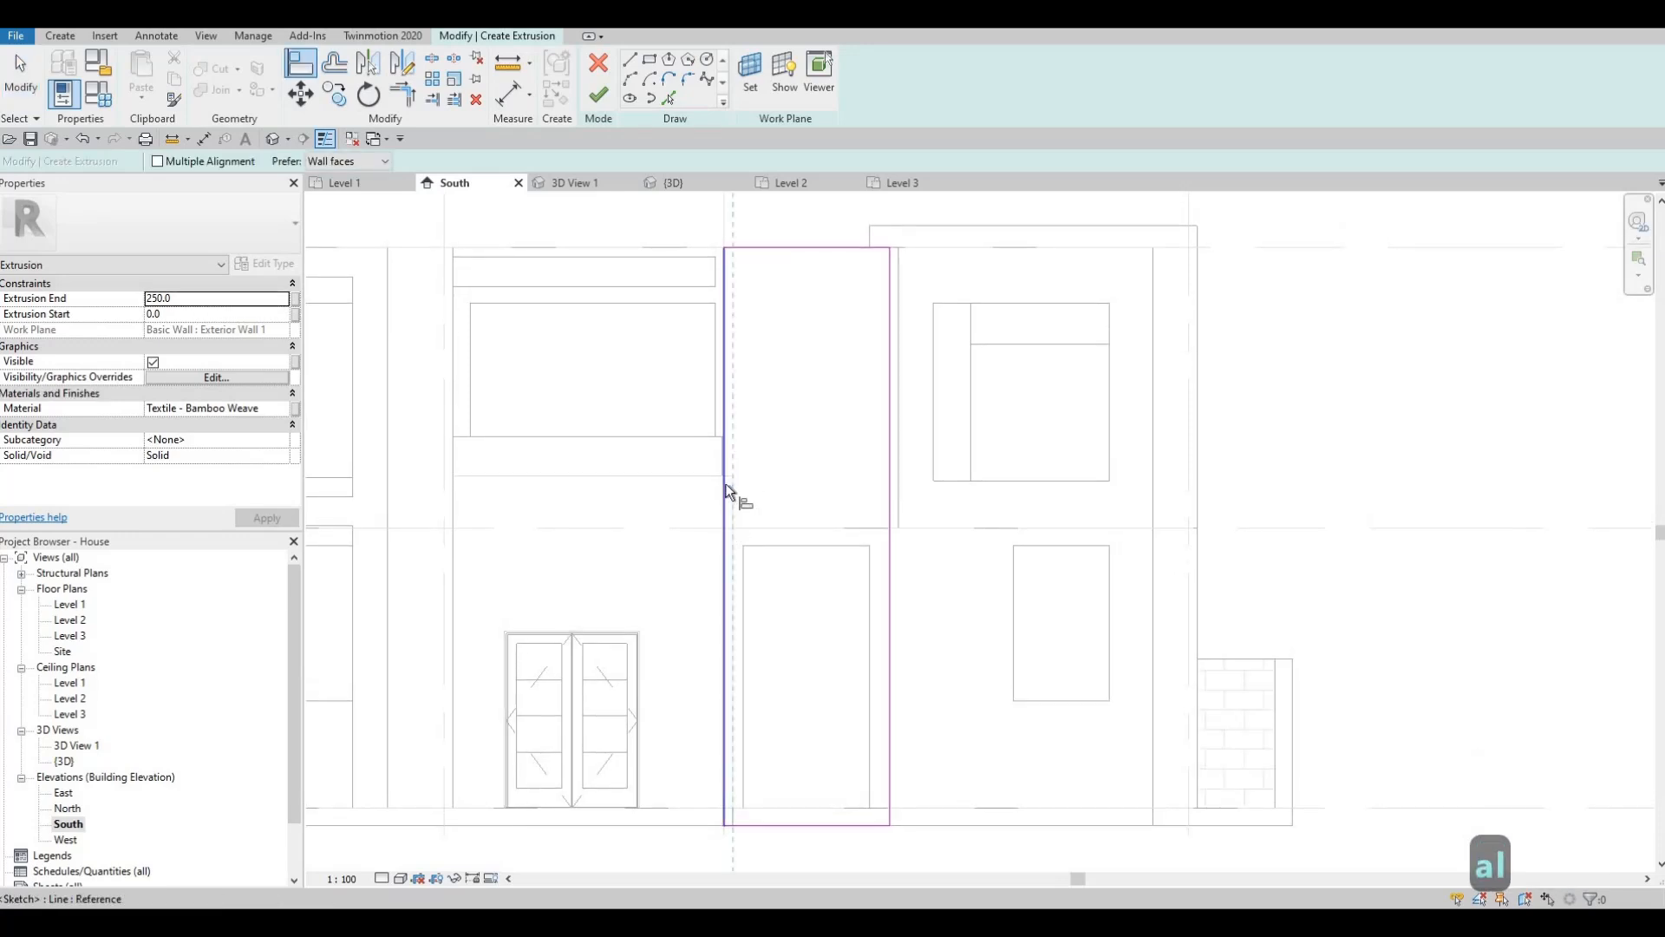
left_click(725, 492)
key("Escape")
scroll(905, 524, "up", 4)
left_click(848, 551)
scroll(879, 477, "down", 4)
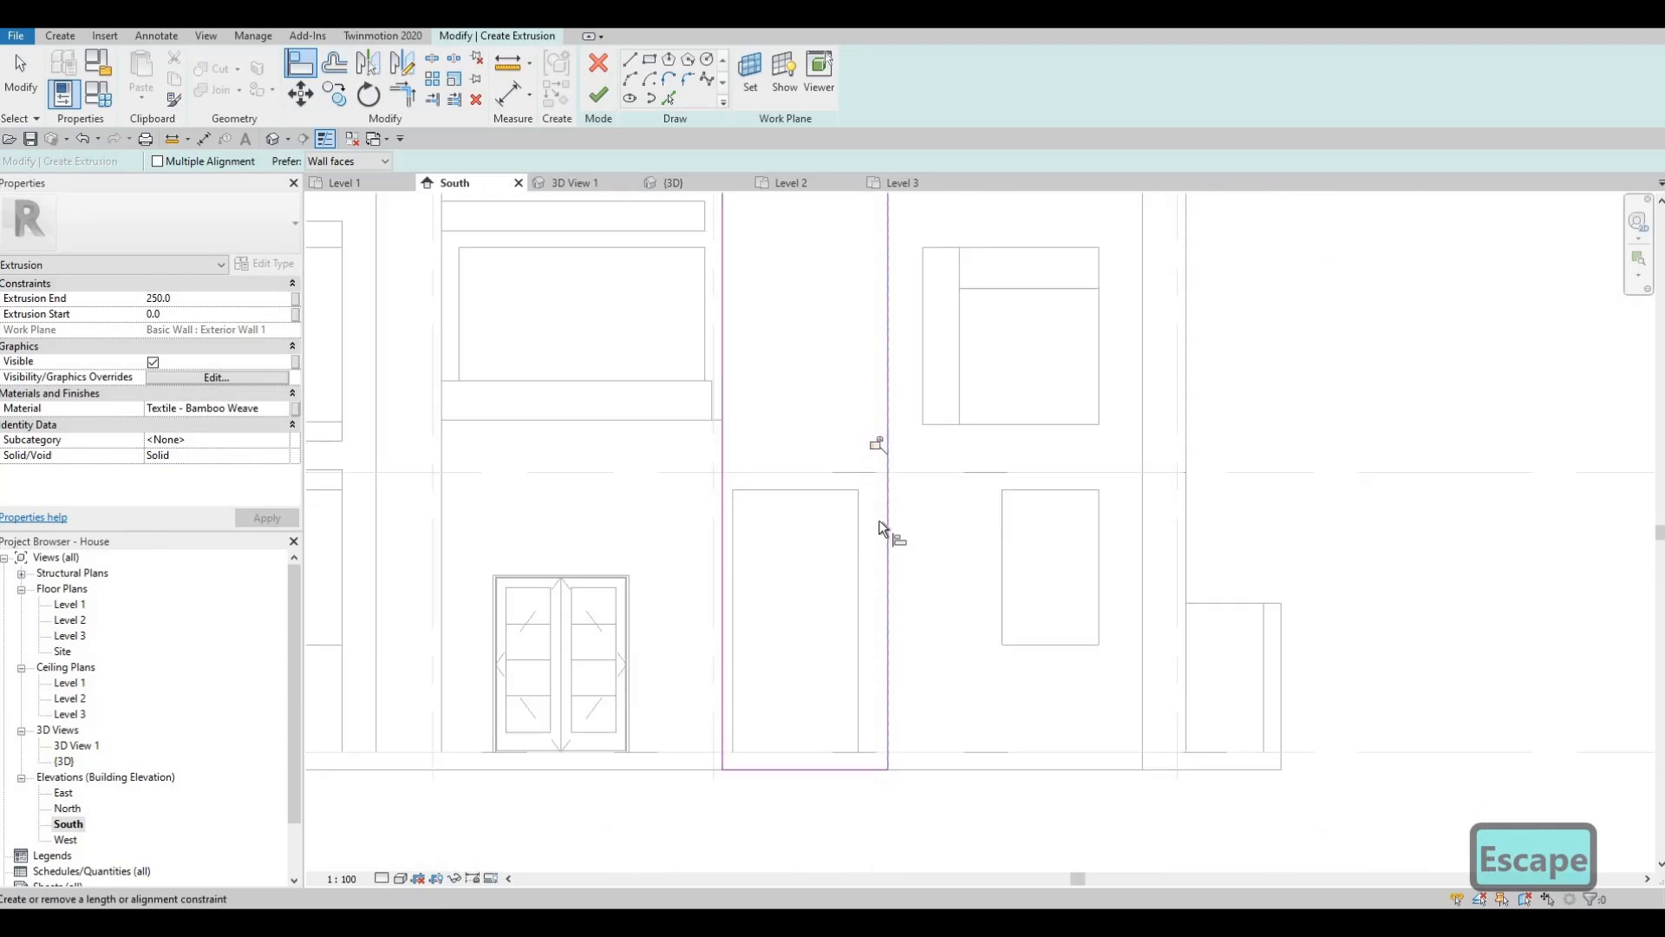
scroll(878, 513, "down", 3)
key("Escape")
middle_click_drag(881, 479, 855, 529)
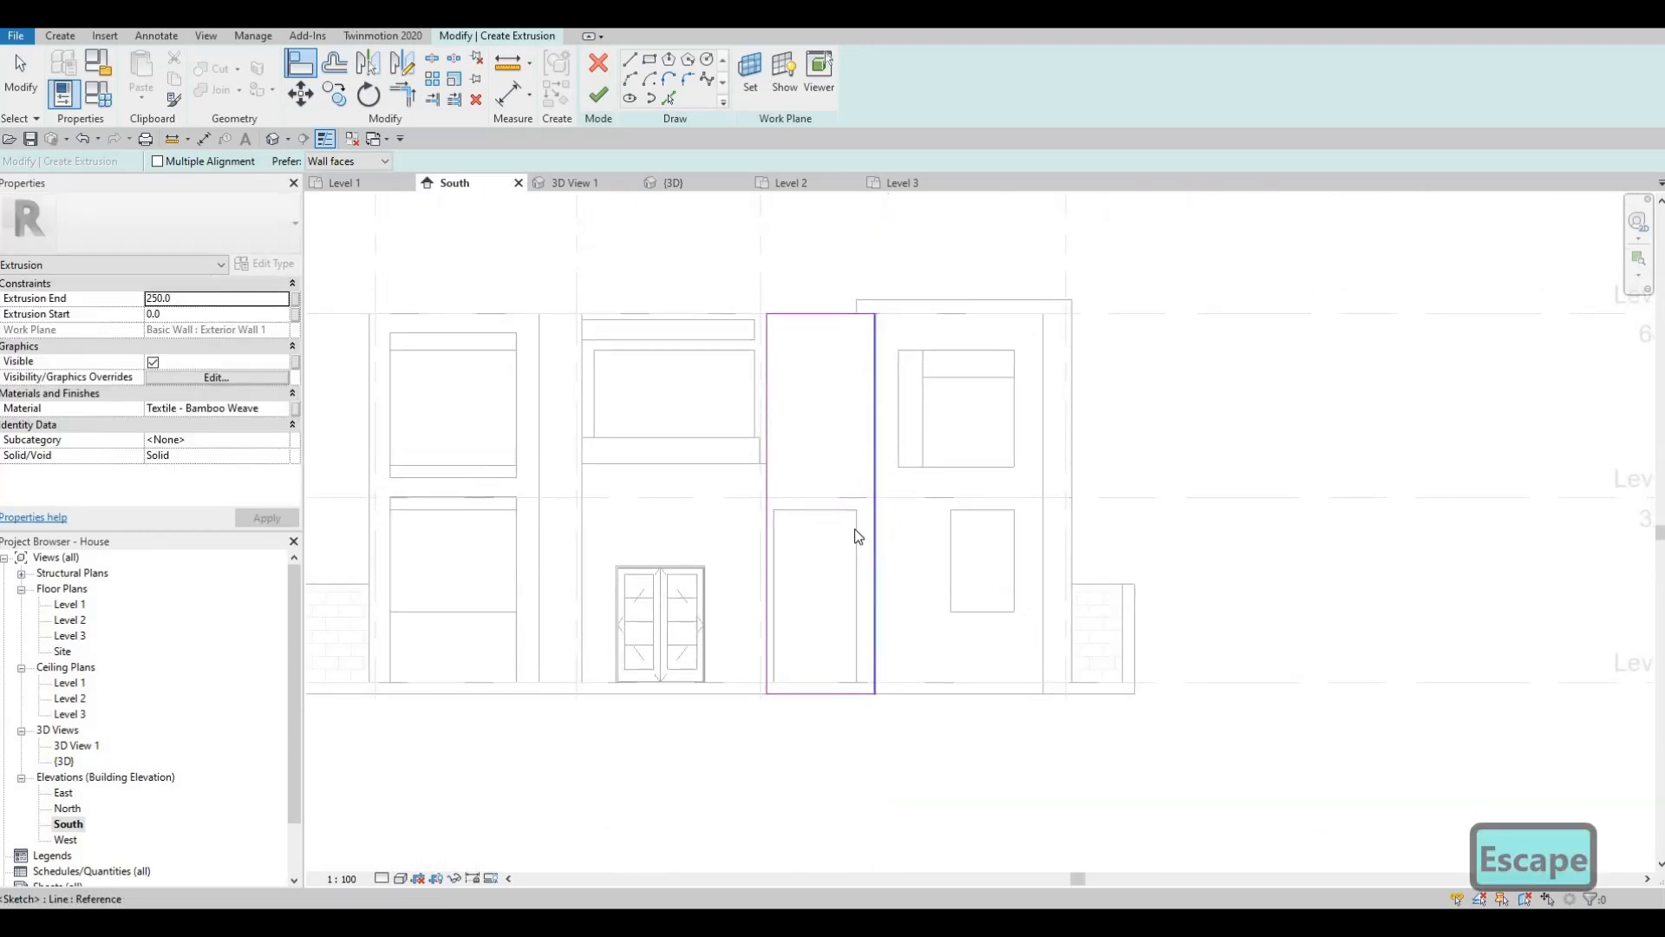
key("Escape")
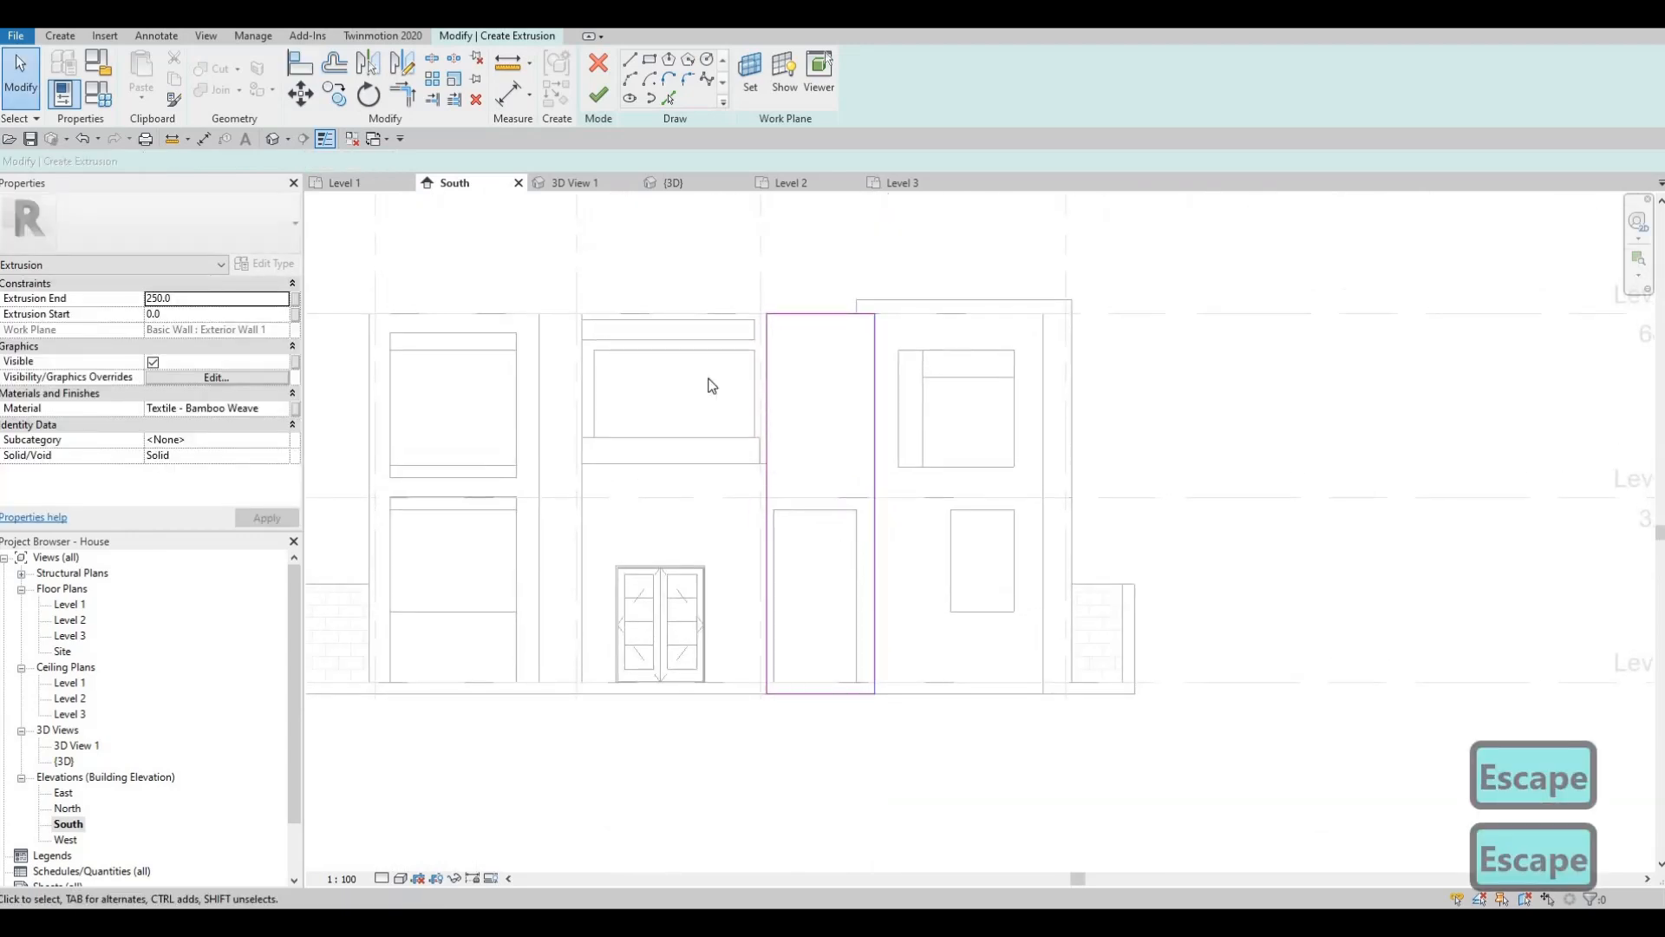
- Sketch a rectangle about 1440 by 3199 mm over the ground-floor curtain wall opening, from the slab underside to the opening's head
left_click(779, 697)
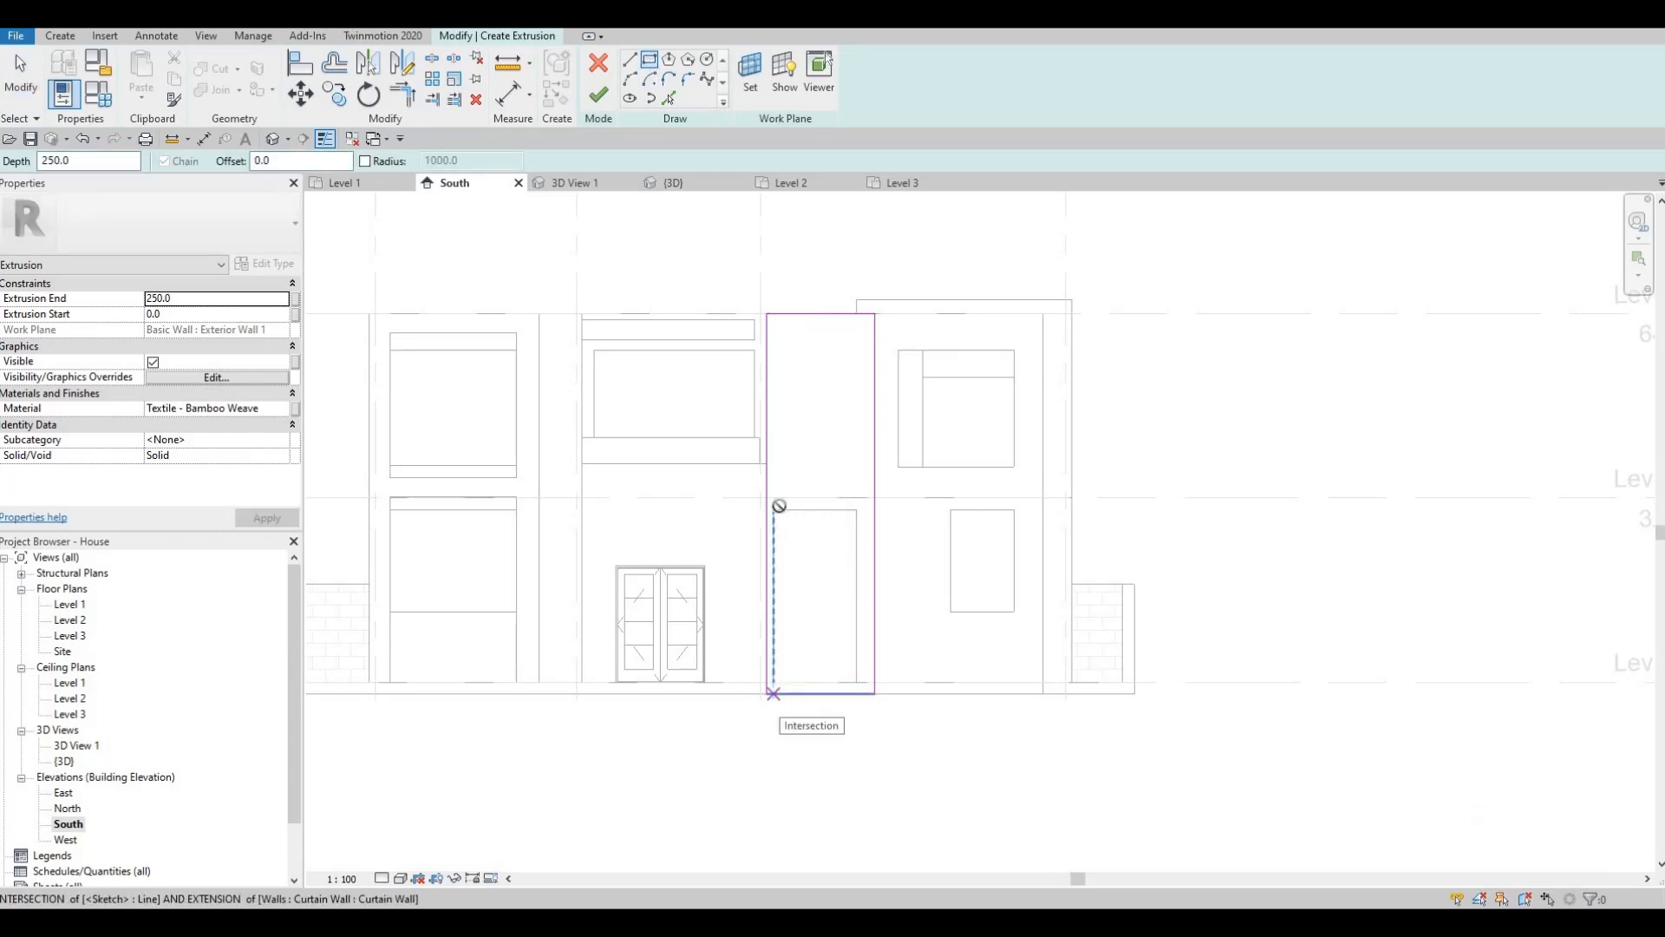
left_click(774, 694)
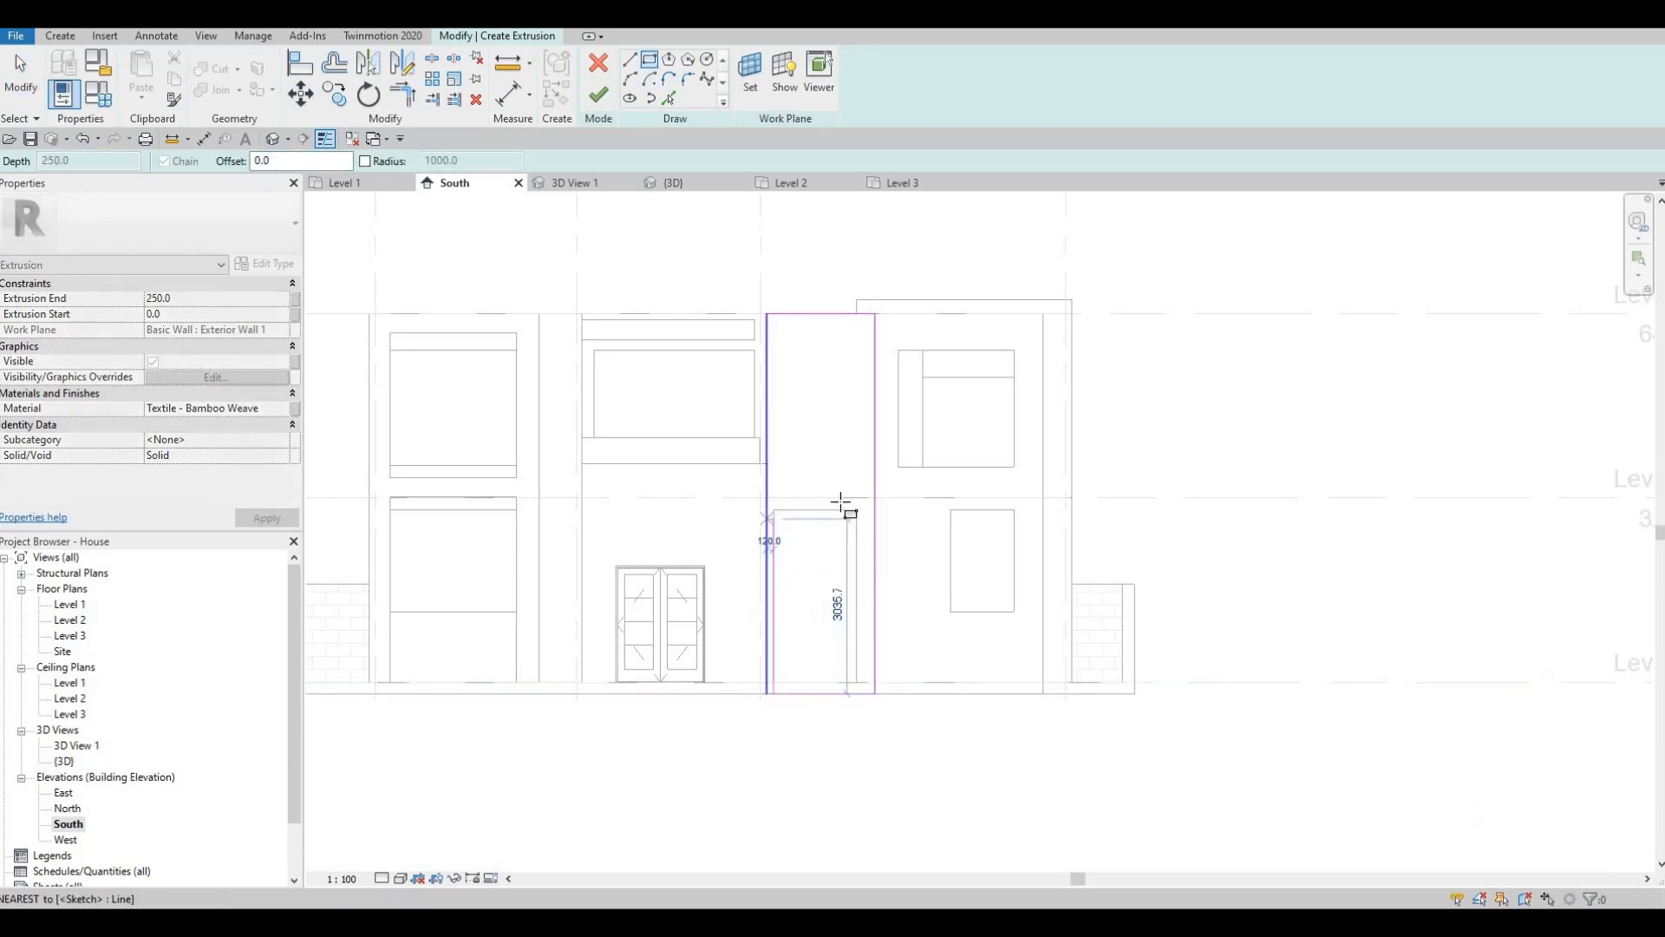
left_click(871, 535)
key("Escape")
key("Escape")
key("Escape")
scroll(911, 590, "up", 3)
scroll(911, 584, "up", 3)
key("Escape")
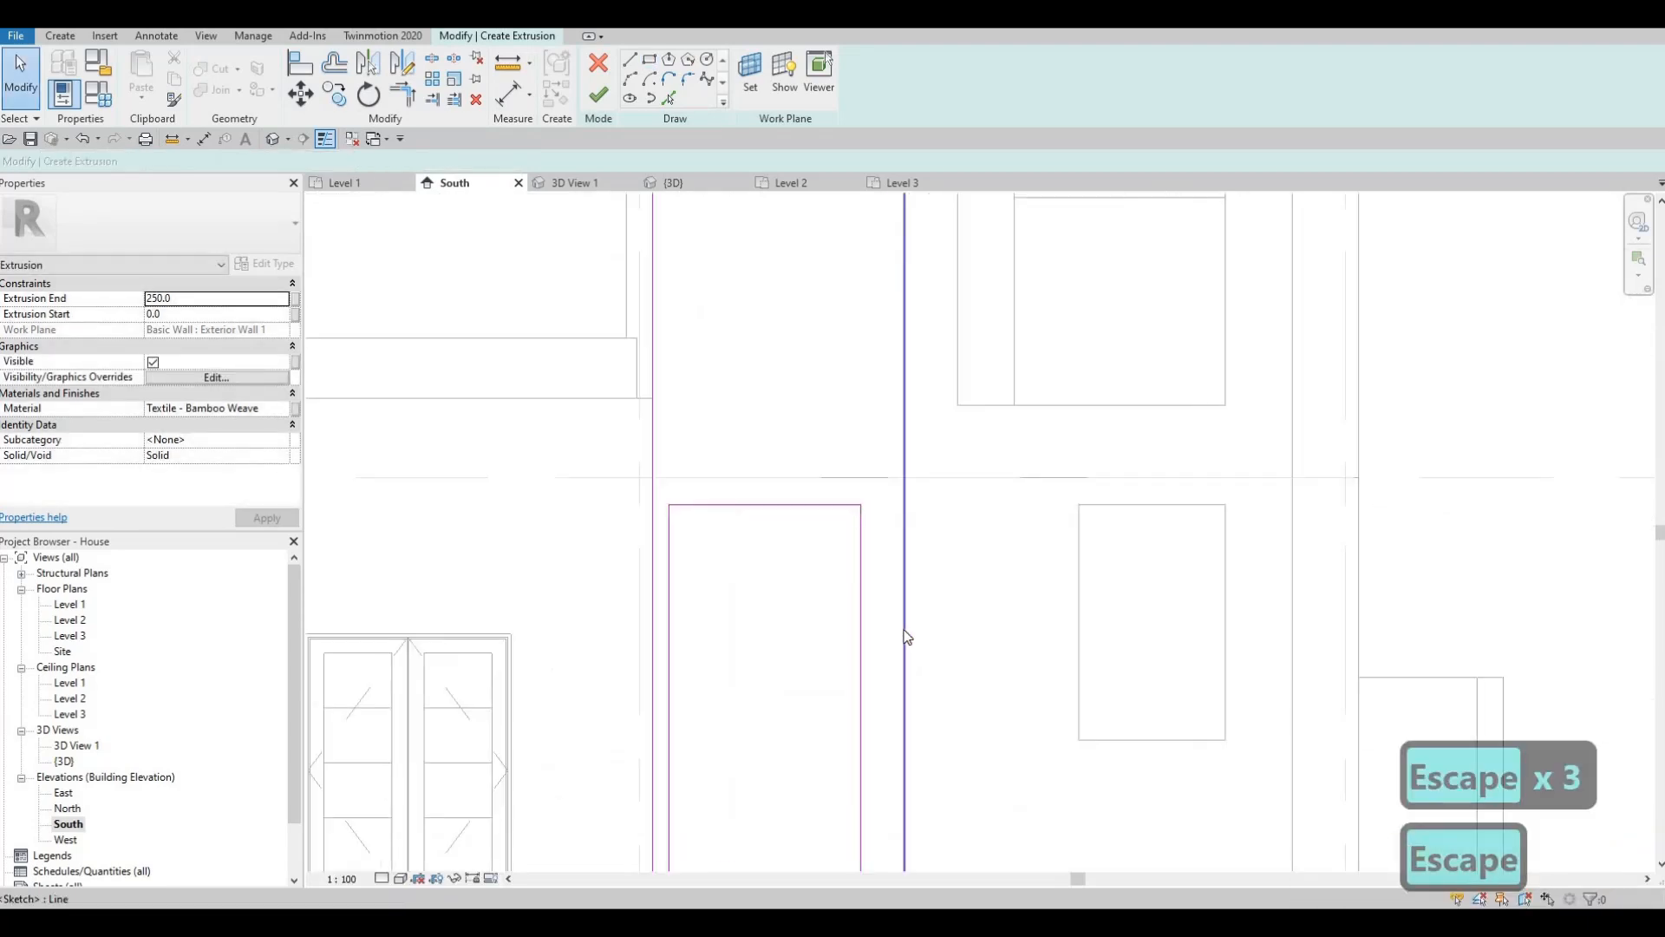
- Move the outer sketch rectangle's right edge inward, toward the opening, making the strip about 1720 mm wide
left_click(906, 635)
left_click_drag(882, 634, 882, 634)
mouse_move(908, 699)
middle_mouse_down()
mouse_move(926, 657)
mouse_move(945, 666)
mouse_move(943, 722)
middle_mouse_up()
scroll(950, 694, "down", 2)
key("Escape")
key("Escape")
middle_click_drag(822, 361, 814, 411)
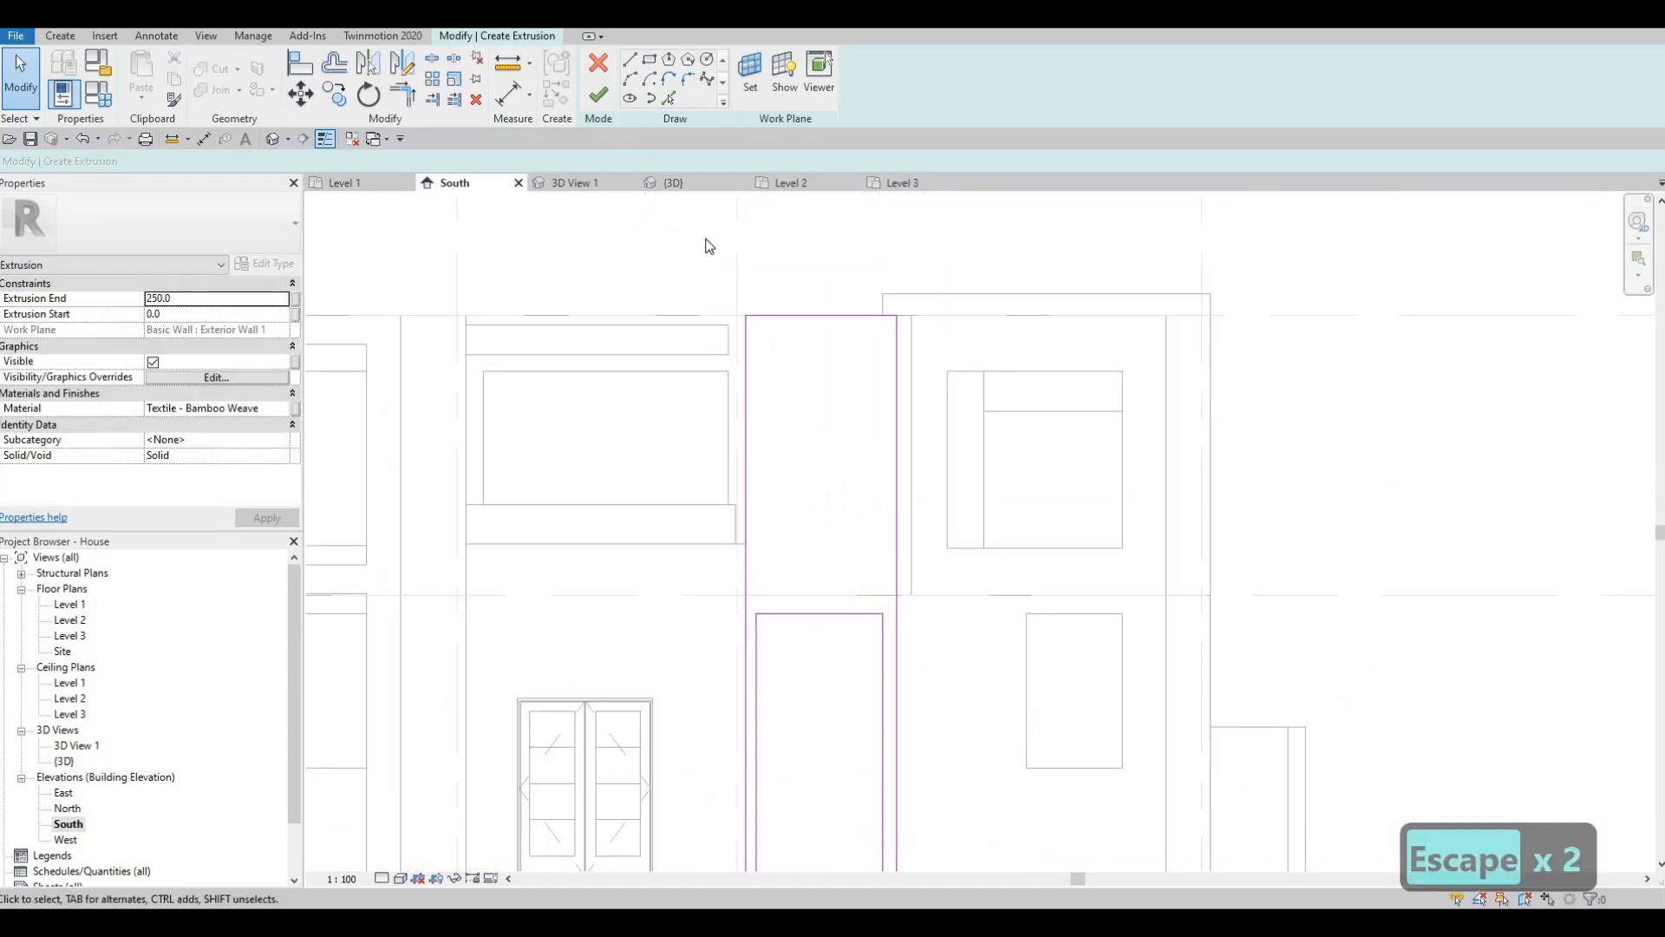
- Raise the outer rectangle's top edge above Level 3 to 3700 mm above the opening's head
left_click(812, 314)
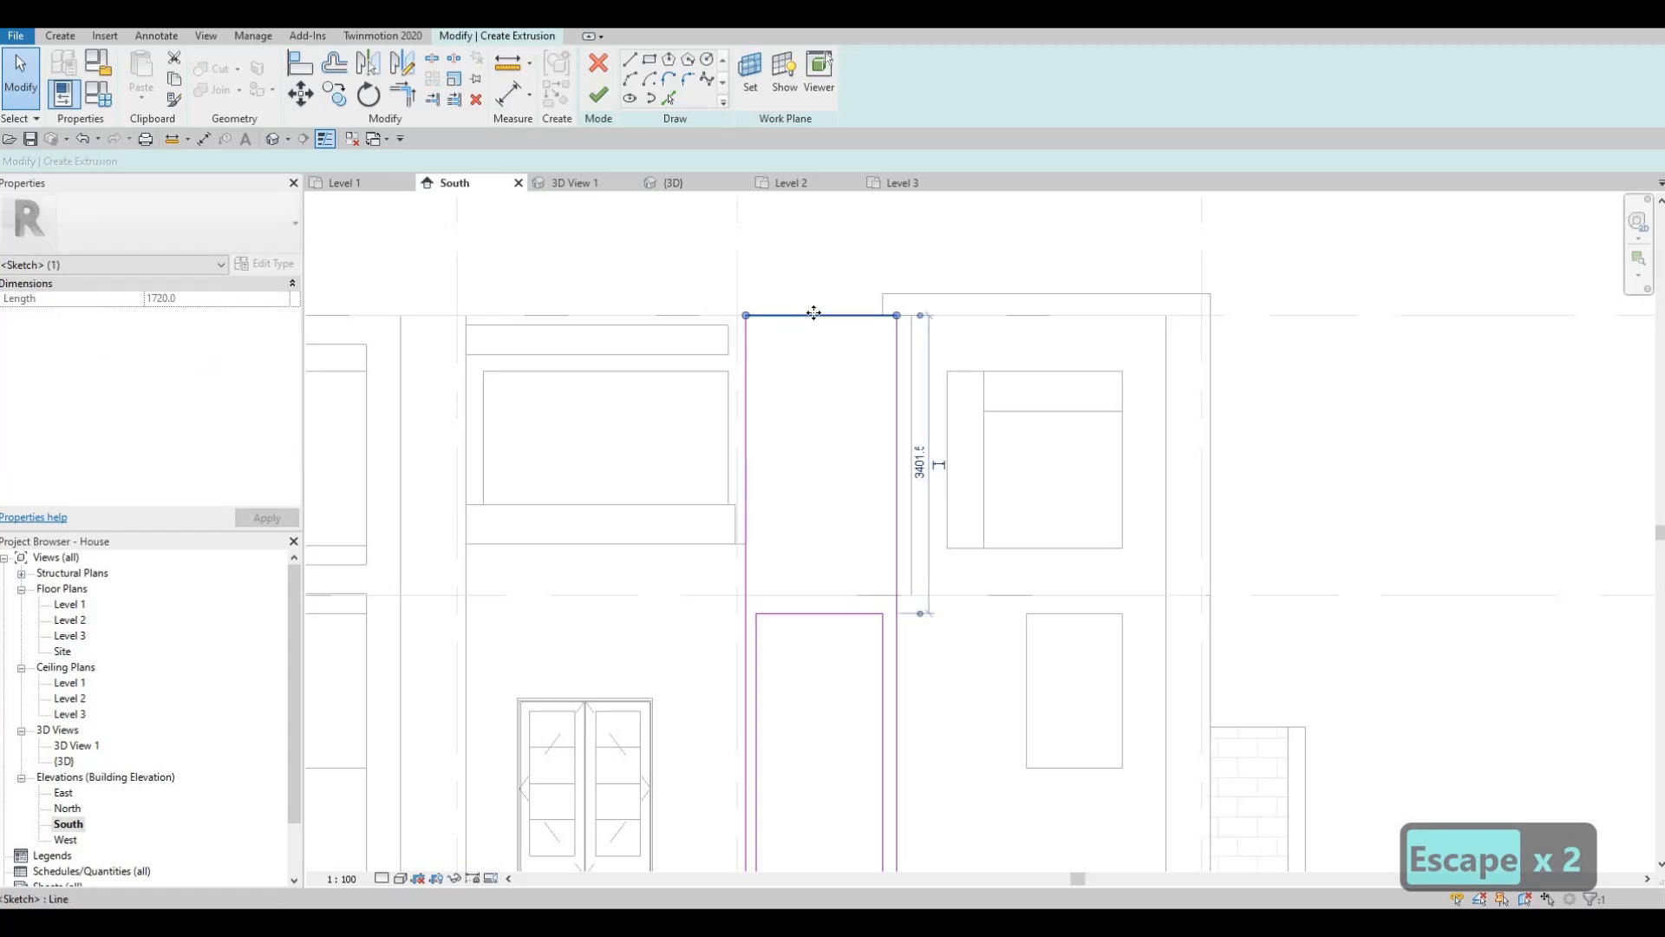
left_click_drag(816, 299, 808, 342)
key("Escape")
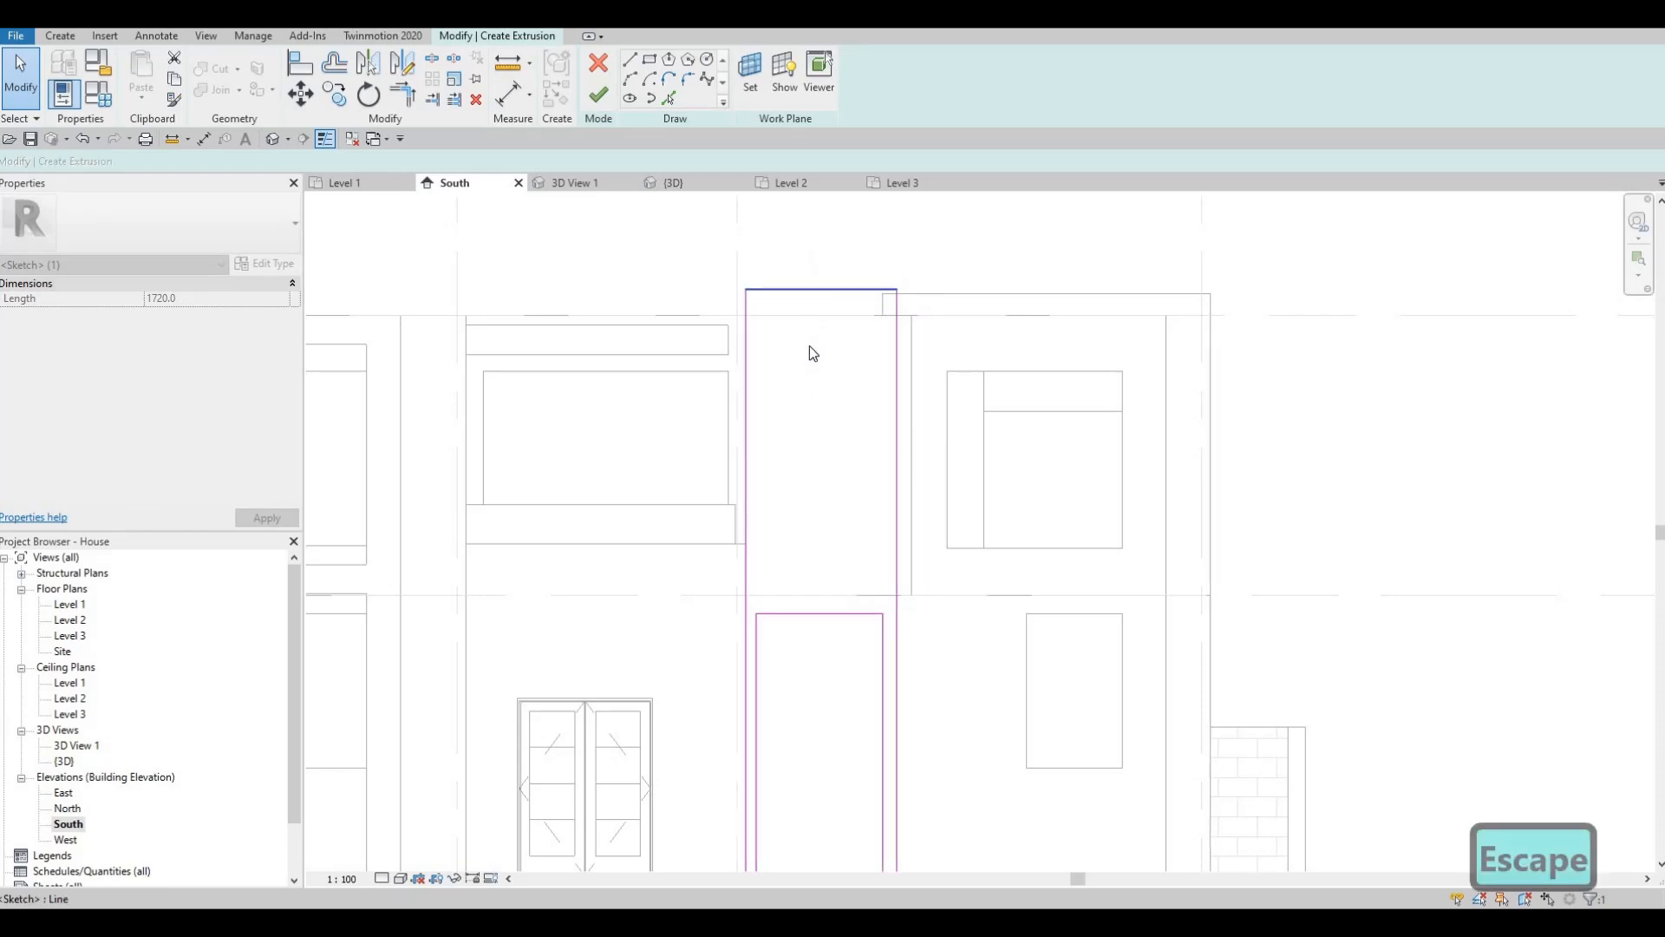
left_click(820, 288)
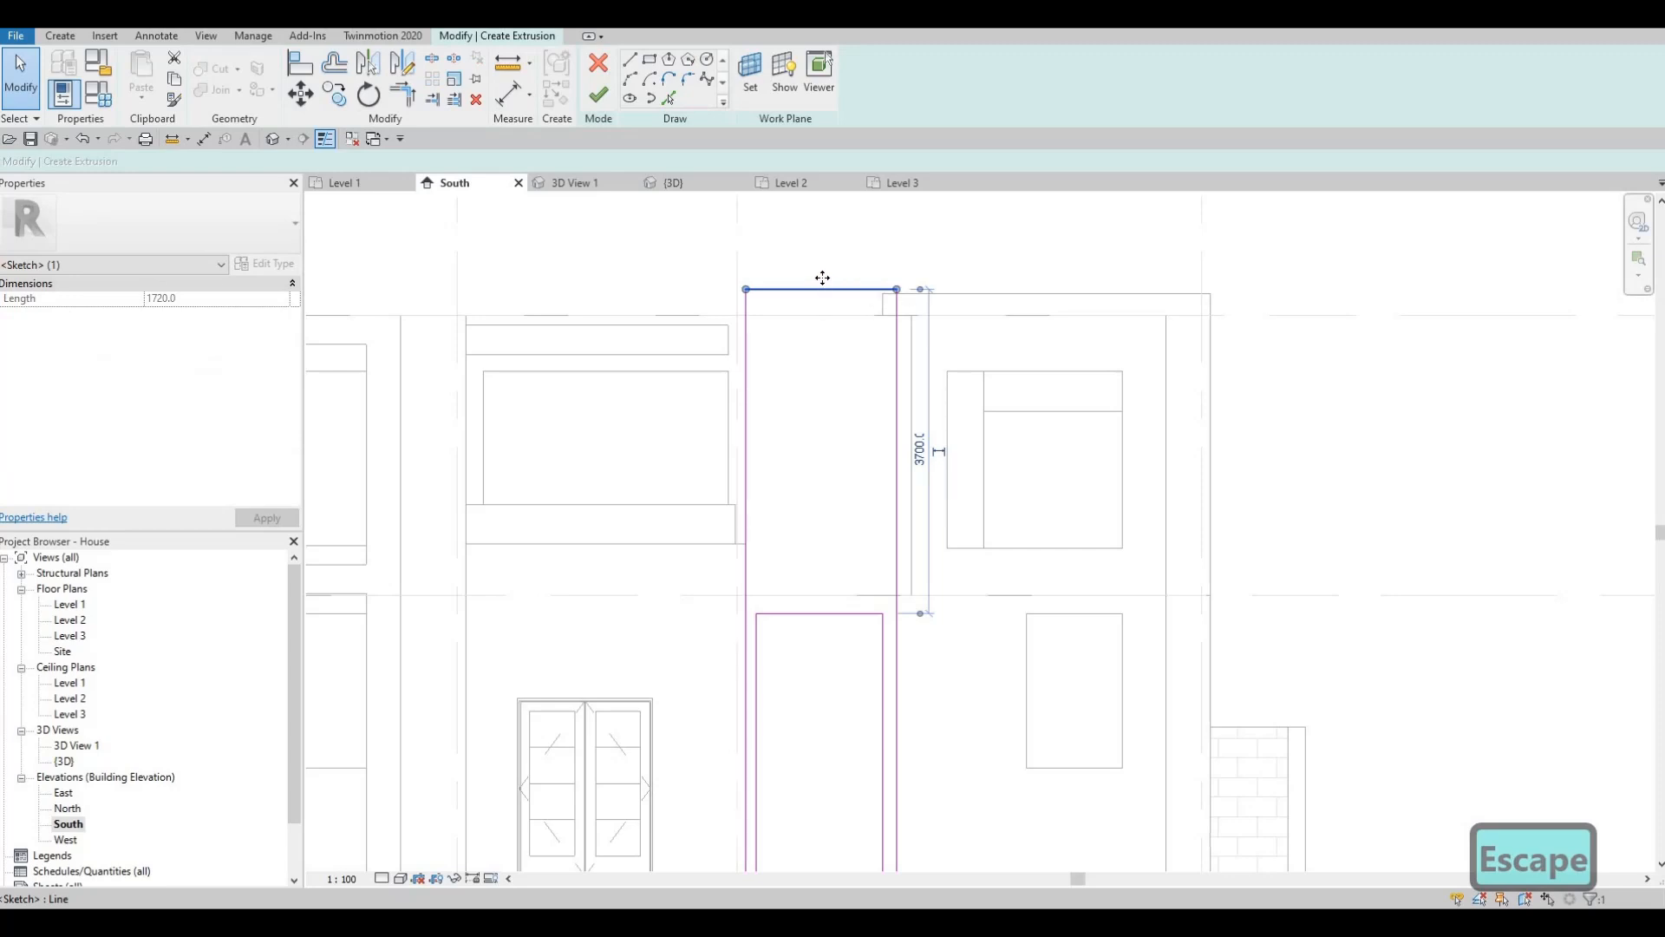
key("Escape")
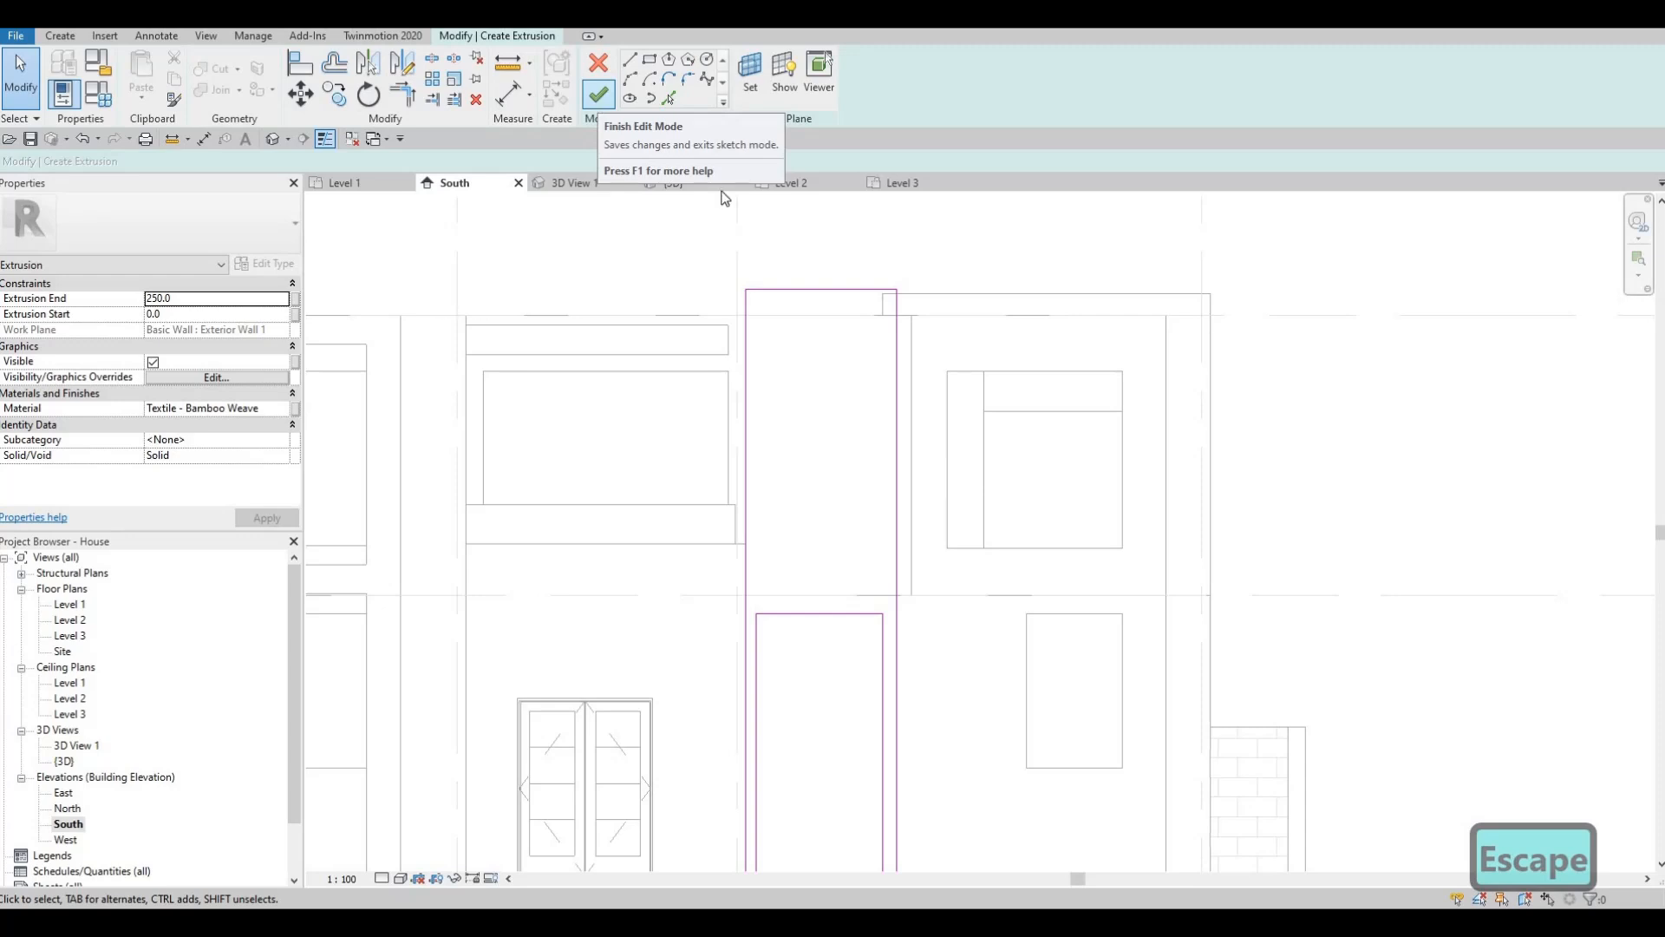
- Set the extrusion's material to Brick, Common, Brown from the AEC Masonry materials
left_click(287, 409)
scroll(673, 314, "down", 1)
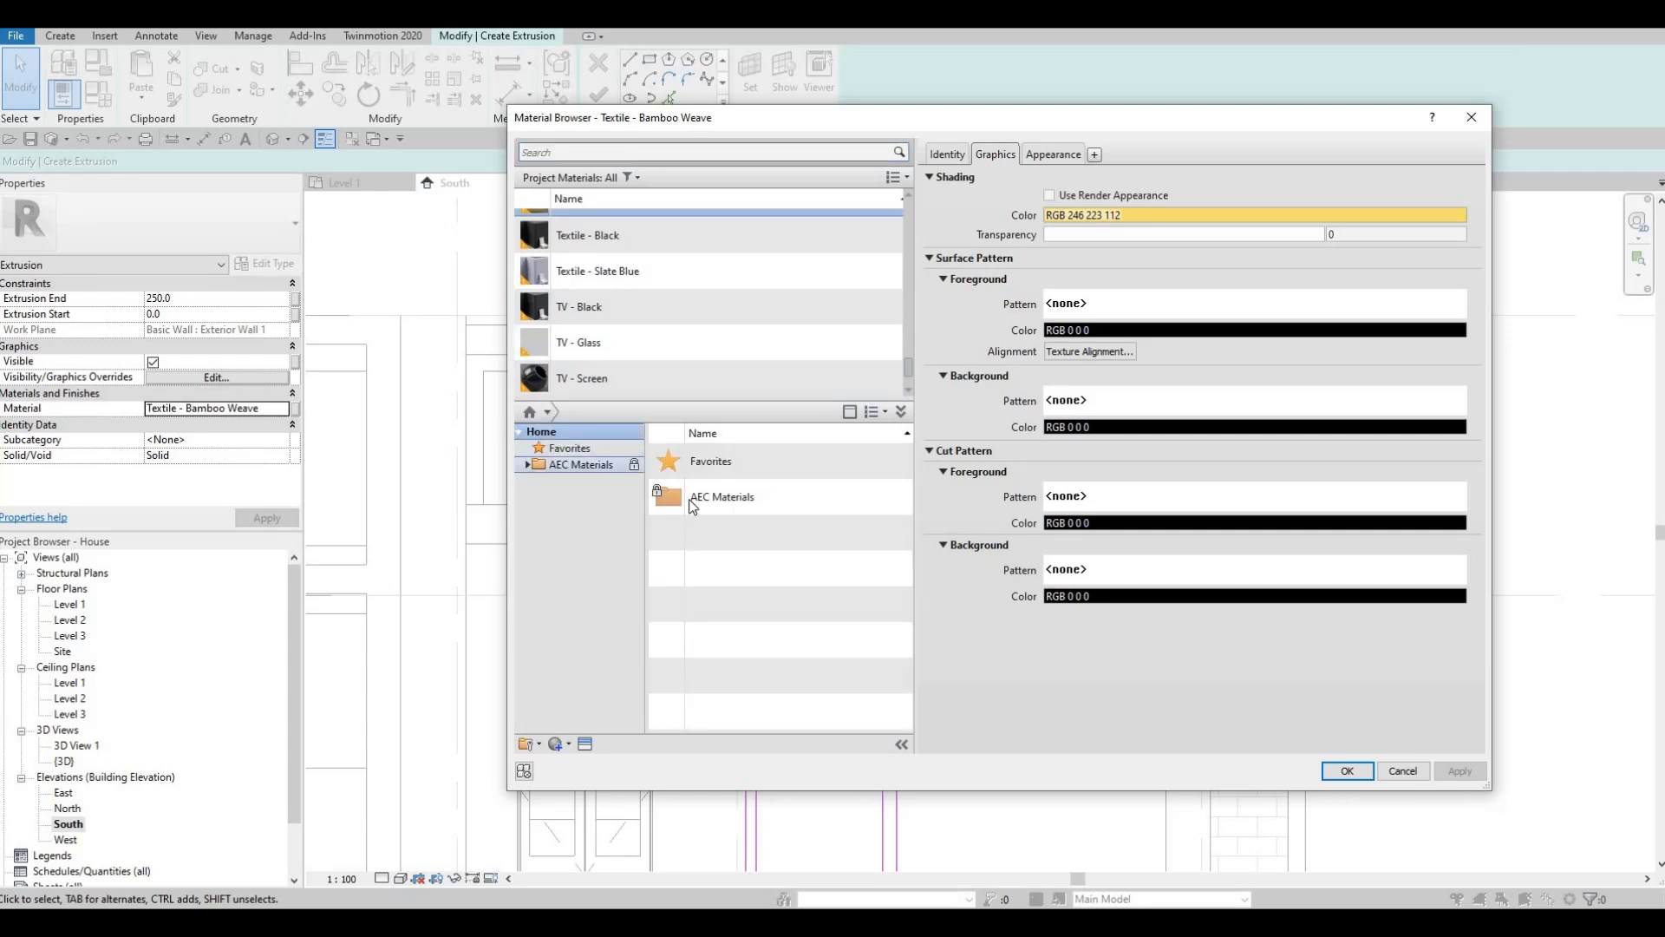
left_click(528, 465)
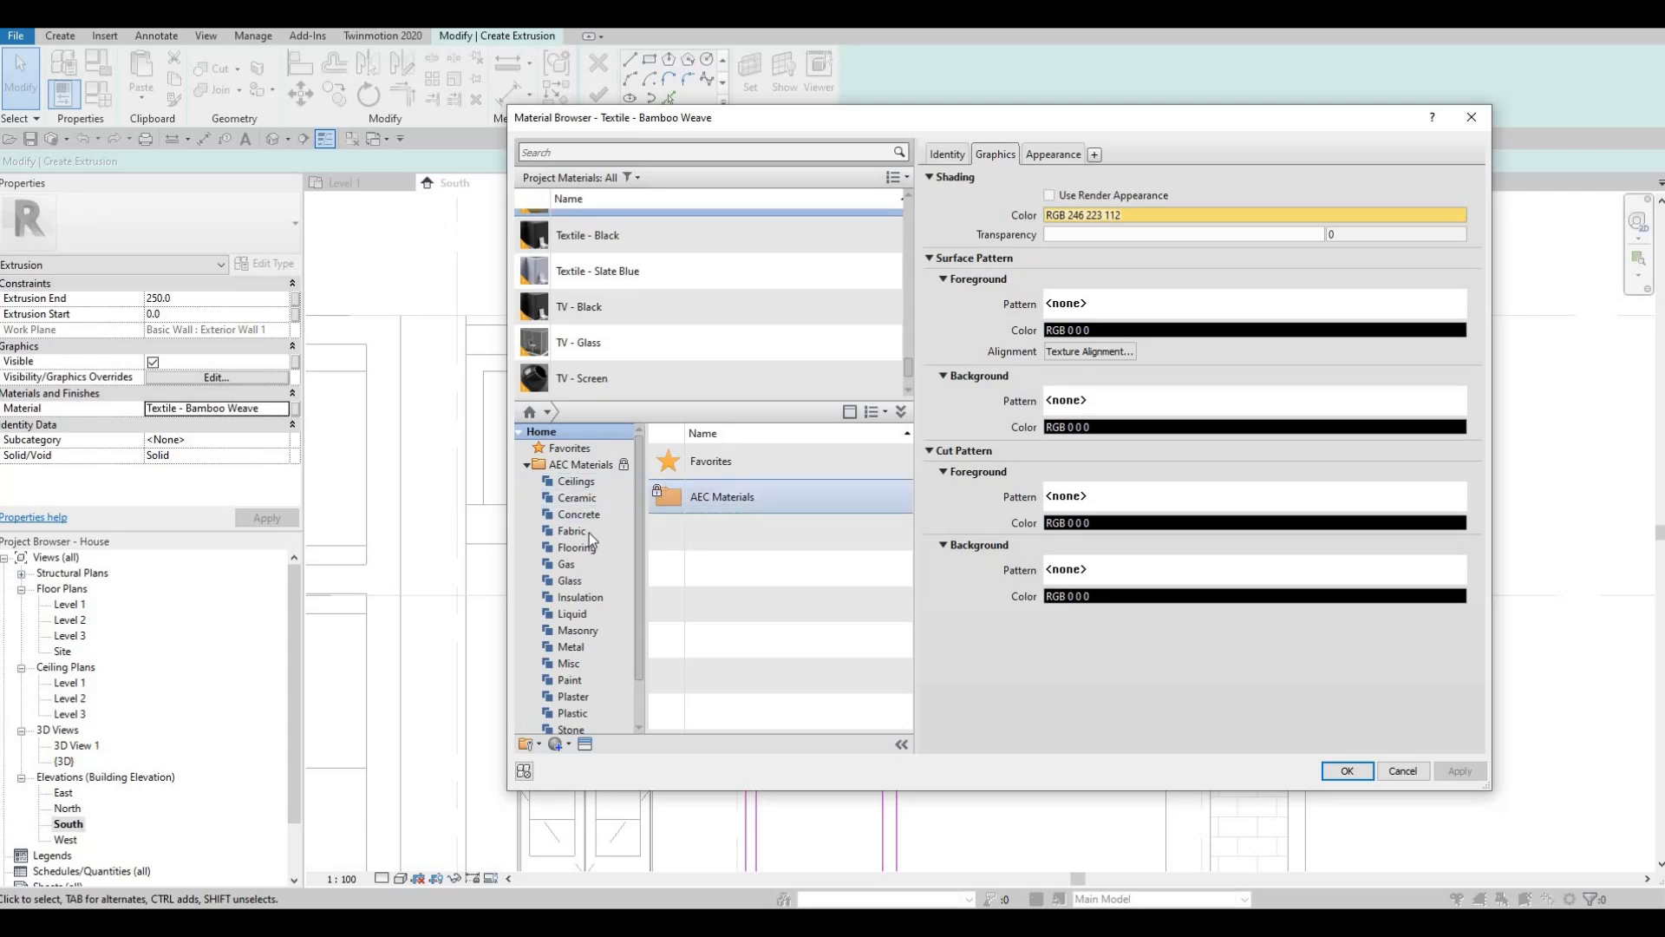
scroll(586, 557, "down", 1)
left_click(584, 580)
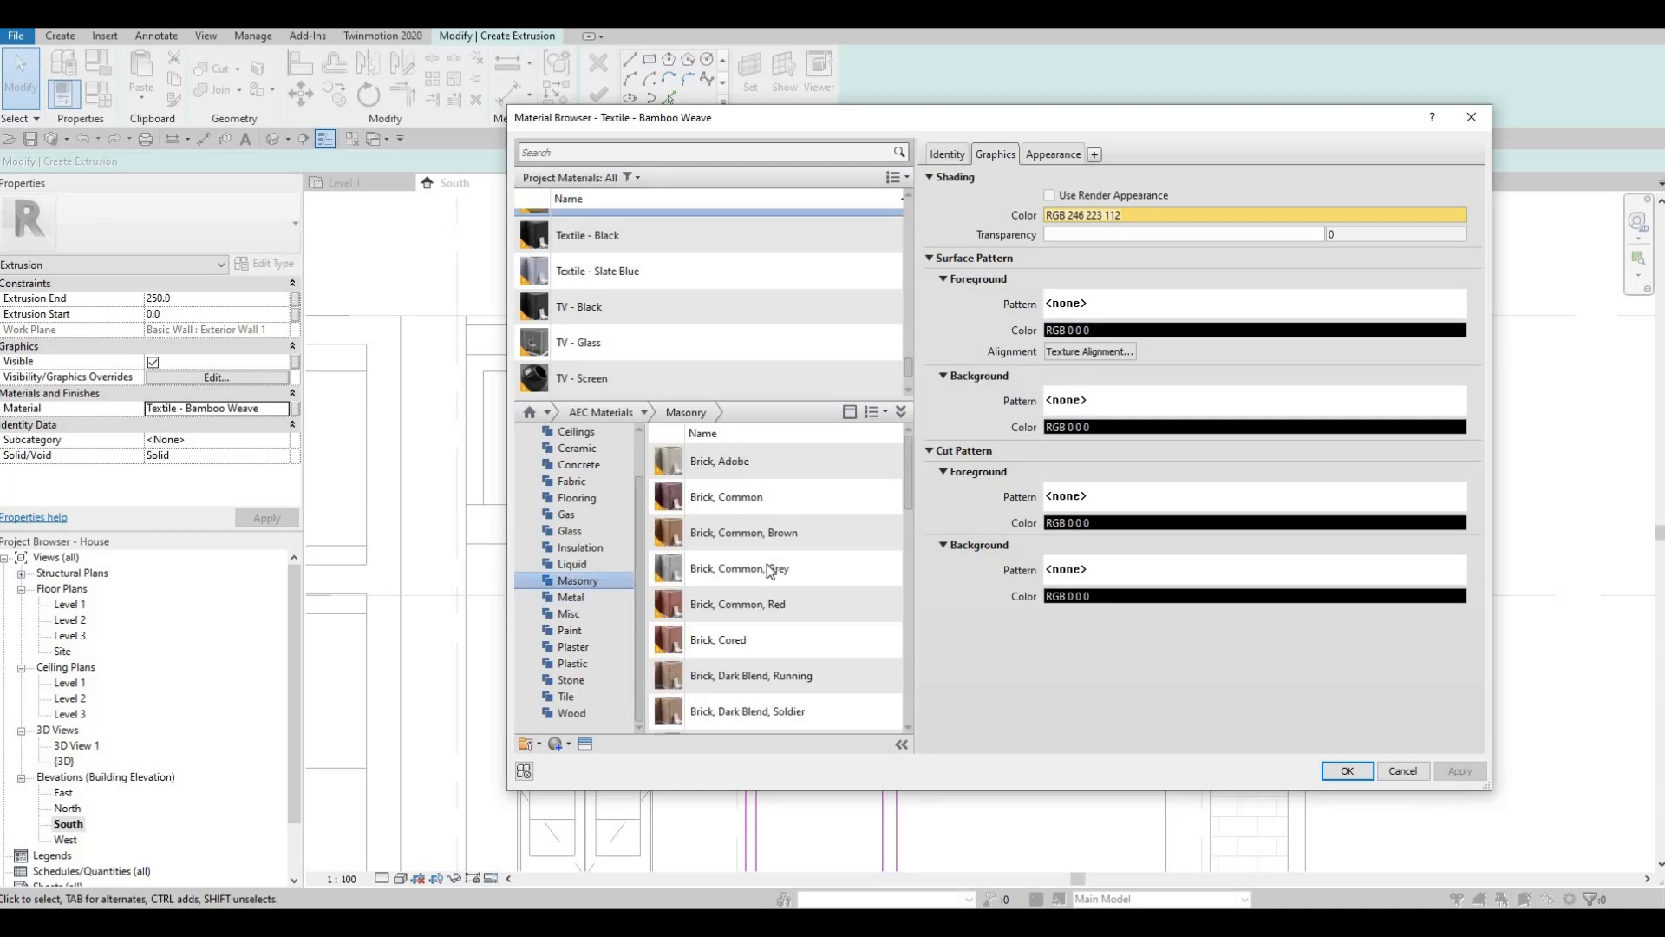
left_click(768, 569)
left_click(854, 531)
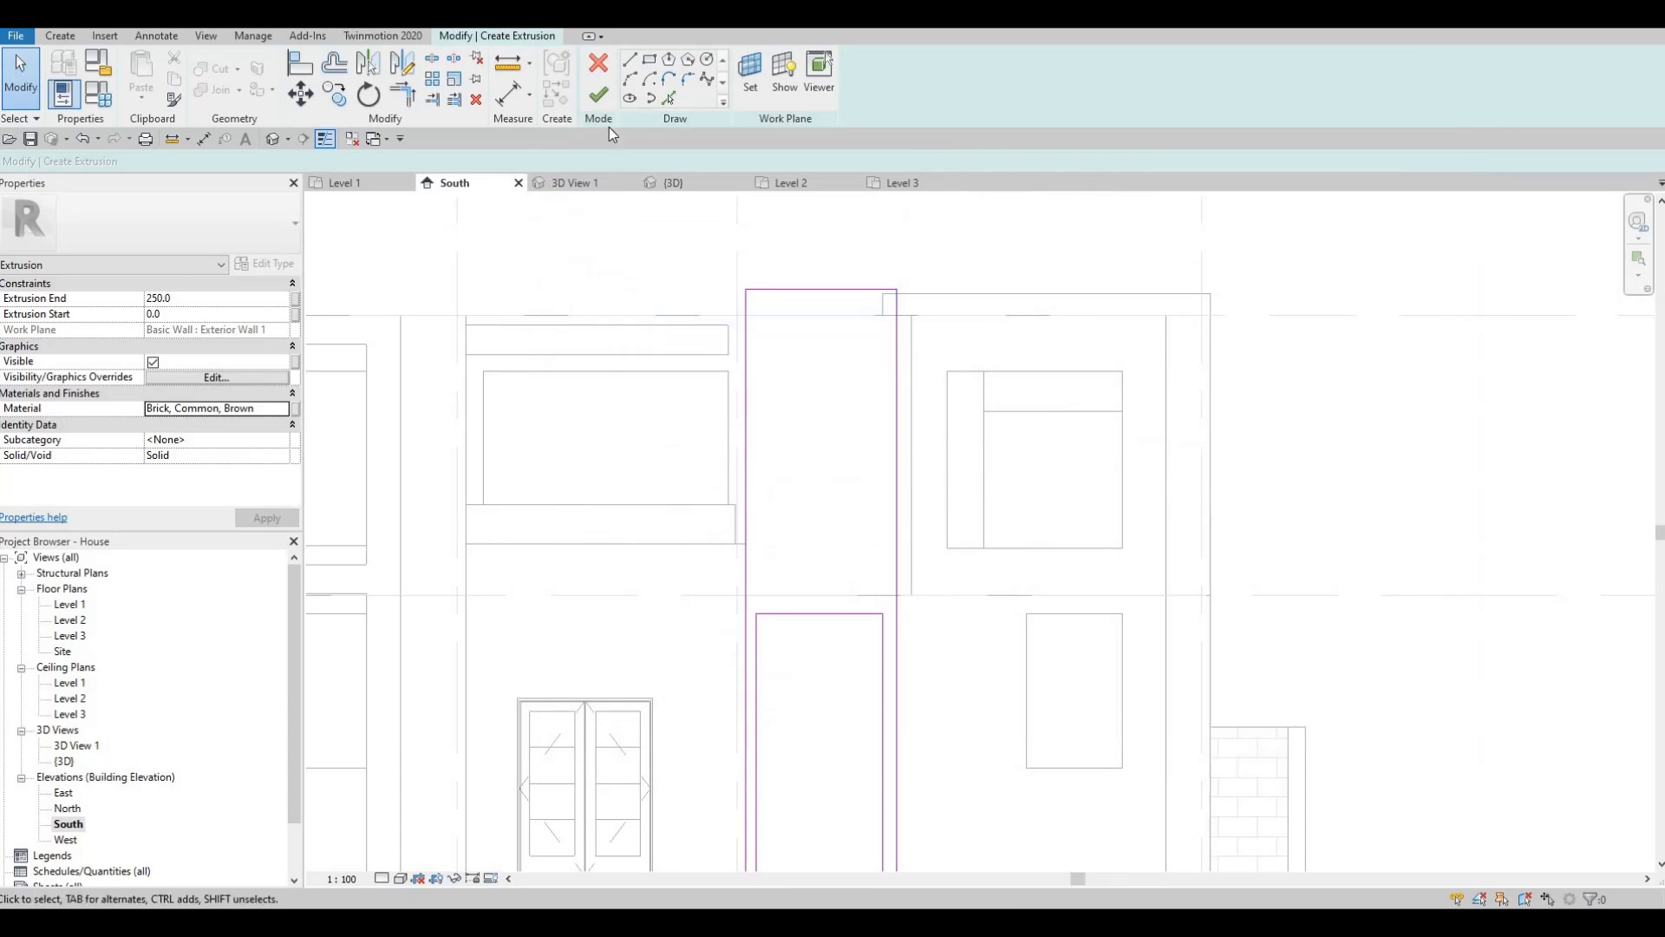
- Try to finish the sketch, and delete the inner opening rectangle's bottom line
left_click(606, 97)
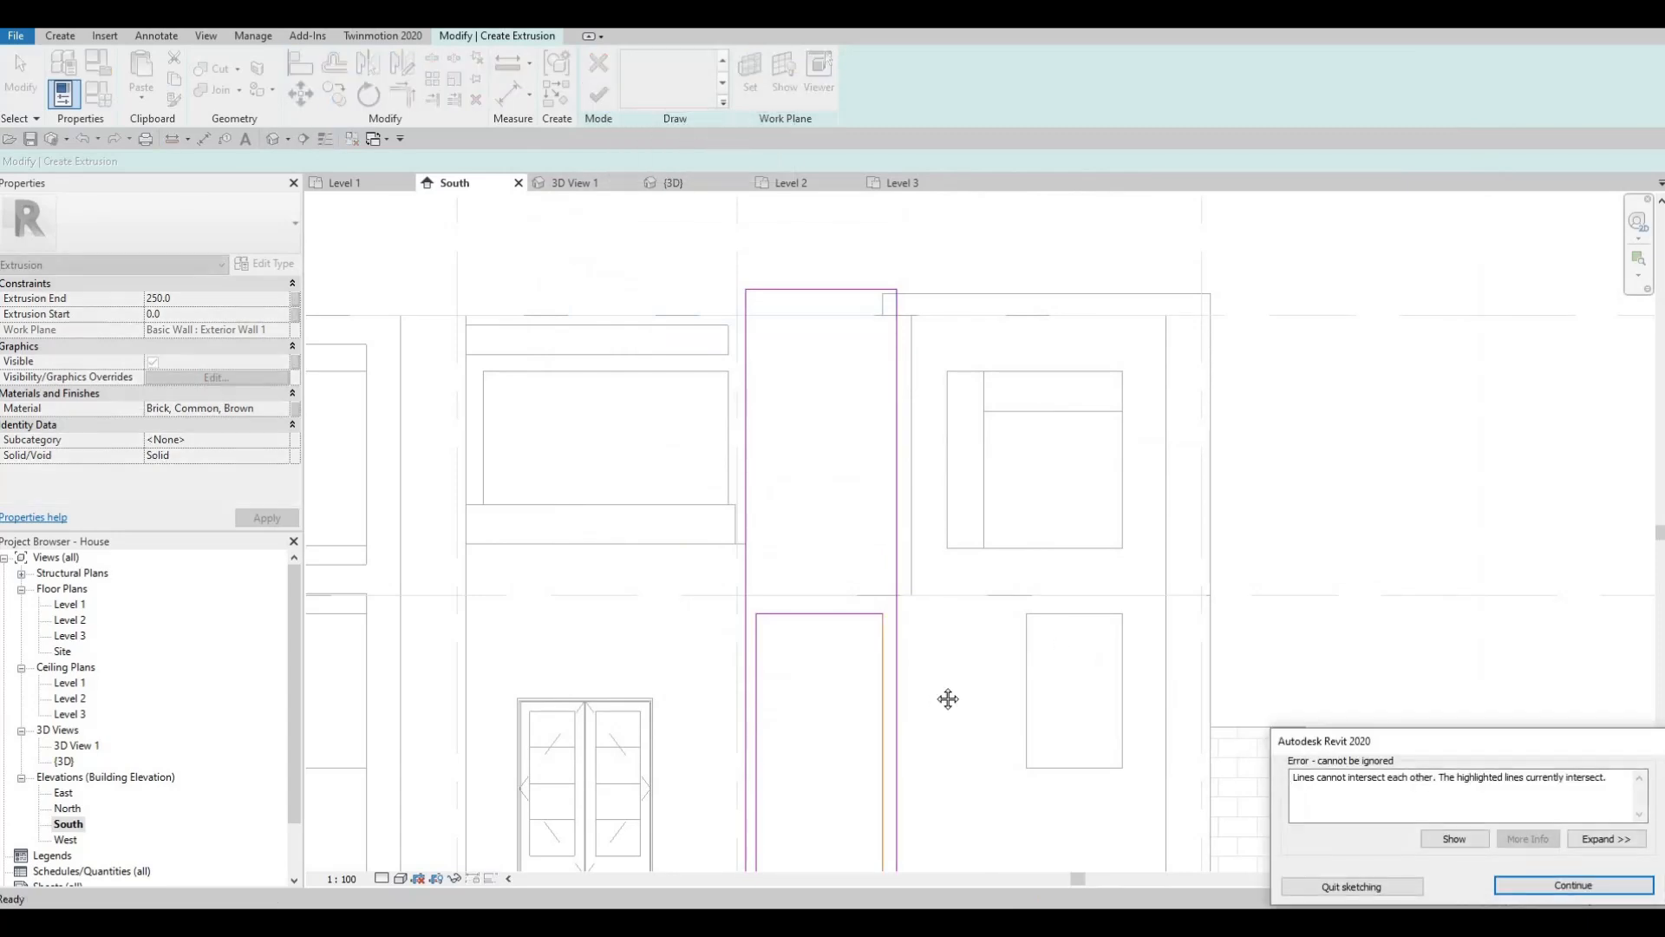
key("Escape")
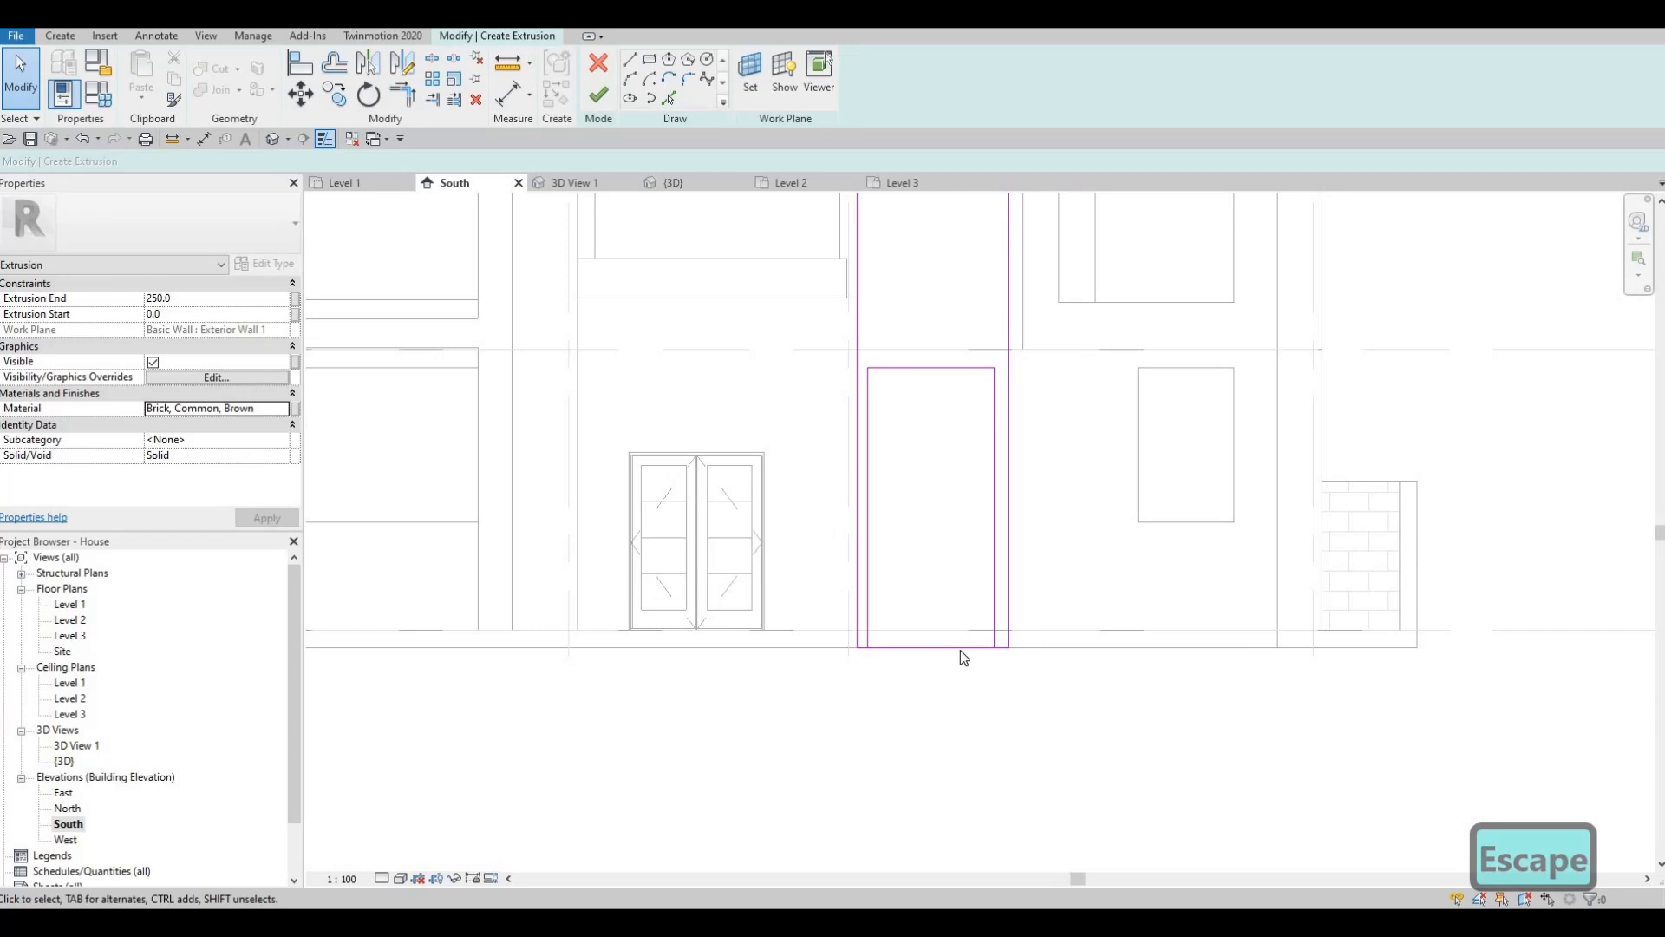
left_click(960, 648)
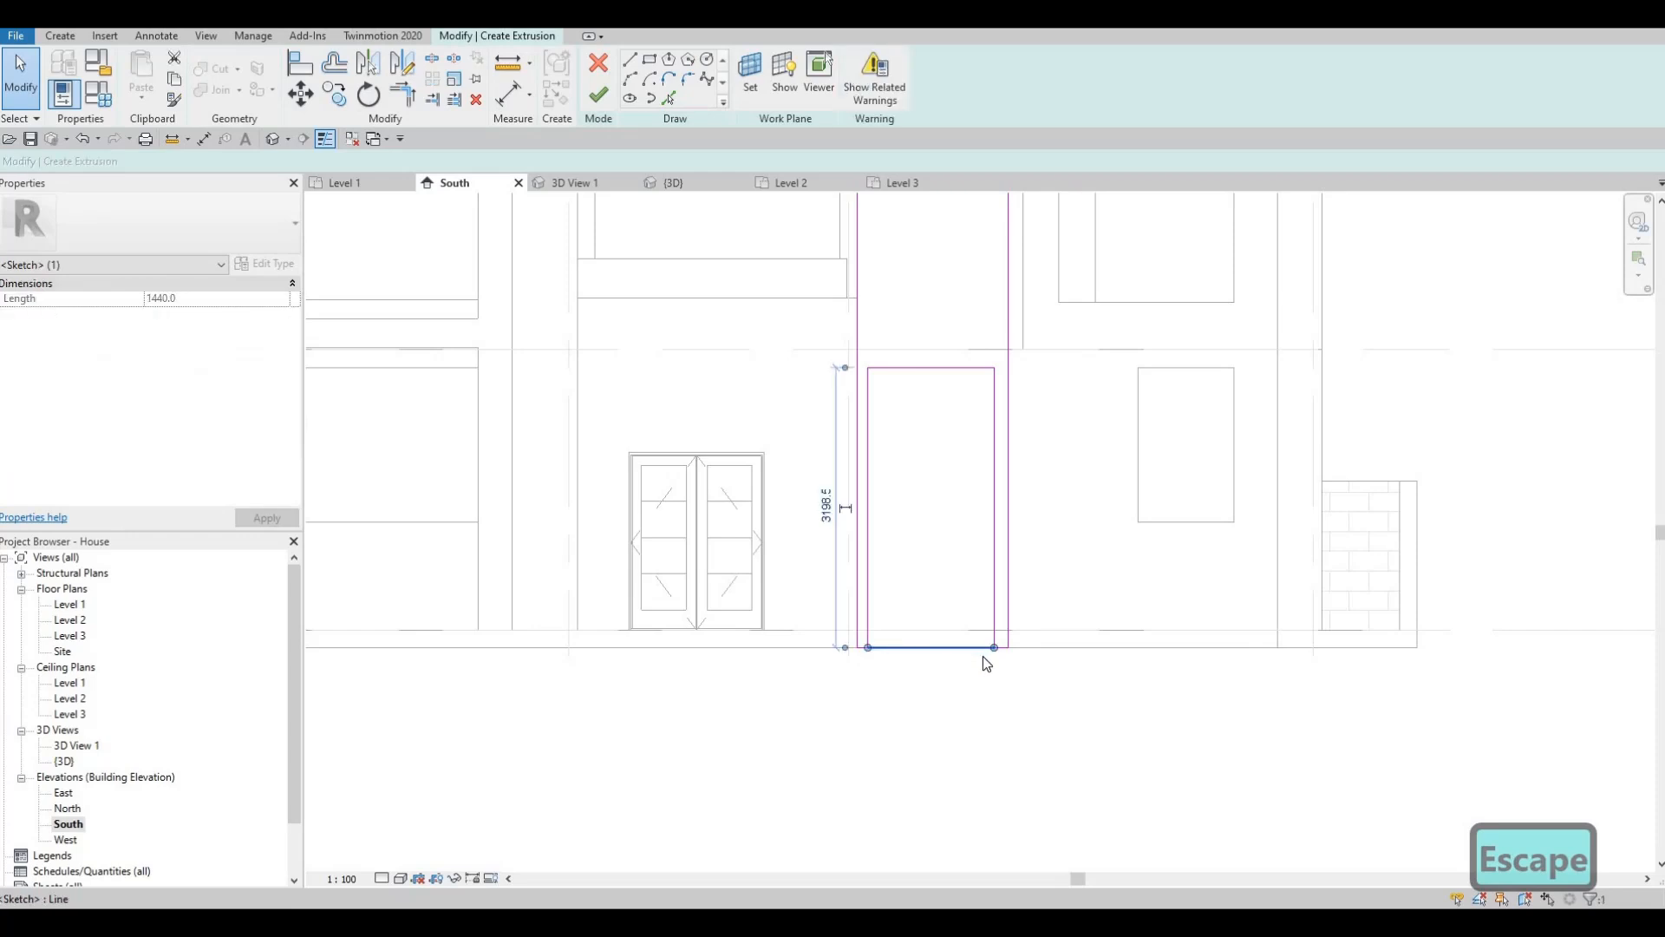
key("Delete")
left_click(951, 648)
key("Delete")
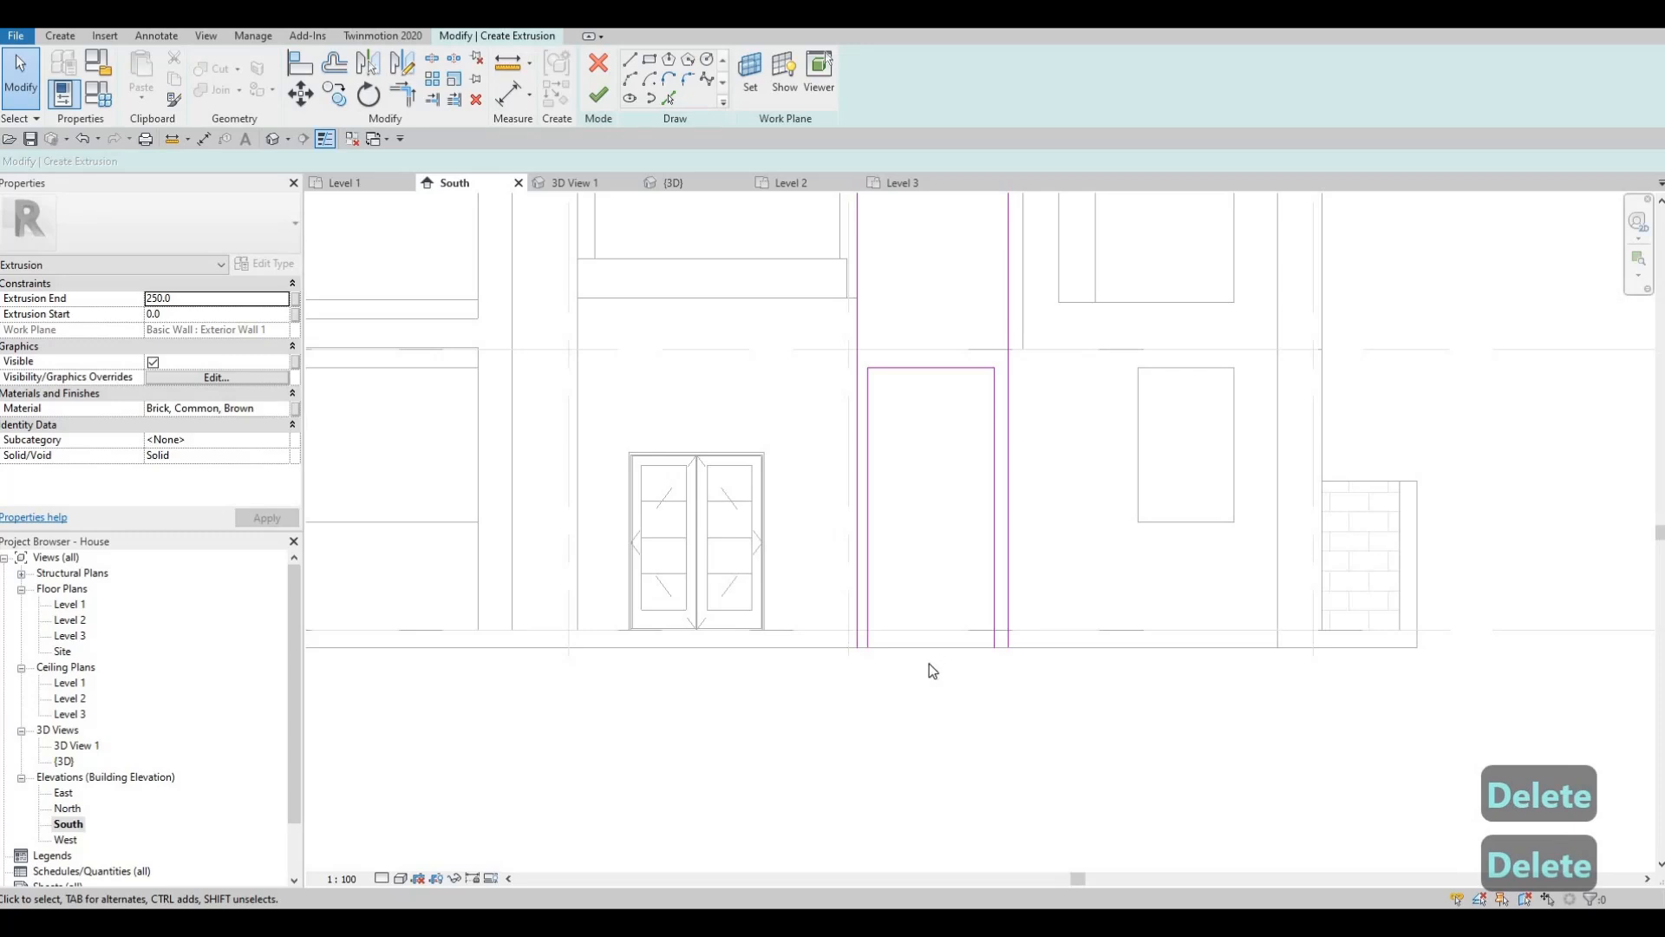
key("ctrl+z")
- Split the strip's bottom line near its middle and trim both halves to the opening's vertical edges, closing the two legs
key("s")
key("l")
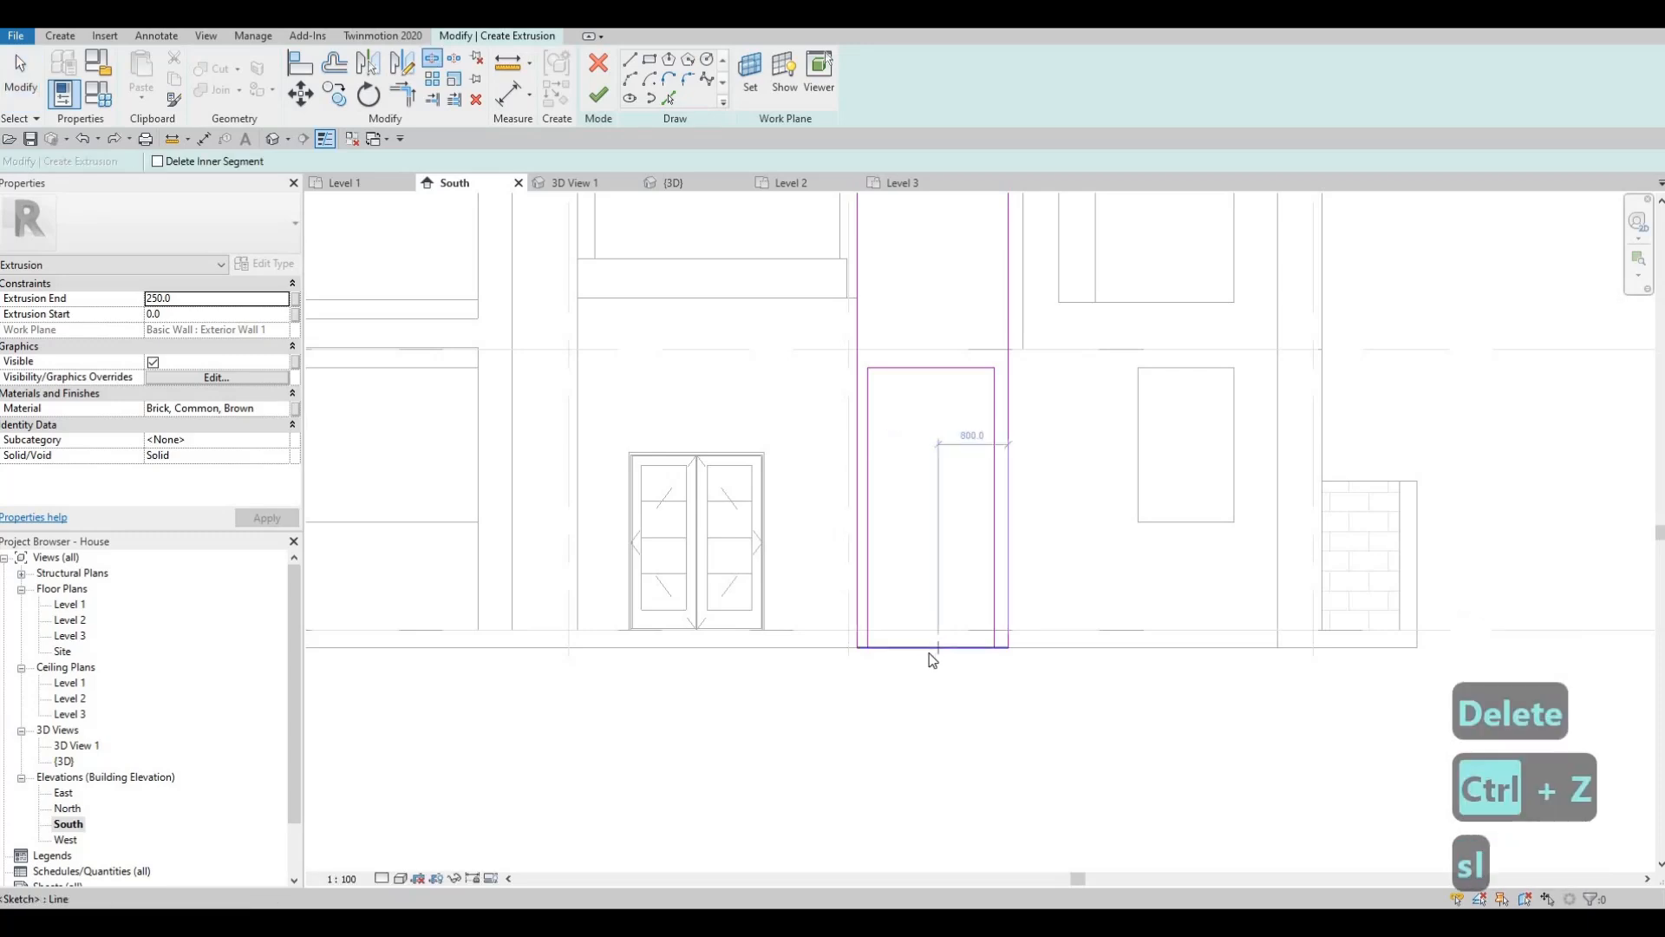
key("Escape")
key("Escape")
key("t")
key("r")
left_click(867, 634)
left_click(862, 648)
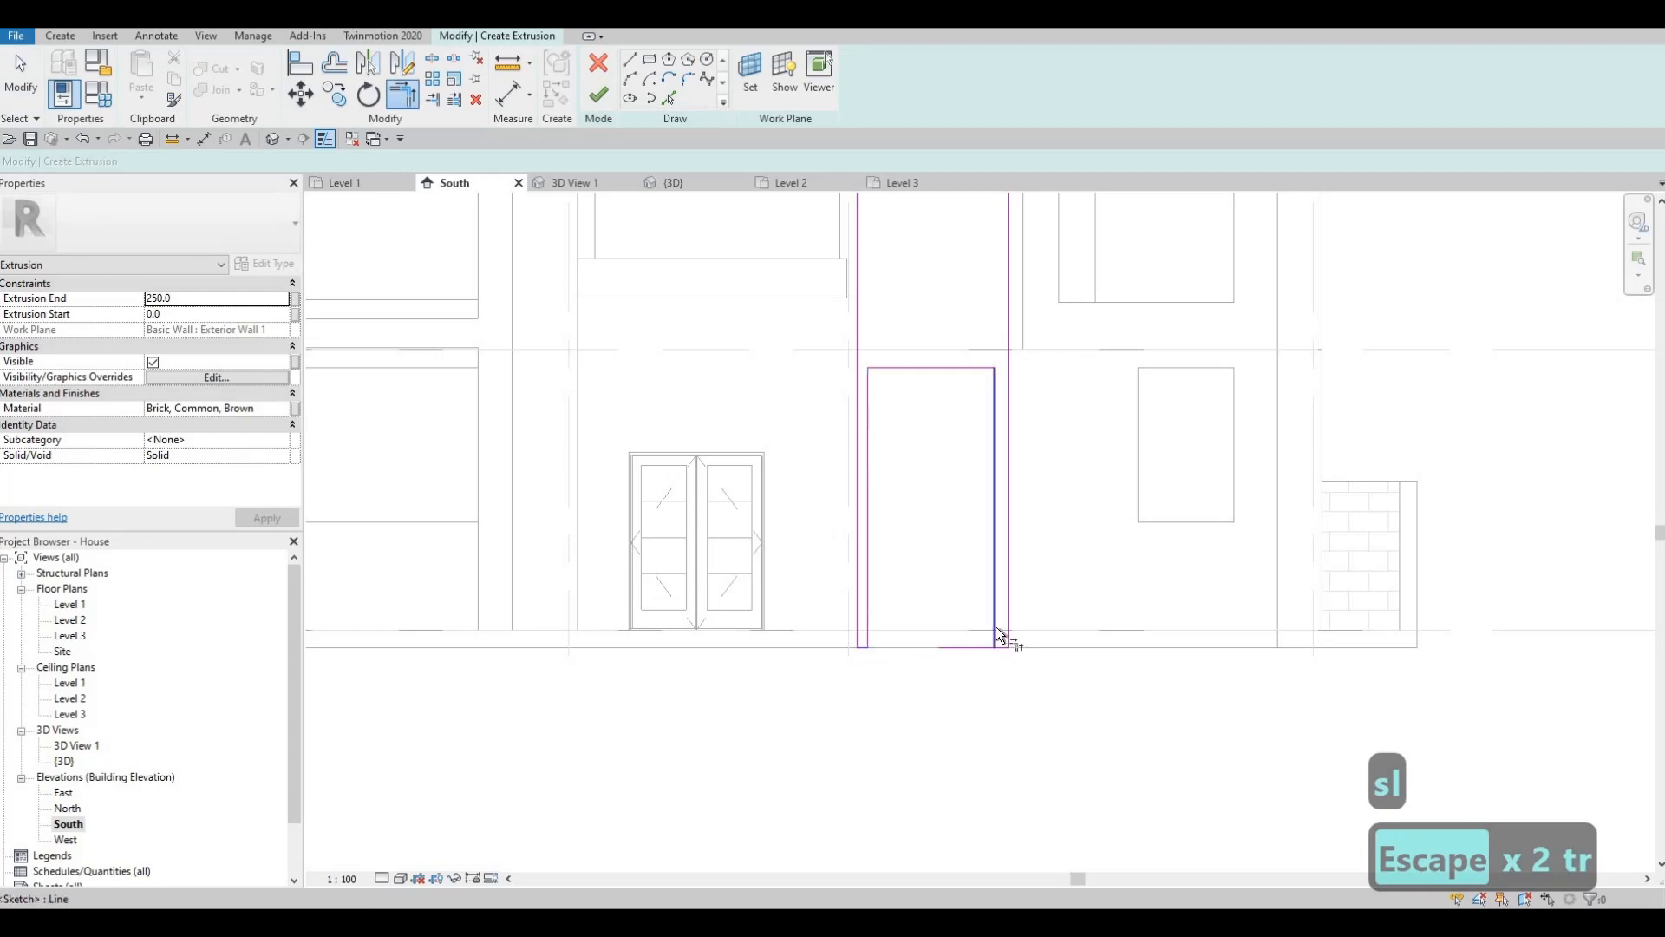
left_click(996, 633)
middle_click_drag(710, 198, 710, 340)
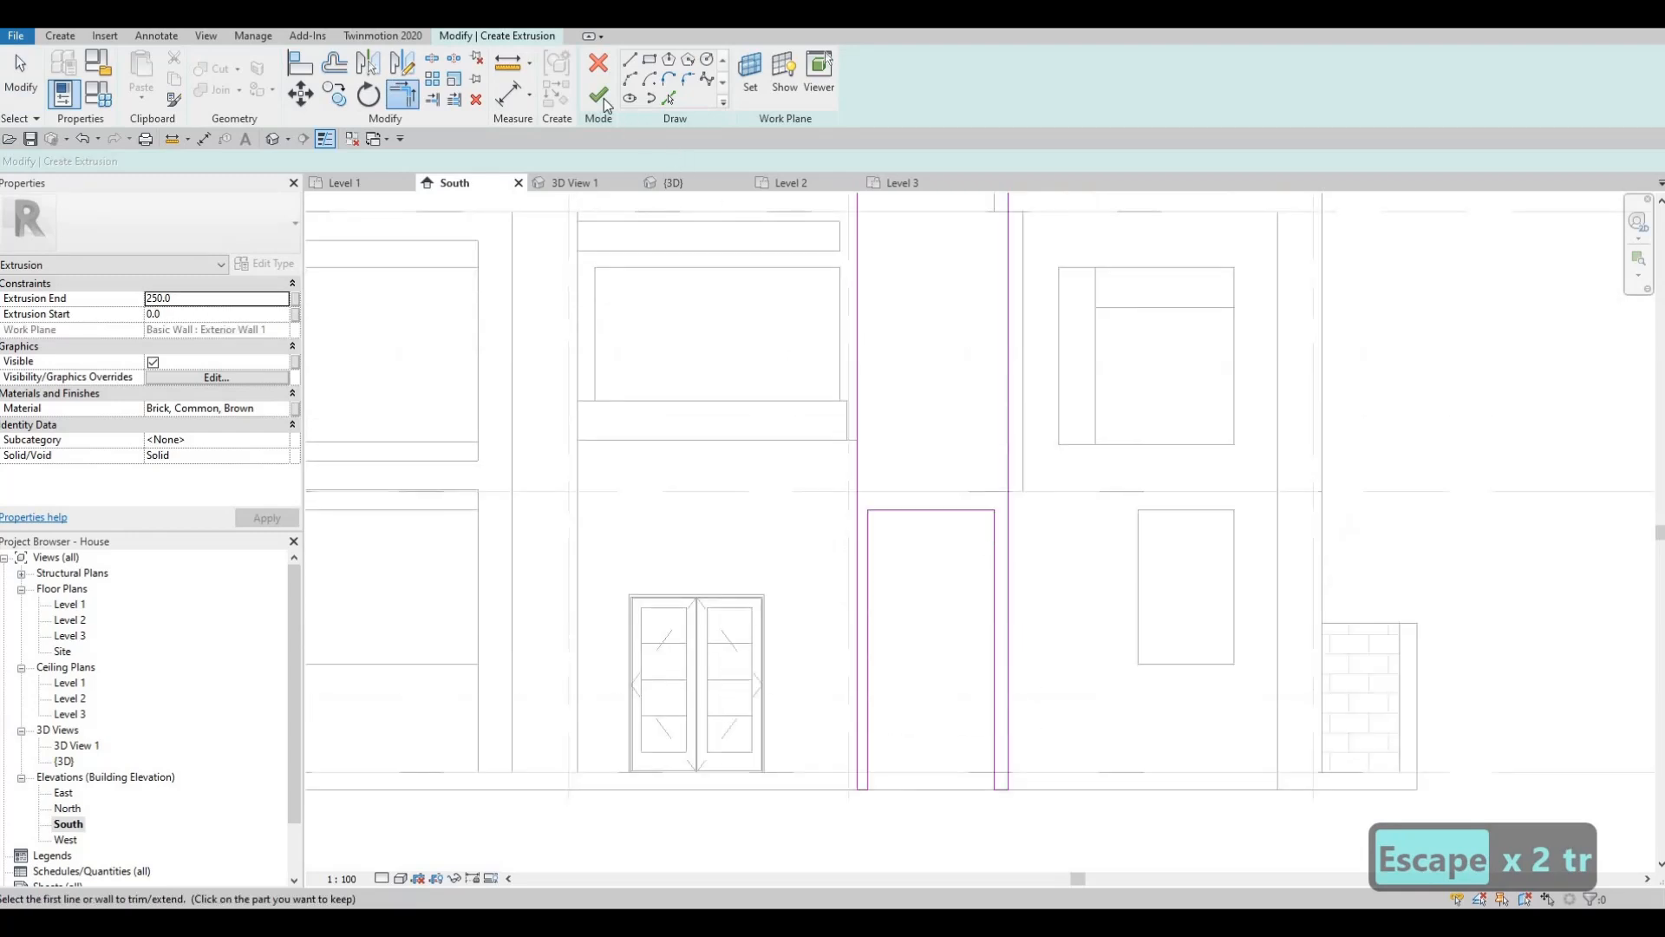
- Finish the 250 mm extrusion and the in-place model, and open the default 3D view
left_click(599, 94)
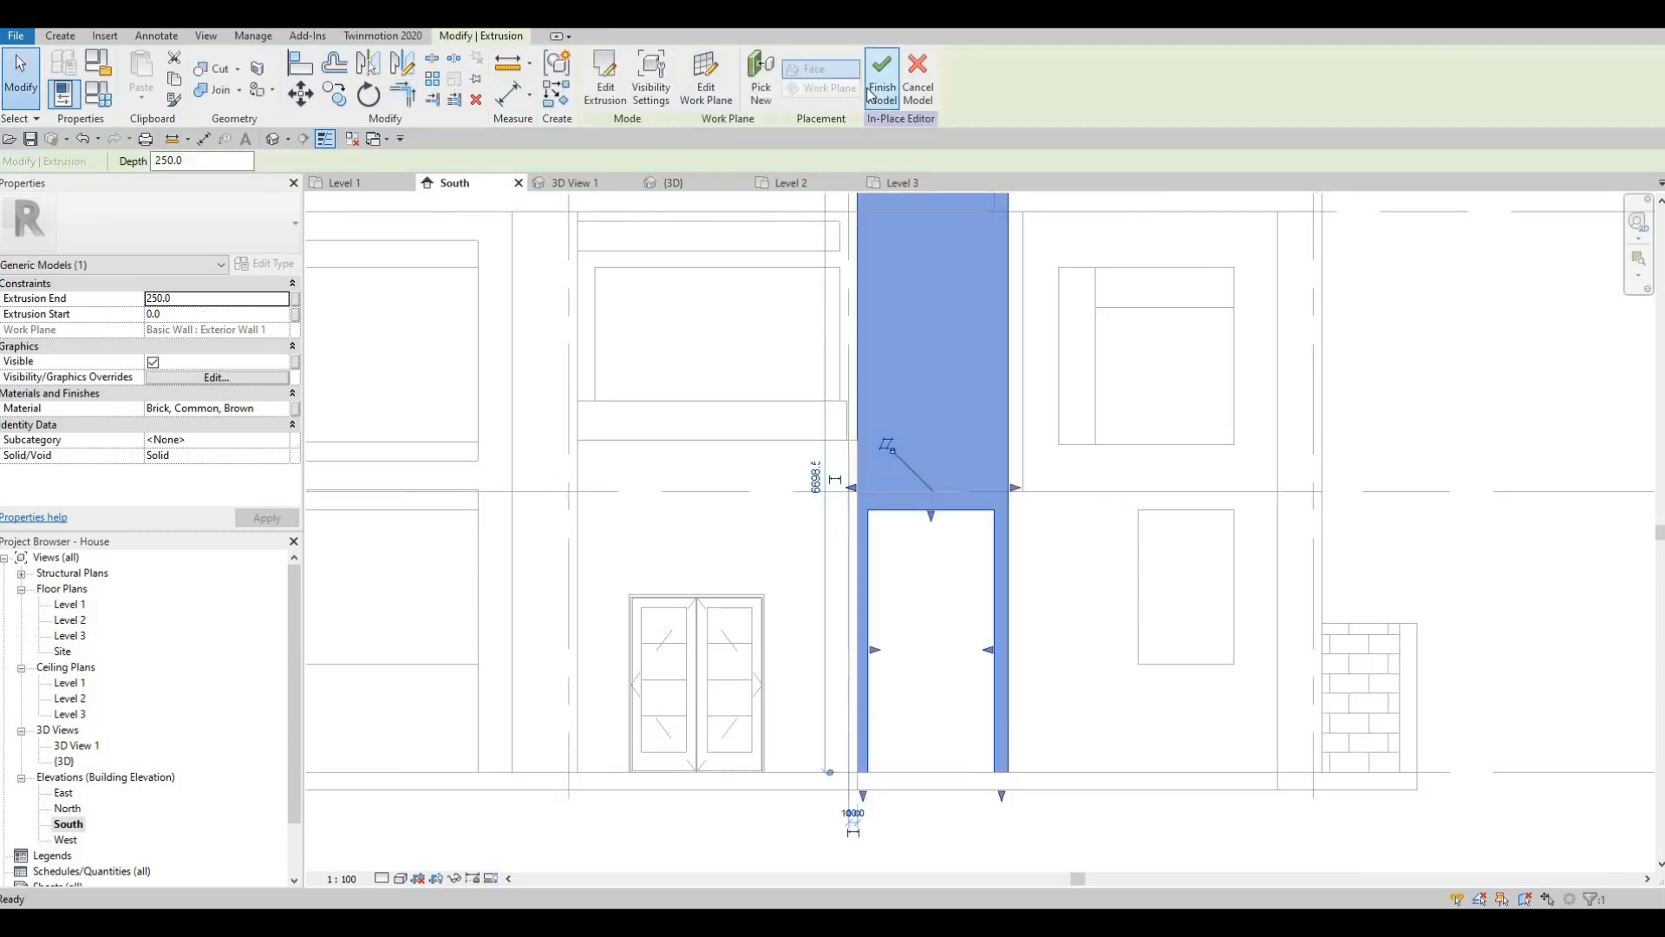
left_click(882, 89)
left_click(273, 140)
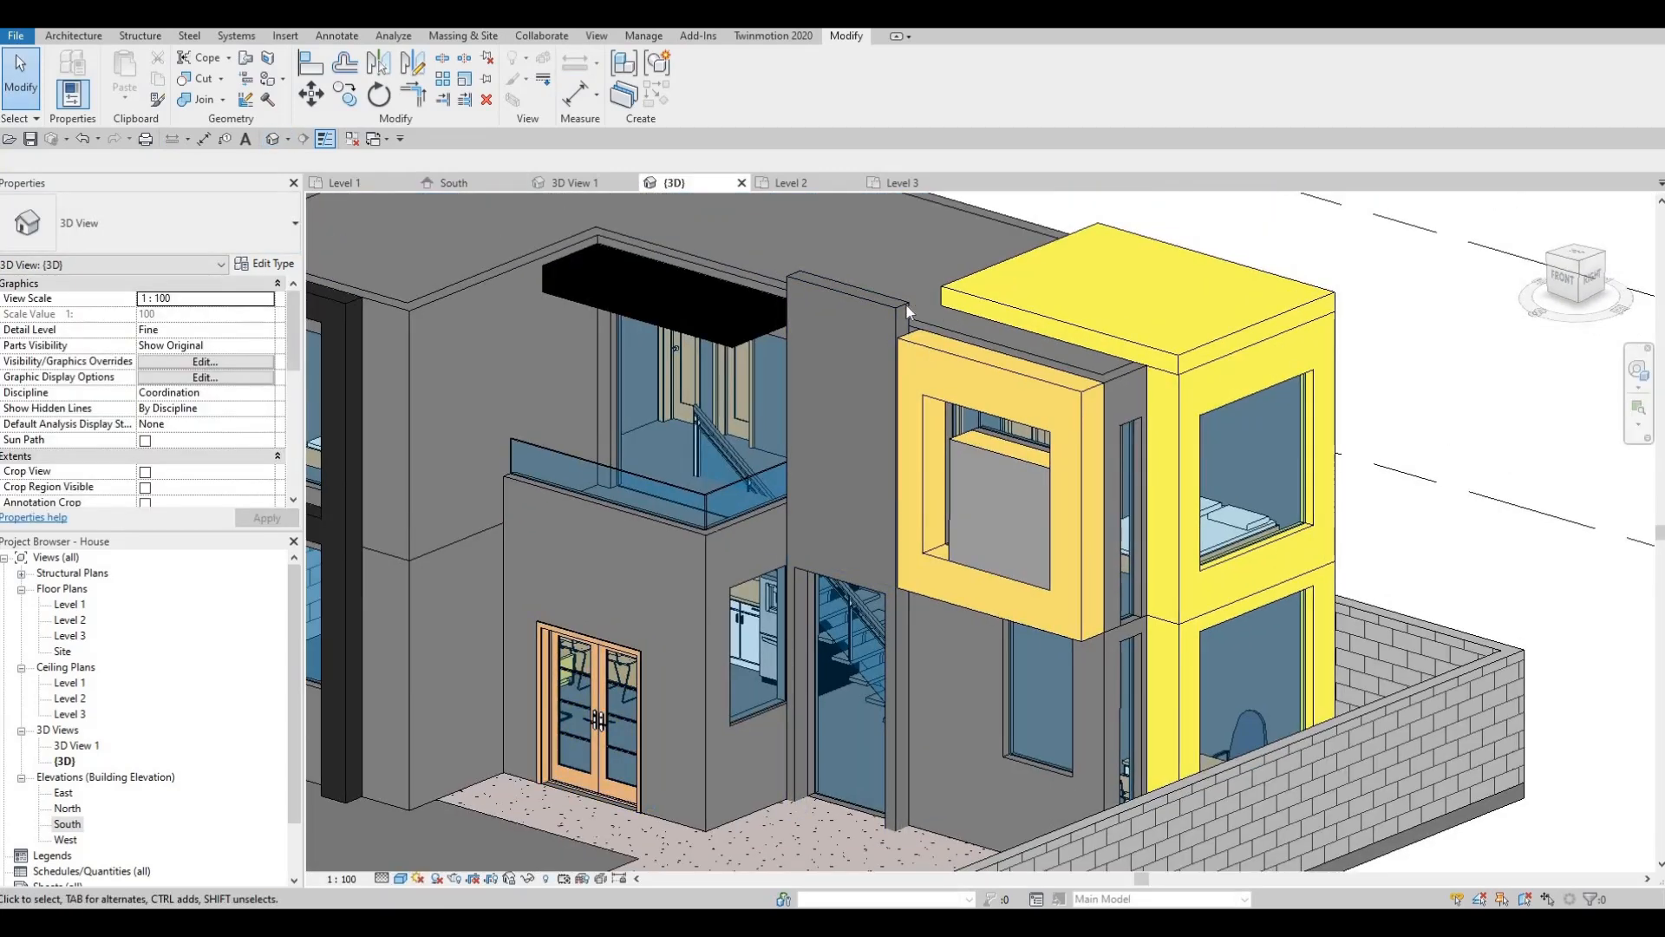
- Stretch the yellow upper facade panel's near side to the side of the new full-height strip
scroll(907, 306, "up", 4)
middle_click_drag(762, 503, 811, 487, "shift")
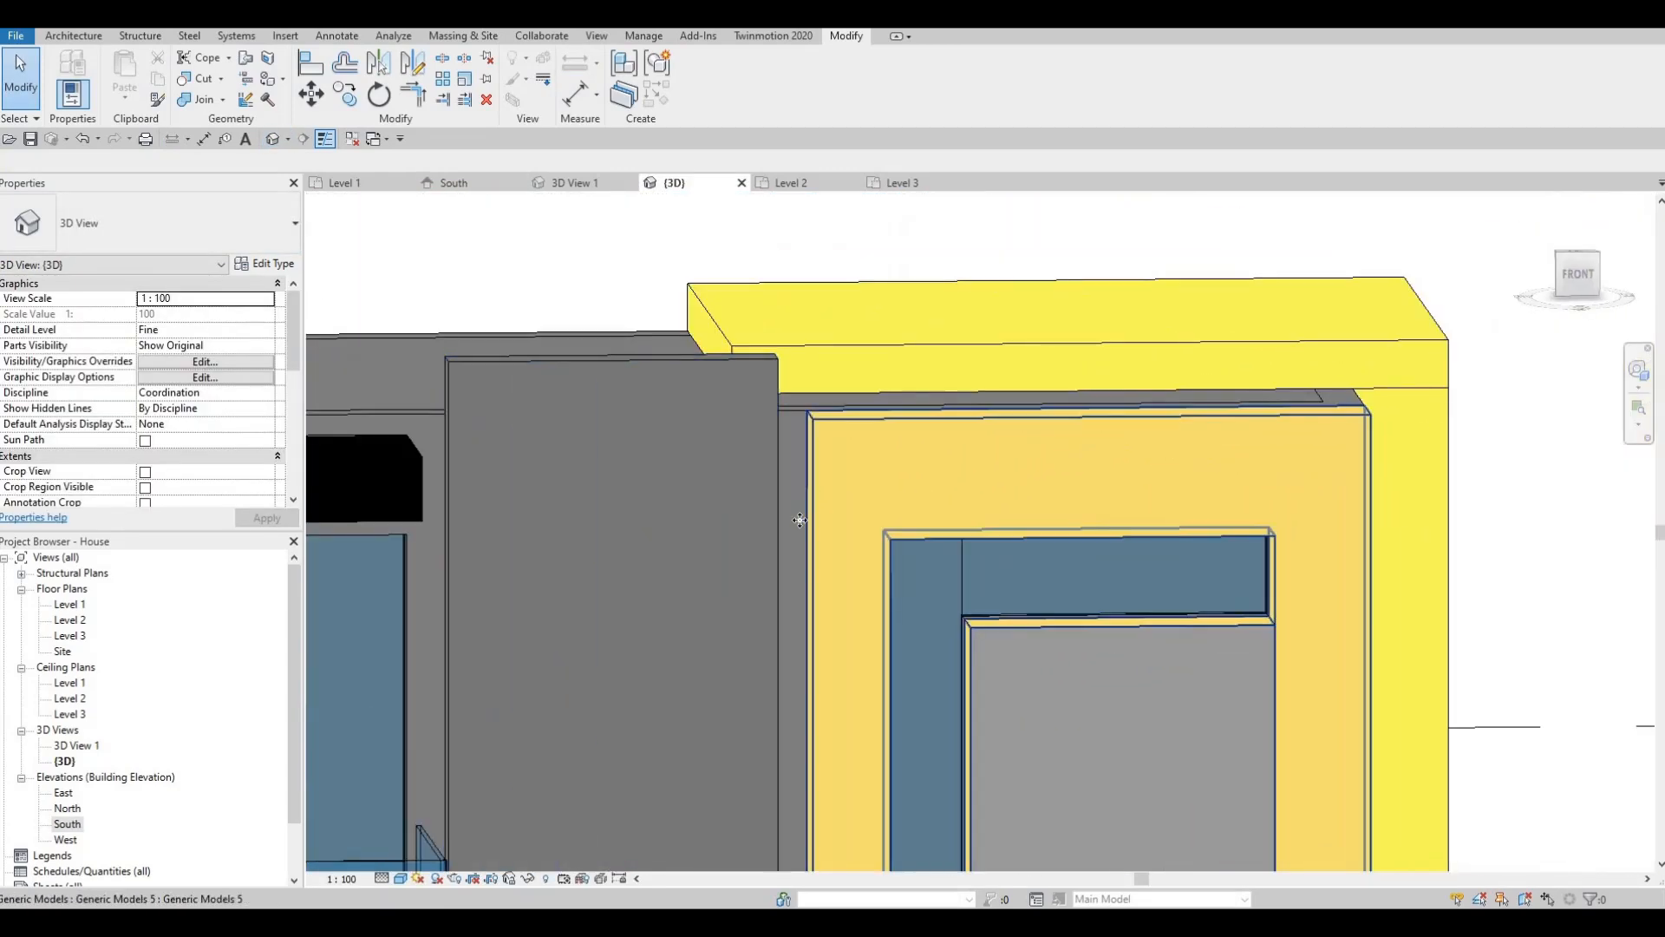
left_click(807, 512)
left_click_drag(804, 721, 785, 722)
middle_click_drag(748, 757, 759, 738, "shift")
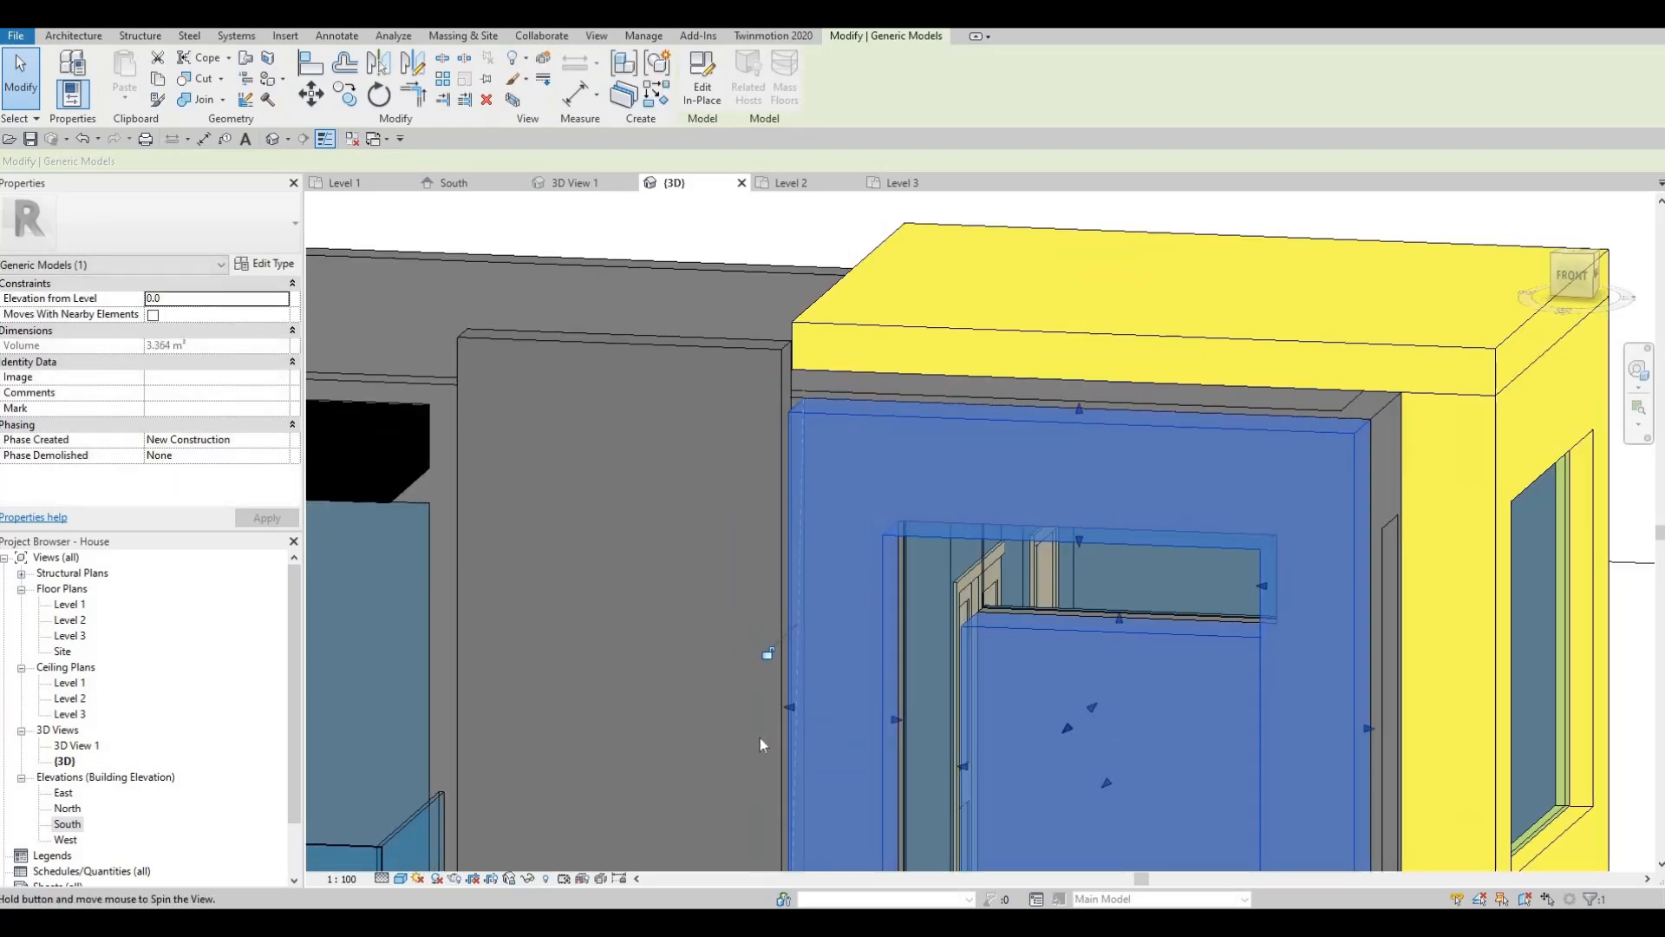
middle_click_drag(748, 614, 748, 607, "shift")
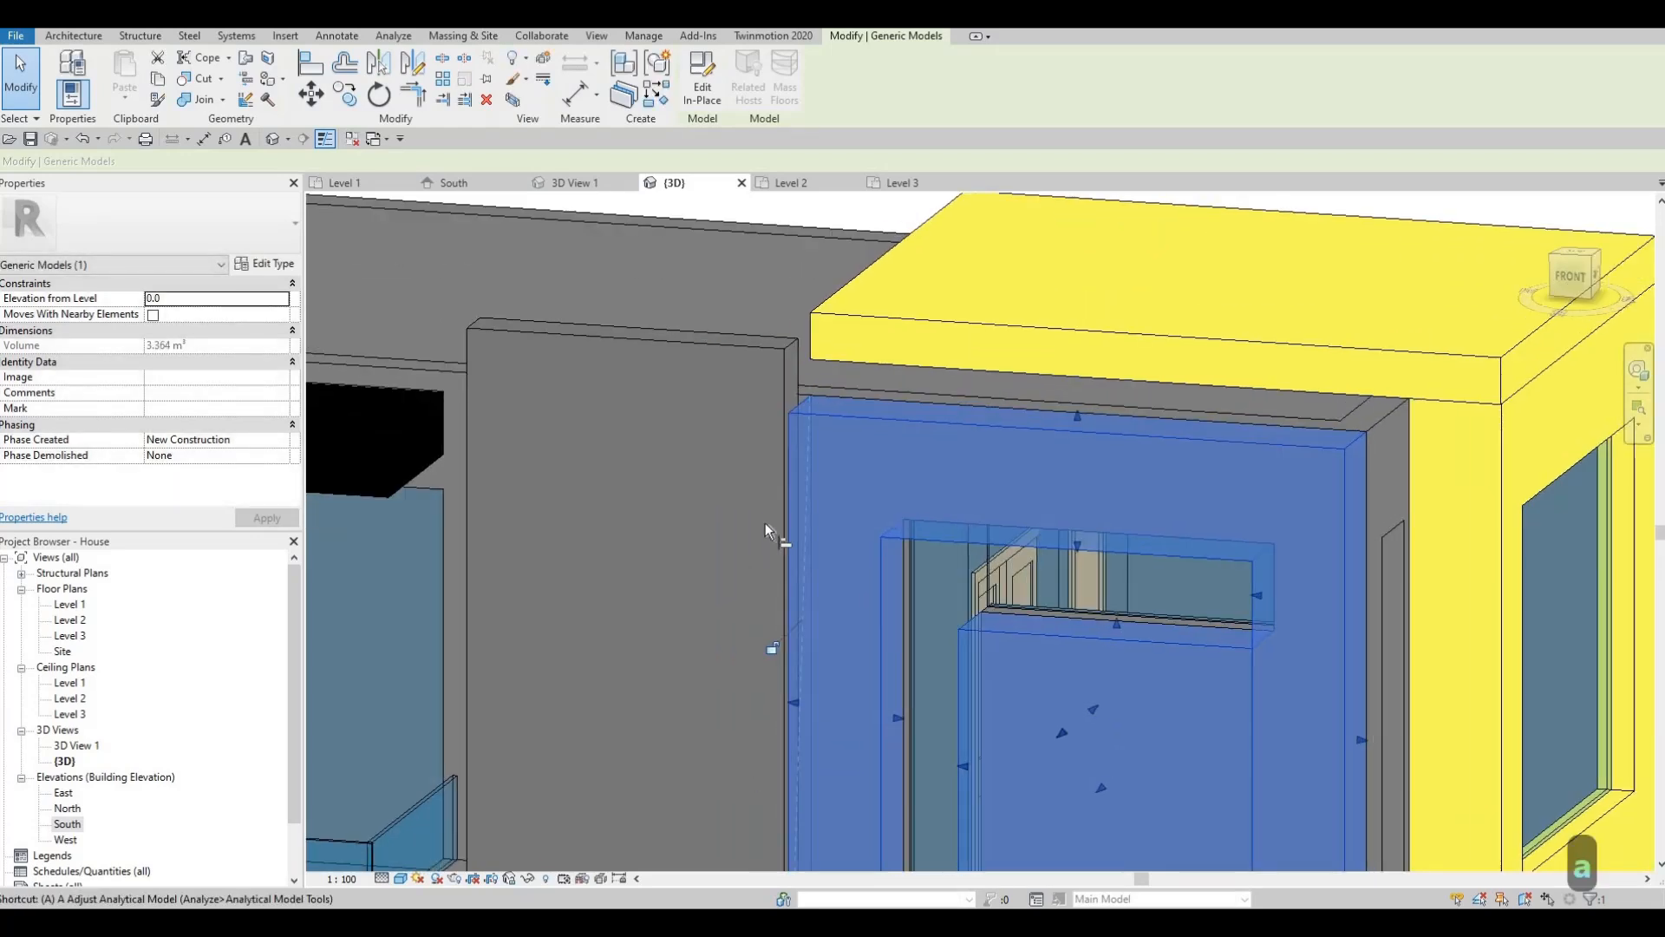
- Align the upper facade panel's side face with the full-height strip's side face
key("a")
key("l")
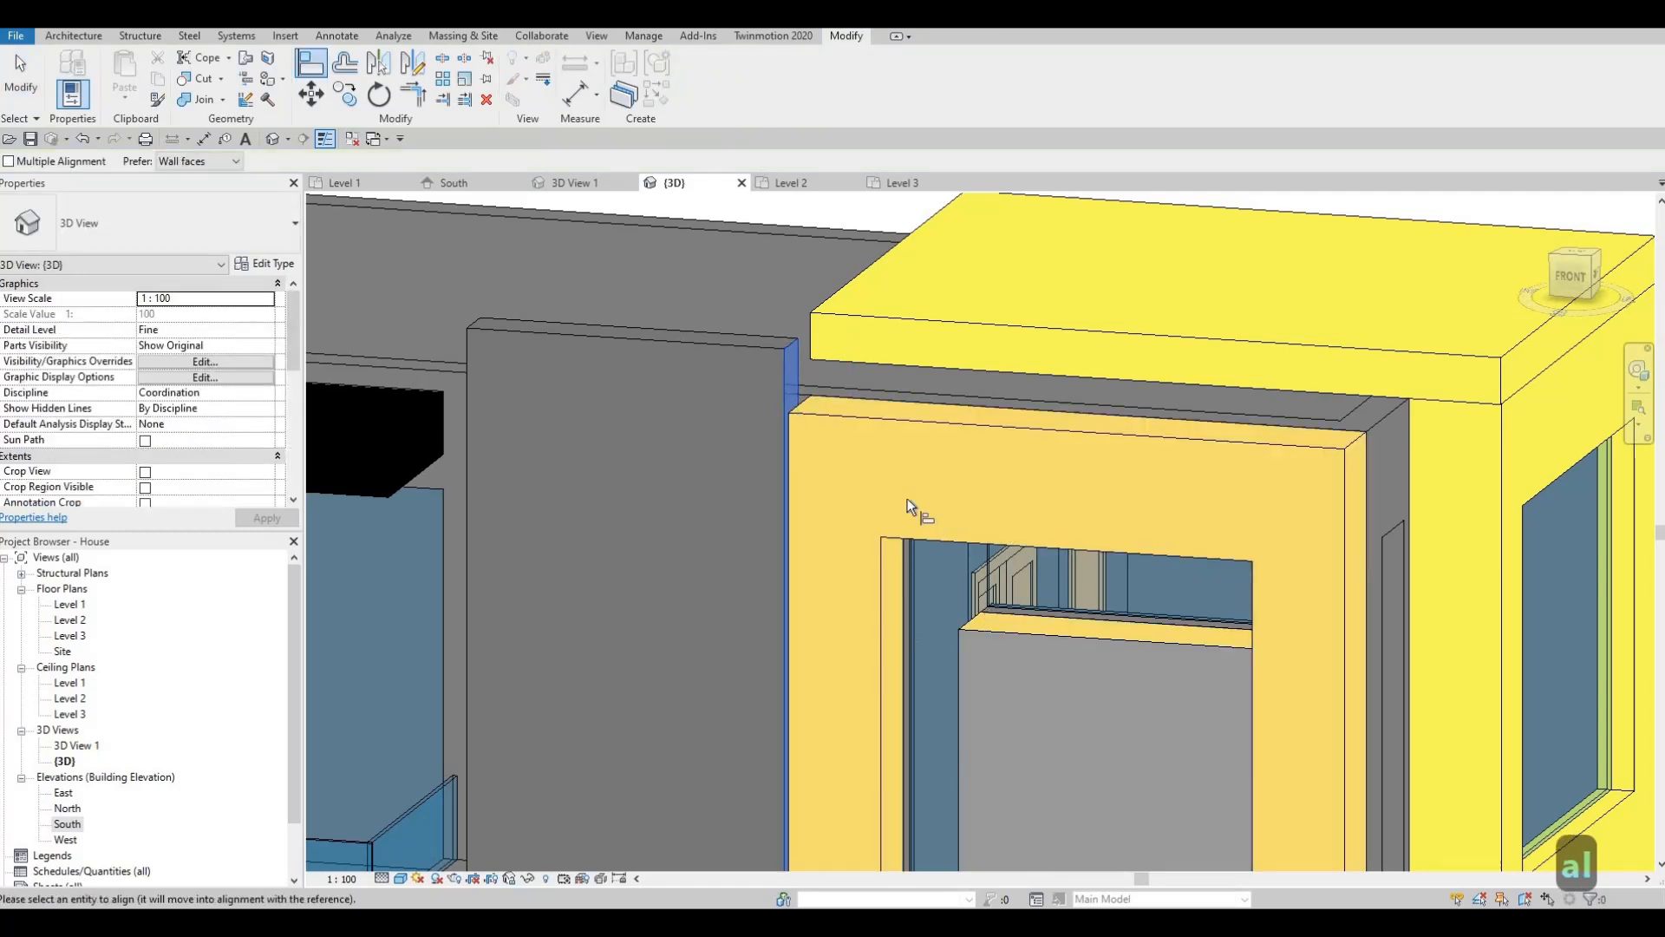
middle_click_drag(908, 498, 861, 461, "shift")
left_click(877, 614)
key("Escape")
middle_click_drag(624, 668, 902, 512, "shift")
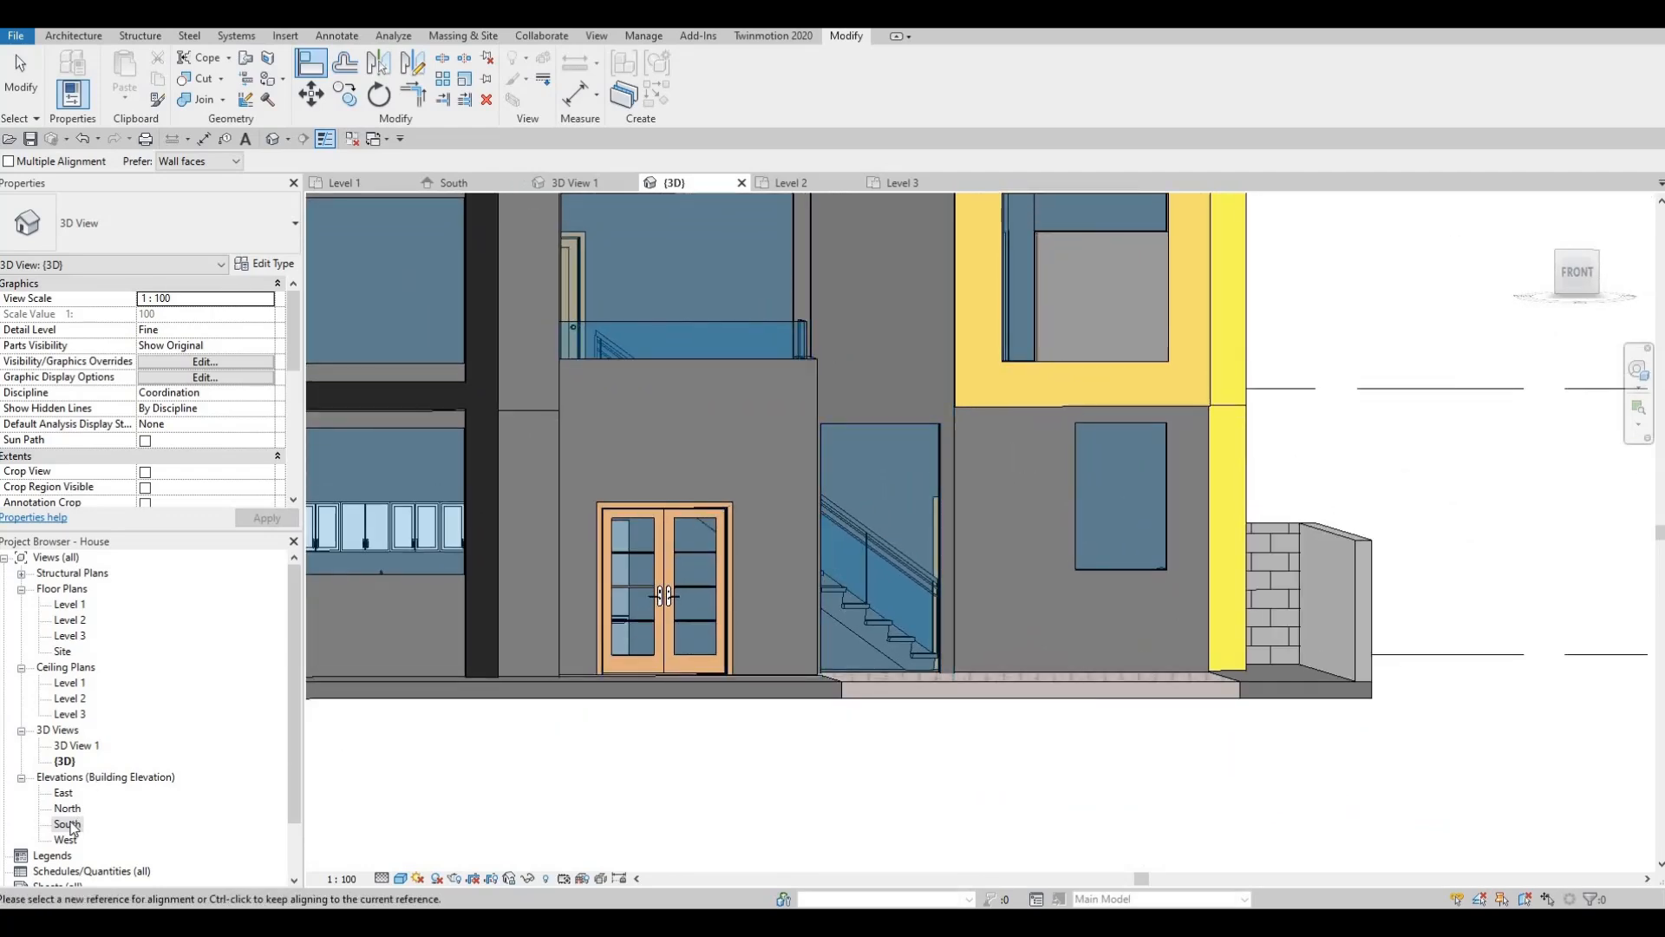
- In the South elevation, widen the ground-floor curtain wall window by aligning its left edge with the upper window's left edge
double_click(68, 824)
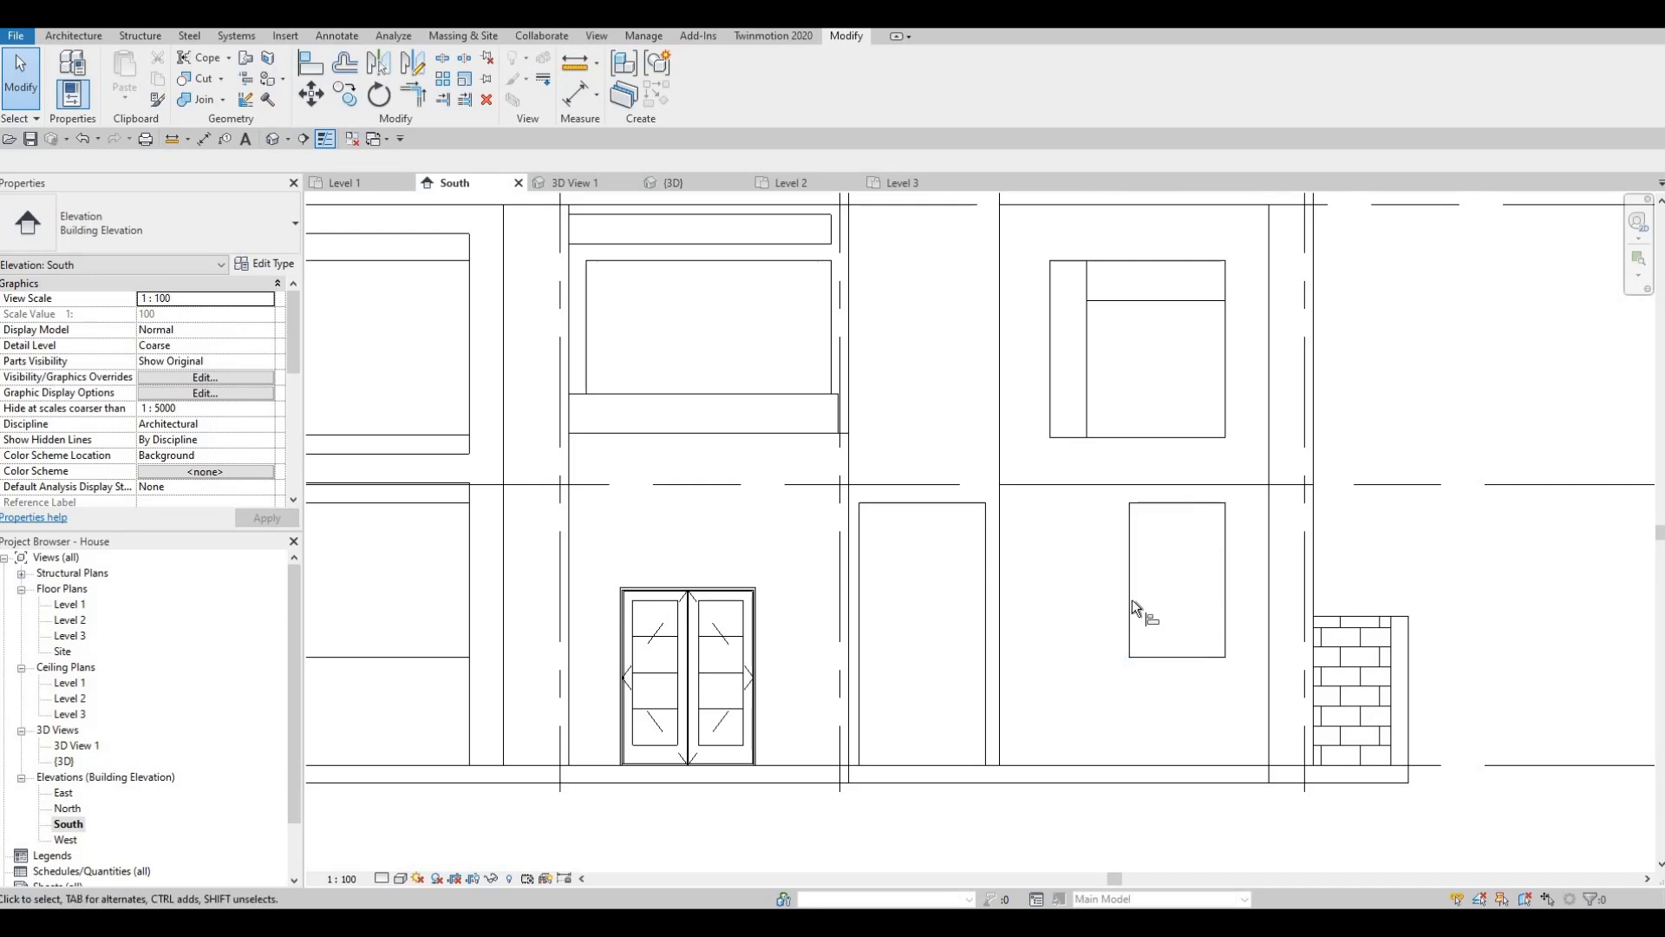
key("a")
key("l")
left_click(1130, 565)
left_click(1050, 403)
left_click(1068, 548)
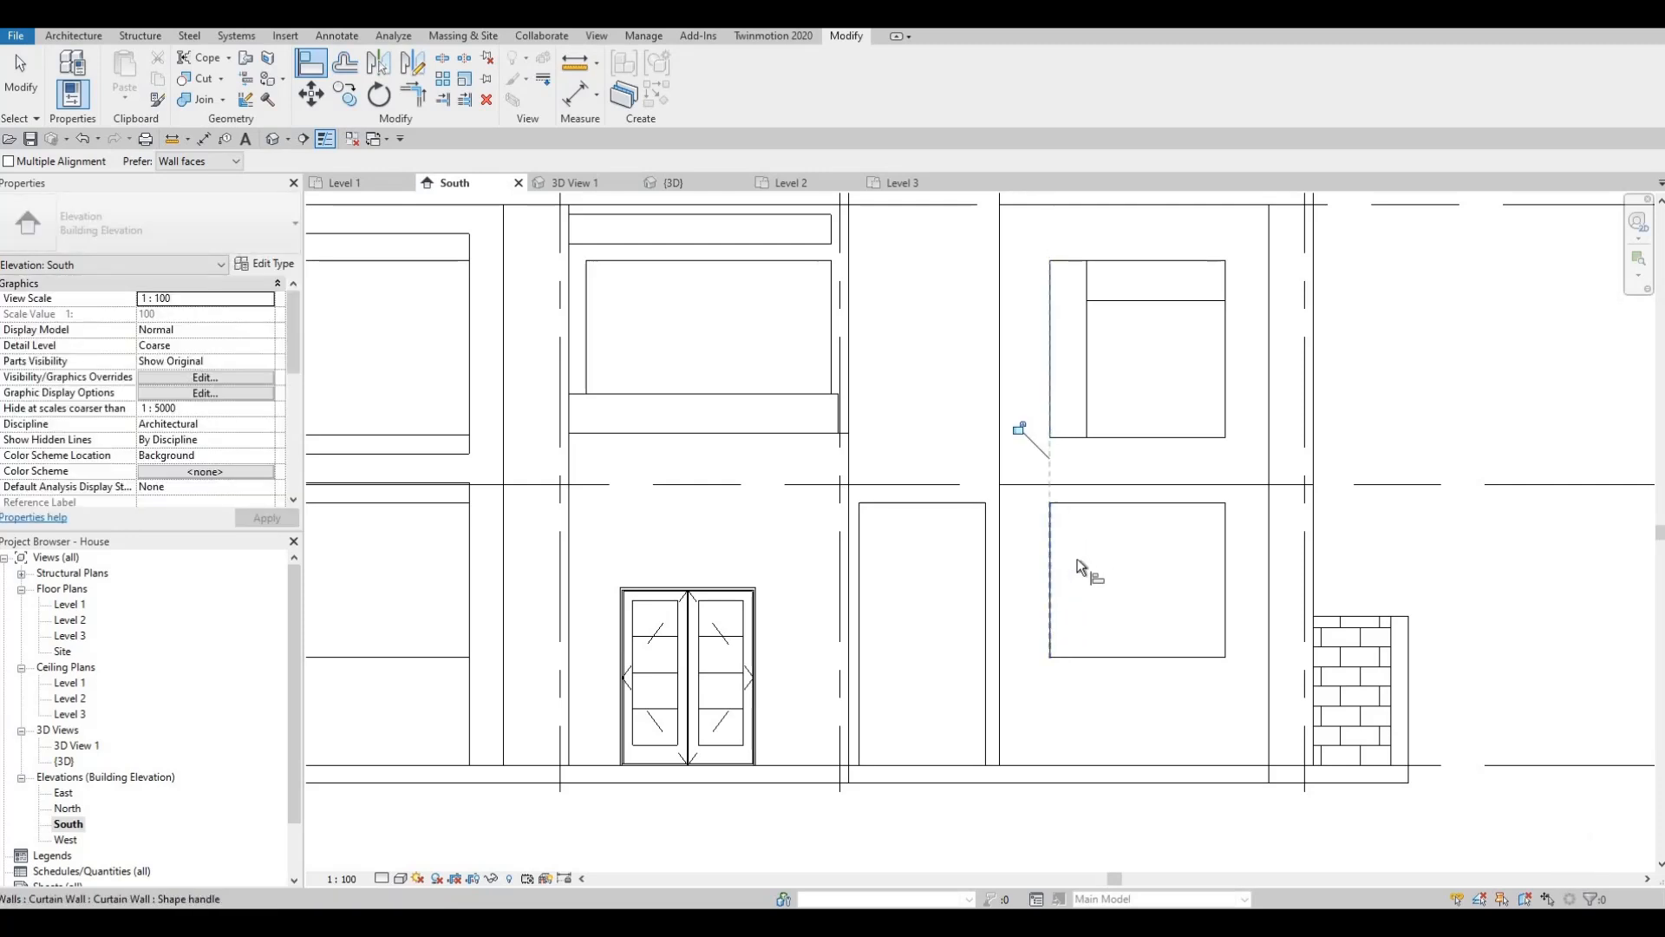
key("Escape")
key("Escape")
scroll(1219, 547, "down", 2)
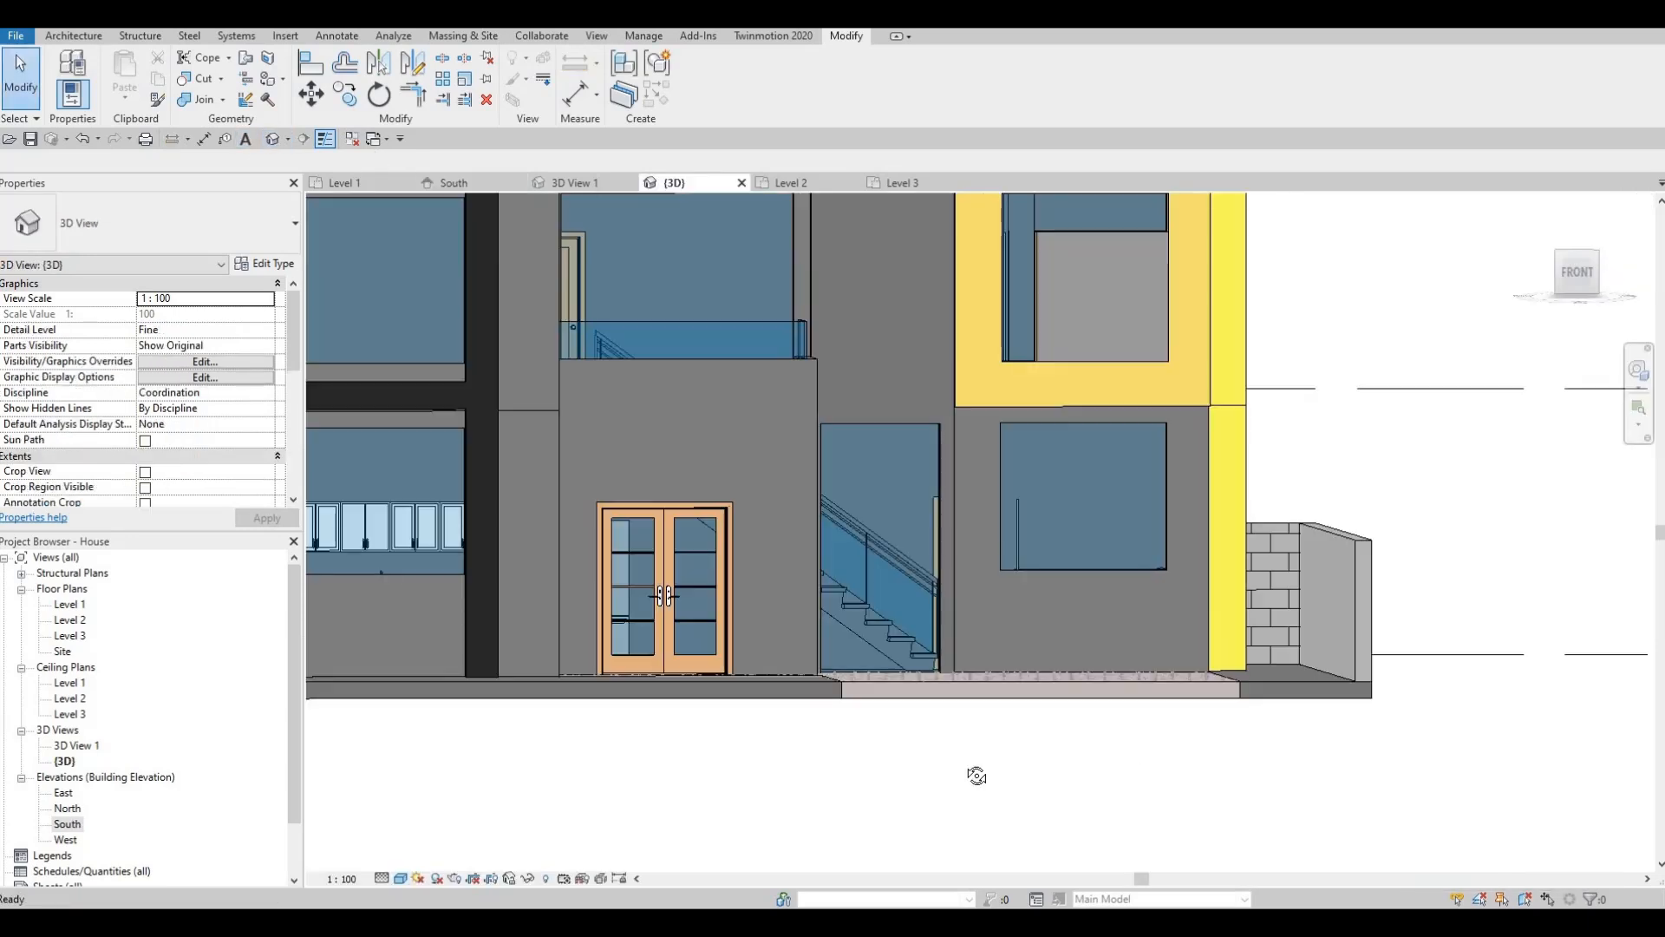
- Examine the ground-floor window and the partition behind it from several angles in 3D, and open the Level 1 floor plan there
middle_click_drag(978, 777, 1111, 778, "shift")
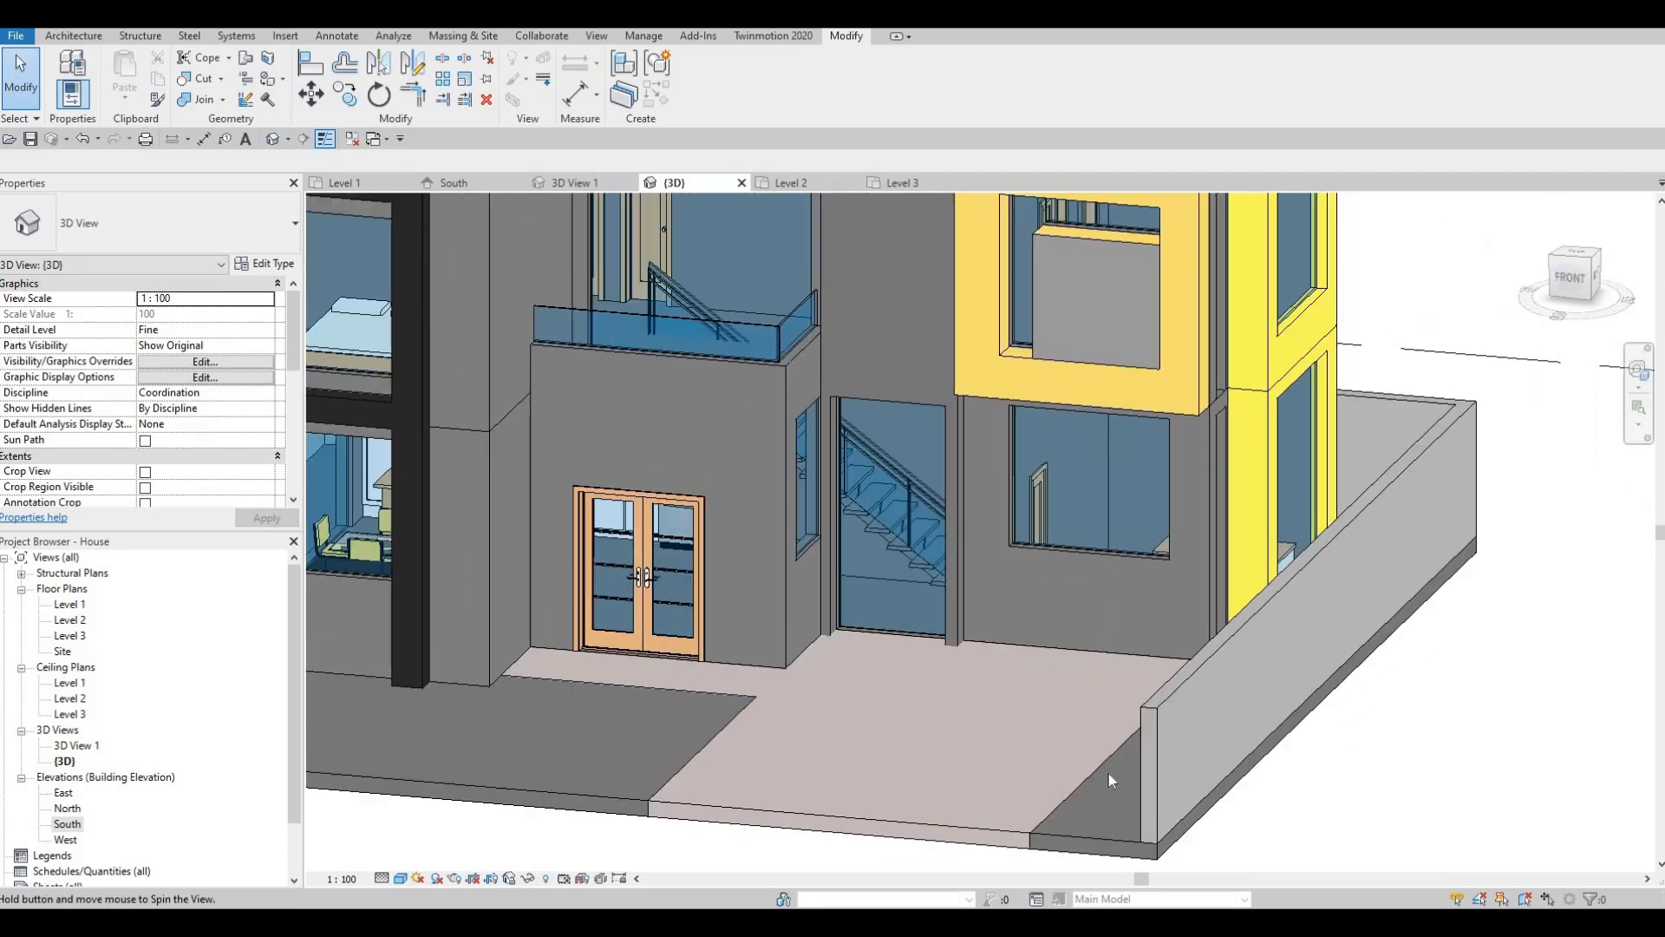
scroll(1028, 439, "up", 5)
middle_click_drag(1027, 440, 614, 438, "shift")
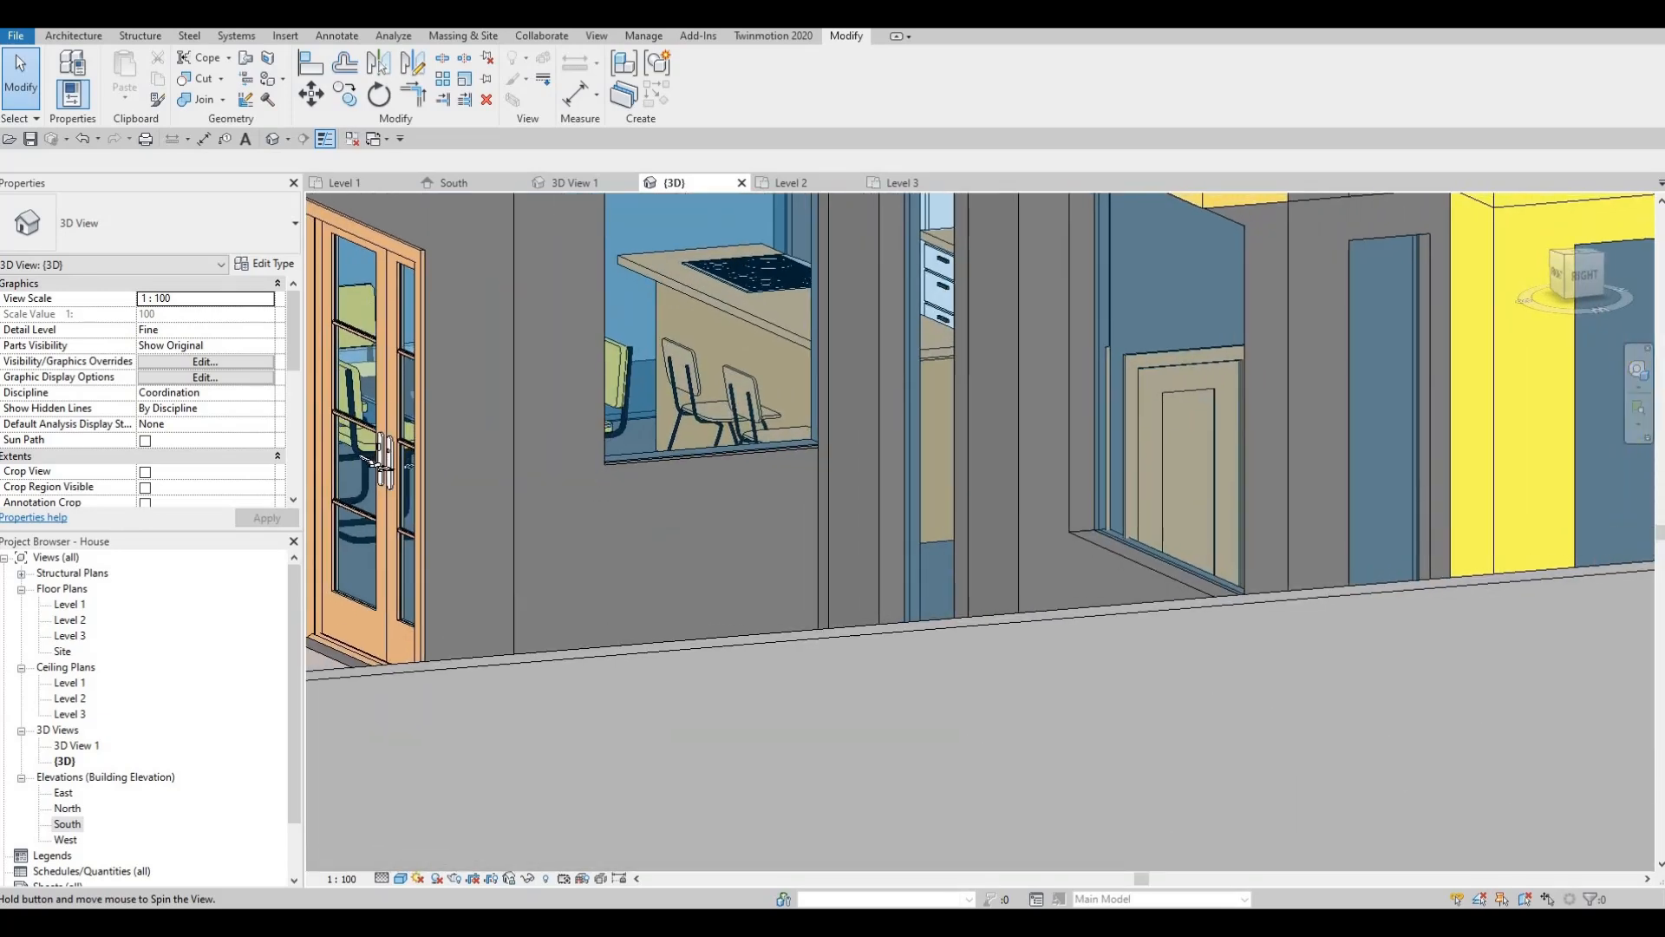
double_click(71, 606)
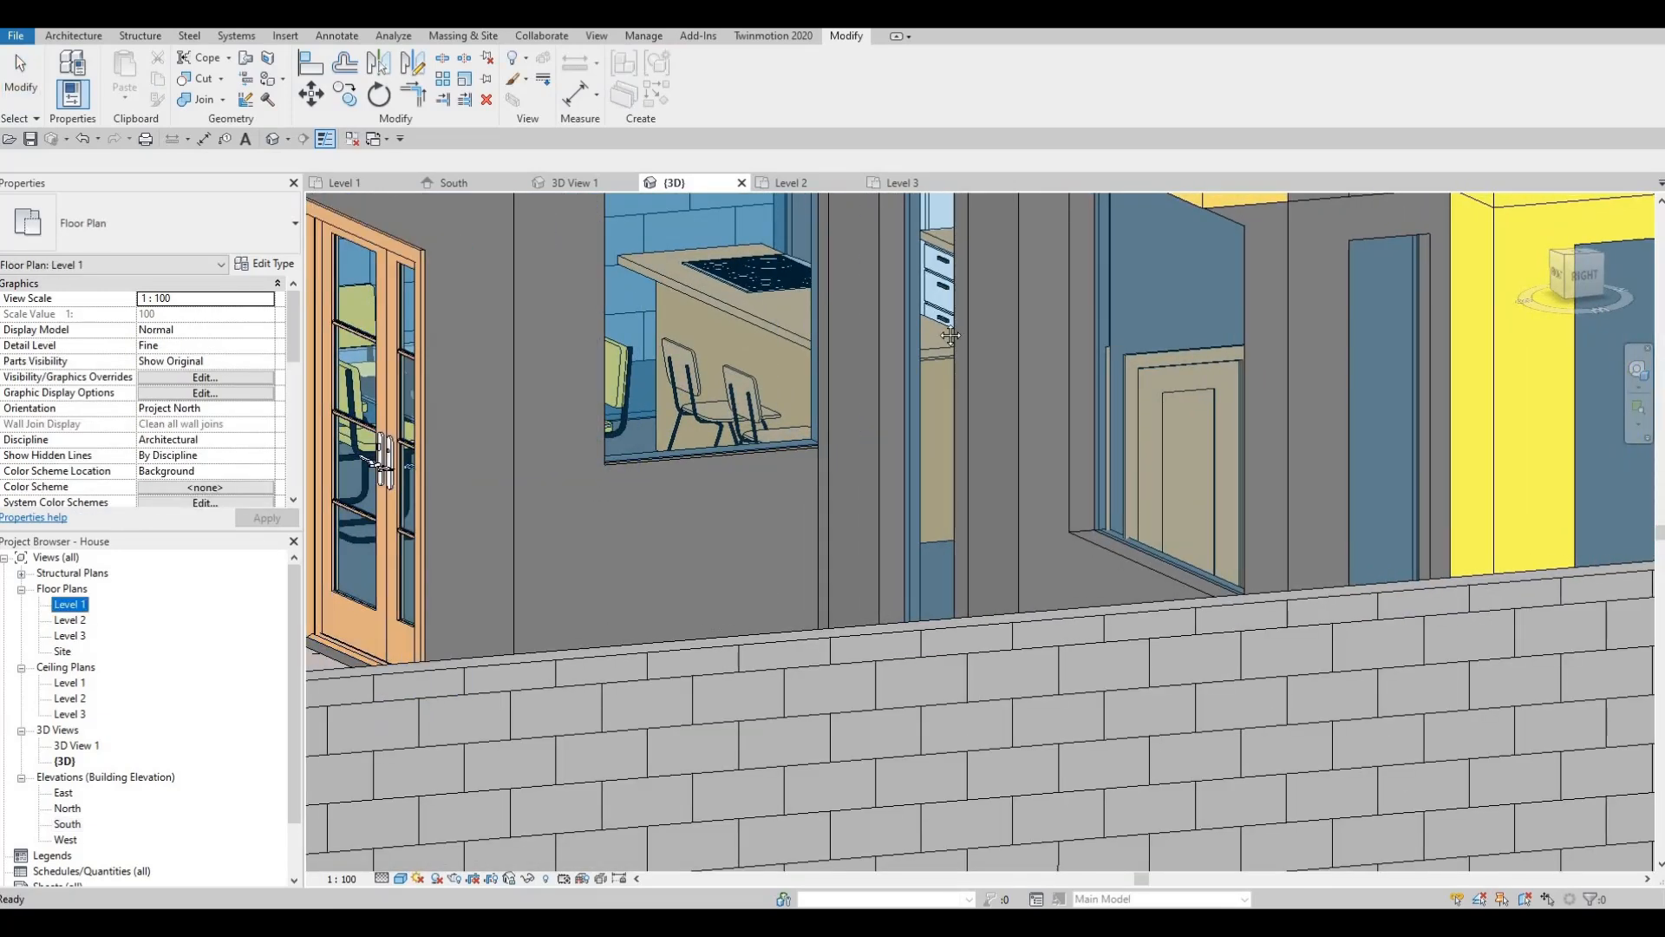
middle_click_drag(931, 626, 1019, 558)
scroll(911, 538, "up", 3)
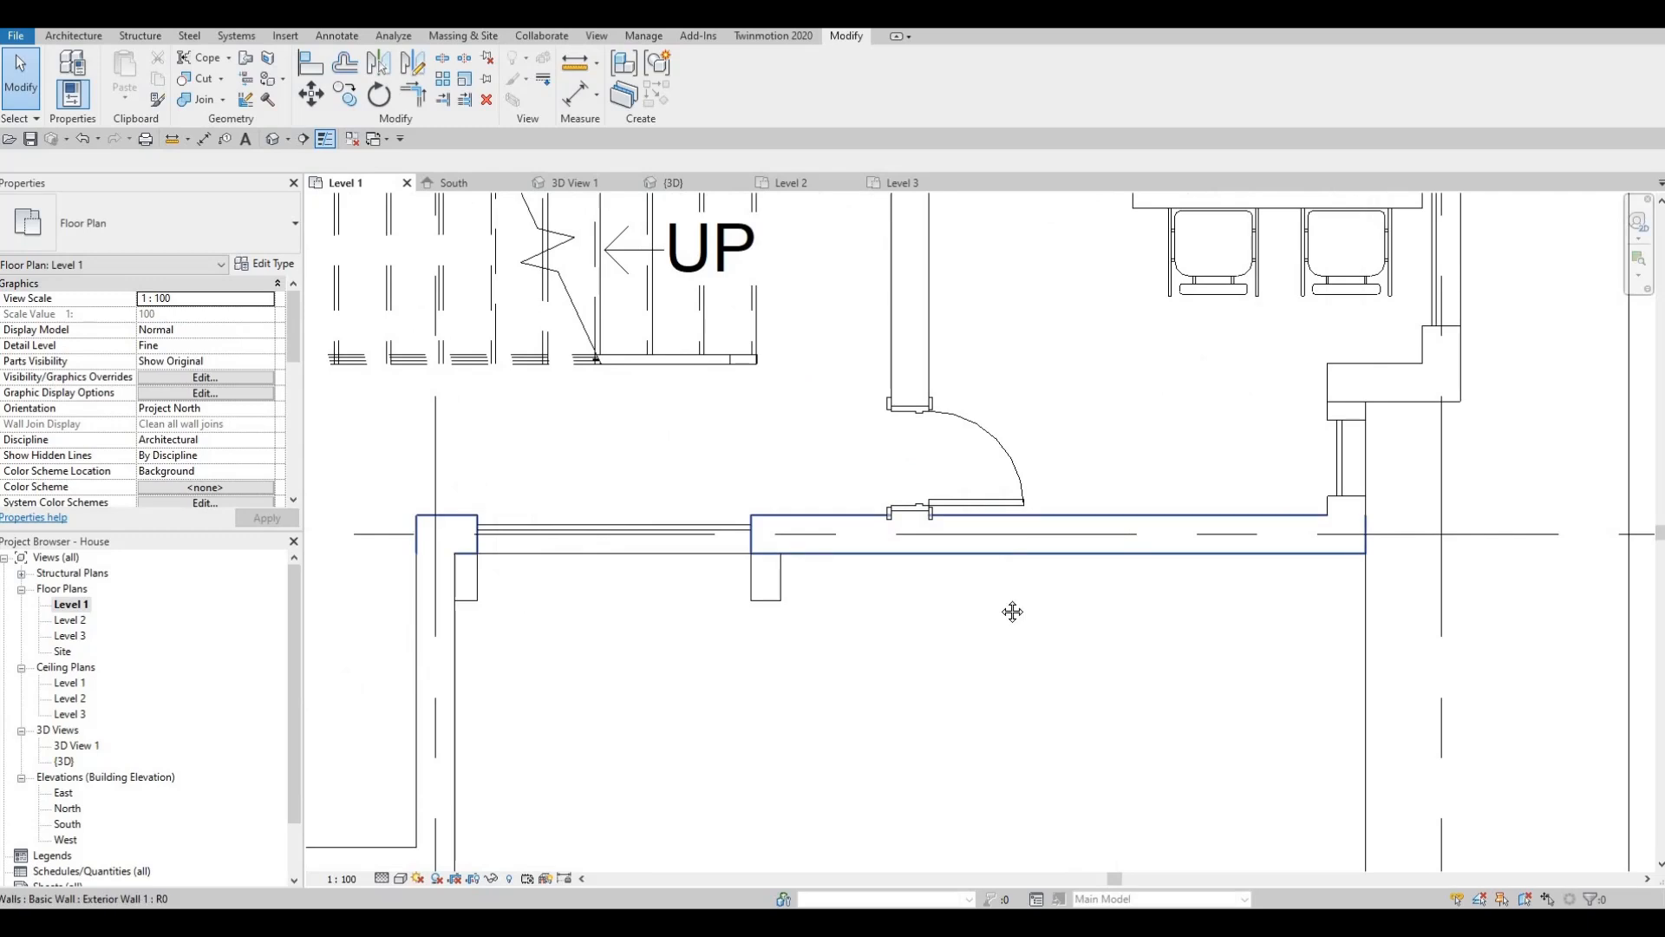
middle_click_drag(986, 628, 973, 672)
scroll(972, 497, "down", 2)
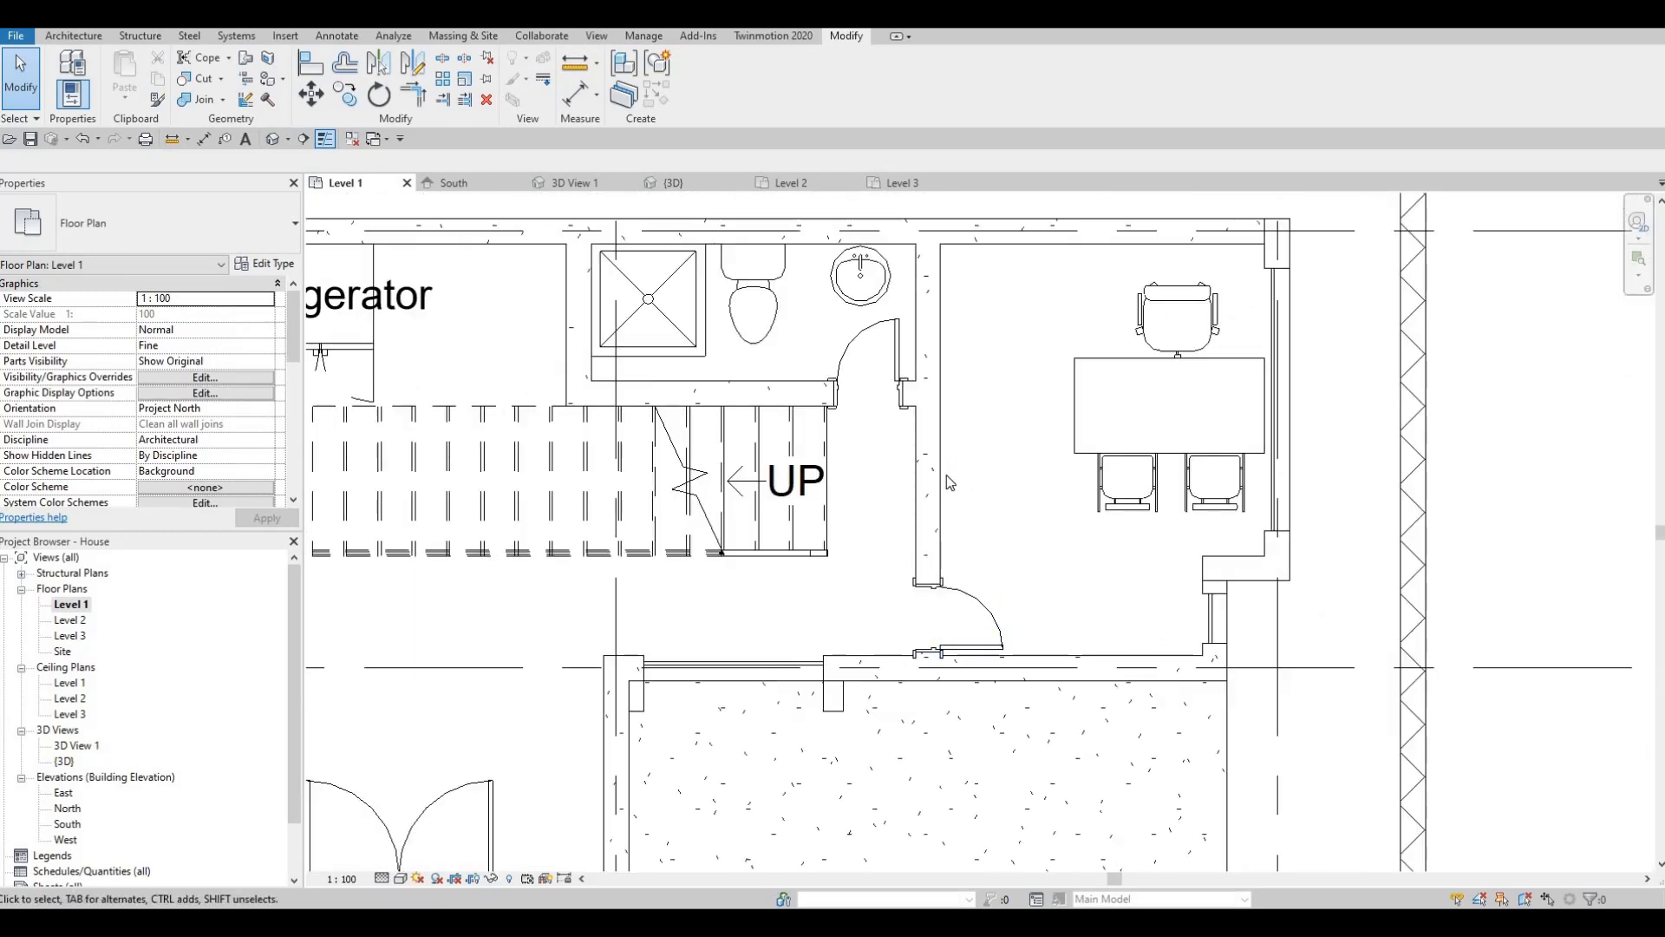
- Set the distance from the interior partition beside the office to the office's exterior side wall to 2350 mm
left_click(940, 477)
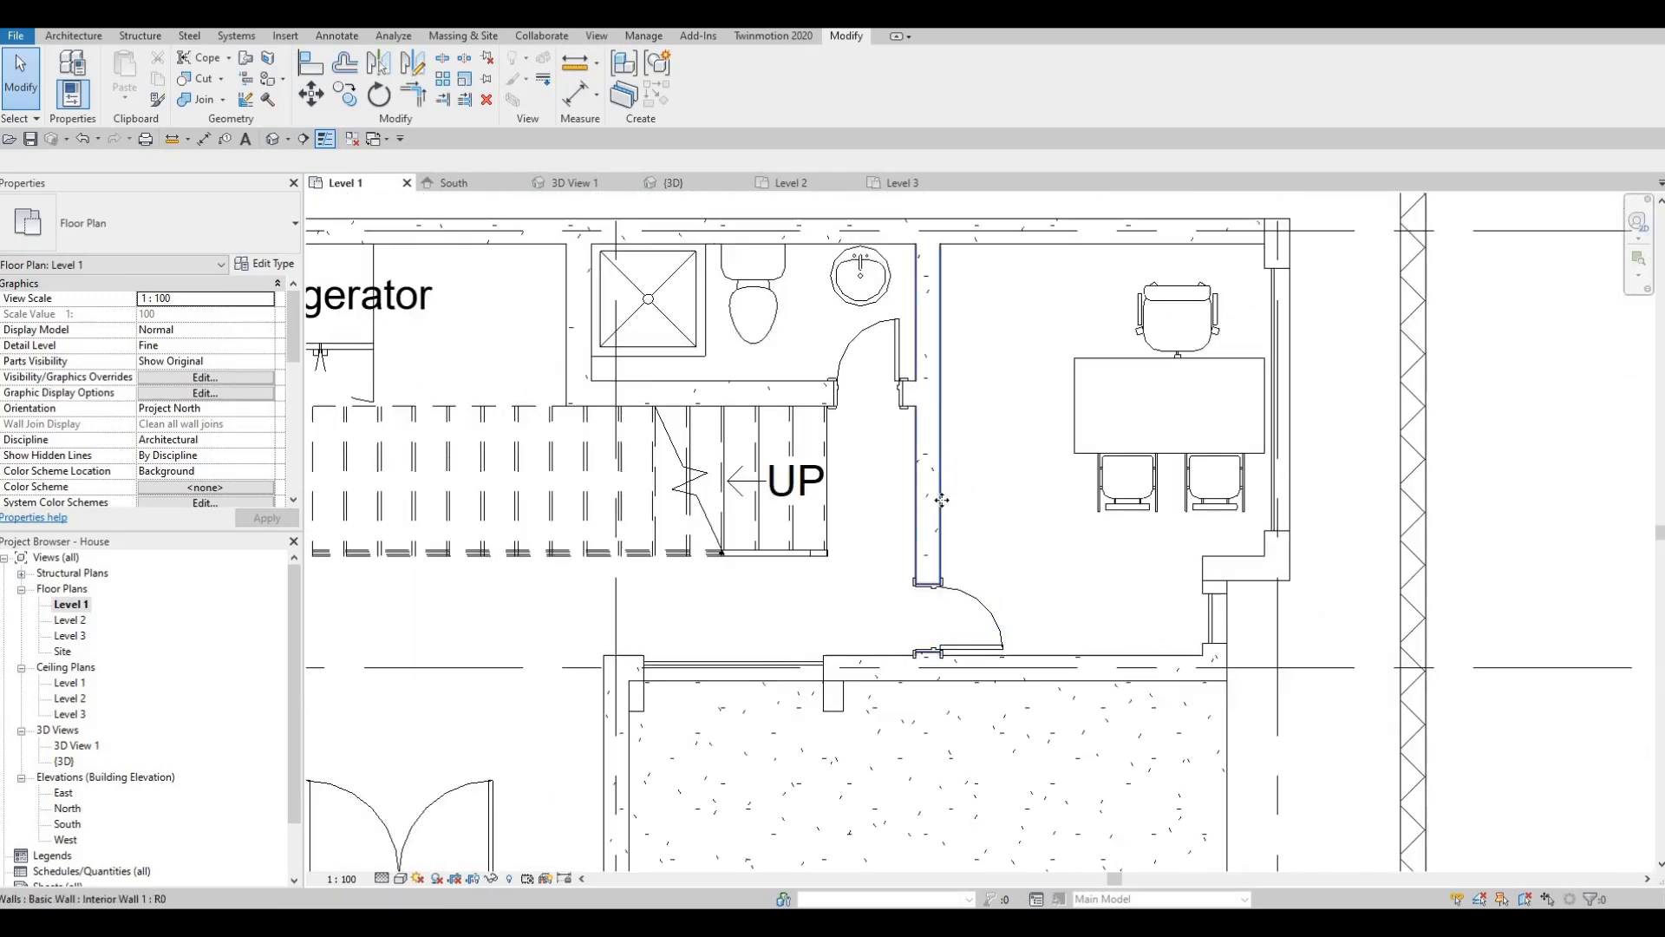
left_click(1072, 713)
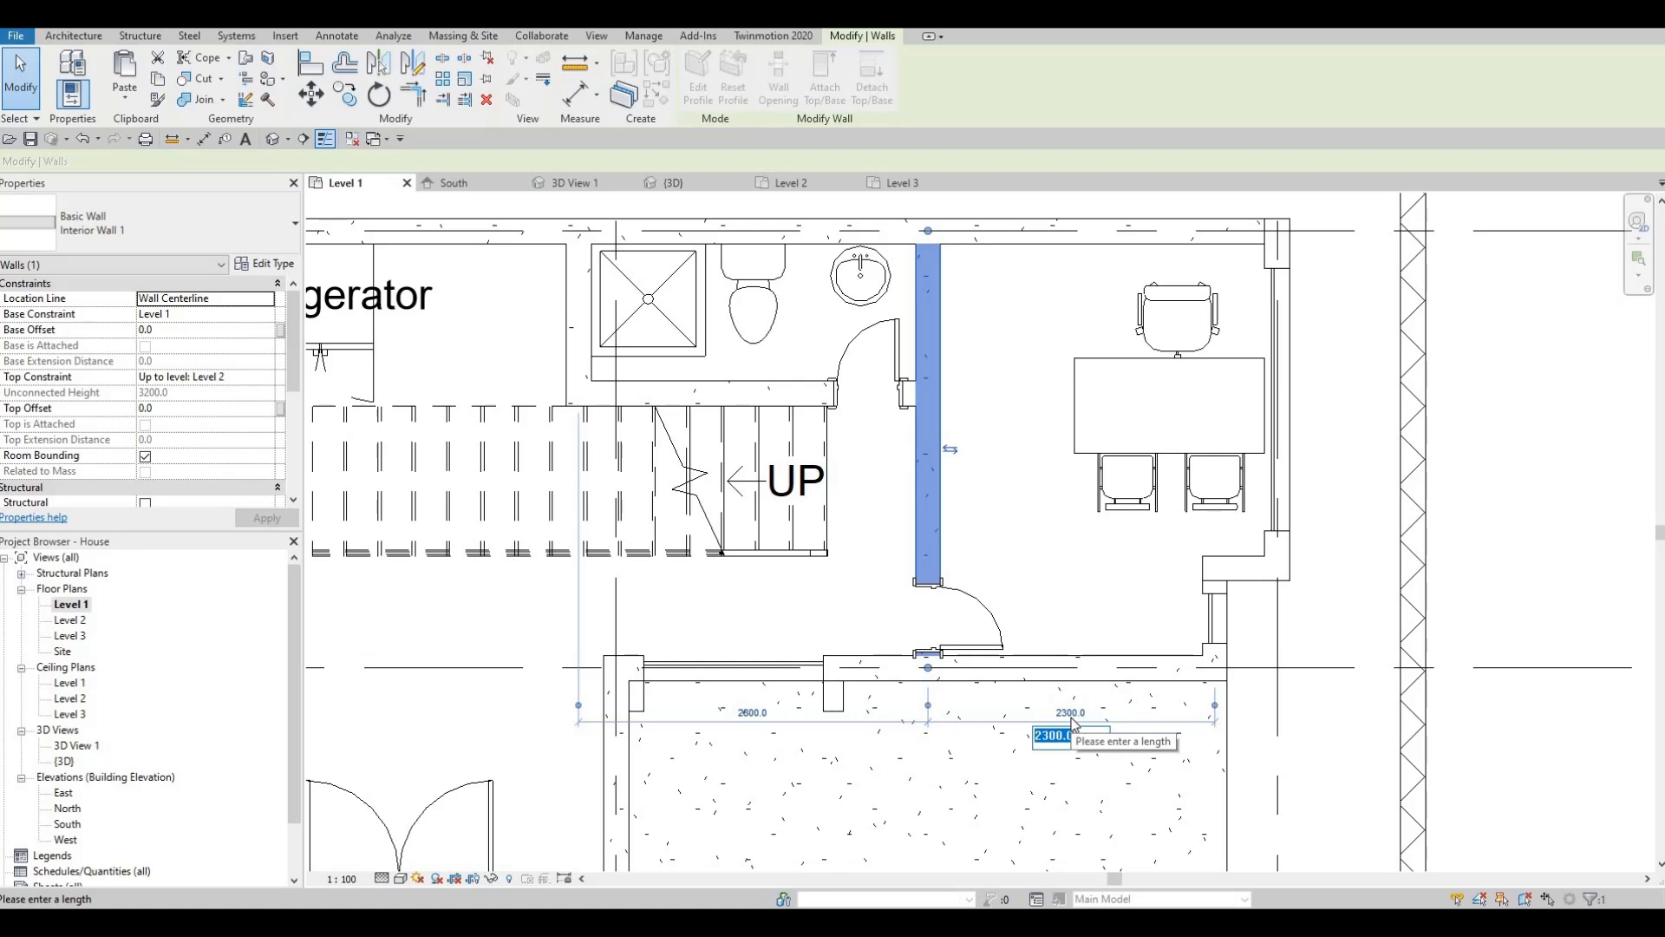
type("2350")
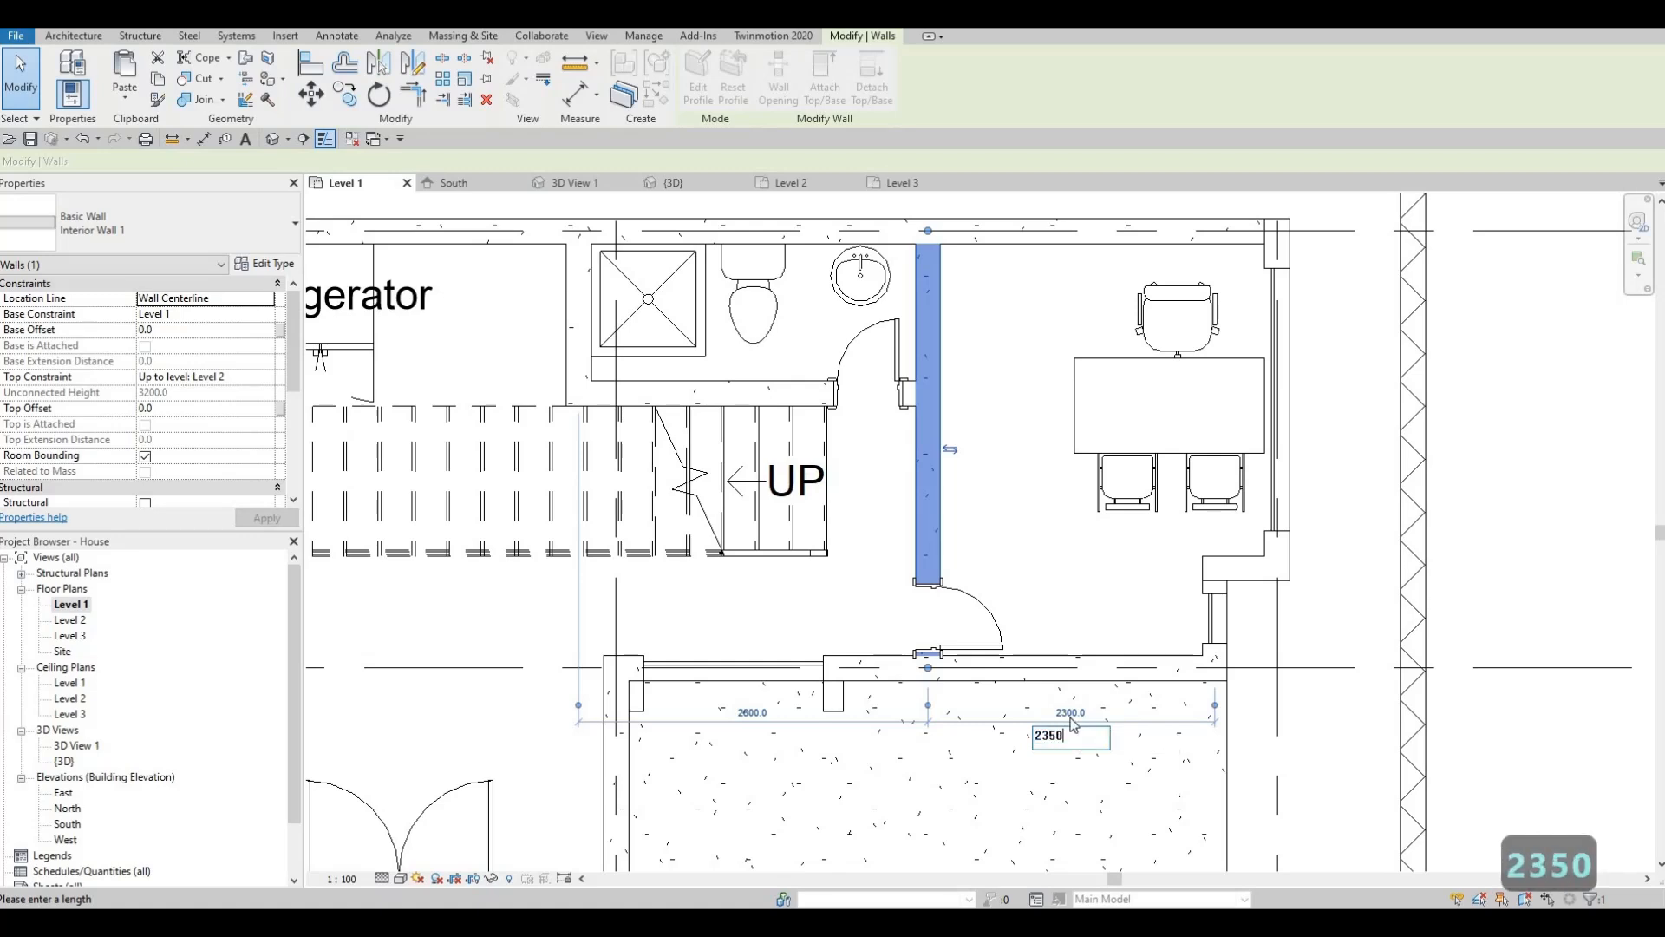
key("Return")
key("Escape")
key("Escape")
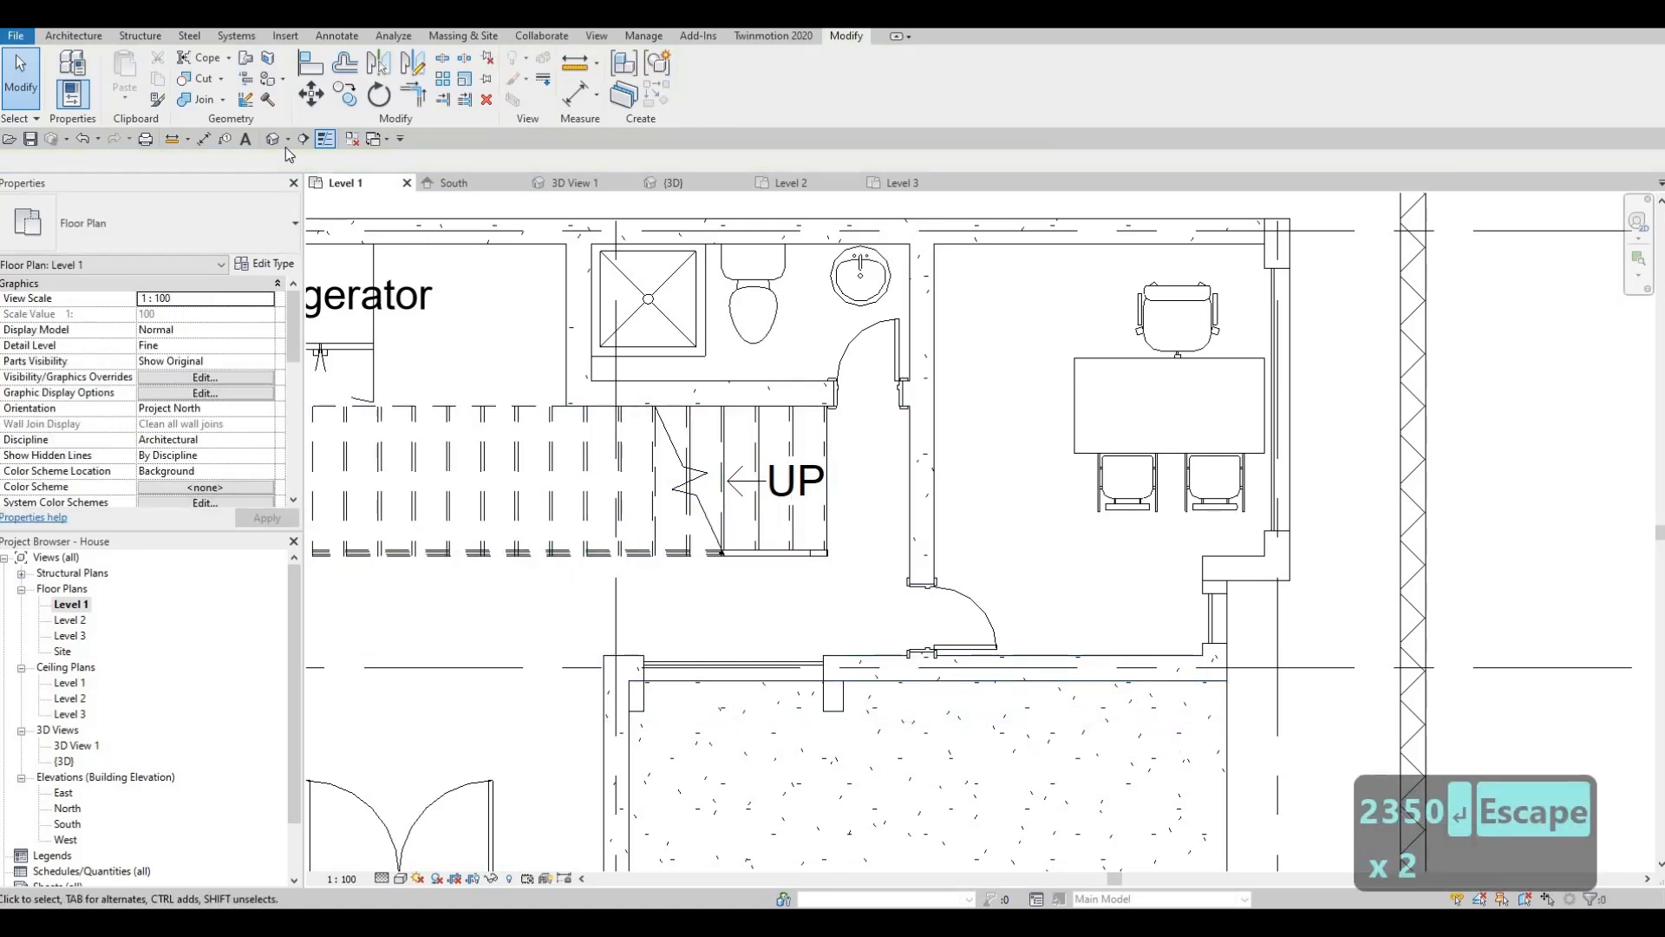
- In the default 3D view, undo the partition wall move and the widening of the ground-floor window
left_click(274, 139)
middle_click_drag(1202, 674, 971, 470, "shift")
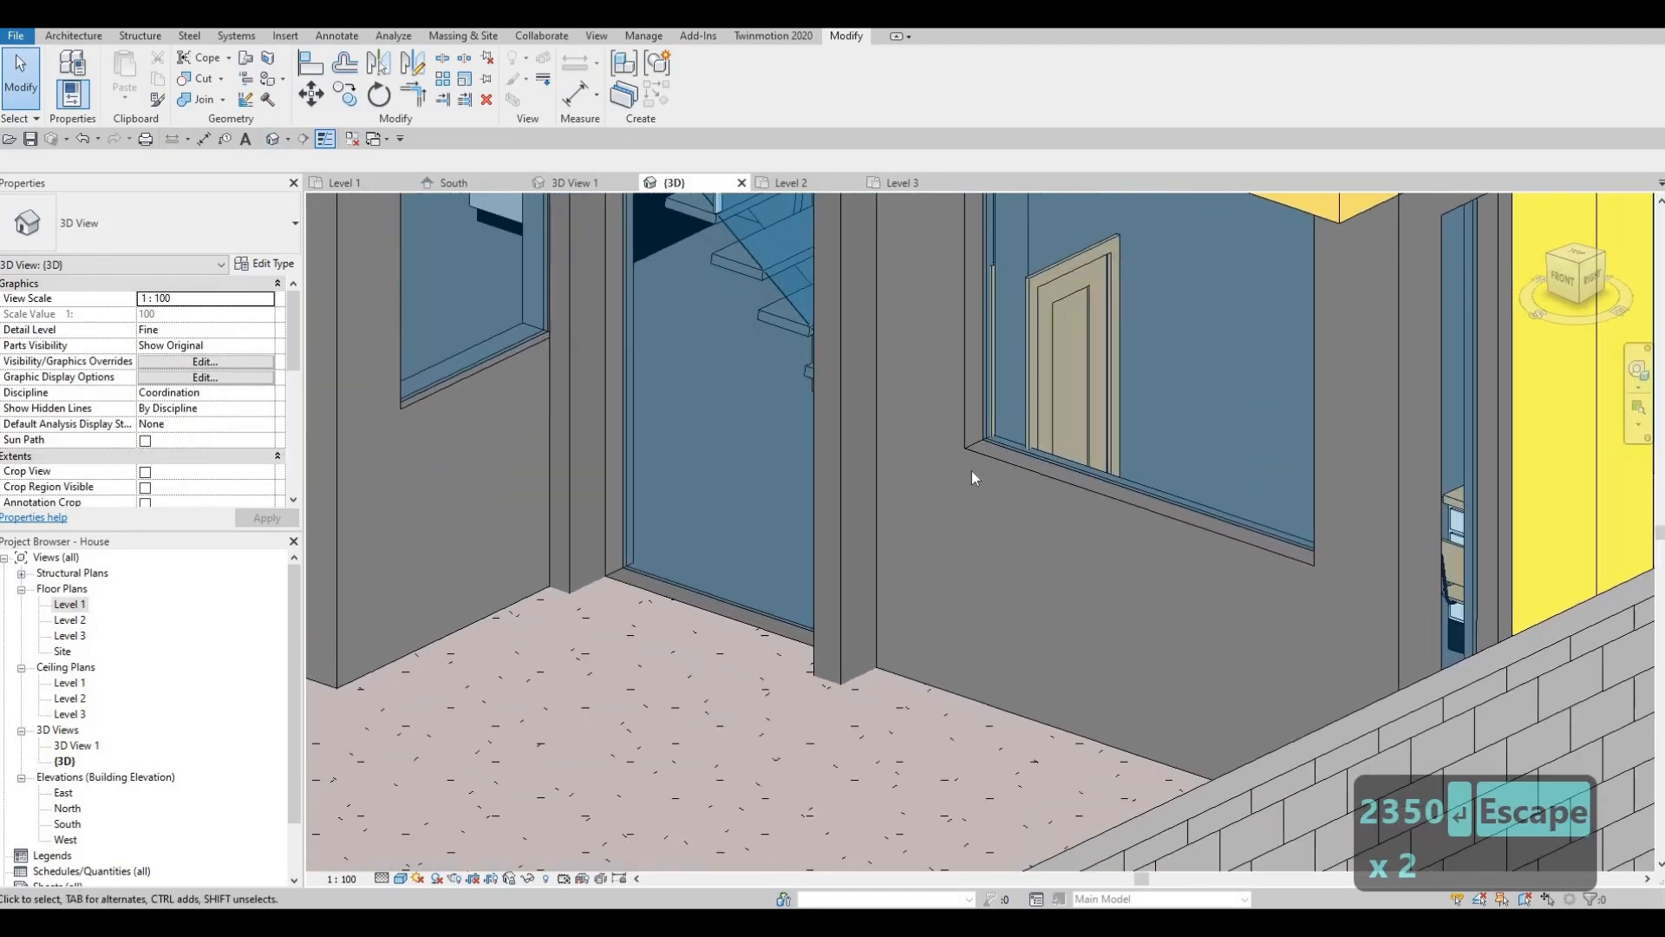
key("ctrl+z")
key("ctrl+z")
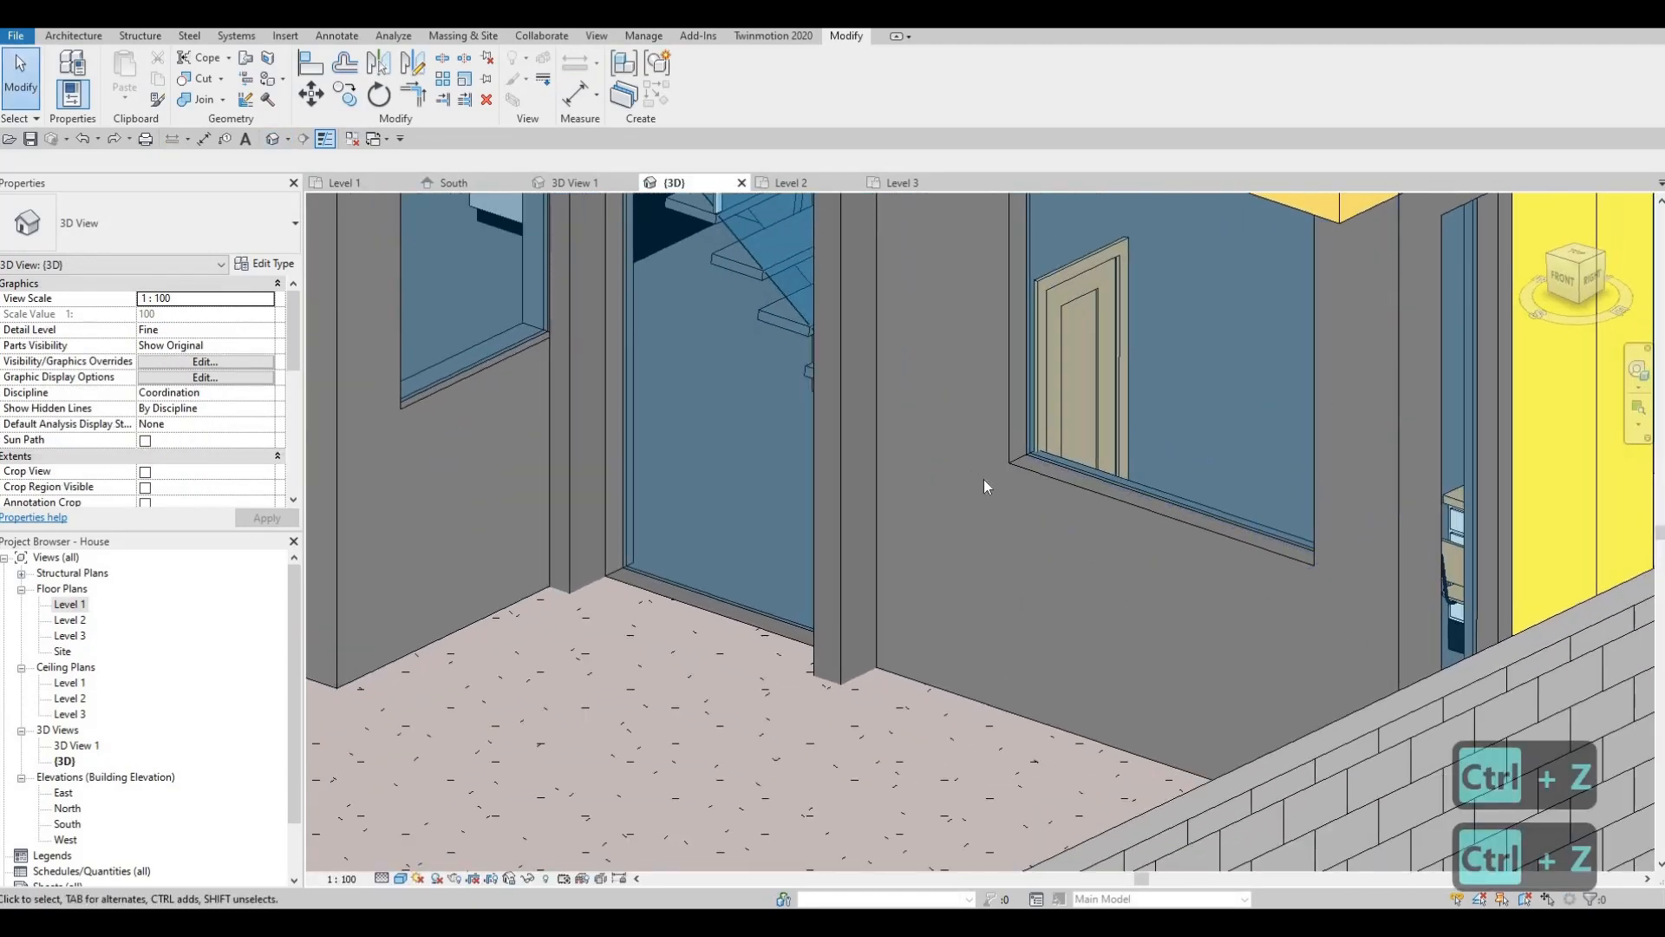
- Compare the upper panel's window with the ground-floor window from the front in 3D, and open the South elevation
middle_click_drag(1119, 755, 994, 655, "shift")
middle_click_drag(966, 736, 963, 333, "shift")
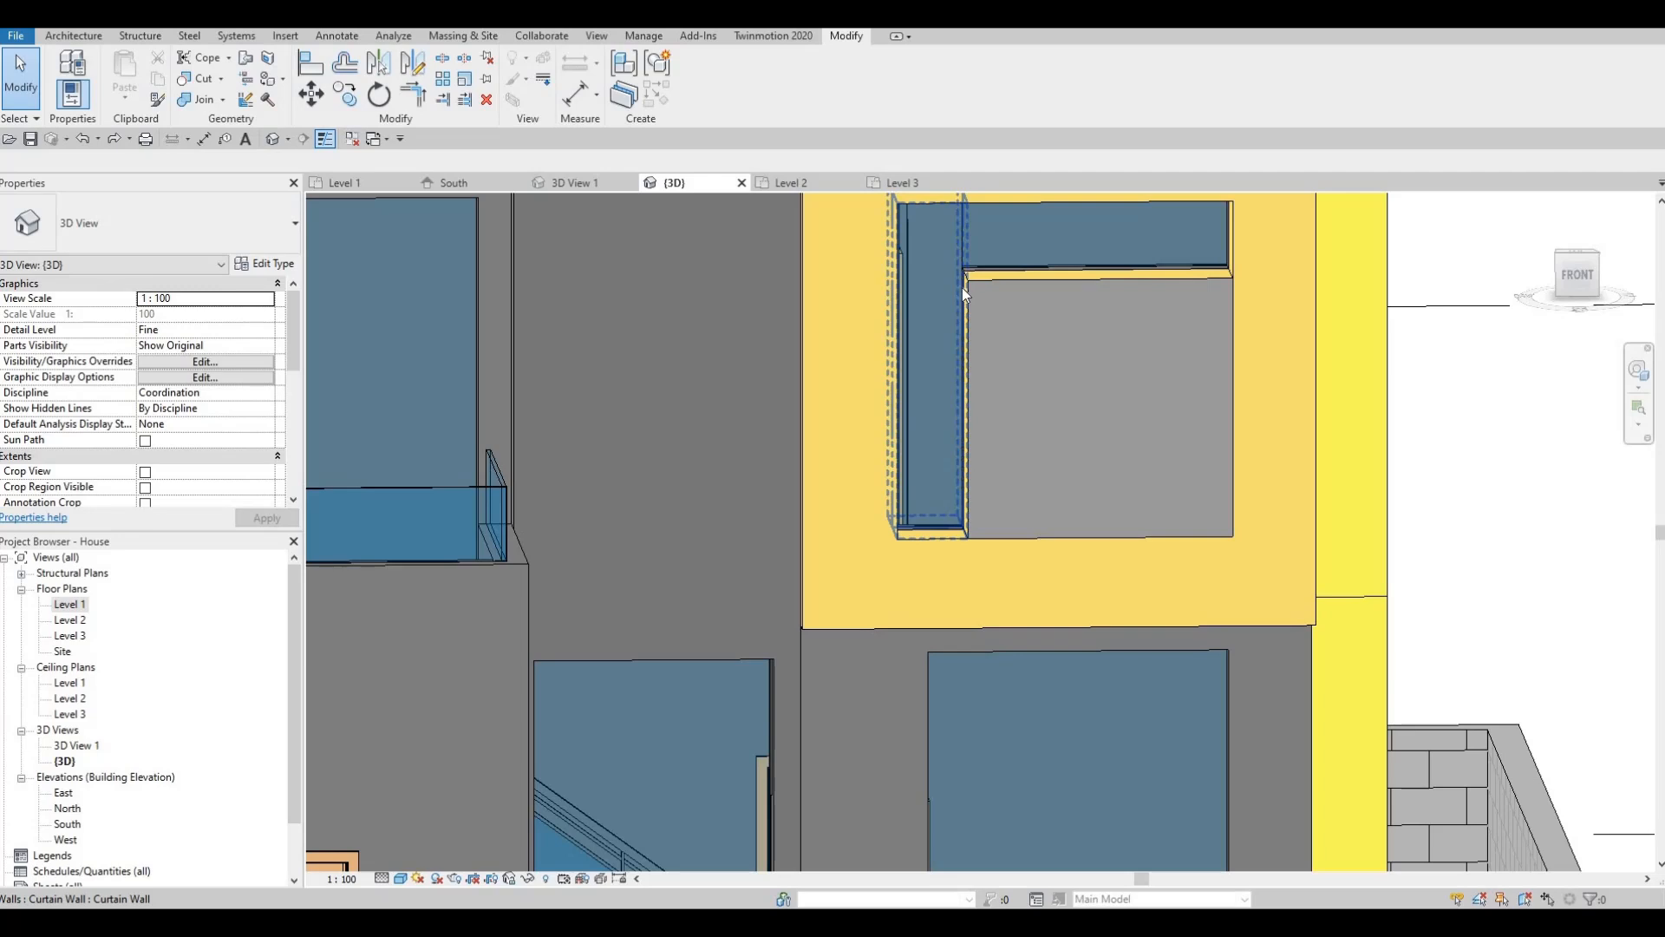
scroll(1001, 299, "down", 3)
middle_click_drag(949, 435, 925, 352)
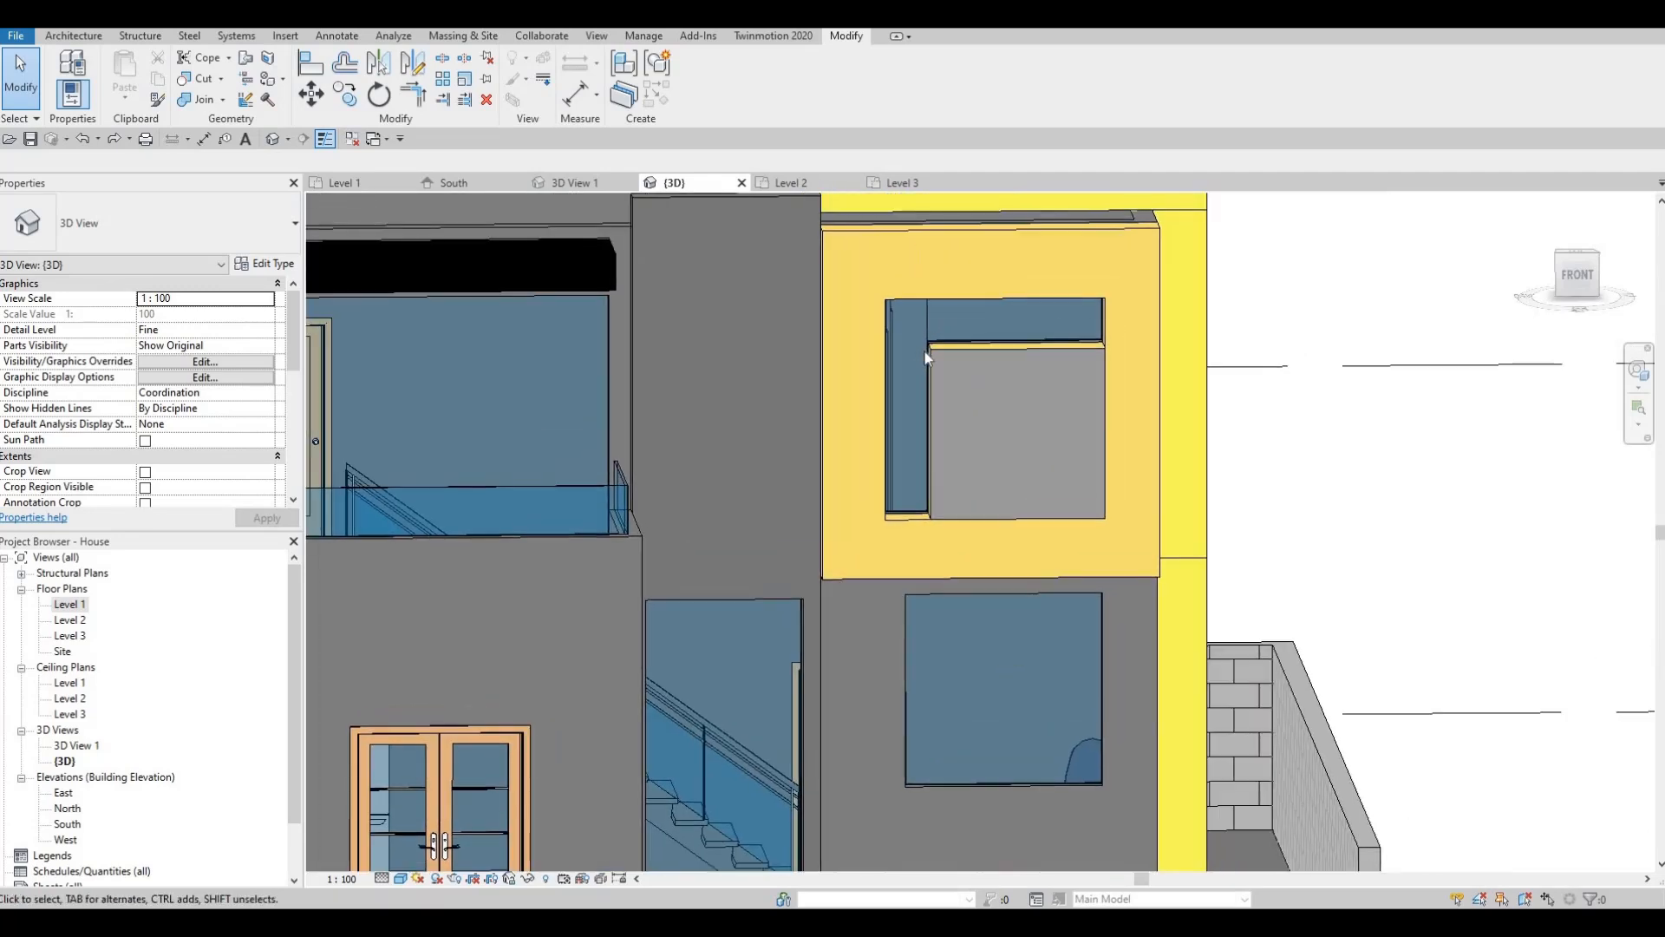
key("Escape")
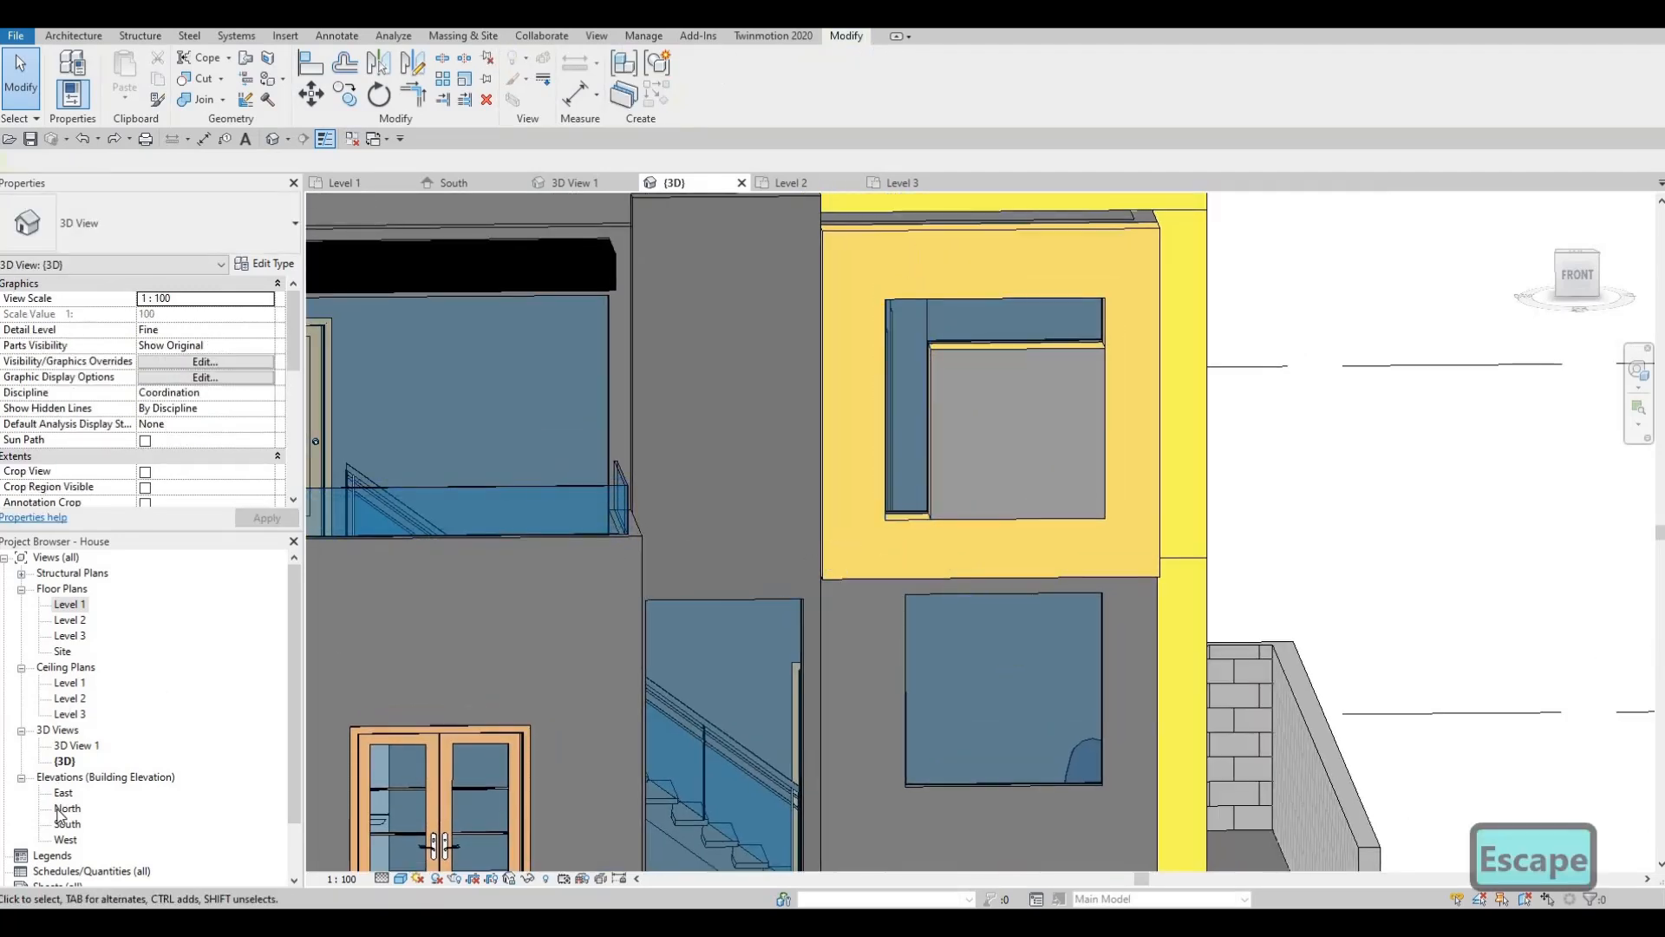
double_click(86, 822)
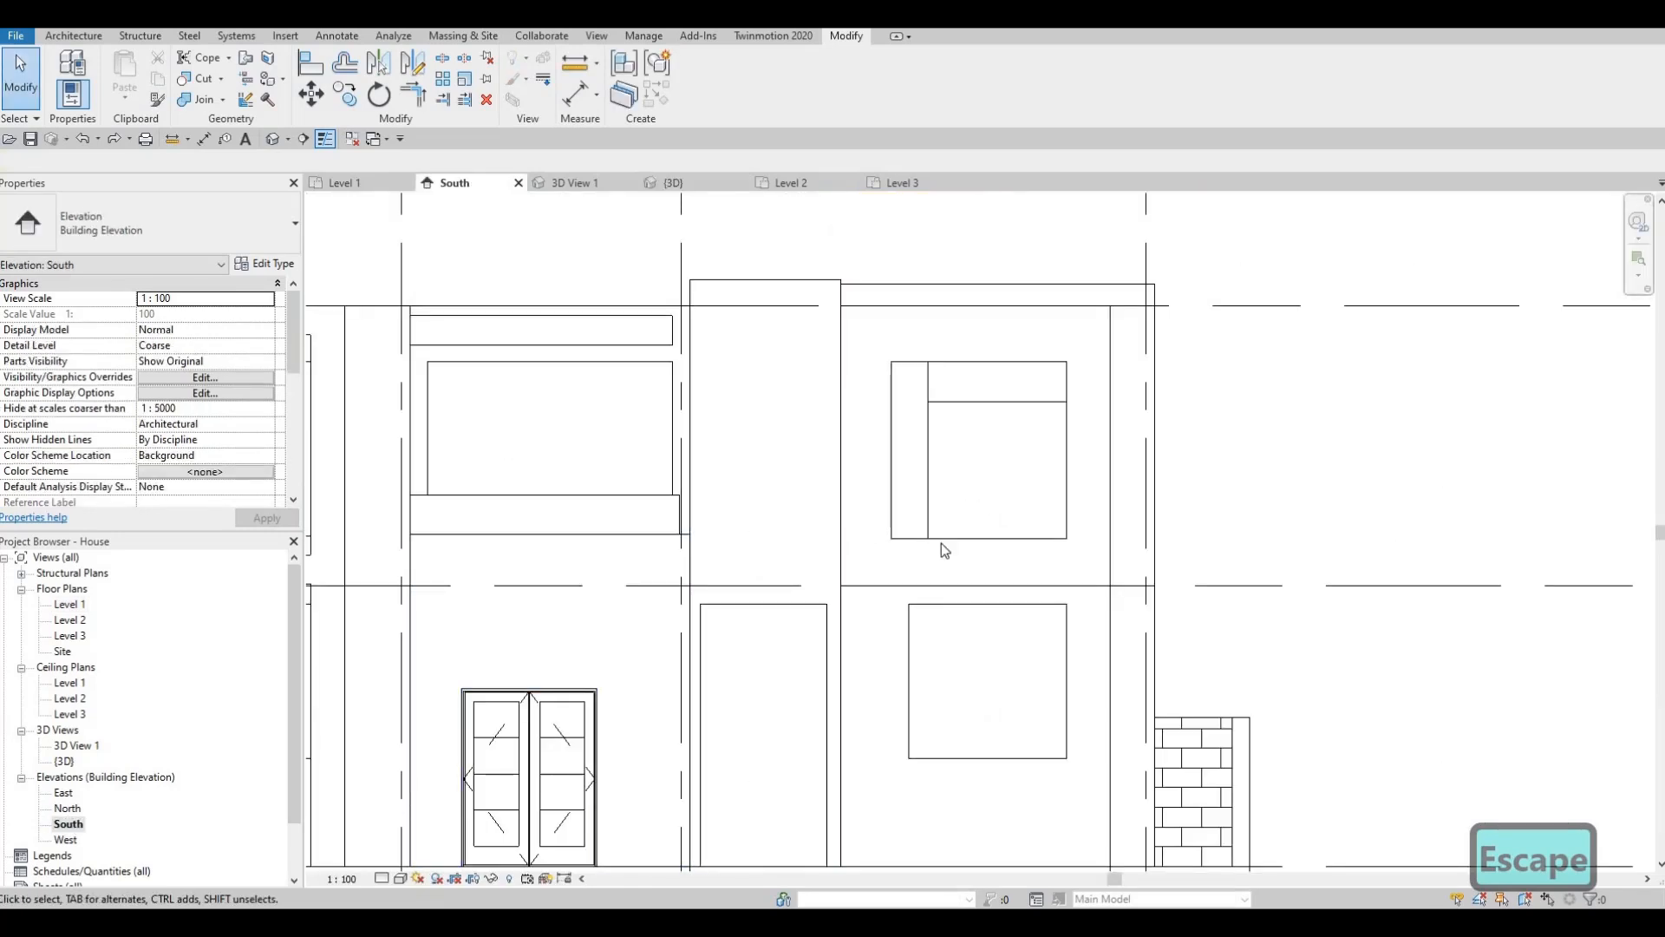
left_click(995, 501)
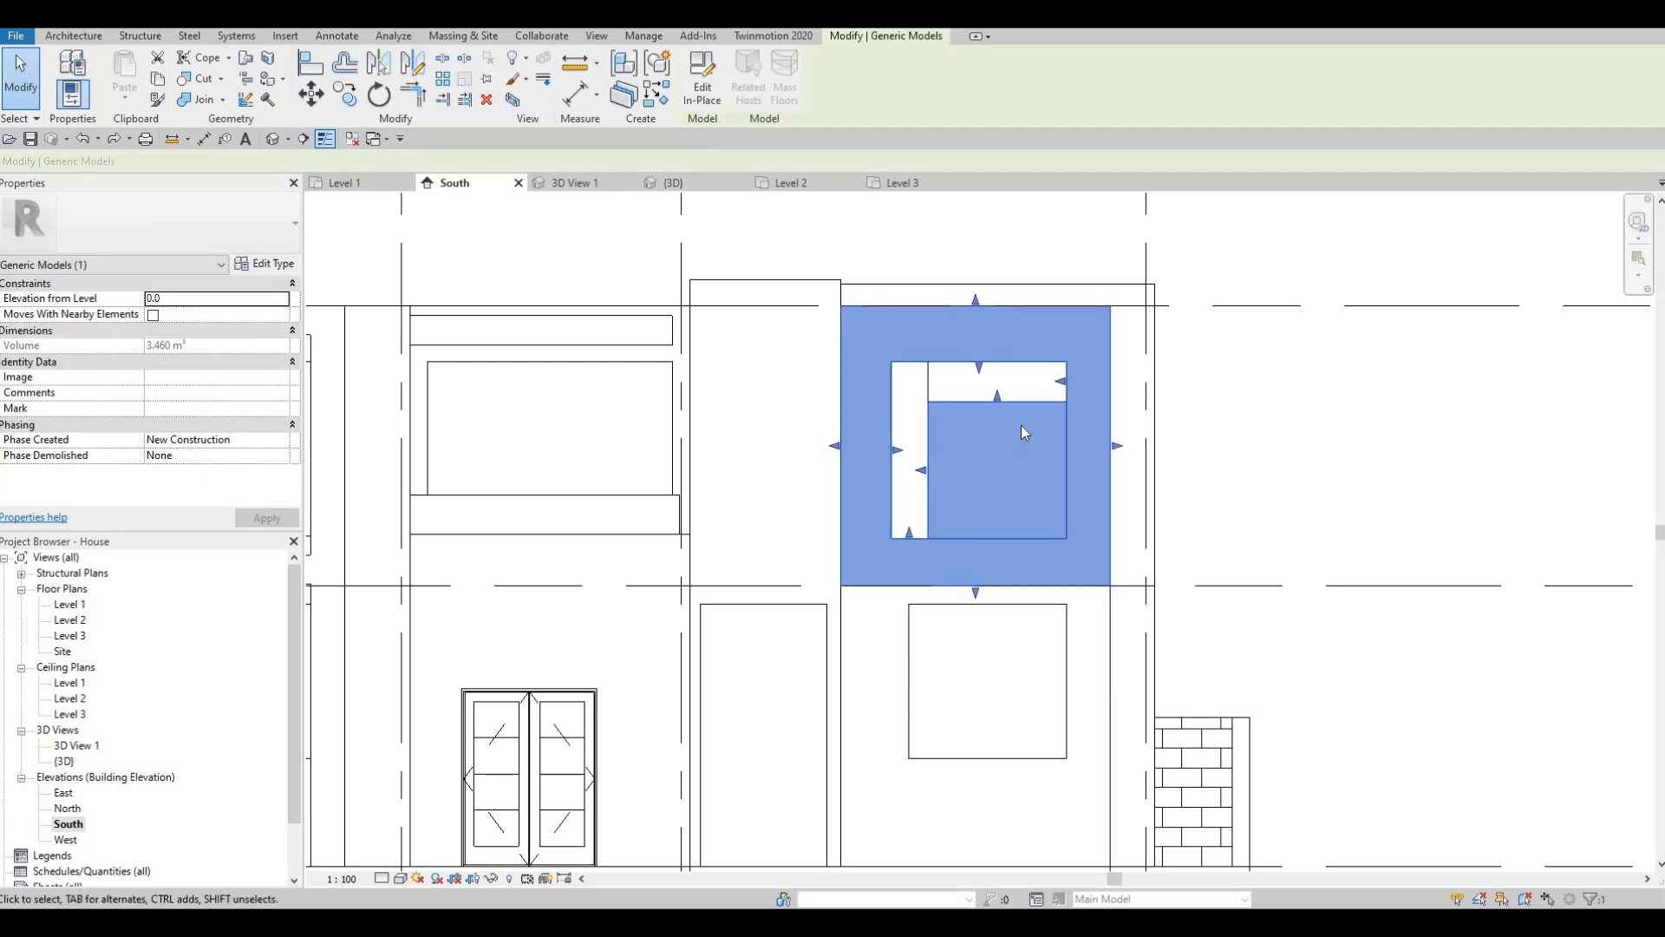
key("Escape")
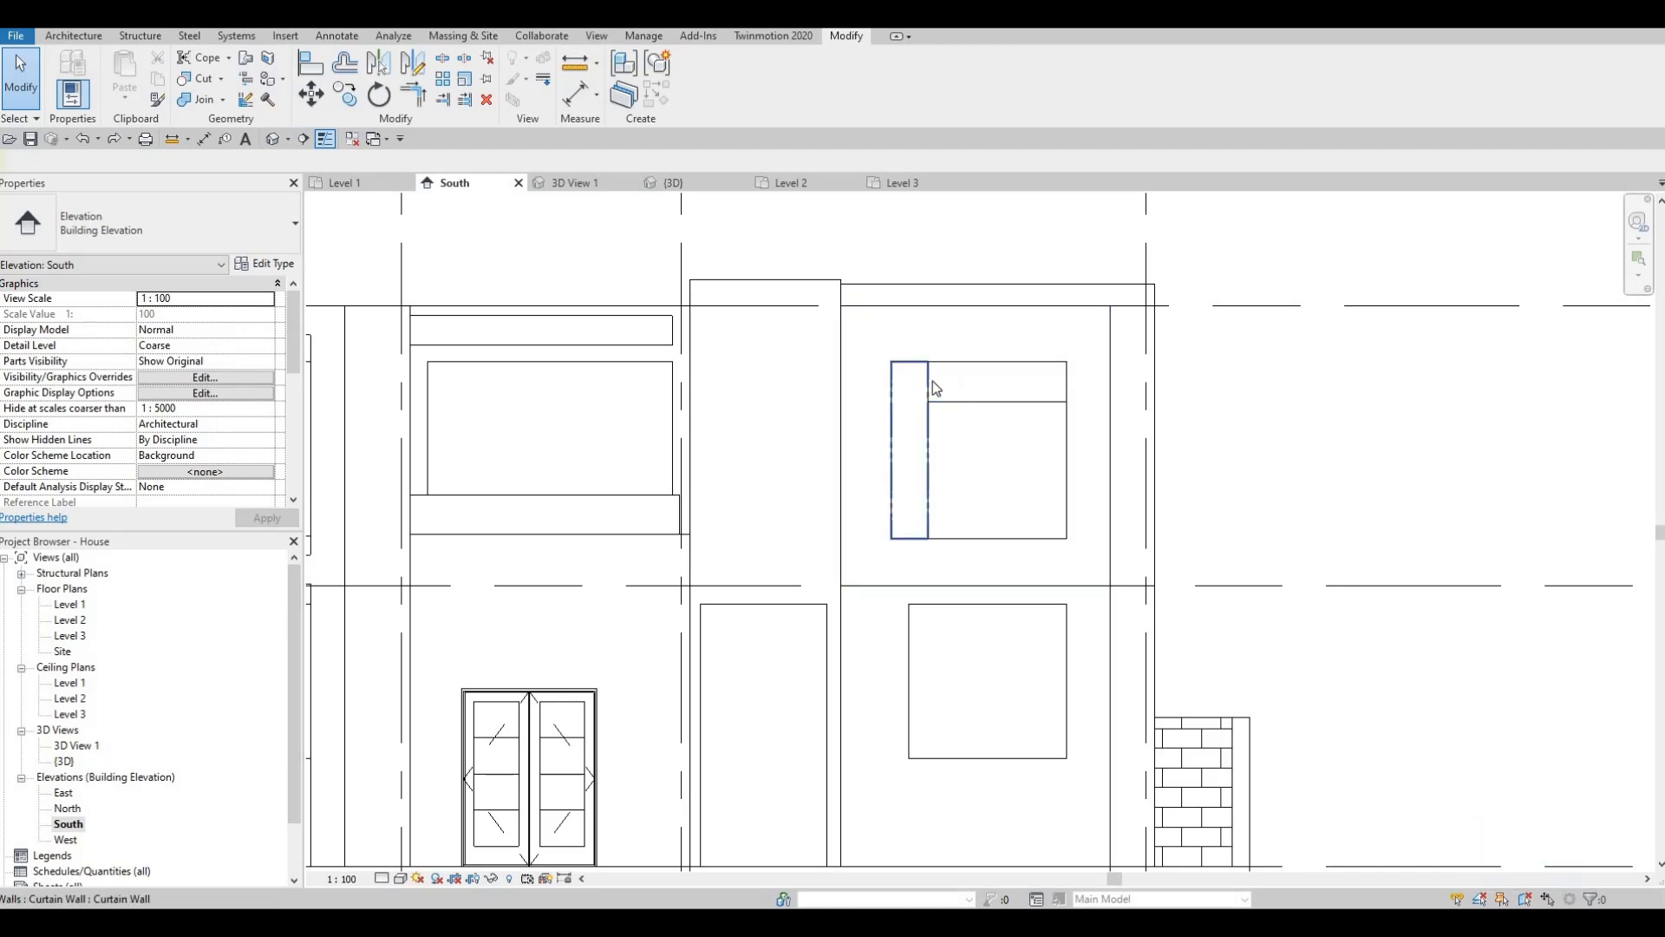
- Stretch the right end of the upper window's horizontal curtain wall outward to a length of about 1789 mm
key("Tab")
left_click(1012, 385)
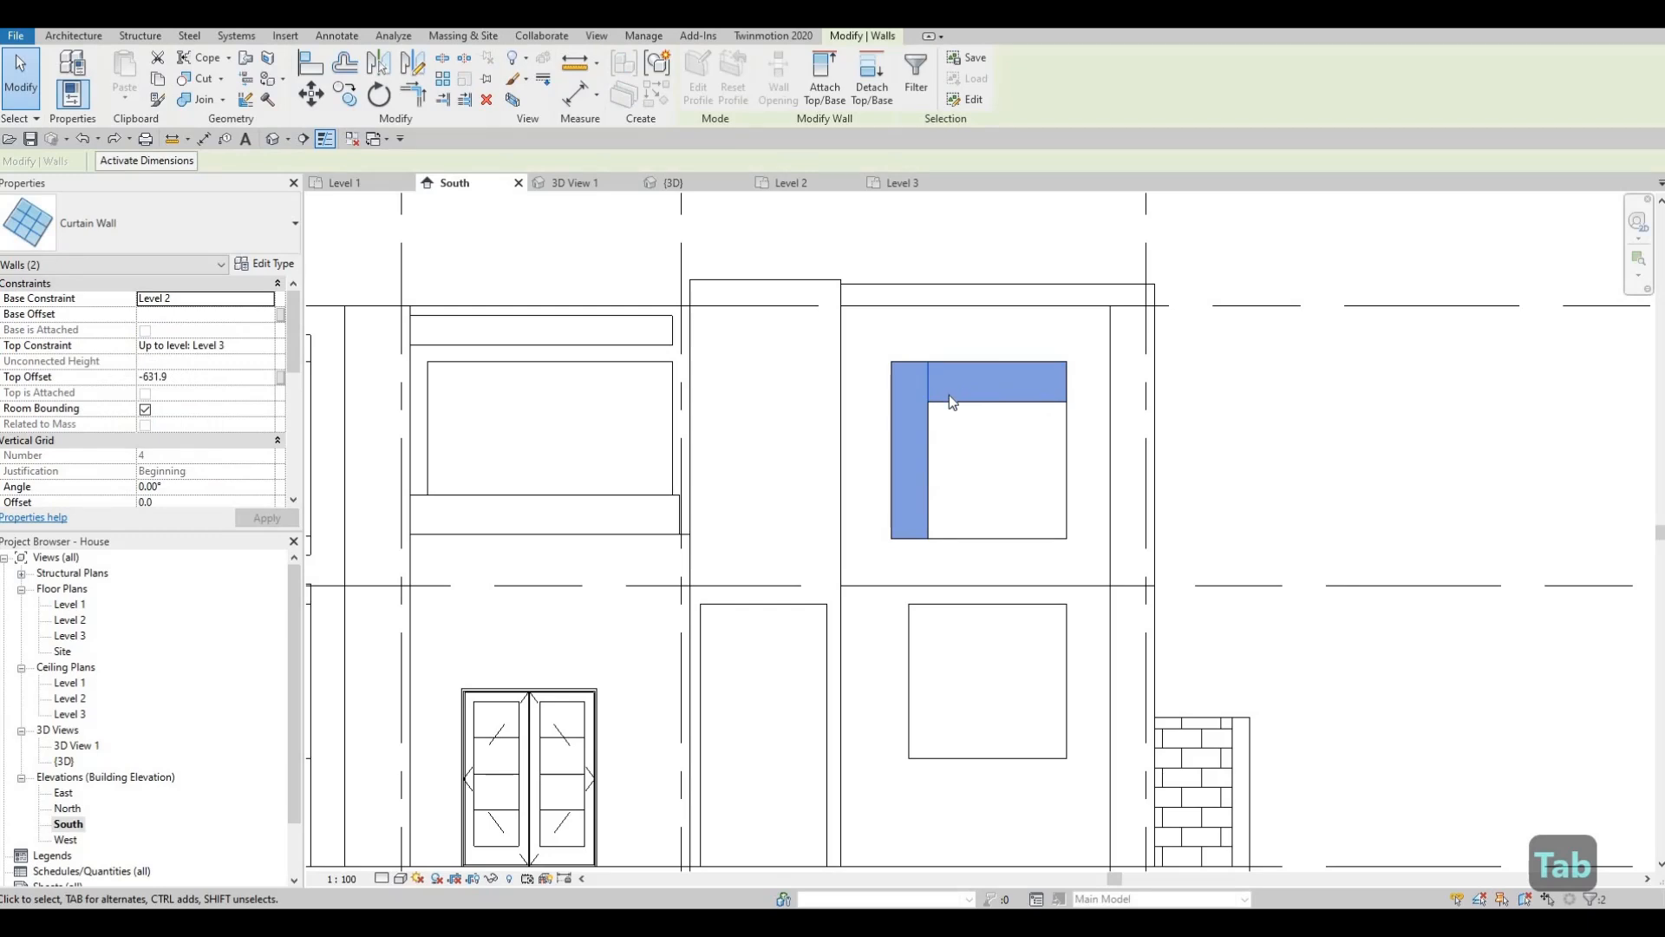
key("Escape")
key("Escape")
key("Tab")
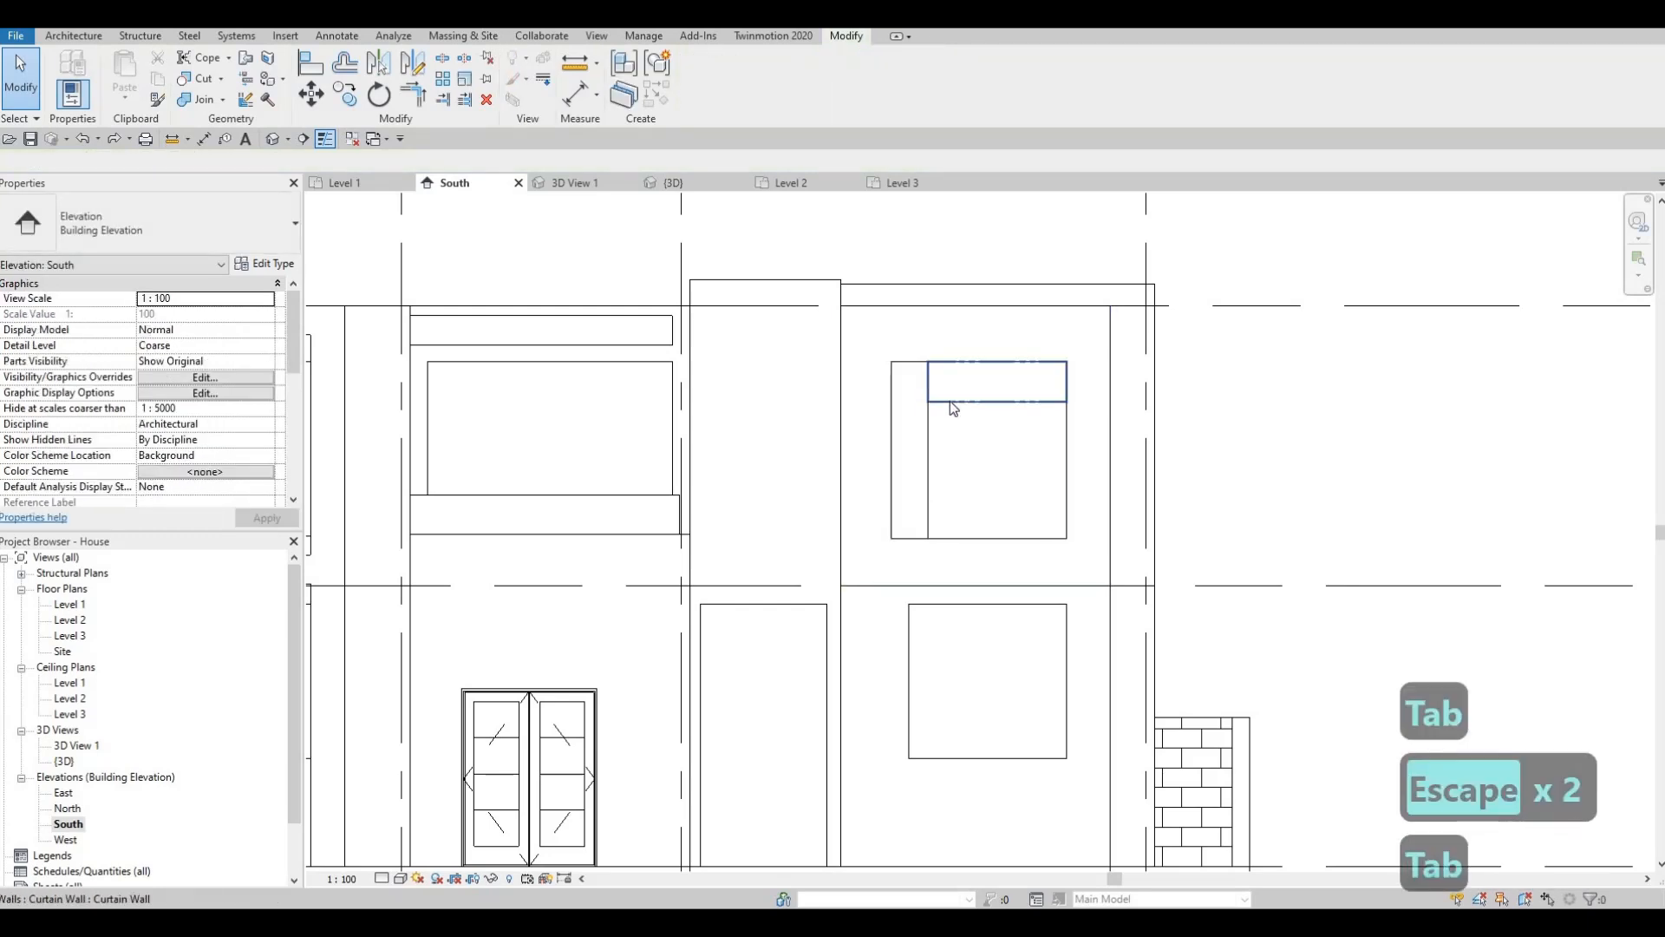
left_click(1066, 392)
left_click_drag(1075, 384, 1086, 388)
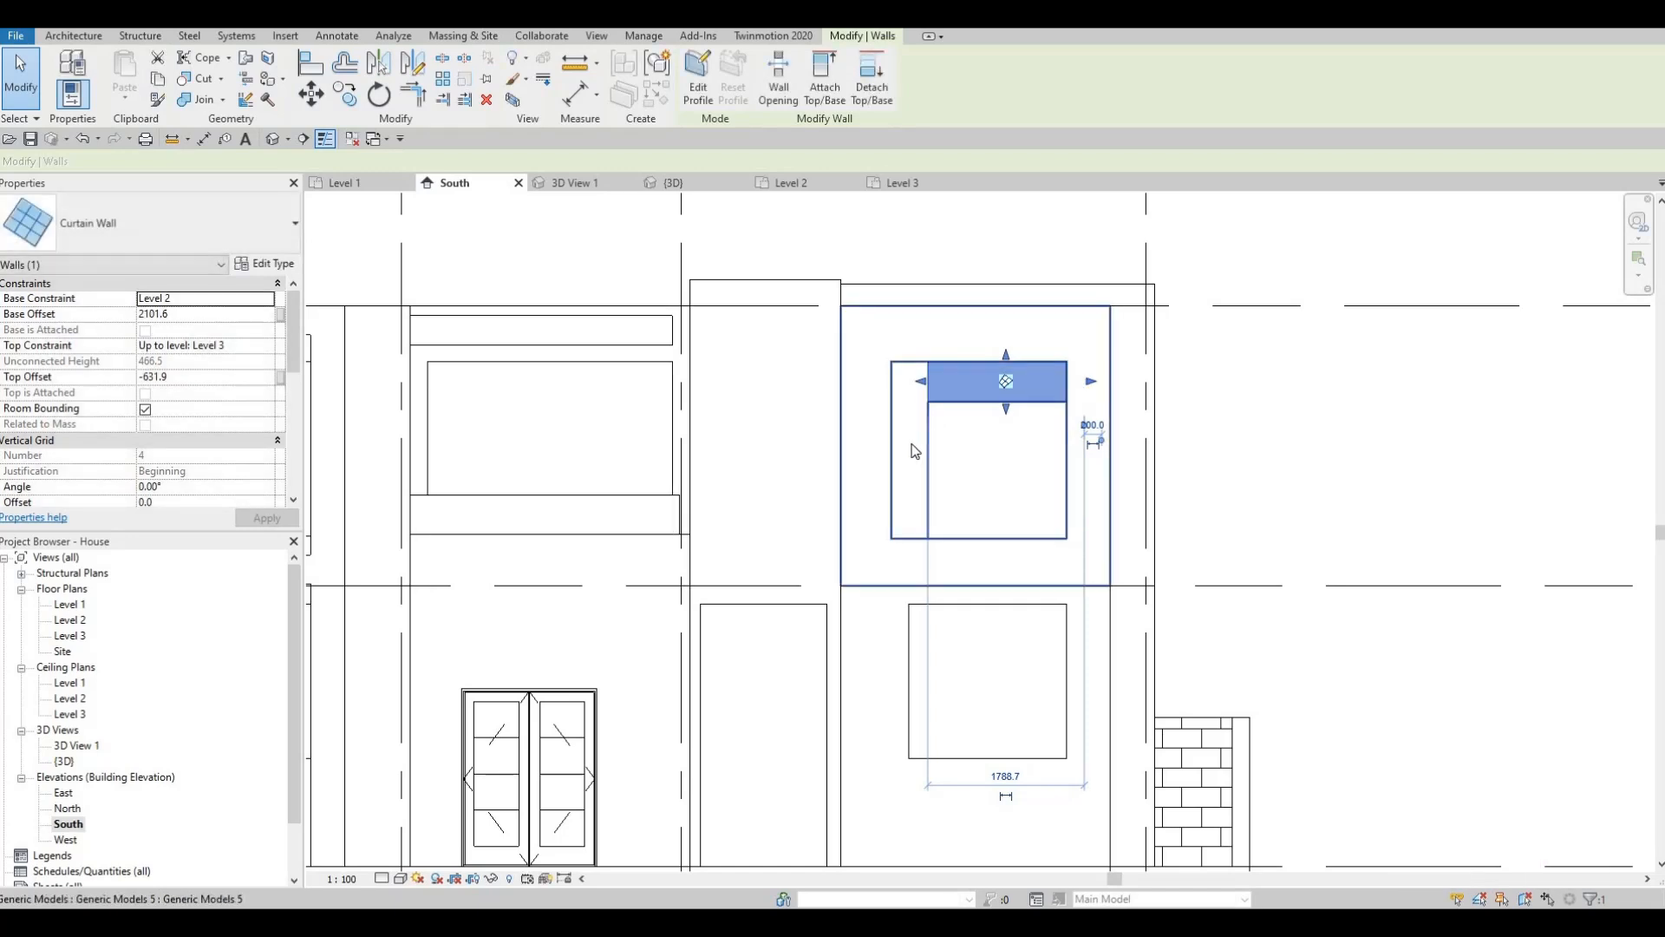
- Shift both sides of the vertical curtain wall so its left edge meets the ground-floor window's left edge, about 491 mm wide
key("Tab")
key("Tab")
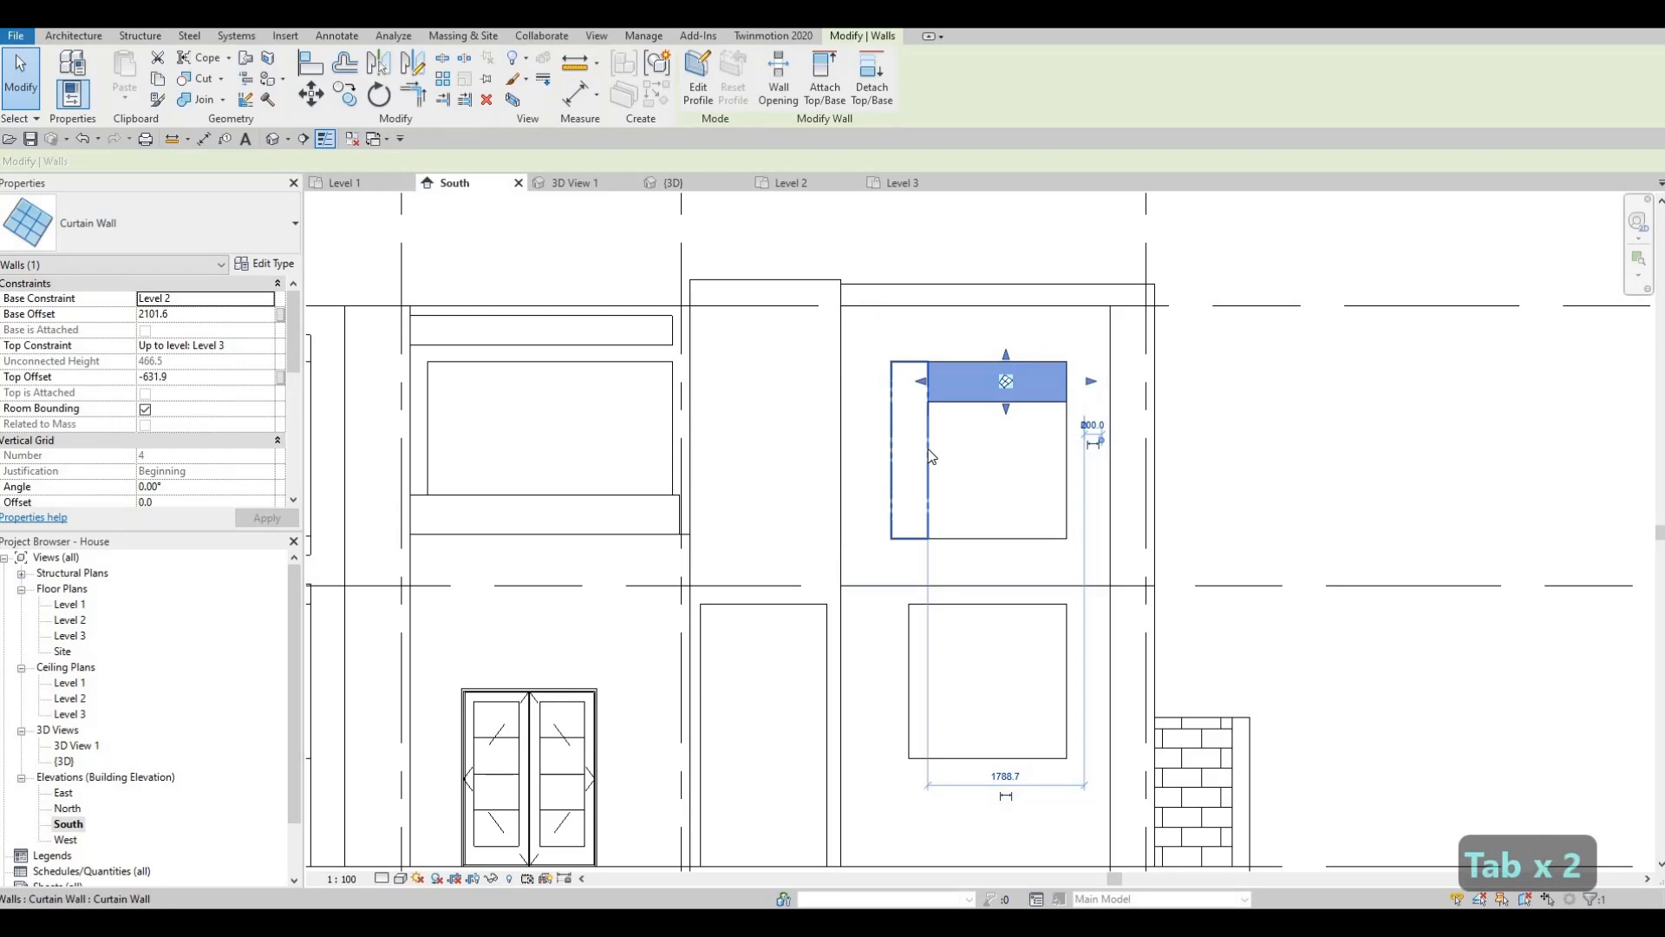
left_click(942, 447)
left_click_drag(942, 444, 907, 453)
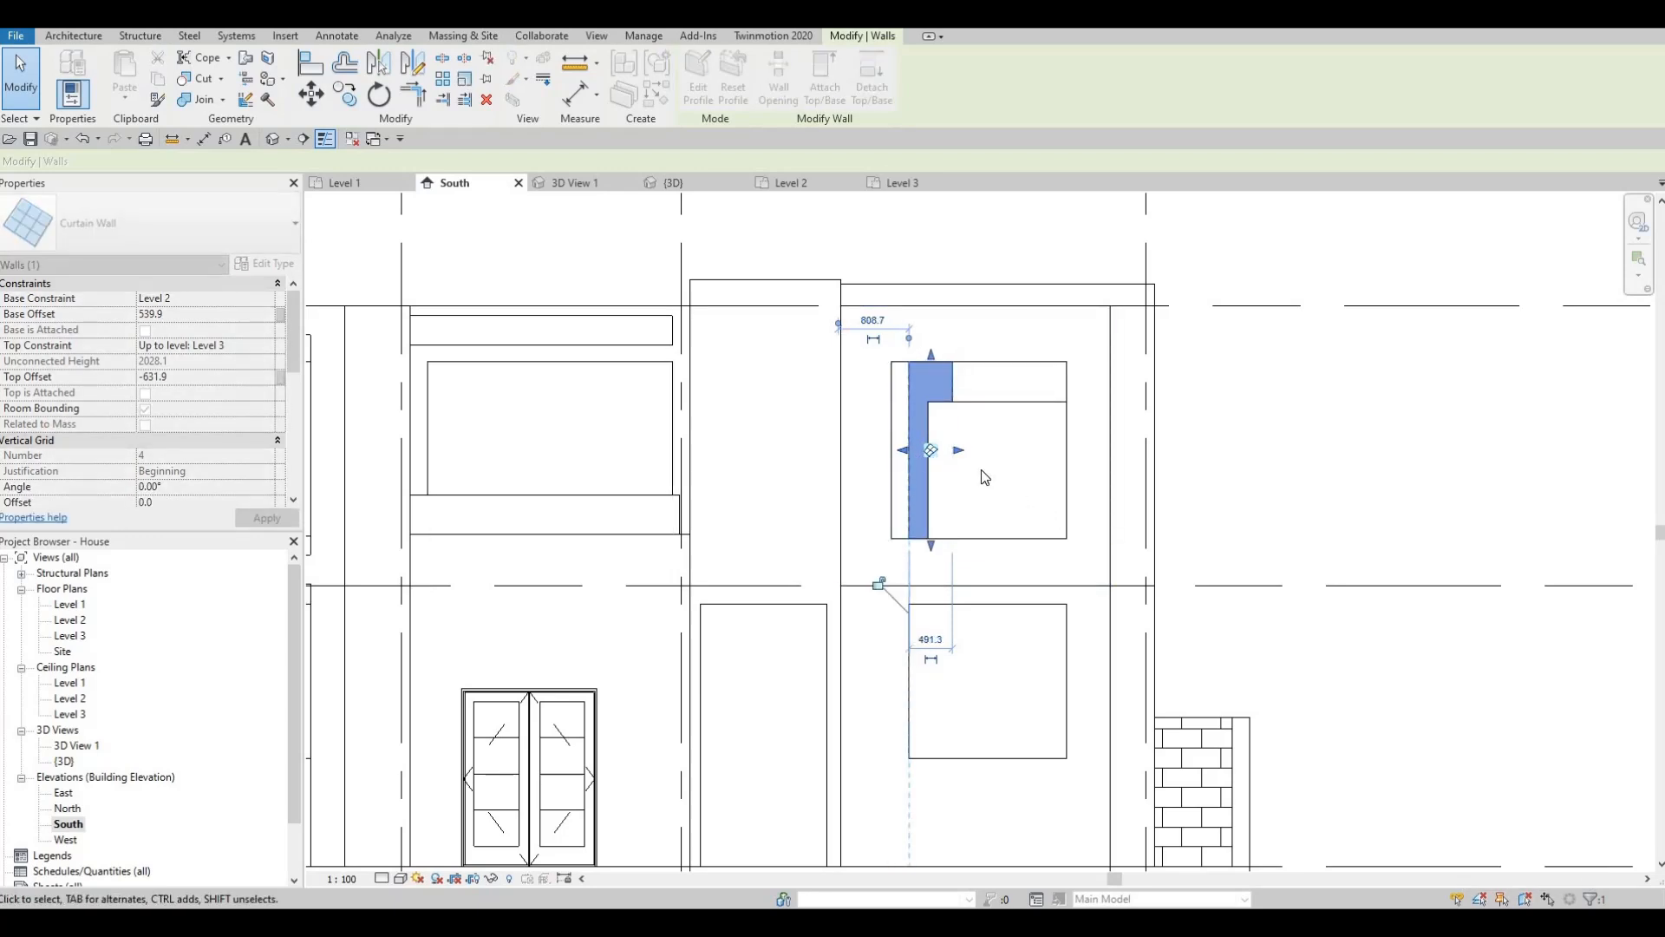
key("Escape")
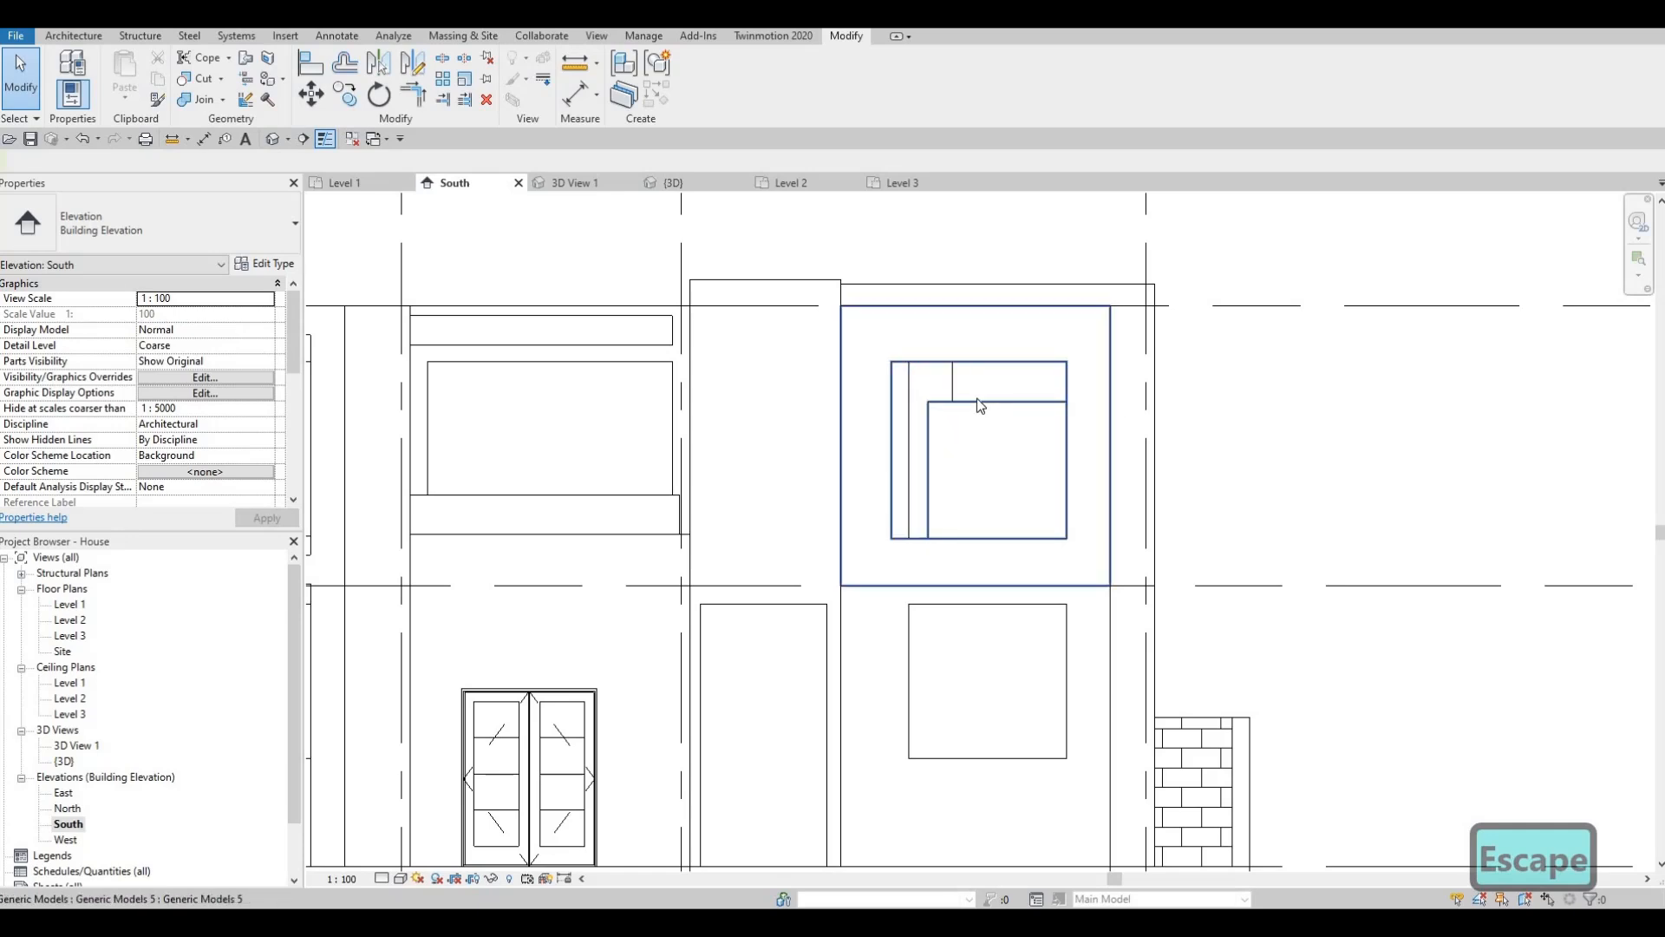
key("Tab")
left_click(997, 385)
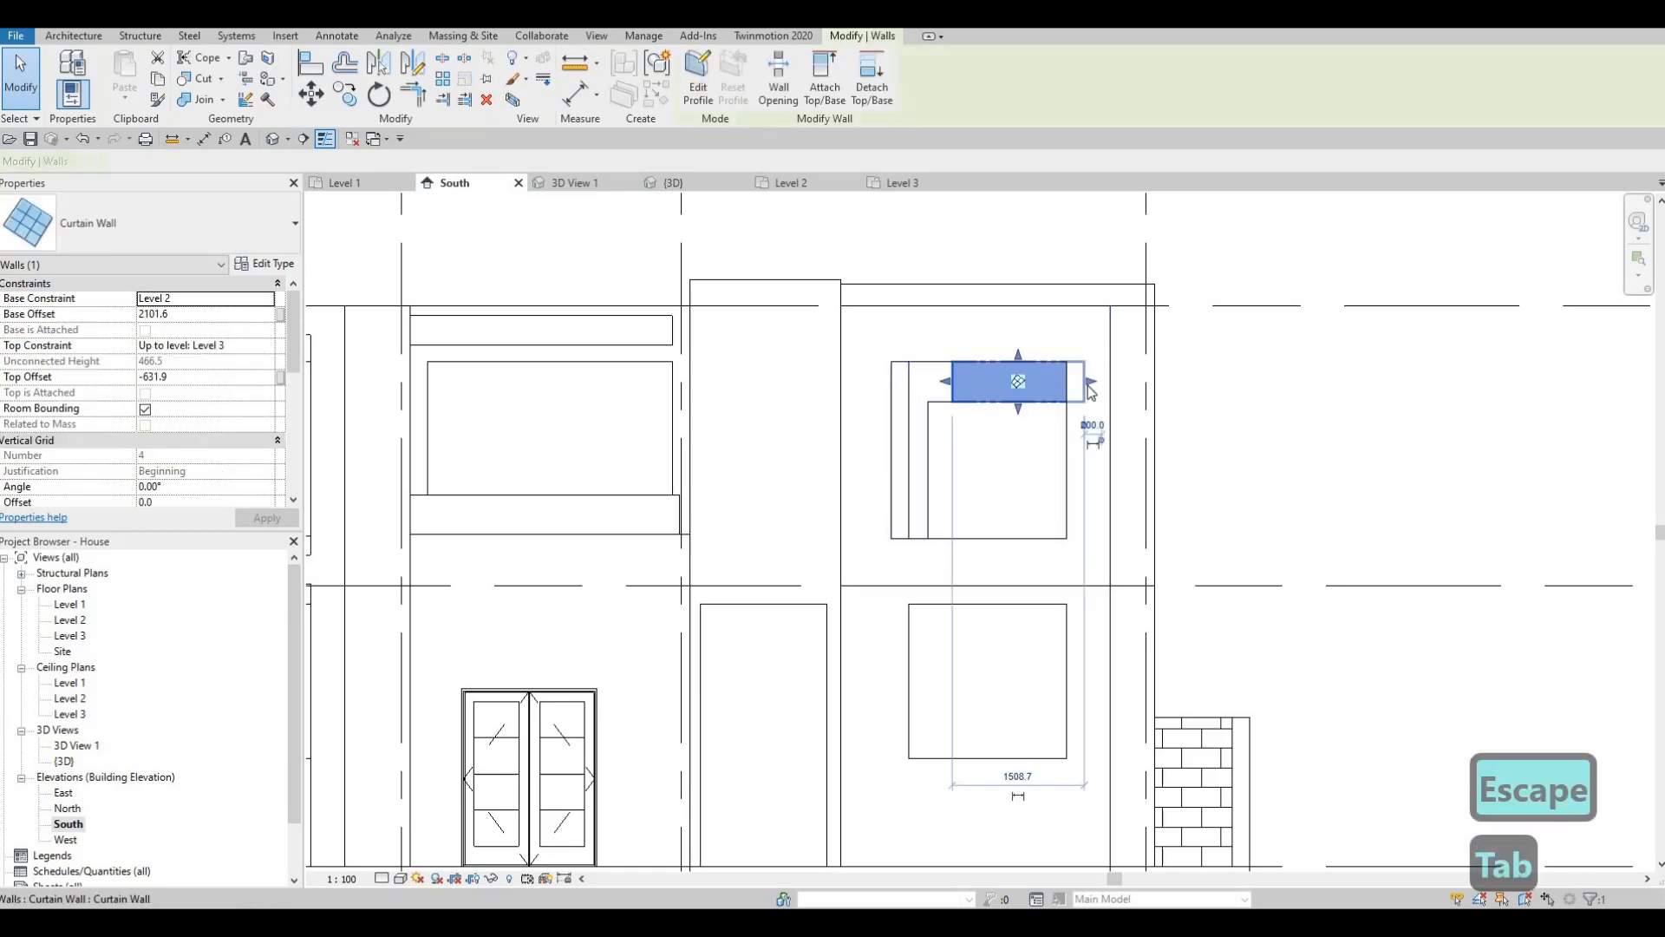
key("Escape")
key("Escape")
- Edit the upper facade panel's in-place extrusion sketch and align the L-shaped opening's right edge with the horizontal curtain wall's end
left_click(925, 431)
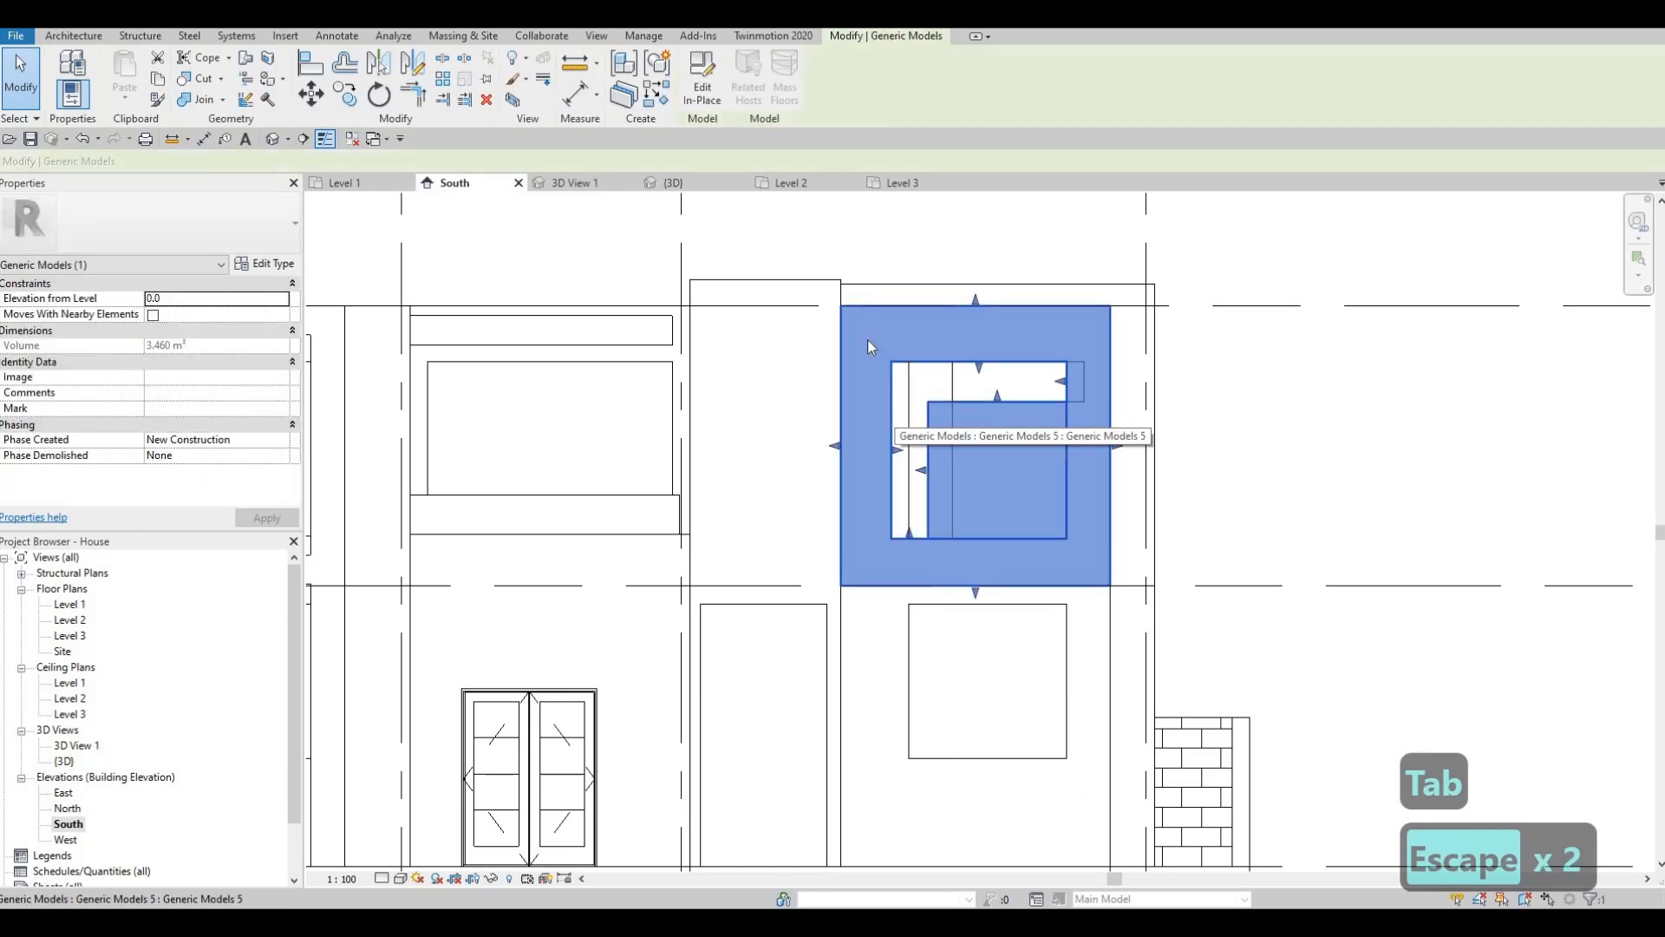
left_click(703, 83)
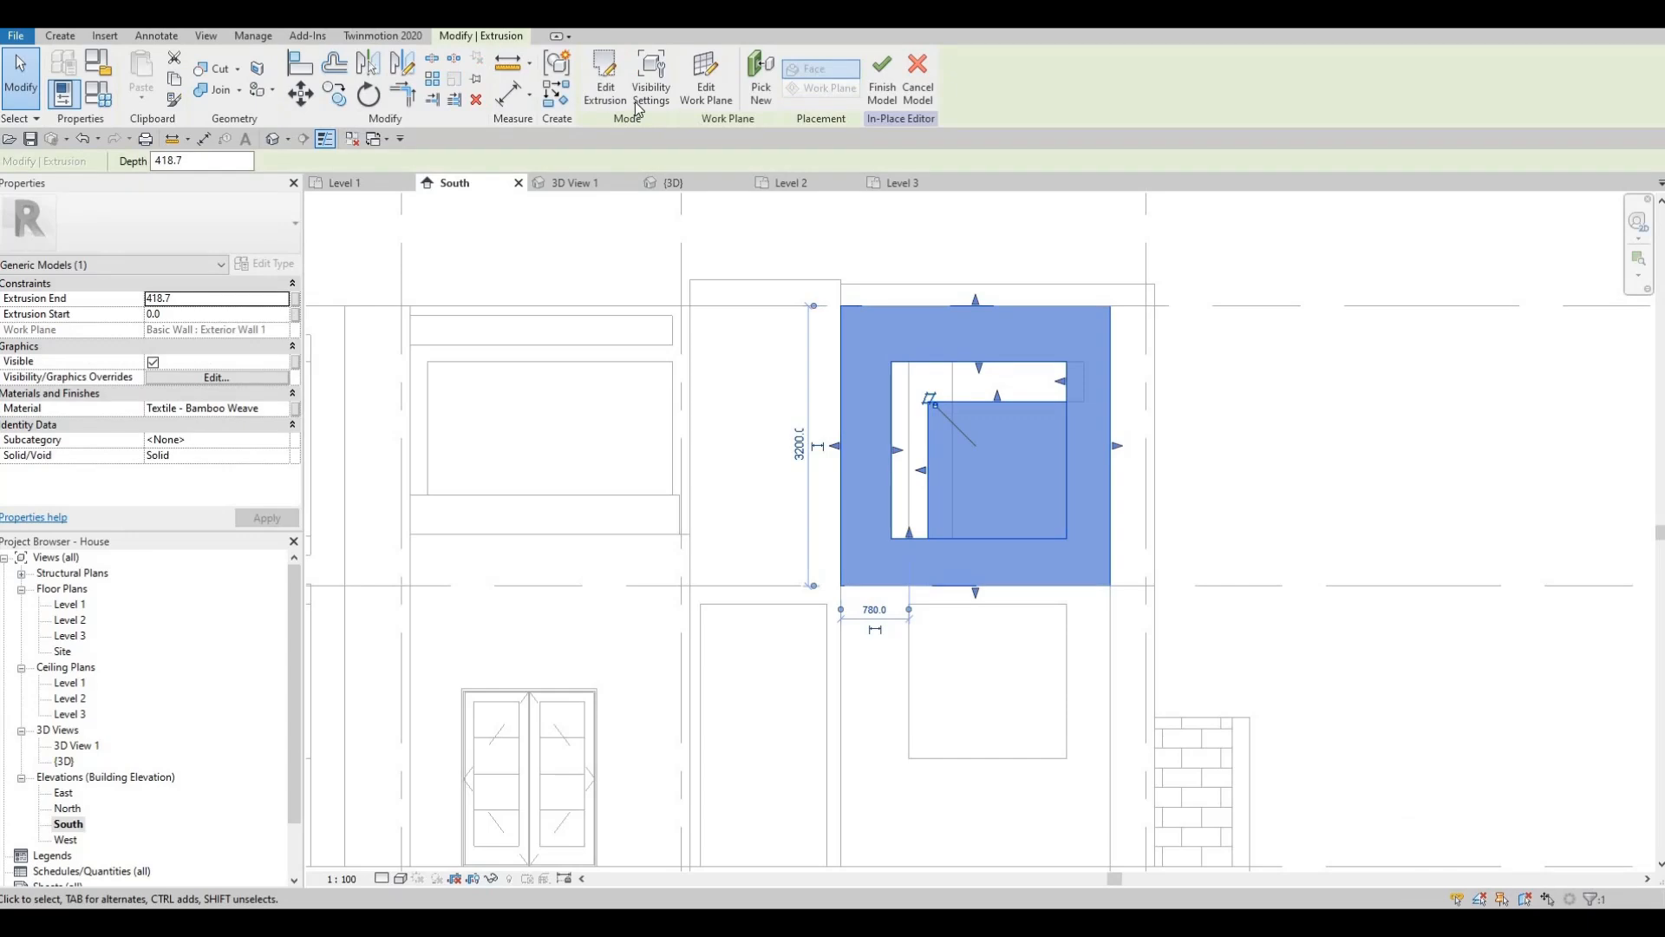
scroll(1084, 408, "up", 3)
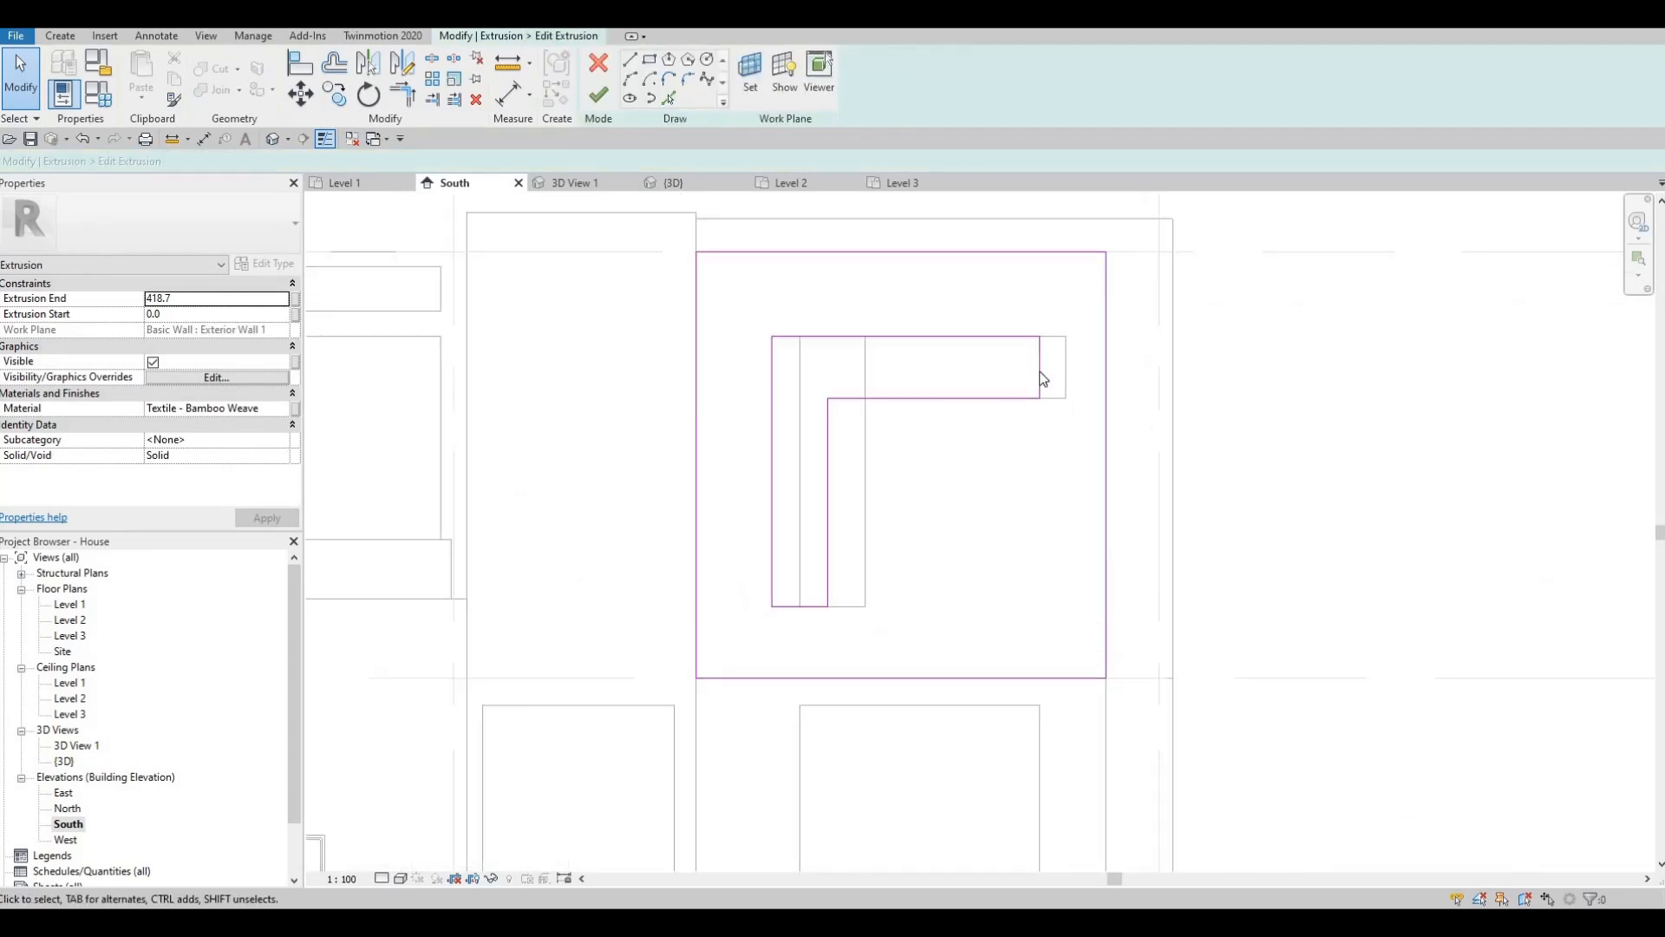
key("a")
key("l")
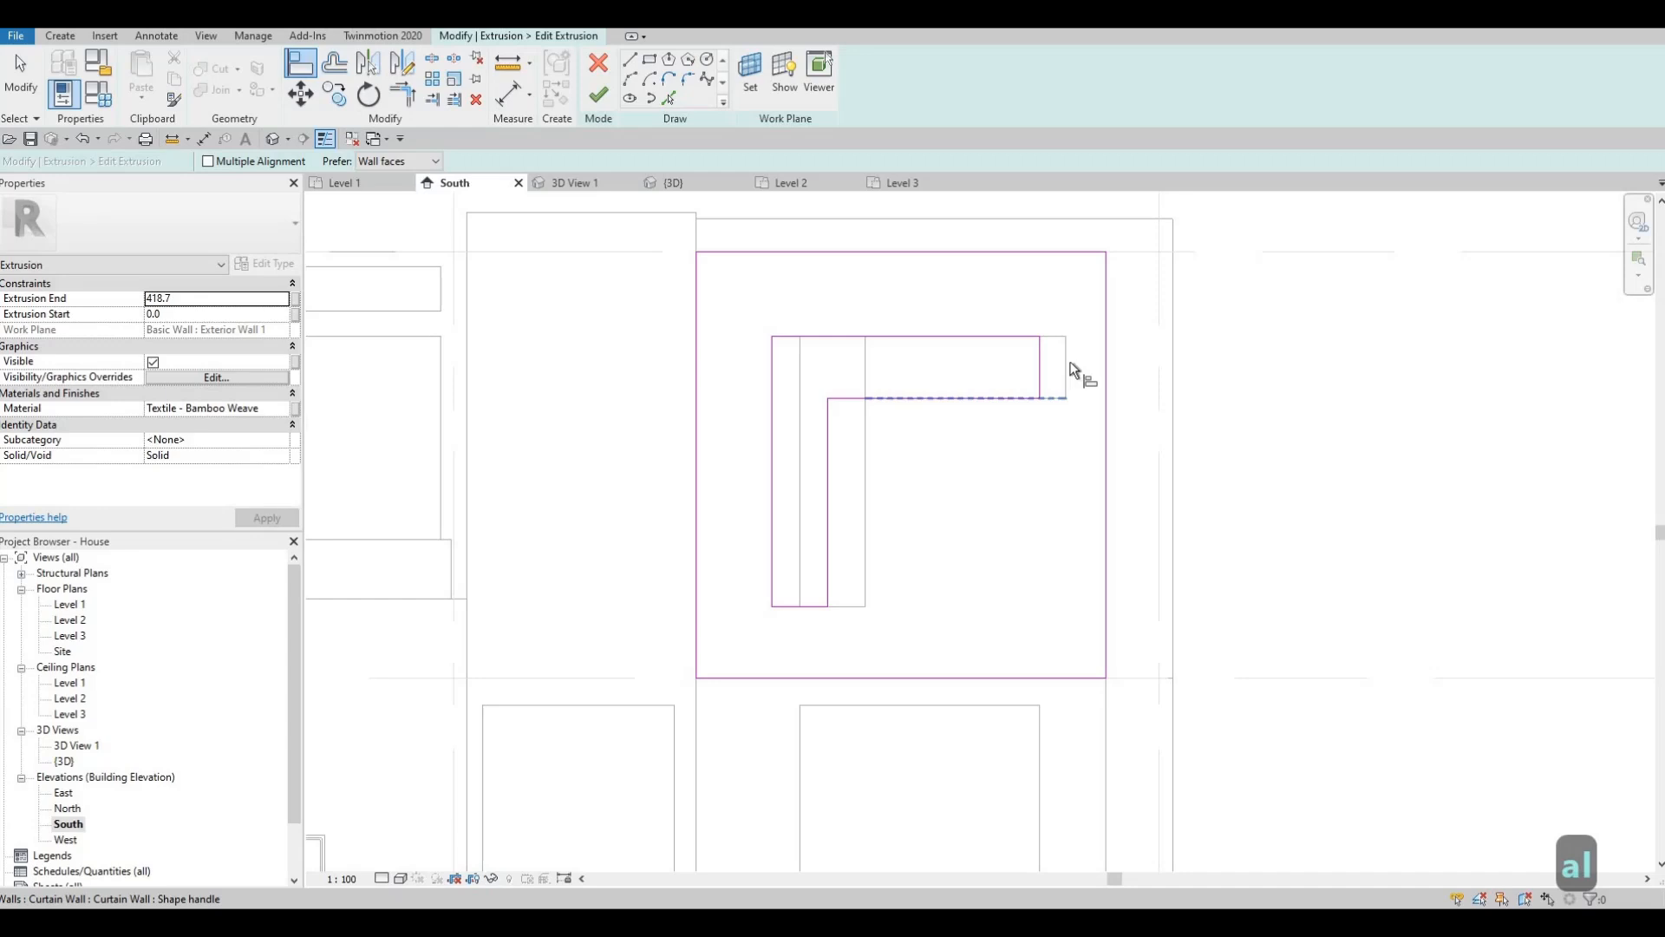
key("Tab")
left_click(820, 408)
- Align the L-shaped opening's inner and outer vertical edges with the vertical curtain wall's sides, and finish the extrusion sketch
left_click(865, 458)
left_click(828, 455)
left_click(800, 428)
left_click(772, 428)
scroll(941, 417, "down", 1)
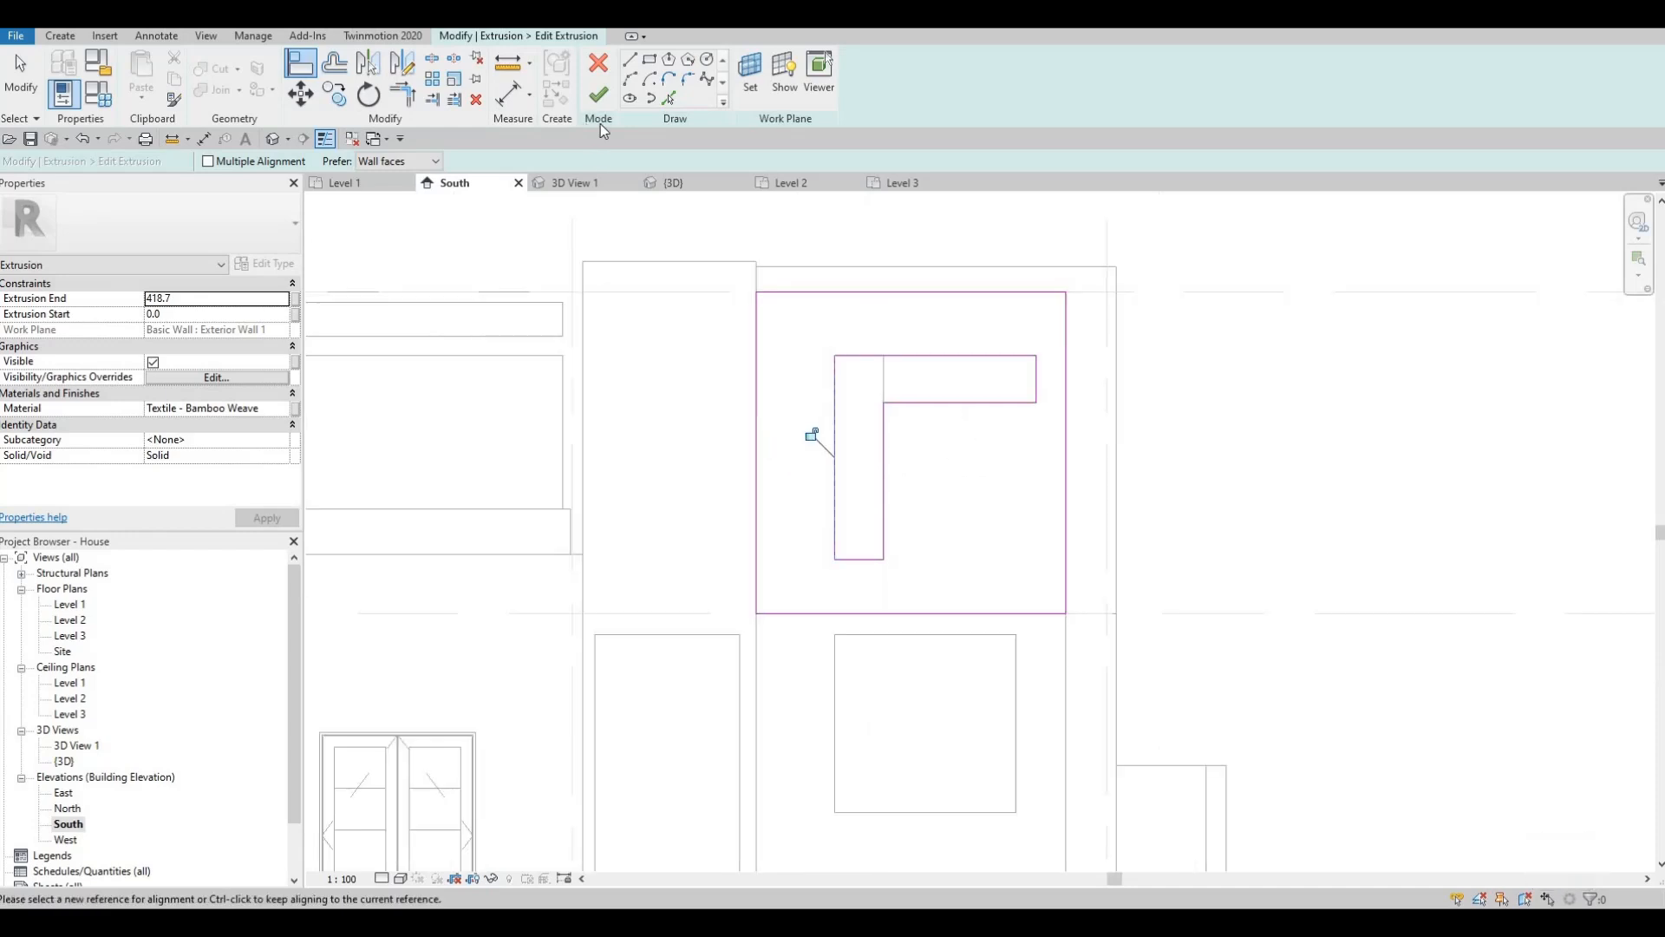
key("Escape")
left_click(599, 93)
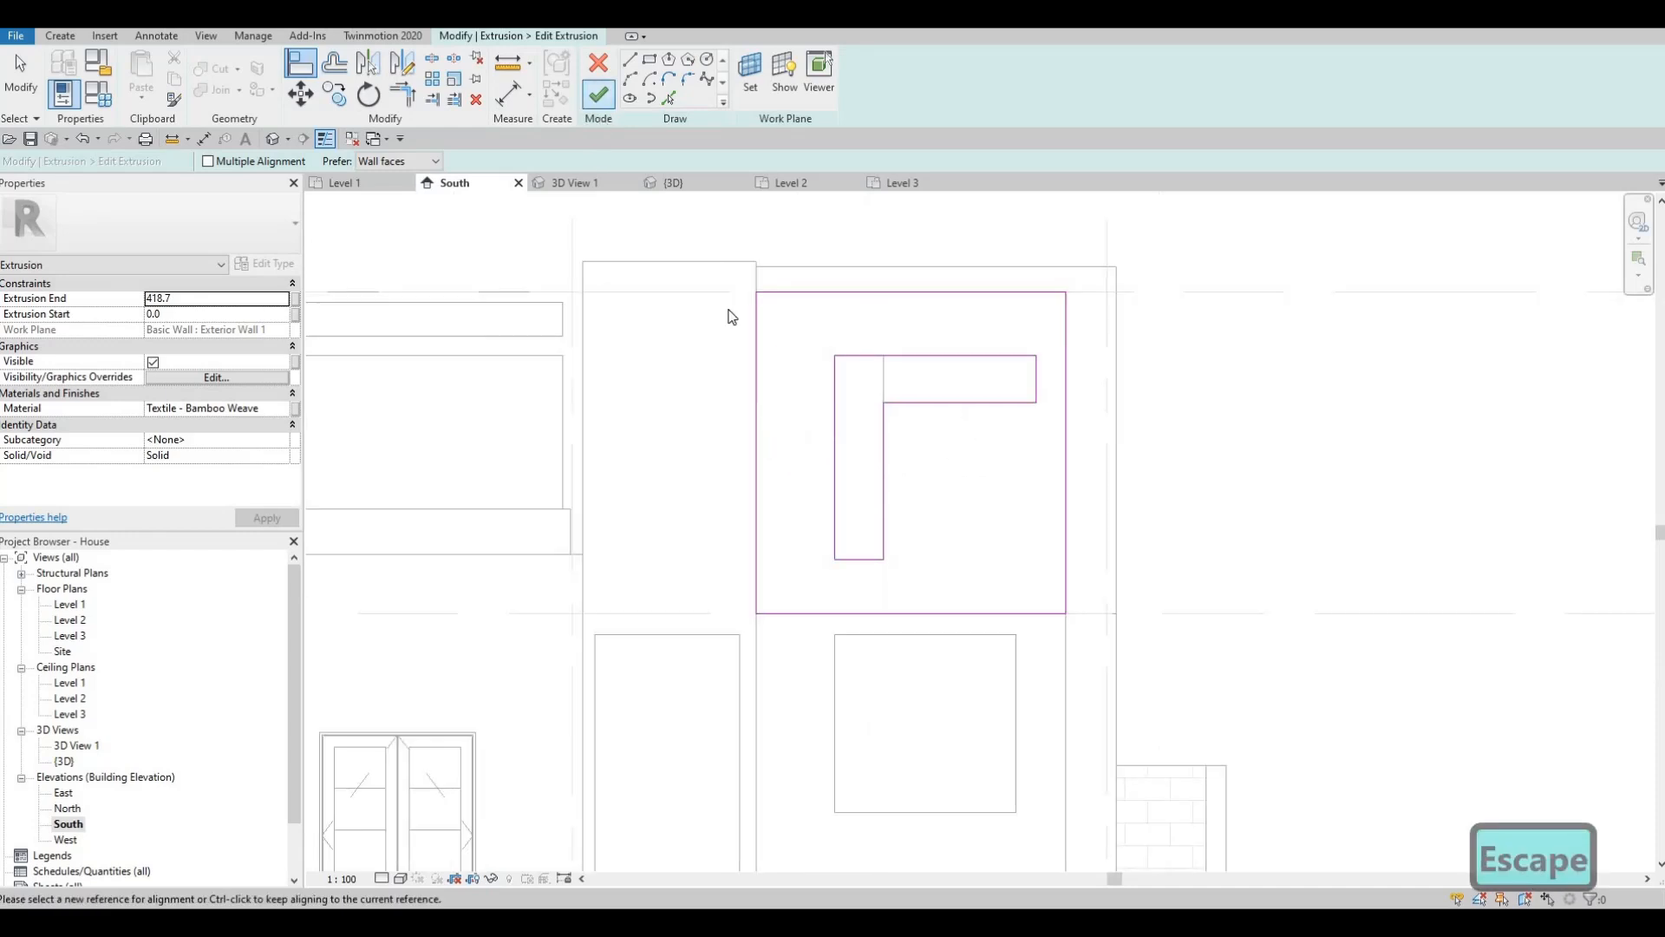
- Edit the upper panel's split face boundary, aligning its vertical edges with the L-shaped opening's right end and inner edge, and finish editing
key("Escape")
left_click(1018, 473)
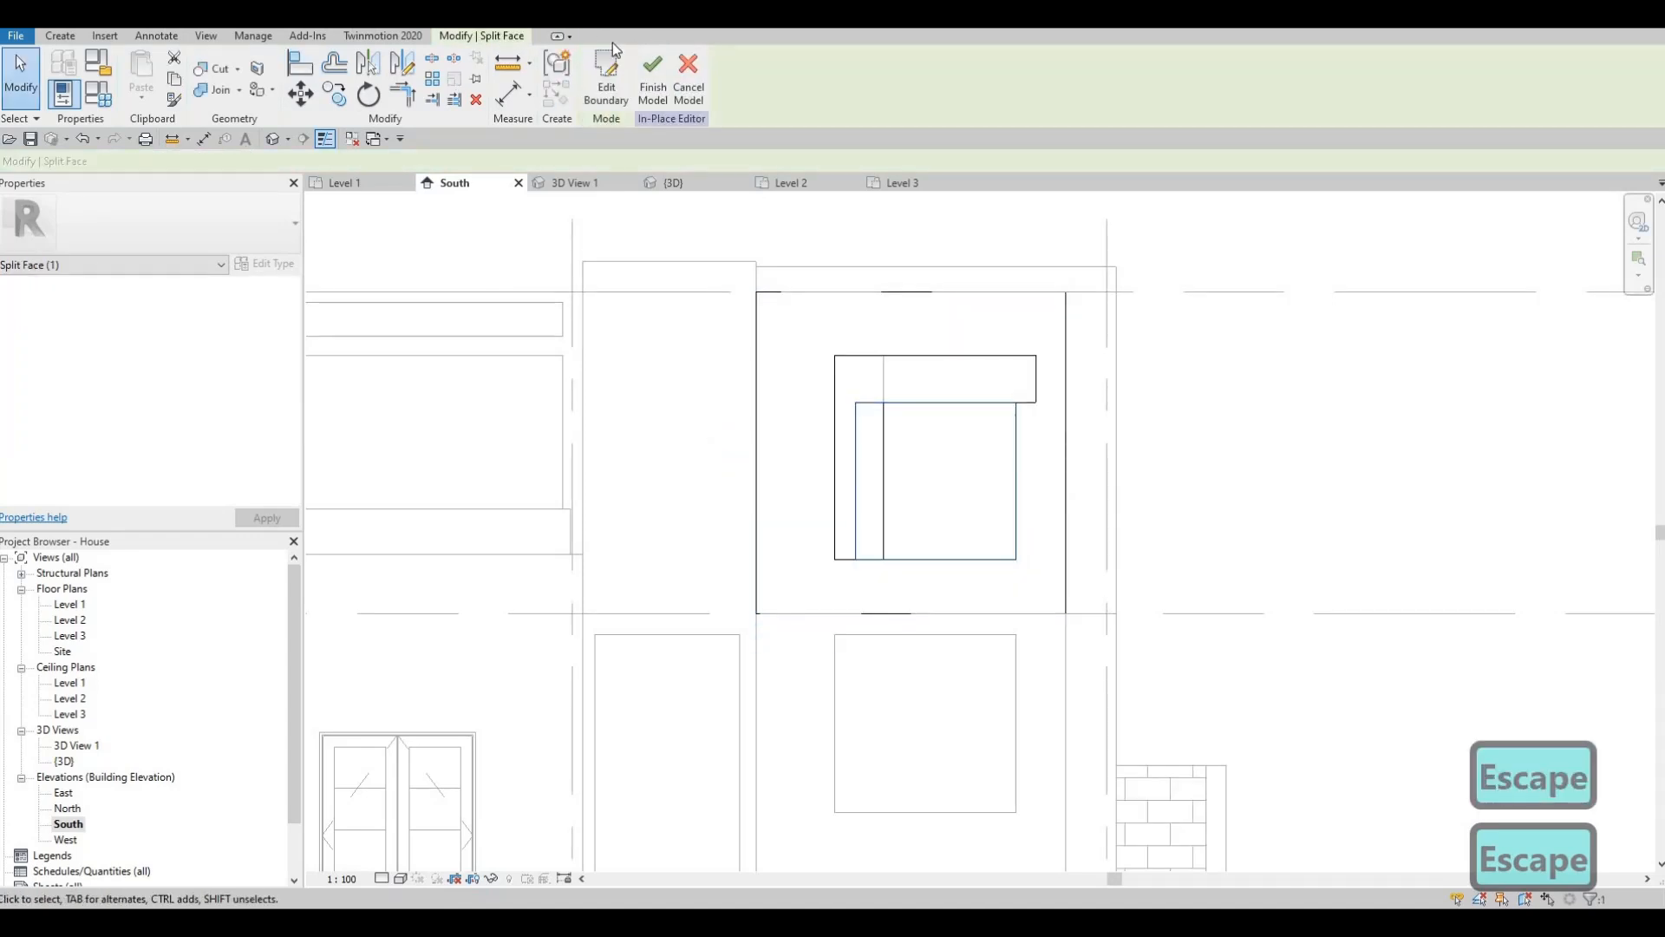
left_click(605, 72)
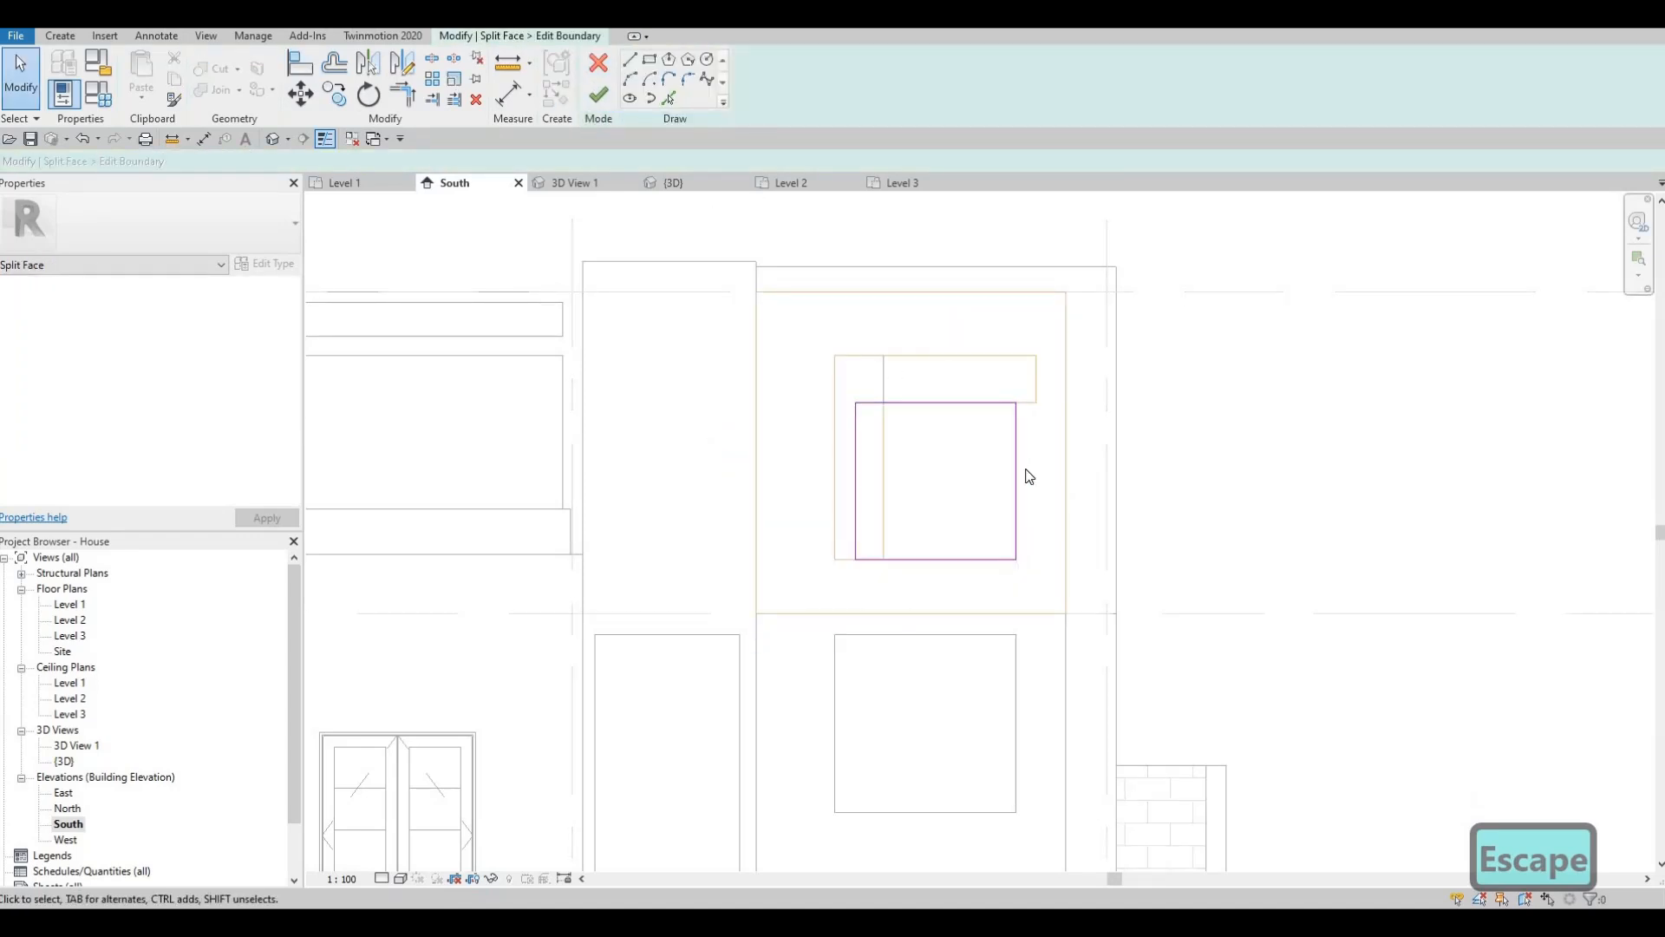
key("a")
key("l")
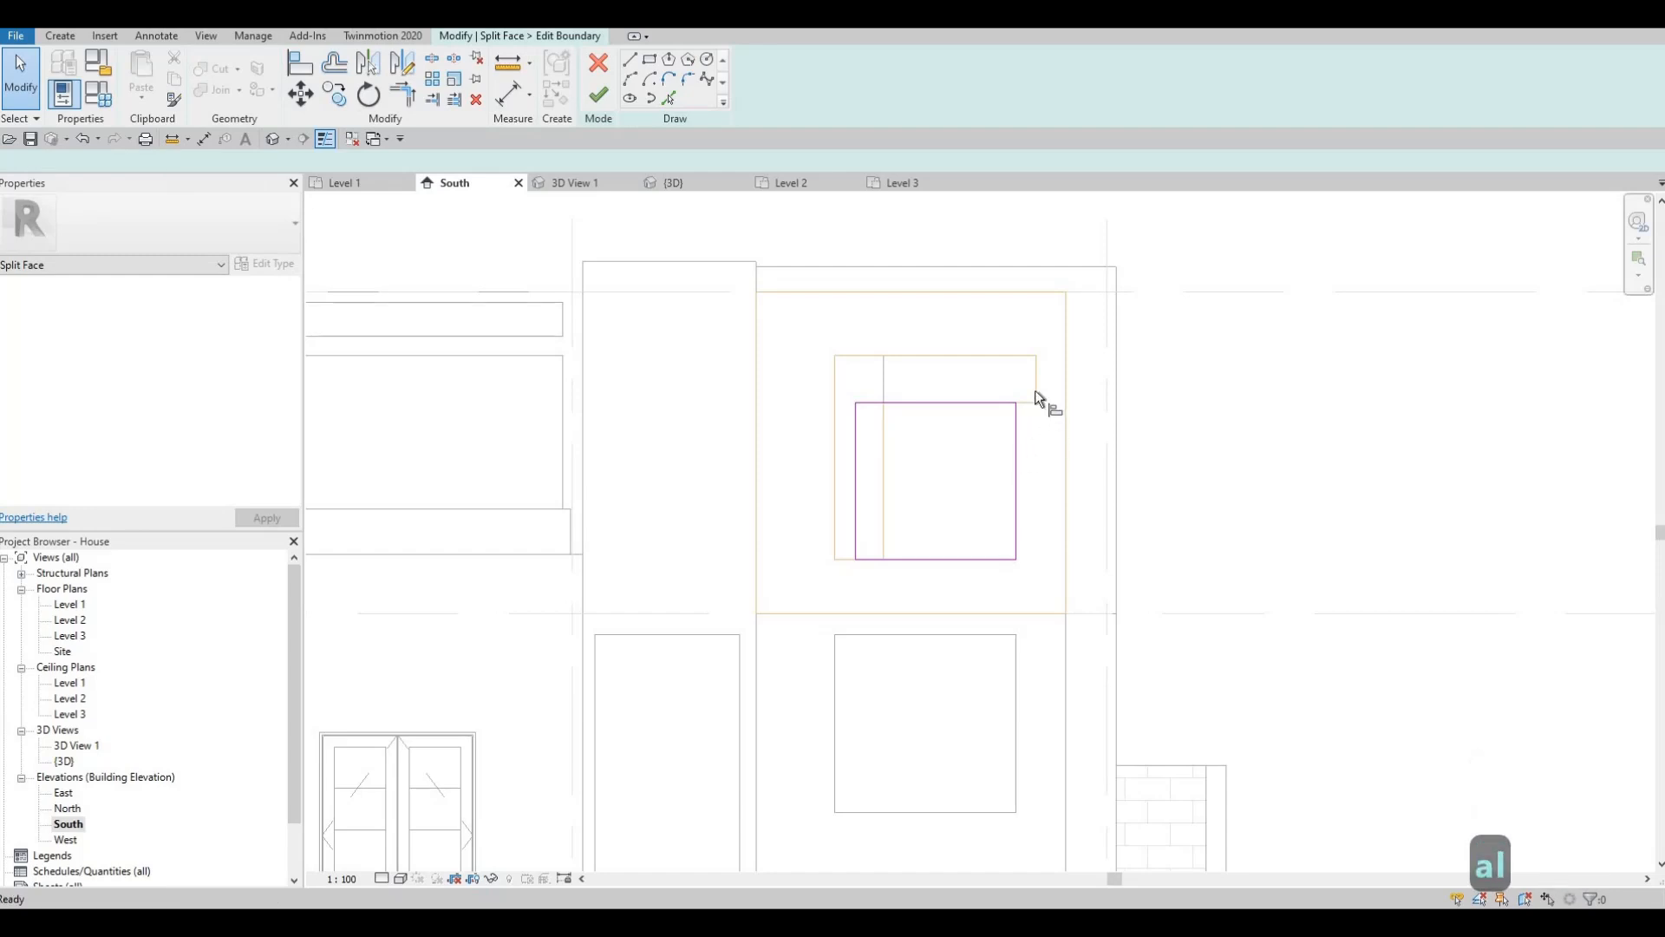
left_click(882, 461)
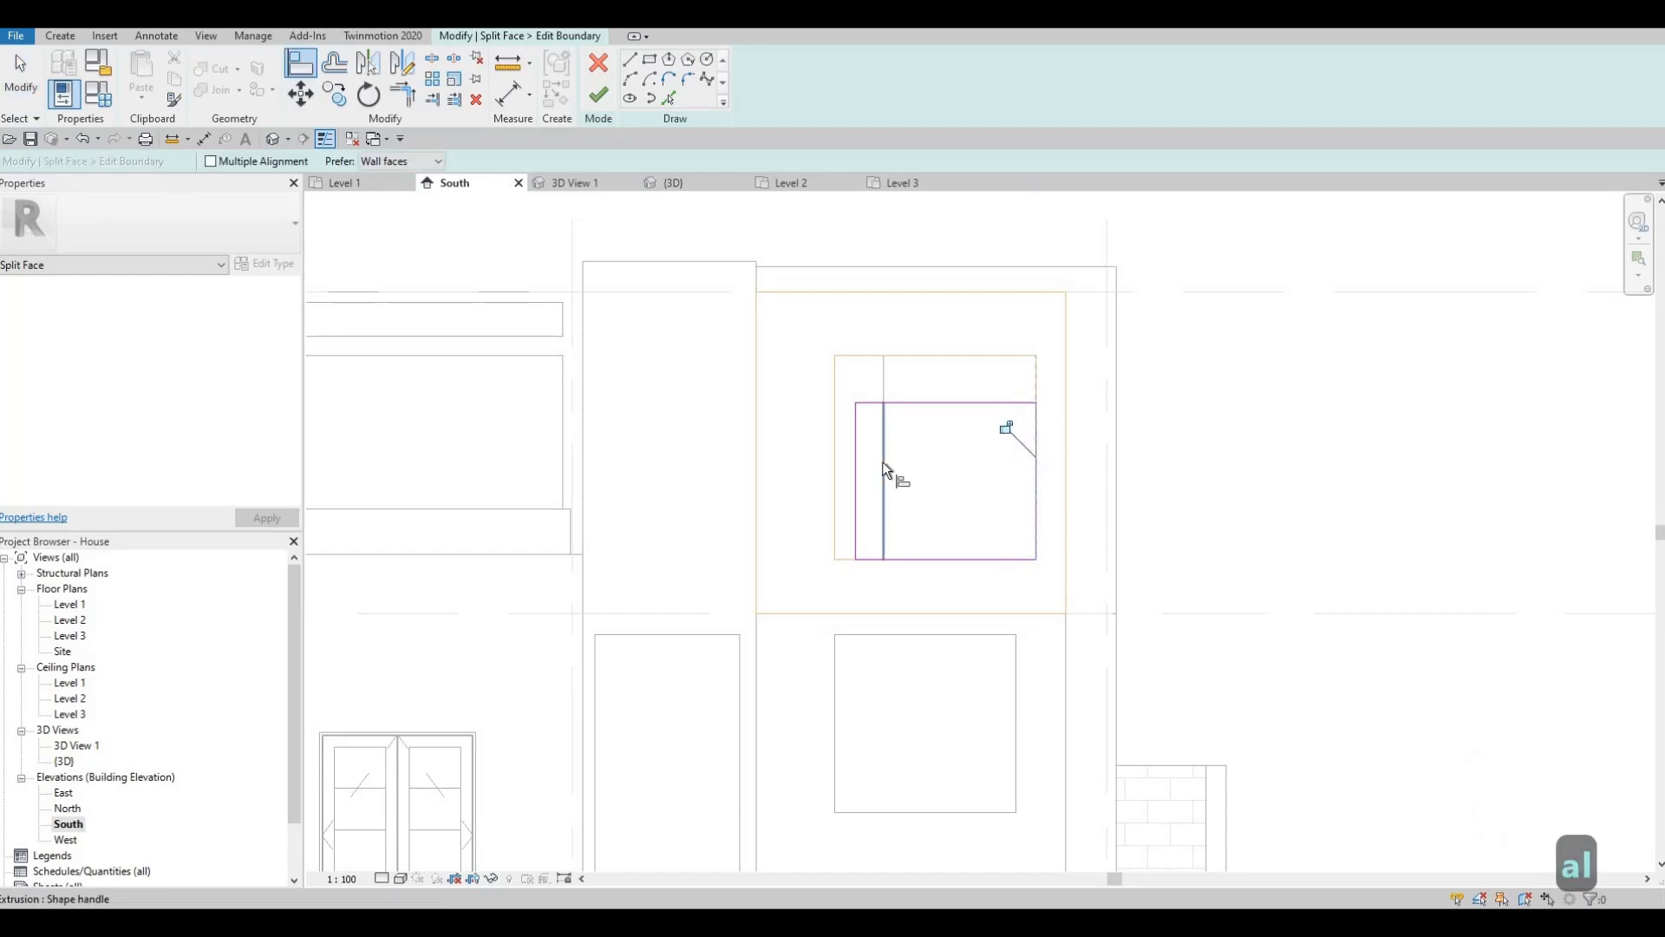
left_click(859, 457)
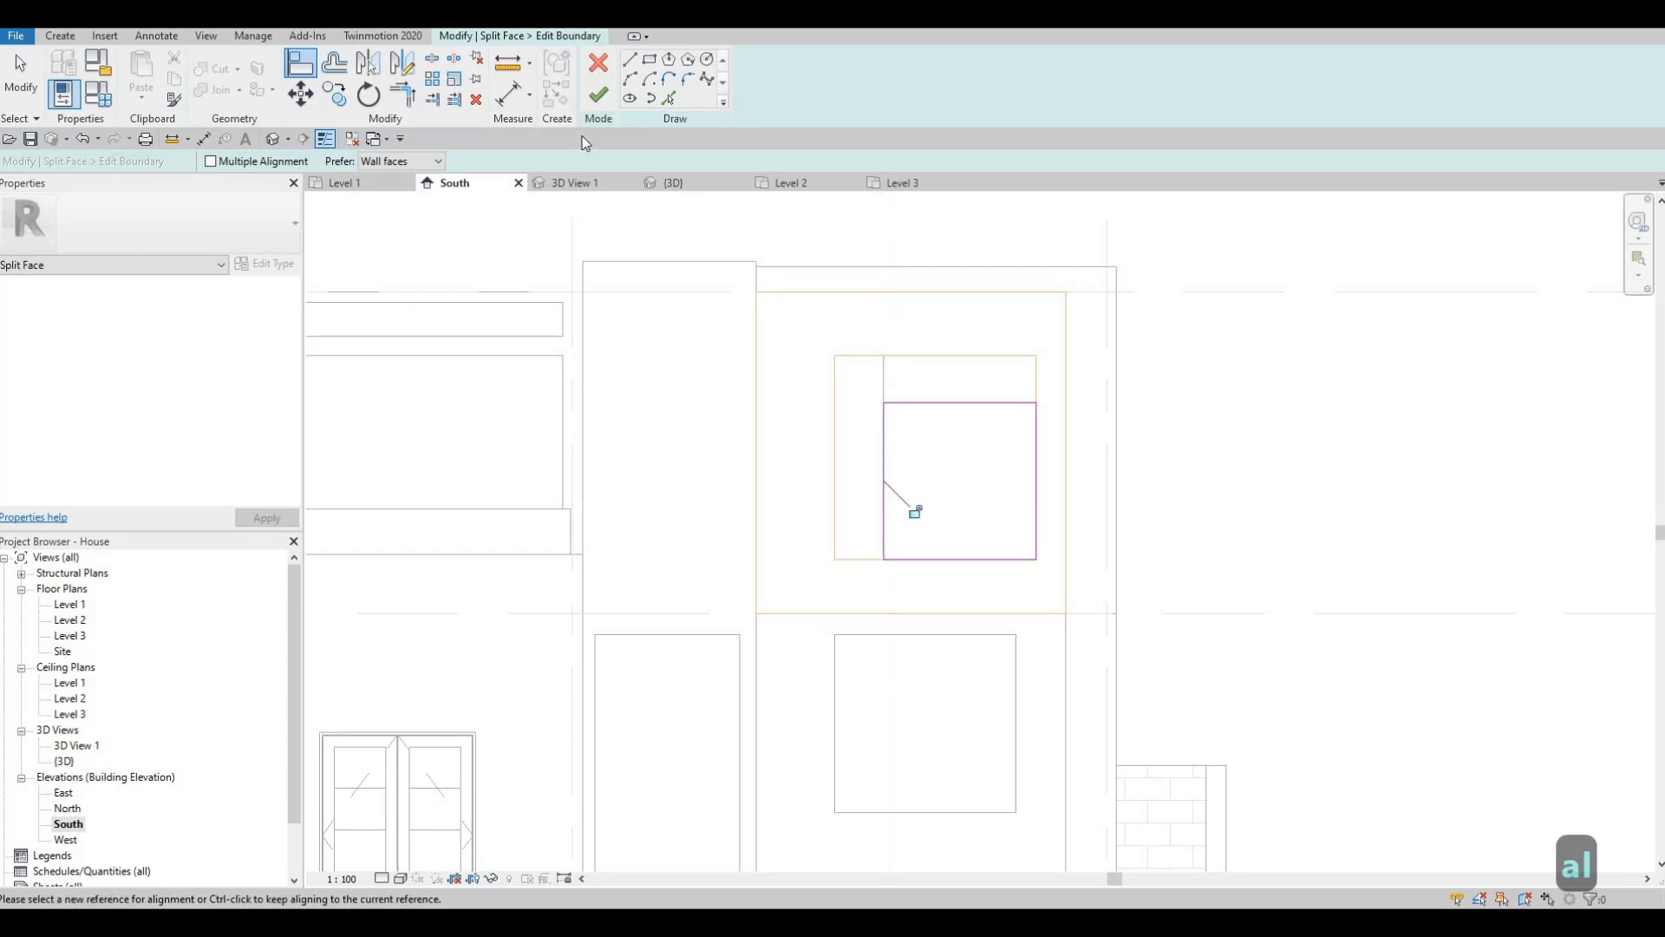
key("Escape")
left_click(599, 95)
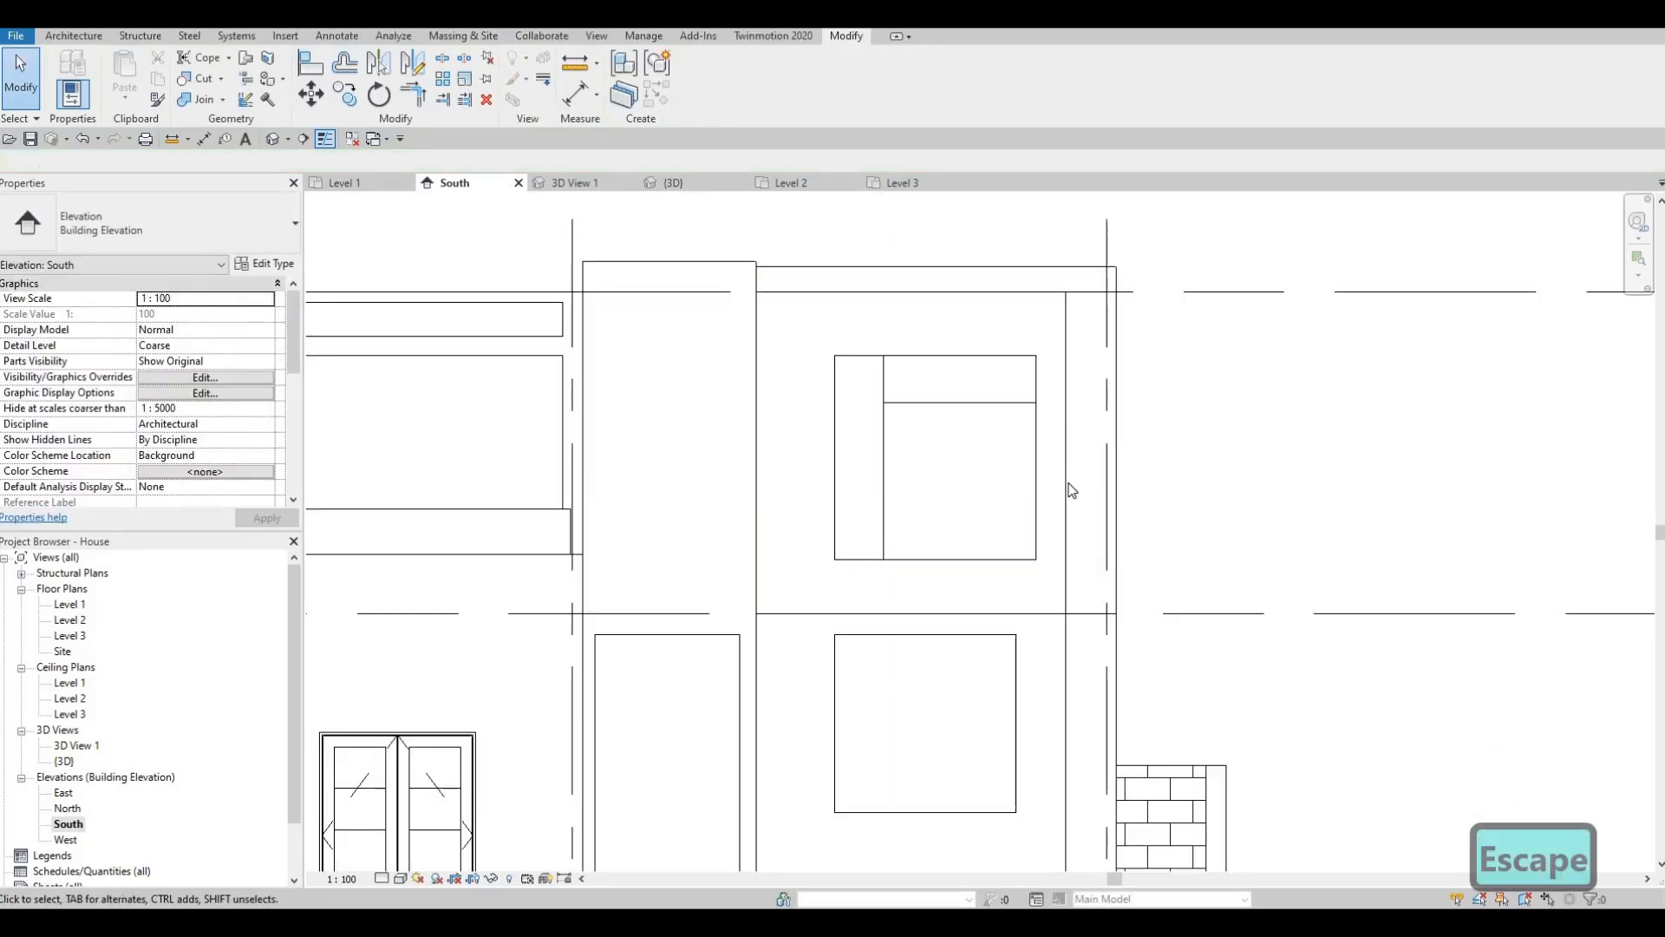
- Align the ground-floor window's right edge with the right edge of the upper panel's window opening in the South elevation
scroll(1103, 369, "down", 2)
key("Escape")
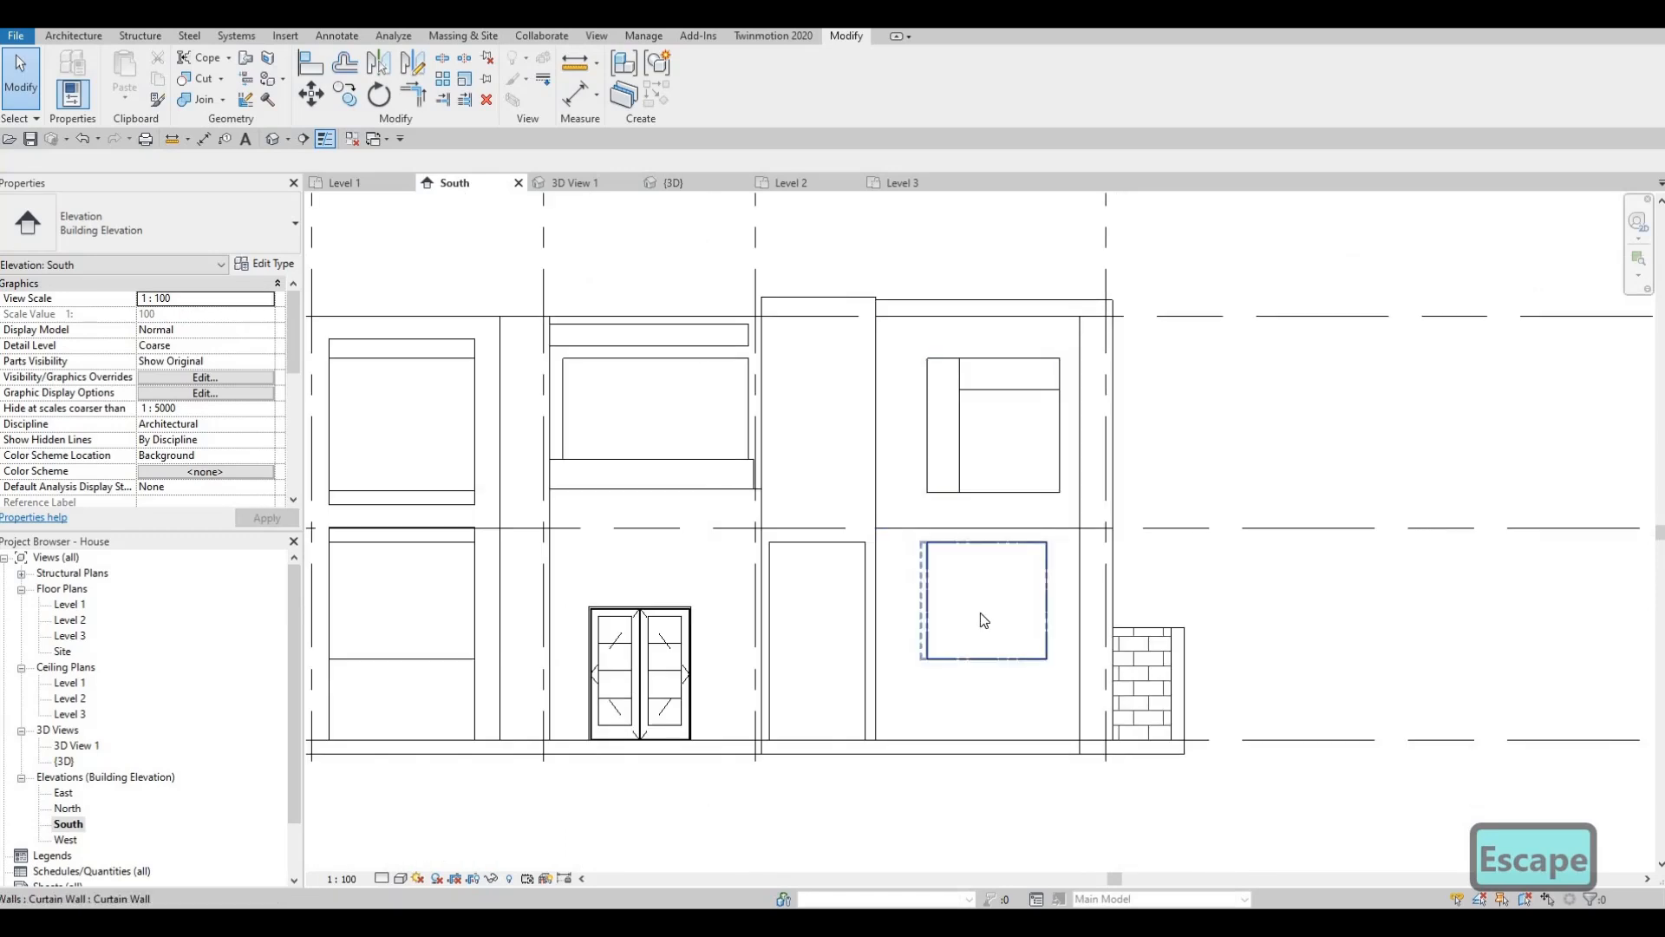
middle_click_drag(1047, 643, 1045, 655)
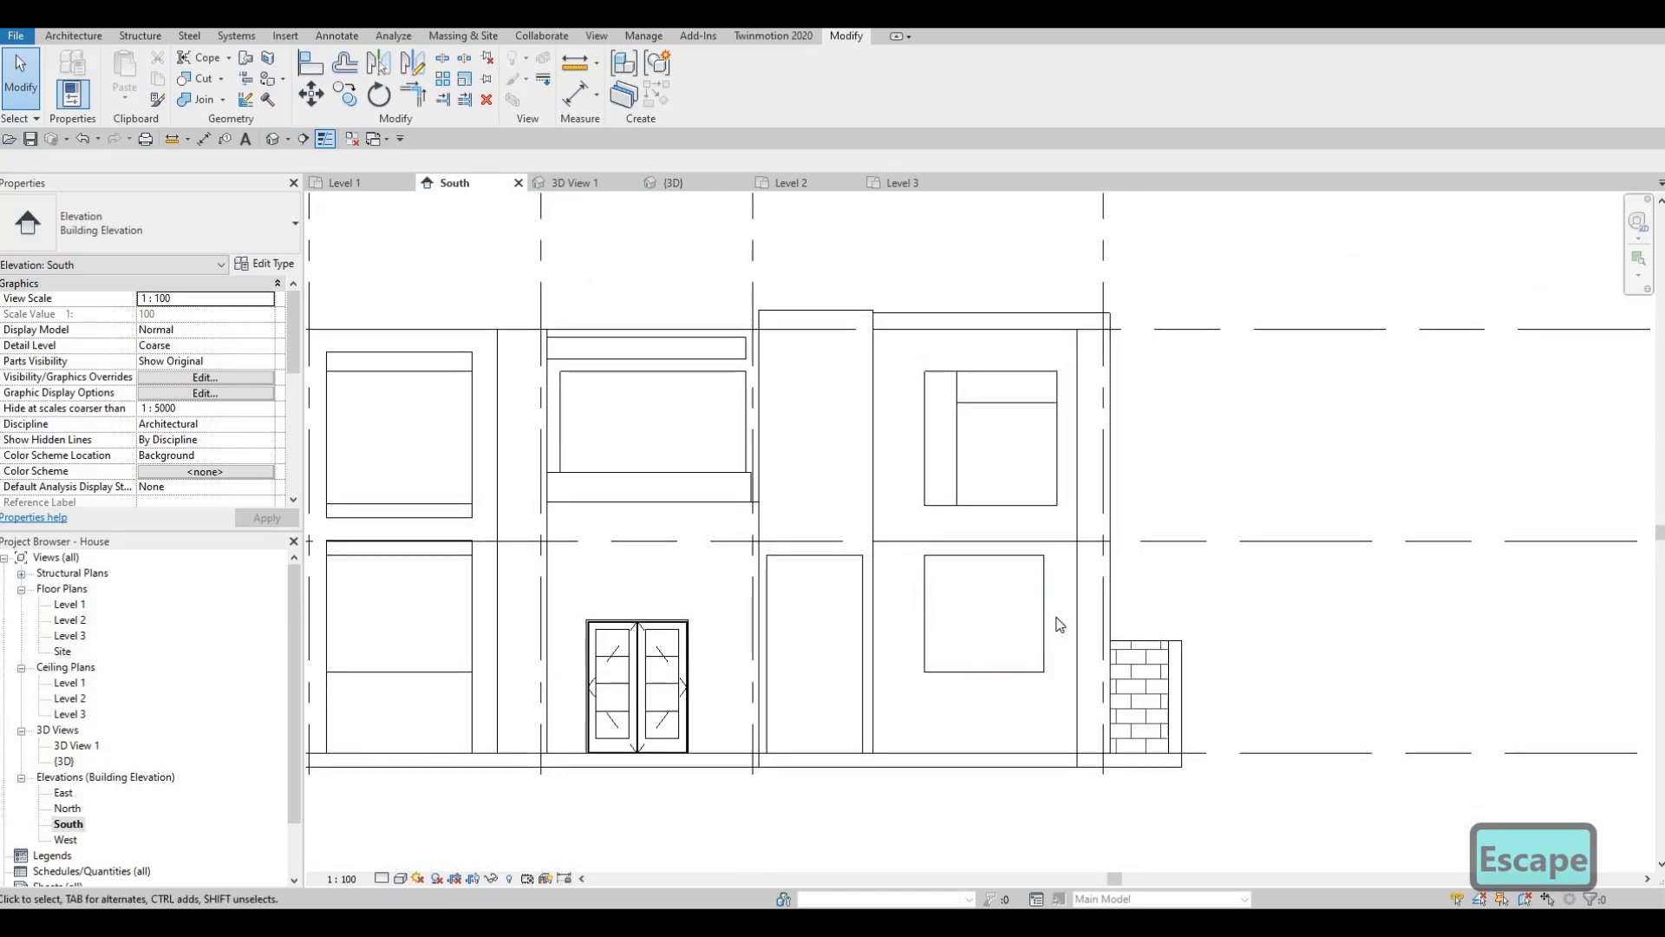
key("a")
key("l")
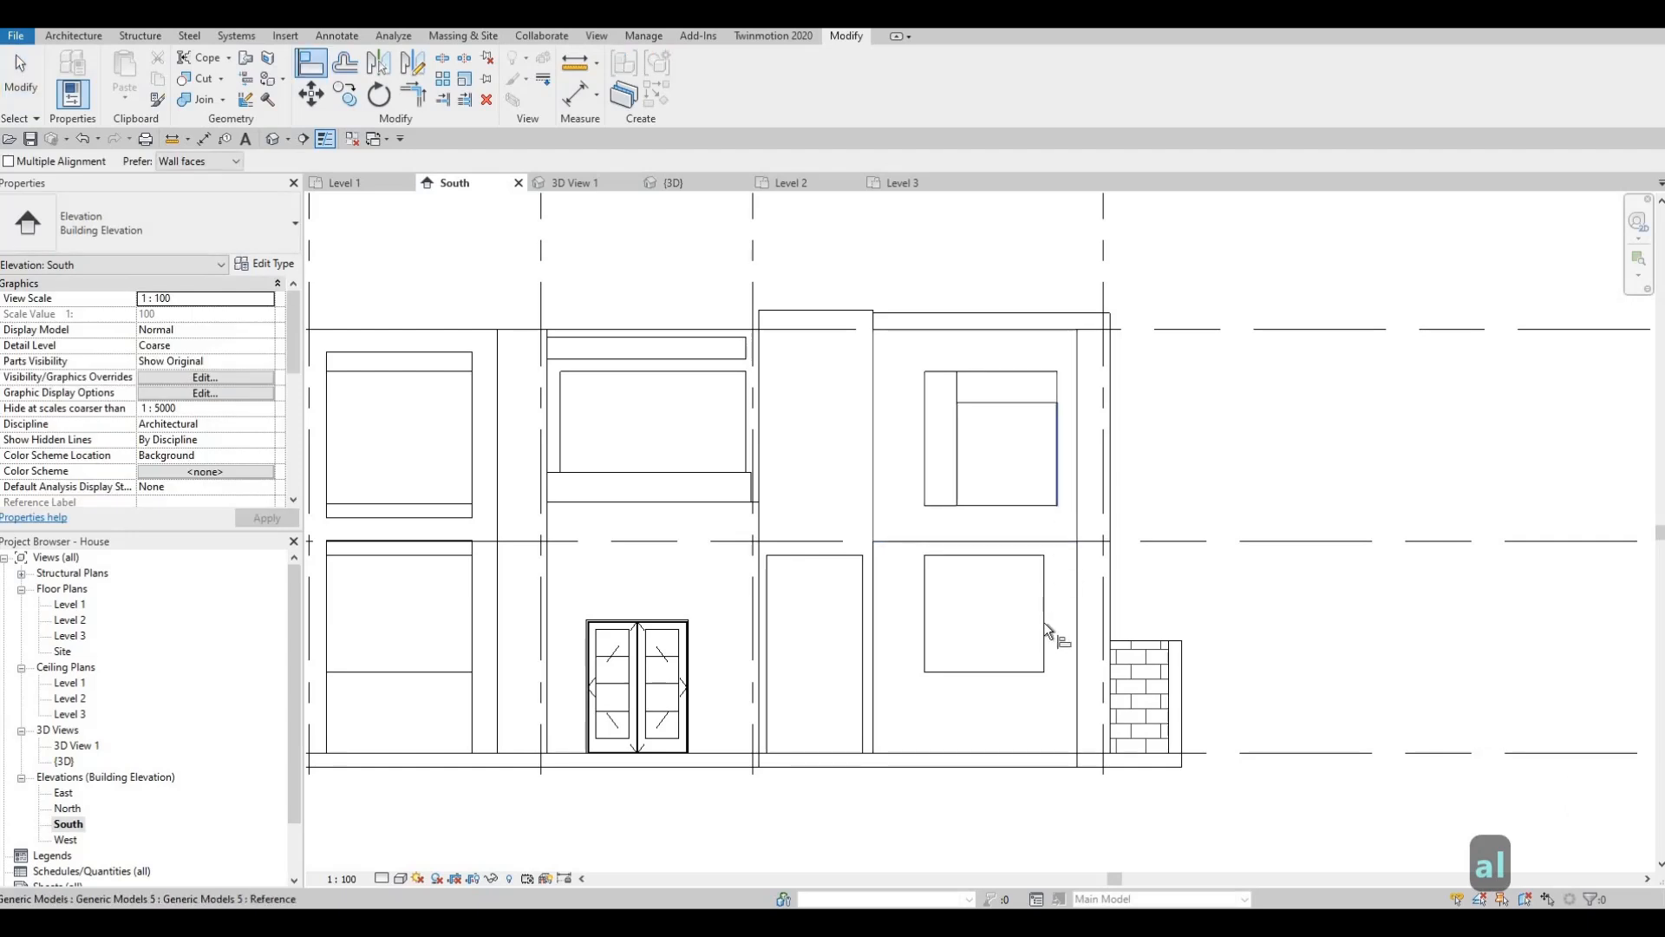
key("Escape")
middle_click_drag(1057, 519, 1120, 496)
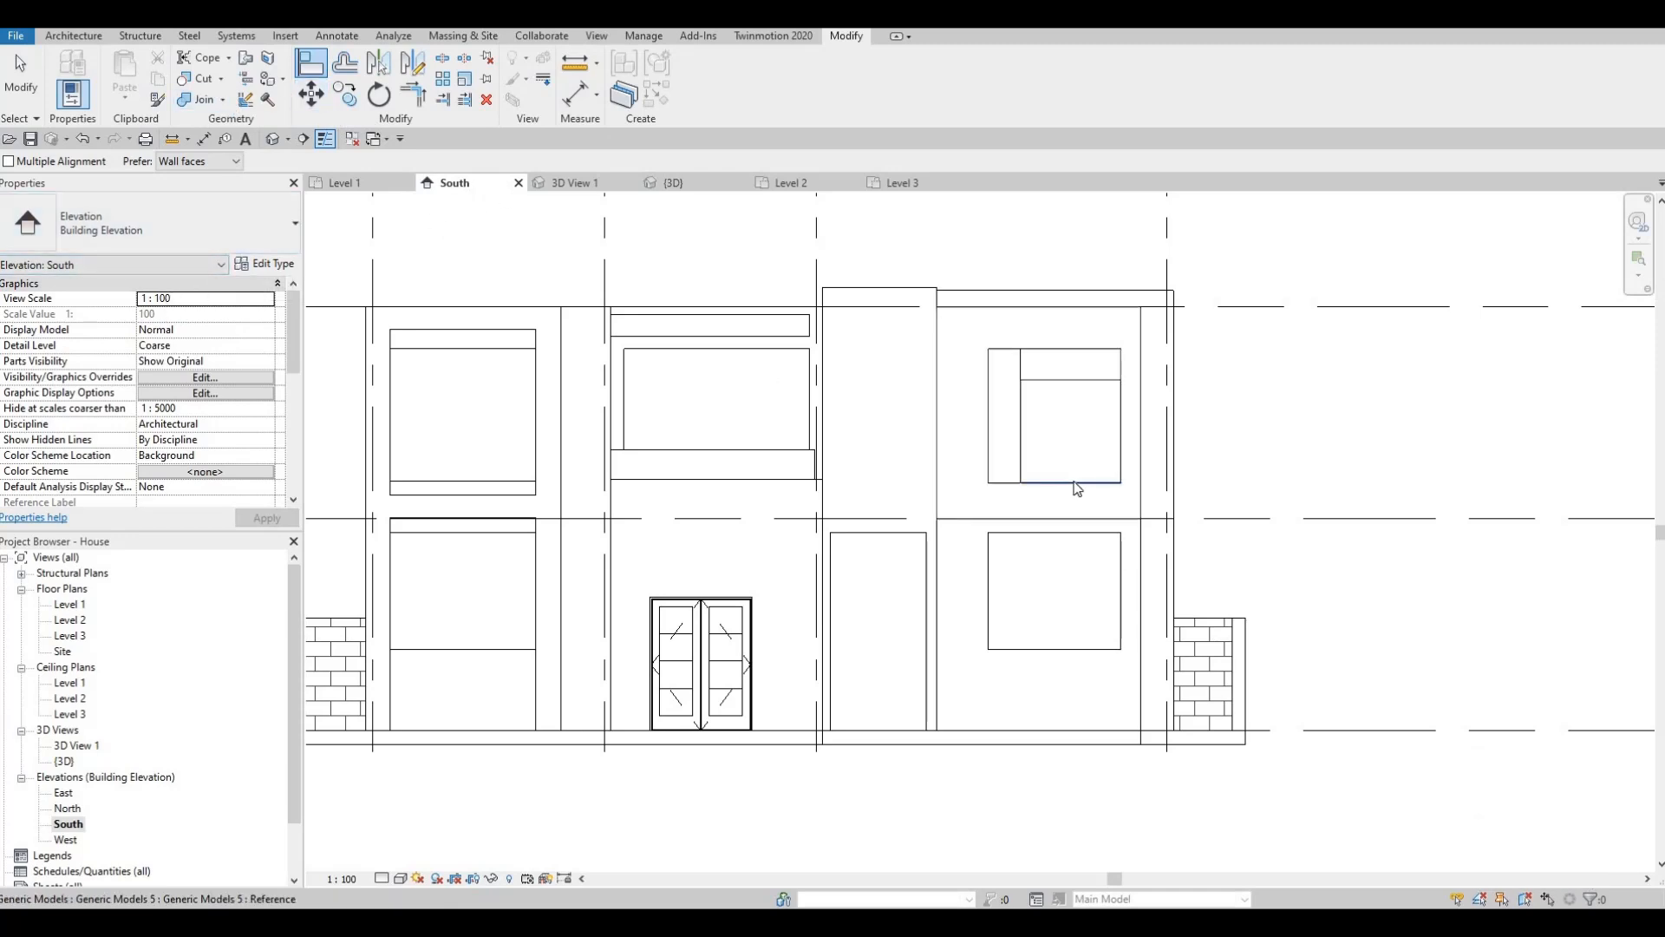
key("Escape")
key("Escape")
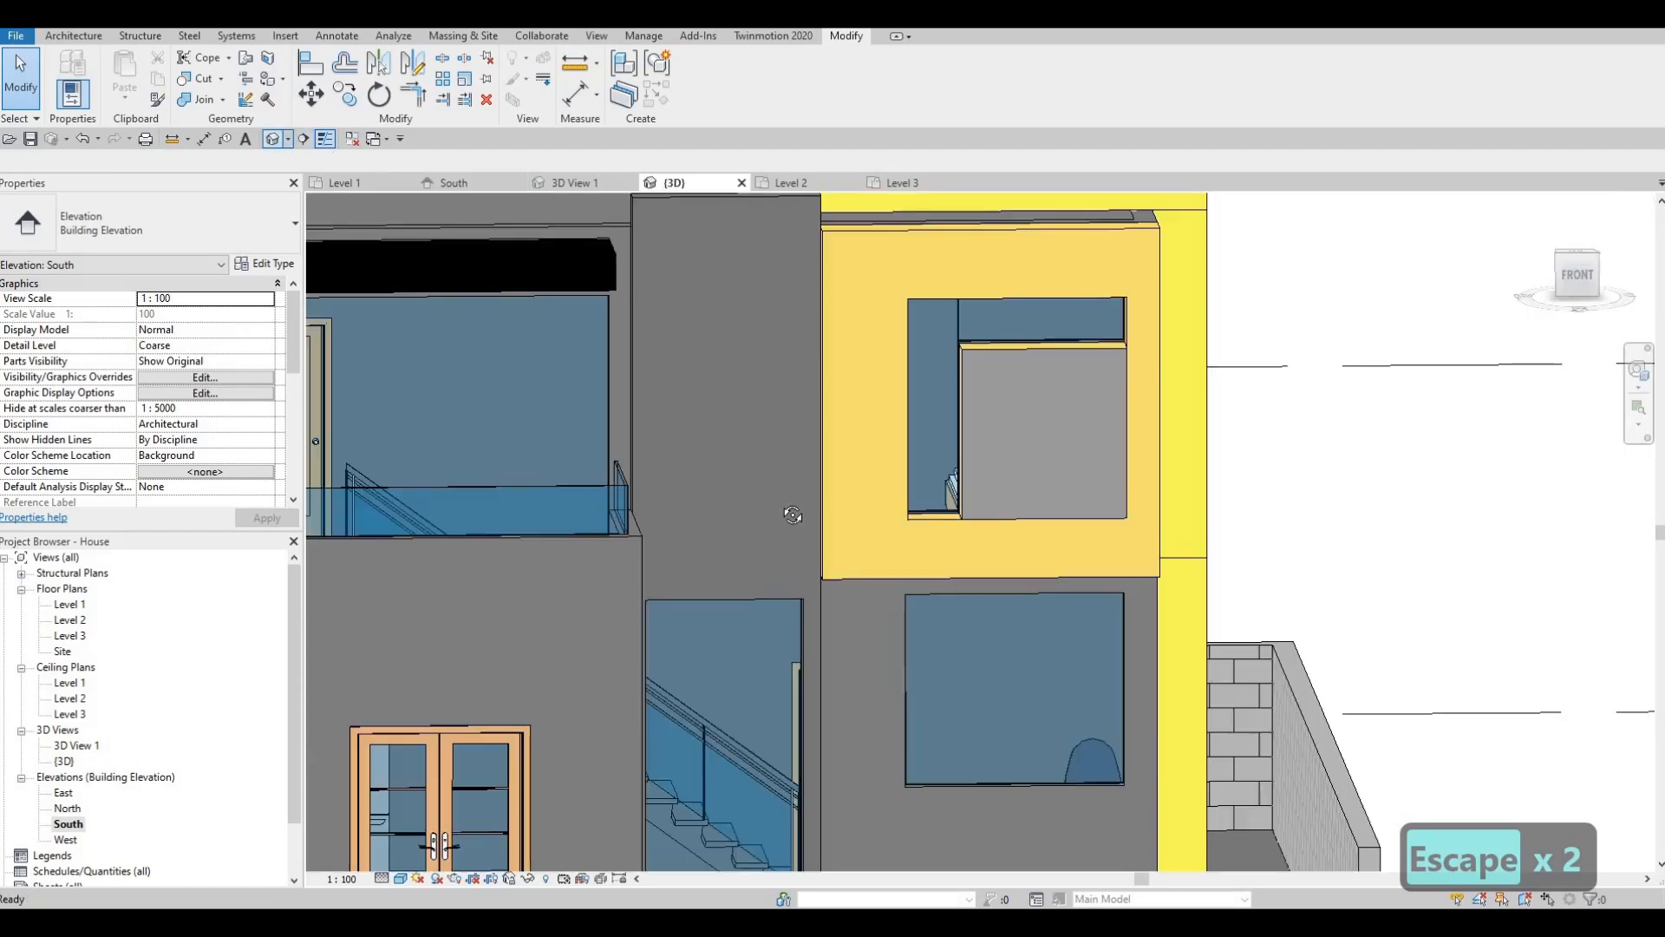
- Inspect the yellow upper panel, its L-shaped opening and the ground-floor window from several angles in the 3D view
middle_click_drag(682, 479, 582, 508, "shift")
middle_click_drag(579, 525, 873, 447, "shift")
scroll(871, 526, "up", 2)
scroll(946, 523, "up", 2)
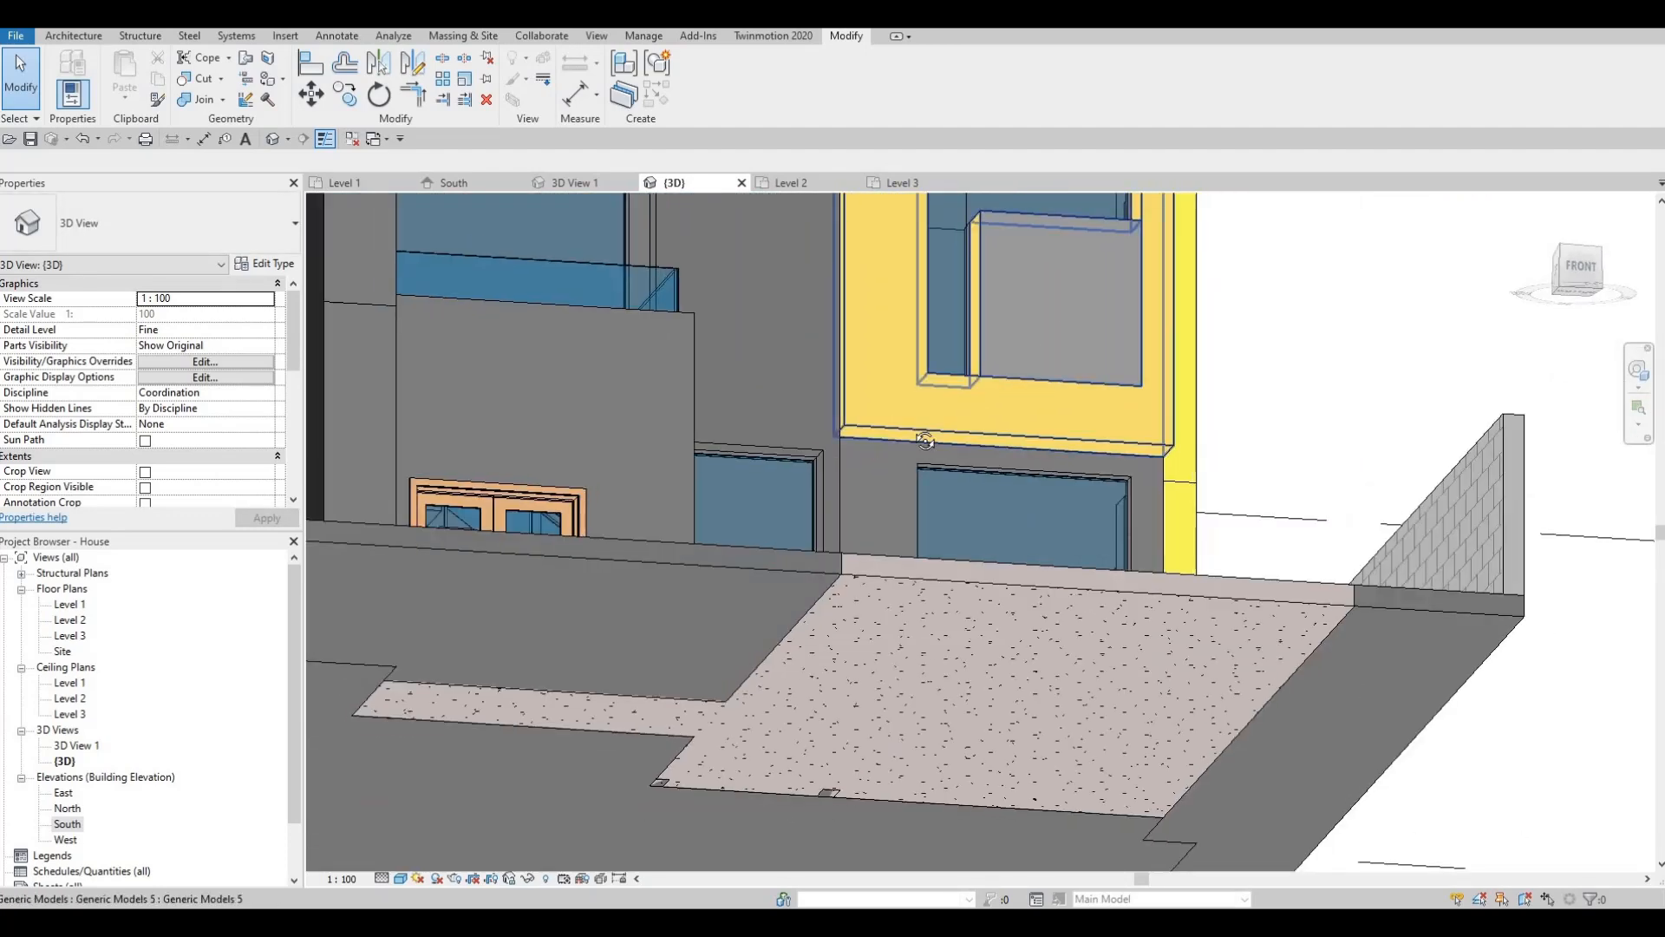
scroll(873, 448, "up", 4)
scroll(1105, 529, "down", 4)
middle_click_drag(1105, 529, 772, 456, "shift")
scroll(921, 602, "down", 2)
scroll(808, 528, "up", 3)
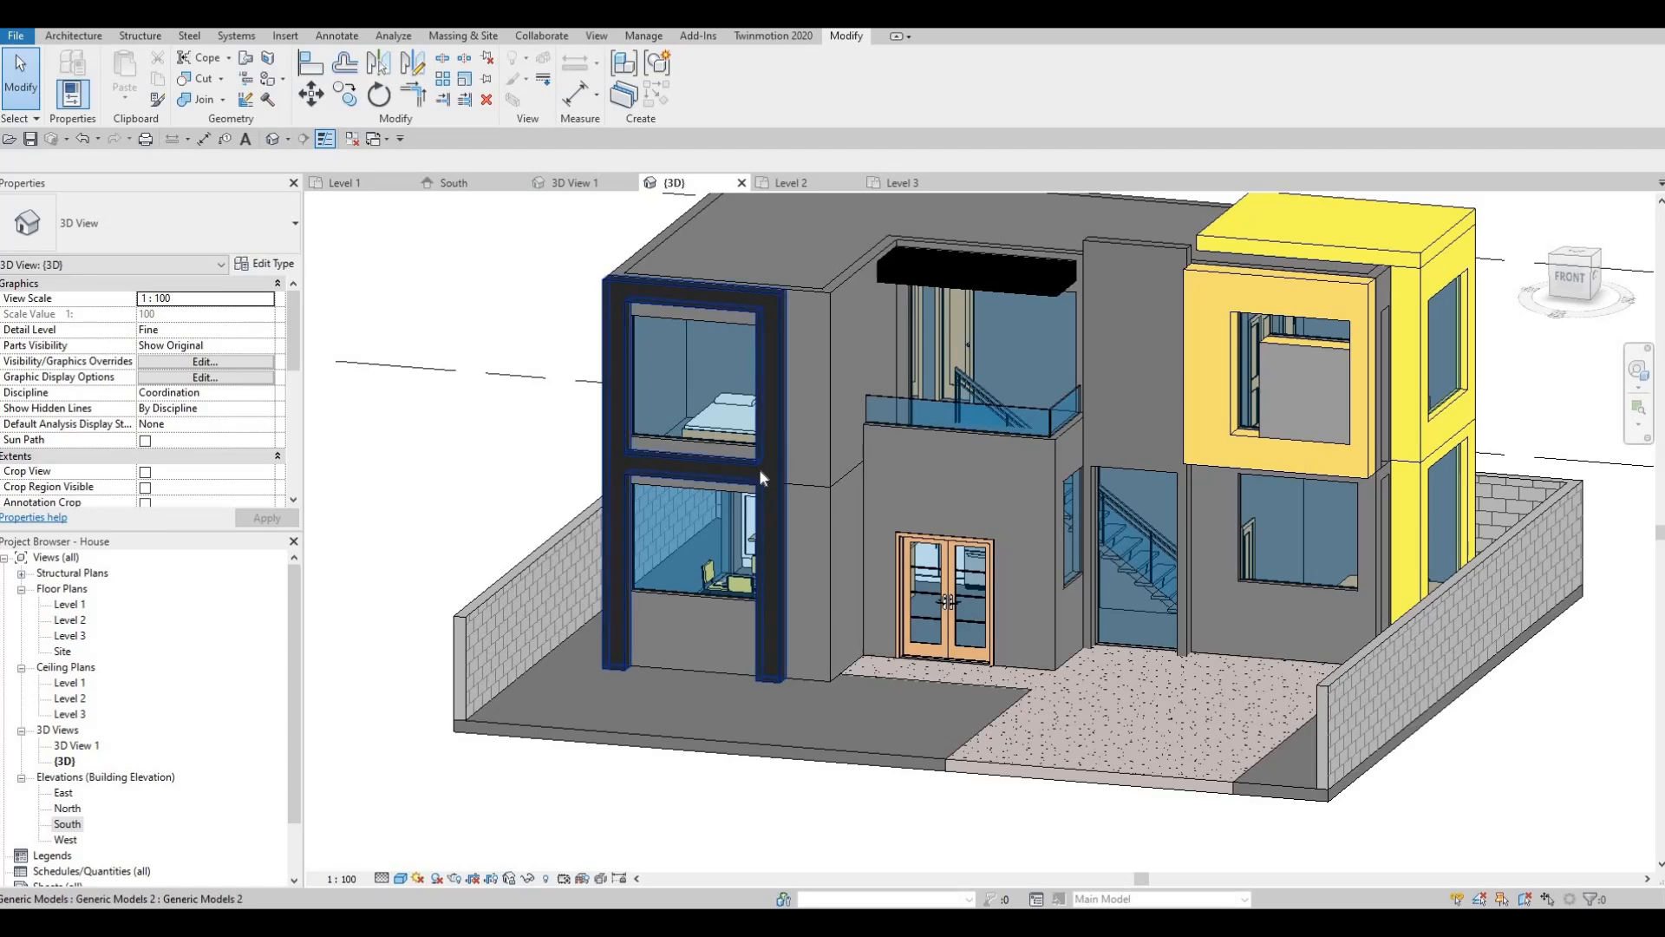
- Examine the dark two-storey window frame and the exterior wall corner beside it in the 3D view
left_click(760, 471)
scroll(677, 494, "up", 3)
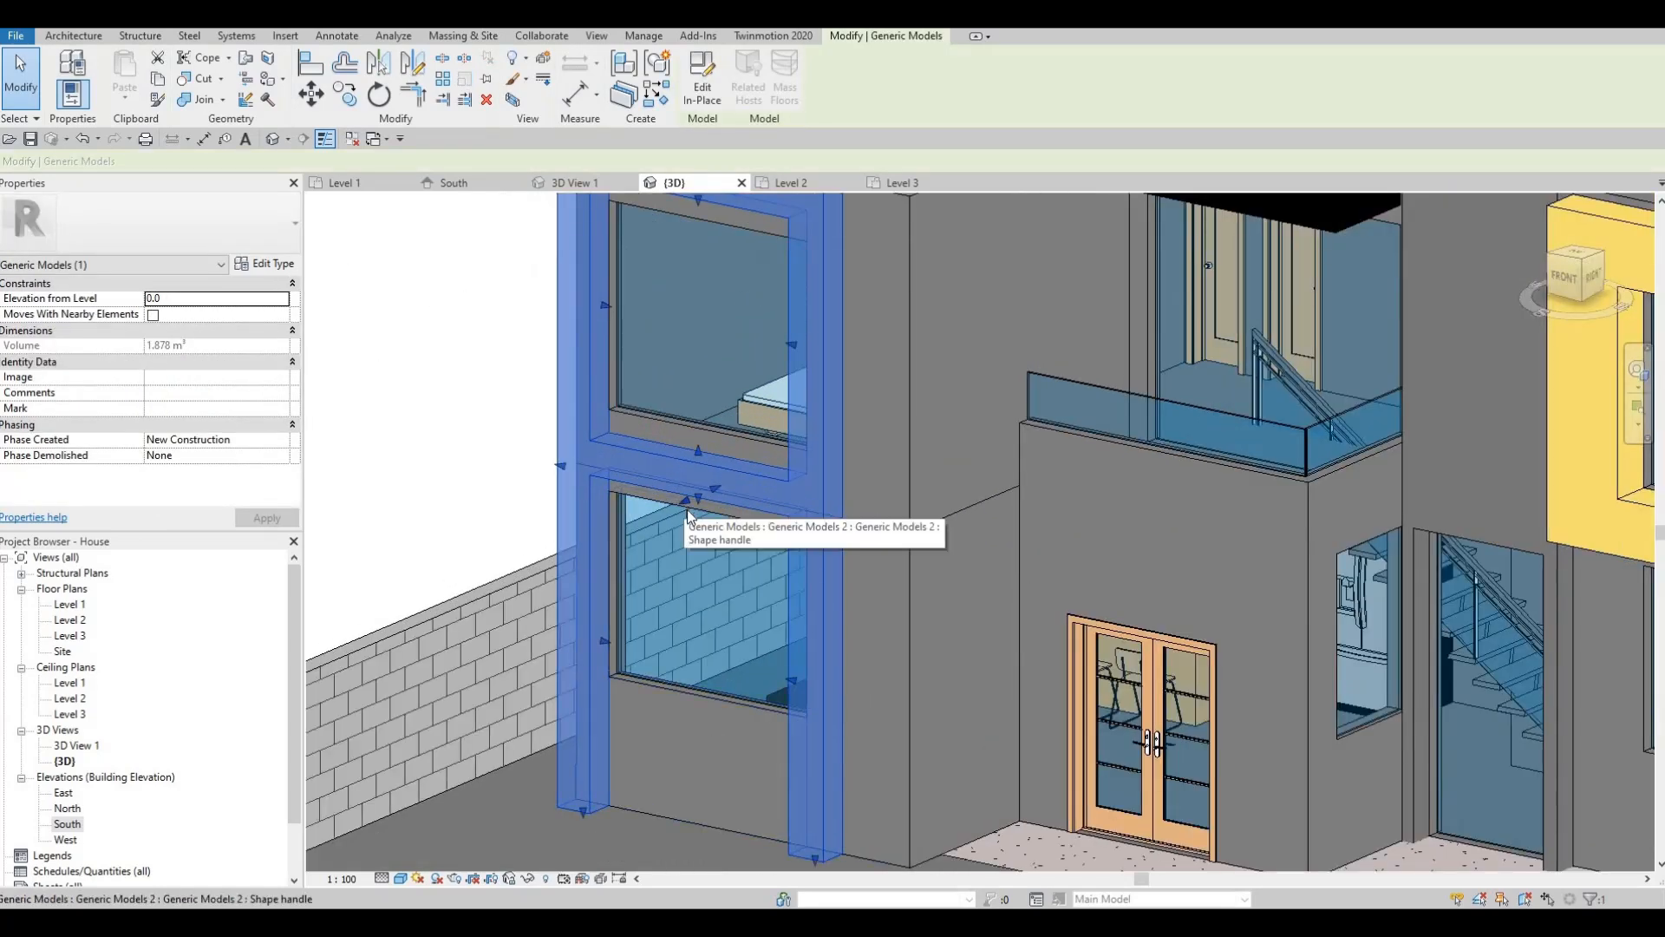
key("Escape")
key("Escape")
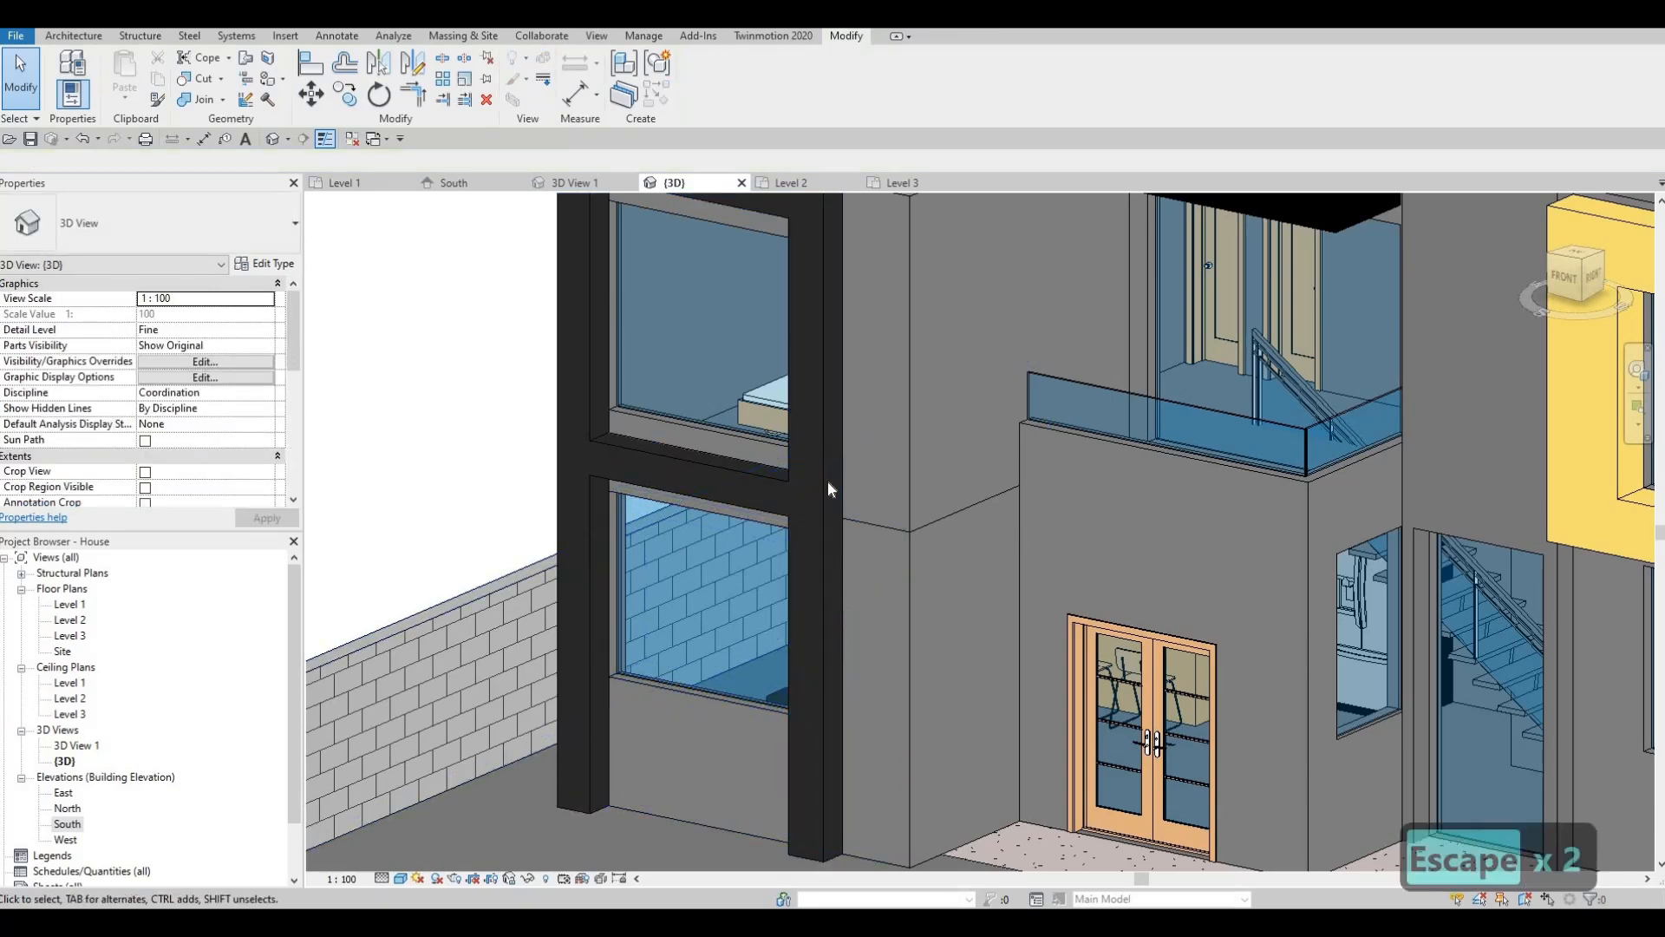
left_click(828, 486)
key("Escape")
key("Escape")
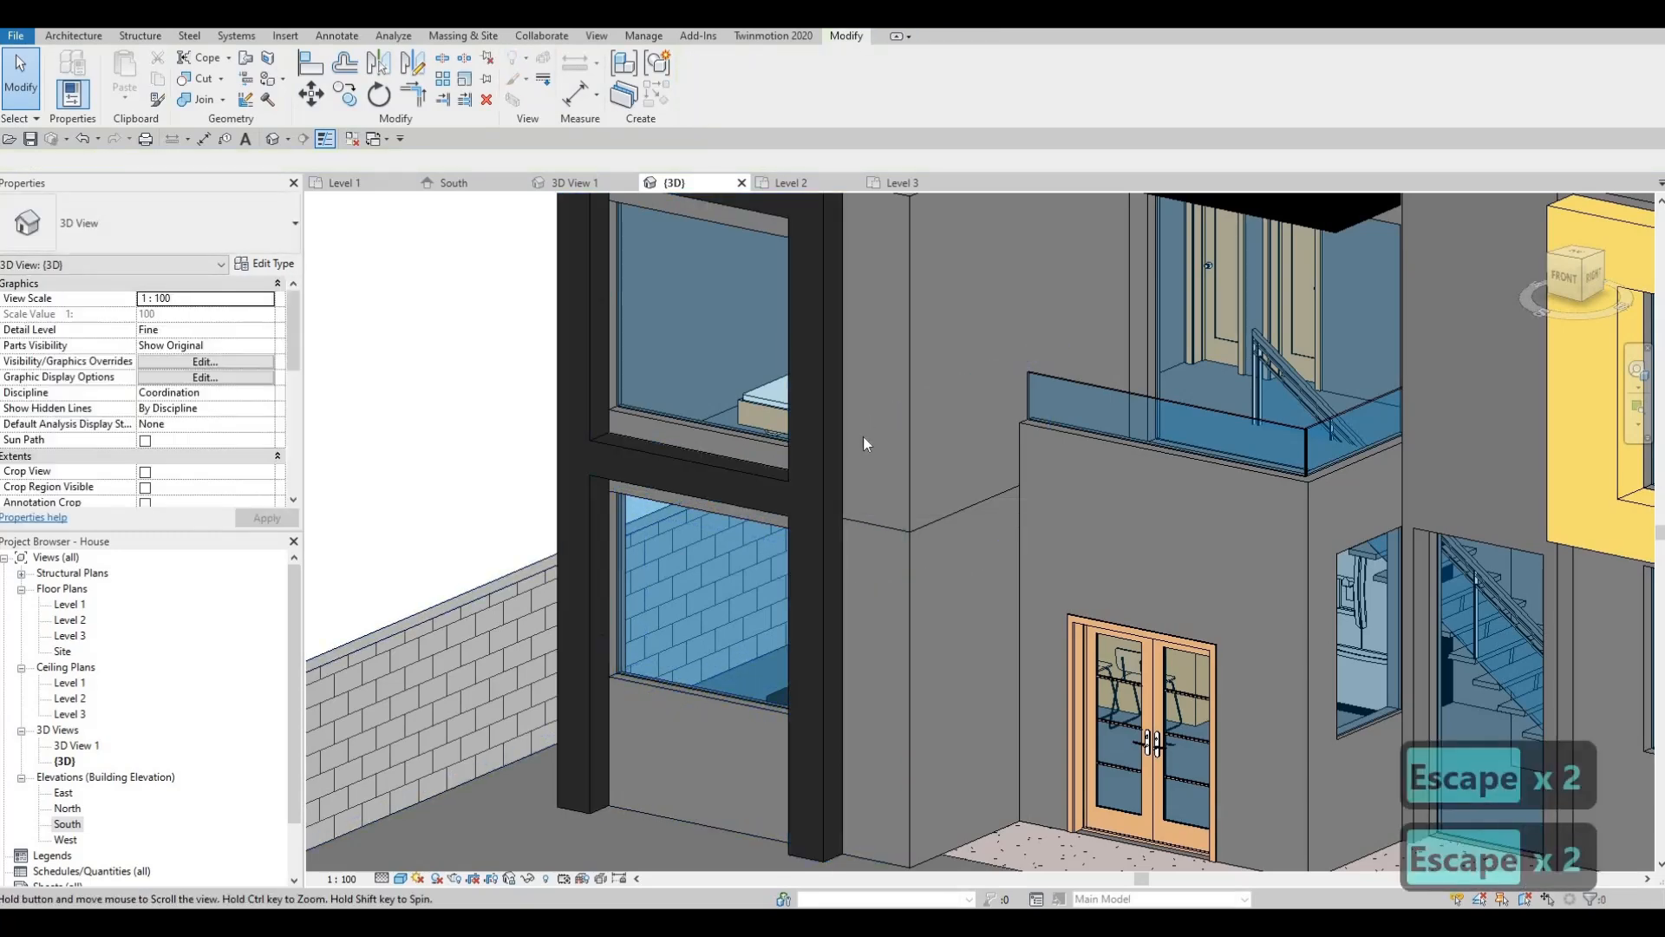
scroll(862, 435, "down", 5)
scroll(884, 299, "up", 2)
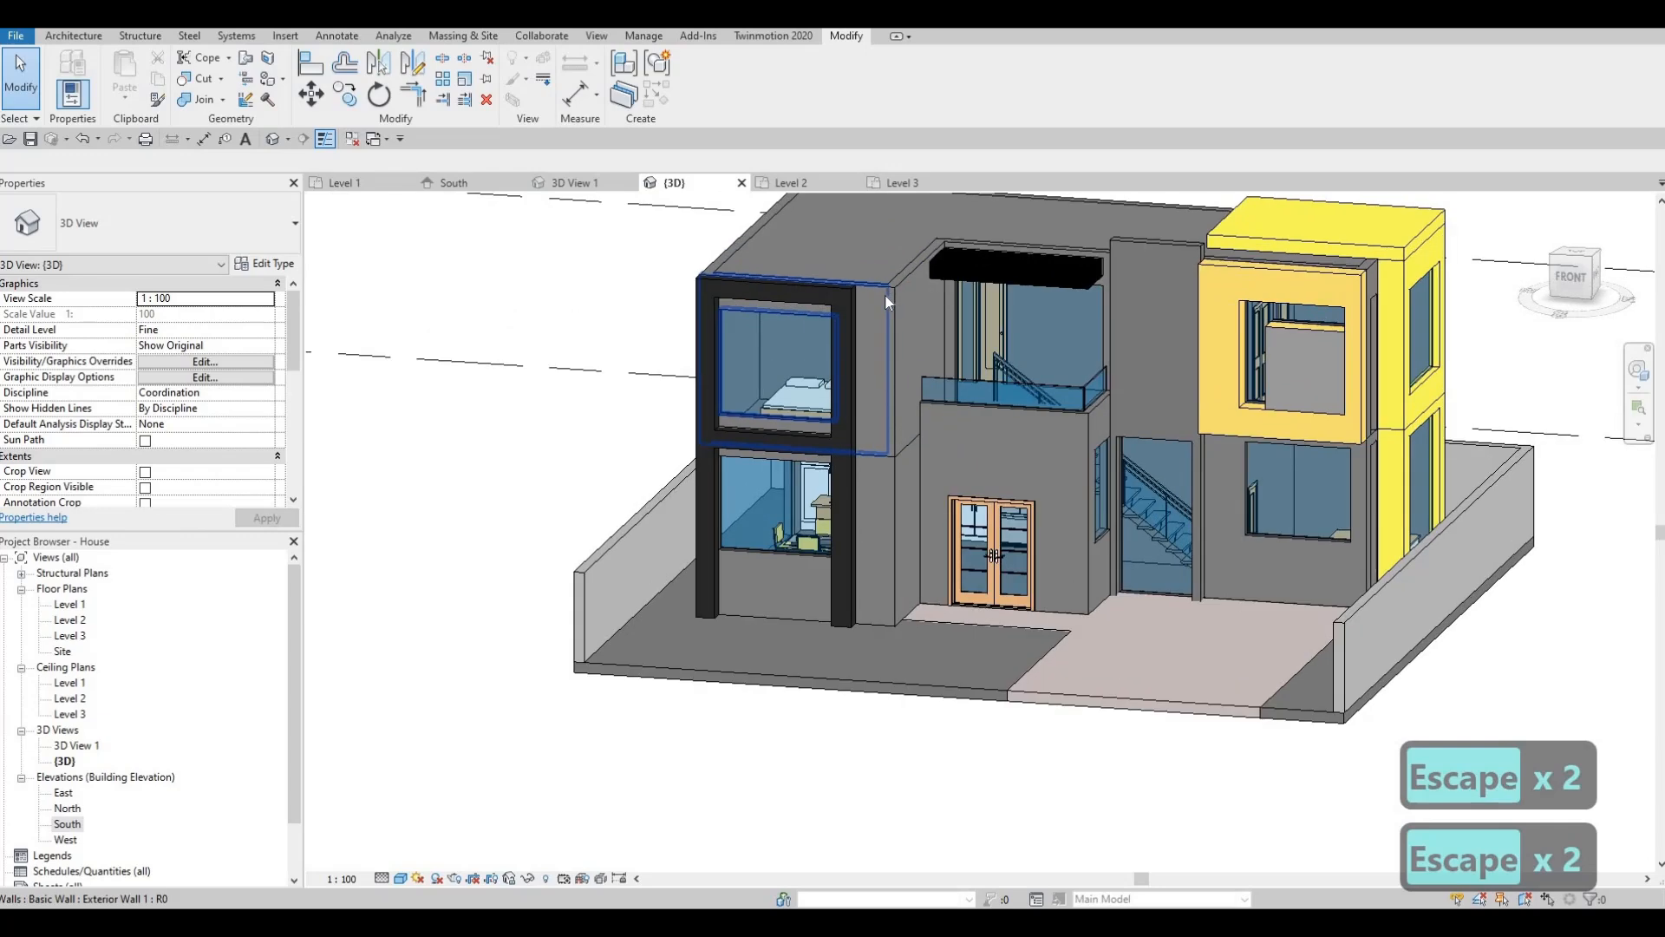
middle_click_drag(947, 249, 932, 441, "shift")
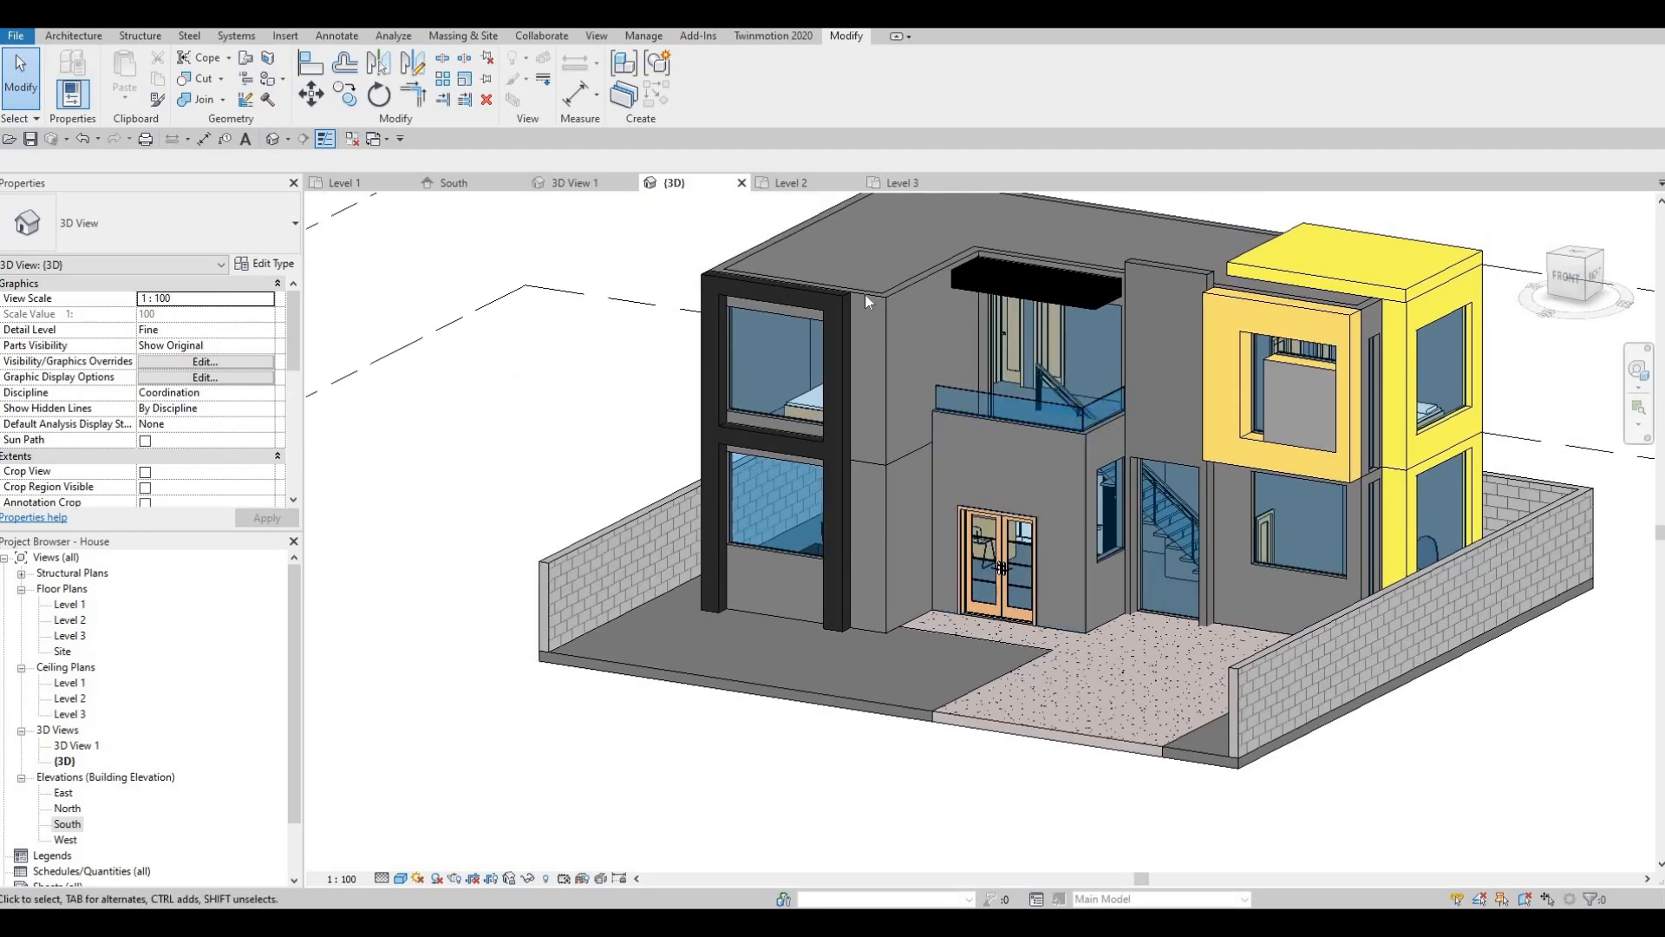
scroll(865, 294, "up", 5)
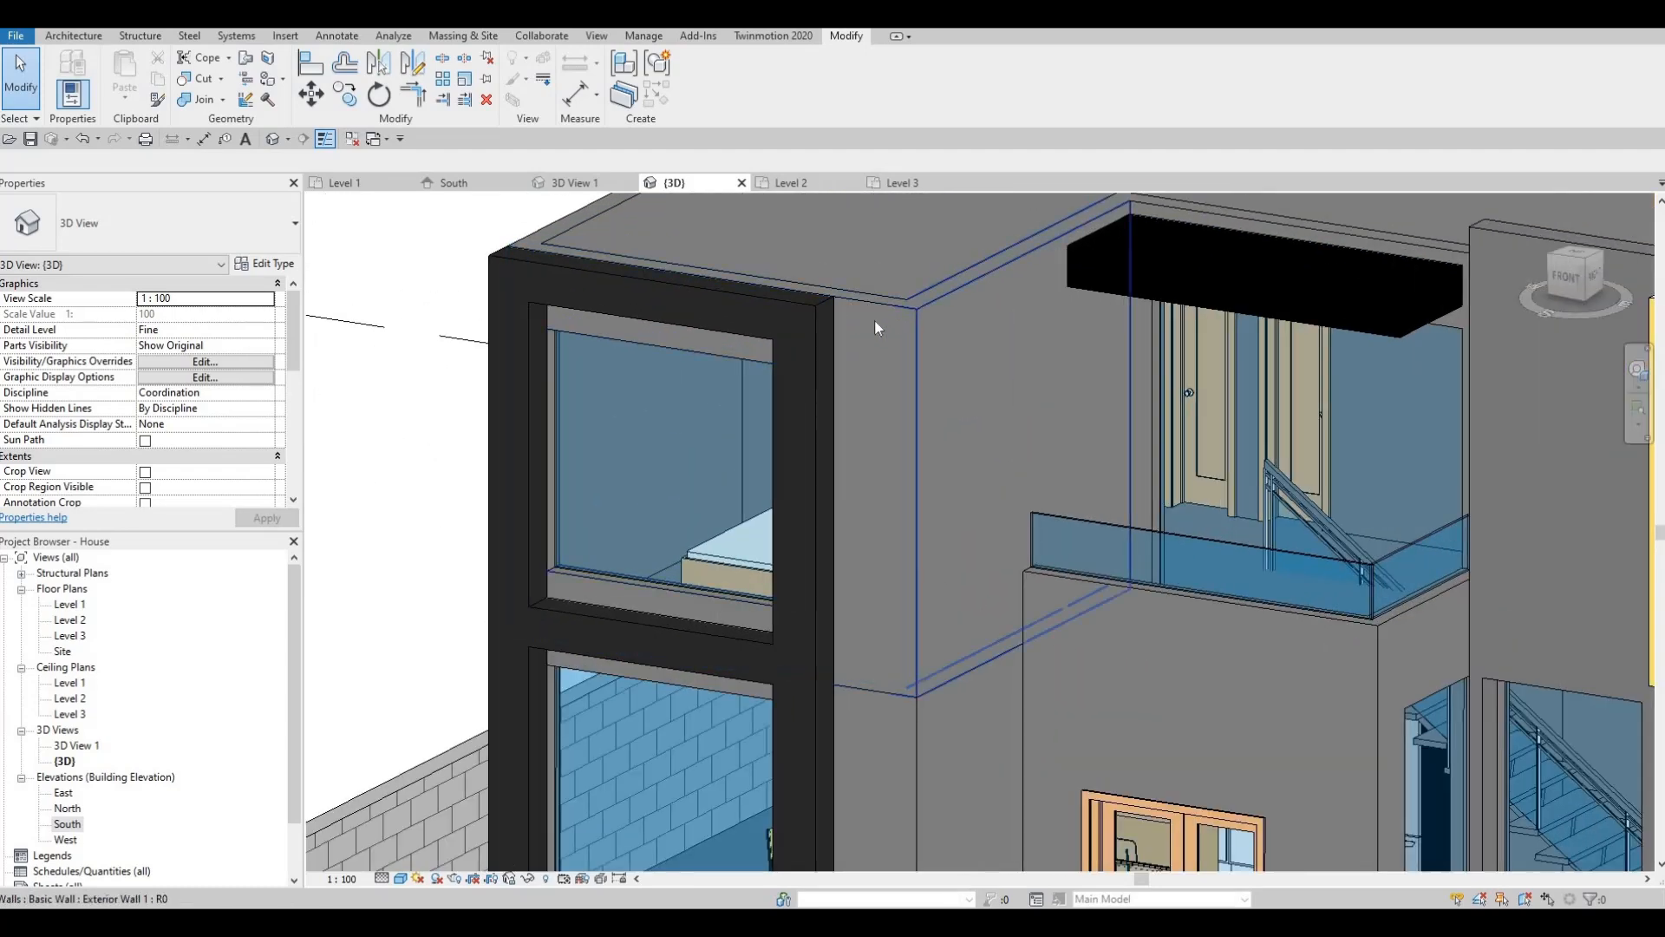
scroll(949, 476, "down", 2)
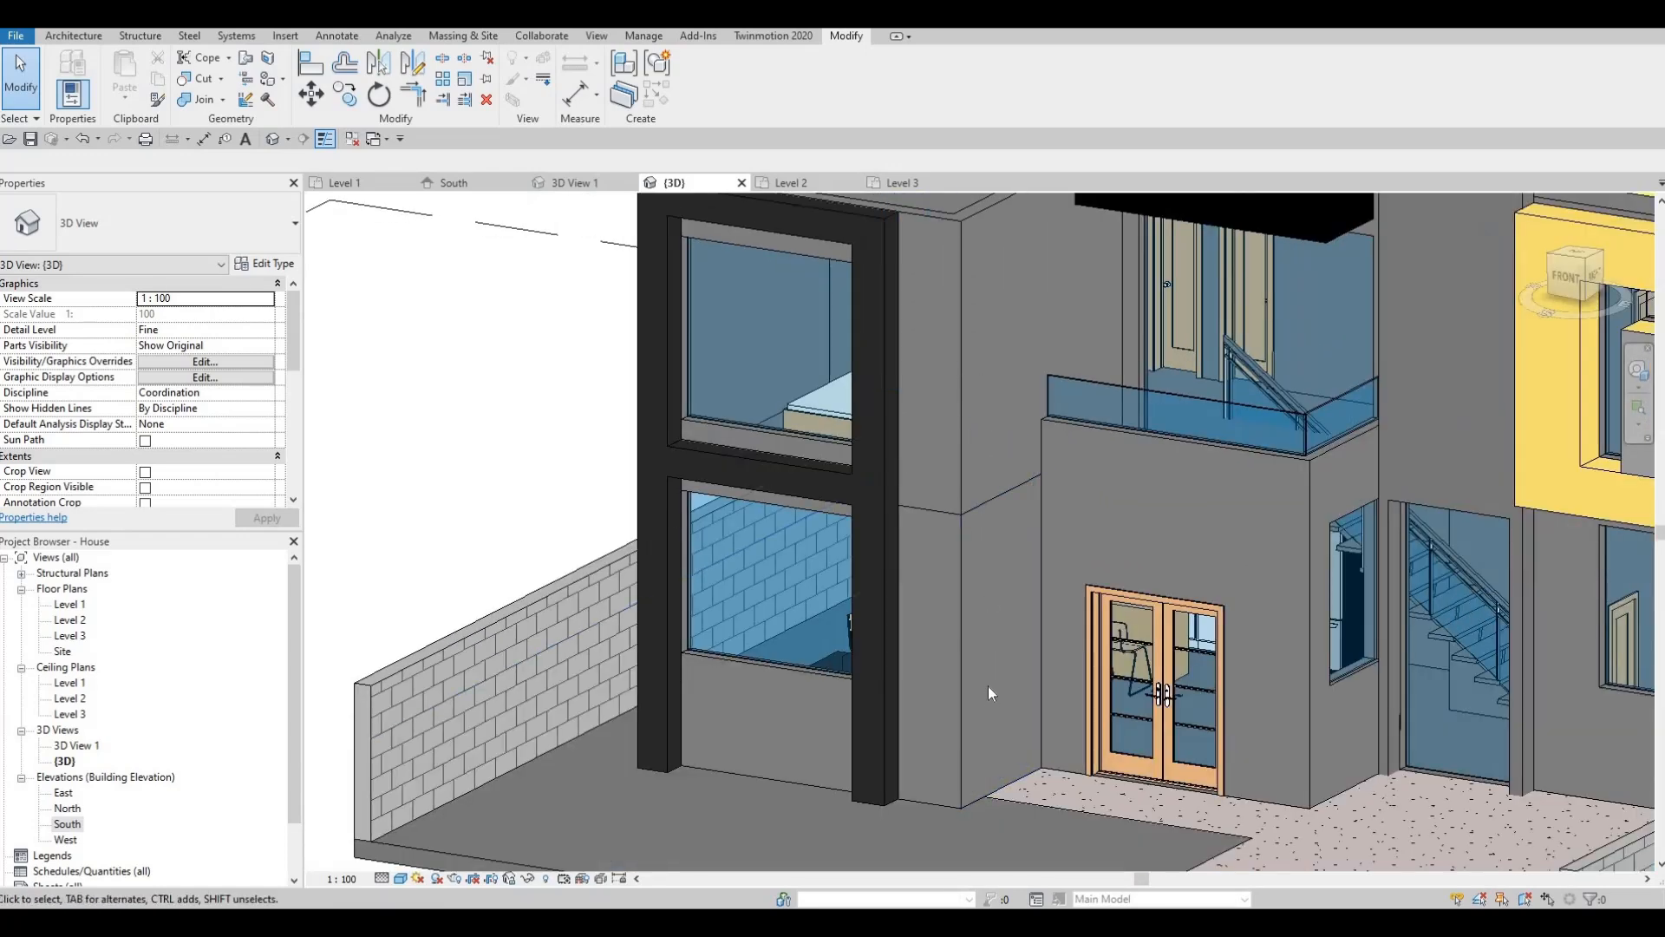
middle_click_drag(904, 399, 869, 557)
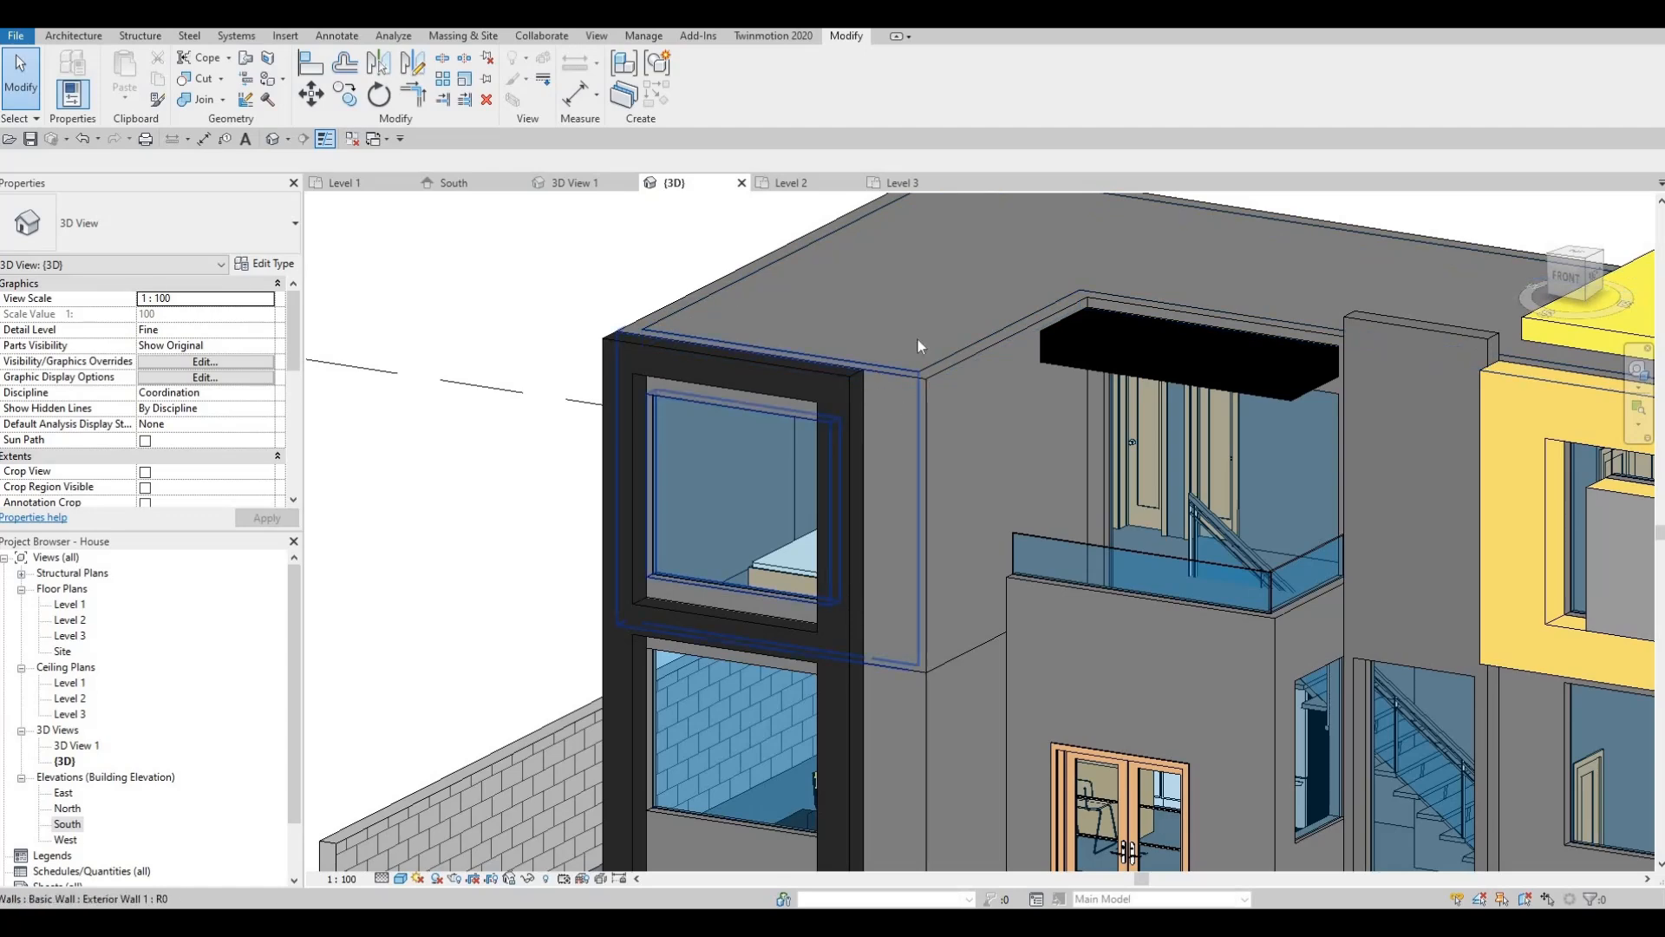
scroll(938, 404, "down", 2)
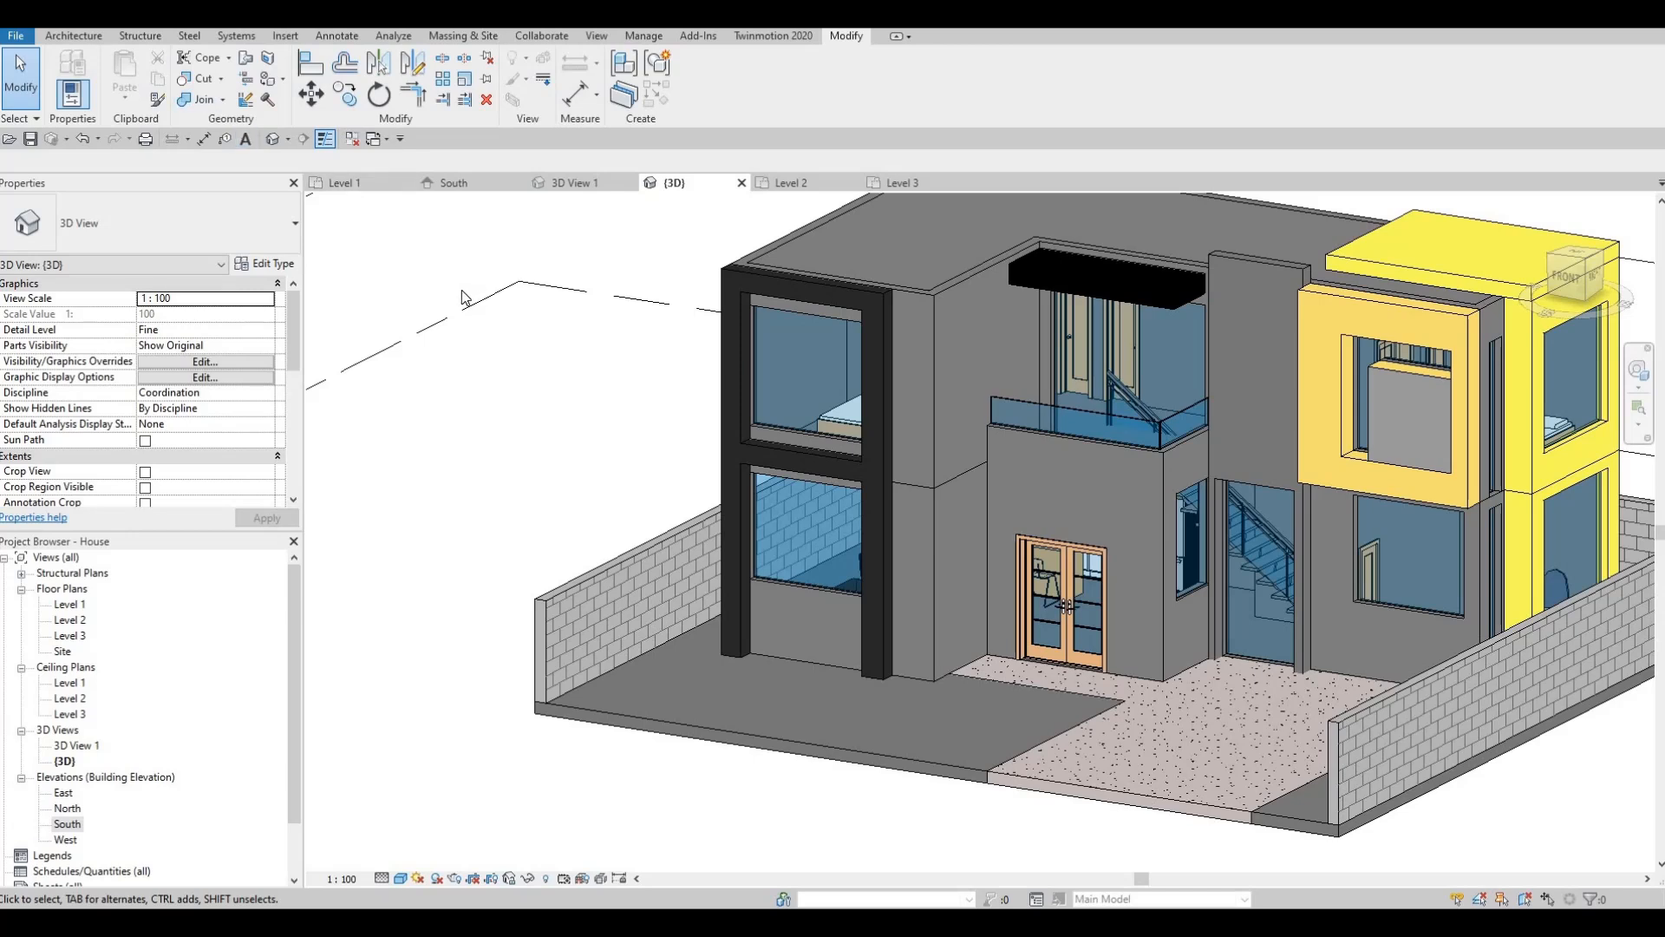
middle_click_drag(781, 270, 789, 368, "shift")
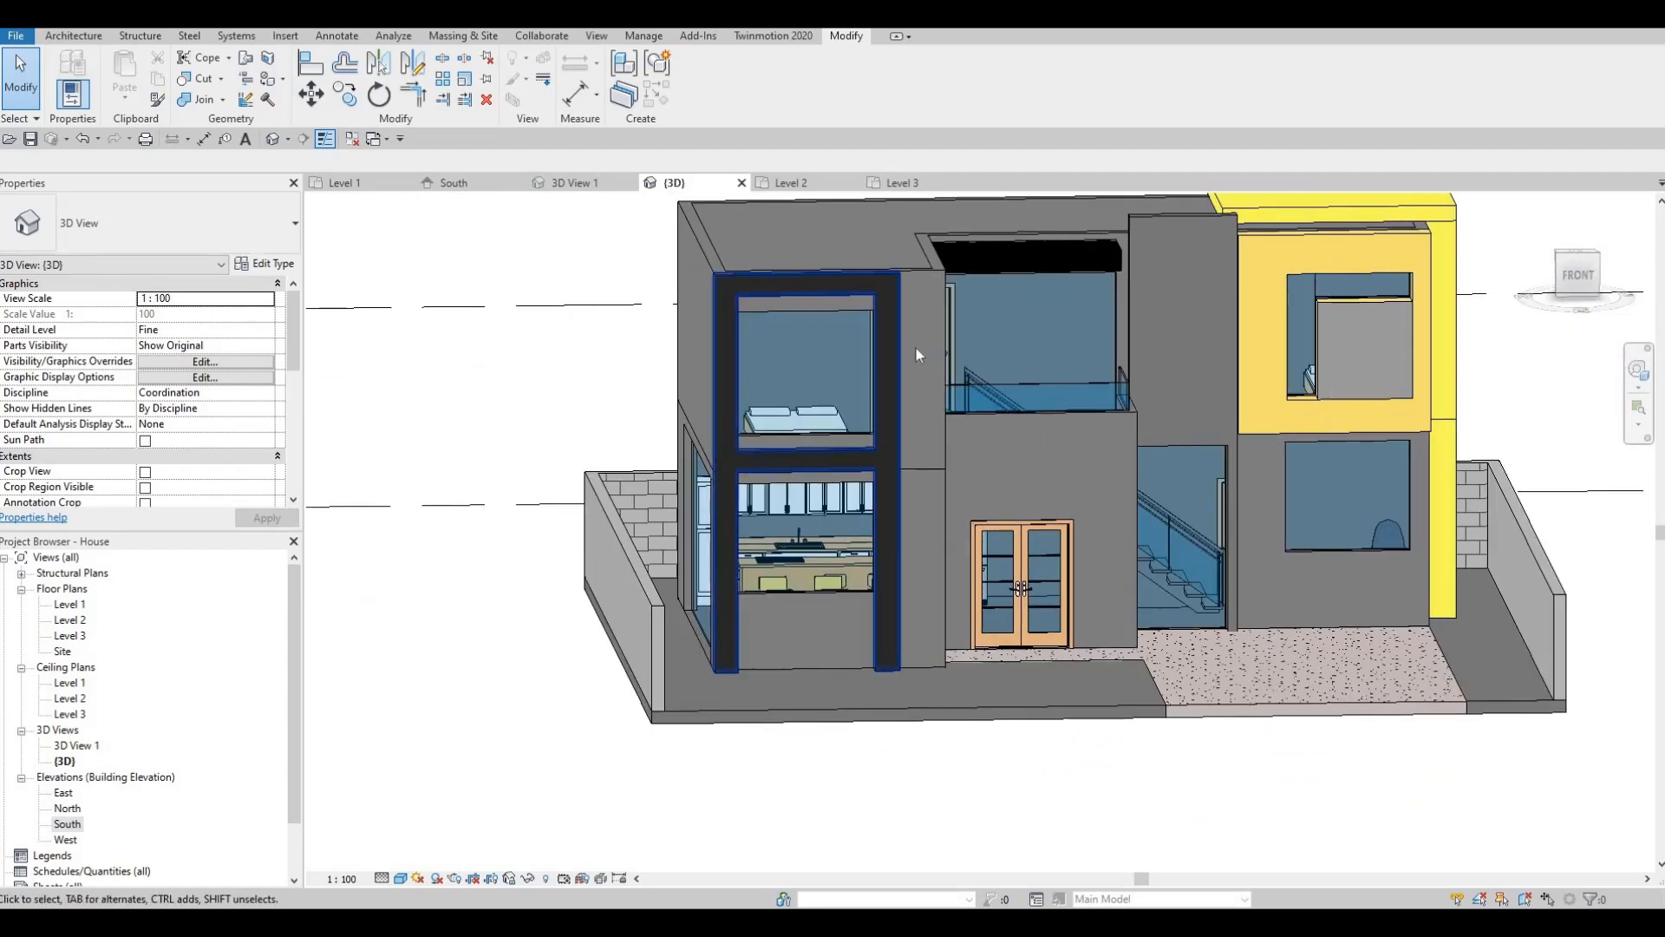
middle_click_drag(919, 356, 737, 349, "shift")
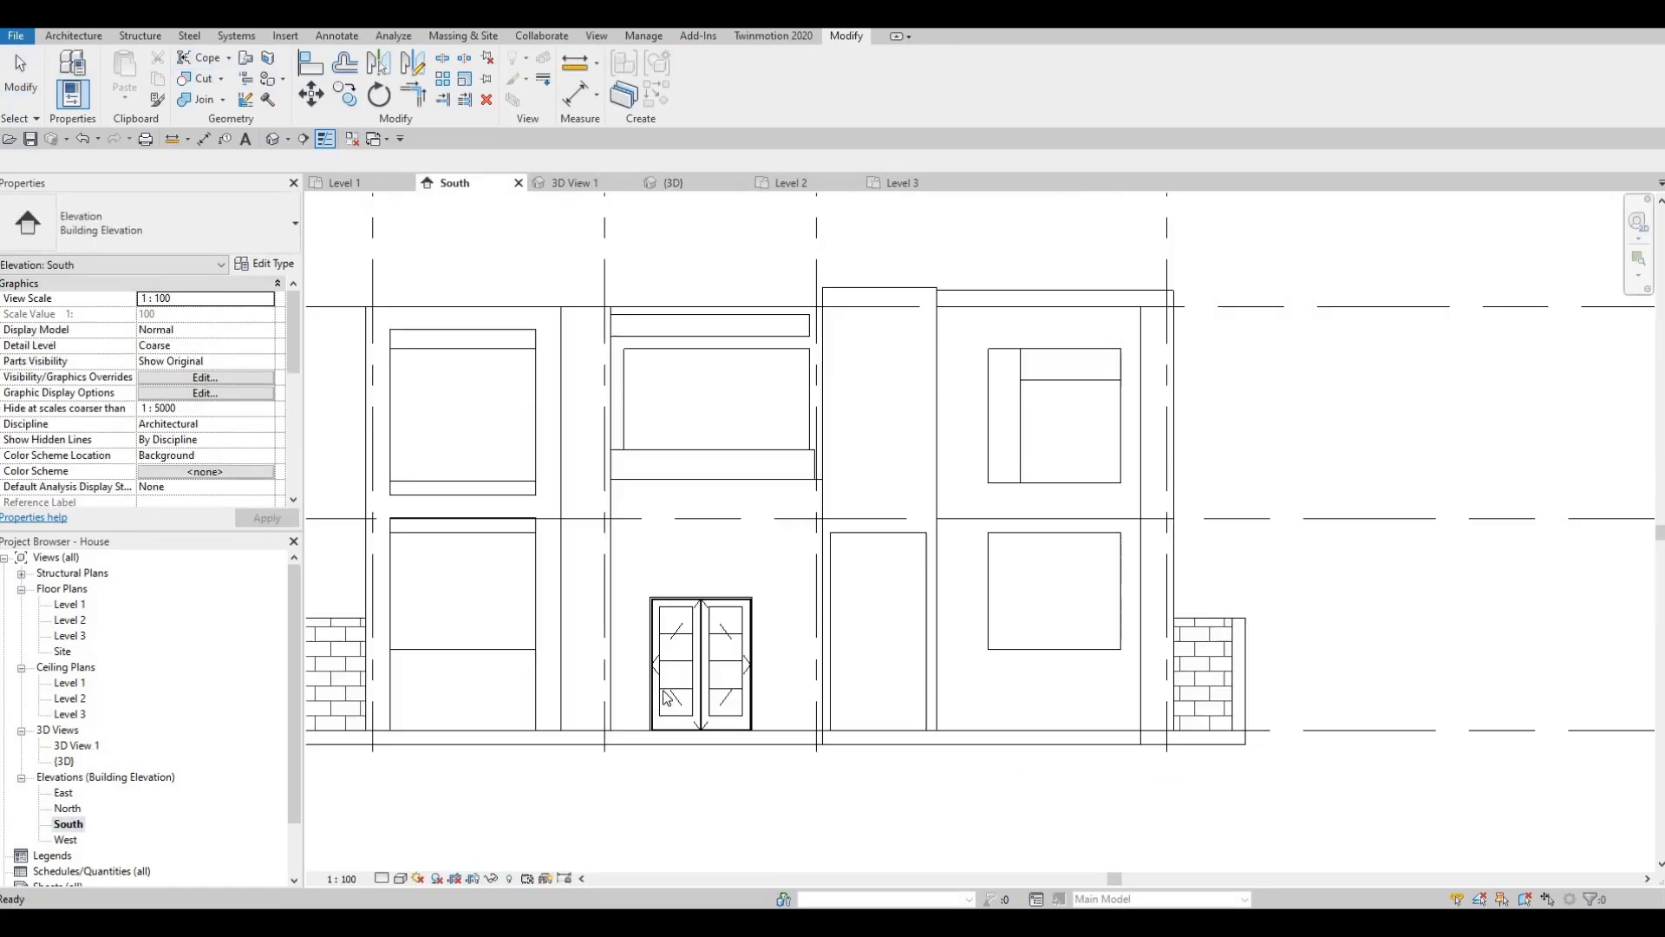
middle_click_drag(646, 442, 738, 397)
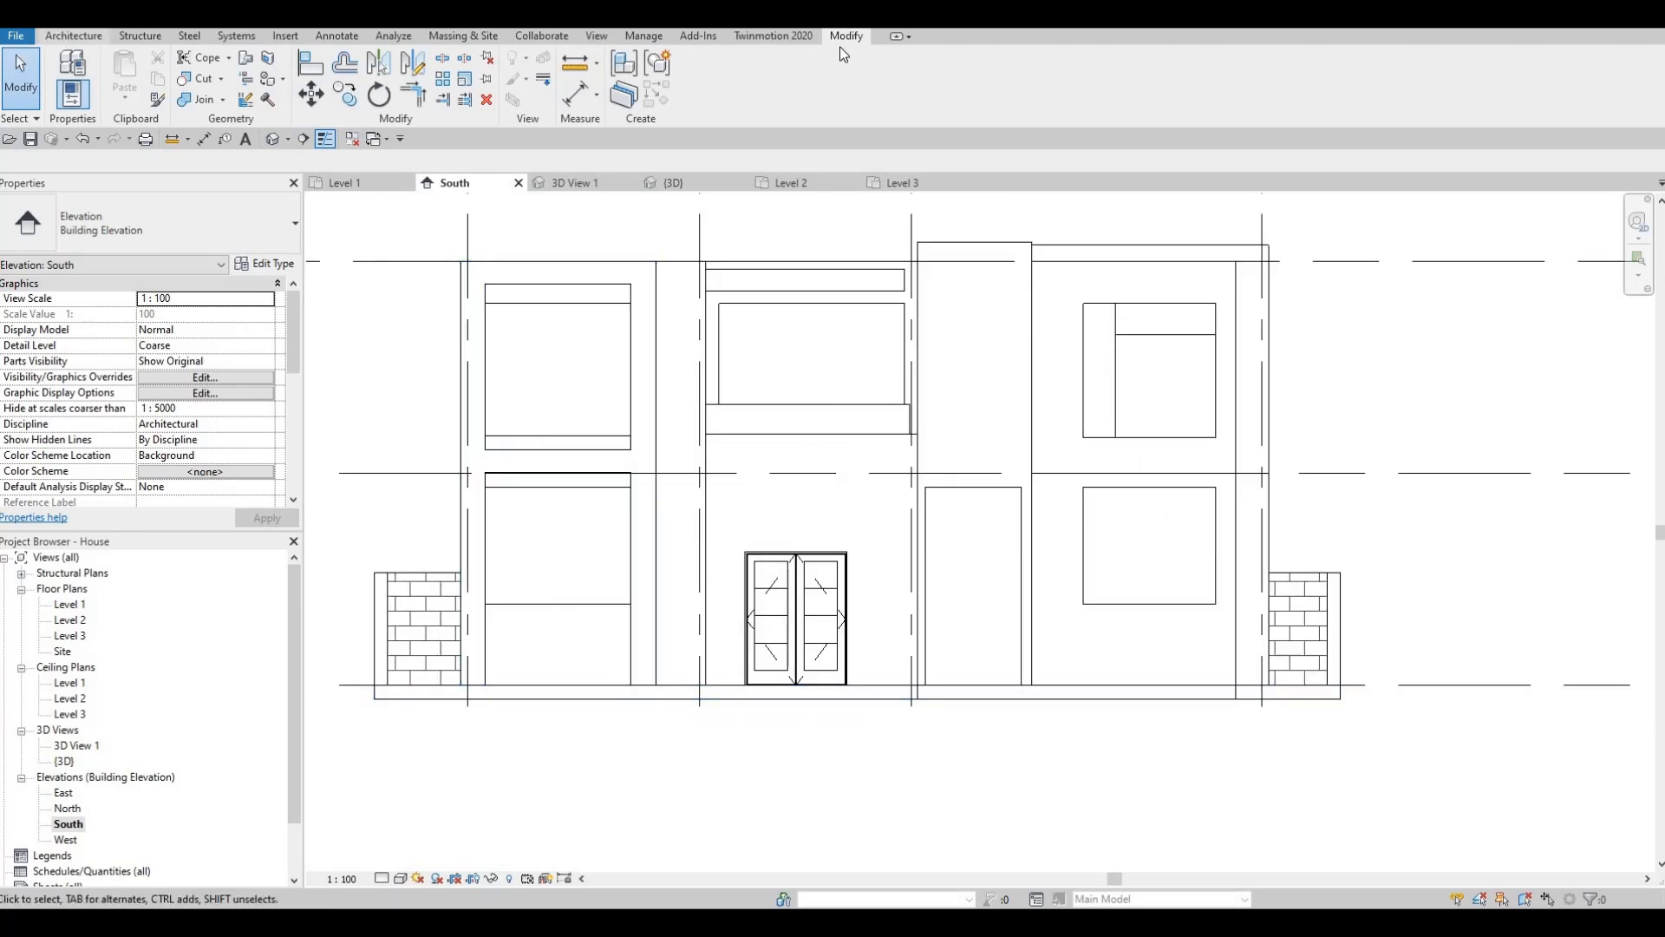
left_click(271, 64)
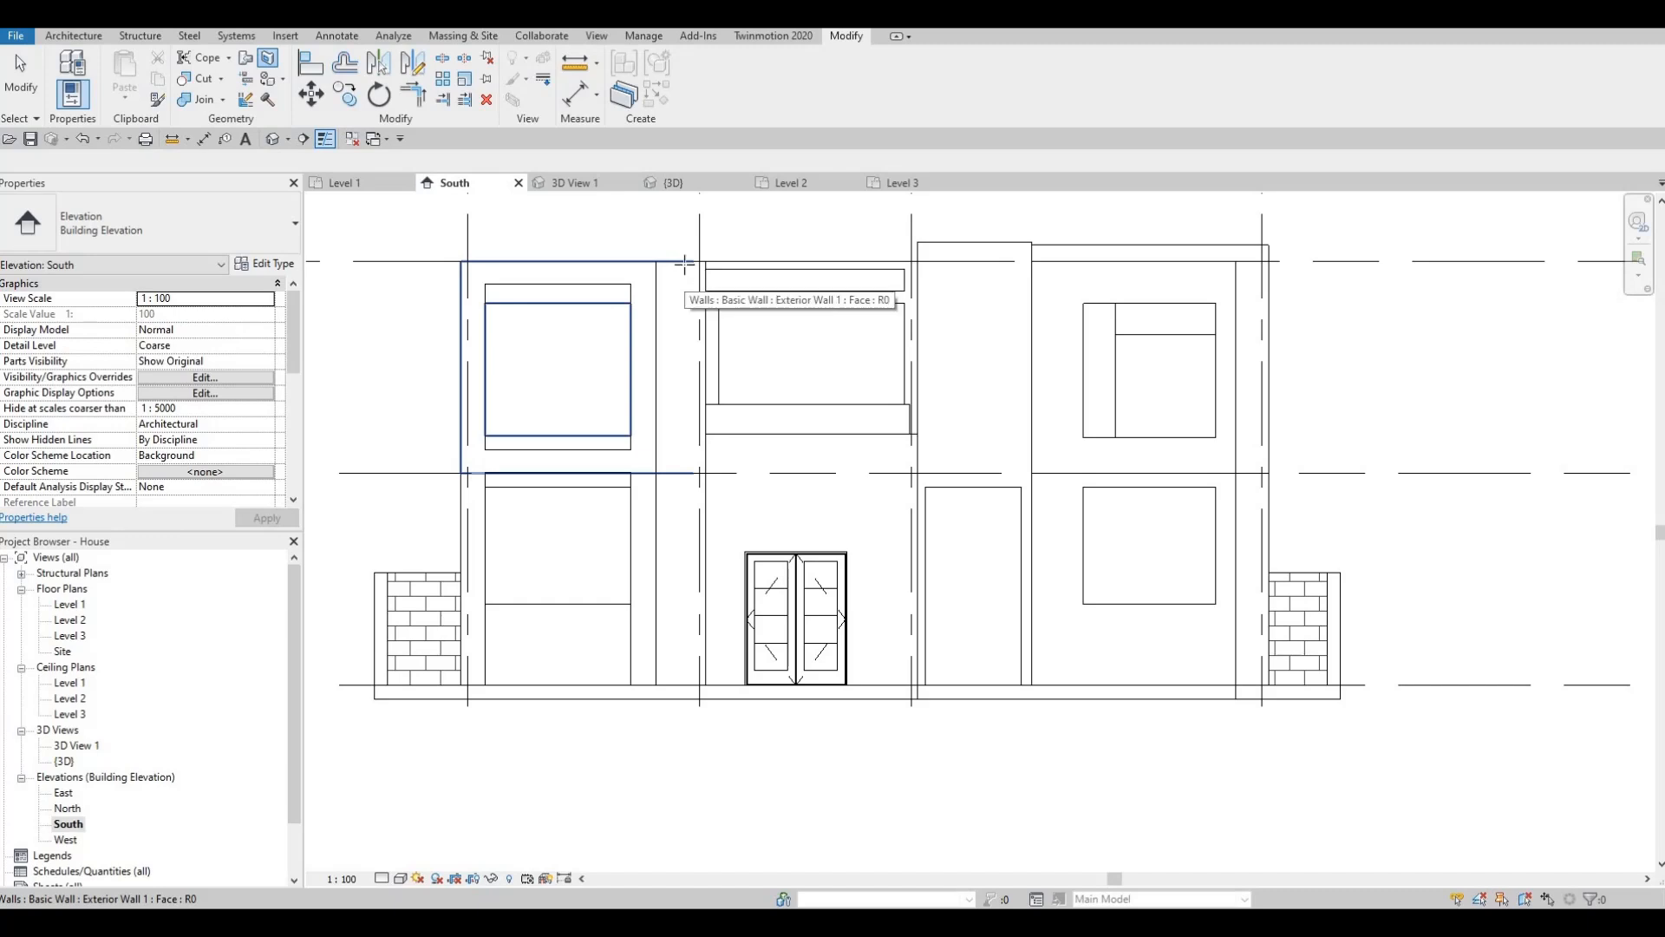
left_click(685, 266)
scroll(714, 416, "up", 2)
scroll(693, 399, "down", 3)
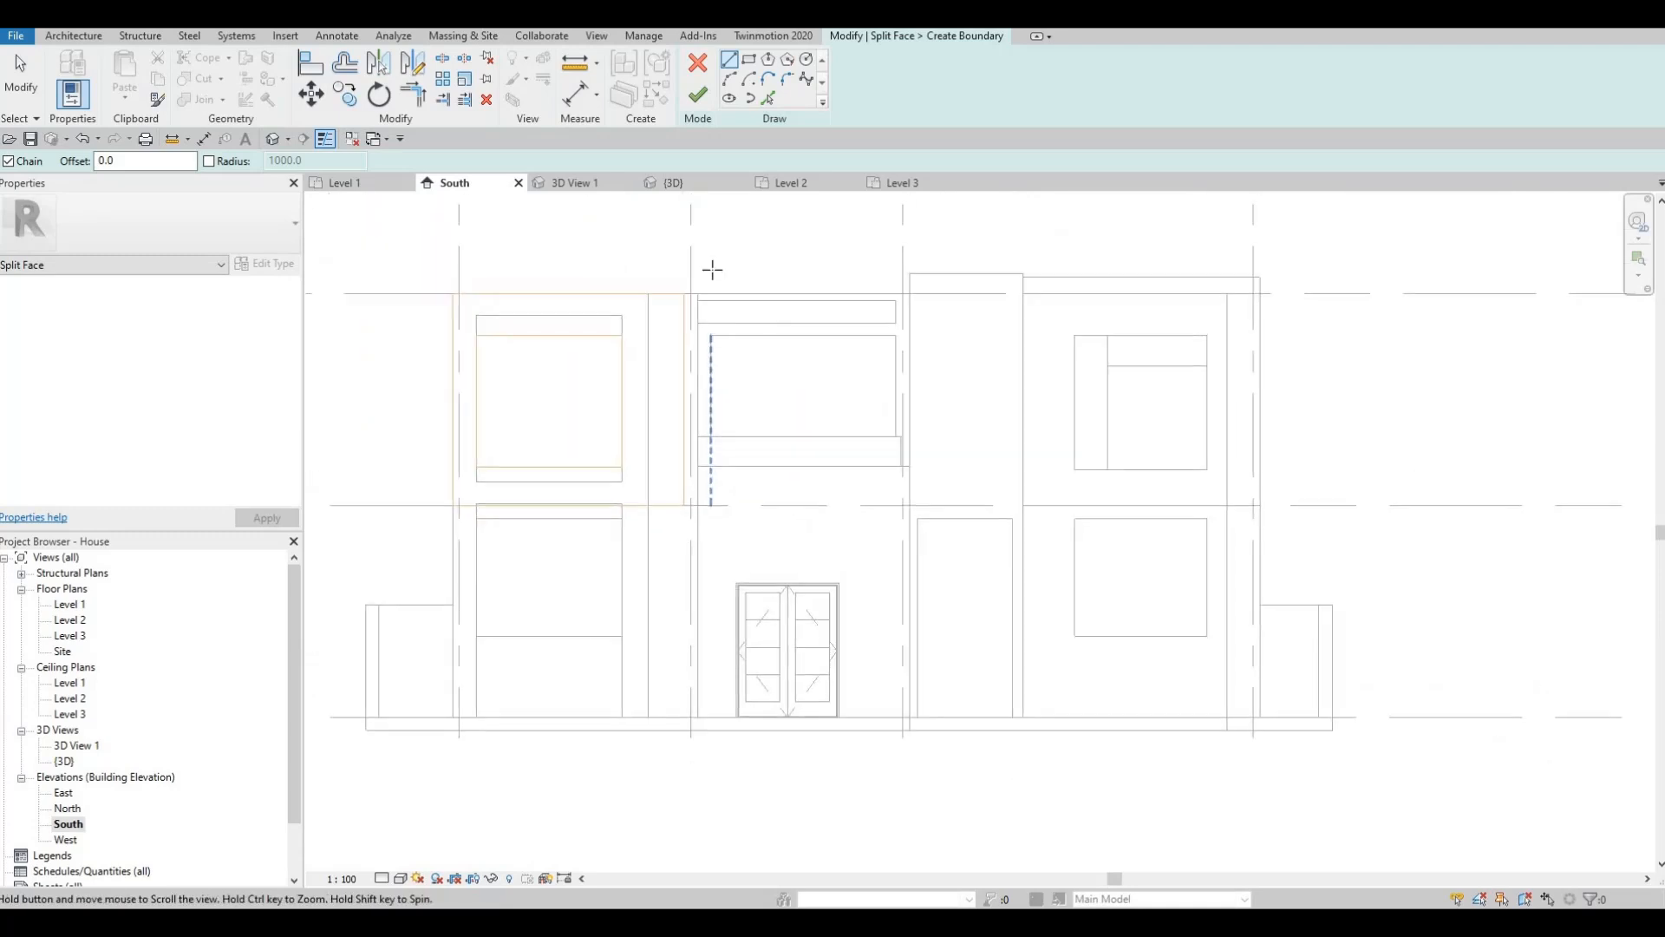
scroll(674, 359, "up", 2)
key("Escape")
key("Escape")
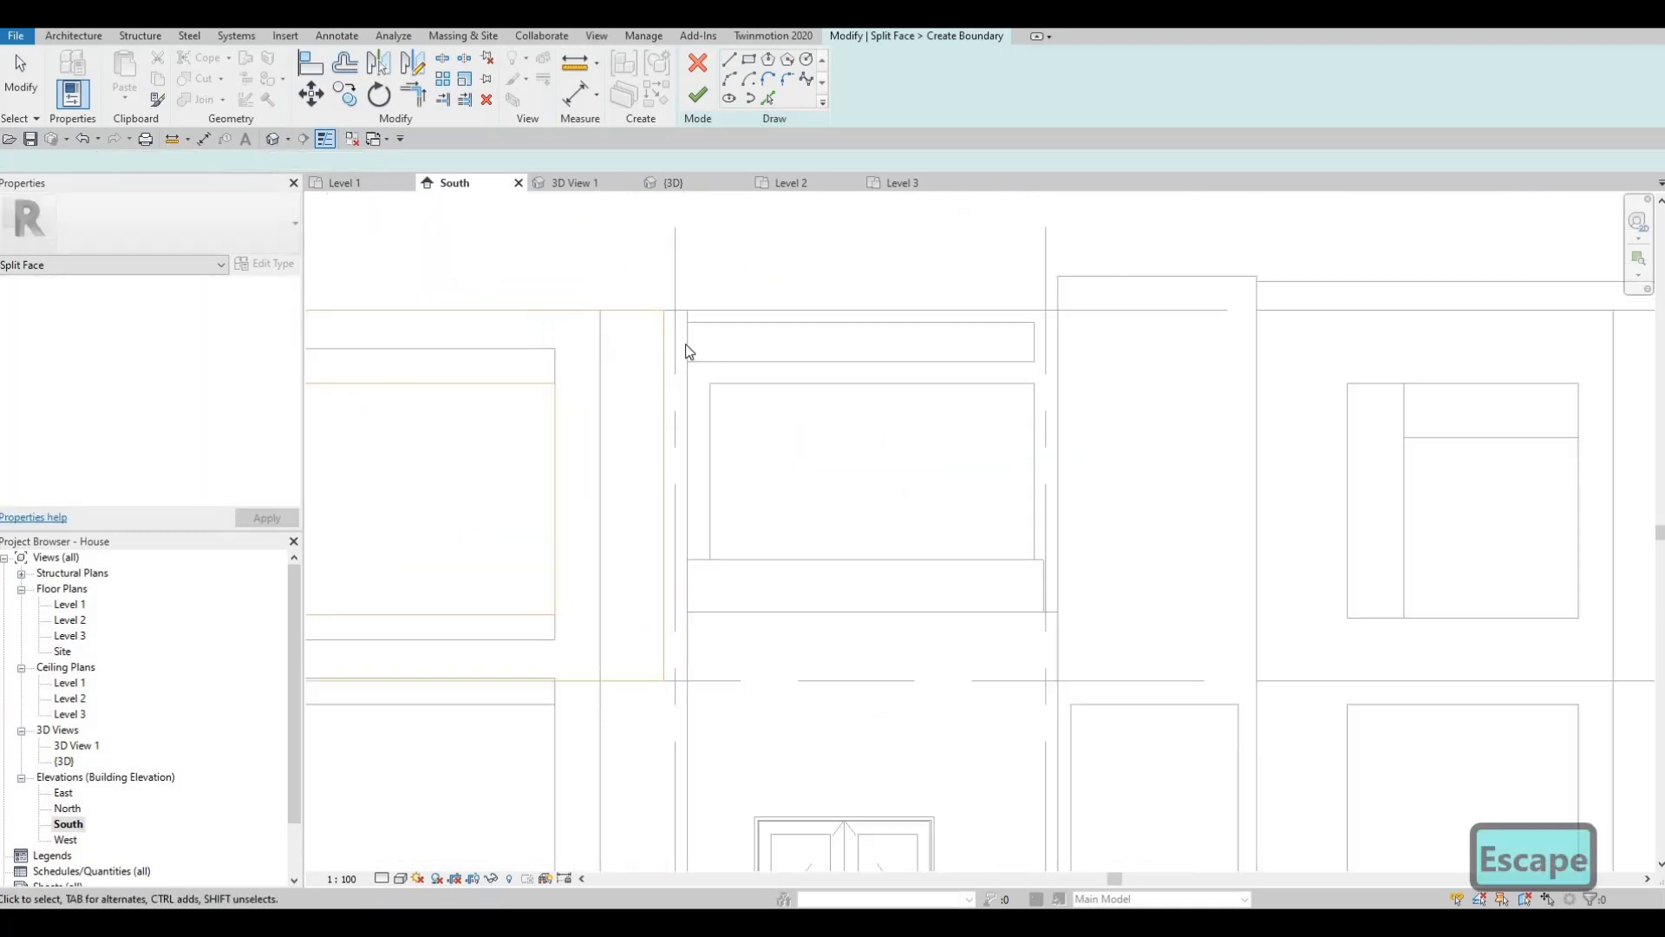
left_click(698, 62)
key("Escape")
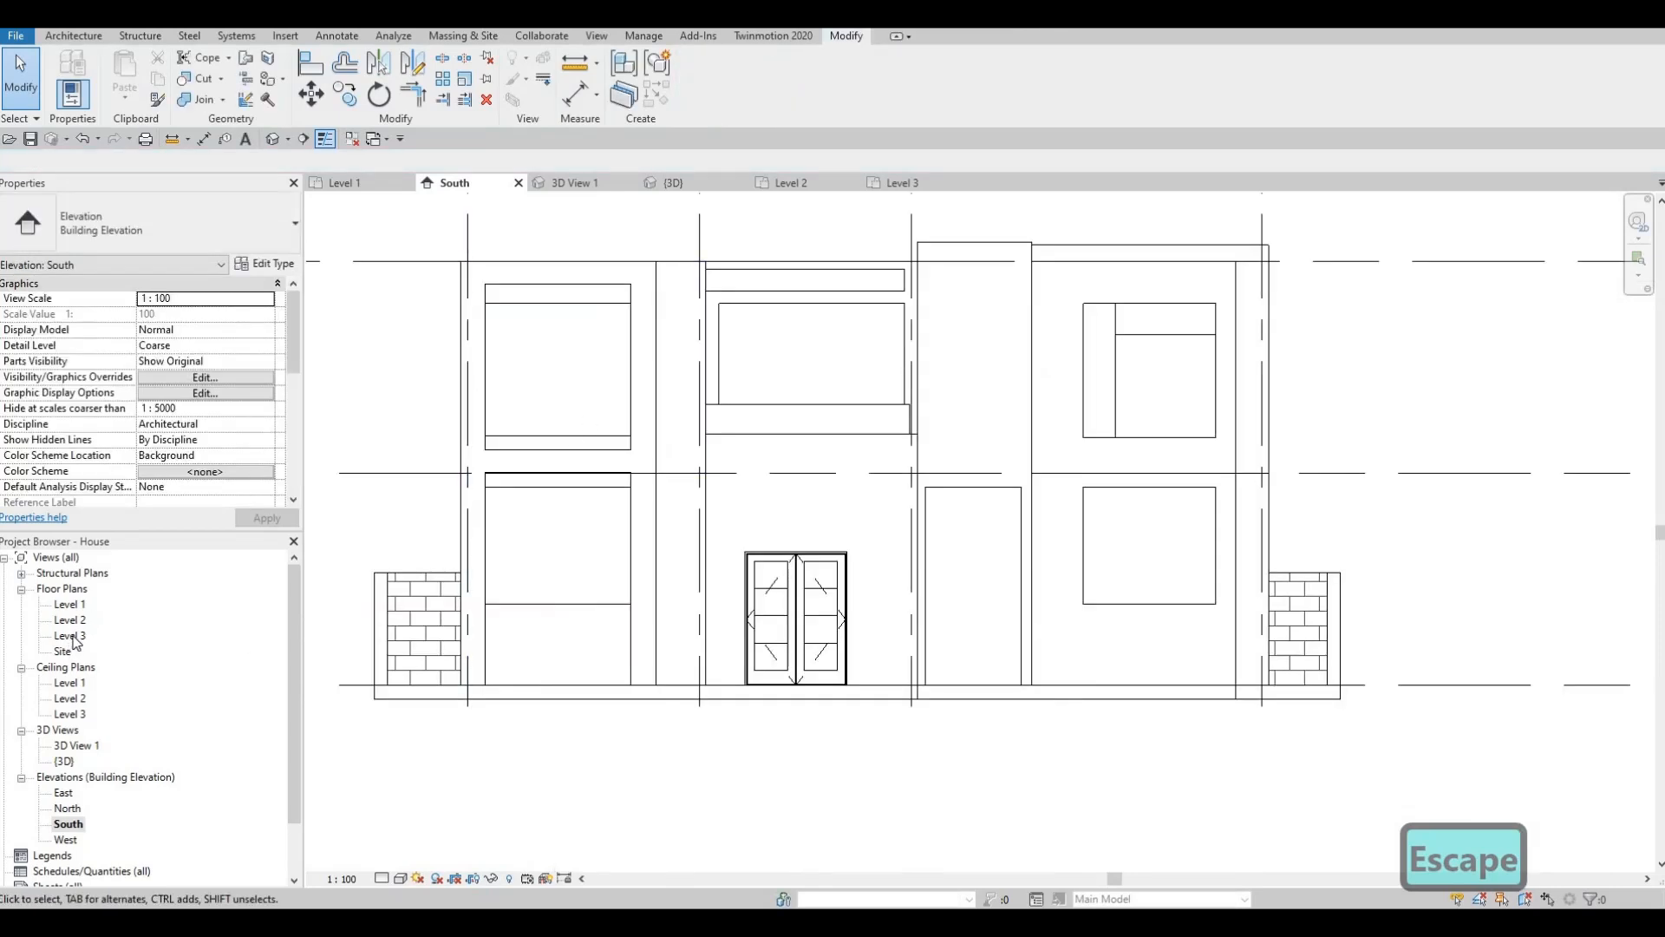
- In the Level 1 floor plan, pull the side wall's lower end back from the front wall at the living room's exterior corner
left_click(73, 638)
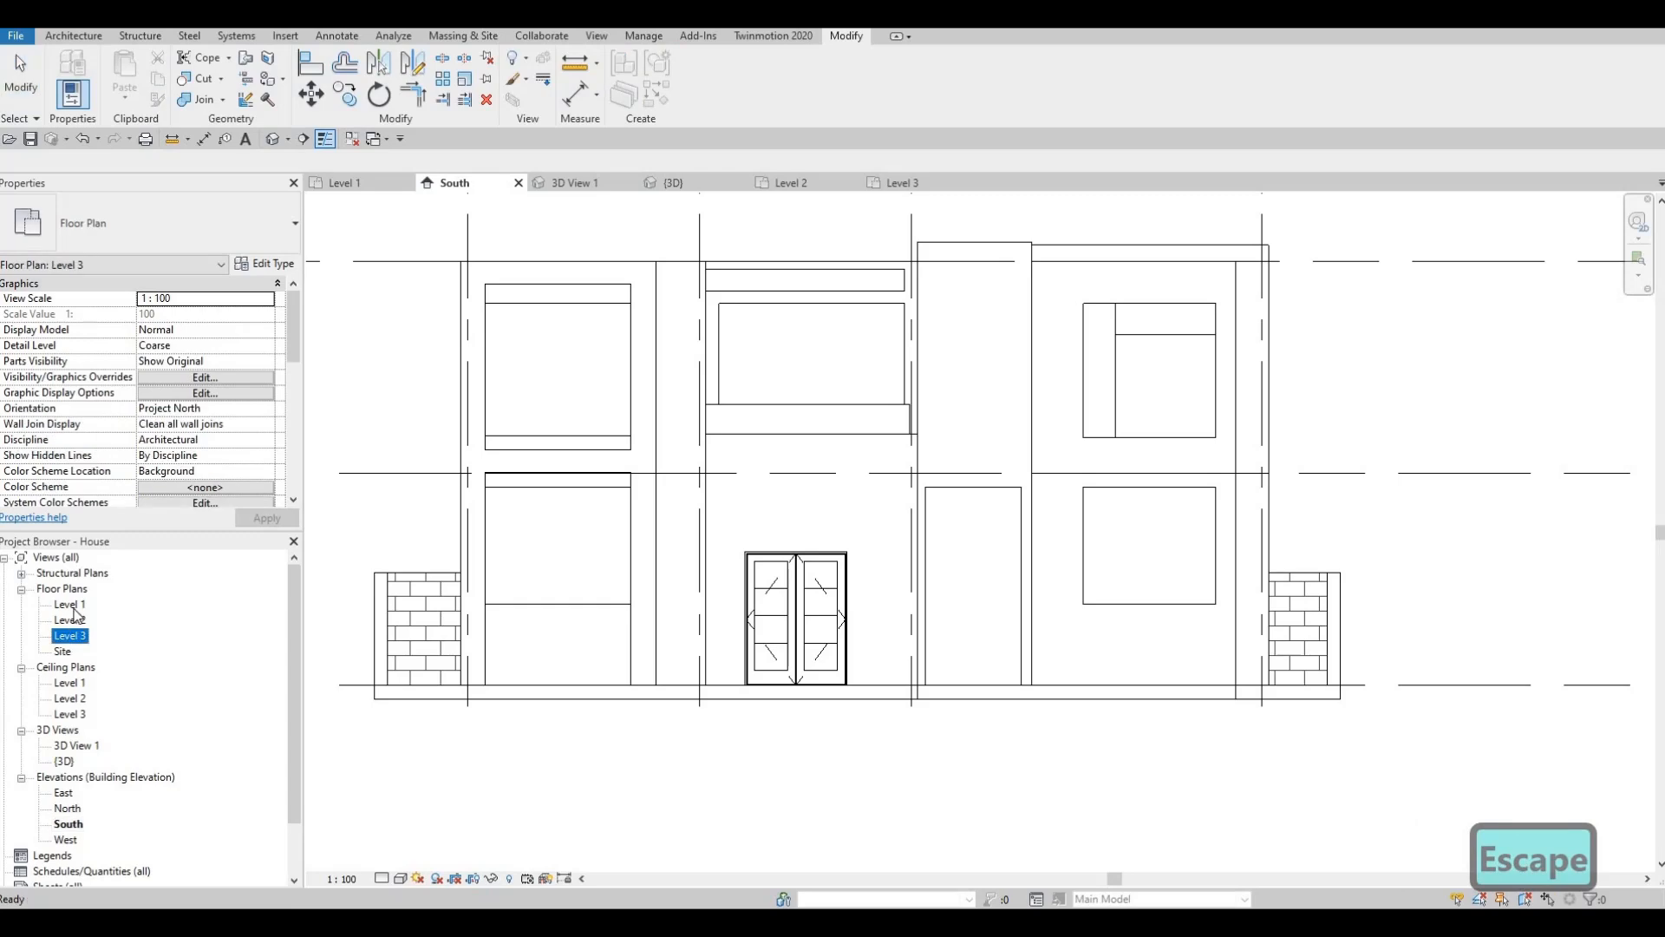
double_click(69, 605)
middle_click_drag(408, 737, 817, 595)
scroll(817, 595, "up", 3)
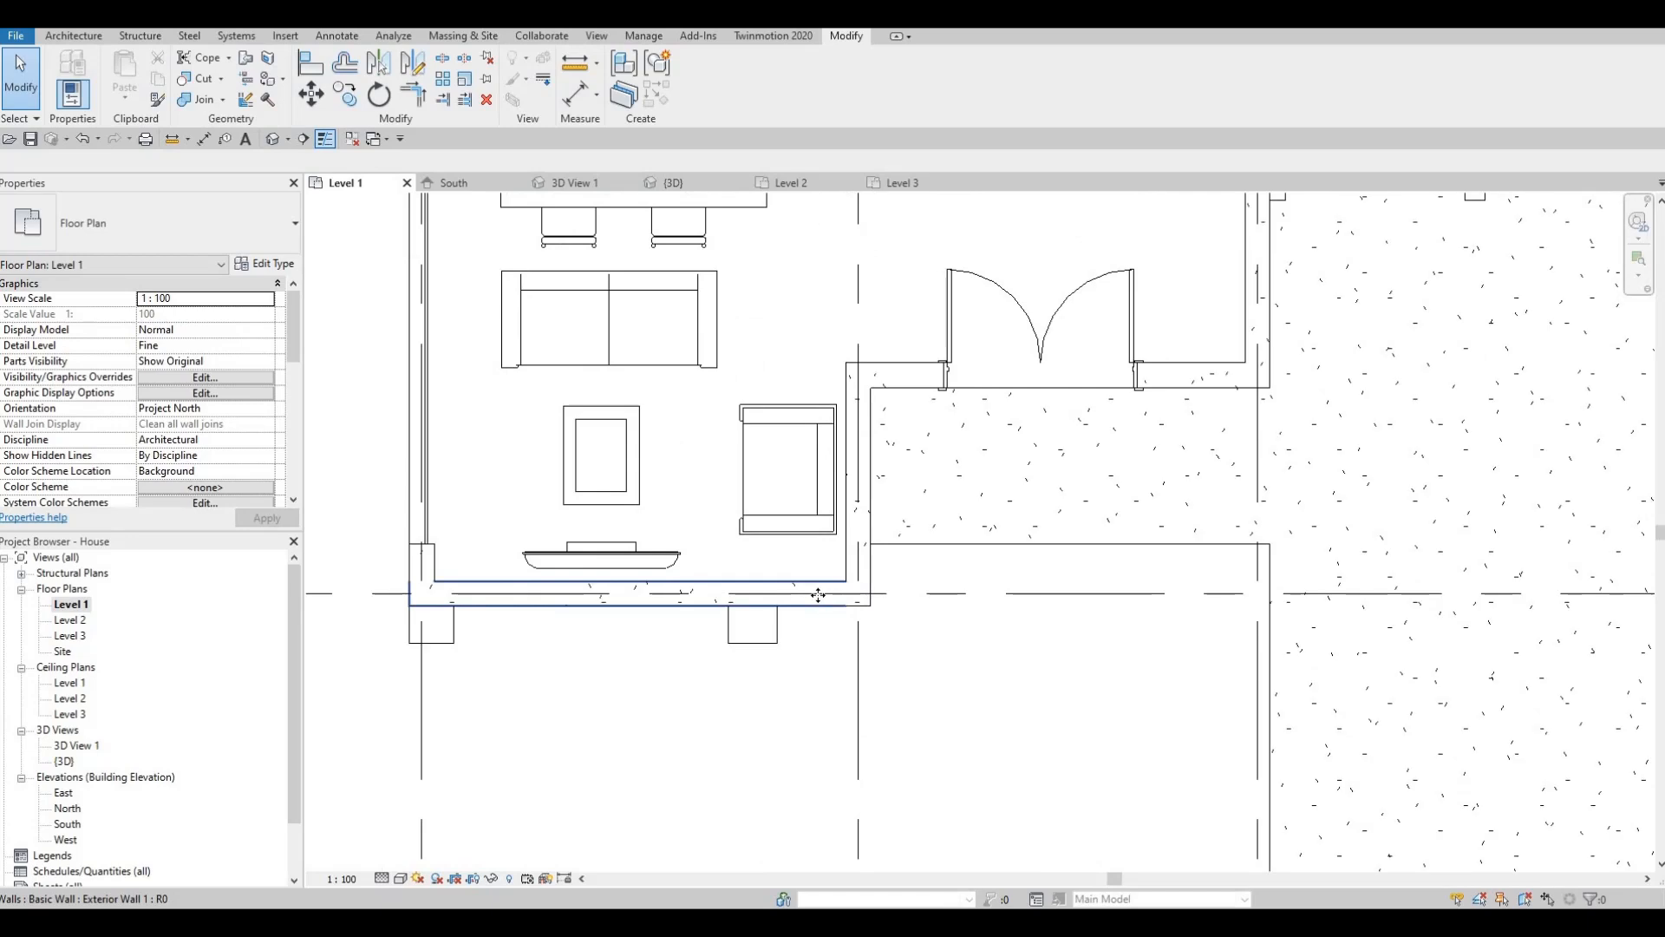
left_click(871, 595)
scroll(870, 594, "up", 2)
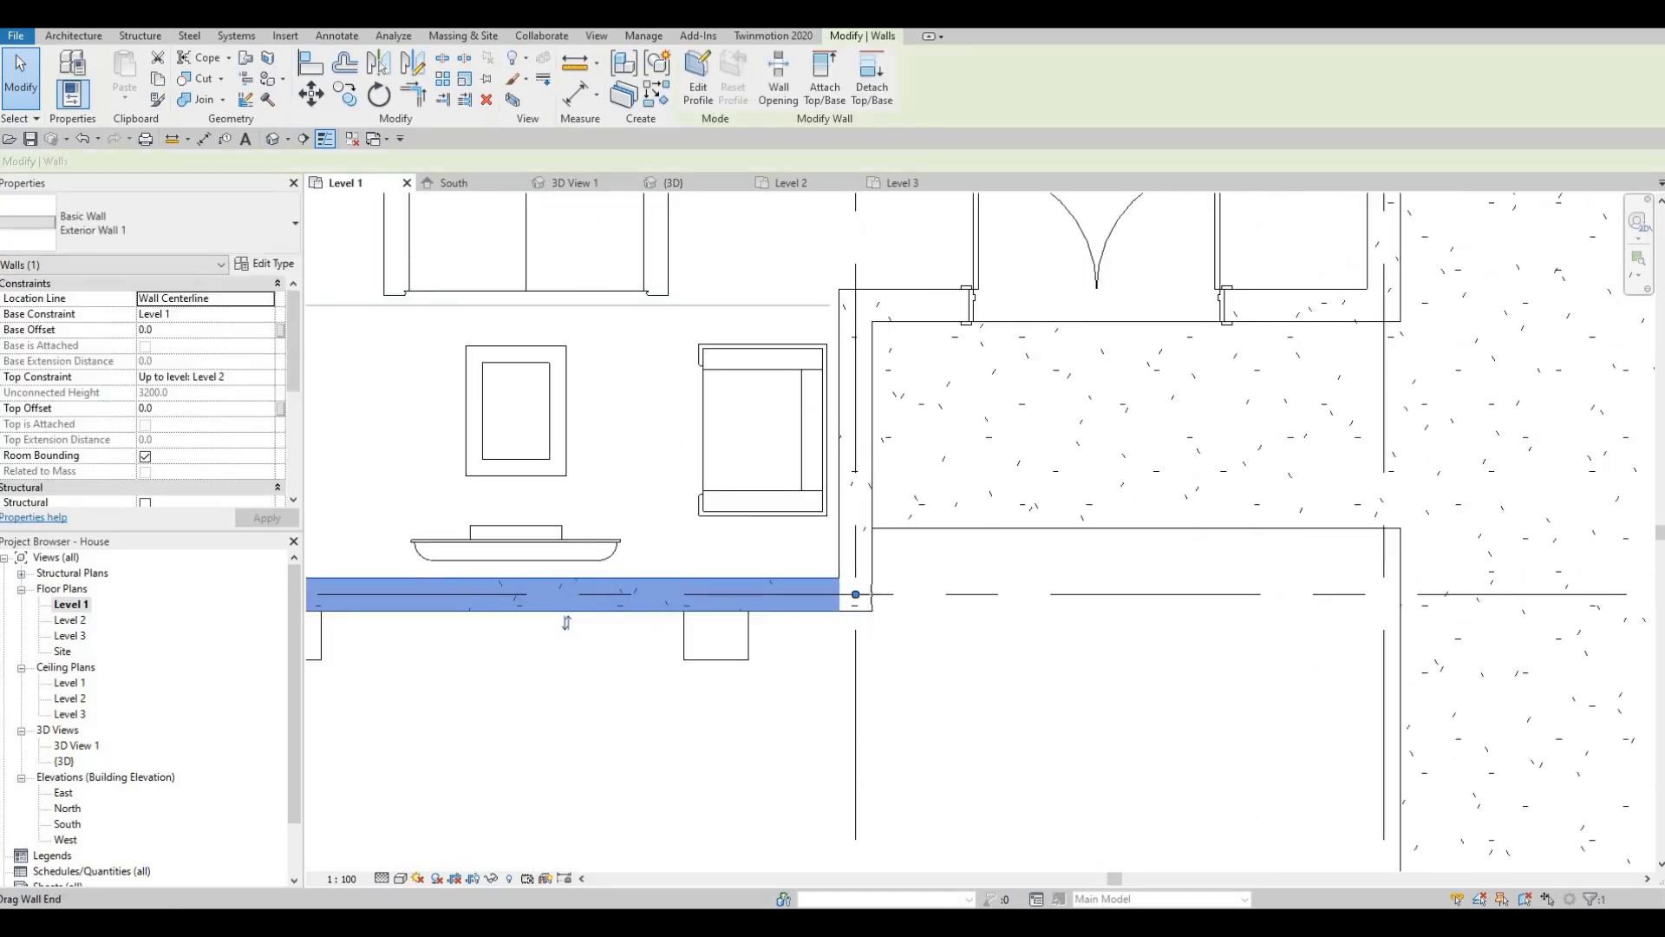
key("r")
key("s")
key("Escape")
left_click(858, 598)
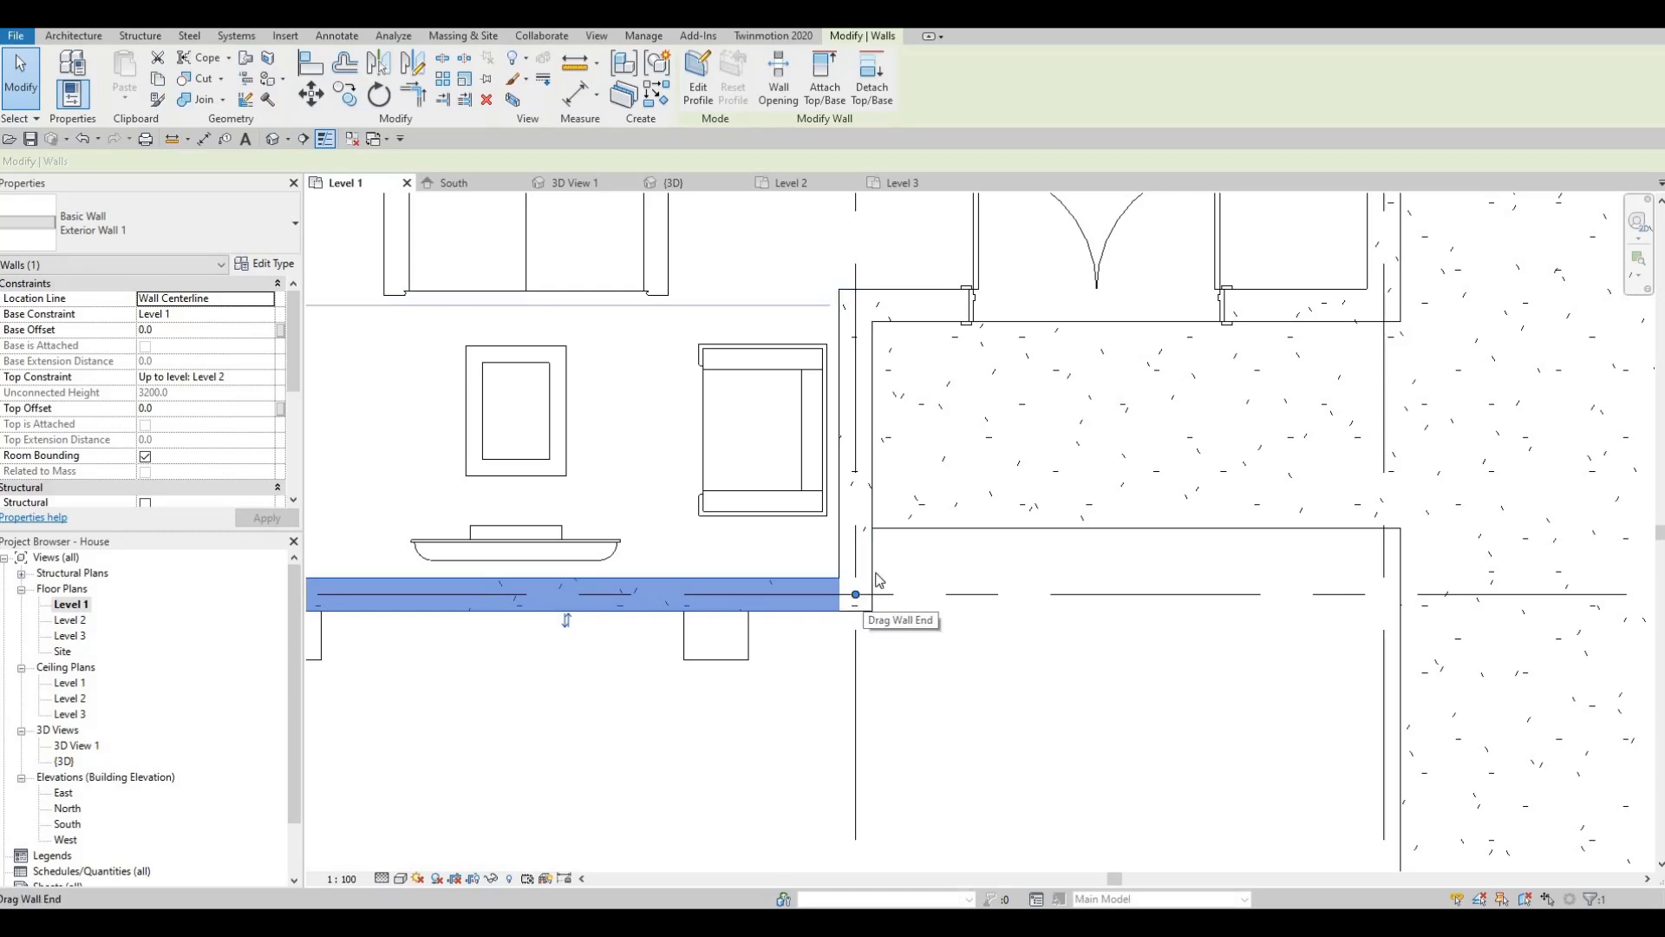
left_click(857, 599)
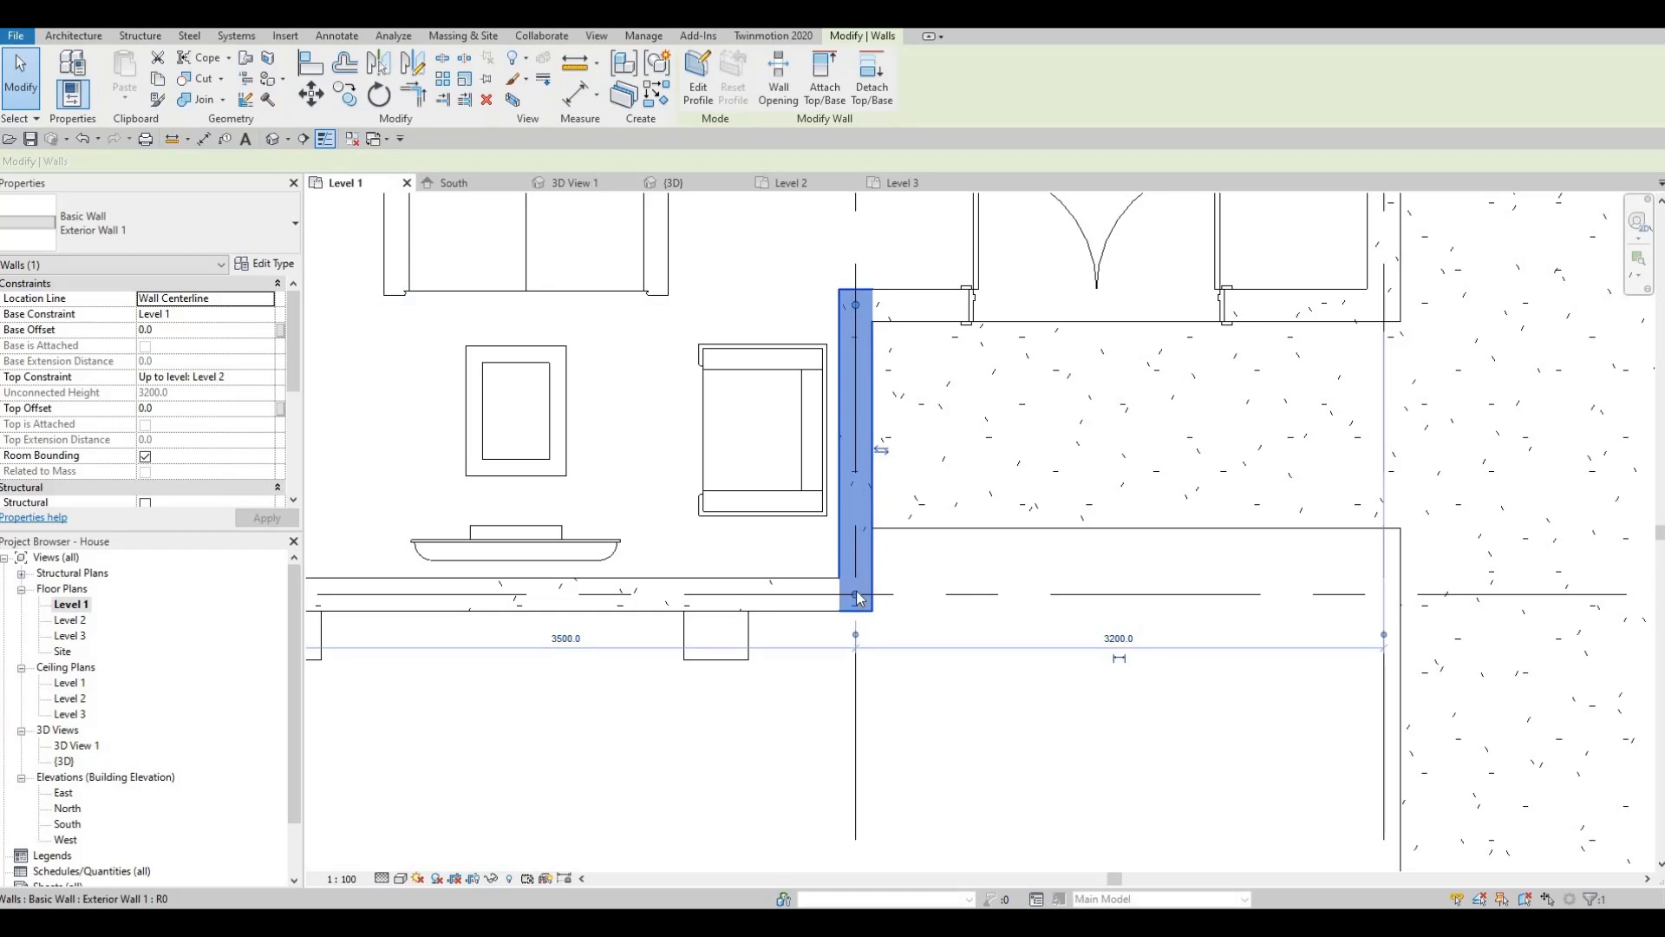
mouse_move(857, 597)
left_mouse_down()
mouse_move(823, 612)
mouse_move(855, 597)
left_mouse_up()
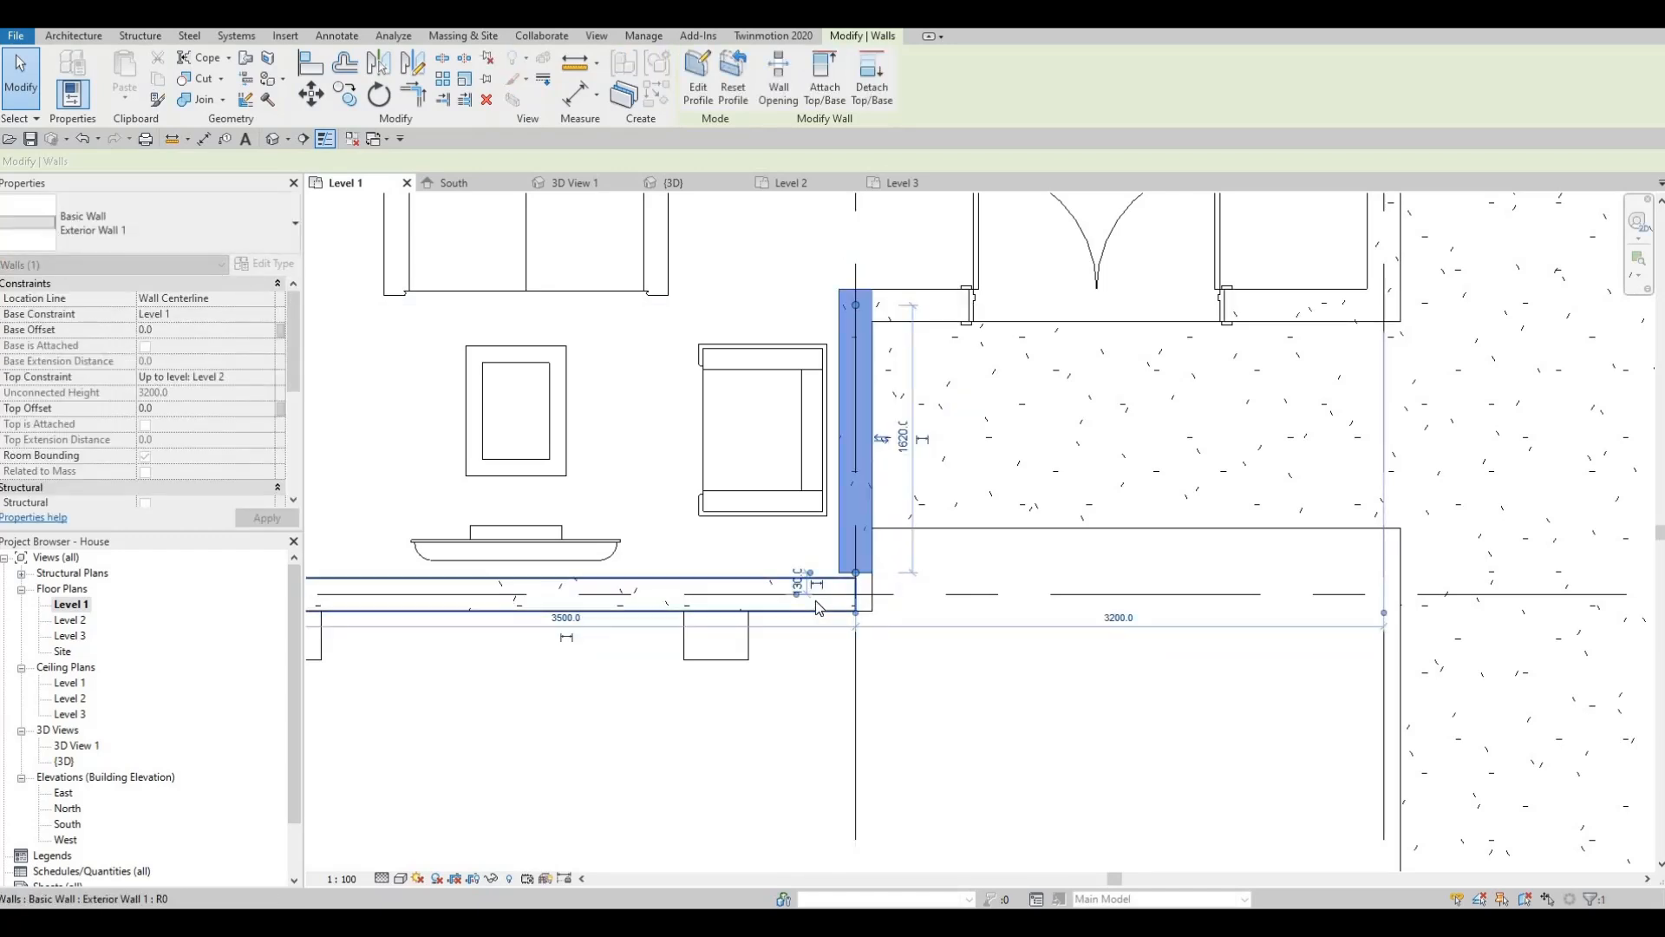
key("Escape")
- Rejoin the front wall's end at the Level 1 corner so the front wall runs through to the outer corner
left_click(857, 599)
scroll(857, 597, "up", 2)
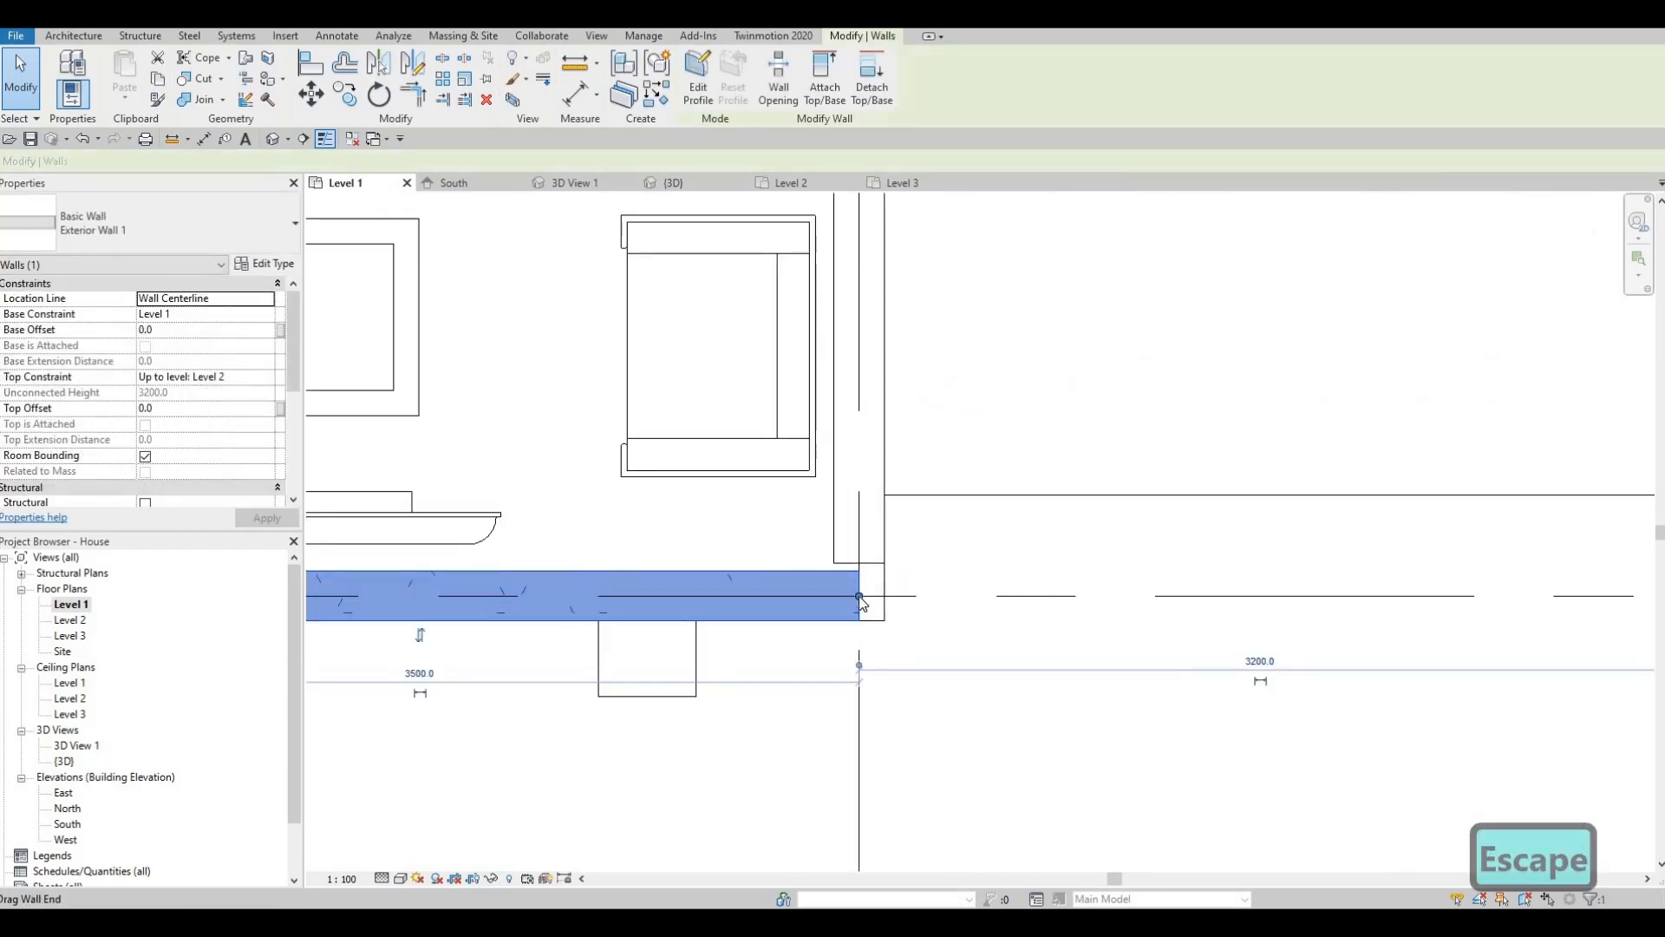
left_click_drag(868, 596, 857, 595)
left_click(861, 579)
key("Escape")
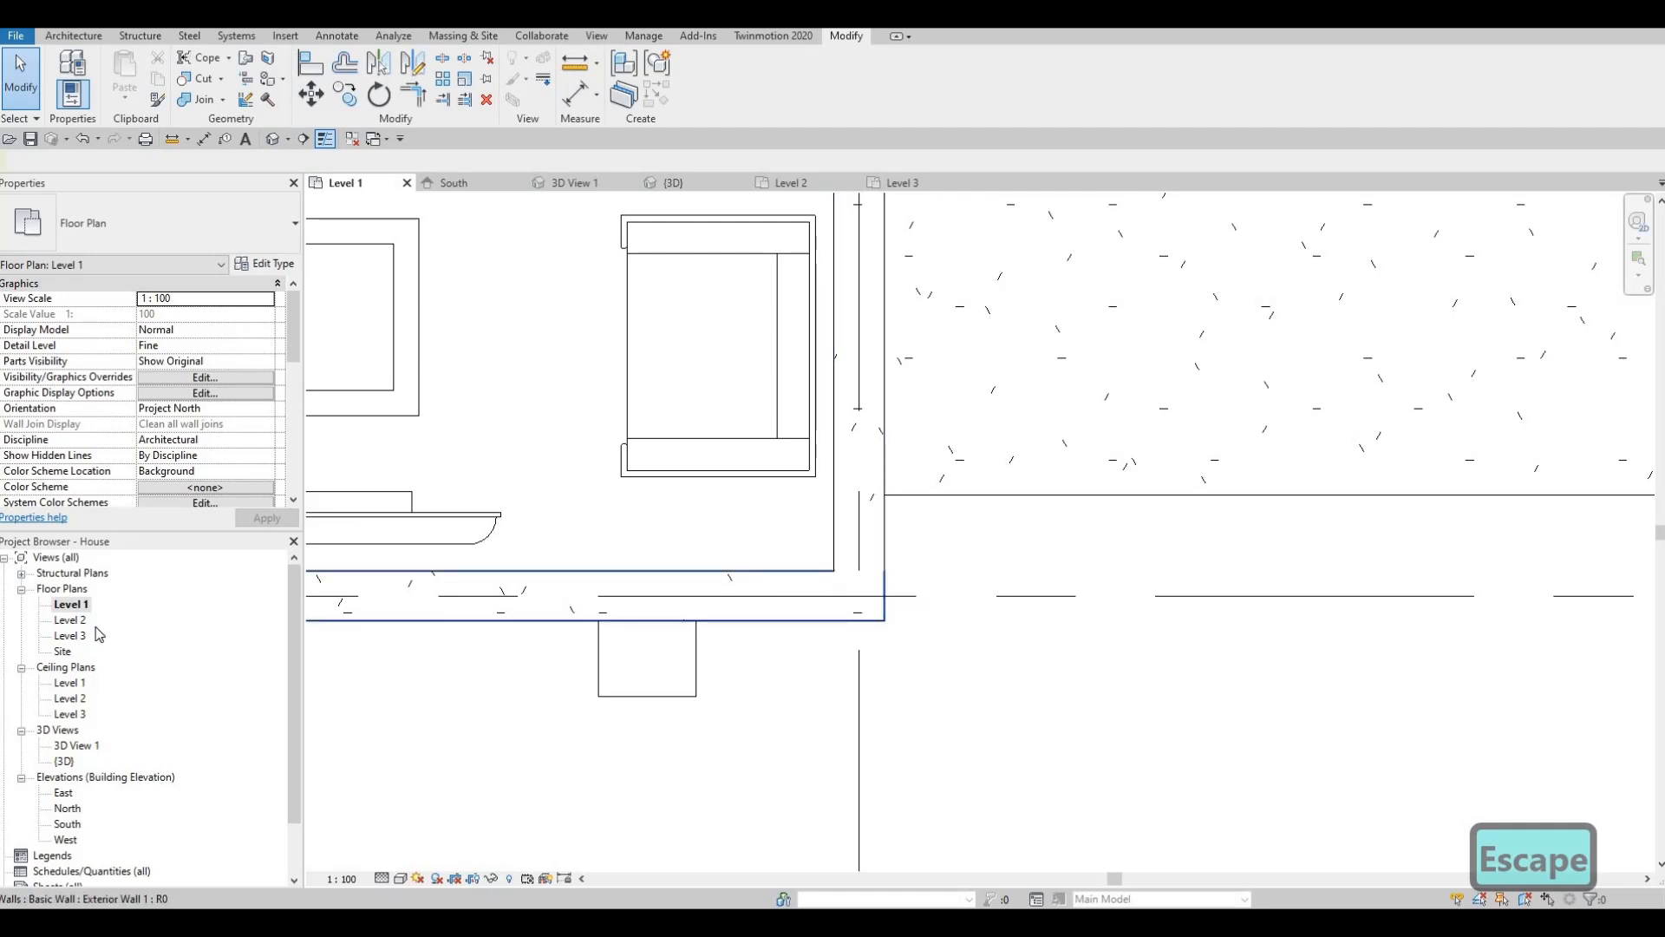
- In the Level 2 floor plan, pull the side wall's lower end back from the front wall at the bedroom's exterior corner
scroll(753, 553, "down", 1)
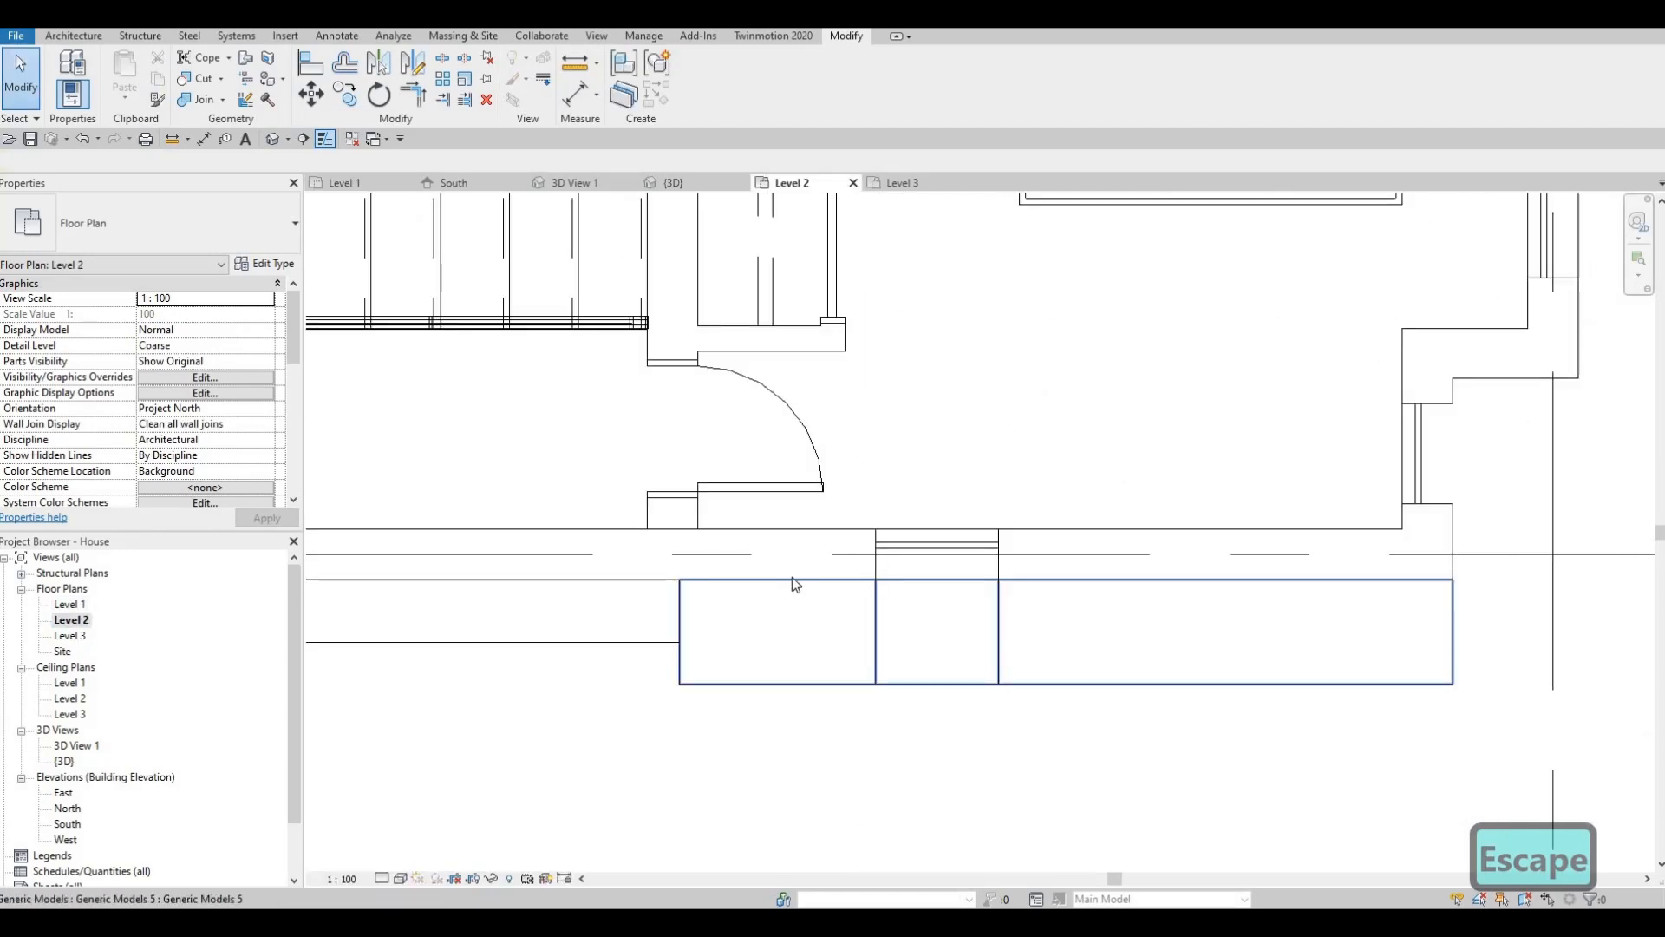
scroll(598, 632, "down", 4)
middle_click_drag(815, 685, 849, 577)
scroll(777, 641, "up", 2)
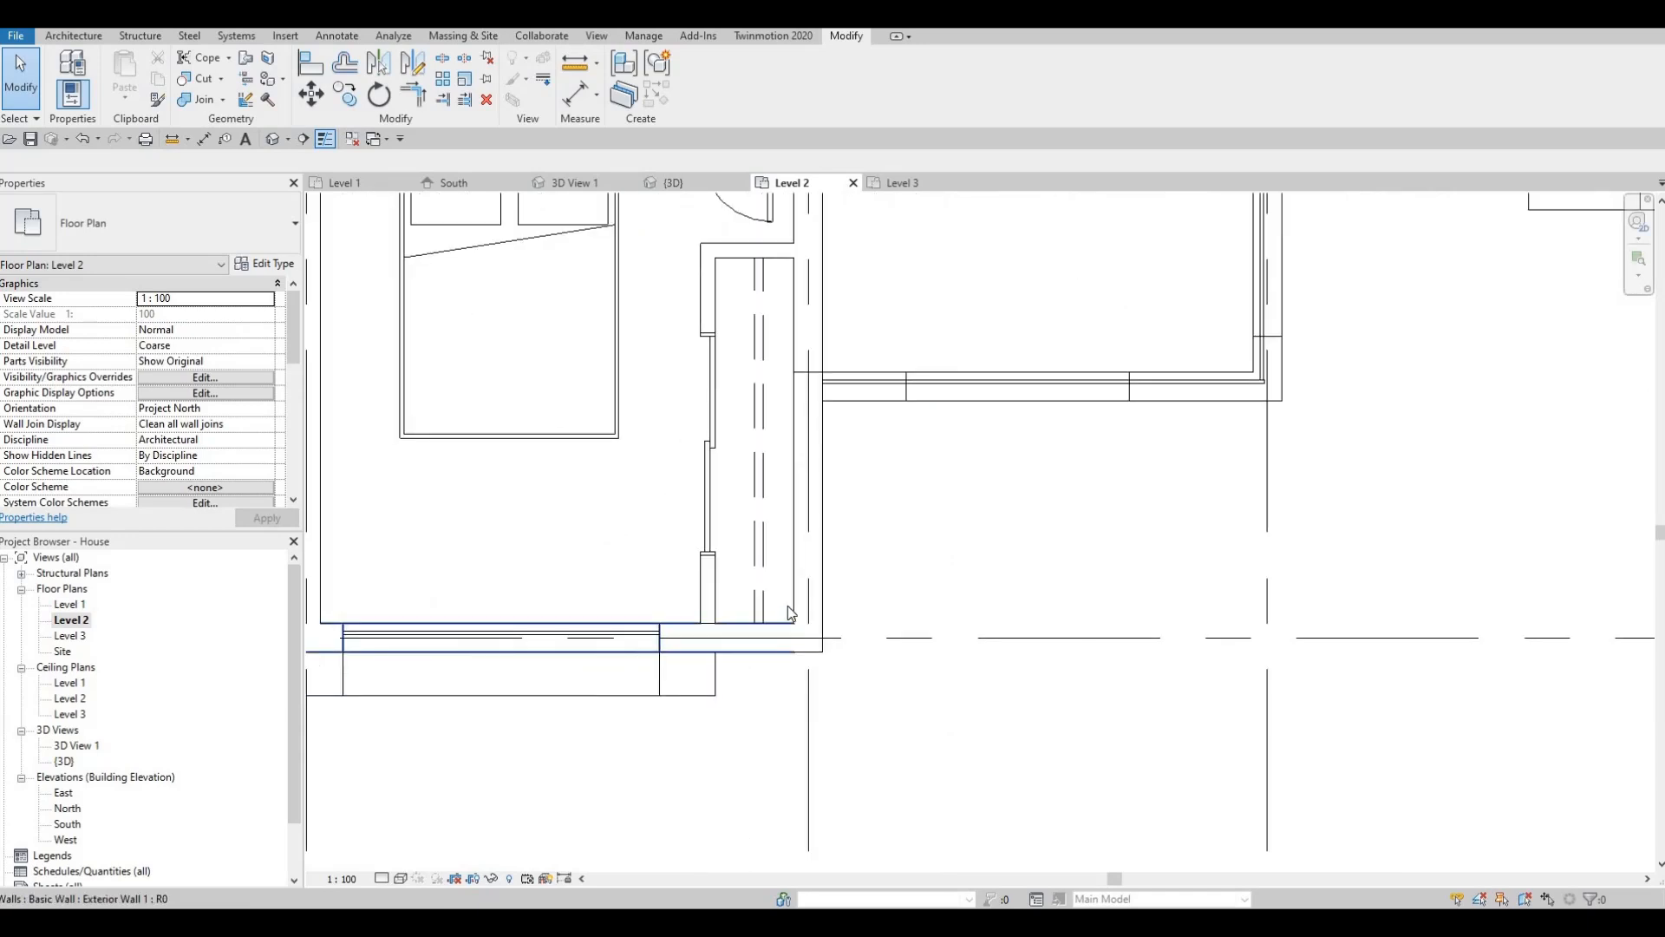
left_click(804, 630)
mouse_move(808, 638)
left_mouse_down()
mouse_move(781, 635)
mouse_move(816, 642)
mouse_move(825, 622)
mouse_move(807, 649)
left_mouse_up()
key("Escape")
- Rejoin the front wall's end at the Level 2 corner so the front wall runs through to the outer corner
left_click(807, 646)
scroll(811, 646, "up", 2)
key("Escape")
left_click(812, 611)
key("Escape")
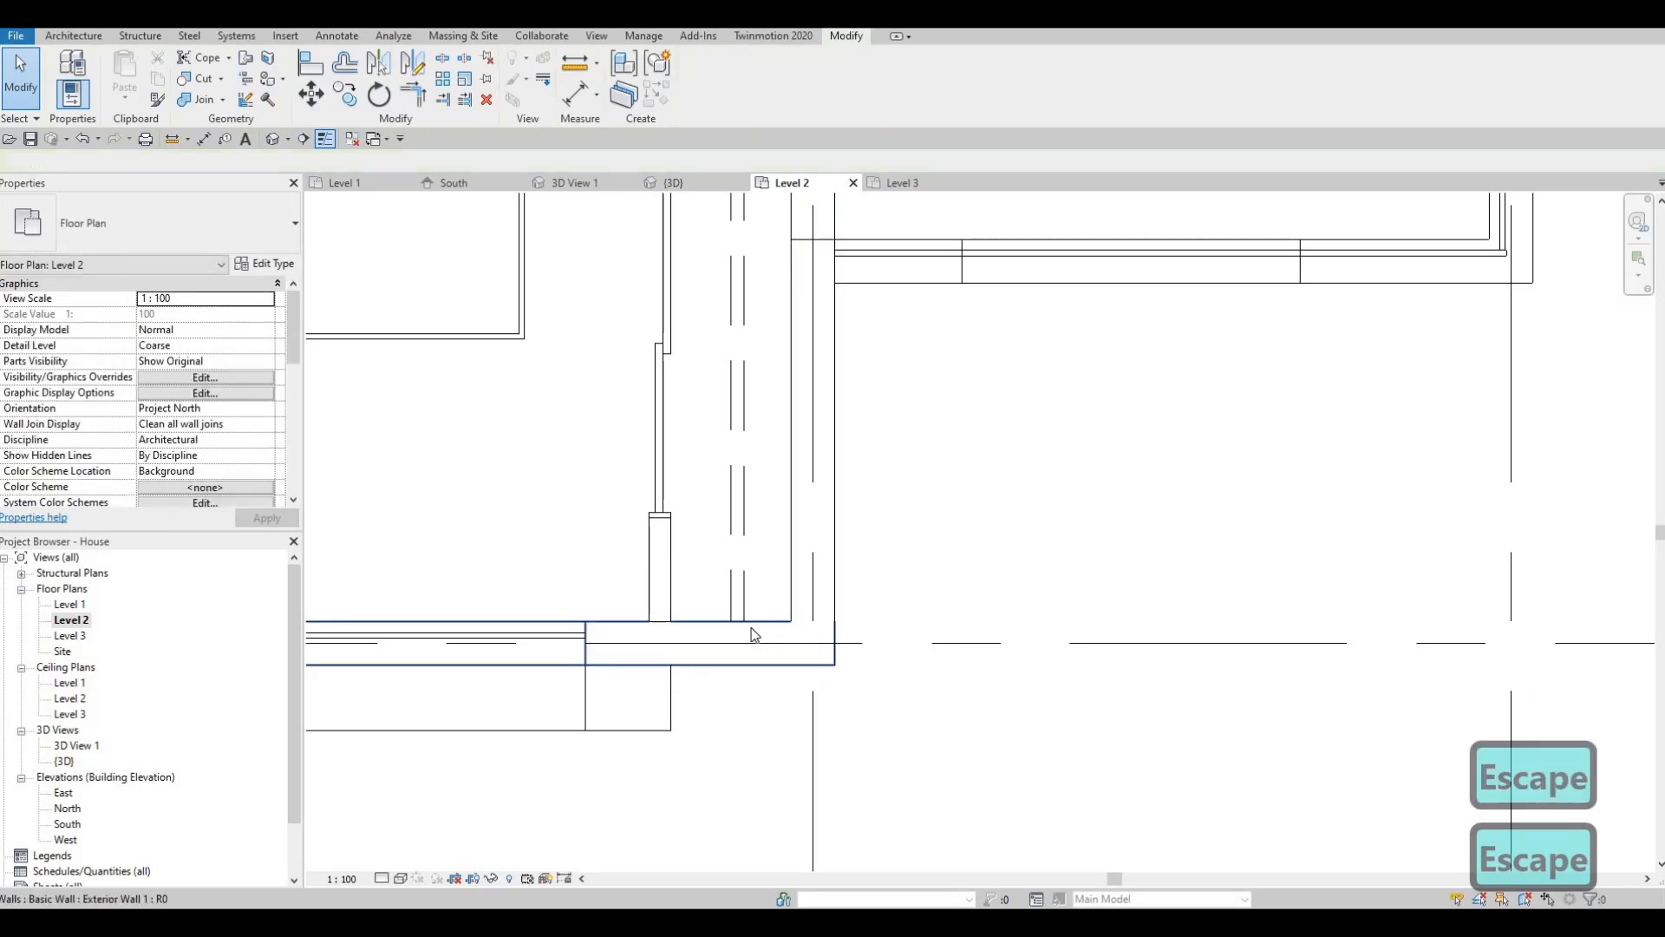
left_click(741, 647)
key("Escape")
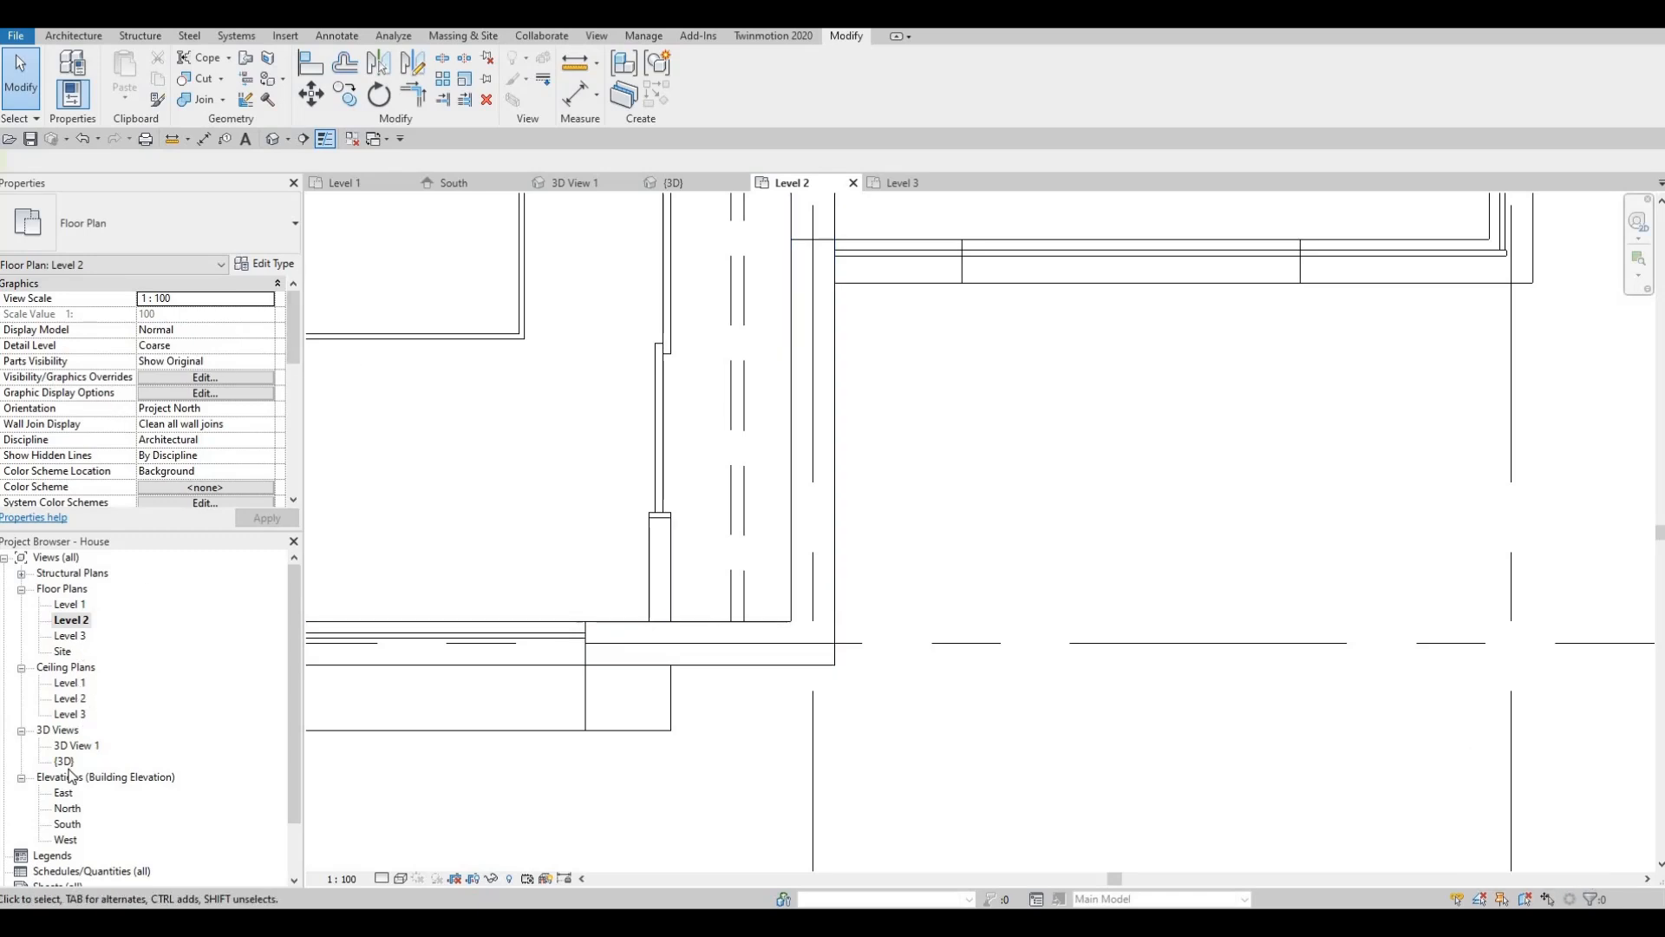
- In the South elevation, split the upper front wall's face with a vertical line along the window frame's right edge, from Level 3 to Level 2
double_click(65, 825)
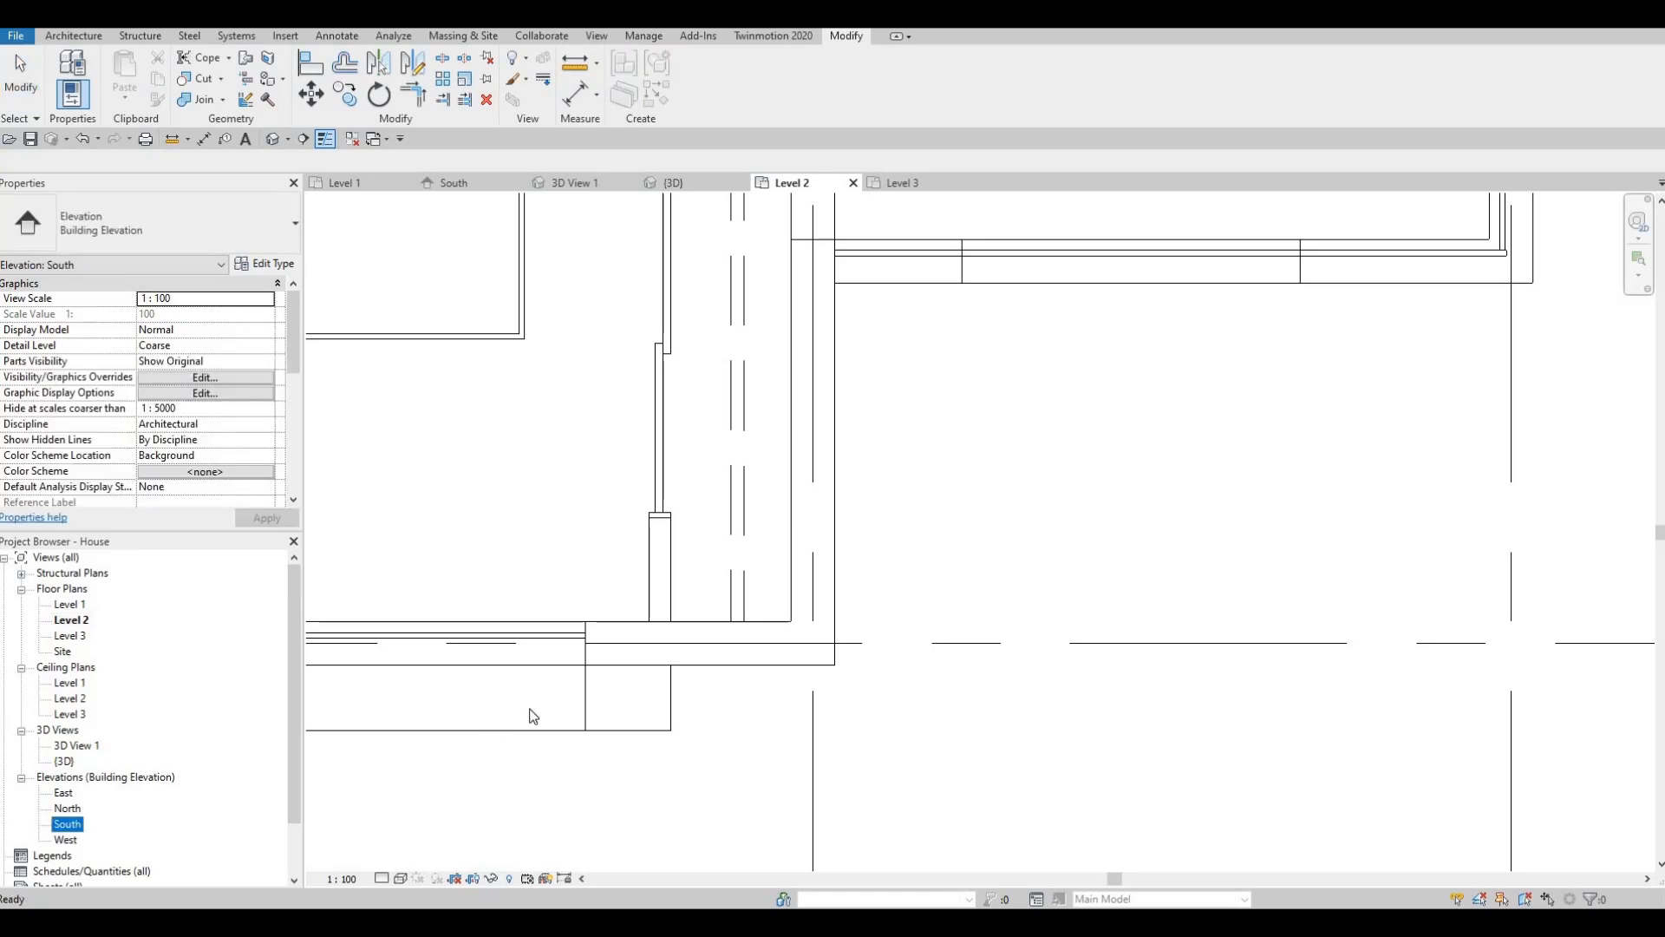
middle_click_drag(603, 414, 586, 482)
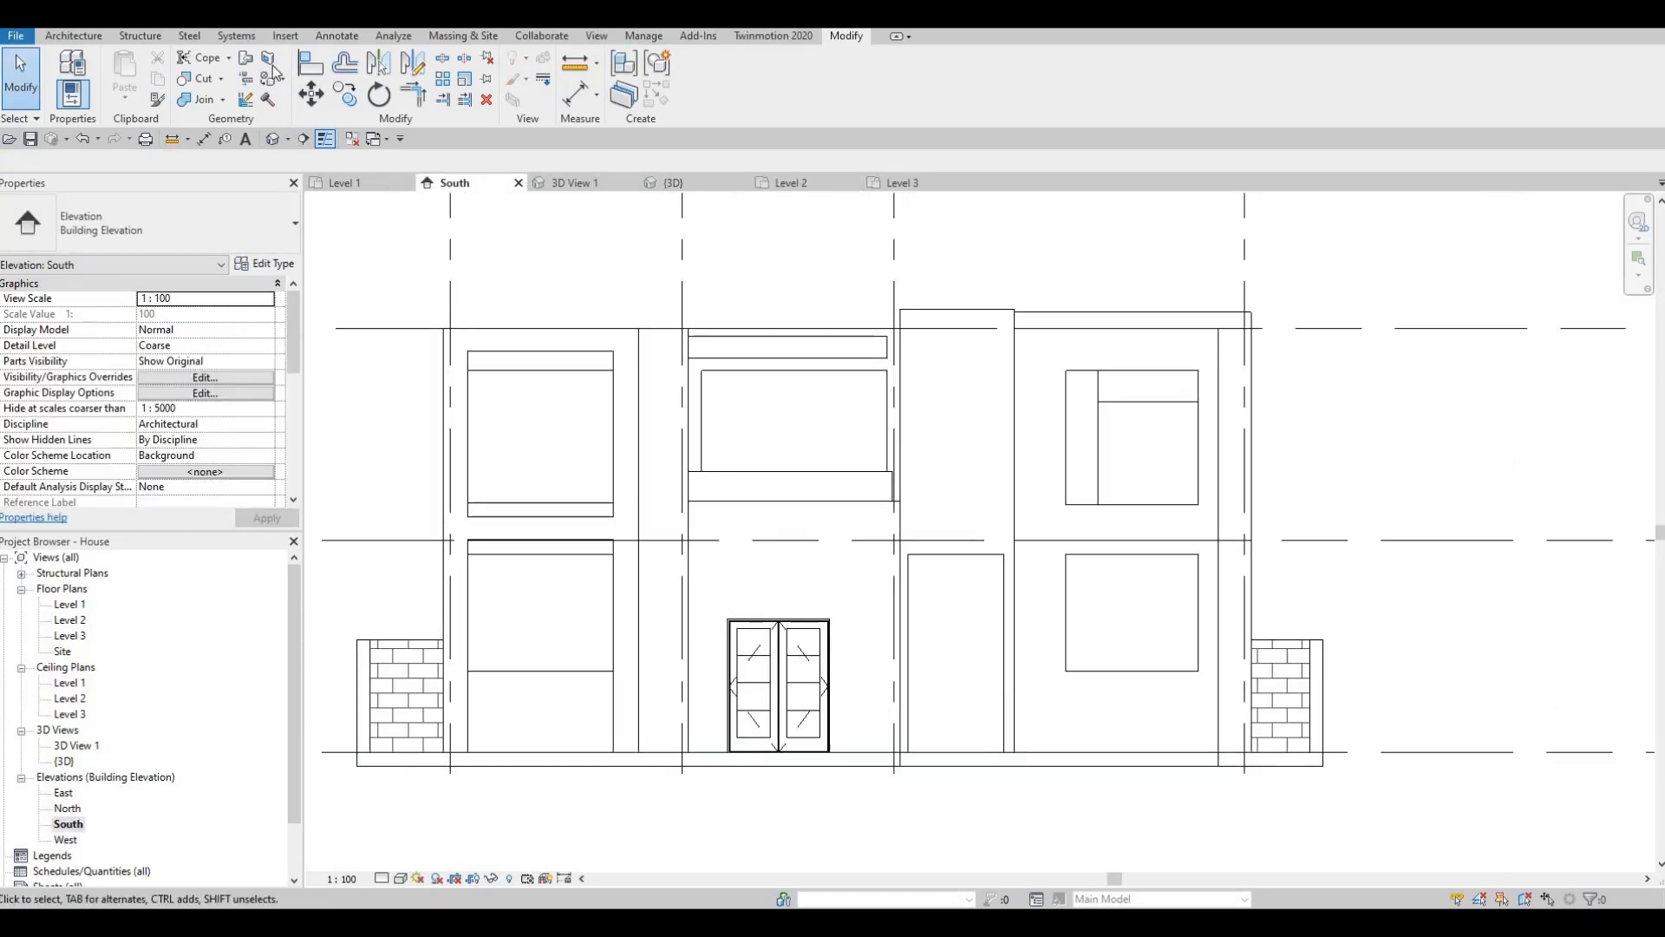
left_click(654, 334)
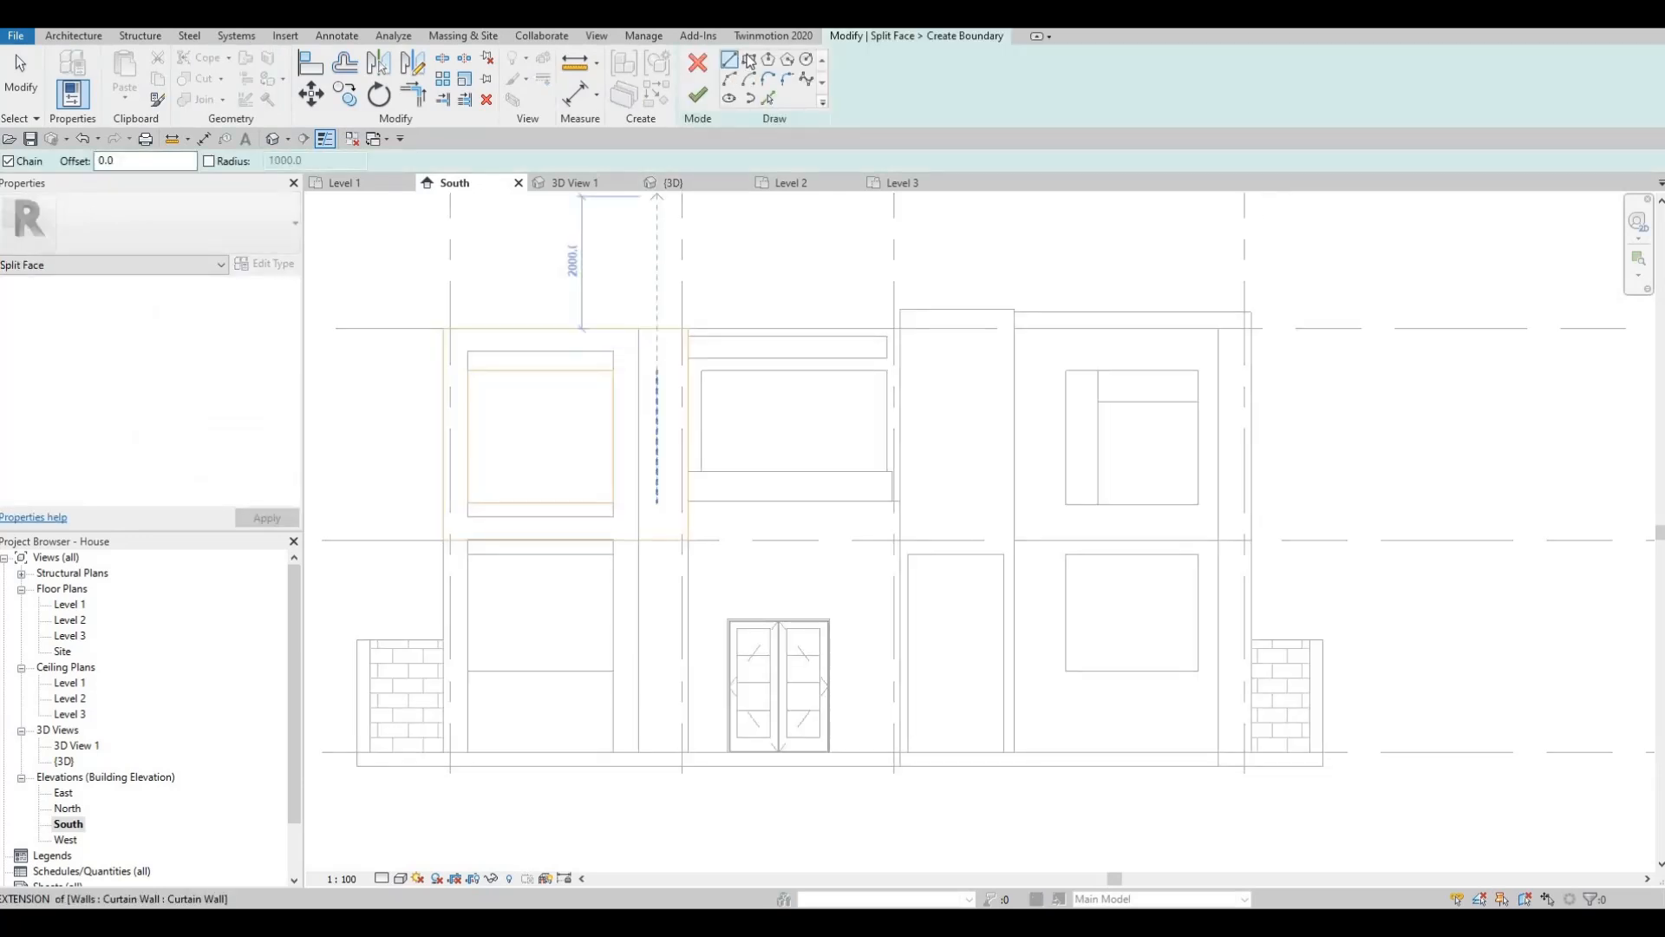
scroll(674, 285, "up", 2)
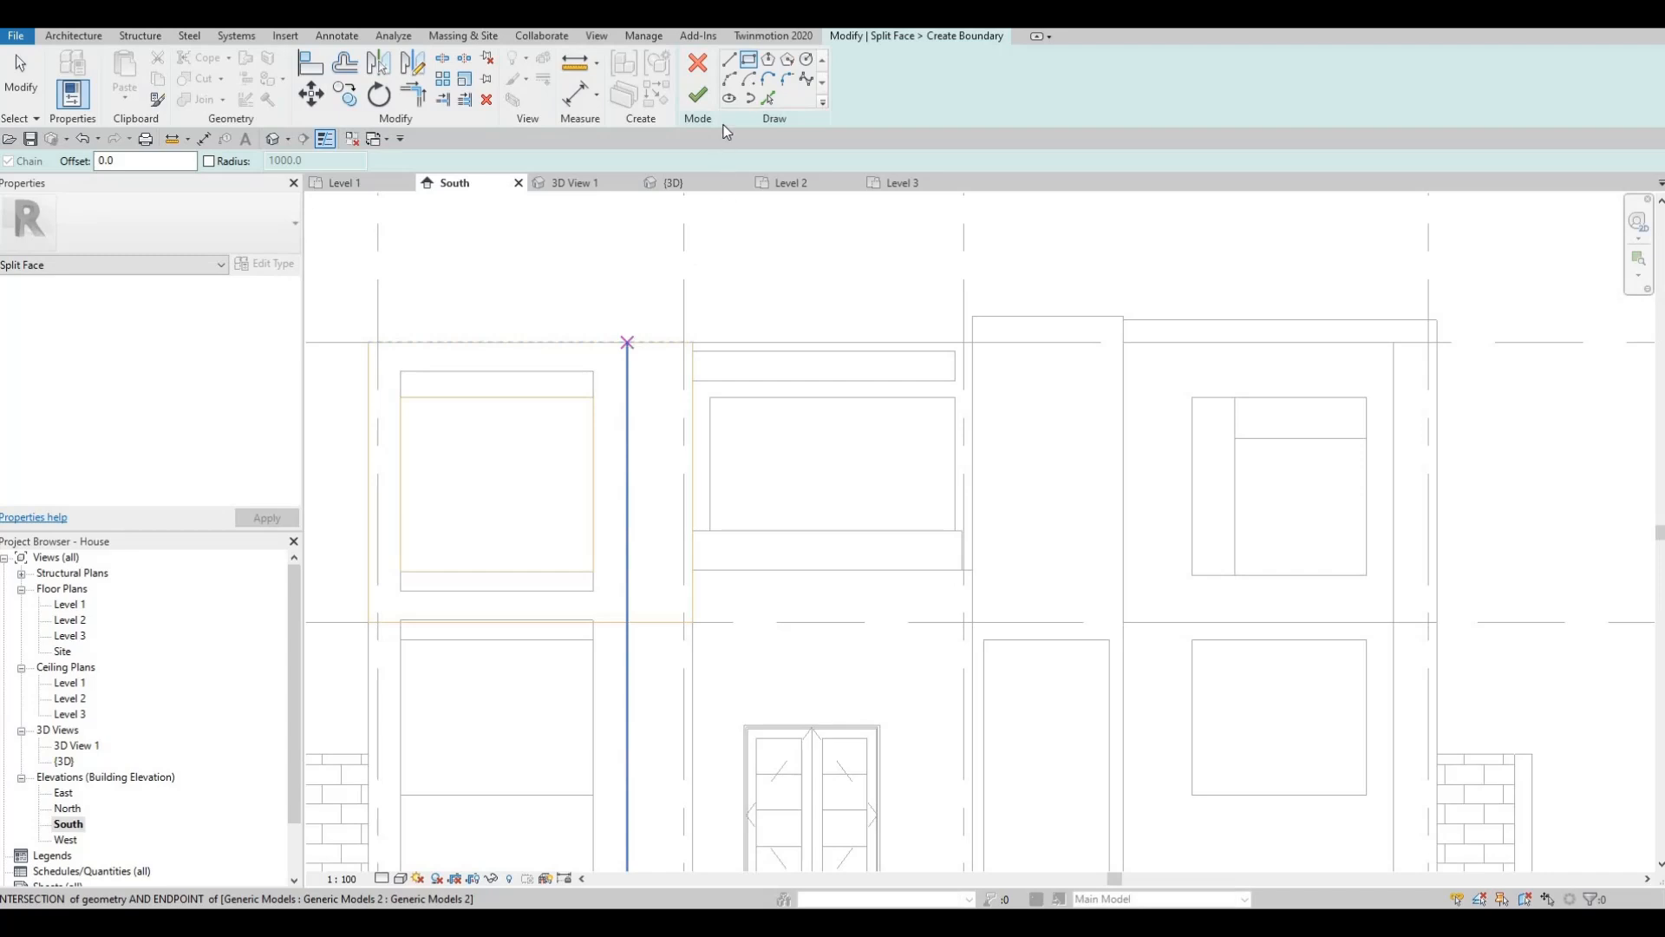
key("l")
key("i")
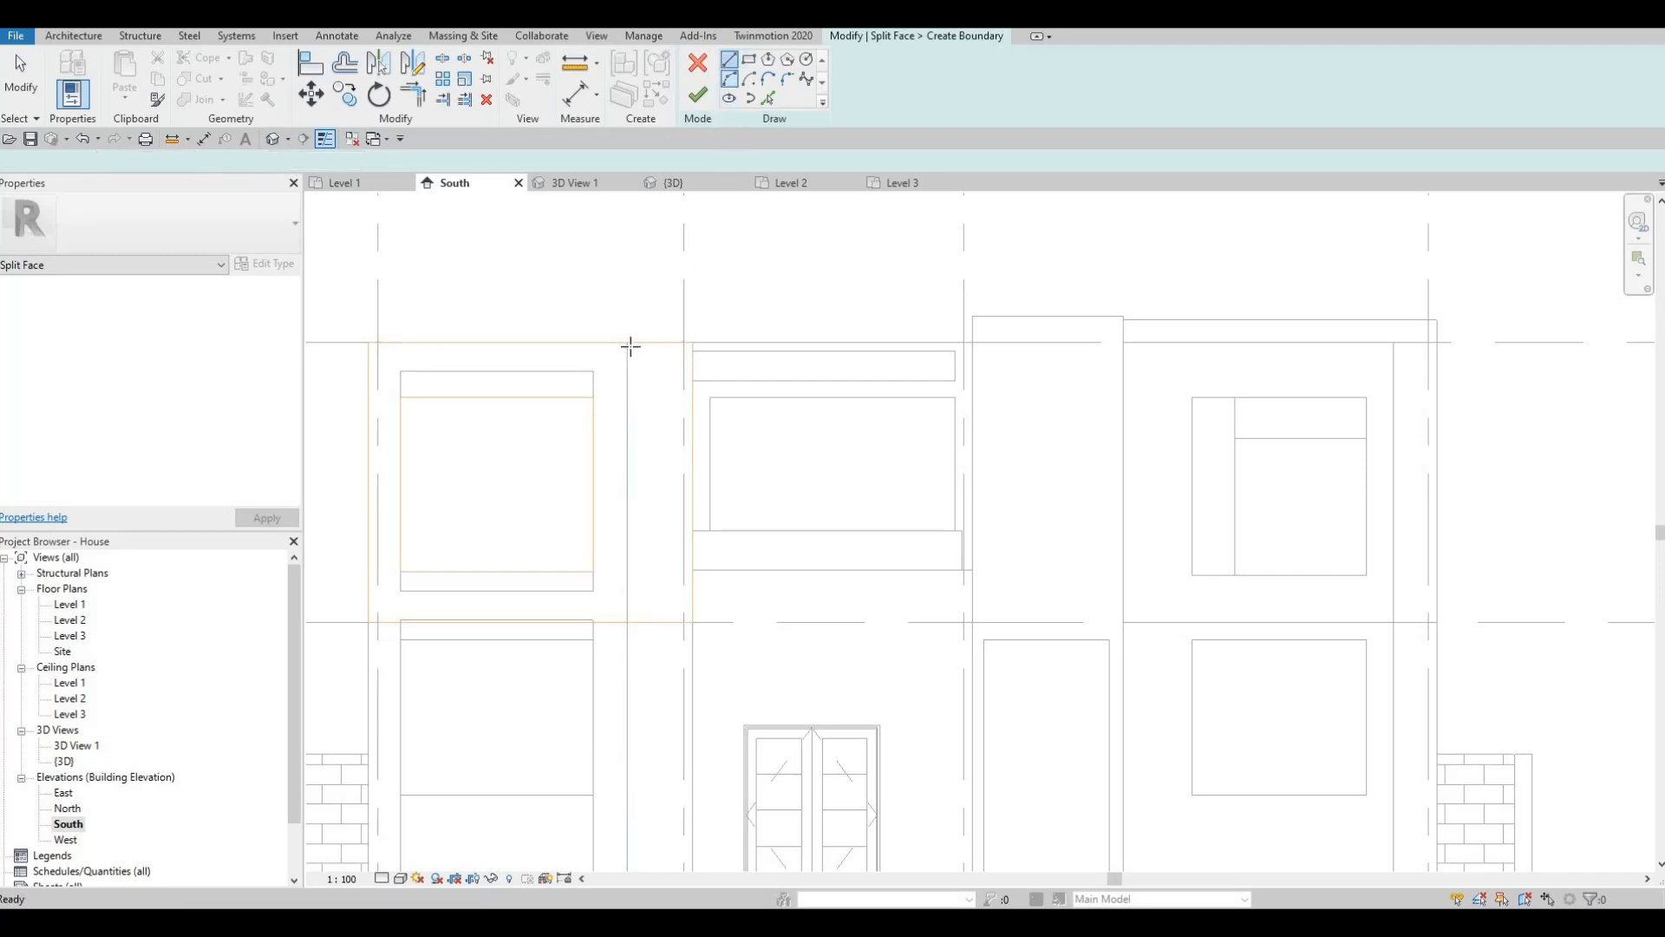
left_click(627, 342)
left_click(628, 622)
key("Escape")
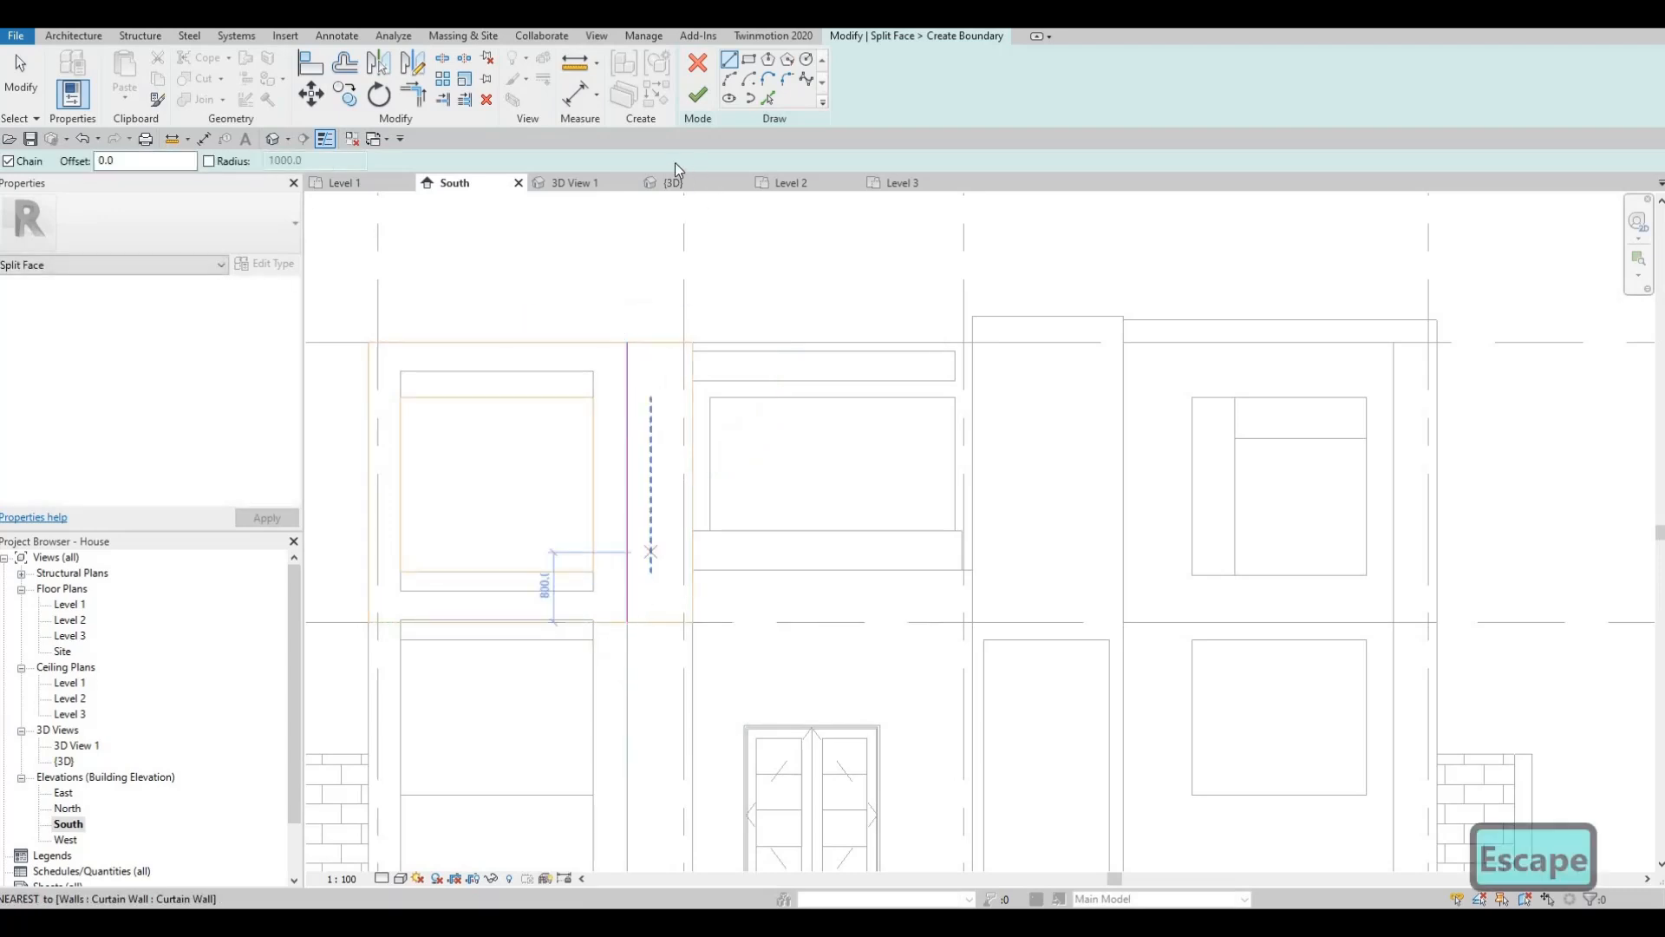
key("Escape")
left_click(690, 95)
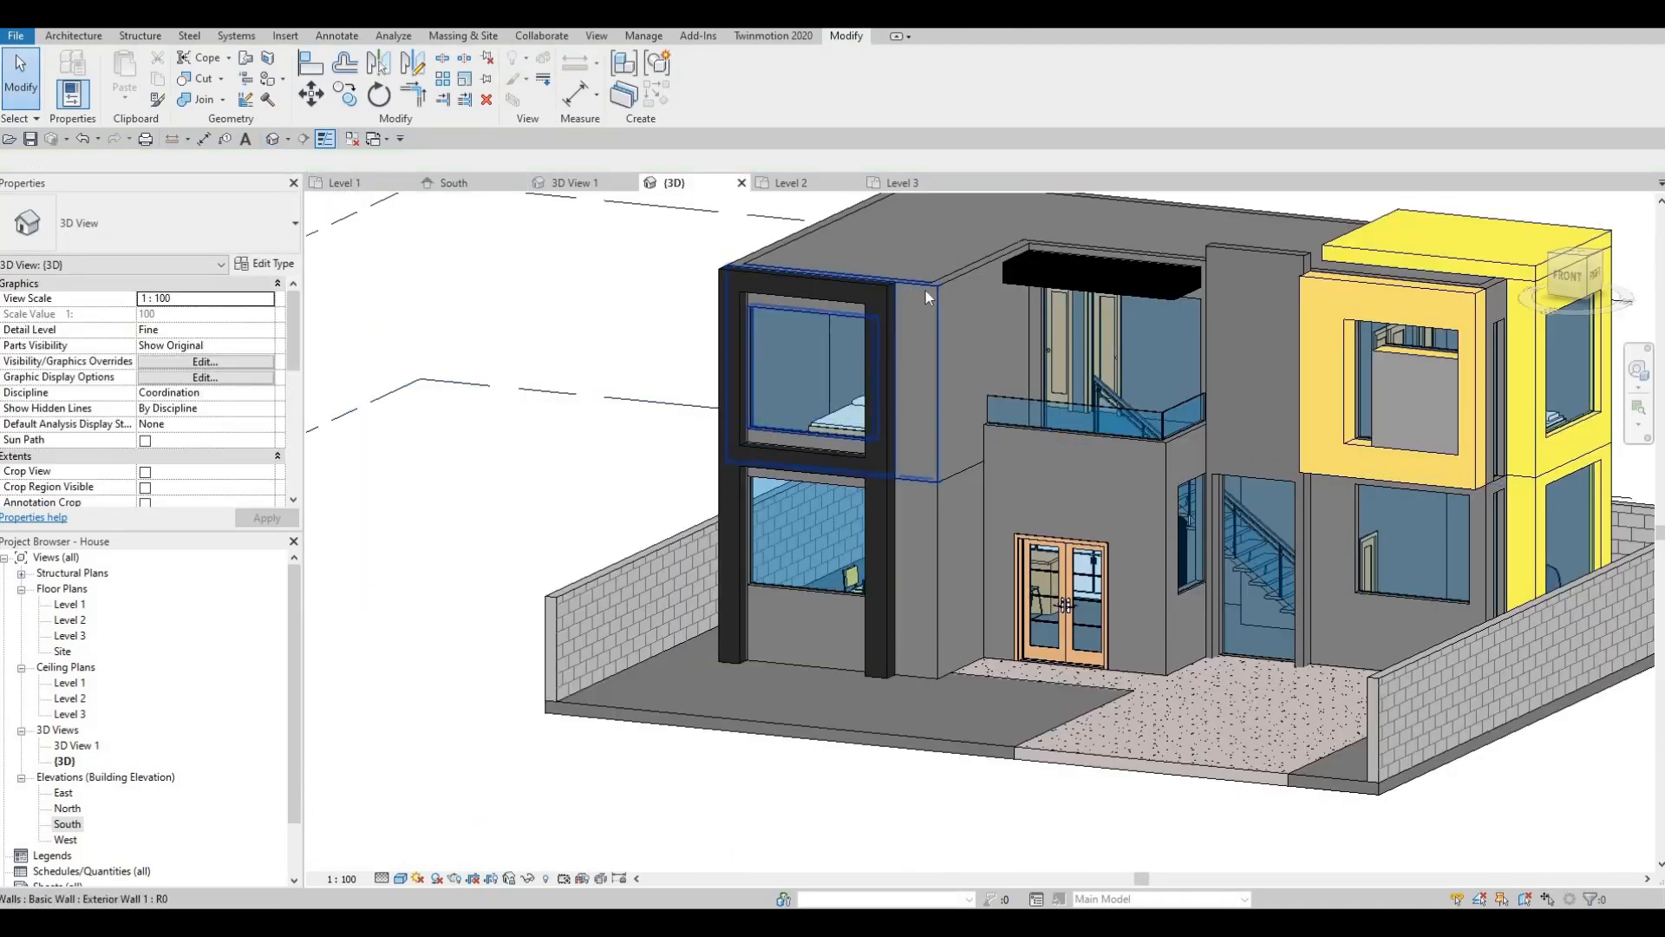
- Check the split upper wall face beside the dark window frame in the 3D view, and return to the South elevation
scroll(911, 293, "up", 5)
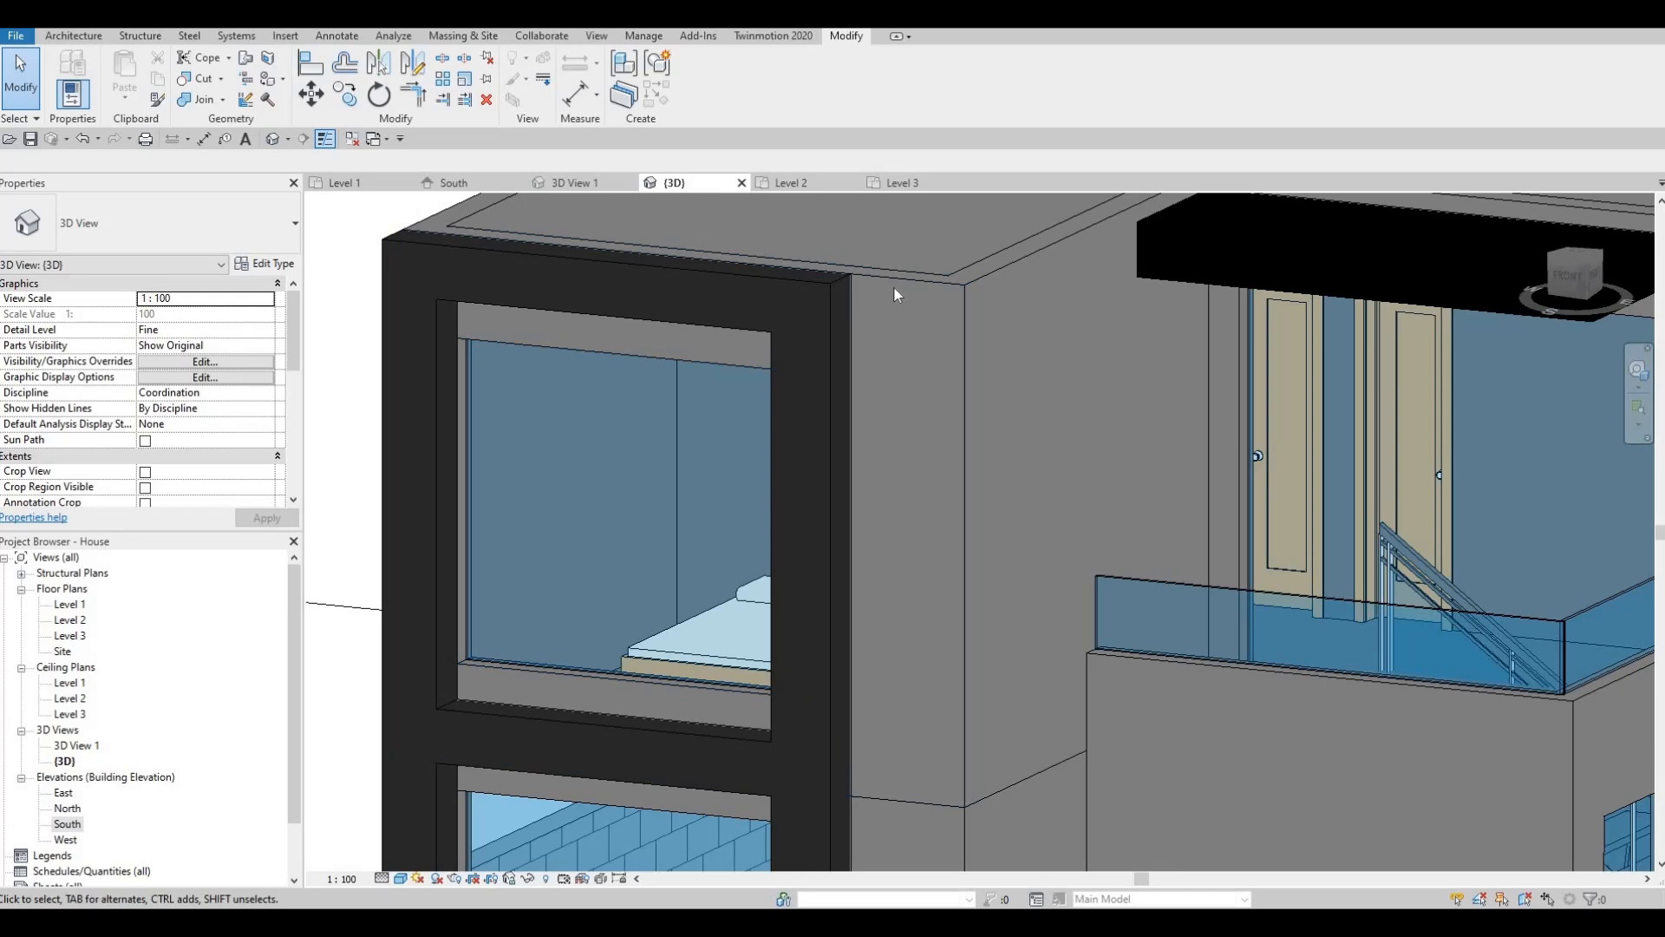
key("Tab")
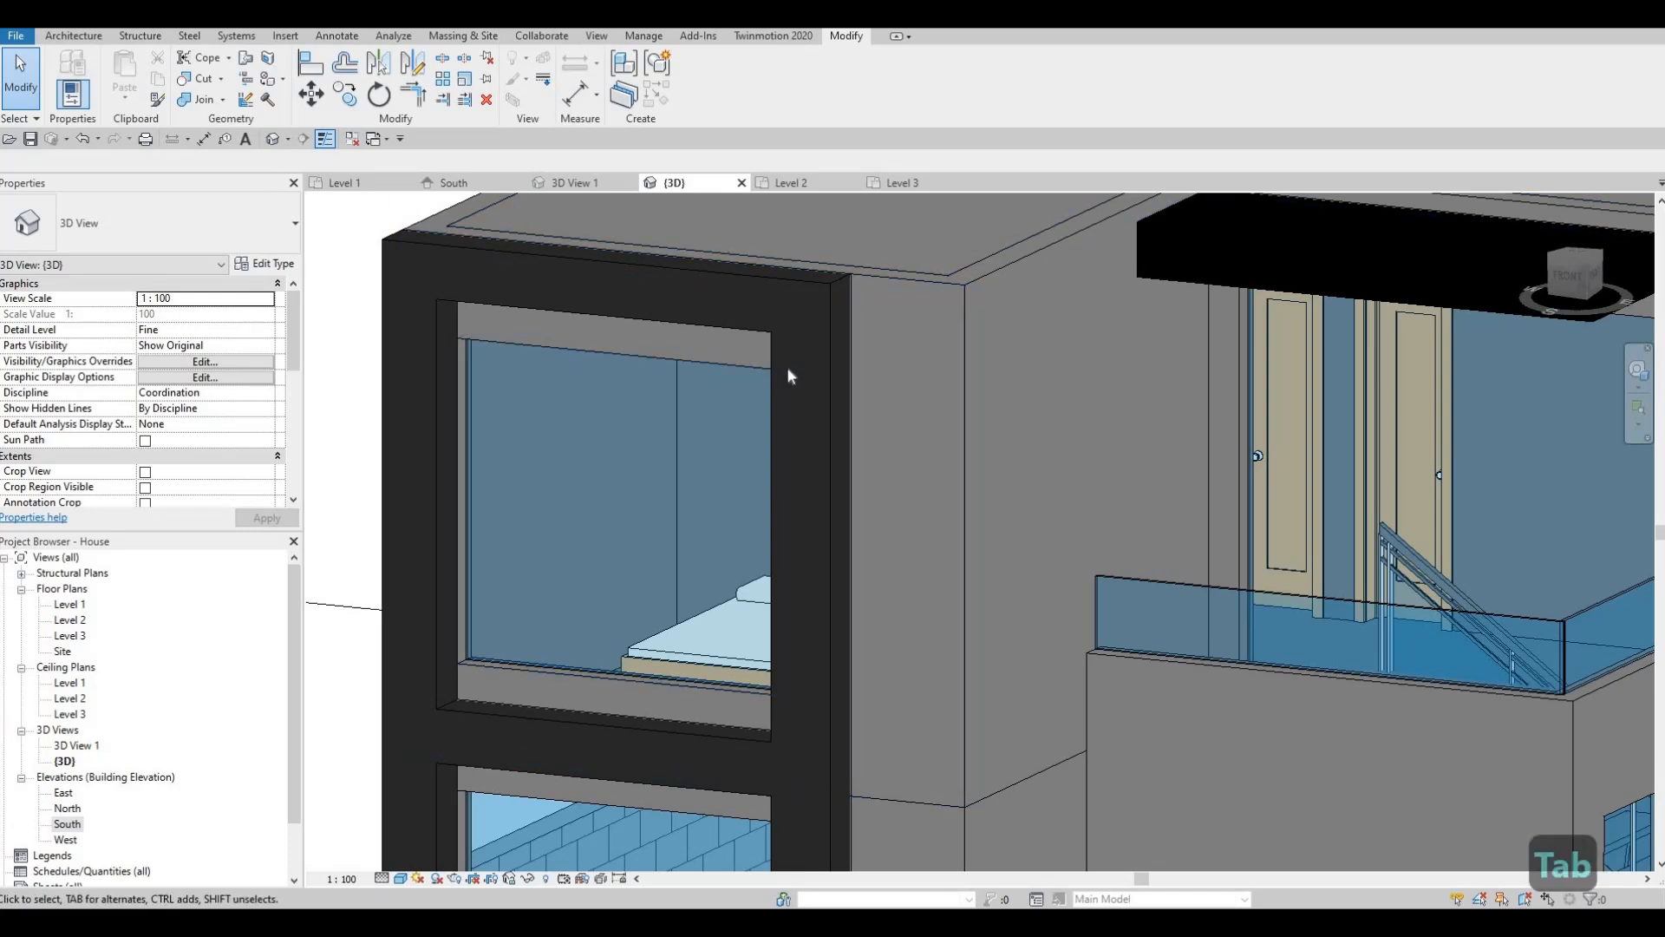
double_click(67, 824)
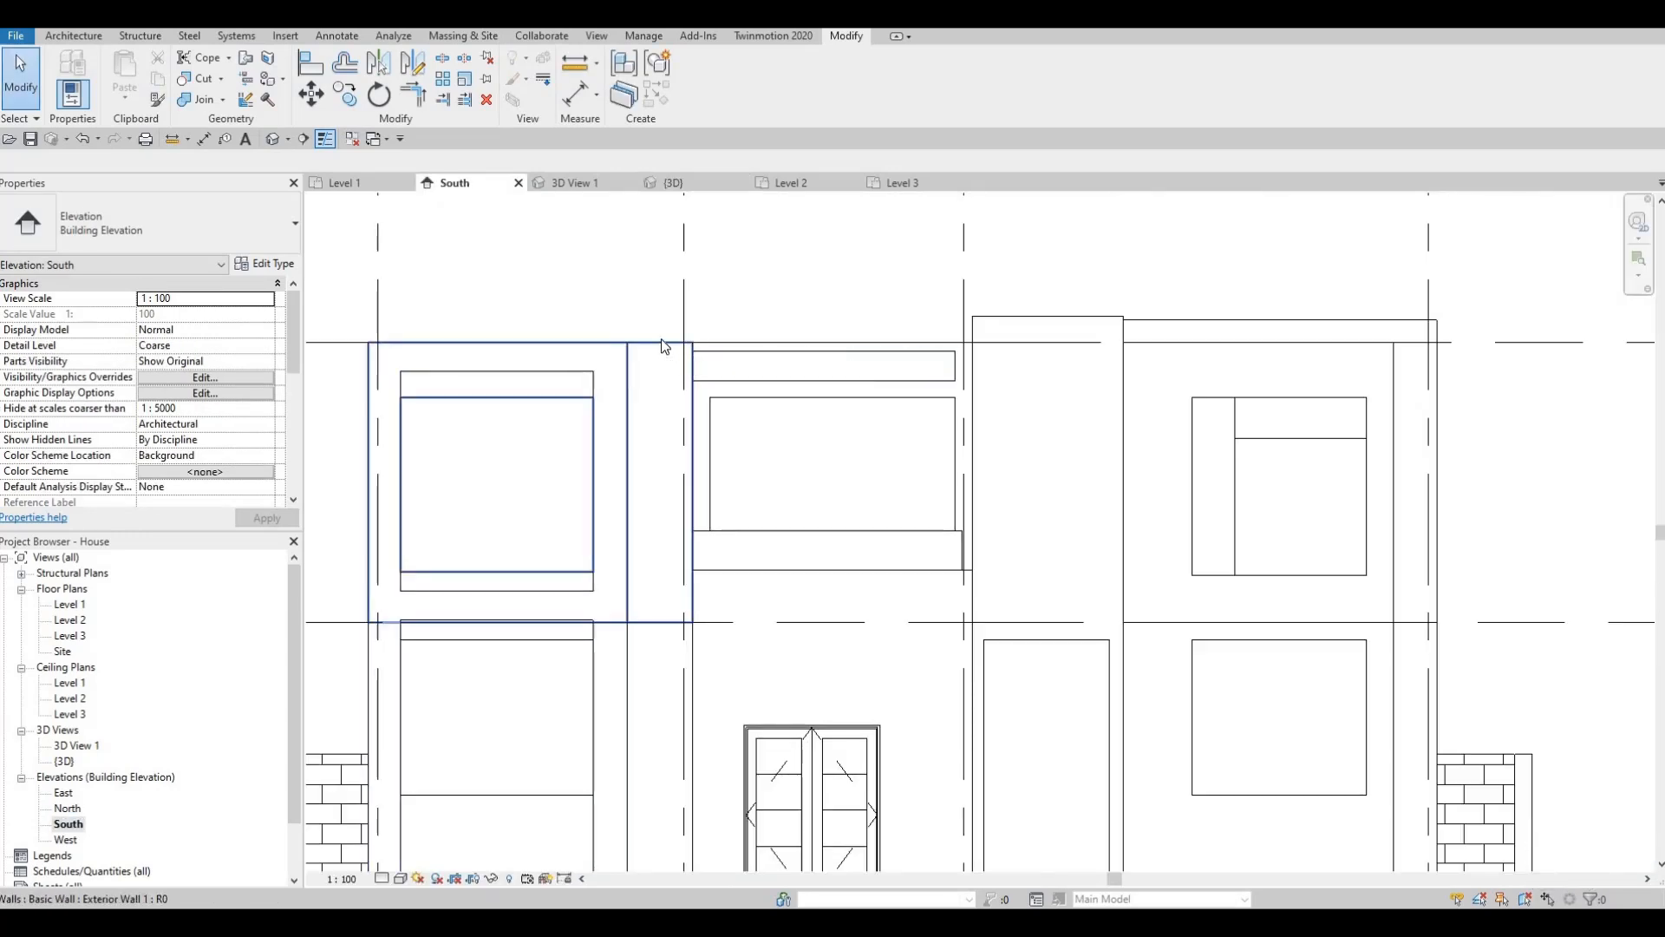
left_click(272, 61)
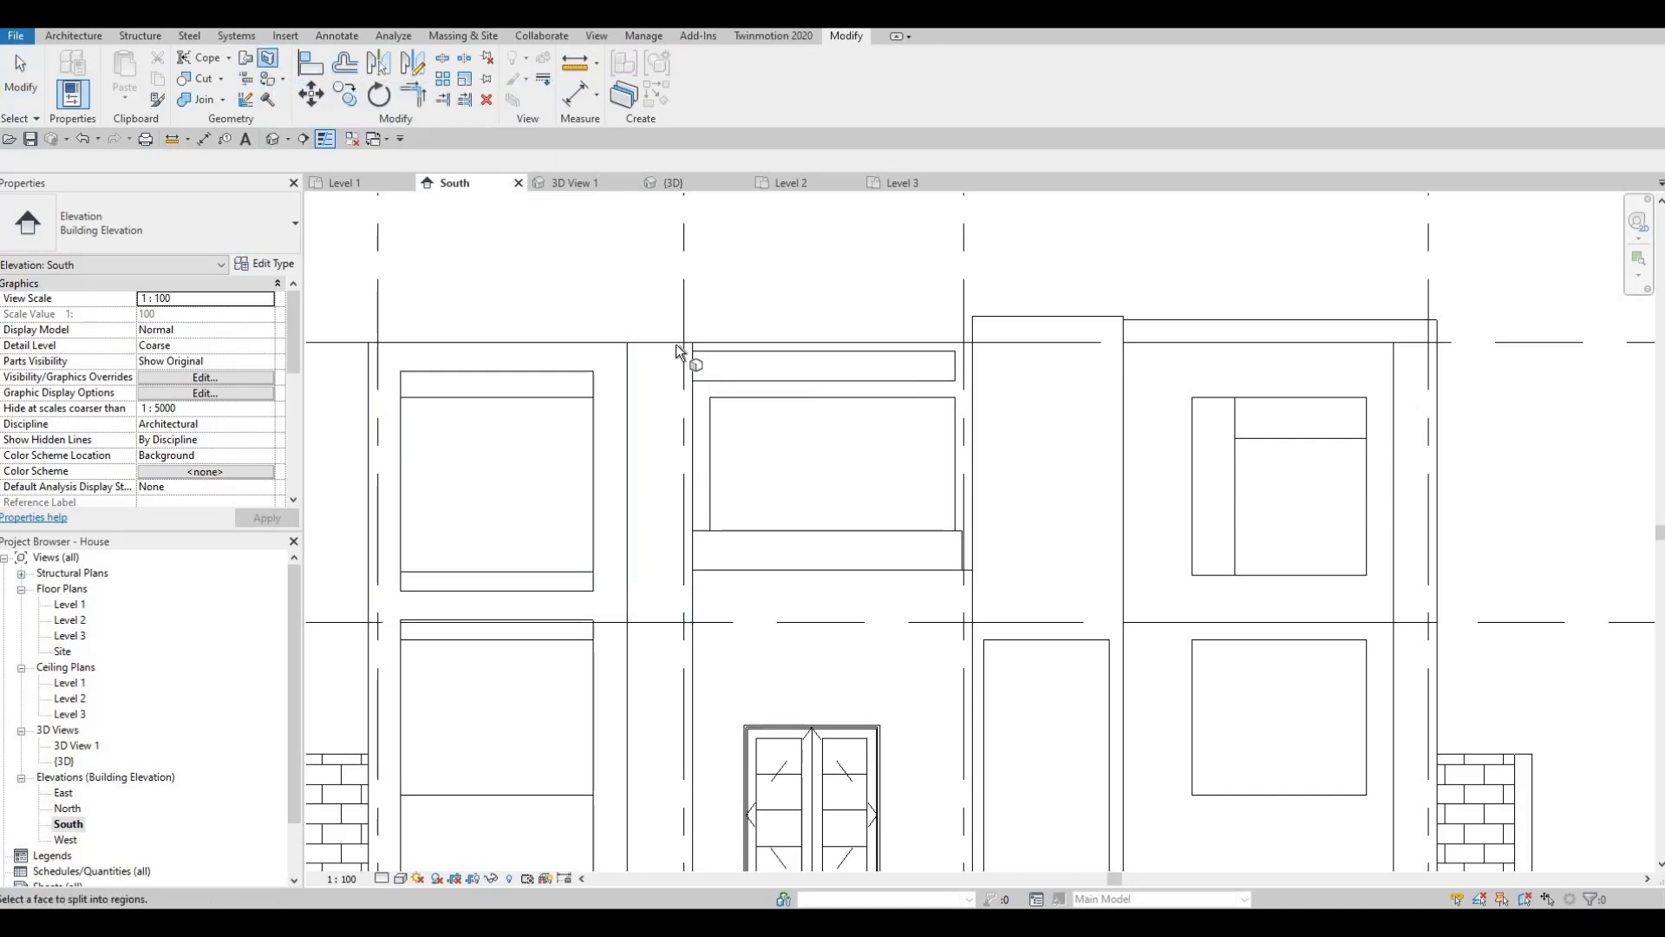
key("Escape")
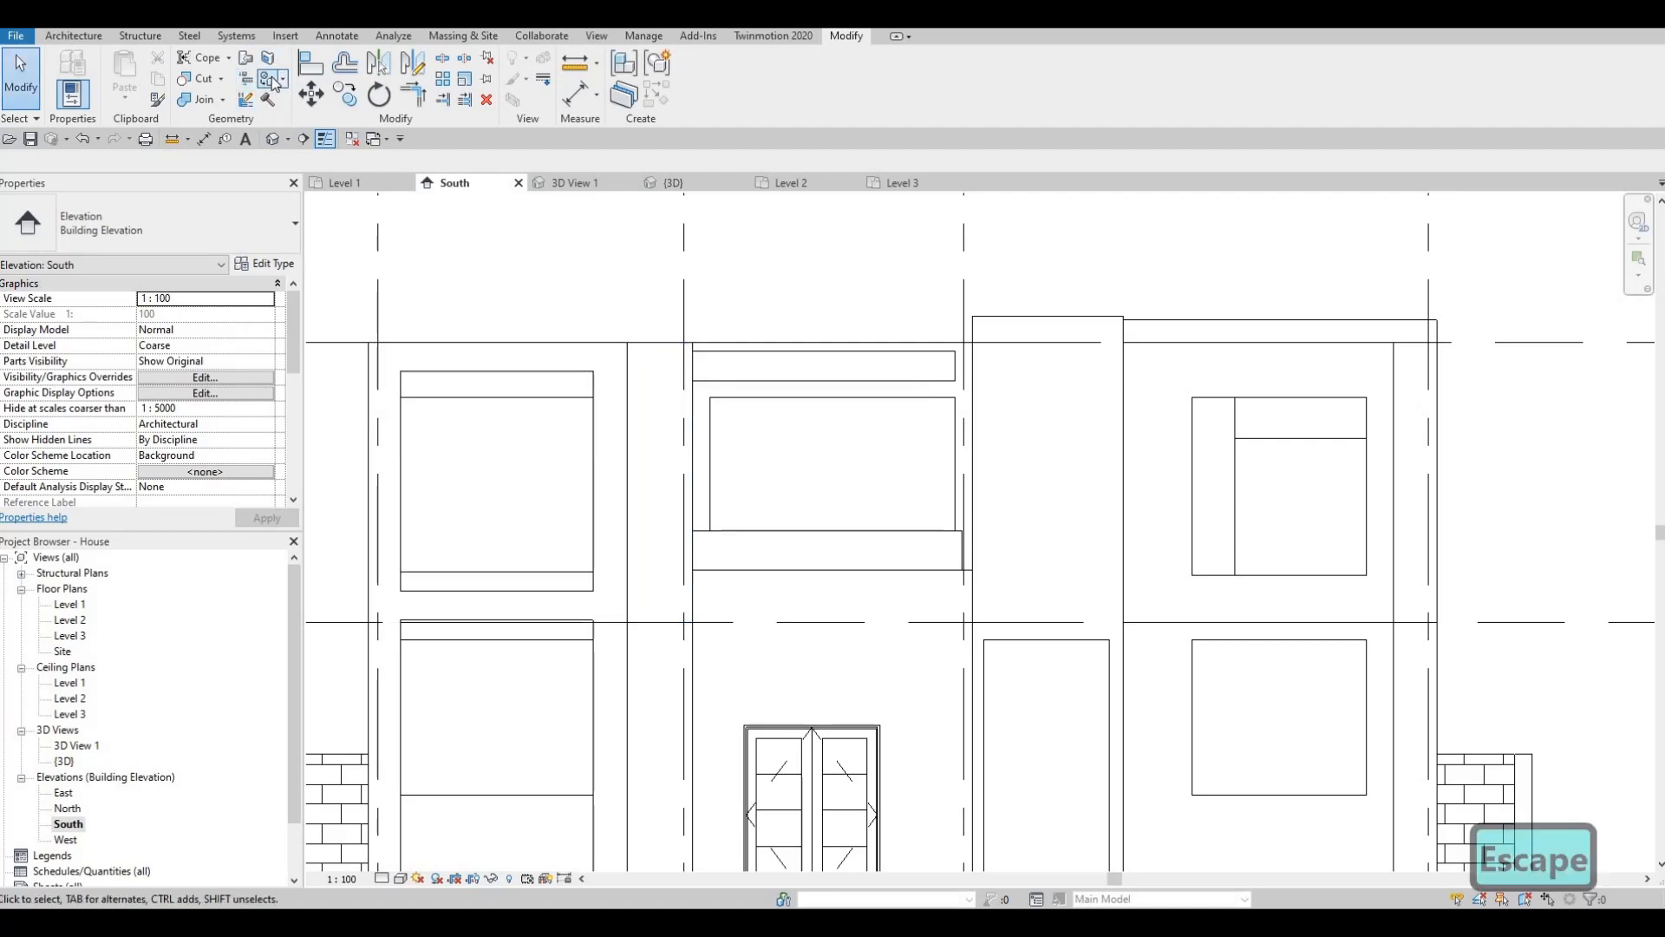
- Paint the split upper wall strip beside the window frame with the Carpet material
left_click(274, 84)
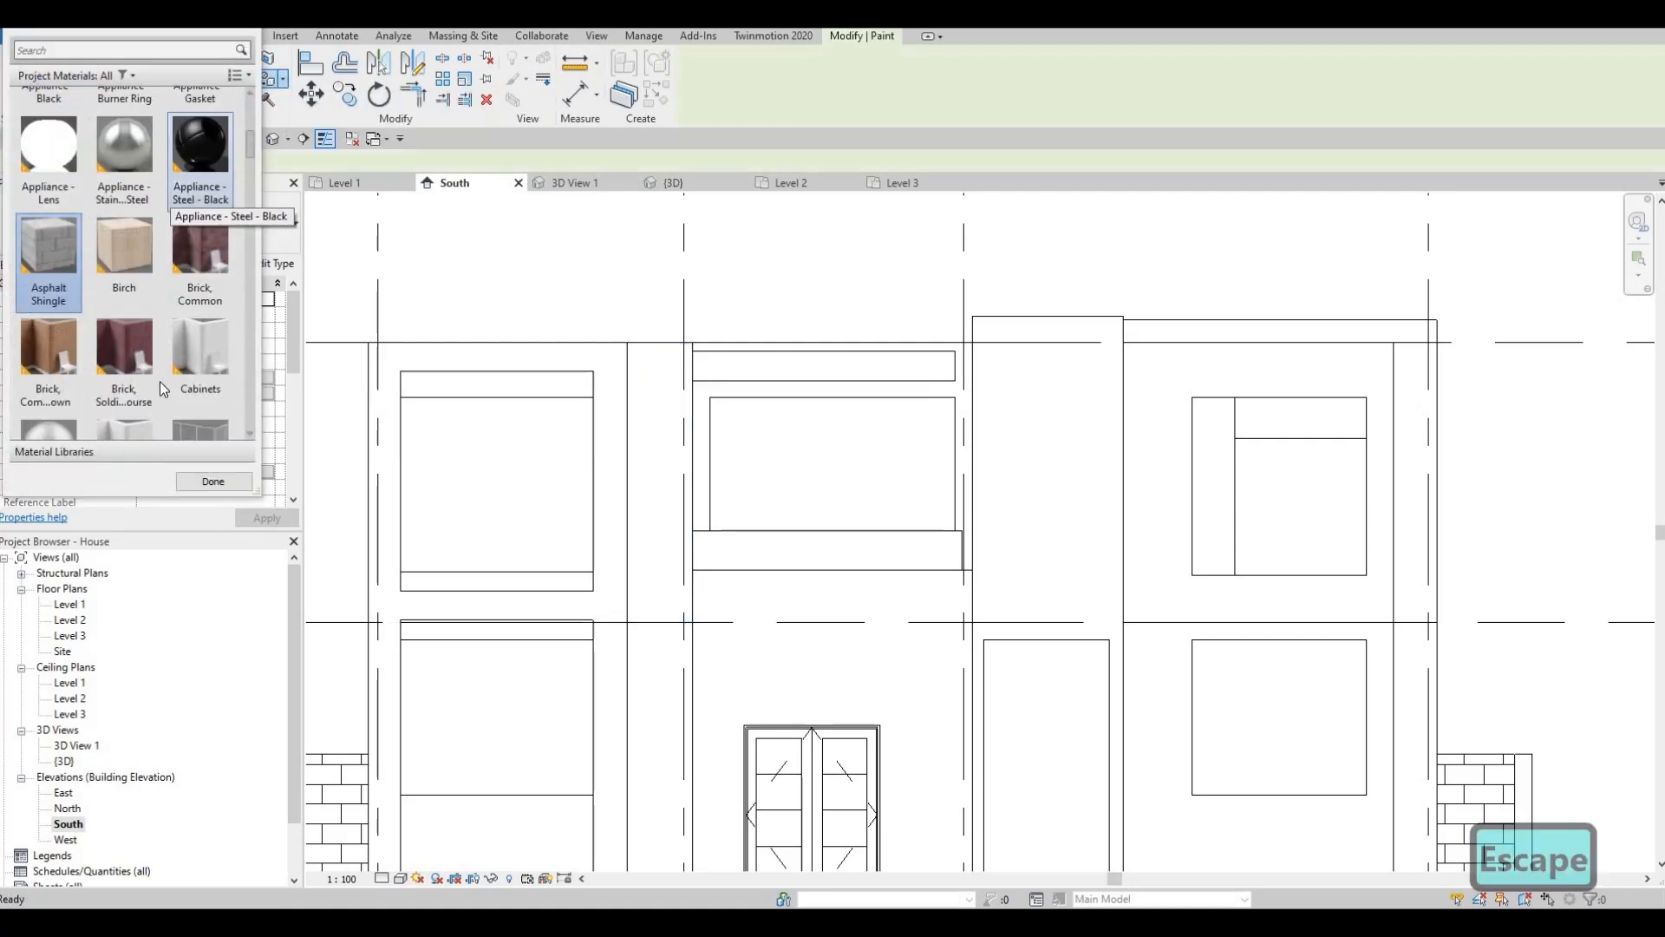
scroll(148, 409, "down", 1)
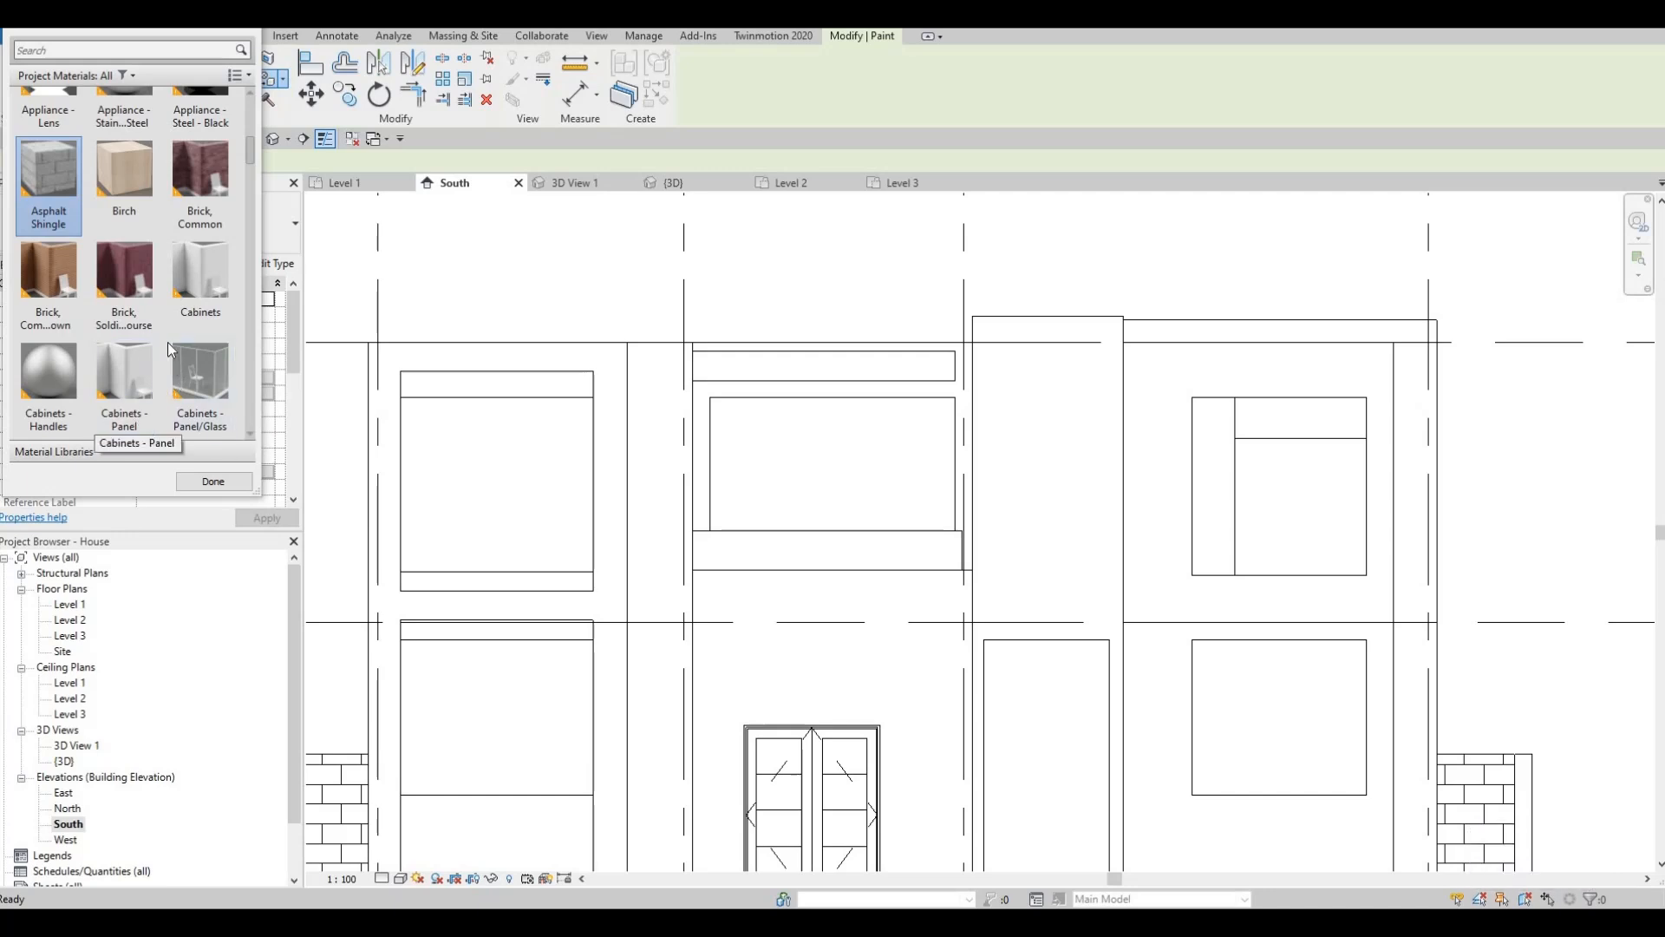
scroll(217, 371, "down", 5)
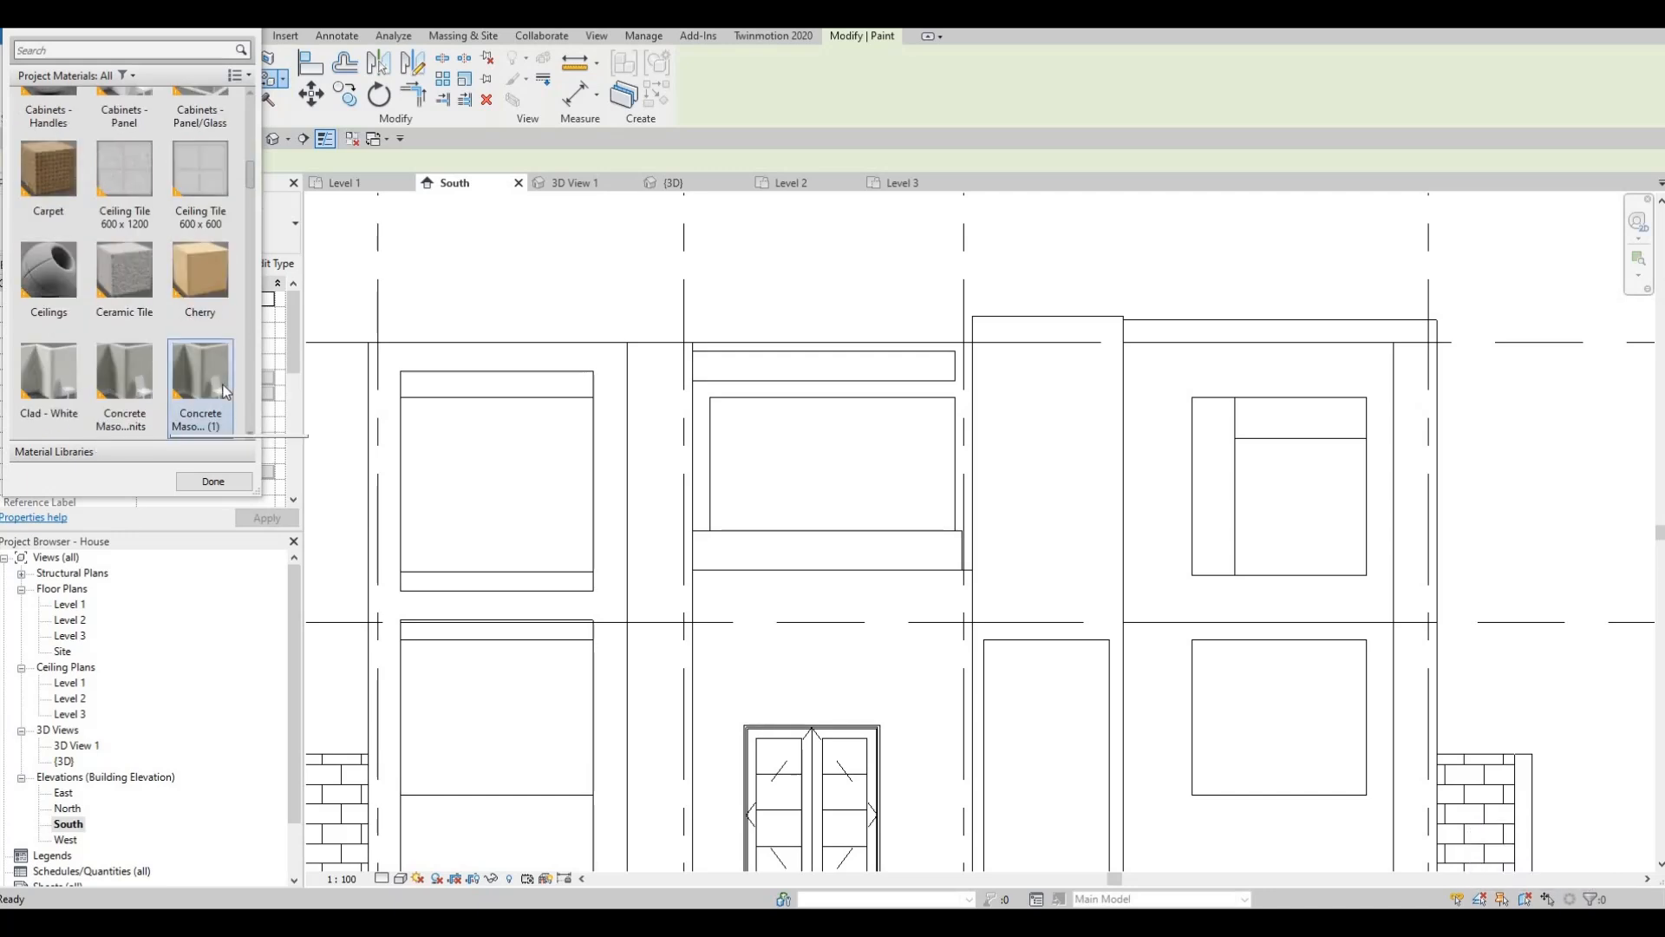
scroll(193, 363, "up", 2)
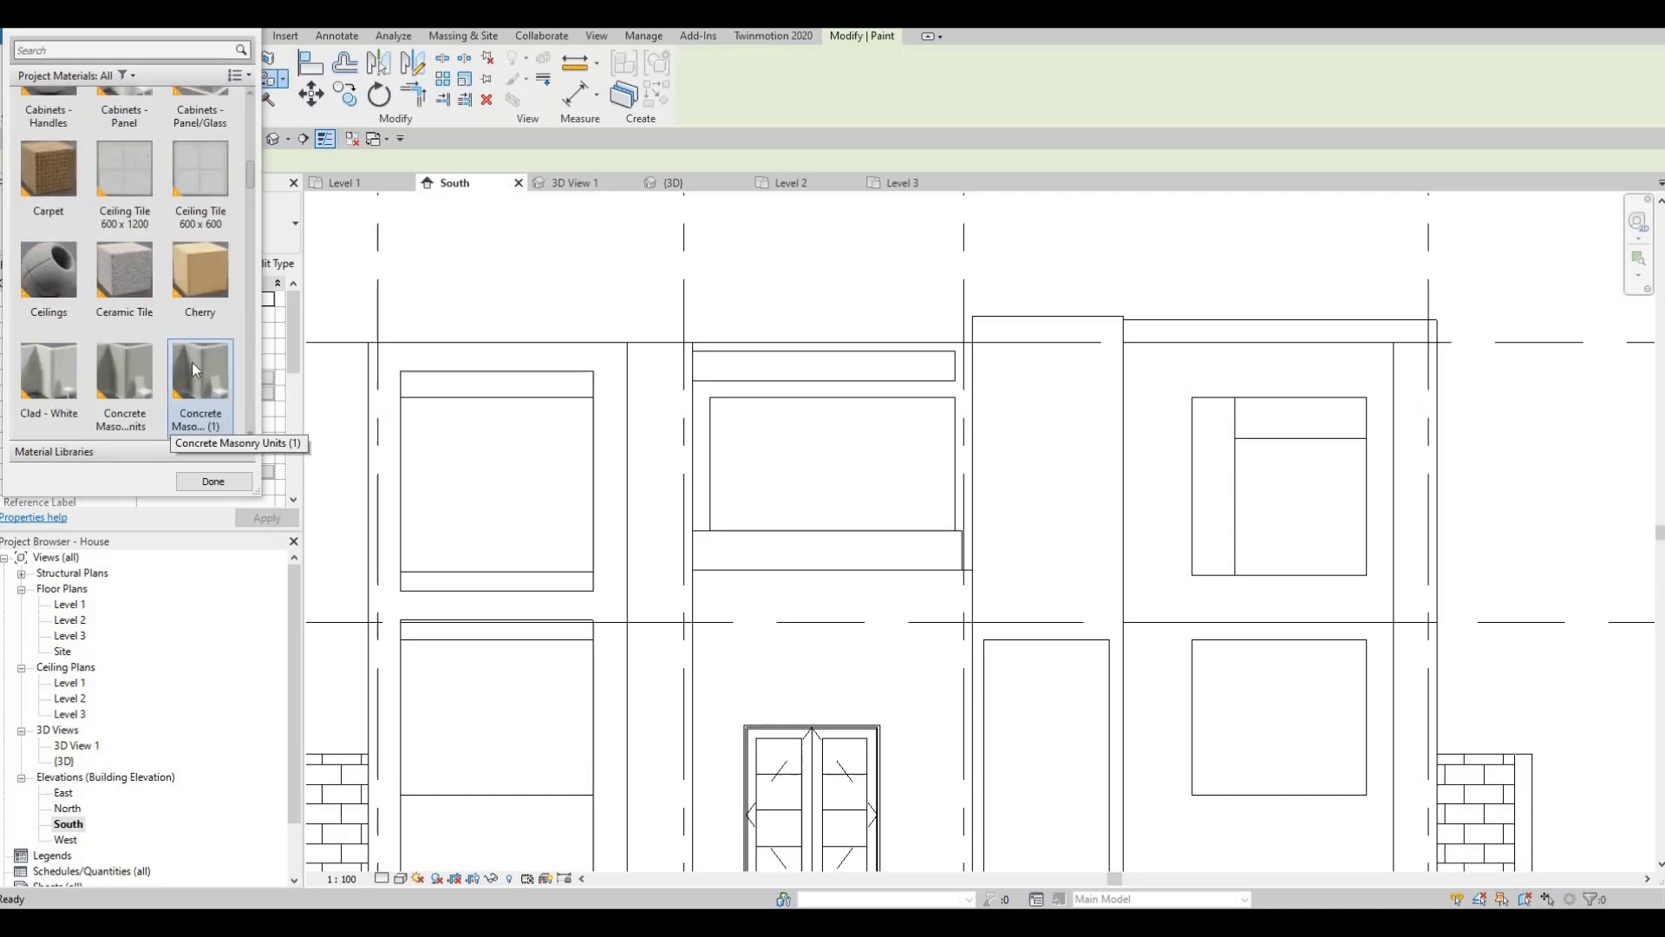
left_click(72, 184)
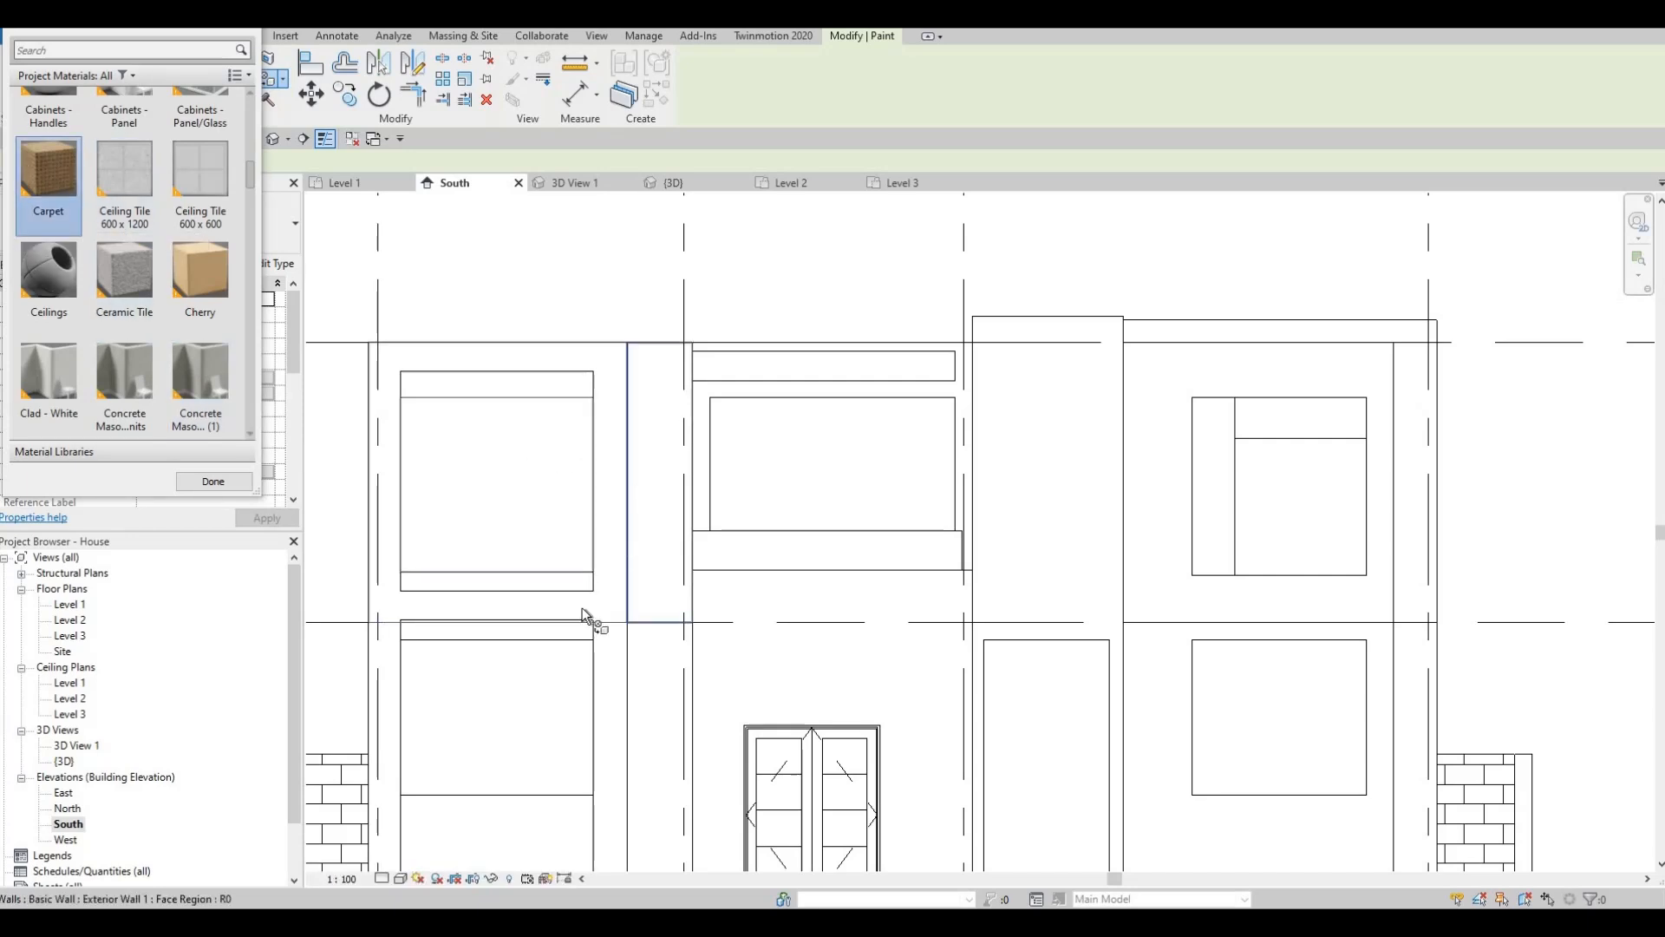
middle_click_drag(662, 584, 692, 452)
key("Escape")
key("Escape")
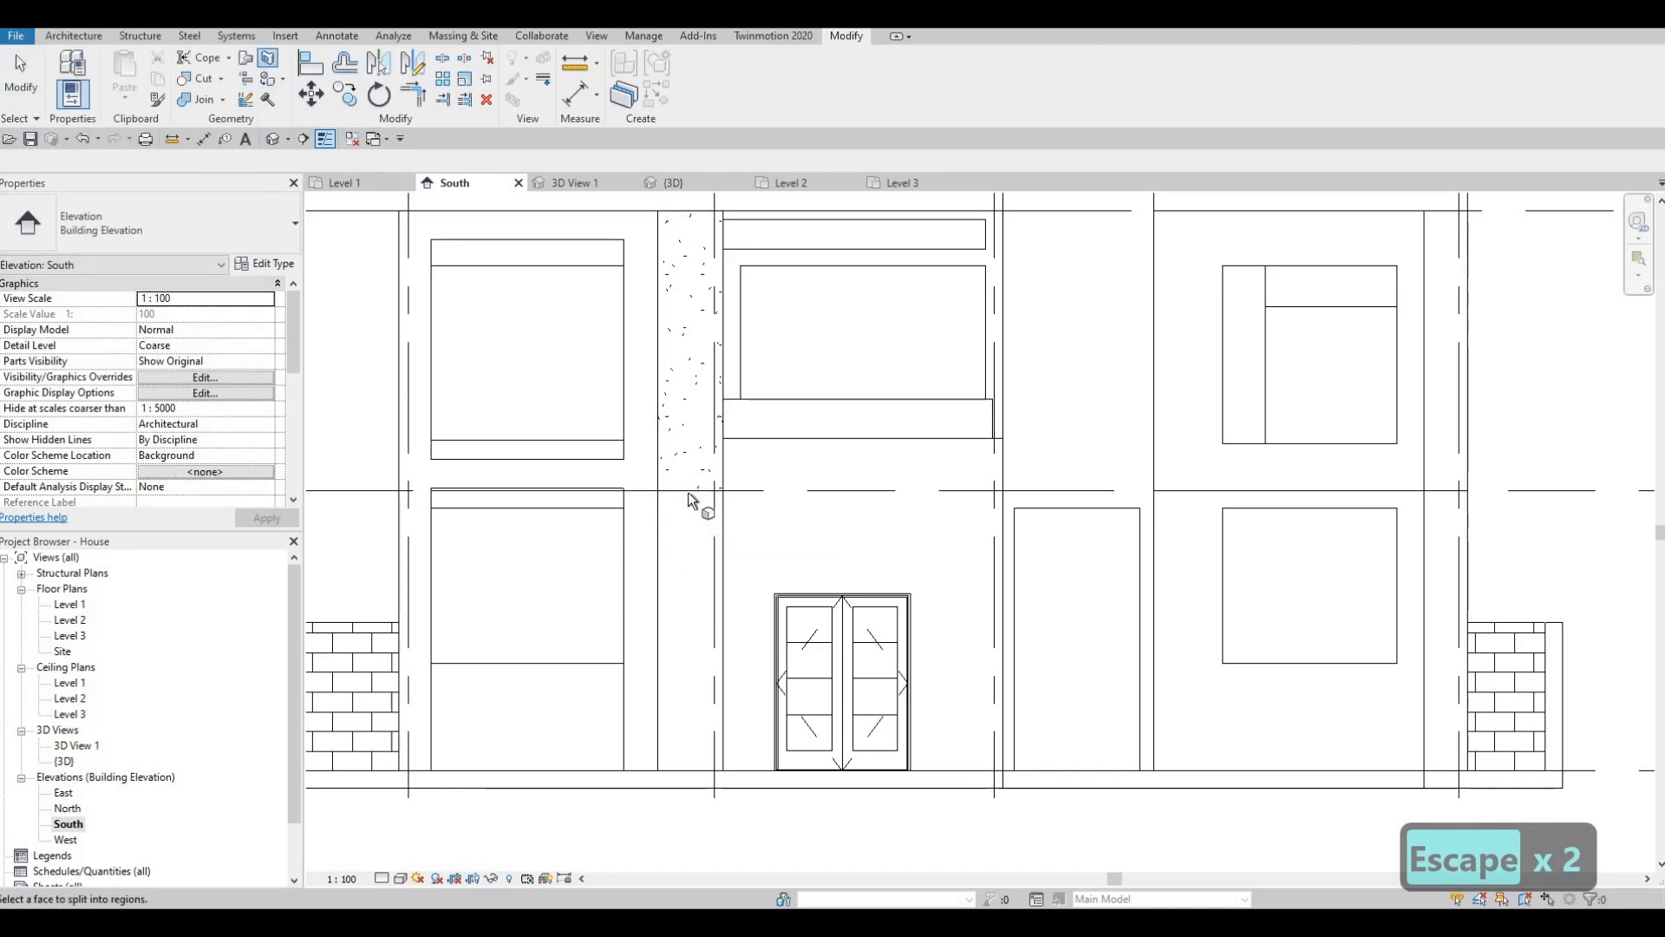
- Split the ground-floor front wall's face with a 3200 mm vertical line along the frame's right edge, from Level 2 to the wall base
key("Tab")
key("Tab")
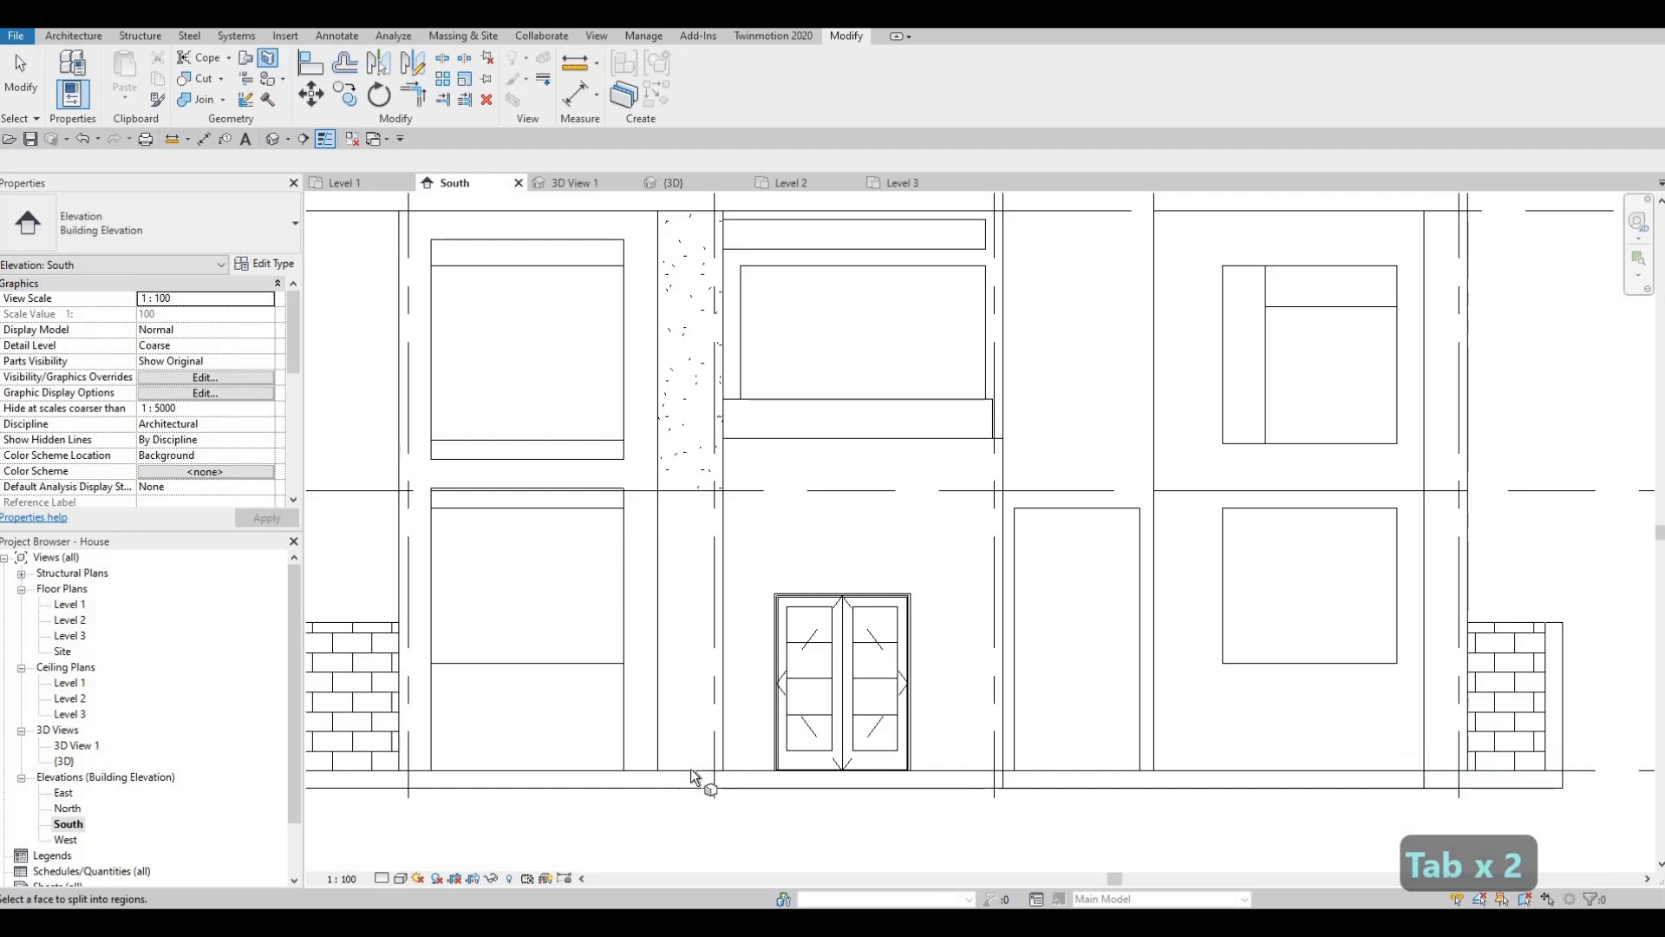
left_click(690, 769)
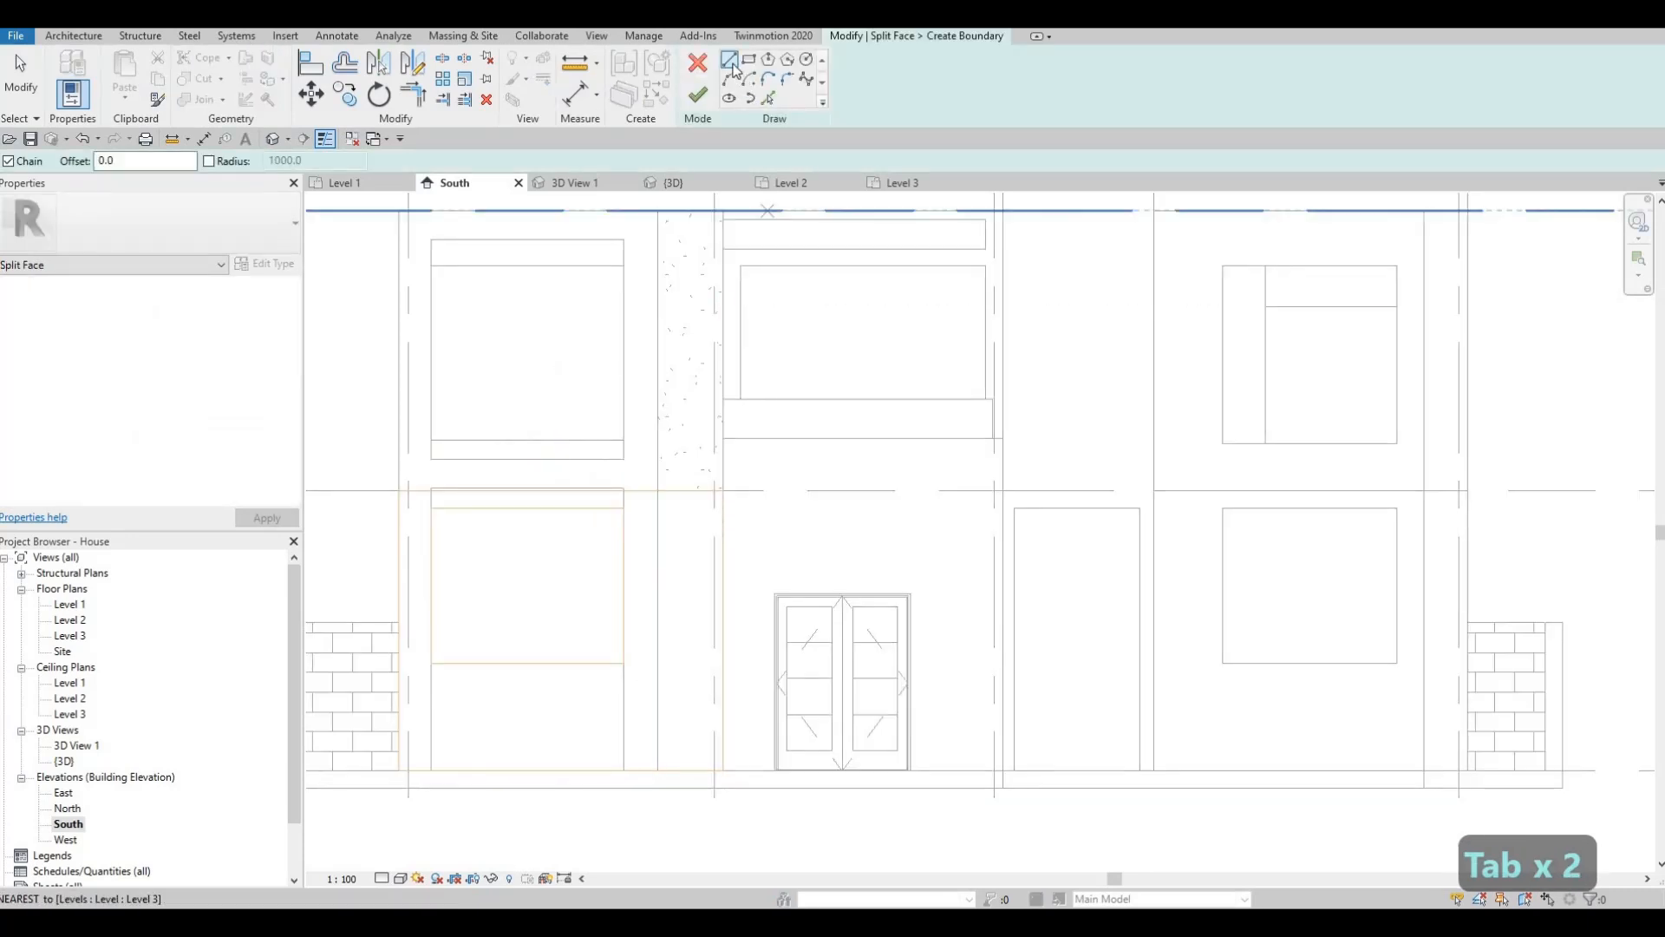
left_click(658, 492)
left_click(658, 770)
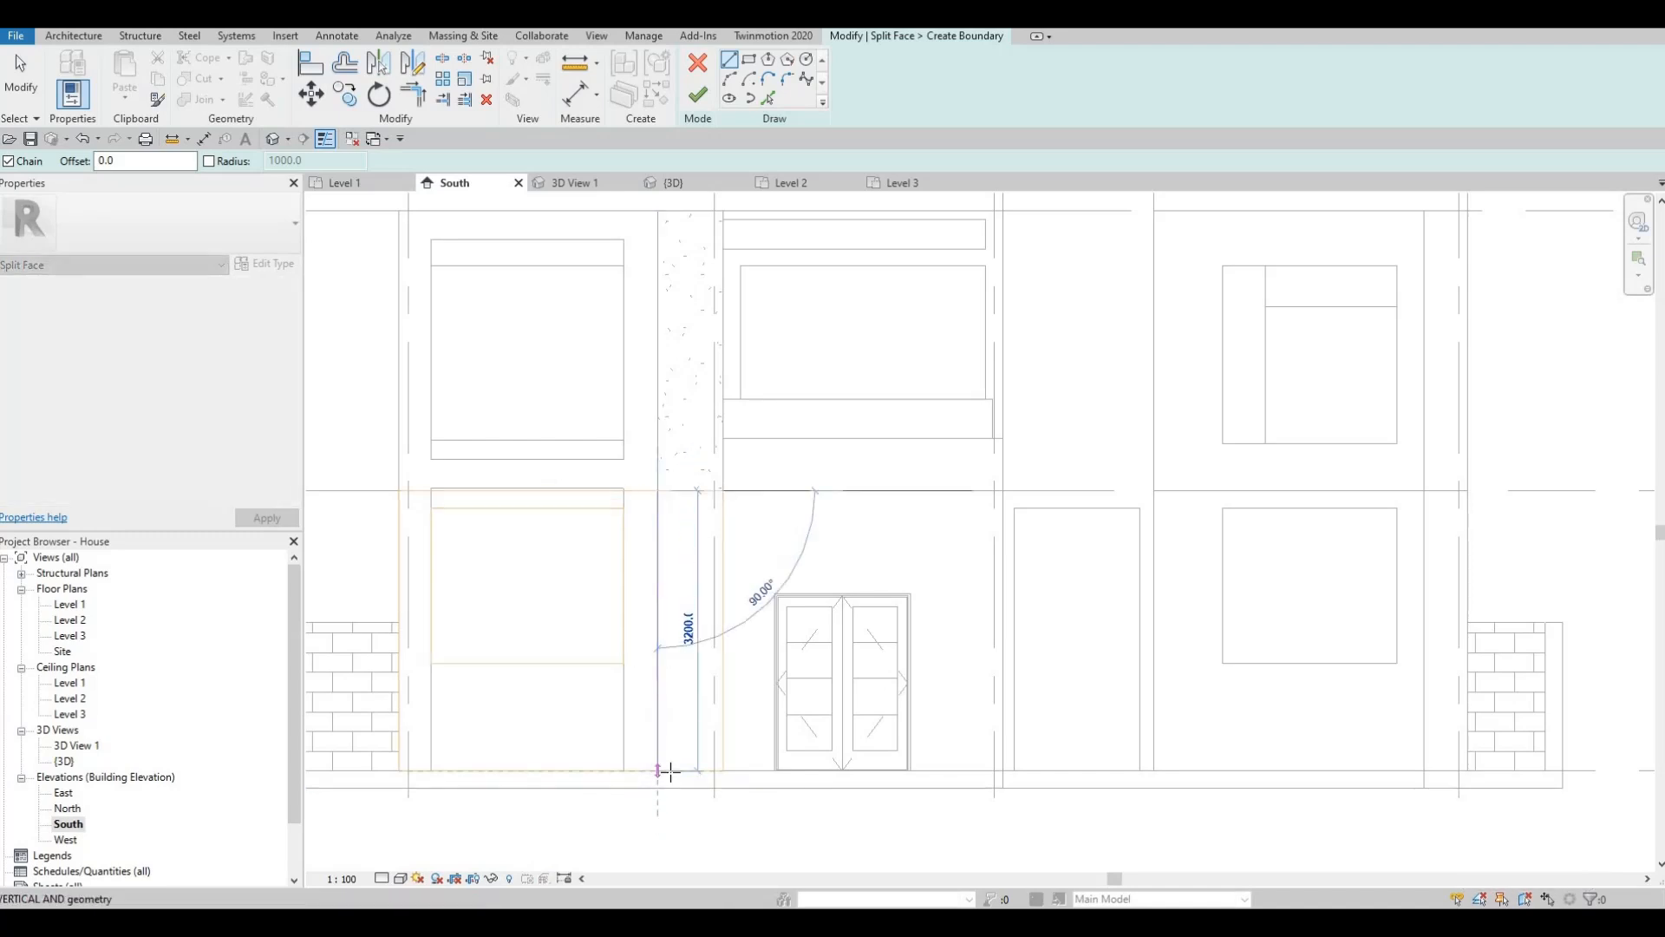
key("Escape")
key("Escape")
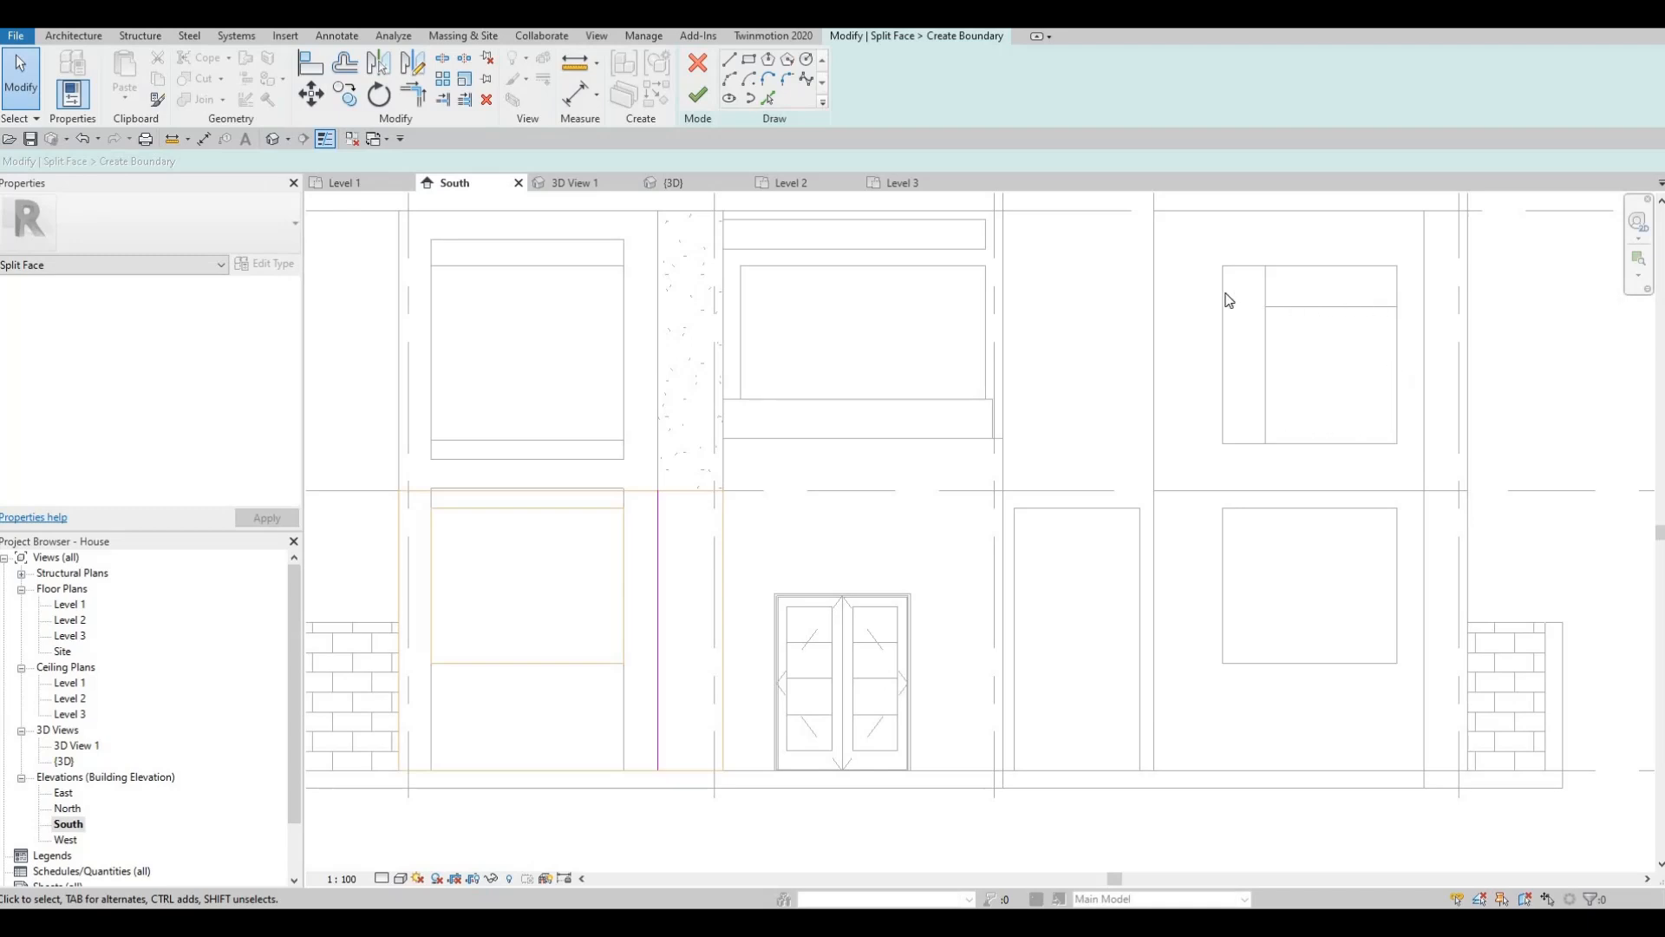
left_click(695, 101)
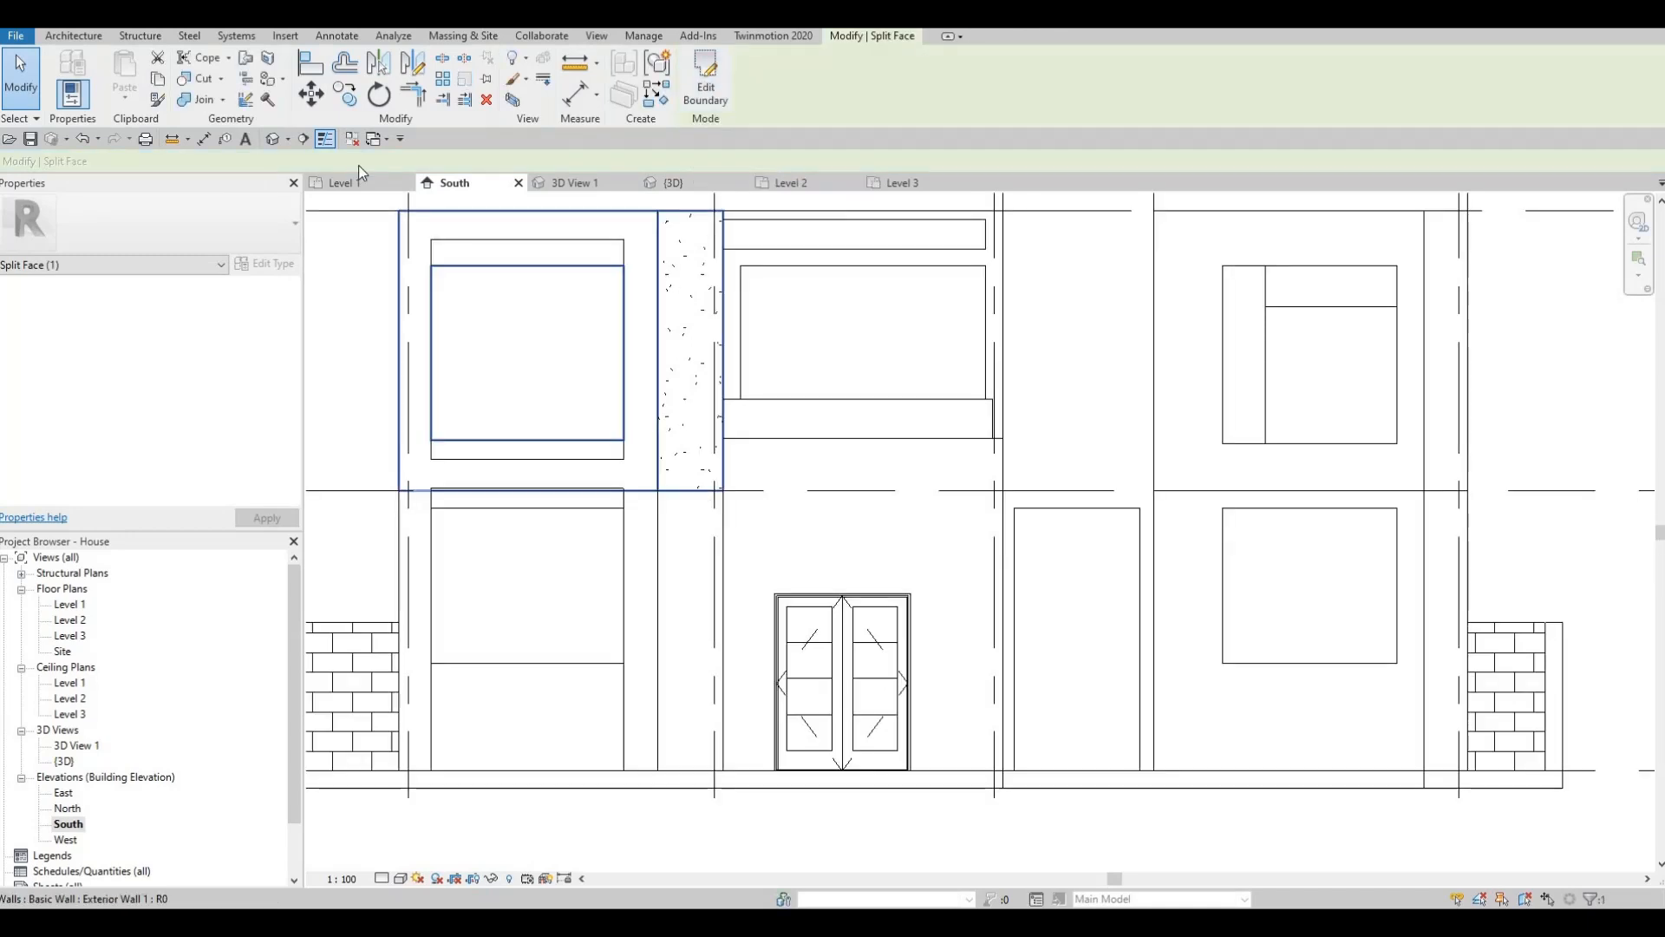
- Paint the ground-floor split wall strip beside the dark frame with the Carpet material and check it in the 3D view
left_click(263, 81)
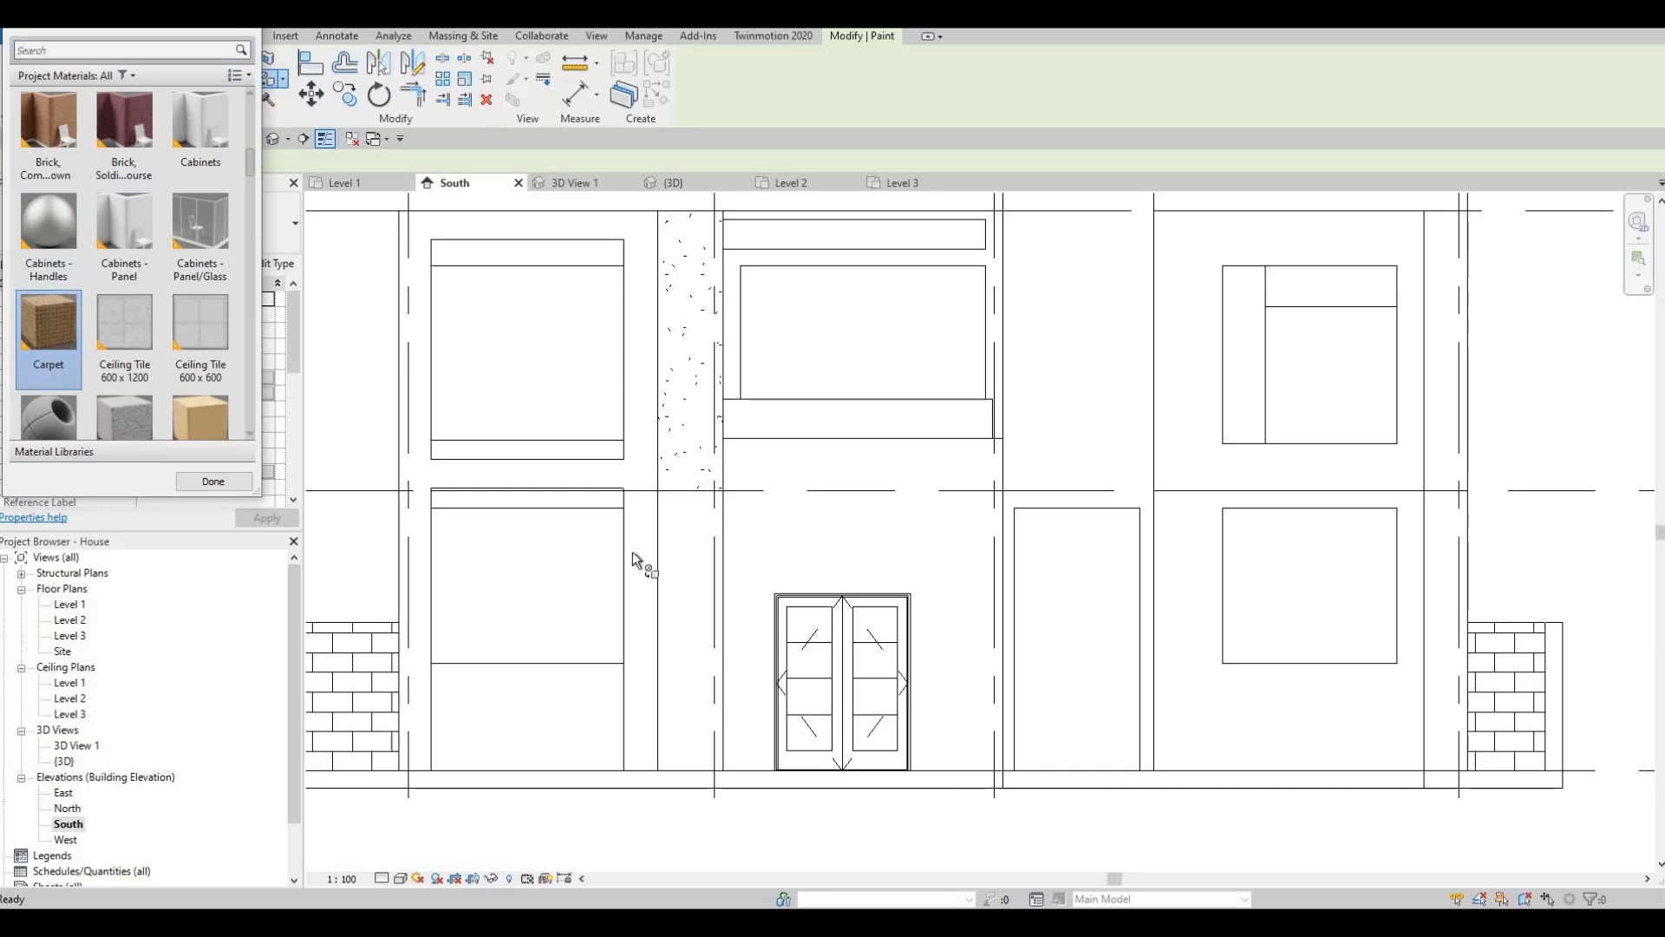
left_click(703, 542)
key("Escape")
key("Escape")
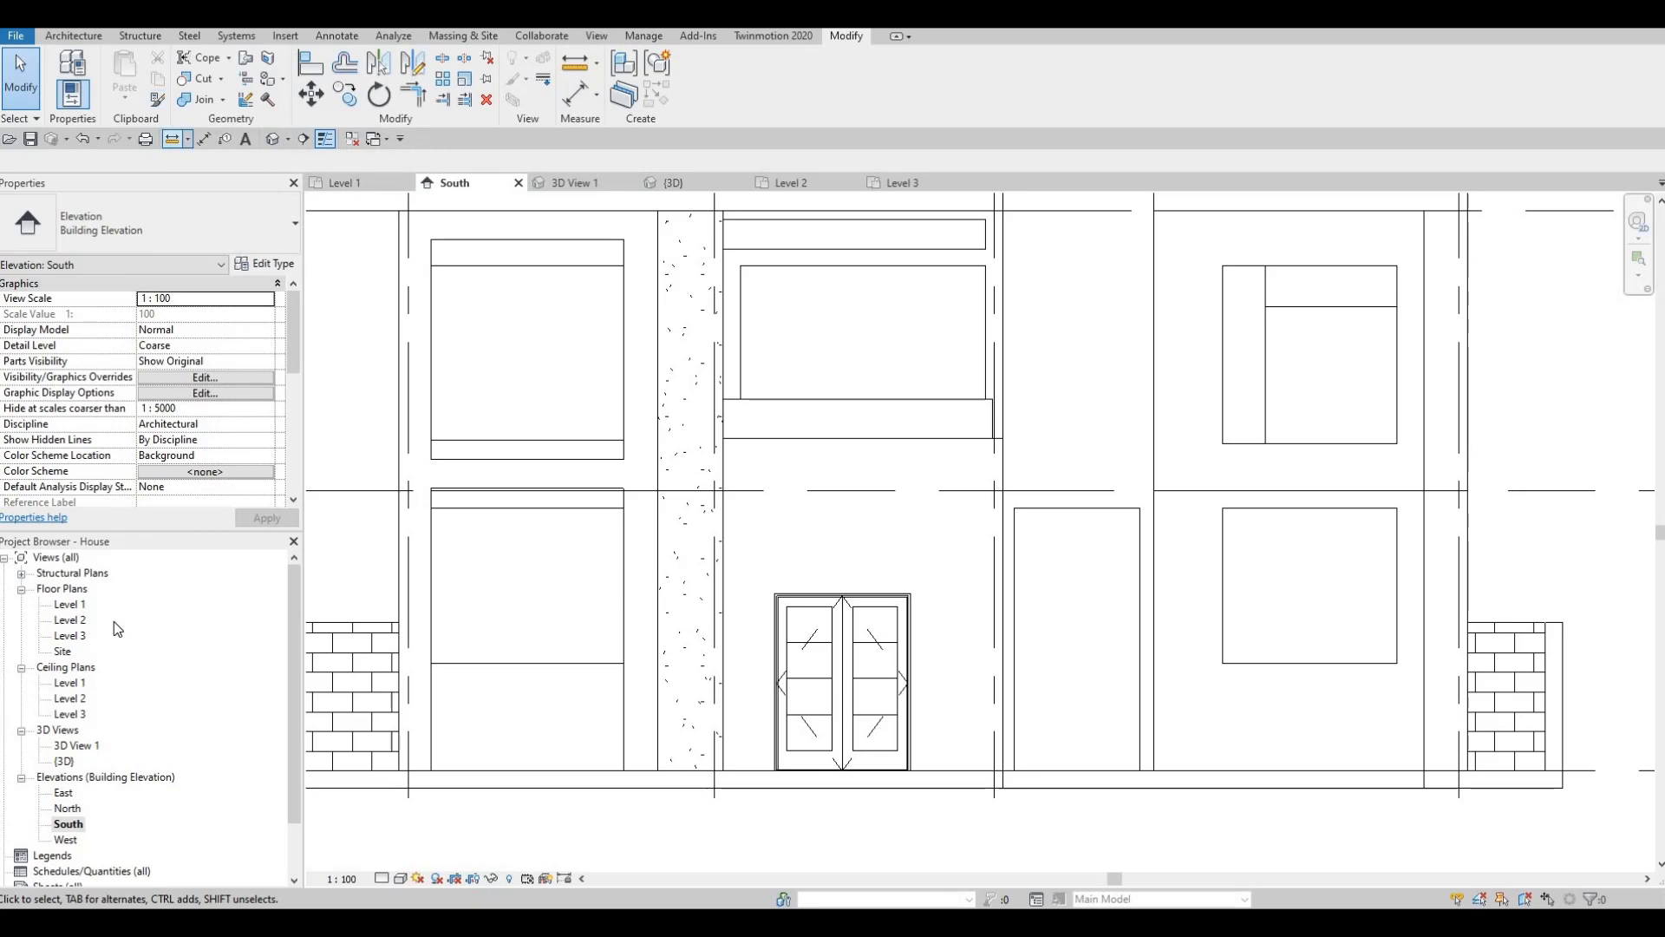
left_click(276, 139)
scroll(829, 480, "down", 5)
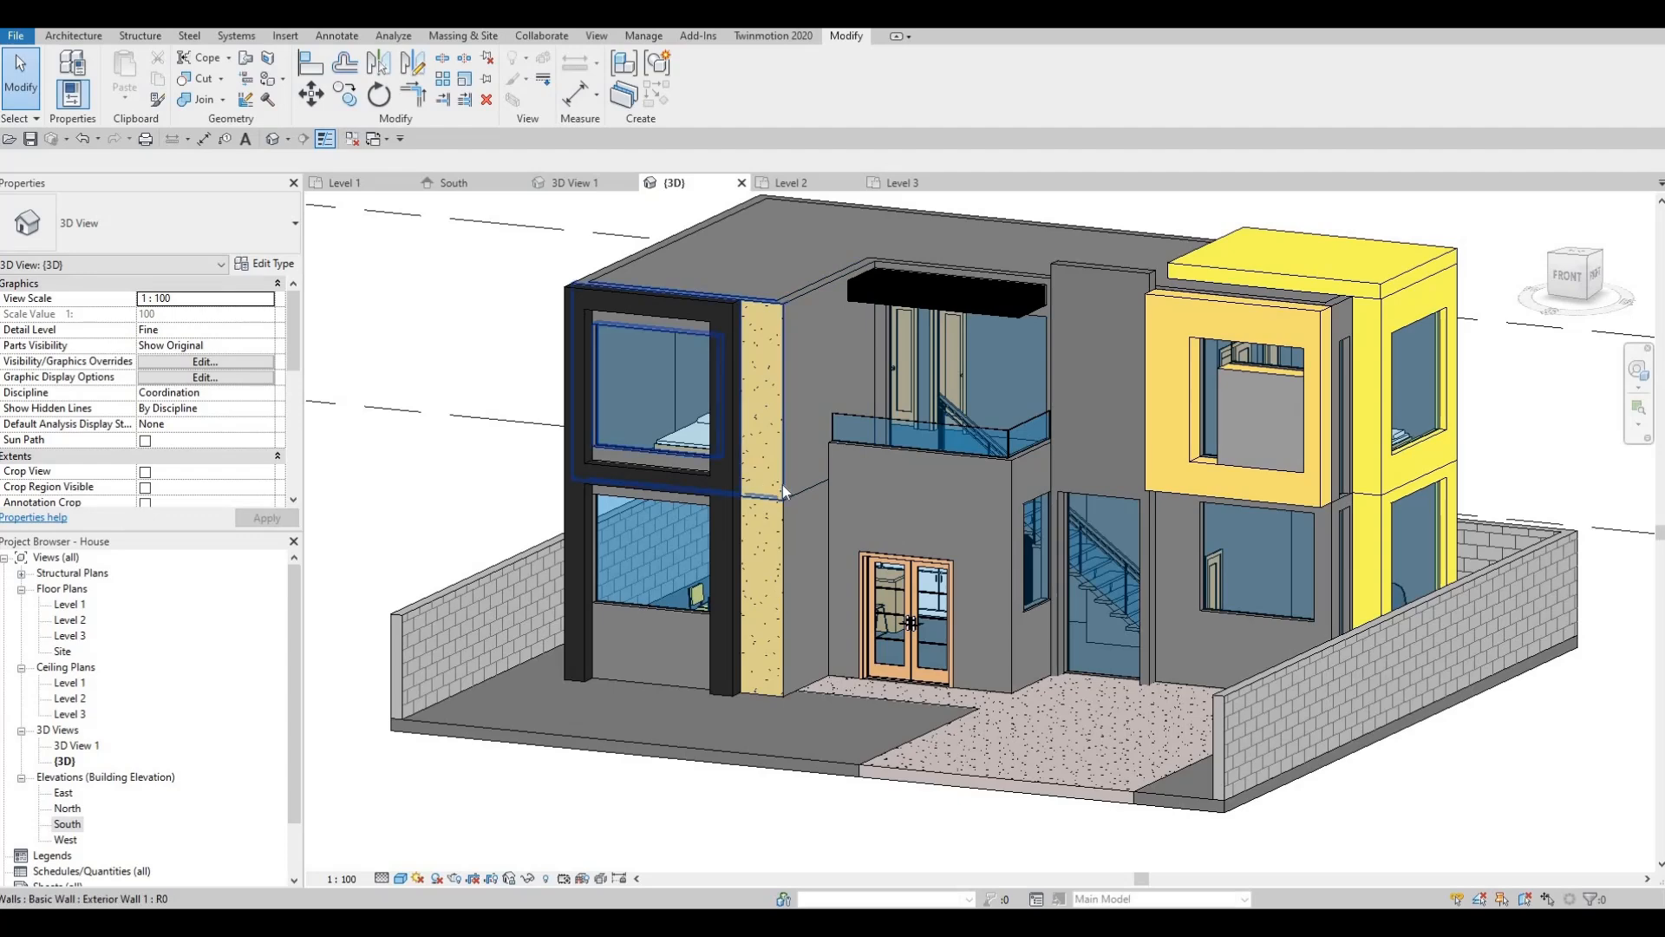
middle_click_drag(788, 514, 778, 497, "shift")
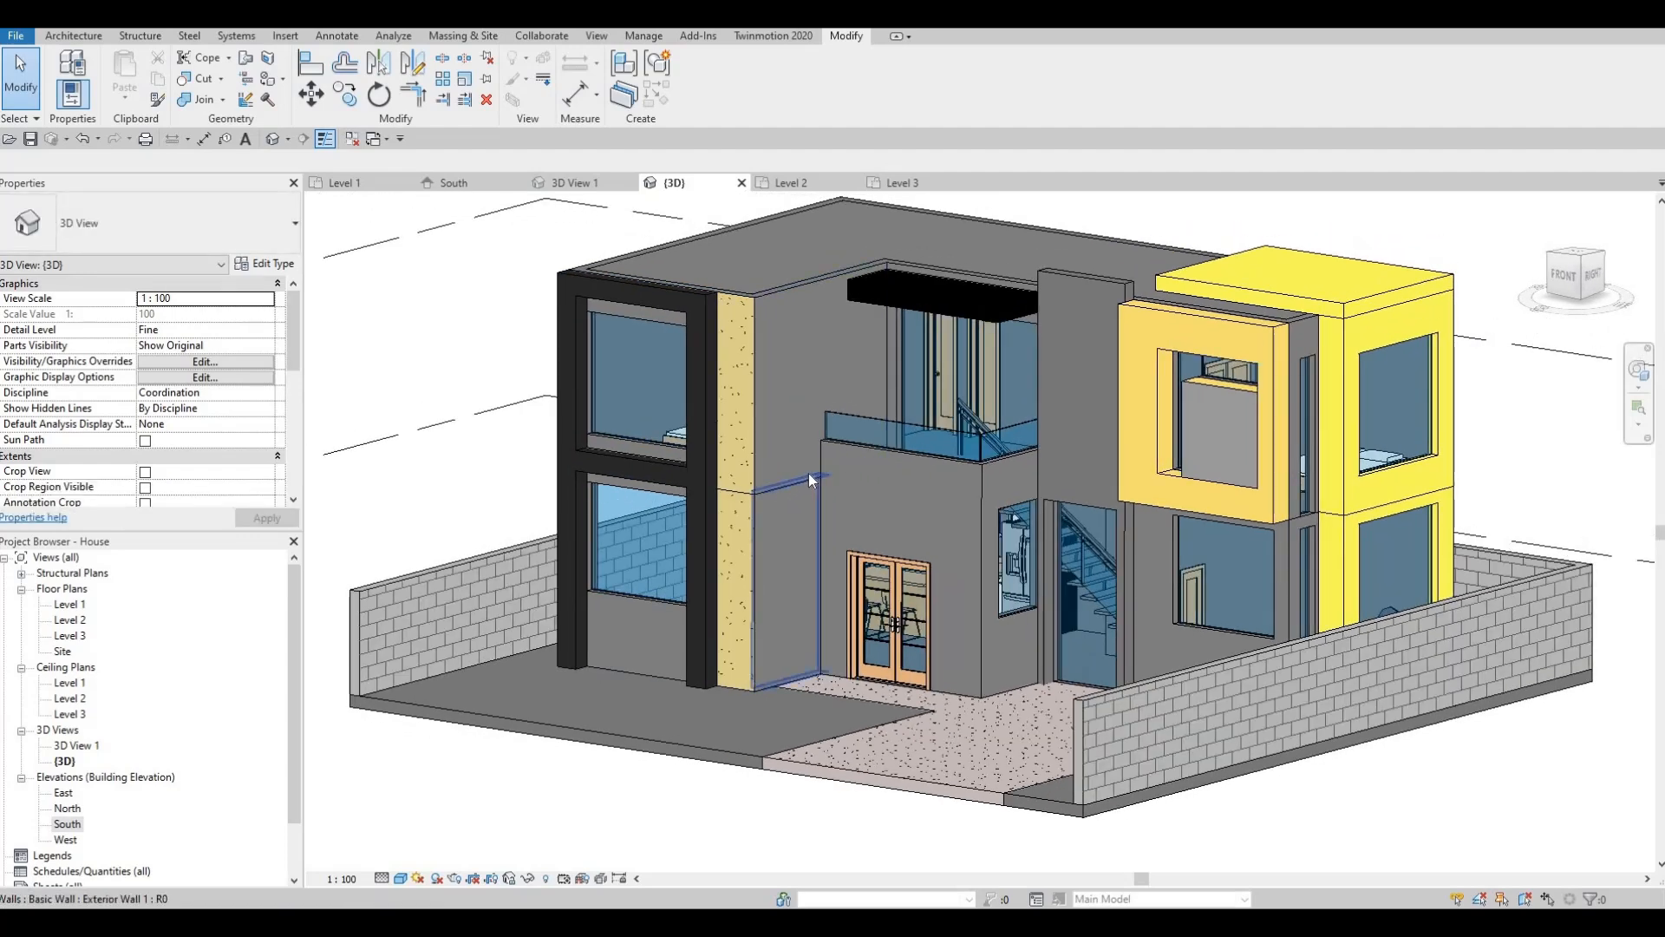
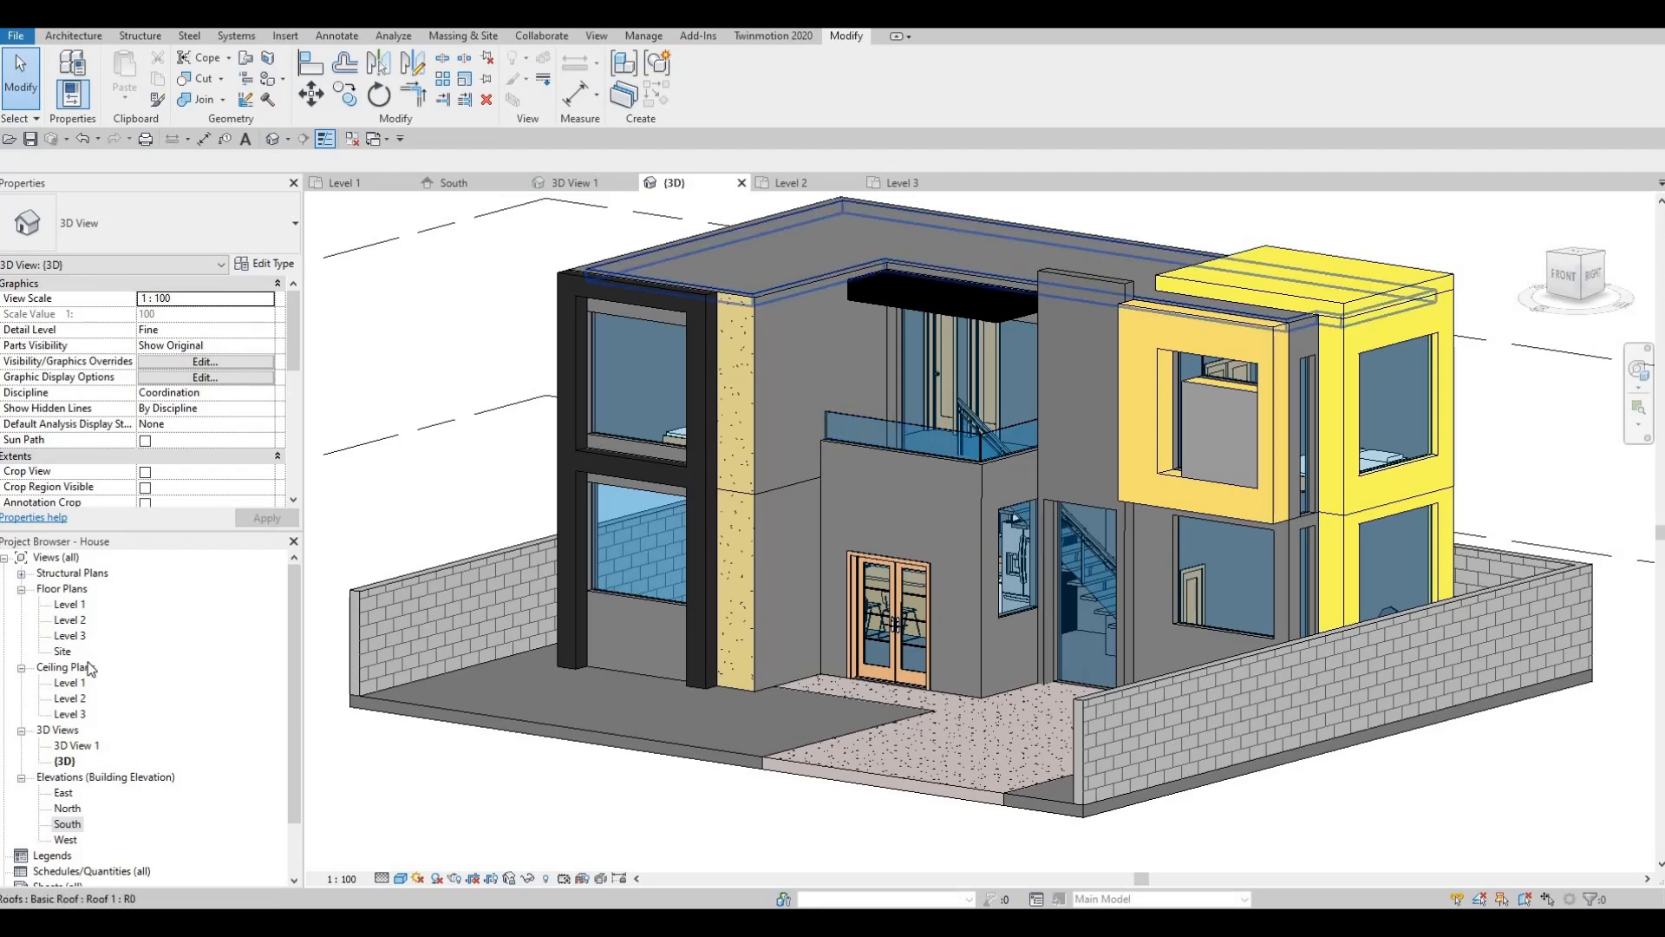
- In the Level 1 plan, draw a building section from front to back through the entrance, facing the living room, and open its view
left_click(72, 604)
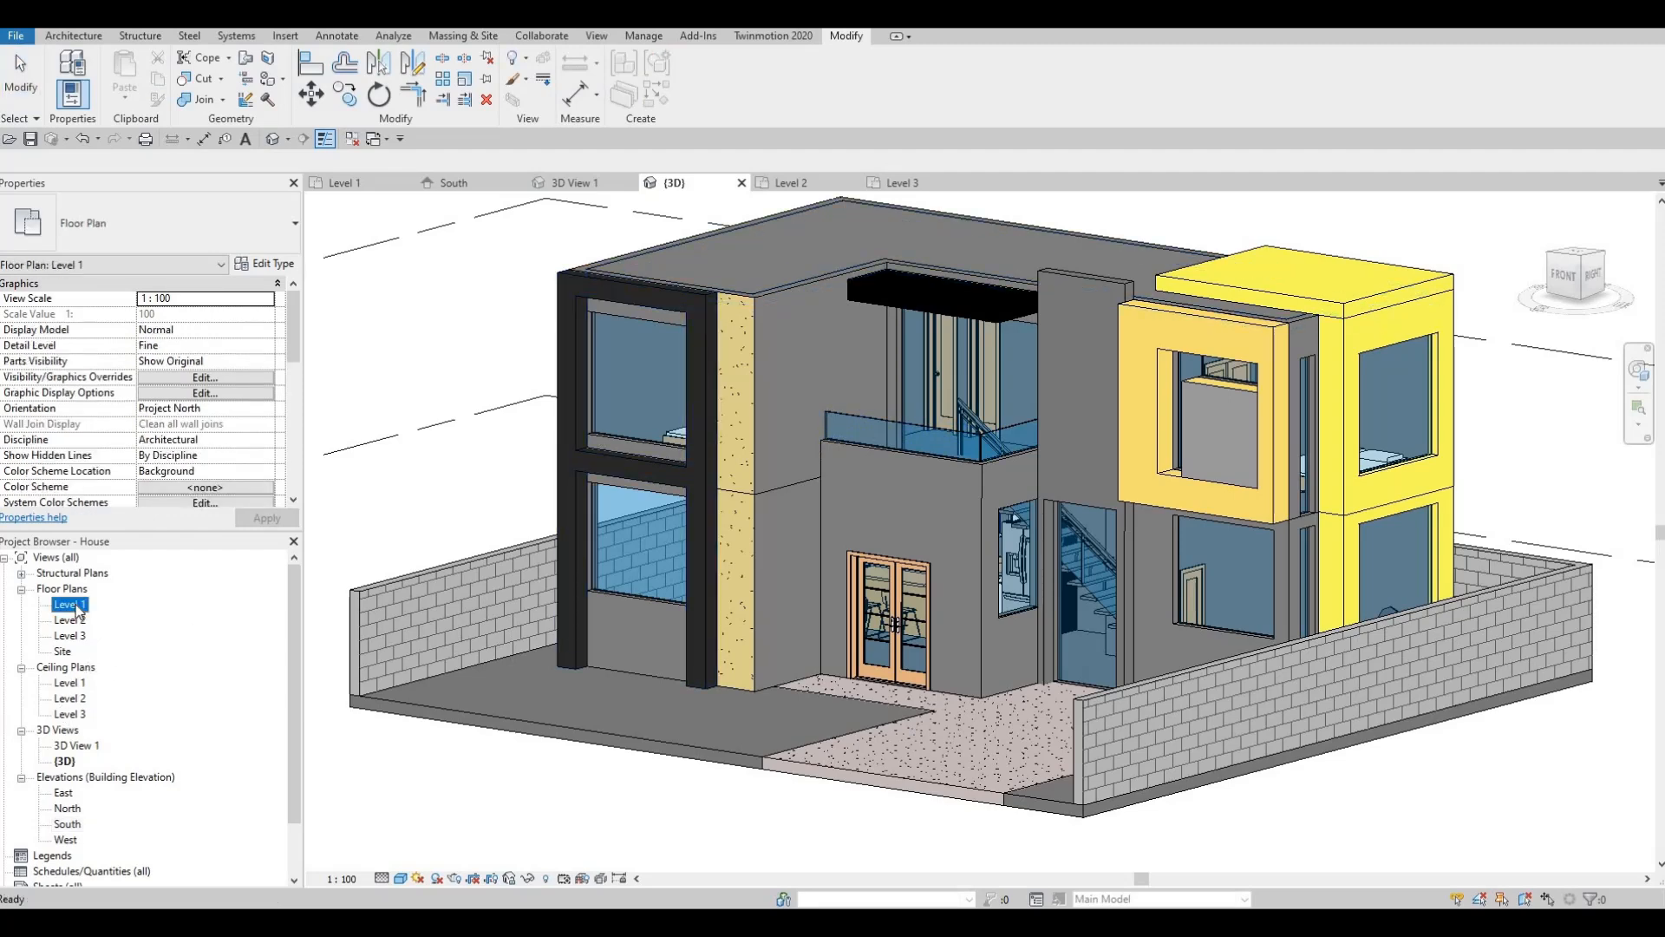
double_click(76, 610)
scroll(670, 602, "down", 4)
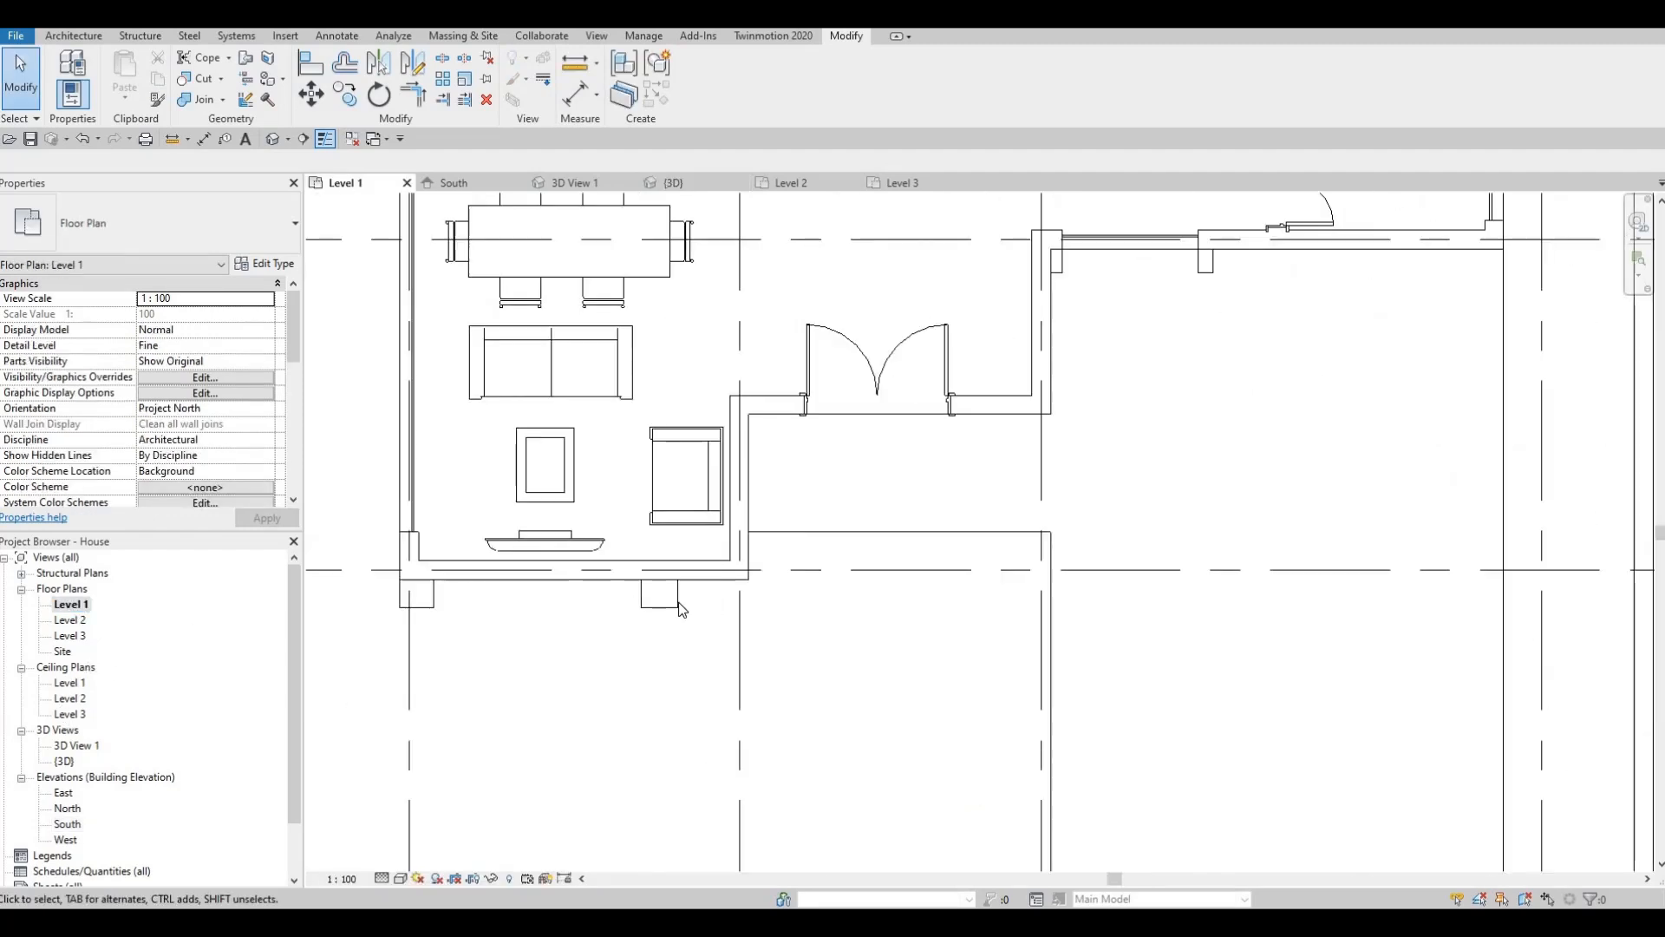
scroll(670, 602, "down", 1)
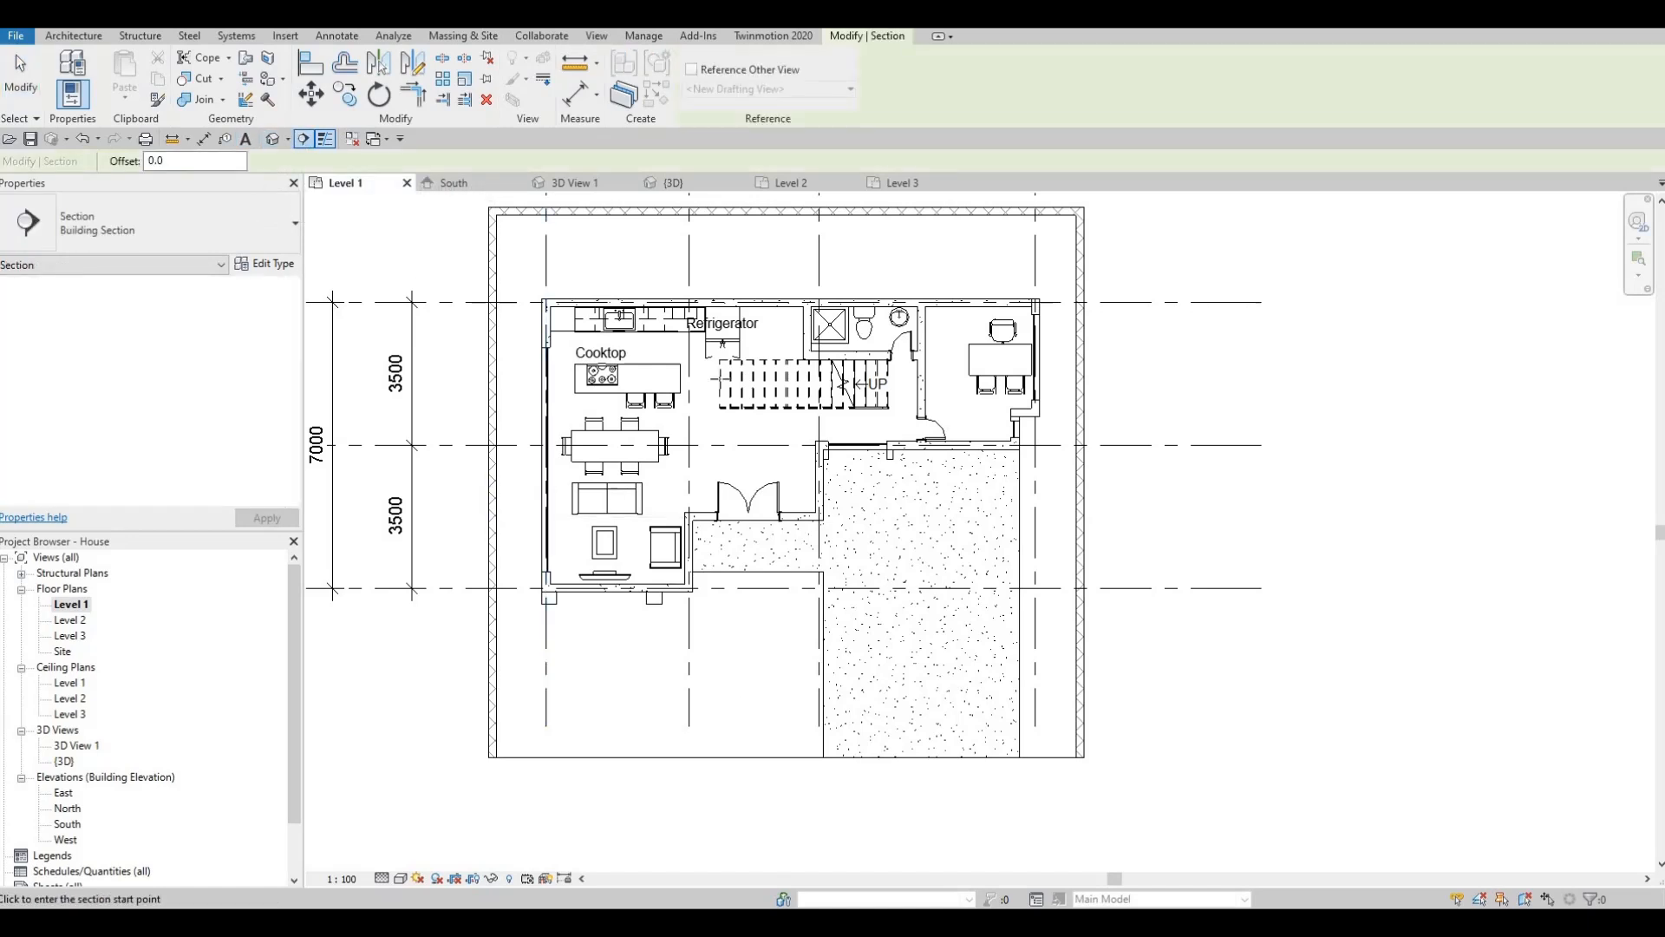
left_click(729, 691)
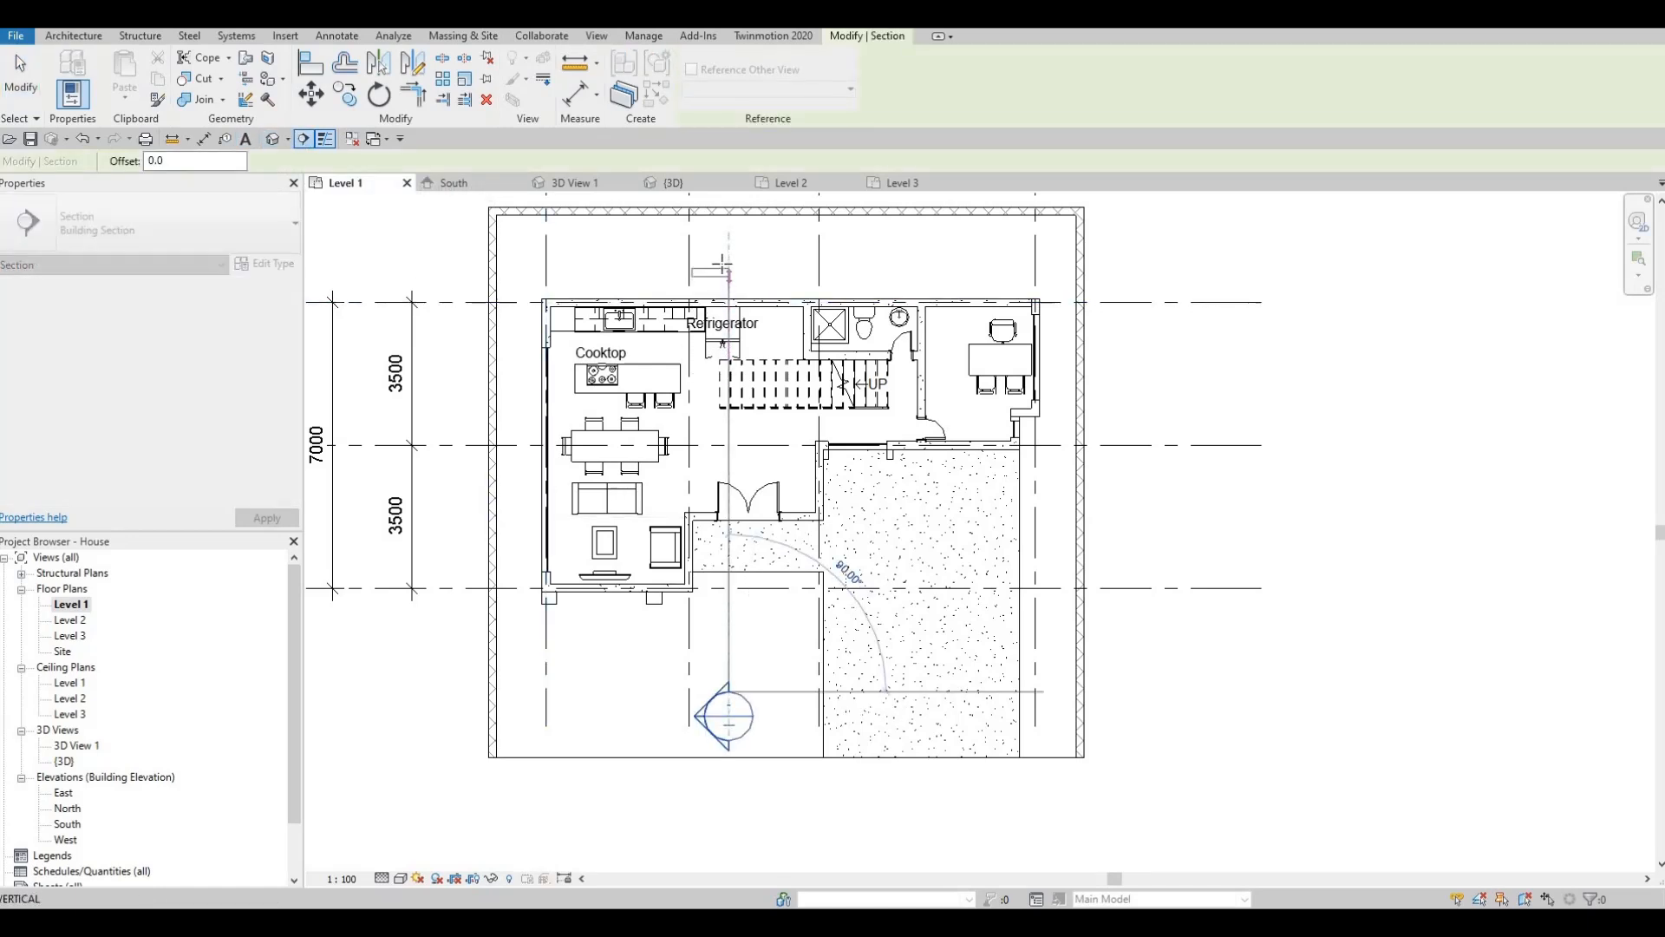
left_click(728, 260)
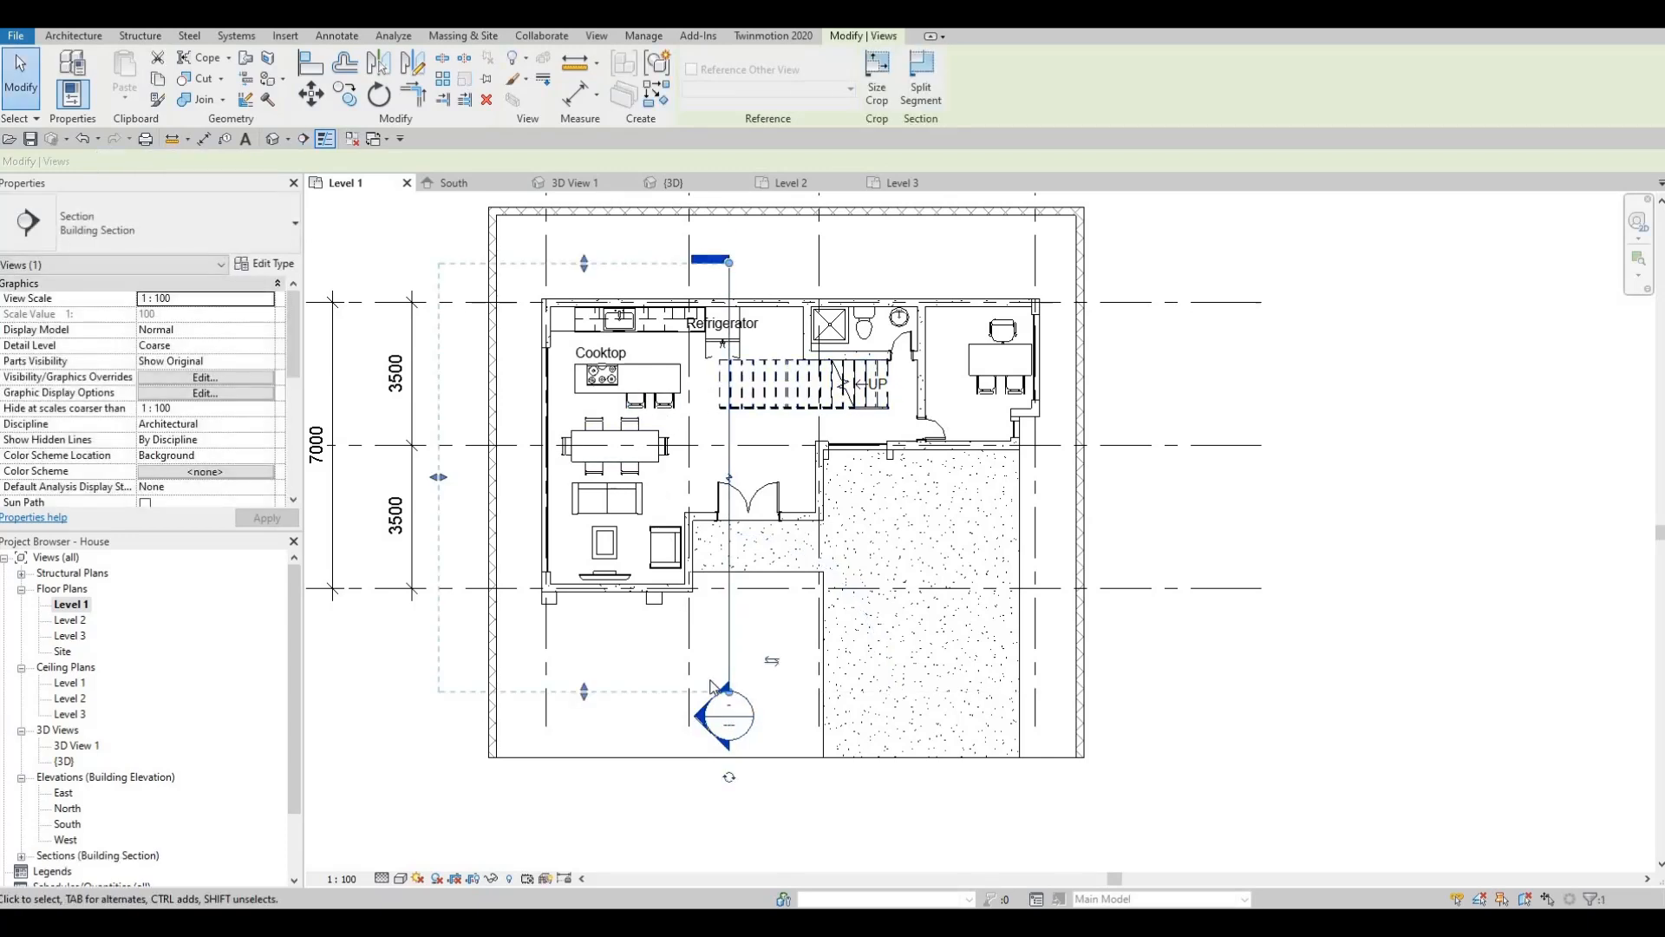
key("Escape")
key("Escape")
double_click(713, 579)
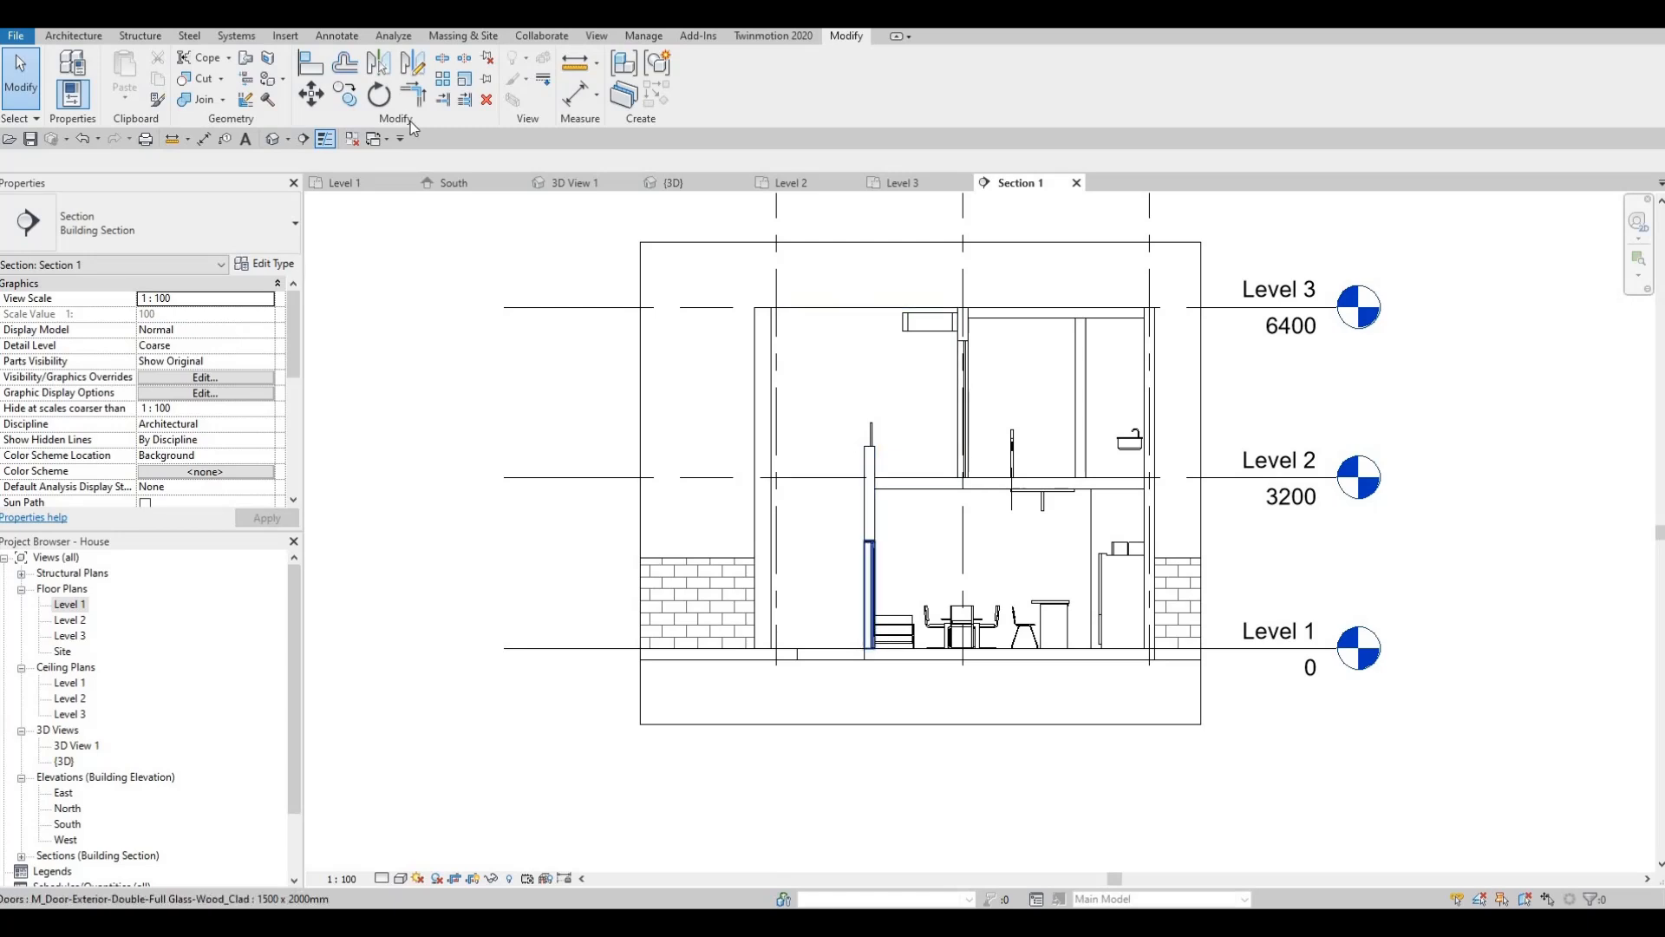
- Split the upper side wall's face with a 3200 mm vertical sketch line from Level 2 to Level 3, near the balcony wall's front face
left_click(267, 59)
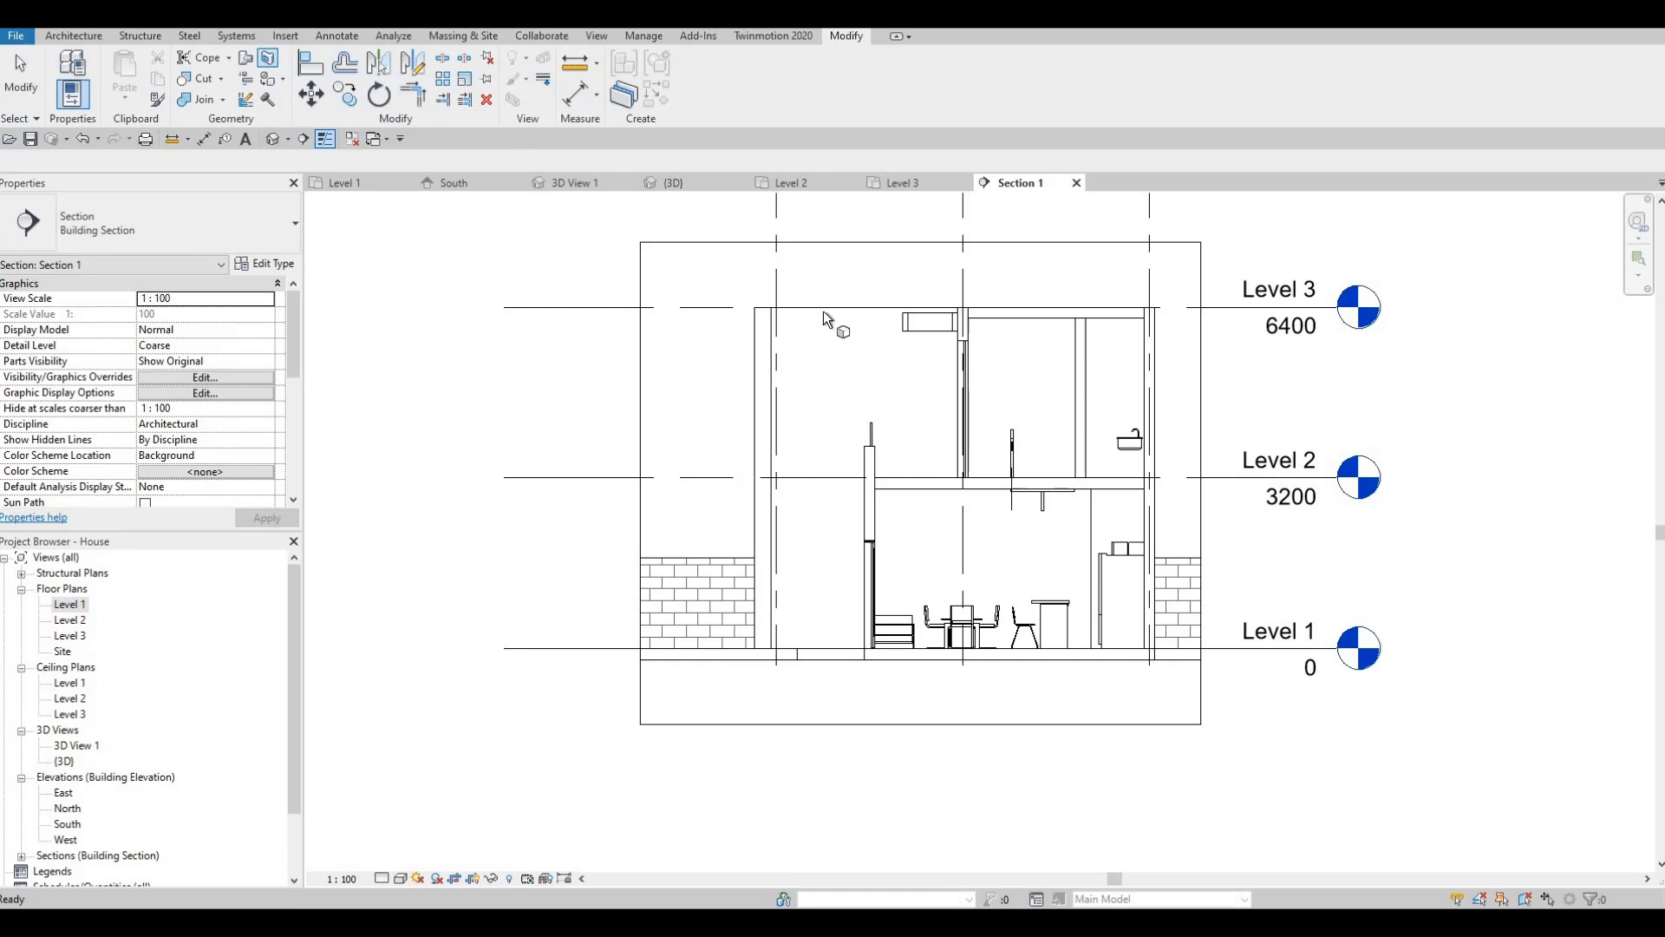
left_click(805, 348)
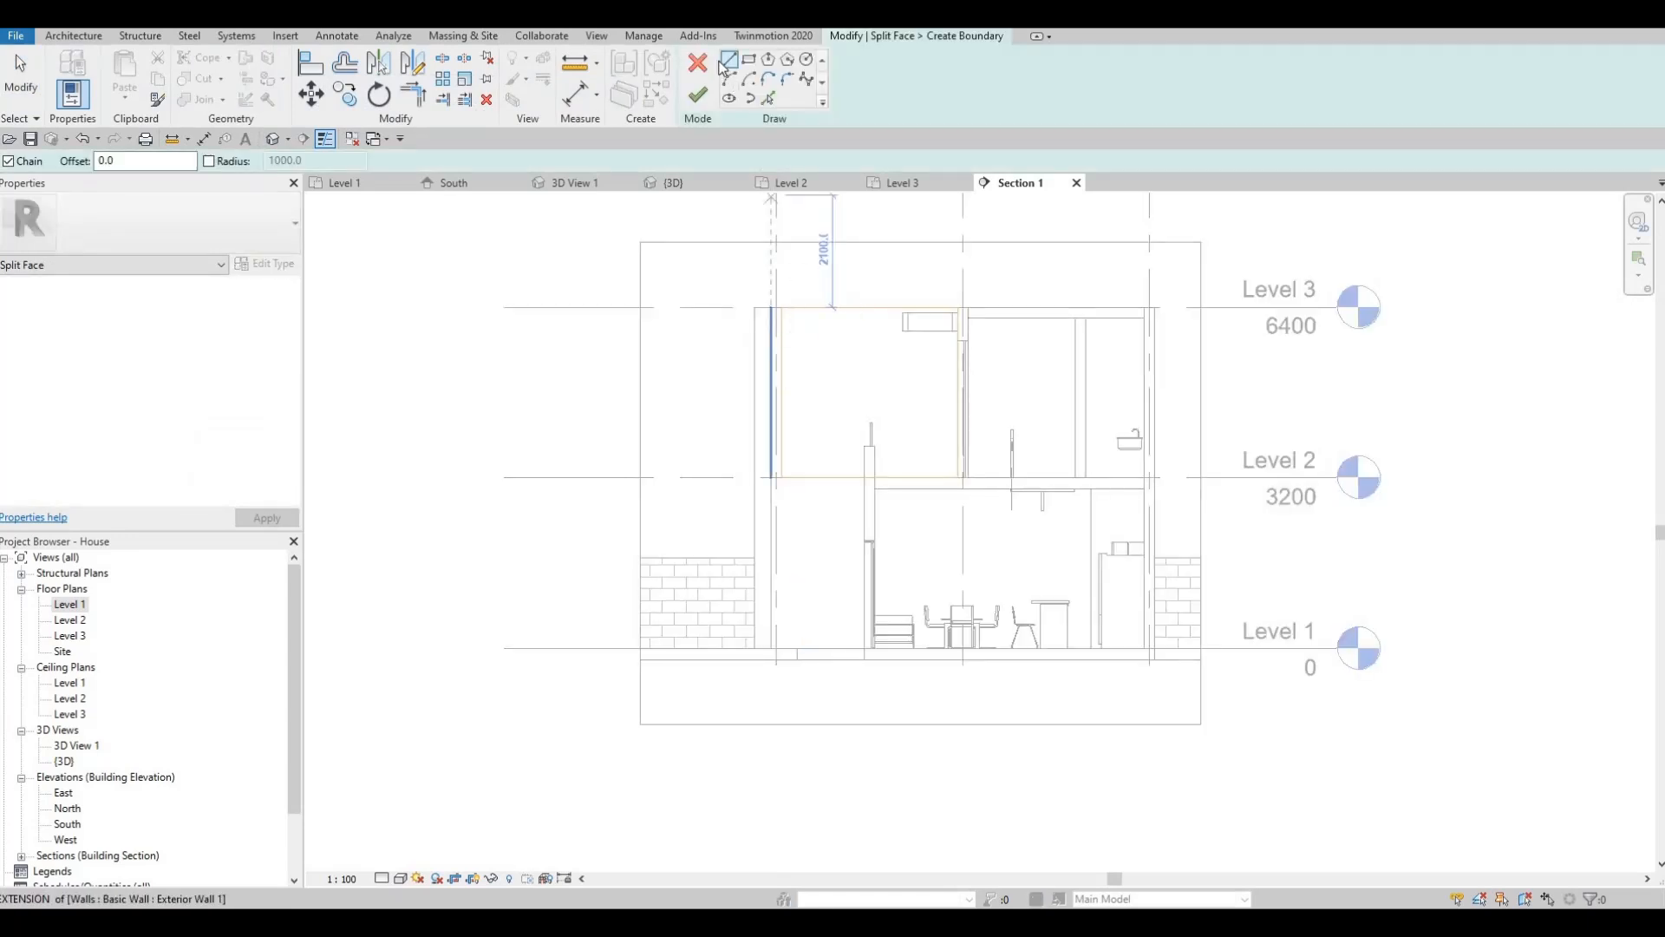
scroll(851, 494, "up", 5)
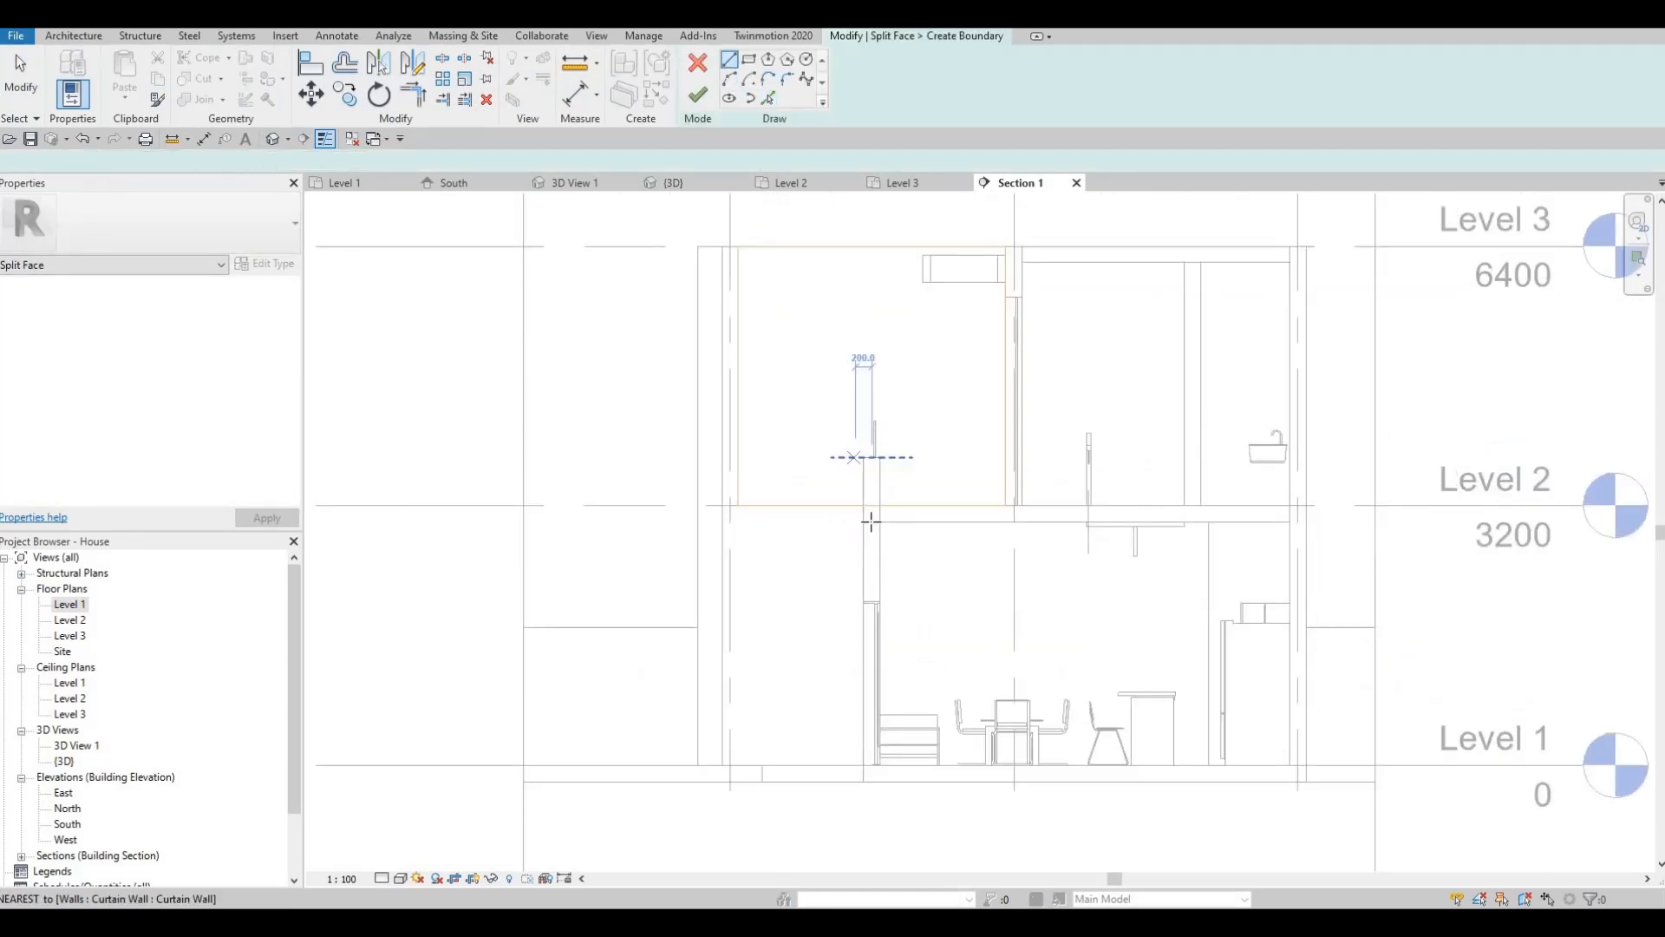
left_click(870, 521)
middle_click_drag(886, 364, 862, 611)
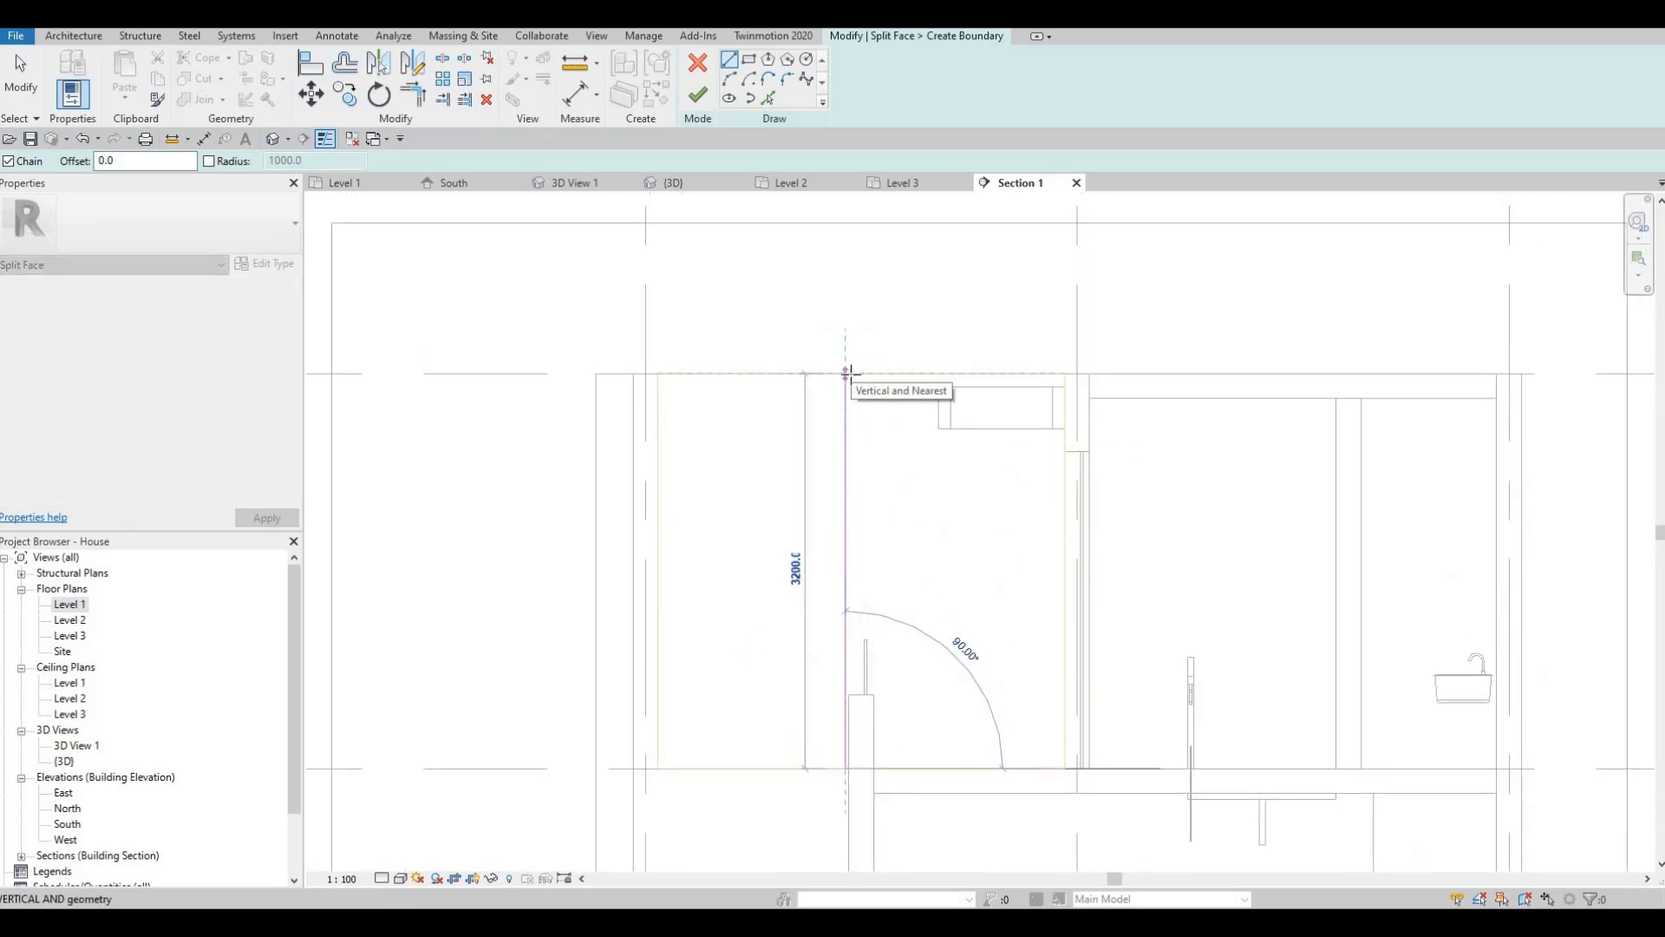
left_click(845, 375)
key("Escape")
key("Escape")
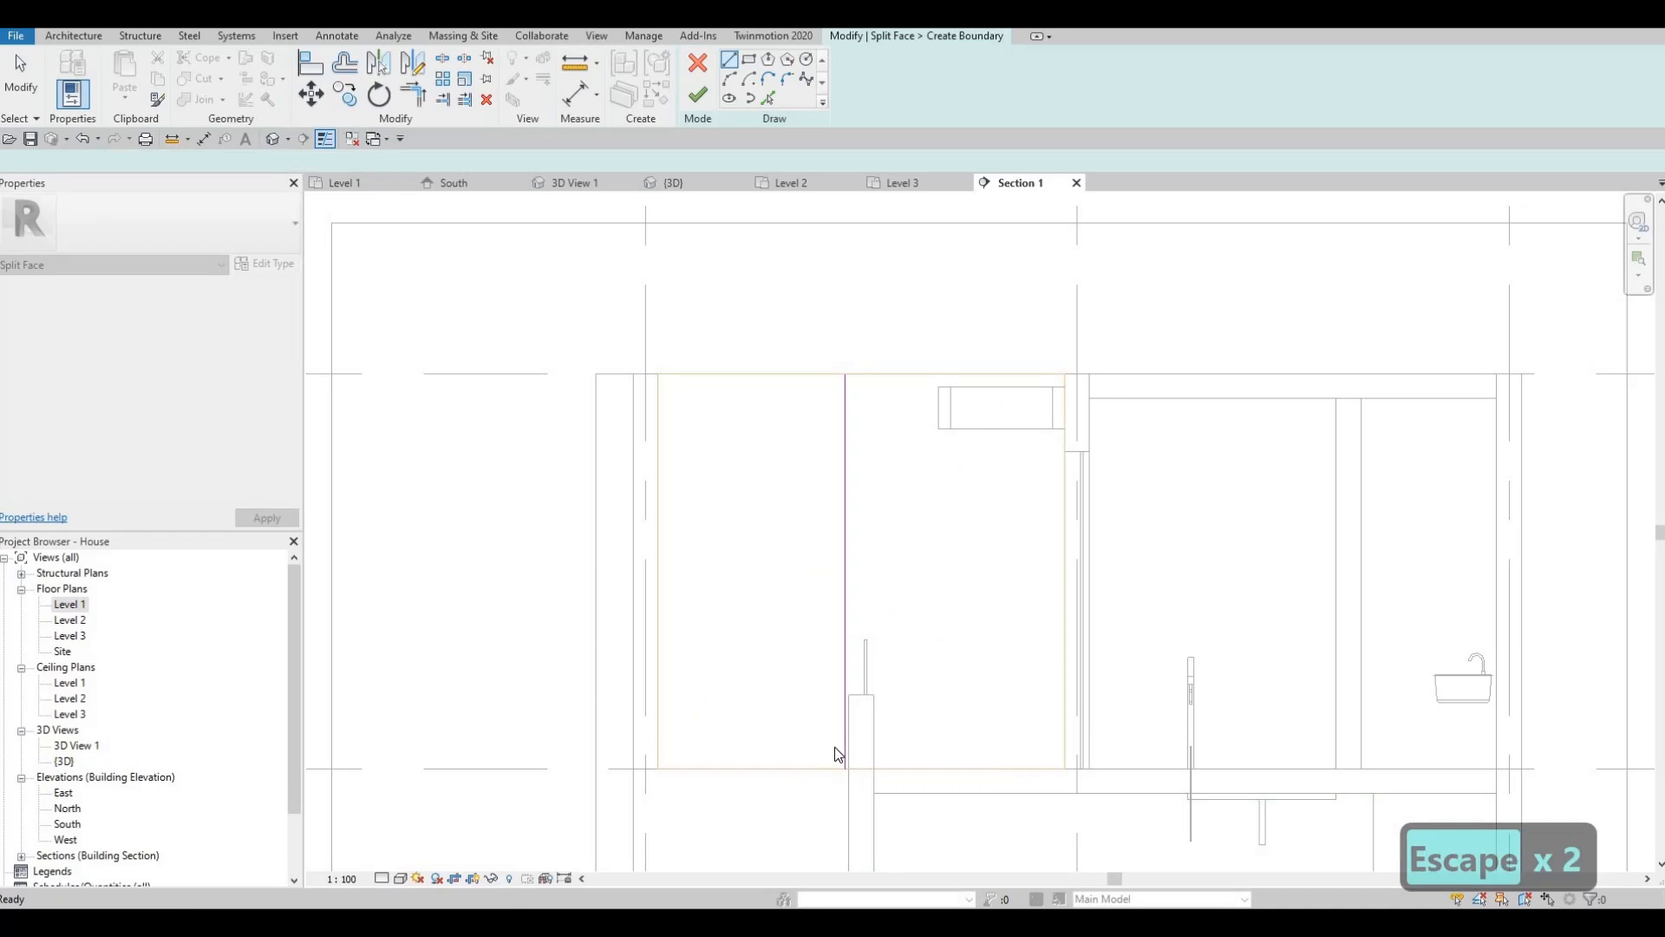
- Align the split line with the balcony wall's front face and finish the upper face split
scroll(836, 753, "up", 5)
middle_click_drag(858, 851, 858, 732)
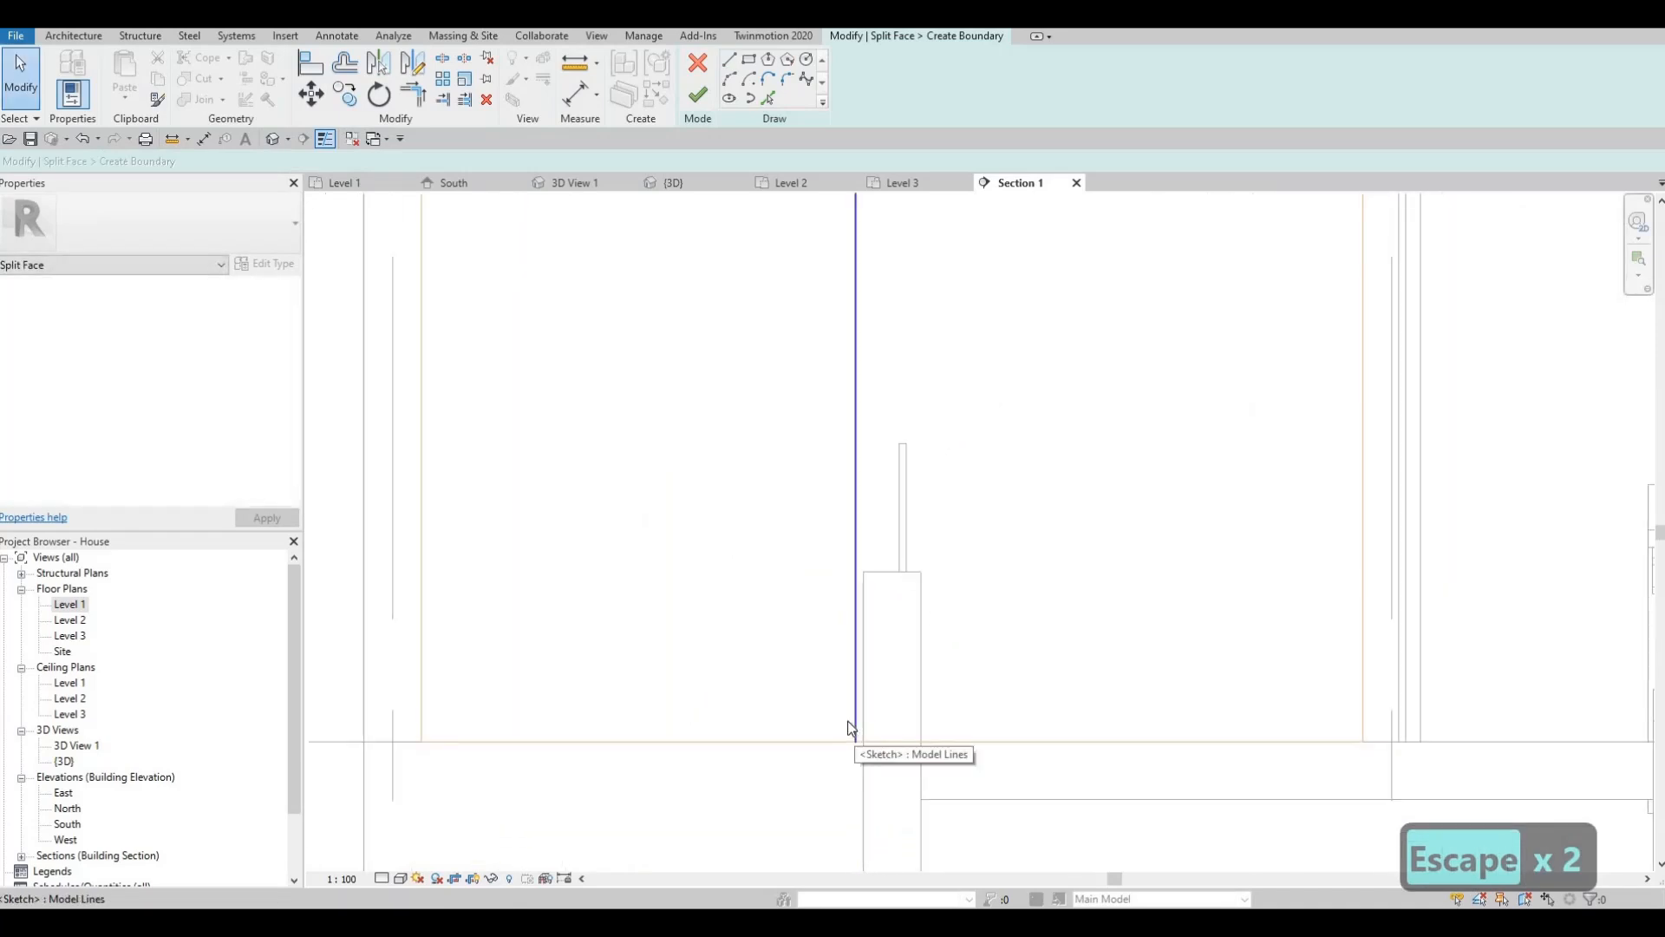
key("a")
key("a")
key("Escape")
key("a")
key("l")
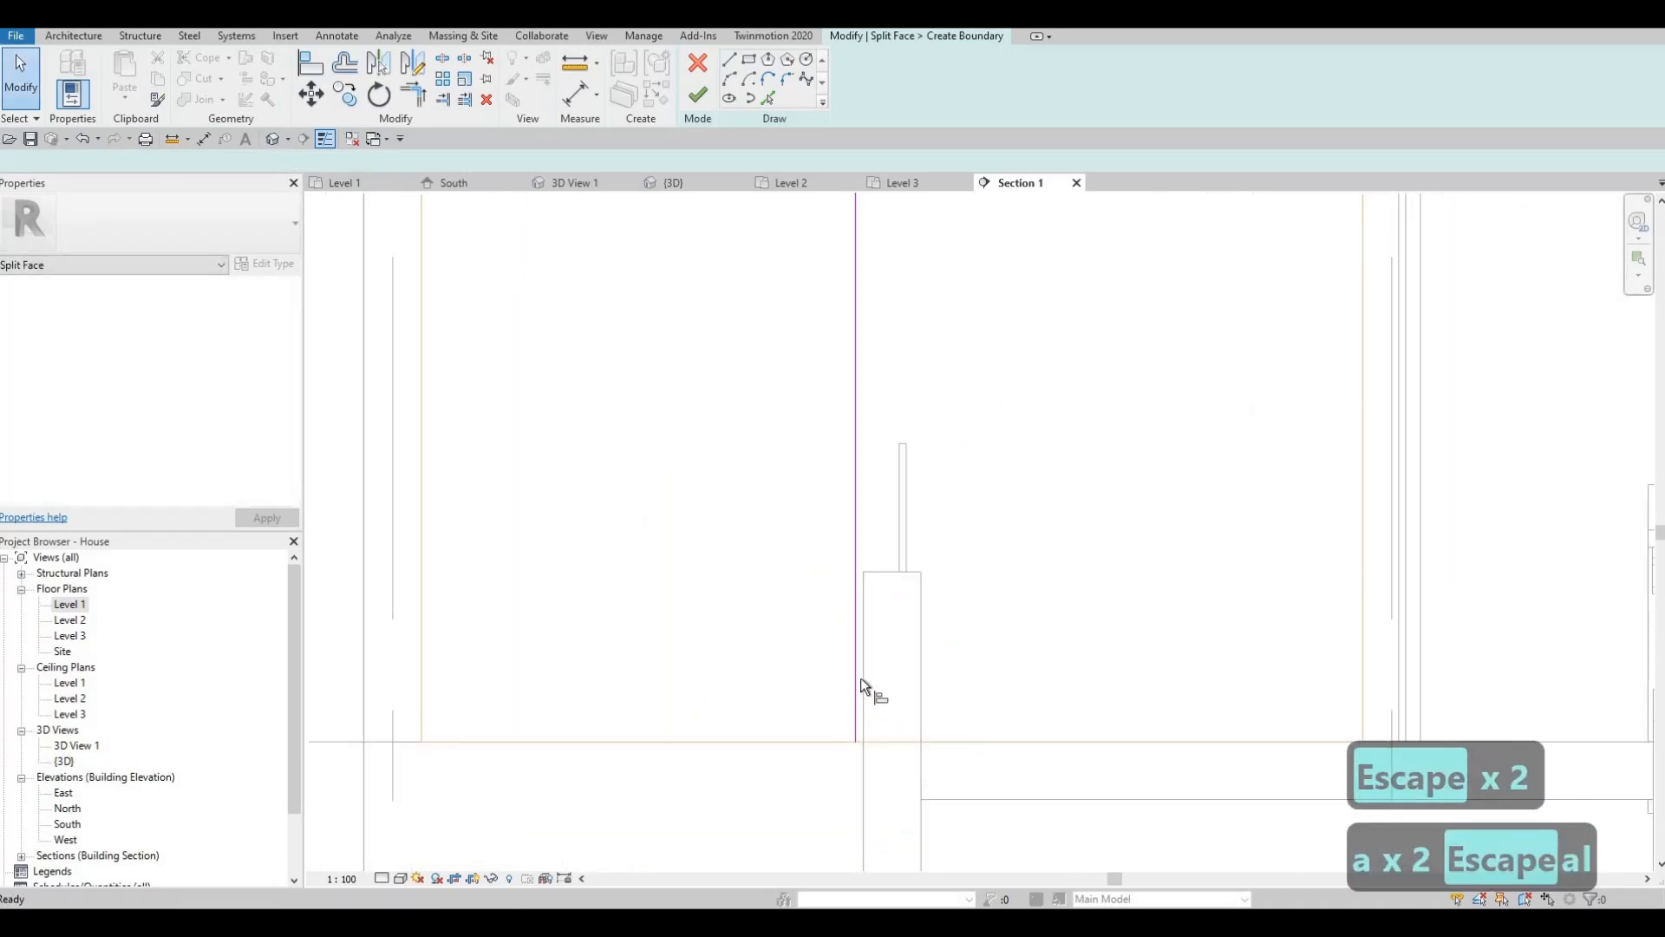
left_click(858, 675)
left_click(855, 675)
scroll(854, 456, "down", 2)
middle_click_drag(854, 456, 839, 518)
scroll(839, 518, "down", 3)
key("Escape")
left_click(697, 94)
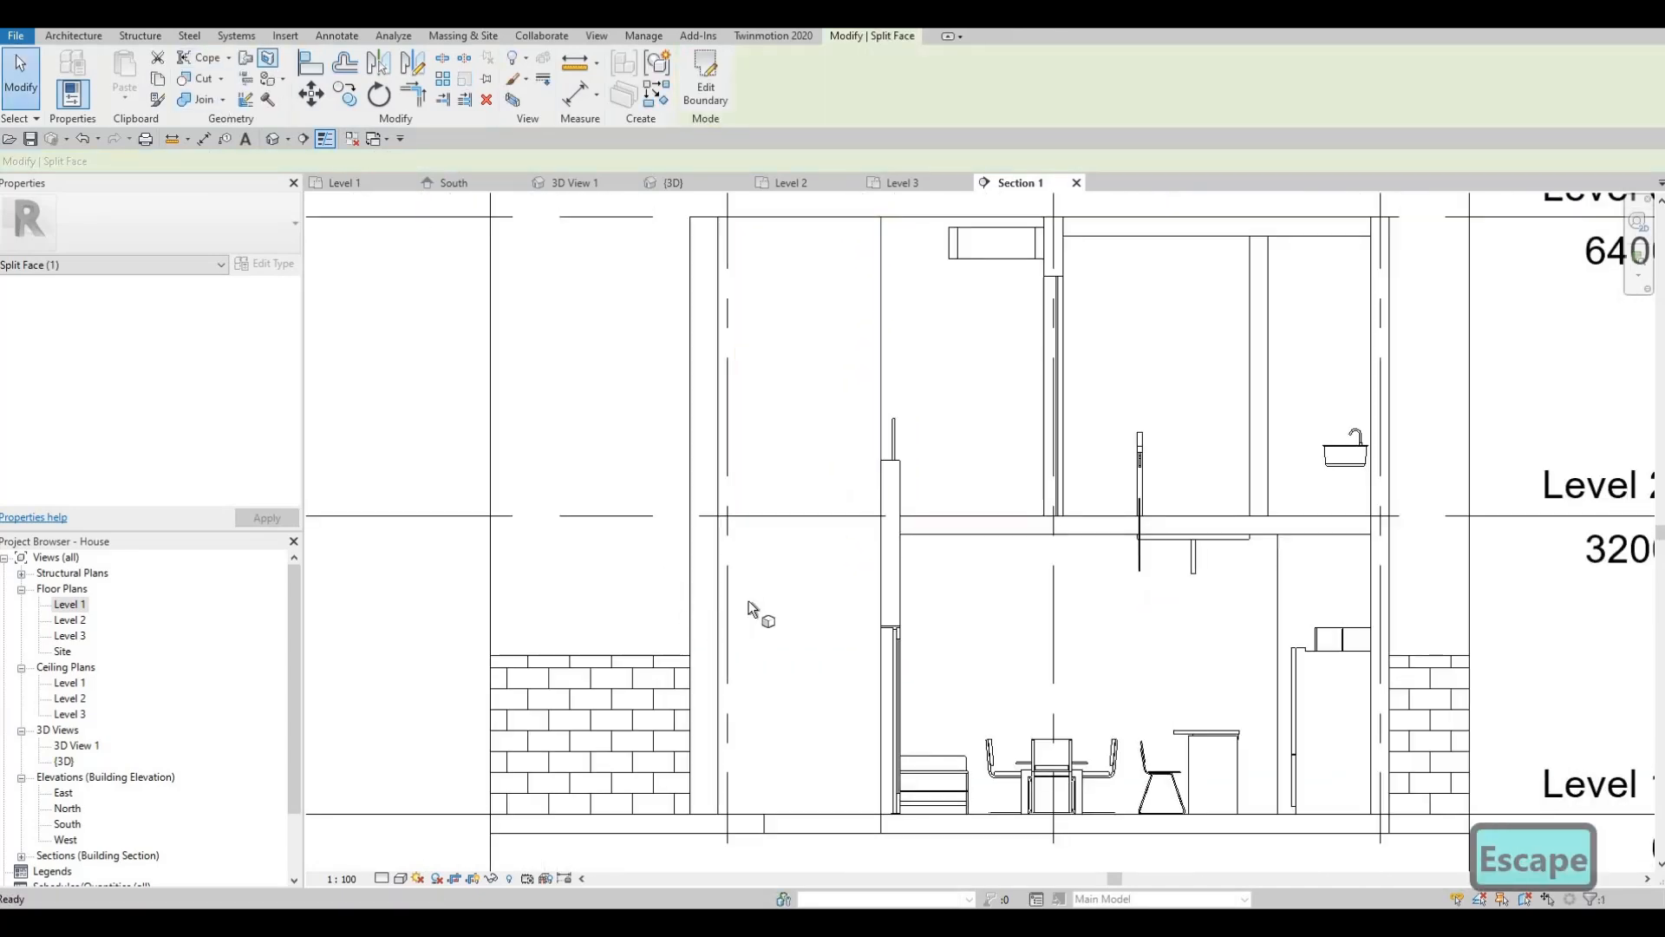
- Split the ground-floor side wall's face with a vertical line along the entrance wall's front face, from Level 1 to Level 2
left_click(770, 812)
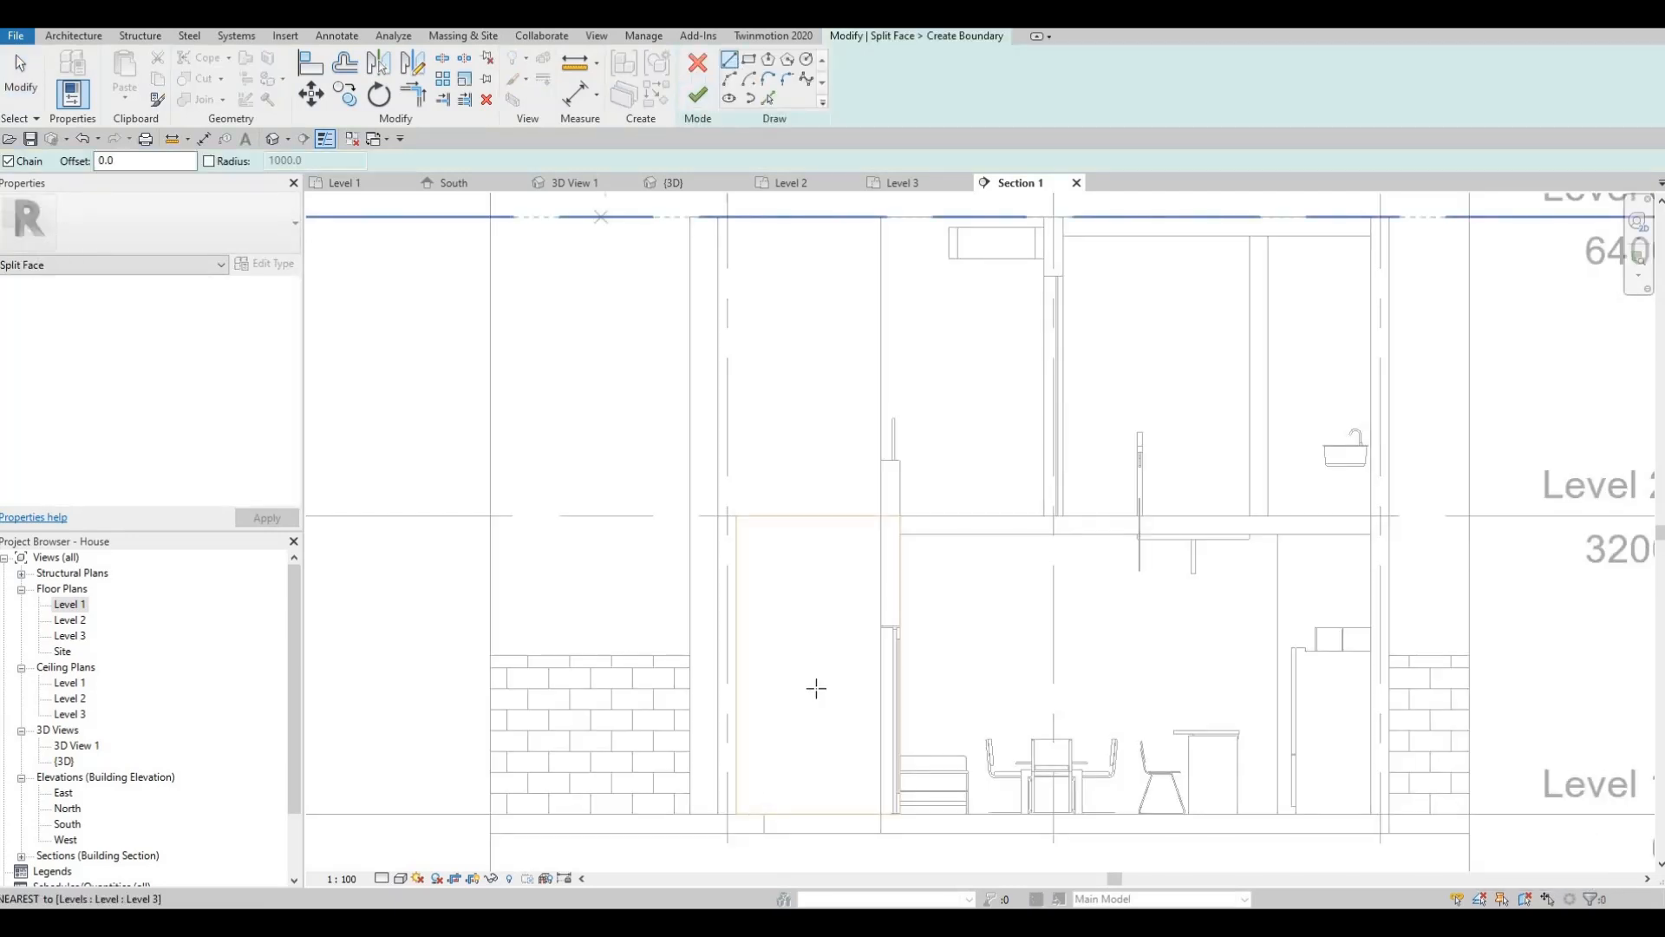
scroll(898, 841, "up", 4)
left_click(903, 837)
middle_click_drag(905, 300, 866, 602)
left_click(870, 546)
key("Escape")
key("Escape")
scroll(657, 321, "down", 3)
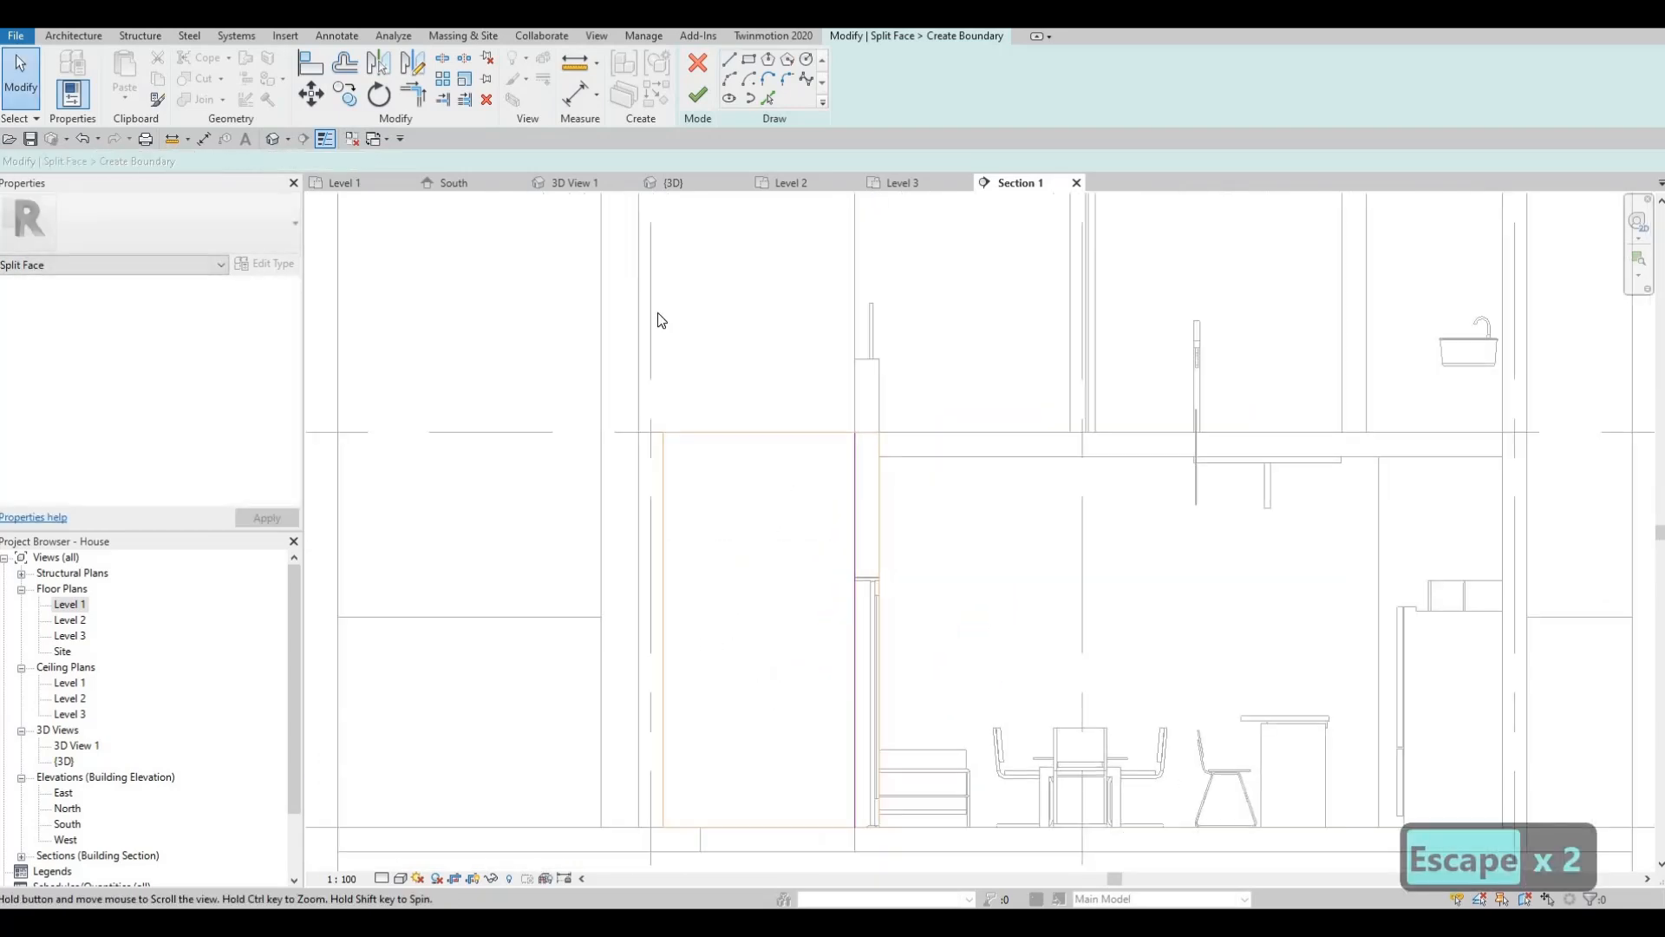
scroll(658, 313, "down", 2)
middle_click_drag(657, 313, 693, 414)
left_click(699, 94)
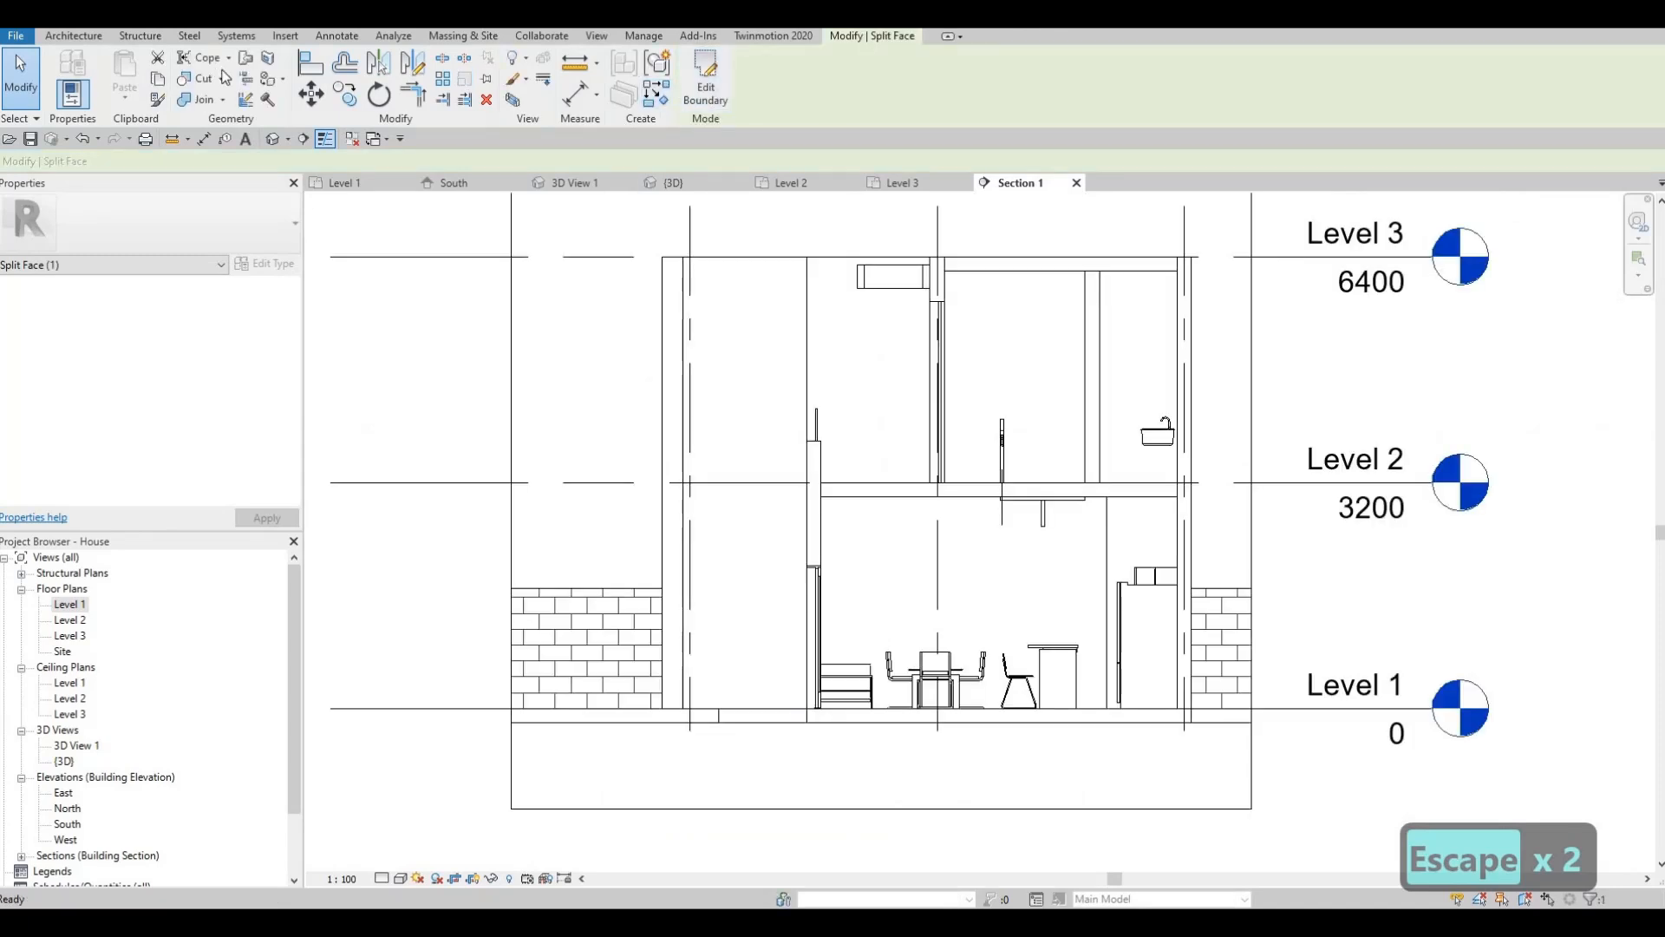
- Paint the front regions of the lower and upper side wall faces with the Carpet material
key("p")
key("t")
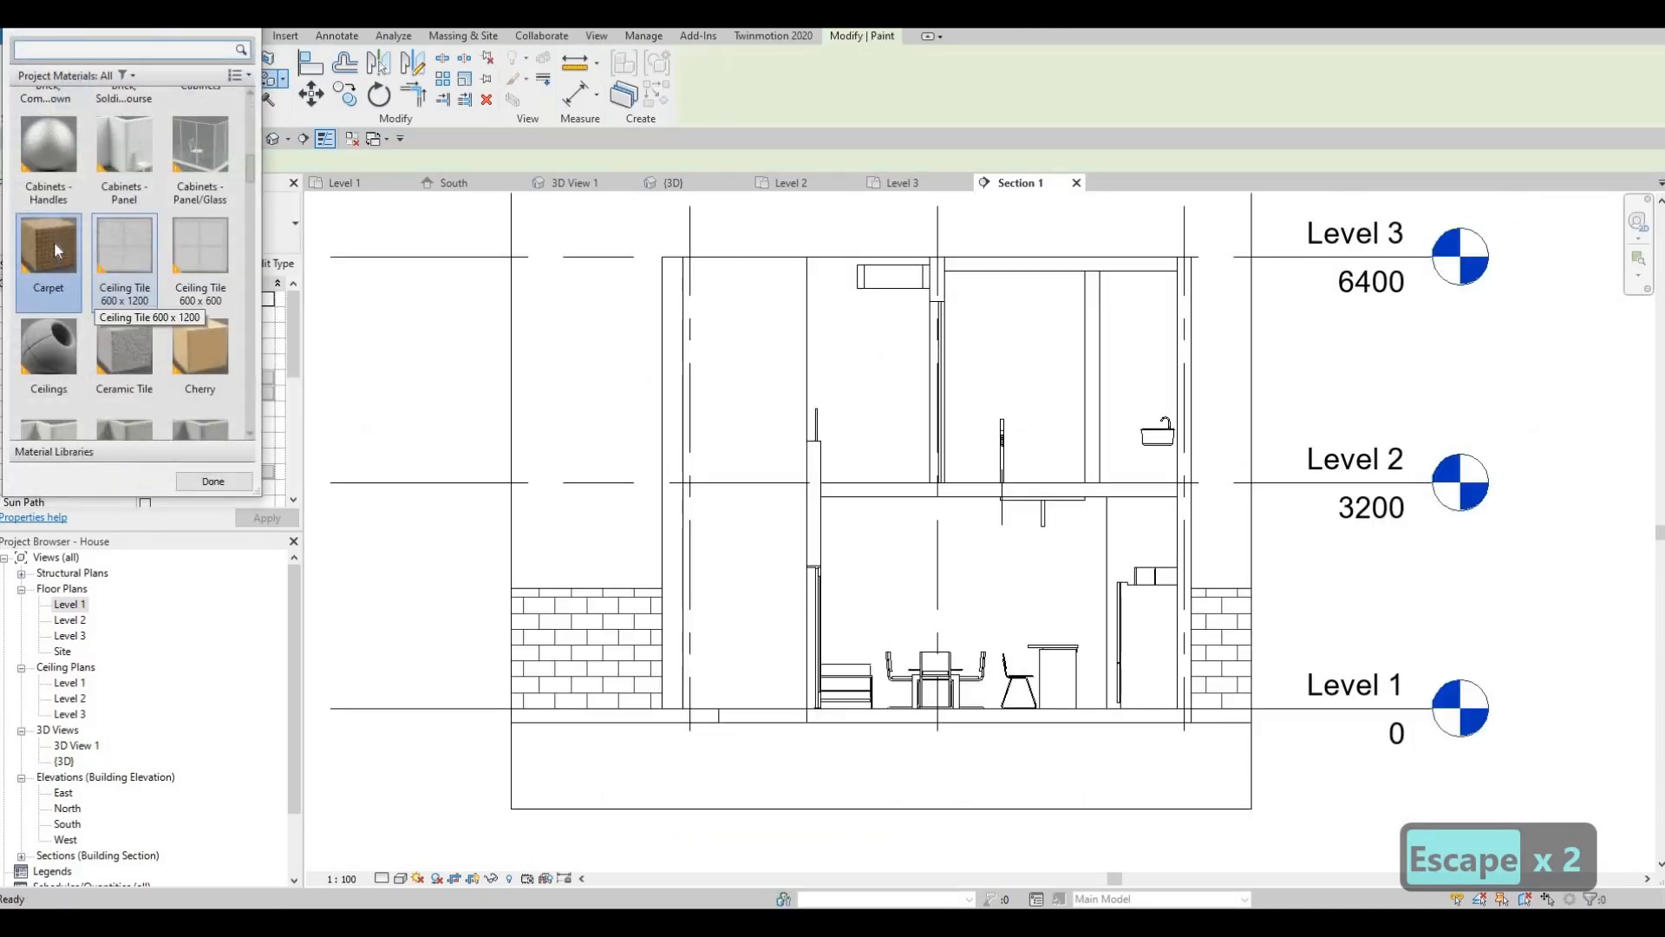
left_click(758, 523)
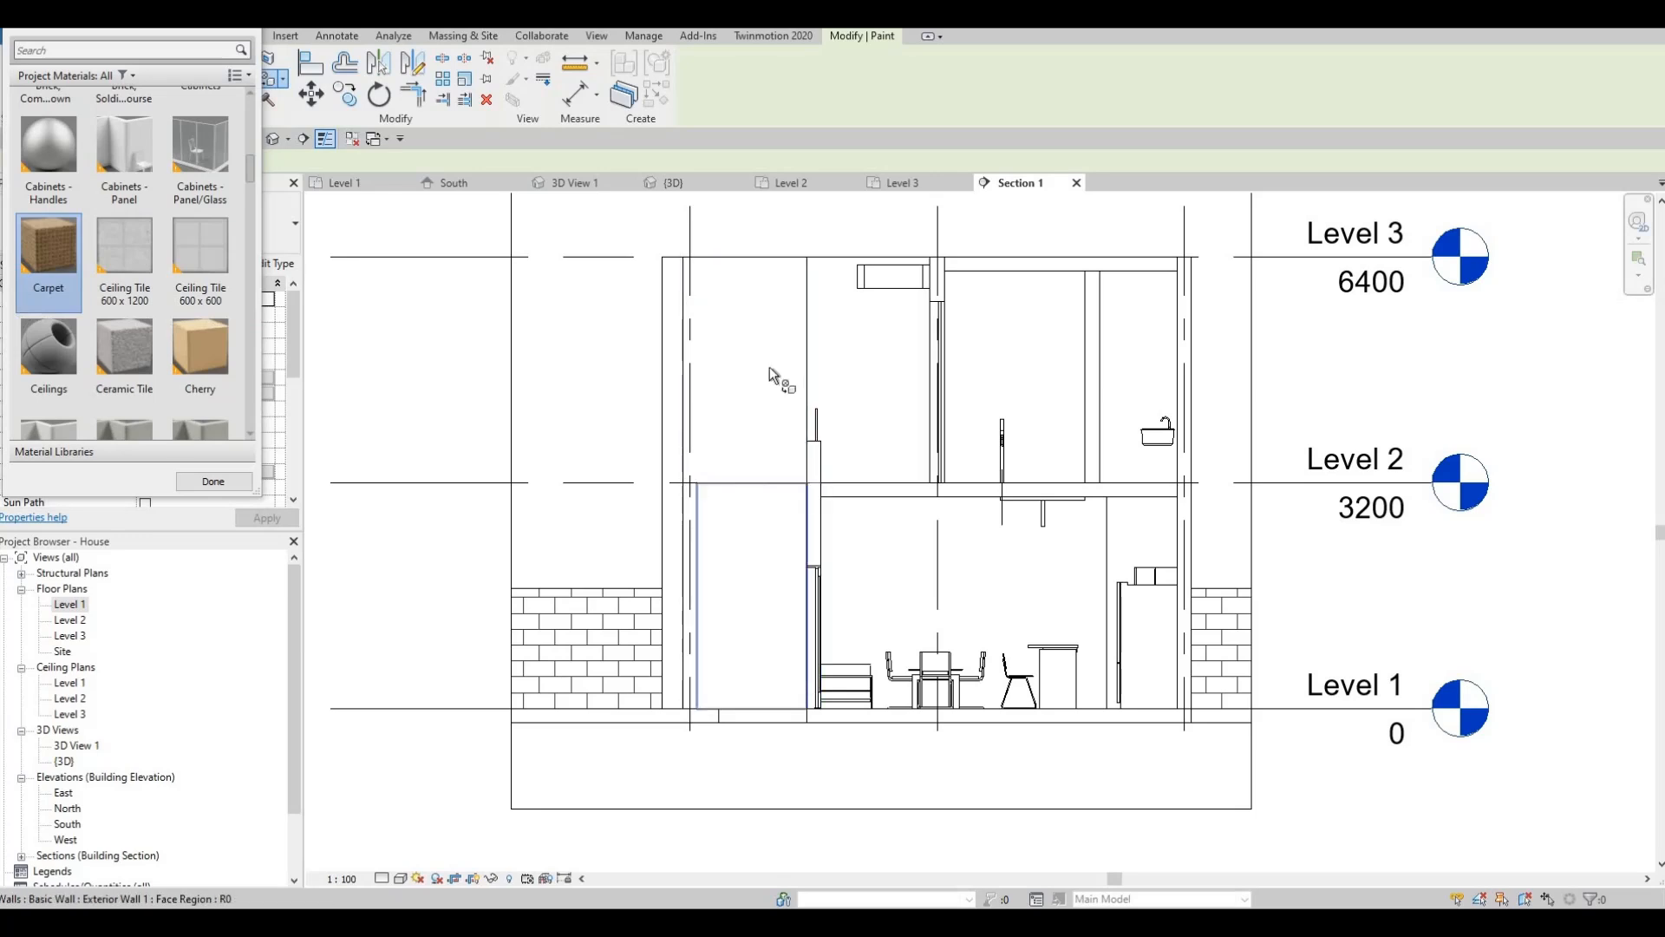
left_click(737, 402)
key("Escape")
key("Escape")
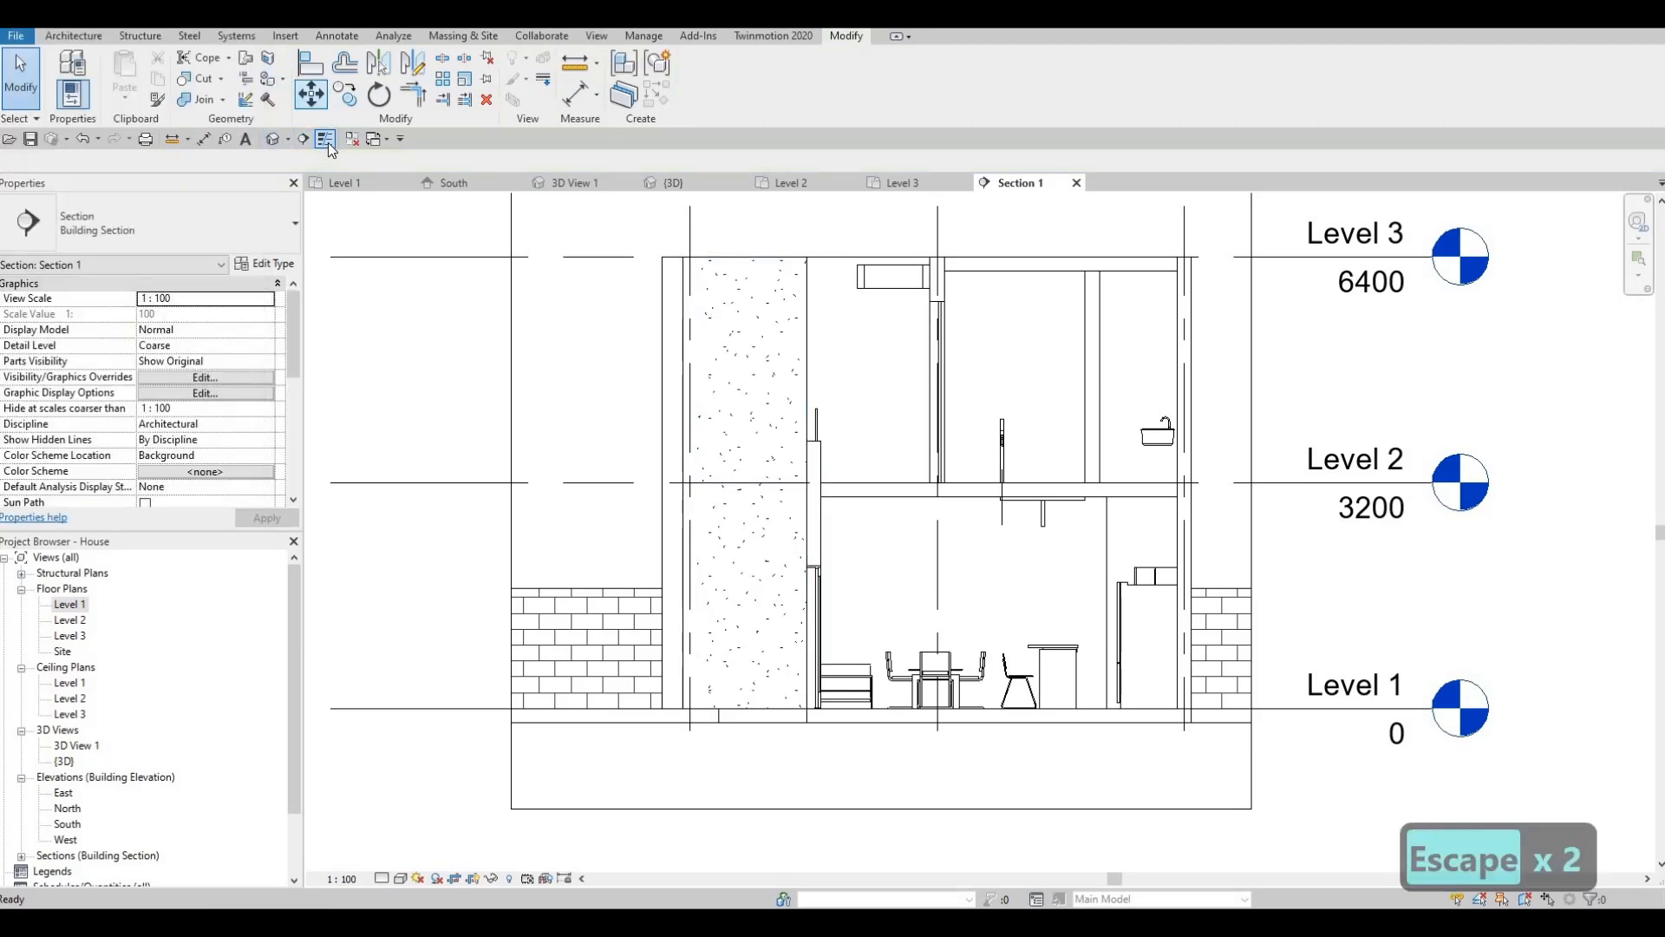
- In the 3D view, paint the remaining narrow grey strips at the wall corner on both storeys with the Carpet material
left_click(275, 140)
scroll(690, 382, "up", 5)
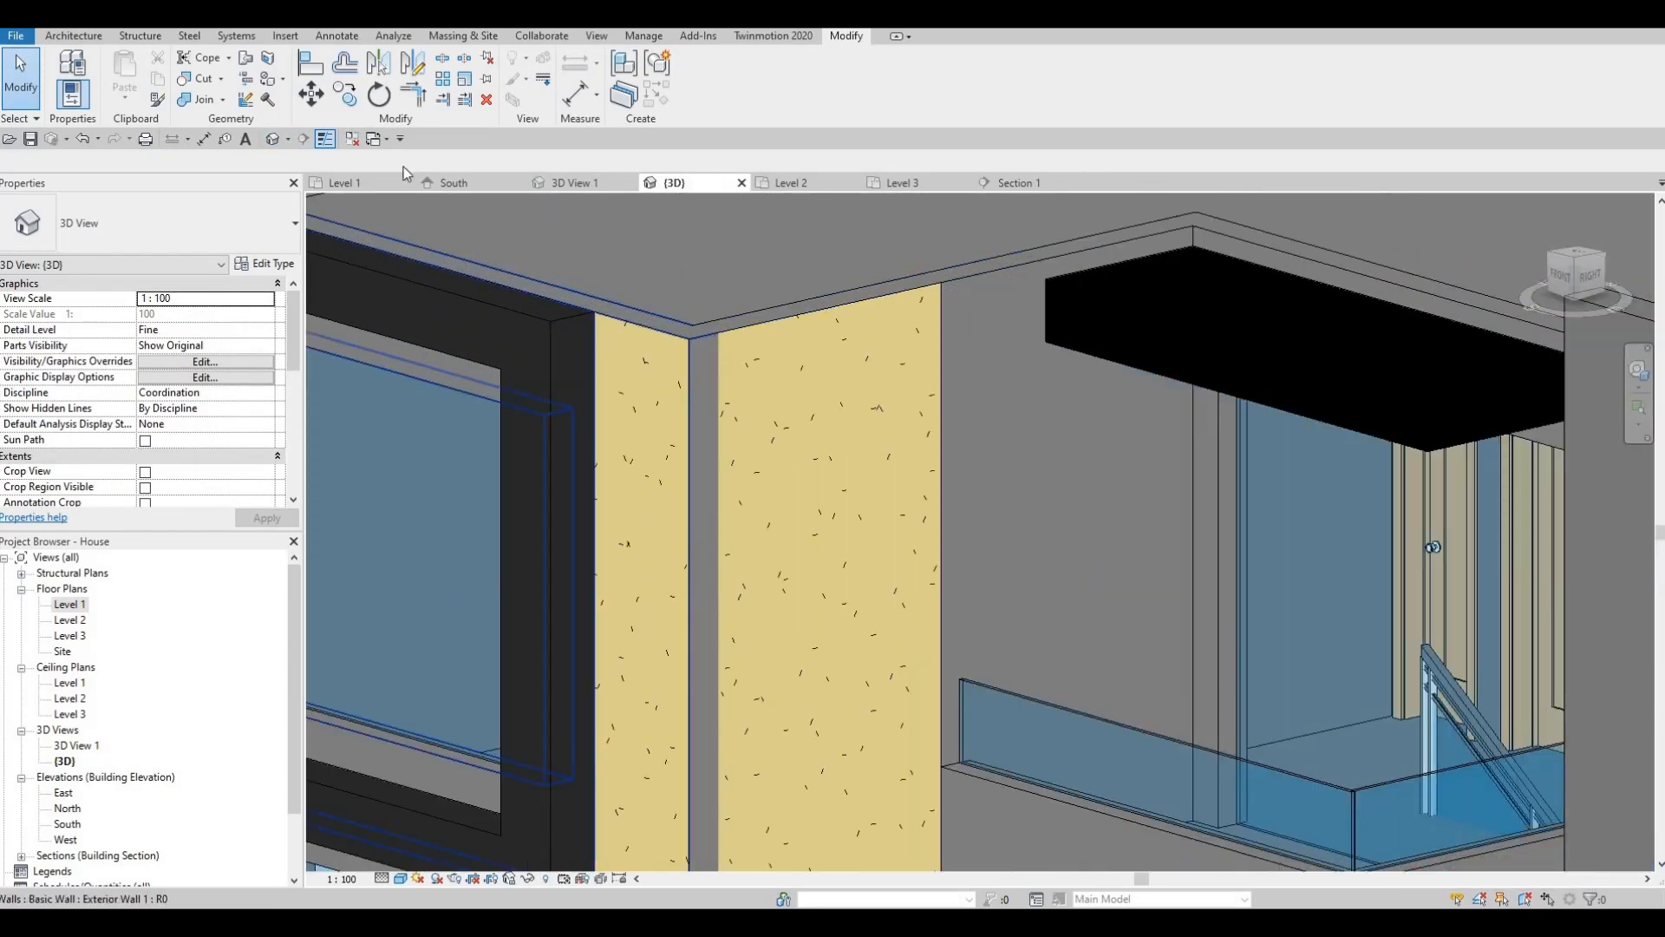
middle_click_drag(425, 273, 461, 206)
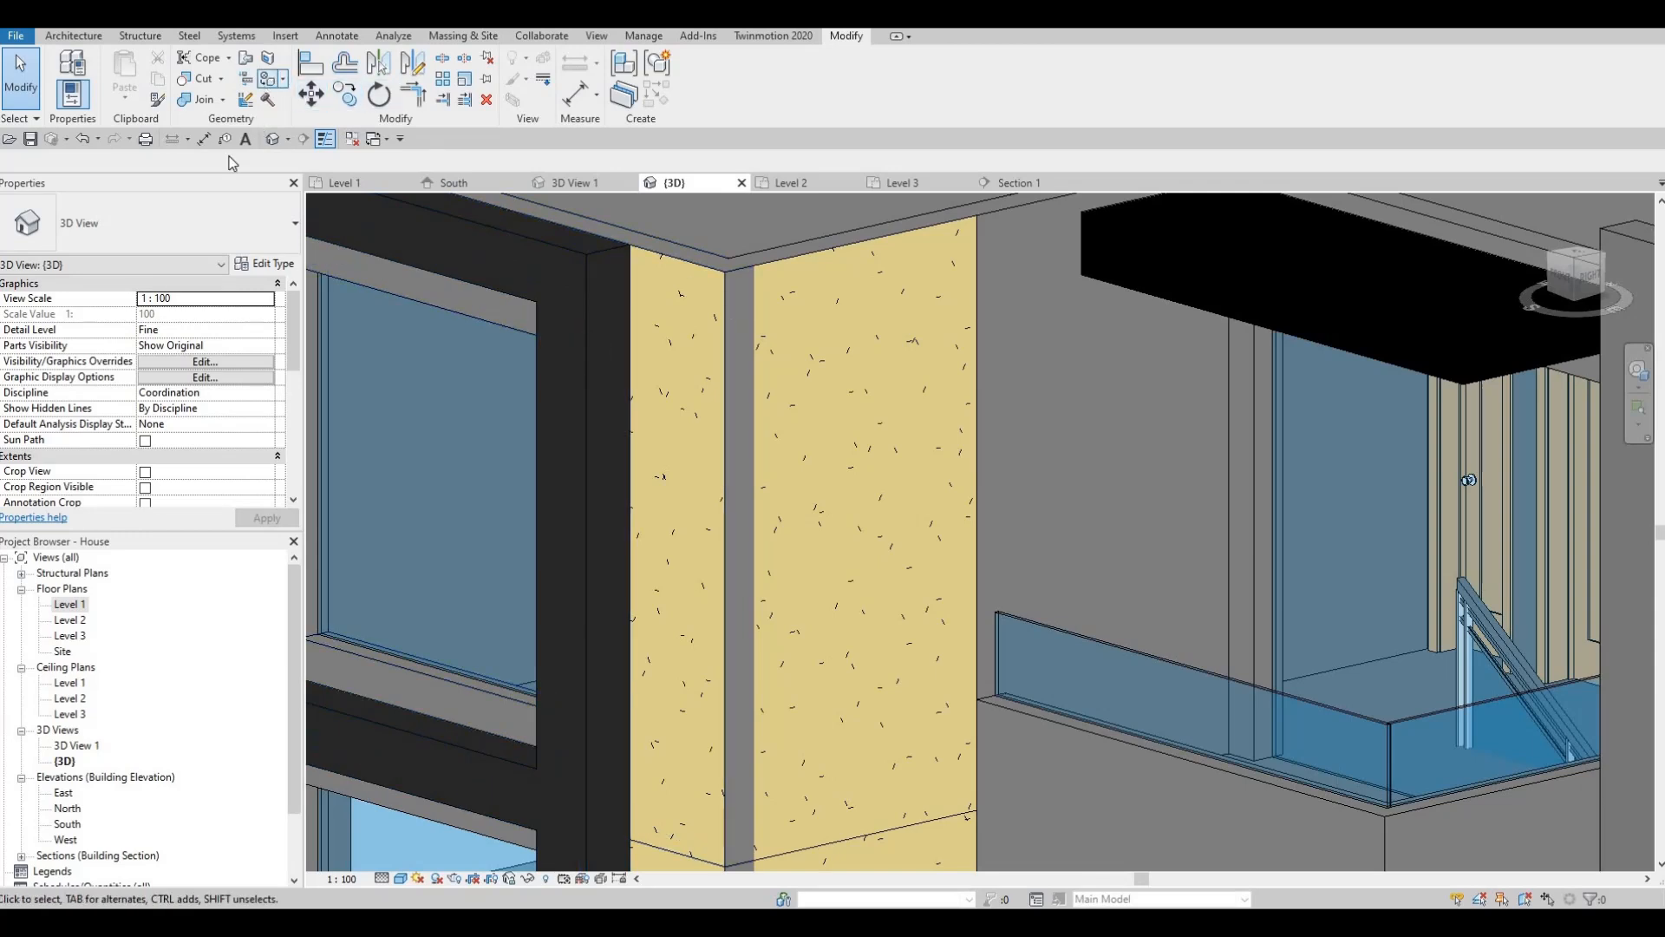
left_click(268, 78)
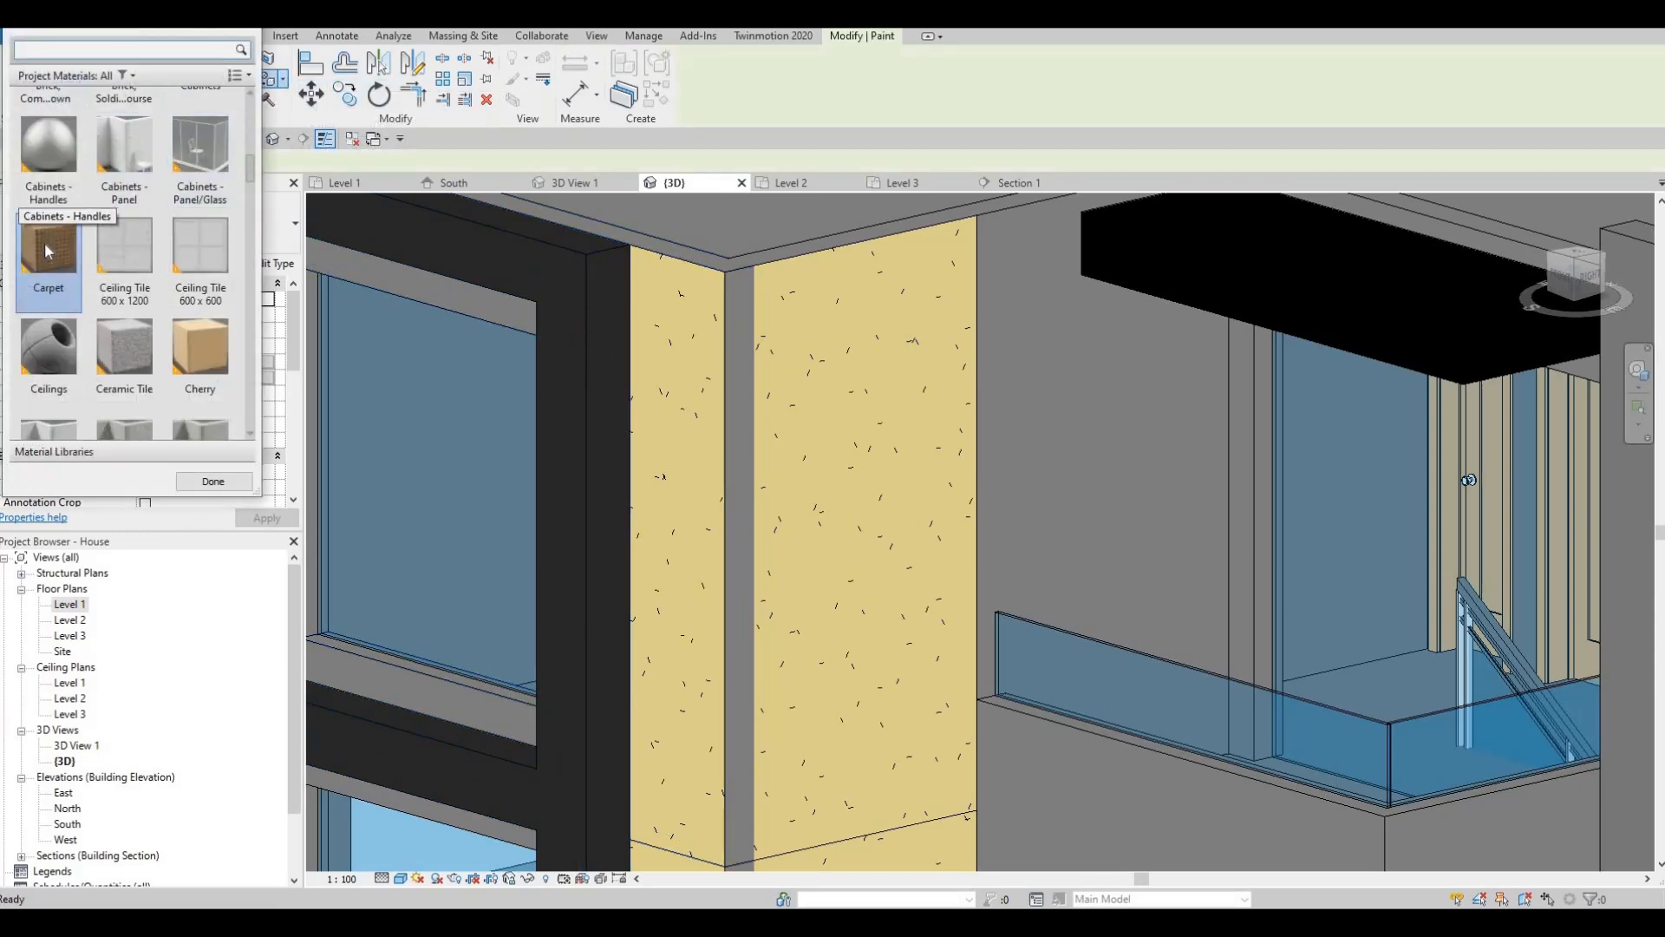
left_click(739, 325)
middle_click_drag(748, 866, 815, 587)
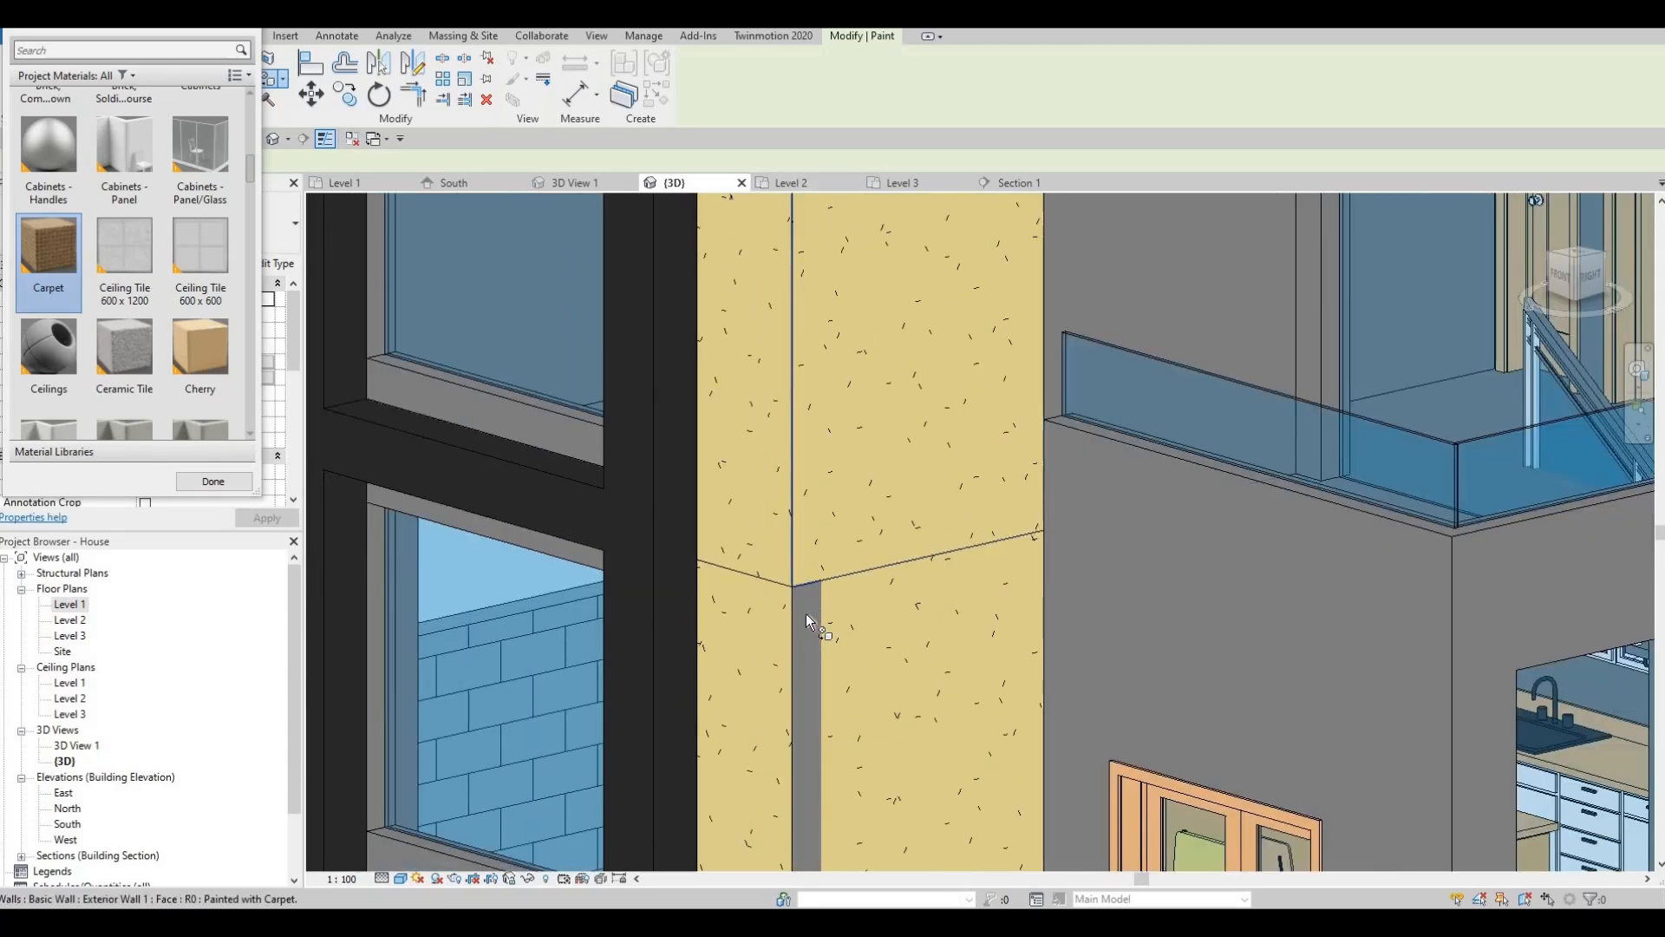
left_click(805, 612)
scroll(803, 523, "down", 4)
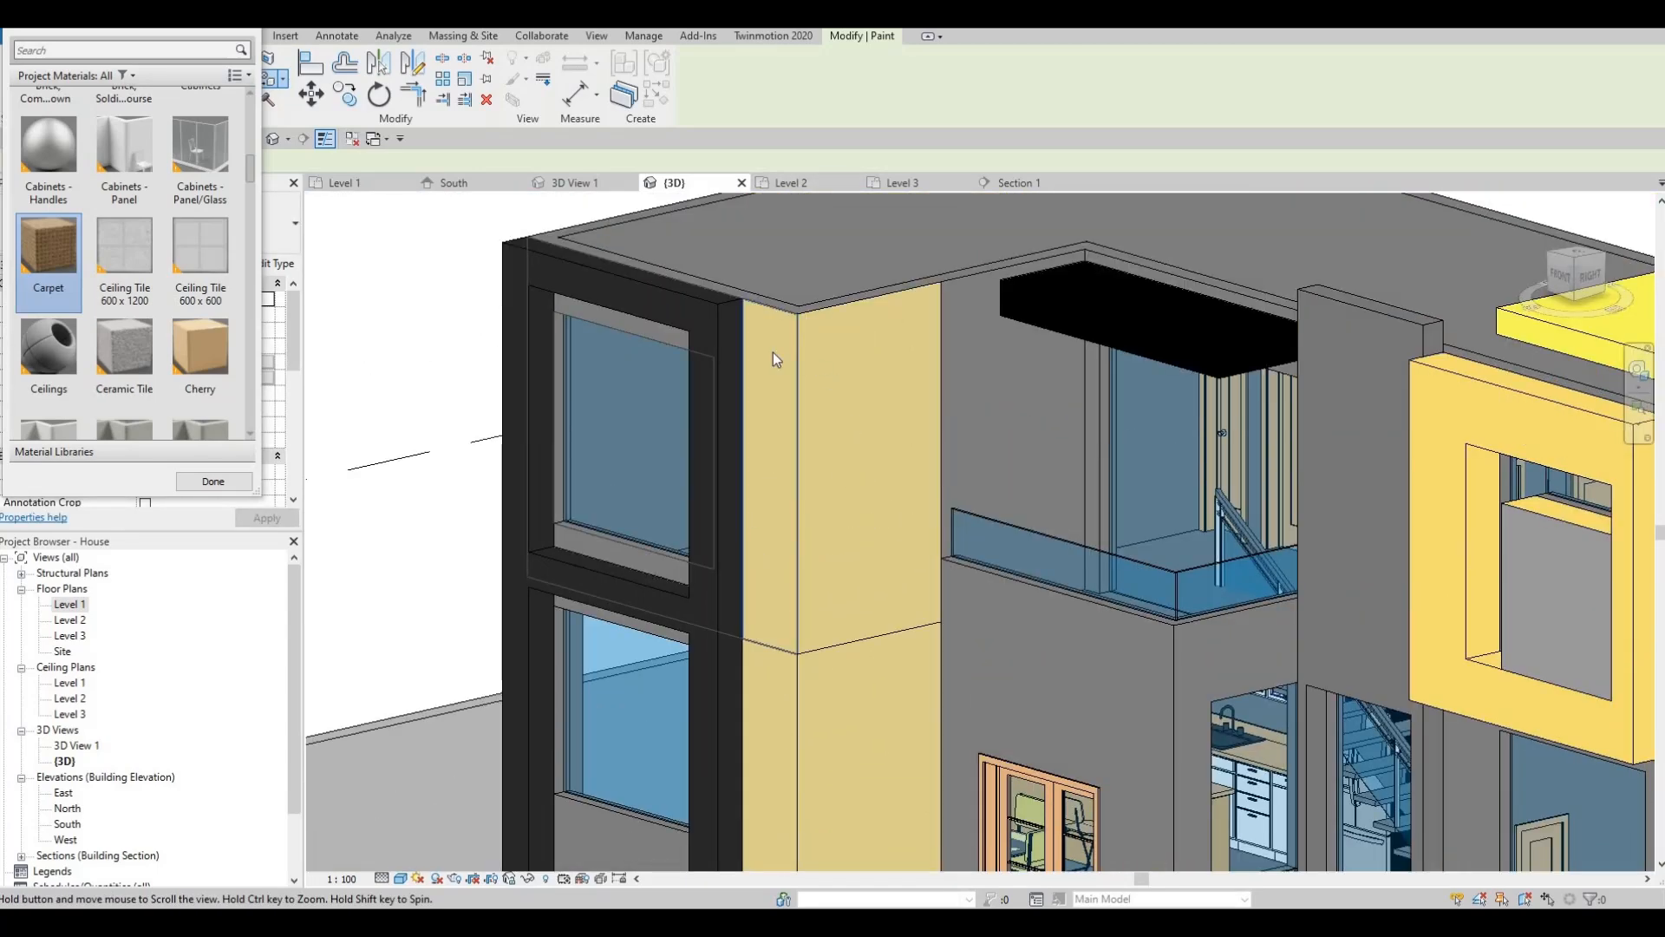
key("Escape")
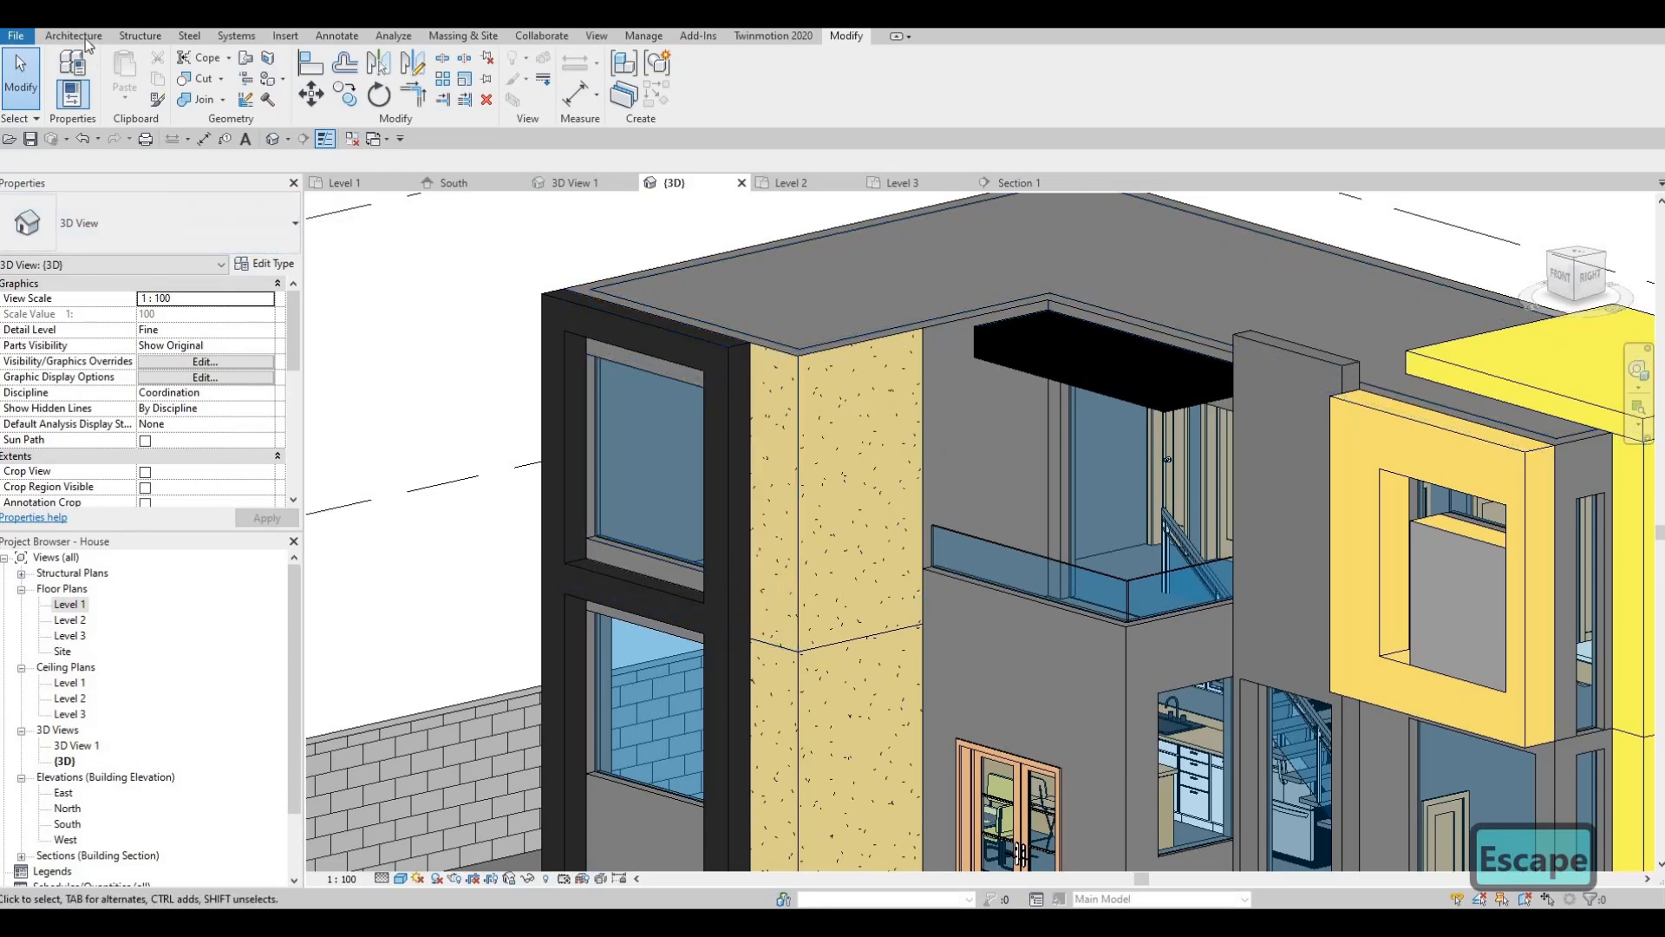
- Look over the Level 2 and Level 3 floor plans, and return to the Level 2 plan
left_click(78, 621)
key("Escape")
double_click(73, 621)
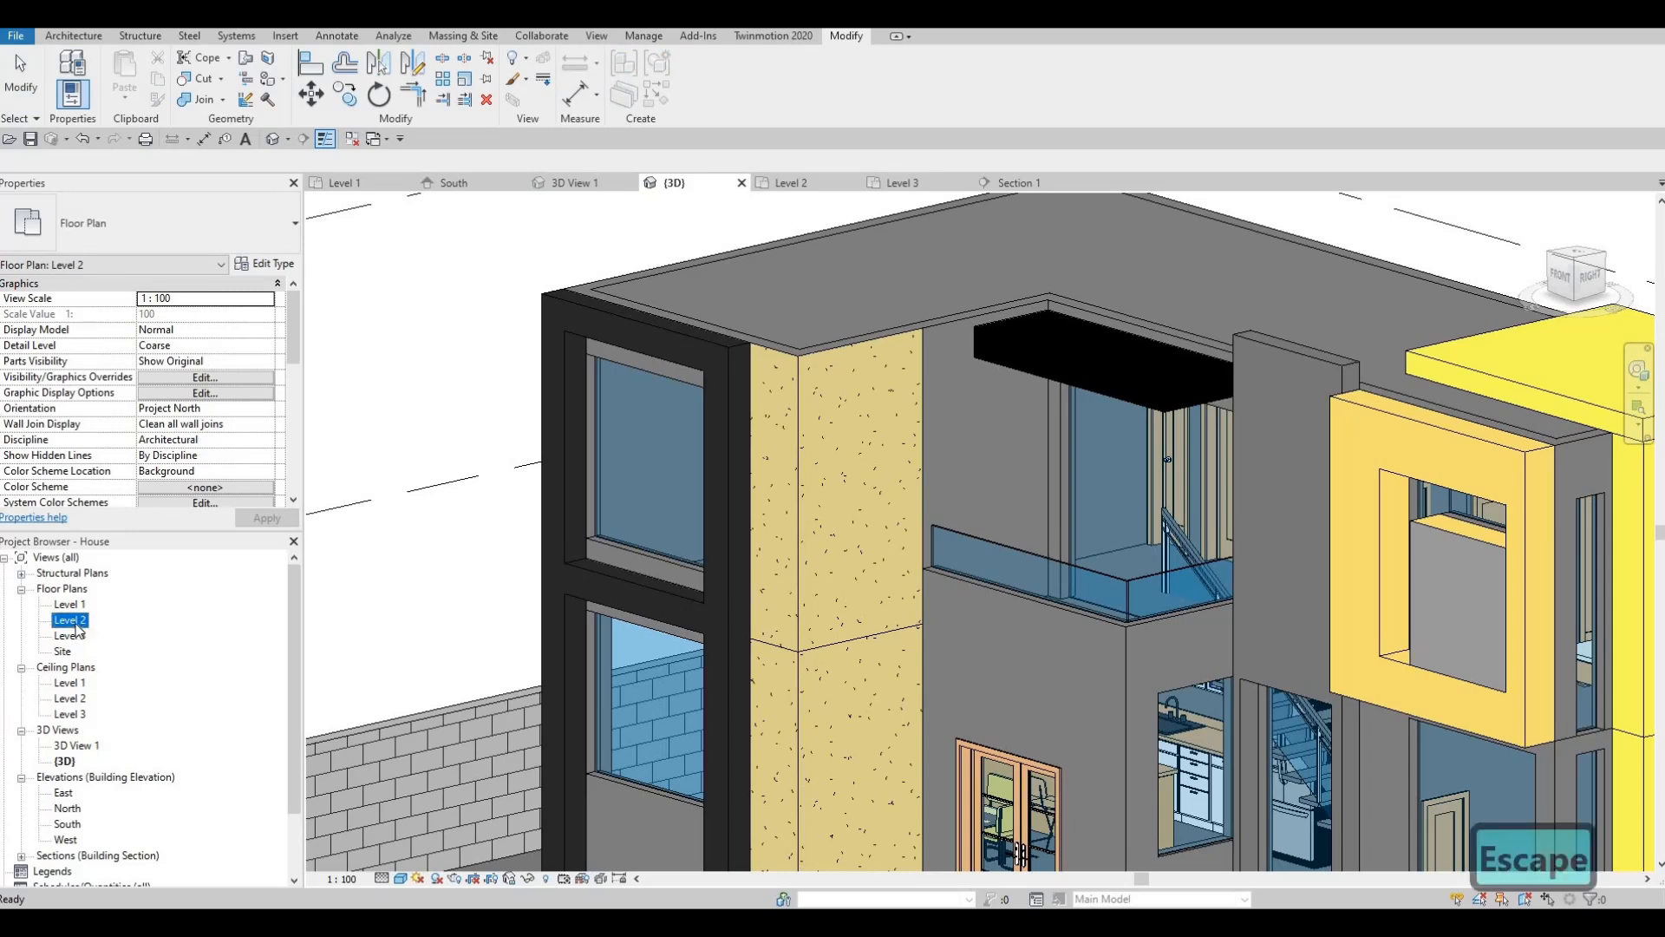
scroll(602, 420, "down", 4)
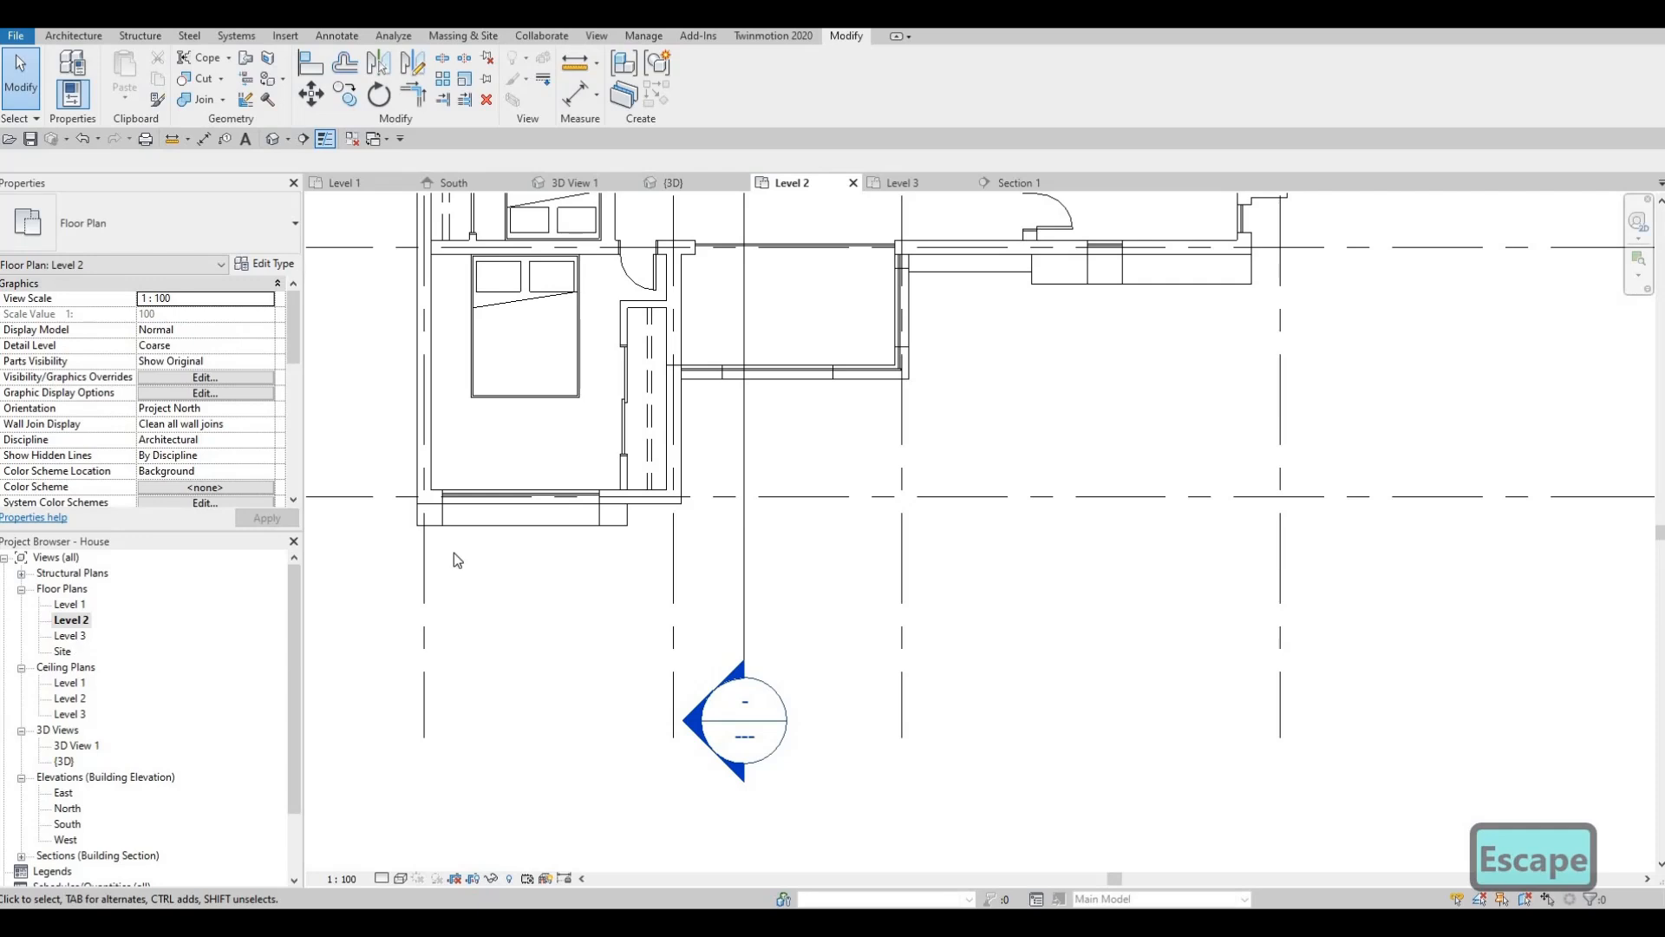
scroll(749, 464, "down", 3)
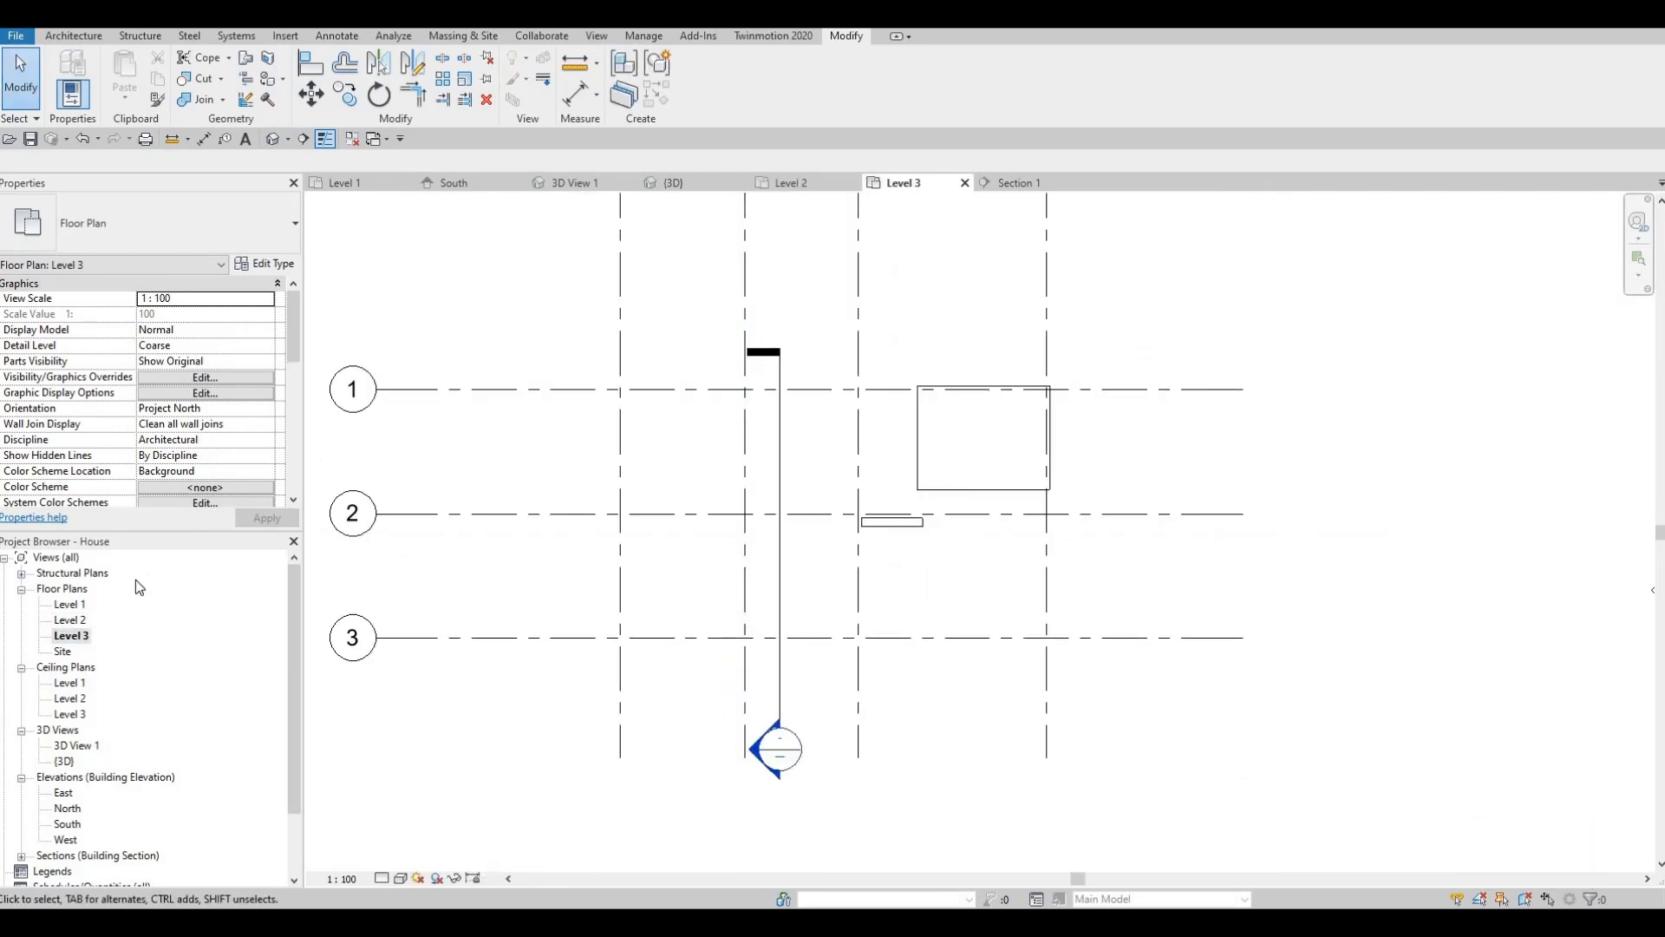
double_click(74, 621)
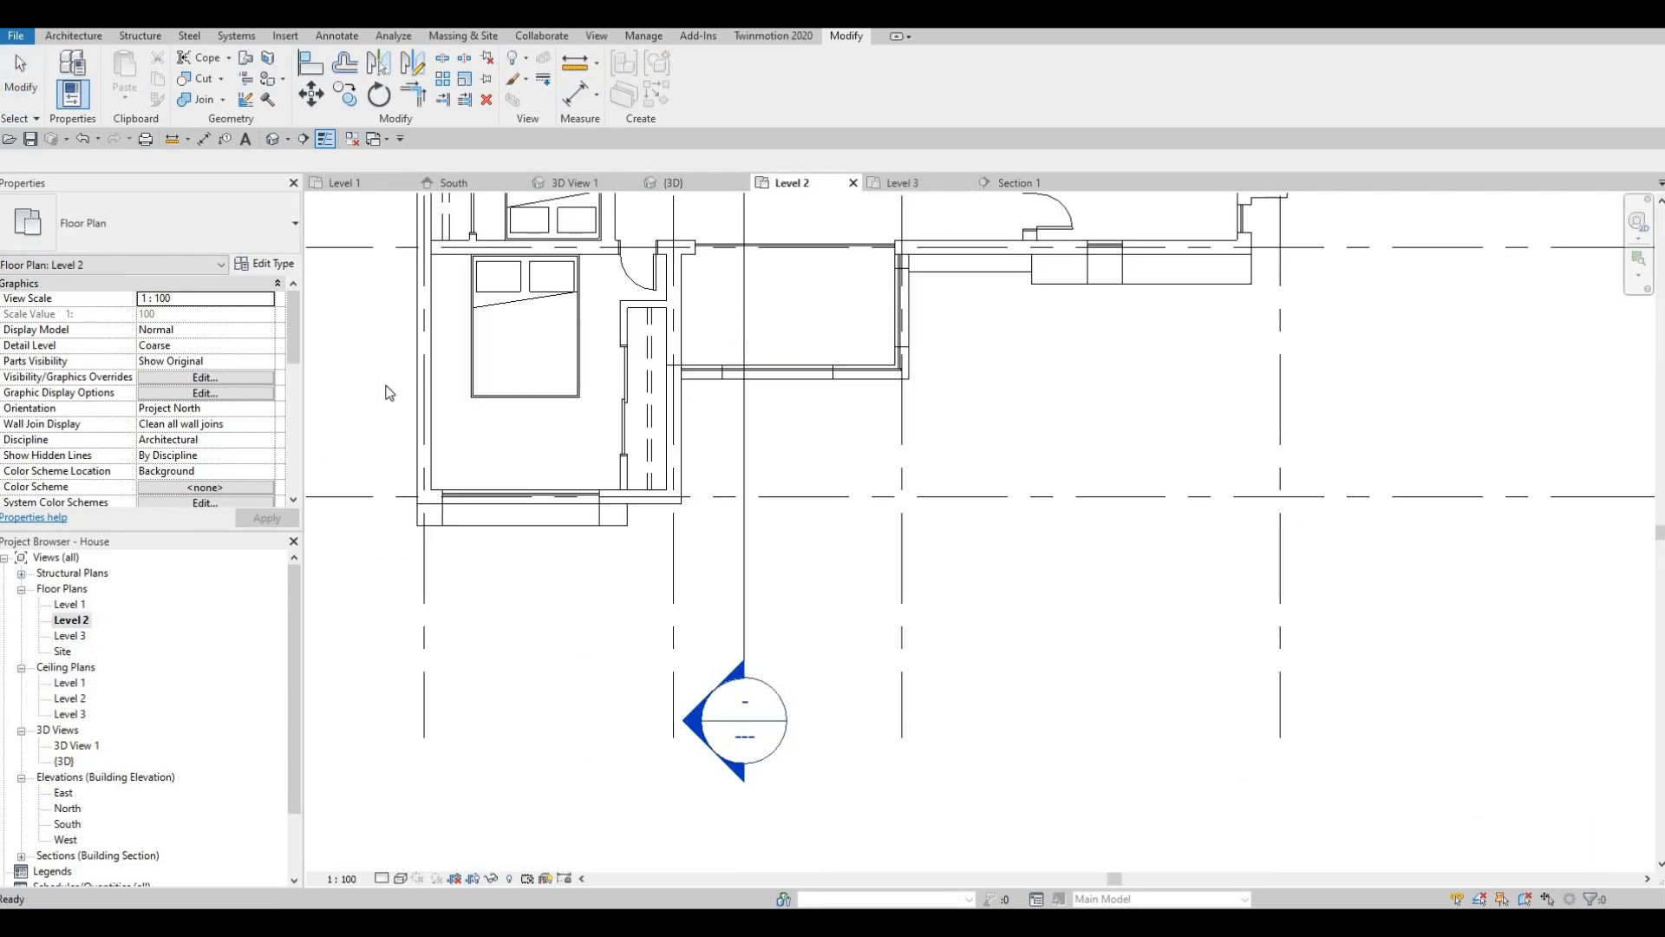
- Look over the balcony and front walls in the Level 2 plan, and return to the 3D view above the wall corner
scroll(659, 434, "up", 1)
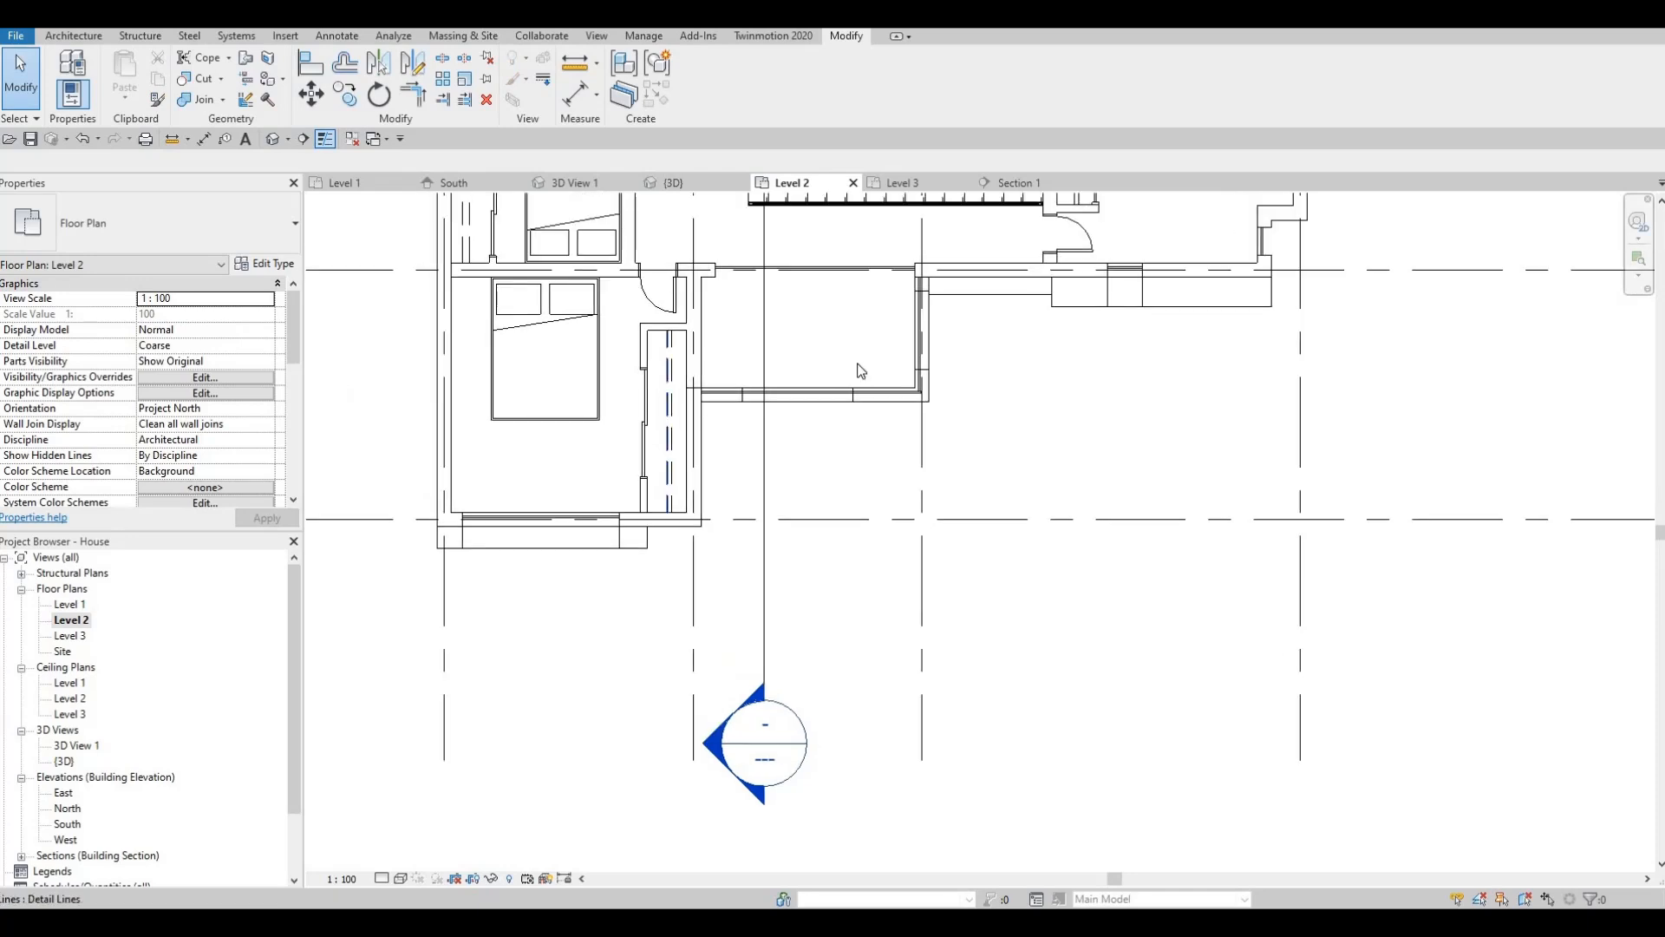
middle_click_drag(761, 484, 780, 492)
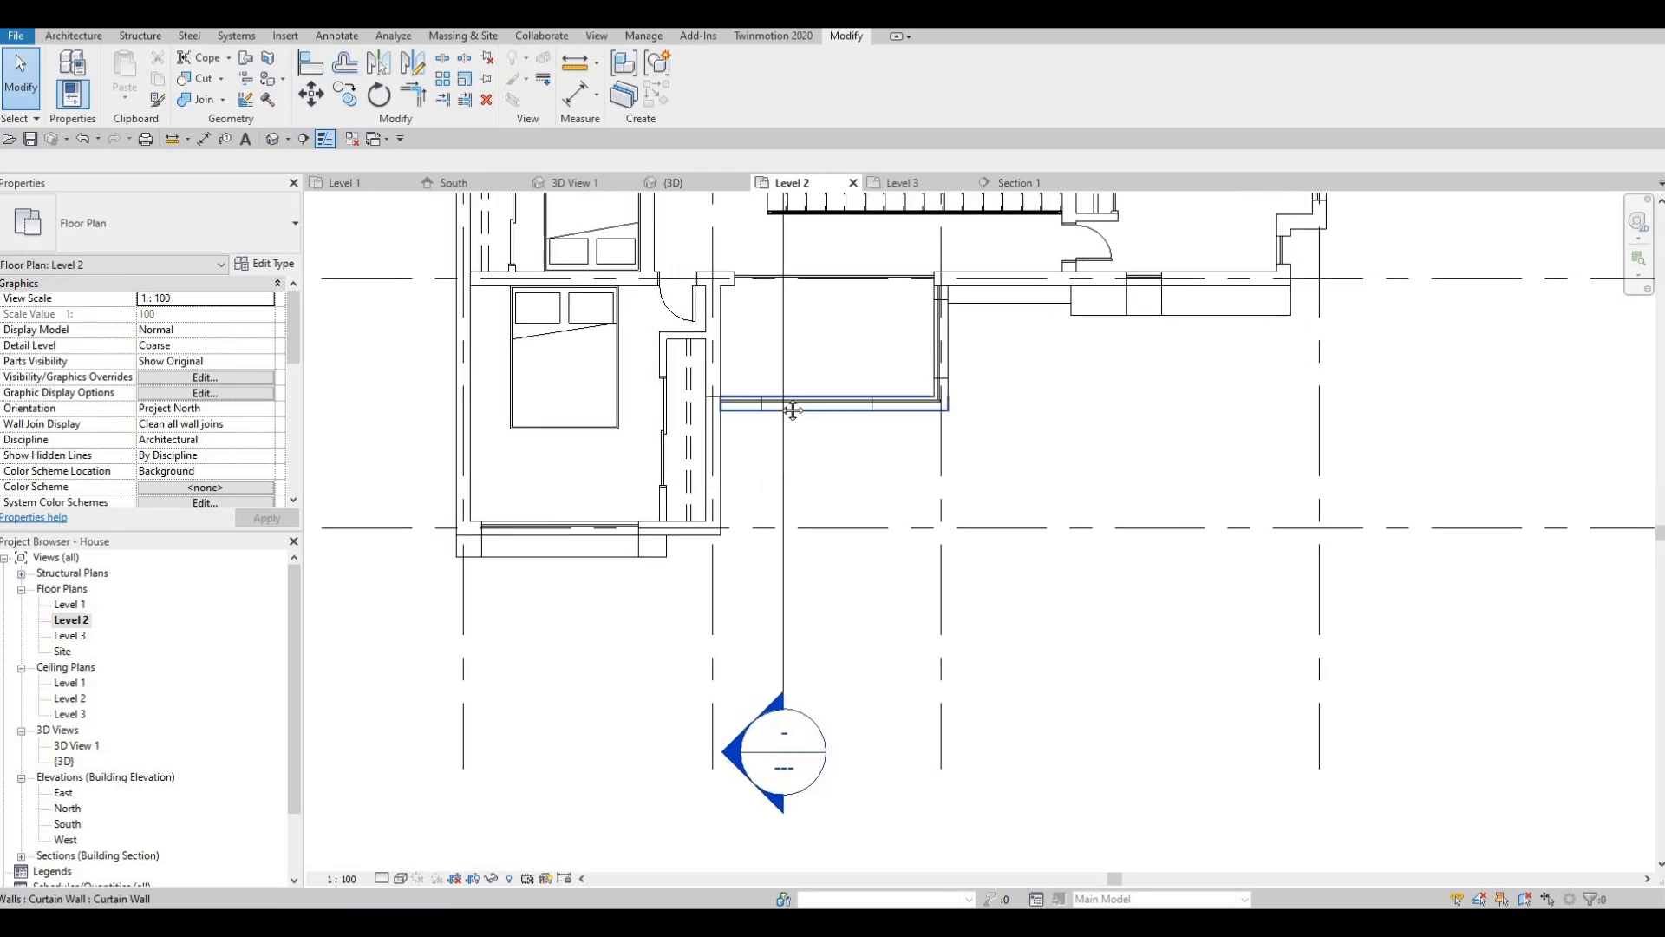
middle_click_drag(790, 408, 753, 480)
middle_click_drag(657, 523, 757, 471)
scroll(703, 522, "up", 2)
scroll(583, 491, "down", 2)
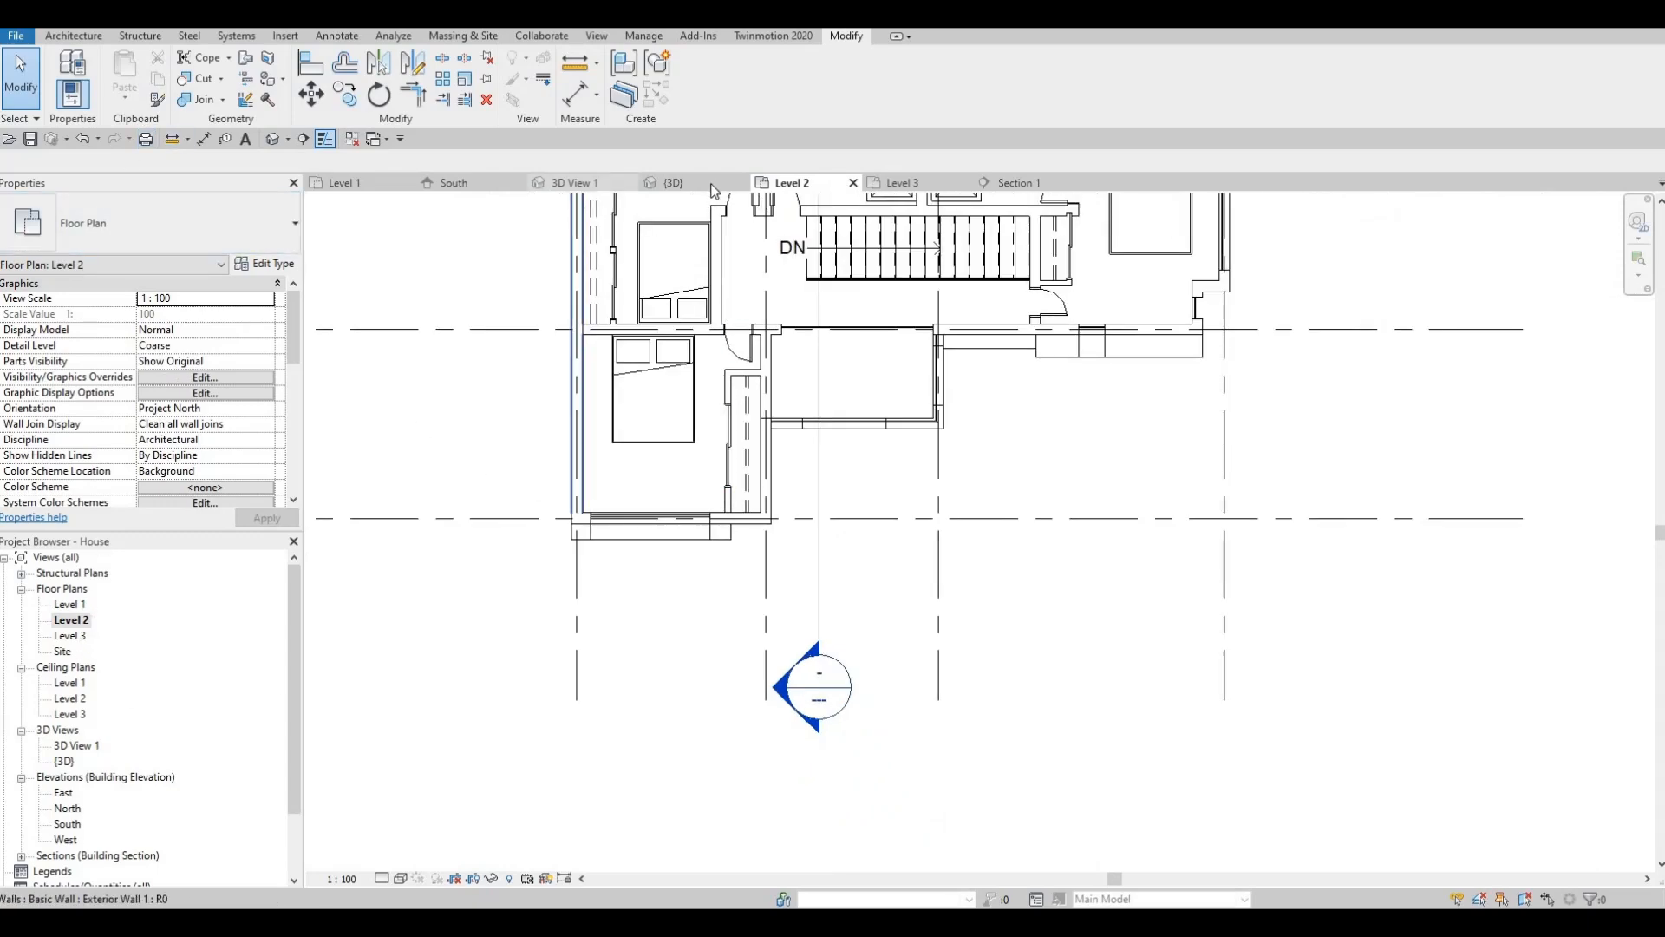
left_click(670, 182)
middle_click_drag(633, 444, 633, 499, "shift")
middle_click_drag(498, 217, 496, 295, "shift")
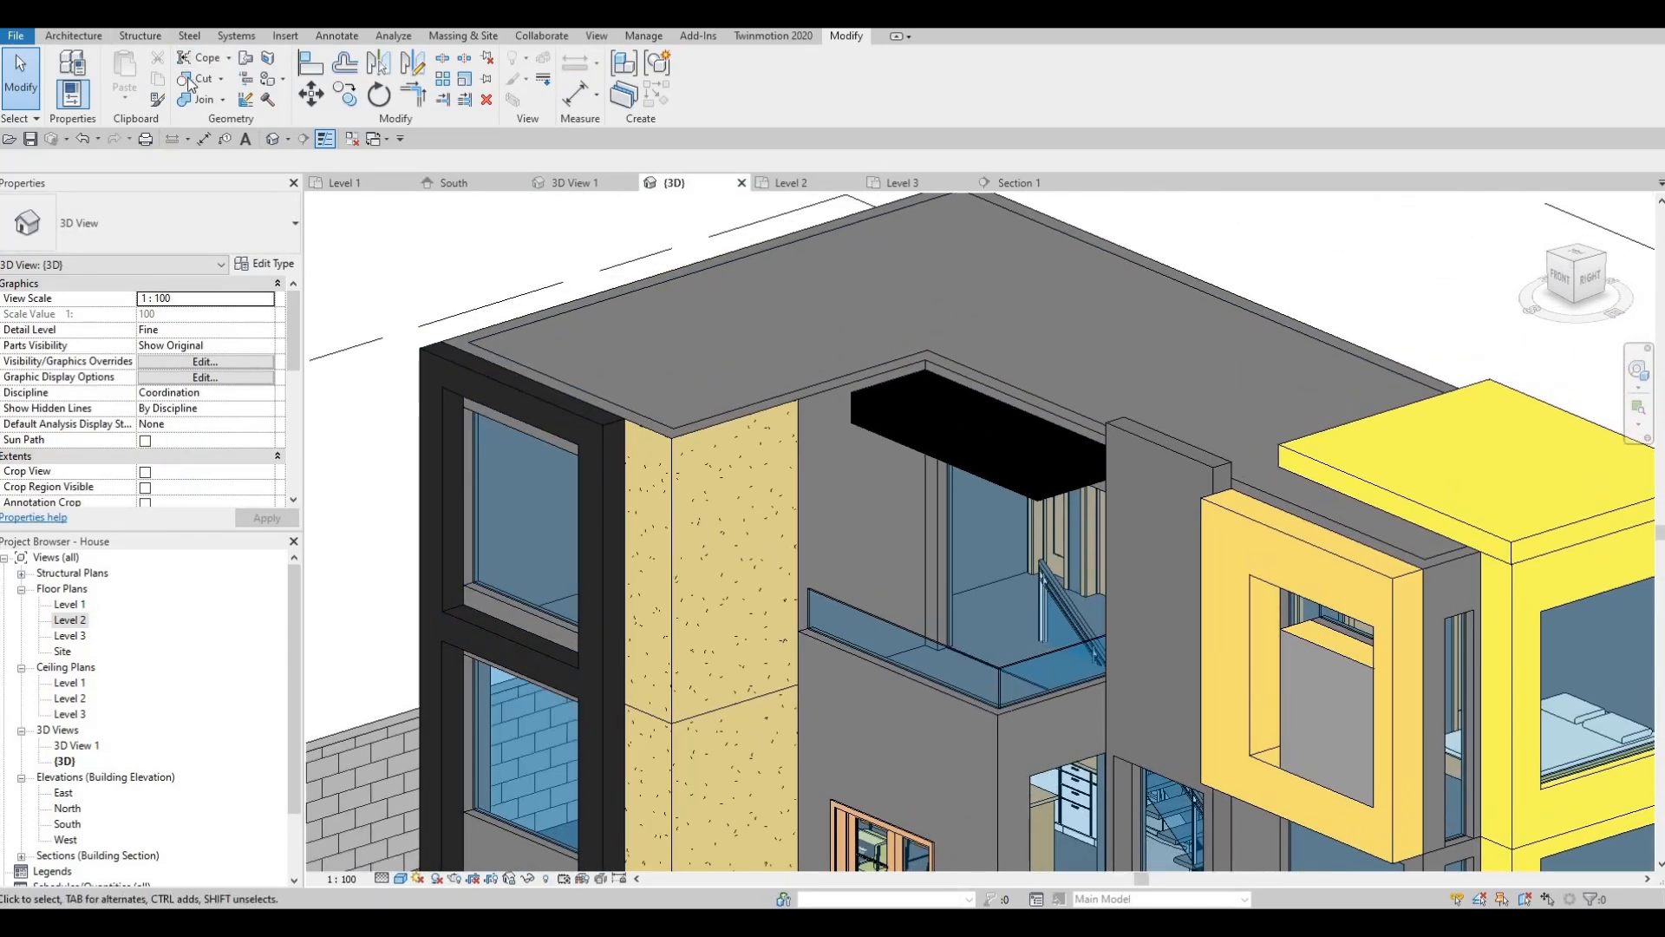
- Start an in-place component in the Generic Models category, keeping the default name
left_click(88, 38)
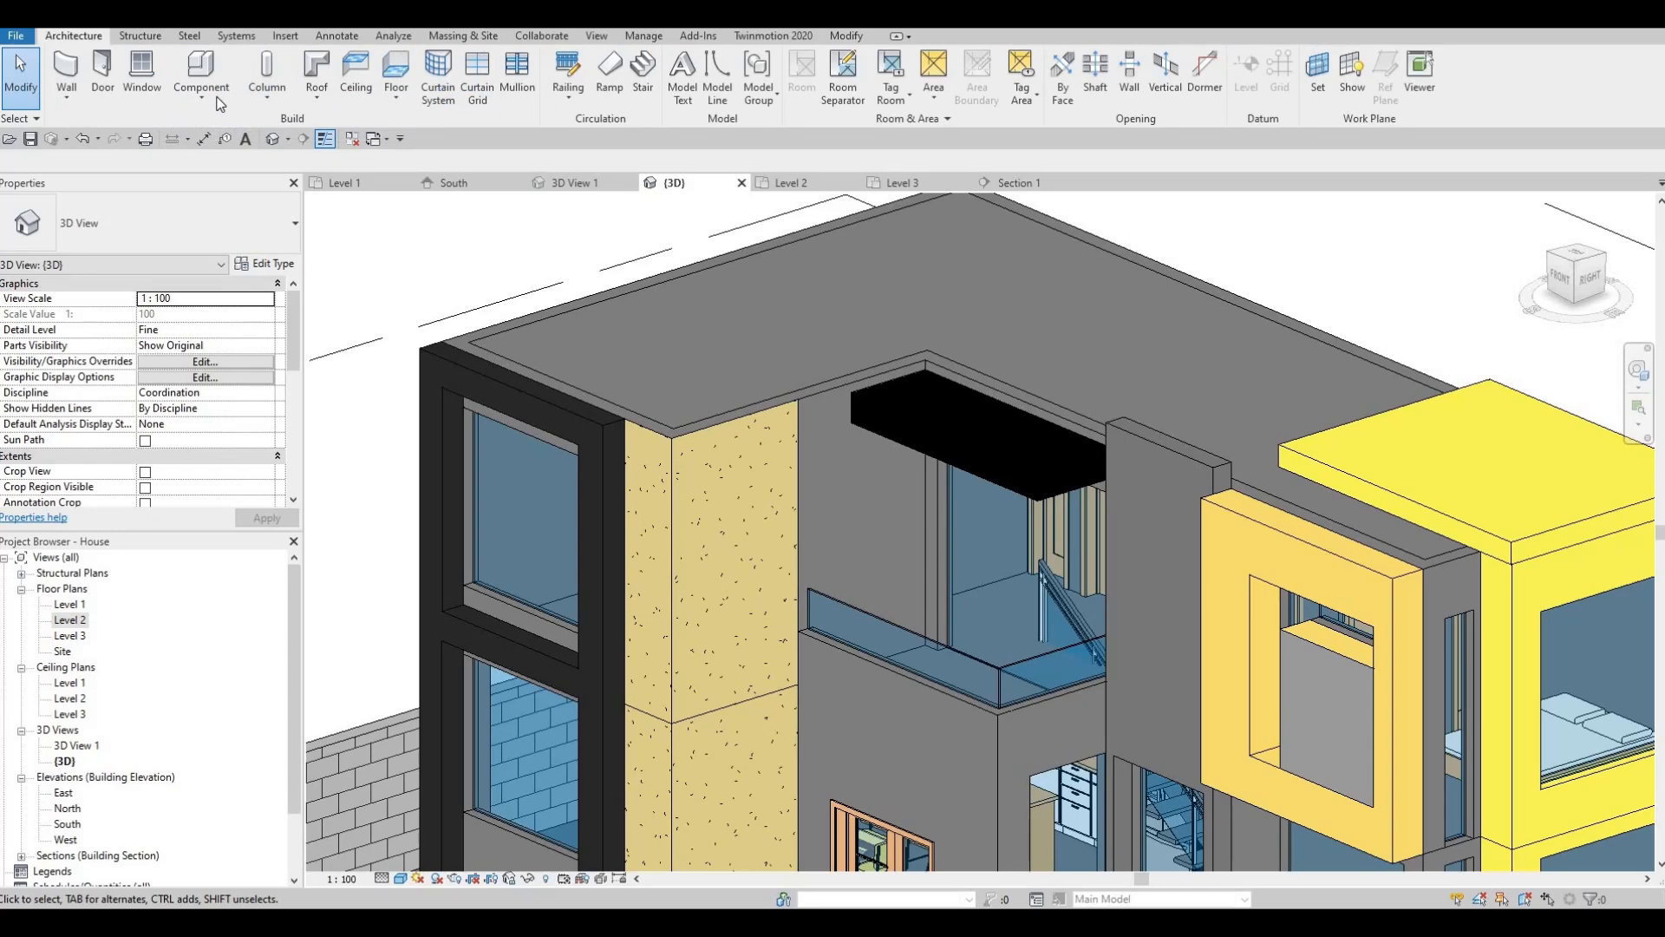
left_click(201, 96)
left_click(228, 167)
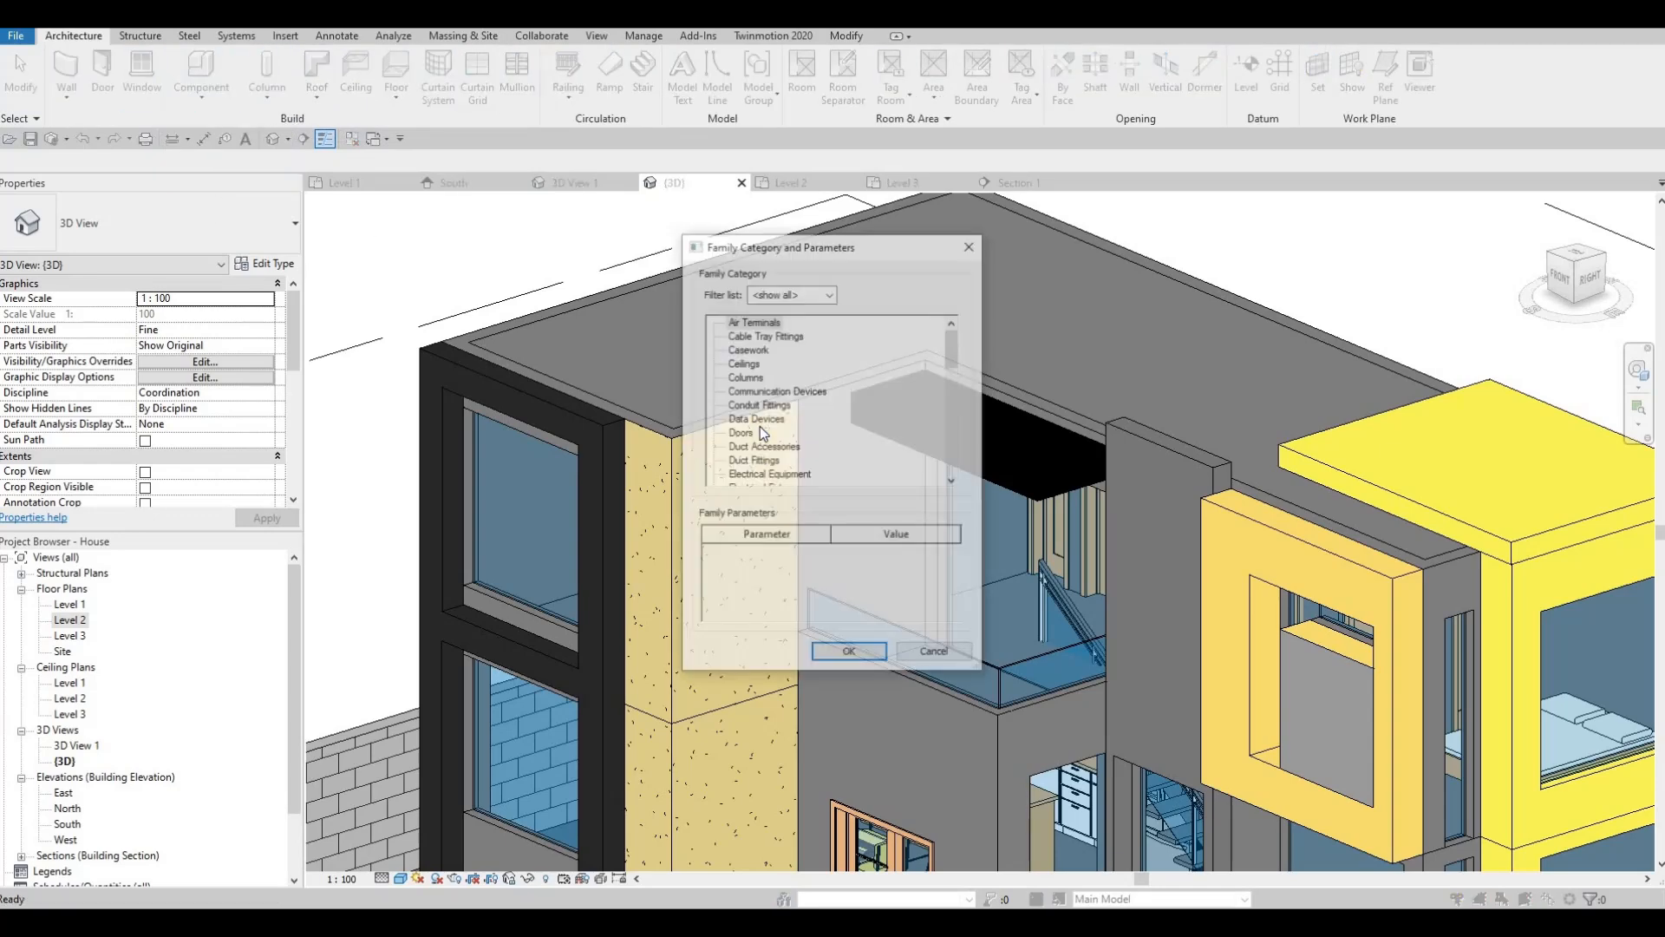
scroll(762, 425, "down", 3)
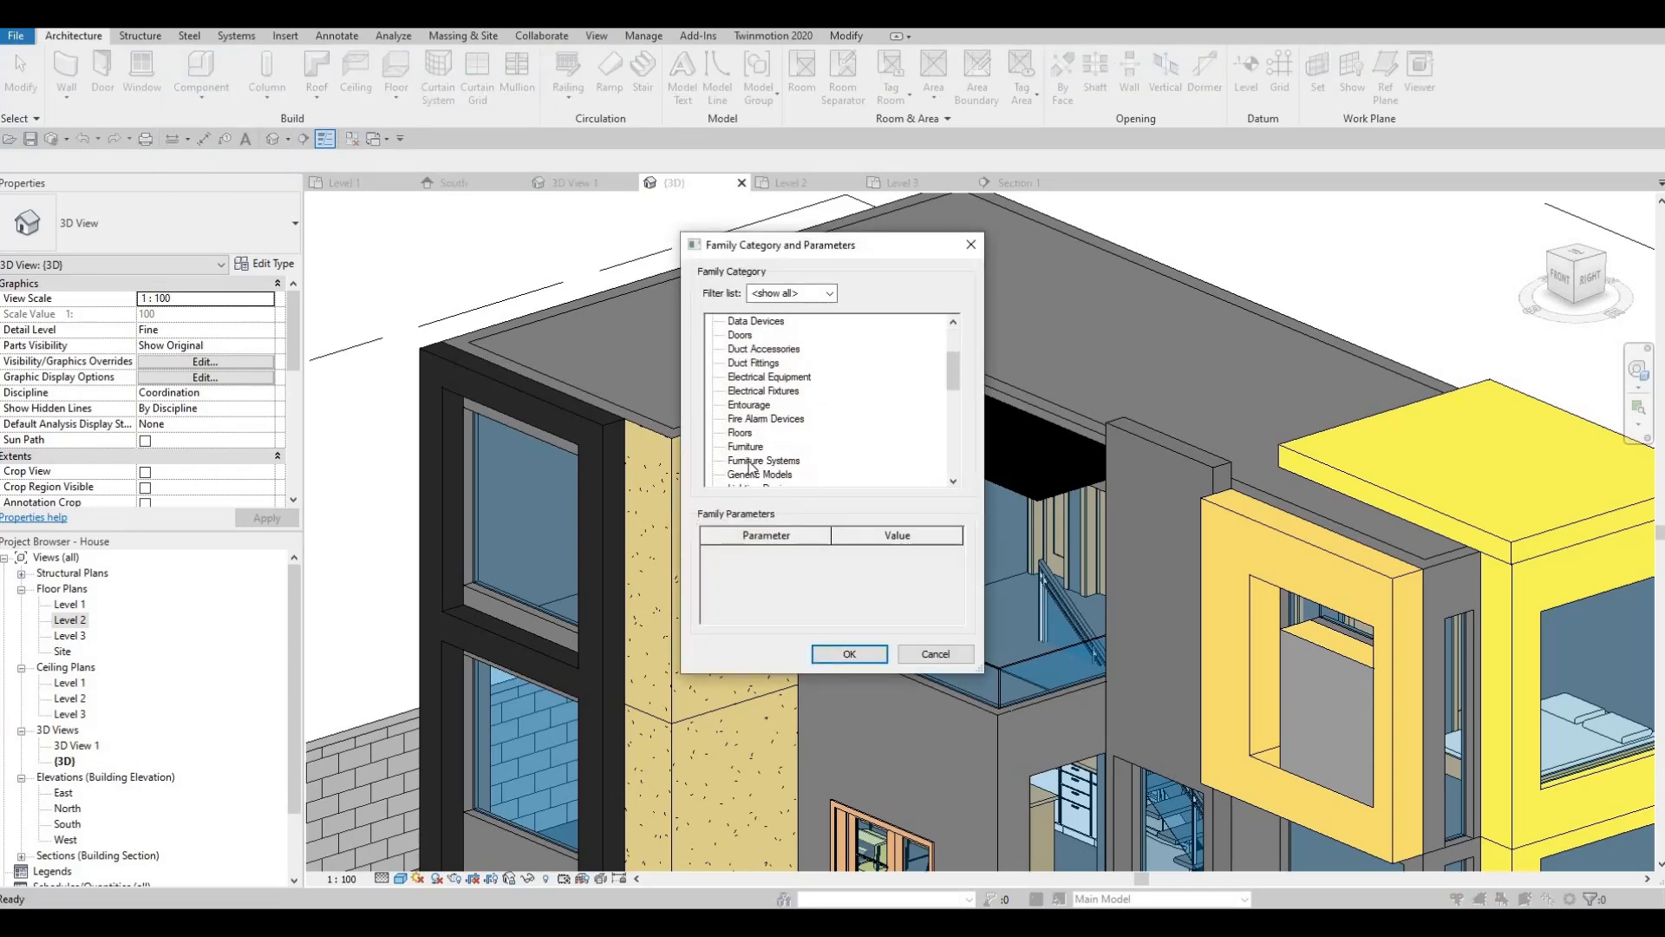
left_click(849, 654)
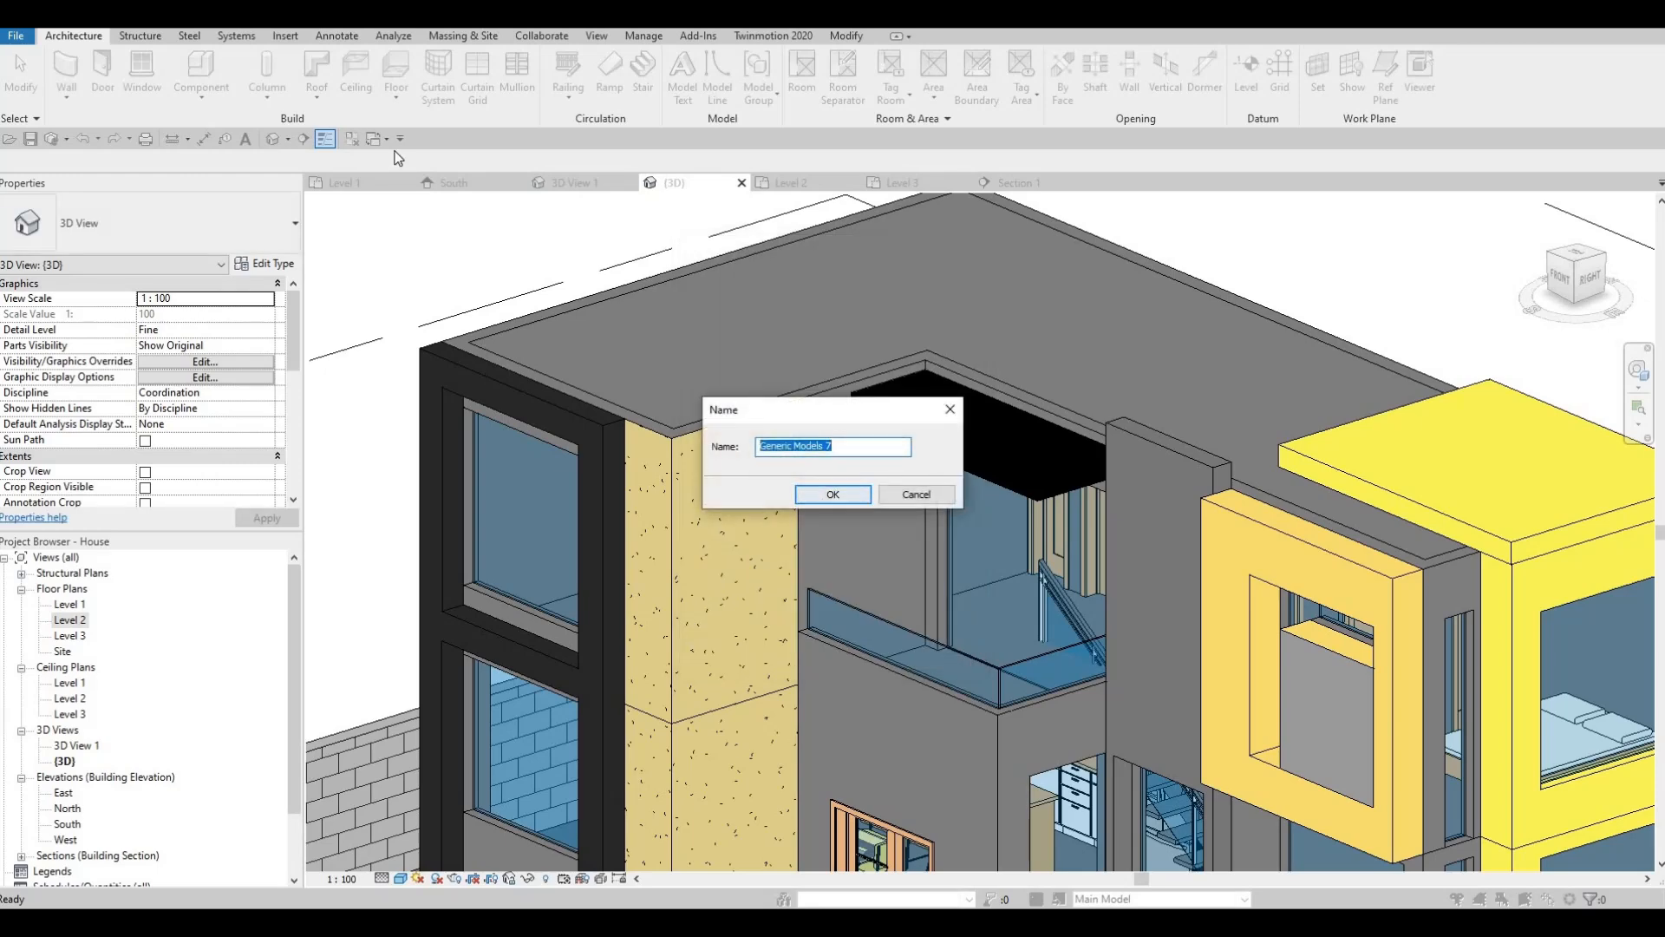
key("Return")
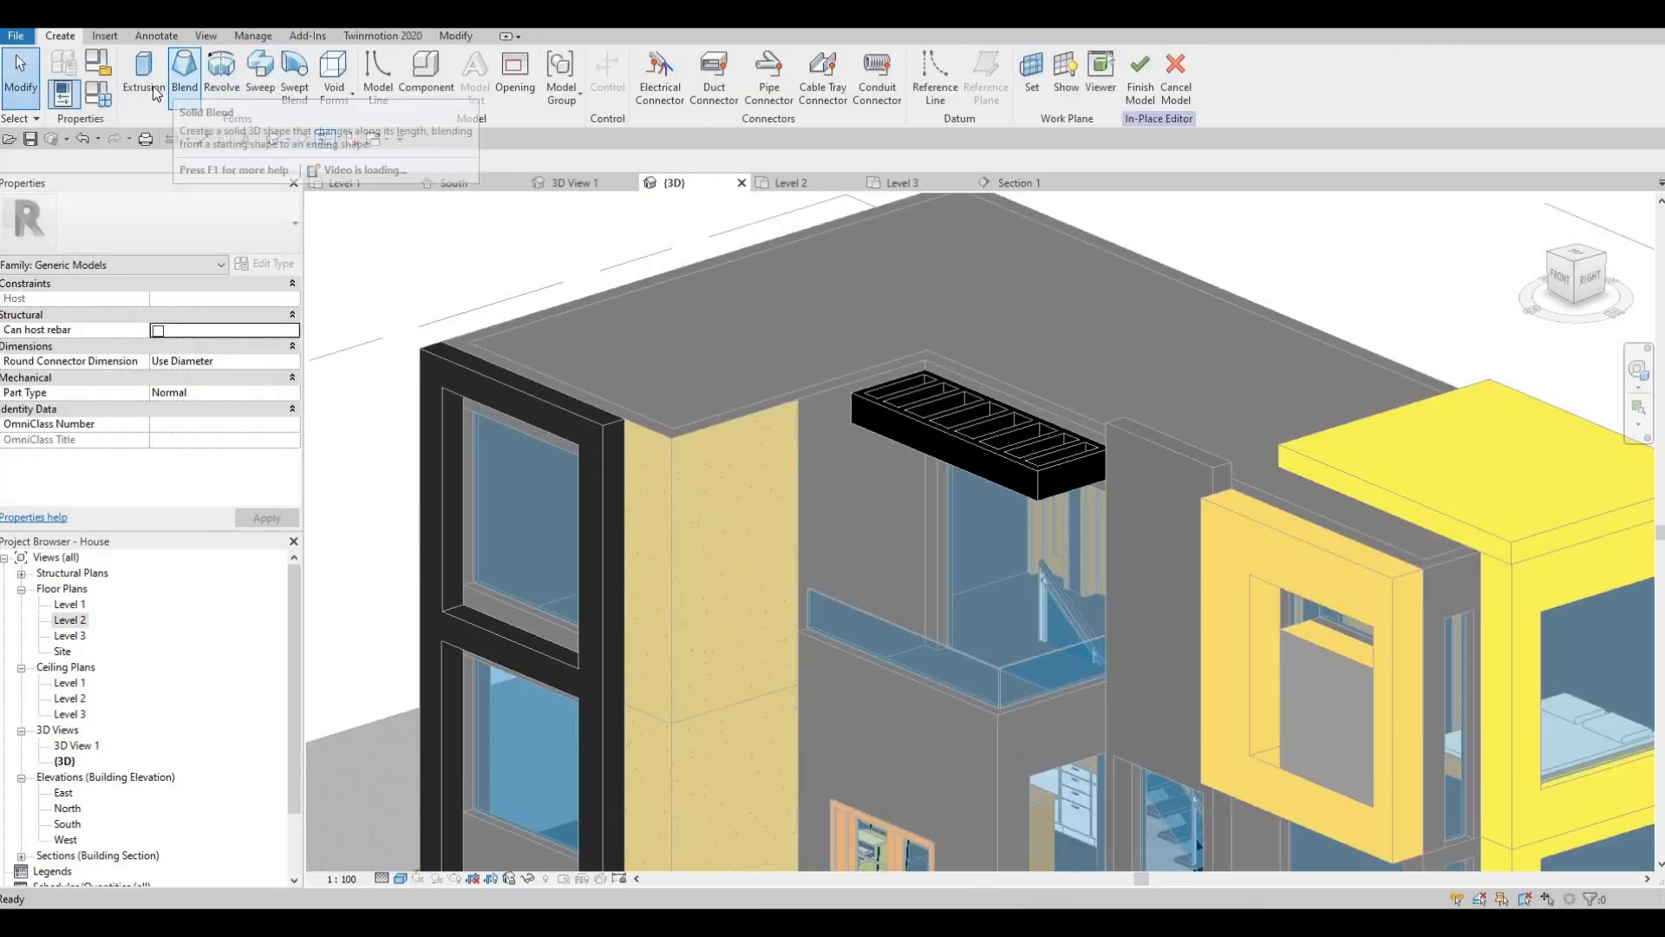
- Begin an extrusion with its work plane picked on the top face of the exterior wall at the painted corner
left_click(146, 85)
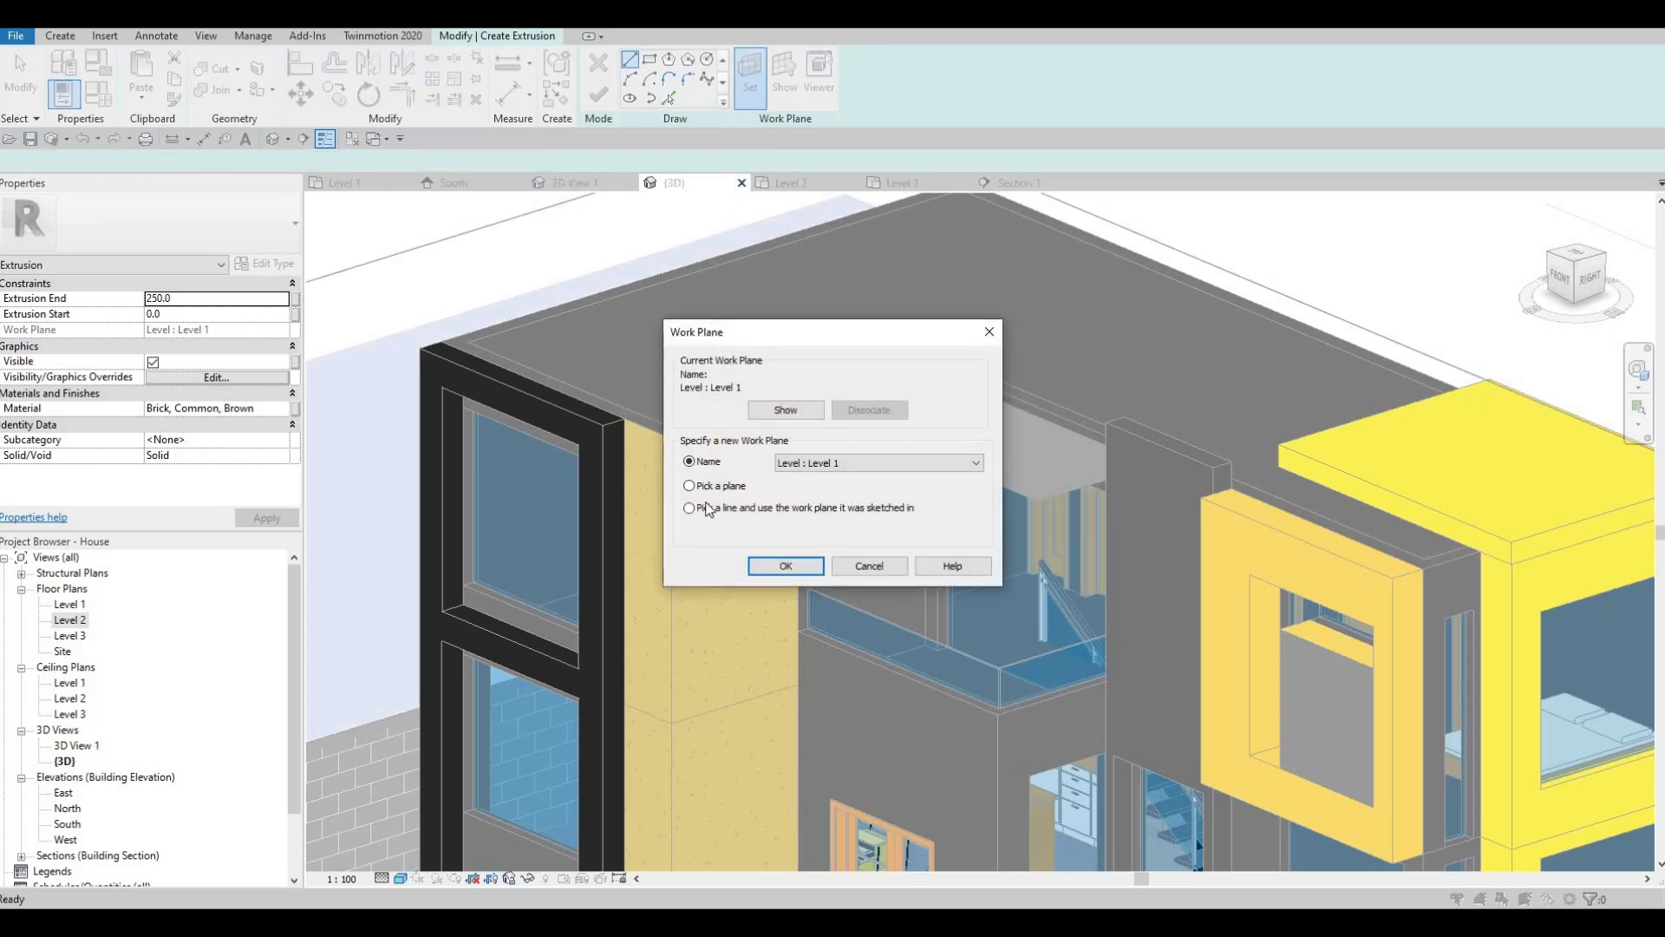
left_click(715, 488)
key("Return")
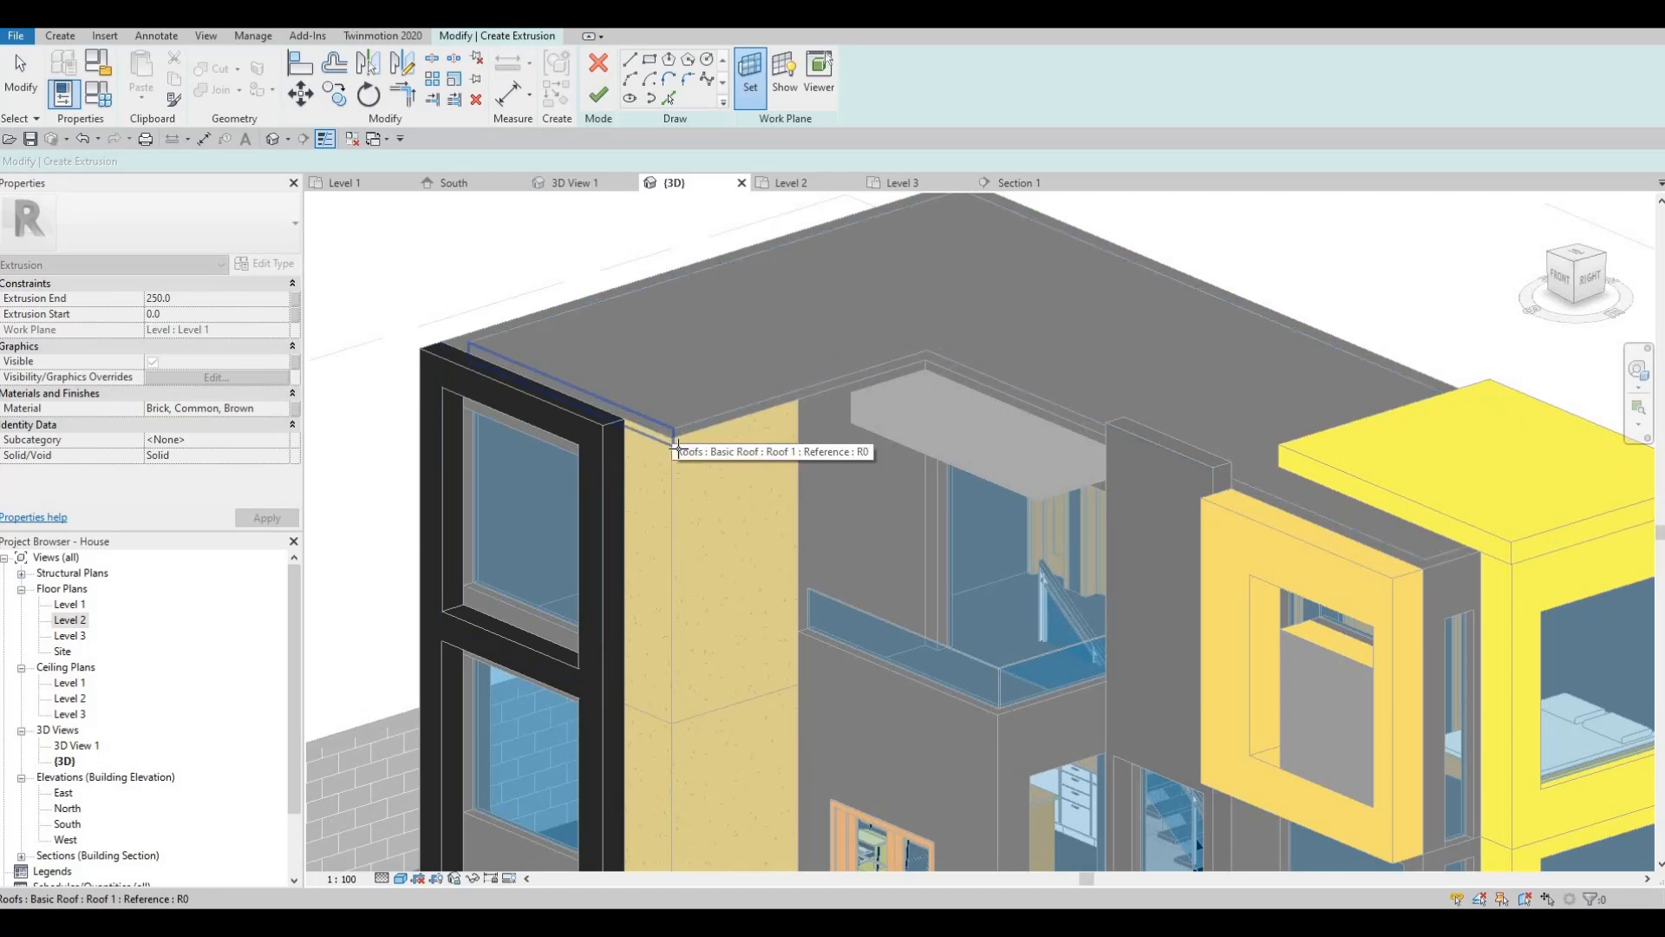
scroll(679, 438, "up", 3)
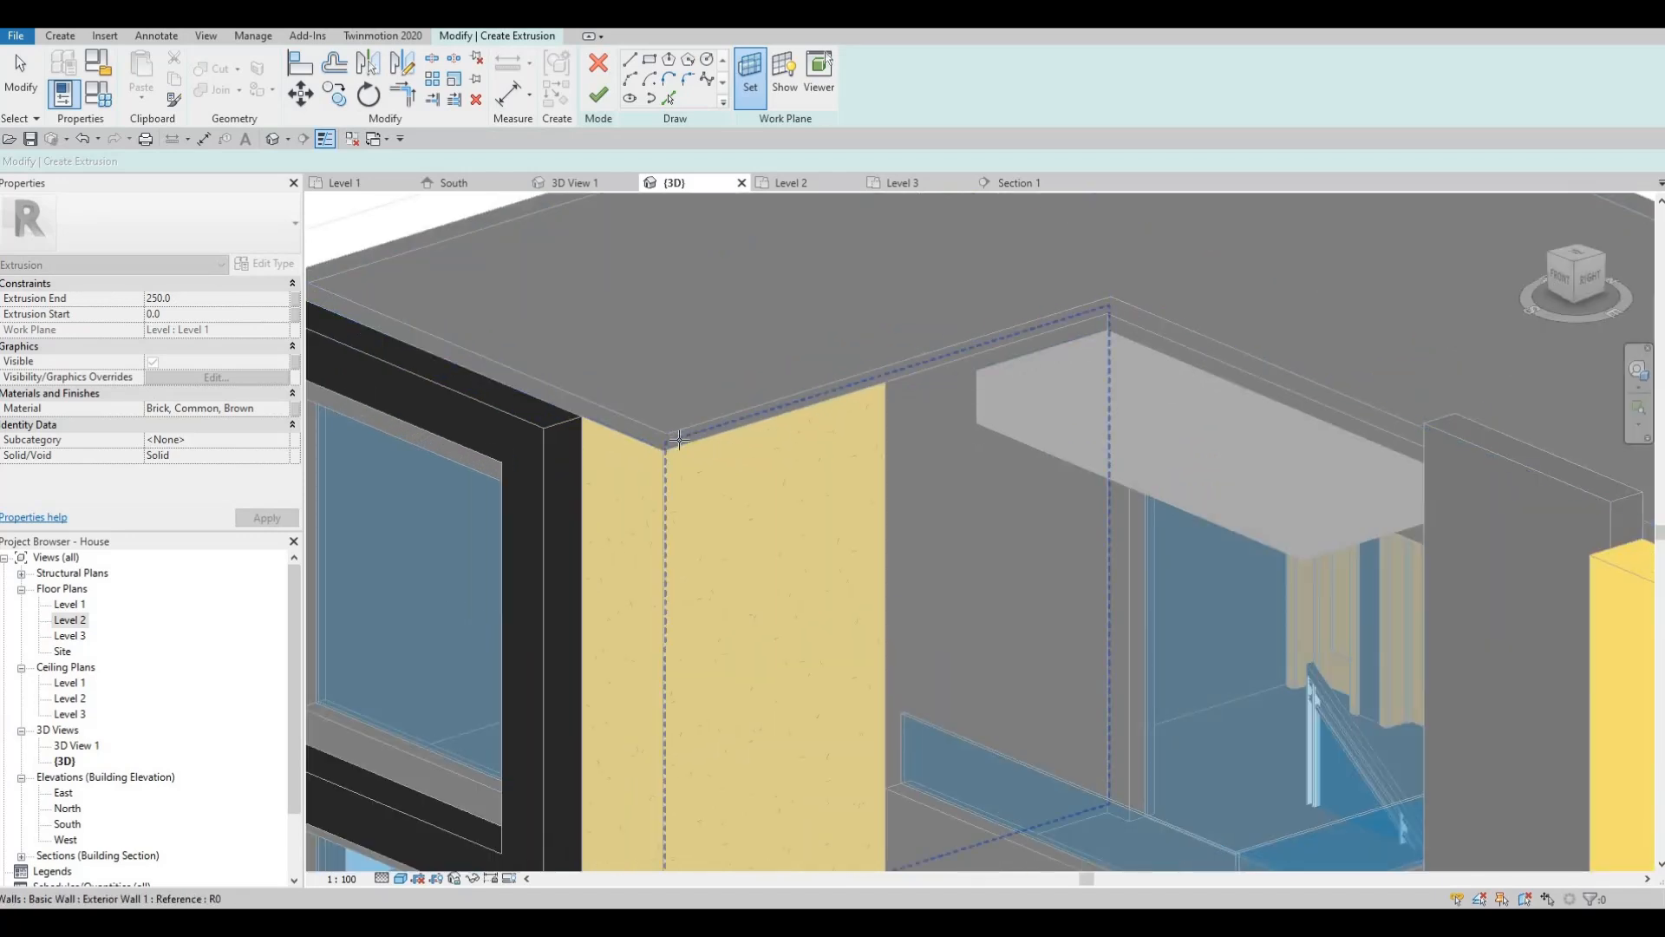
key("Tab")
key("Tab")
key("Tab")
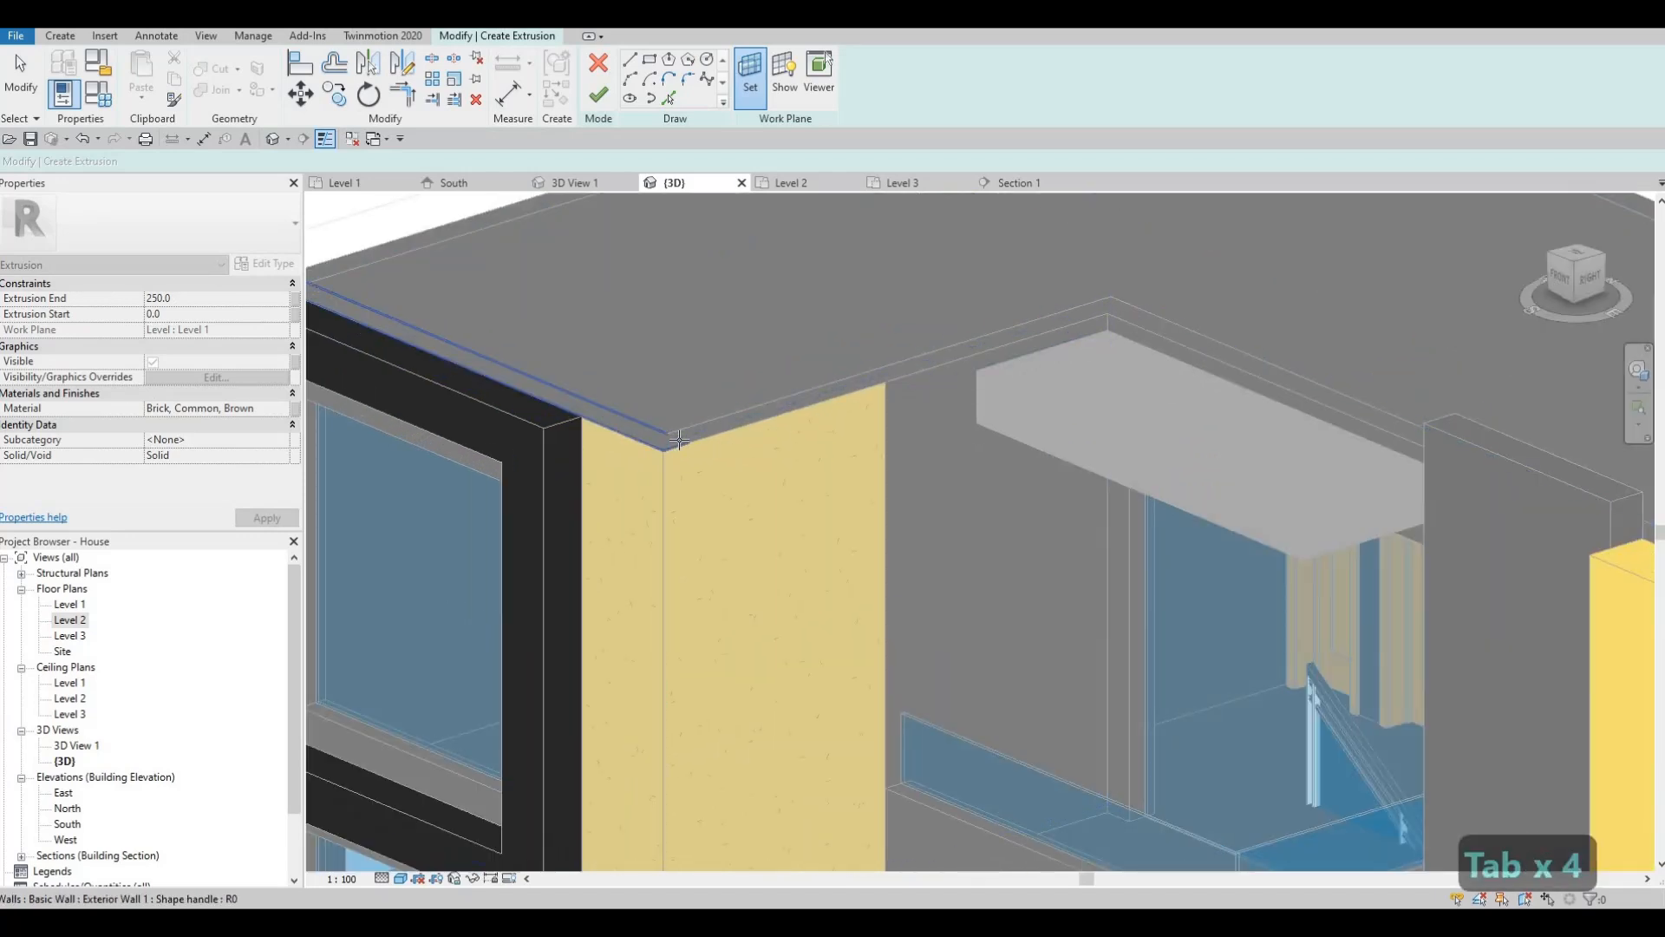
left_click(750, 409)
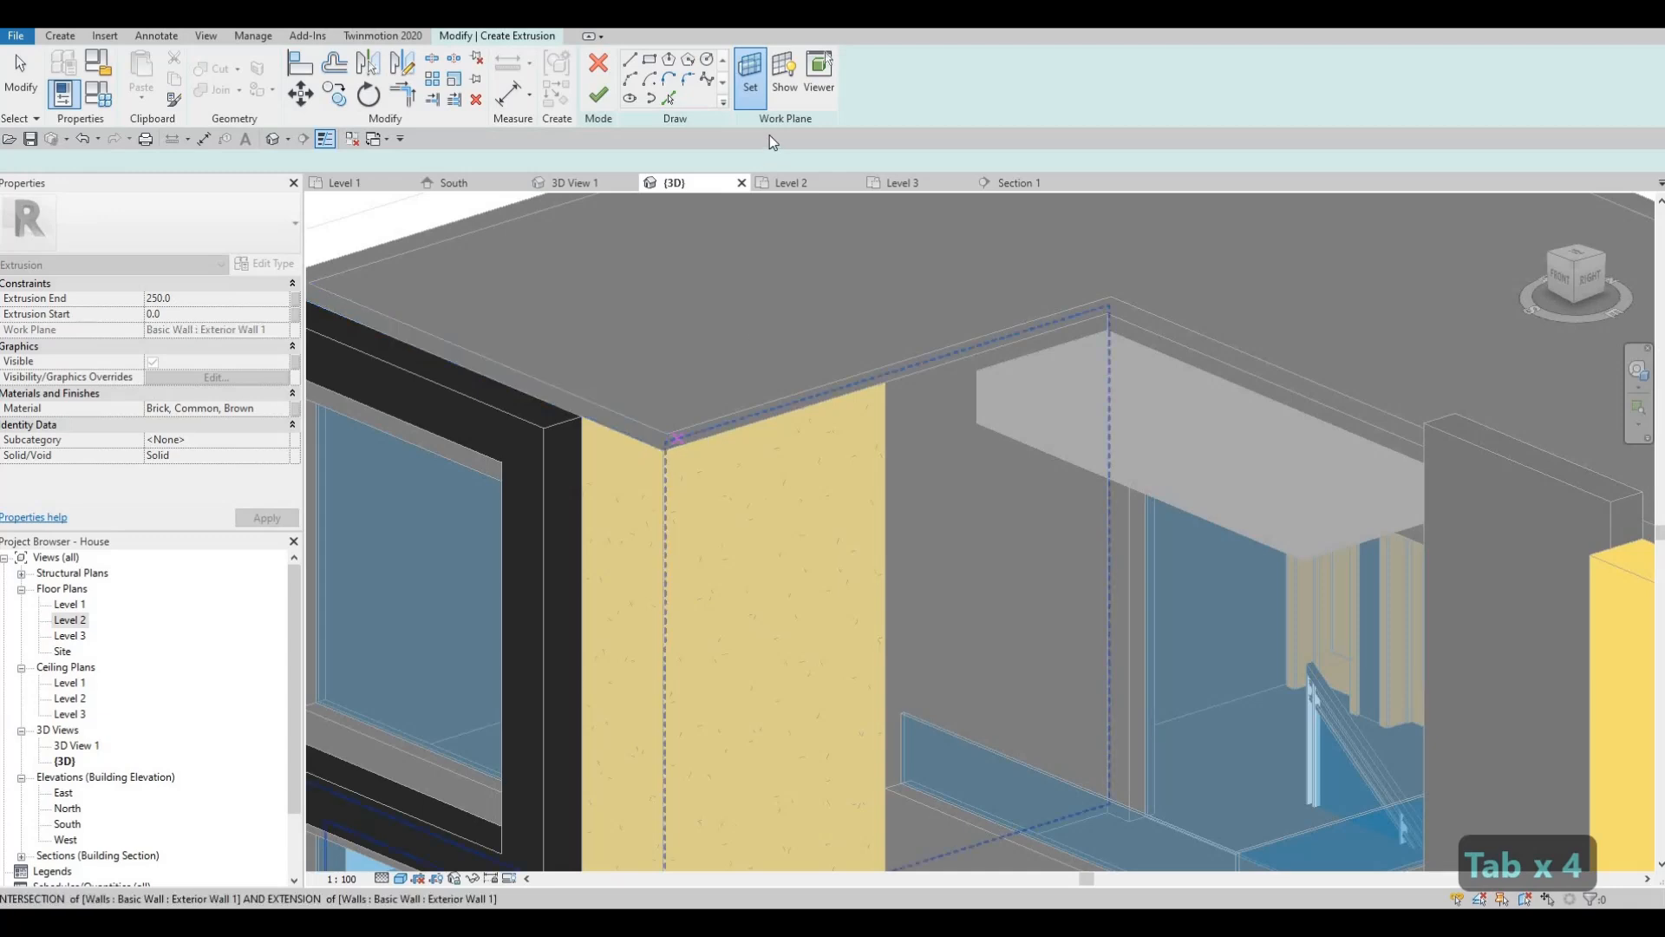
- Sketch a rectangle over the top of the Carpet-painted wall corner, from the outer corner towards the roof
left_click(650, 65)
scroll(662, 469, "up", 2)
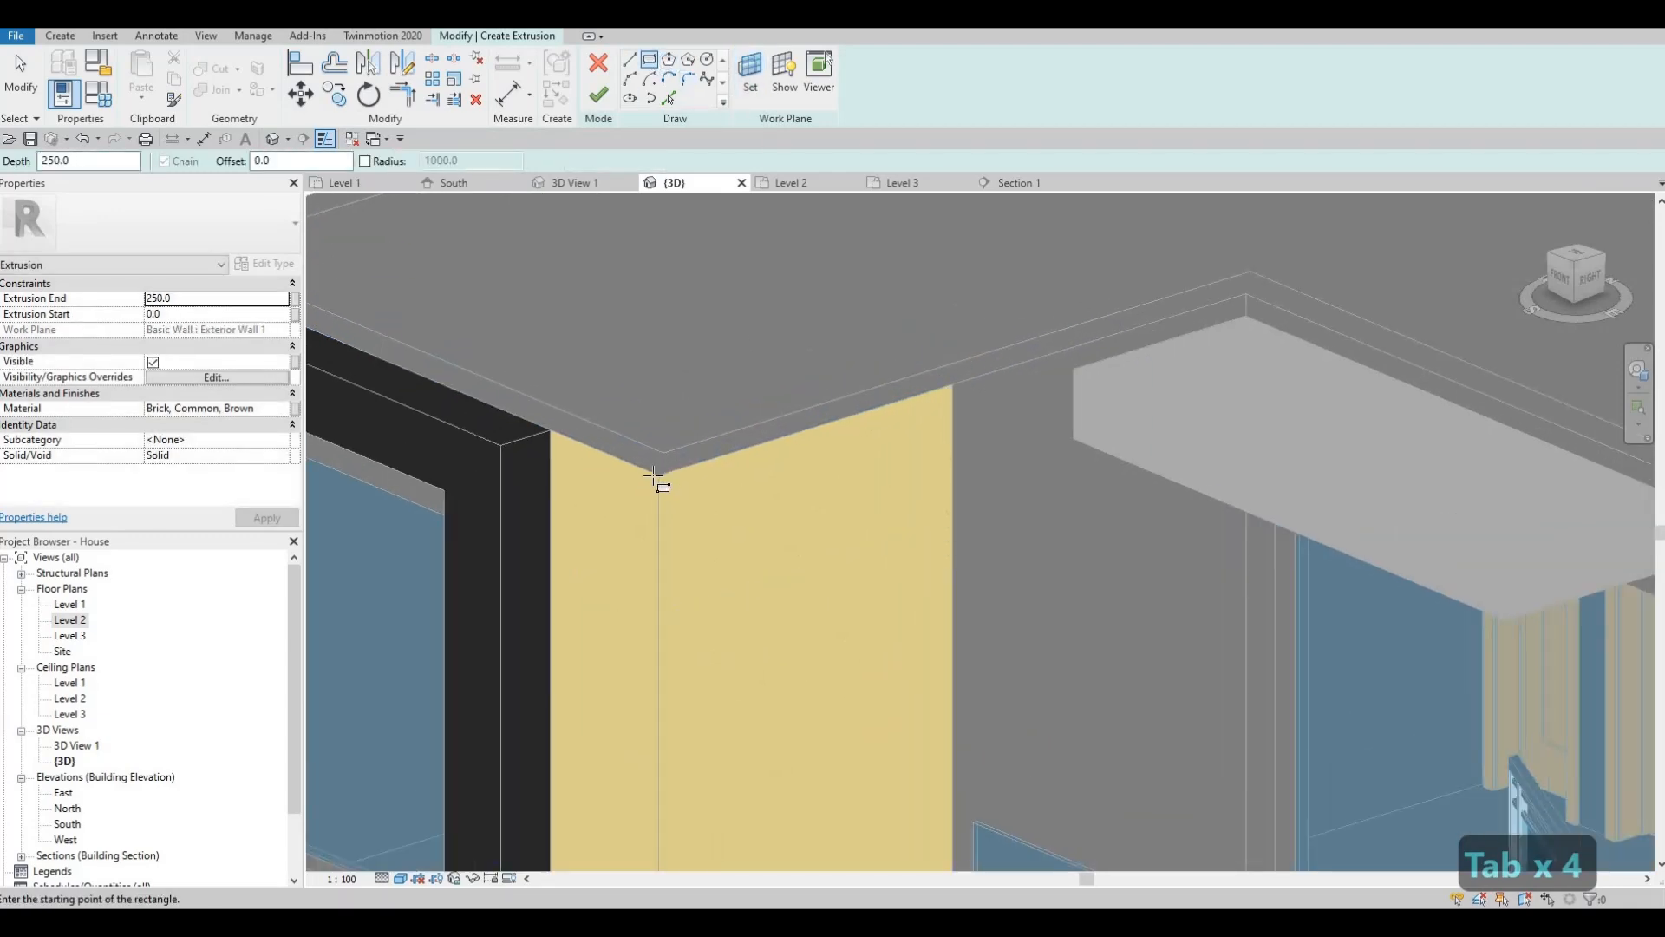
left_click(836, 353)
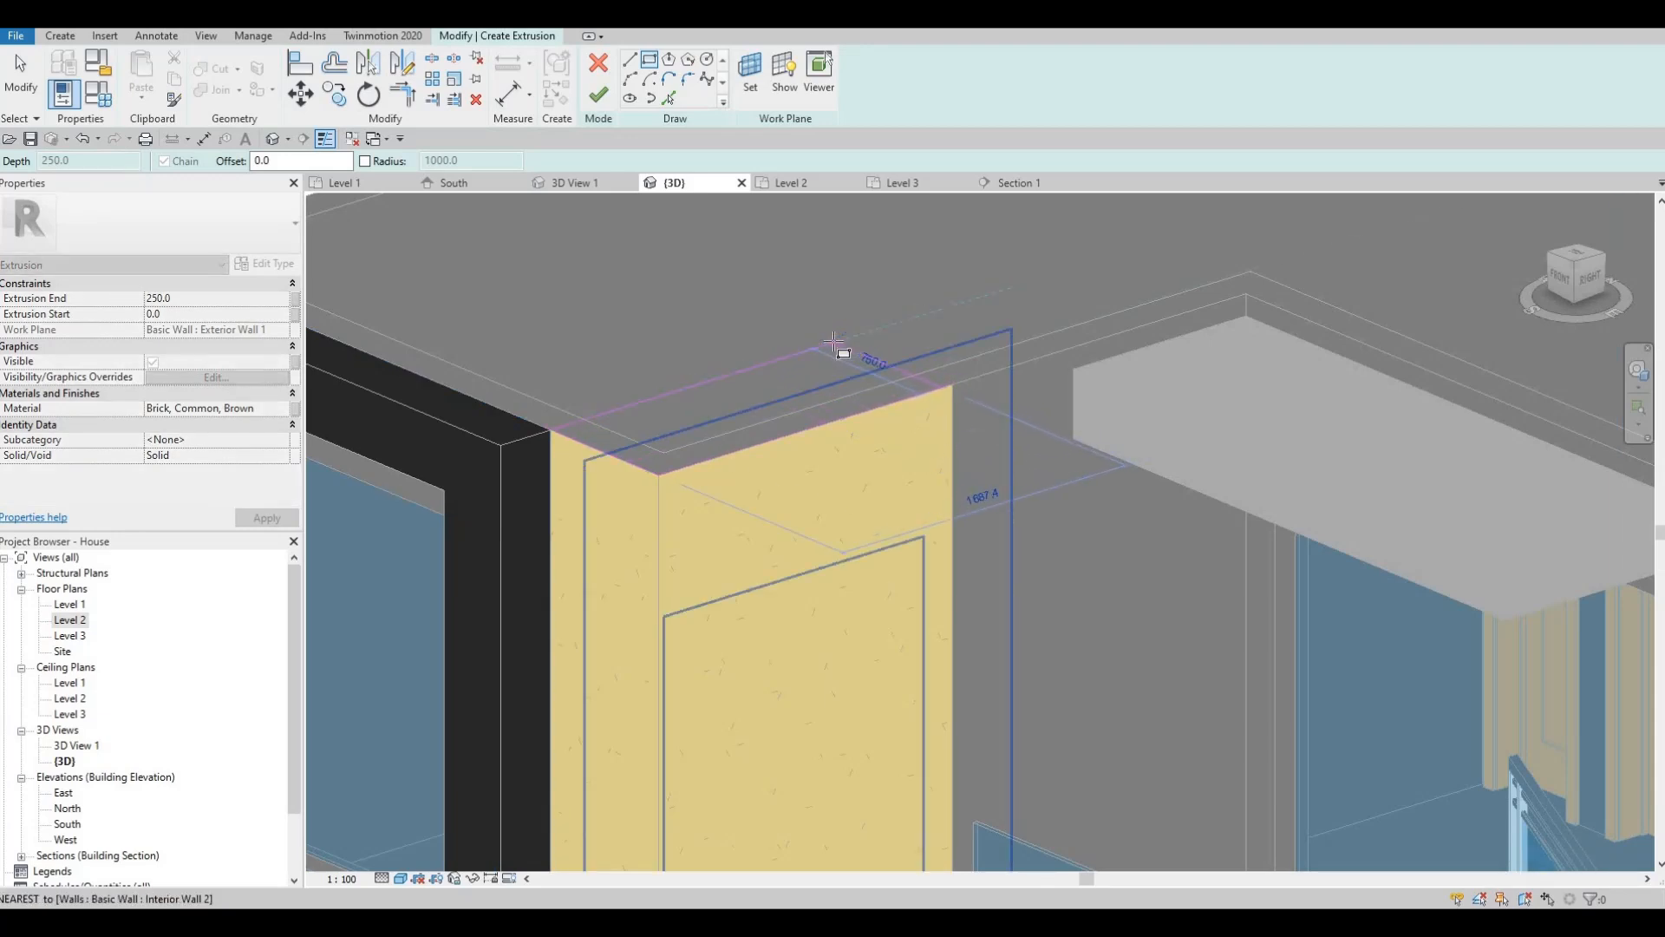
scroll(911, 362, "up", 3)
key("Escape")
key("Escape")
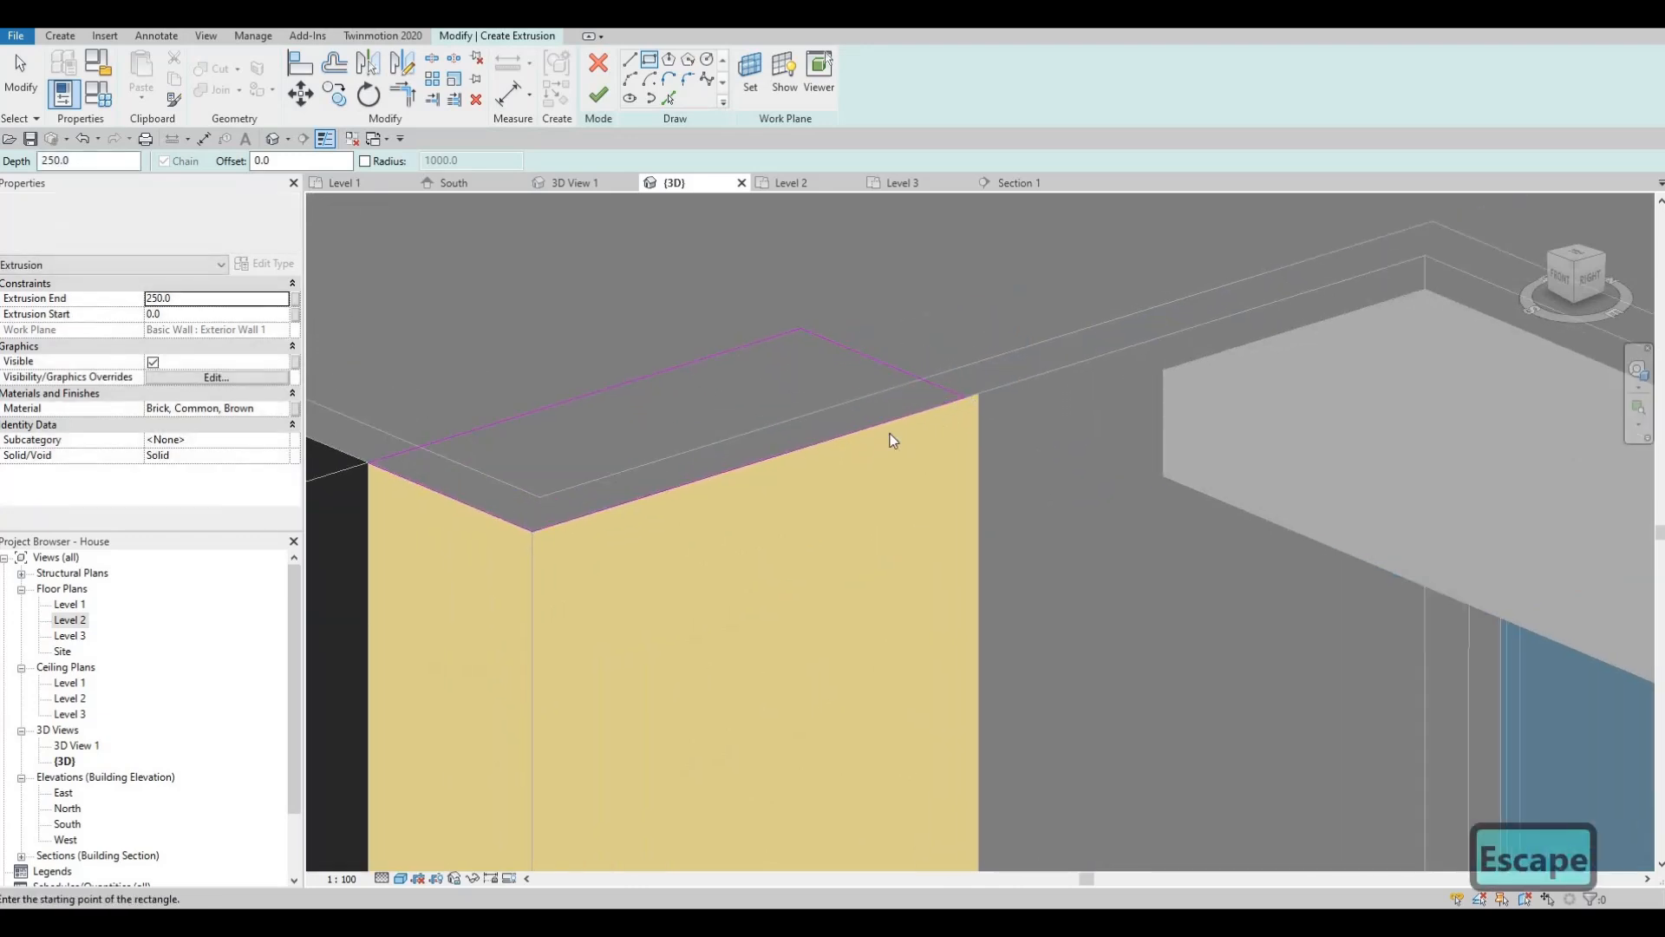
- Align the rectangle's edges to the painted face's split edge and the dark frame, and finish the extrusion at 250 depth
key("a")
key("l")
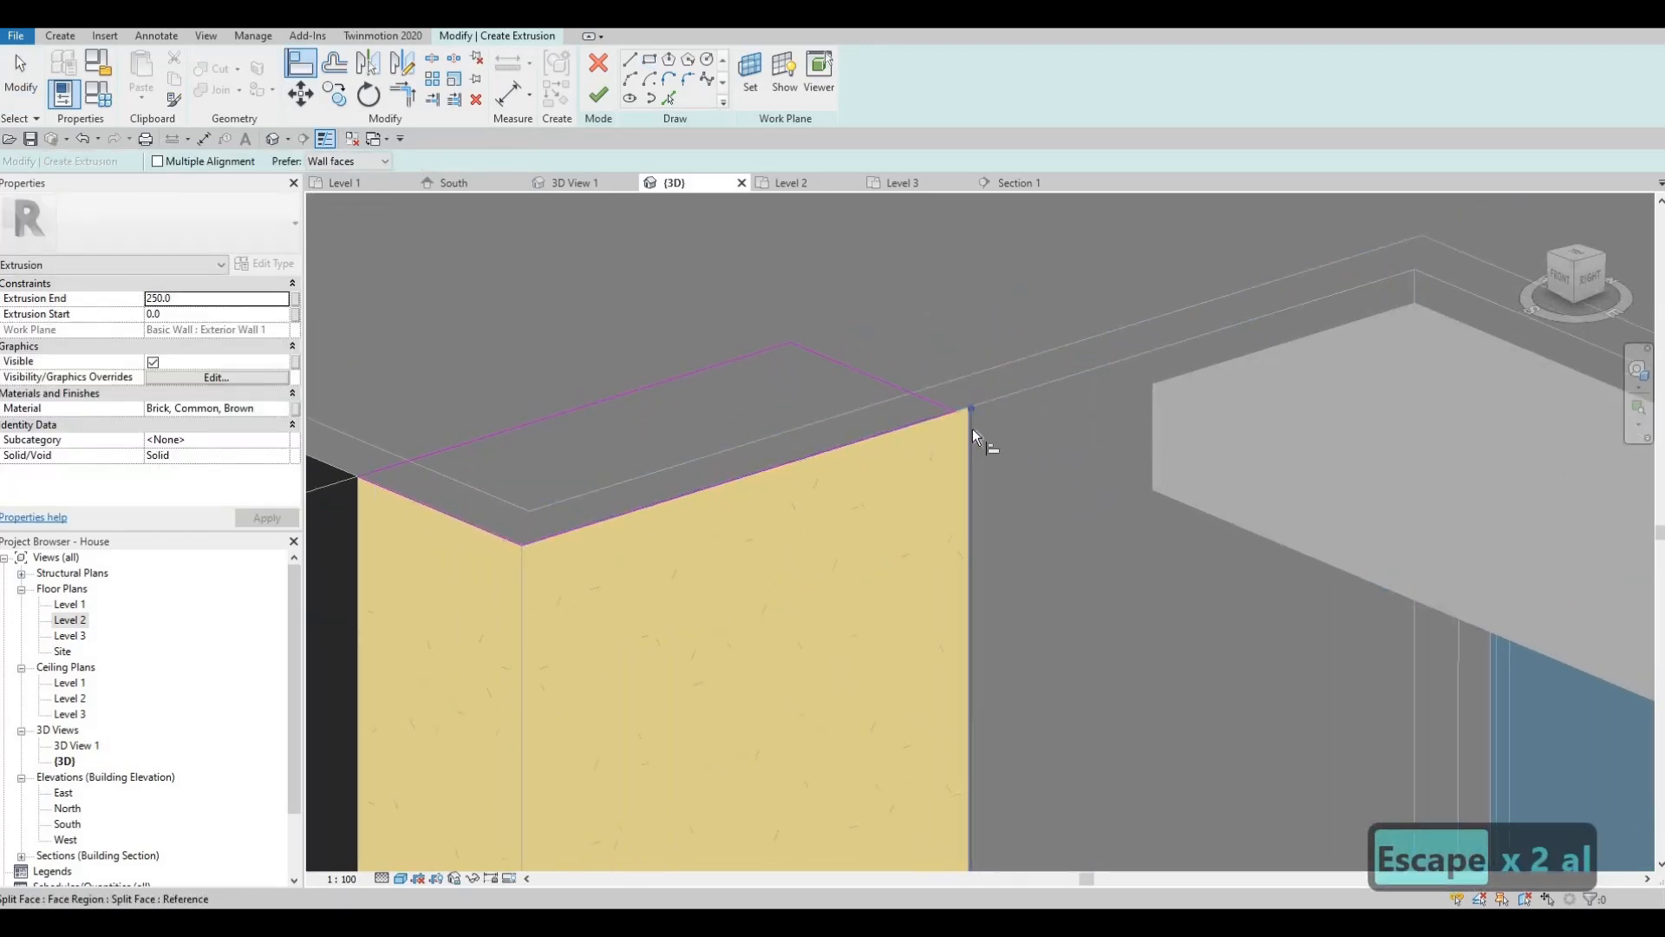
left_click(857, 399)
middle_click_drag(328, 479, 389, 513)
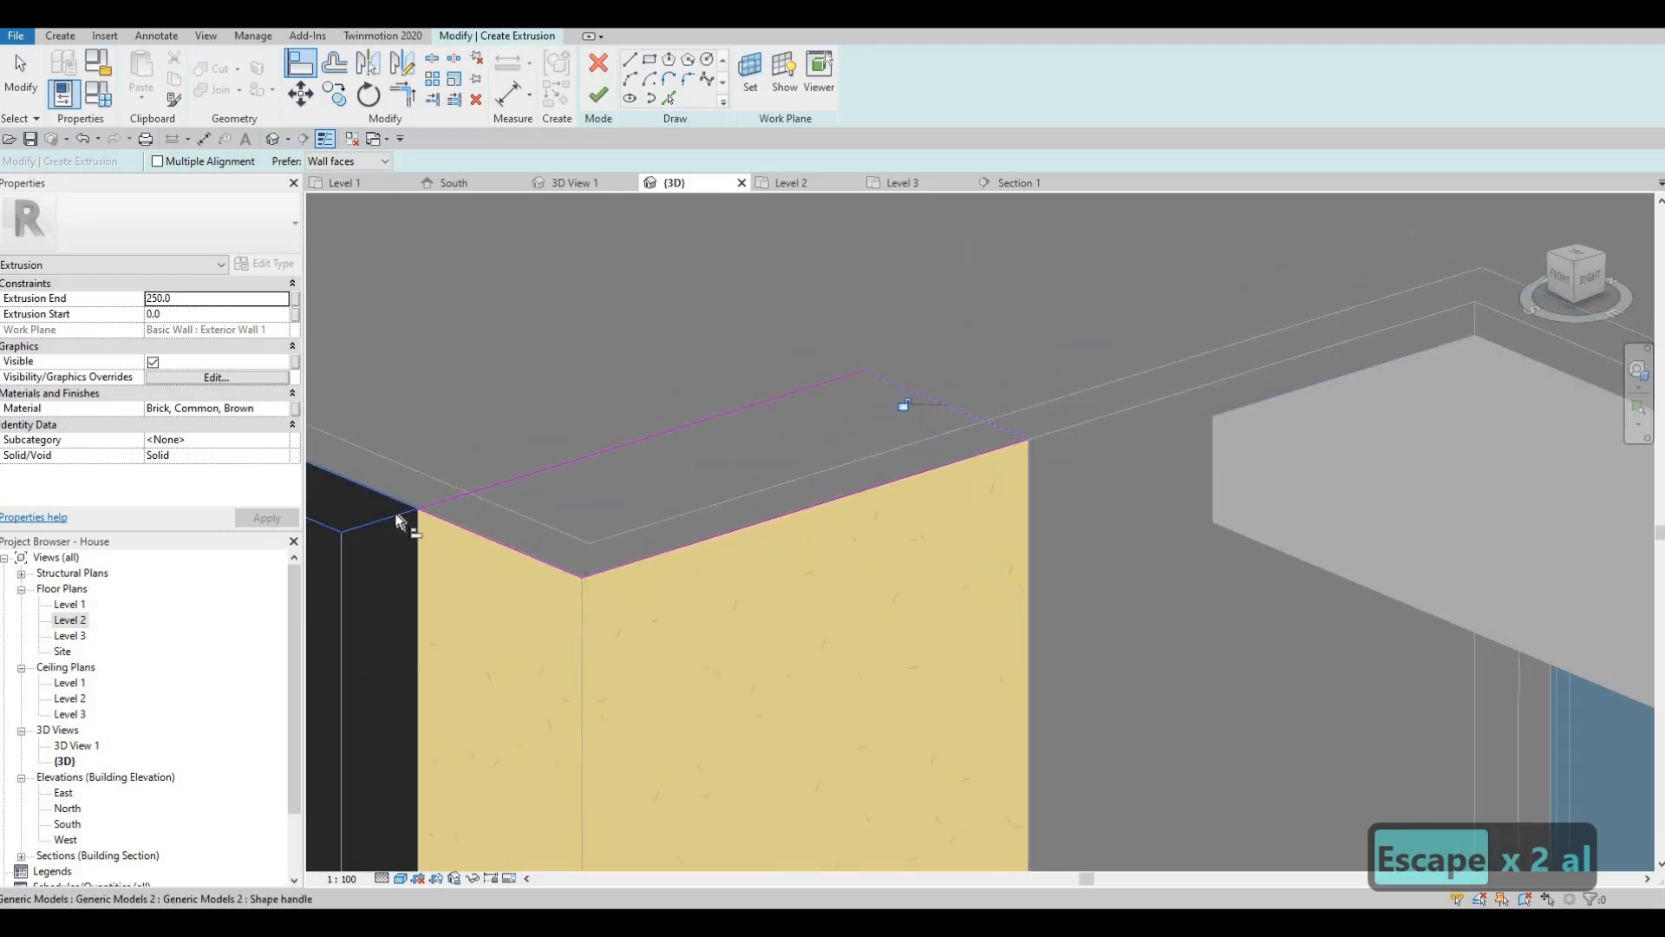
key("Tab")
key("Tab")
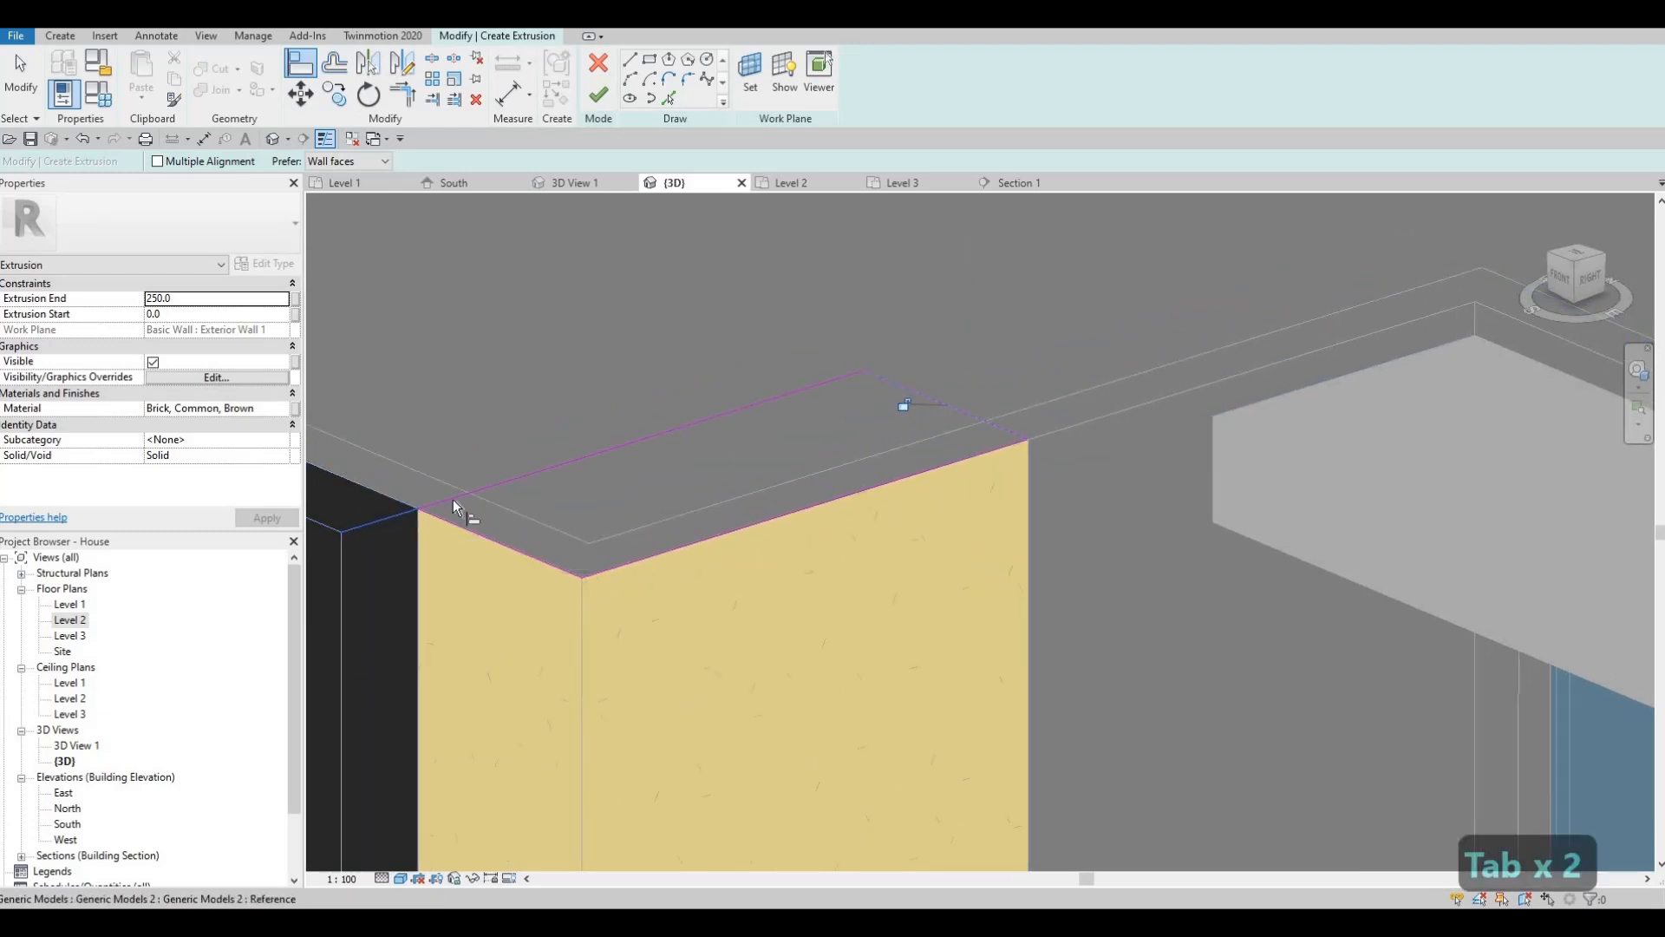
key("Escape")
scroll(574, 330, "down", 3)
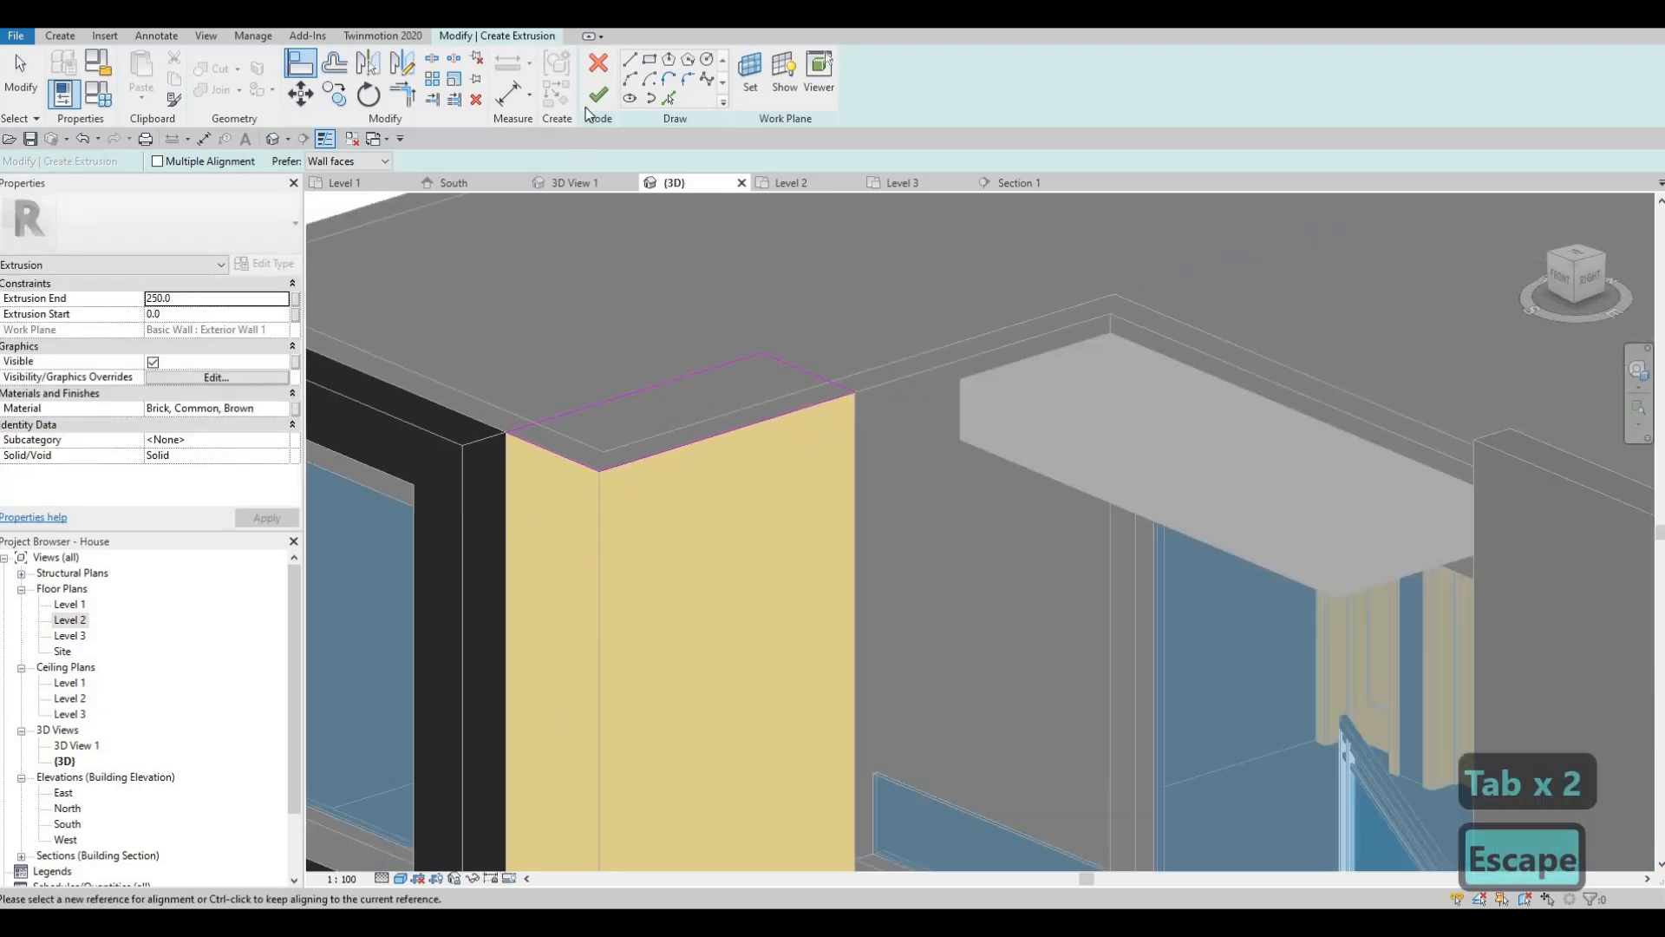
left_click(599, 95)
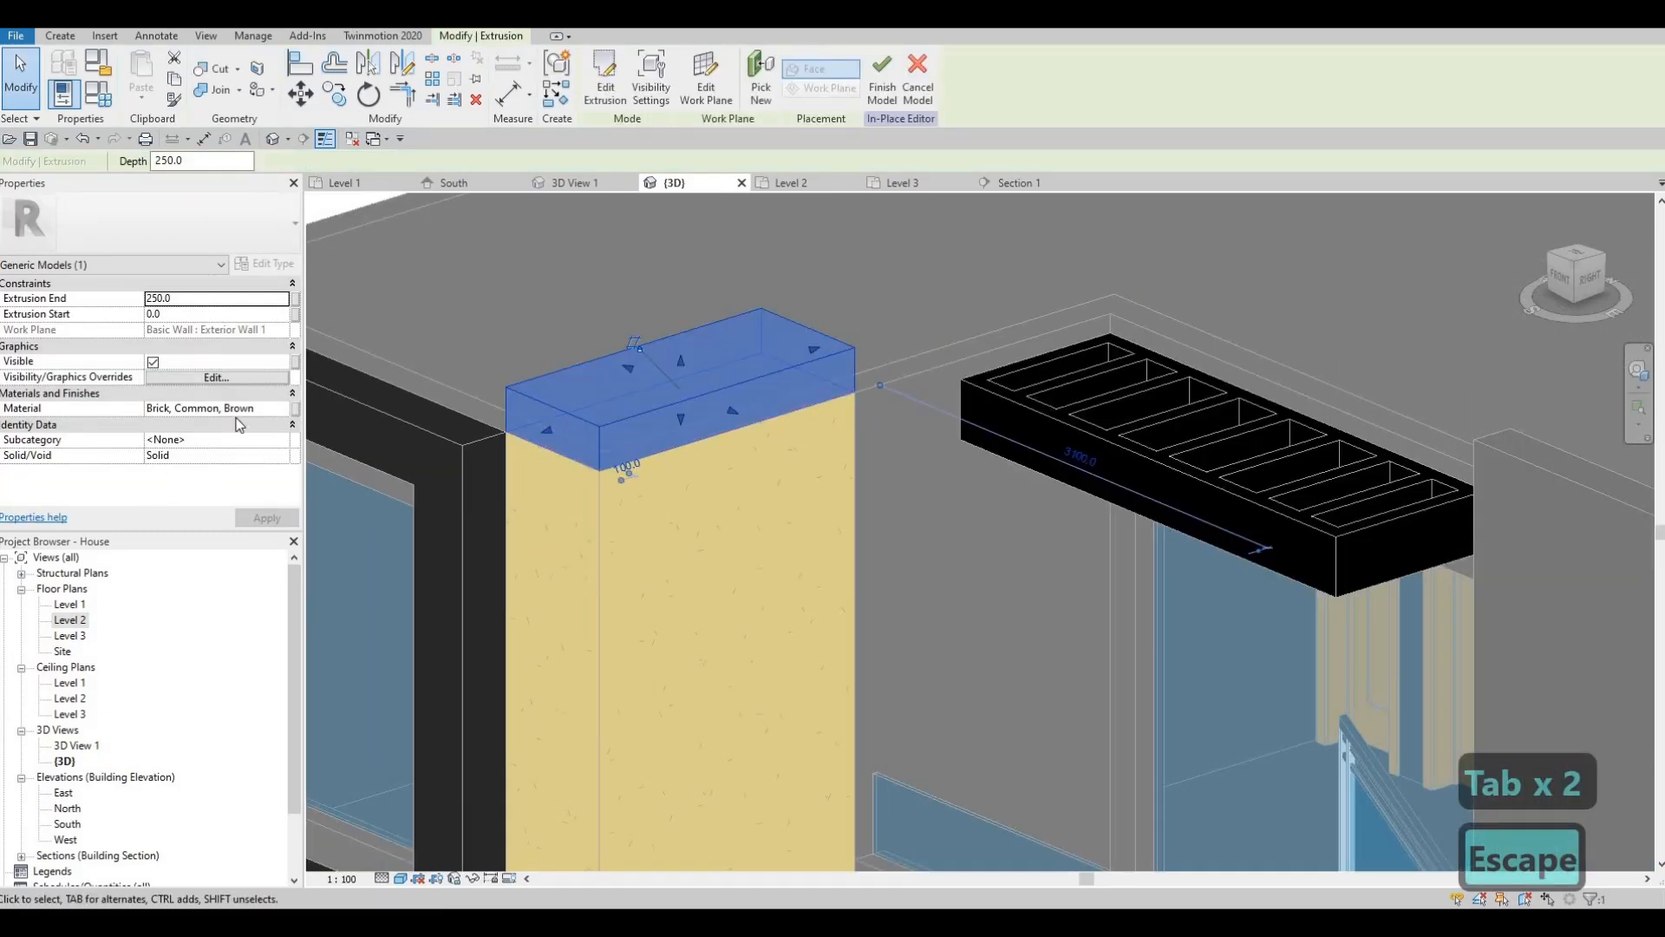
- Assign the Carpet material to the corner cap extrusion and finish the in-place model
left_click(283, 408)
left_click(294, 408)
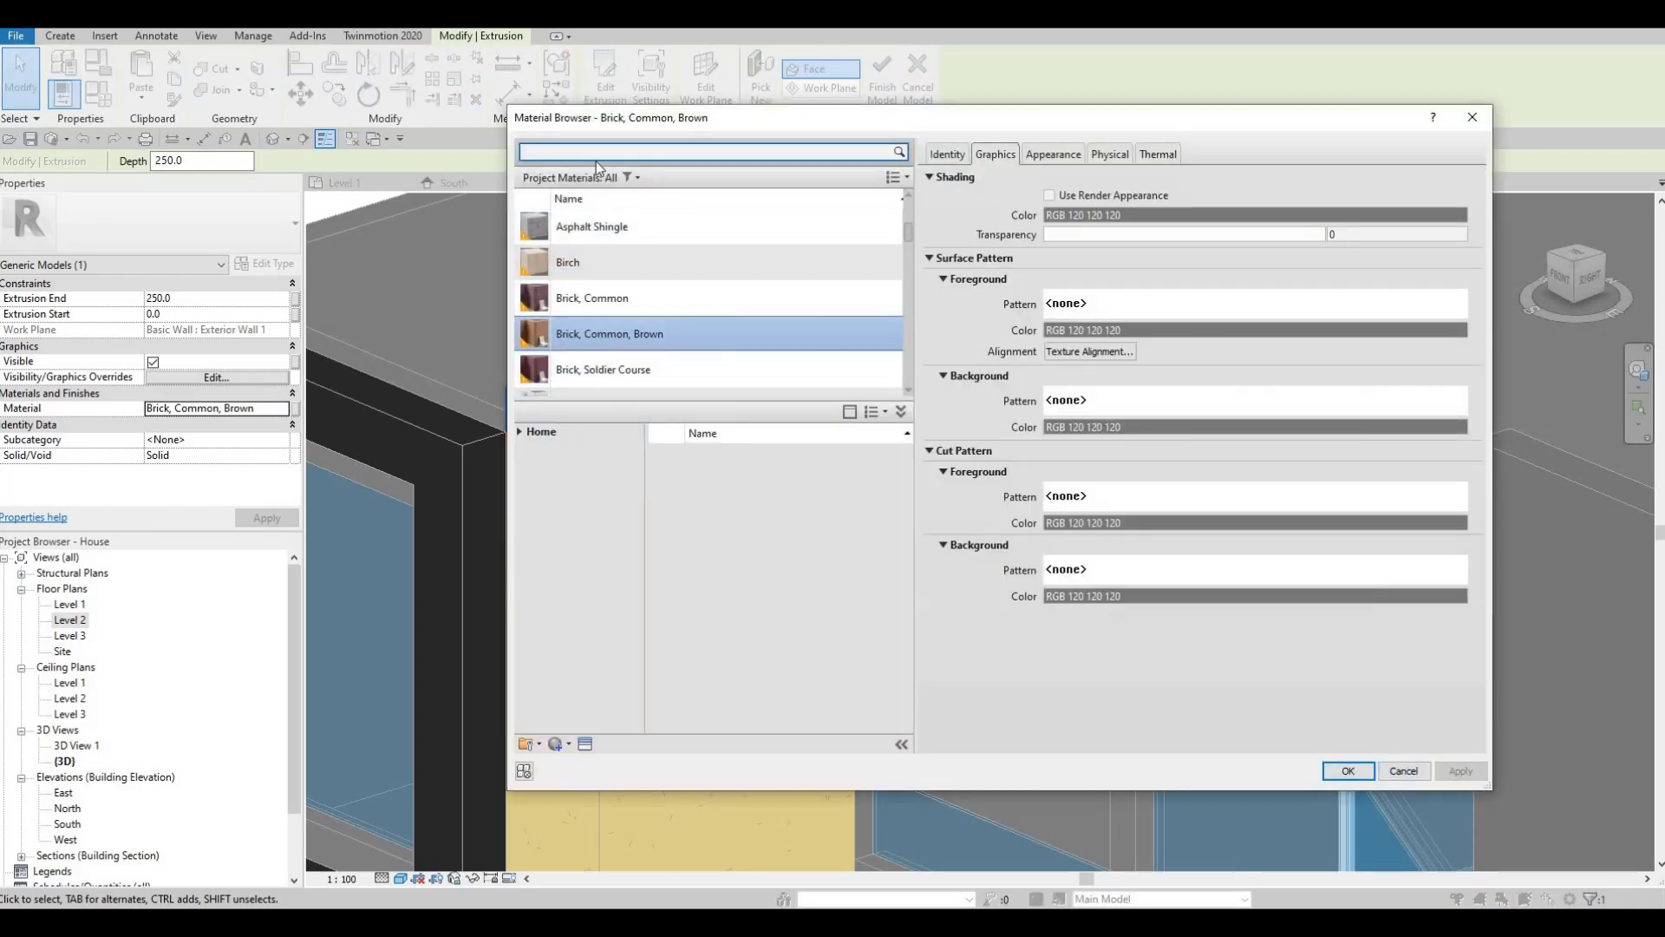
type("caep")
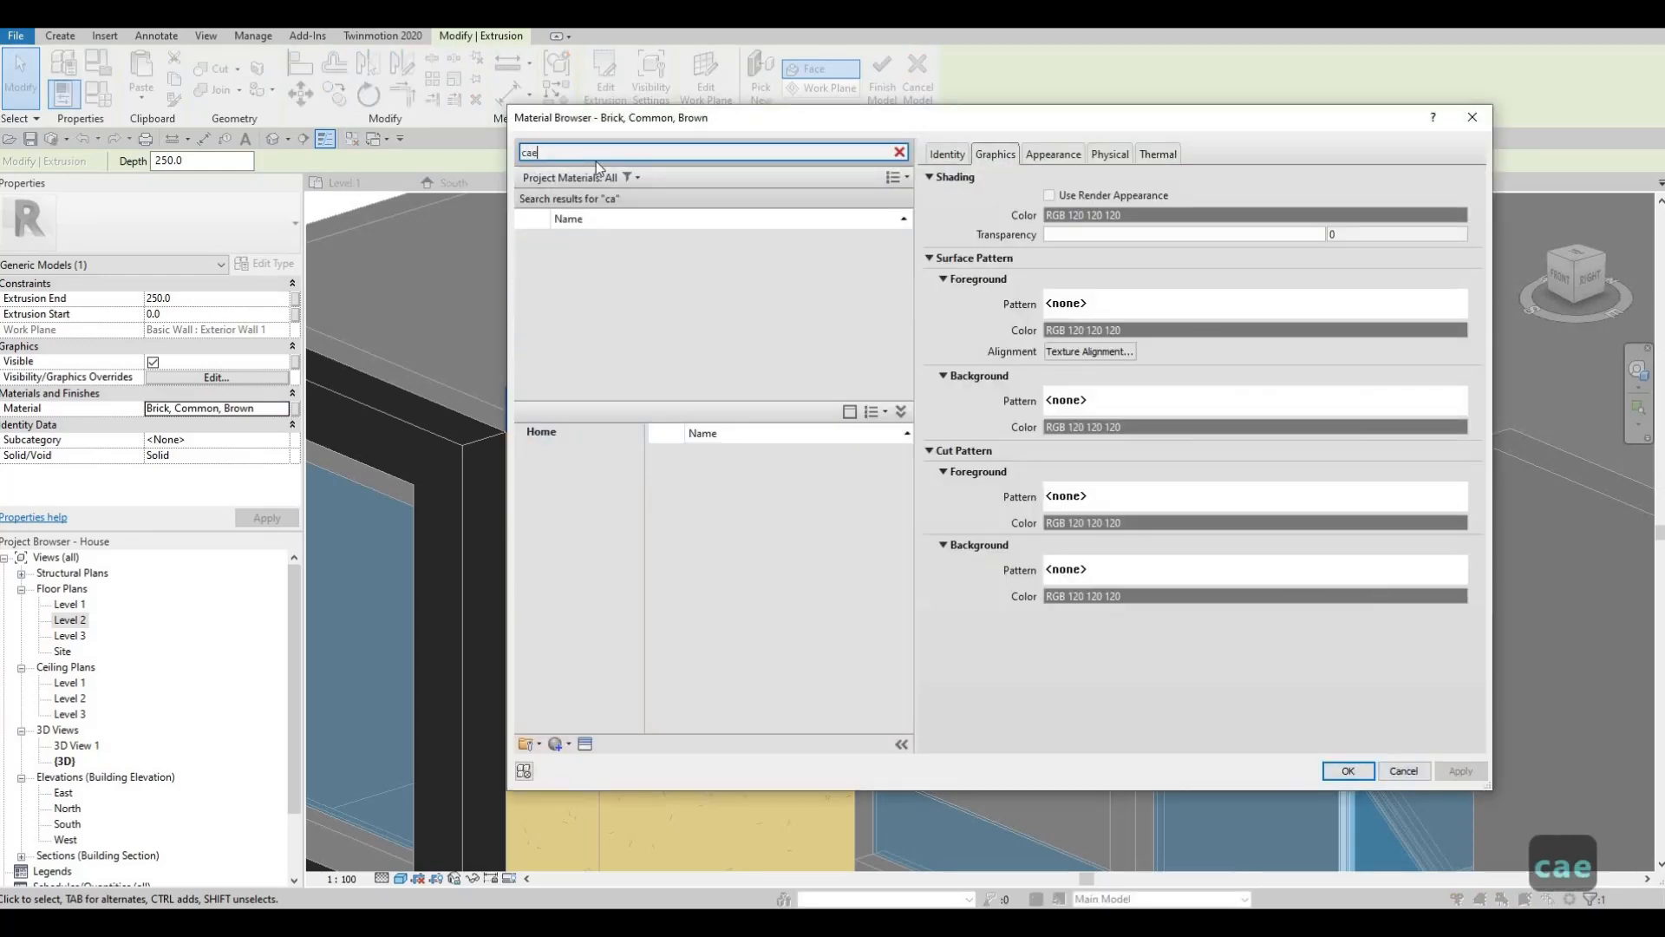
key("BackSpace")
key("BackSpace")
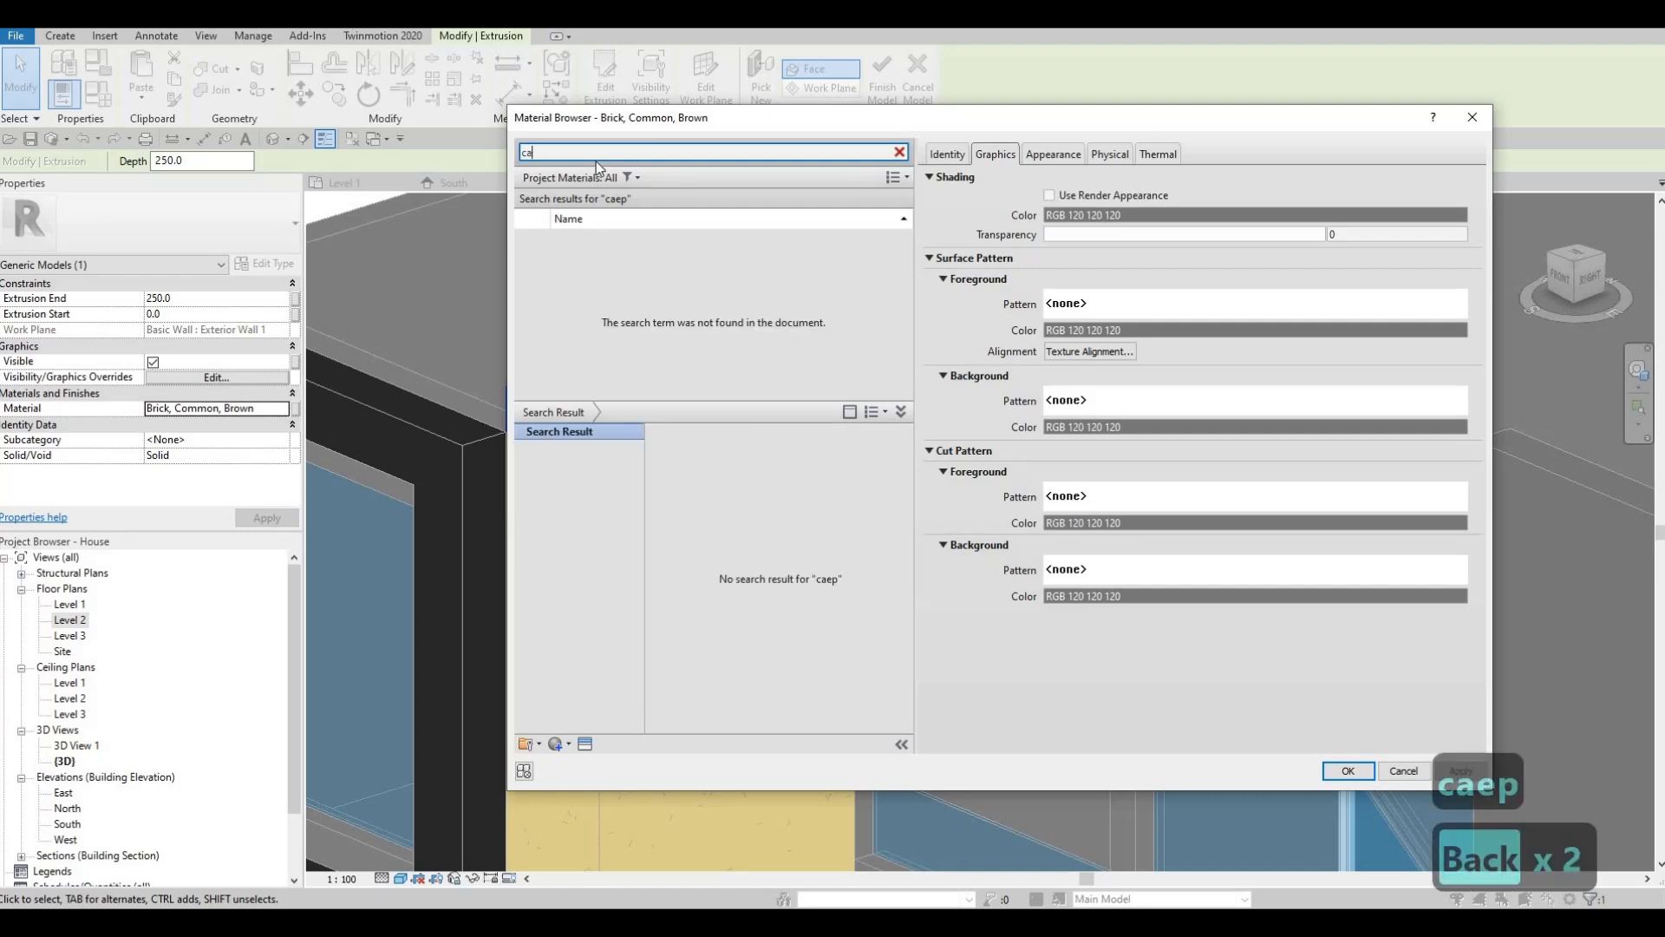
type("r")
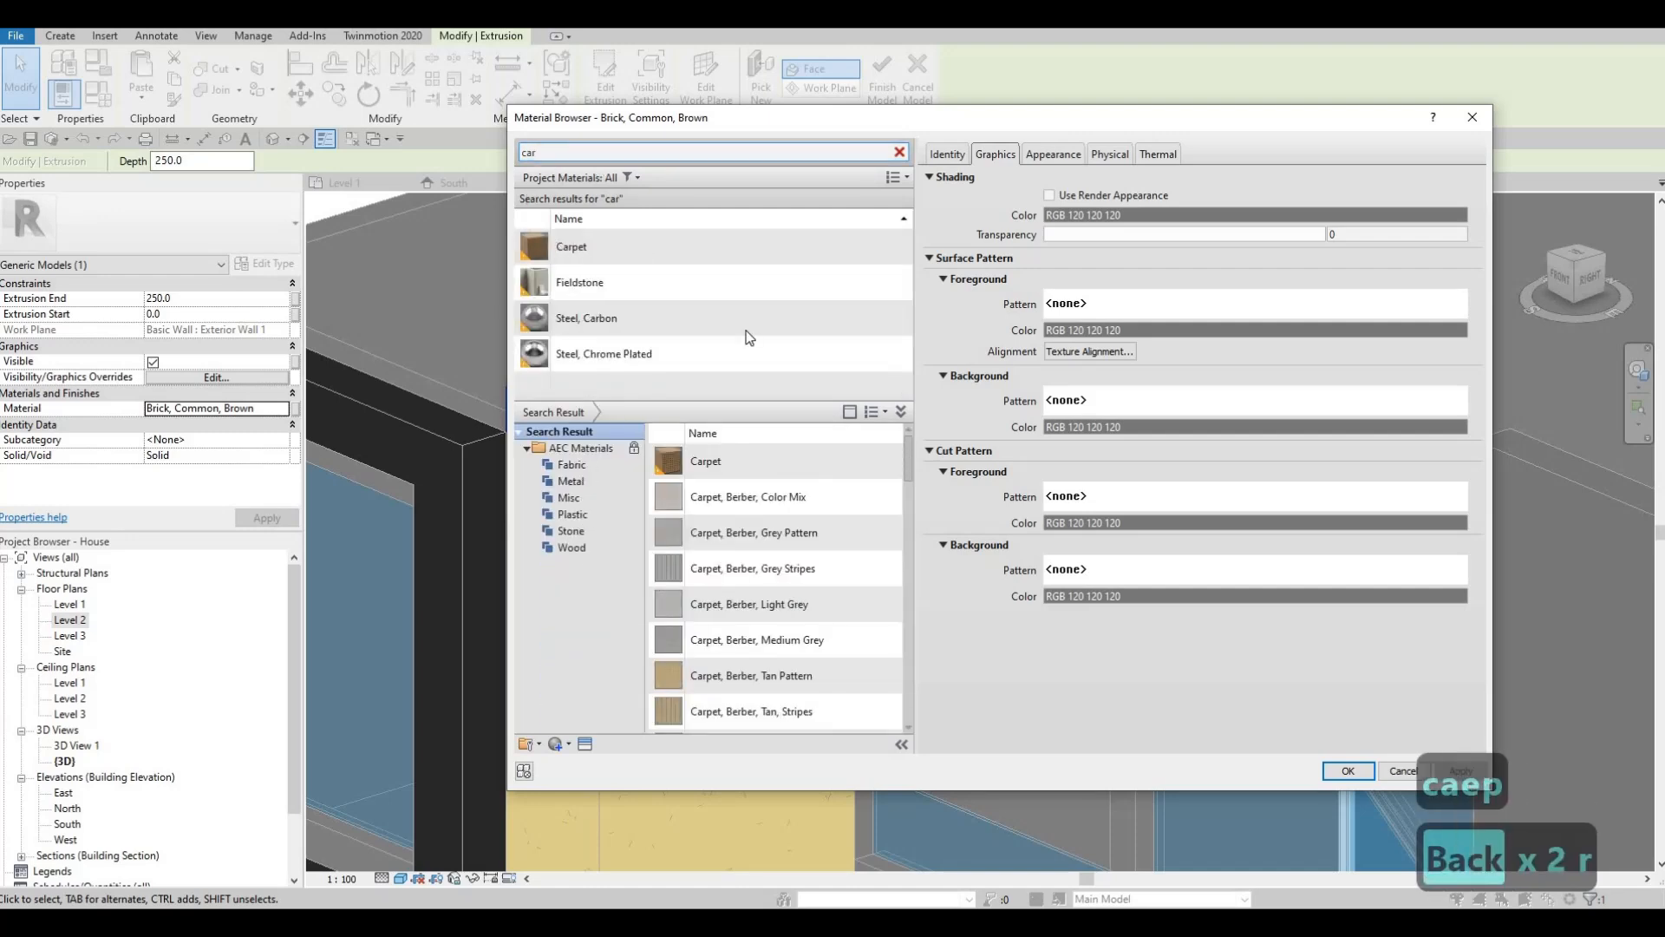
left_click(533, 247)
key("Return")
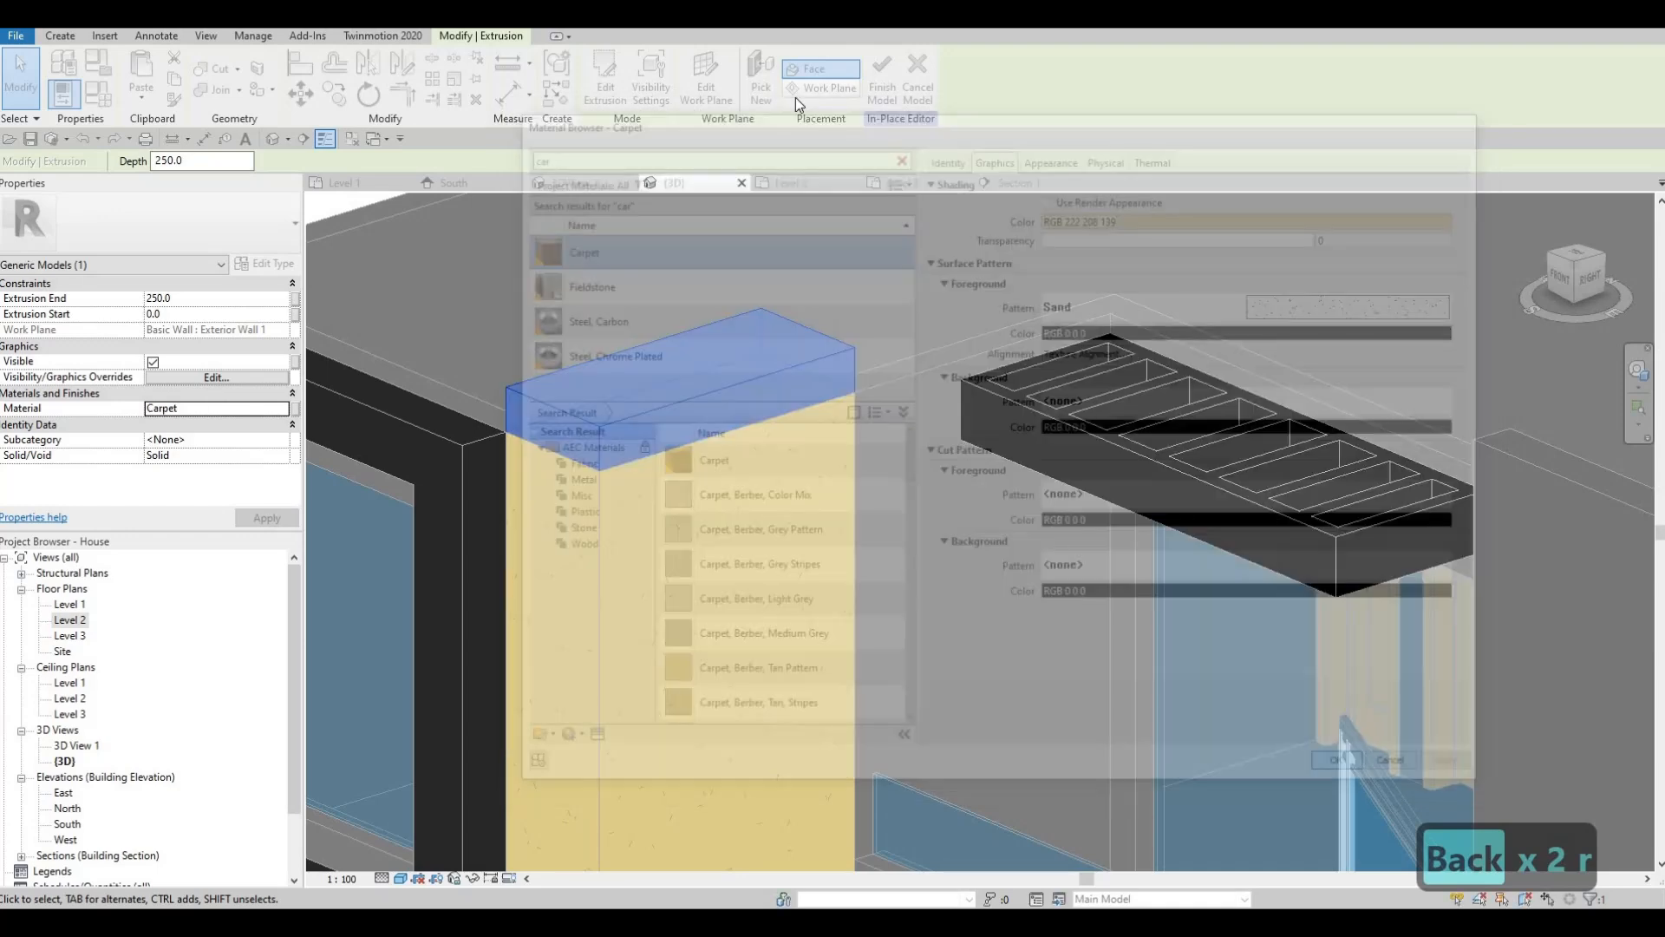
left_click(882, 86)
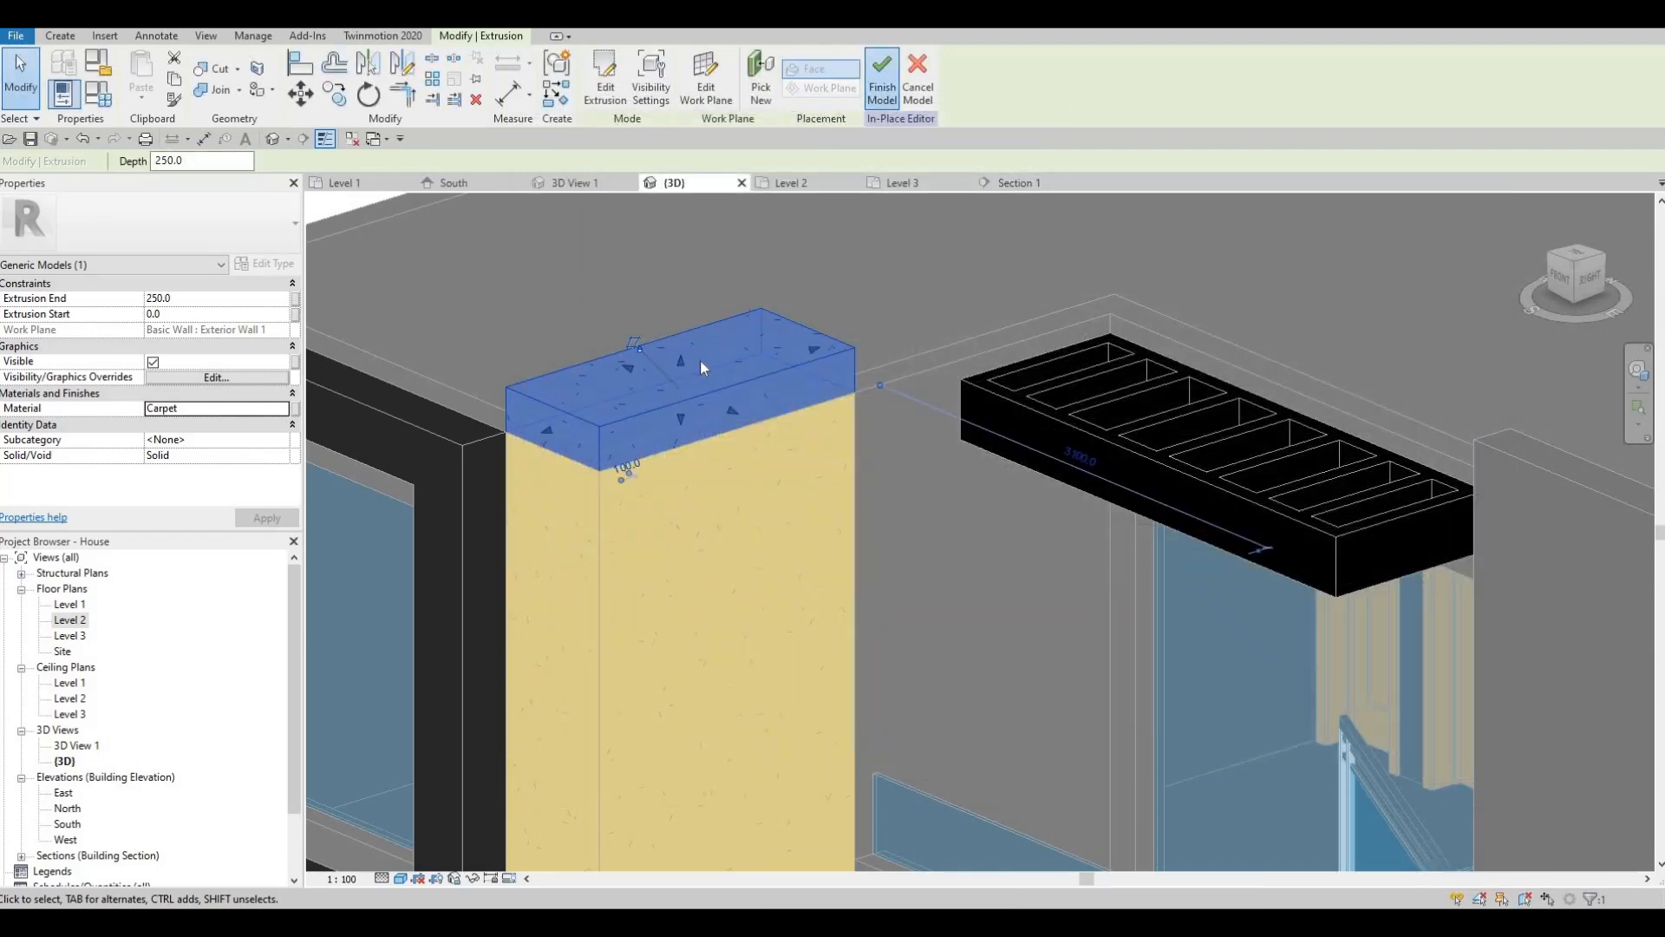
- Examine the front facade and the capped corner from several angles in the 3D view
middle_click_drag(656, 416, 891, 436, "shift")
middle_click_drag(766, 682, 875, 416)
scroll(875, 416, "down", 2)
middle_click_drag(838, 482, 792, 662, "shift")
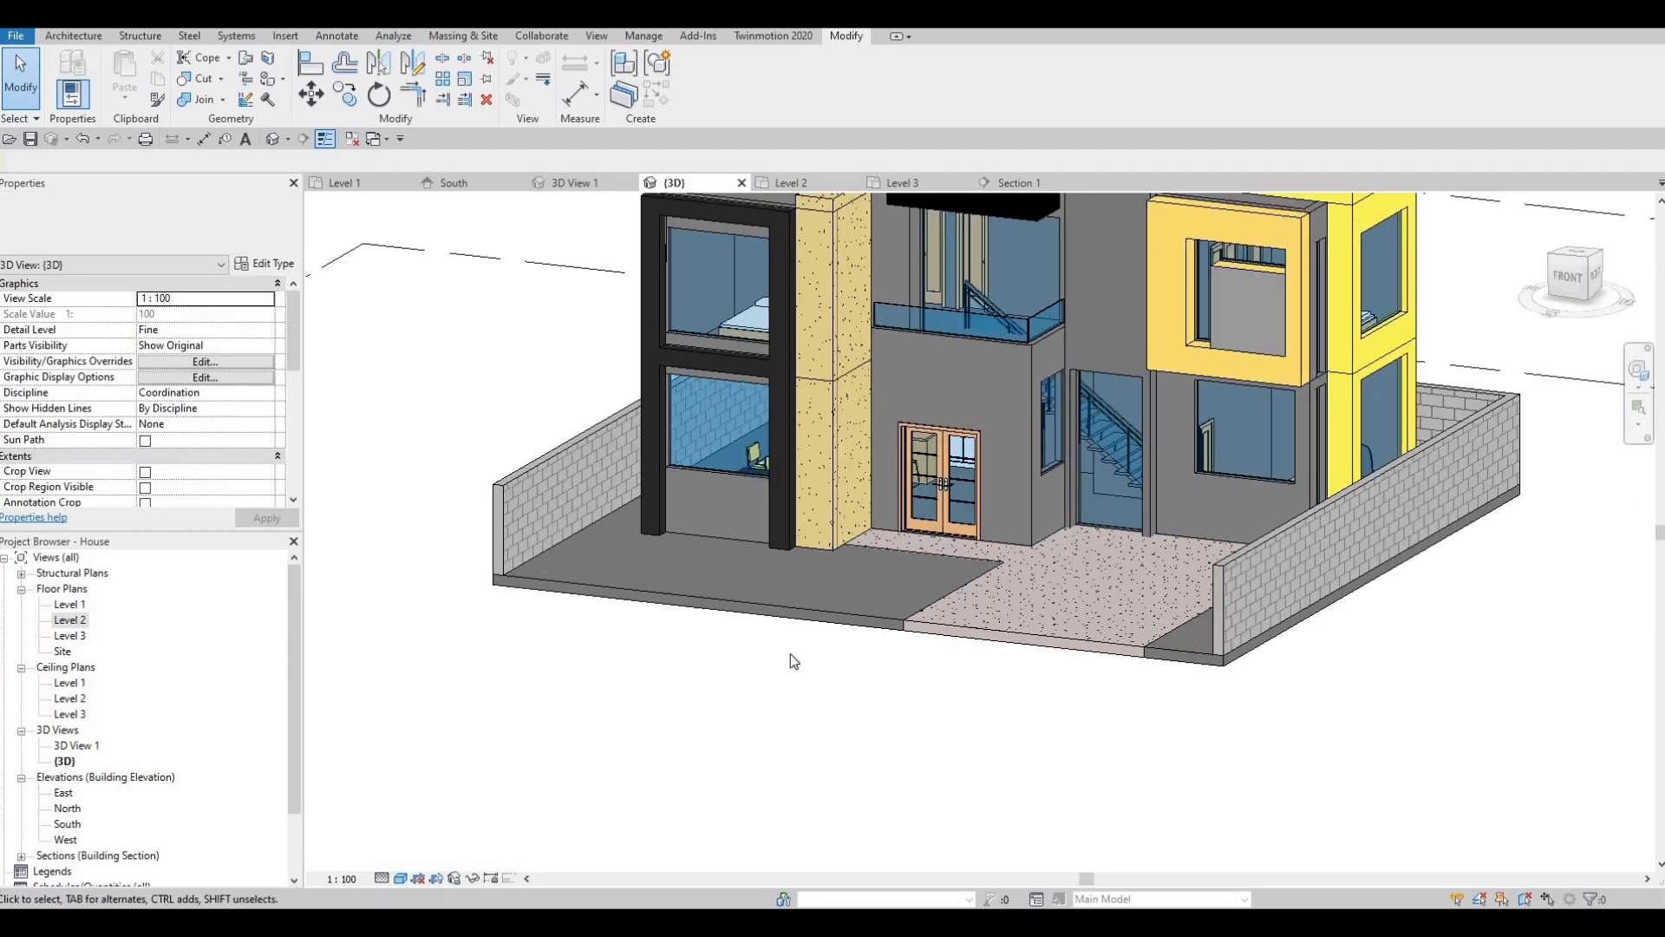
middle_click_drag(781, 451, 736, 624)
middle_click_drag(850, 559, 1015, 442, "shift")
mouse_move(852, 673)
middle_mouse_down("shift")
mouse_move(718, 671)
mouse_move(762, 649)
mouse_move(709, 622)
mouse_move(917, 777)
middle_mouse_up("shift")
key("Escape")
middle_click_drag(745, 754, 871, 436, "shift")
scroll(872, 434, "up", 2)
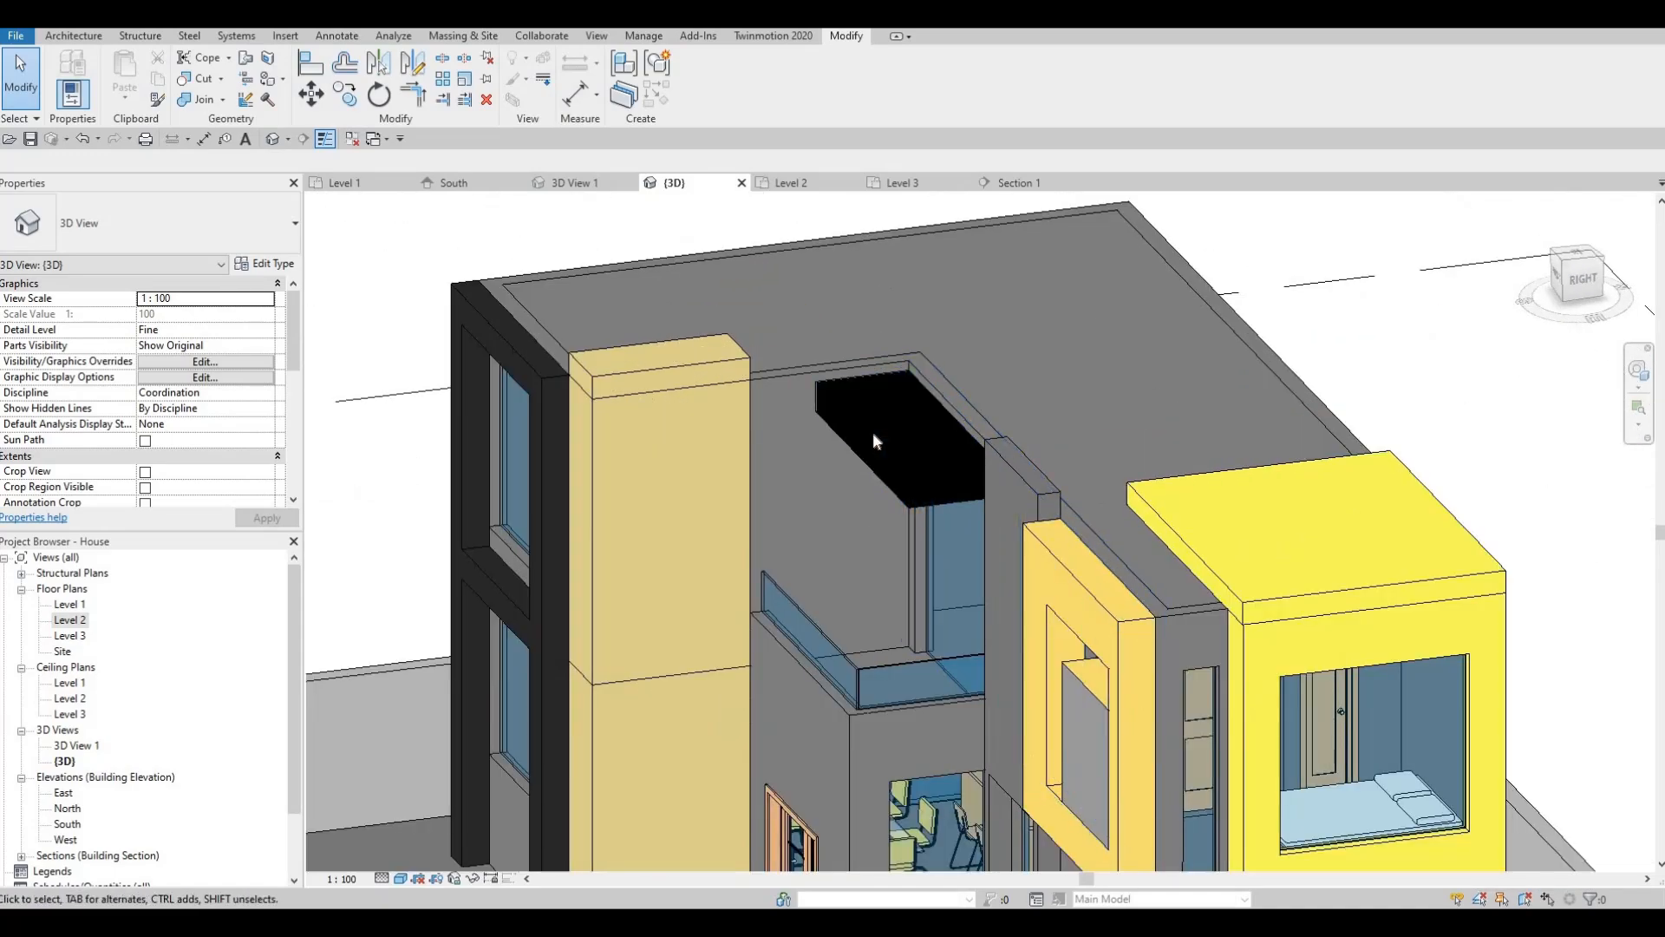
- Stretch the black slatted canopy above the balcony slightly outward by its long front face
left_click(845, 436)
scroll(826, 482, "up", 4)
left_click_drag(826, 482, 793, 506)
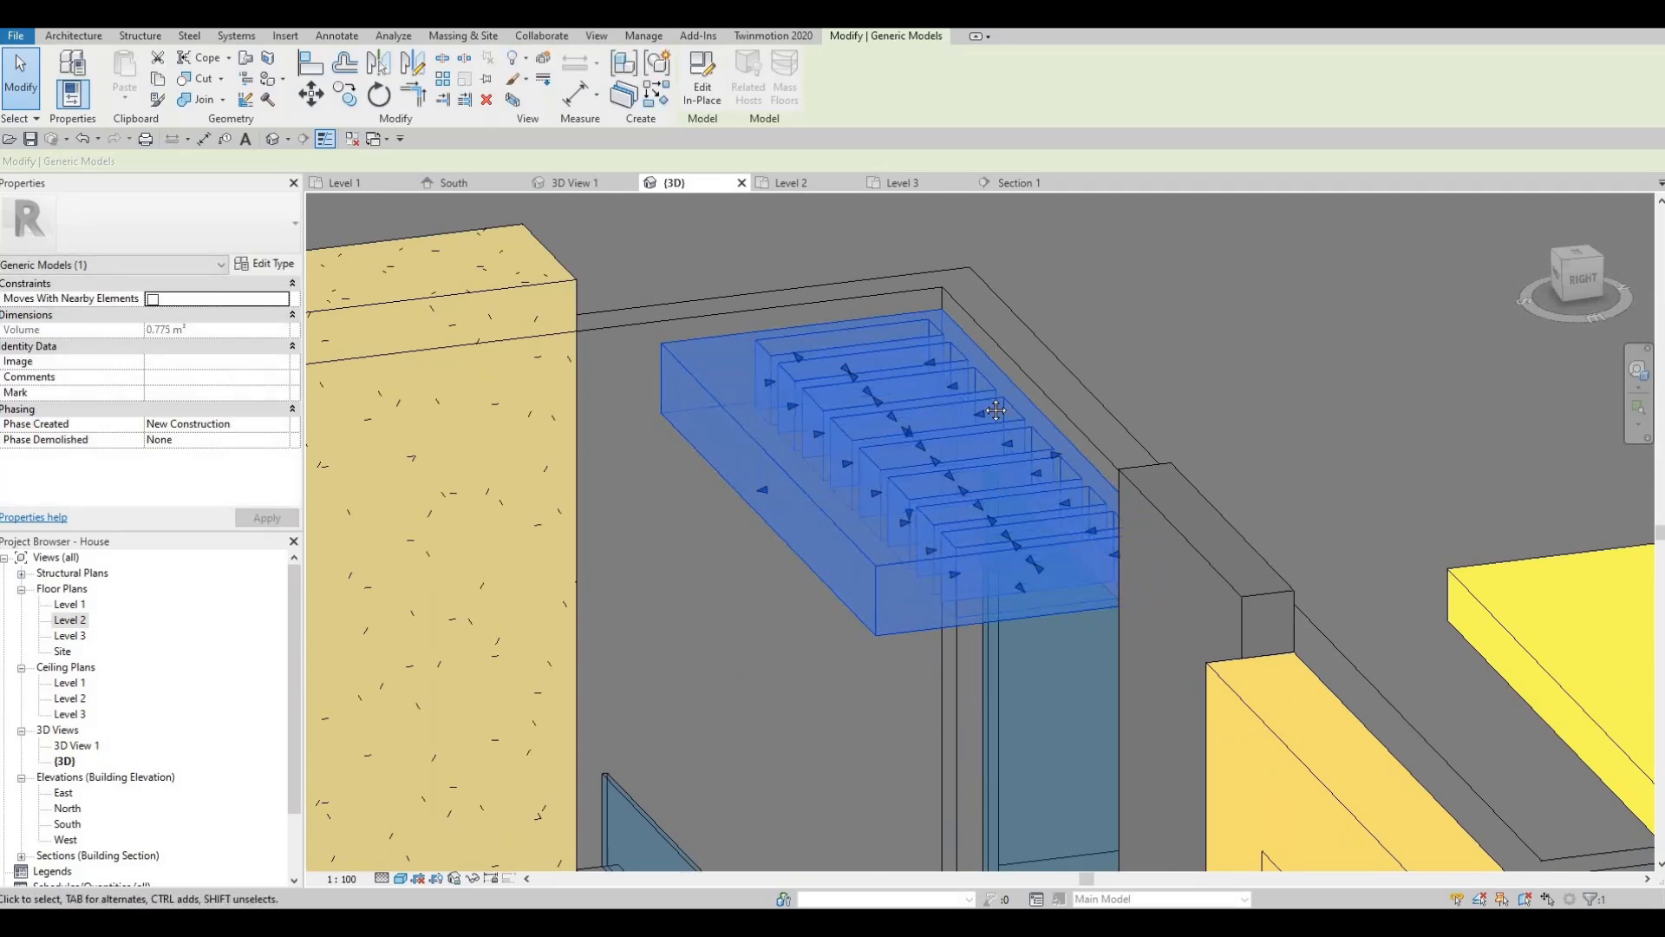
middle_click_drag(911, 578, 1101, 383, "shift")
middle_click_drag(1170, 482, 780, 494)
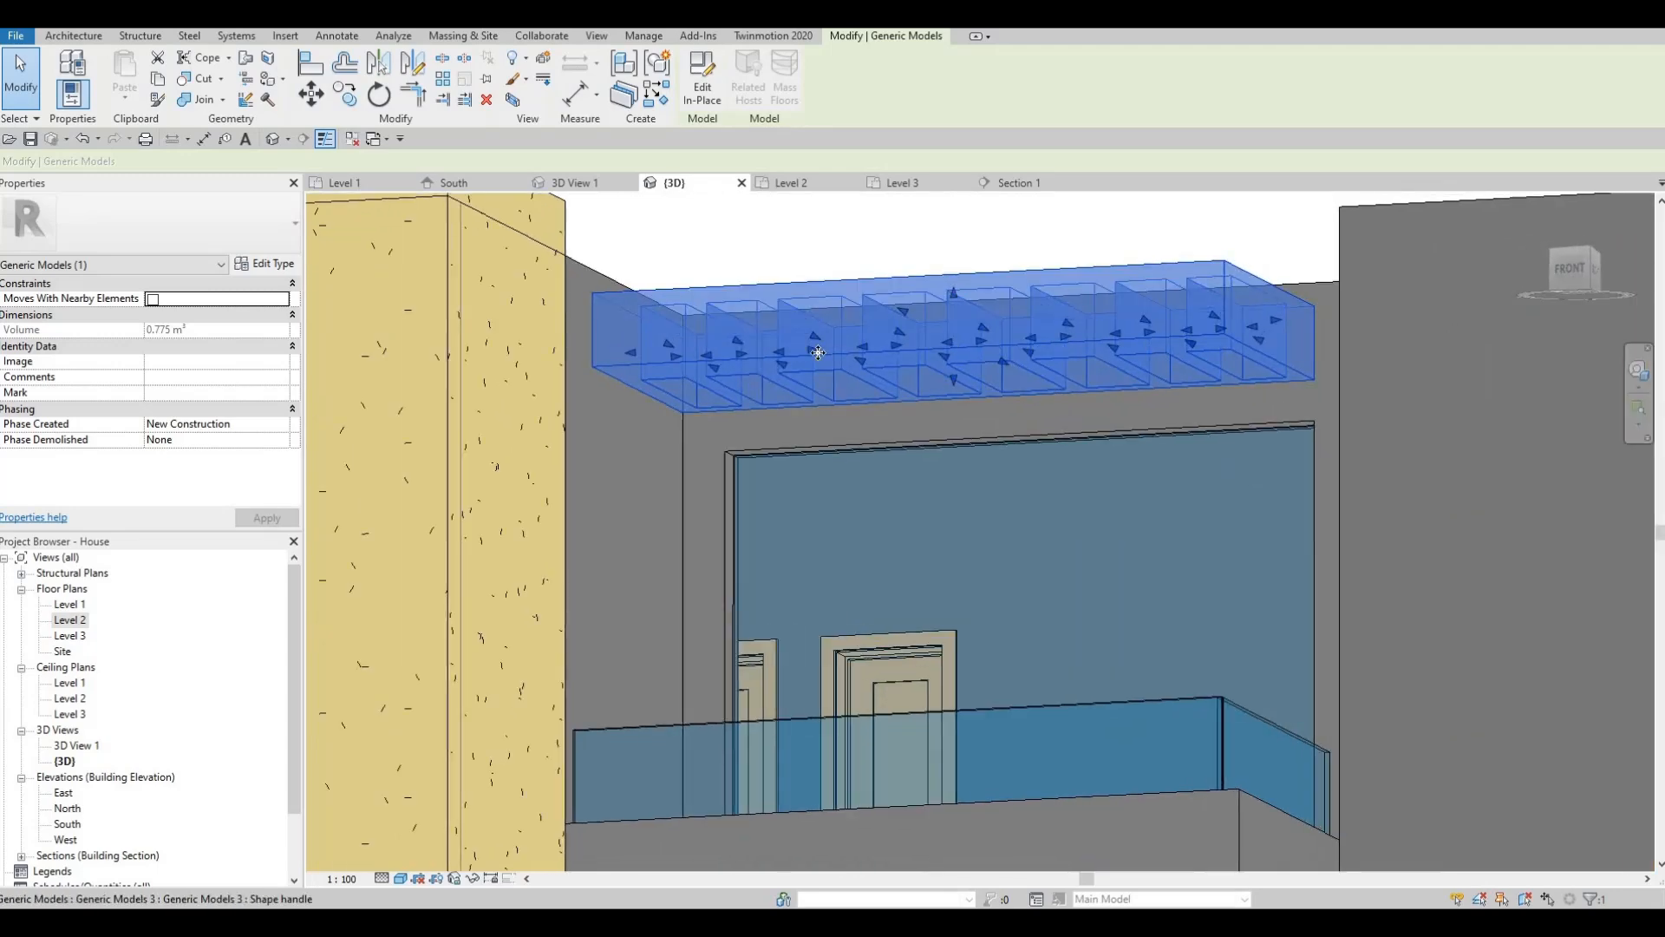
middle_click_drag(689, 573, 725, 539, "shift")
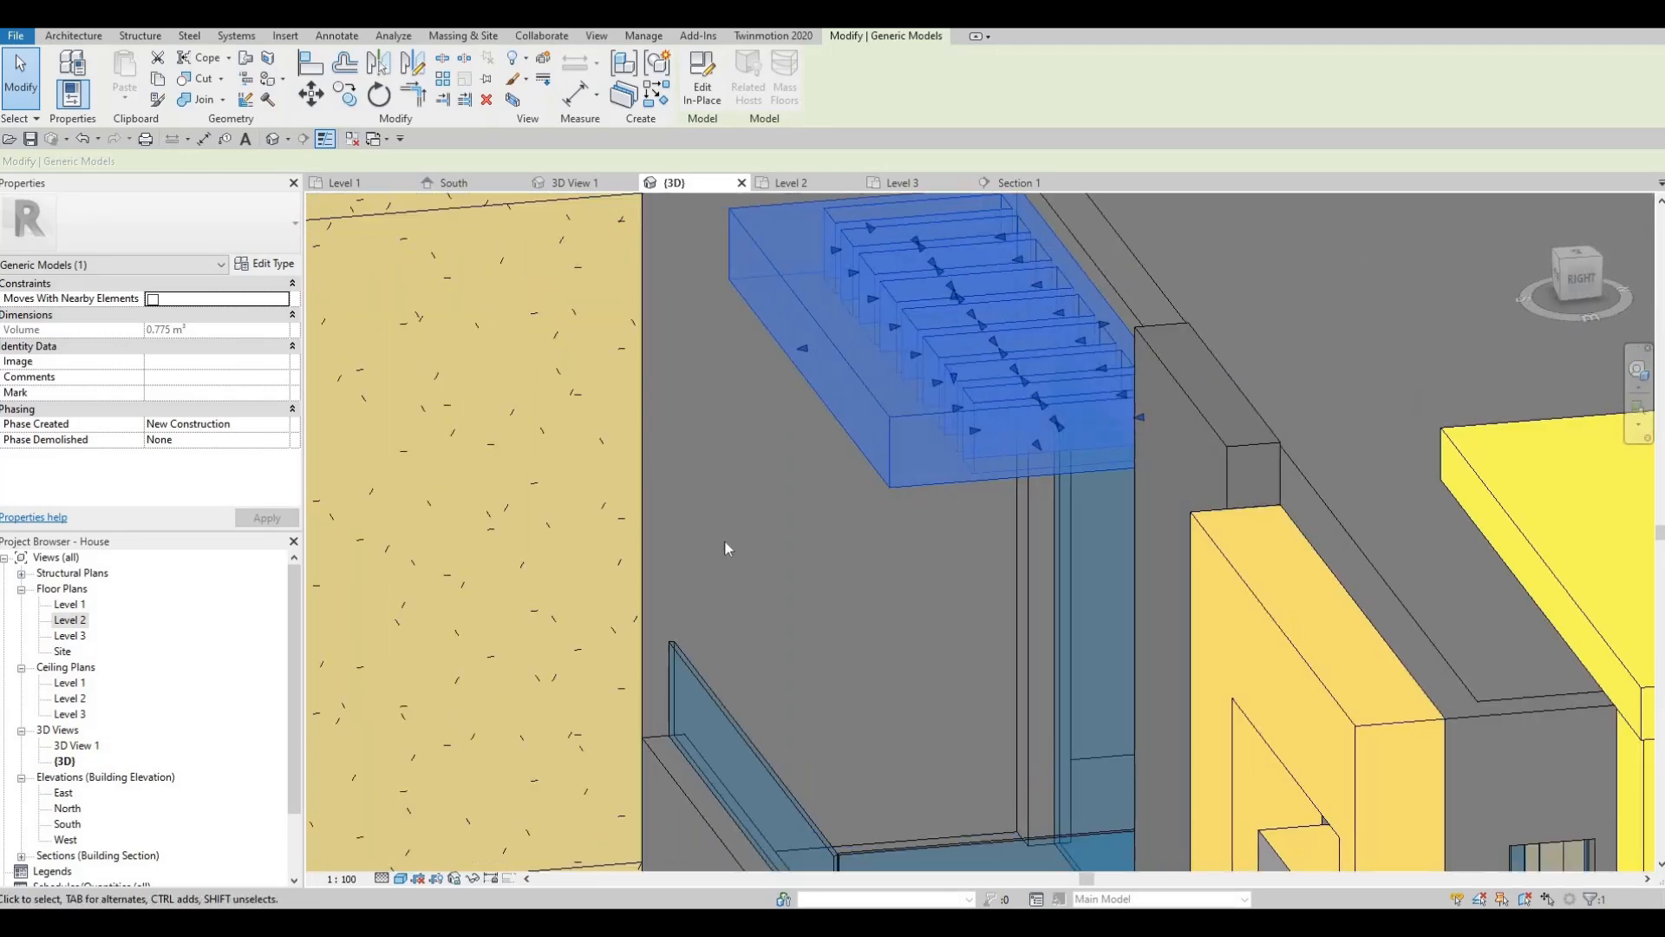
middle_click_drag(876, 363, 795, 352, "shift")
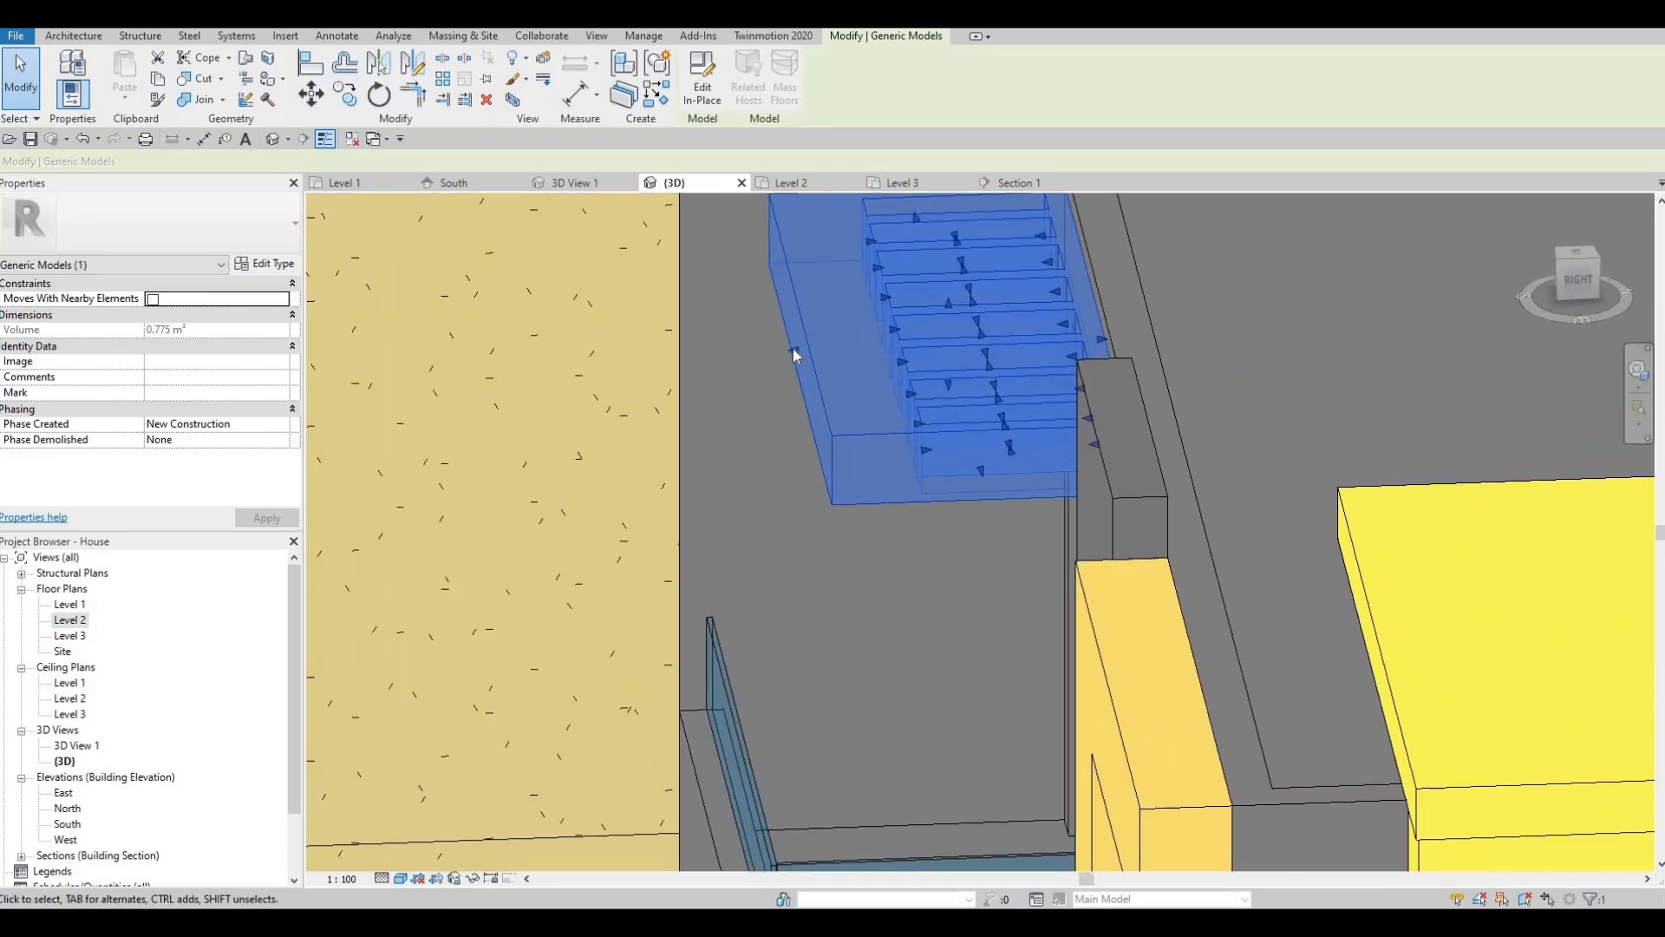
left_click_drag(790, 351, 783, 352)
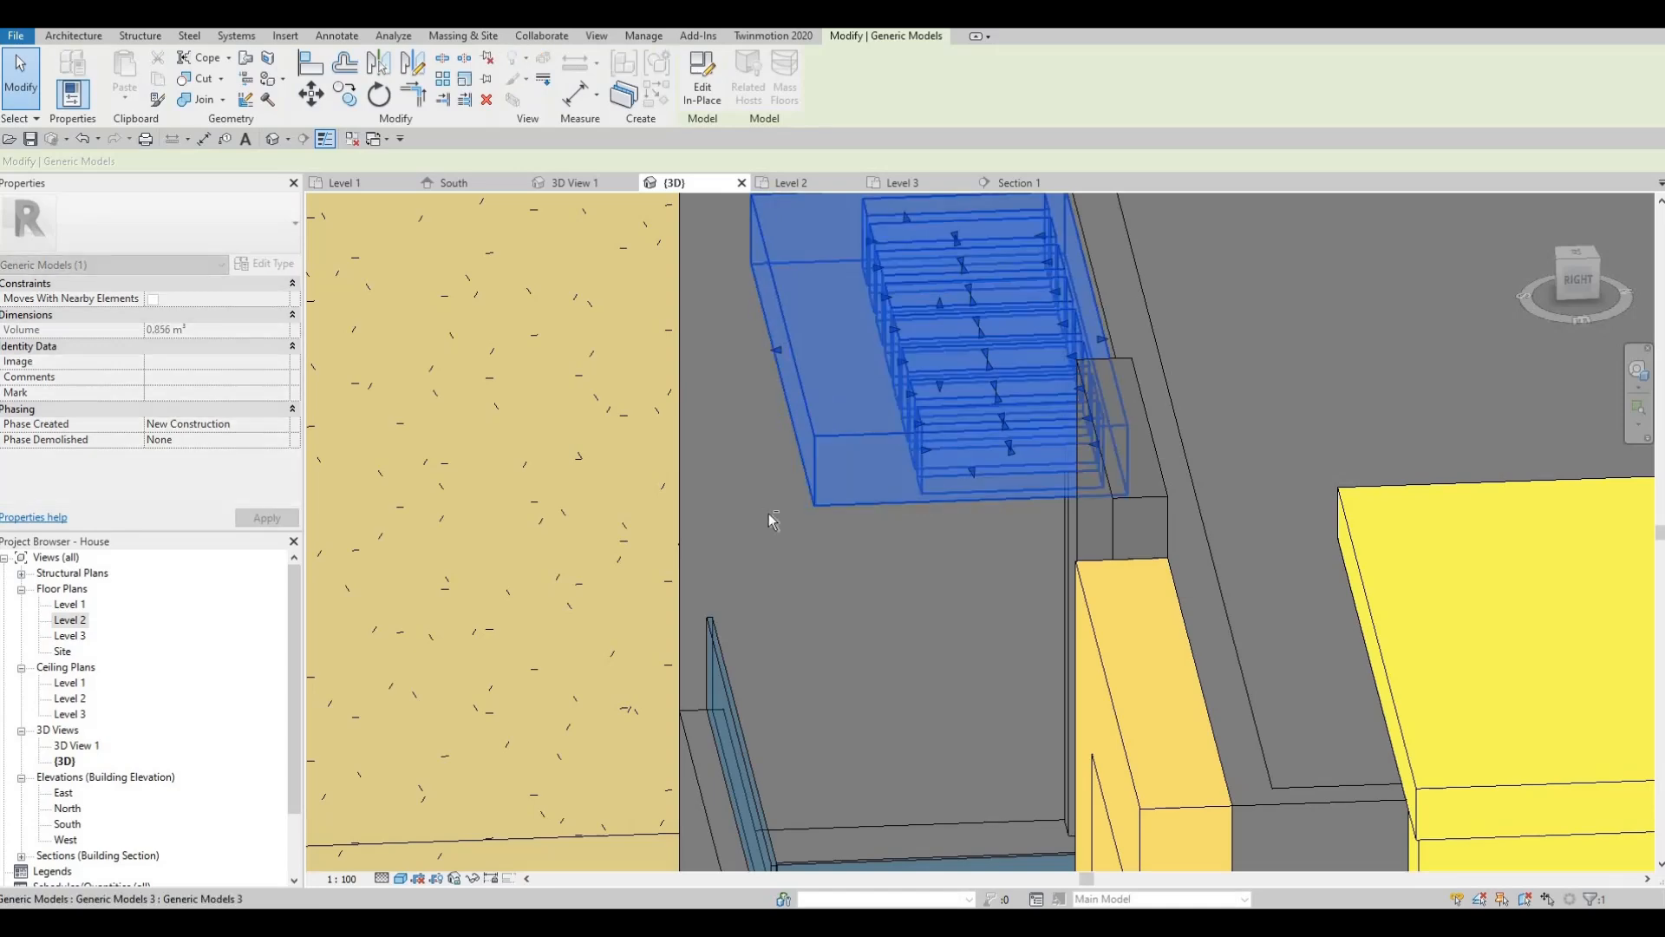
- Deselect the slatted canopy and examine the front facade, entrance paving and boundary walls from several angles in the 3D view
key("Escape")
middle_click_drag(971, 413, 911, 712, "shift")
scroll(912, 711, "down", 6)
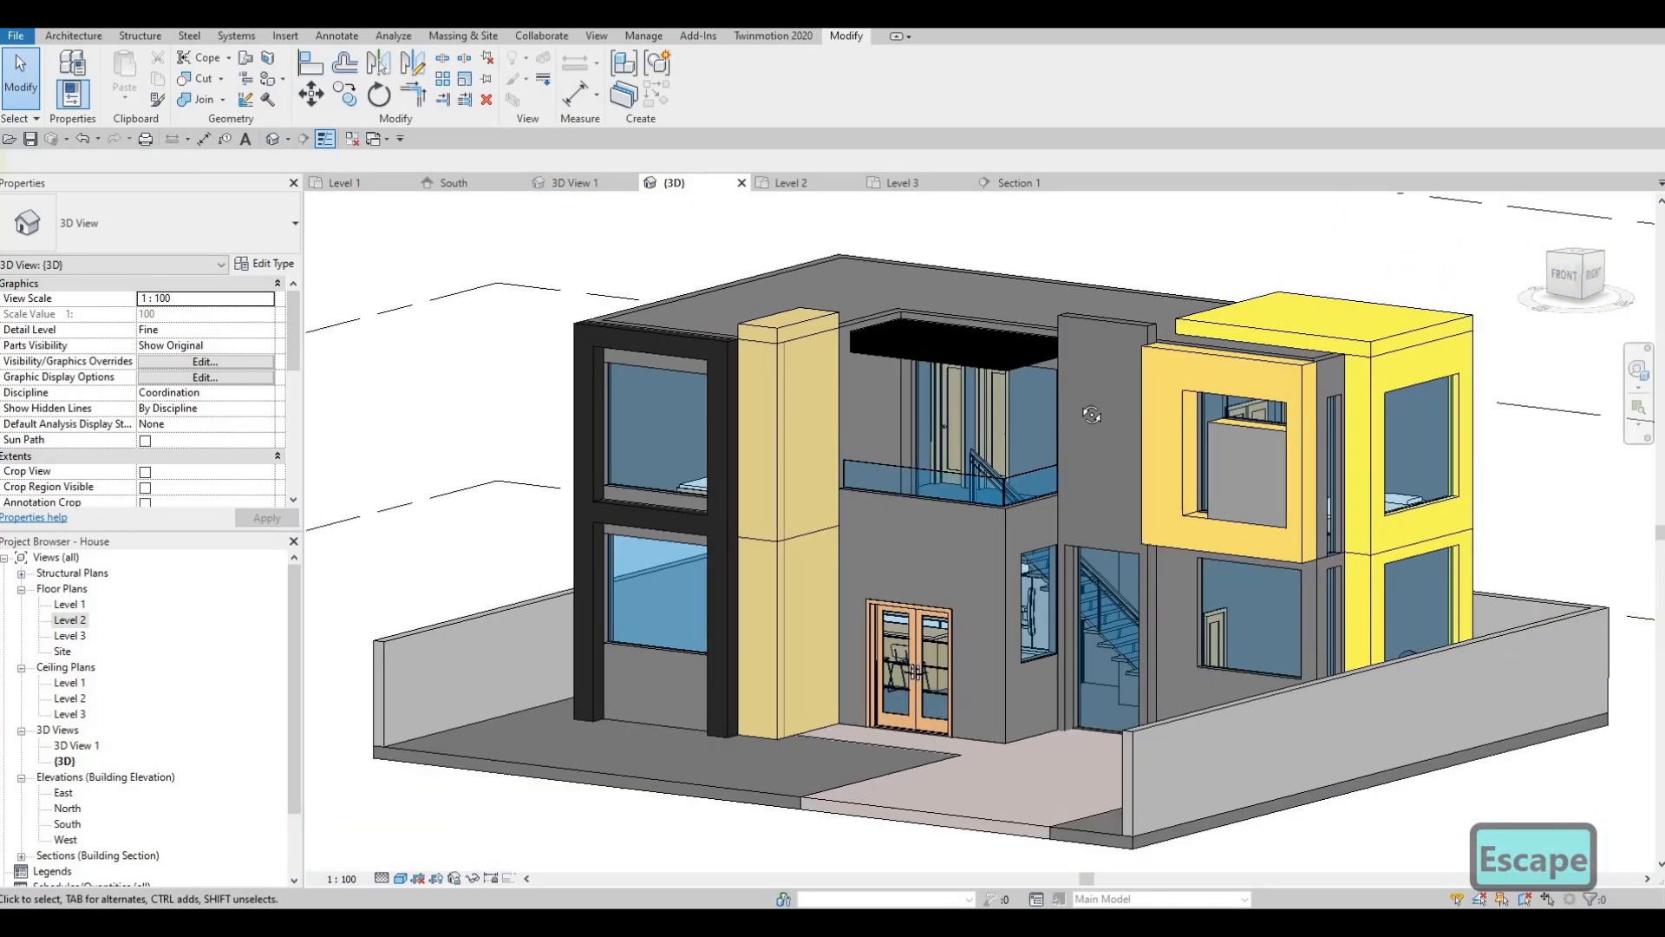
middle_click_drag(1092, 415, 829, 440, "shift")
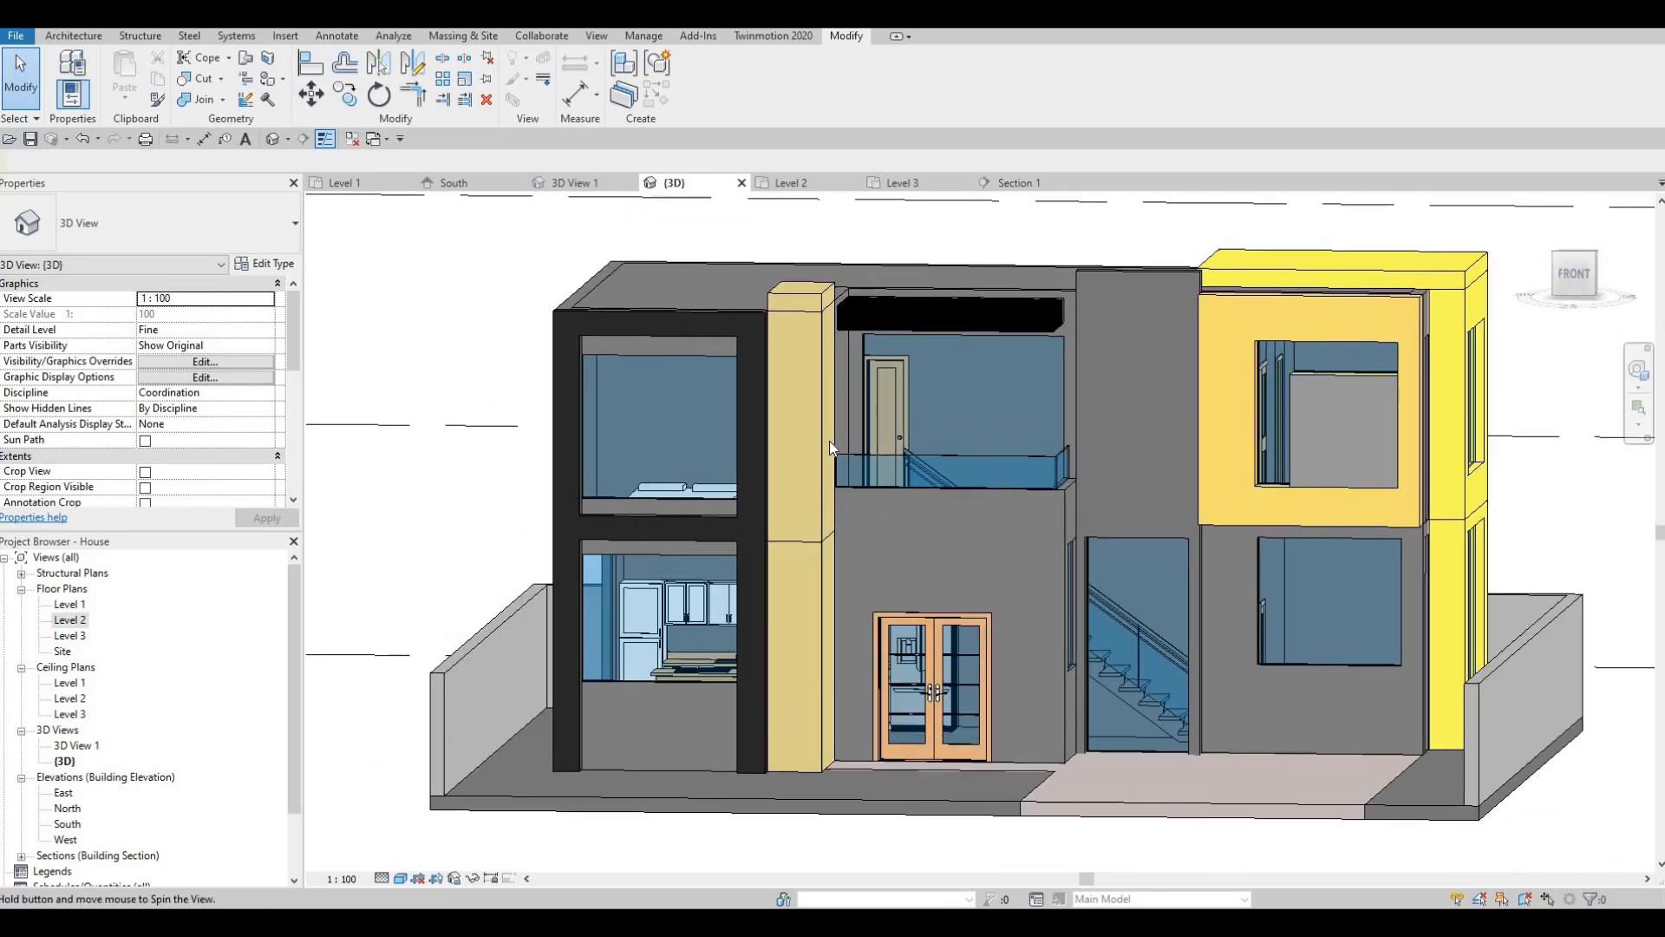
scroll(955, 470, "up", 5)
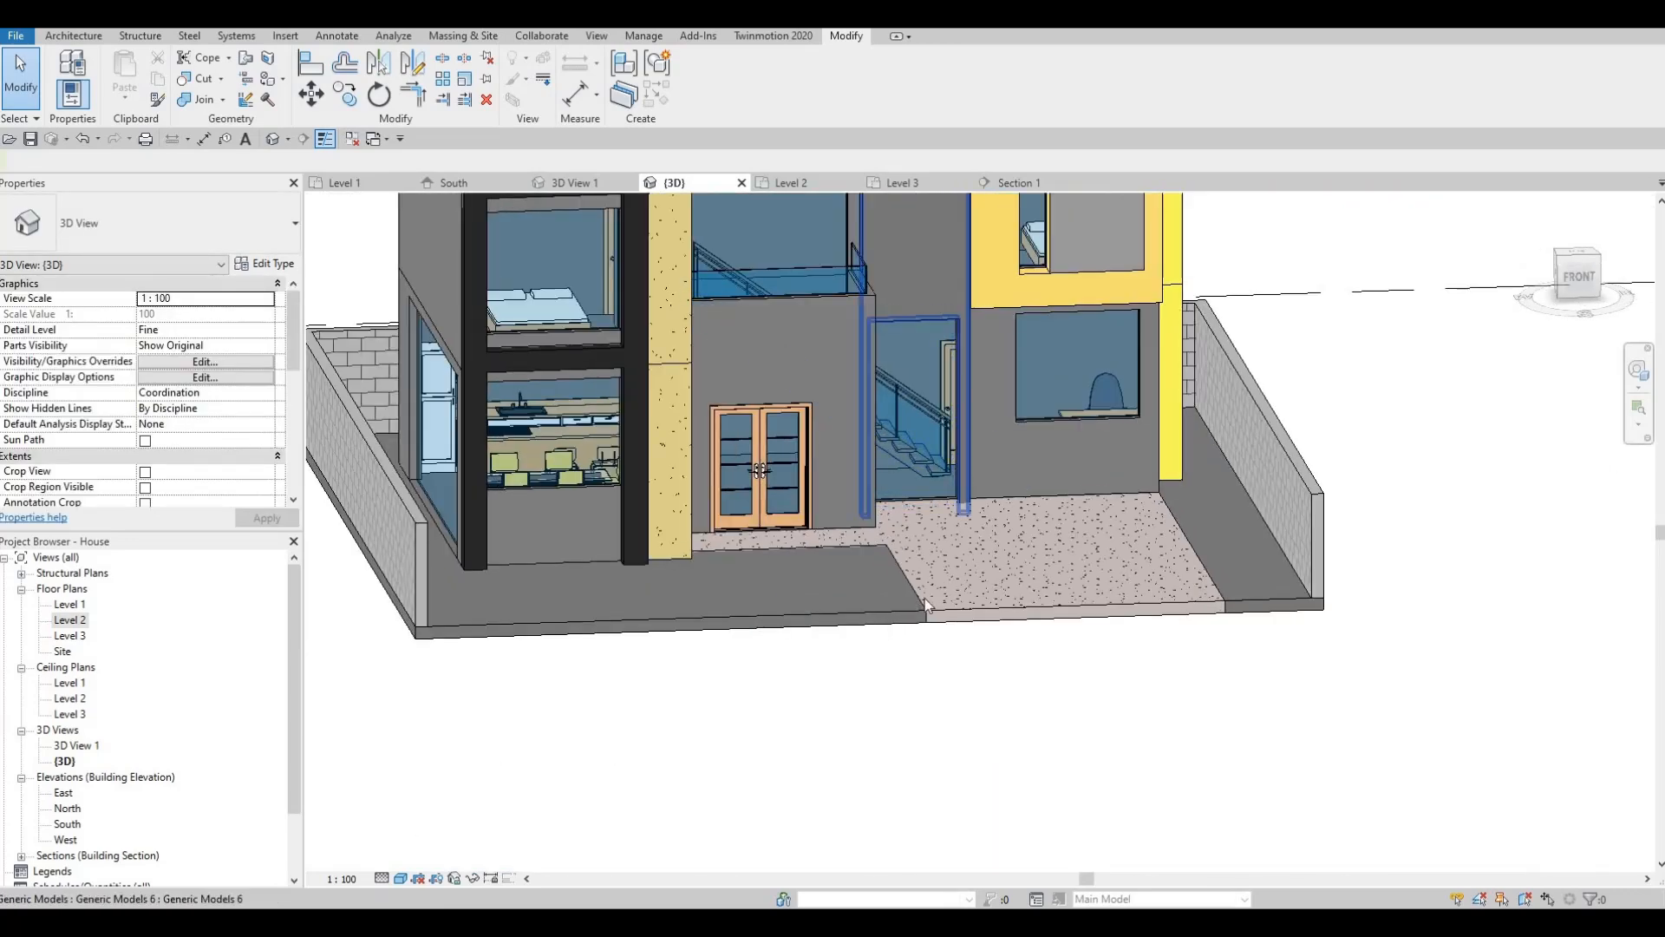
middle_click_drag(955, 468, 902, 560, "shift")
middle_click_drag(1136, 482, 1116, 543, "shift")
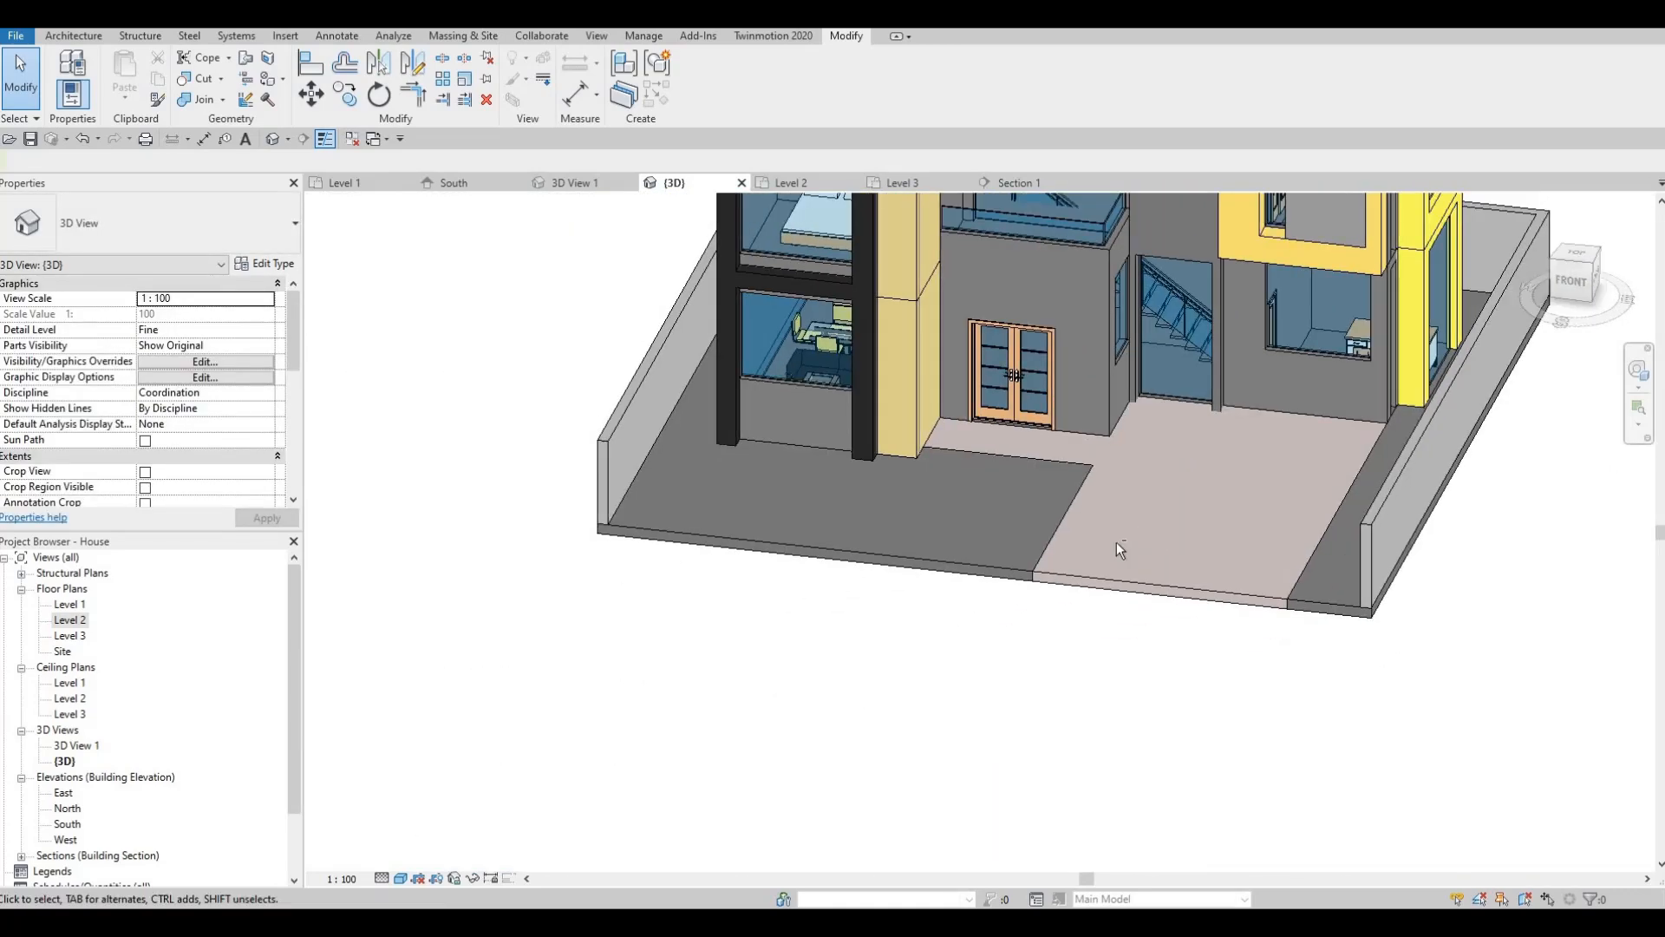
middle_click_drag(1137, 646, 1049, 488, "shift")
scroll(1002, 637, "up", 2)
scroll(1002, 637, "down", 4)
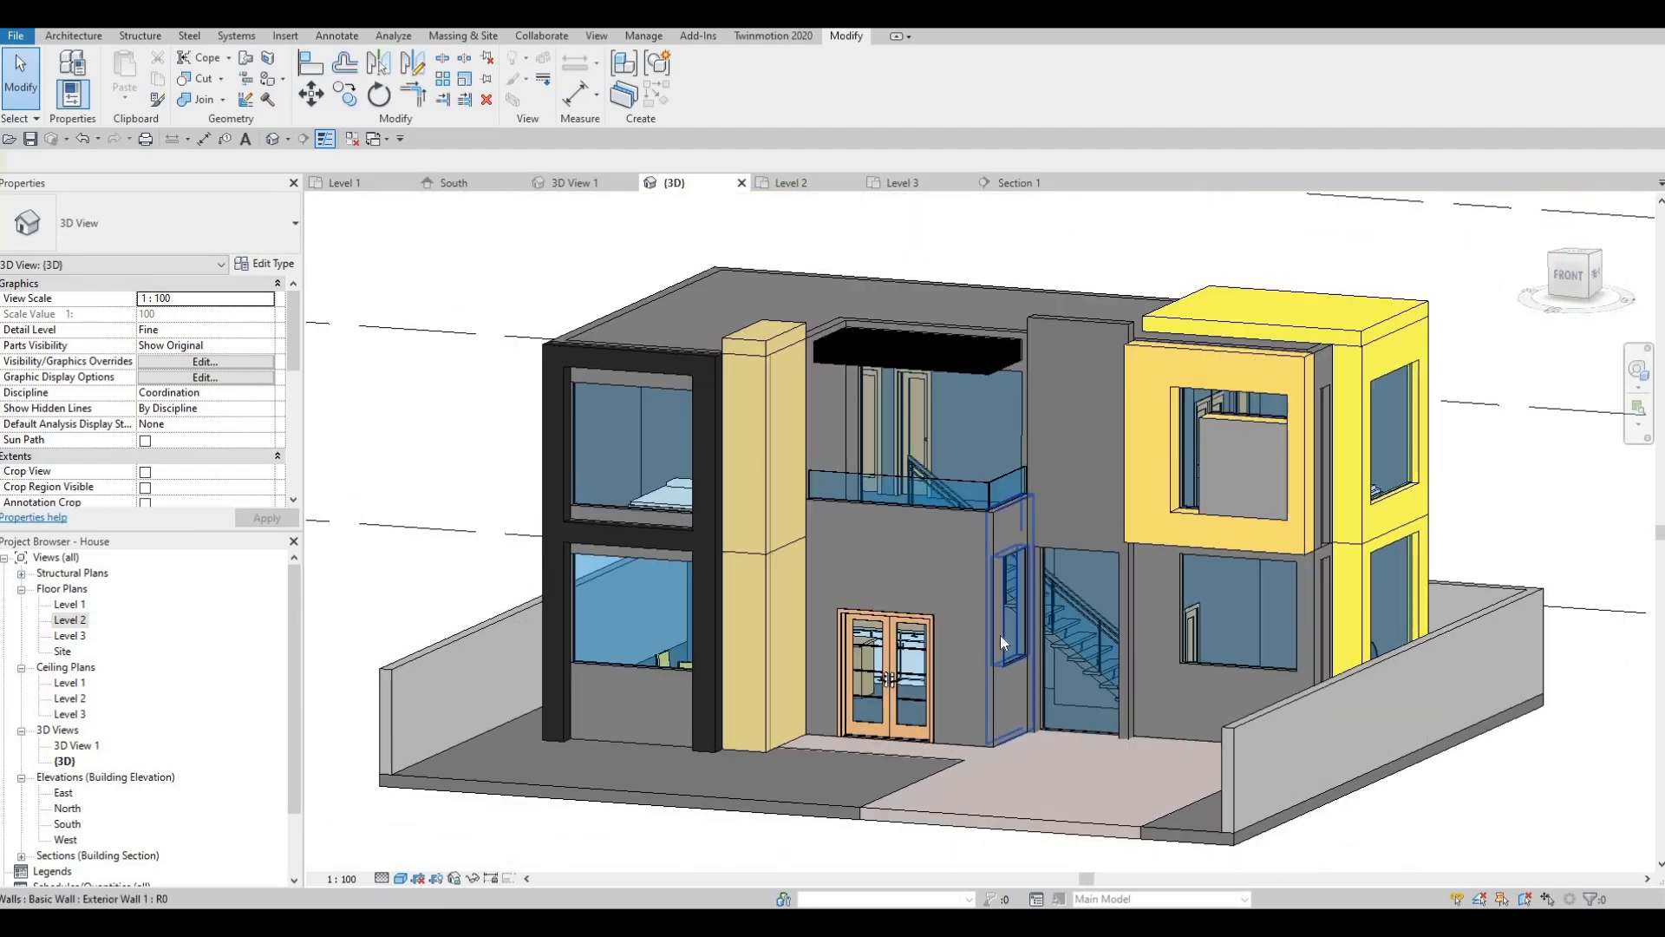
scroll(935, 659, "up", 1)
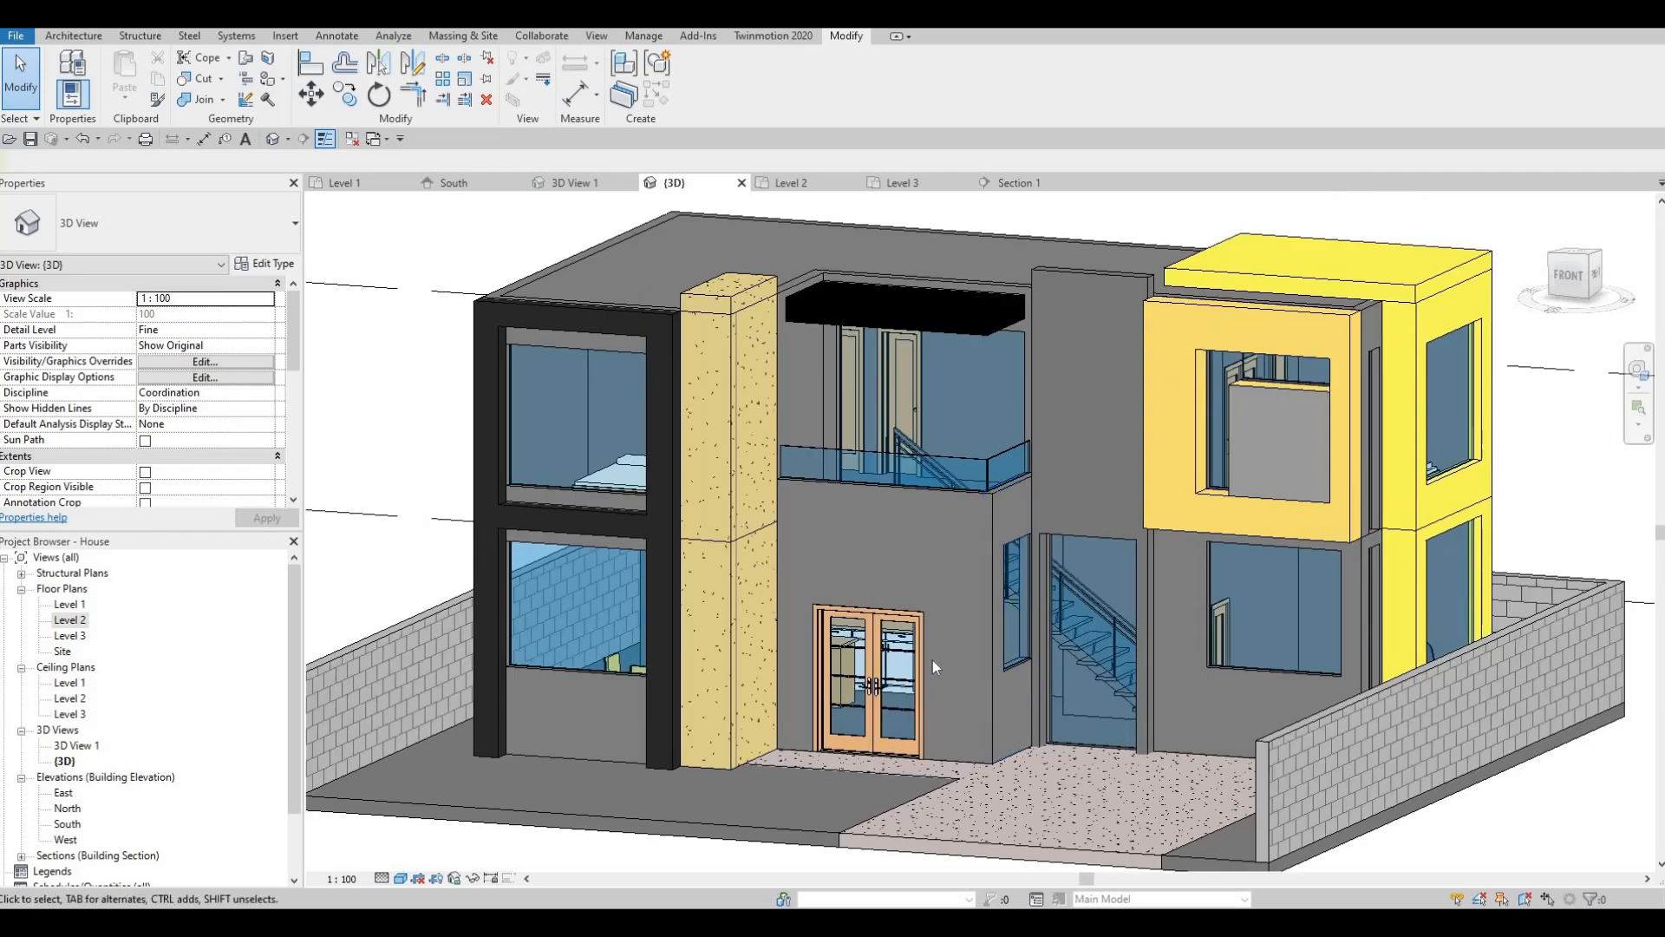